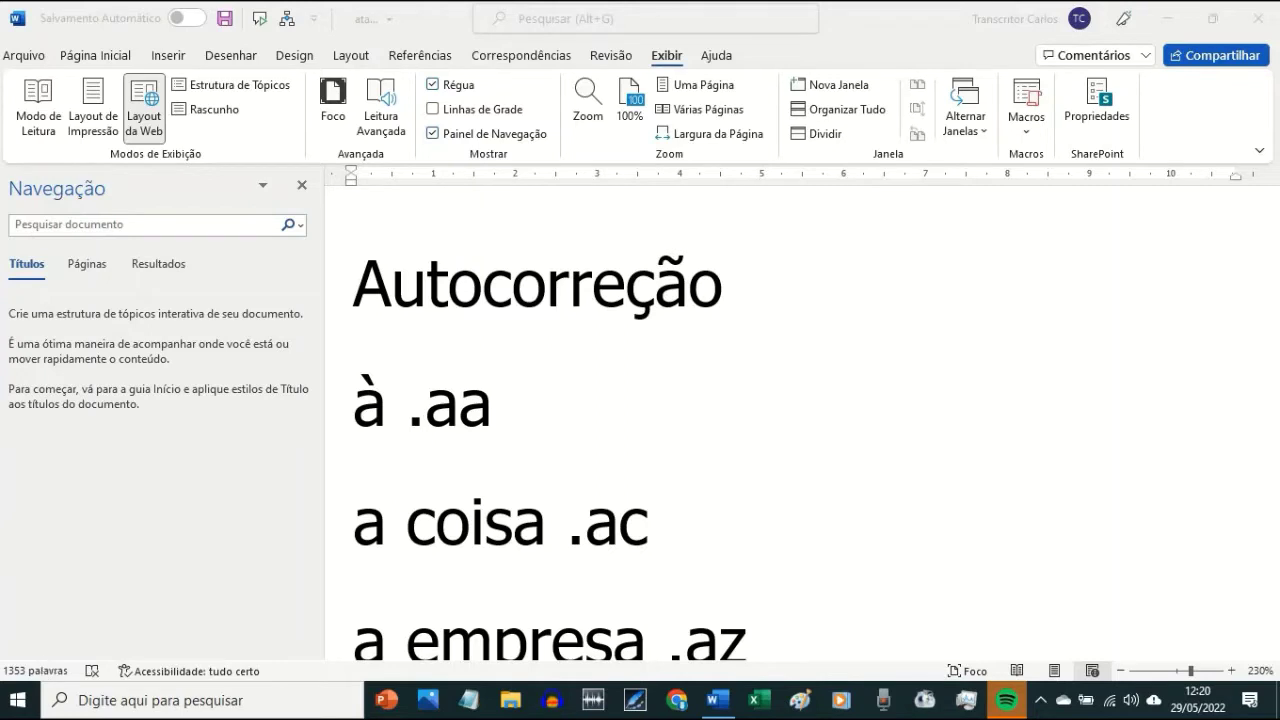
left_click(566, 270)
key("Left")
key("Left")
key("Left")
key("Left")
key("Left")
key("Left")
key("Left")
key("Left")
key("Left")
key("Left")
key("Left")
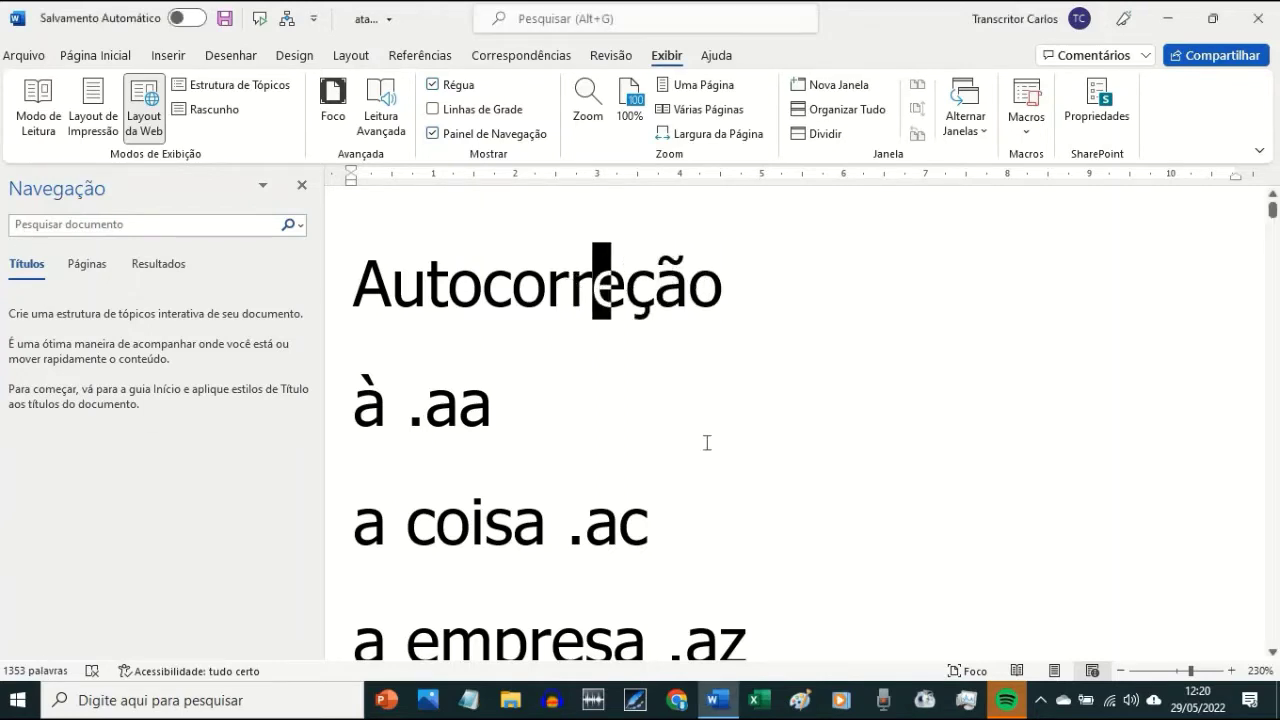
key("Left")
- Add a new line reading "Arquivos," directly below the Autocorreção heading
key("Right")
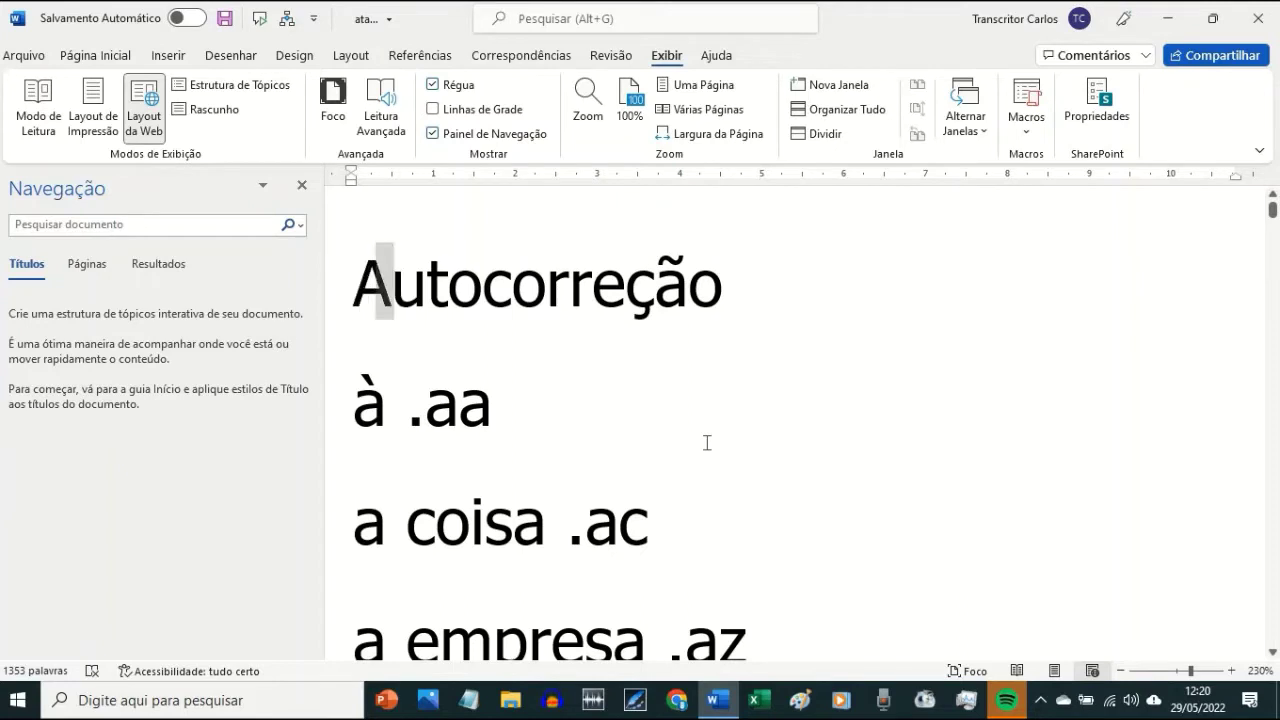
key("Right")
key("Right")
key("Right")
key("Right")
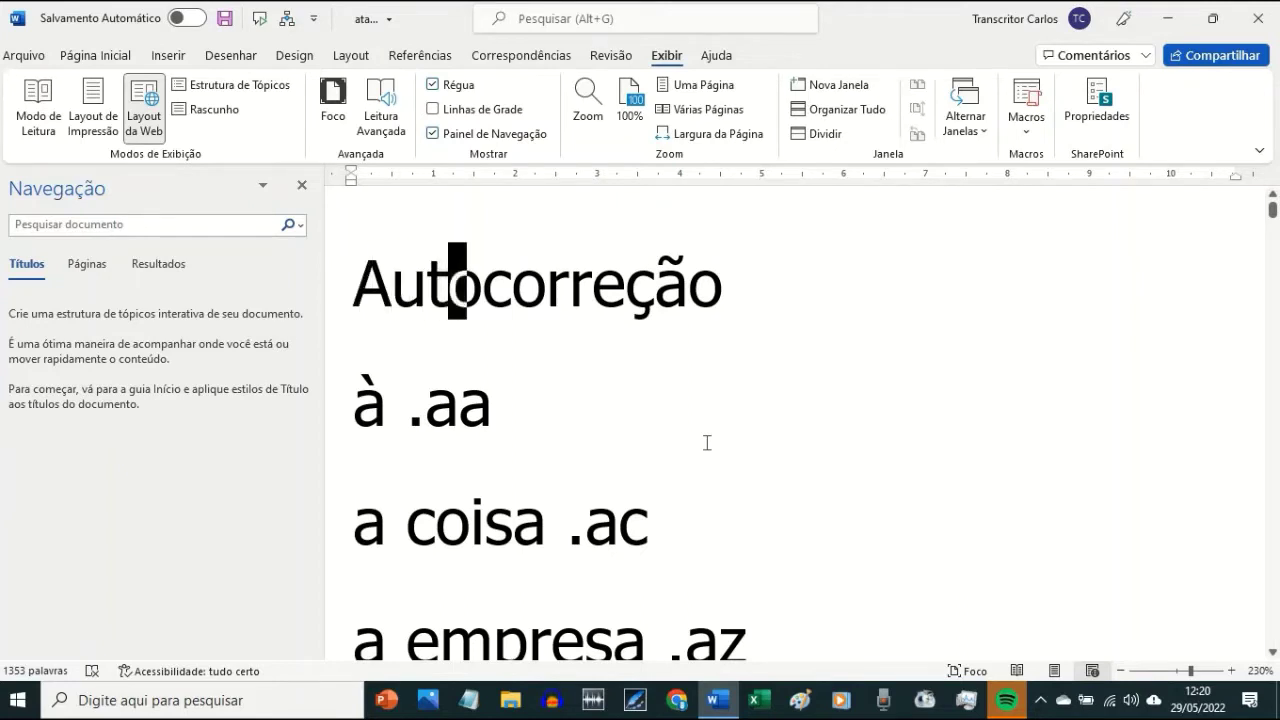
key("Right")
key("Right")
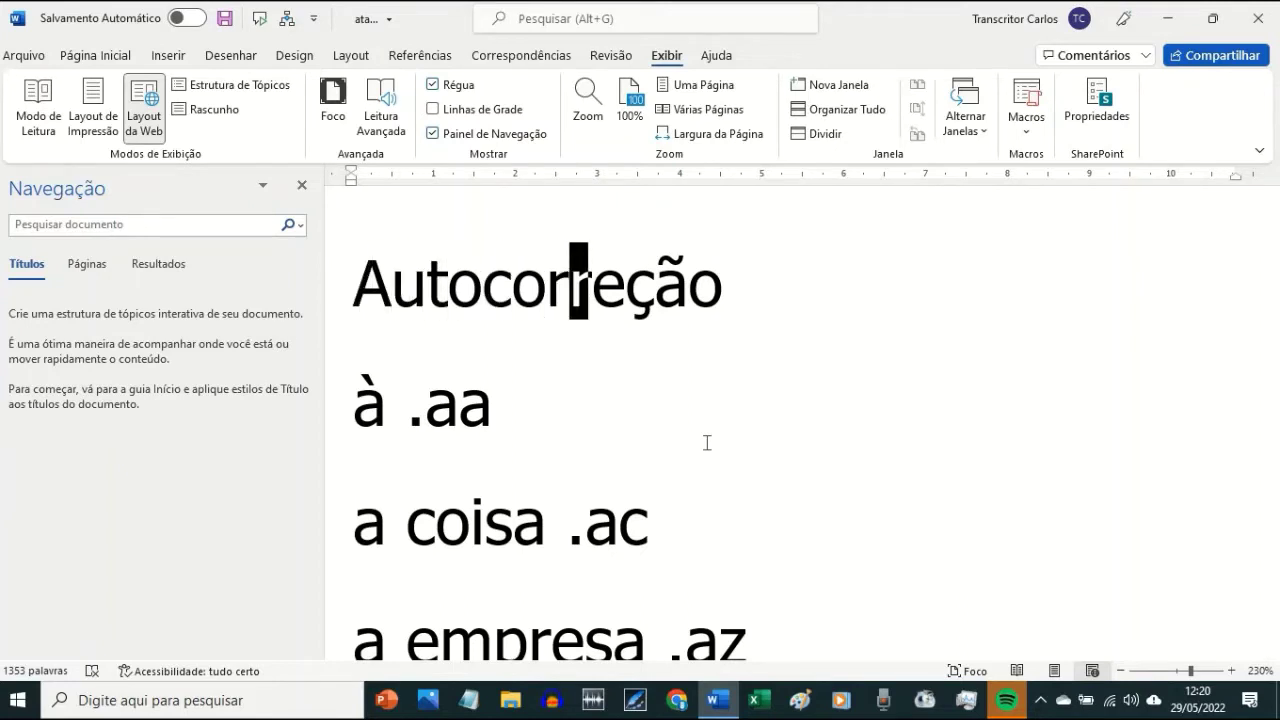
key("Right")
key("Right")
key("Right")
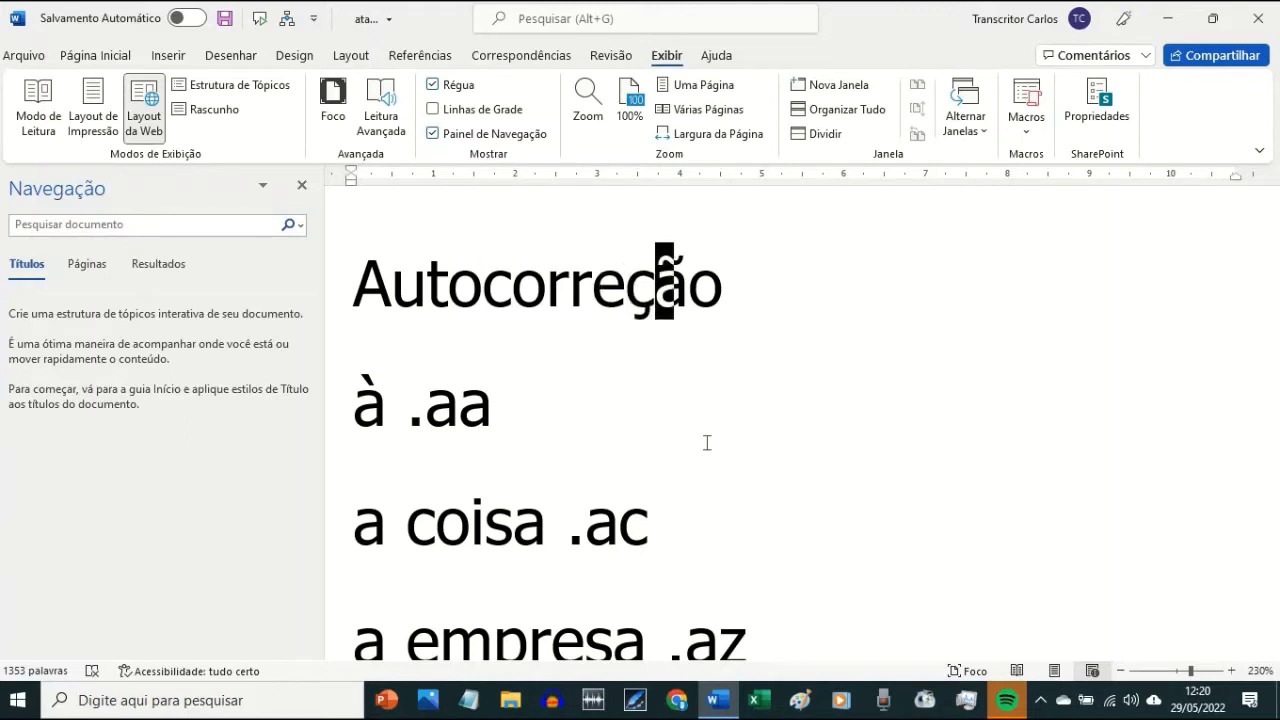
key("Right")
key("Right")
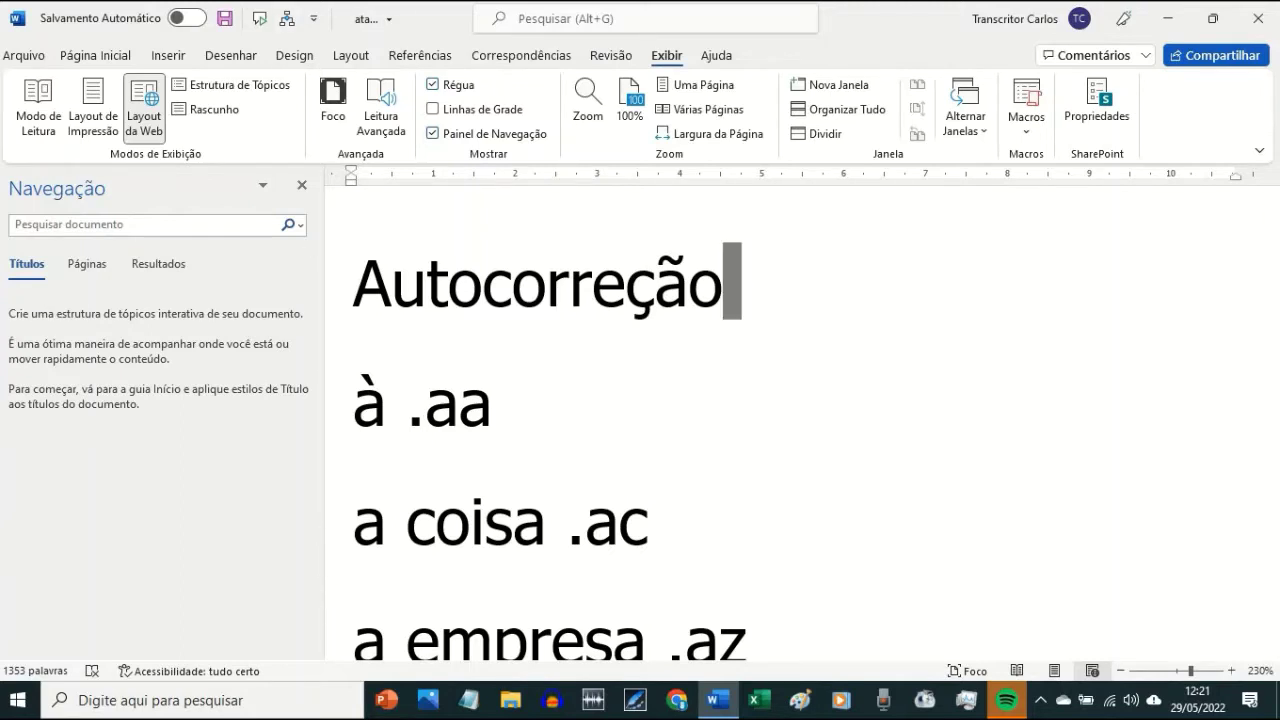
key("Return")
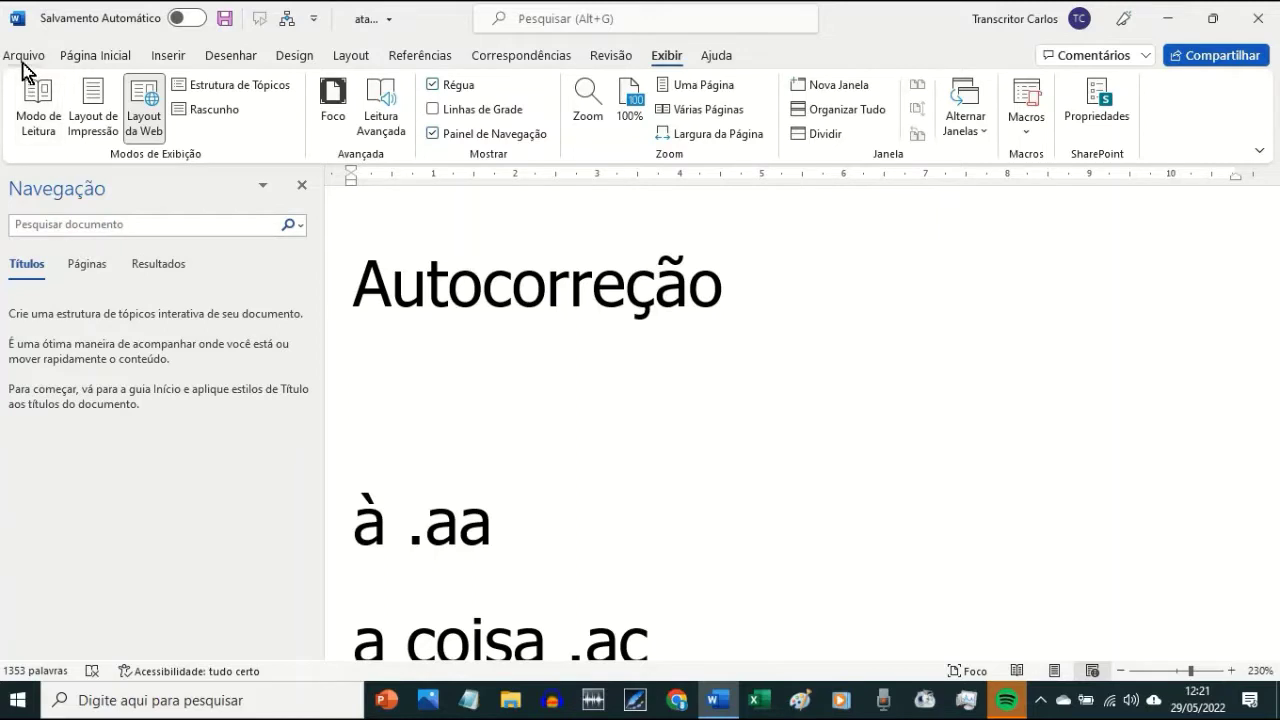
type("Arquivos")
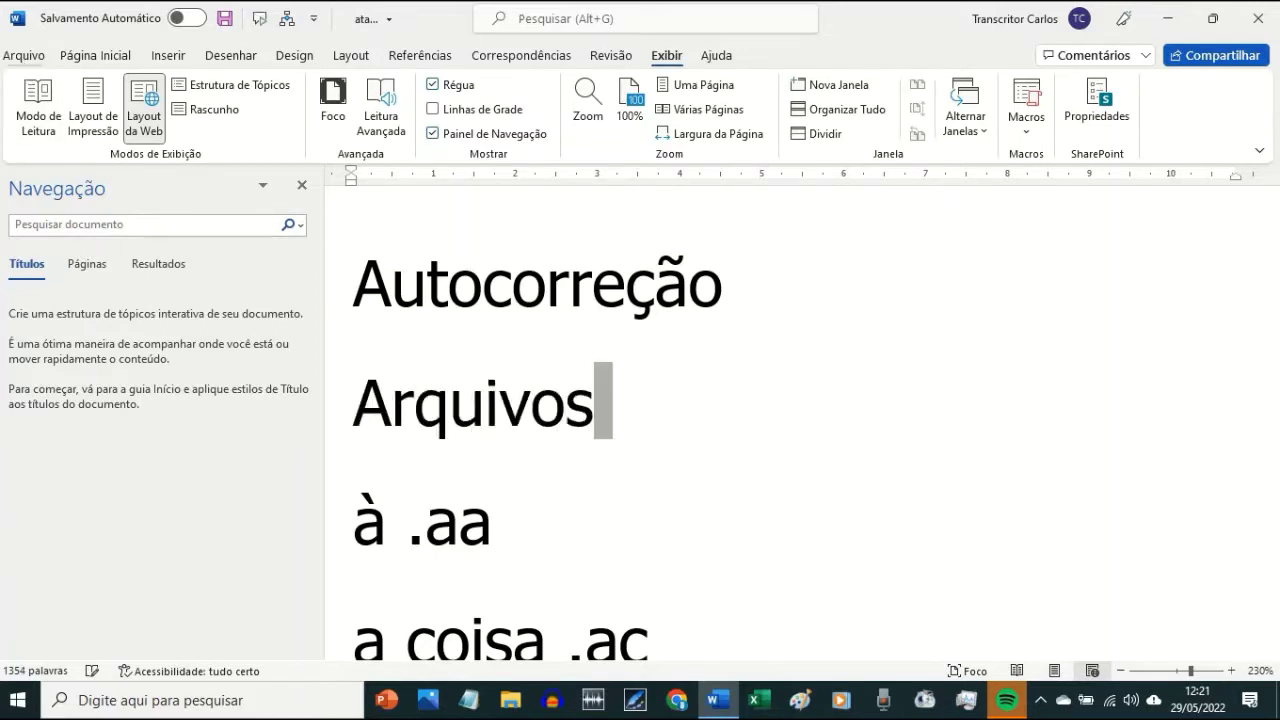
type(",")
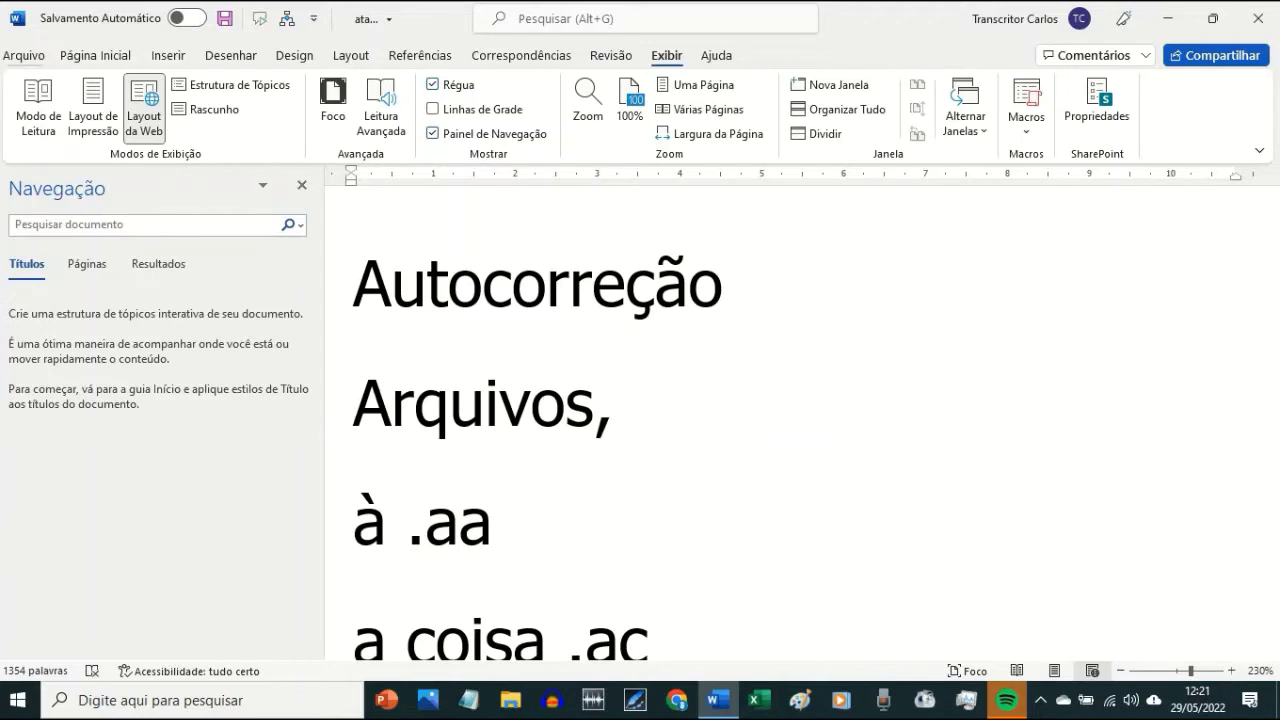
- Check where the Word Options dialog is found, and append "Opções," to the line under the heading
left_click(22, 58)
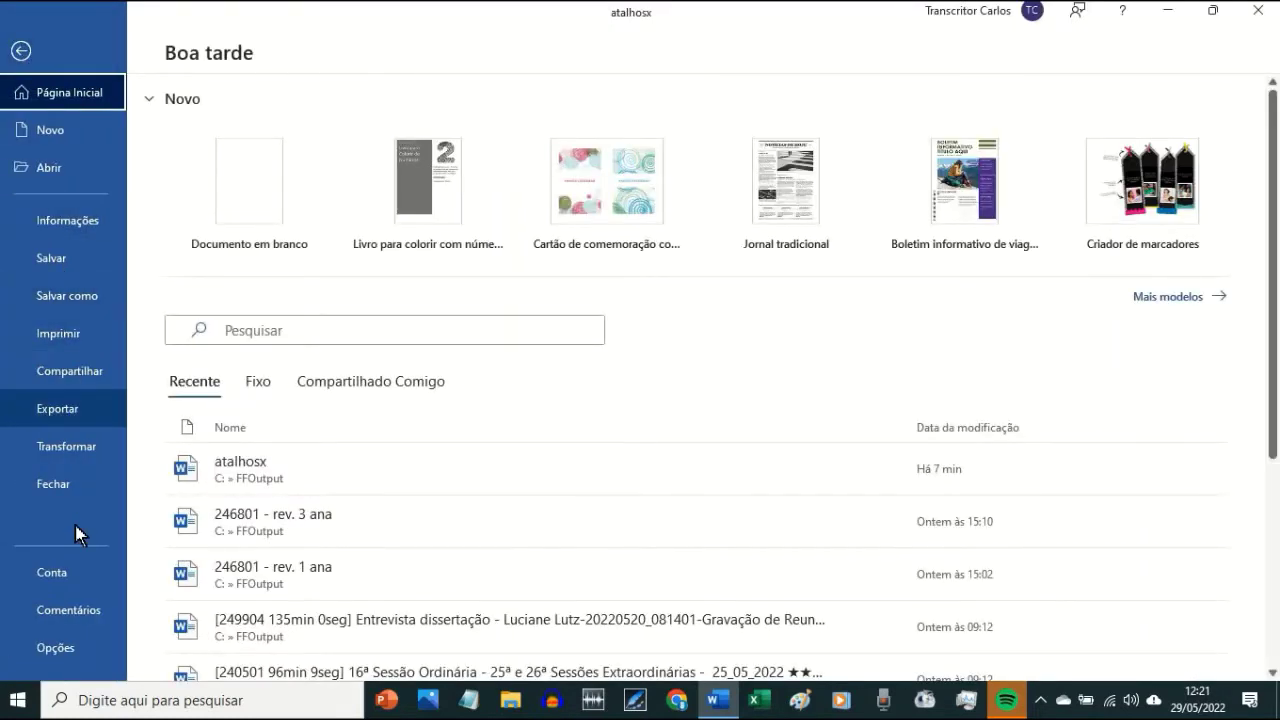
left_click(78, 659)
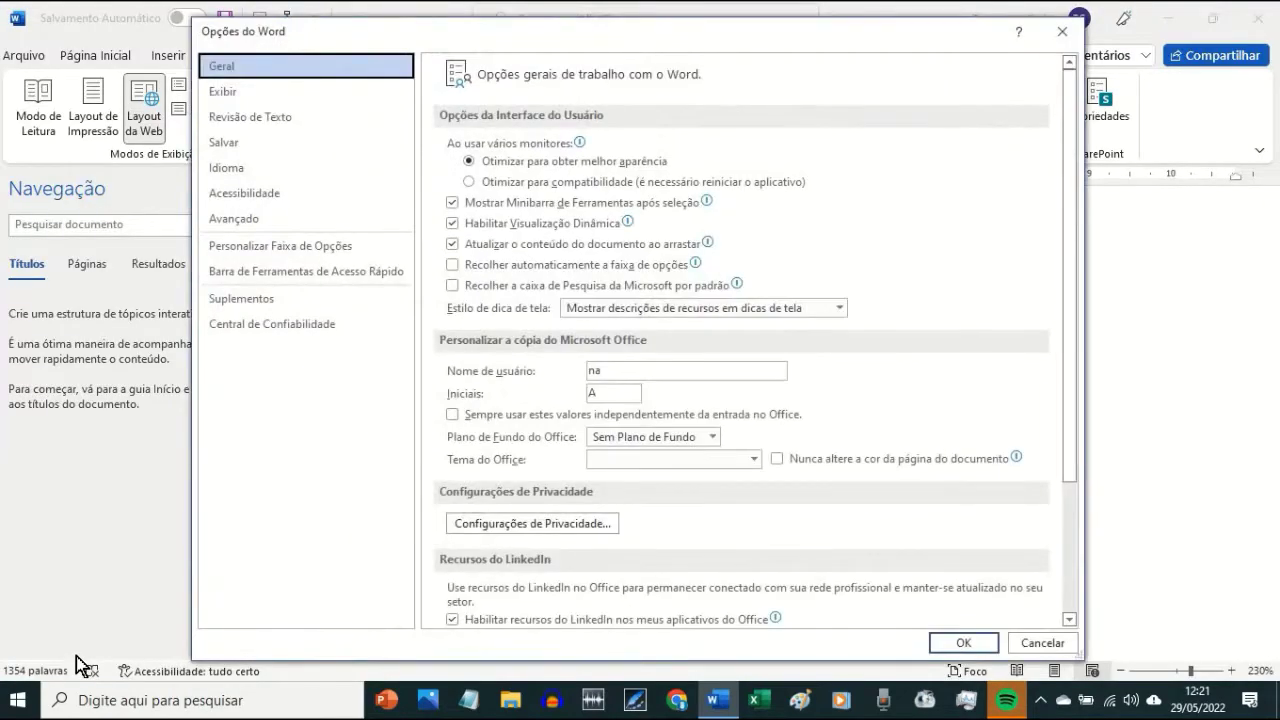
key("Escape")
type("Opç")
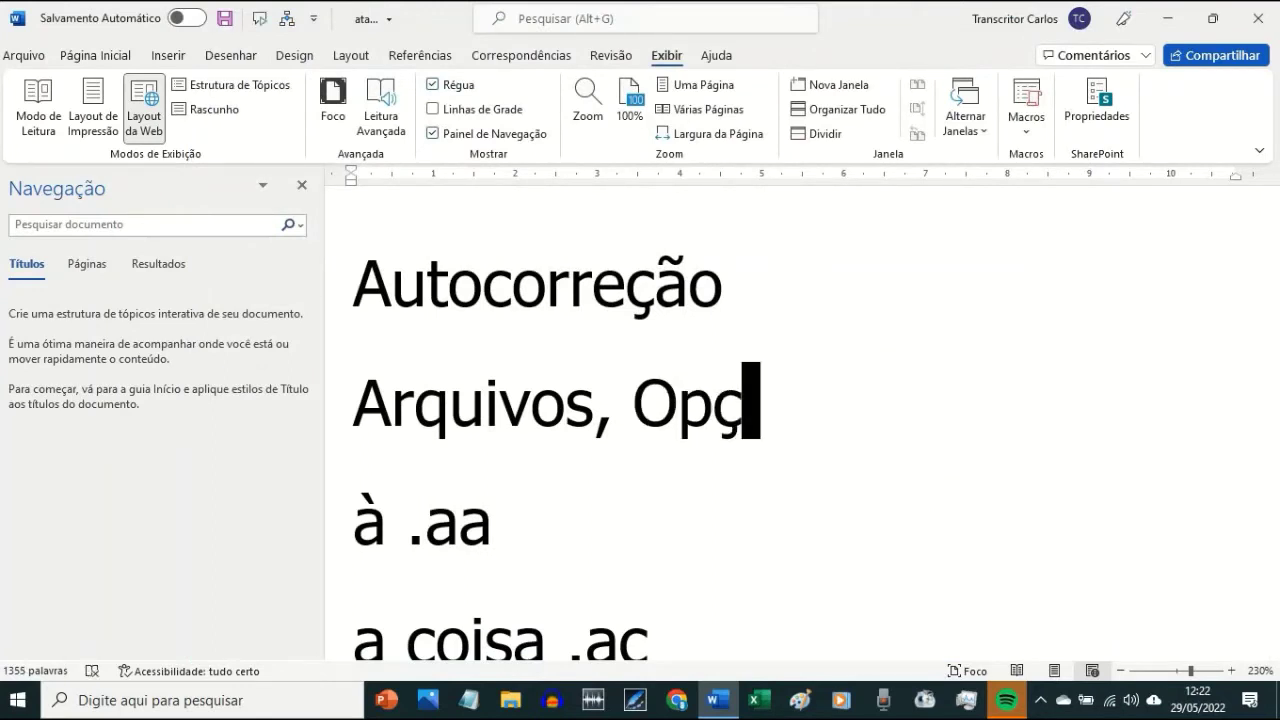
type("ões,")
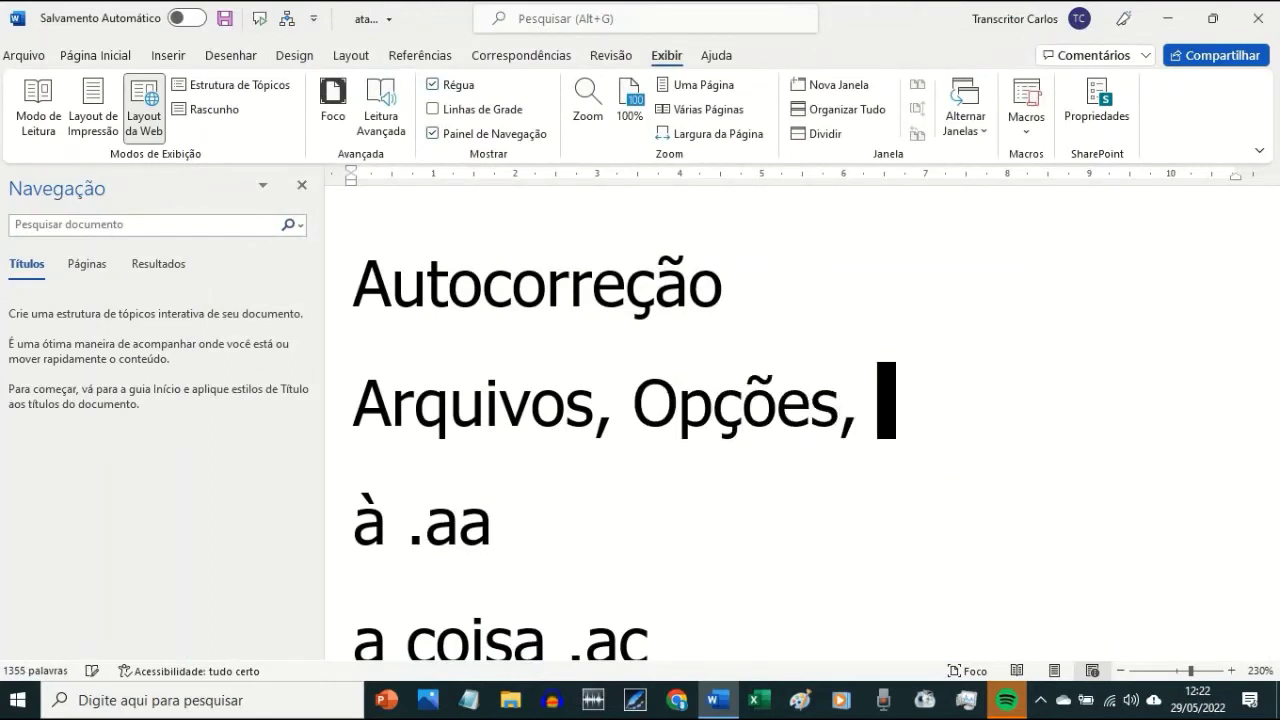
- View the Revisão de Texto page of the Word options to locate the AutoCorrect options, and close the dialog without changes
left_click(24, 58)
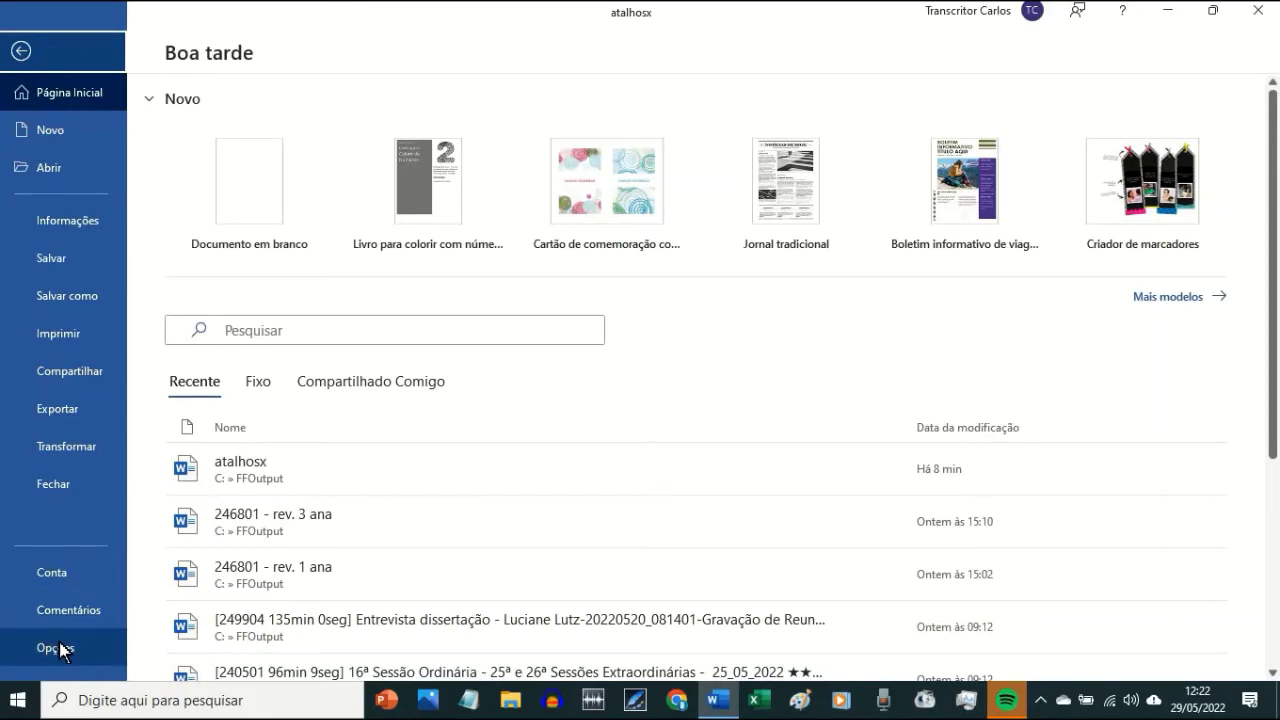
left_click(56, 648)
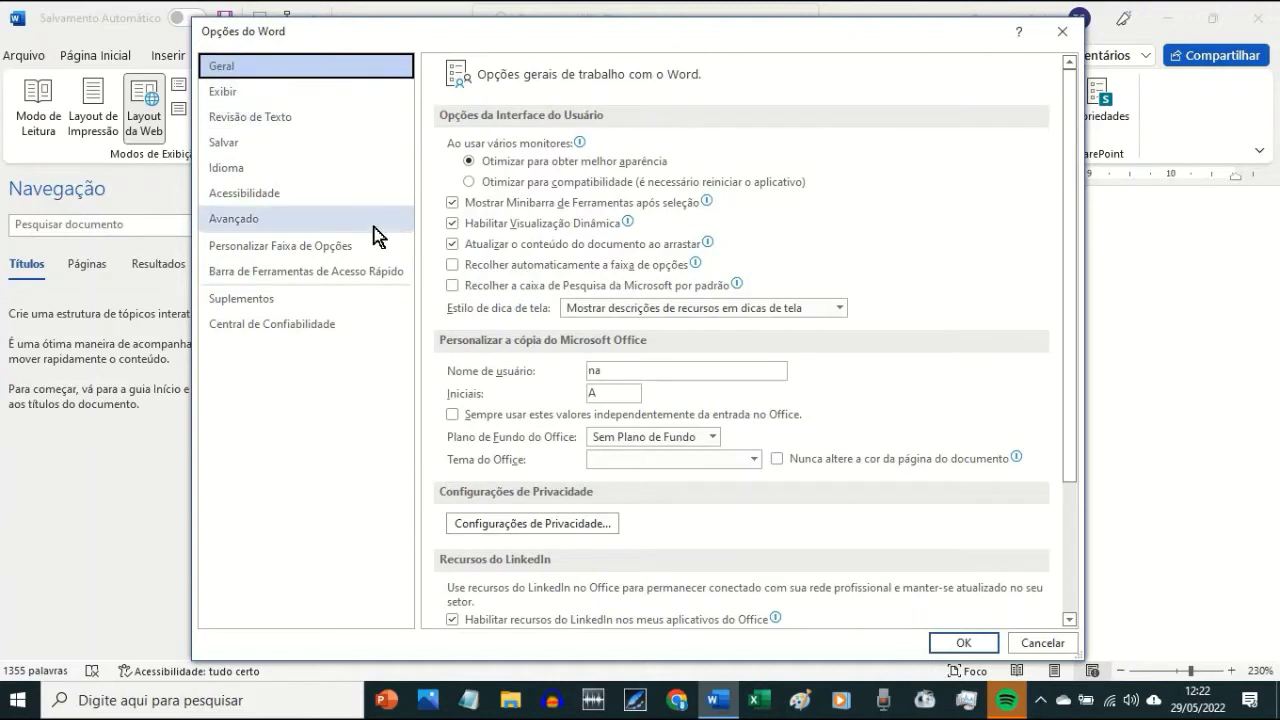
key("Down")
key("Down")
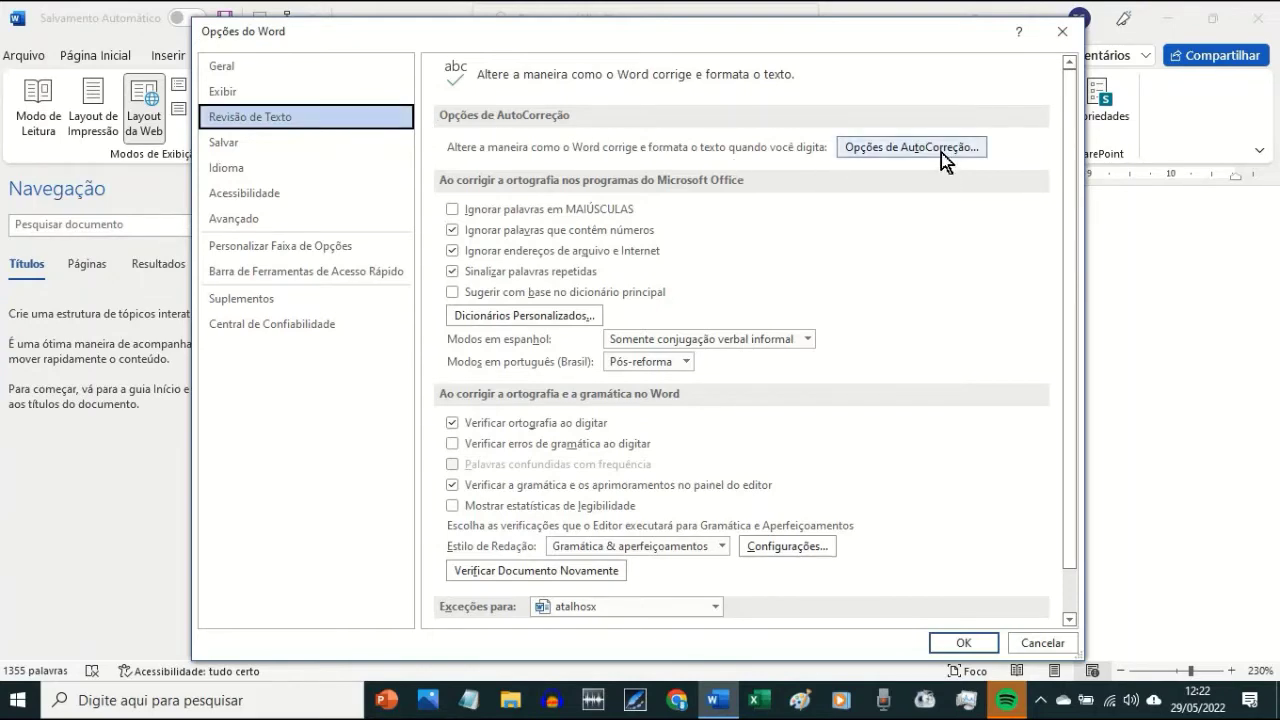
key("Escape")
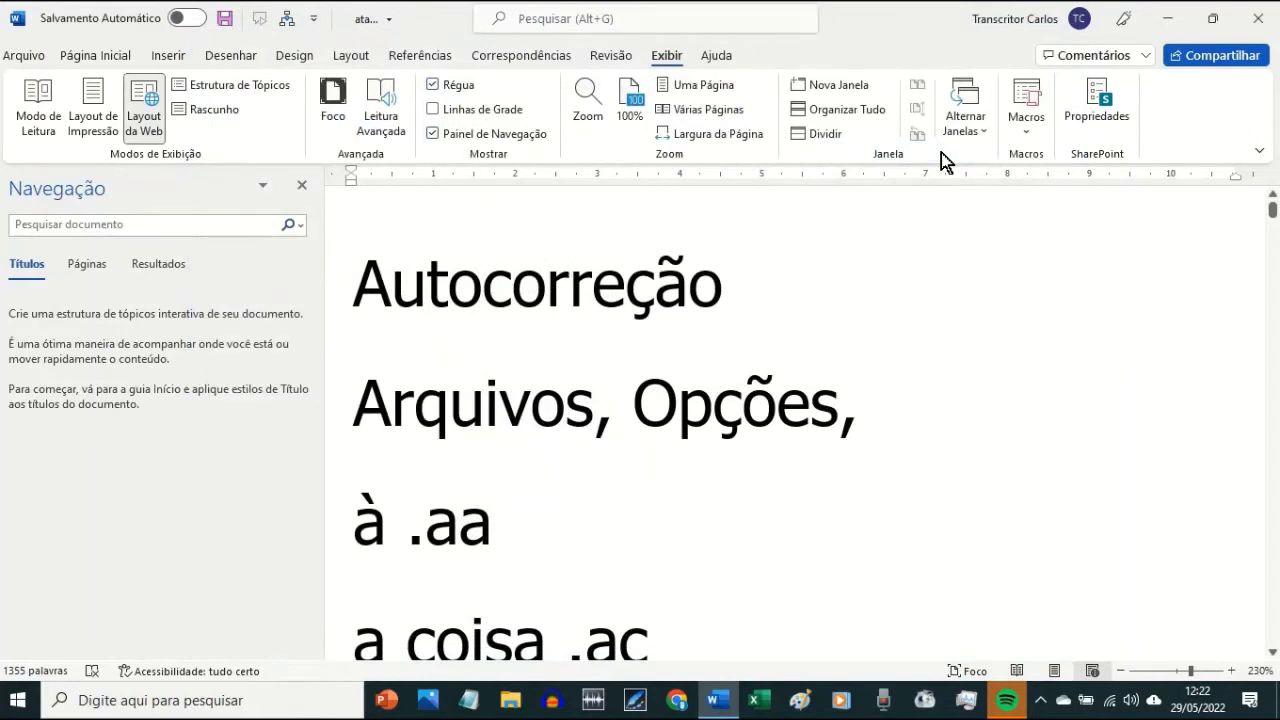
- Complete the line under the heading by appending "Revisões, Autocorreção"
type("Re")
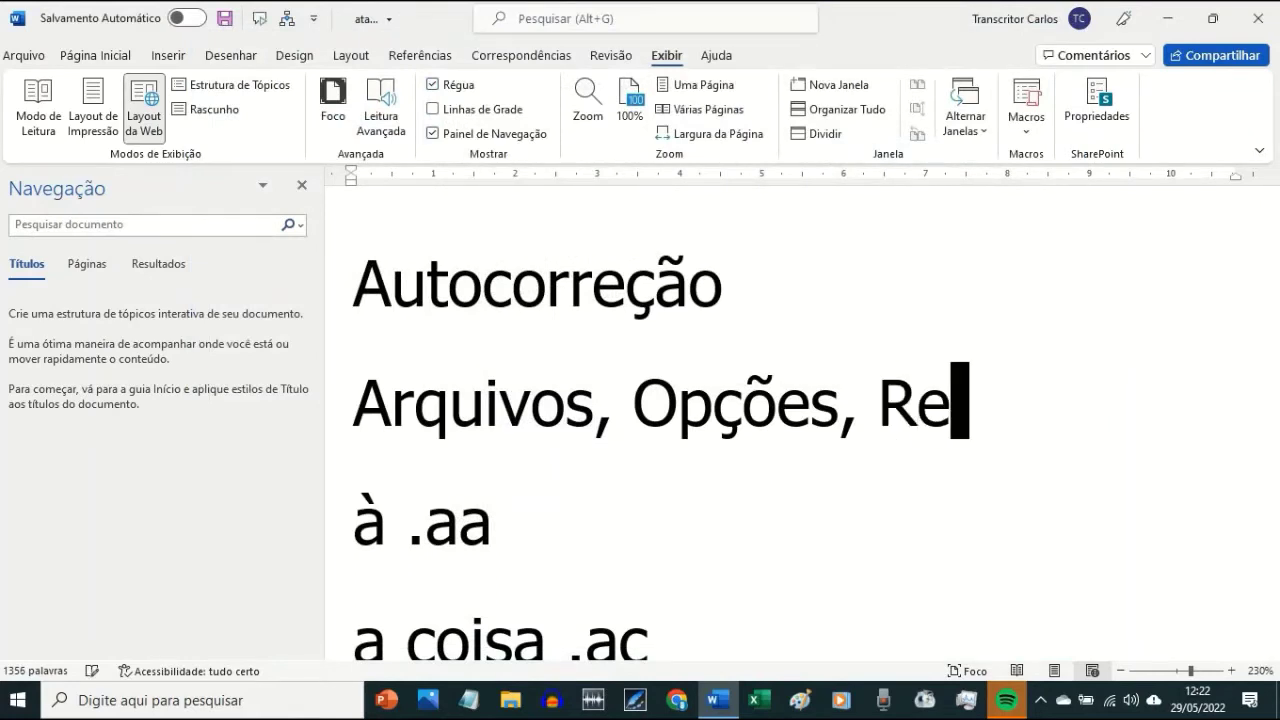
type("visões, ")
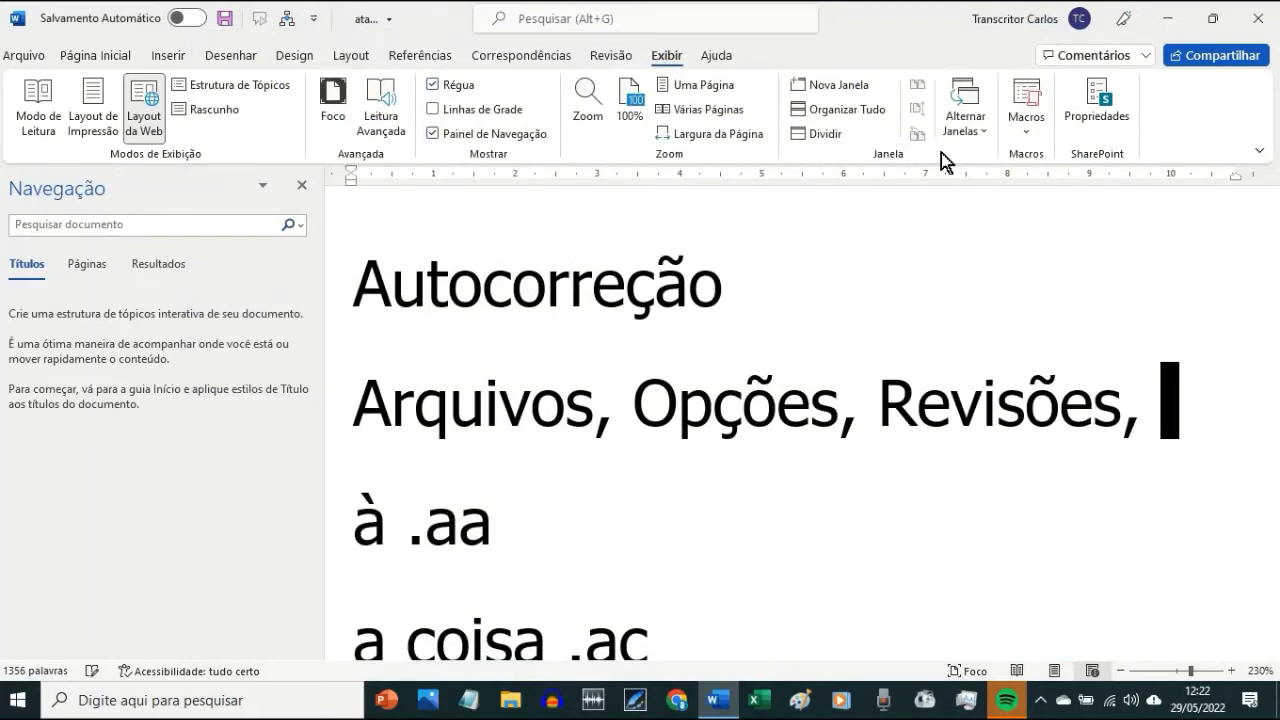
type("Autoco")
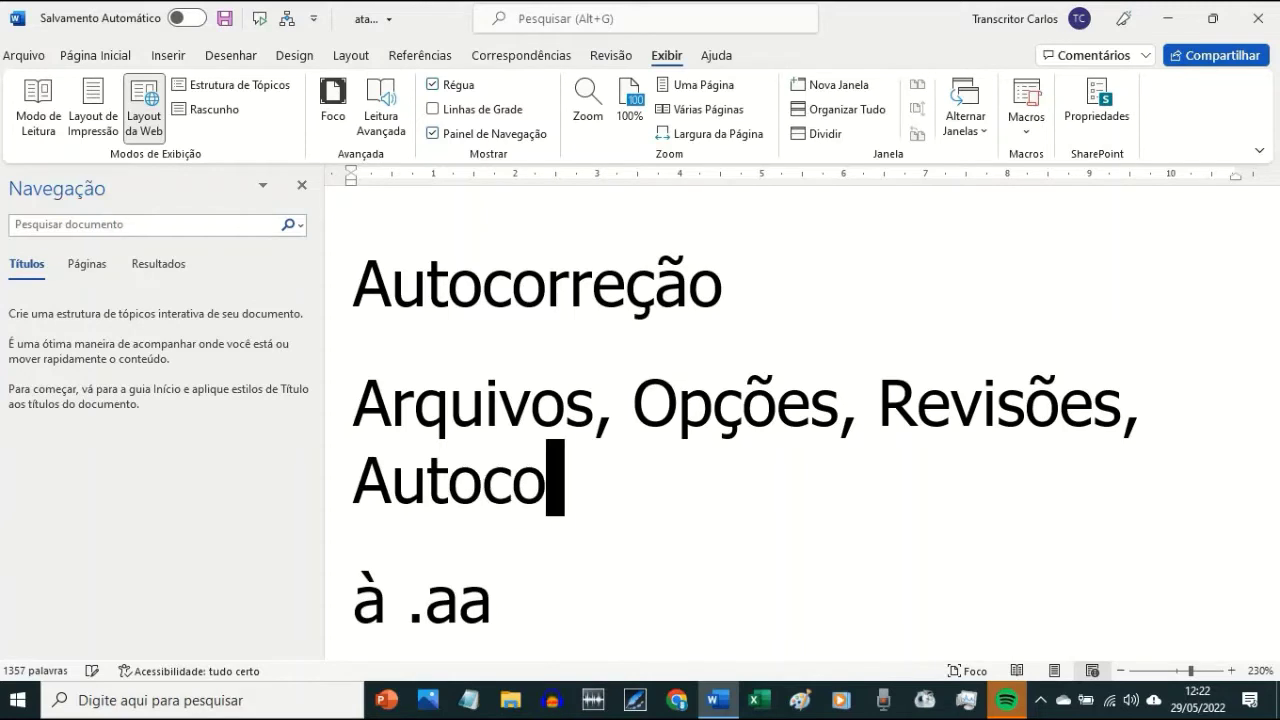
type("rreção")
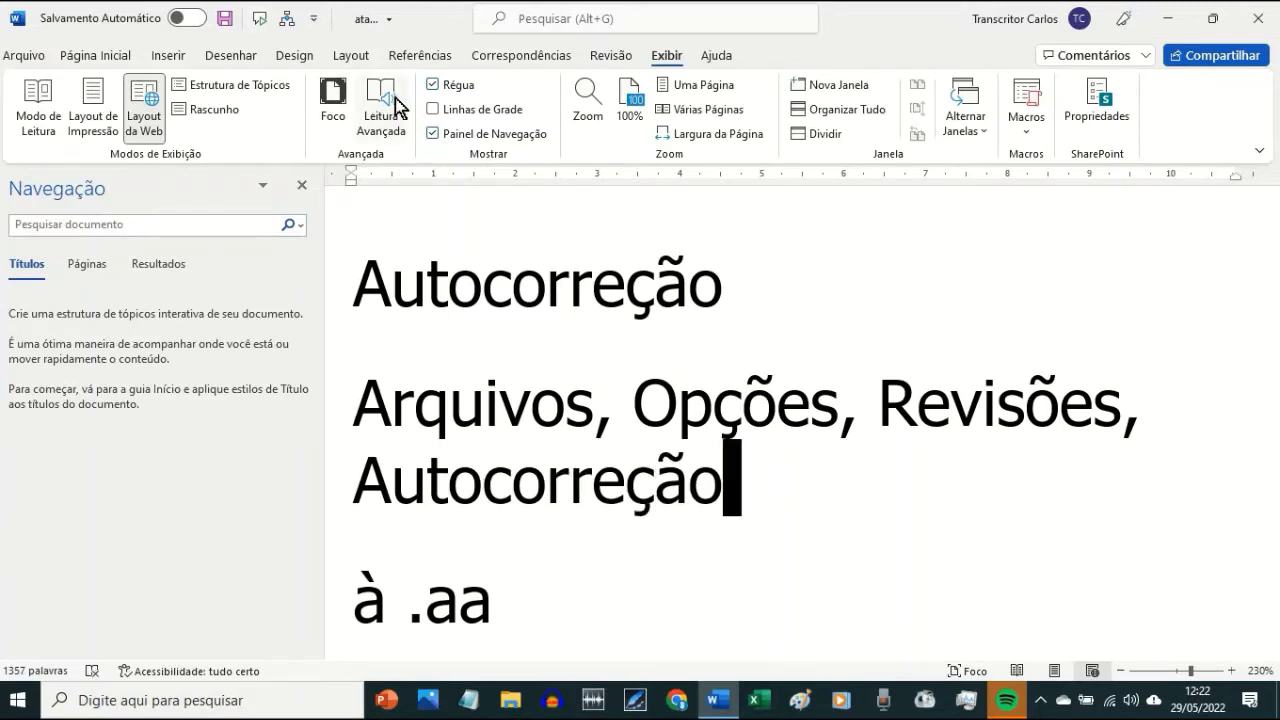
- Copy the whole paragraph "Arquivos, Opções, Revisões, Autocorreção" to the clipboard
left_click_drag(745, 503, 362, 408)
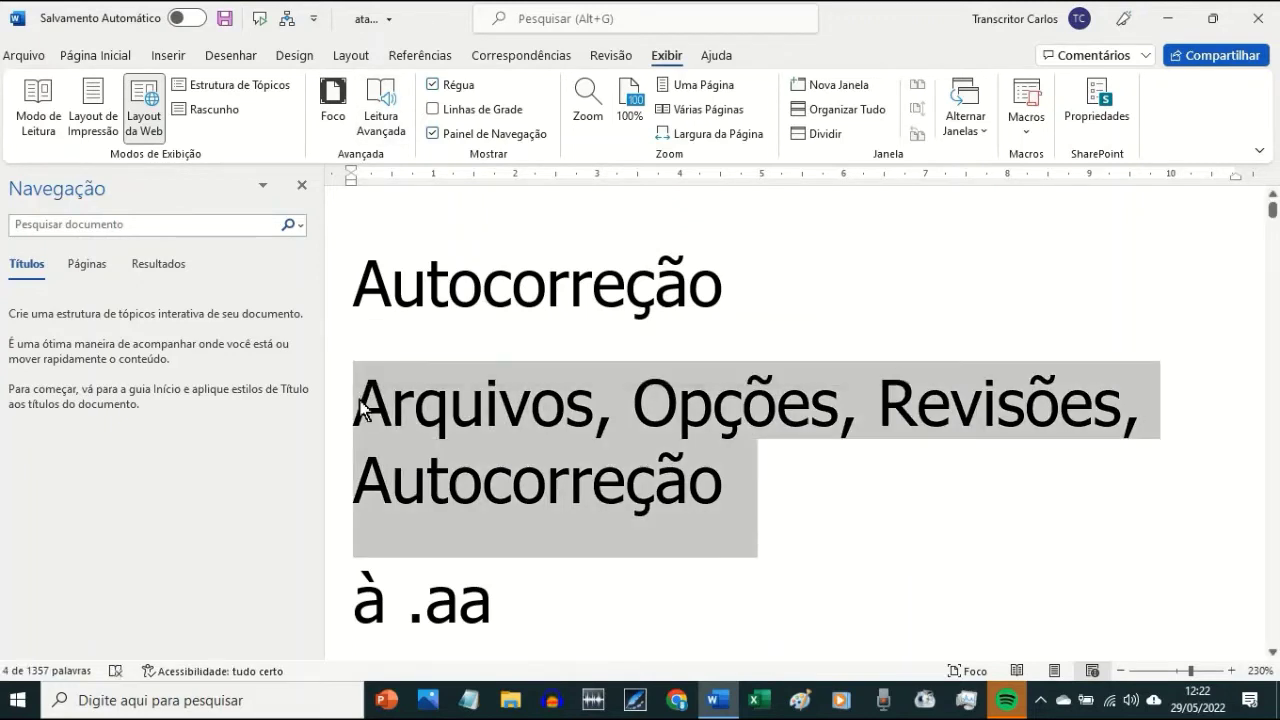
key("Right")
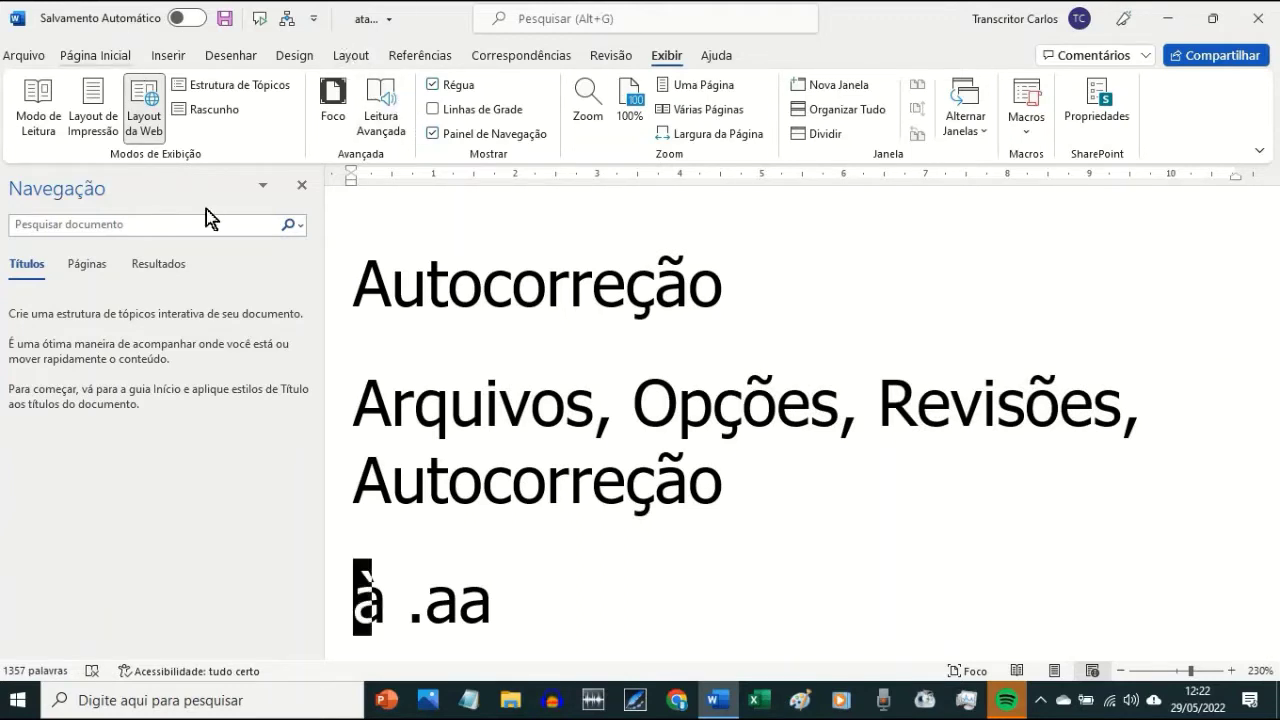
triple_click(398, 430)
key("ctrl+c")
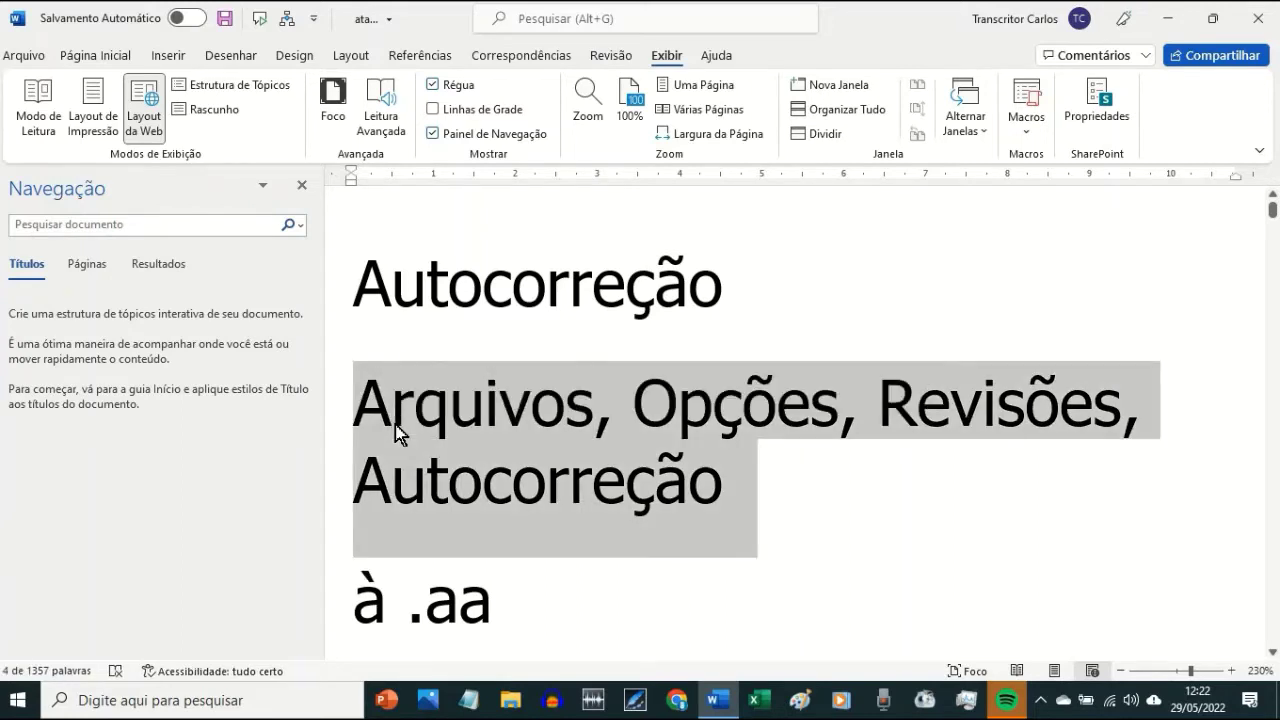
left_click(395, 424)
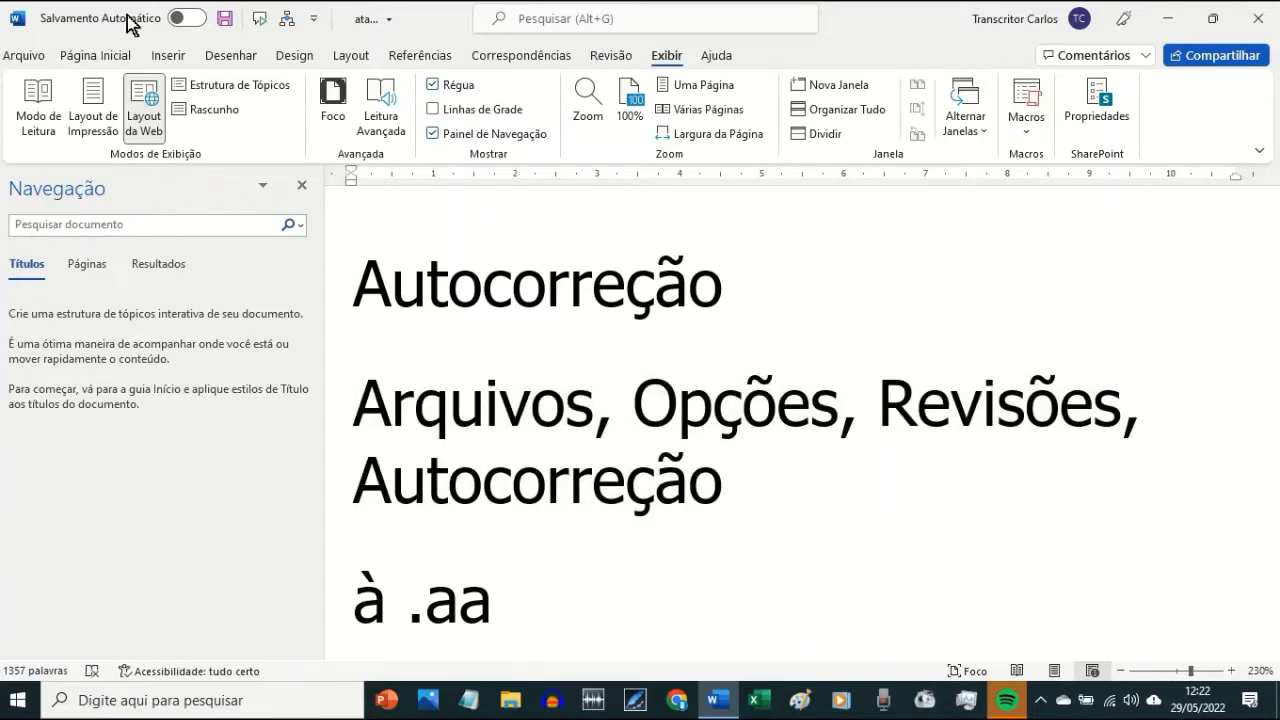
- Open the AutoCorrect options from the Revisão de Texto page of the Word options
left_click(33, 60)
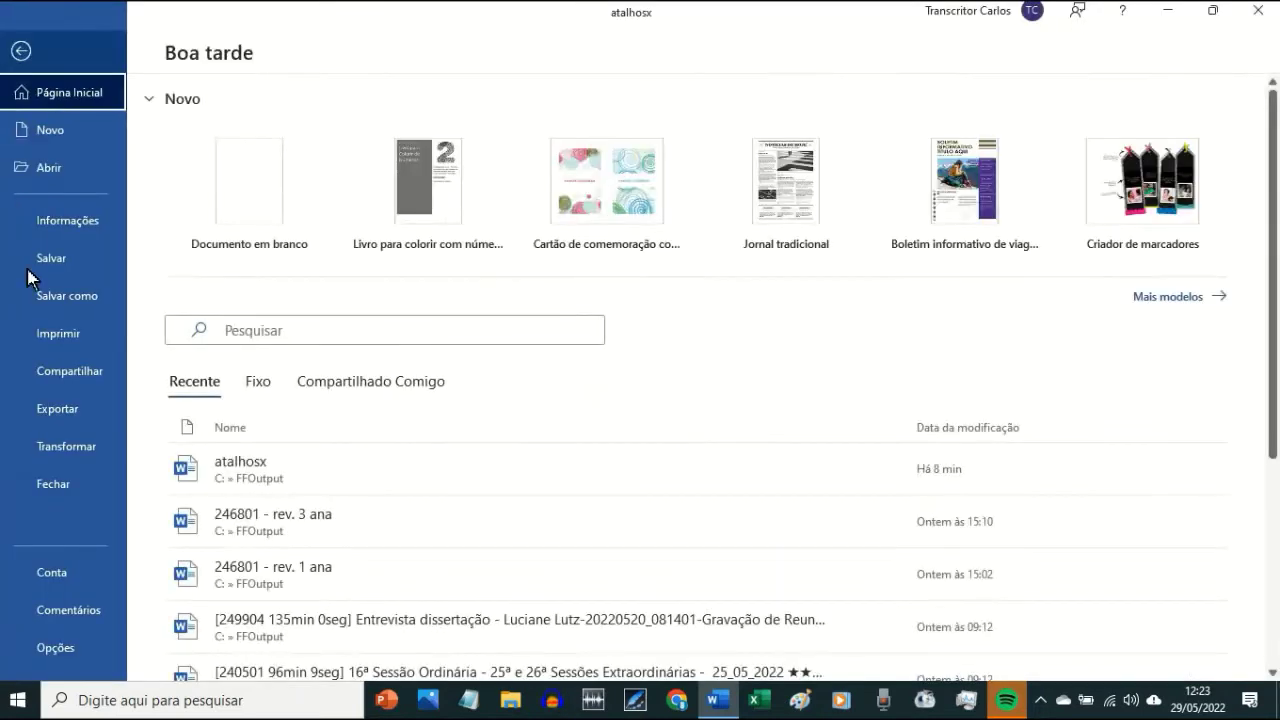
left_click(55, 647)
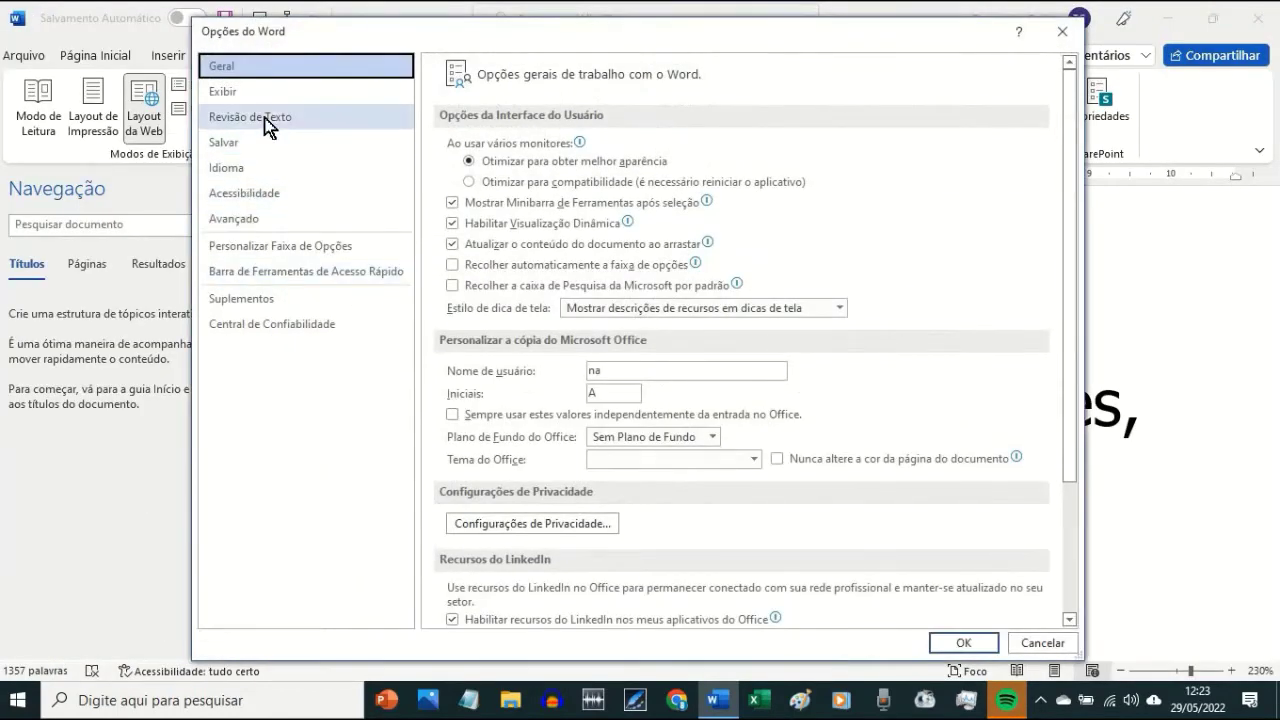
left_click(264, 119)
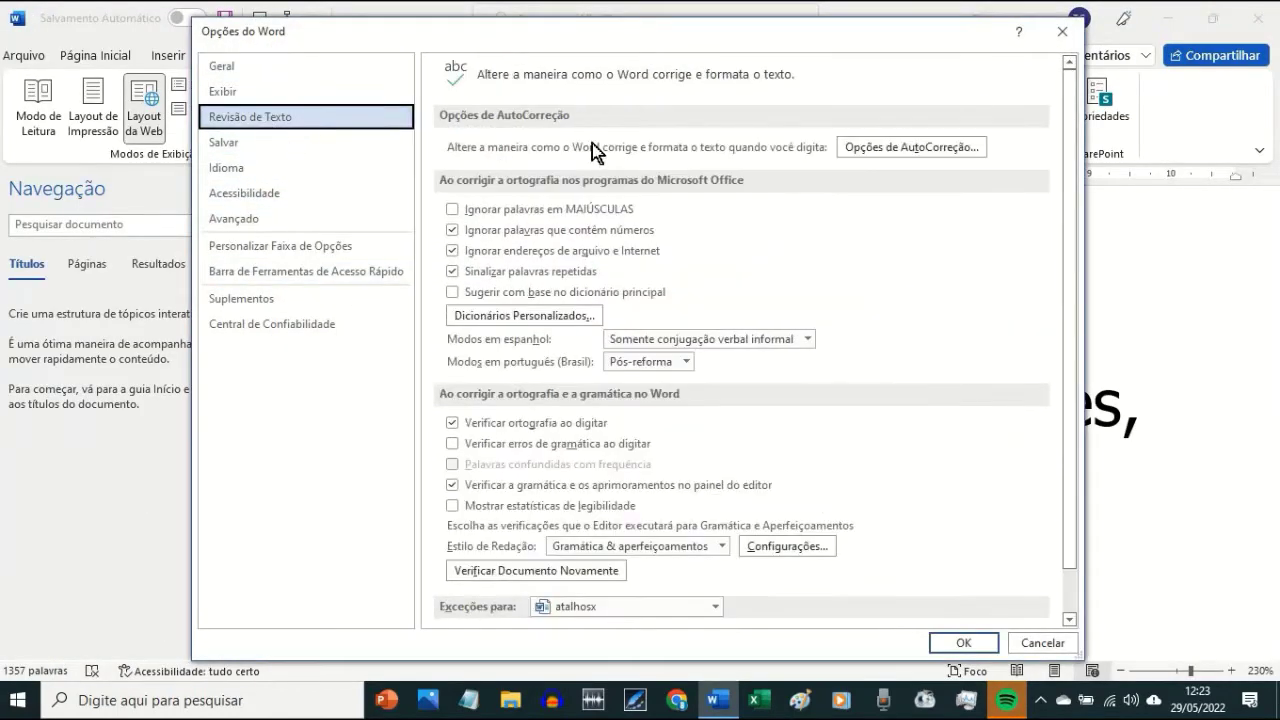
left_click(891, 150)
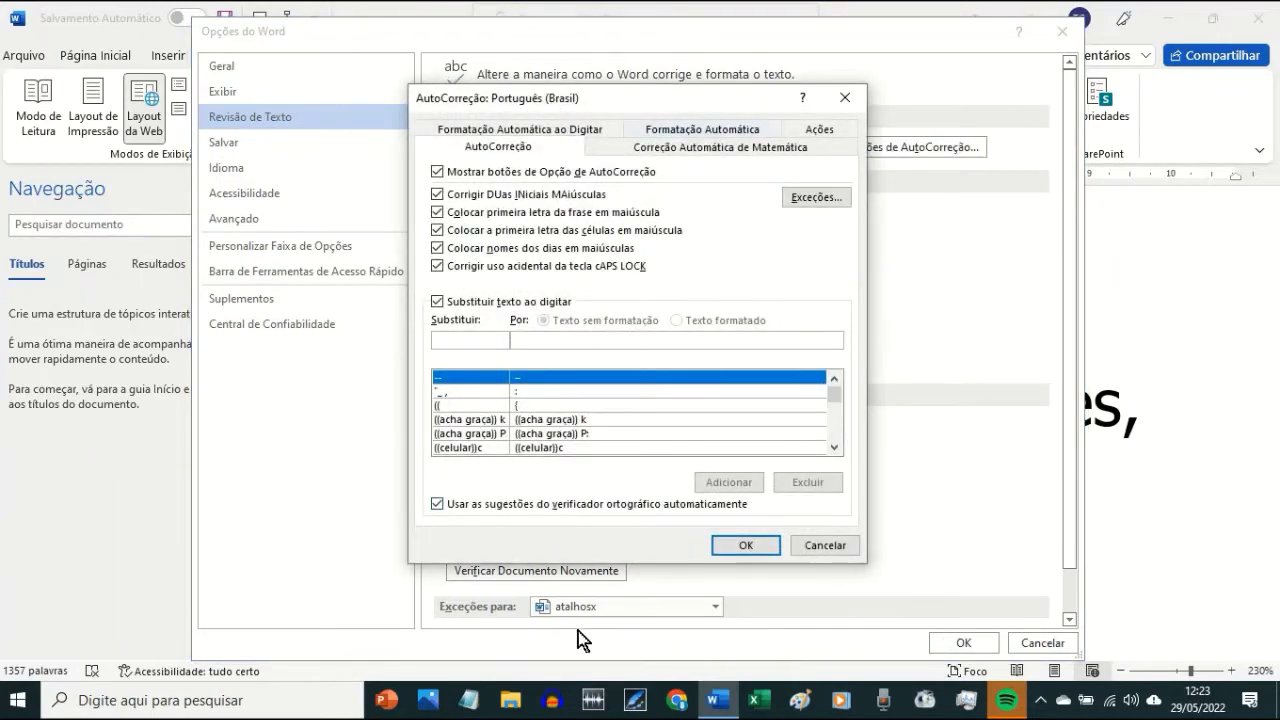
- Add an AutoCorrect entry replacing "xauto" with the copied text "Arquivos, Opções, Revisões, Autocorreção", confirm the dialogs and return to the line's start
type("■")
type("xauto")
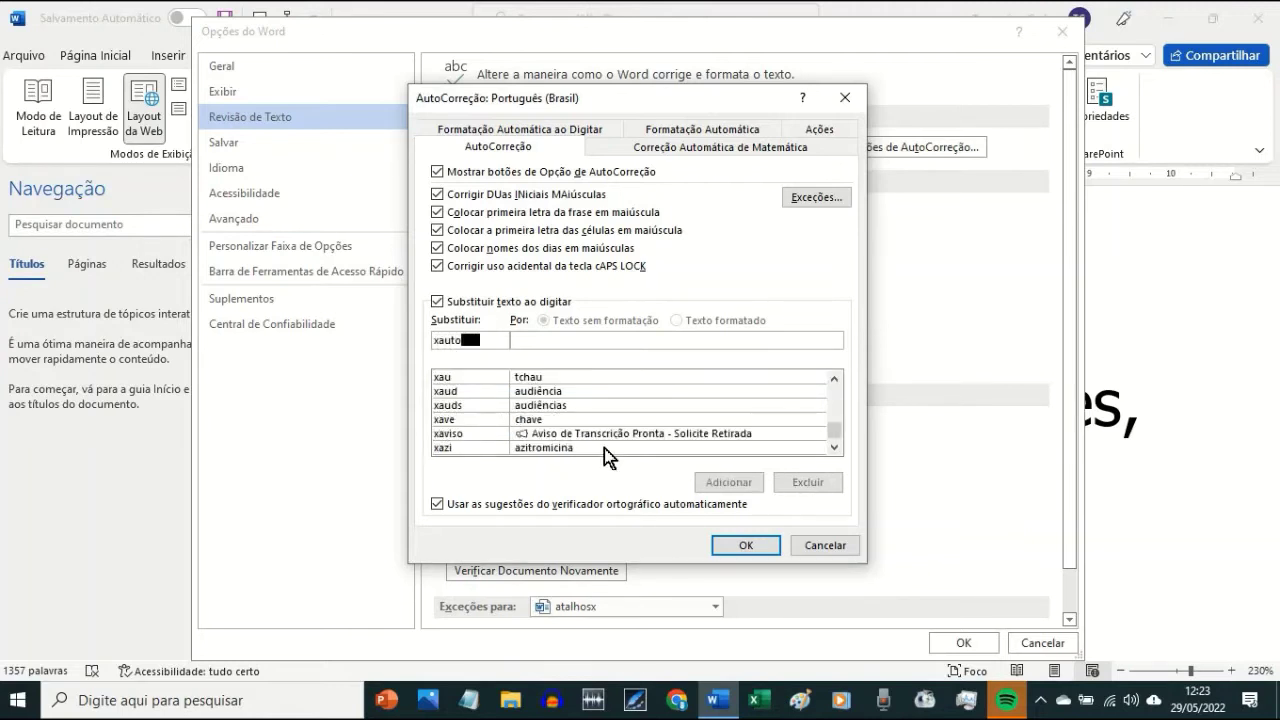
key("Tab")
key("ctrl+v")
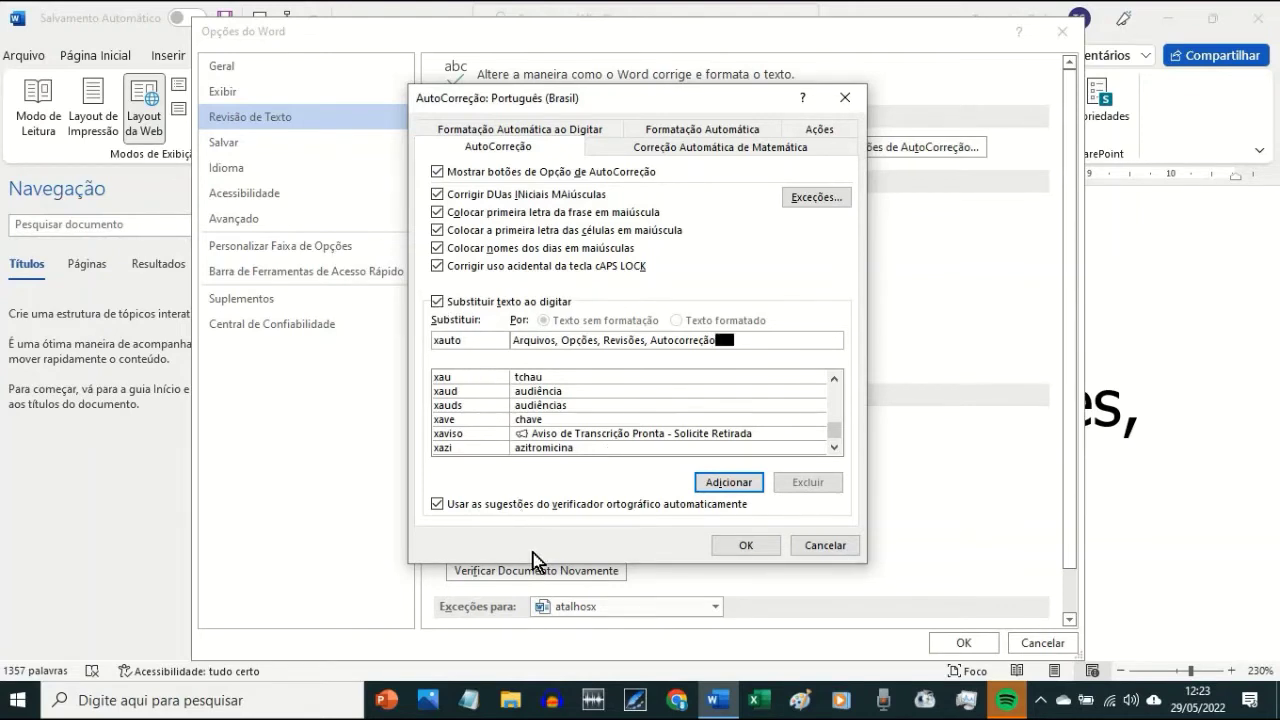
key("Return")
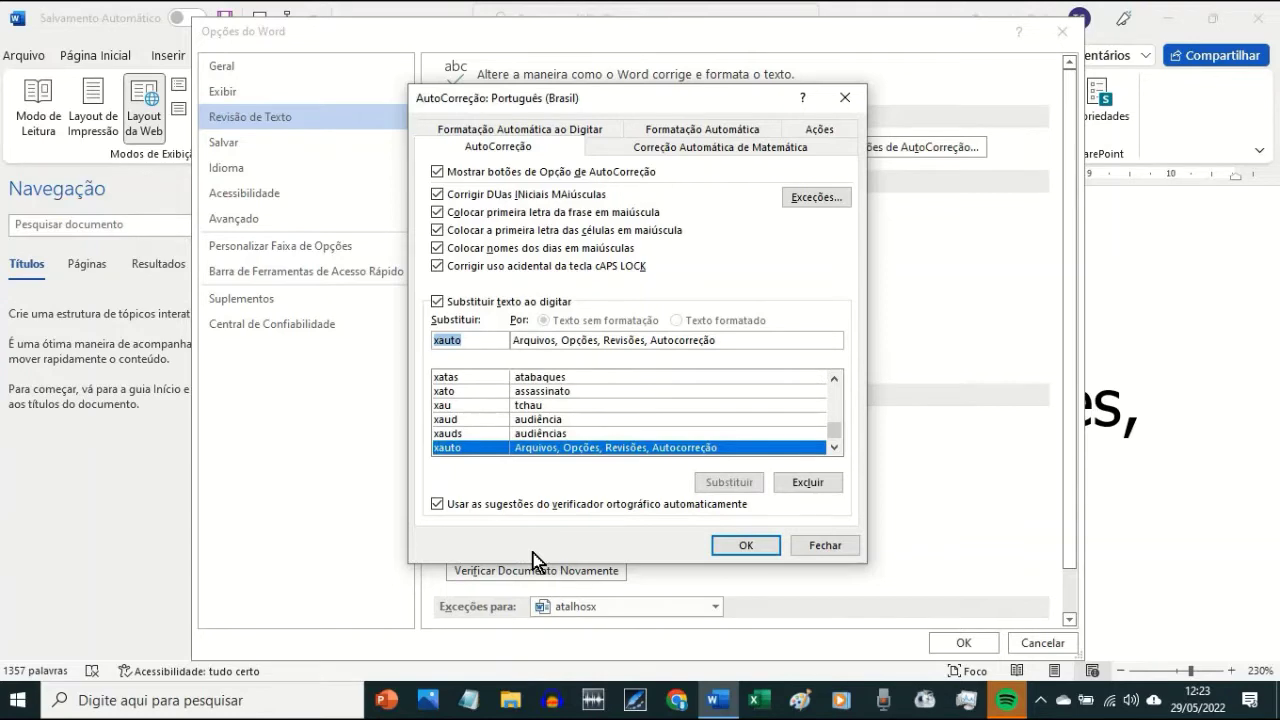
key("Return")
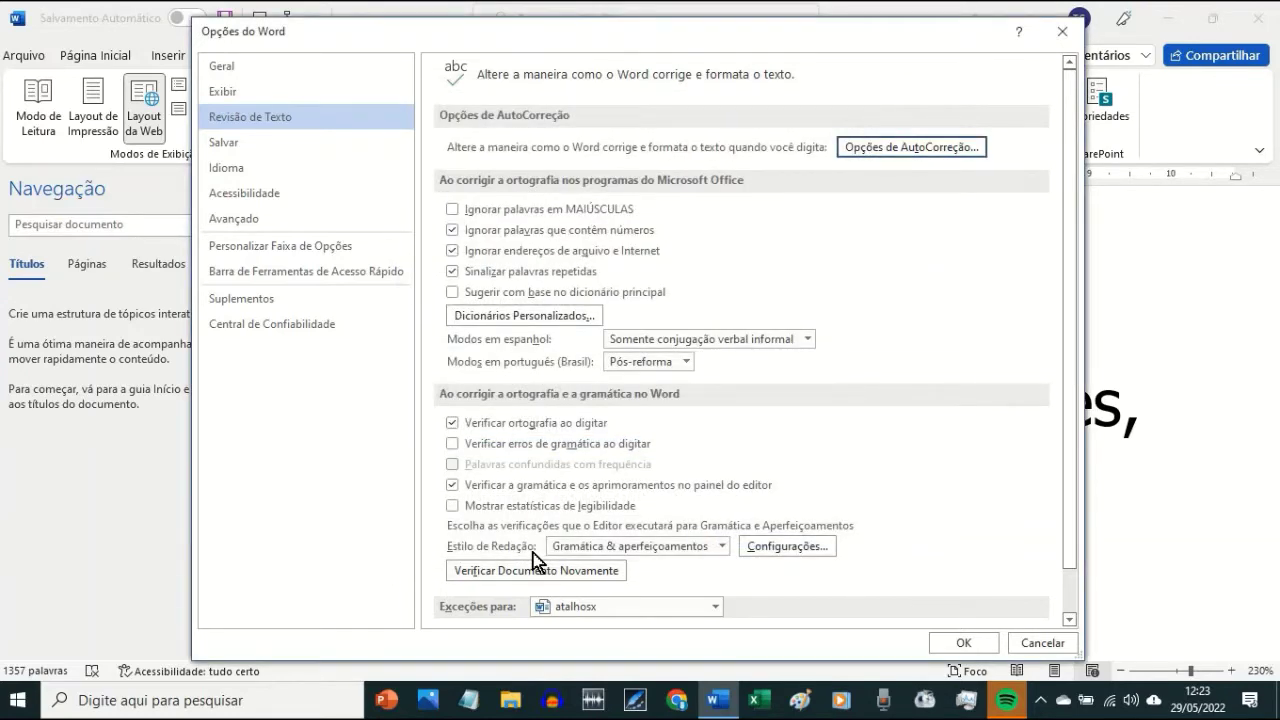
key("Return")
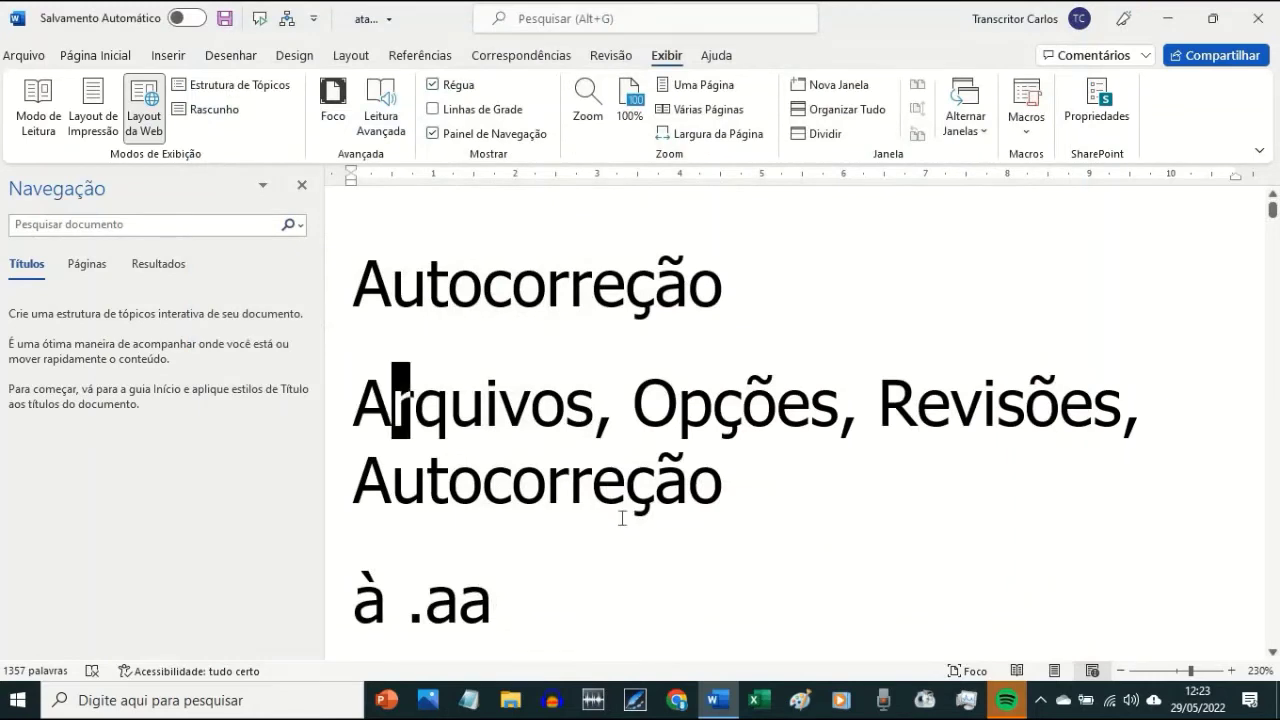
key("Home")
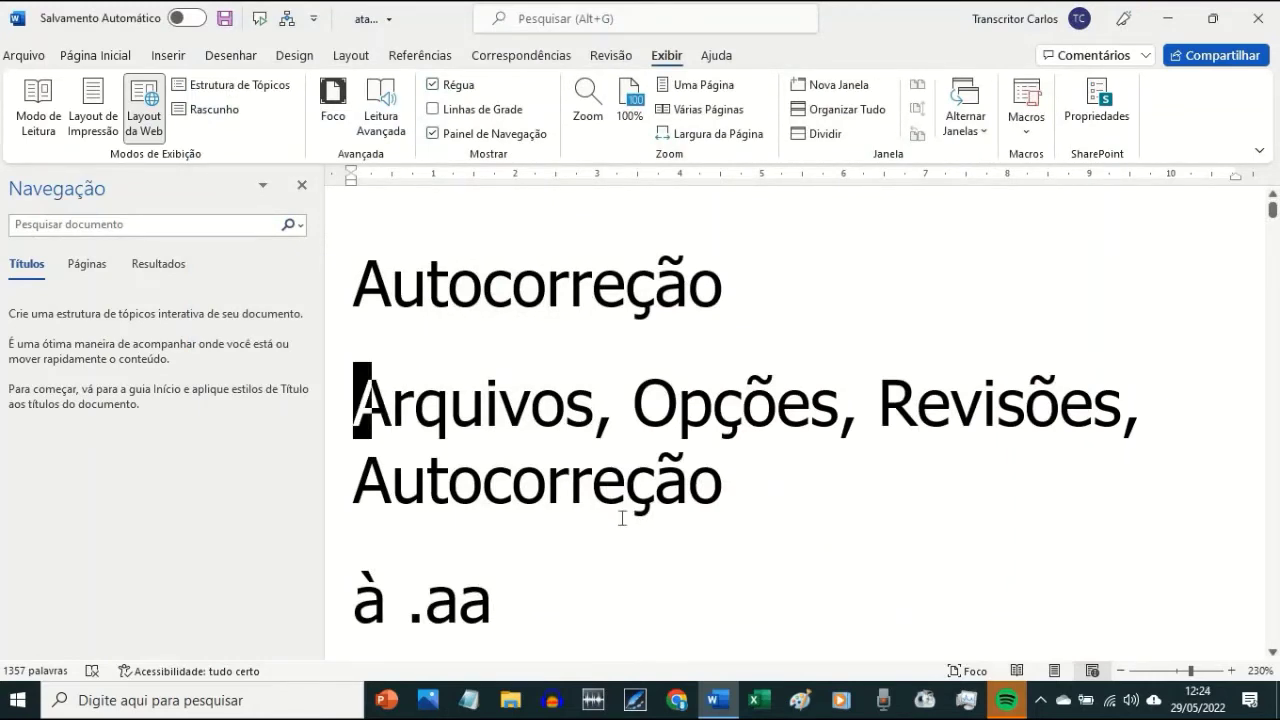
- Test the new AutoCorrect entry by entering "xauto" at the end of the "Arquivos, Opções, Revisões, Autocorreção" paragraph
key("shift+Down")
key("shift+Down")
key("Up")
key("Down")
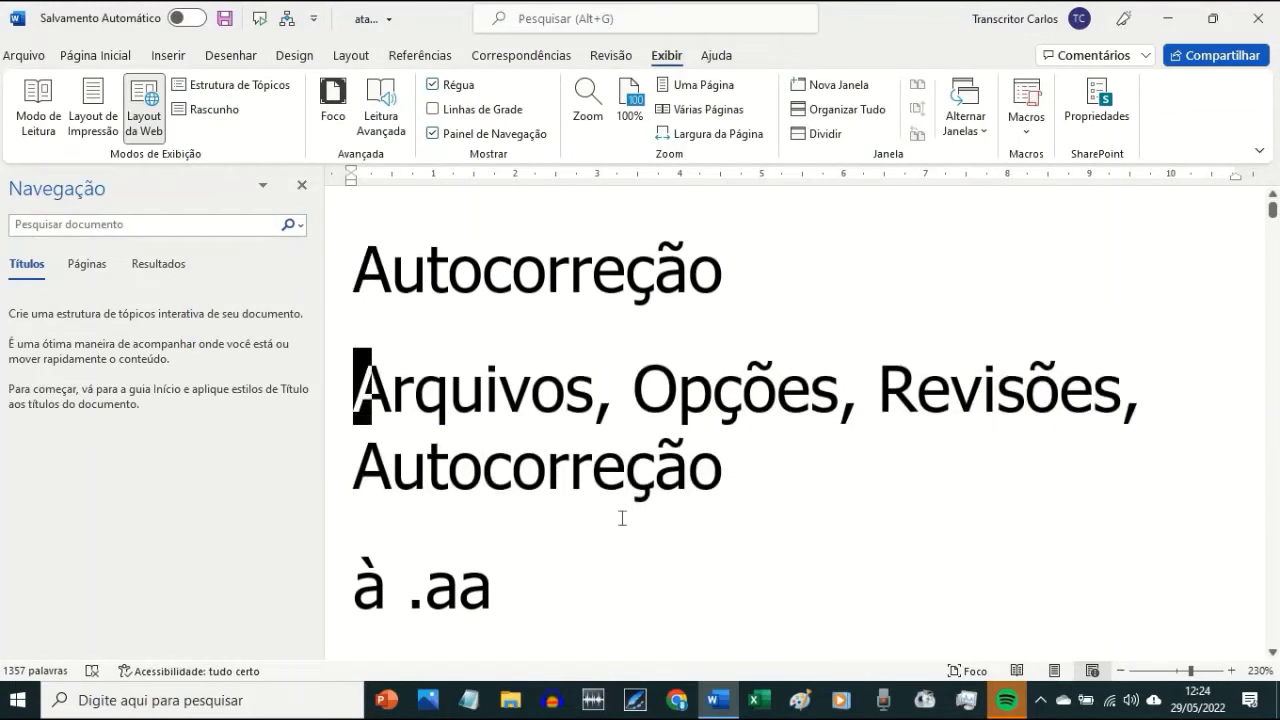
key("Down")
key("End")
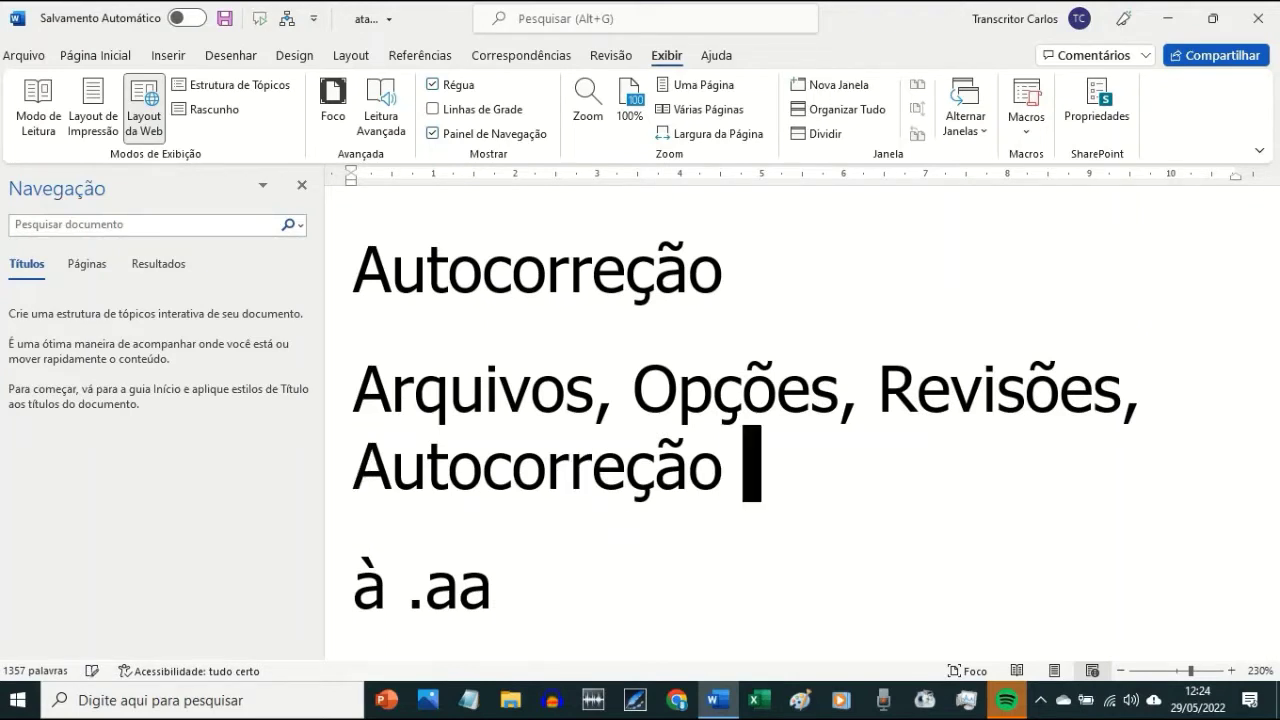
type("xau")
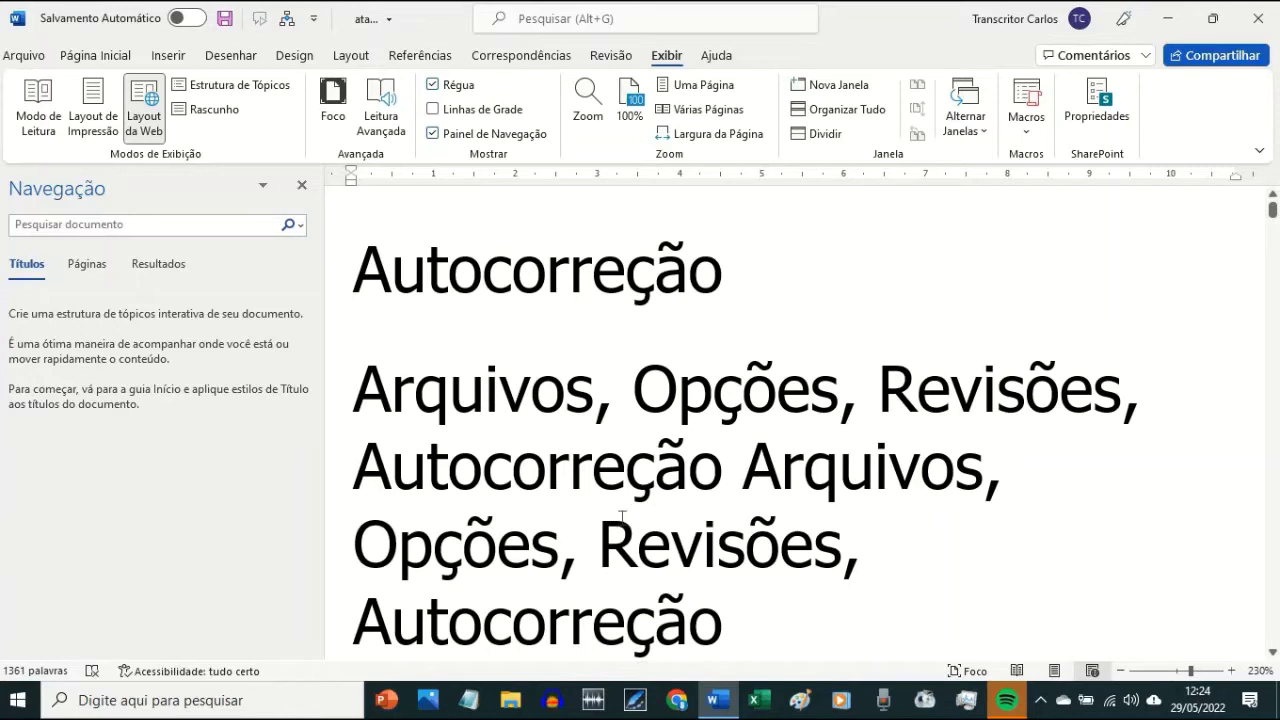
- Replace the expanded shortcut text at the end of the menu-path paragraph with the label ".xauto"
key("Up")
key("Up")
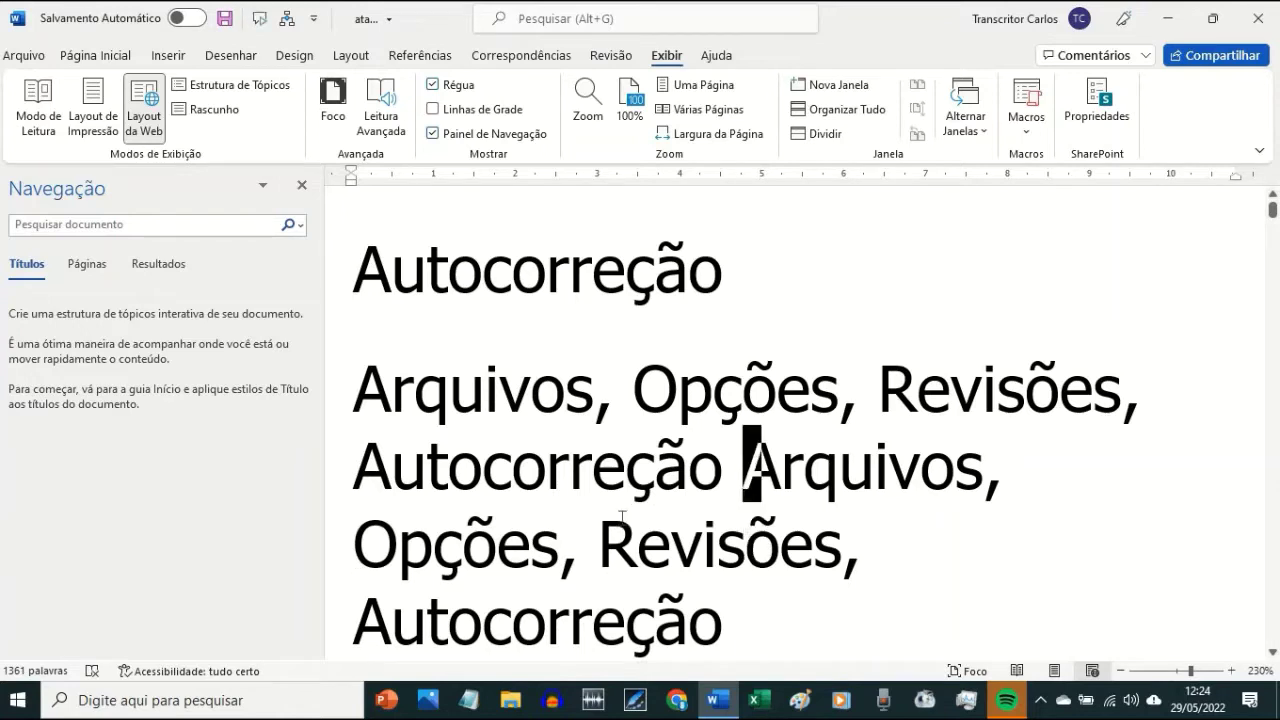
key("ctrl+shift+Down")
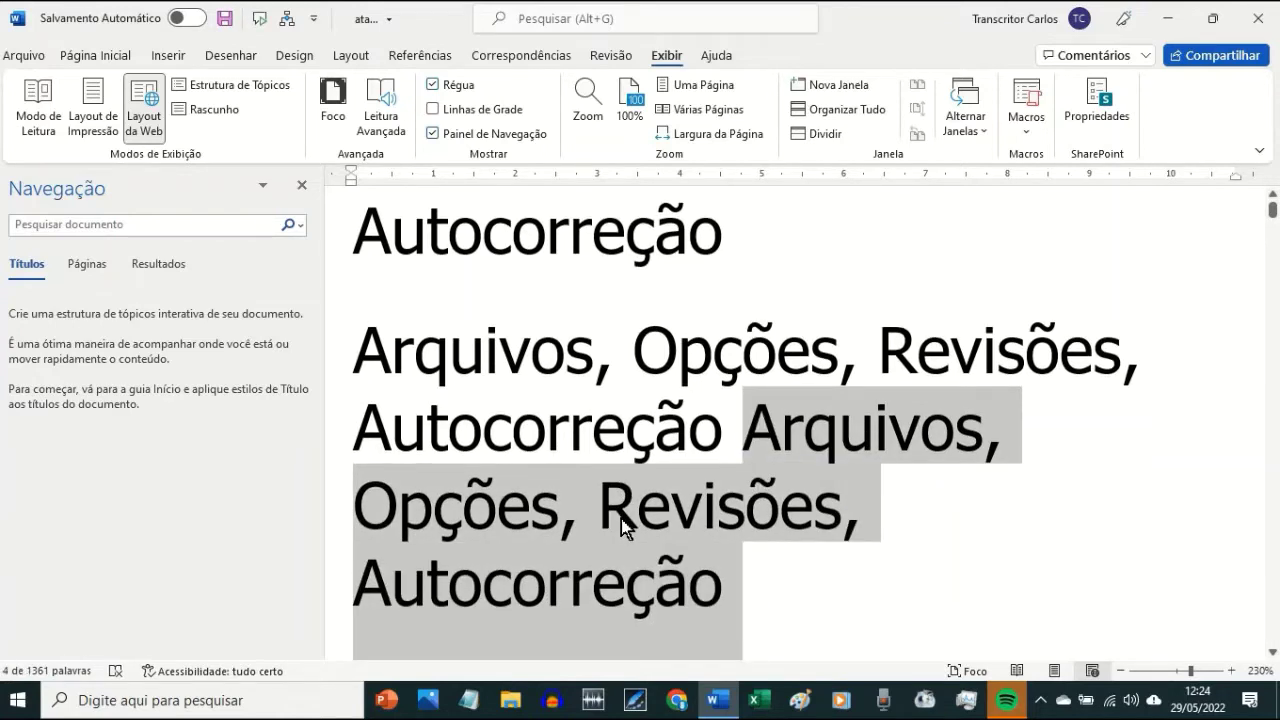
type(".x")
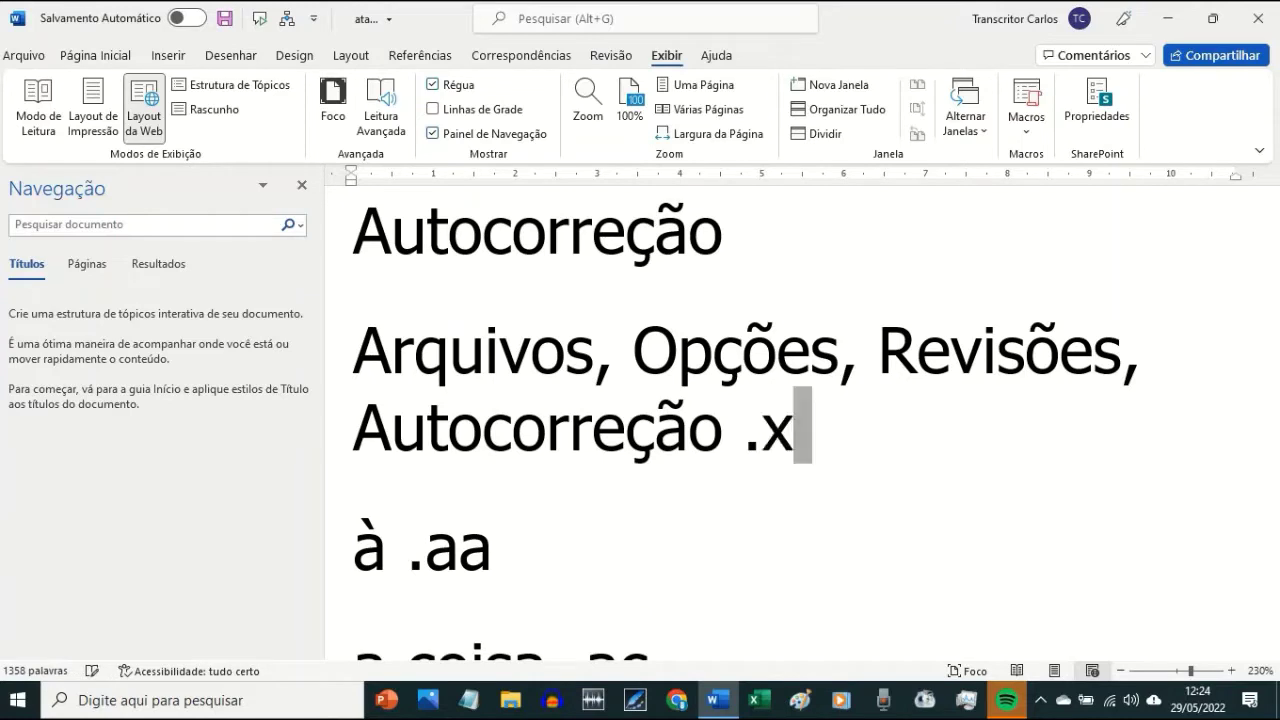
type("auto")
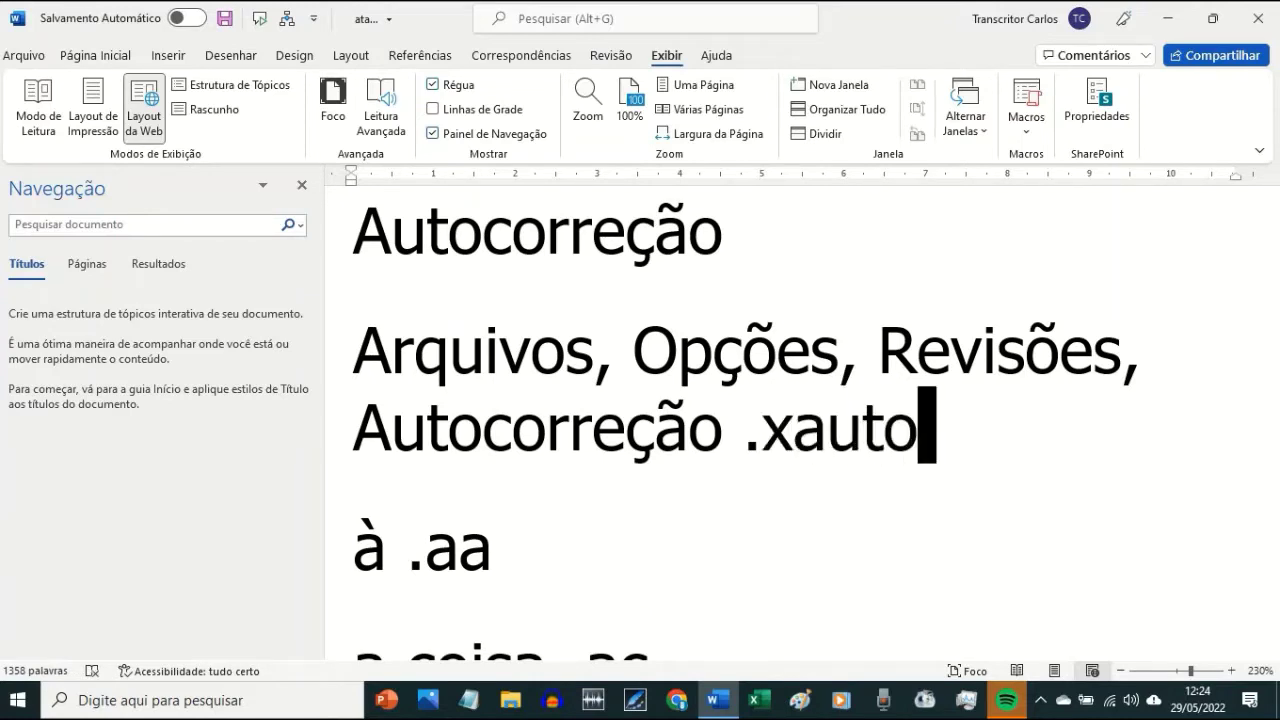
- Examine the period before "xauto" and the phrase-and-shortcut pairs listed below it, from "à .aa" to "a gente .ag"
key("Left")
key("Left")
key("Left")
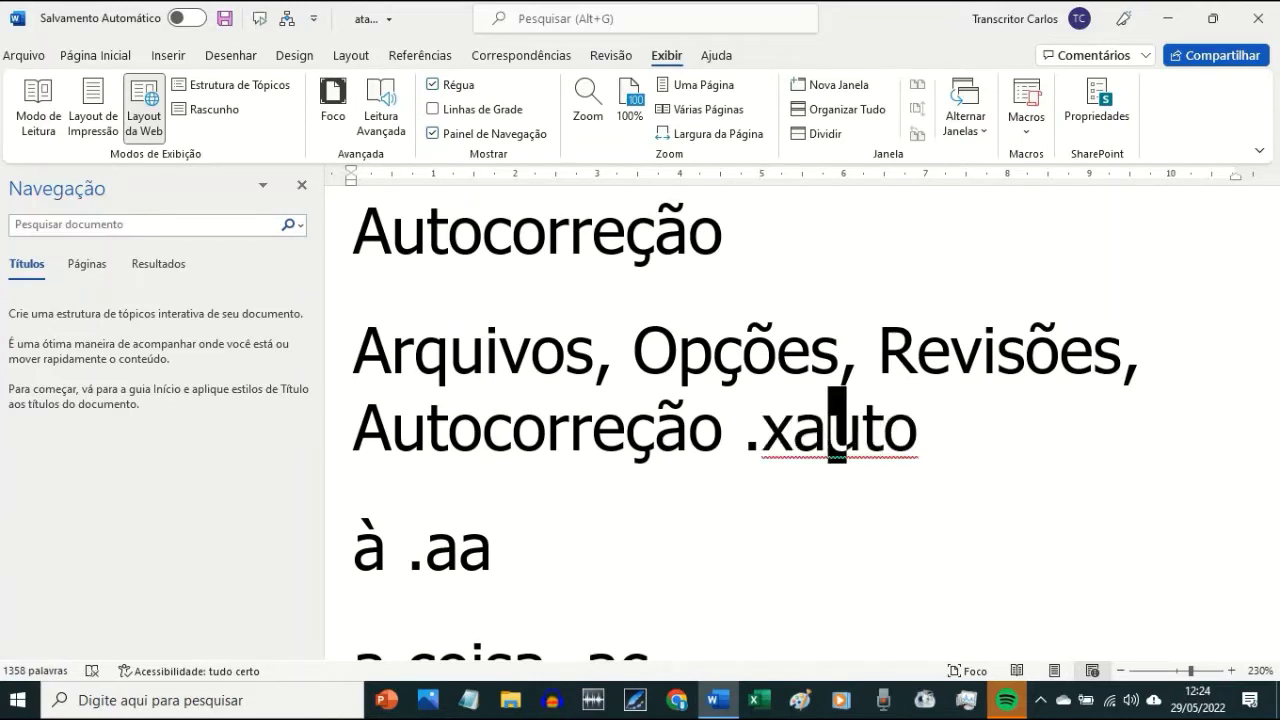
key("Left")
key("Left")
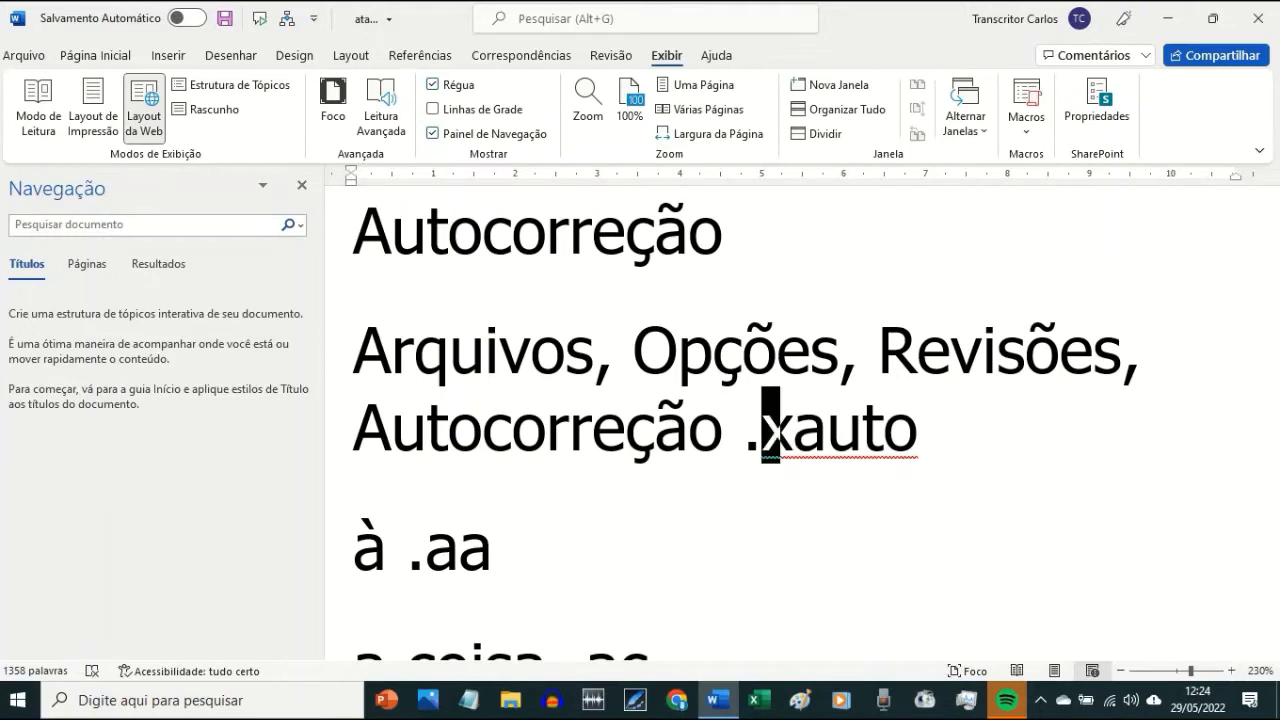
key("Left")
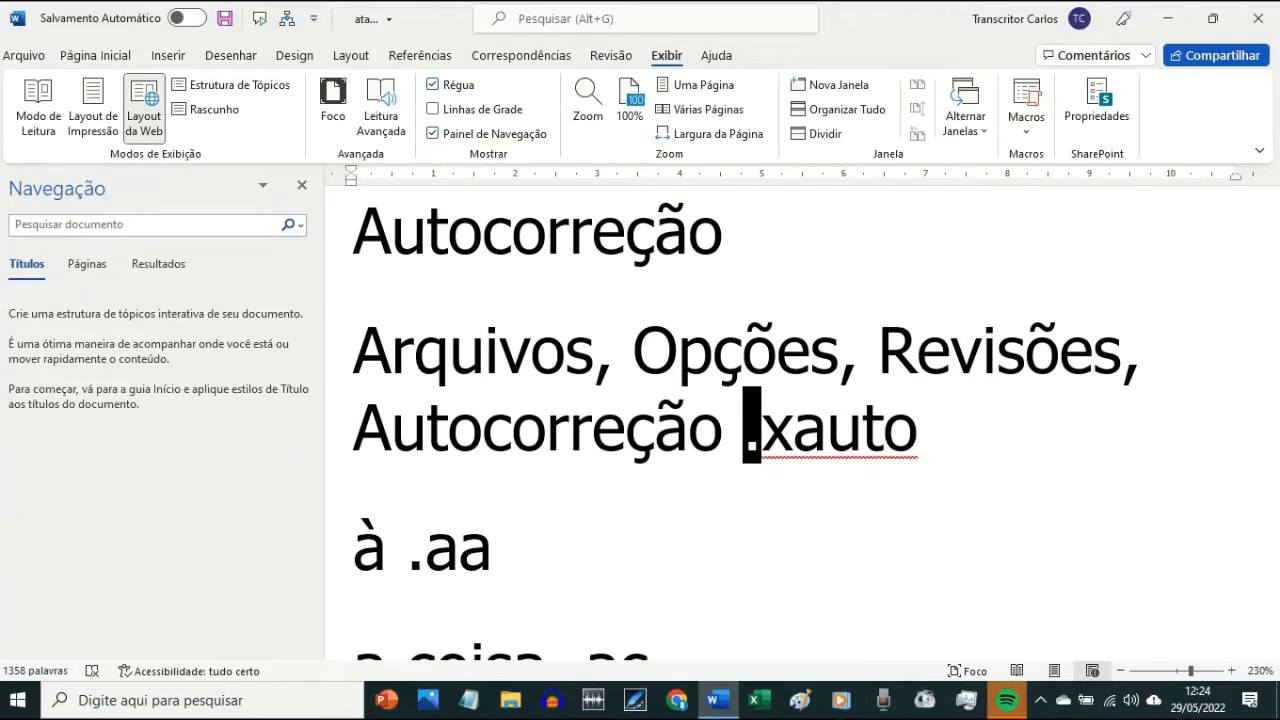
key("Down")
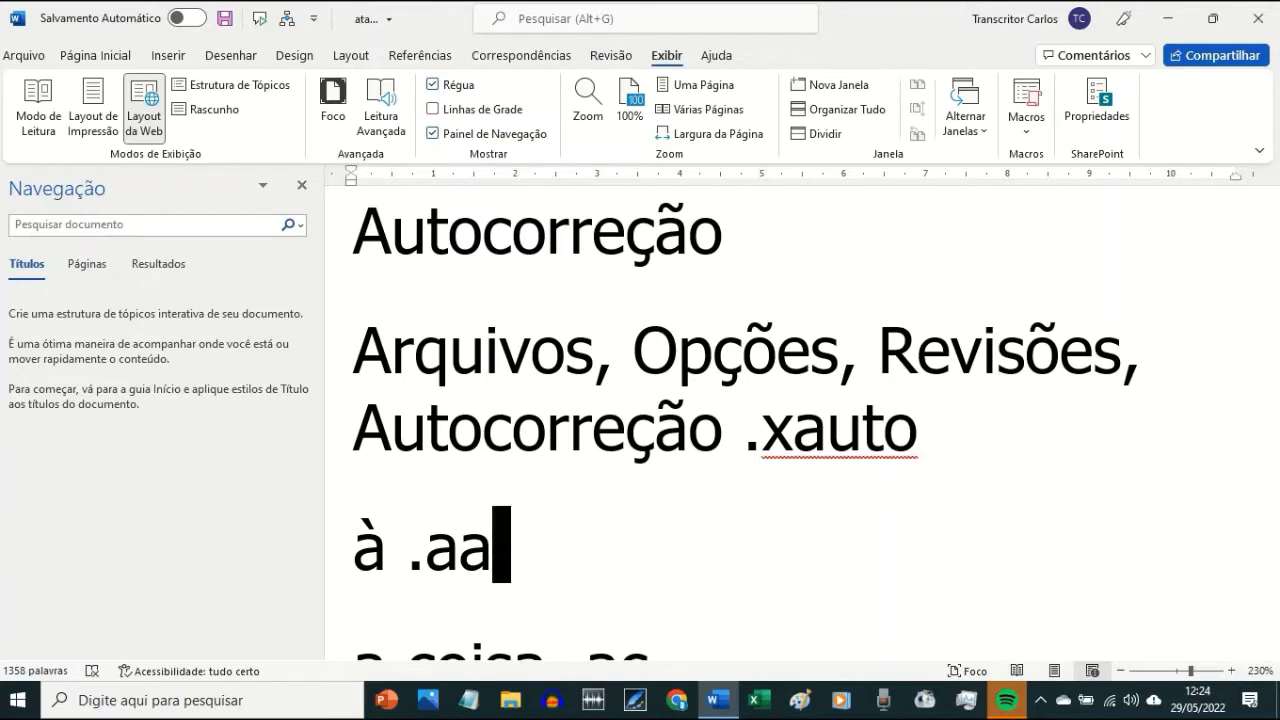
key("Down")
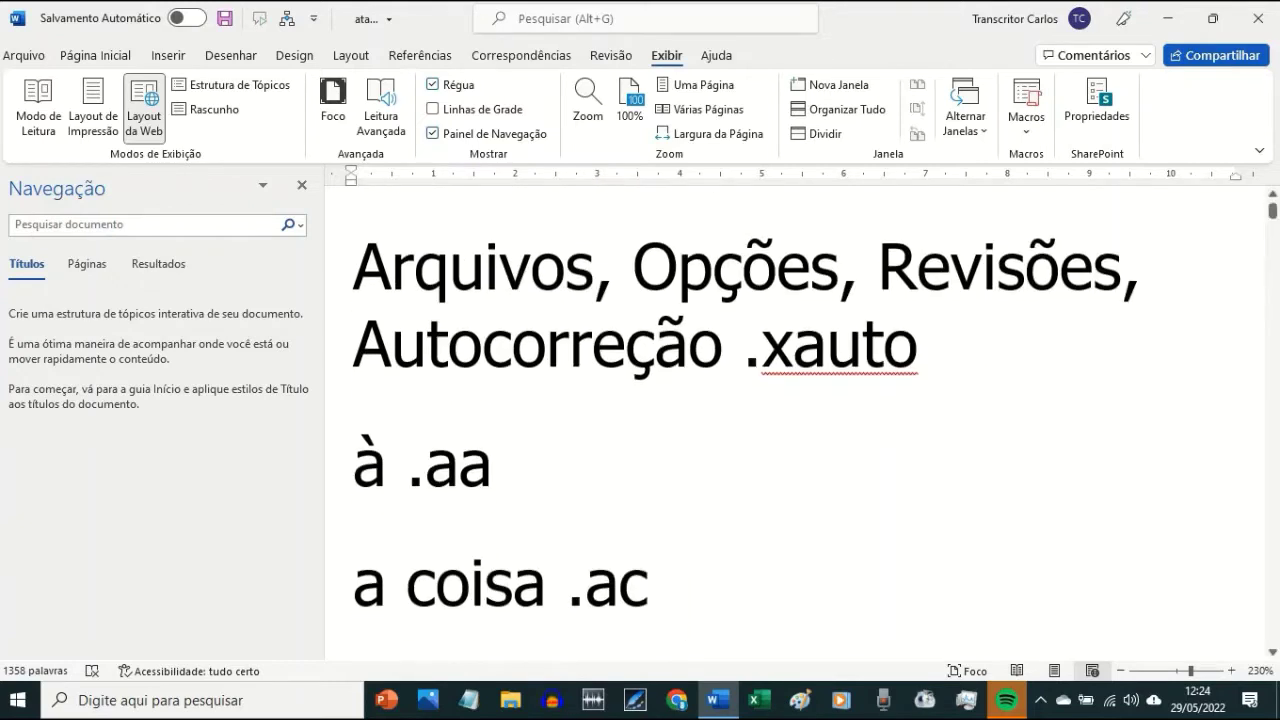
key("Up")
key("Left")
key("Left")
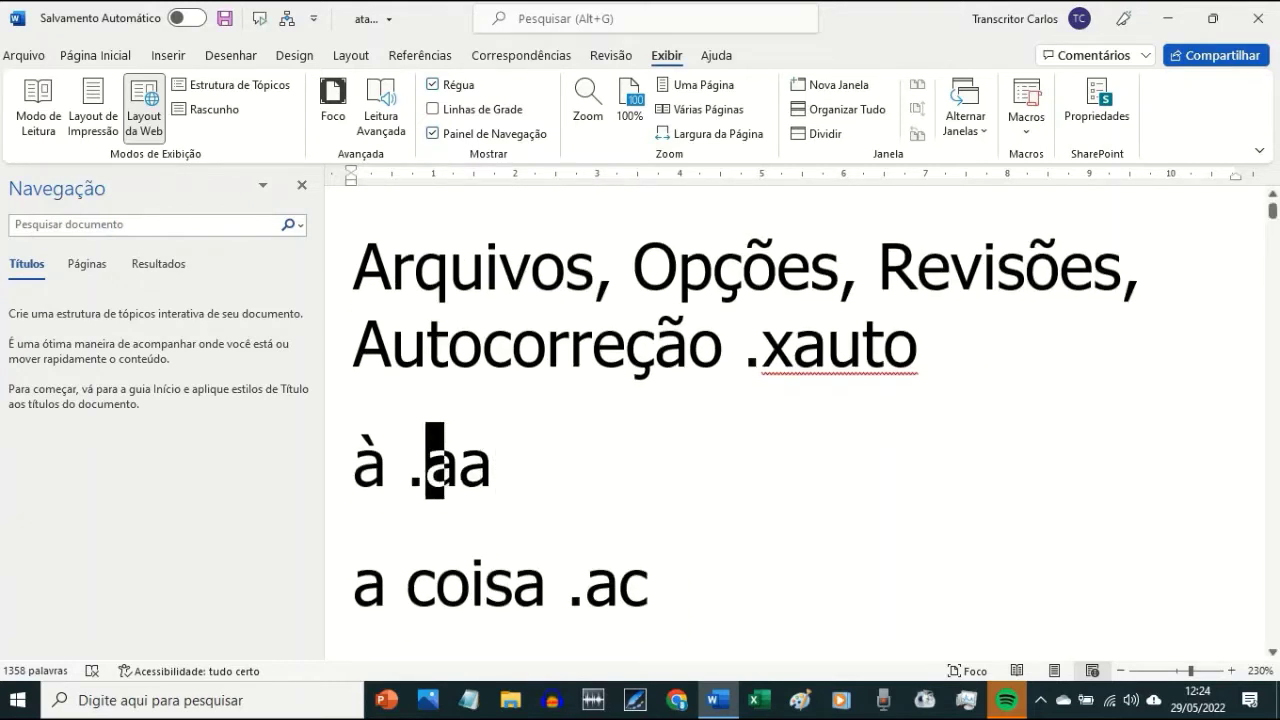
key("Left")
key("Left")
key("Left")
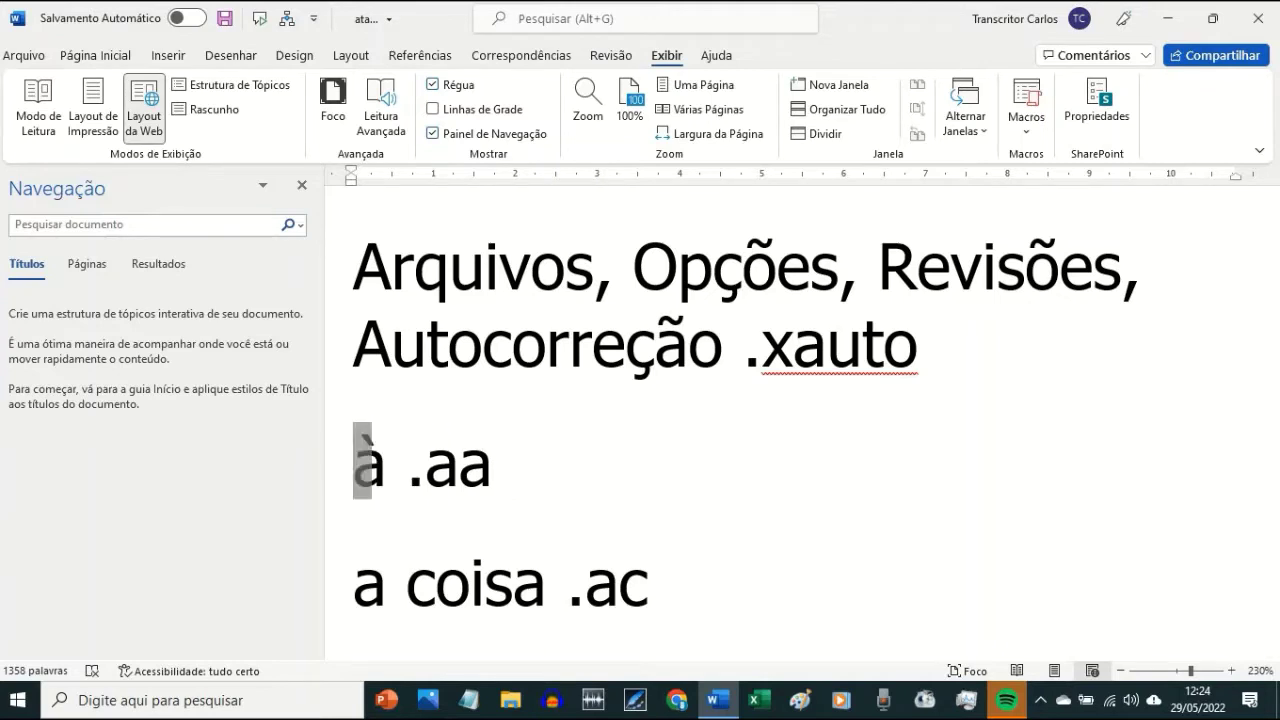
key("Down")
key("Down")
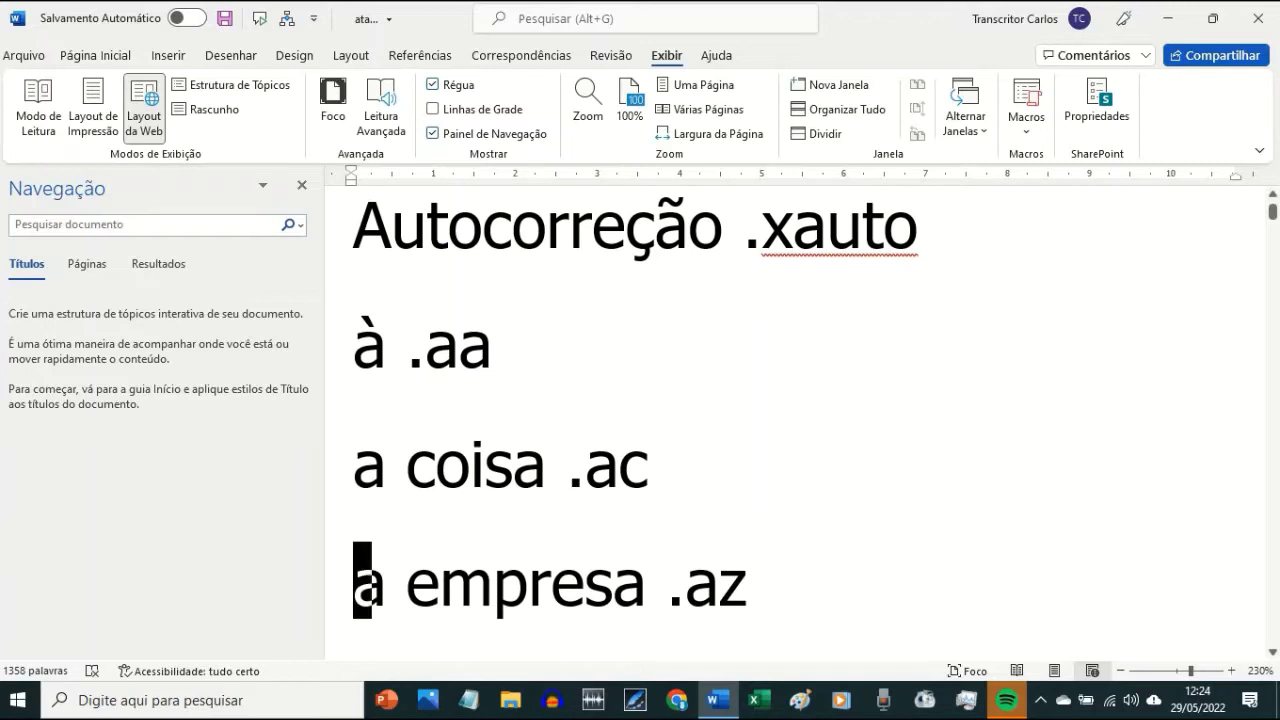
key("Down")
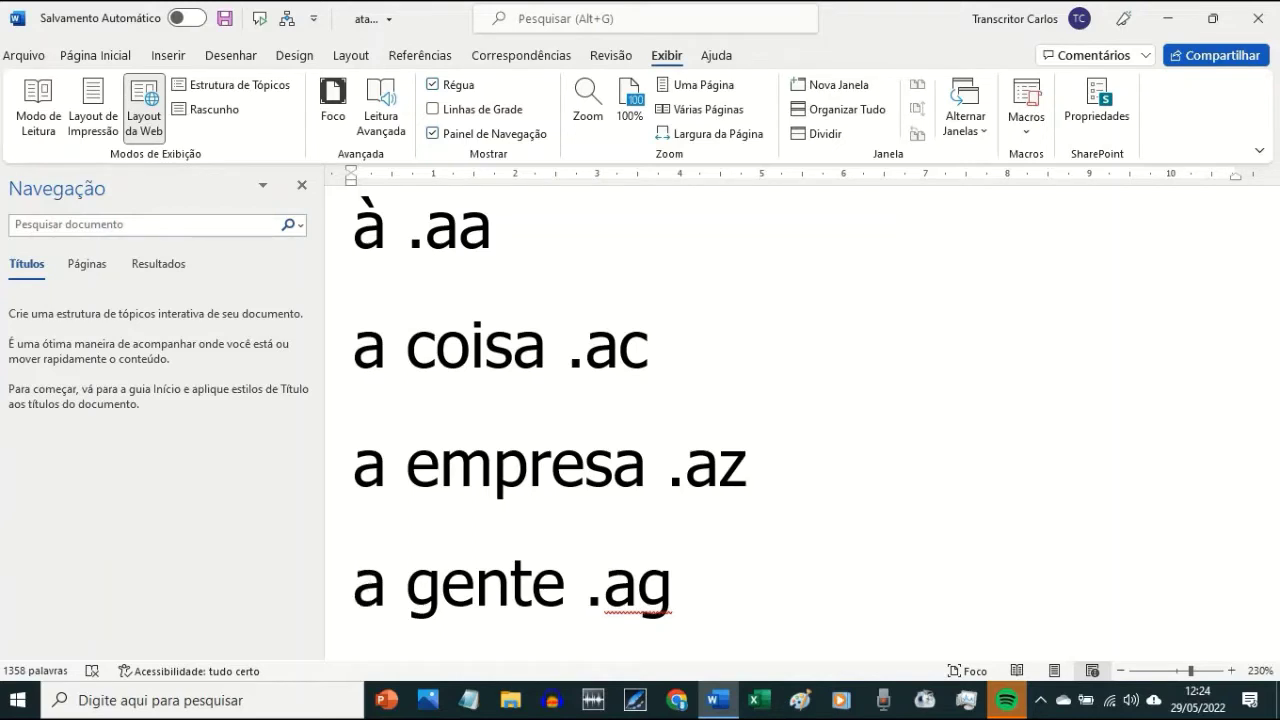
key("Up")
key("Up")
key("Up")
key("Up")
key("Up")
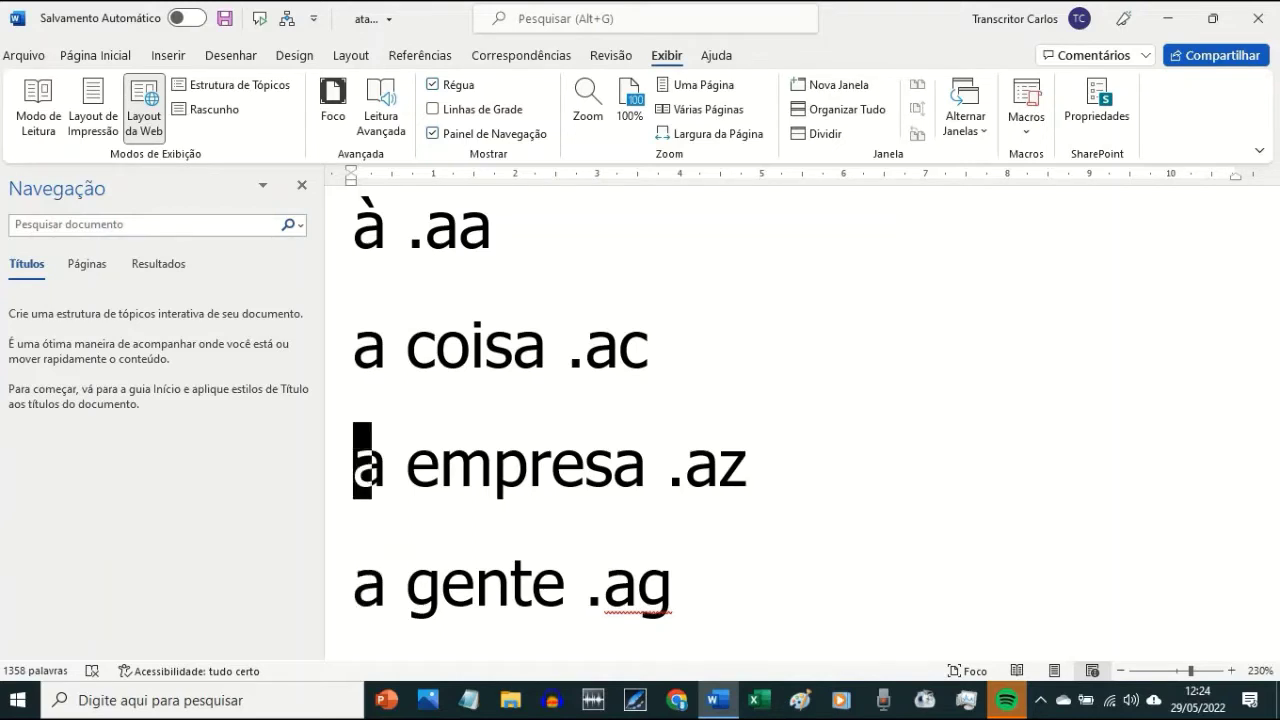
left_click(362, 425)
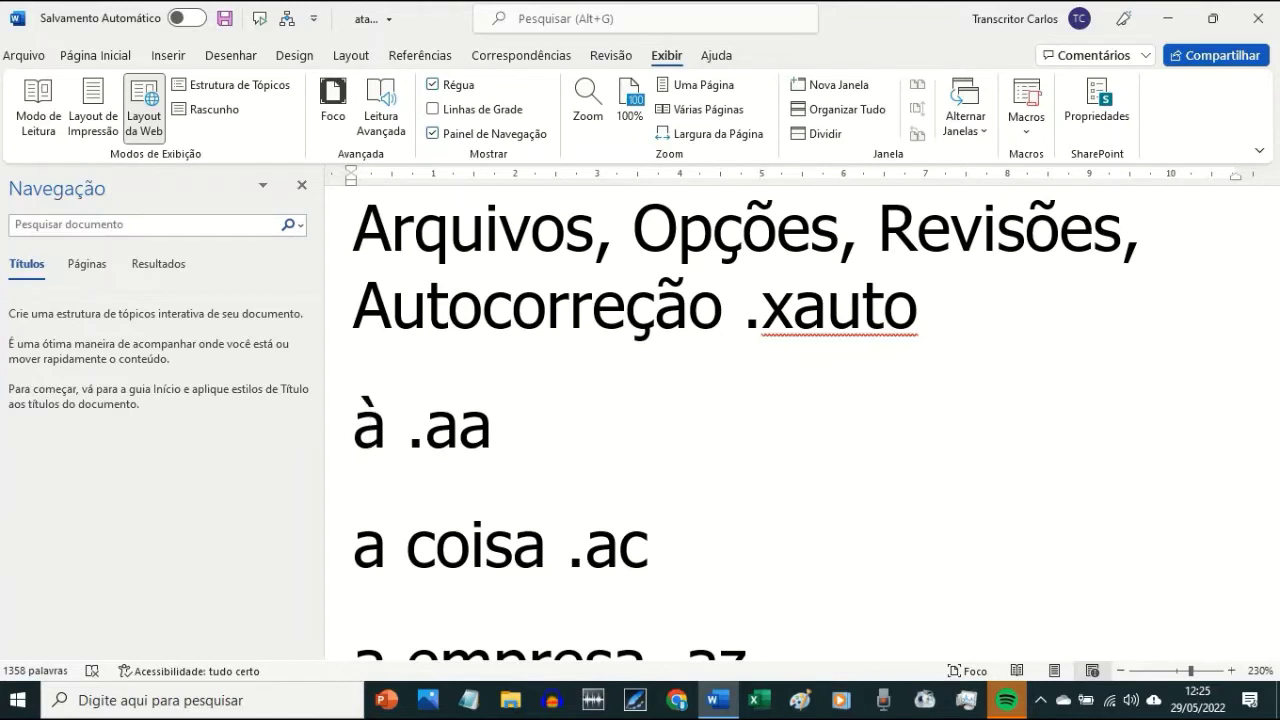
left_click(362, 545)
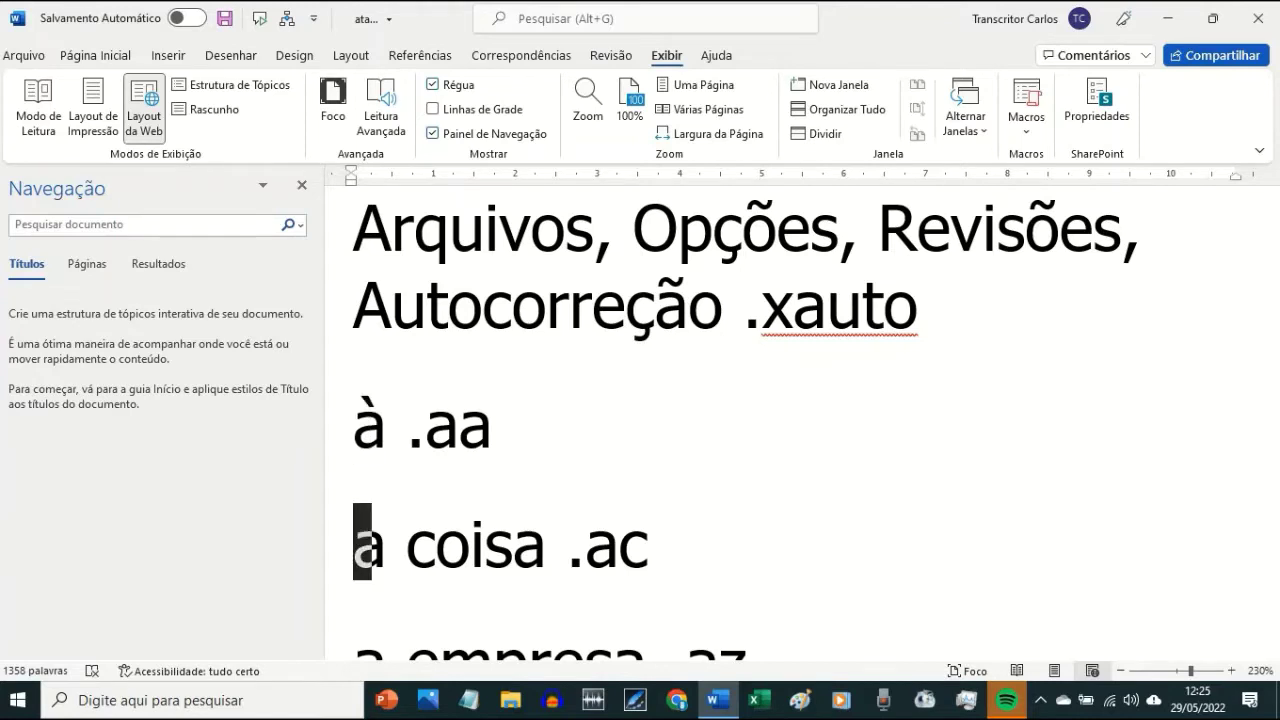
left_click(362, 410)
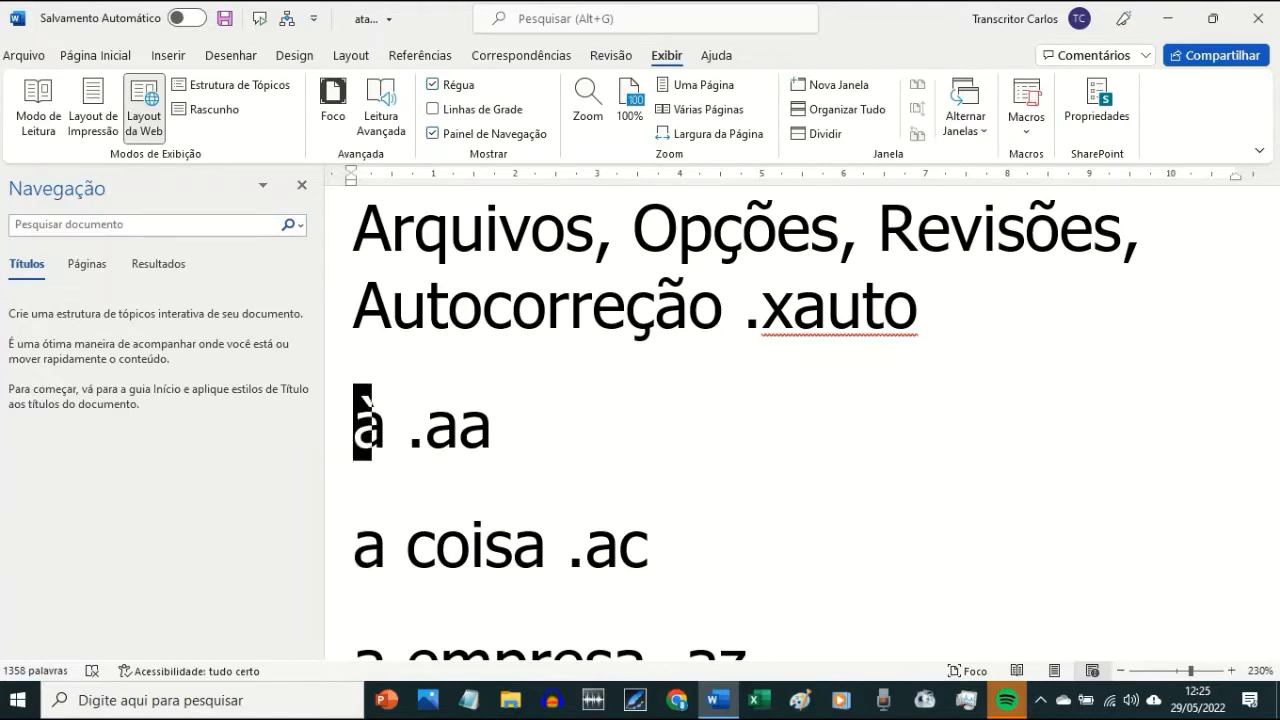
- Append an arrow "→" followed by "aa" to the end of the "à .aa" line
left_click(497, 422)
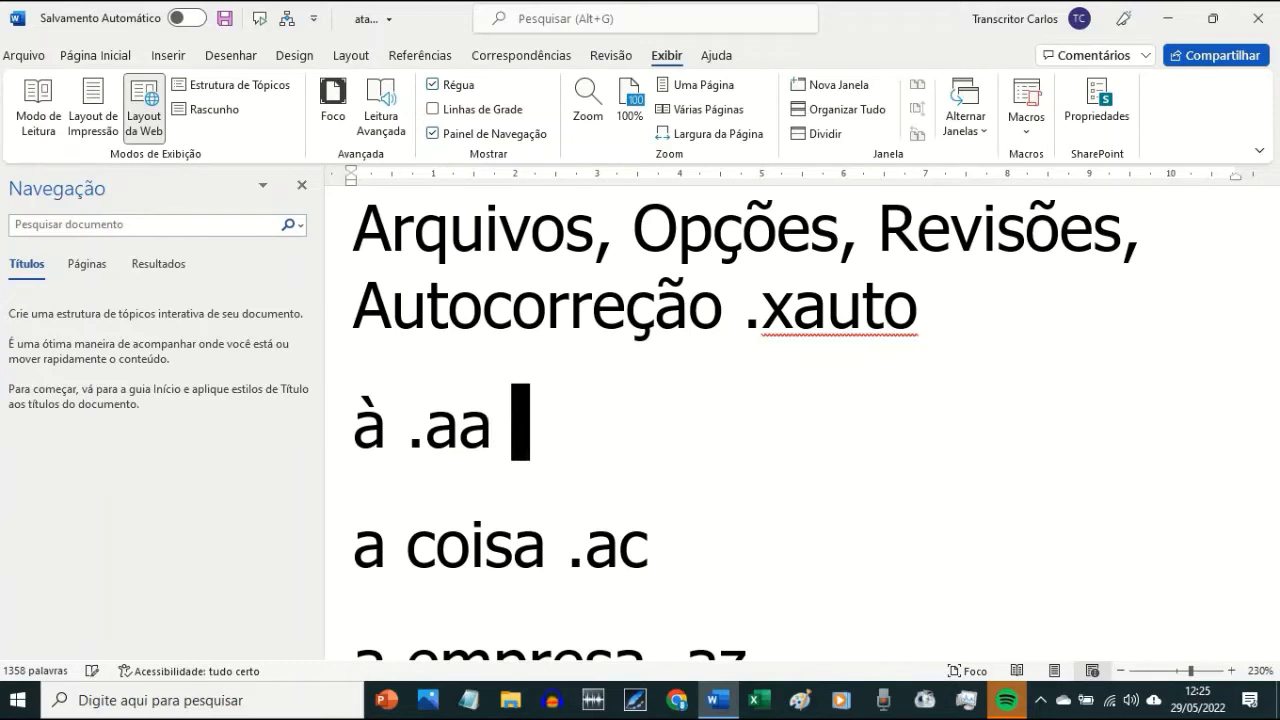
type("→")
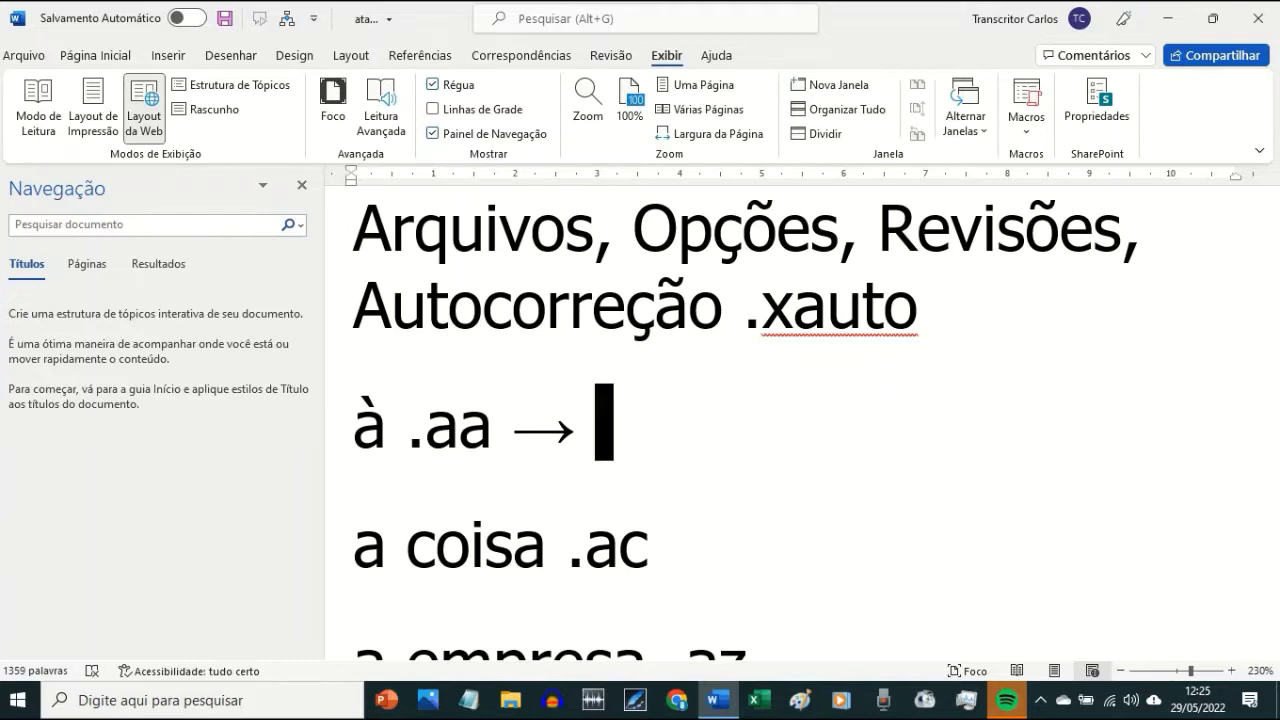
type("aa")
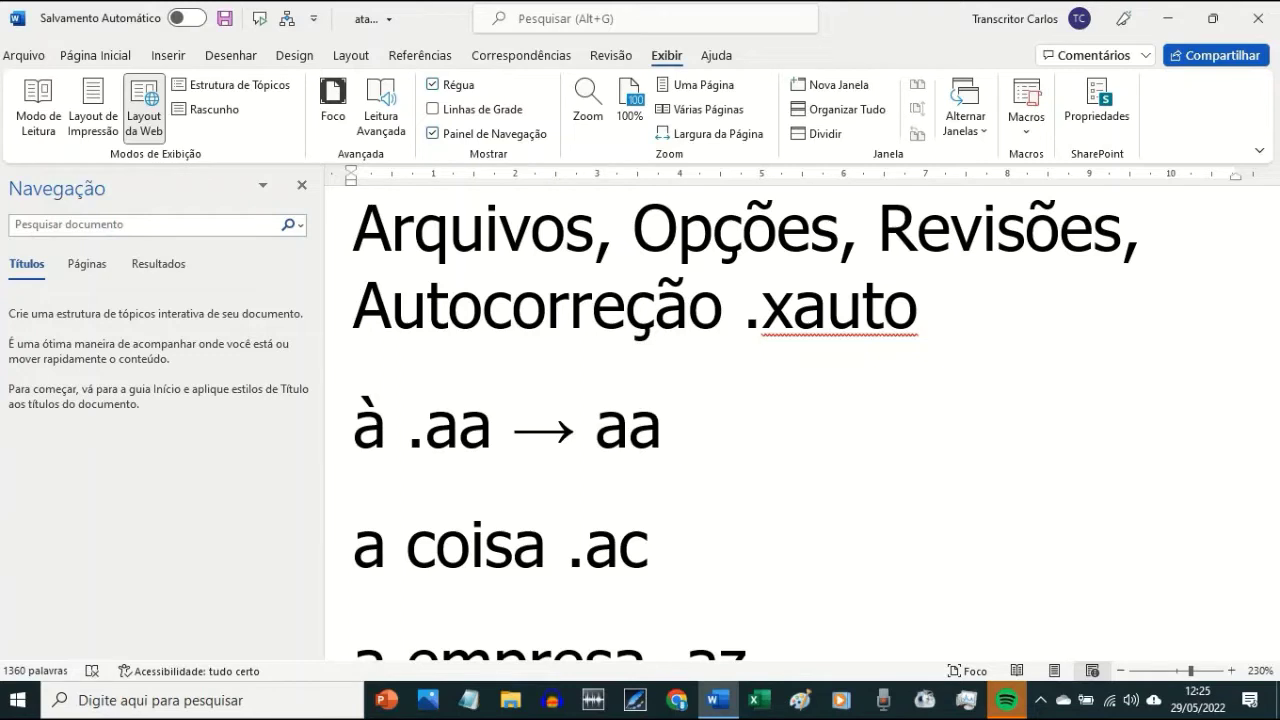
- Replace "aa" after the arrow with "]" and restore the paragraph break before "a coisa .ac"
left_click(641, 422)
key("BackSpace")
key("Delete")
key("Delete")
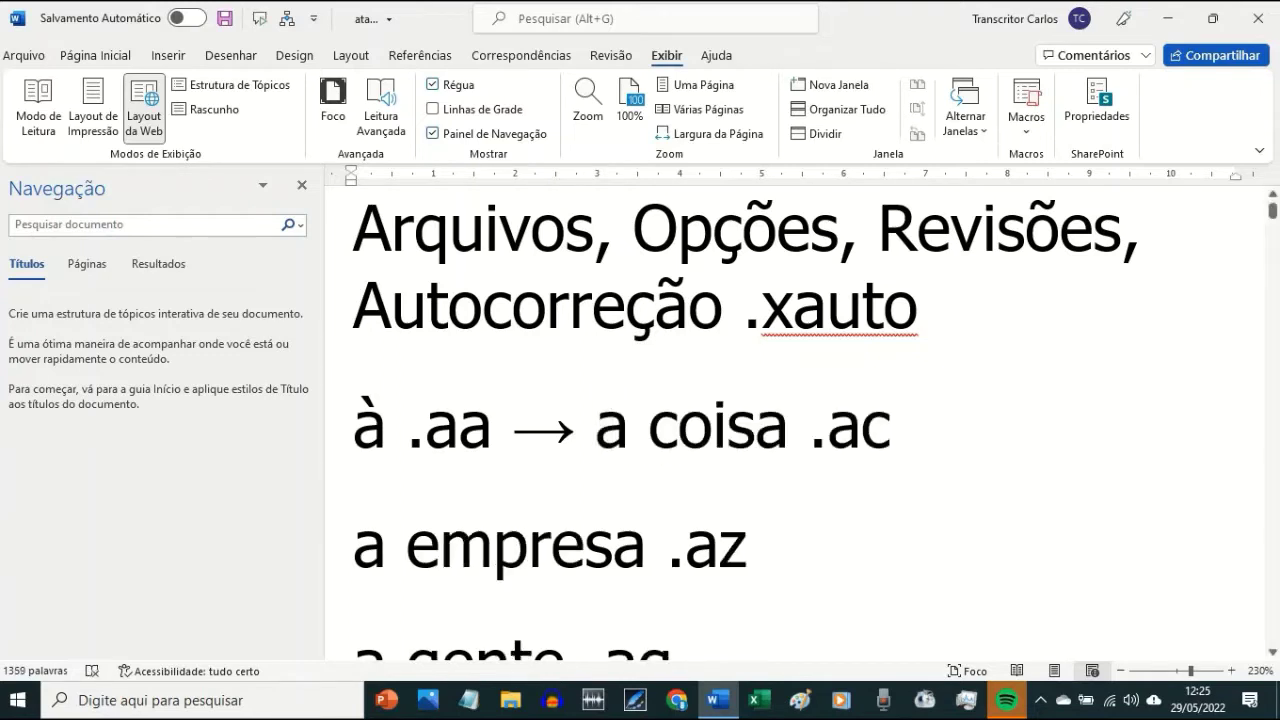
type("]")
key("Return")
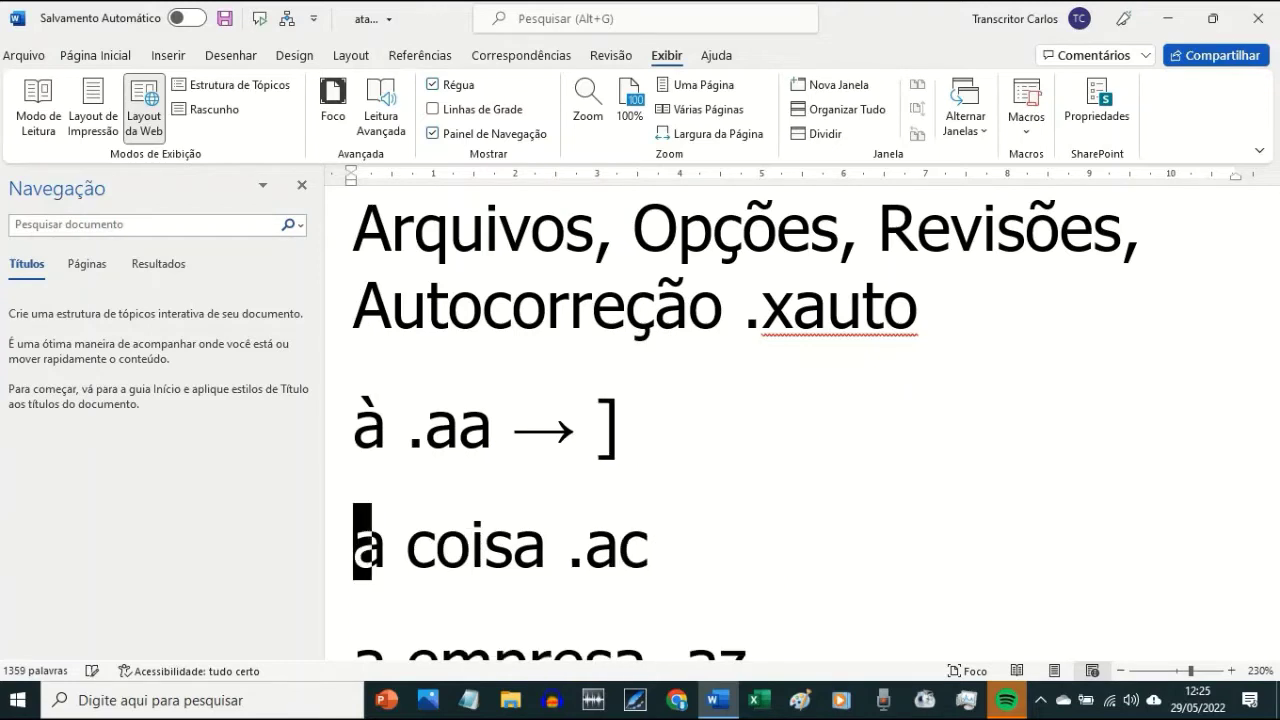
- Enter the accented letter "à" manually after the arrow, discarding a mistaken "â" and deleting the stray bracket
key("Up")
key("End")
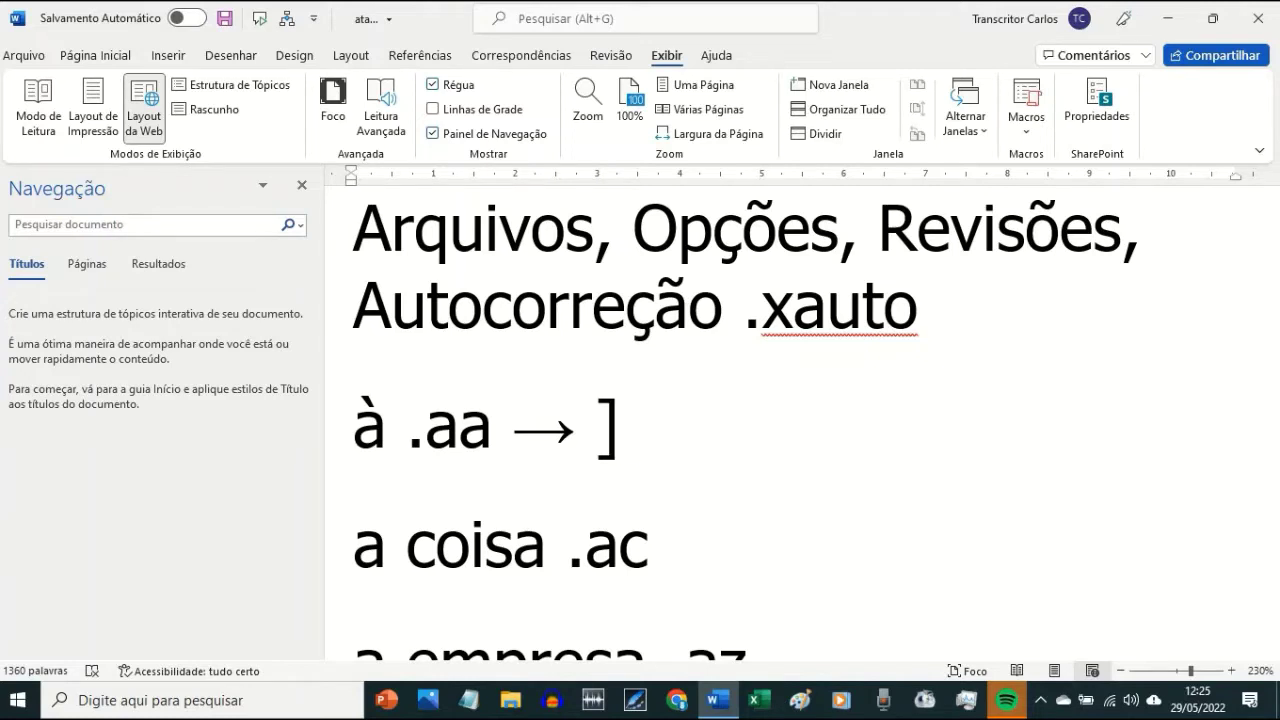
type("â")
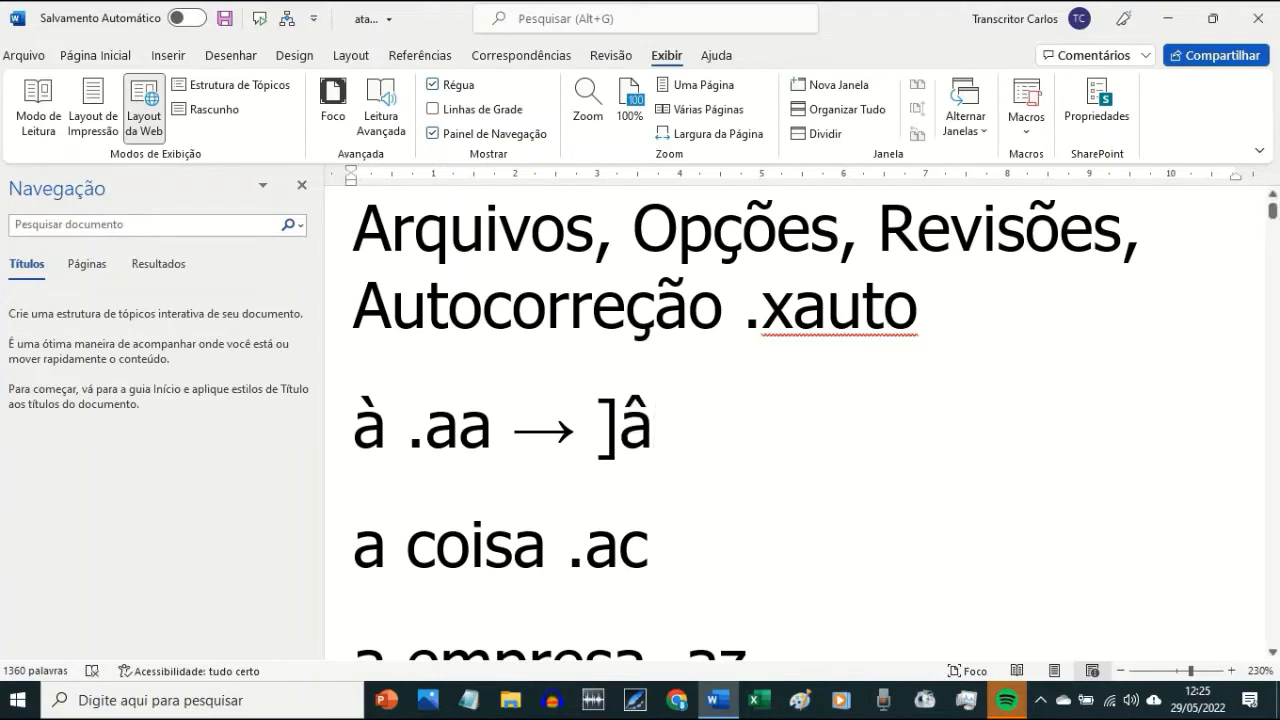
key("BackSpace")
key("BackSpace")
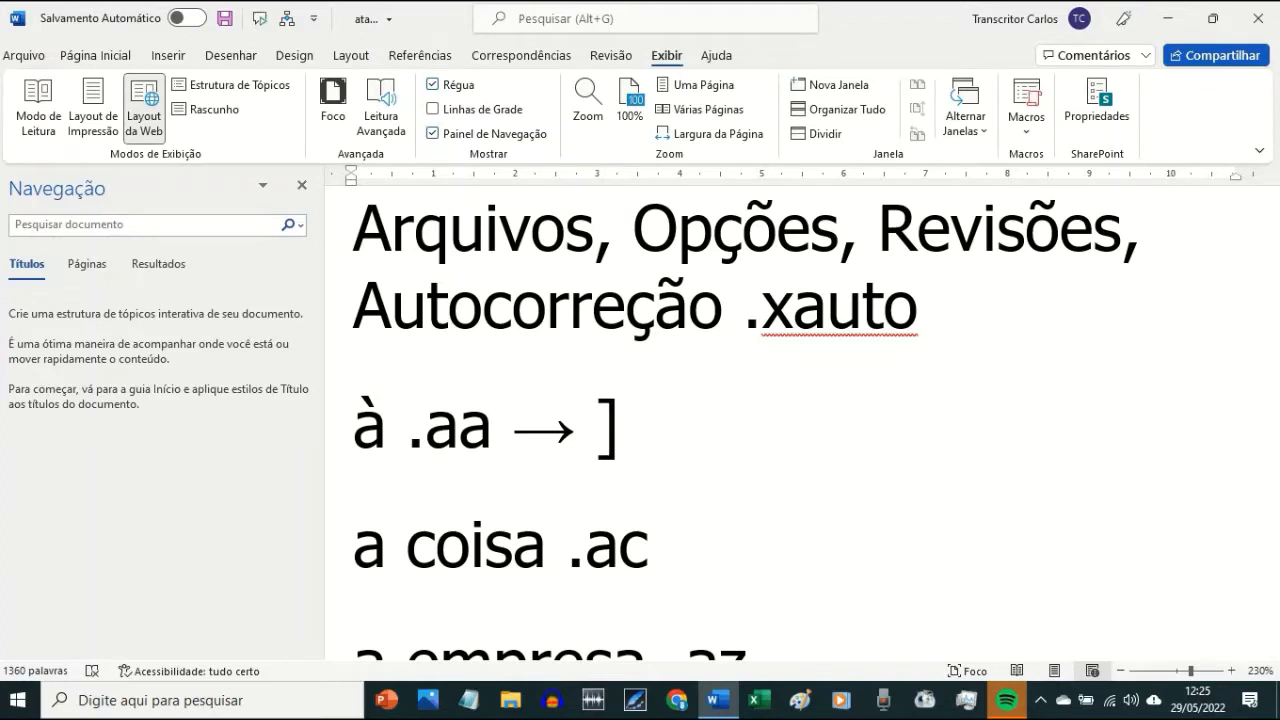
type("à")
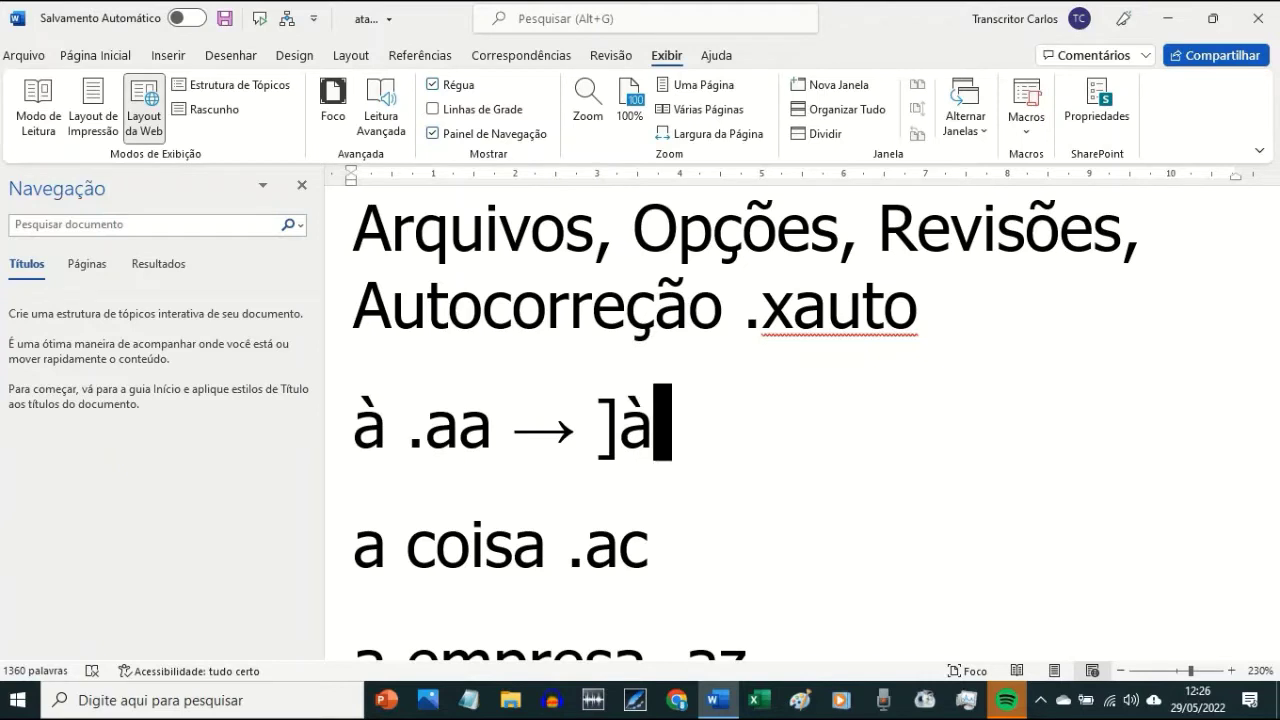
key("Left")
key("Left")
key("Delete")
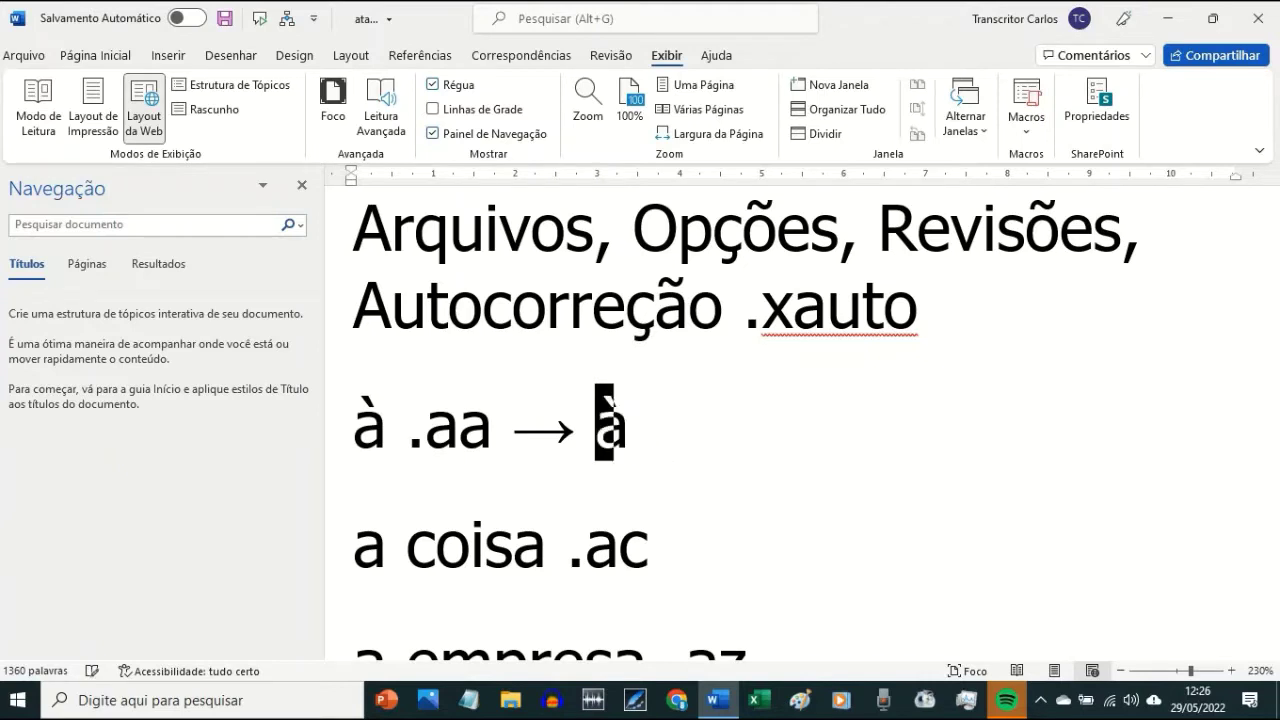
- Replace the manually entered "à" after the arrow using the "aa" shortcut, and remove the extra trailing spaces
key("Right")
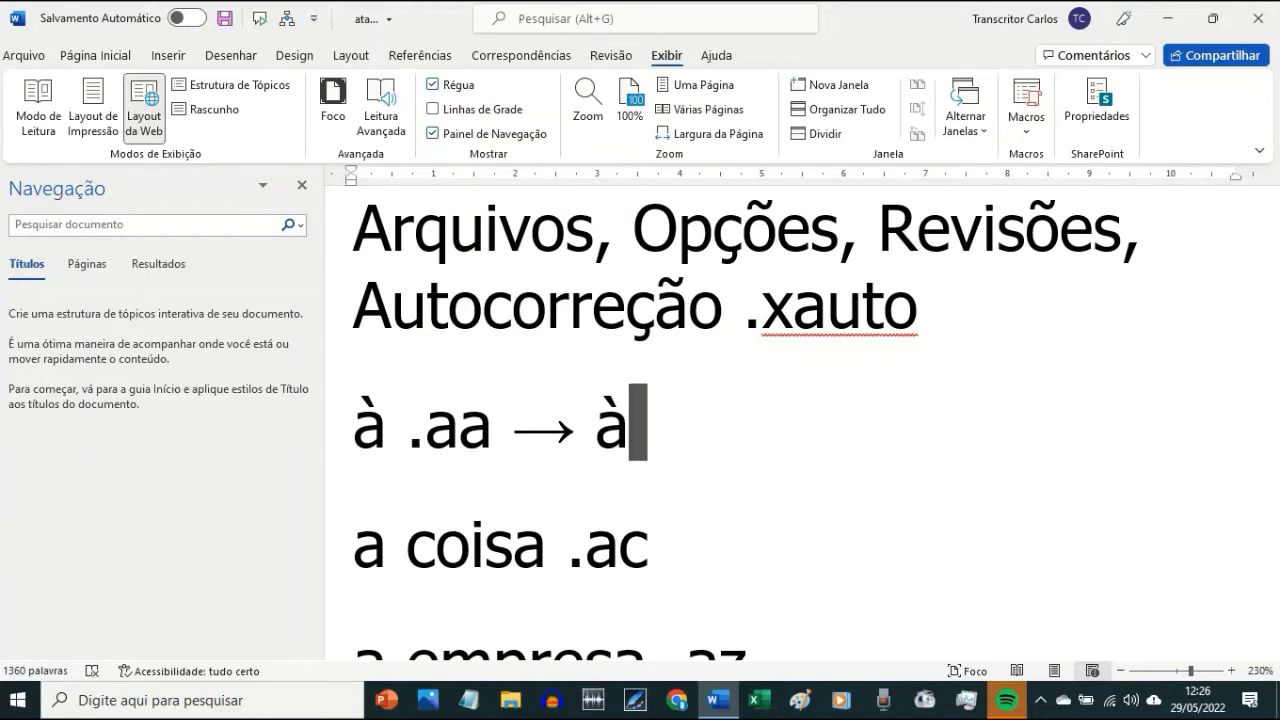
key("BackSpace")
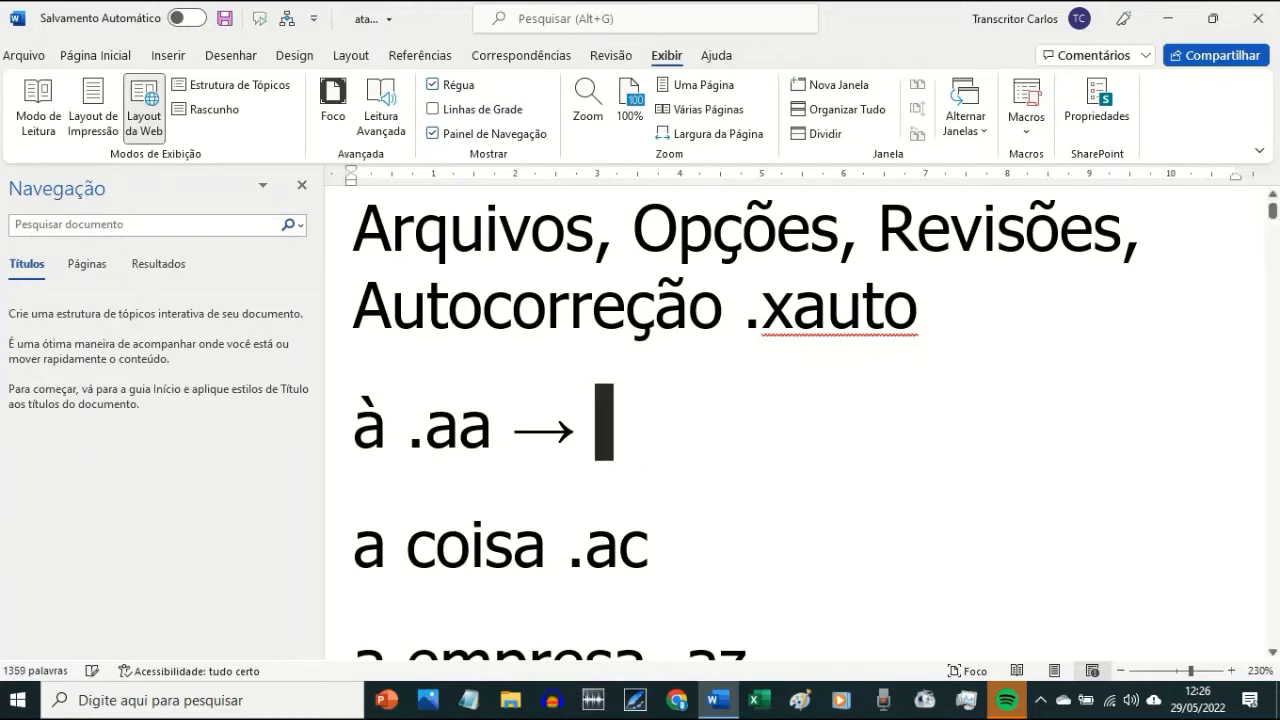
type("aa")
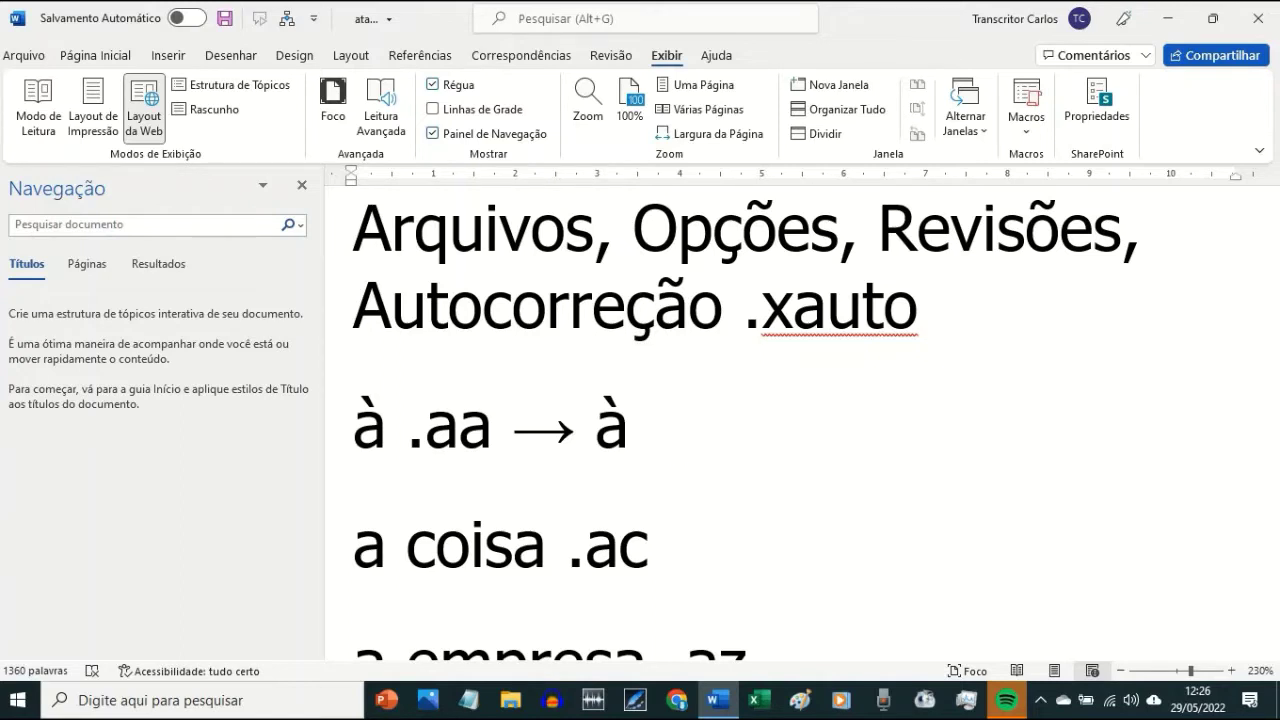
key("BackSpace")
key("BackSpace")
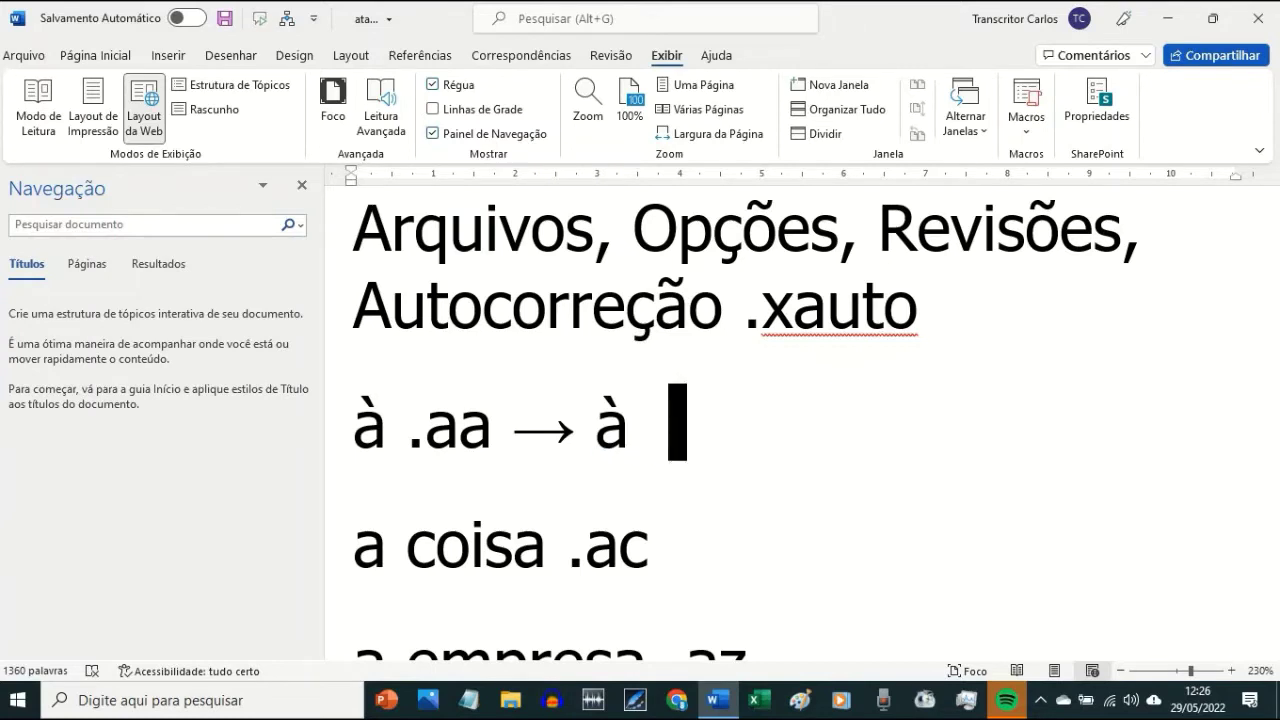
key("BackSpace")
key("BackSpace")
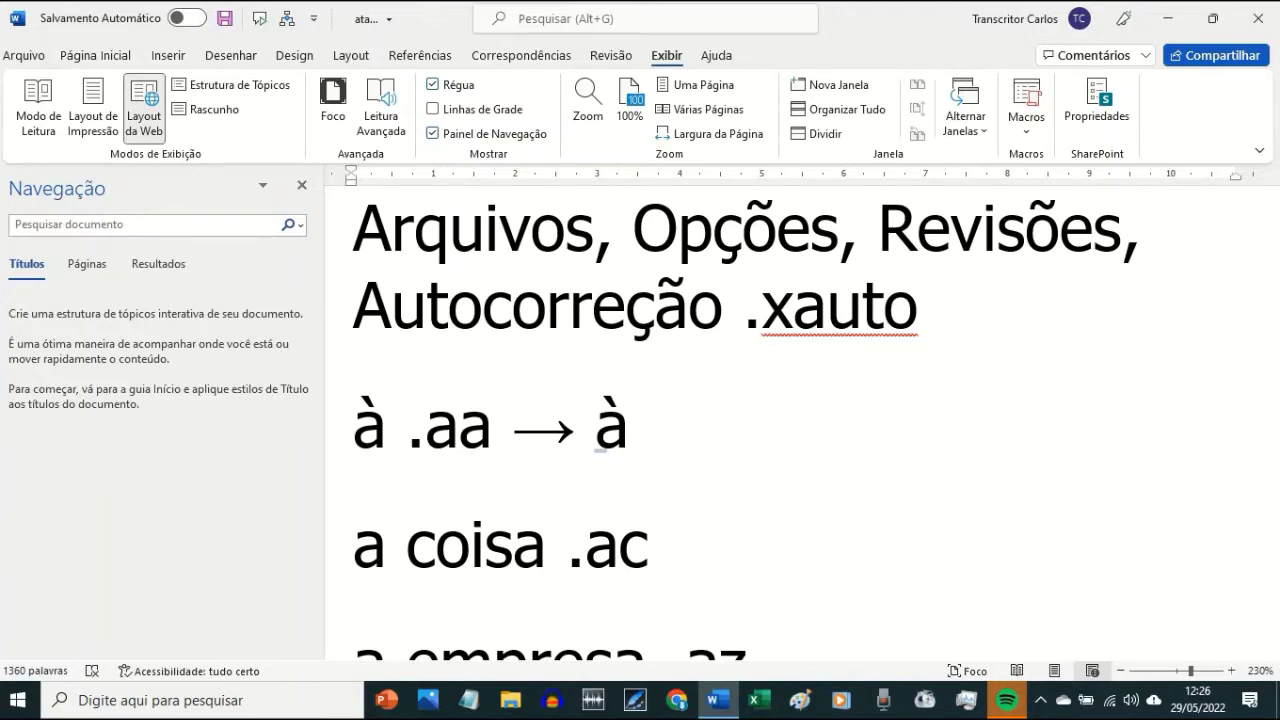
- Use Replace All to remove the selected trailing space after the final "à", and close the replace dialog
key("ctrl+u")
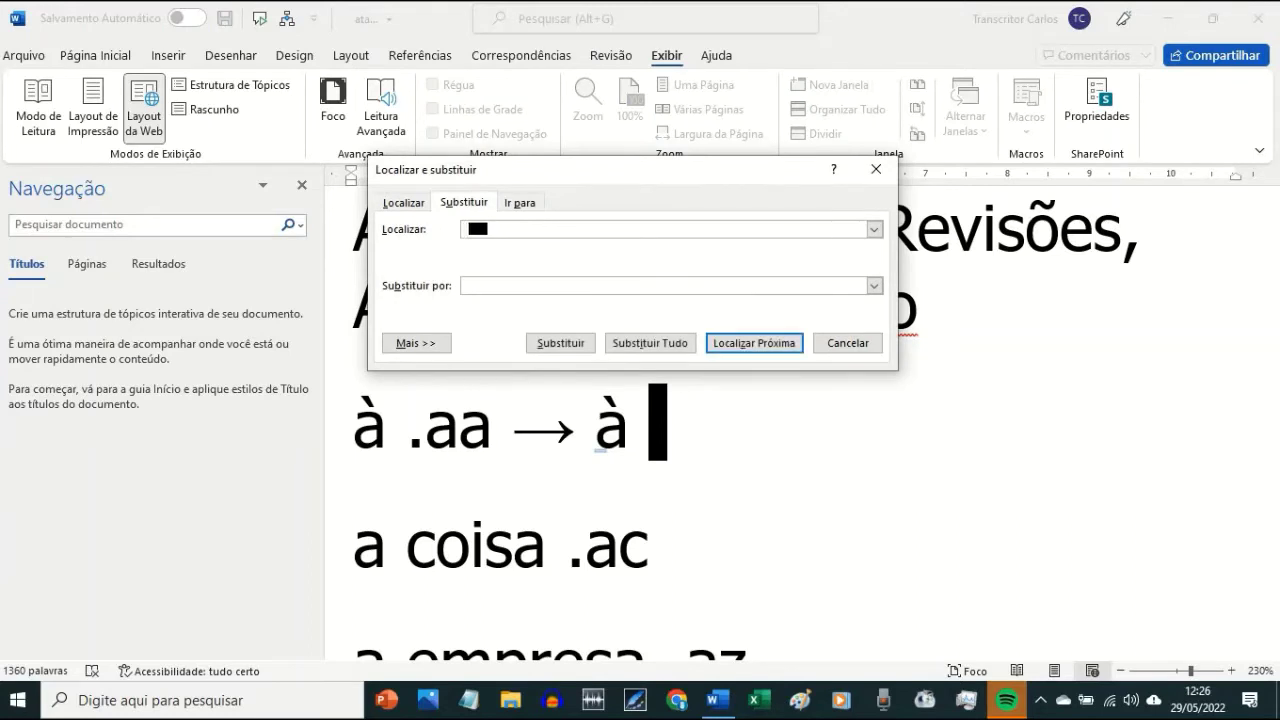
left_click(474, 285)
key("alt+t")
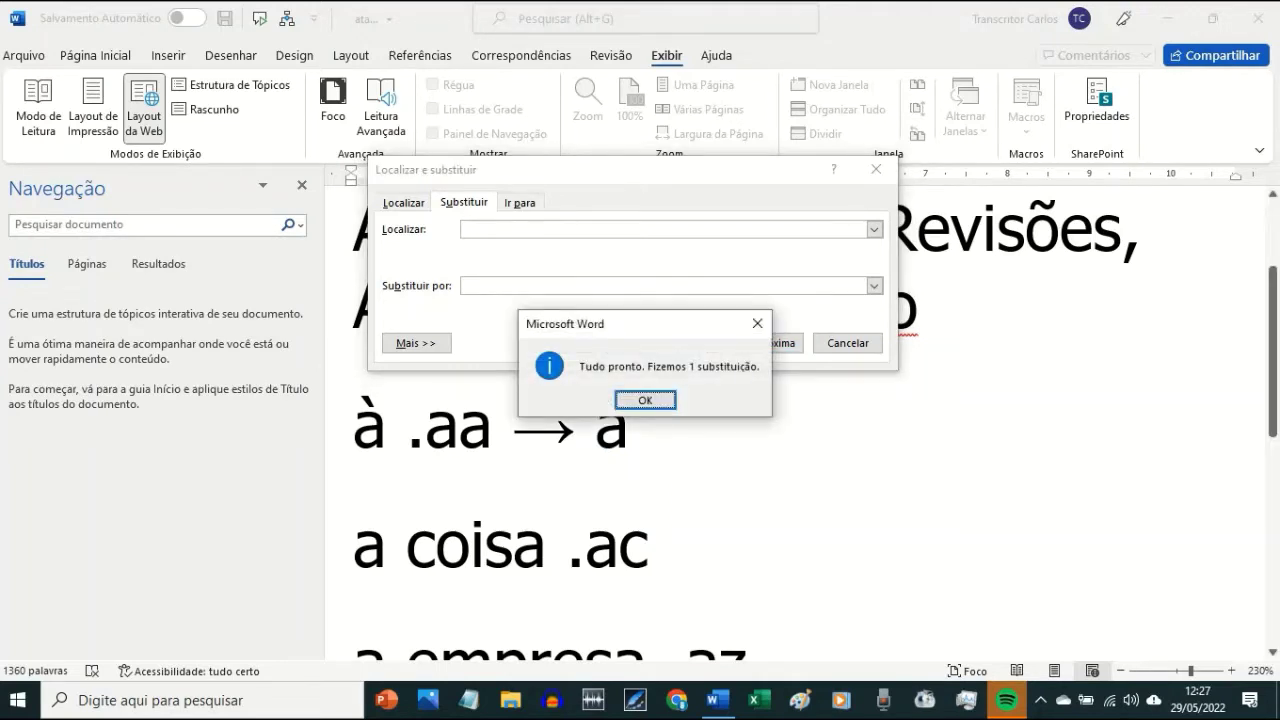
left_click(655, 402)
key("Escape")
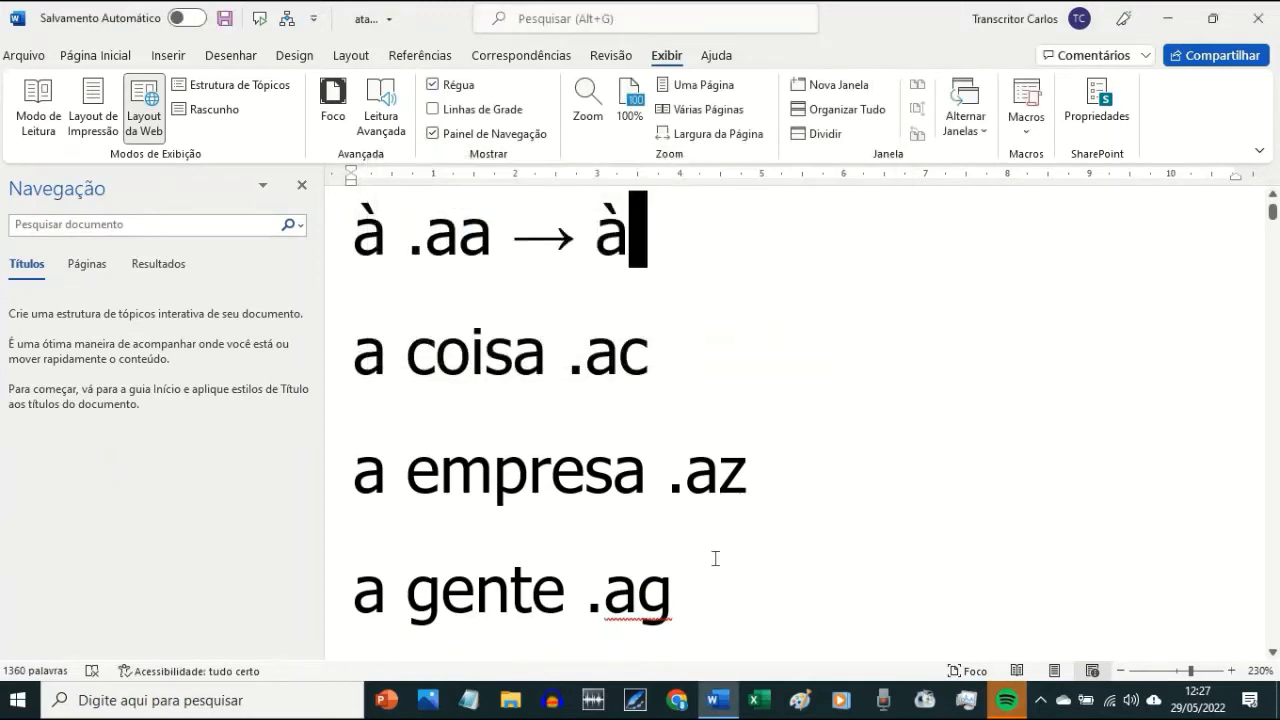
- Delete the arrow, the "à" after it and the leftover space from the end of the "à .aa" line
scroll(715, 558, "up", 1)
key("Down")
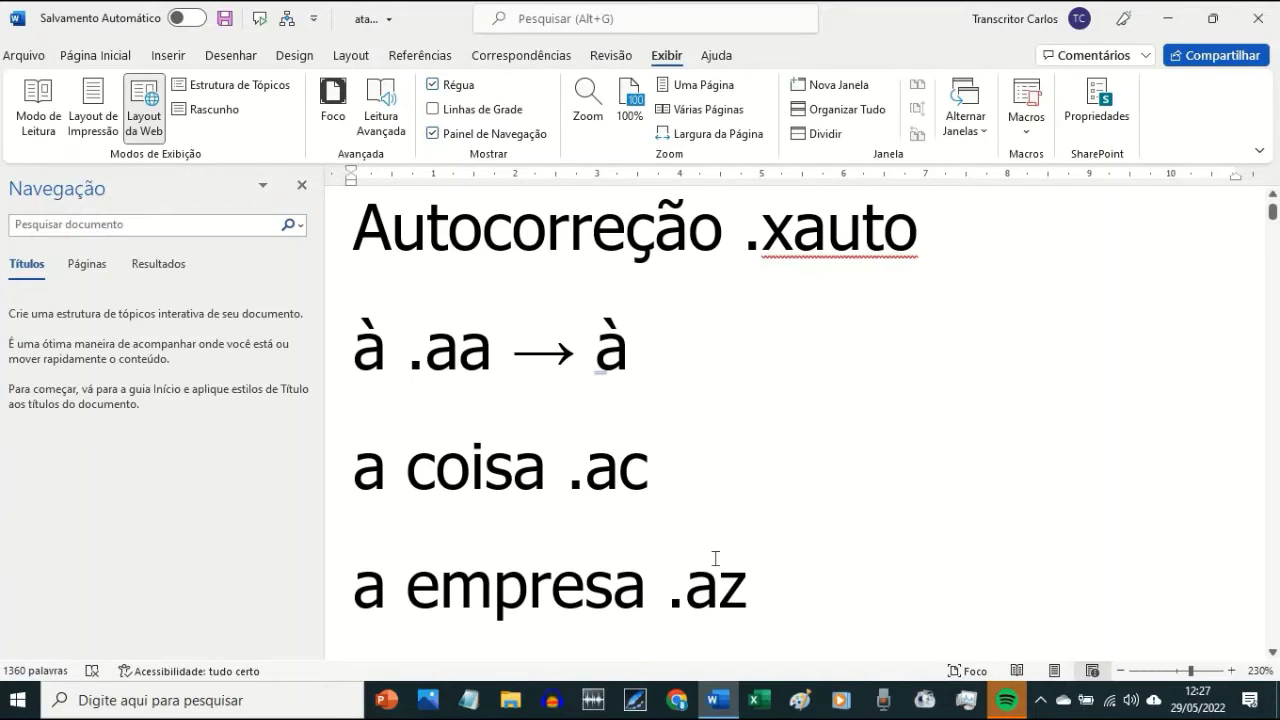
key("BackSpace")
key("BackSpace")
key("BackSpace")
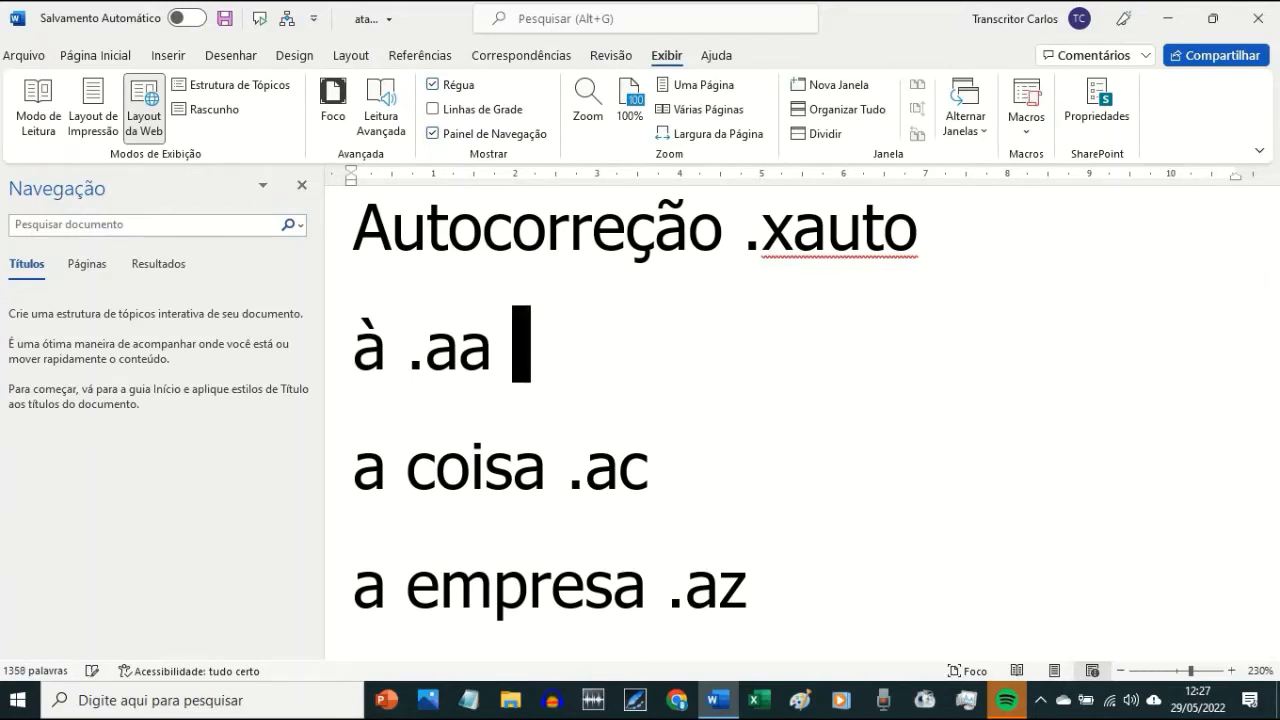
key("BackSpace")
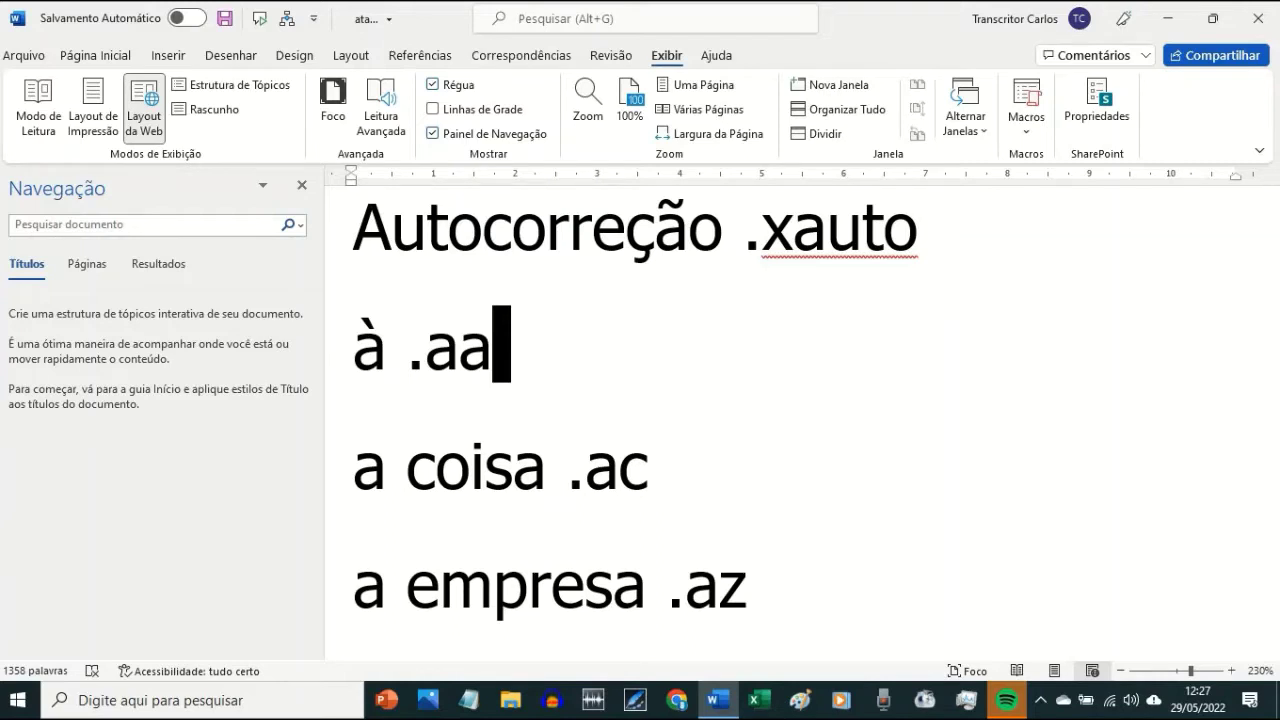
- Test the "aac" shortcut for "a.C." at the end of the "a coisa .ac" line and delete the inserted text
scroll(517, 590, "down", 1)
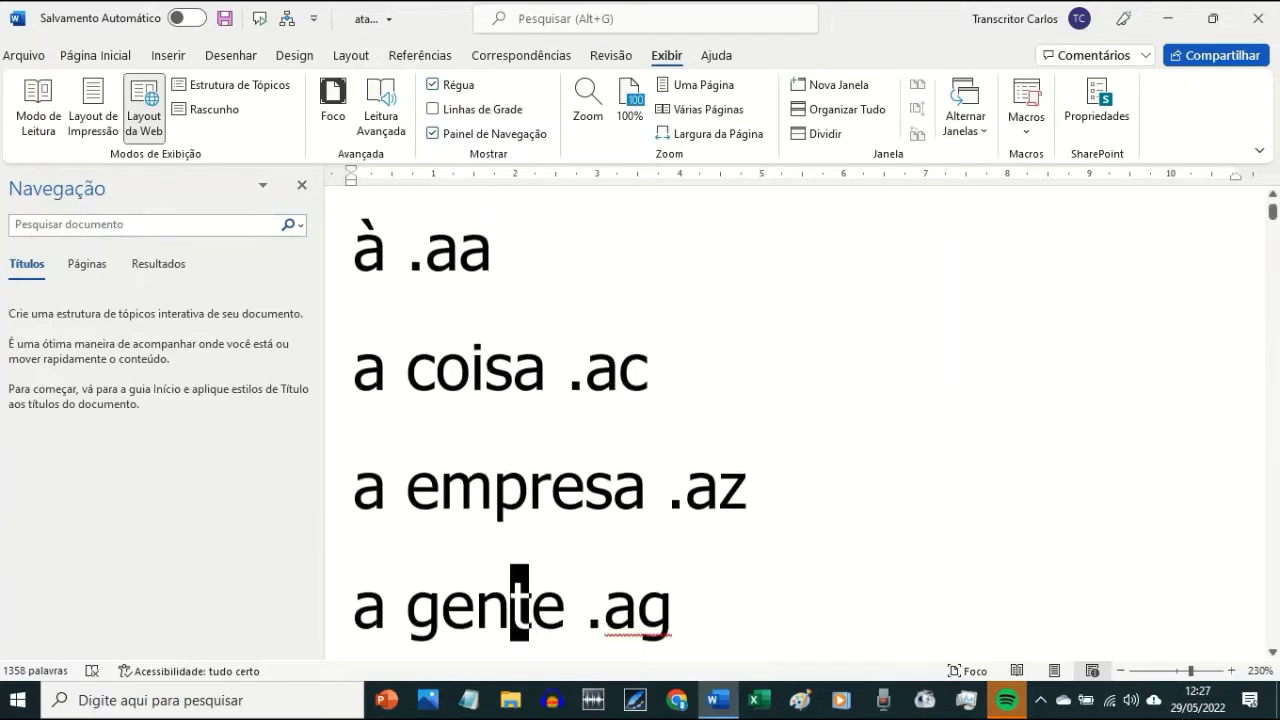
scroll(519, 600, "down", 1)
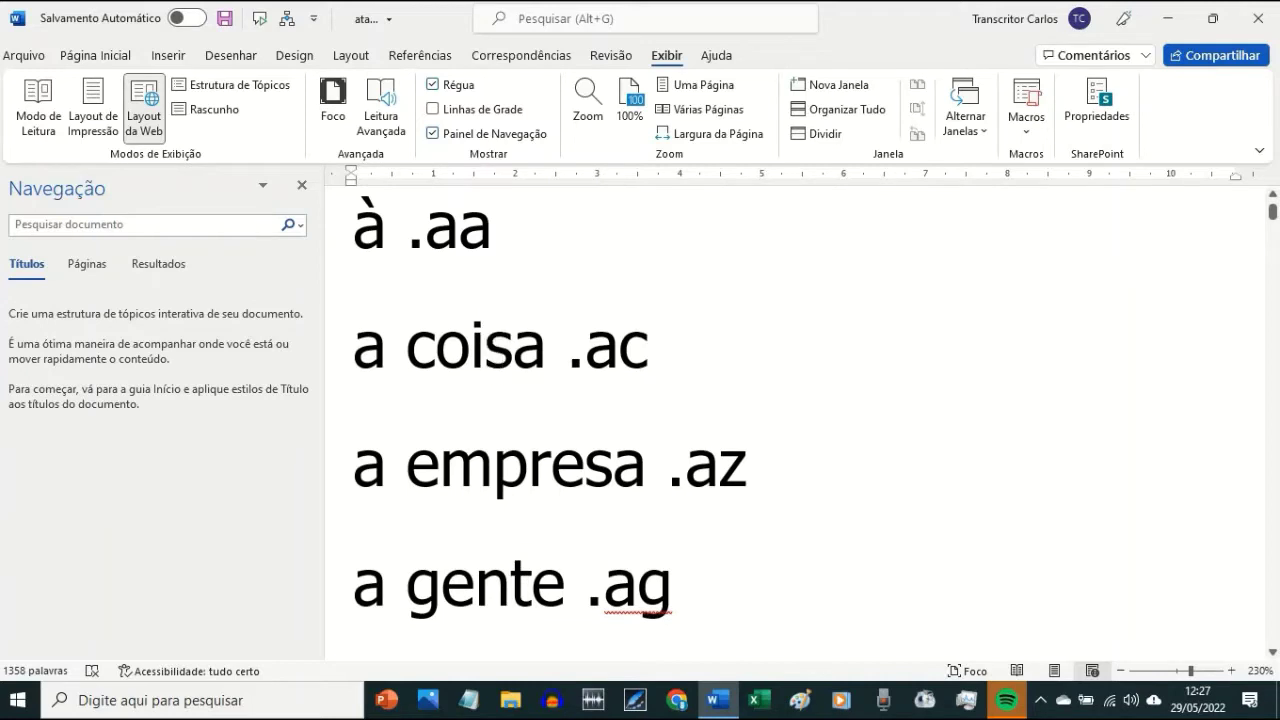
left_click(486, 342)
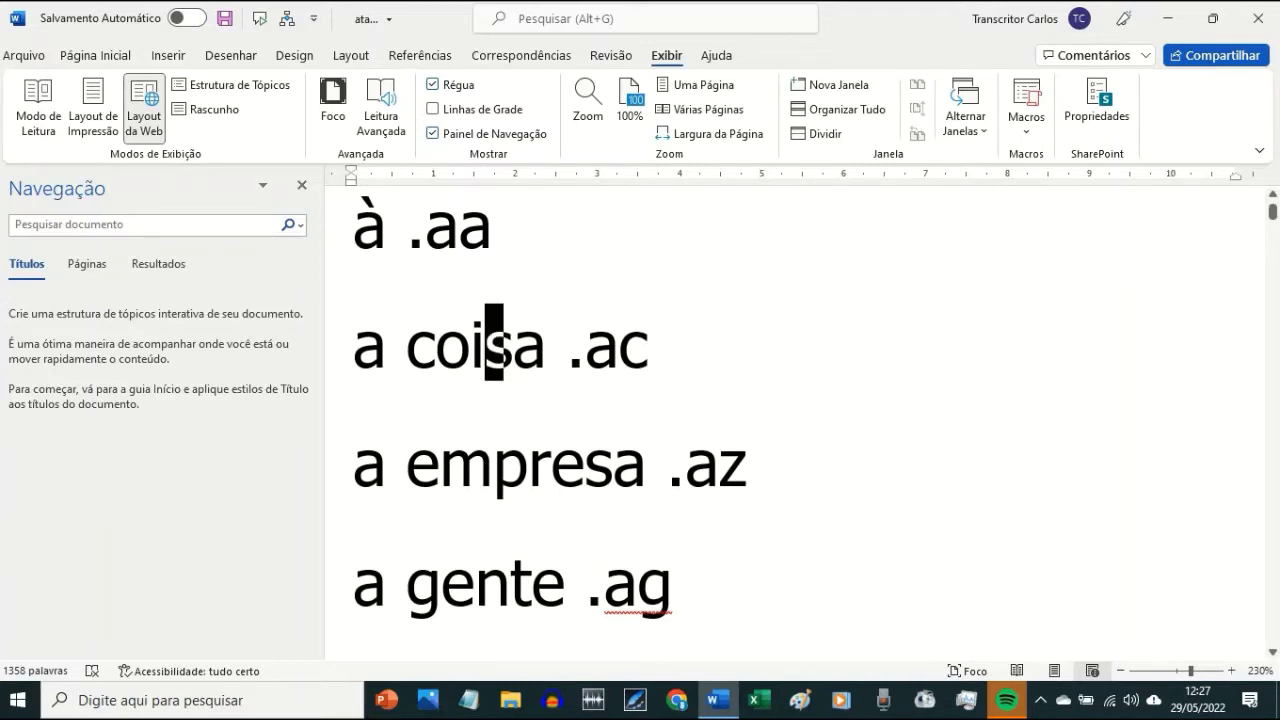
key("End")
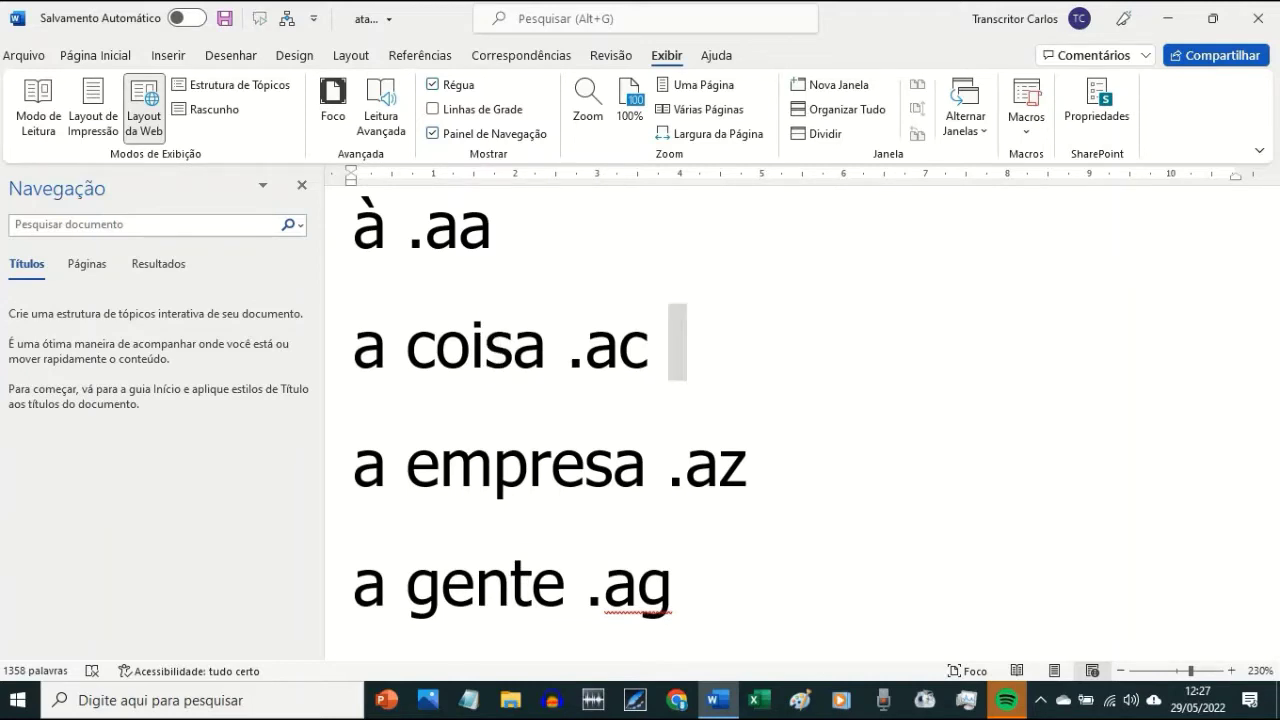
type("aac")
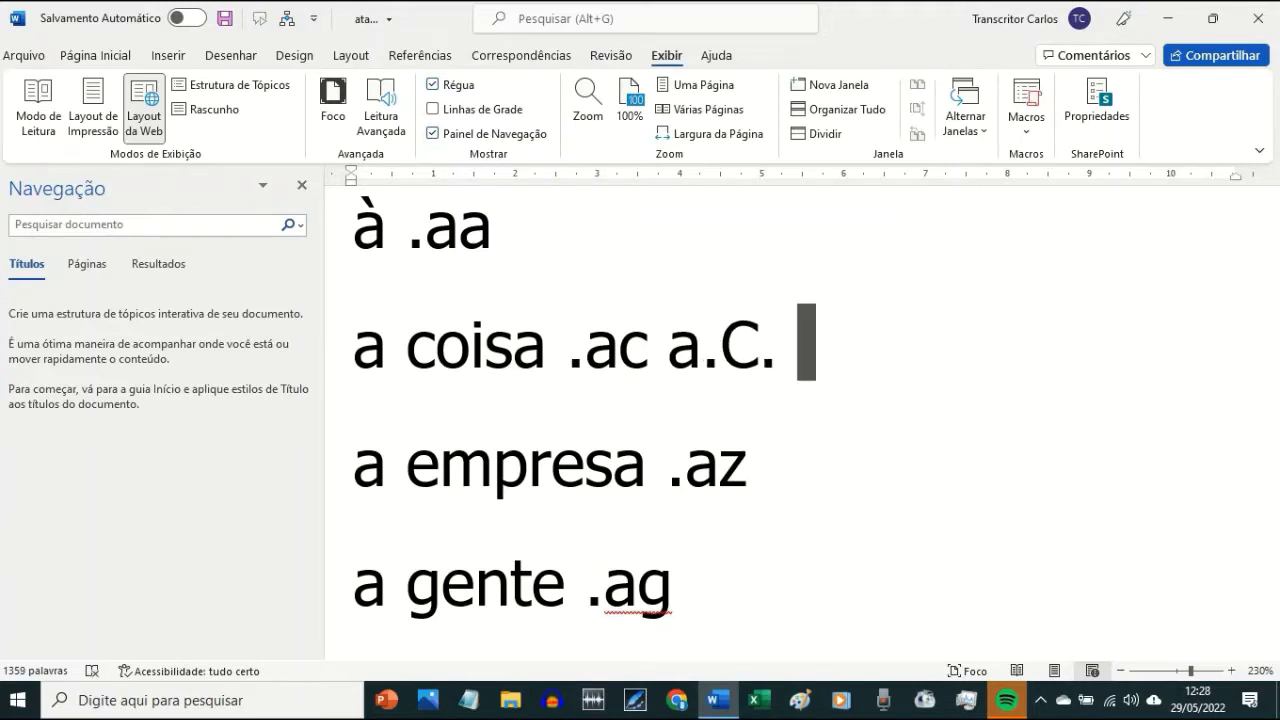
key("BackSpace")
key("BackSpace")
key("BackSpace")
key("BackSpace")
key("BackSpace")
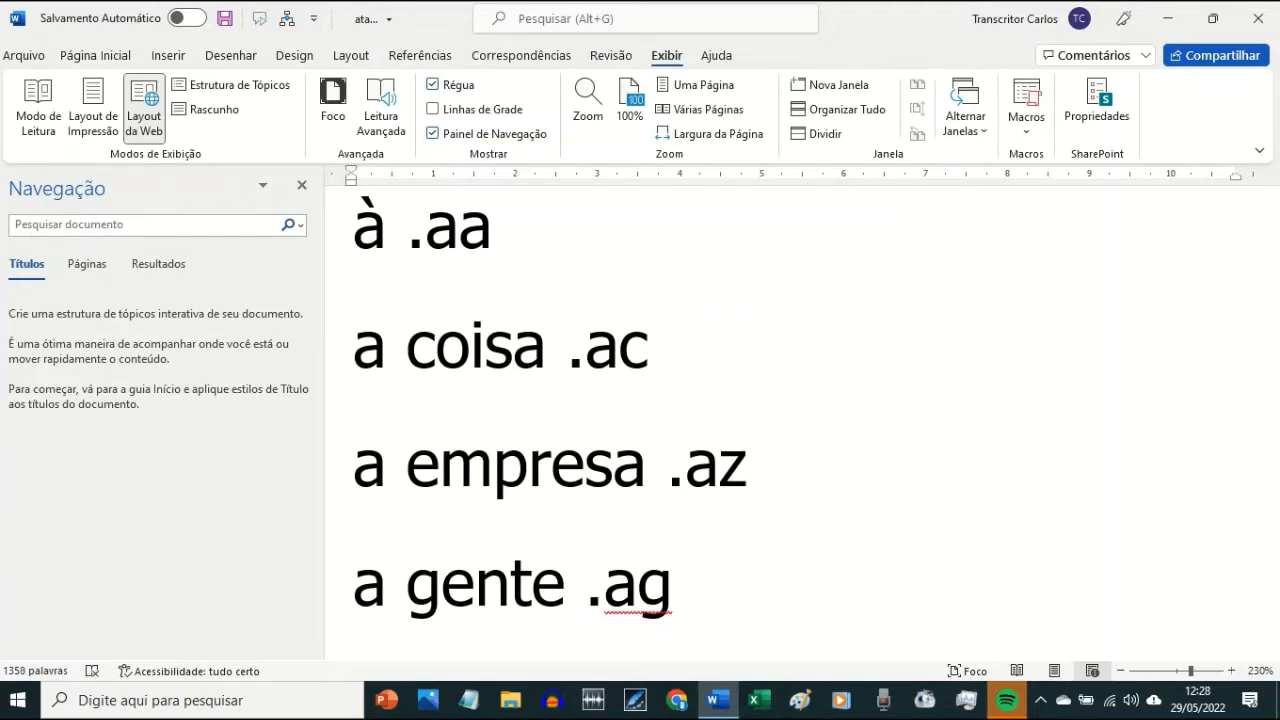
- Test the "ac" shortcut for "a coisa" after ".ac" and clear the inserted phrase
type("ad")
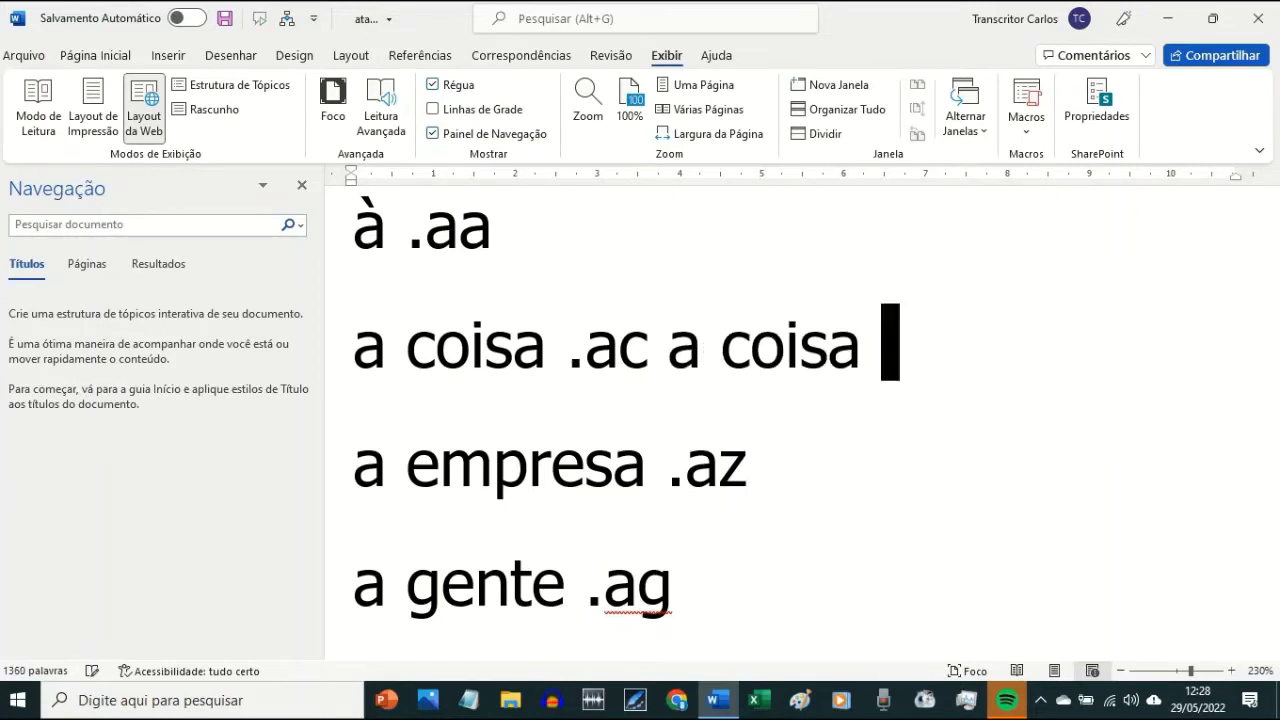
key("BackSpace")
key("BackSpace")
key("BackSpace")
key("BackSpace")
key("BackSpace")
key("BackSpace")
key("BackSpace")
key("BackSpace")
key("BackSpace")
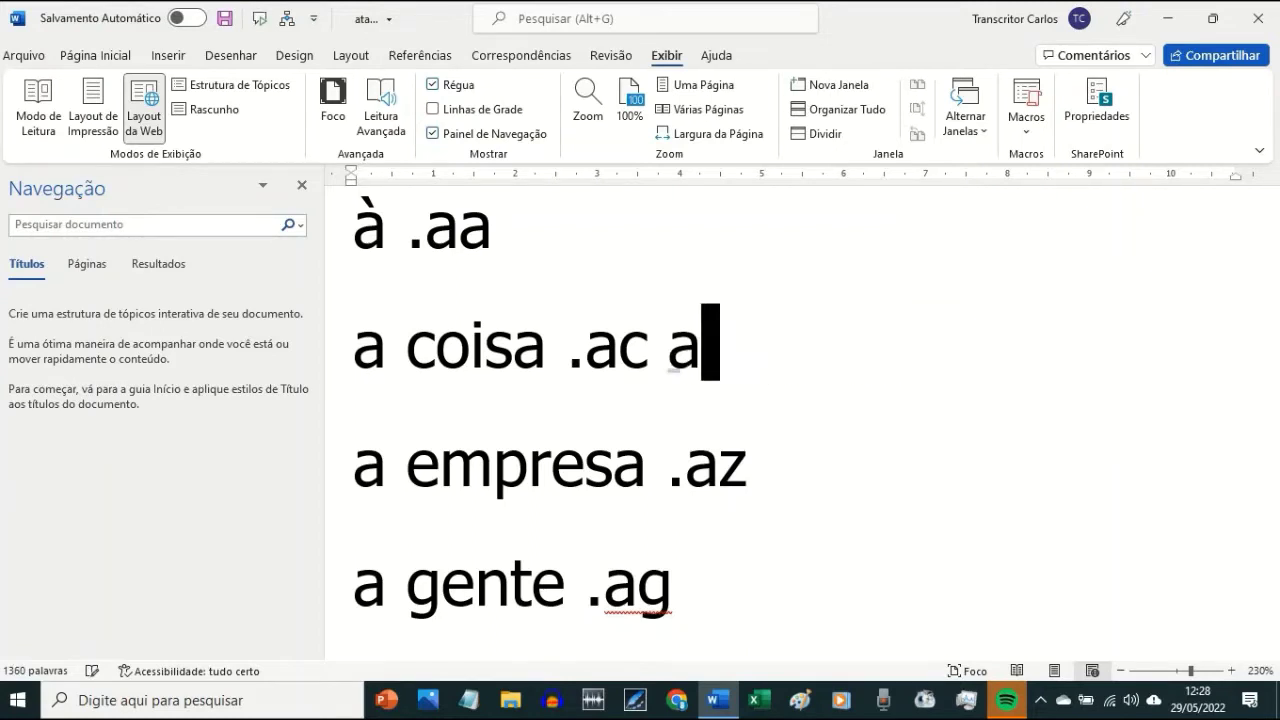
- Enter "a.C." with the "aac" shortcut after ".ac", try "ddcc" behind it, and delete both
type("aac ")
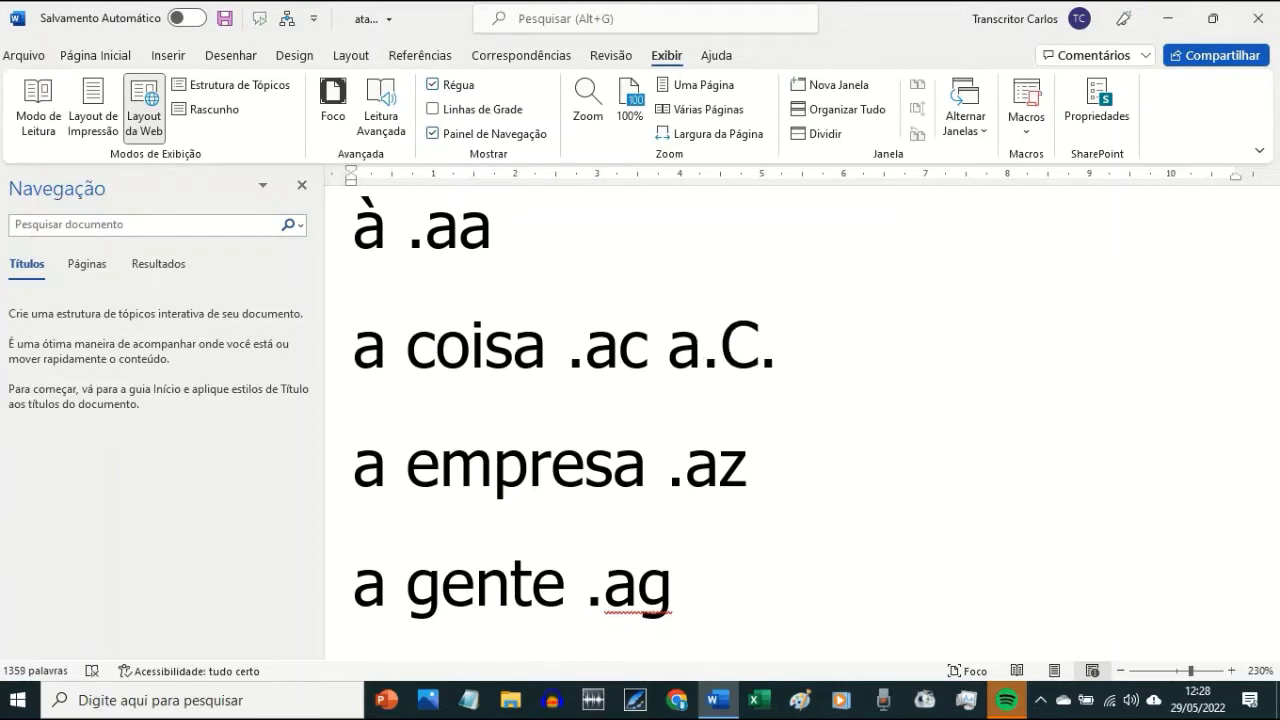
type("ddcc")
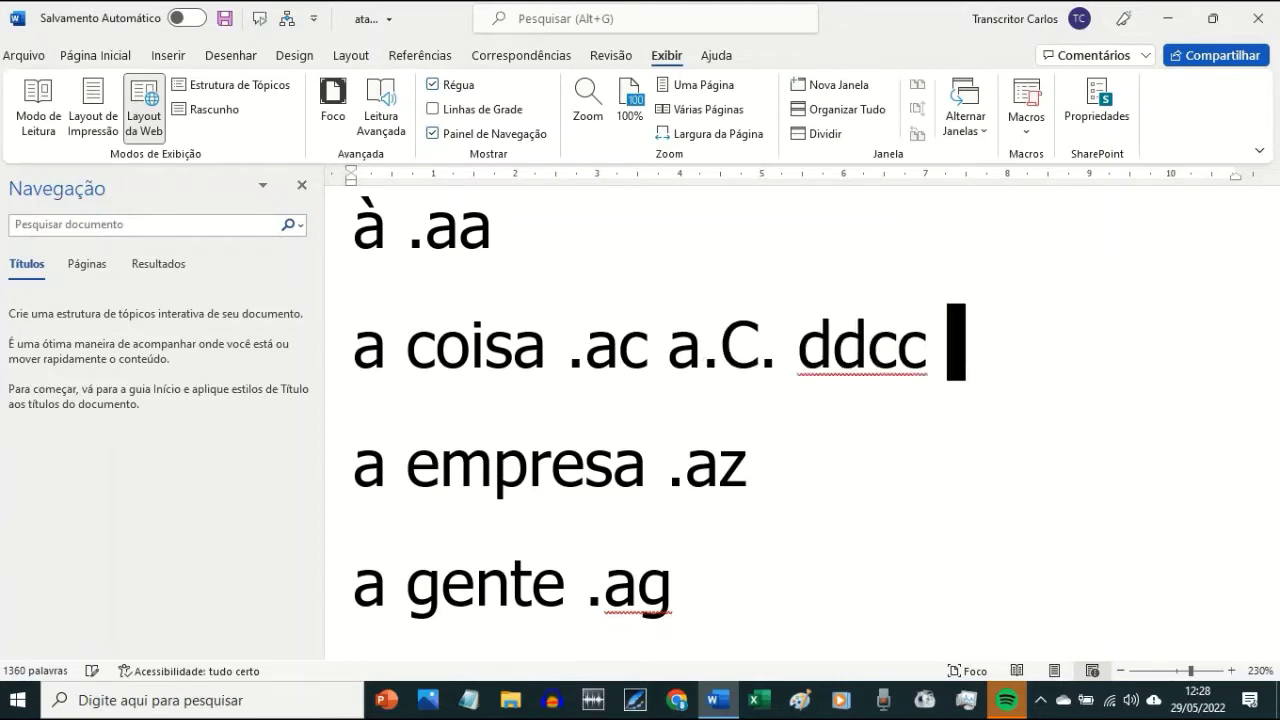
key("BackSpace")
key("BackSpace")
key("BackSpace")
key("BackSpace")
key("BackSpace")
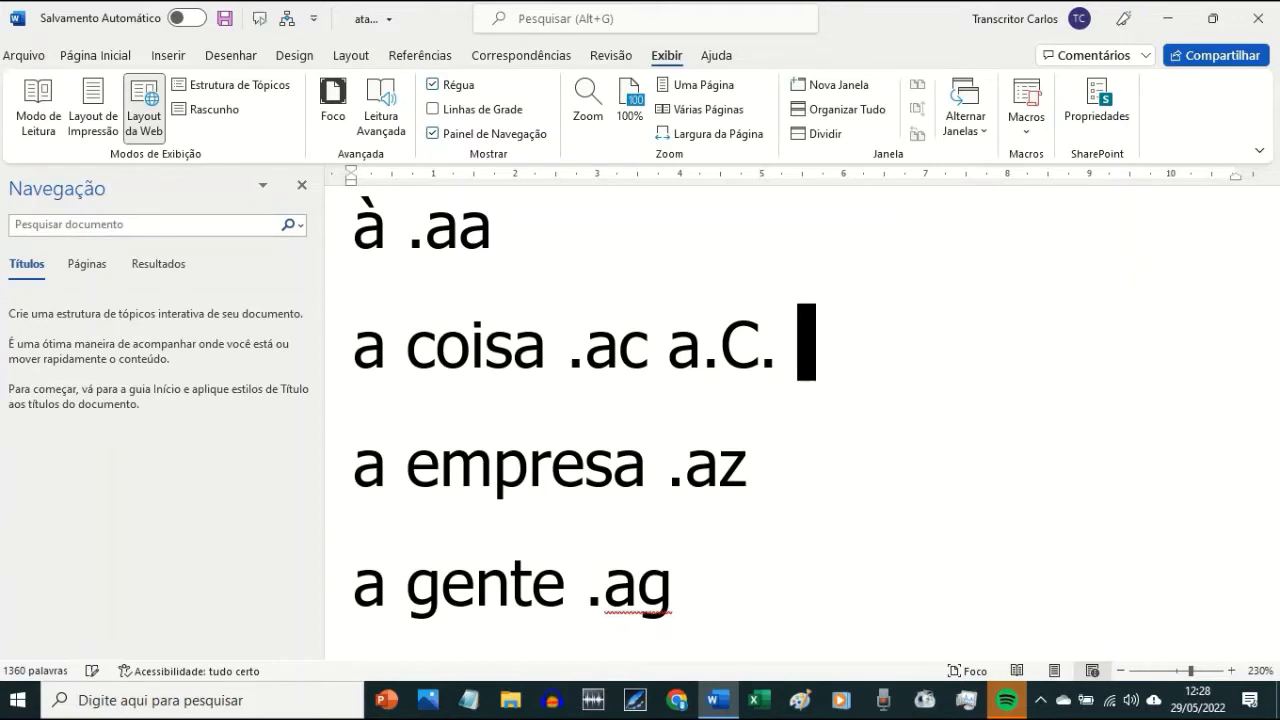
key("BackSpace")
key("BackSpace")
key("BackSpace")
key("BackSpace")
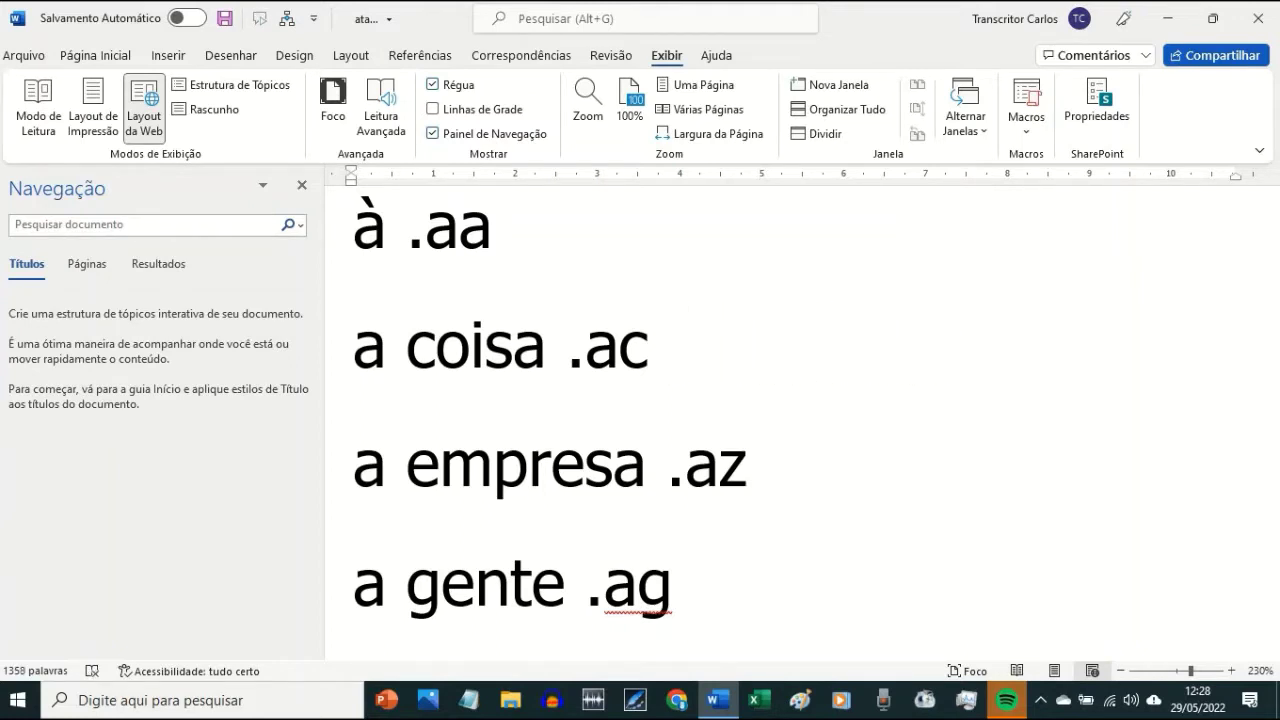
- Try "dc" as a shortcut at the end of the "a coisa .ac" line and remove it
type("dc")
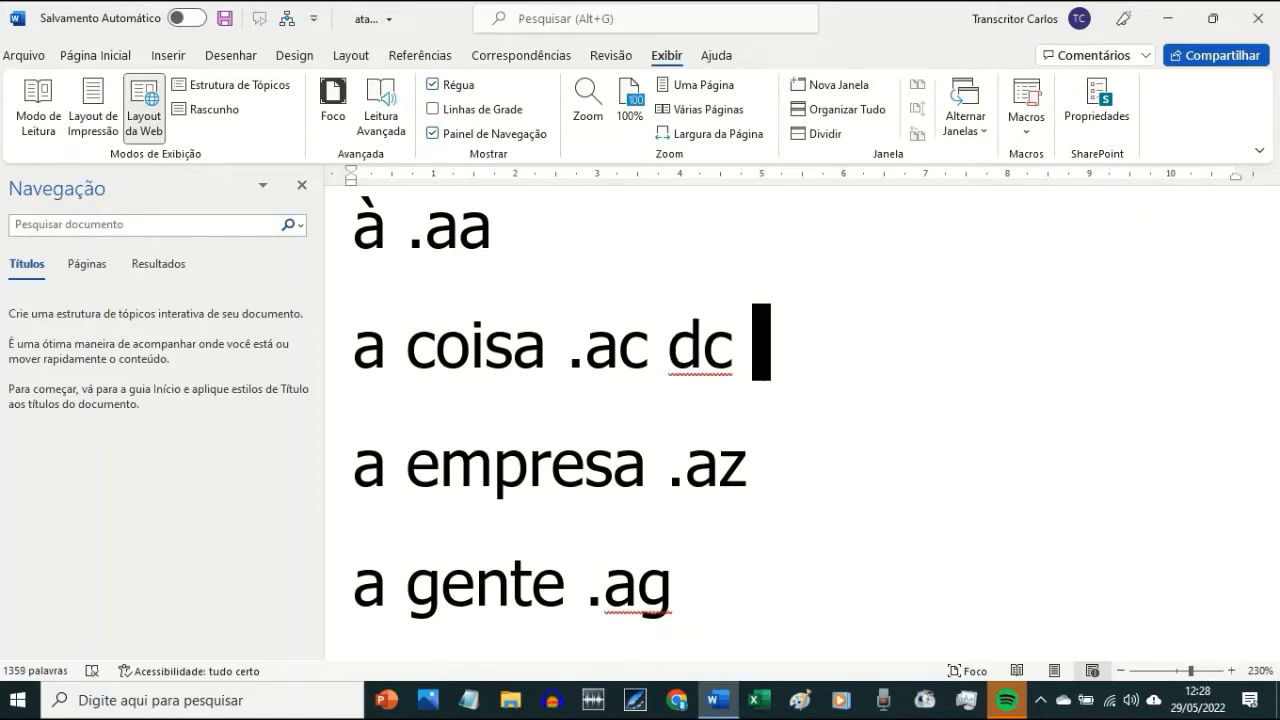
key("BackSpace")
key("BackSpace")
key("BackSpace")
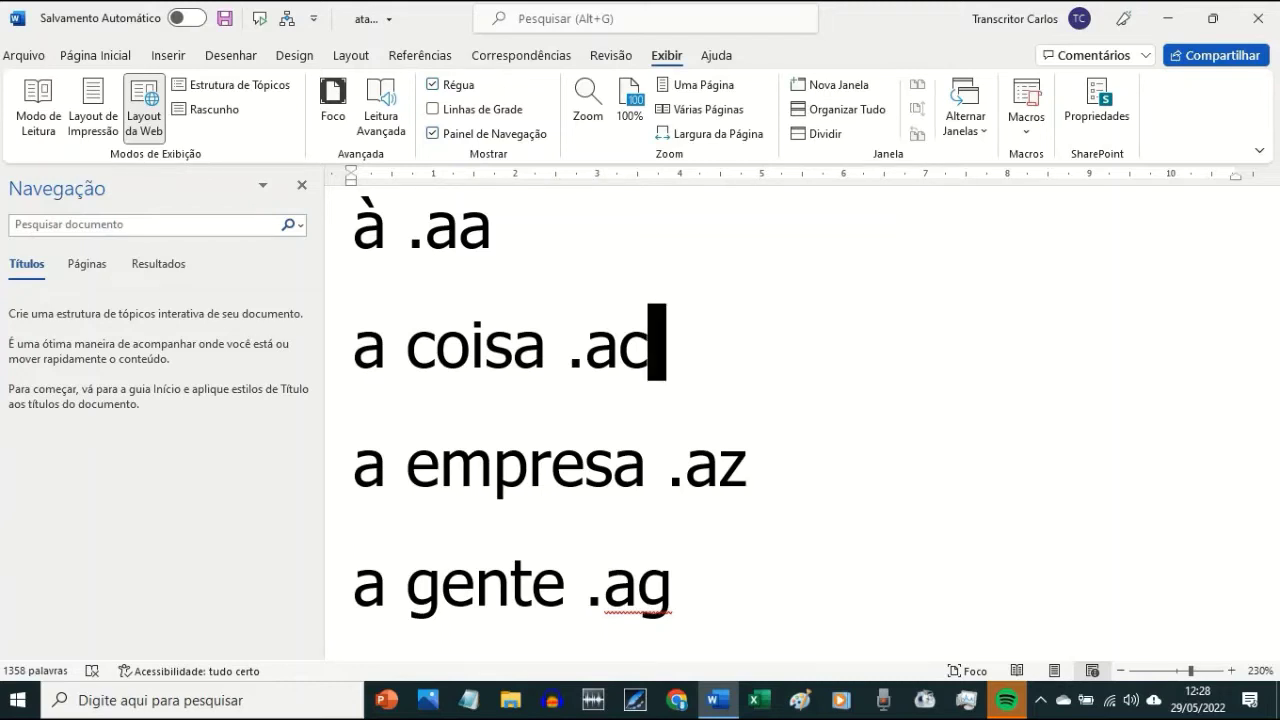
key("BackSpace")
type("d")
- Highlight the letter "z" of the ".az" code in the "a empresa" line
key("Down")
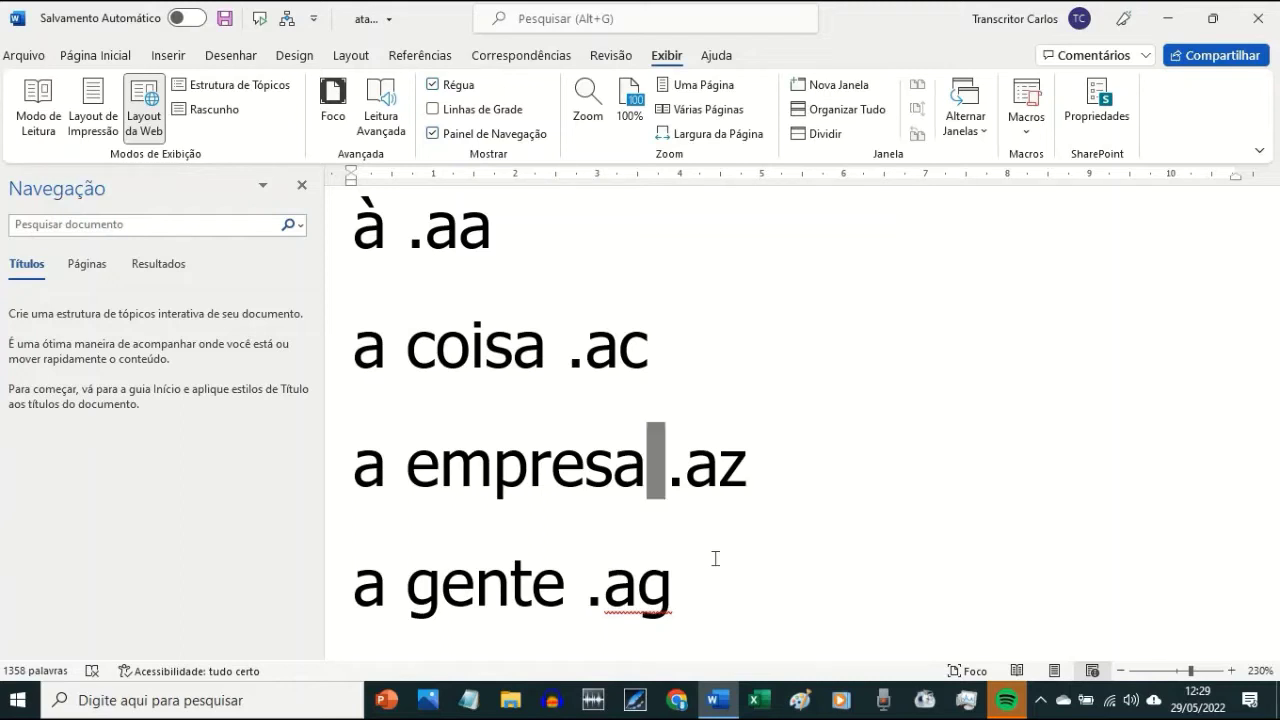
key("Down")
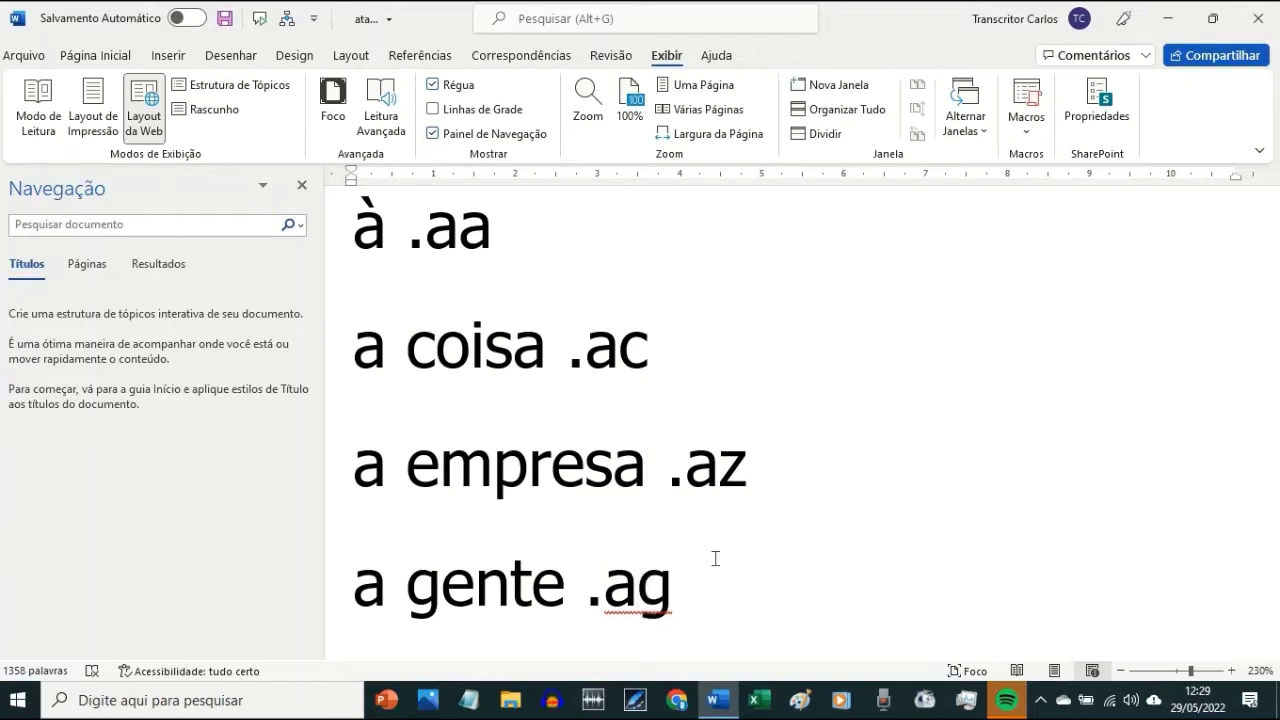
key("Up")
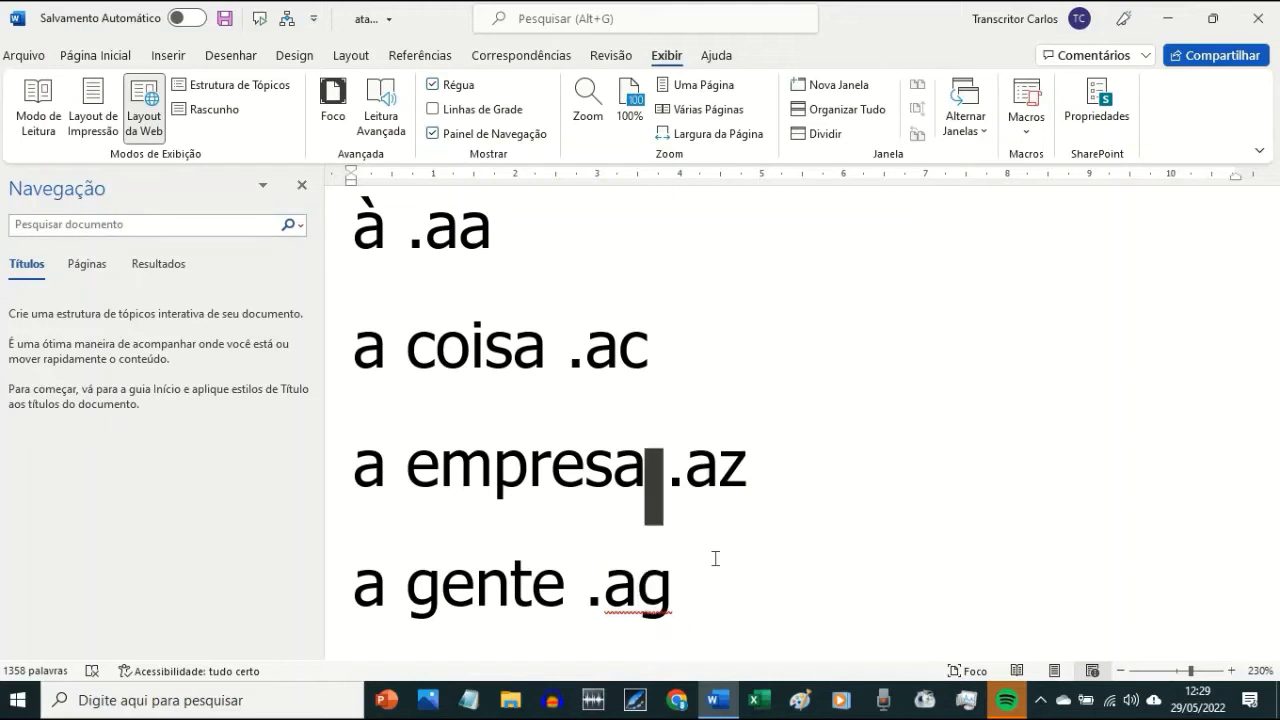
key("Right")
key("Right")
key("Right")
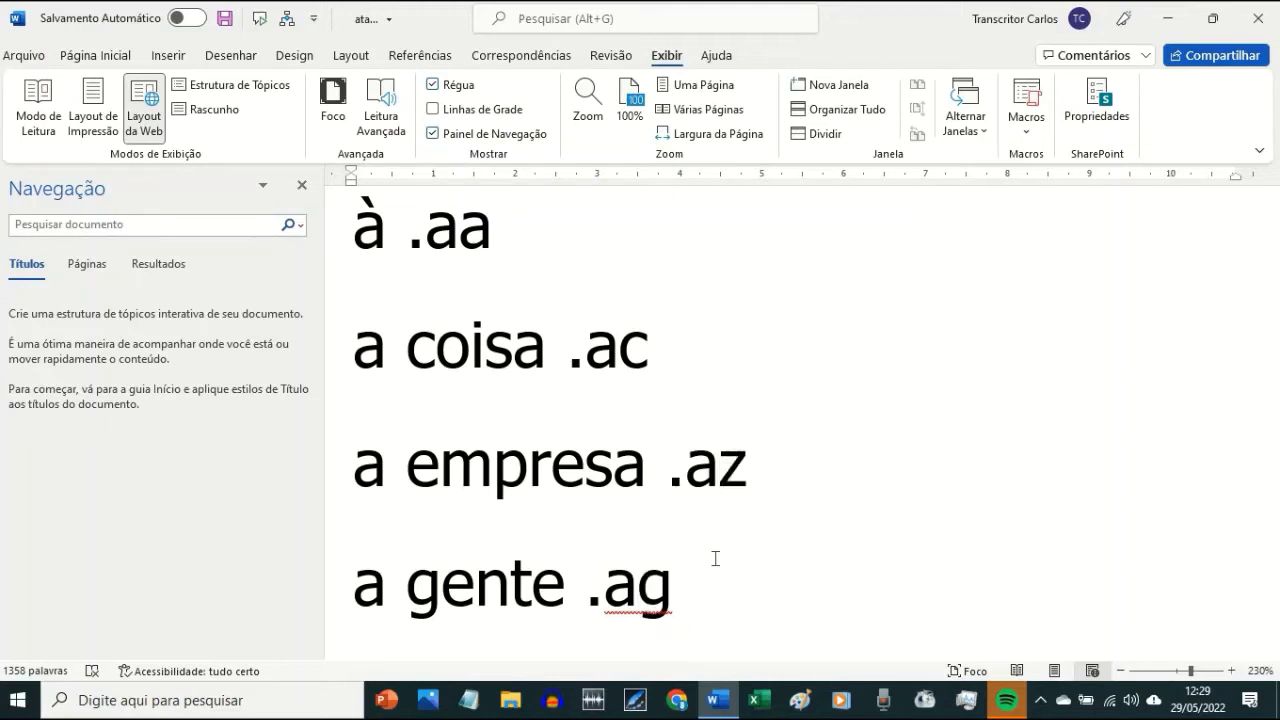
key("shift+Right")
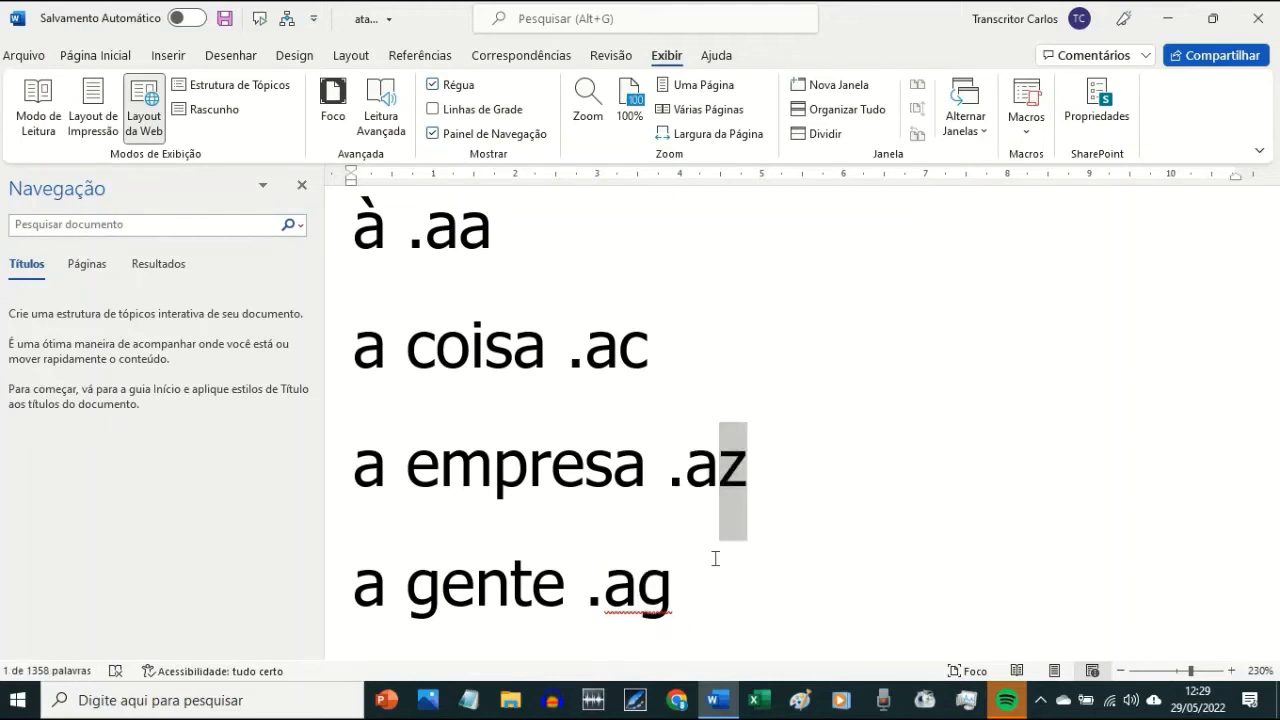
- Test the "z" shortcut for "empresa" at the end of the "a empresa .az" line and delete the inserted word
key("Right")
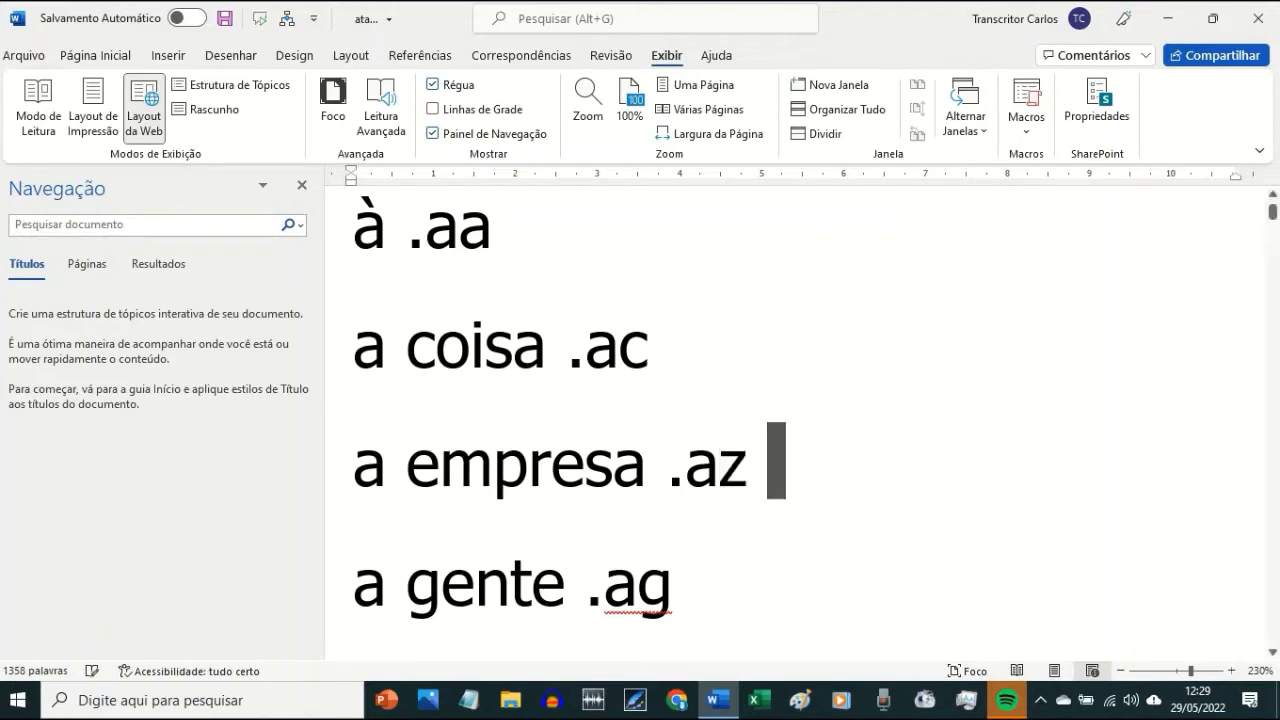
type("z")
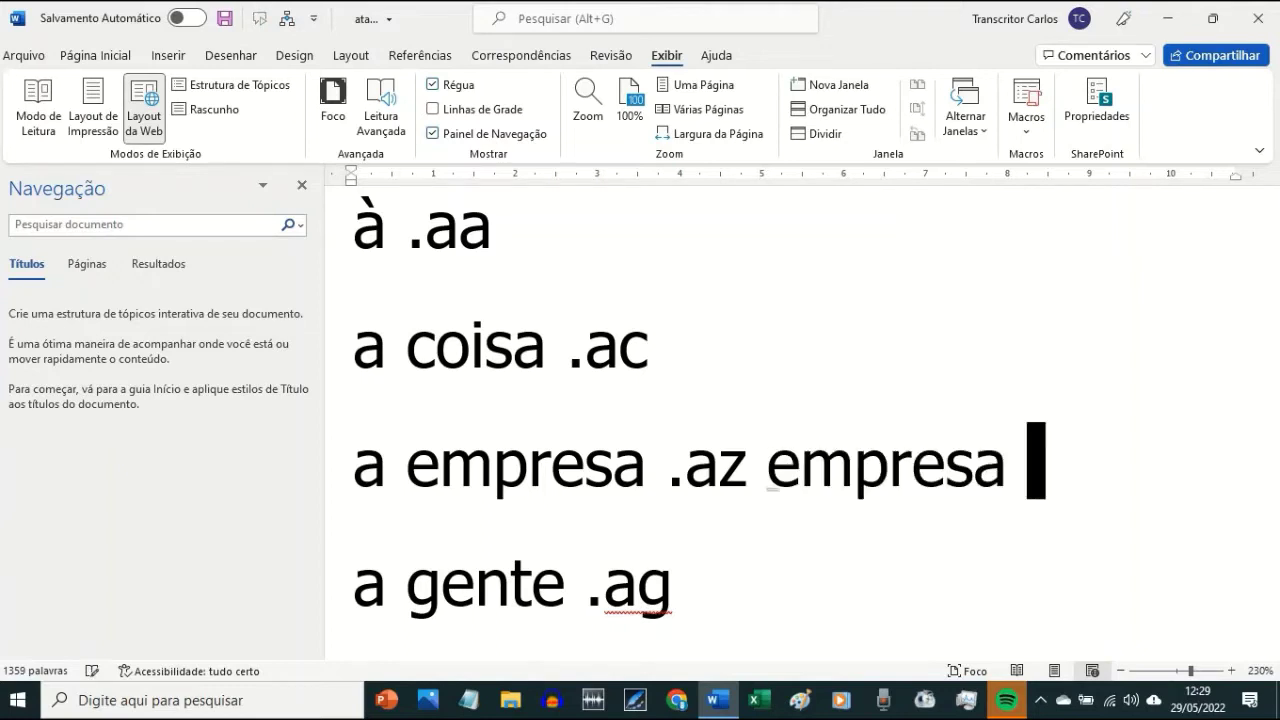
key("BackSpace")
key("BackSpace")
key("BackSpace")
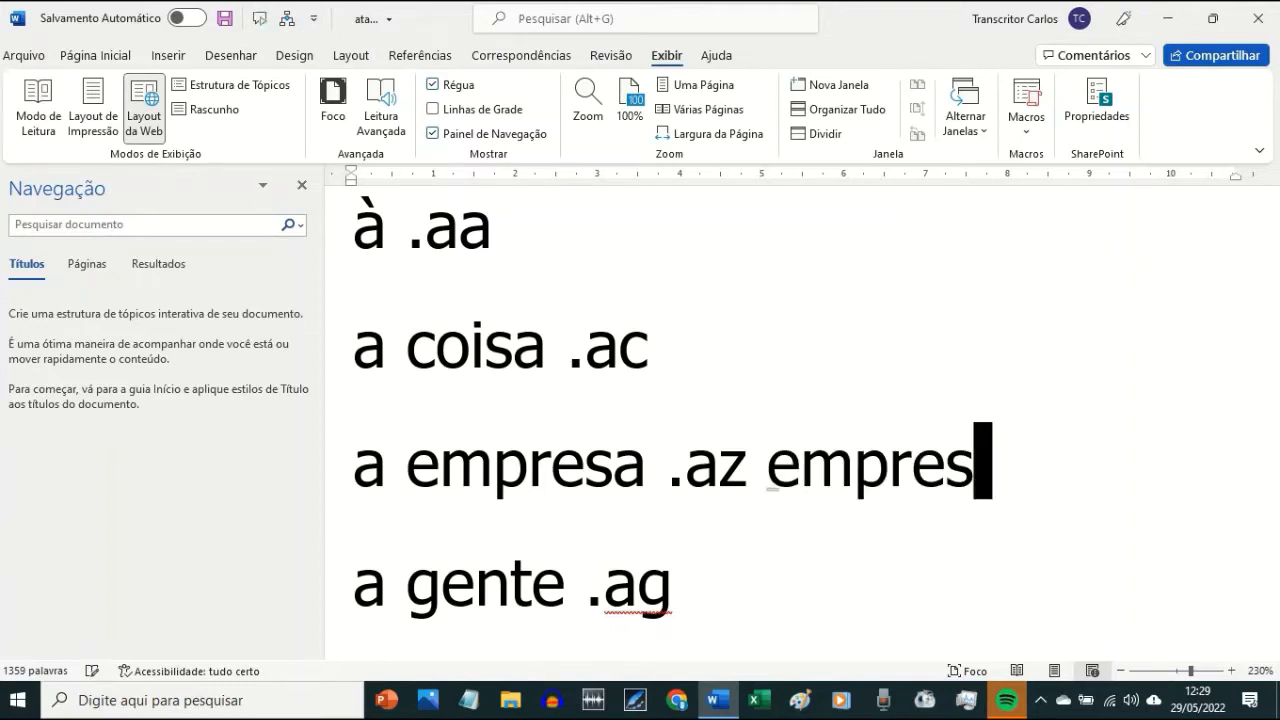
key("BackSpace")
key("BackSpace")
key("BackSpace")
key("BackSpace")
key("BackSpace")
key("BackSpace")
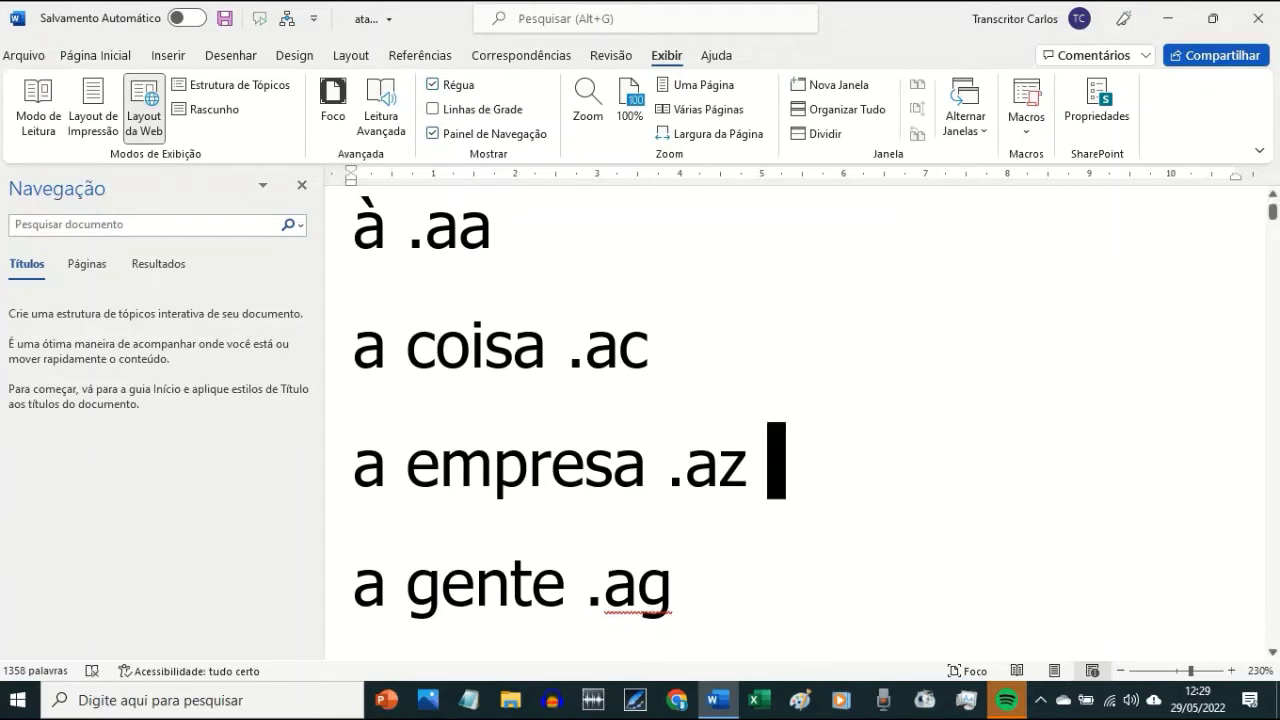
- Enter the word "empresa" in full after ".az" for comparison with the shortcut, and delete it
type("empresa")
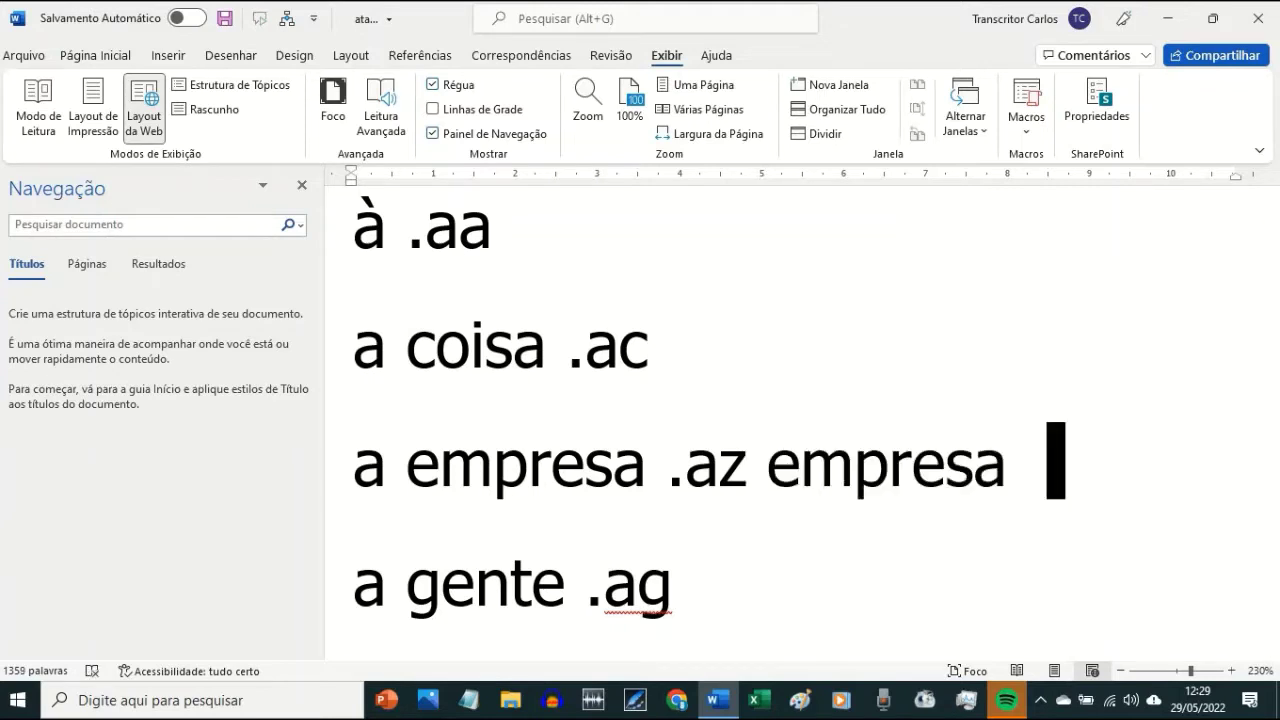
key("BackSpace")
key("BackSpace")
key("BackSpace")
key("BackSpace")
key("BackSpace")
key("BackSpace")
key("BackSpace")
key("BackSpace")
- Enter "se" after ".az" and delete it again
type("se")
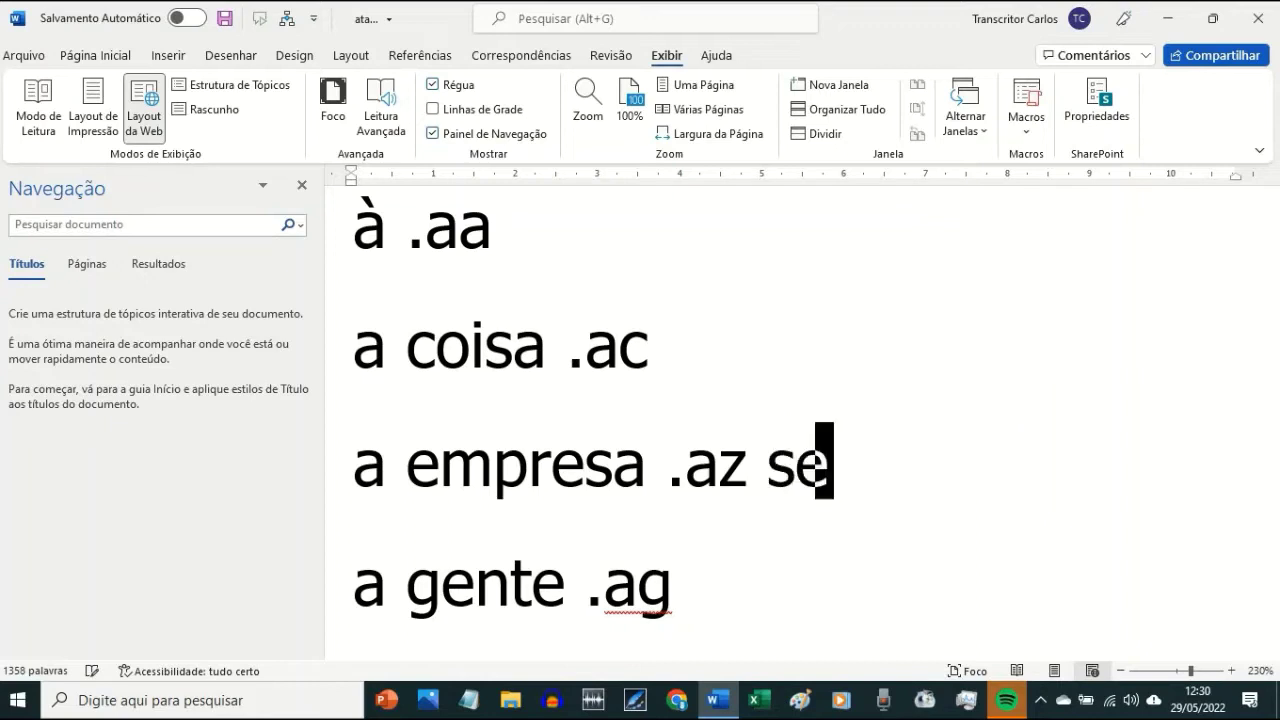
key("BackSpace")
key("BackSpace")
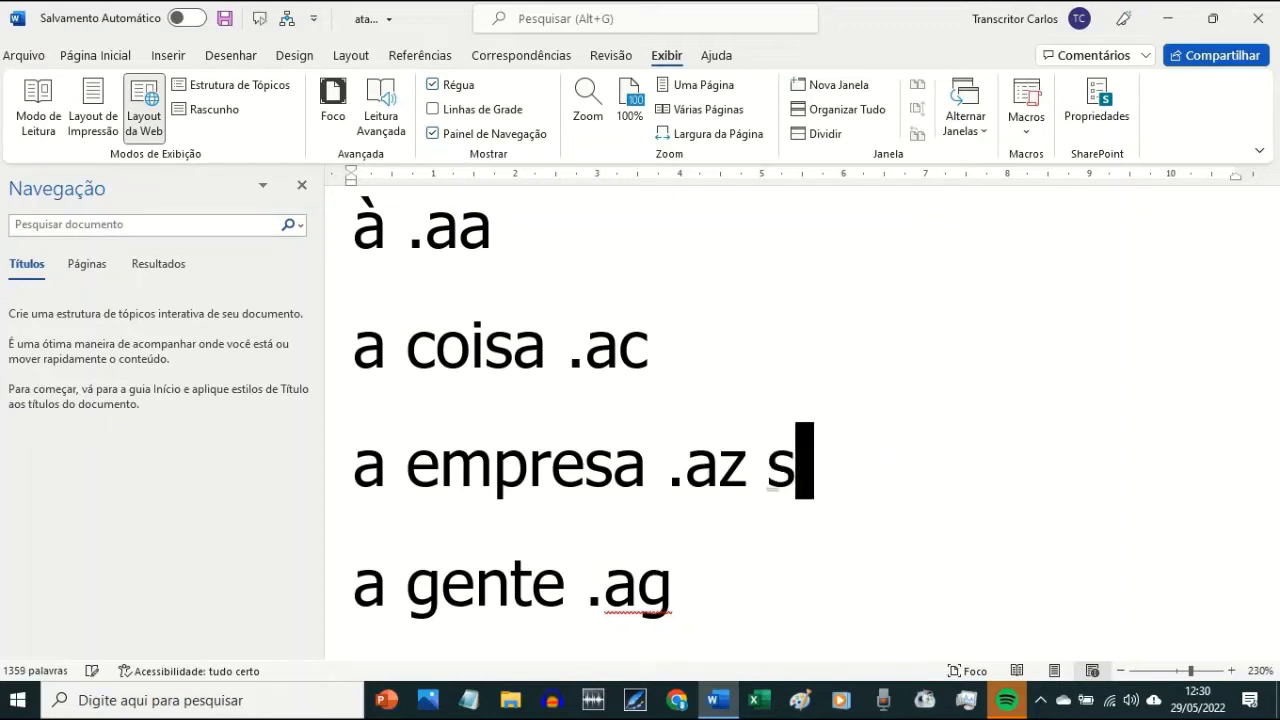
key("BackSpace")
- Enter "s você" after ".az" in the "a empresa" line and delete it again
type("s")
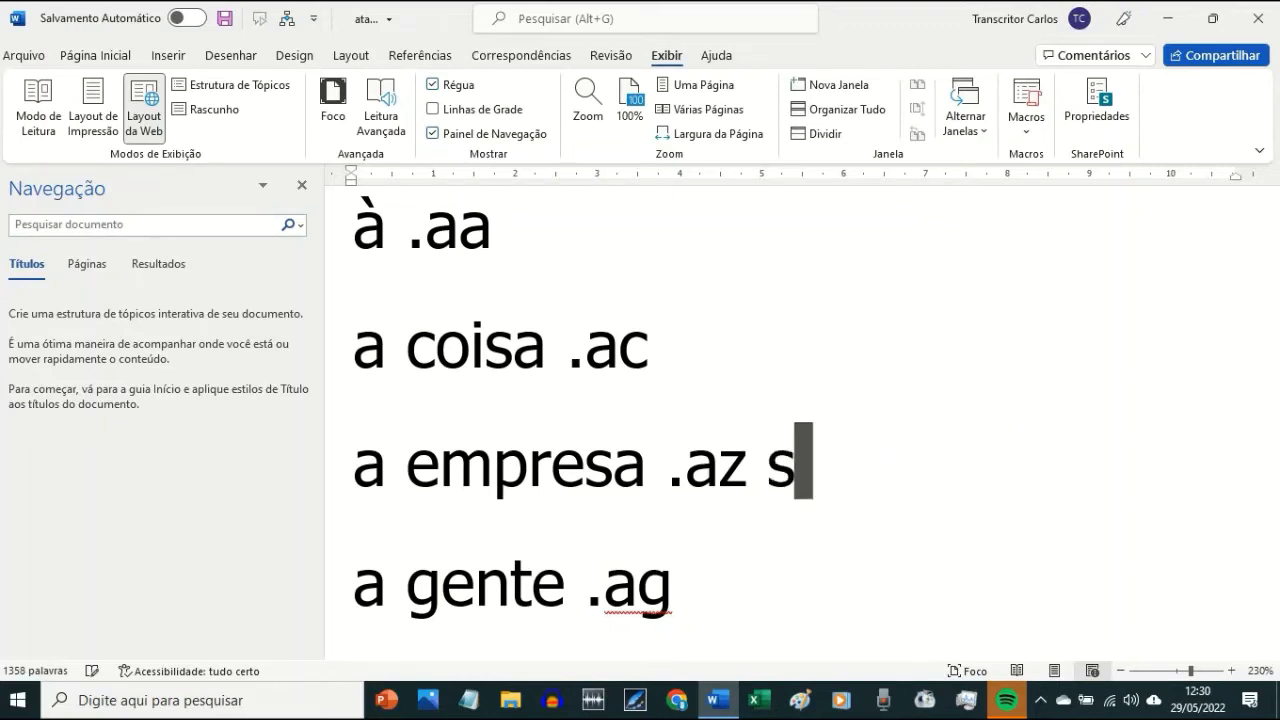
type(" você")
key("BackSpace")
key("BackSpace")
key("BackSpace")
key("BackSpace")
key("BackSpace")
key("BackSpace")
key("BackSpace")
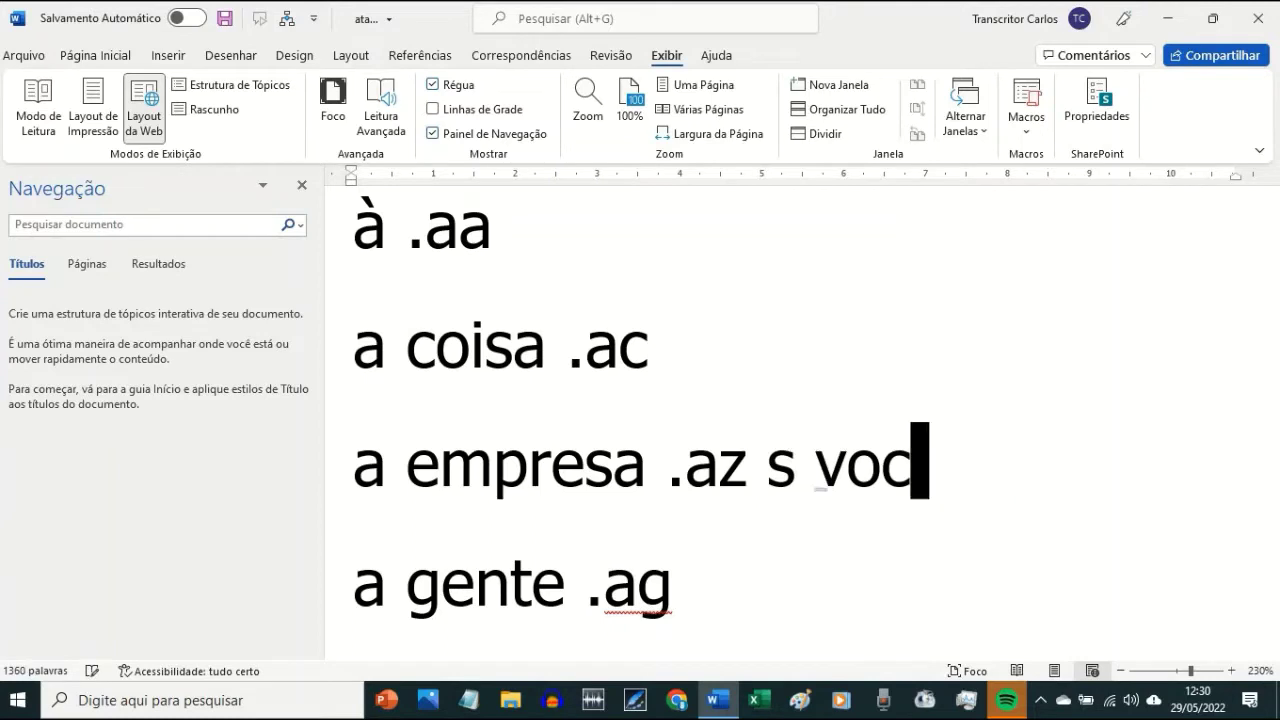
- Test the "sv" shortcut for "se você" after ".az" and delete the inserted text
type("se você")
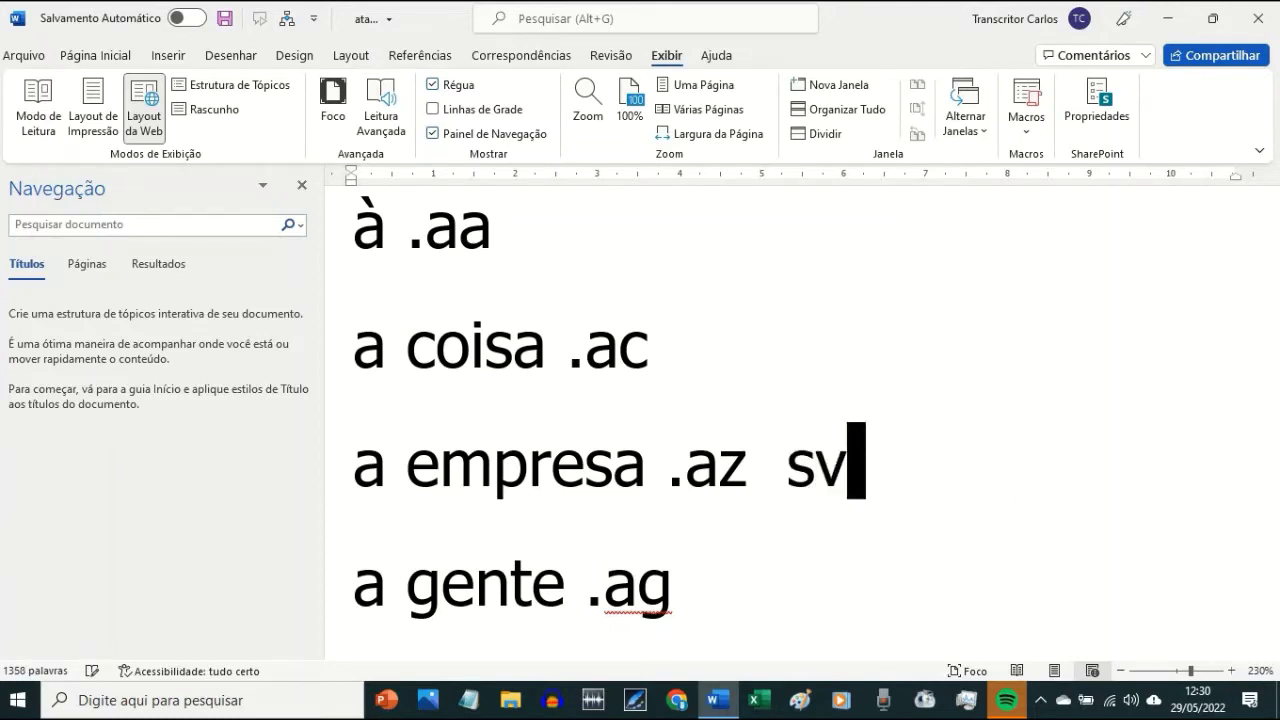
key("BackSpace")
key("BackSpace")
key("BackSpace")
key("BackSpace")
key("BackSpace")
key("BackSpace")
key("BackSpace")
key("BackSpace")
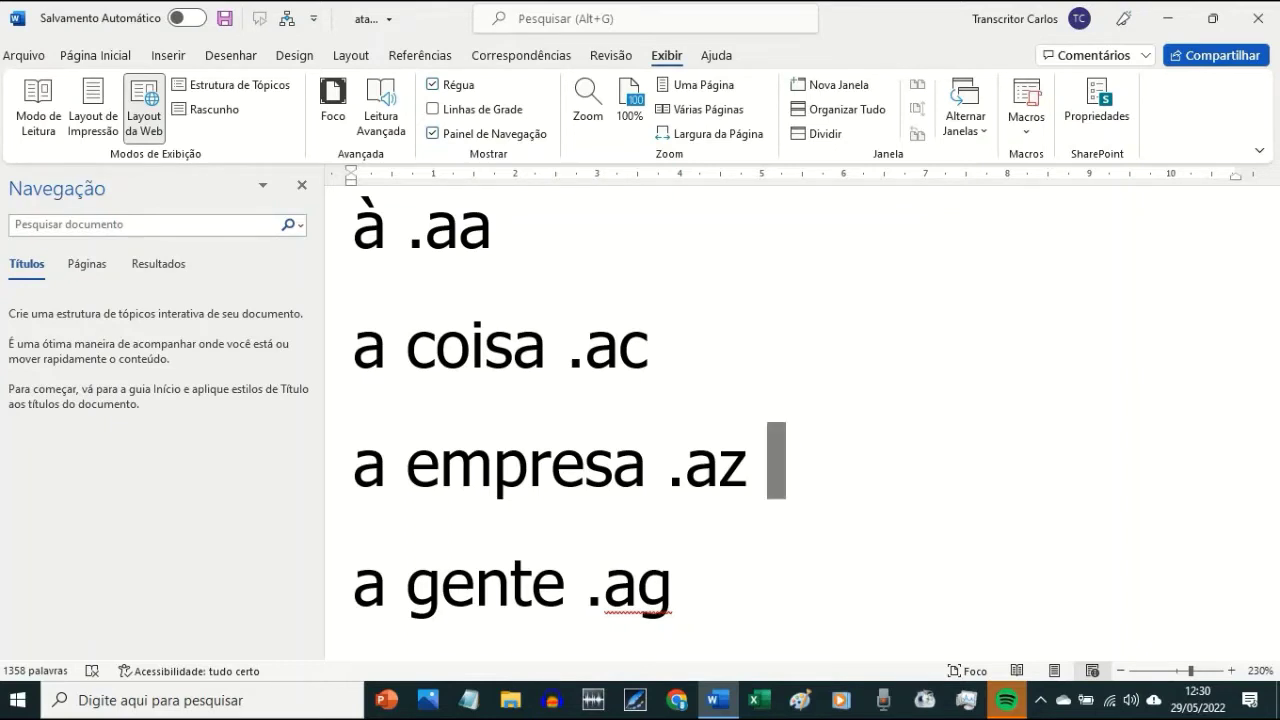
- Go to the end of the "a gente .ag" line, enter "a gente" after the code and delete it
left_click(682, 580)
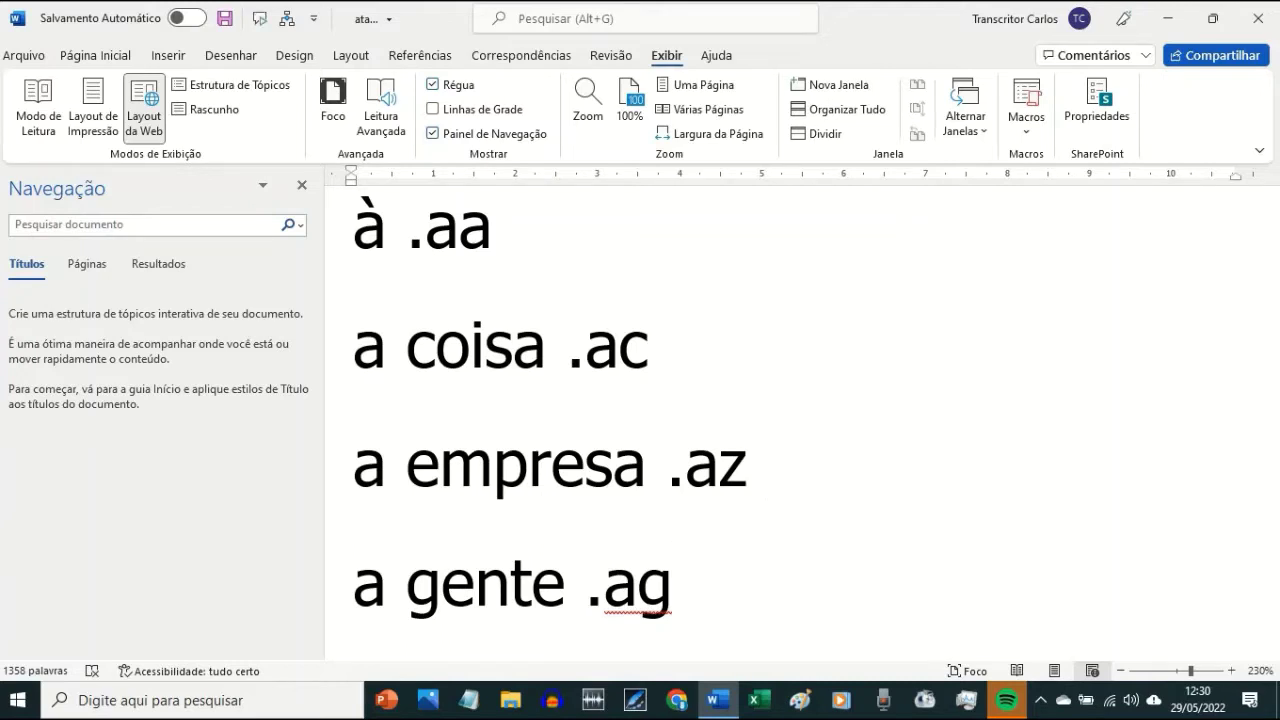
key("Return")
type("a gente não vai .agnv")
key("Return")
type("a gente vai .agv")
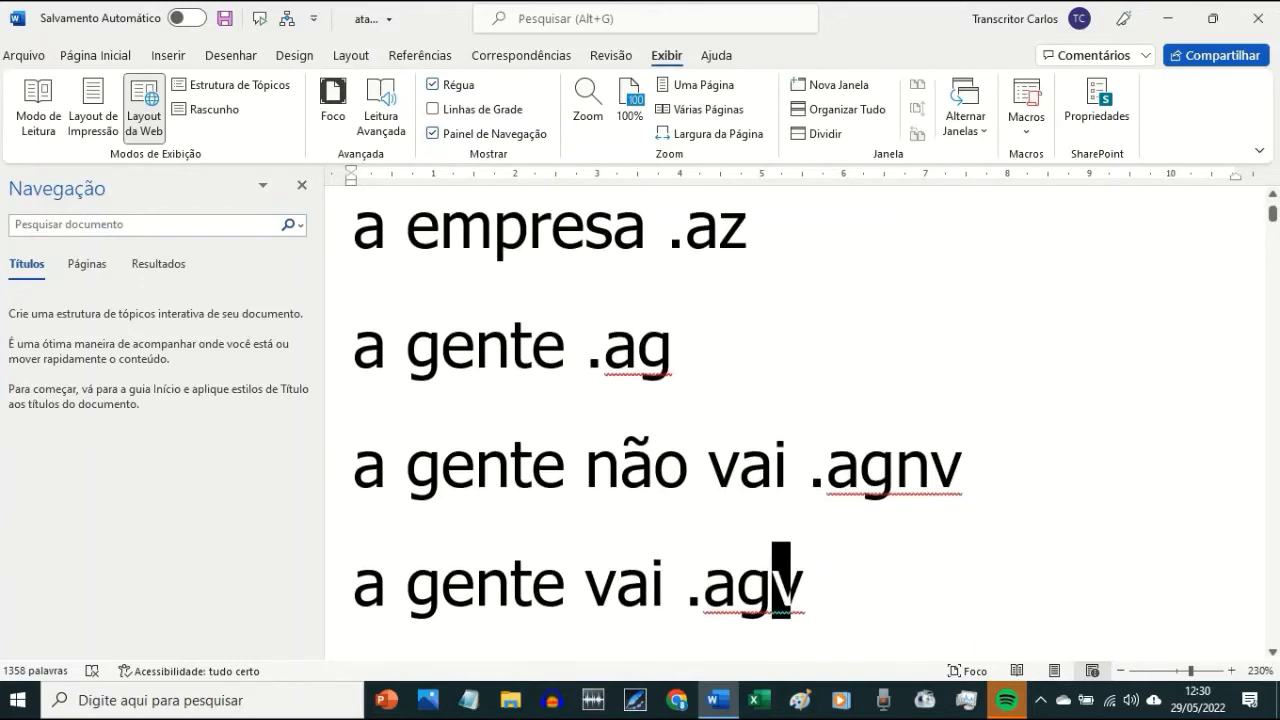
left_click(682, 343)
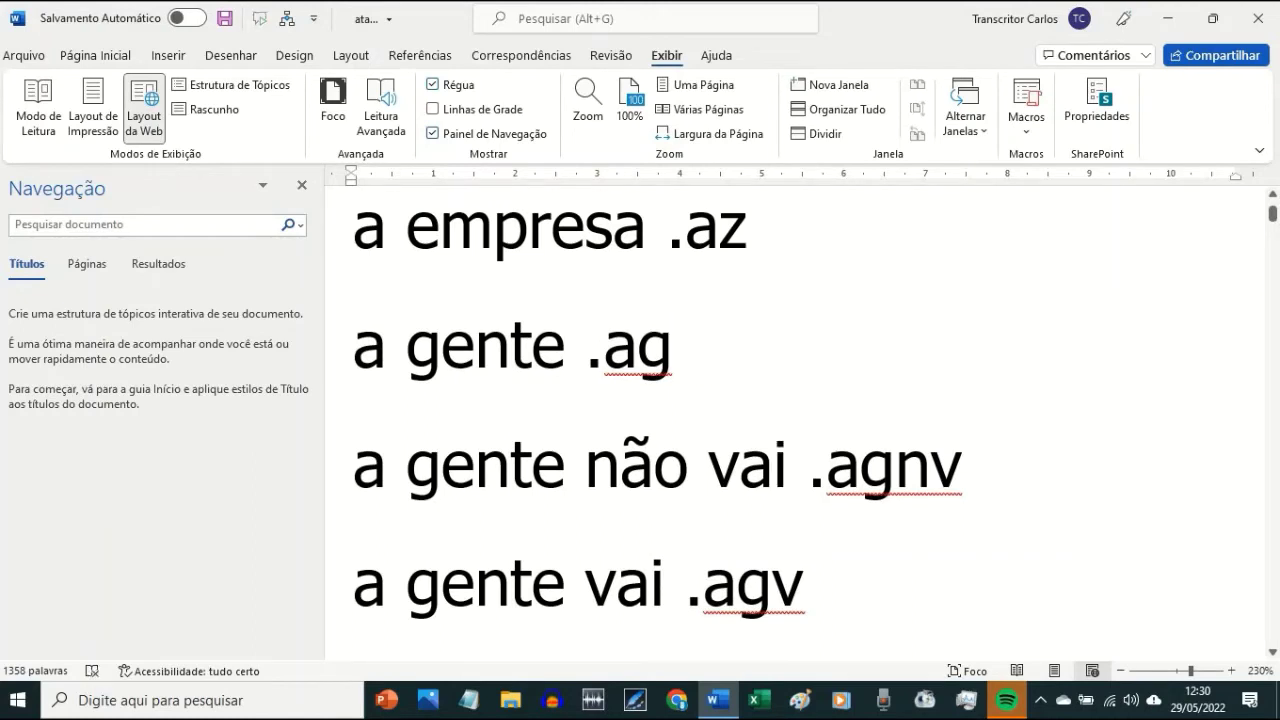
type("a gente")
key("BackSpace")
key("BackSpace")
key("BackSpace")
key("BackSpace")
key("BackSpace")
key("BackSpace")
key("BackSpace")
key("BackSpace")
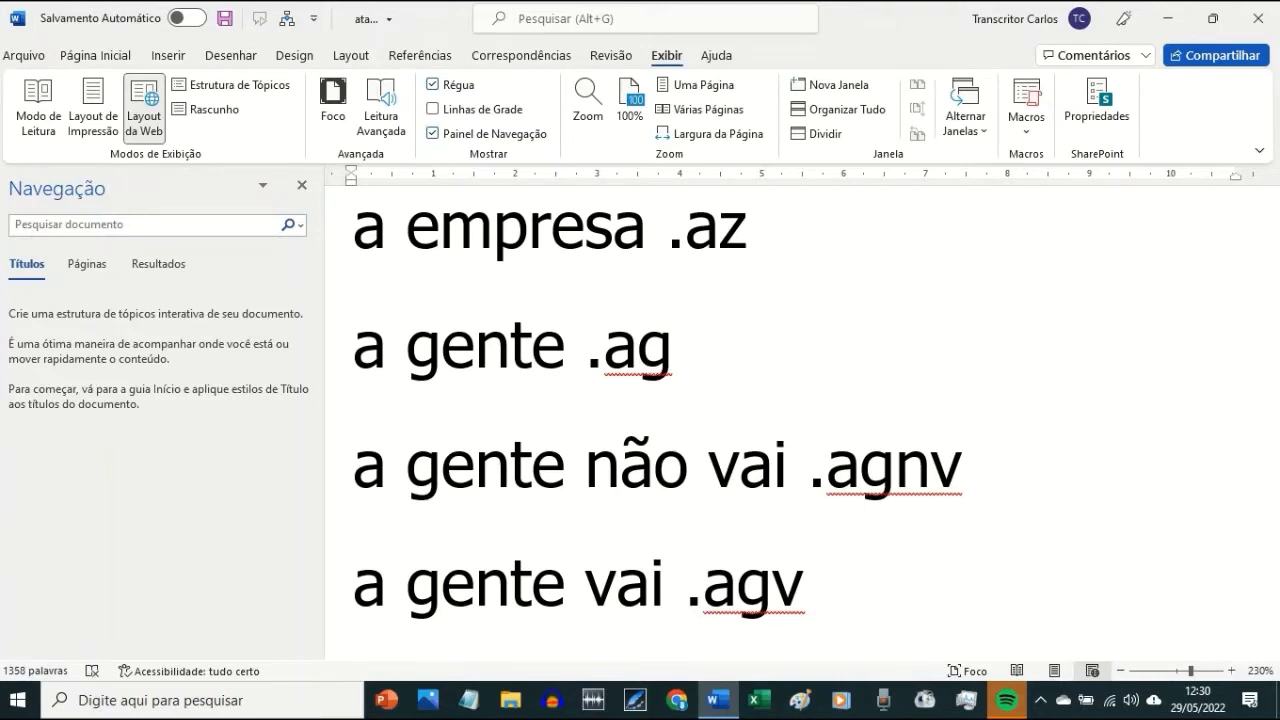
- Enter the abbreviation "ag." after the ".ag" code and remove it
type("ag.")
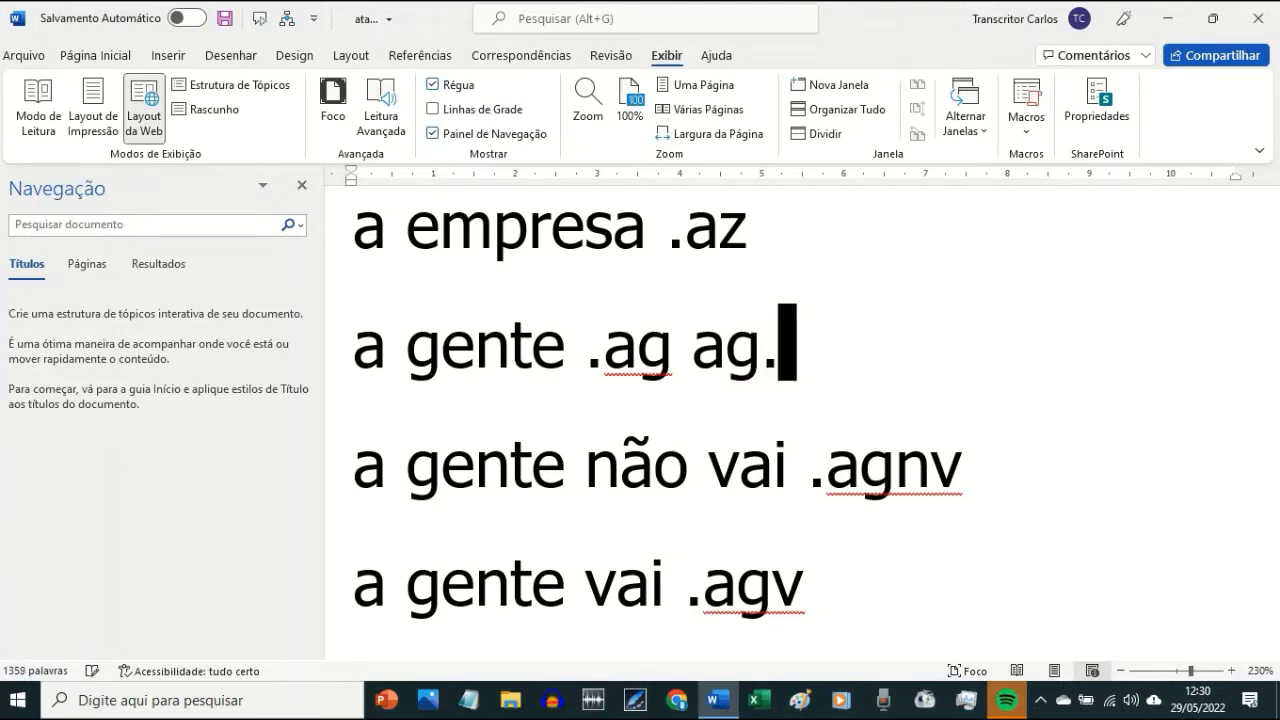
key("BackSpace")
key("BackSpace")
key("BackSpace")
key("BackSpace")
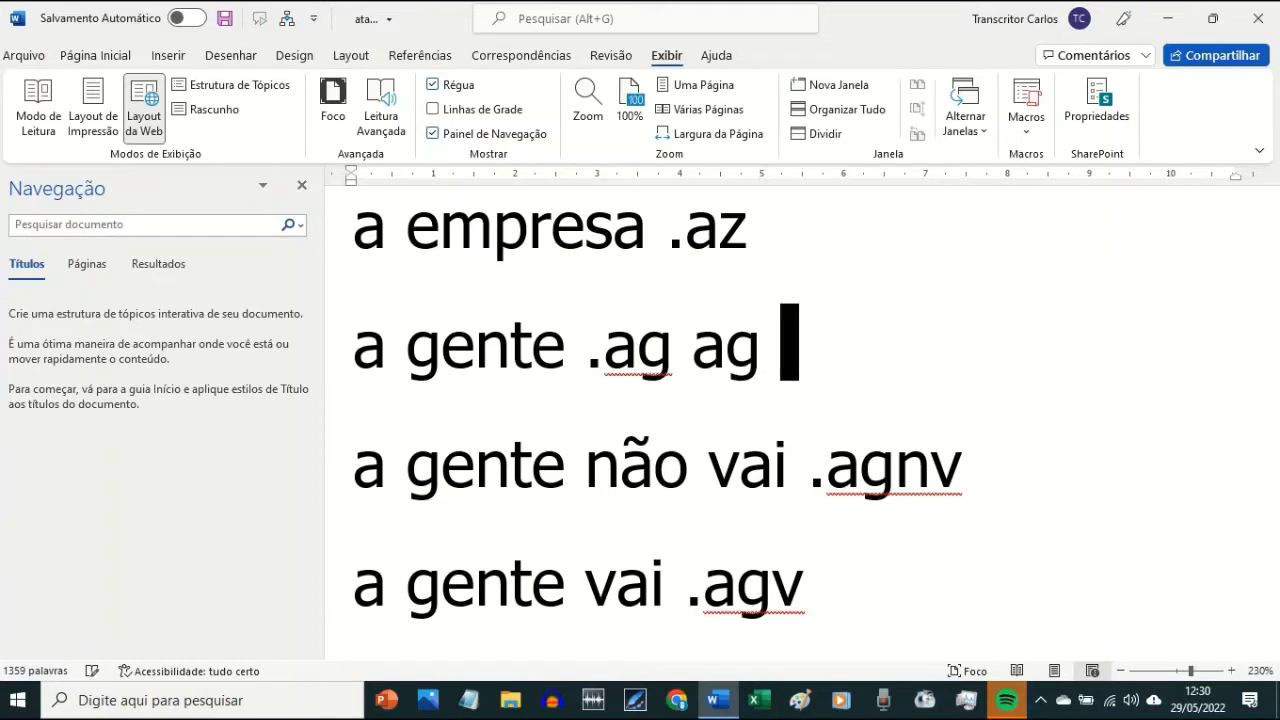
- Enter the word "agência" after ".ag" for comparison and delete it
type("agência")
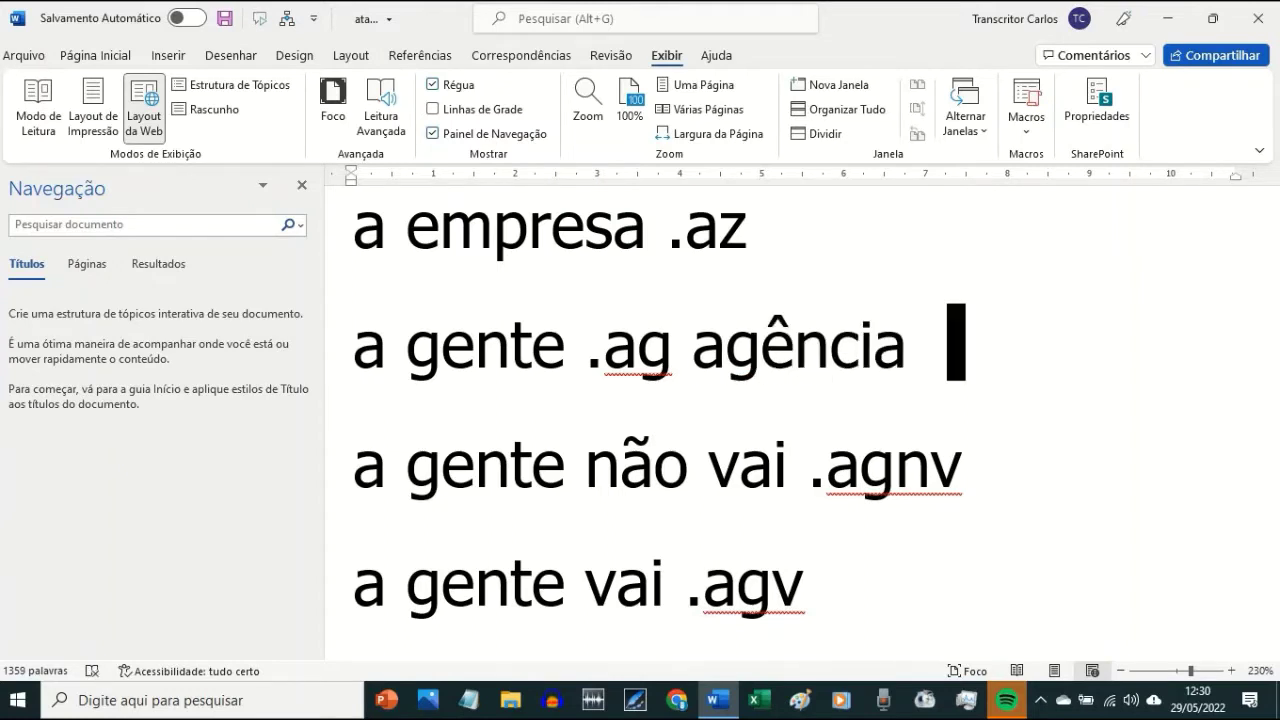
key("BackSpace")
key("BackSpace")
key("BackSpace")
key("BackSpace")
key("BackSpace")
key("BackSpace")
key("BackSpace")
key("BackSpace")
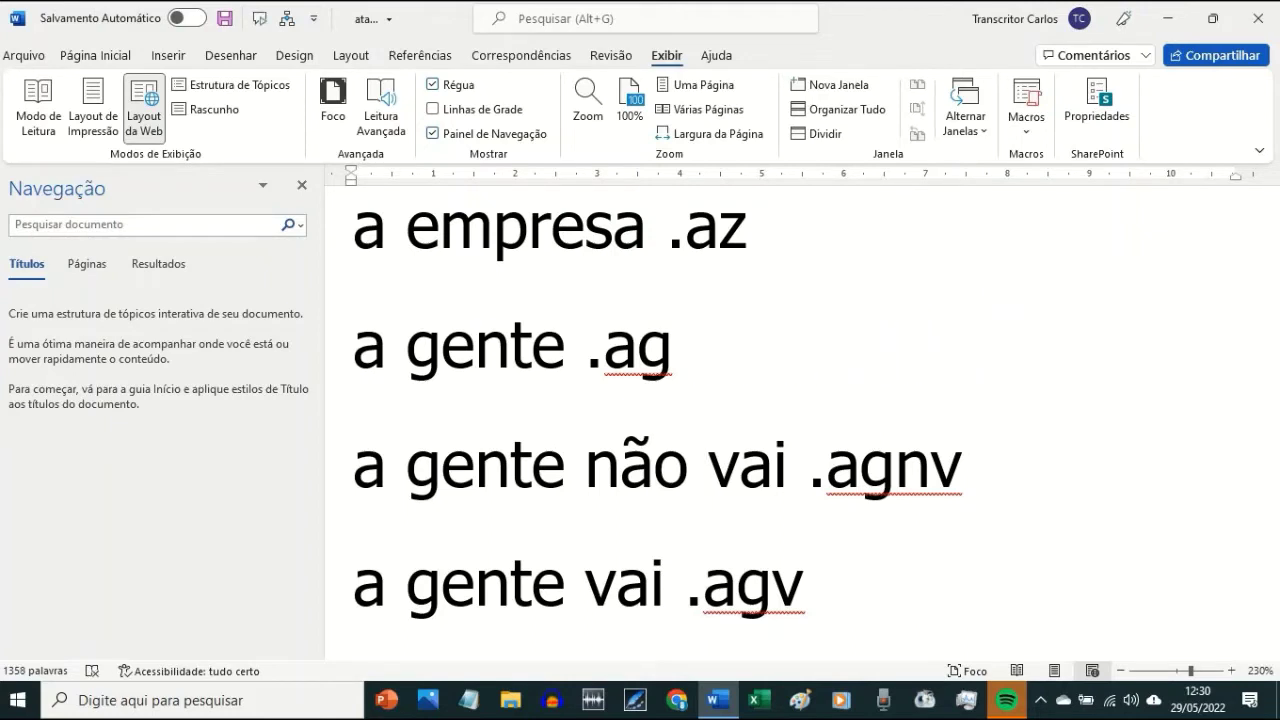
- Go down the list to the "a gente vê .agve" entry and highlight "ve" in its code
left_click(941, 464)
key("End")
left_click(833, 580)
key("Return")
type("a gente vê .agve")
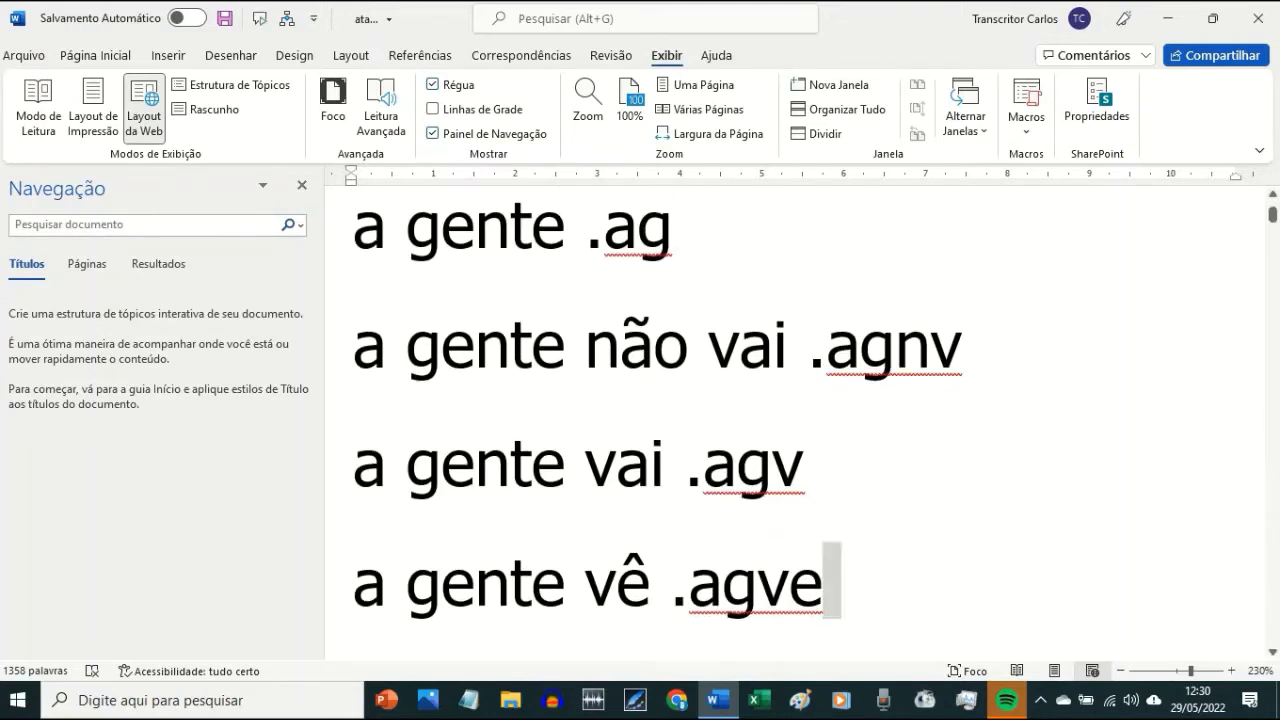
key("Return")
type("a gente viu .agvu")
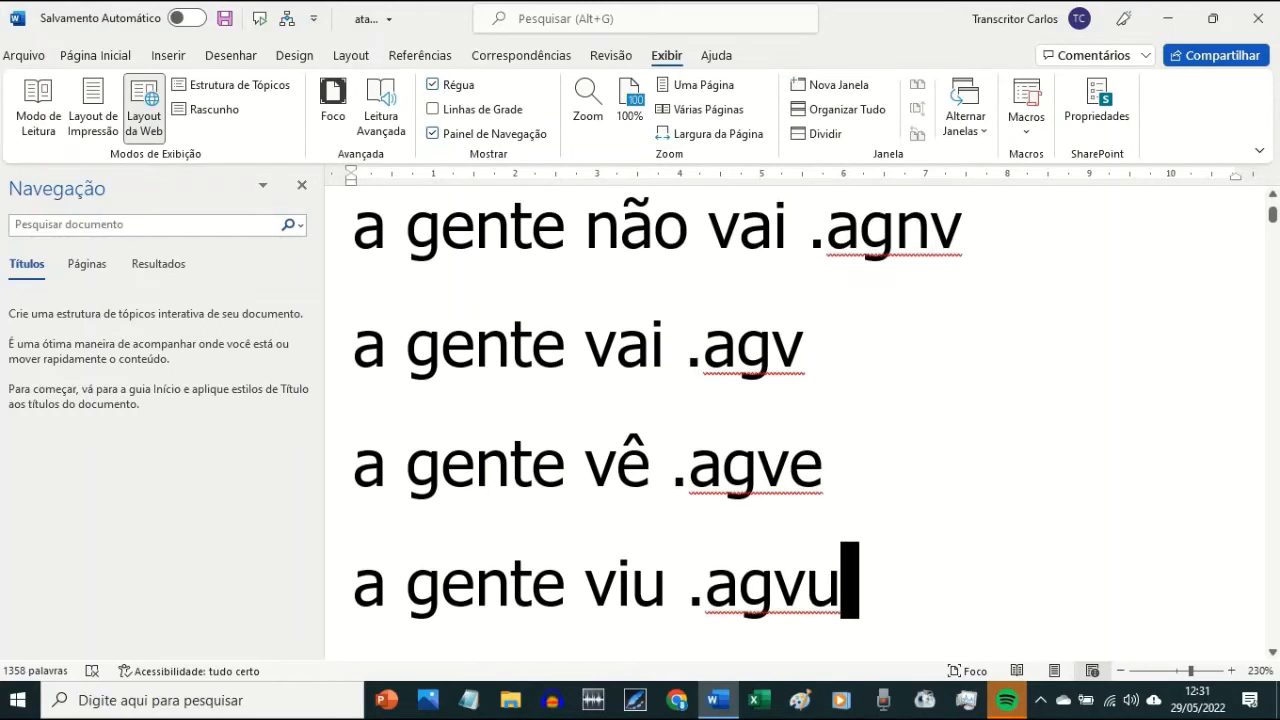
left_click(830, 462)
key("Left")
key("Left")
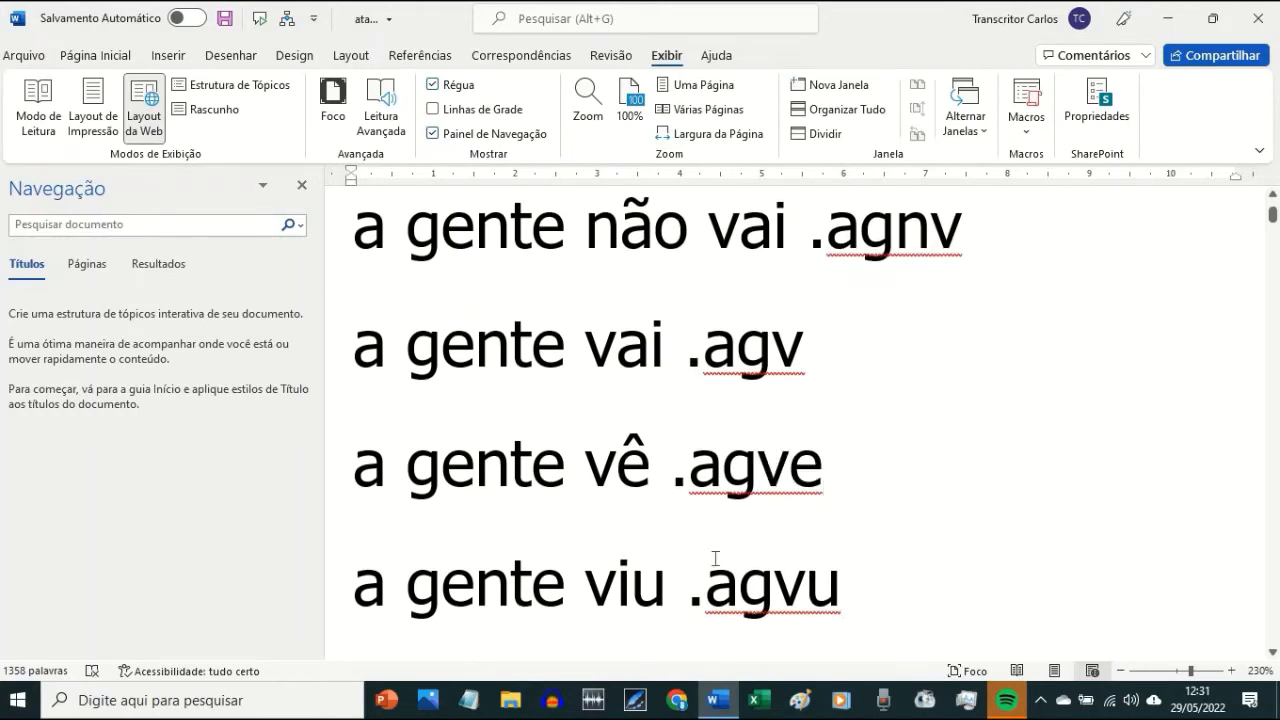
key("shift+End")
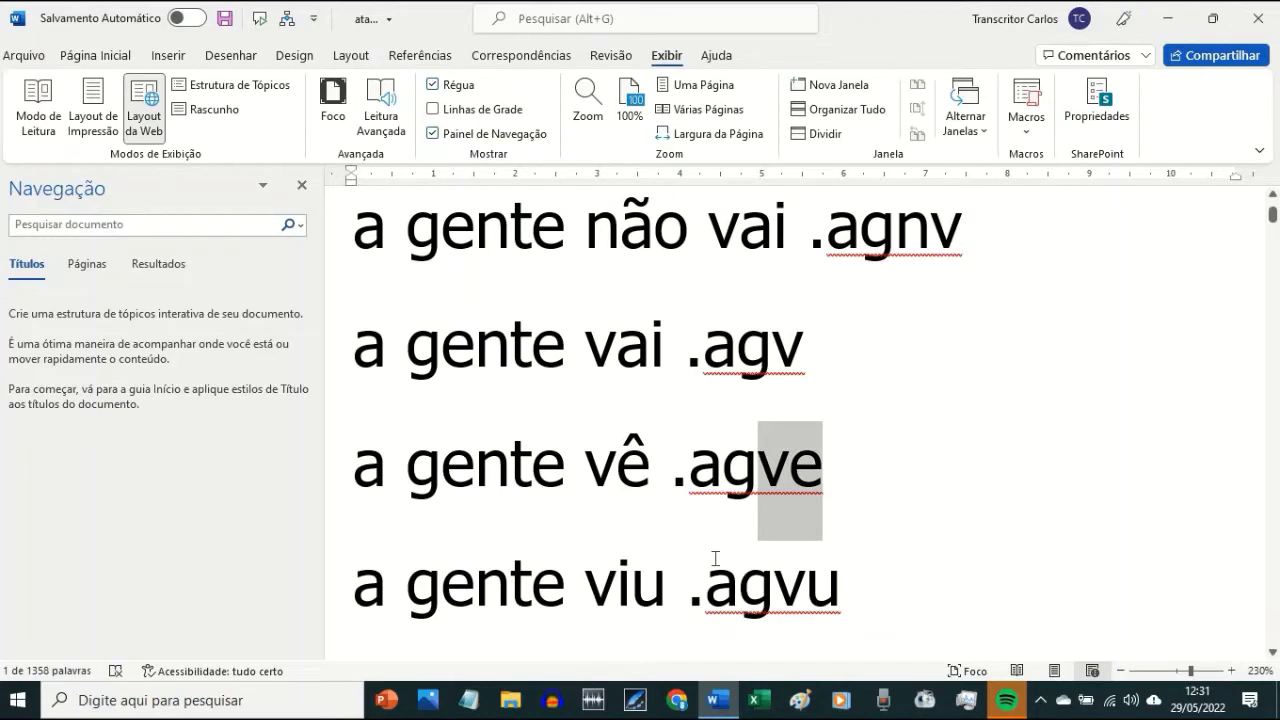
- Highlight the word "vê" in the "a gente vê .agve" line
key("Left")
key("Left")
key("Left")
key("Left")
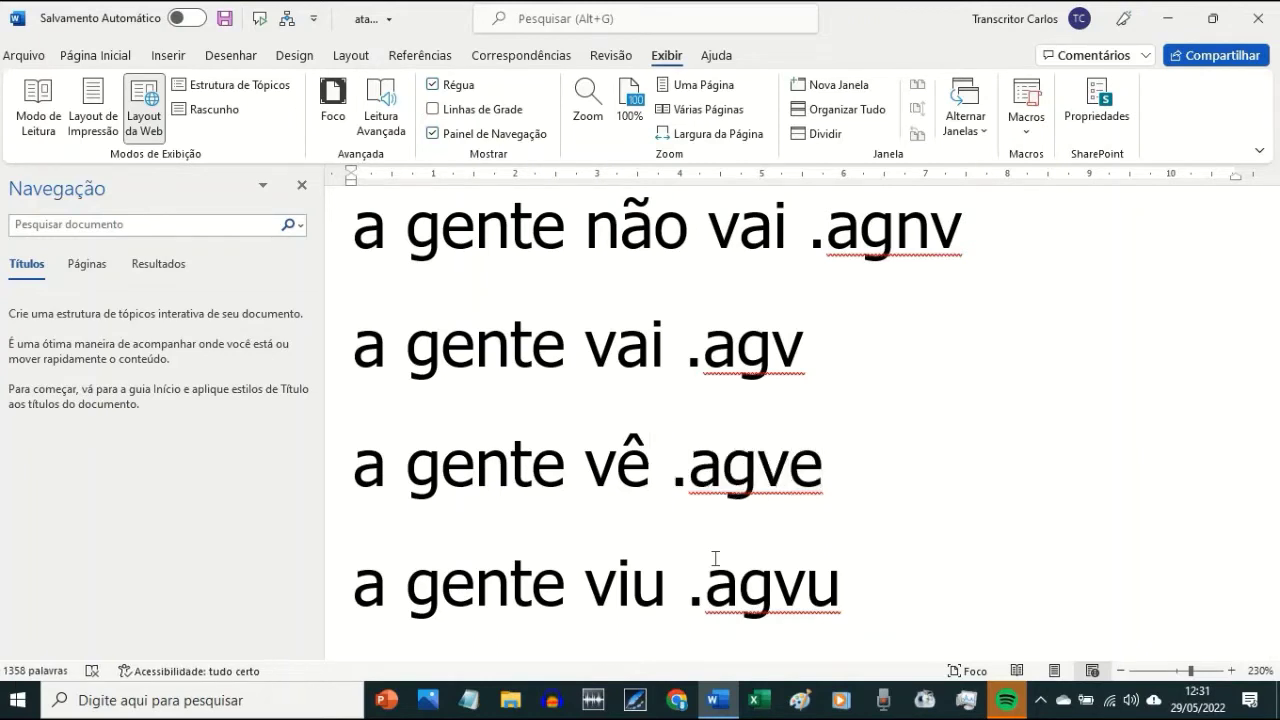
key("Left")
key("shift+Left")
key("shift+Left")
key("Right")
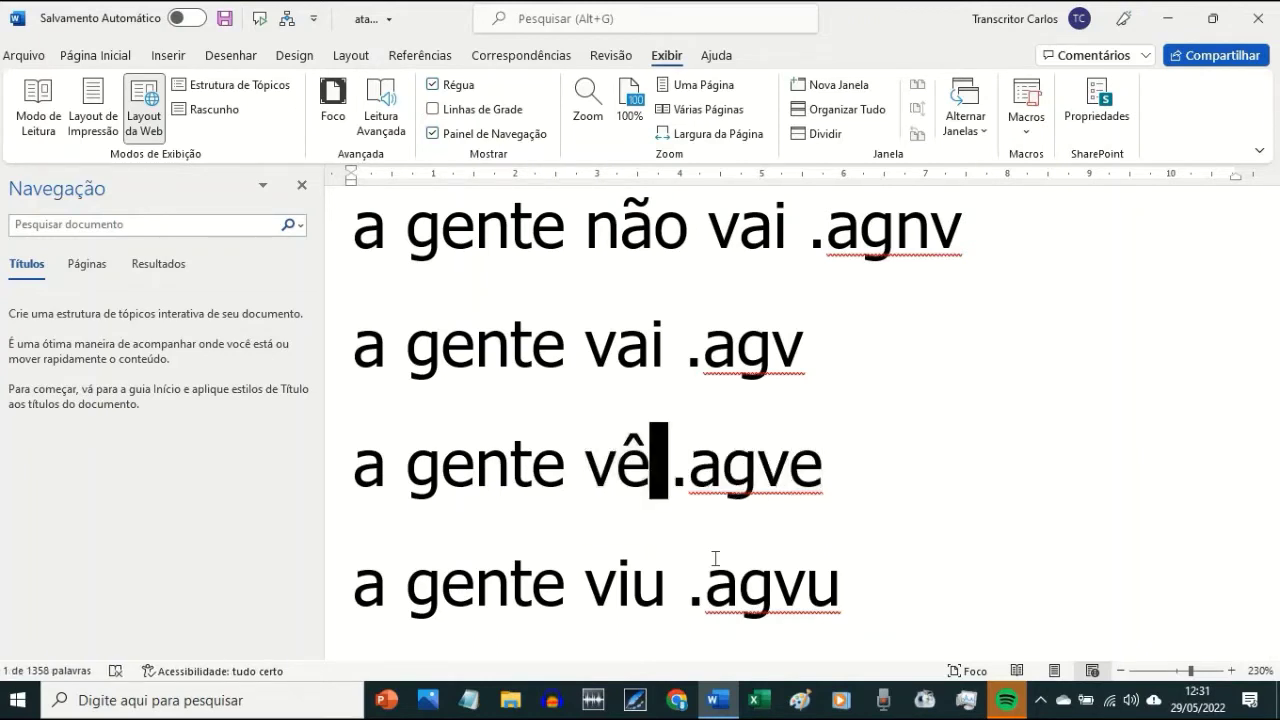
key("Left")
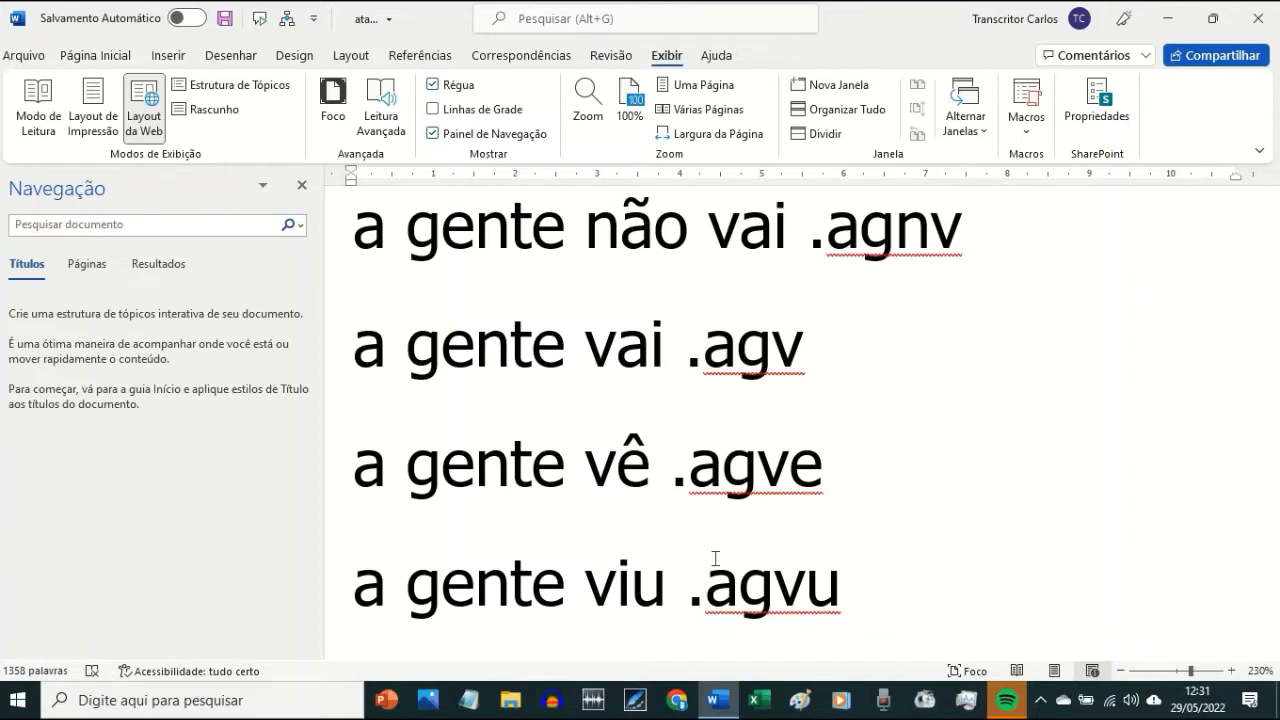
key("Right")
key("Left")
key("Left")
key("Right")
key("Right")
key("Right")
key("Right")
key("Right")
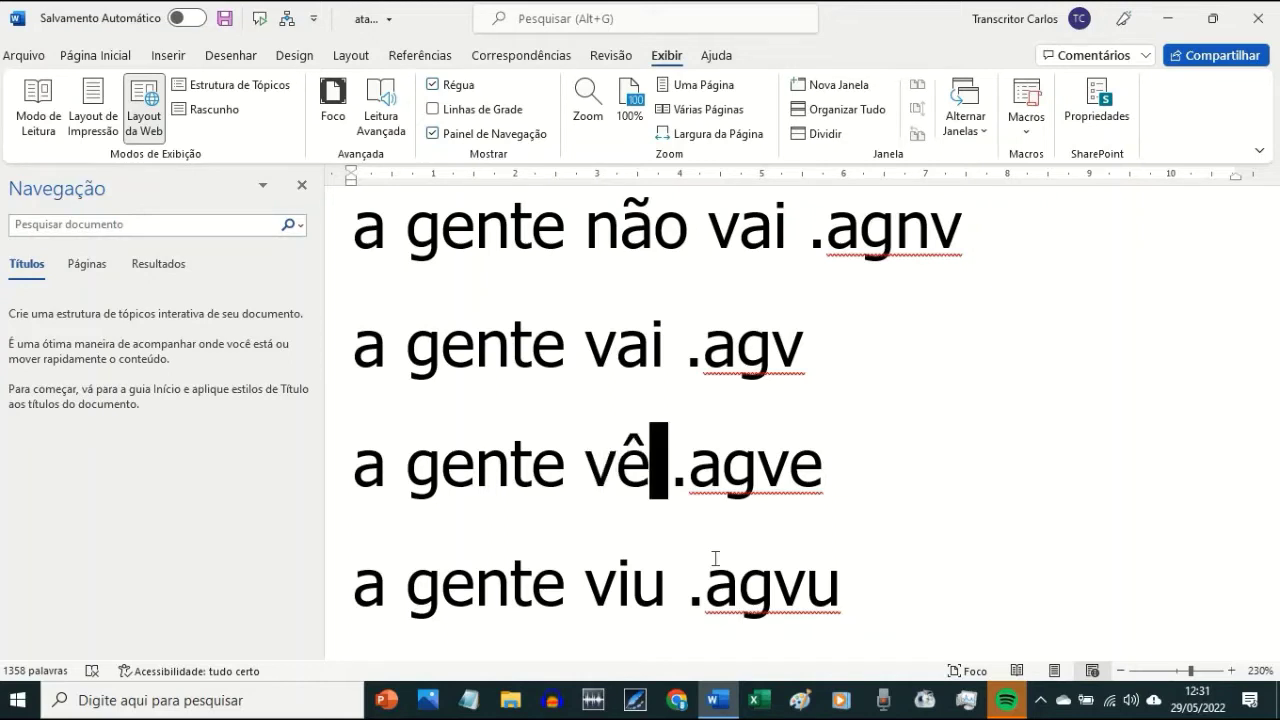
key("Right")
key("Right")
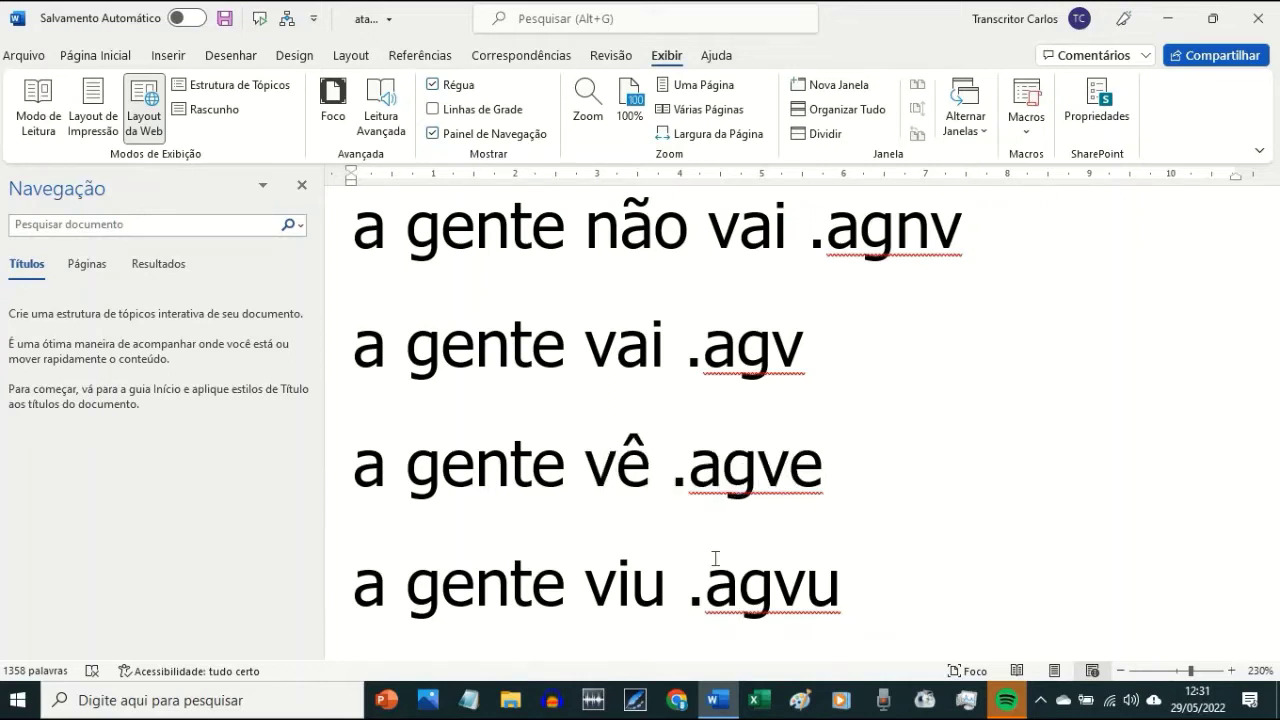
- Highlight the letters "ag" within the ".agve" code
key("Left")
key("Left")
key("Left")
key("Right")
key("Right")
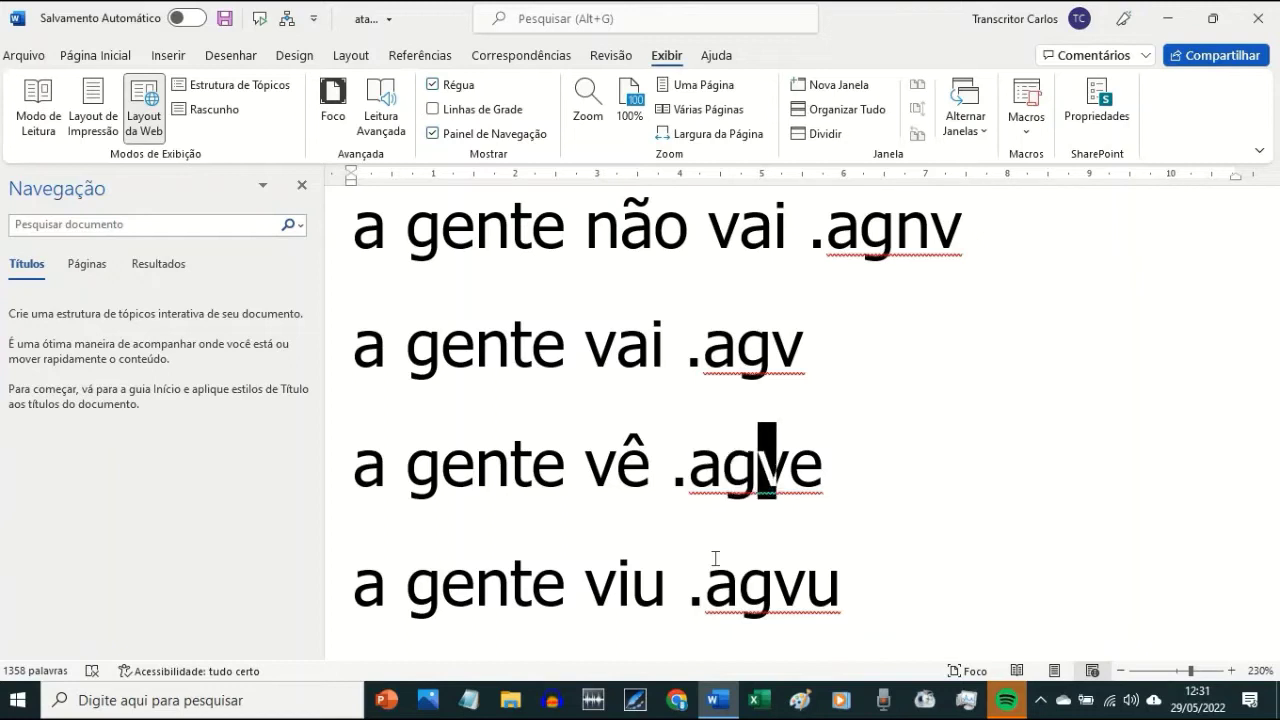
key("shift+Left")
key("shift+Left")
- Highlight the words "a gente" at the start of the "a gente vê .agve" line
key("Left")
key("Left")
key("Left")
key("Left")
key("Left")
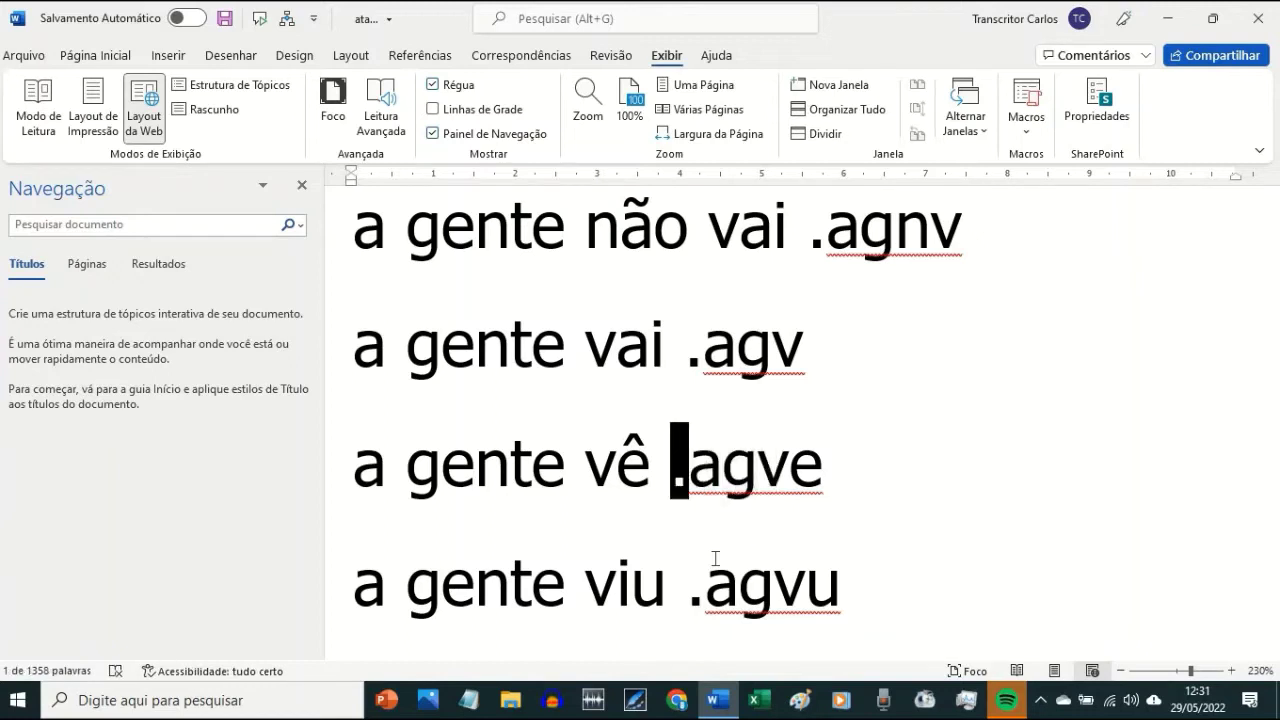
key("shift+Left")
key("shift+Left")
key("shift+Left")
key("shift+Left")
key("shift+Left")
key("shift+Left")
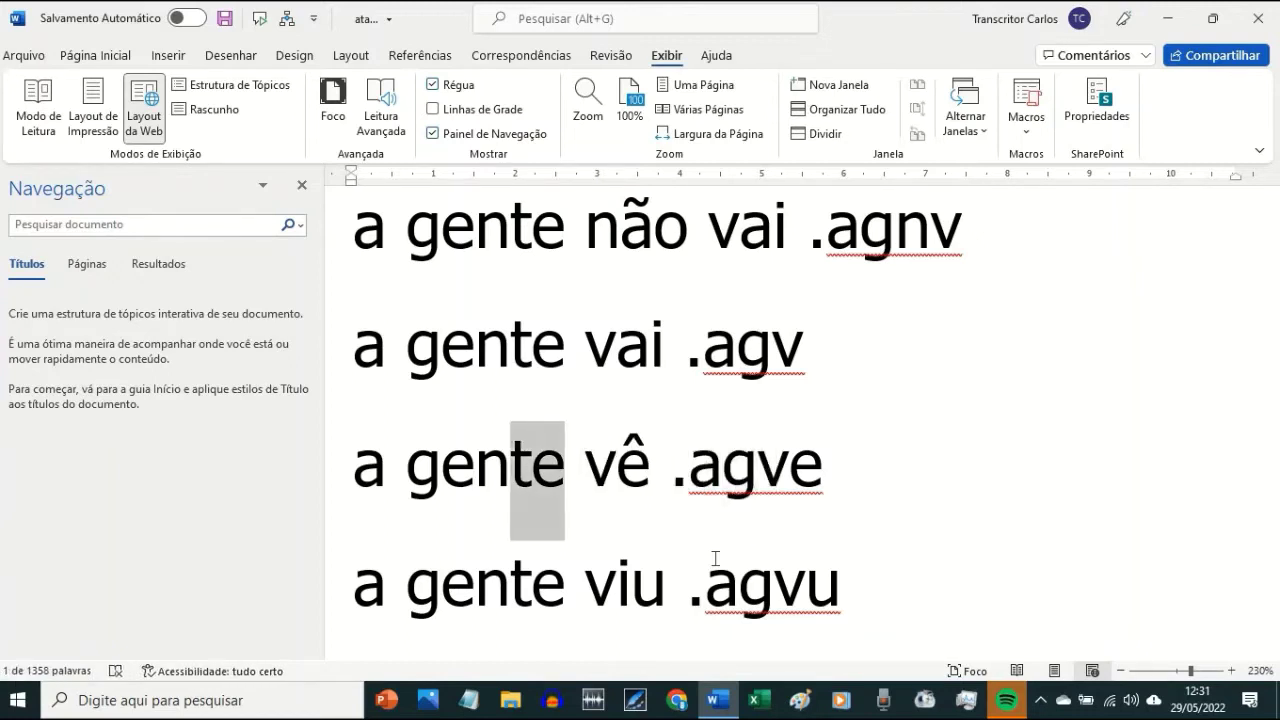
key("shift+Left")
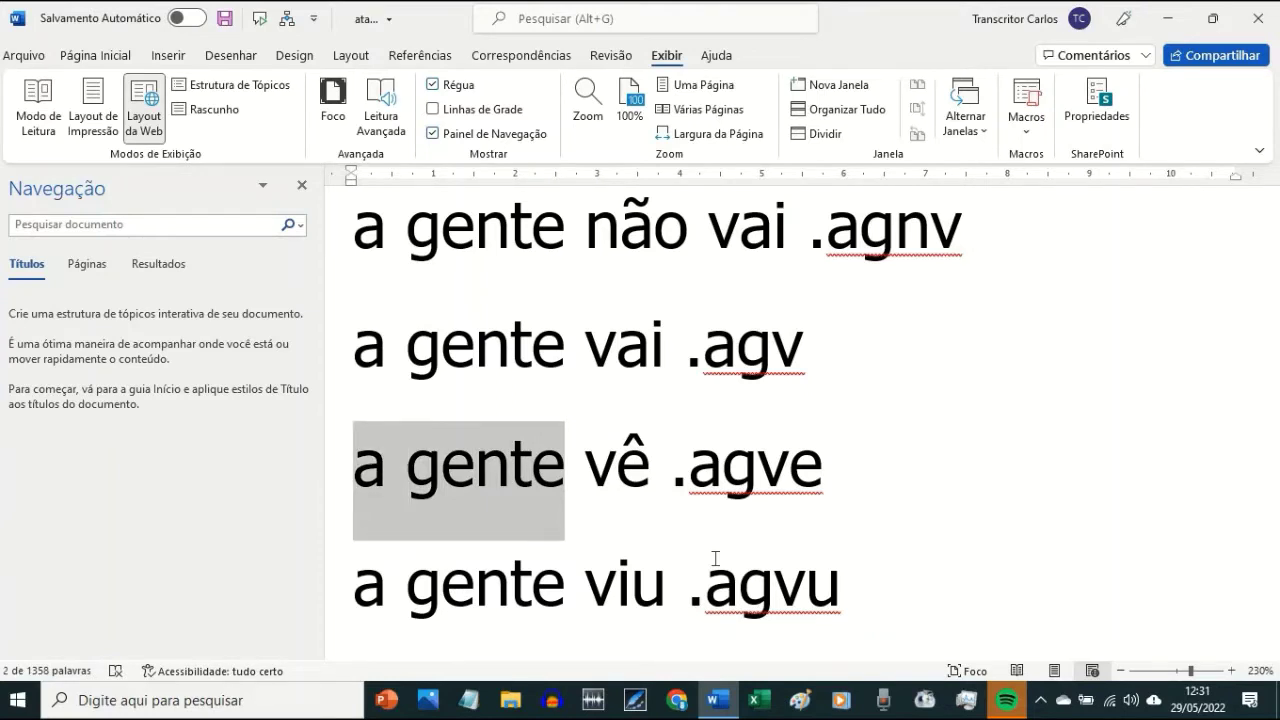
- Enter "gente ," at the end of the "a gente vê .agve" line and delete it
key("Right")
key("Right")
key("Right")
key("Right")
key("Right")
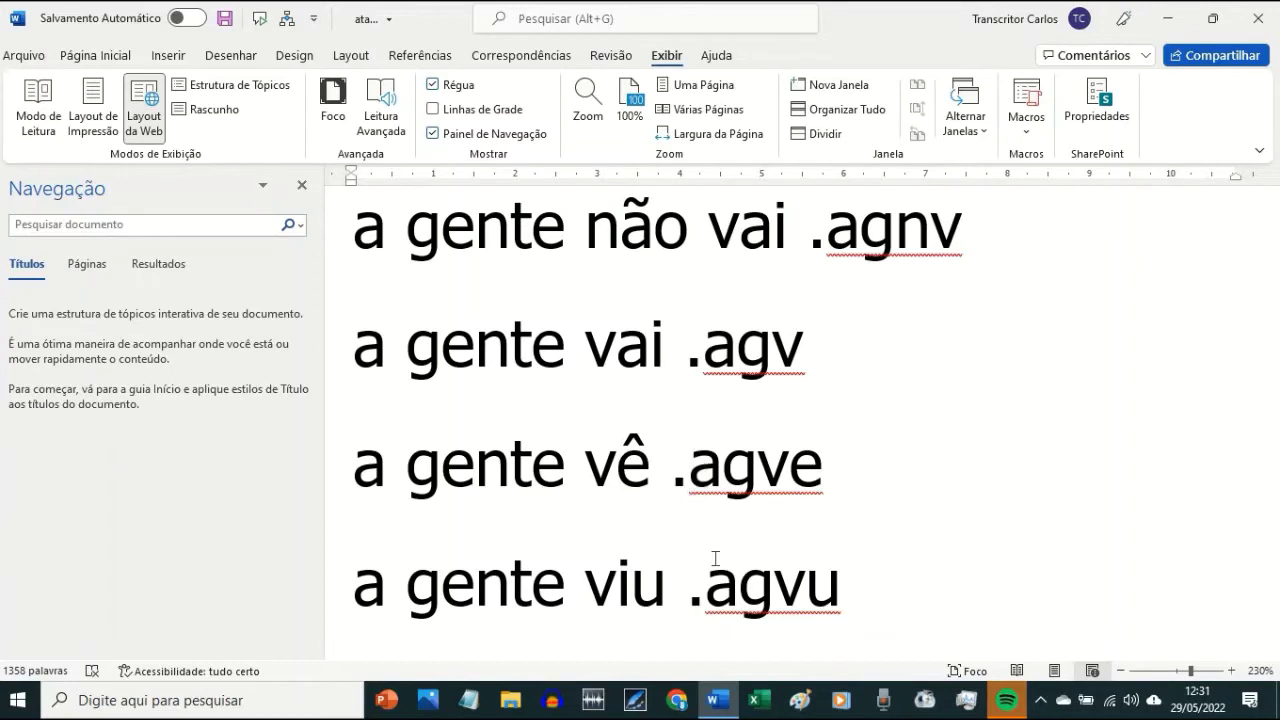
type("gente ,")
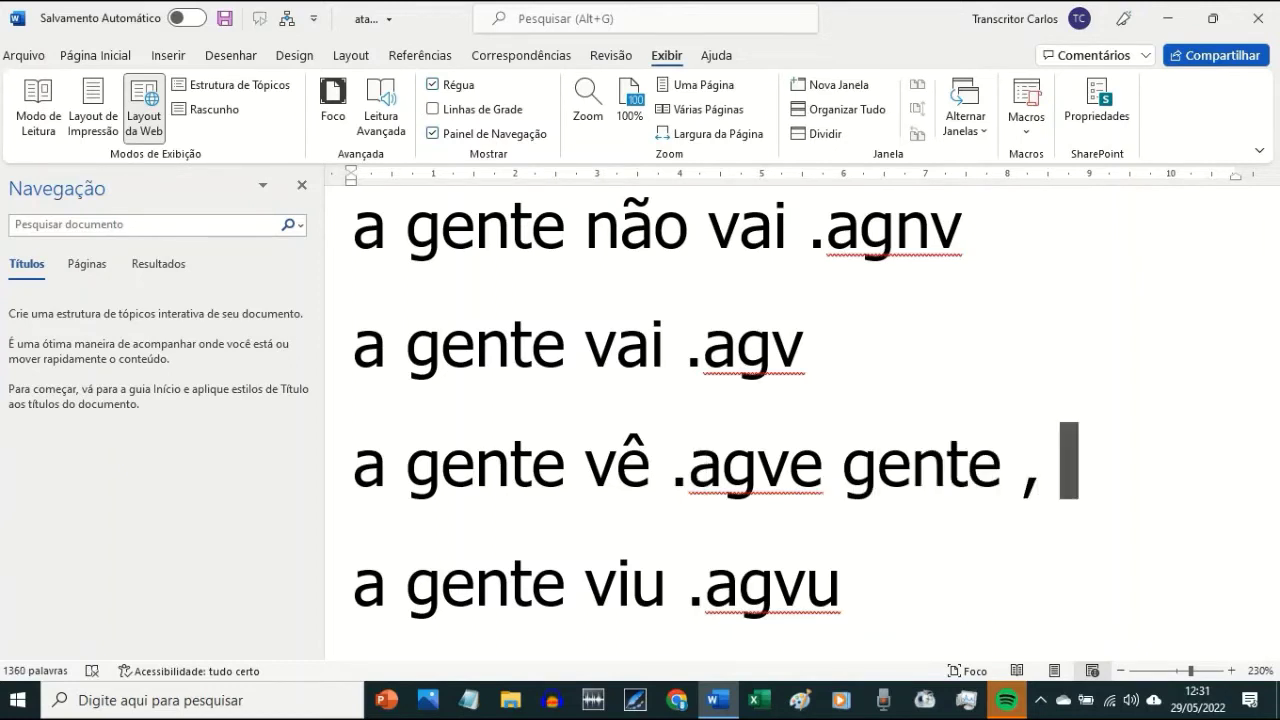
key("BackSpace")
key("BackSpace")
key("BackSpace")
key("BackSpace")
key("BackSpace")
key("BackSpace")
key("BackSpace")
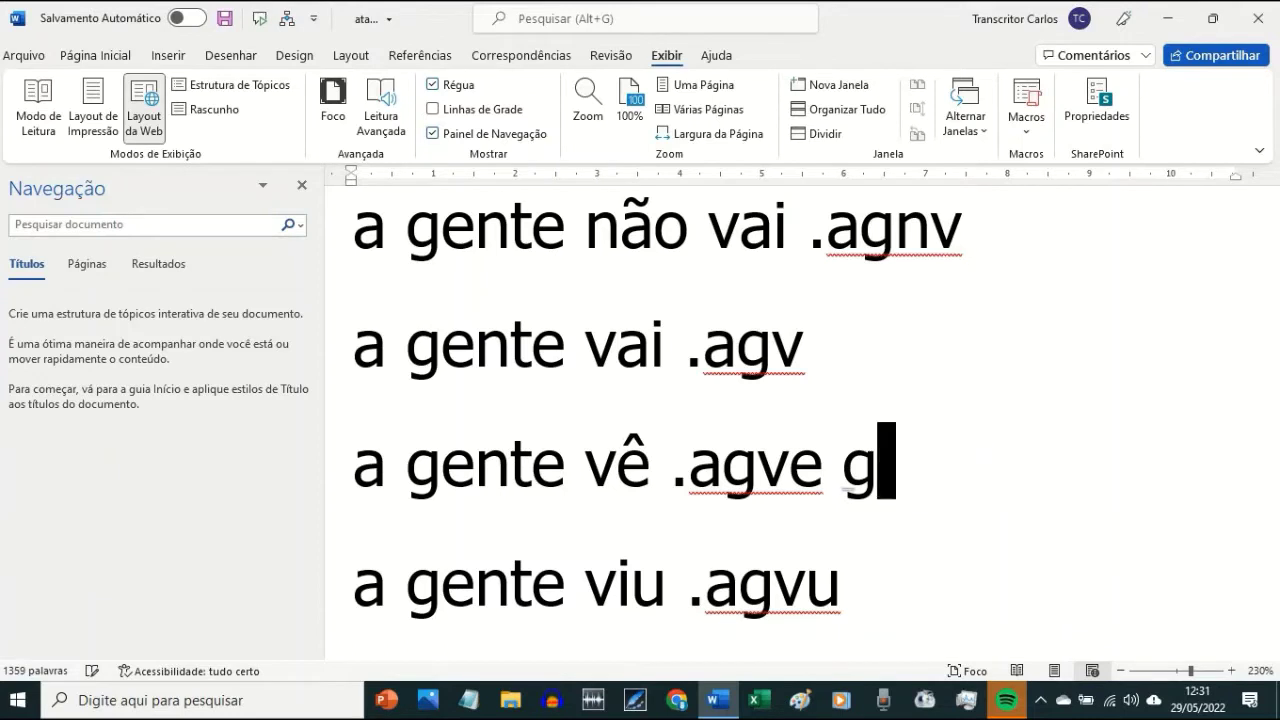
key("BackSpace")
key("BackSpace")
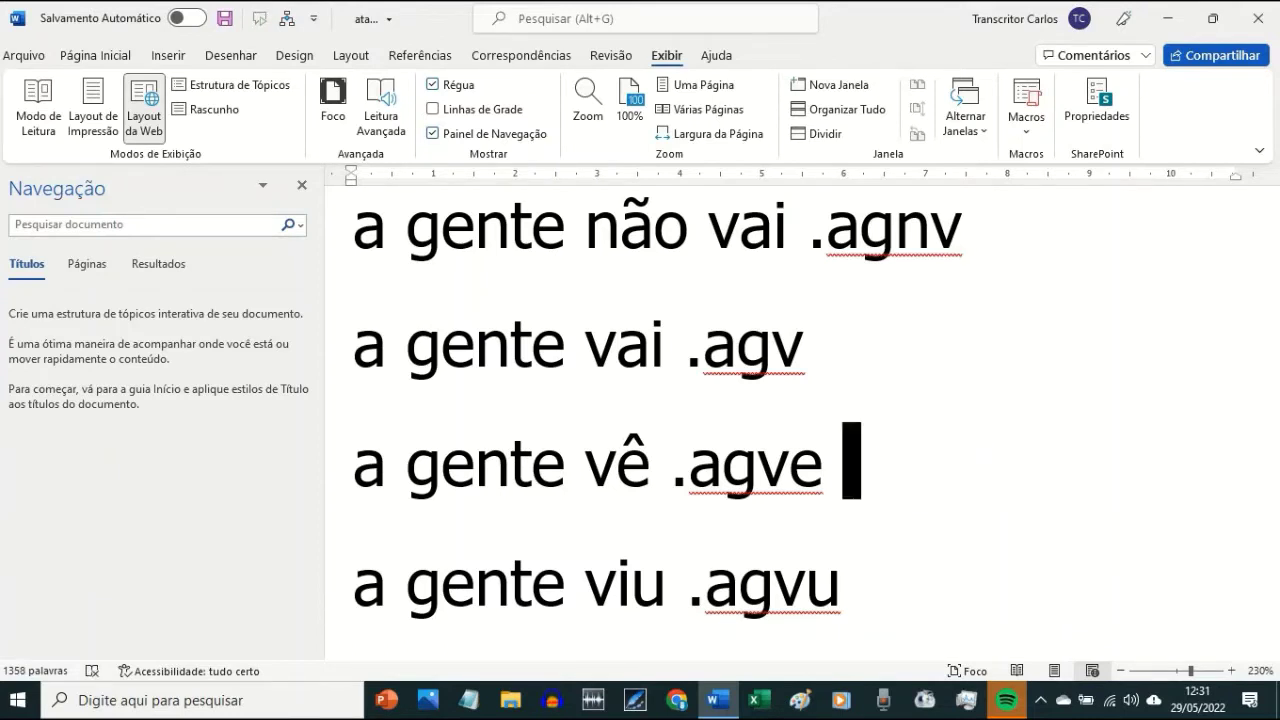
- Enter "a gente" after the ".agve" code and delete it
type("a gente")
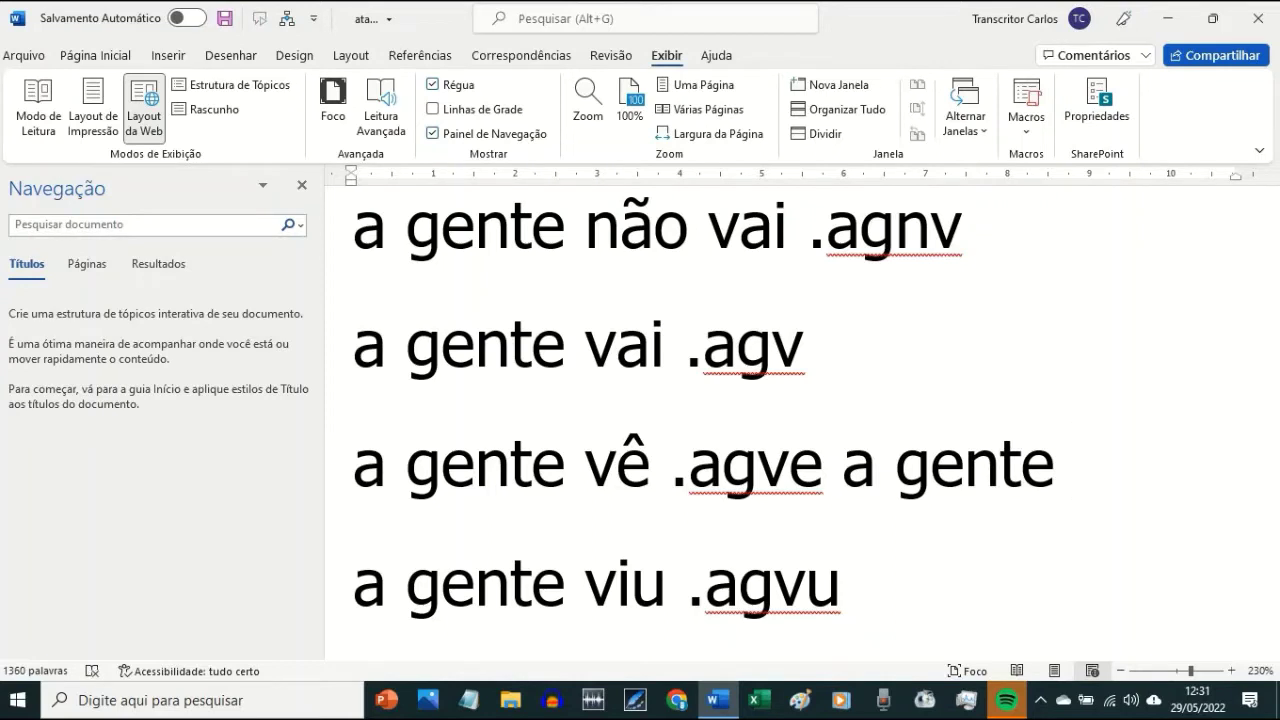
key("BackSpace")
key("BackSpace")
key("BackSpace")
key("BackSpace")
key("BackSpace")
key("BackSpace")
key("BackSpace")
key("BackSpace")
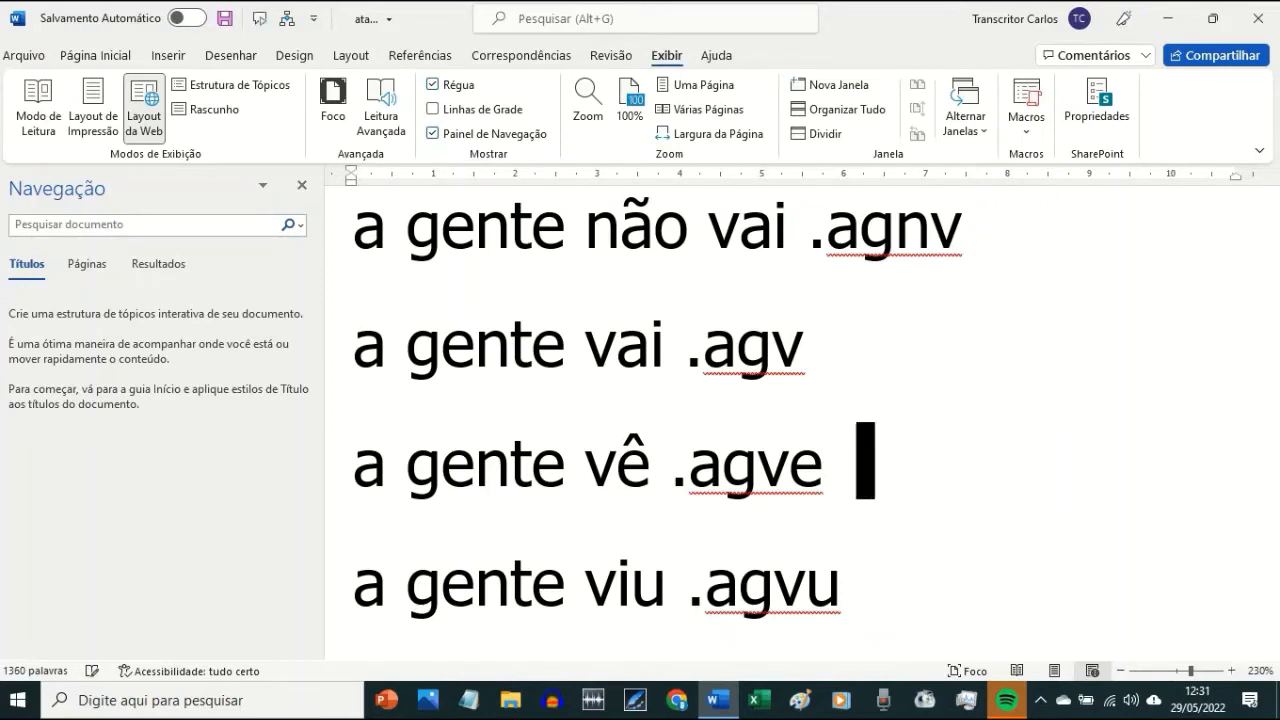
- Repeat the "a gente" insertion after ".agve" and clear it from the line again
type("a gente")
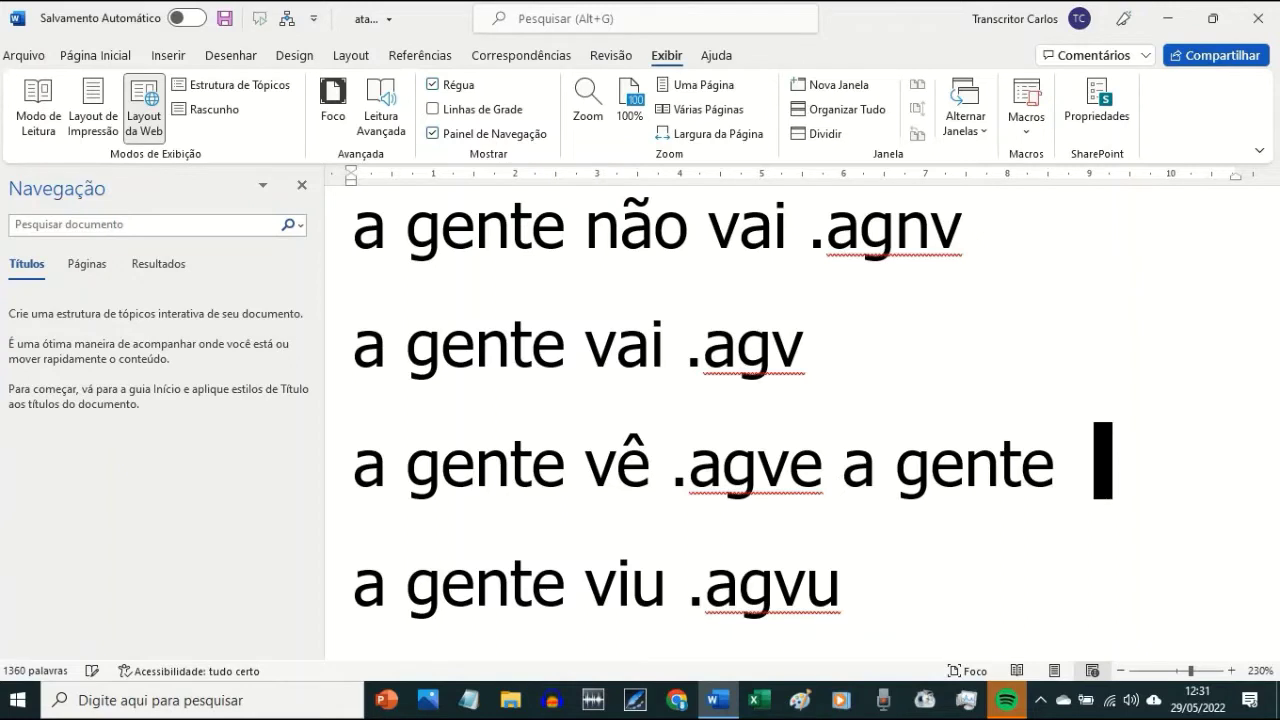
key("BackSpace")
key("BackSpace")
key("BackSpace")
key("BackSpace")
key("BackSpace")
key("BackSpace")
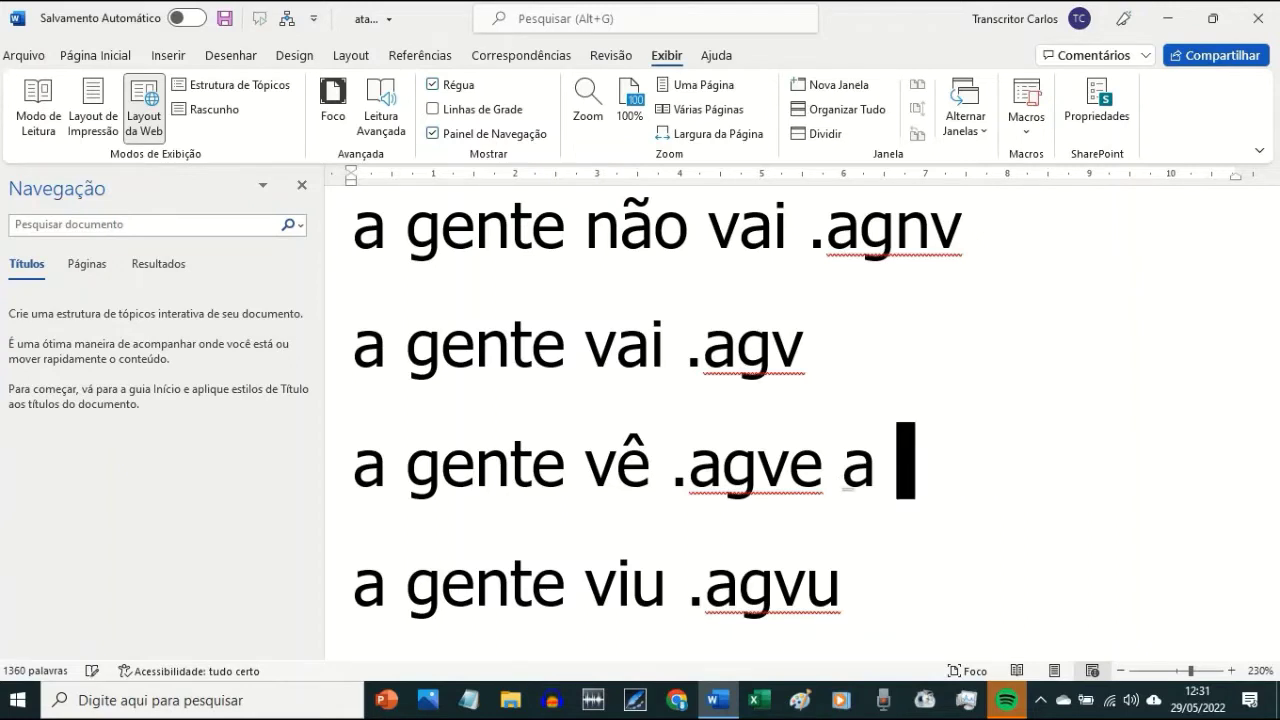
key("BackSpace")
key("BackSpace")
key("BackSpace")
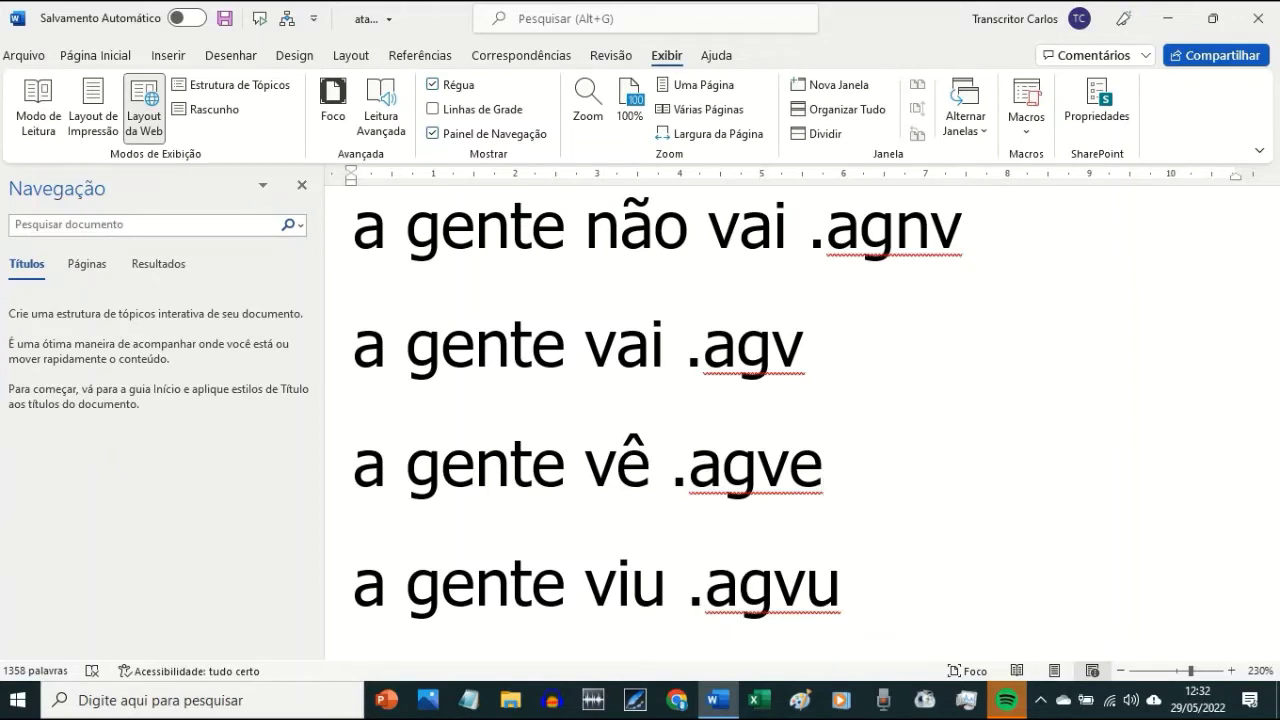
- Go down the list to the end of the "a história .ahi" entry
left_click(815, 580)
key("Return")
type("a história .ahi")
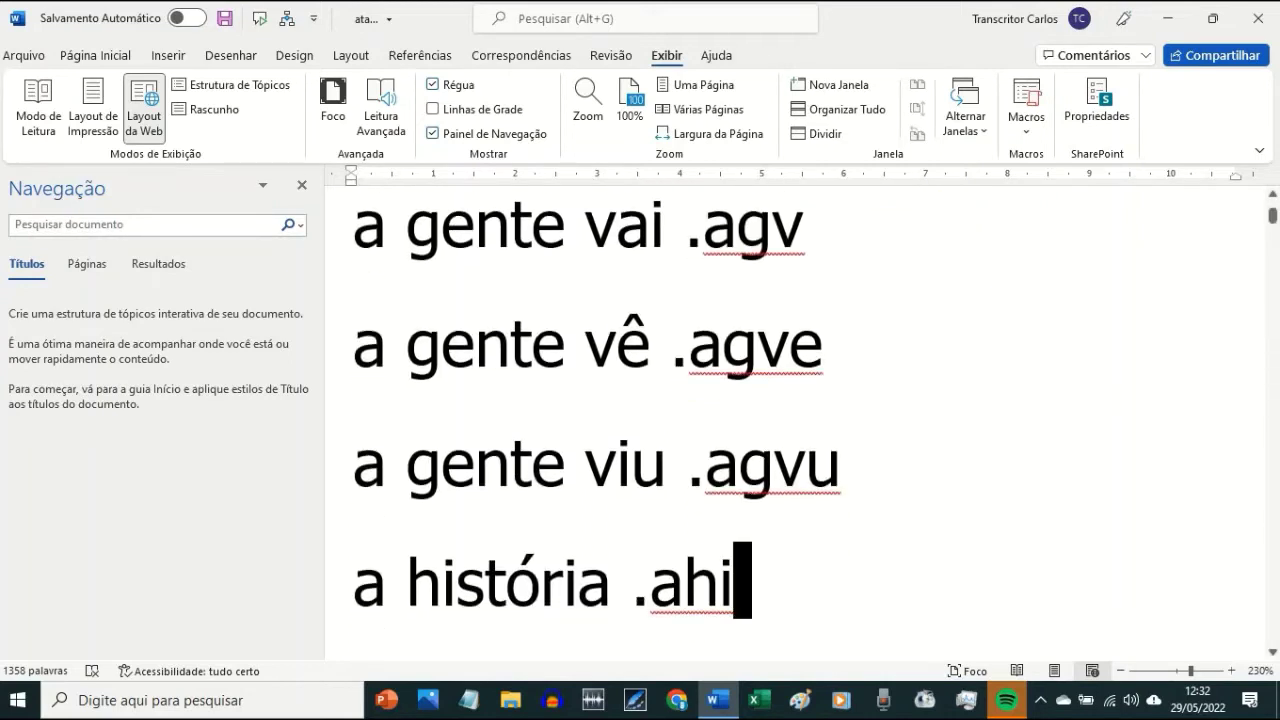
- Go back to the "a gente viu .agvu" entry and highlight the final "u" of its code
key("Up")
key("Up")
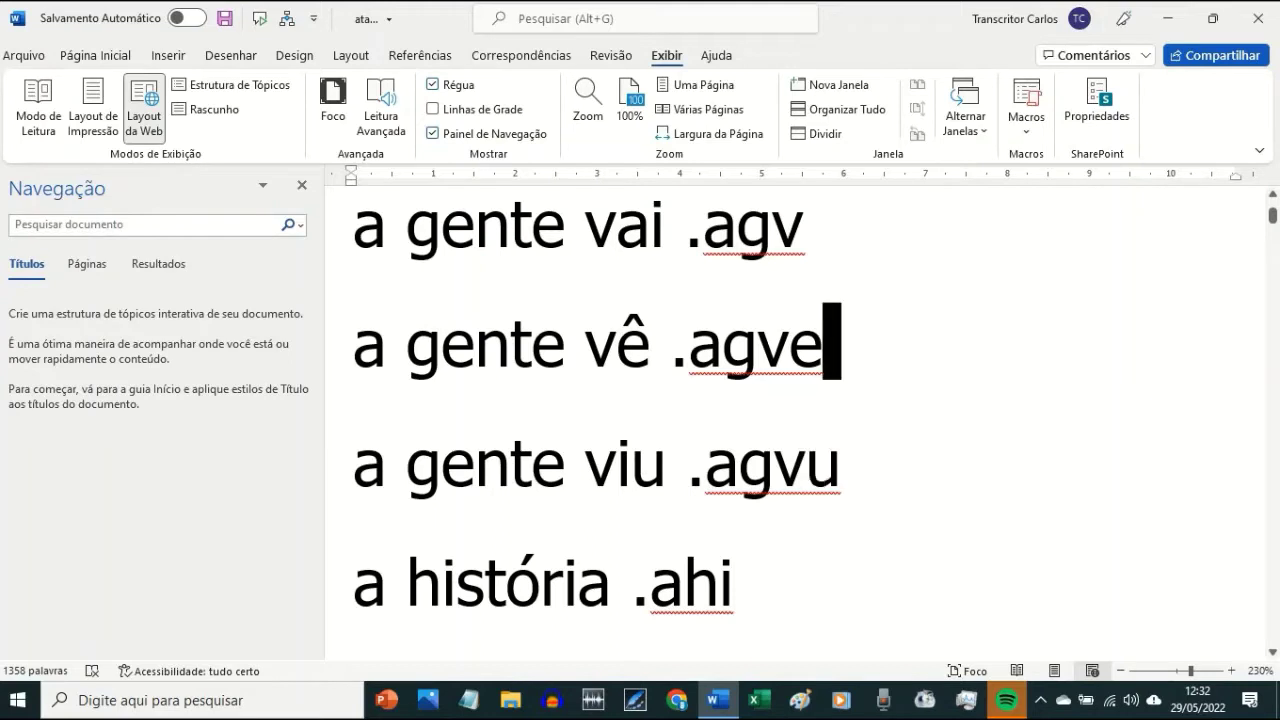
key("Down")
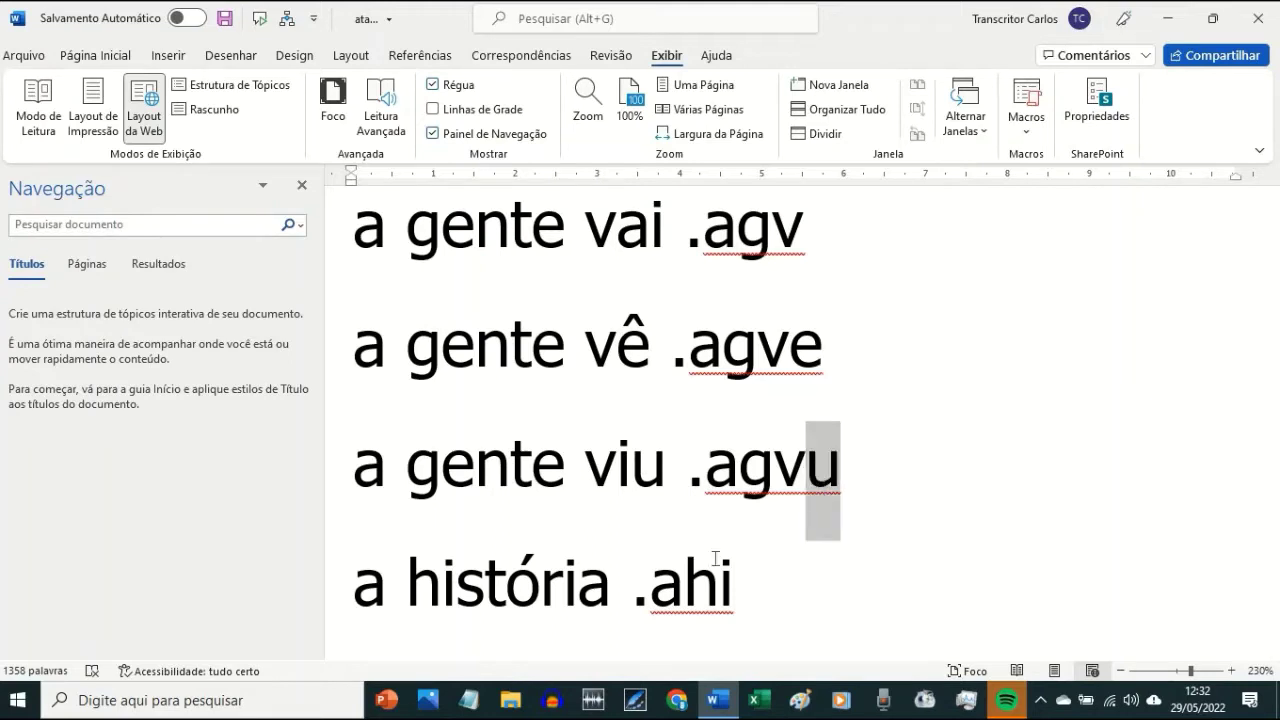
key("shift+Right")
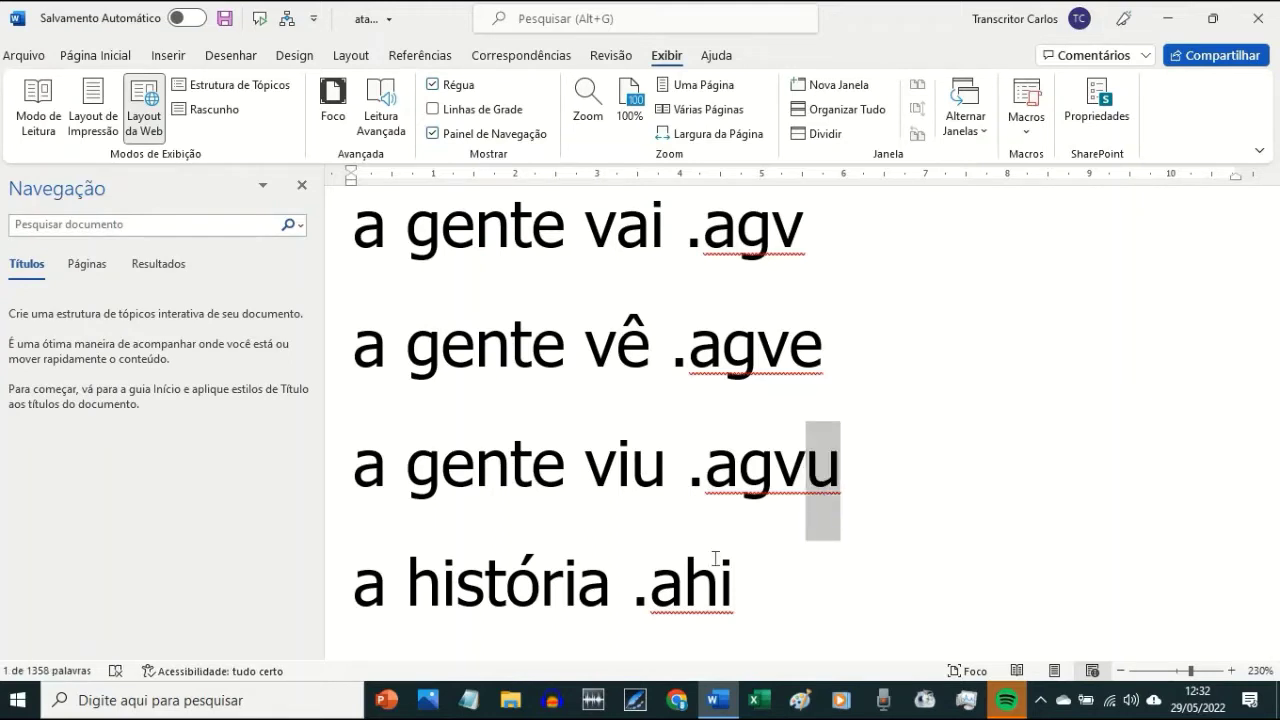
key("Left")
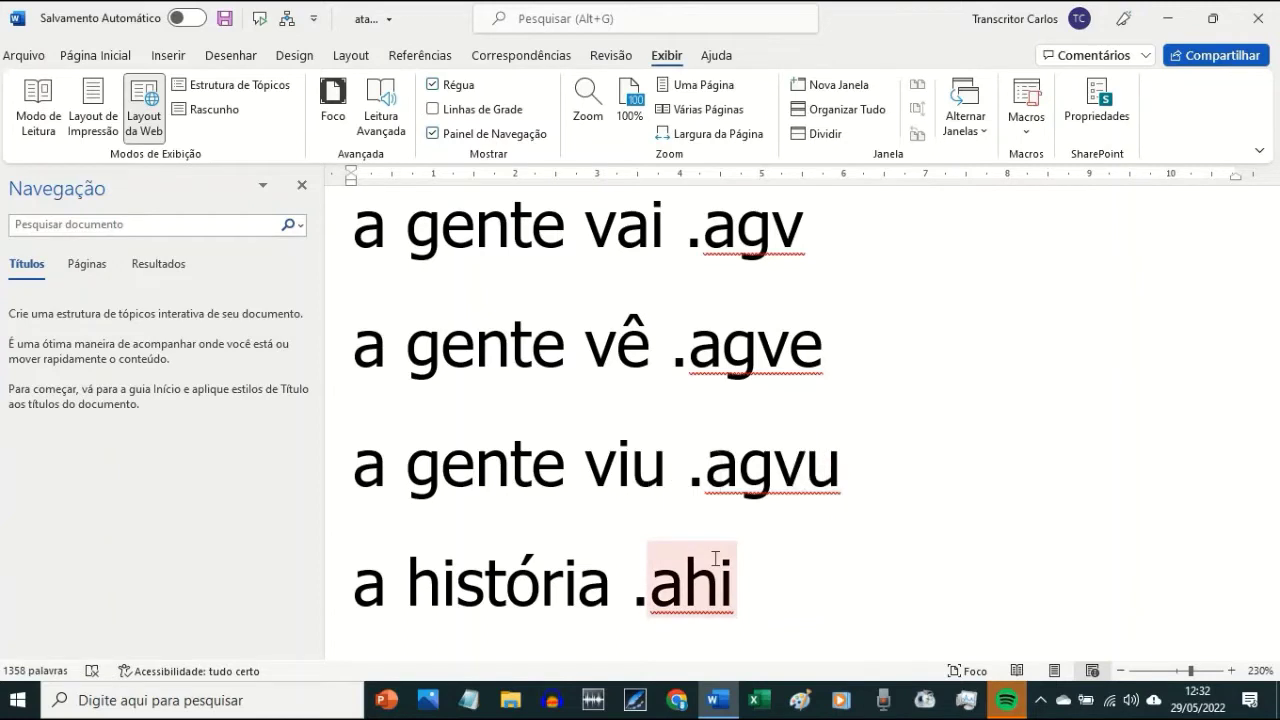
key("shift+Right")
key("Left")
key("End")
- Enter "gostou" after the ".agvu" code and delete it
type(".agvu g")
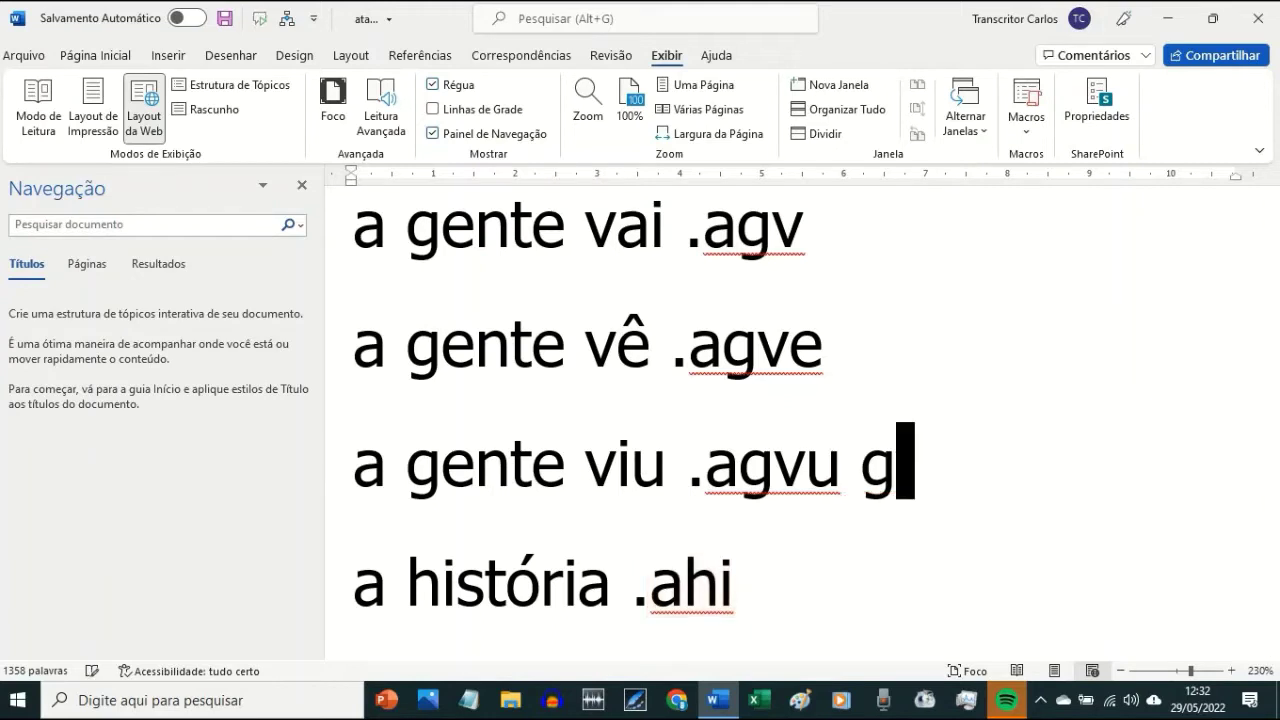
type("ostou")
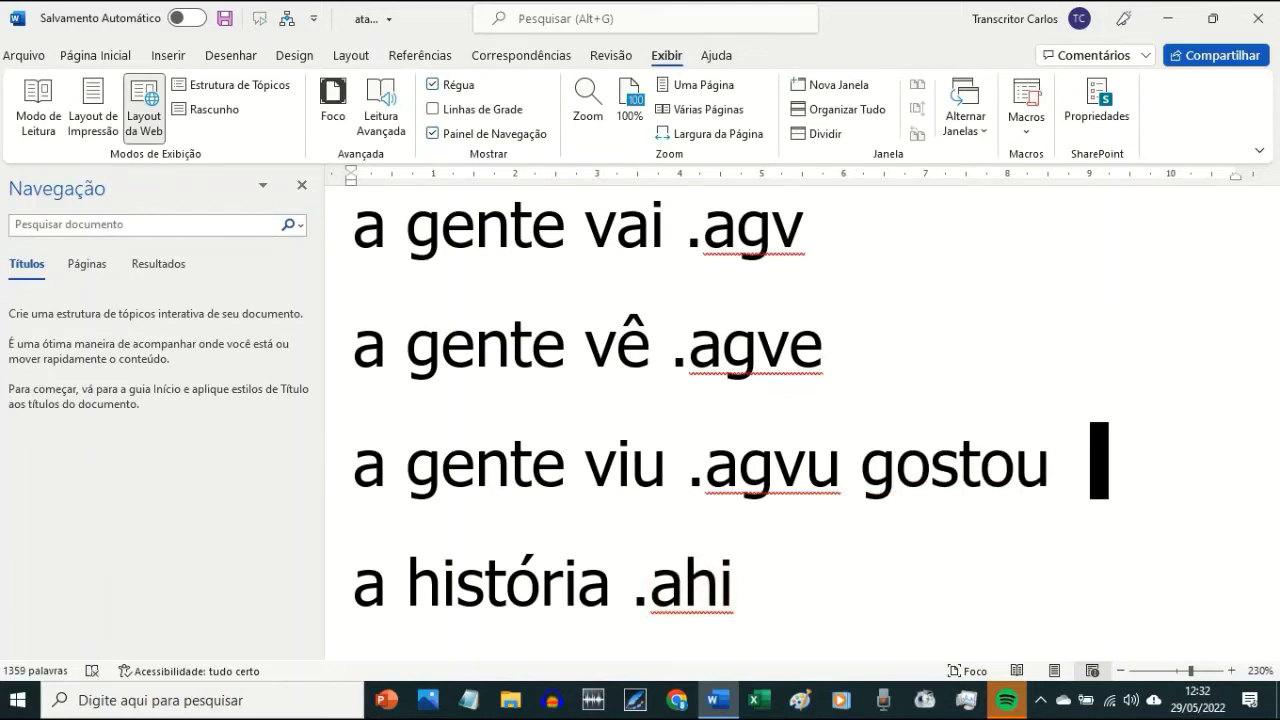
key("BackSpace")
key("BackSpace")
key("BackSpace")
key("BackSpace")
key("BackSpace")
key("BackSpace")
key("BackSpace")
key("BackSpace")
- Enter "gostei" after the ".agvu" code and delete it
type("o")
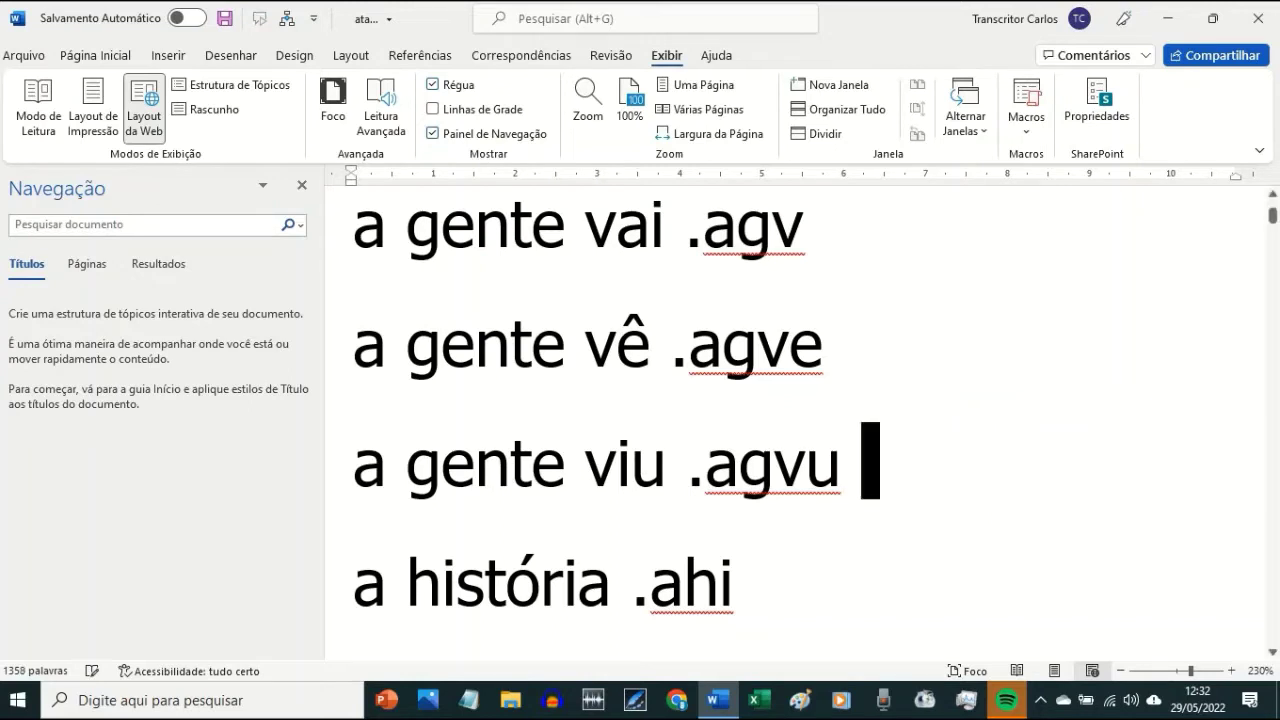
key("BackSpace")
type("gostei")
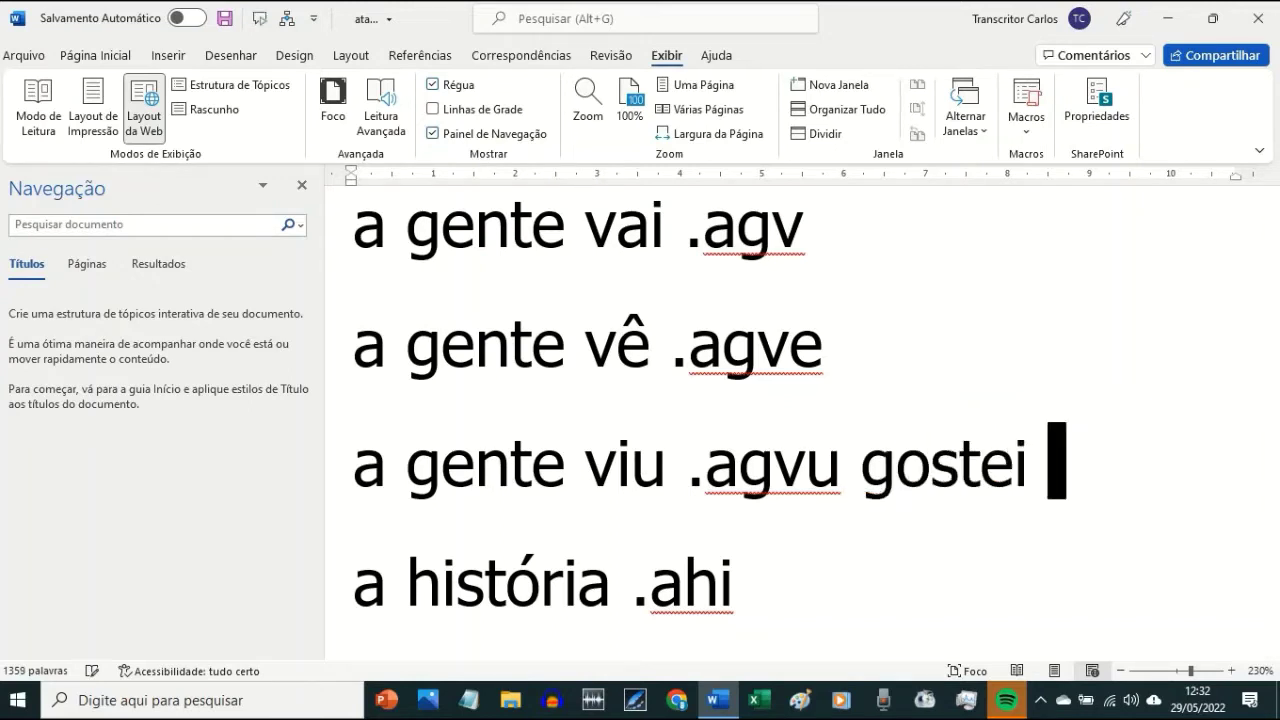
key("BackSpace")
key("BackSpace")
key("BackSpace")
key("BackSpace")
key("BackSpace")
key("BackSpace")
key("BackSpace")
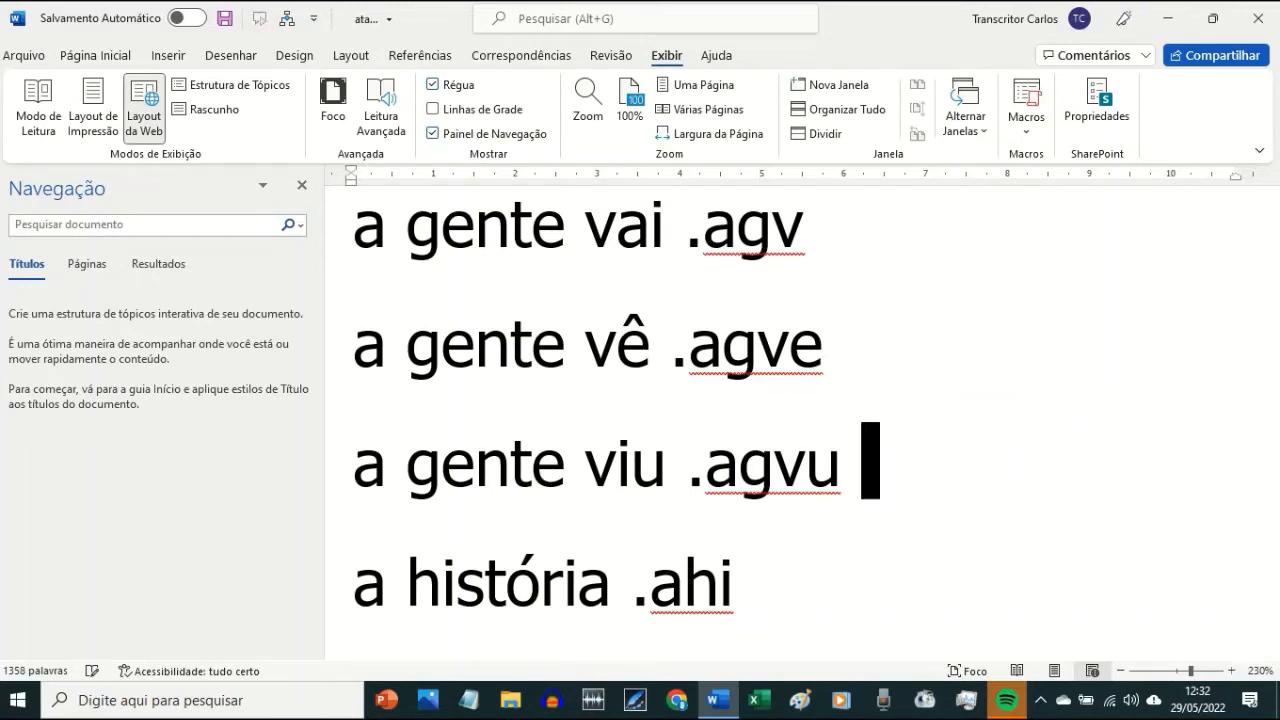
- Enter "ah" at the end of the "a história .ahi" line and delete it
left_click(742, 580)
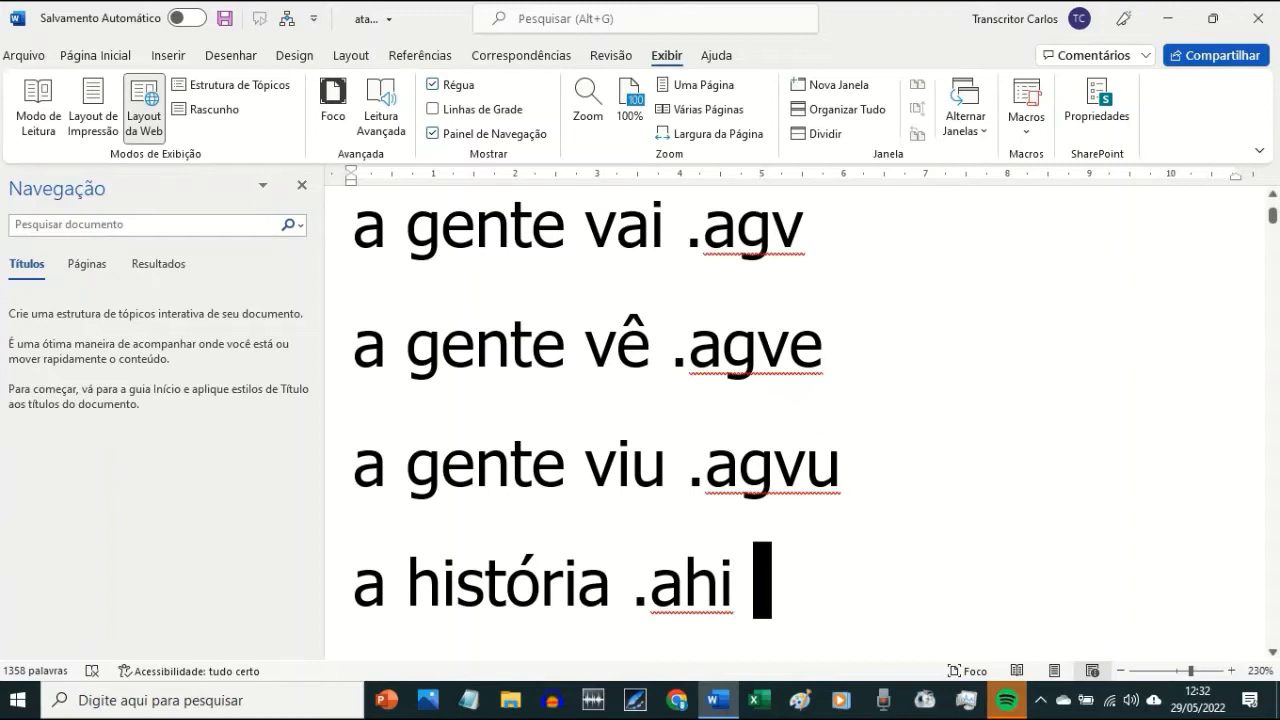
type("ah")
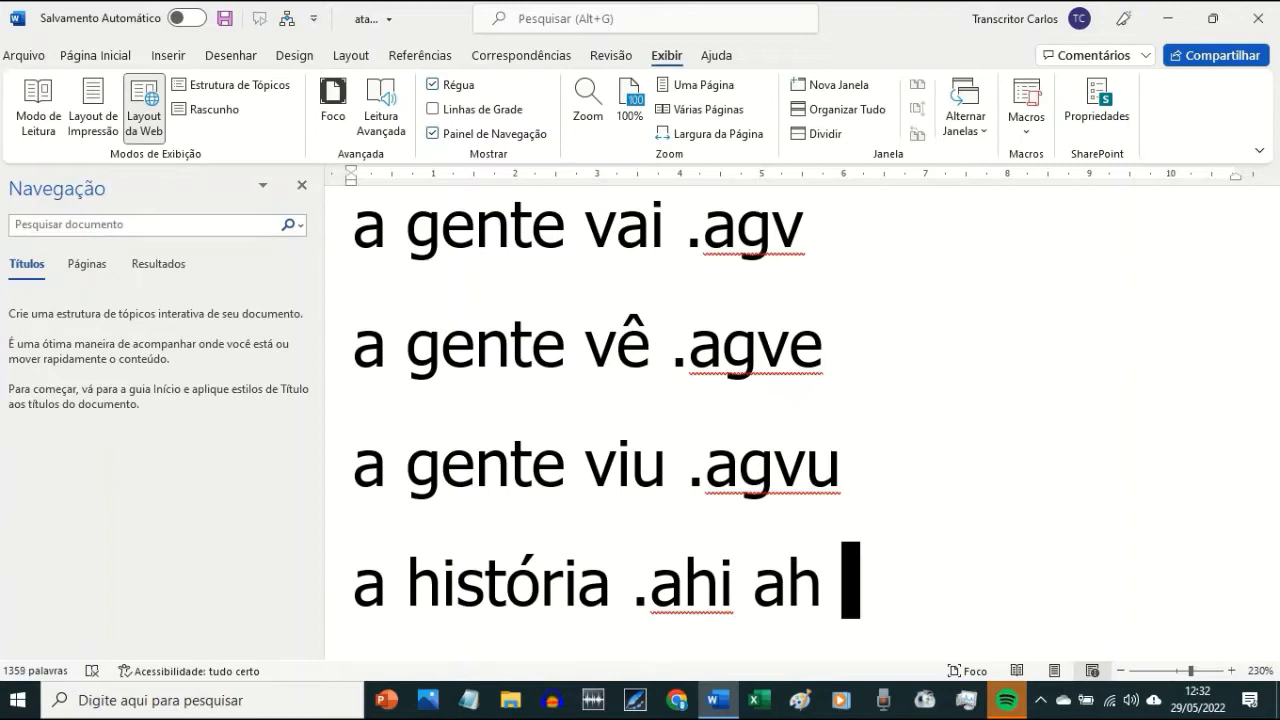
key("BackSpace")
key("BackSpace")
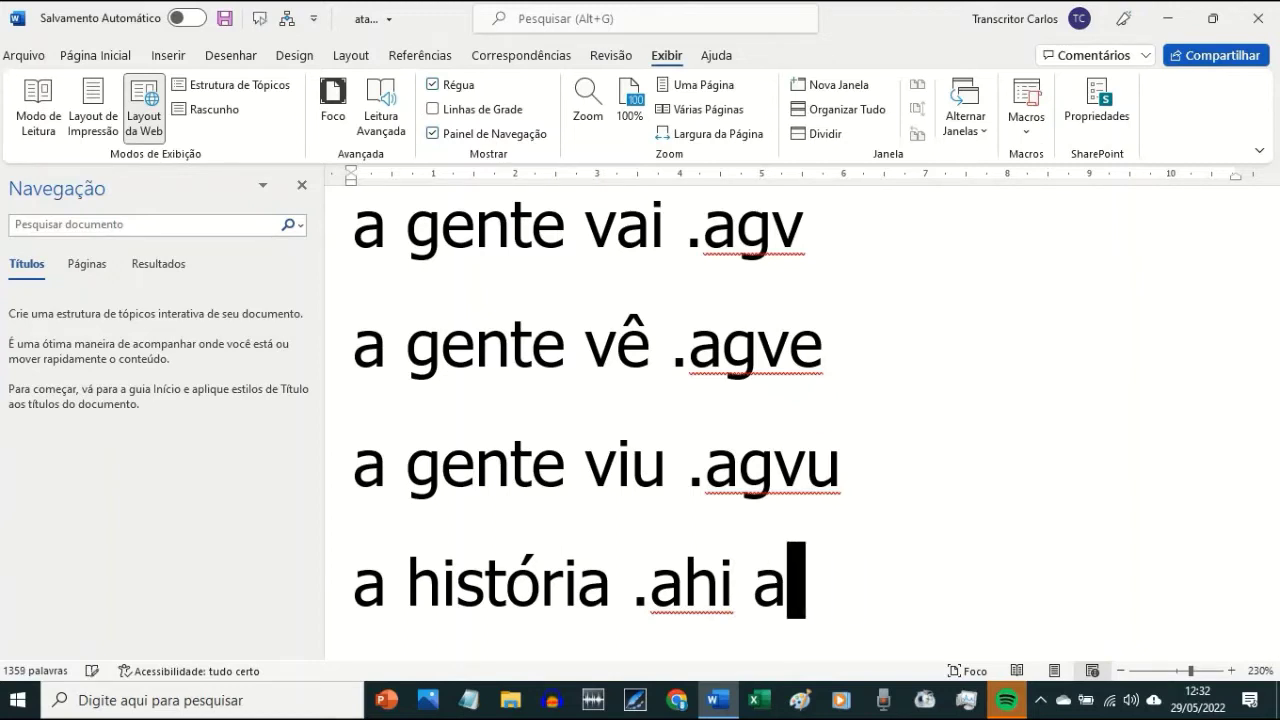
key("BackSpace")
- Insert "a história" after the ".ahi" code and delete it
type("a história")
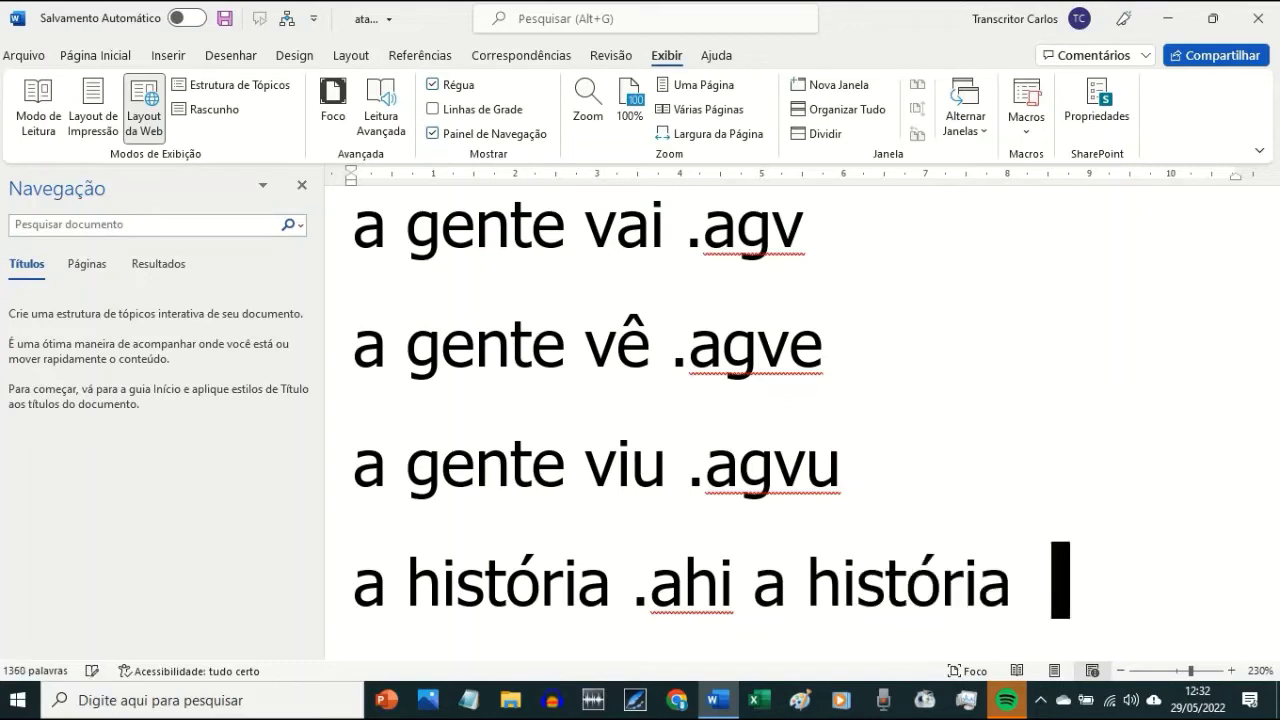
key("BackSpace")
key("BackSpace")
key("BackSpace")
key("BackSpace")
key("BackSpace")
key("BackSpace")
key("BackSpace")
key("BackSpace")
key("BackSpace")
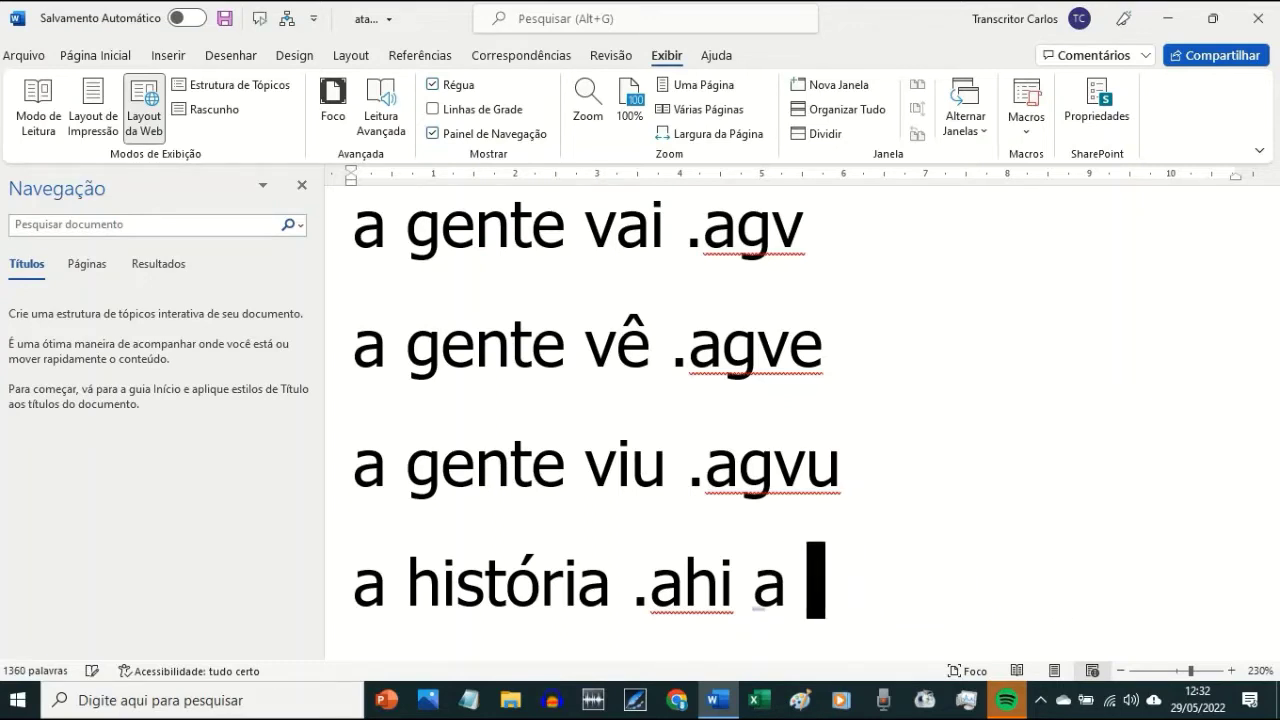
key("BackSpace")
- Repeat the "a história" insertion after ".ahi" and clear it from the line again
type("a história")
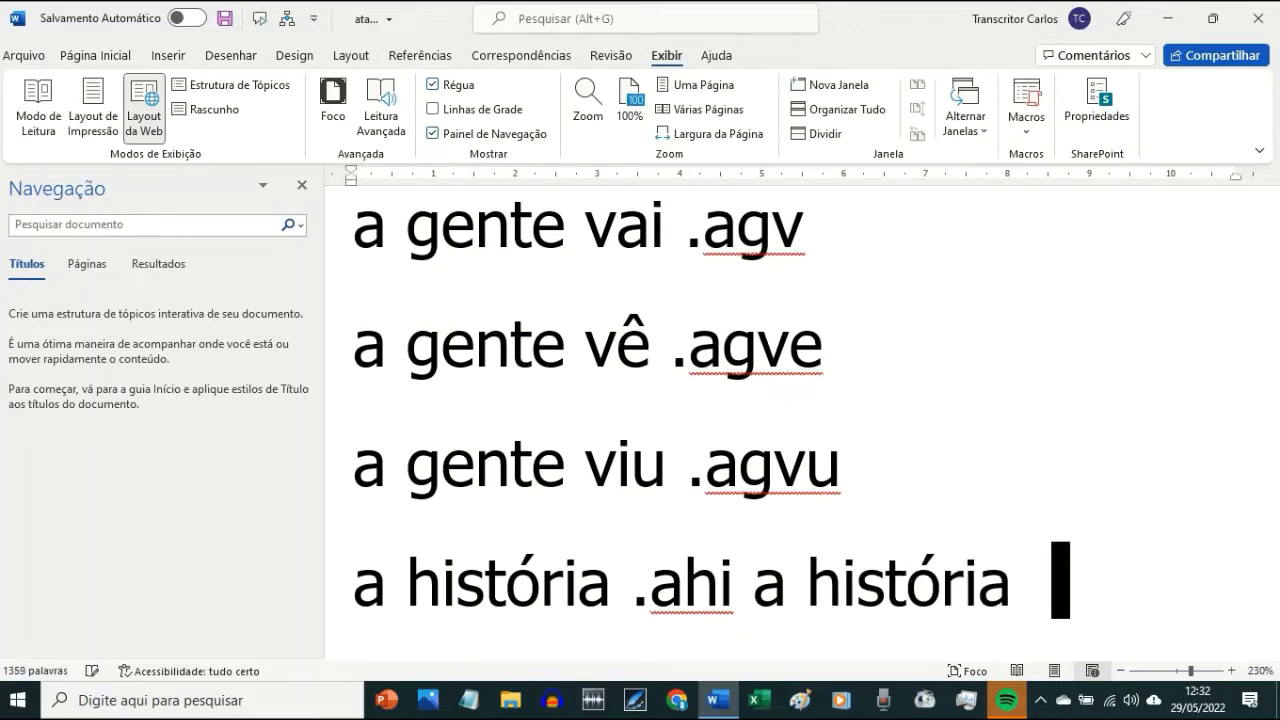
key("BackSpace")
key("BackSpace")
key("BackSpace")
key("BackSpace")
key("BackSpace")
key("BackSpace")
key("BackSpace")
key("BackSpace")
key("BackSpace")
key("BackSpace")
key("BackSpace")
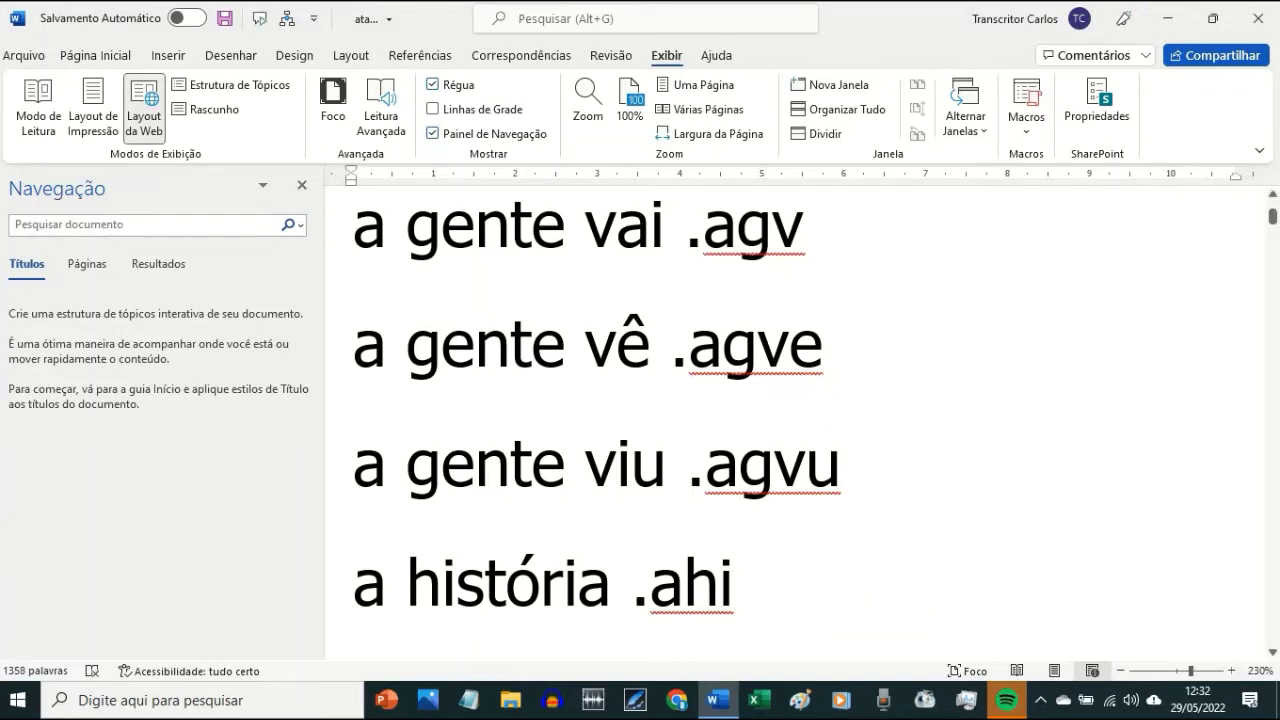
- Go down to the "a senhora .ax" entry, enter "as" after its code and delete it
key("Return")
type("a senhora .ax")
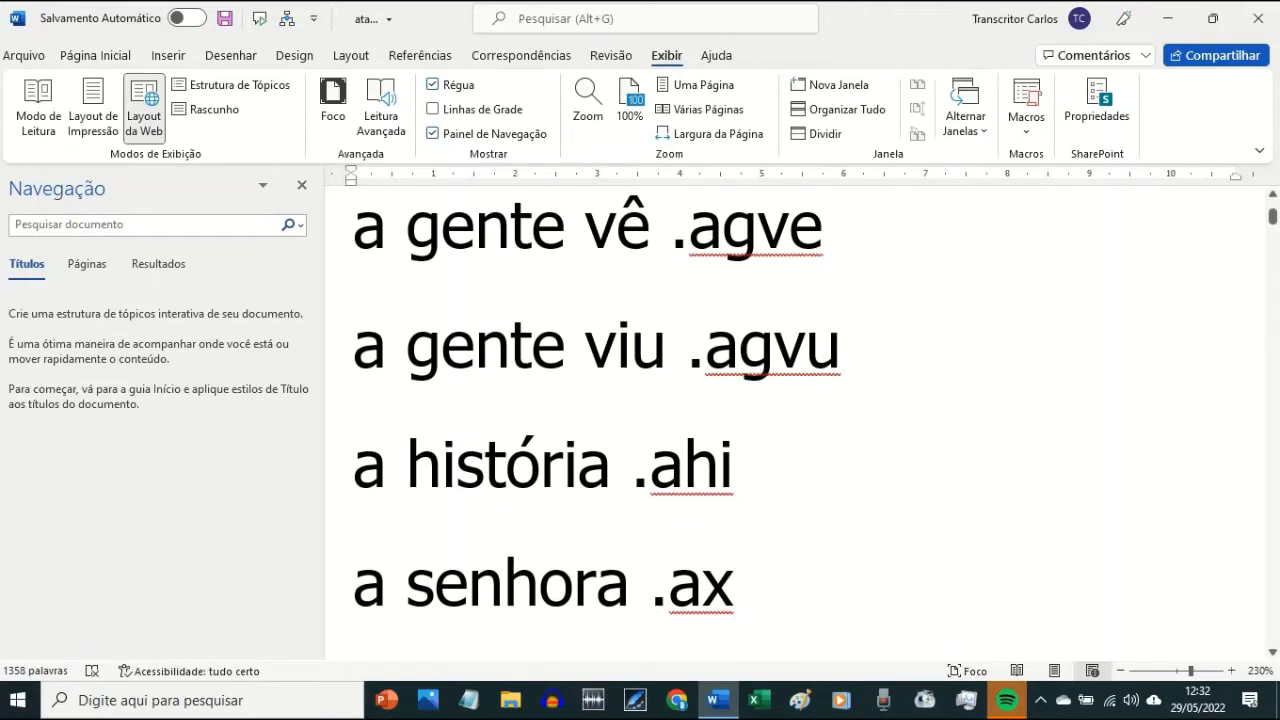
key("Return")
type("abordagem .abg")
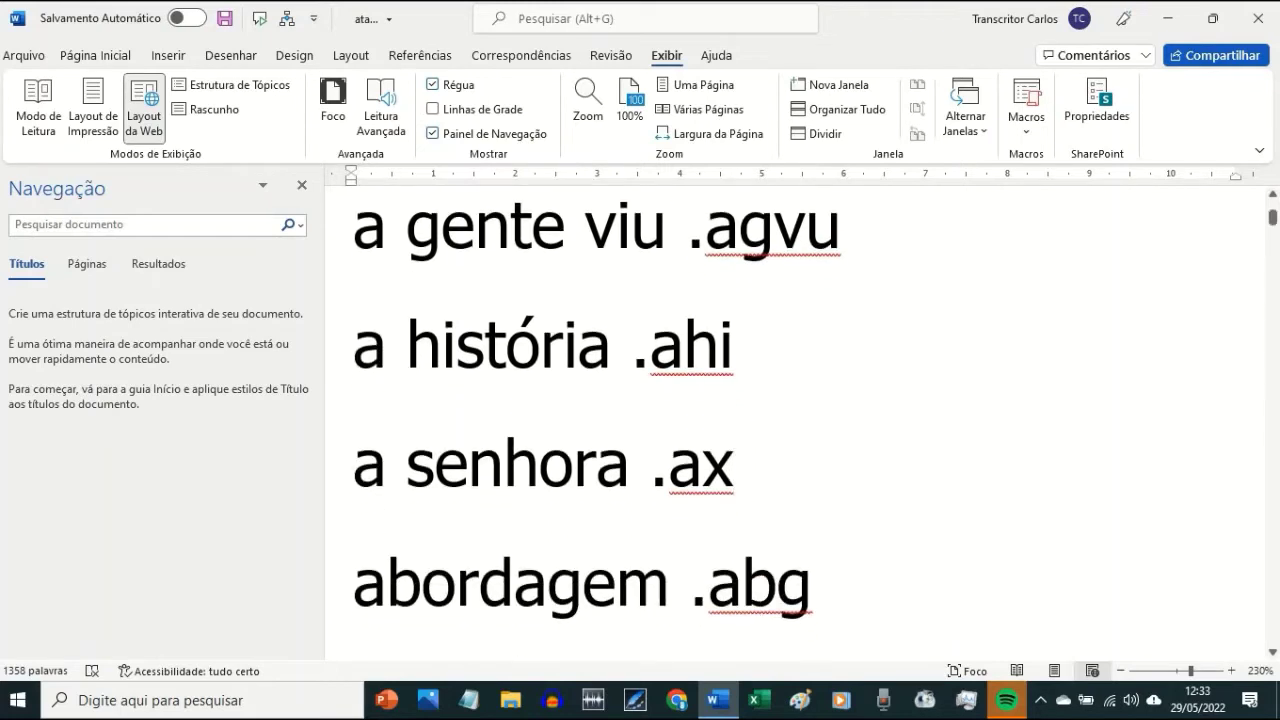
type("as")
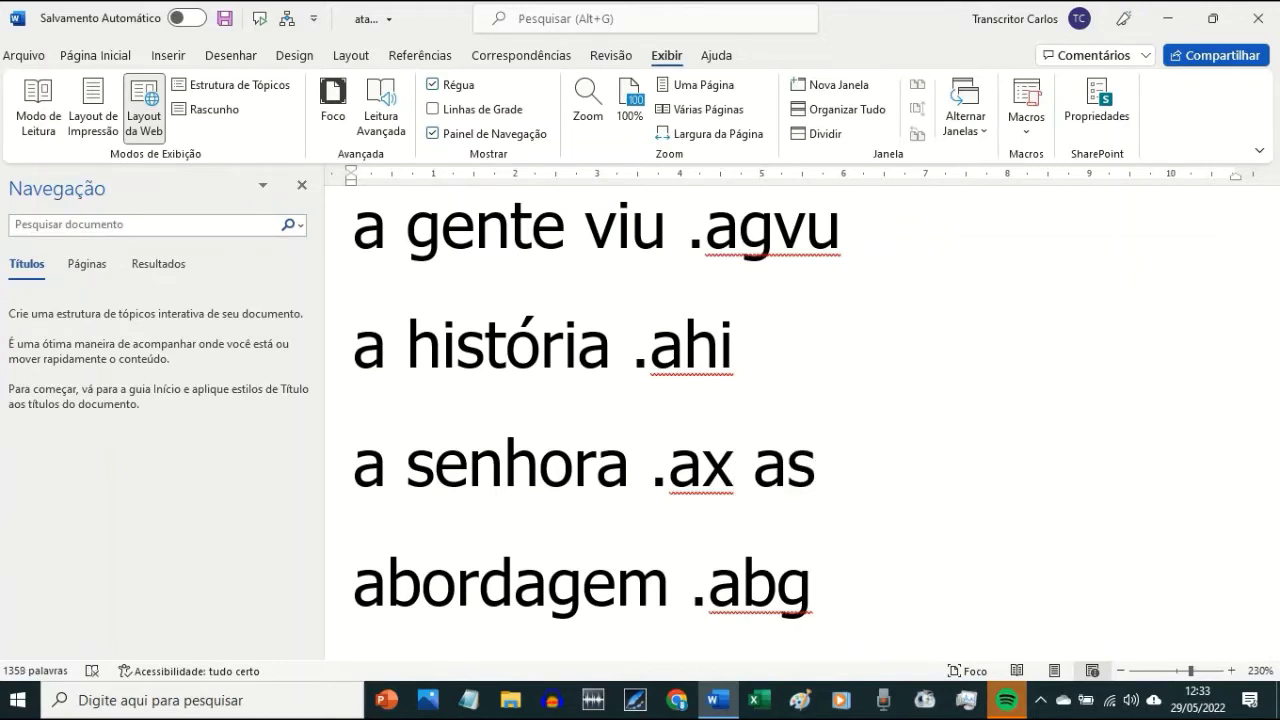
key("BackSpace")
key("BackSpace")
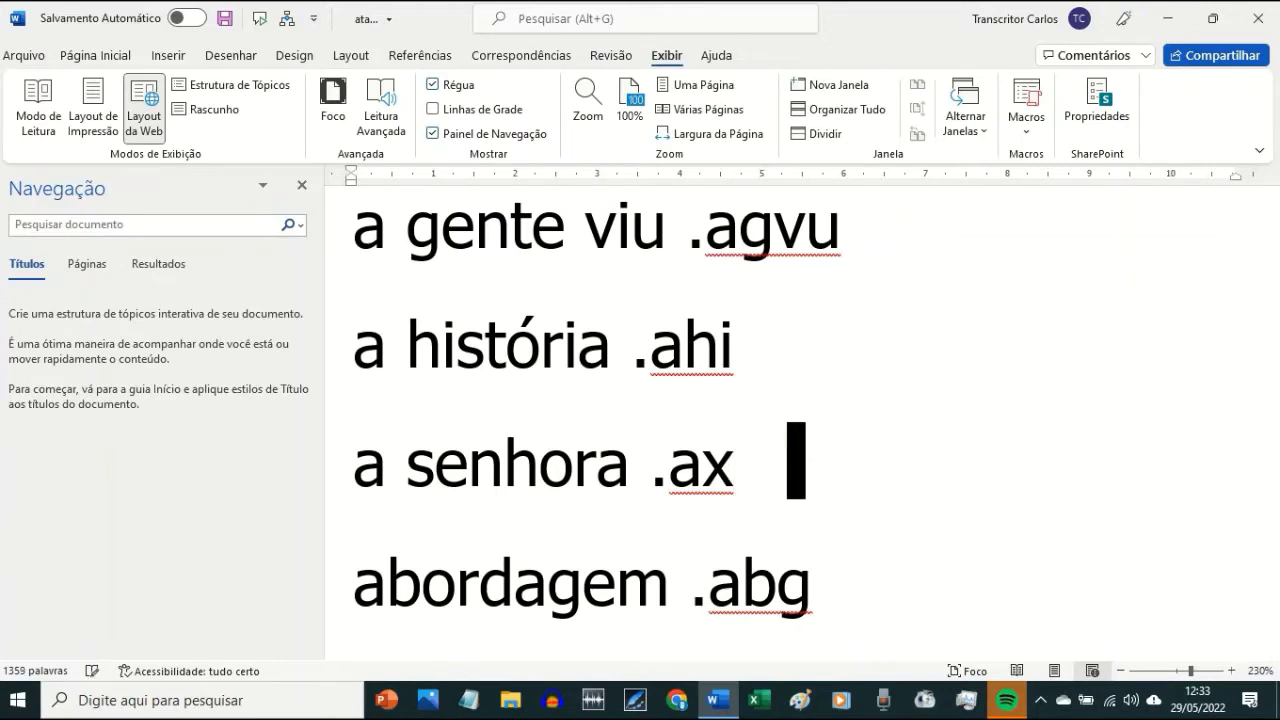
- Enter the "ax" shortcut at the end of the "a senhora .ax" line and delete the inserted text
type("ax")
key("BackSpace")
key("BackSpace")
key("BackSpace")
key("BackSpace")
key("BackSpace")
key("BackSpace")
key("BackSpace")
key("BackSpace")
key("BackSpace")
key("BackSpace")
key("BackSpace")
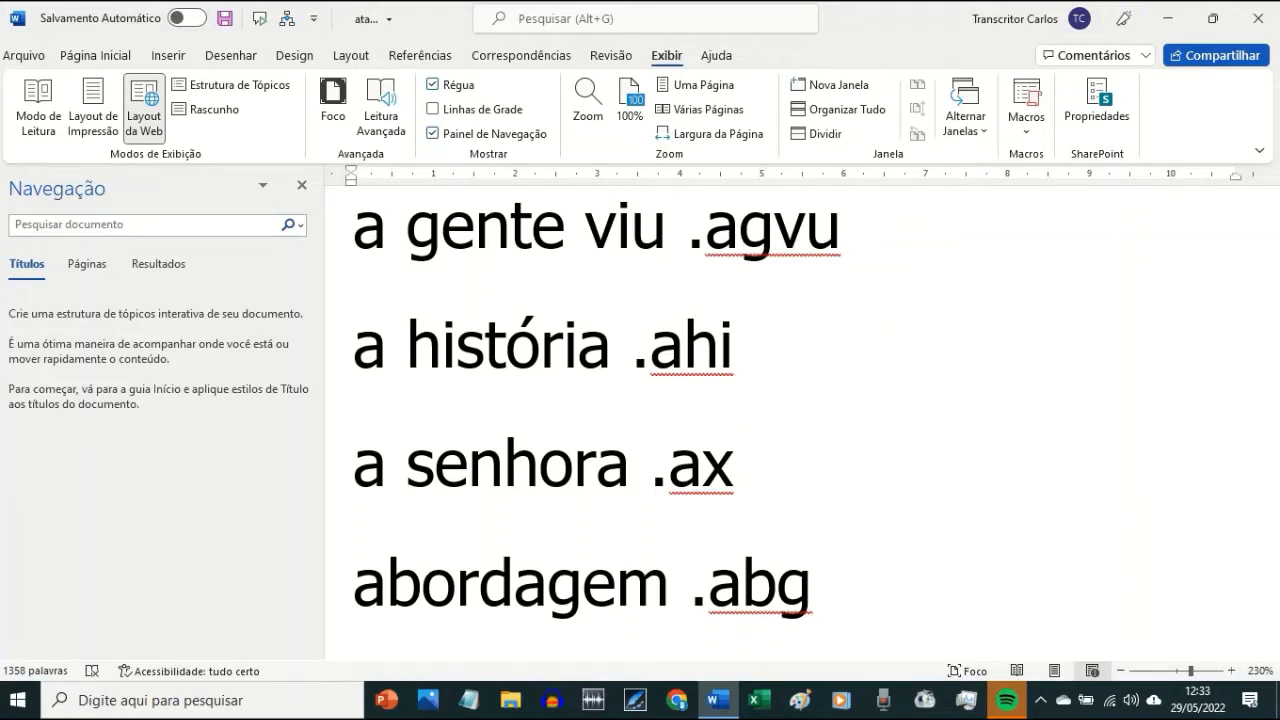
- Go down the list to the end of the "abordagem .abg" entry
key("Left")
key("Left")
key("Left")
key("Left")
key("Down")
key("Down")
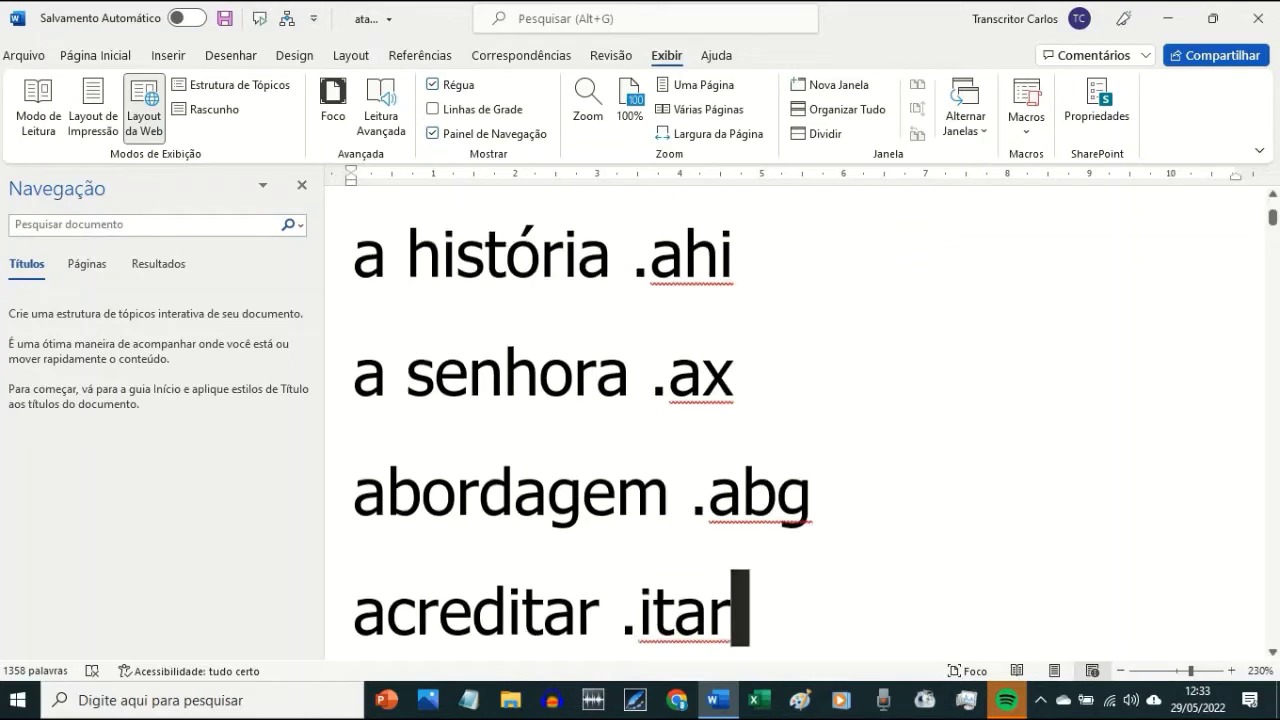
key("Right")
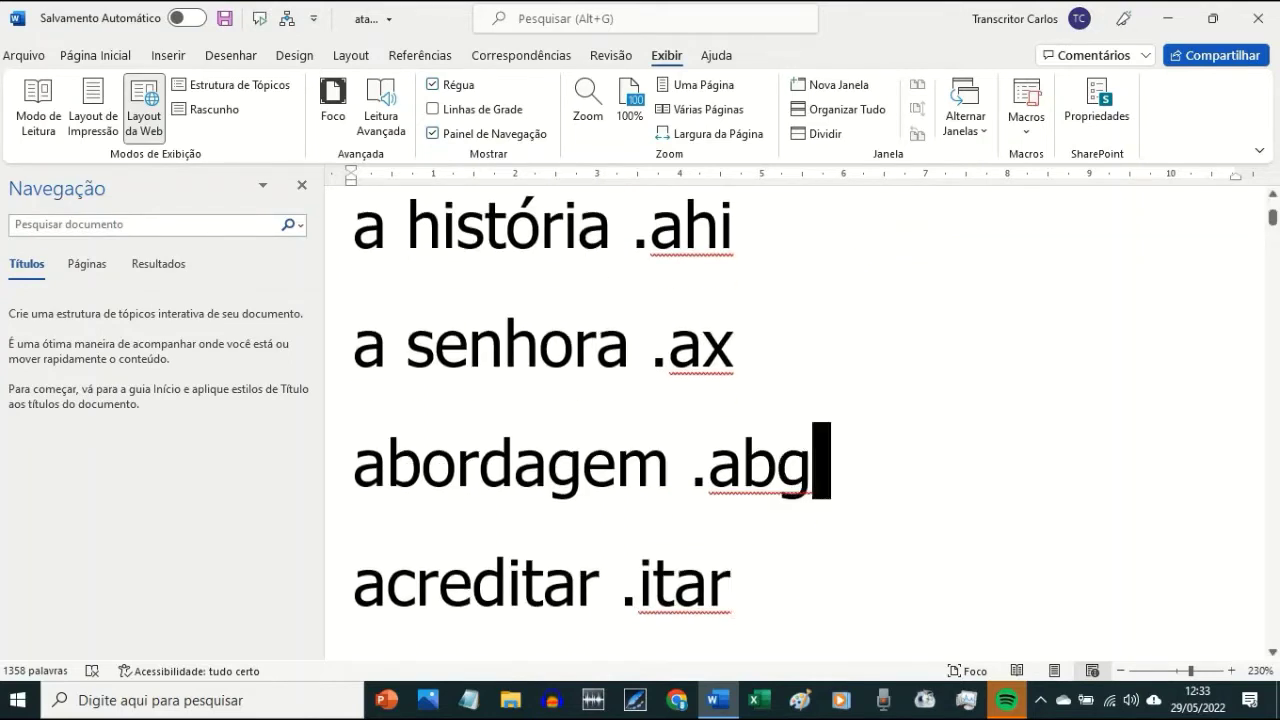
- Enter the "bgg" shortcut after the ".abg" code and delete the inserted word
type("bgg")
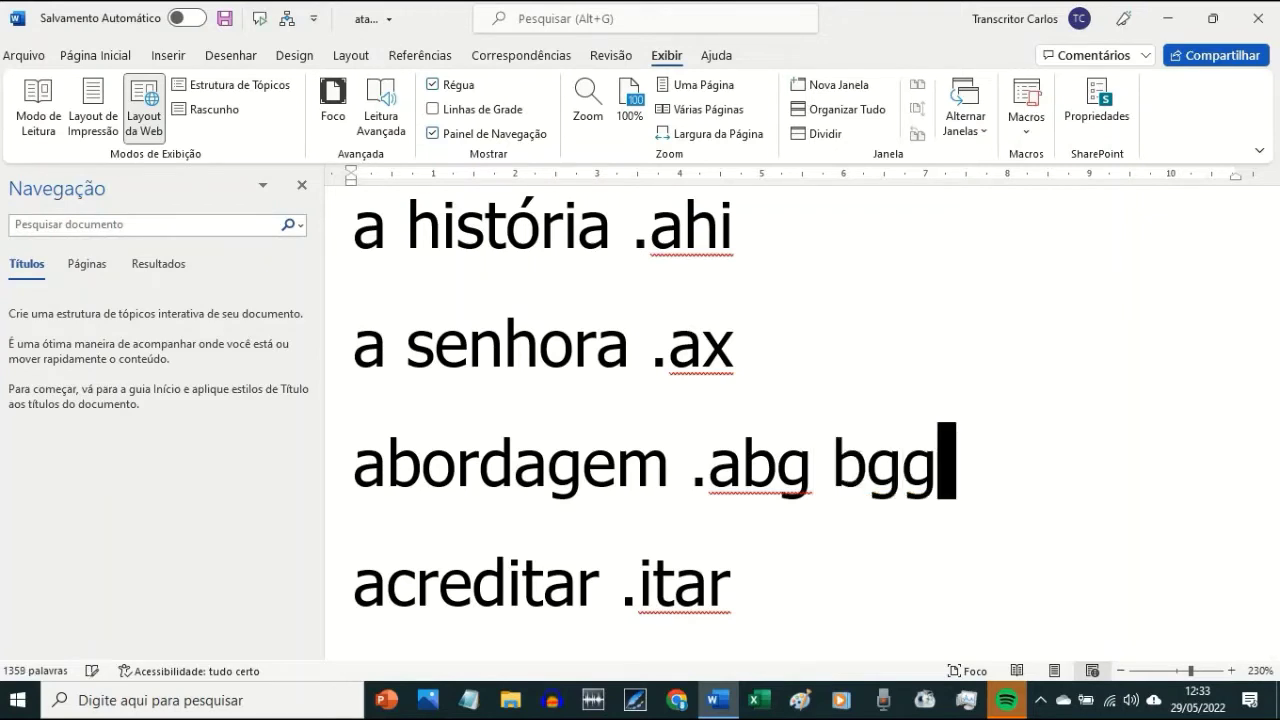
key("BackSpace")
key("BackSpace")
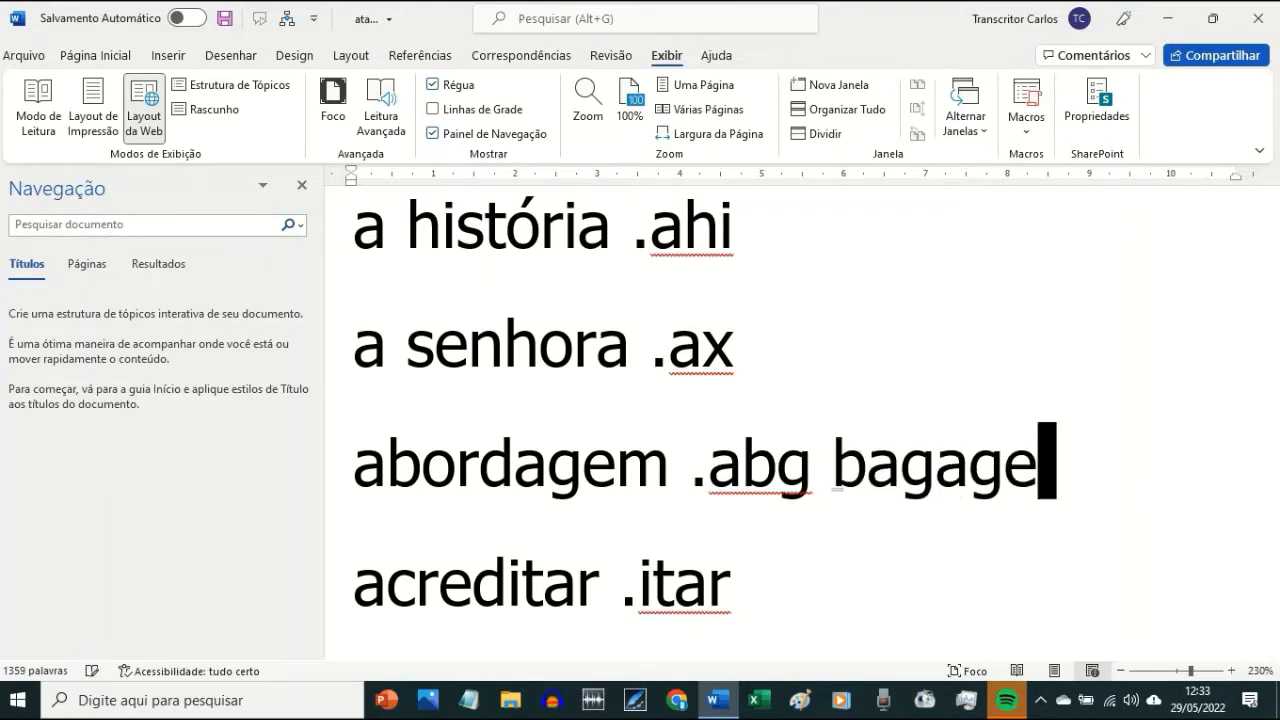
key("BackSpace")
key("BackSpace")
key("BackSpace")
key("BackSpace")
key("BackSpace")
key("BackSpace")
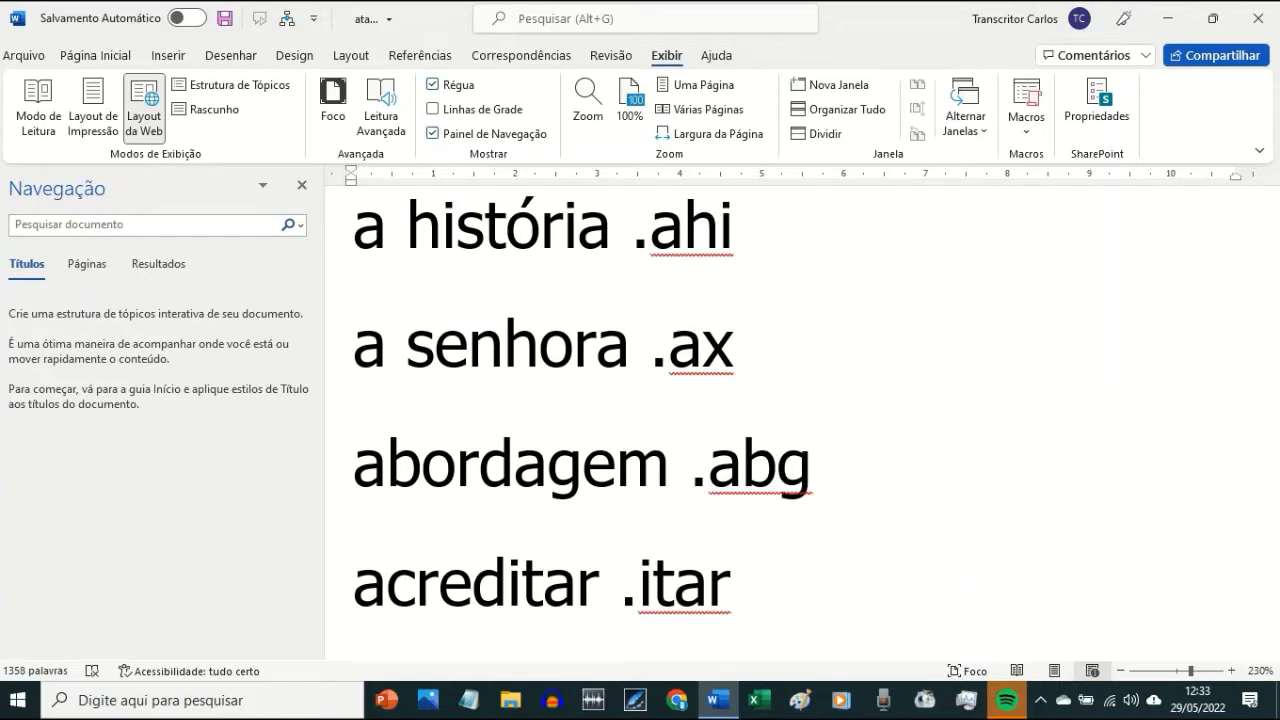
- Insert "agência" at the end of the "abordagem .abg" line and delete it
left_click(738, 580)
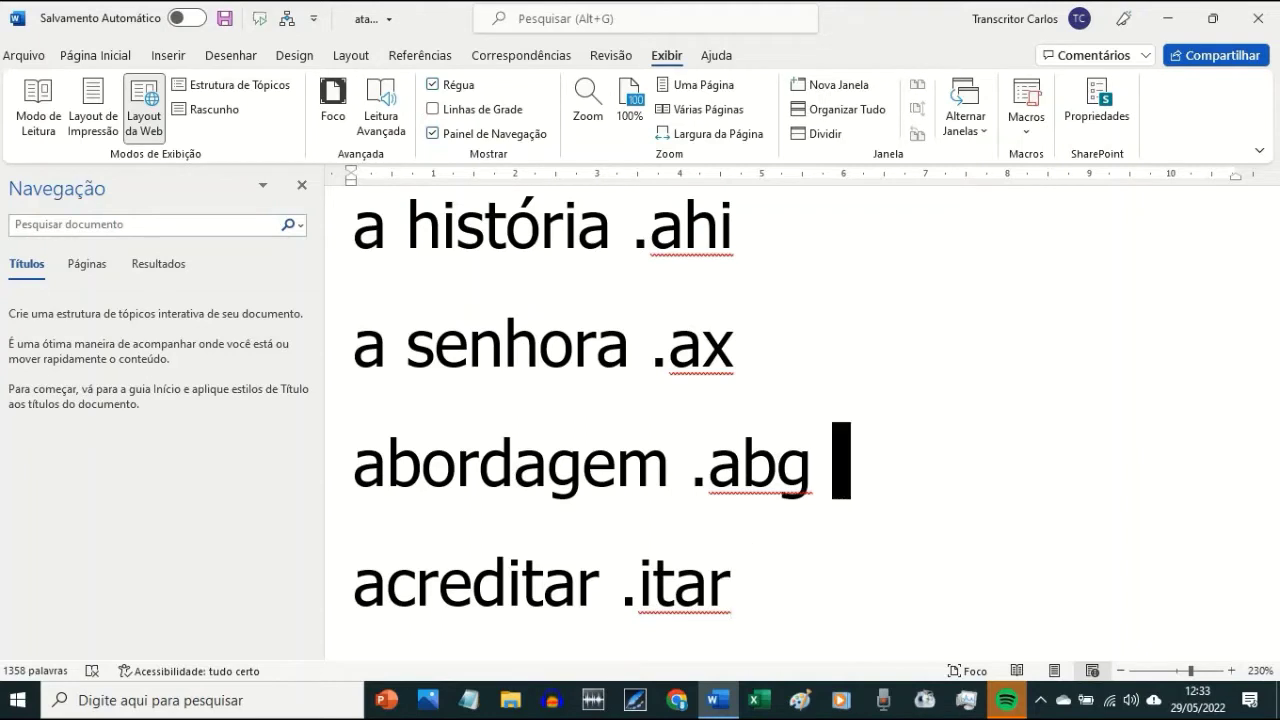
type("agência")
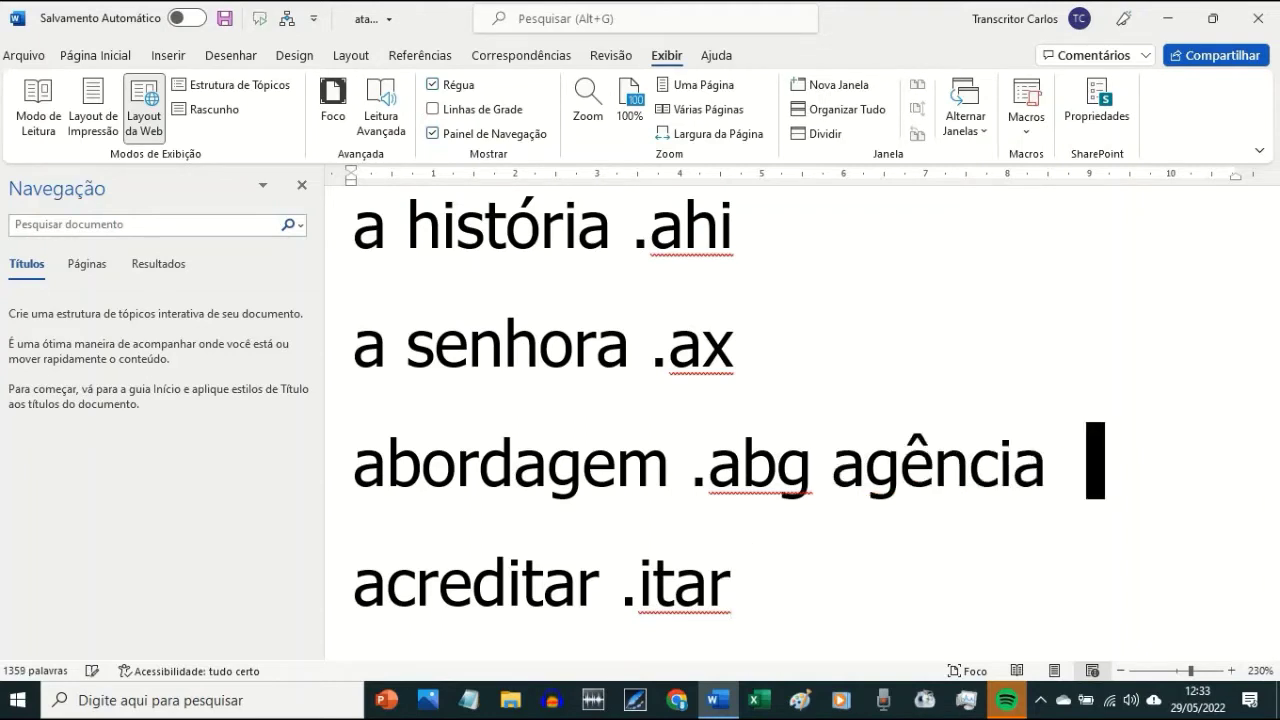
key("BackSpace")
key("BackSpace")
key("BackSpace")
key("BackSpace")
key("BackSpace")
key("BackSpace")
key("BackSpace")
key("BackSpace")
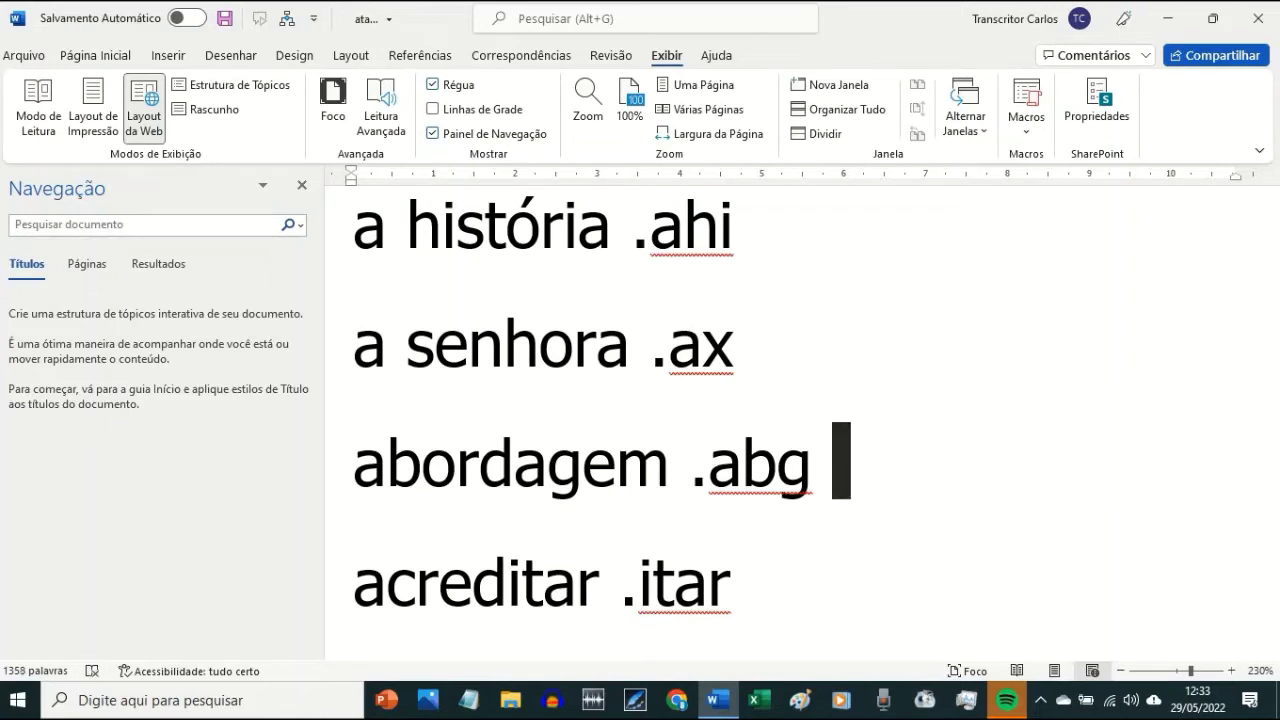
- Enter "agen" after the ".abg" code and delete it
type("agen")
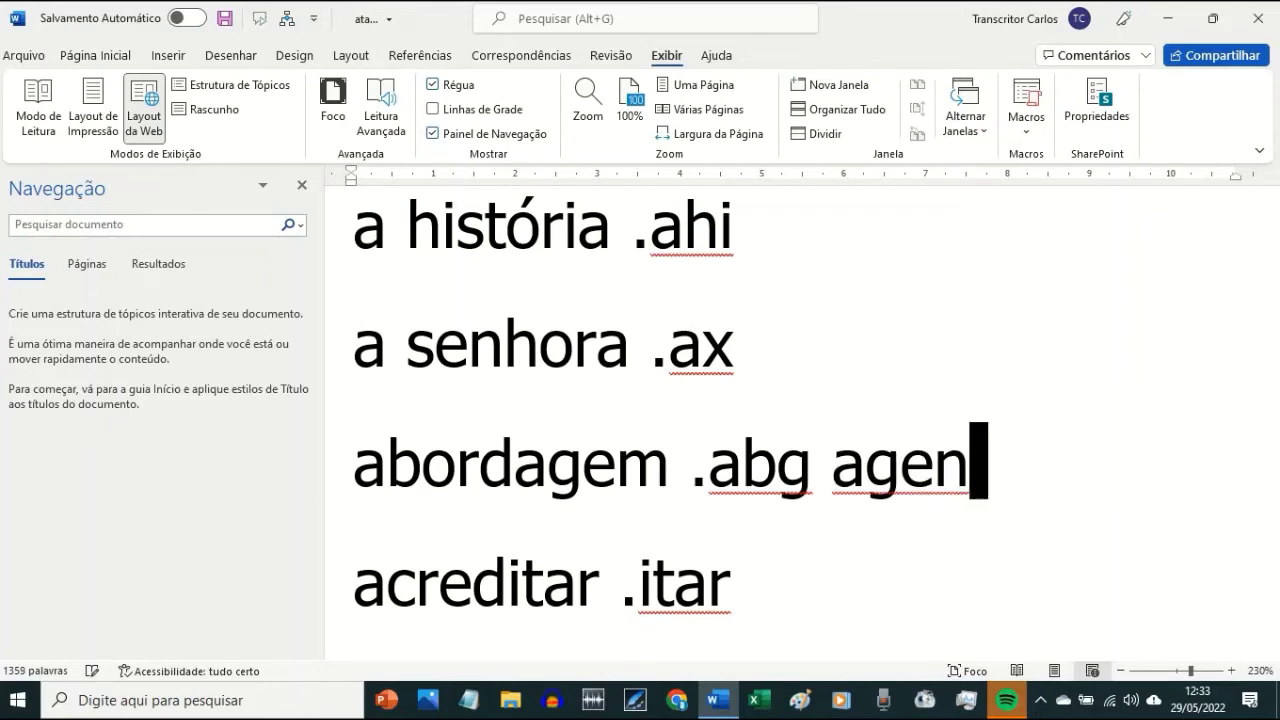
key("BackSpace")
key("BackSpace")
key("BackSpace")
key("BackSpace")
key("BackSpace")
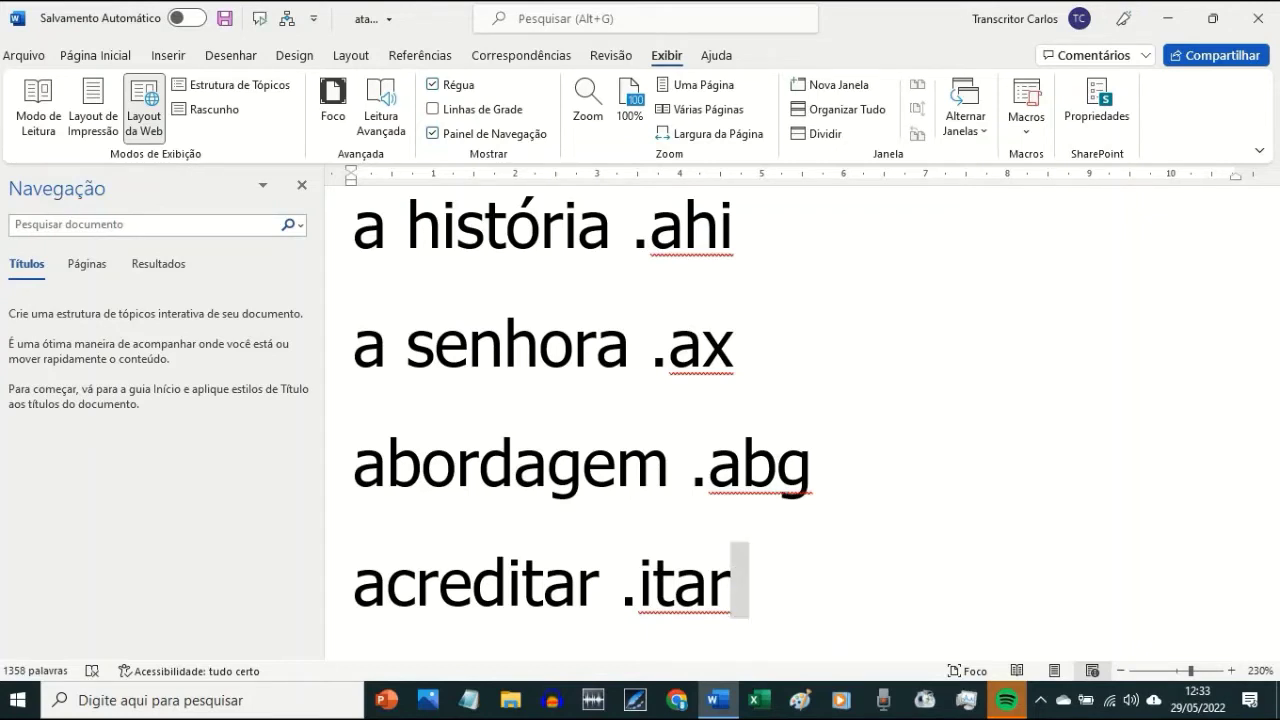
- Go to the "acreditar .itar" entry and highlight the ending "itar" of the word "acreditar"
key("Return")
type("acreditei .itei")
key("Up")
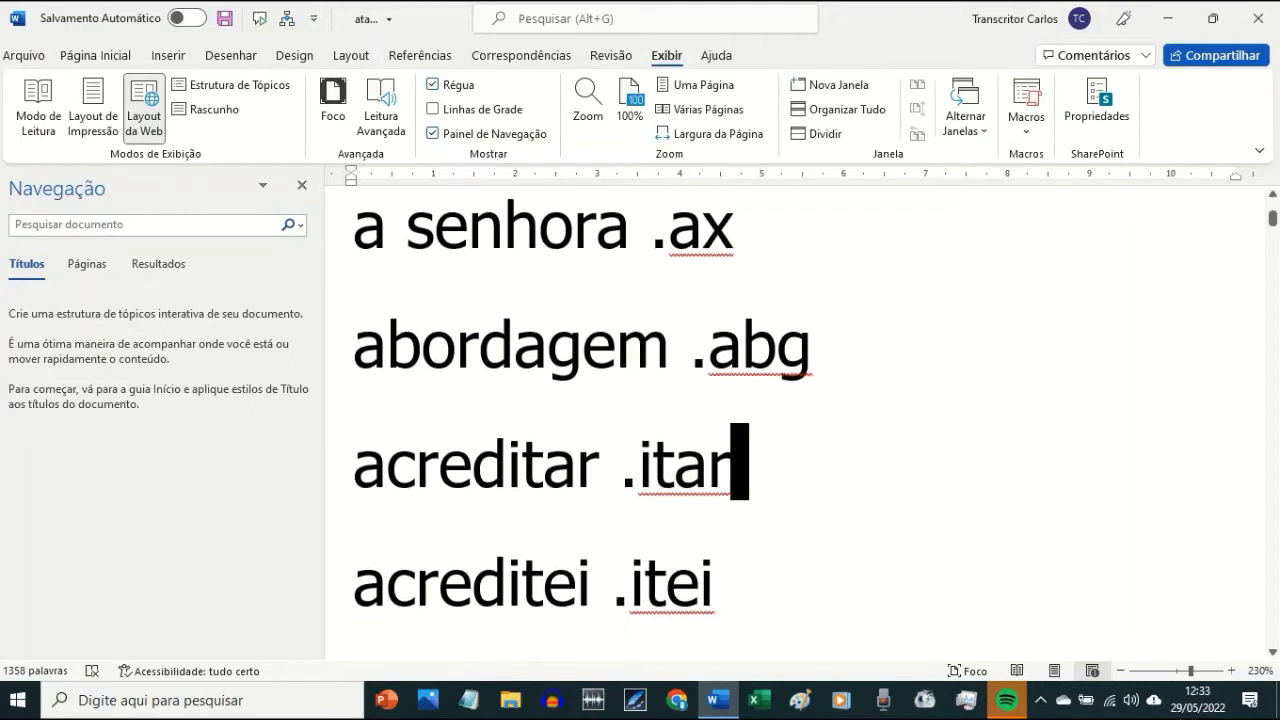
key("Left")
key("Left")
key("Left")
key("Left")
key("Left")
key("Left")
key("shift+Left")
key("shift+Left")
key("shift+Left")
key("shift+Left")
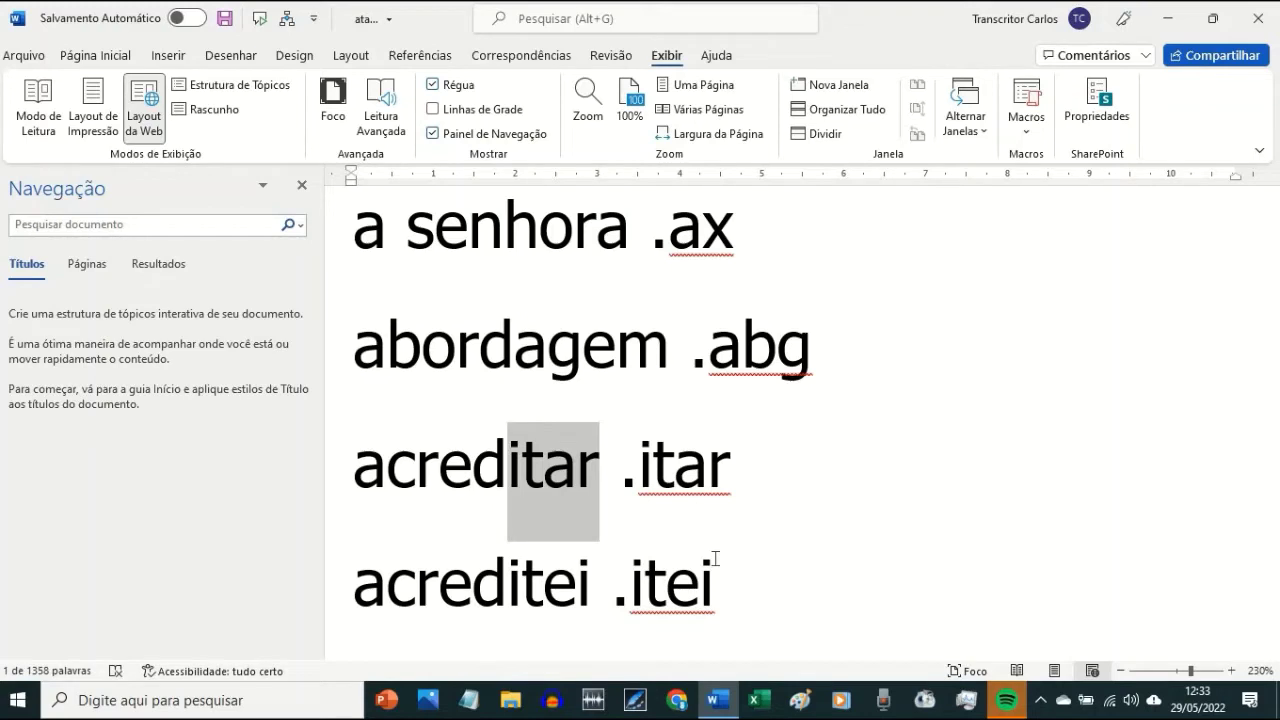
- Point out the letters of the ending "itar" in "acreditar", moving through to the end of the word
key("Right")
key("Left")
key("Left")
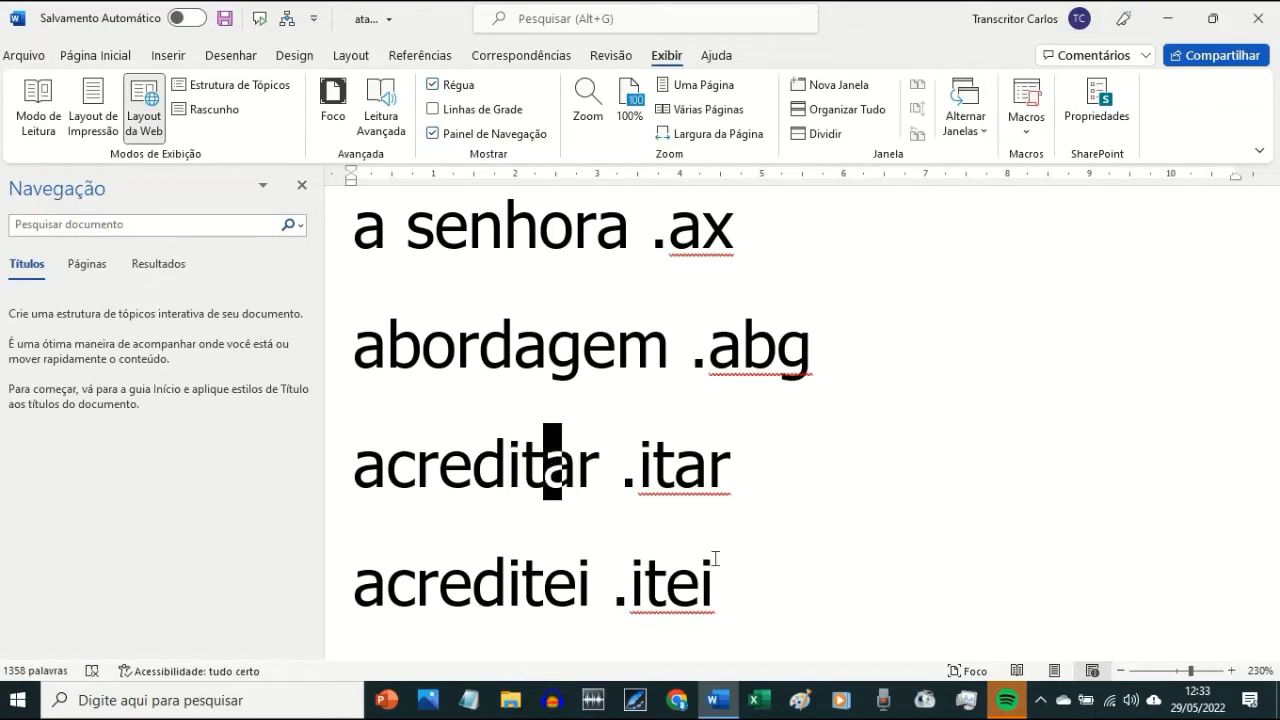
key("Left")
key("shift+Right")
key("Right")
key("Right")
key("Right")
key("shift+Right")
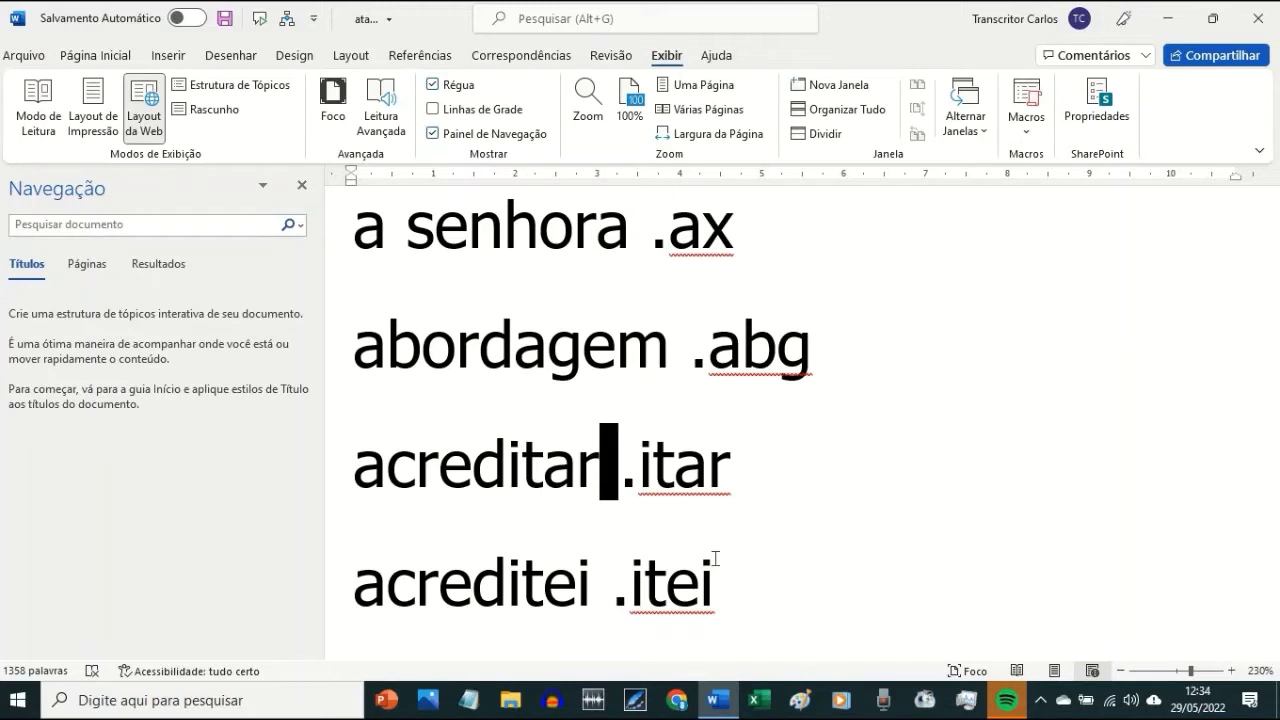
- Point out the matching letters "itar" in the word "acreditar" and in its code ".itar"
key("Left")
key("Left")
key("Left")
key("Left")
key("shift+Right")
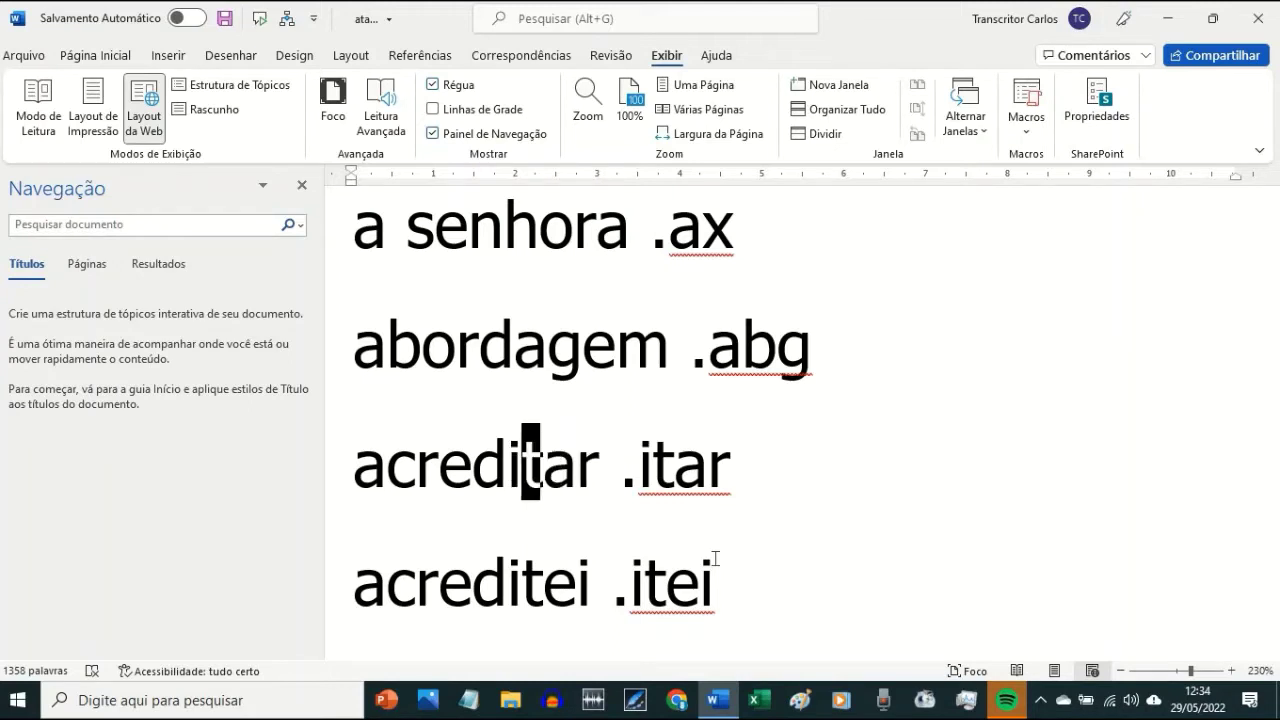
key("Right")
key("Right")
key("shift+Right")
key("Right")
key("Right")
key("shift+Right")
key("Right")
key("Right")
key("shift+Right")
key("Right")
key("shift+Right")
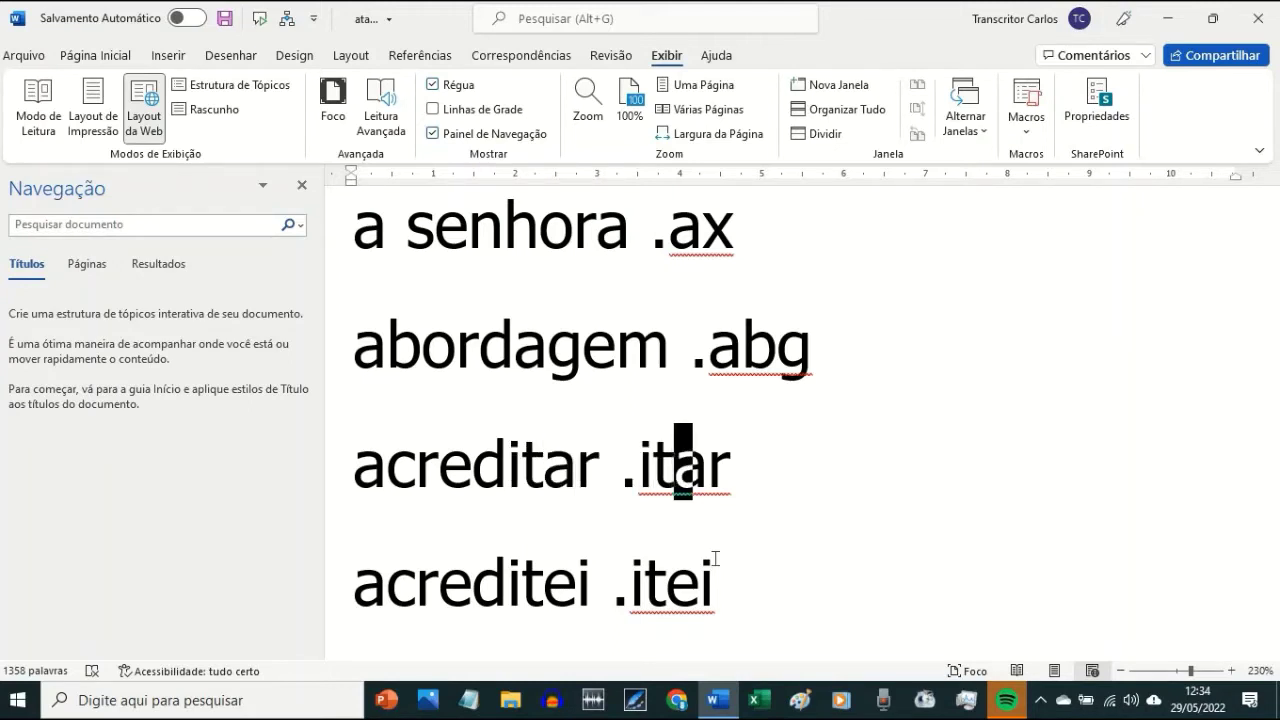
- Go through the entries below "acreditar .itar" to "administrador .admo" and examine the letters of its code
key("Down")
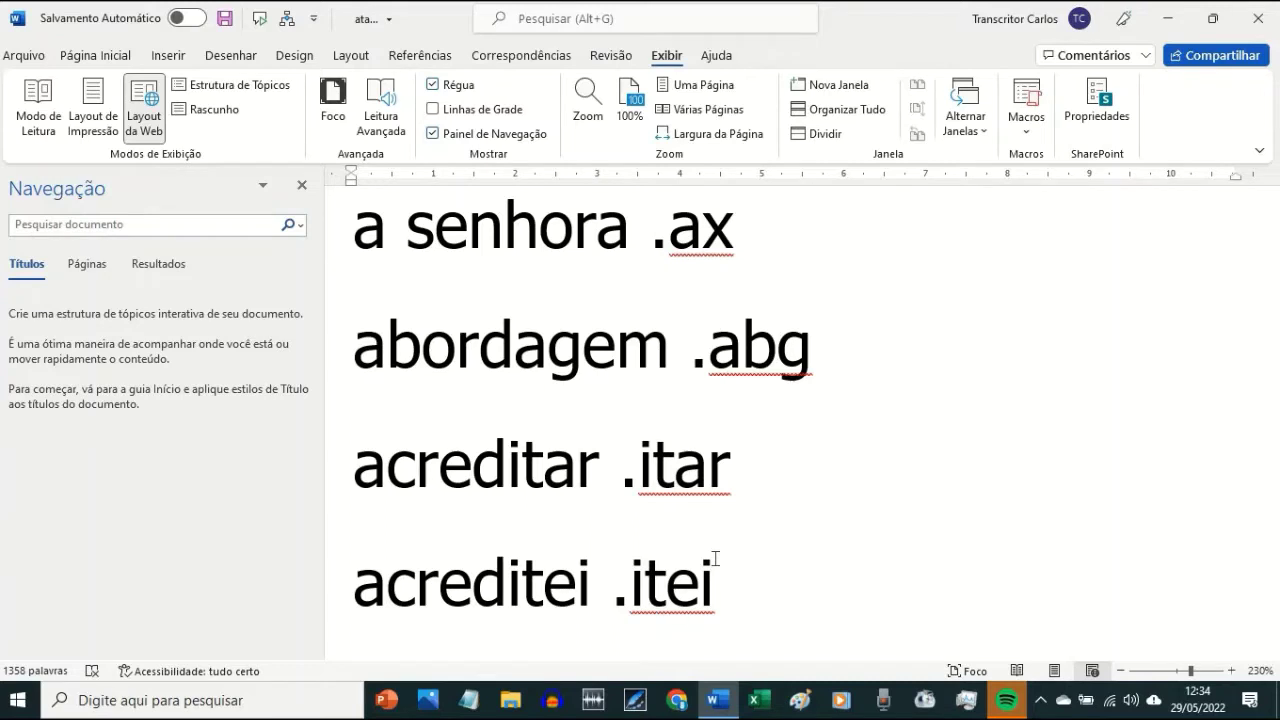
key("Down")
key("Down")
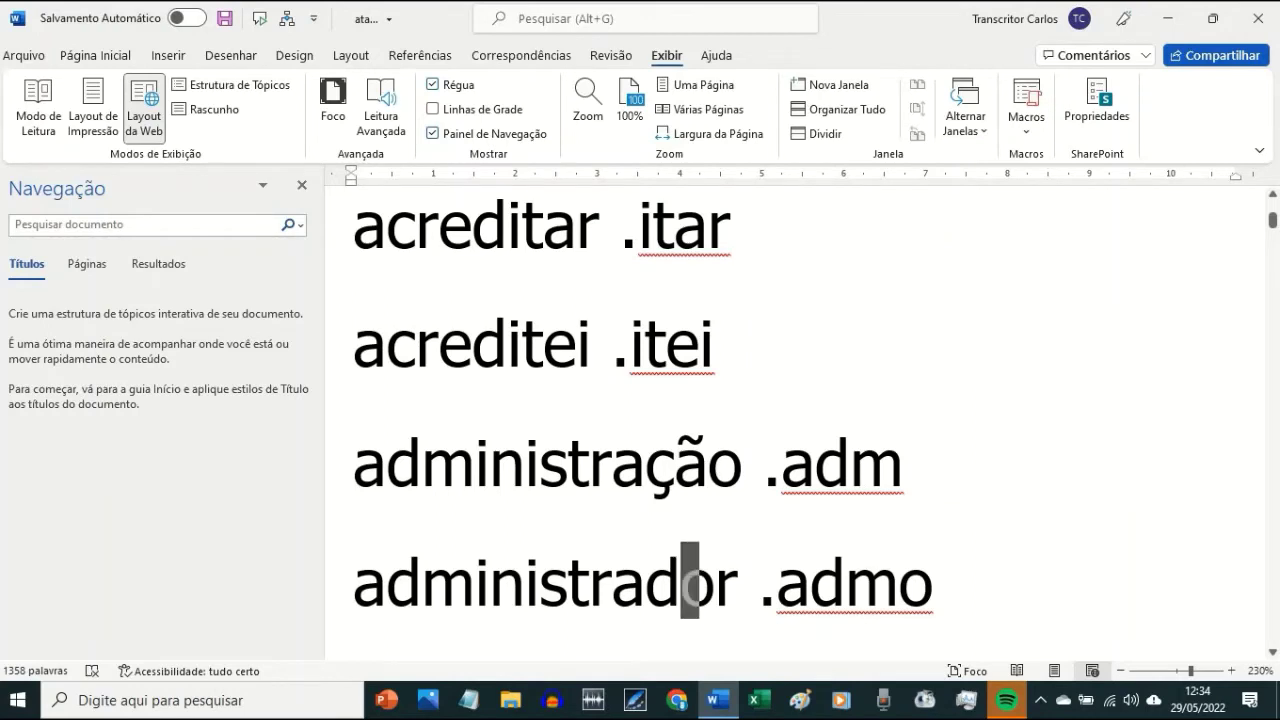
key("Down")
key("Right")
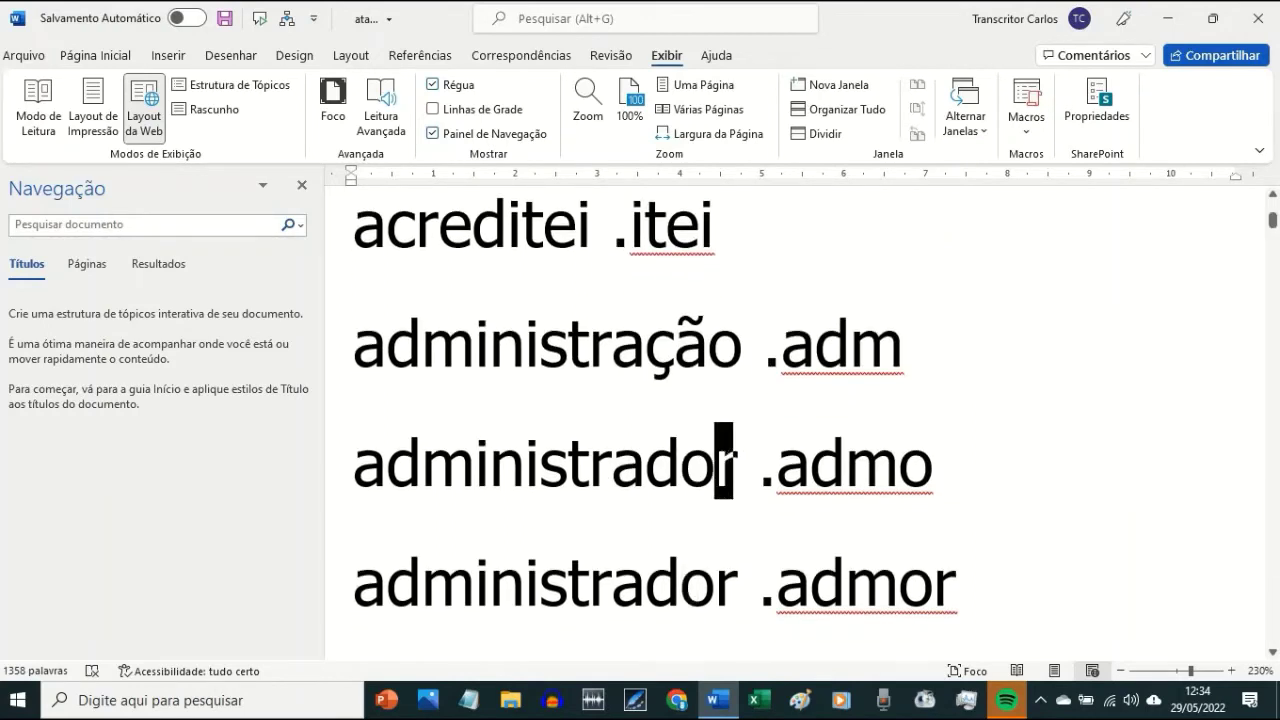
key("Right")
key("Right")
key("Right")
key("Right")
key("Right")
key("Right")
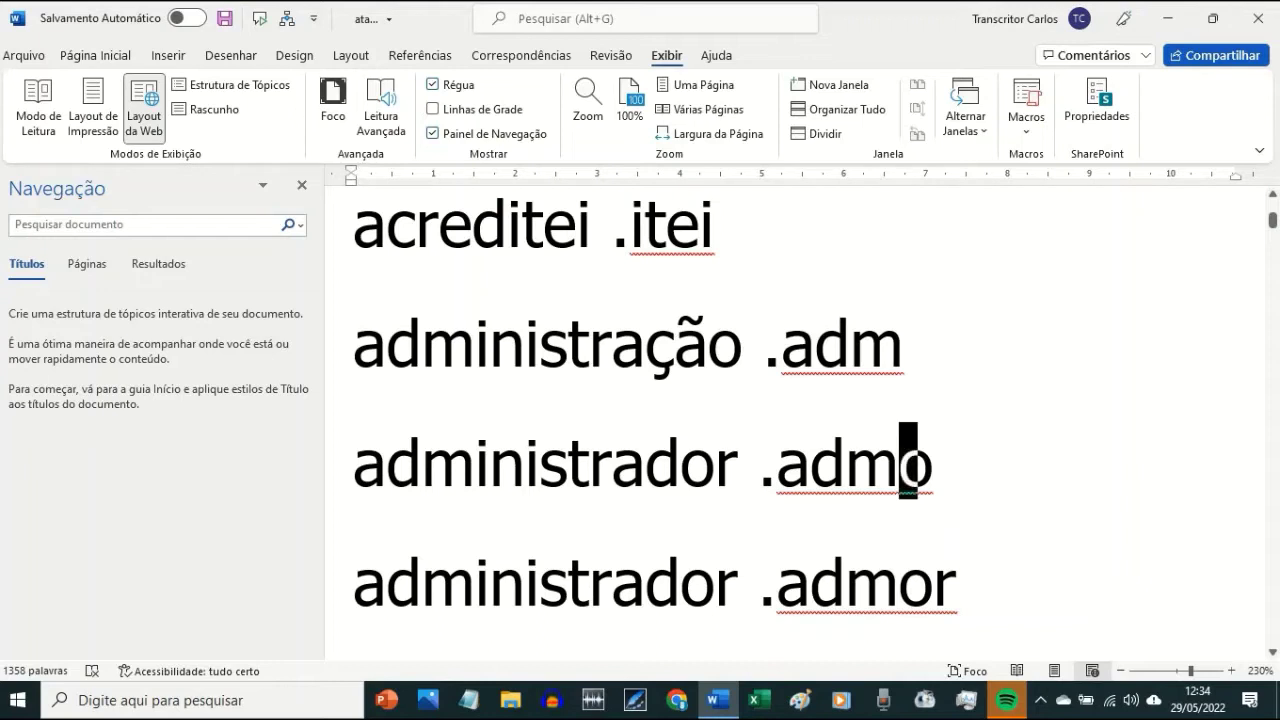
- Add the line "administradora .admoa" below "administrador .admo", with a single space before the code
key("Right")
key("Return")
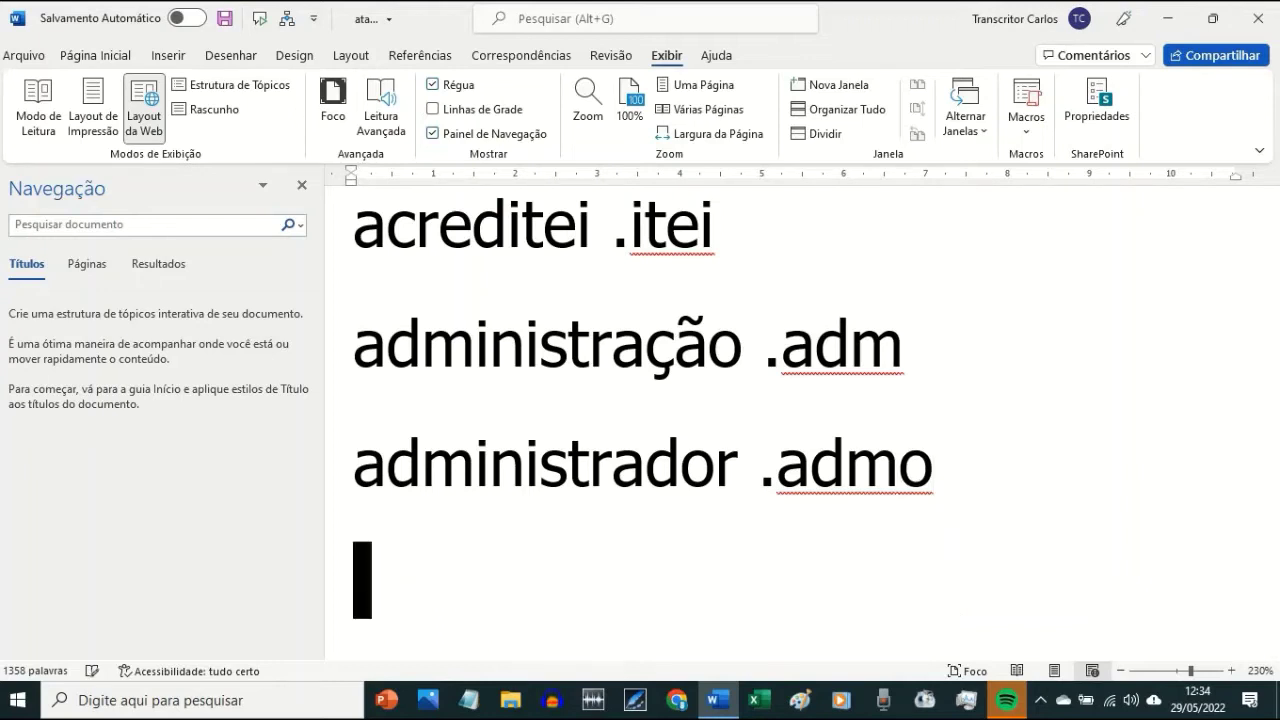
type("administradora  ")
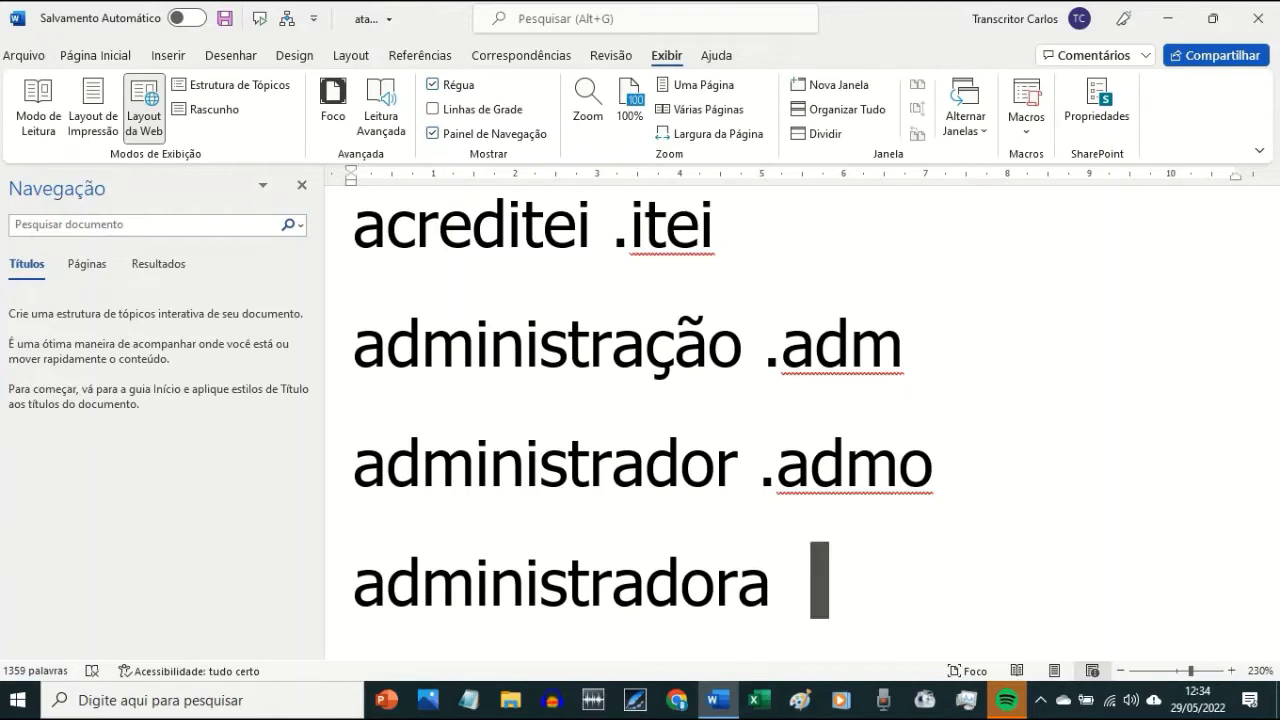
type(".admoa")
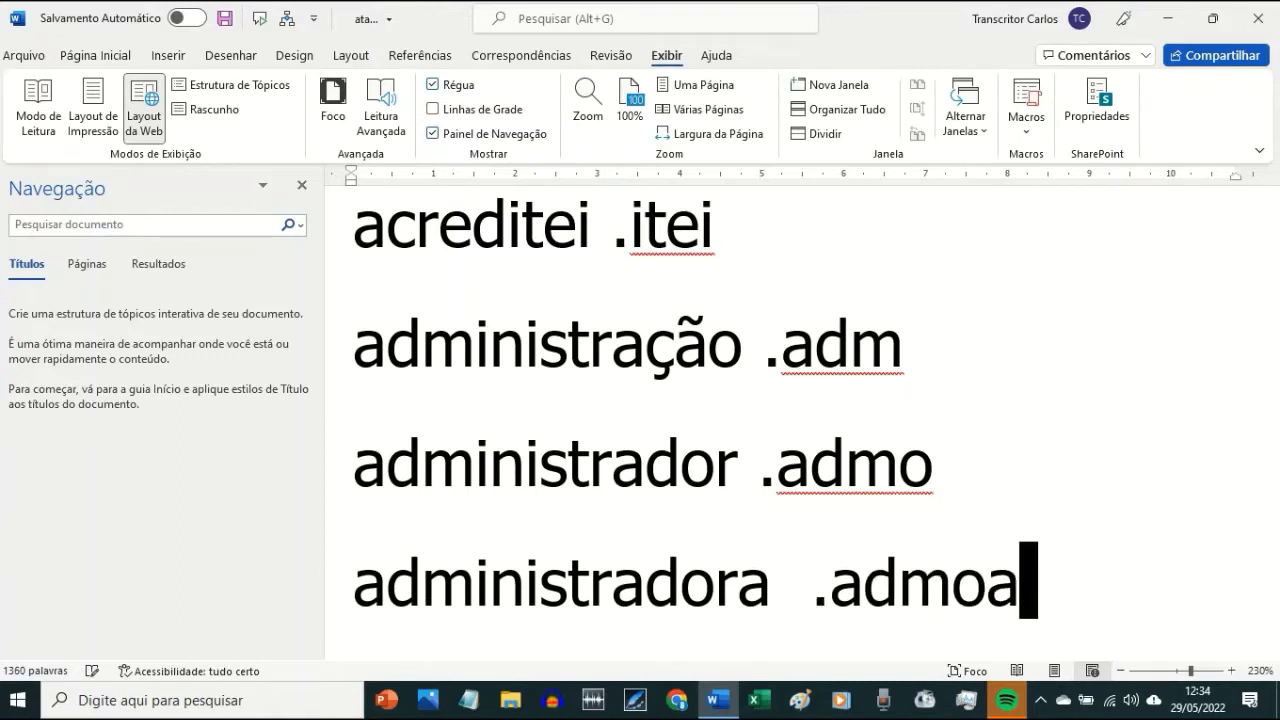
key("Left")
left_click(823, 582)
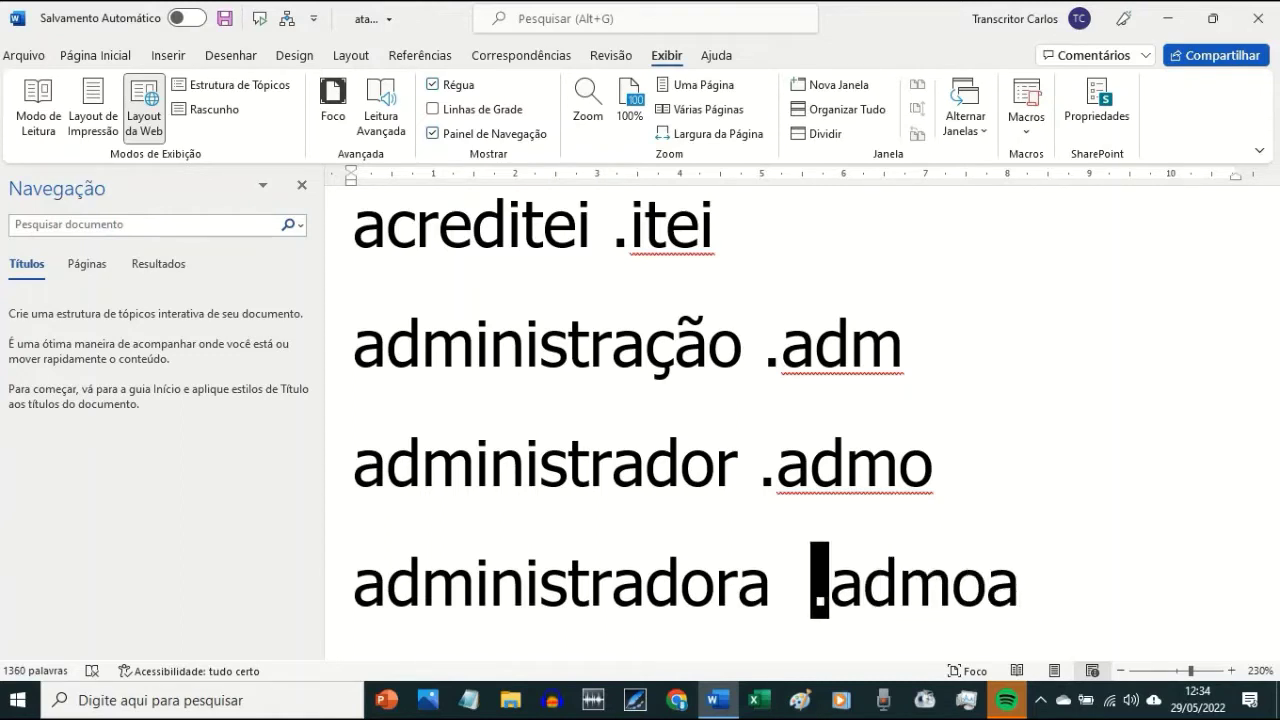
key("BackSpace")
key("End")
- Highlight the ending "or" of the code in the "administrador .admor" entry
key("Return")
type("administrador .admor")
key("Left")
key("Left")
key("Left")
key("Left")
key("Left")
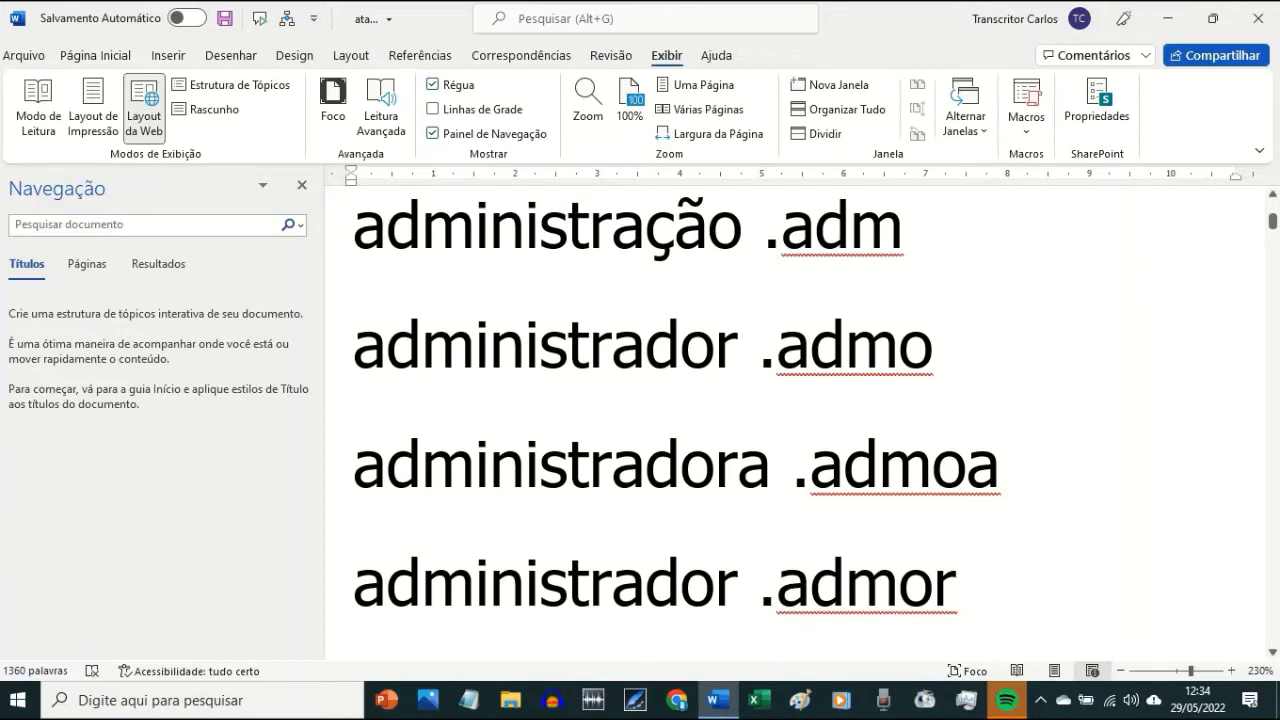
key("Right")
key("Right")
key("Right")
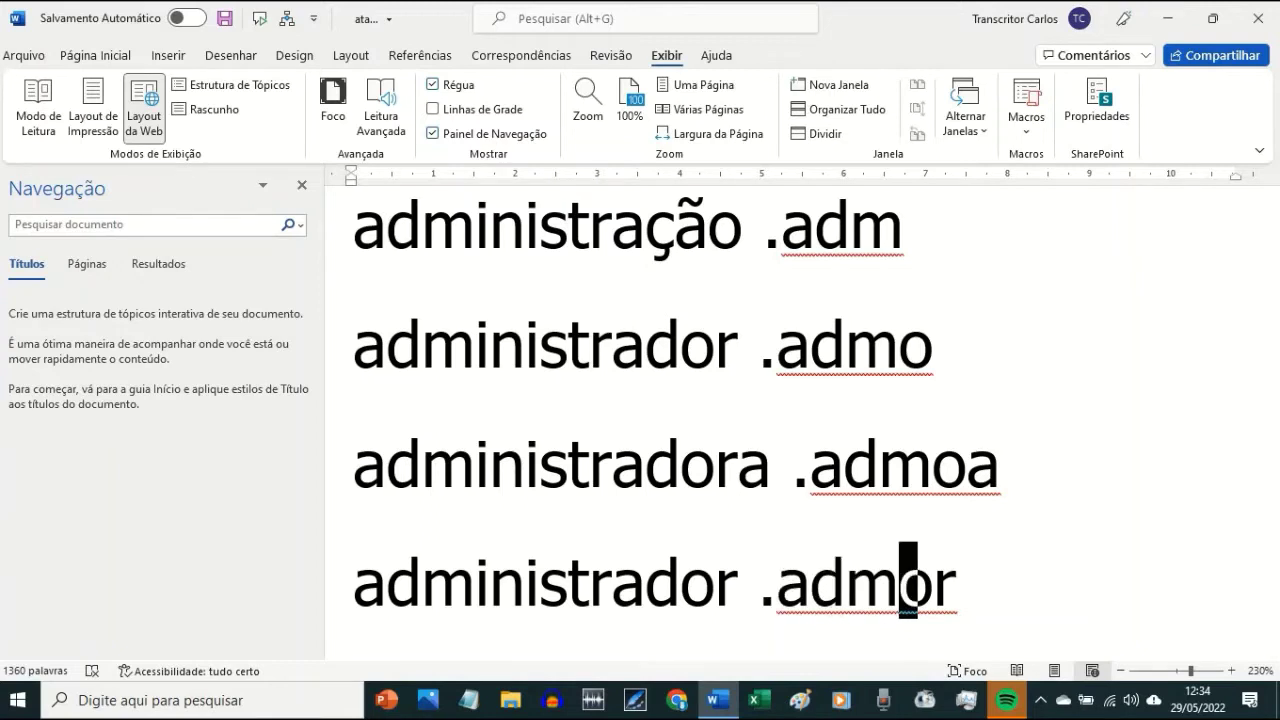
key("shift+Right")
key("shift+Right")
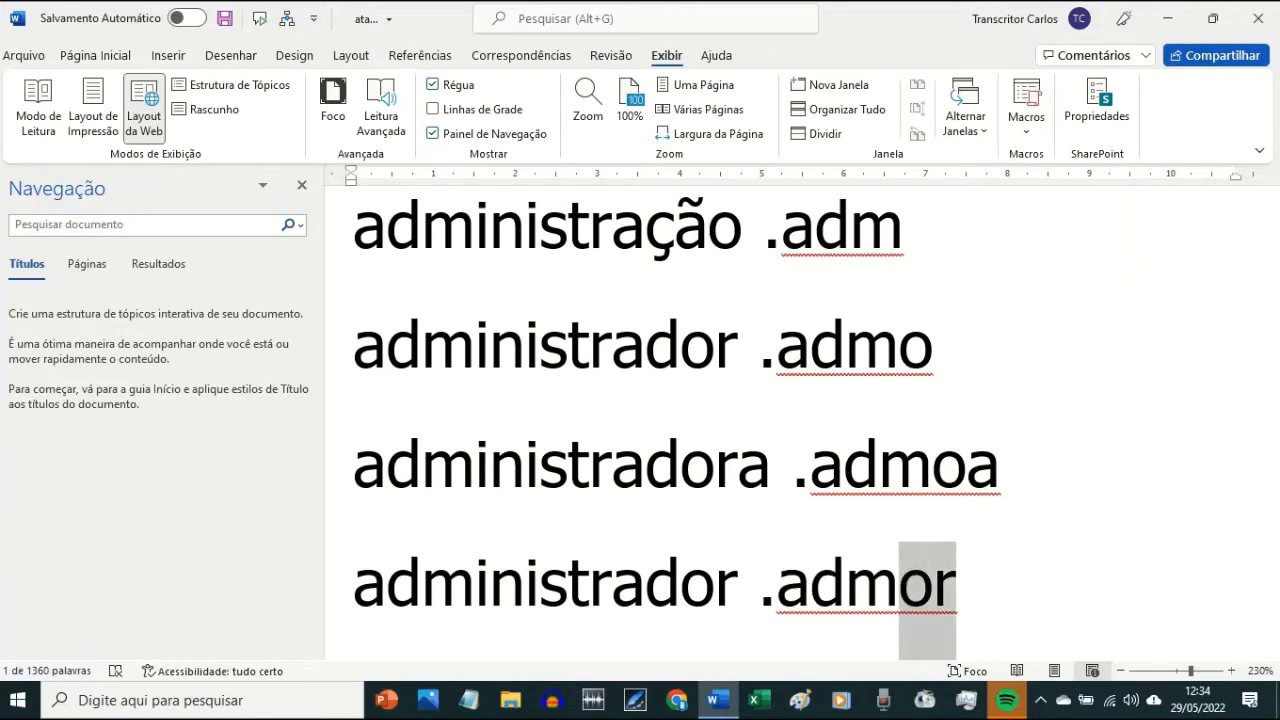
- Compare the ending "o" of the code ".admo" with the ending "or" of ".admor"
key("Up")
key("Up")
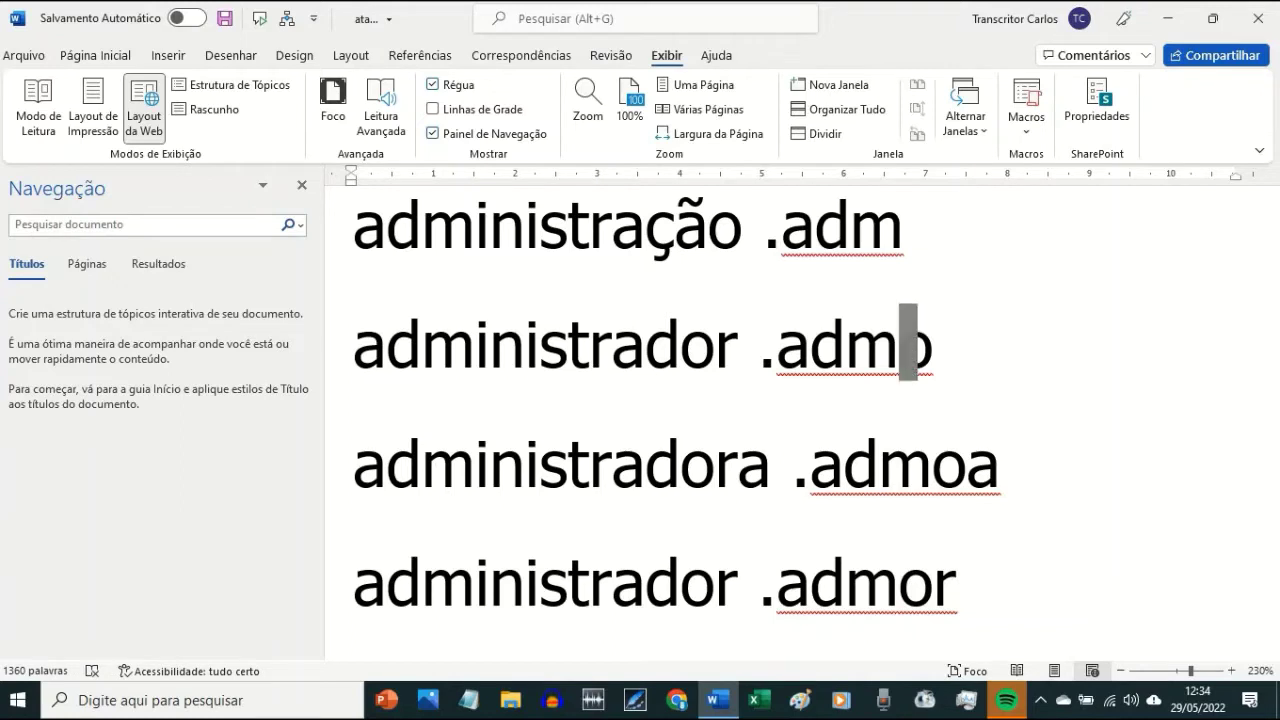
key("shift+Right")
key("Down")
key("Down")
key("Left")
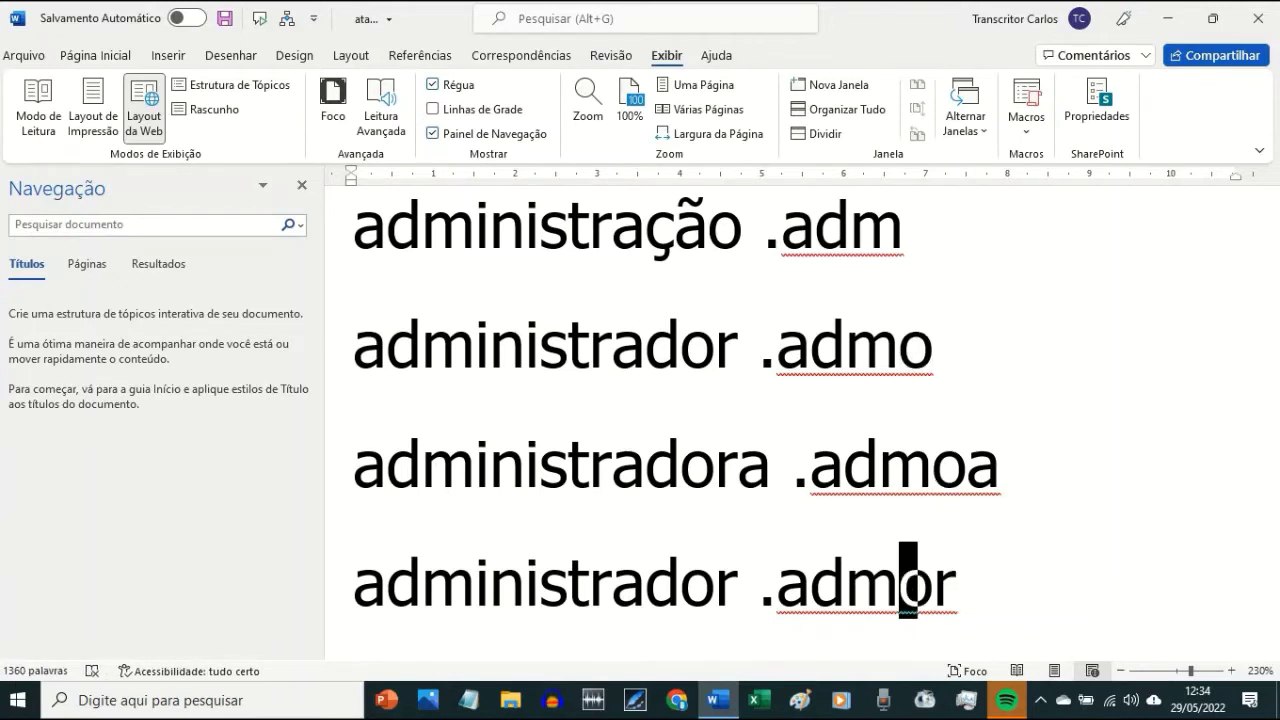
key("shift+Right")
key("shift+Right")
key("Up")
key("Up")
key("Up")
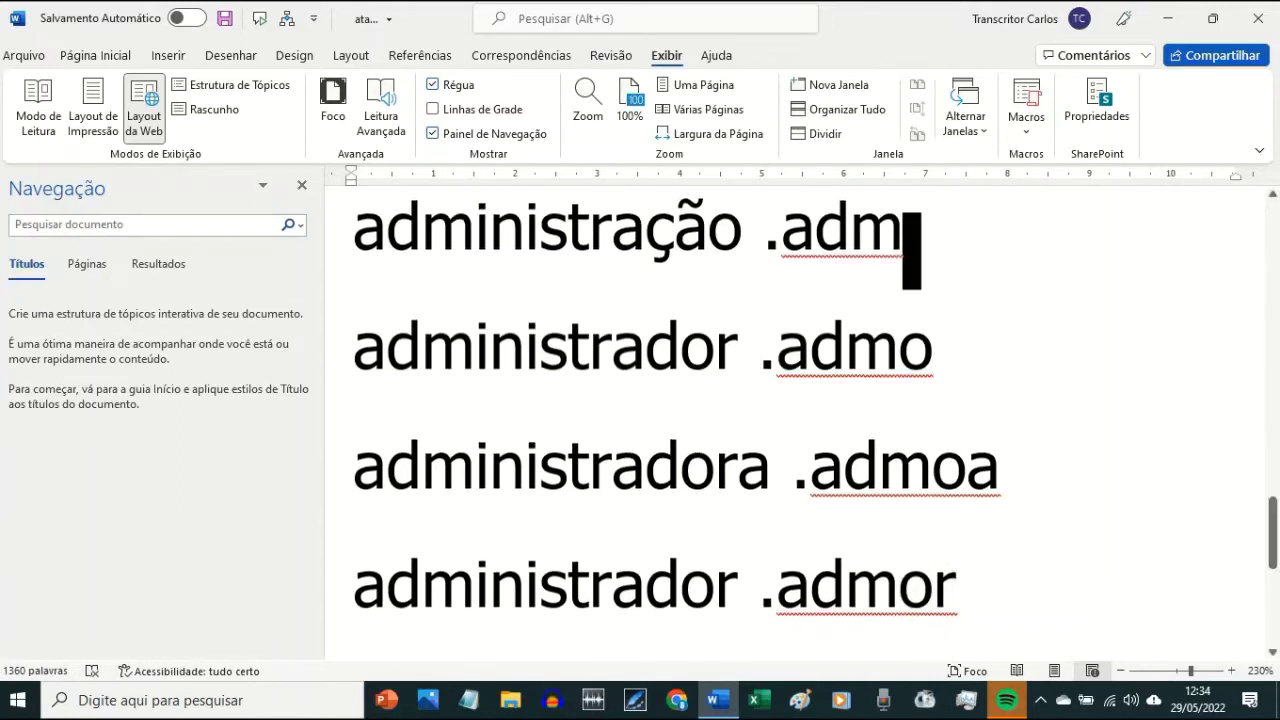
- Highlight the shared letters "adm" in the code ".admor" and go back up to "administração .adm"
key("Down")
key("Down")
key("Down")
key("Left")
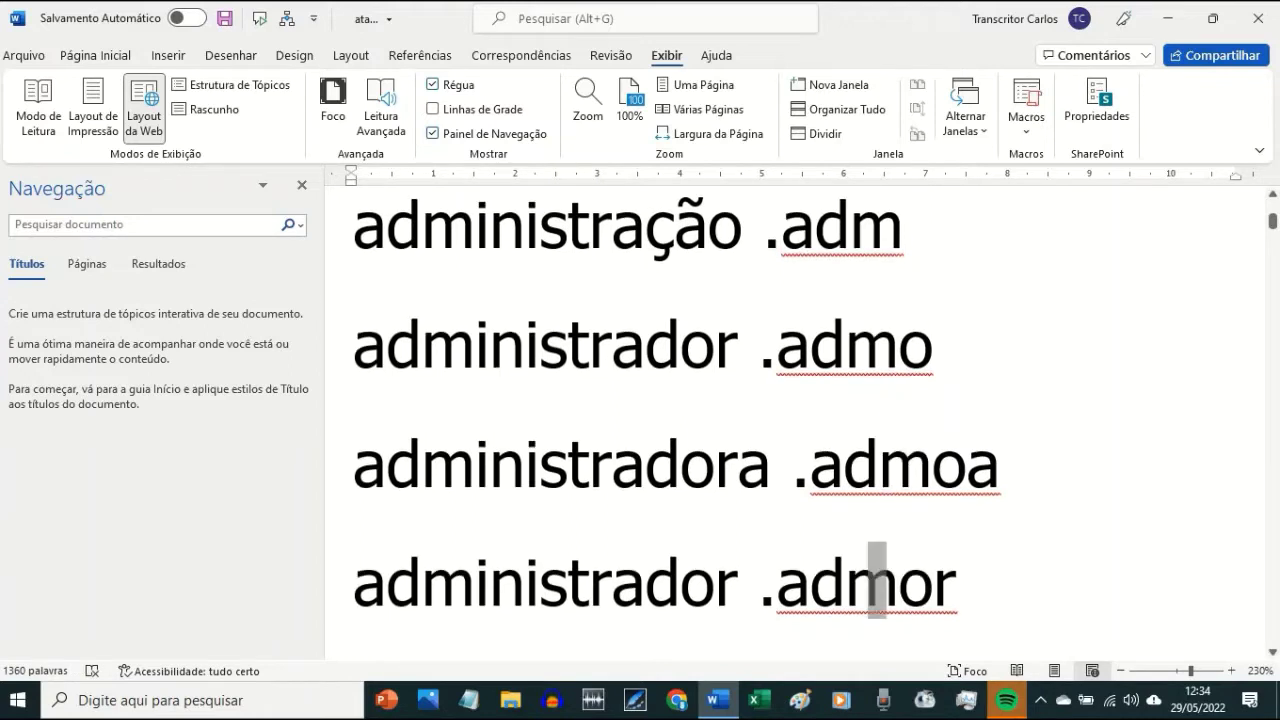
key("Left")
key("Left")
key("Left")
key("shift+Right")
key("shift+Right")
key("shift+Right")
key("shift+Right")
key("shift+Right")
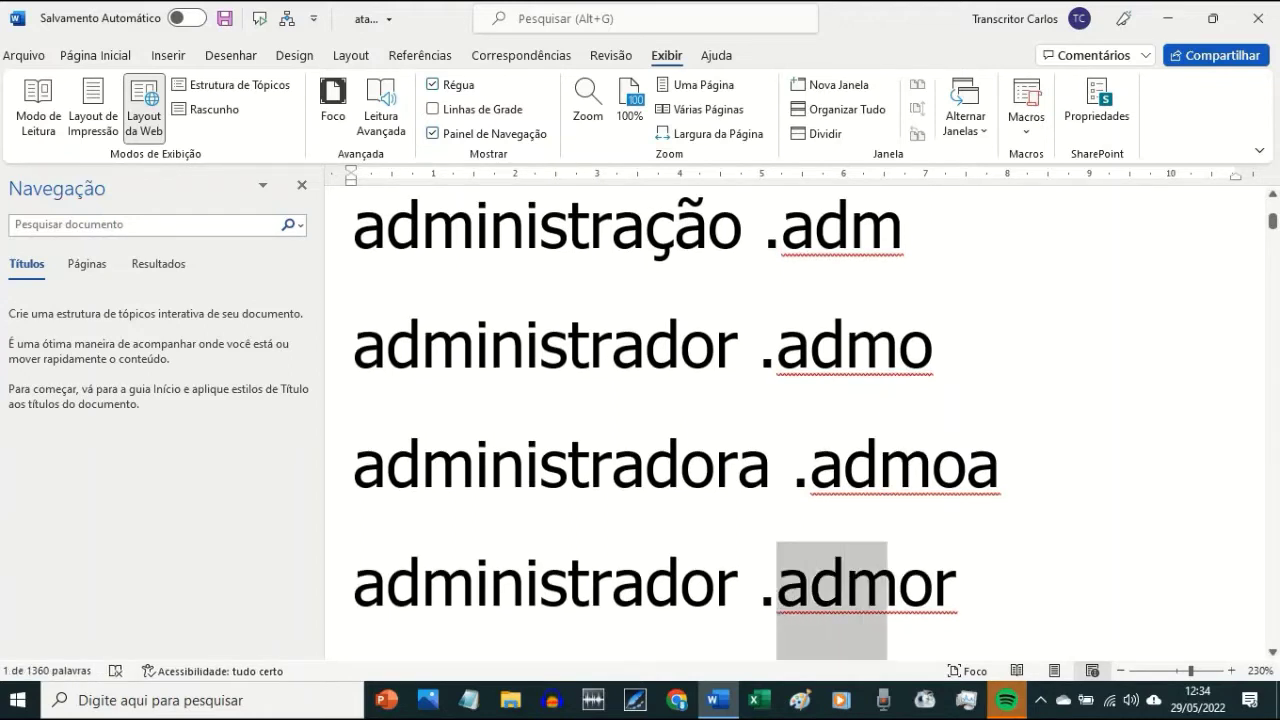
key("Up")
key("Up")
key("Up")
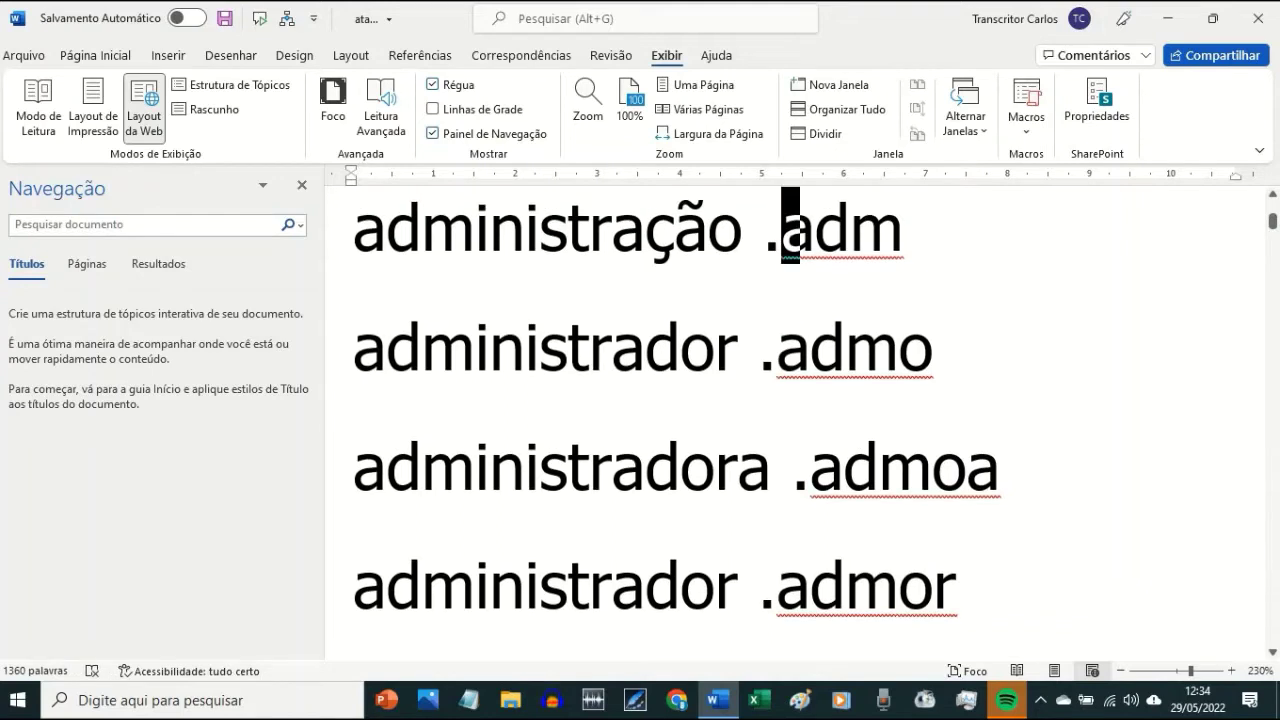
- Add the line "administradora .adma" between "administração .adm" and "administrador .admo"
key("Down")
key("Right")
key("Right")
key("Right")
key("Right")
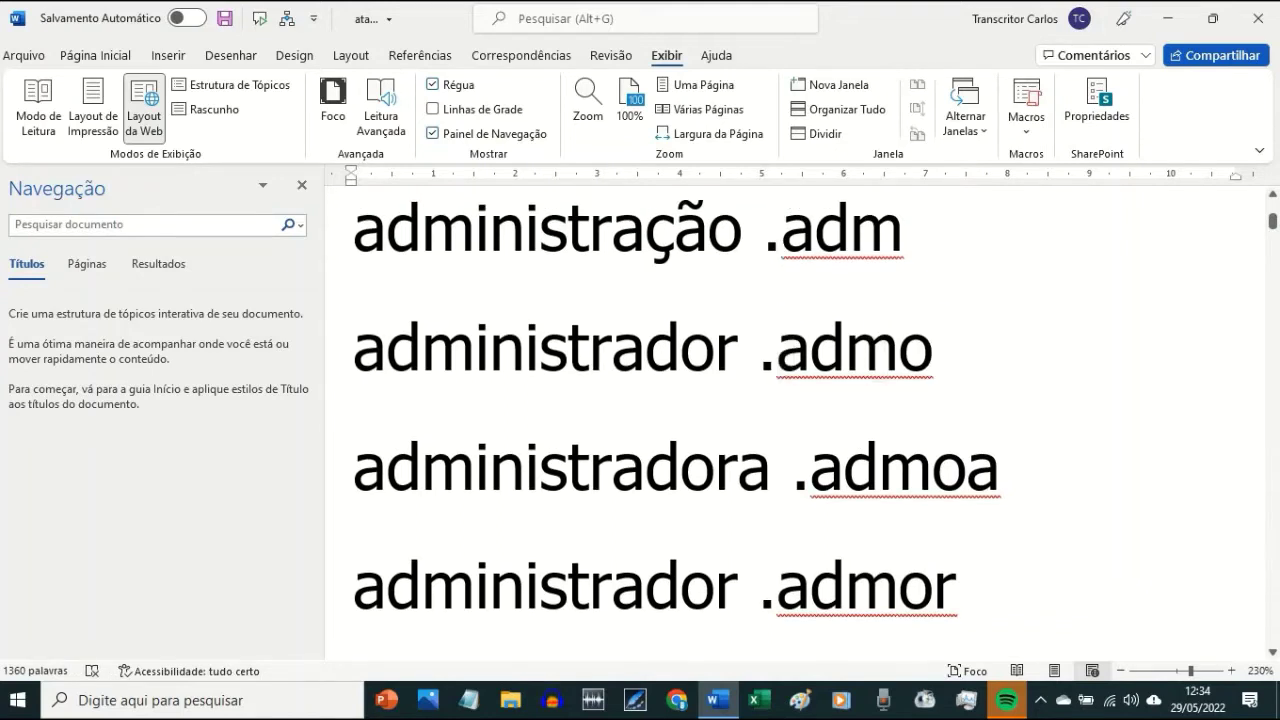
key("Up")
key("Return")
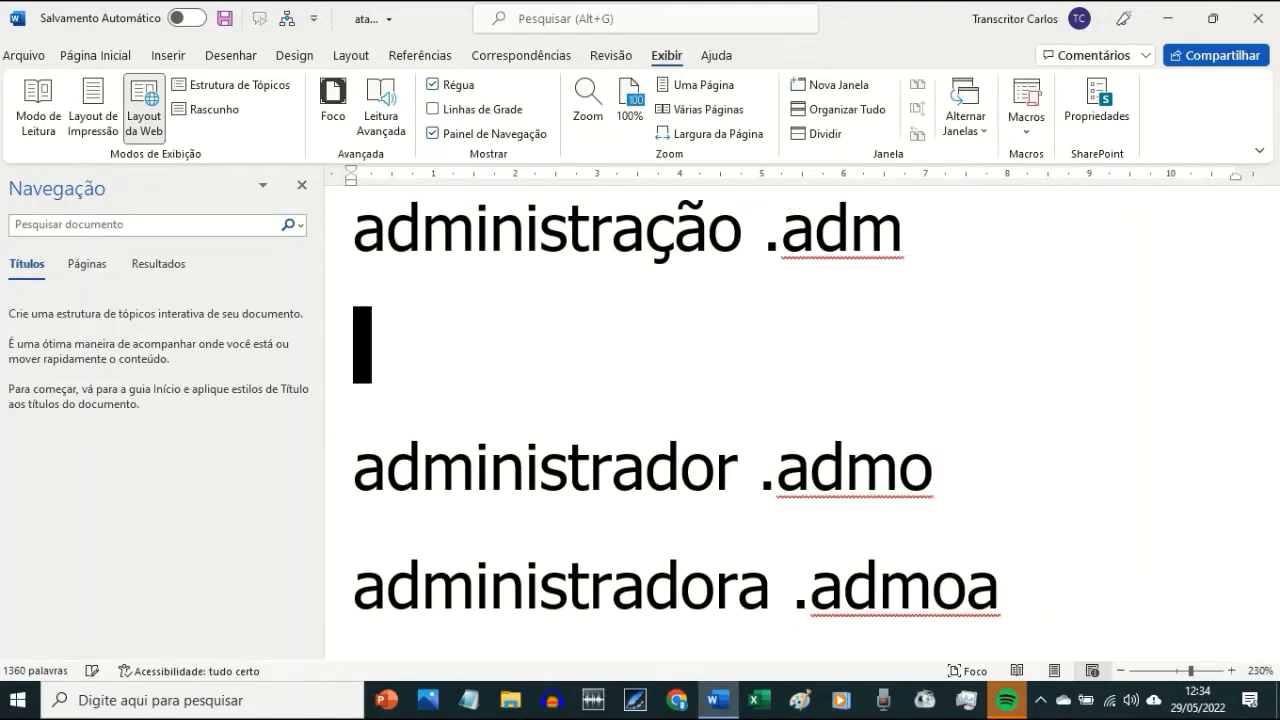
type("administradora  ")
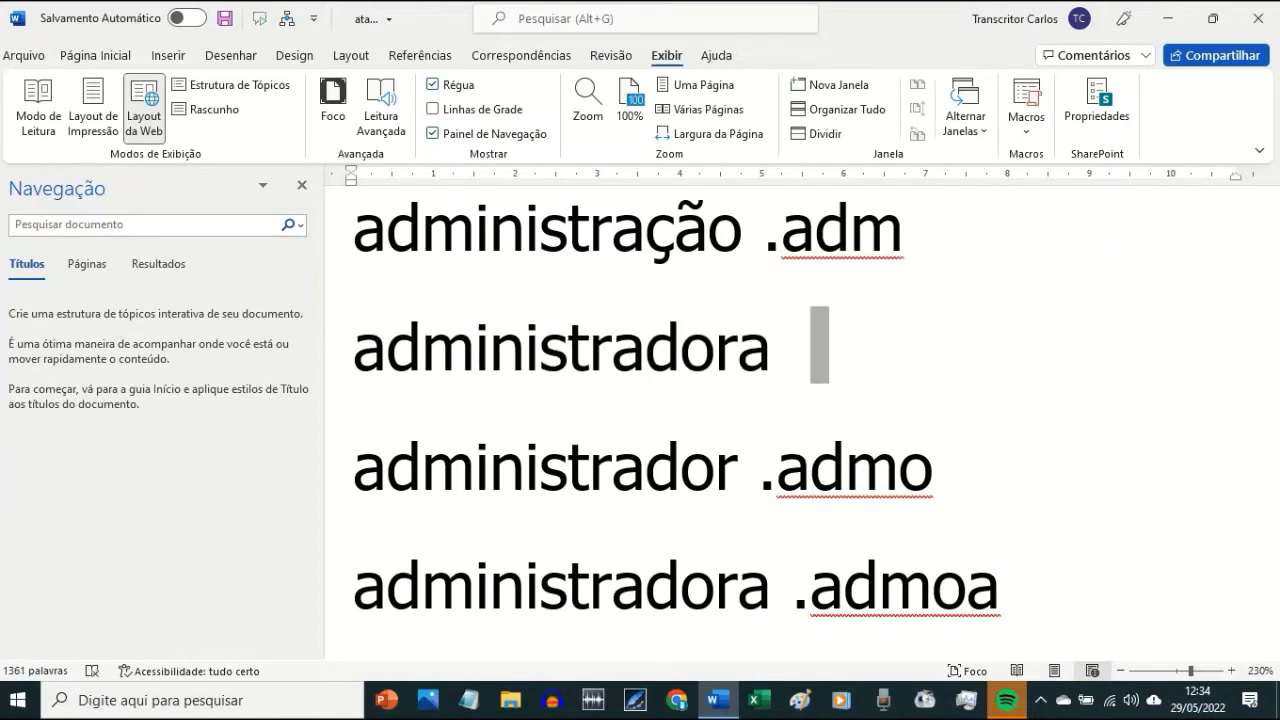
type(".ad")
type("ma")
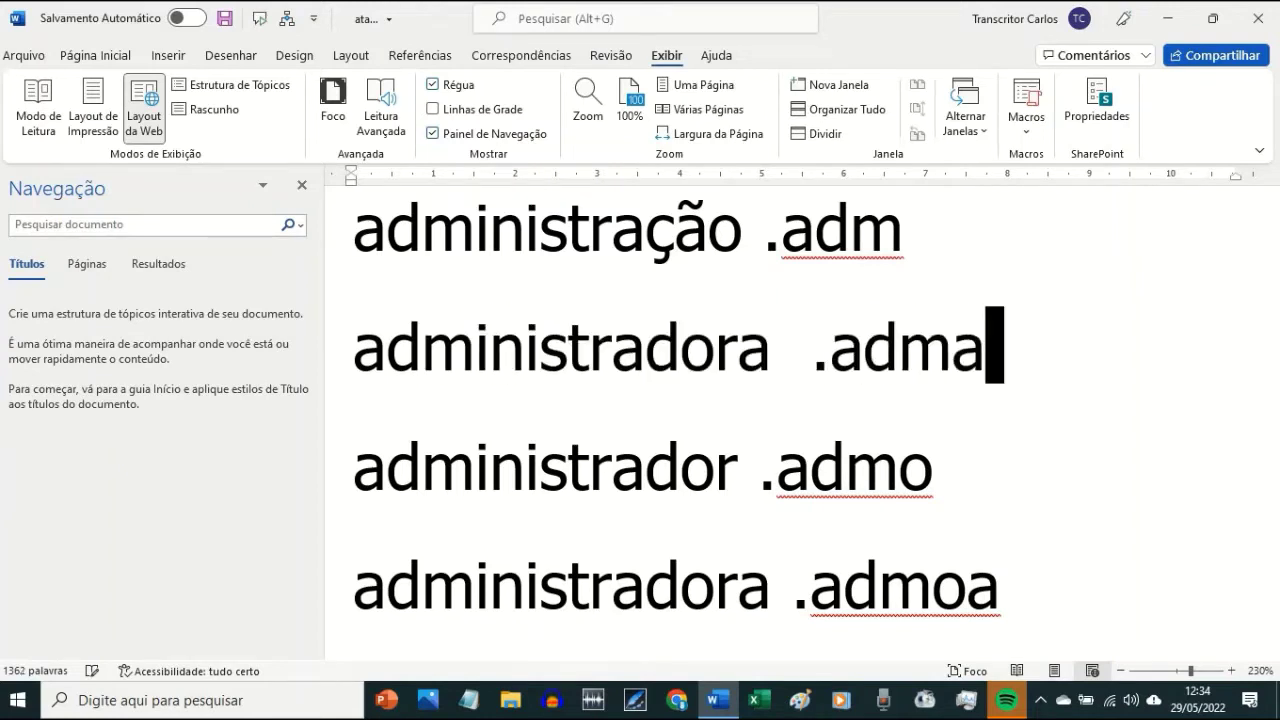
- Add the line "administrativa .admva" directly above the "administrativo .admvo" entry
key("Down")
key("Down")
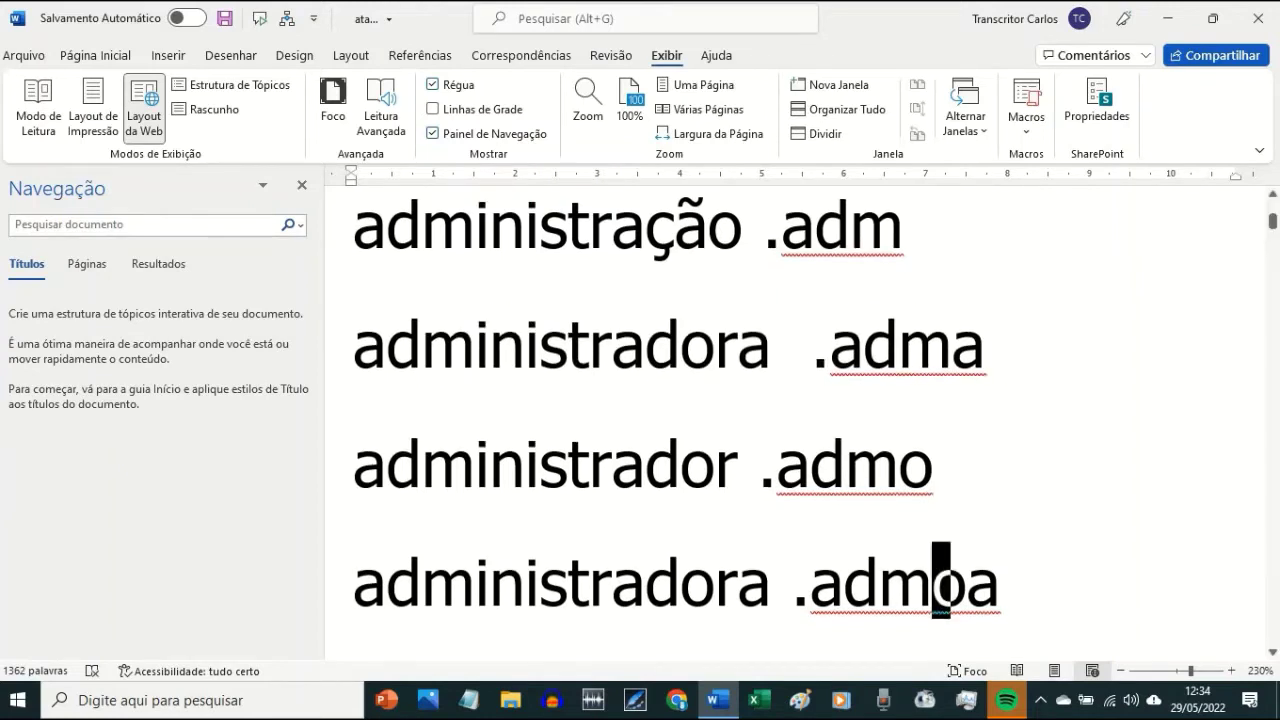
key("Down")
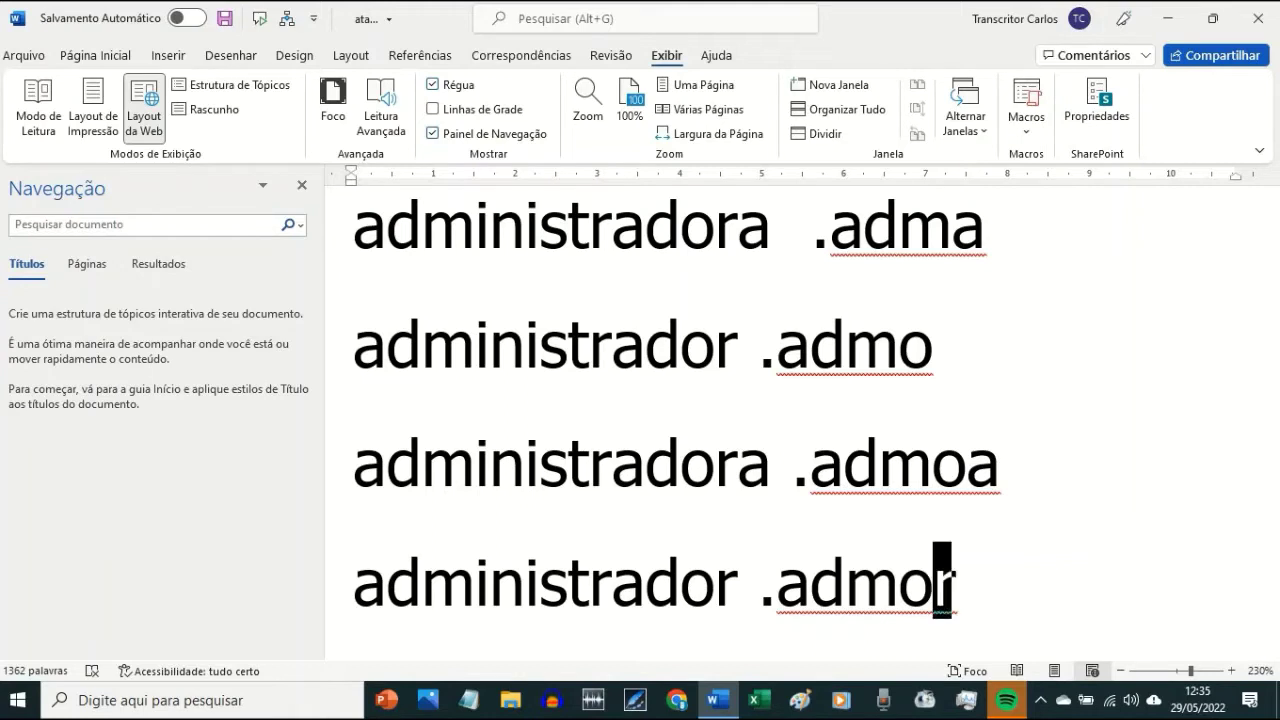
key("Down")
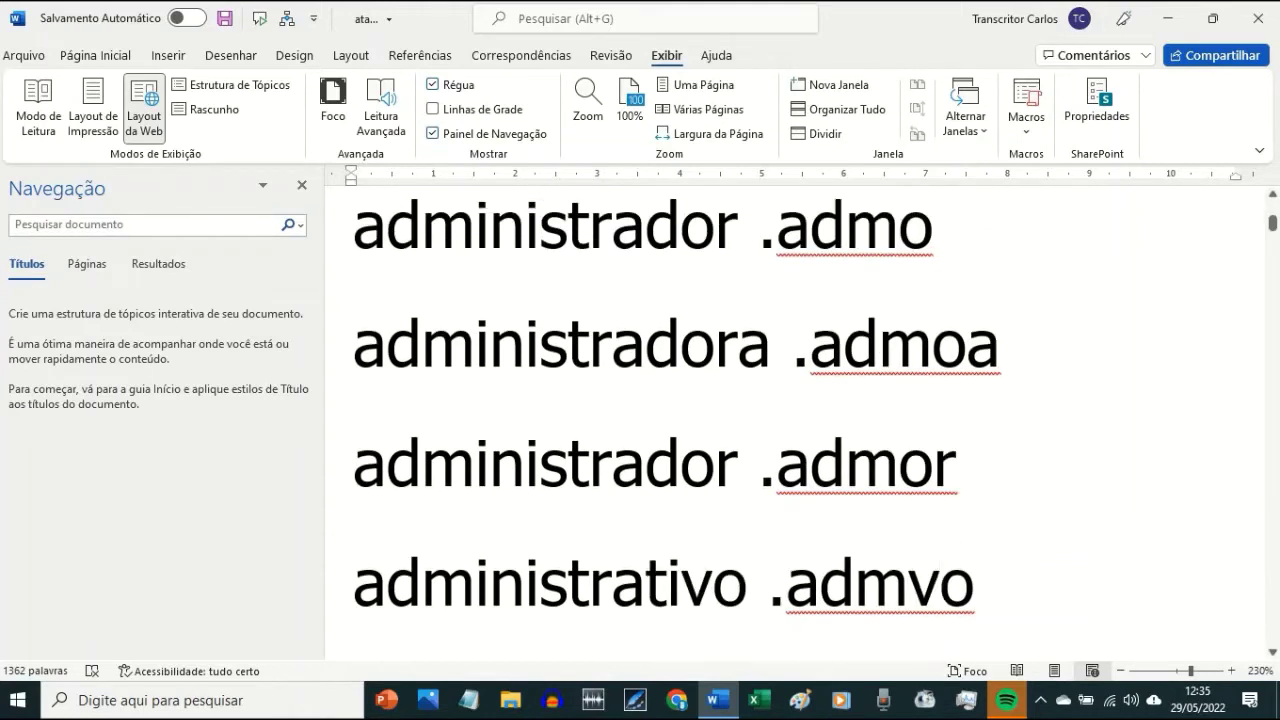
key("Down")
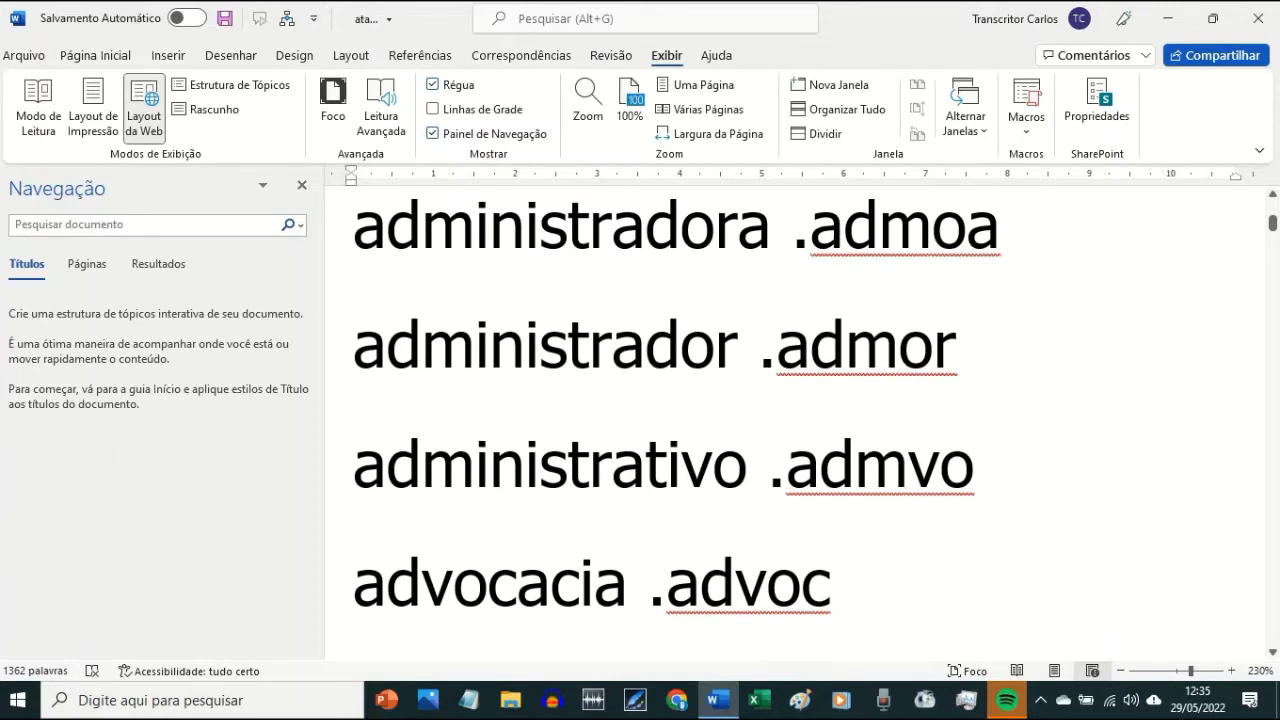
key("Up")
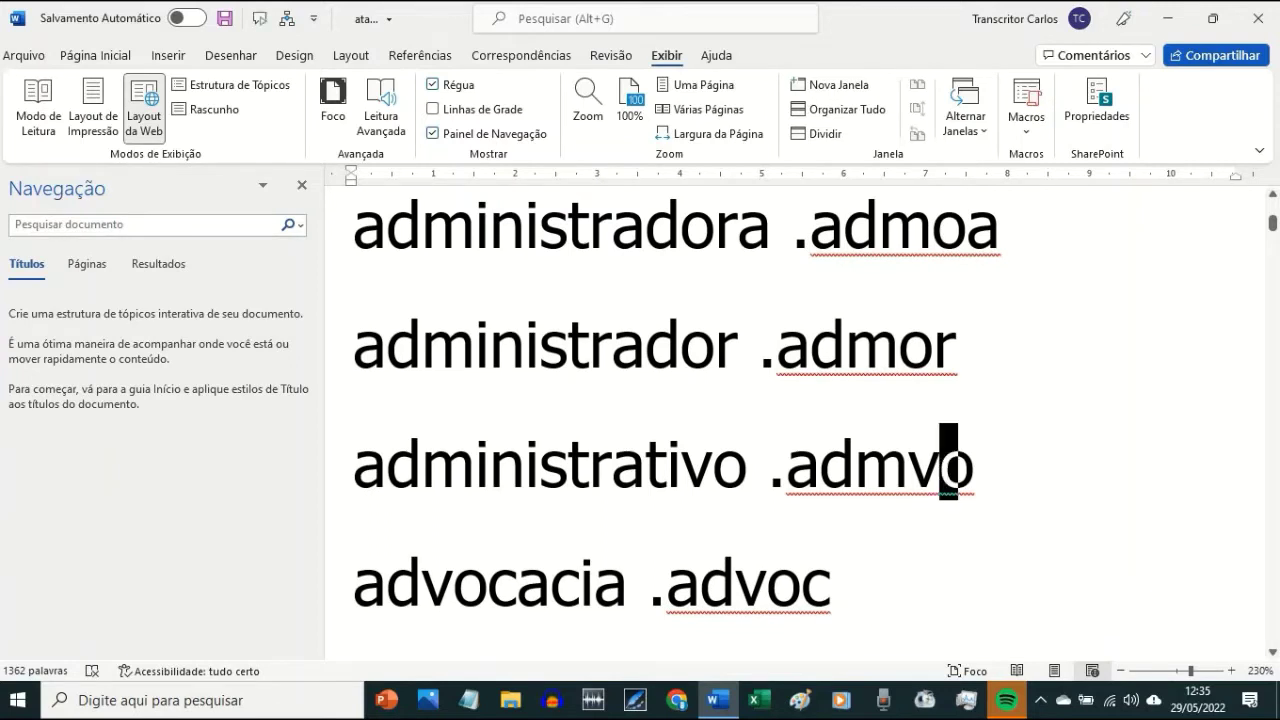
key("End")
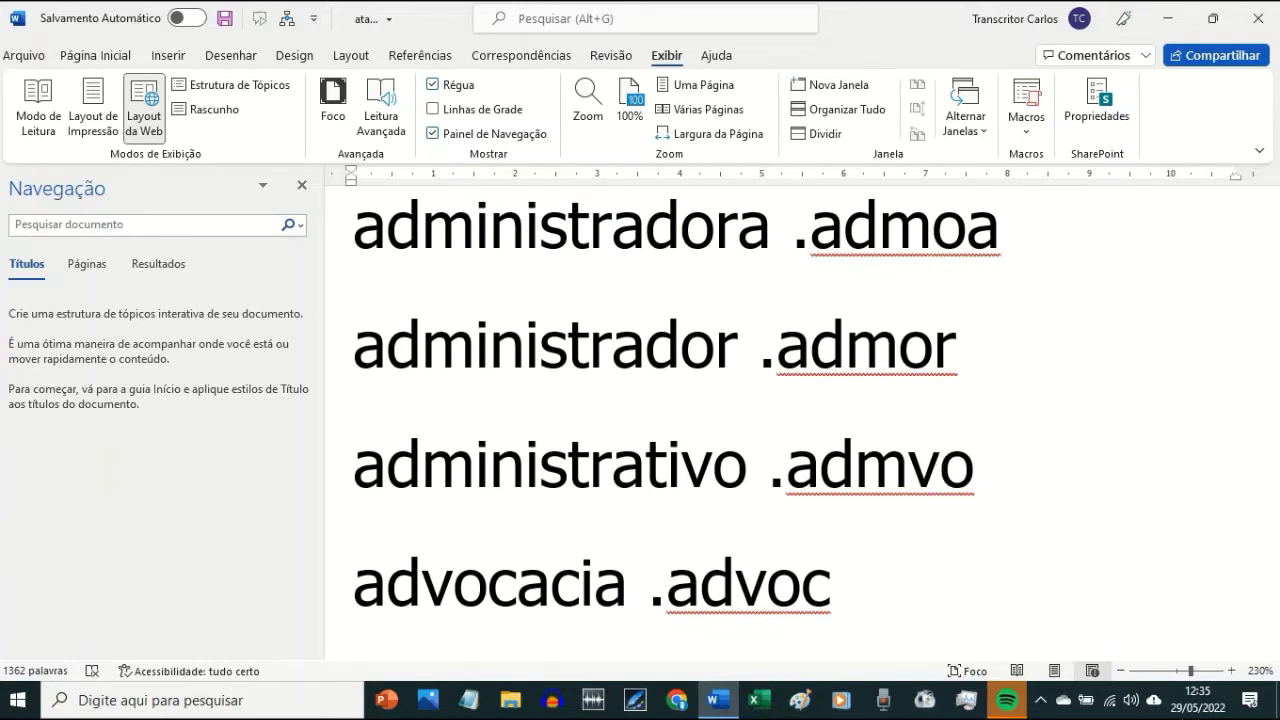
key("Home")
key("Return")
key("Up")
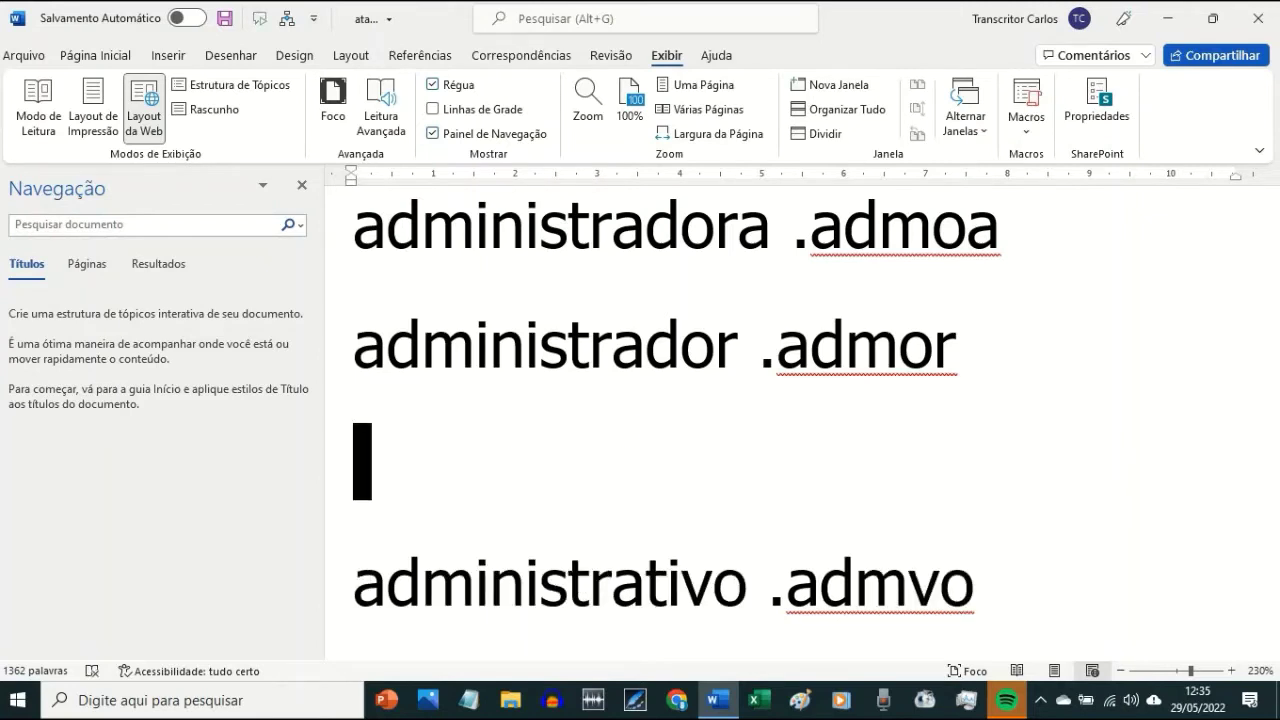
type("administrativa  .")
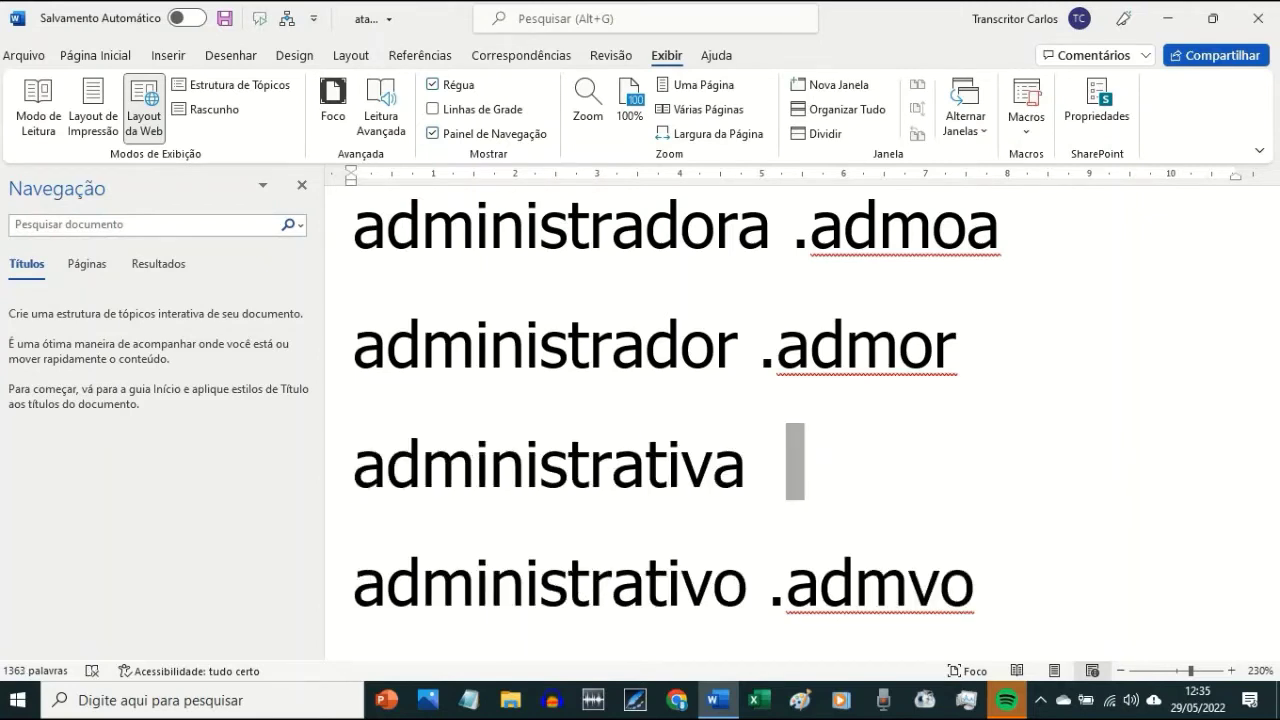
type("ad")
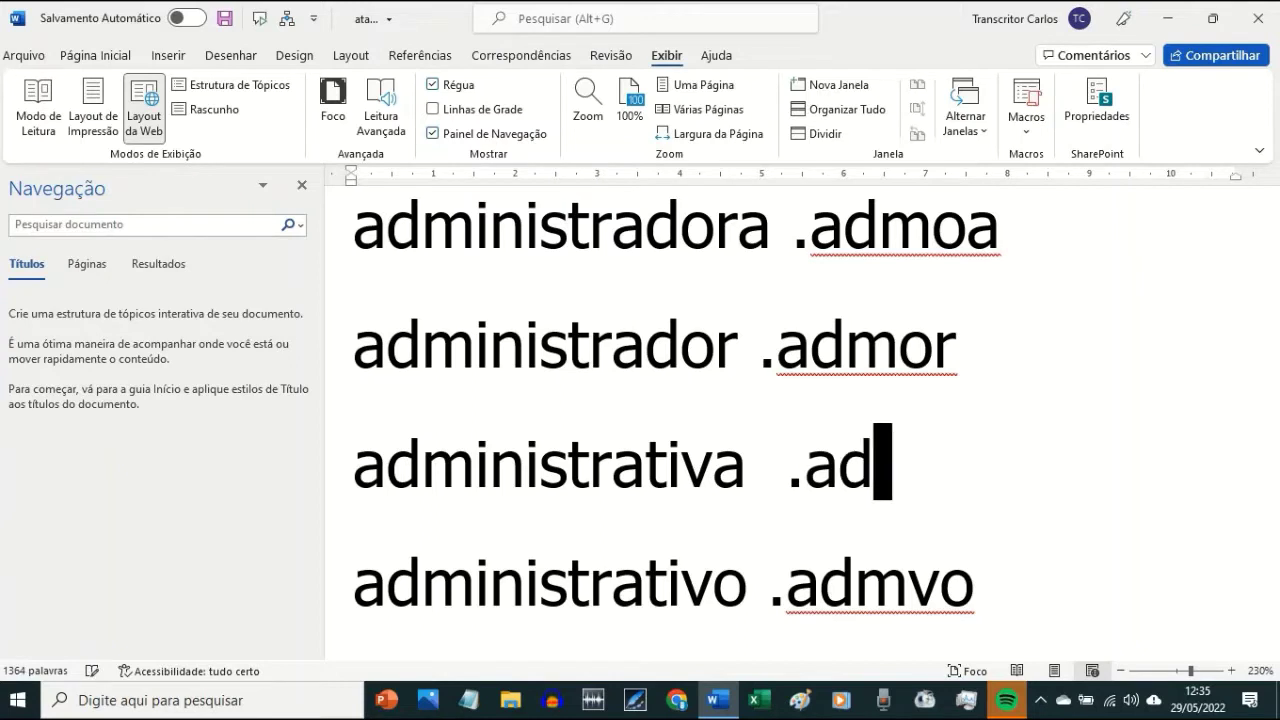
type("mva")
- Add the line "administradores .admors" directly below the "administrador .admor" entry
key("Down")
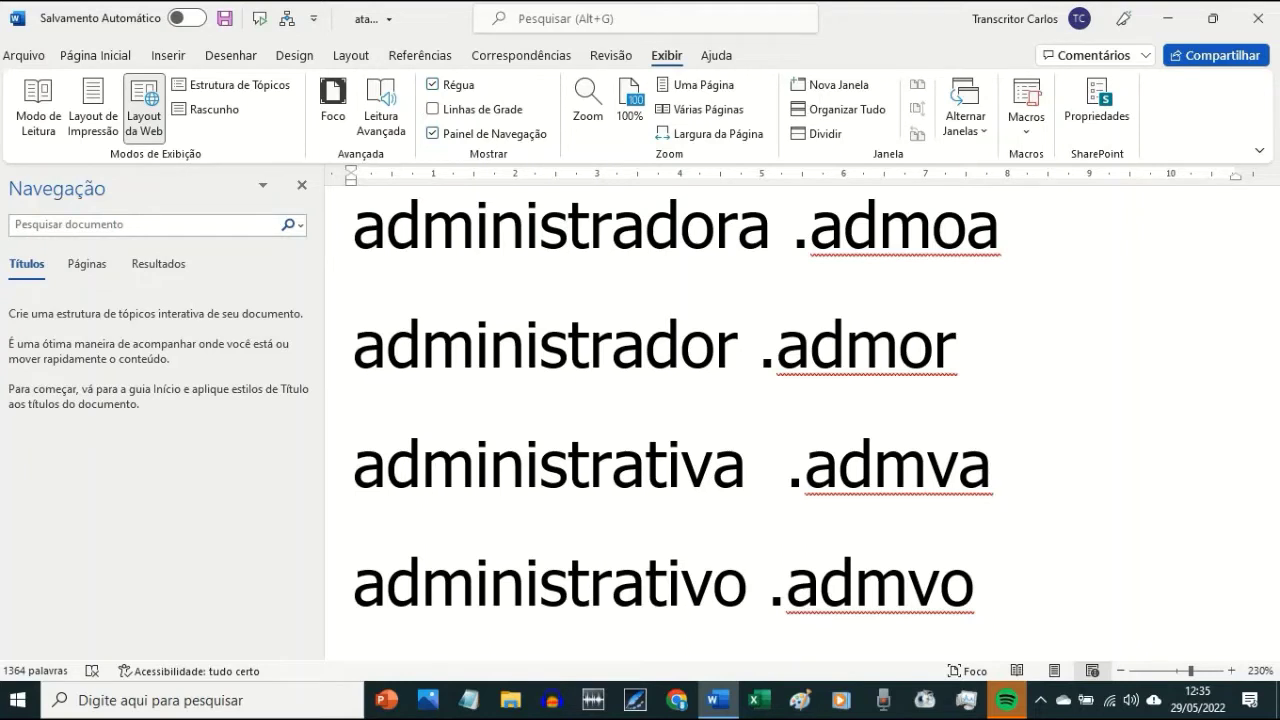
key("Up")
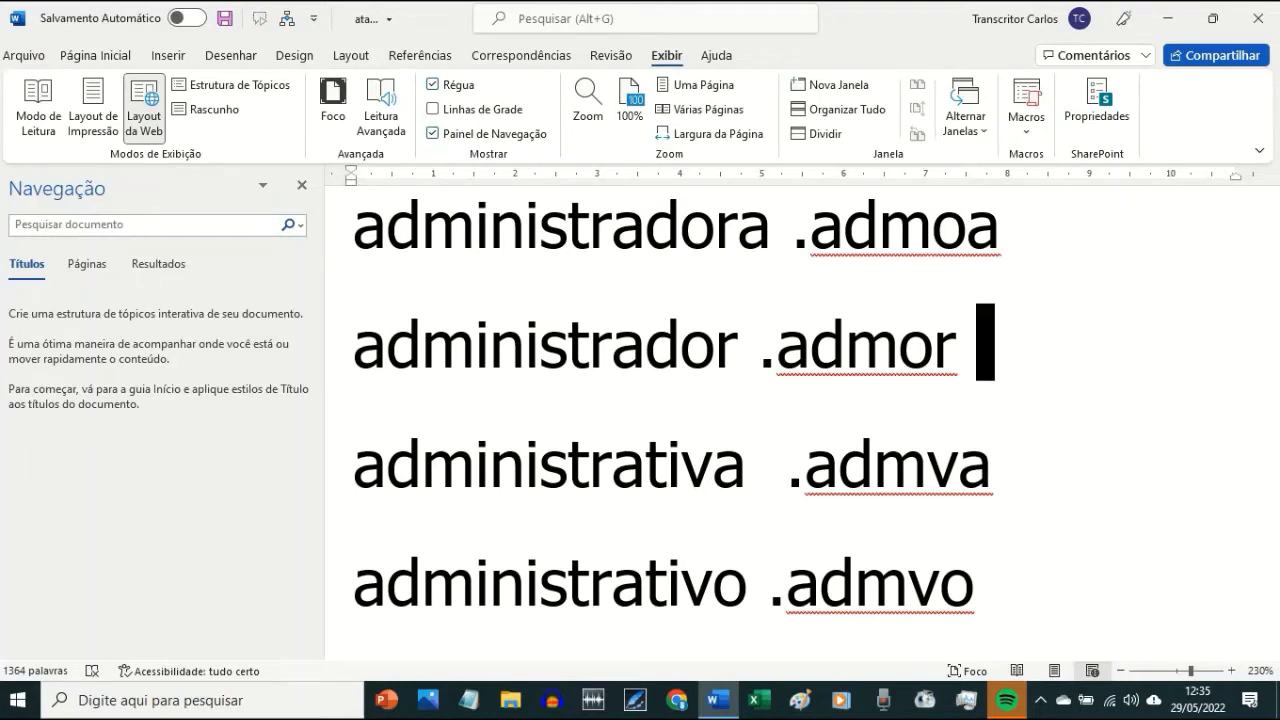
key("BackSpace")
key("Return")
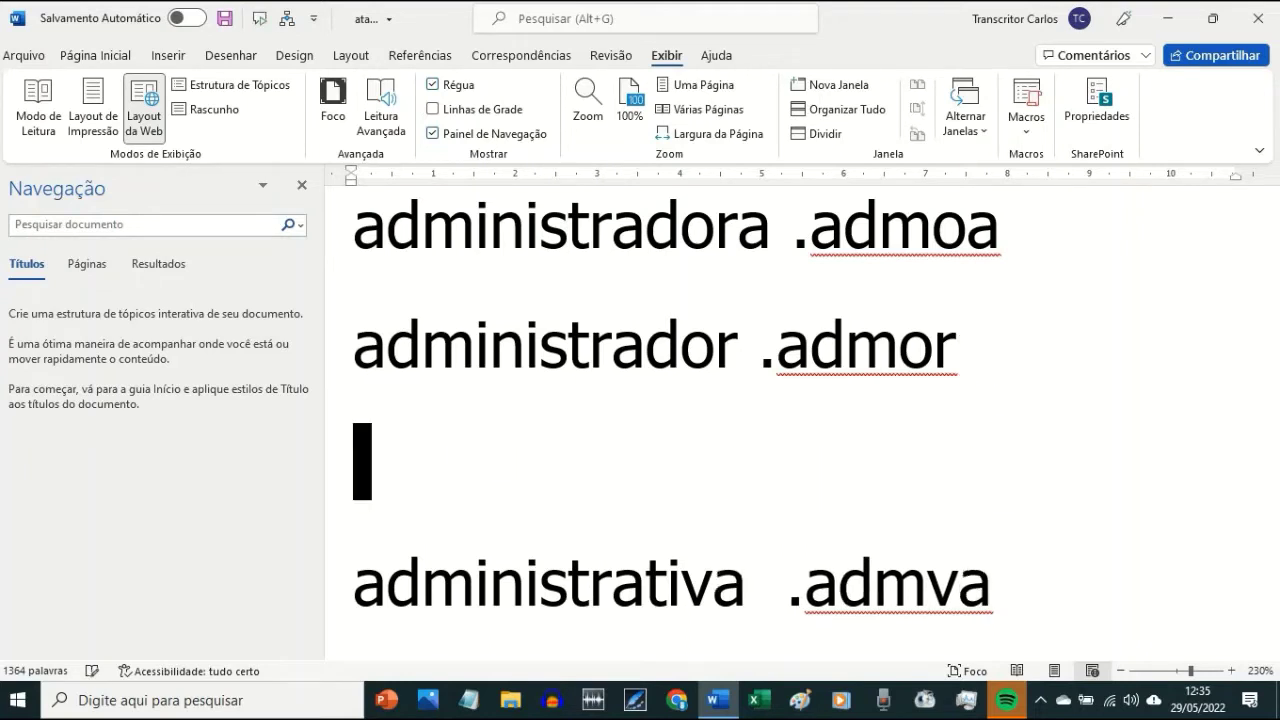
type("administradores")
key("Tab")
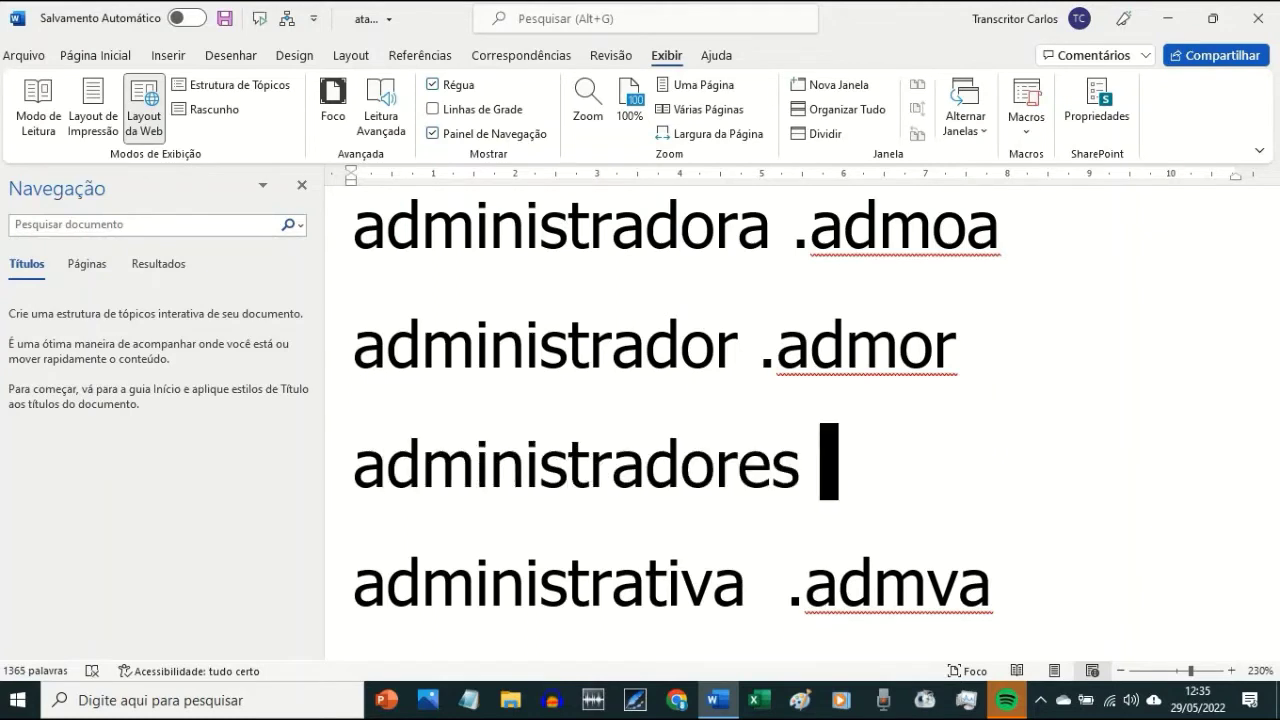
type(".admors")
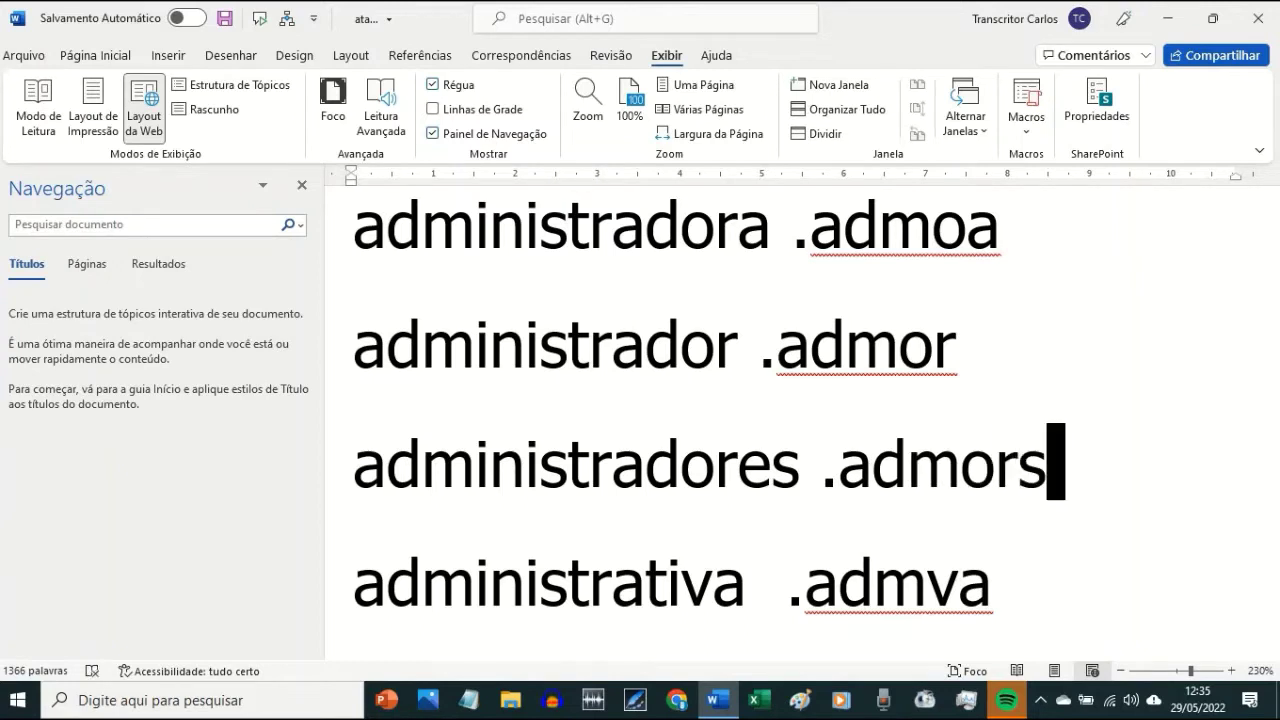
- Add a second "administradores" line with the long code ".administradors" below "administradores .admors"
key("Return")
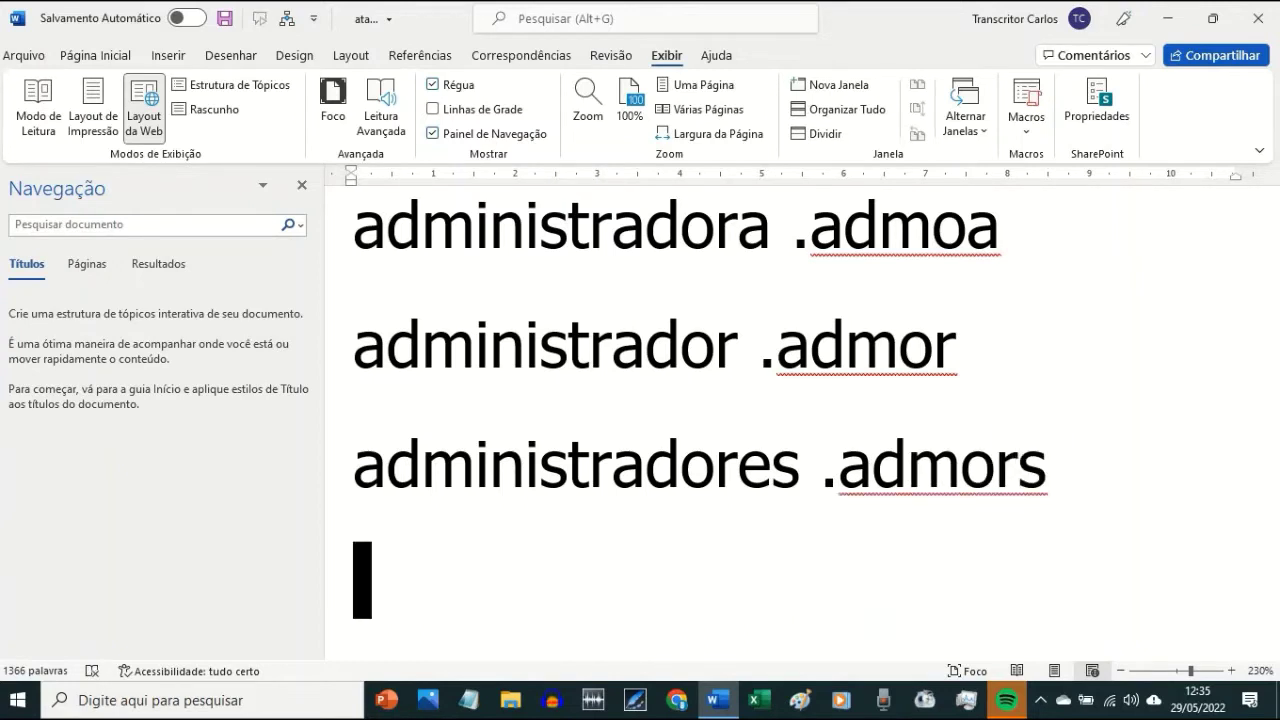
type("adm")
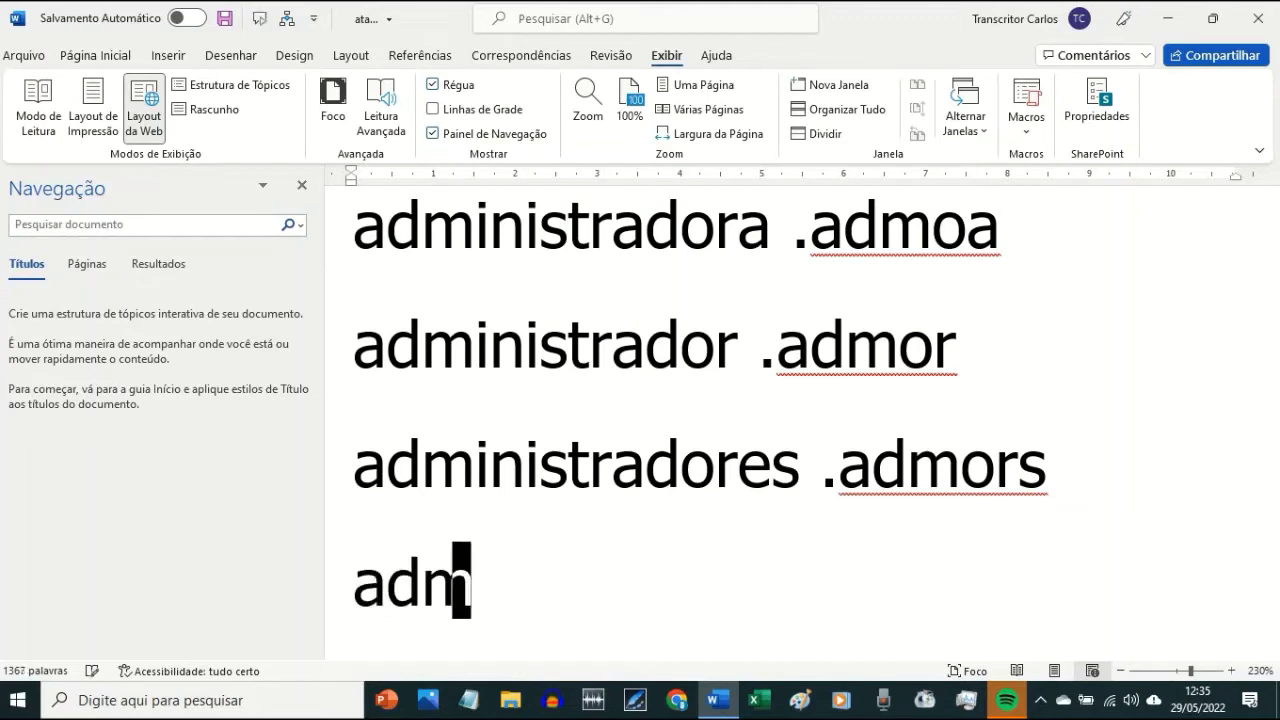
type("inistradors")
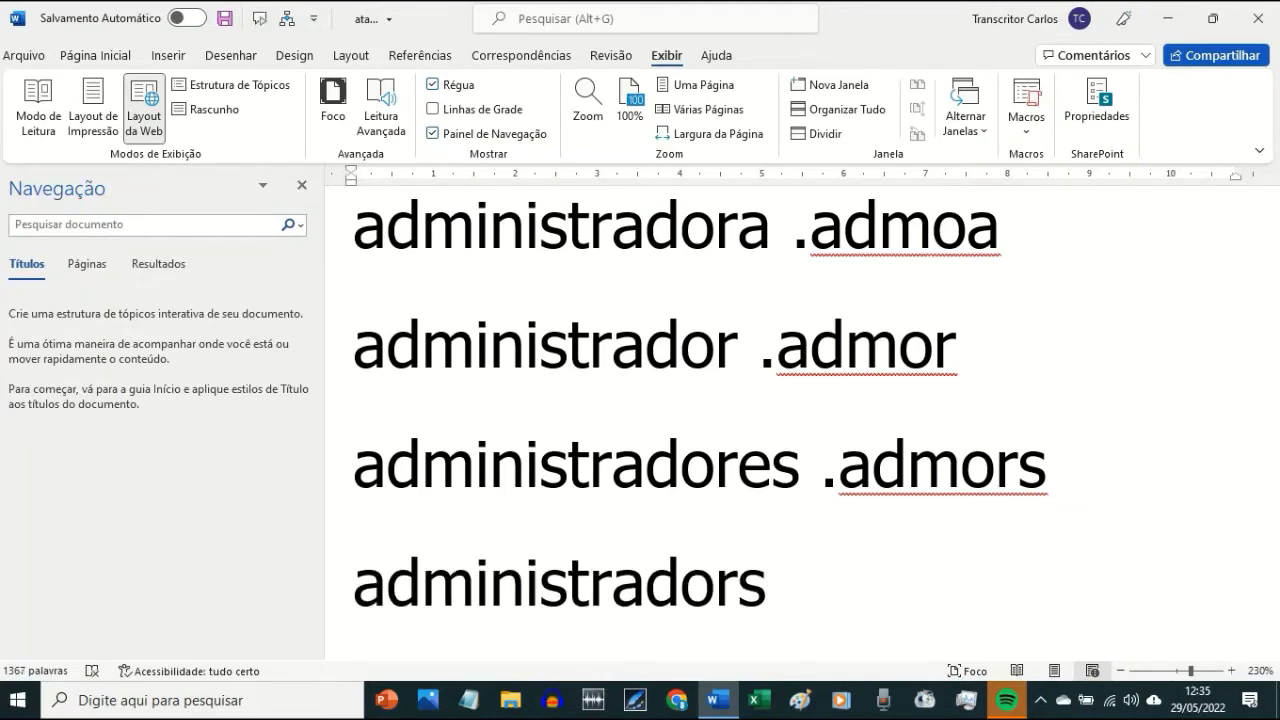
key("BackSpace")
type("es  ")
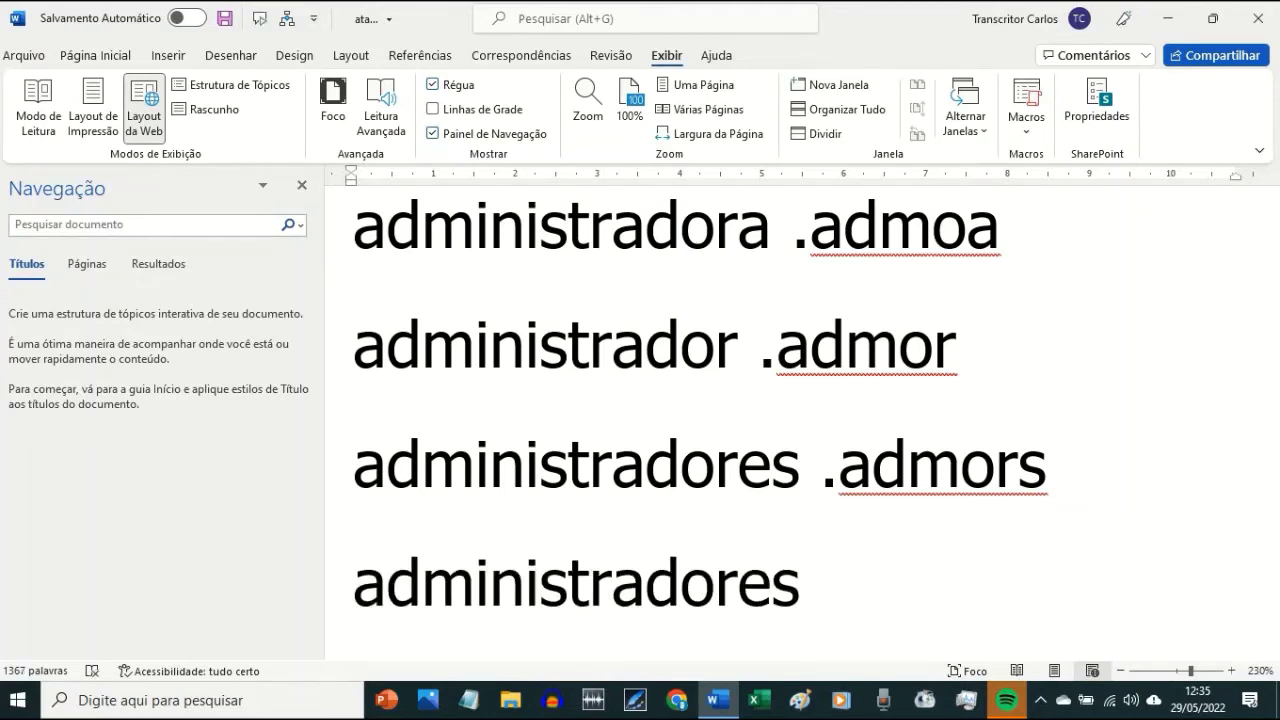
type(".")
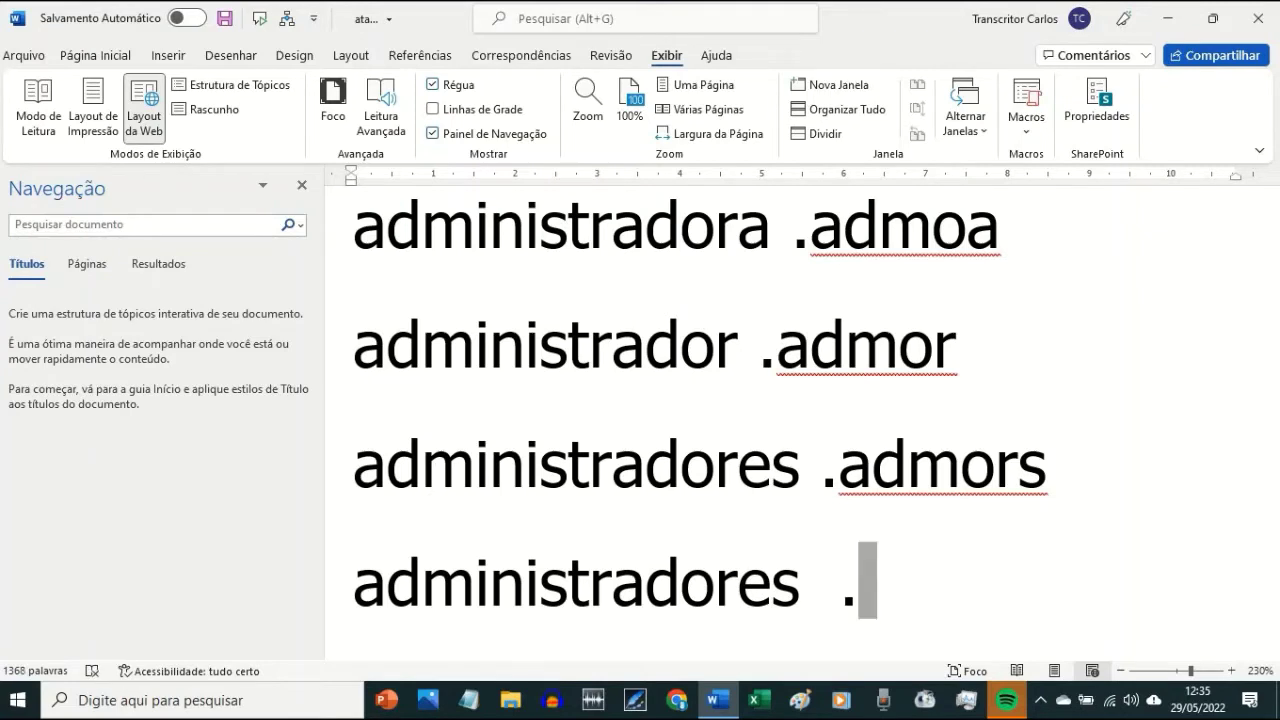
key("BackSpace")
key("BackSpace")
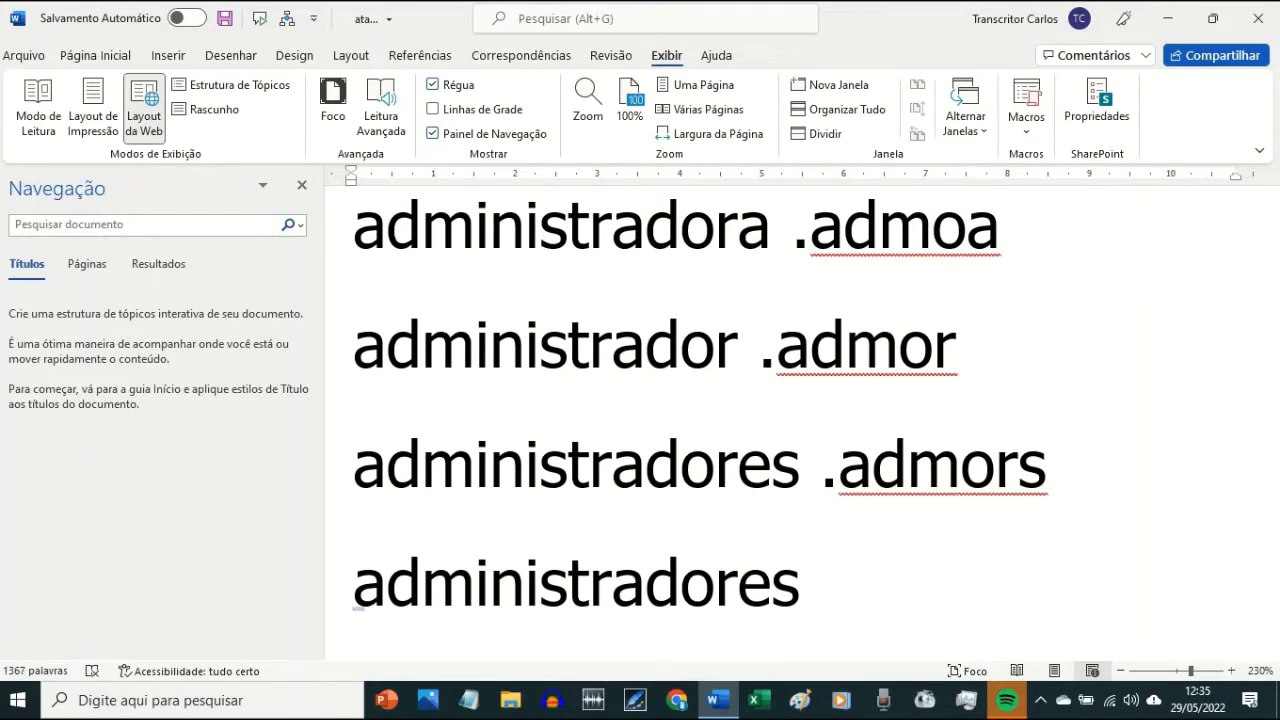
key("Left")
key("Left")
key("Left")
type(".ad")
type("ministrador")
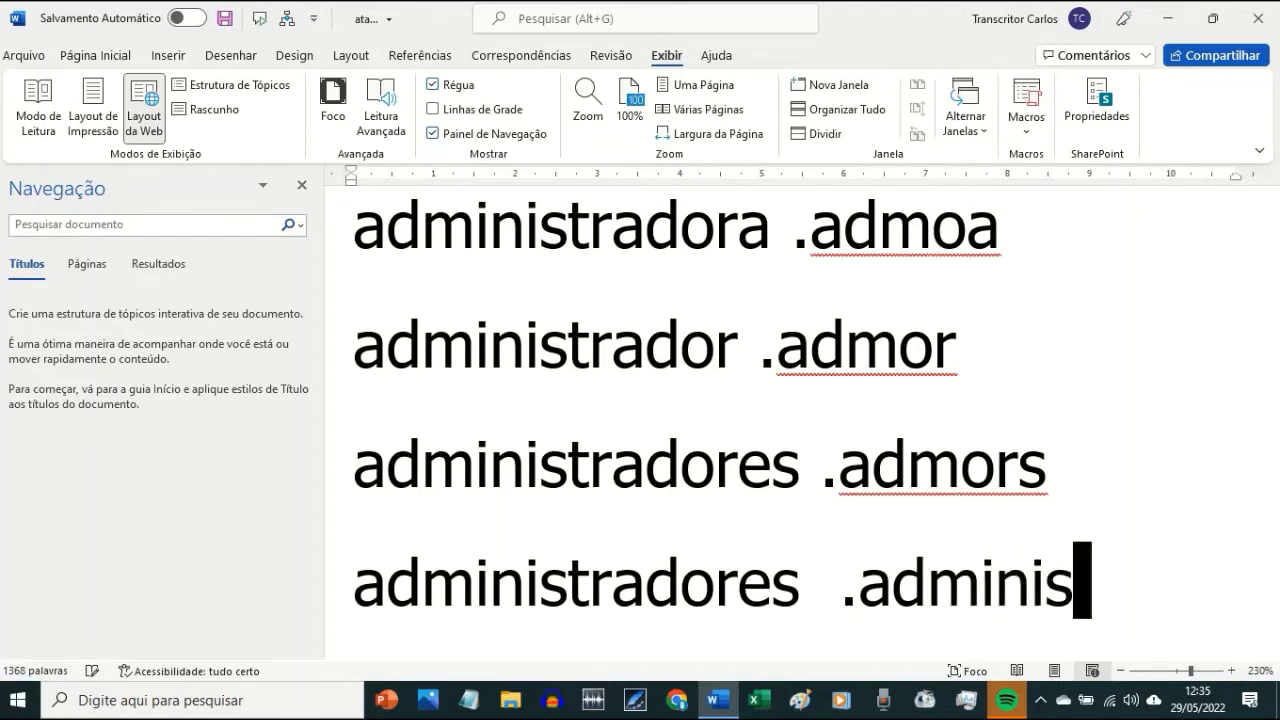
type("s")
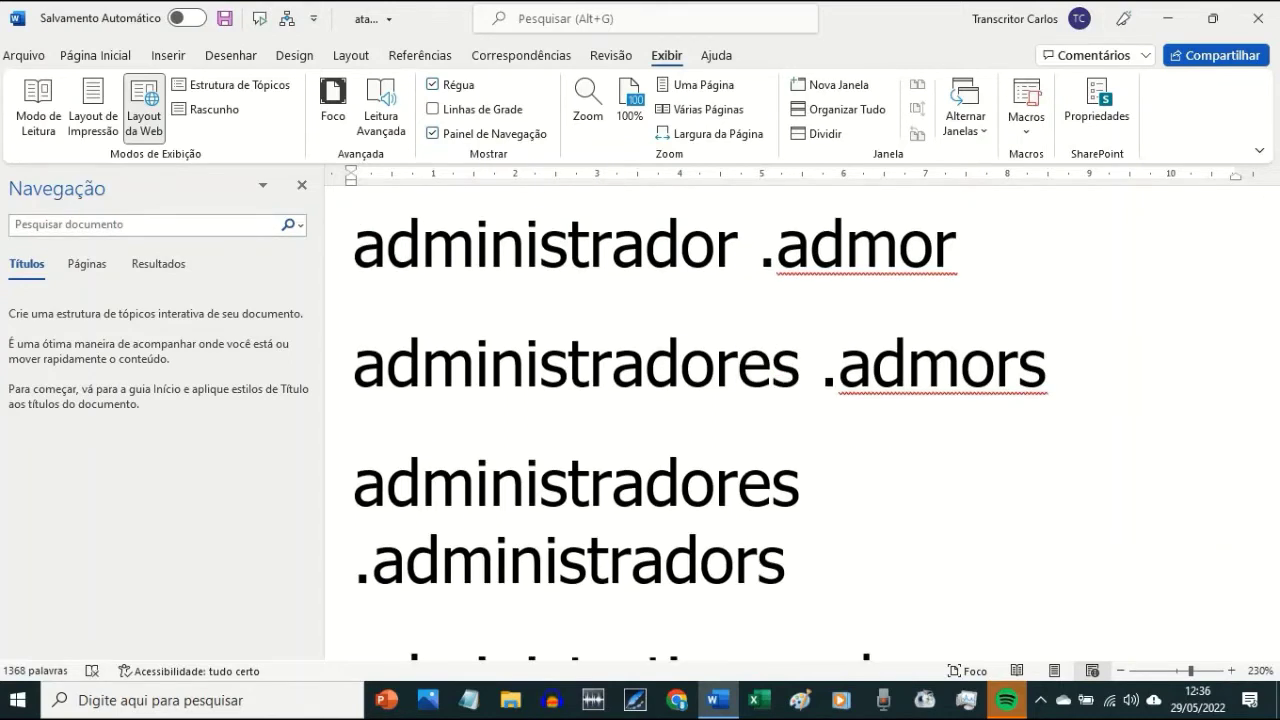
- Examine the letters of the long code ".administradors" from its final "s" back to "adm"
key("Down")
key("Up")
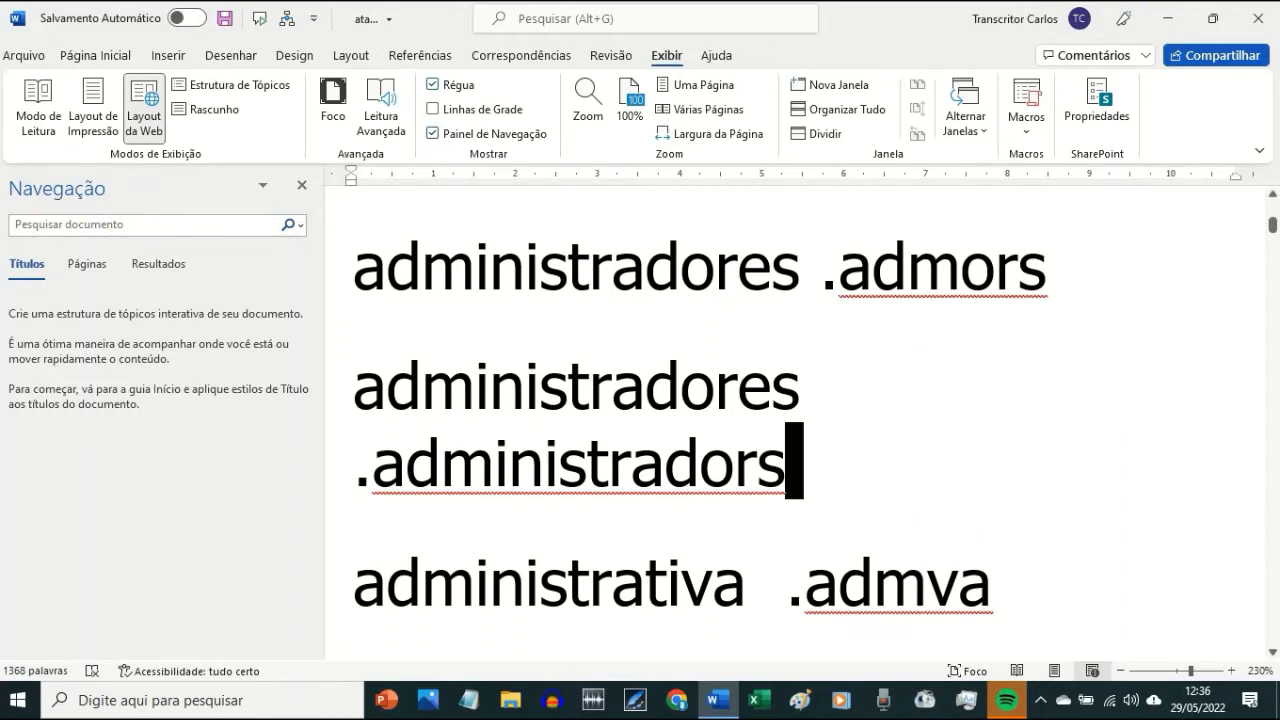
key("Down")
key("Up")
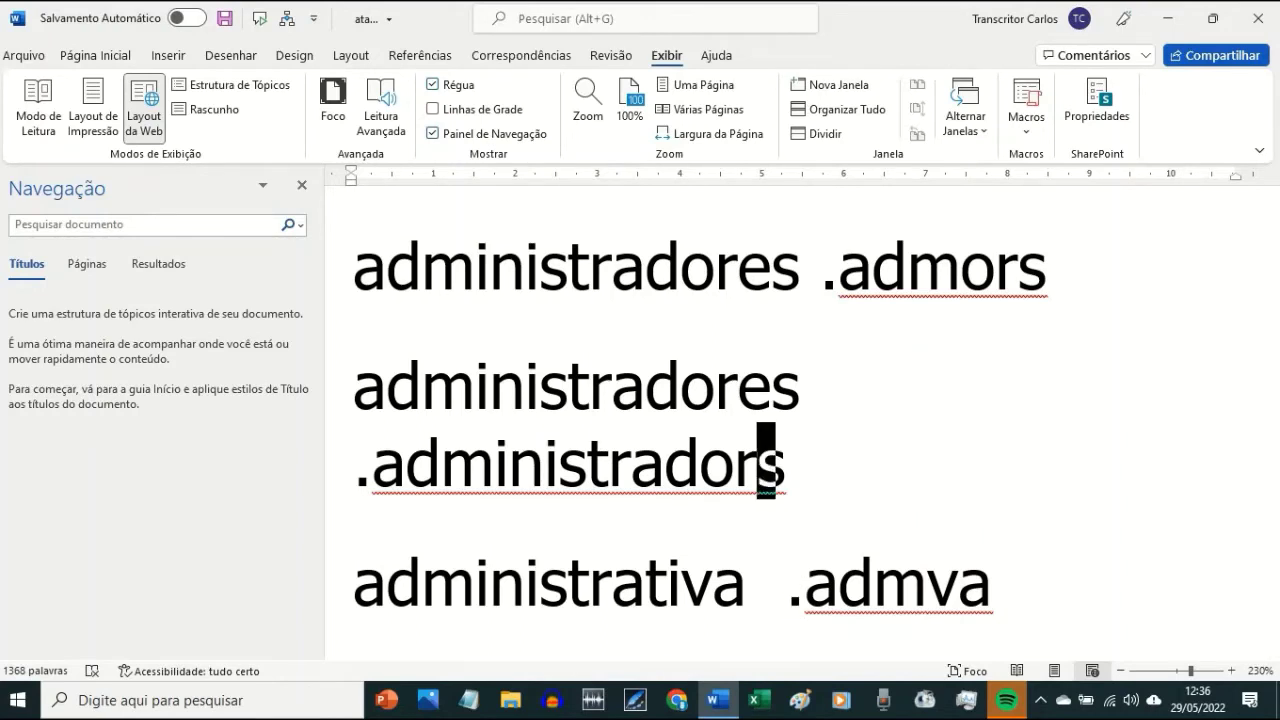
key("Left")
key("Left")
key("Left")
key("Left")
key("Left")
key("Left")
key("Left")
key("Left")
key("Left")
key("Left")
key("Left")
key("Up")
key("Down")
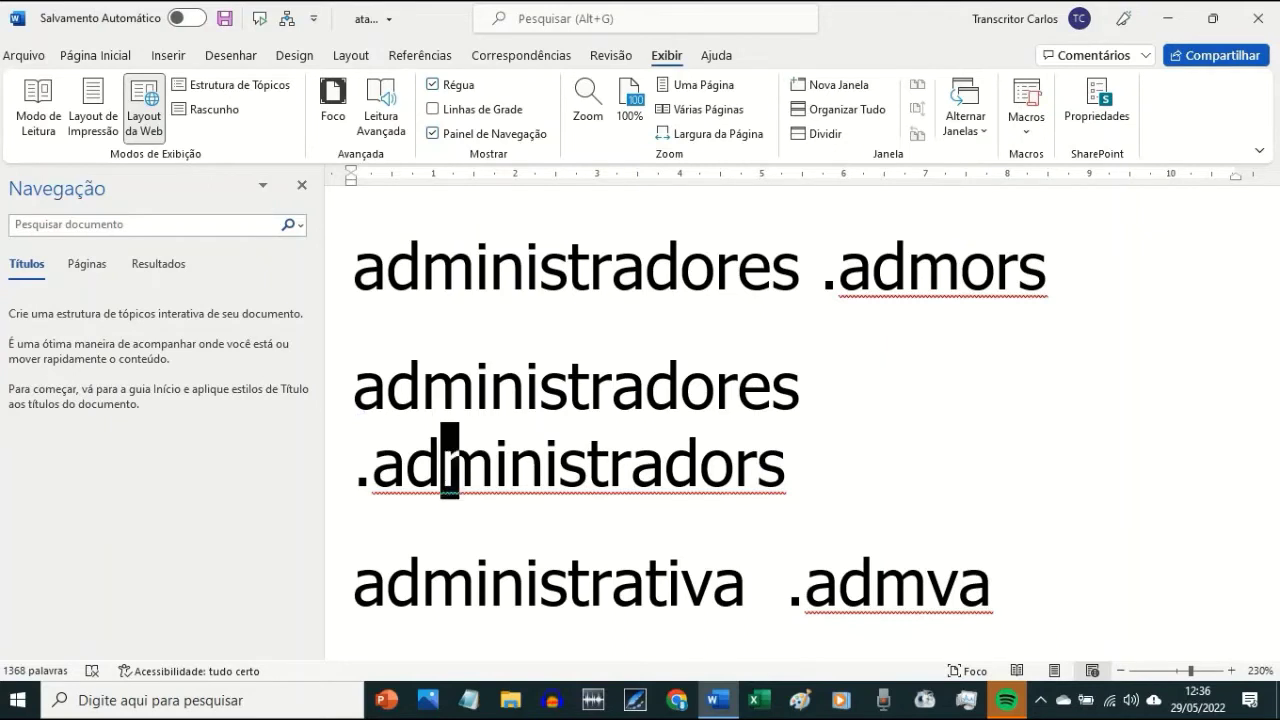
- Review the entries below ".administradors" down to "aeroporto .aerop" and return to the code of "advocacia .advoc"
key("Down")
key("Down")
key("Down")
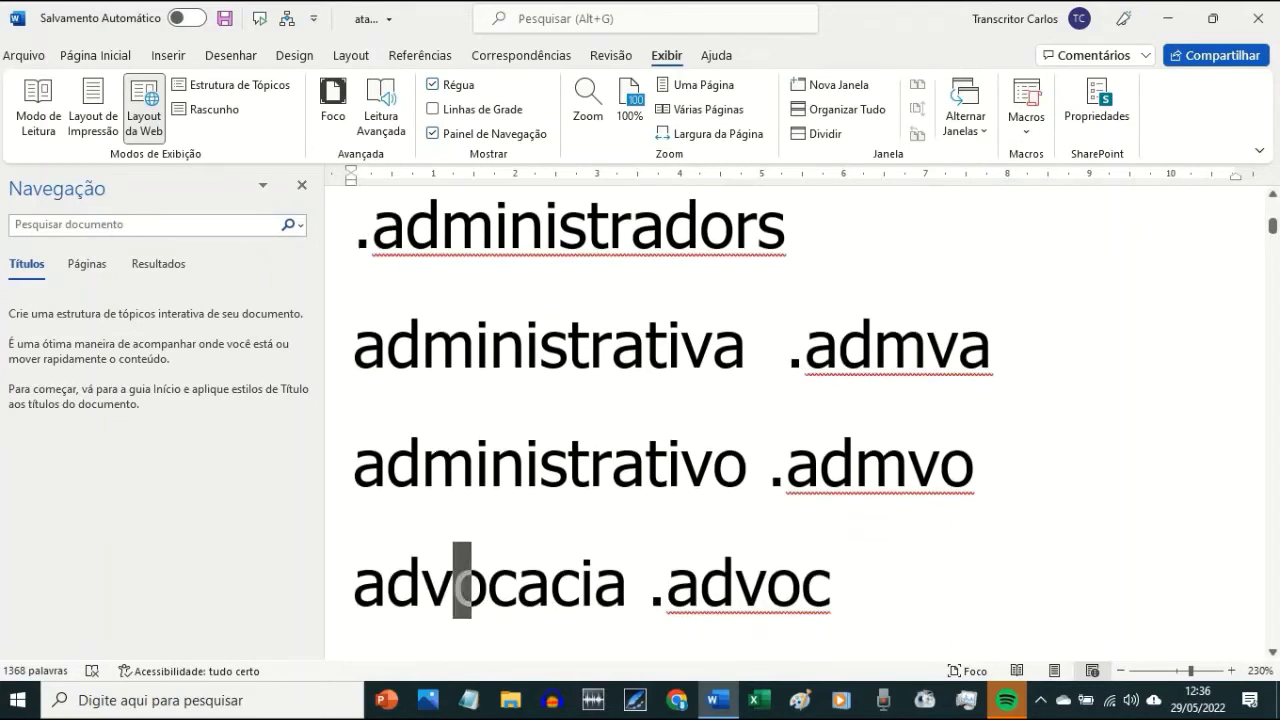
key("Down")
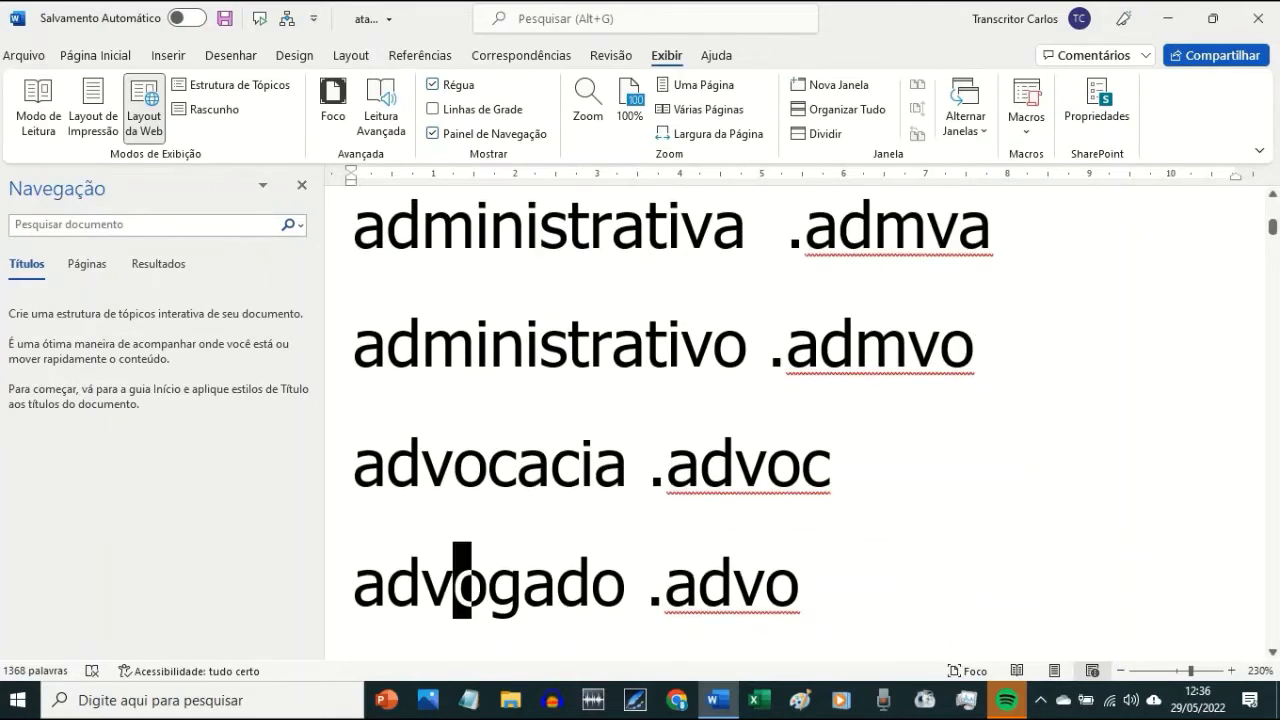
key("Down")
key("Up")
key("Up")
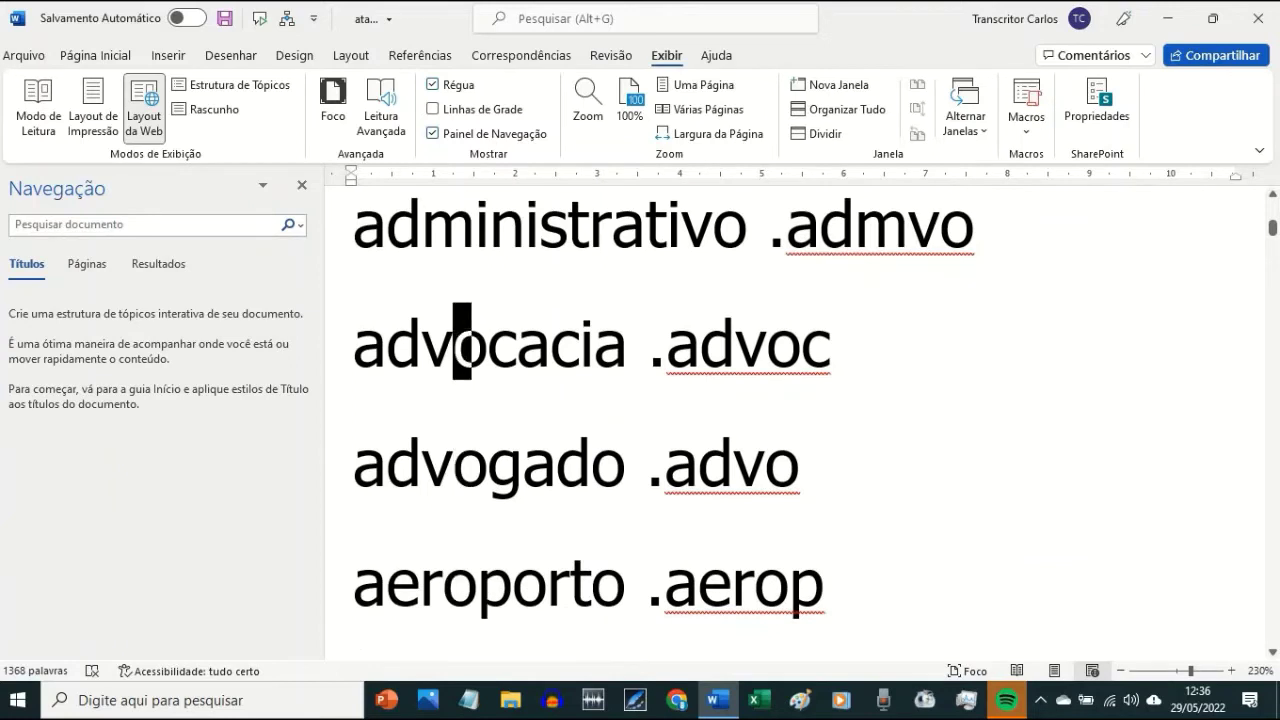
key("End")
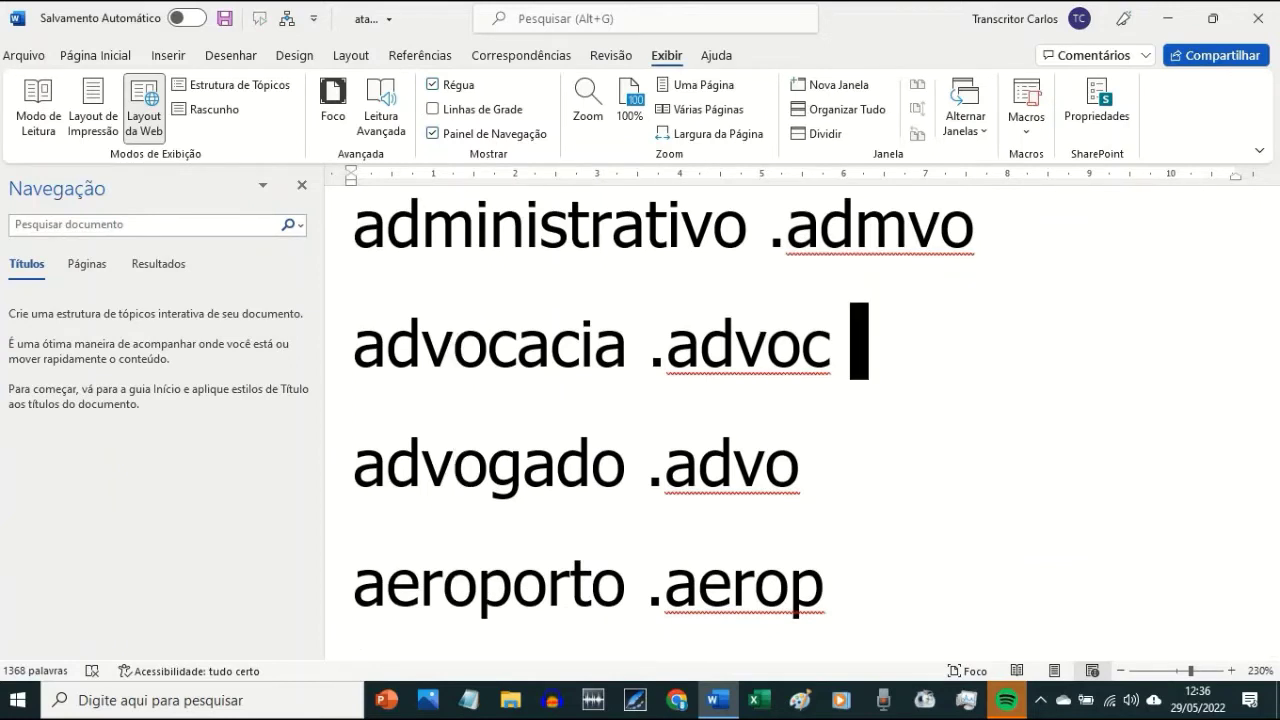
- Insert the line "advogada .adva" between "advocacia .advoc" and "advogado .advo"
key("Down")
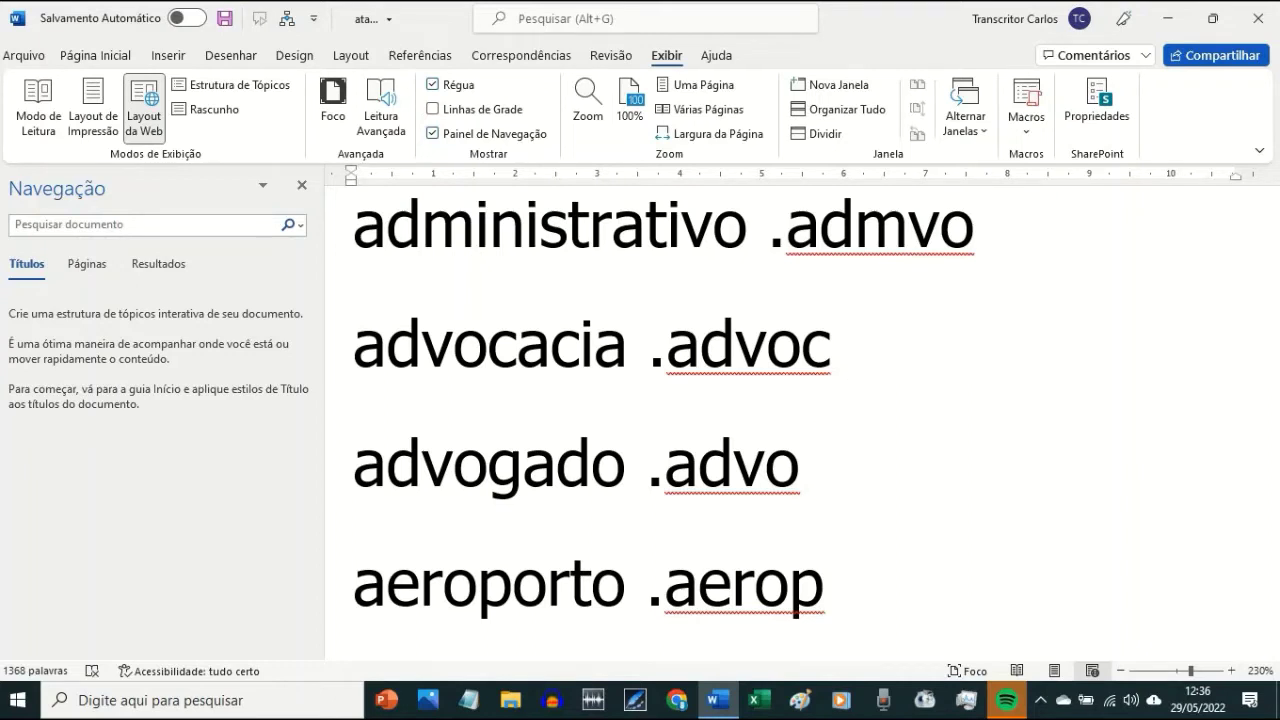
key("Home")
key("Return")
key("Up")
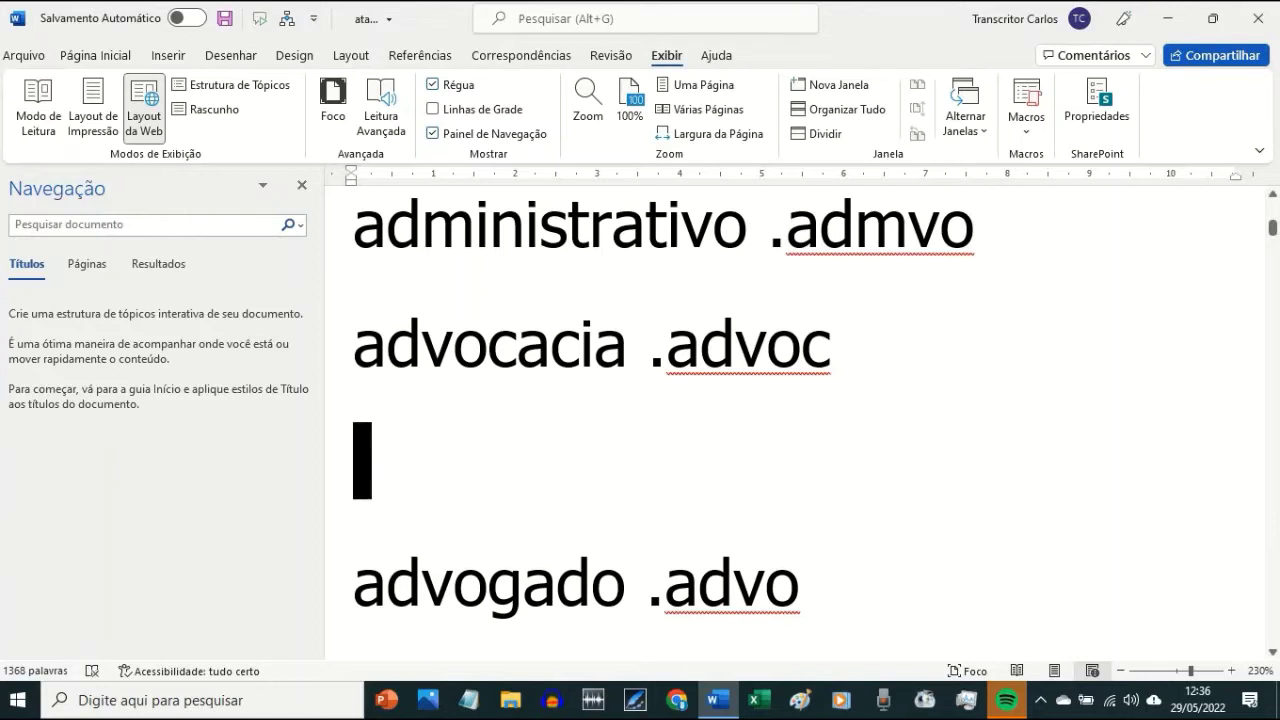
type("advogada  .a")
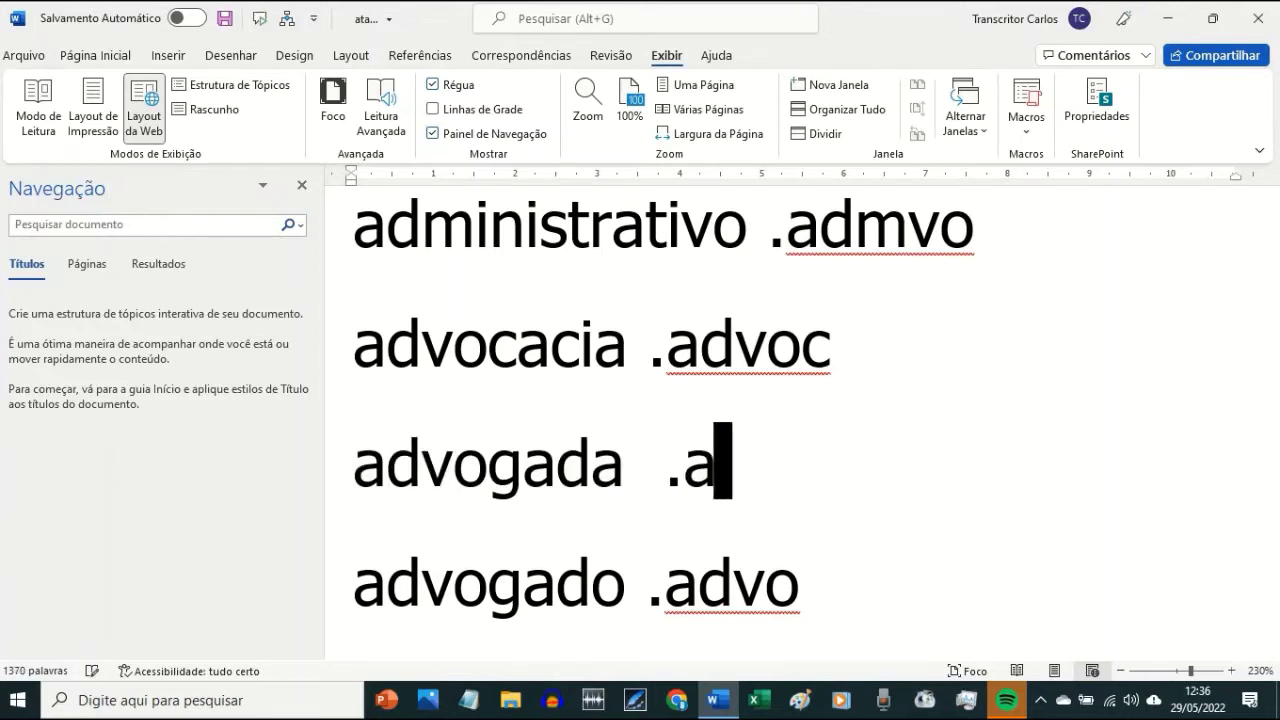
type("dva")
- Read through the entries from "advogado .advo" to "agressivo .agrevo" and go back to "aeroporto .aerop"
key("Down")
key("Return")
type("aeroporto .aerop")
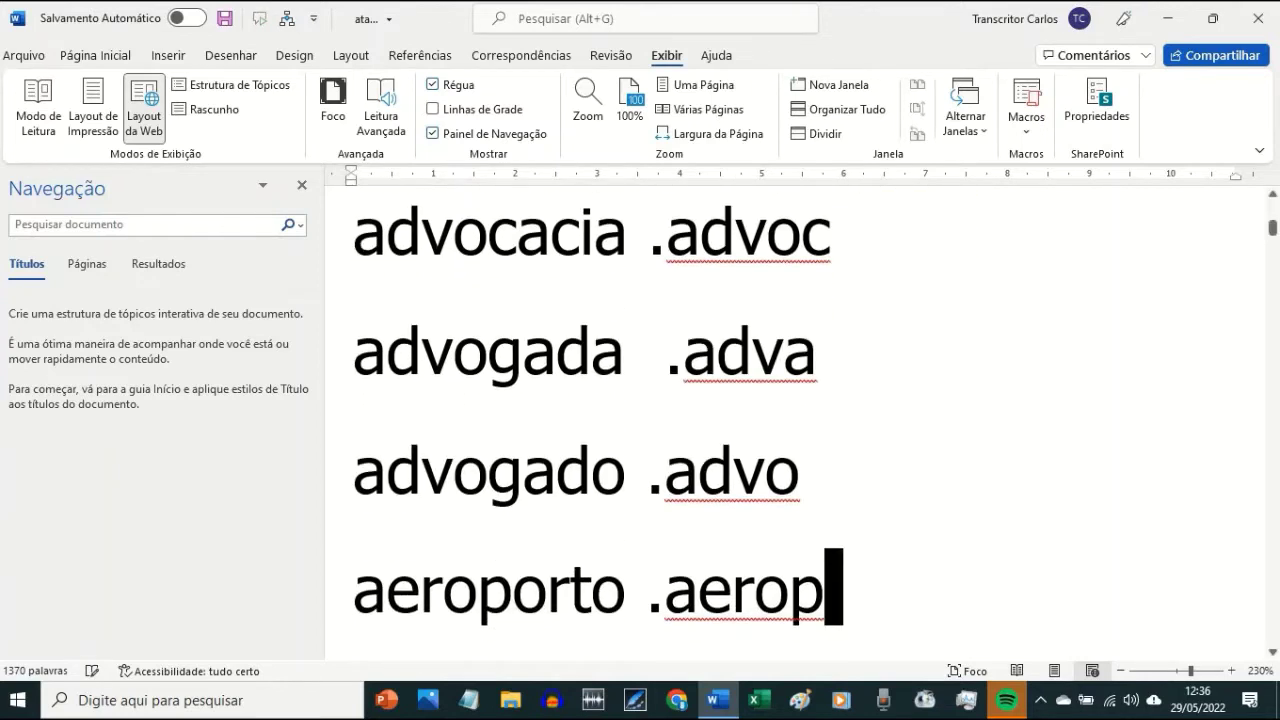
key("Return")
type("agosto .aago")
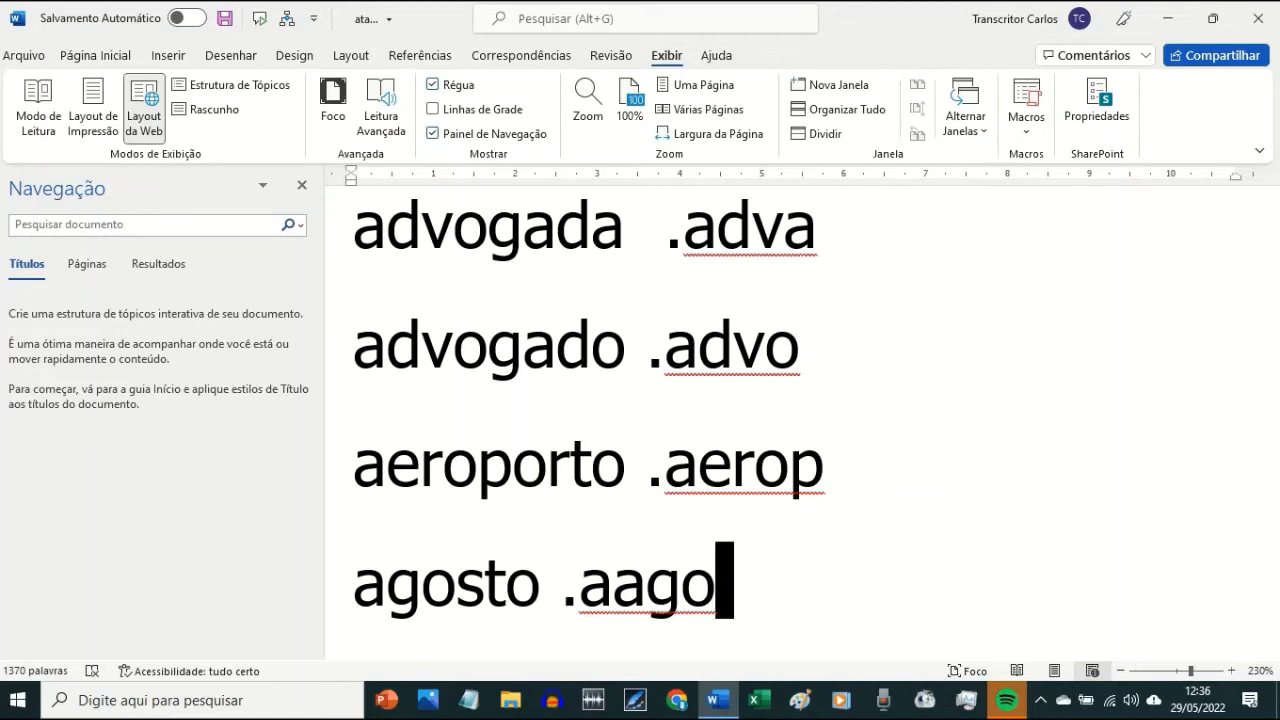
type("agressivo .agrevo")
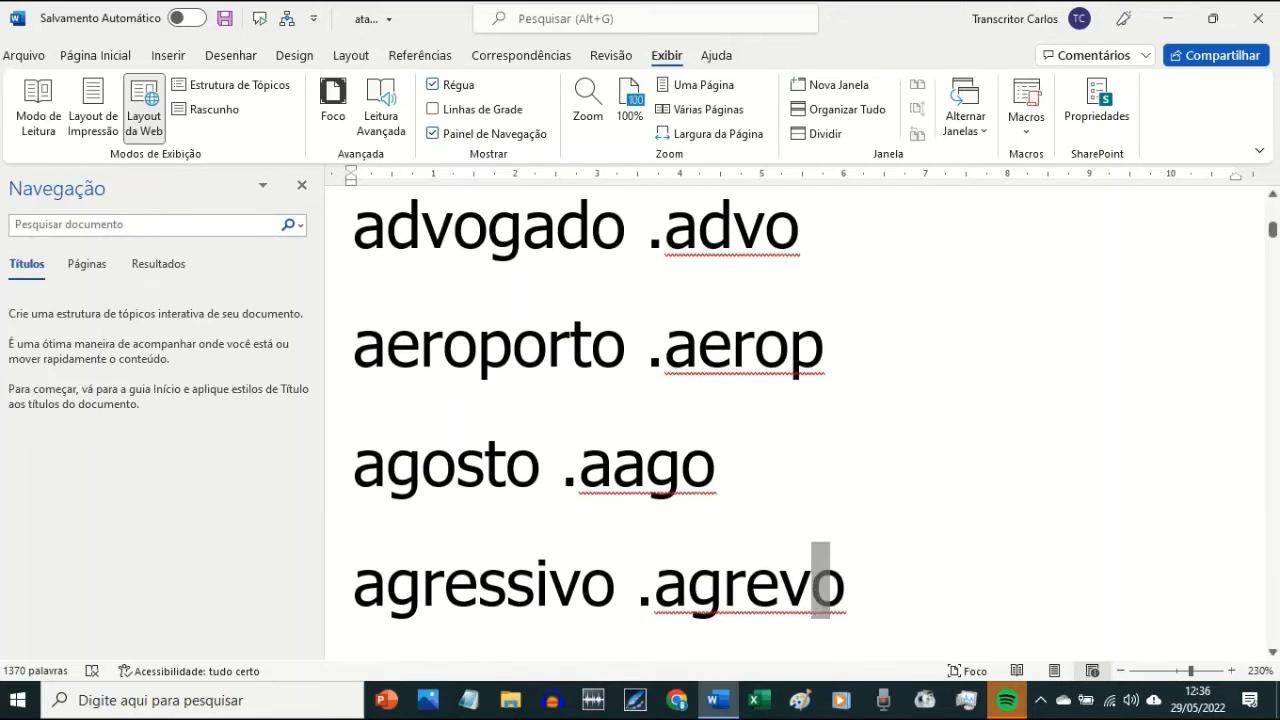
key("Up")
key("Up")
key("Up")
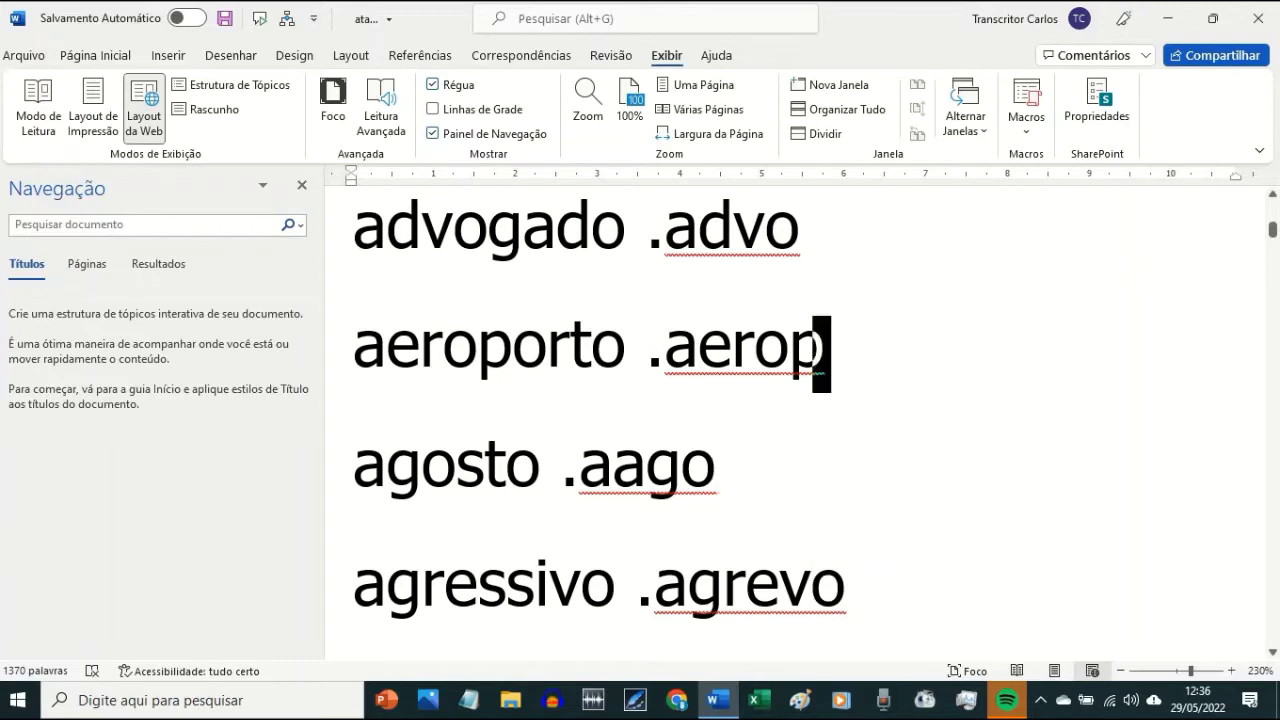
- Insert the line "aeropo .aeropo" between "aeroporto .aerop" and "agosto .aago"
key("Down")
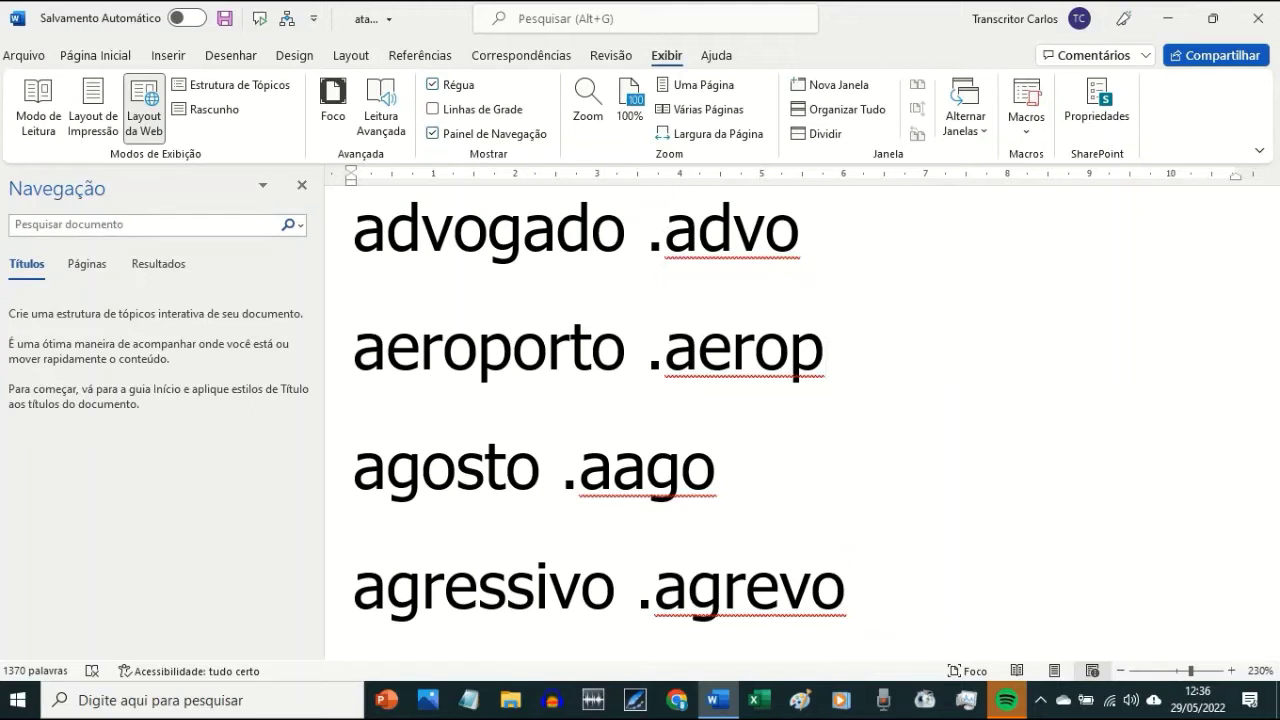
key("Return")
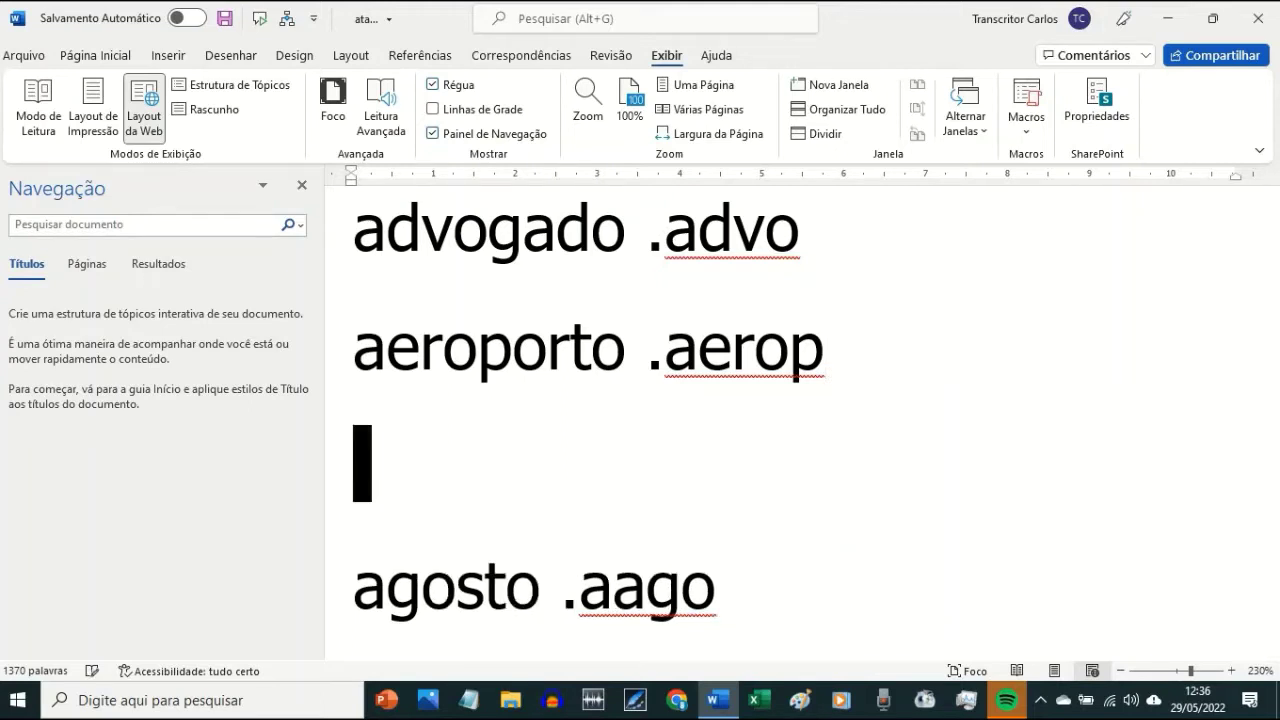
type("aeropo ")
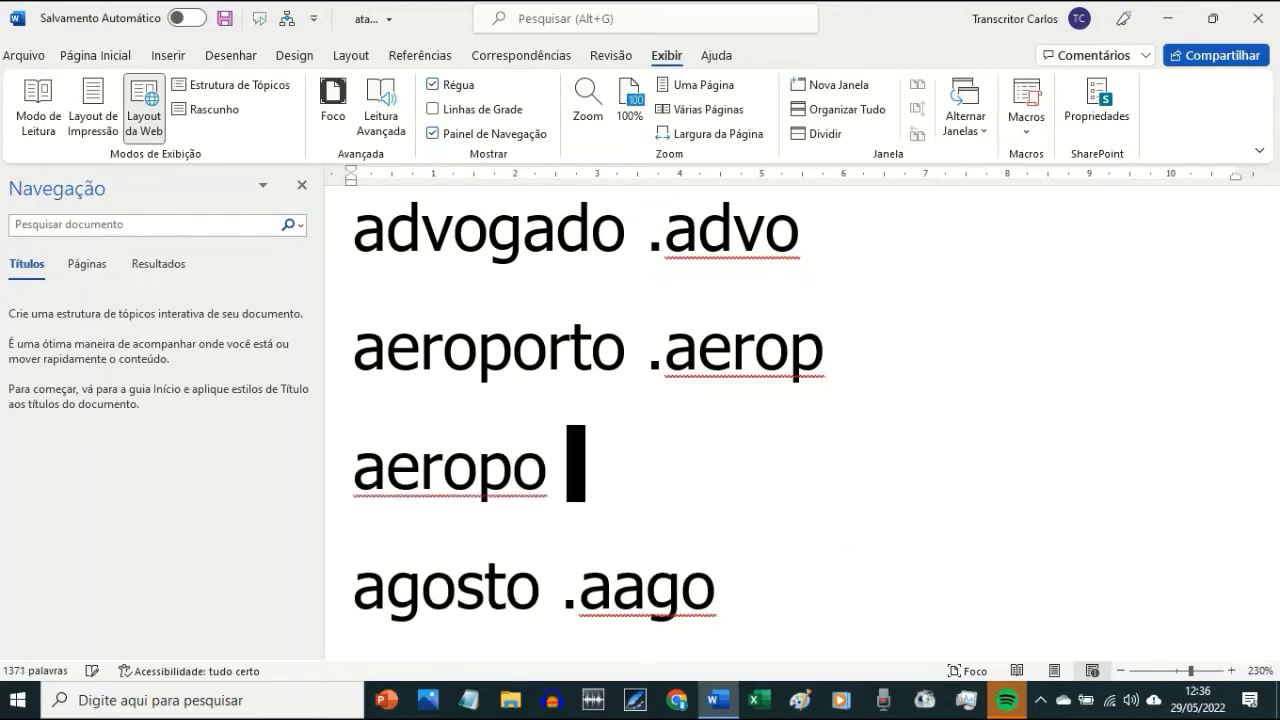
type(".aeropo")
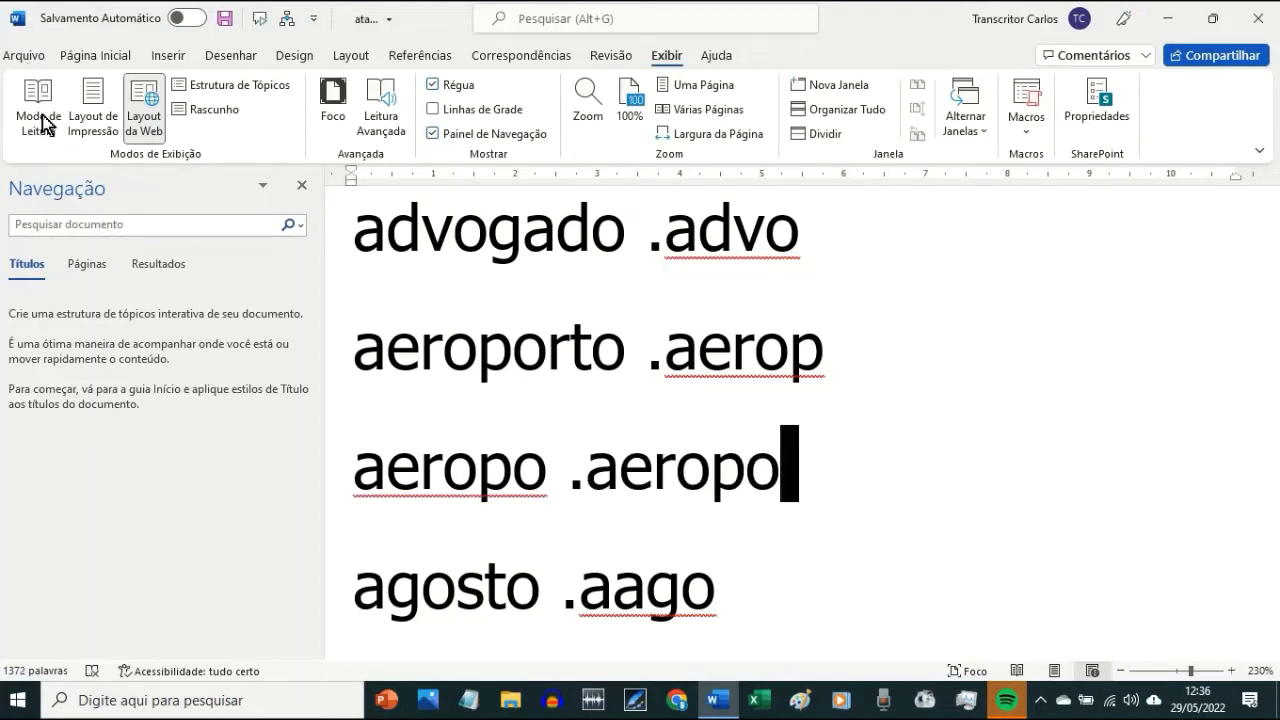
- Open the AutoCorrect settings from the proofing options
left_click(25, 57)
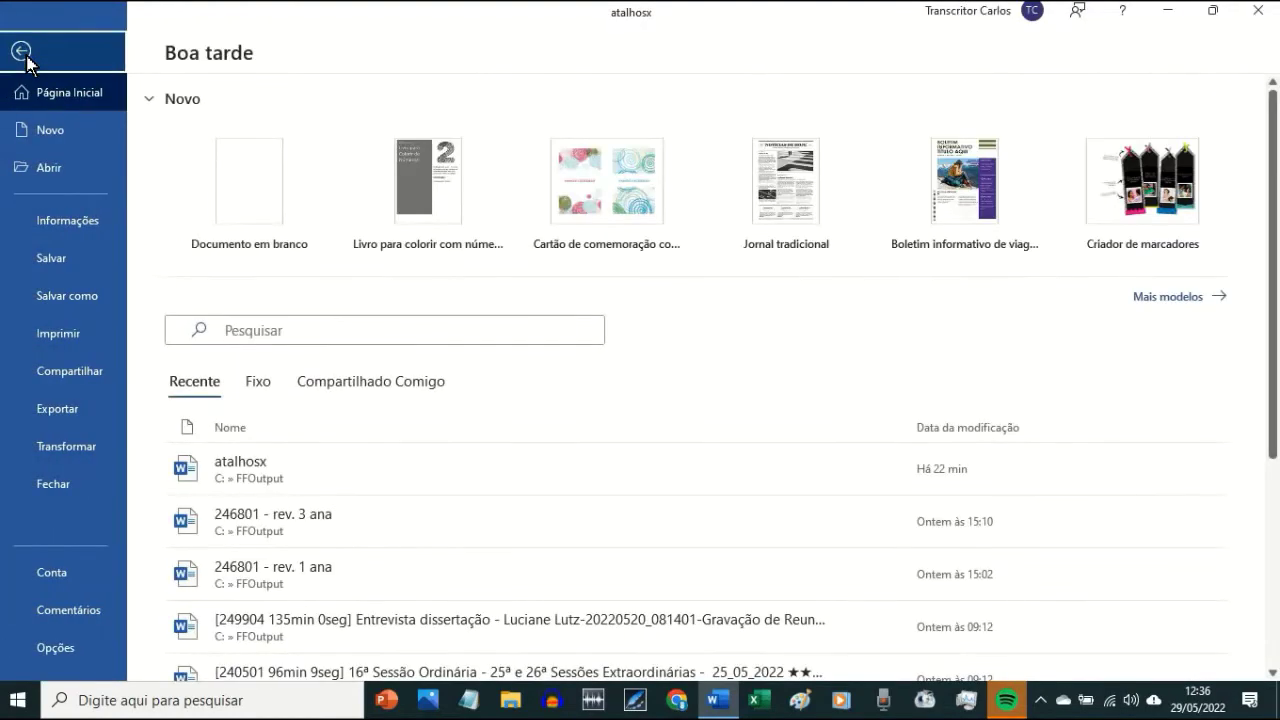
key("Up")
key("Return")
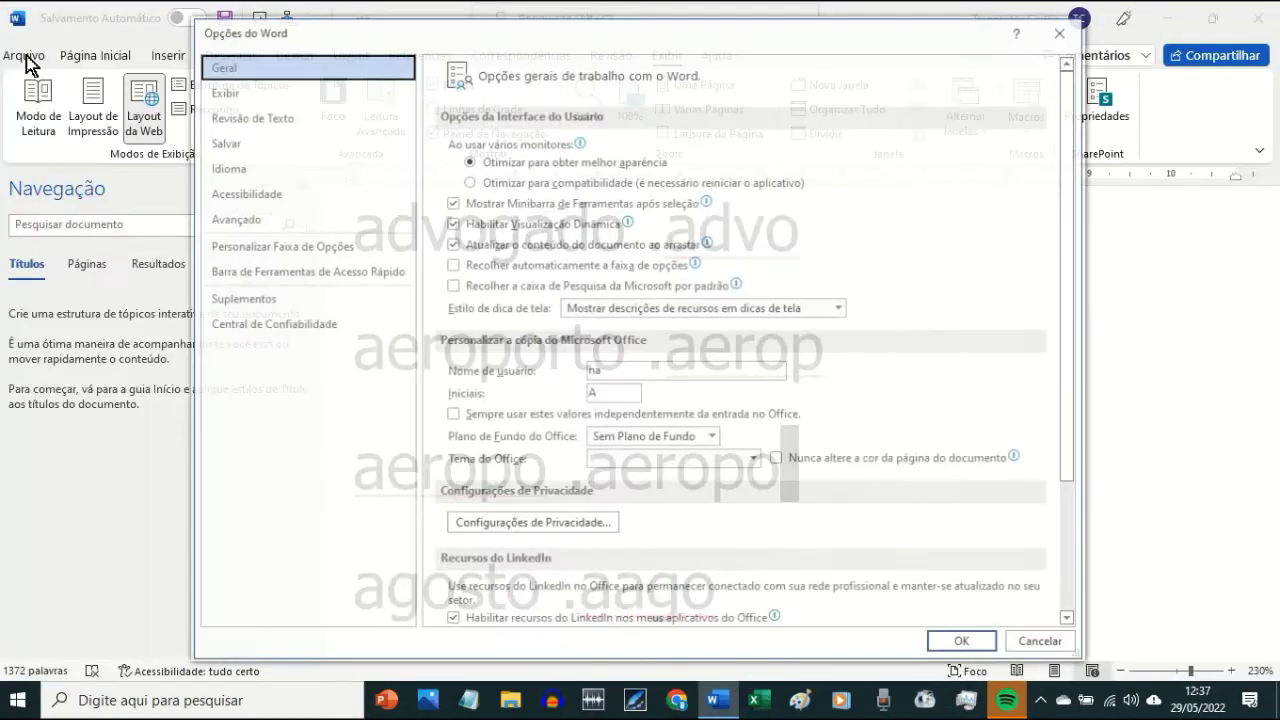
key("Down")
key("Down")
key("Tab")
key("Return")
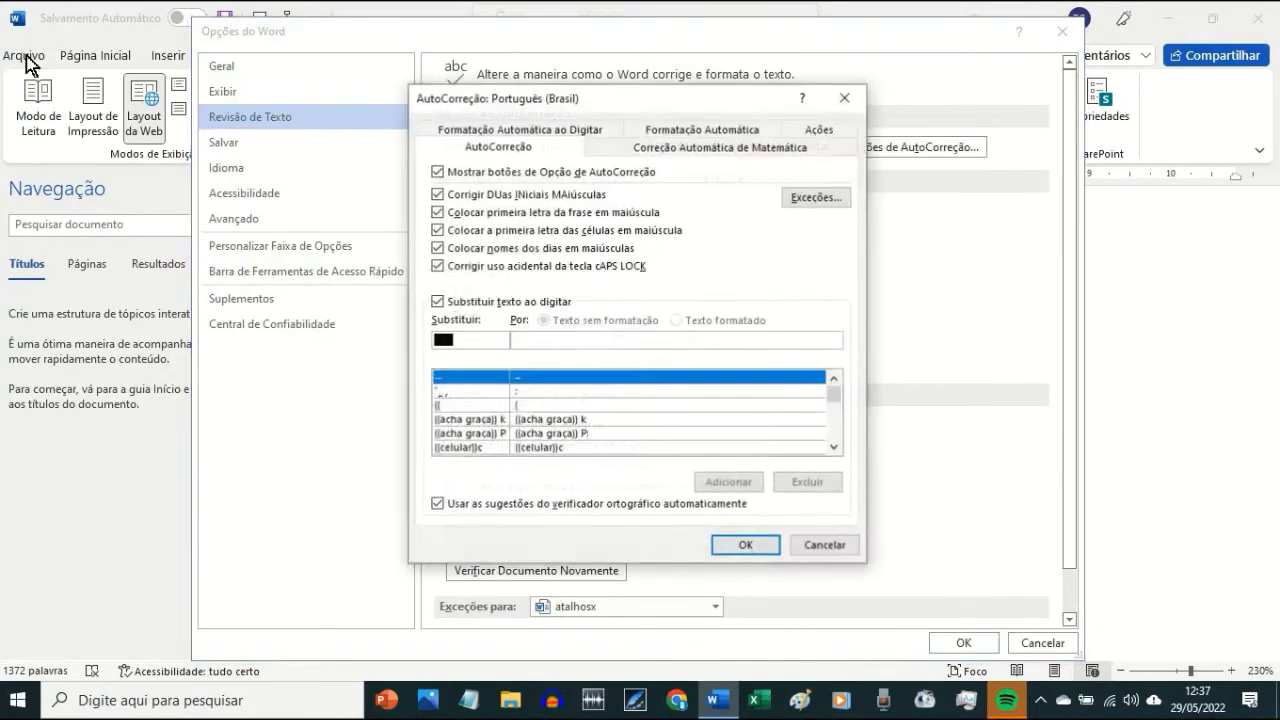
- Add AutoCorrect entries replacing aeropo with aeroportuário and aeropos with aeroportuários
type("aeropo")
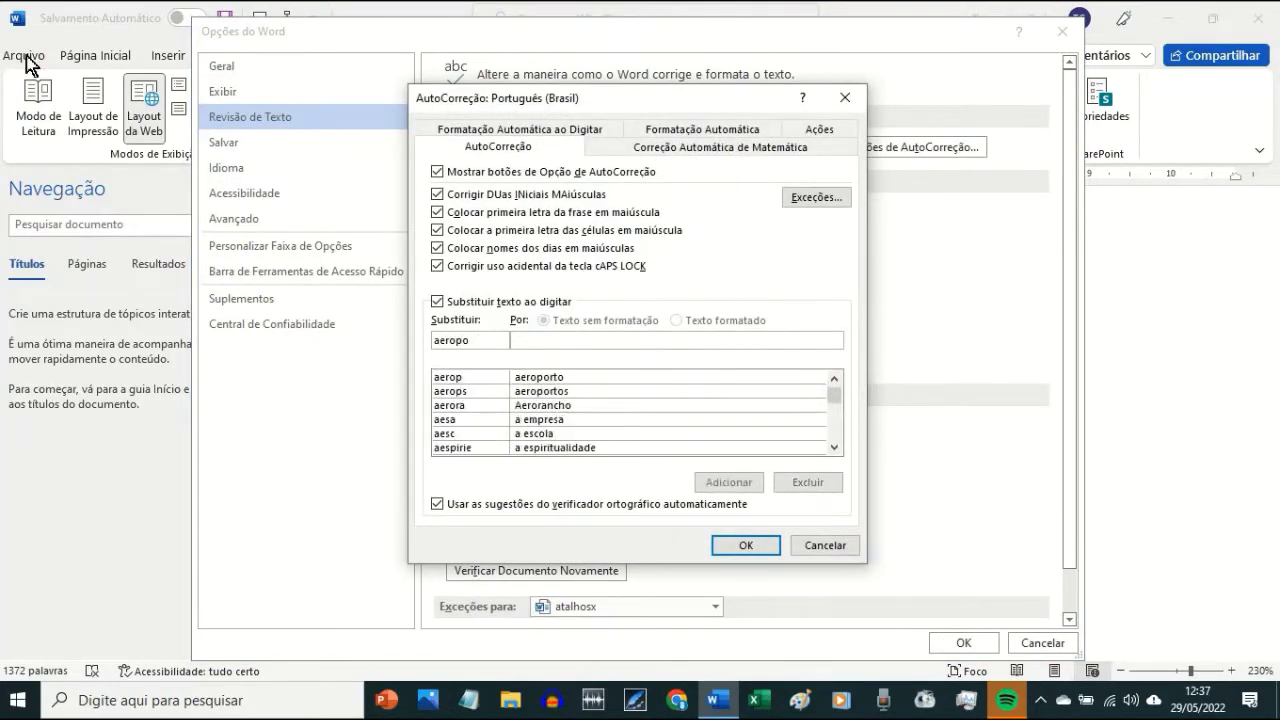
key("Tab")
type("ae")
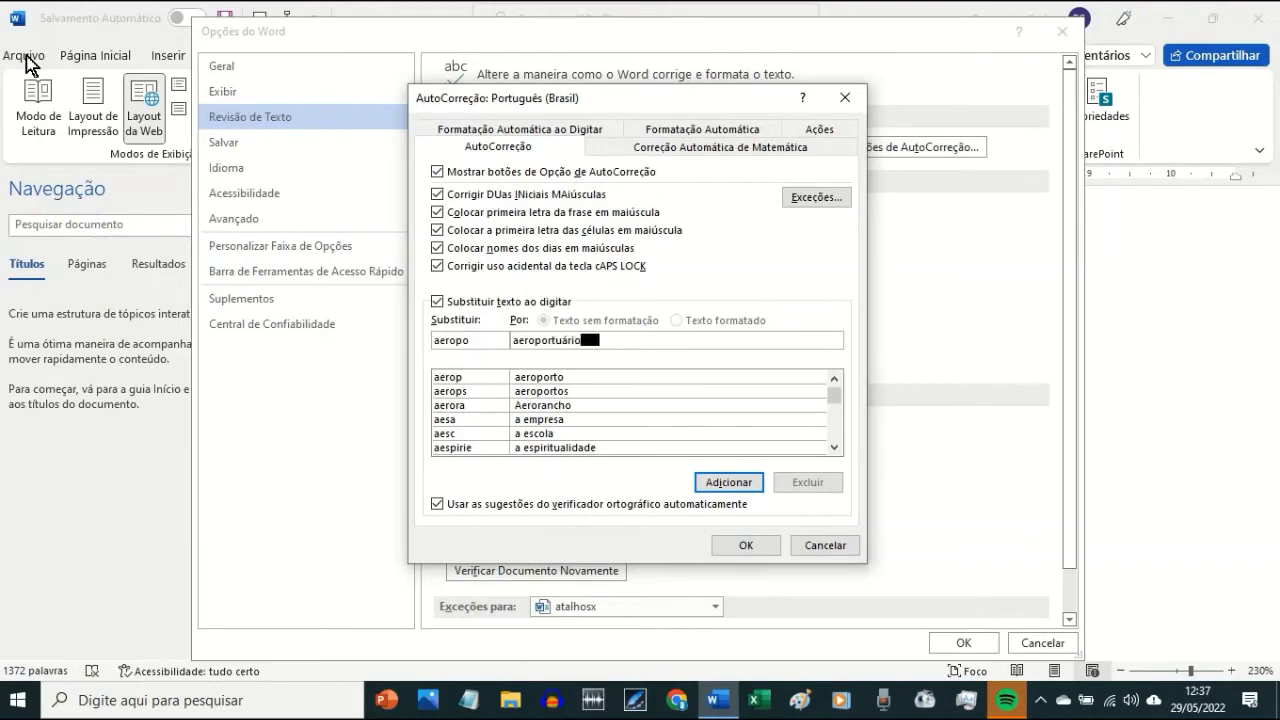
type("roportuário")
key("Return")
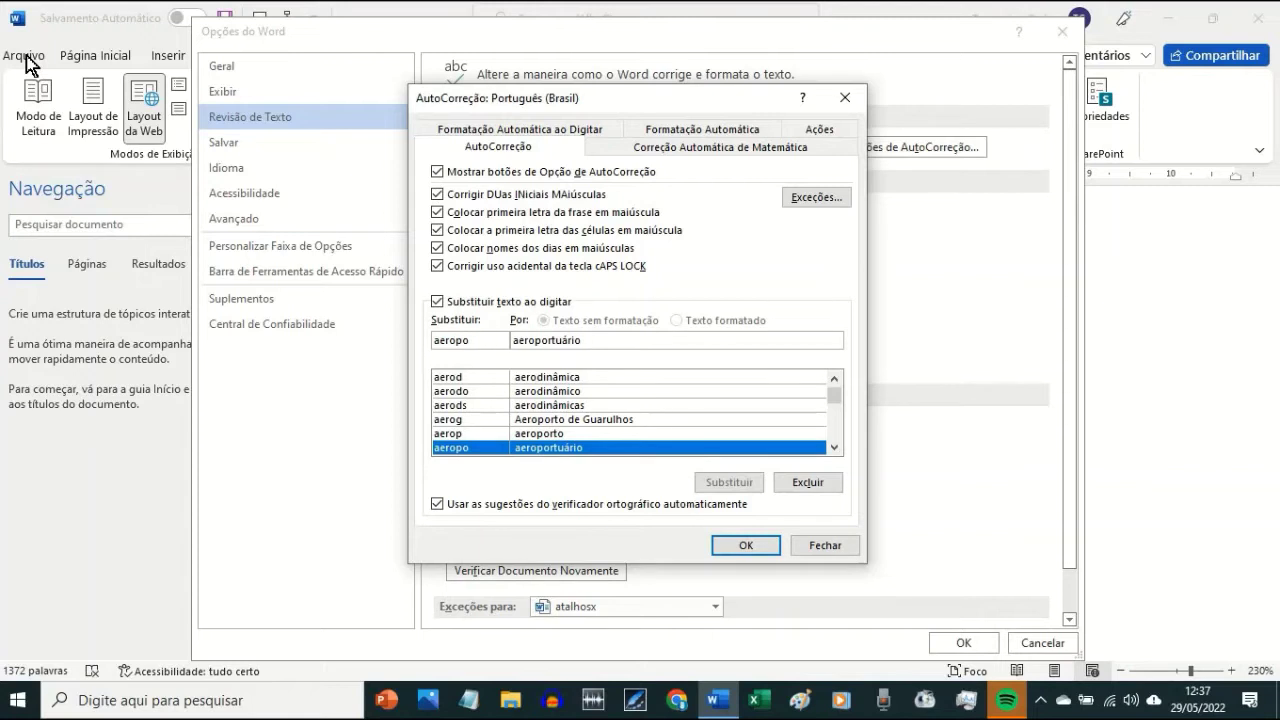
type("s")
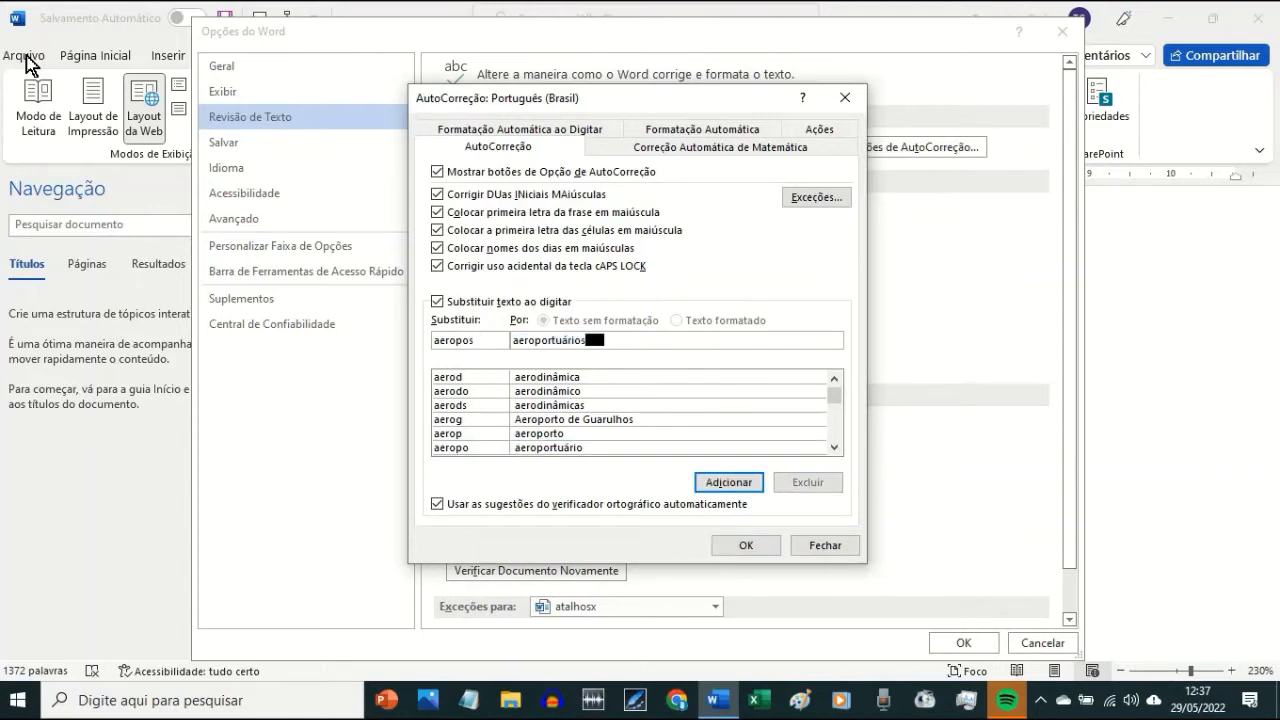
key("Return")
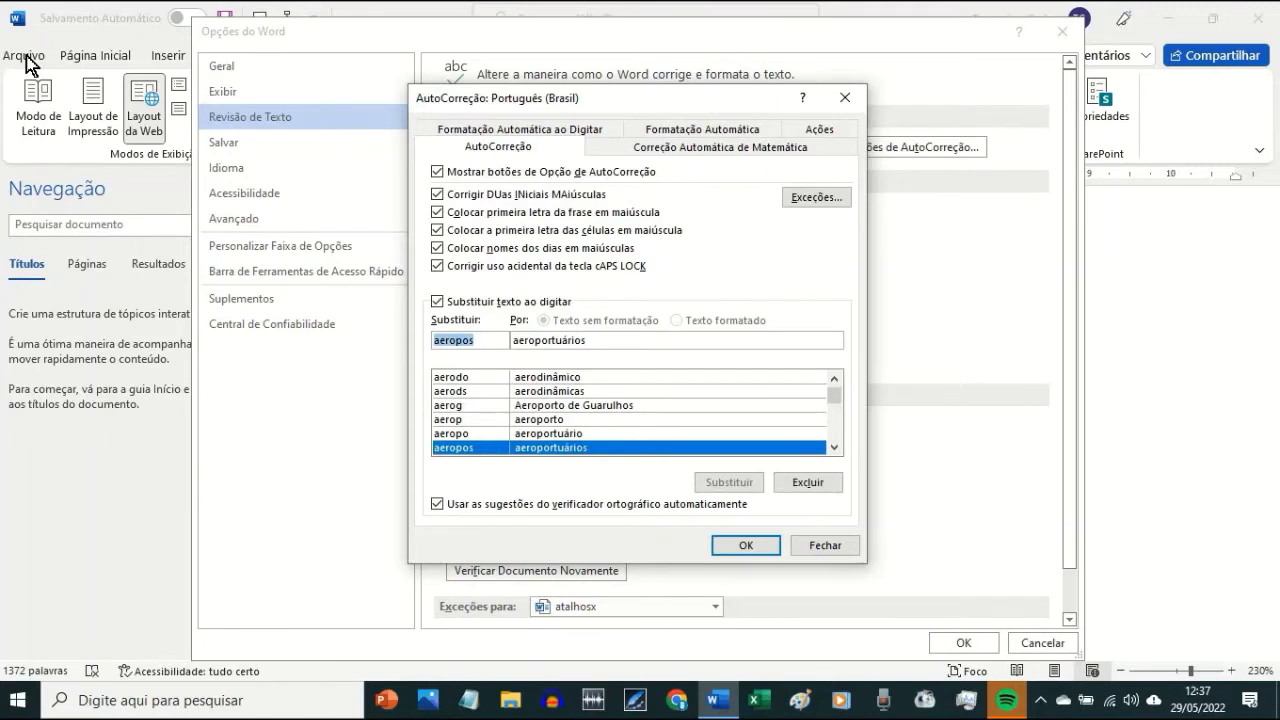
- Add AutoCorrect entries replacing aeropa with aeroportuária and aeropas with aeroportuárias, and close the settings
type("aero")
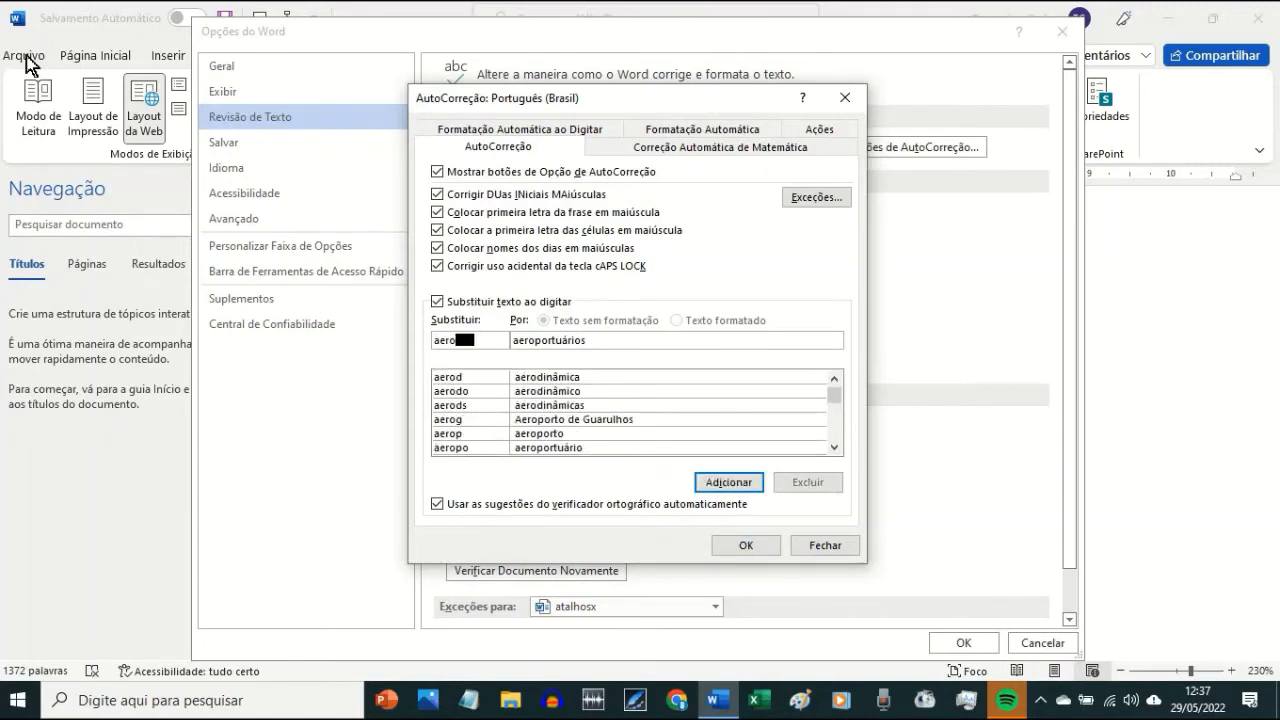
type("pa")
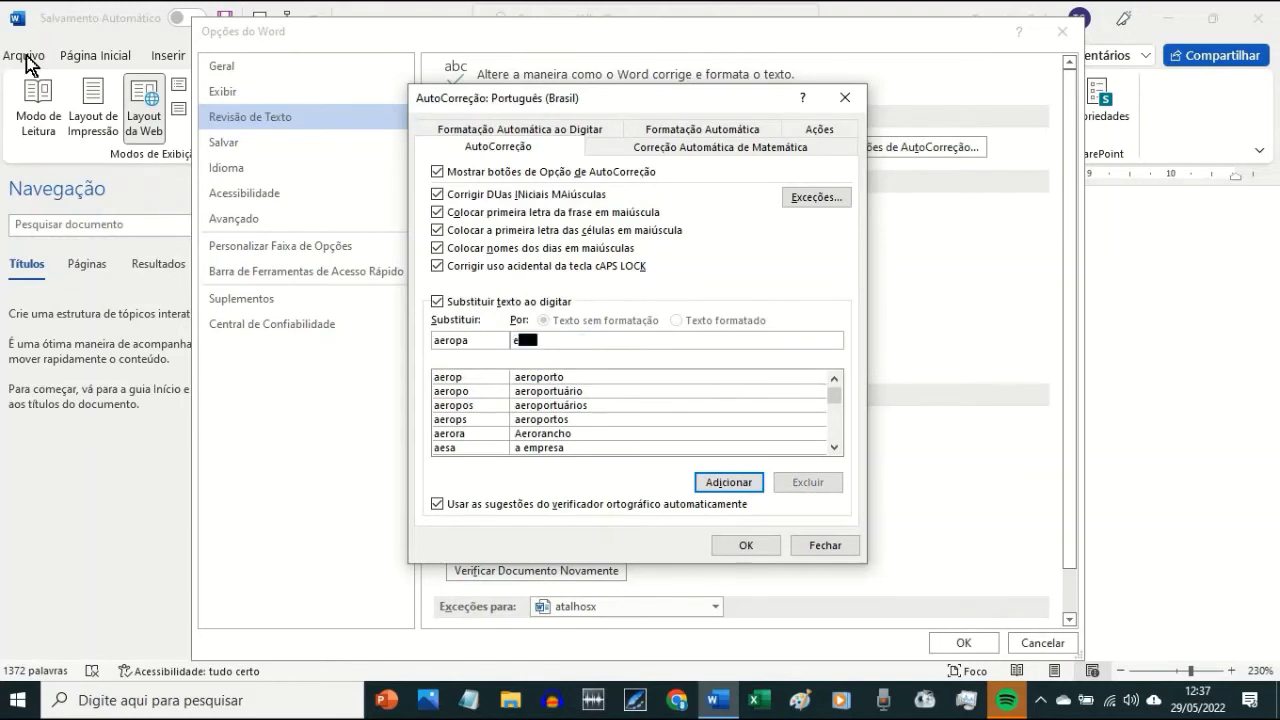
type("aeroportuária")
key("Return")
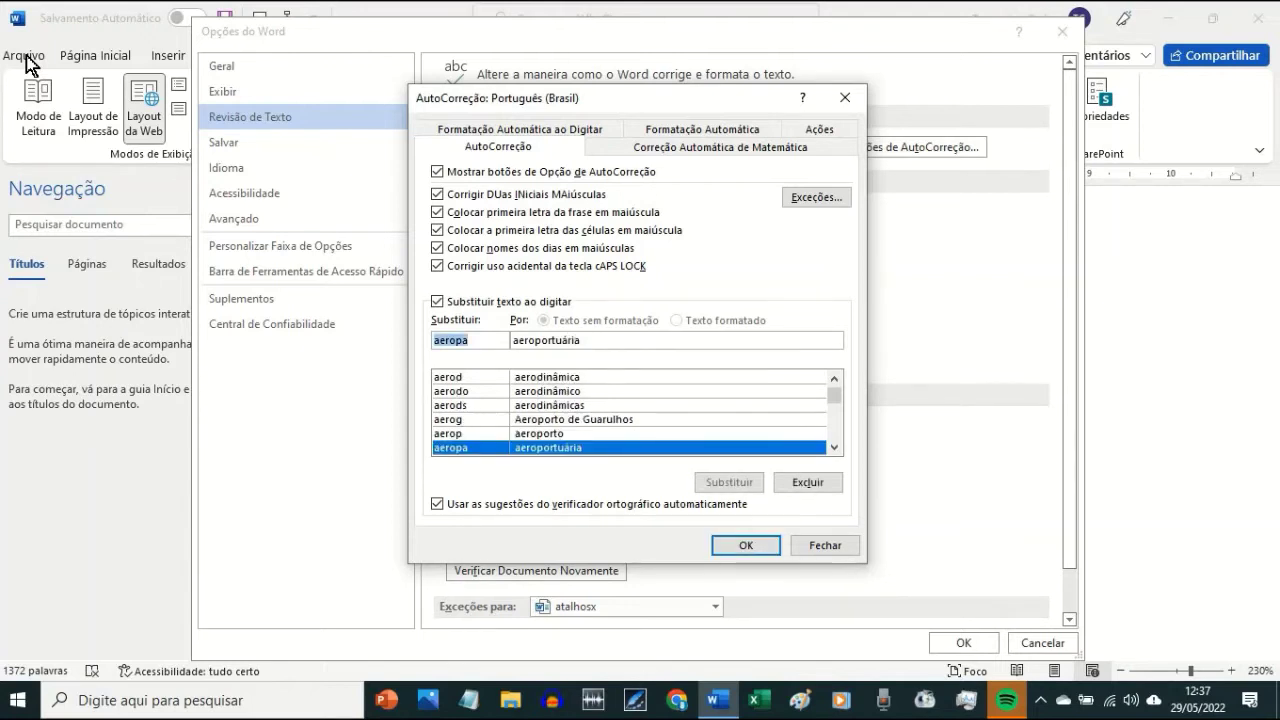
type("s")
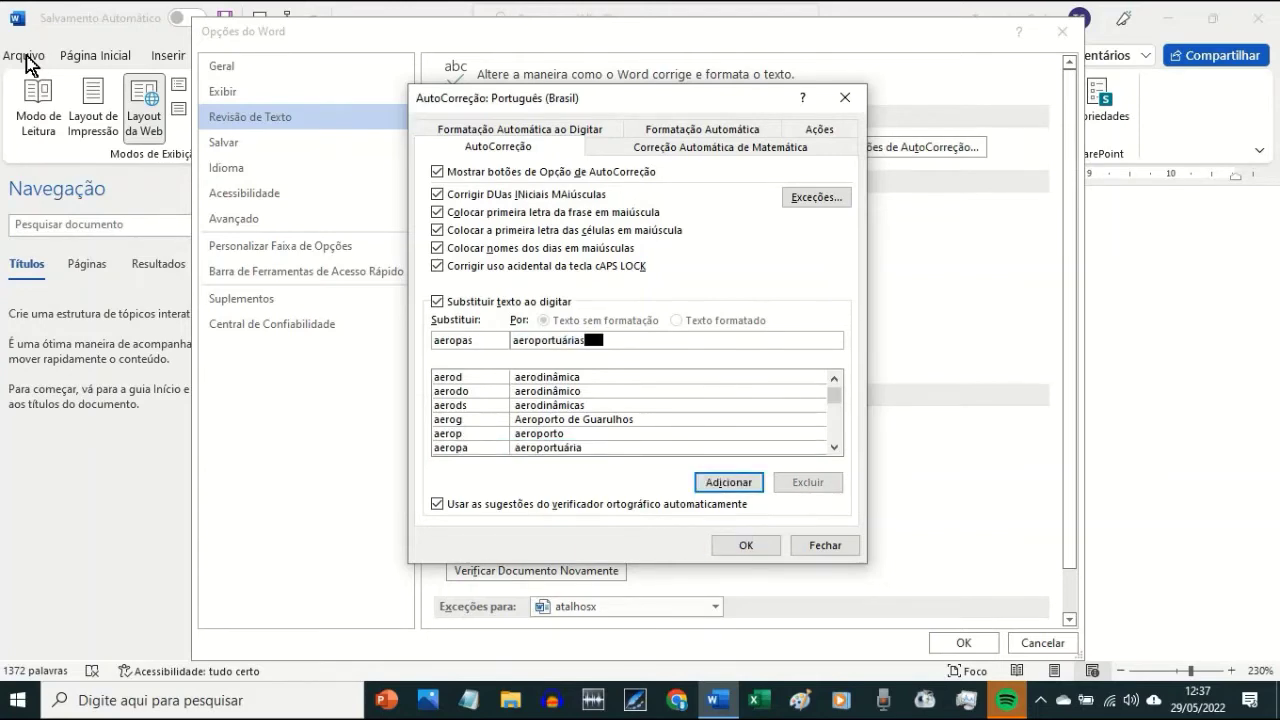
key("Return")
key("Return")
key("Return")
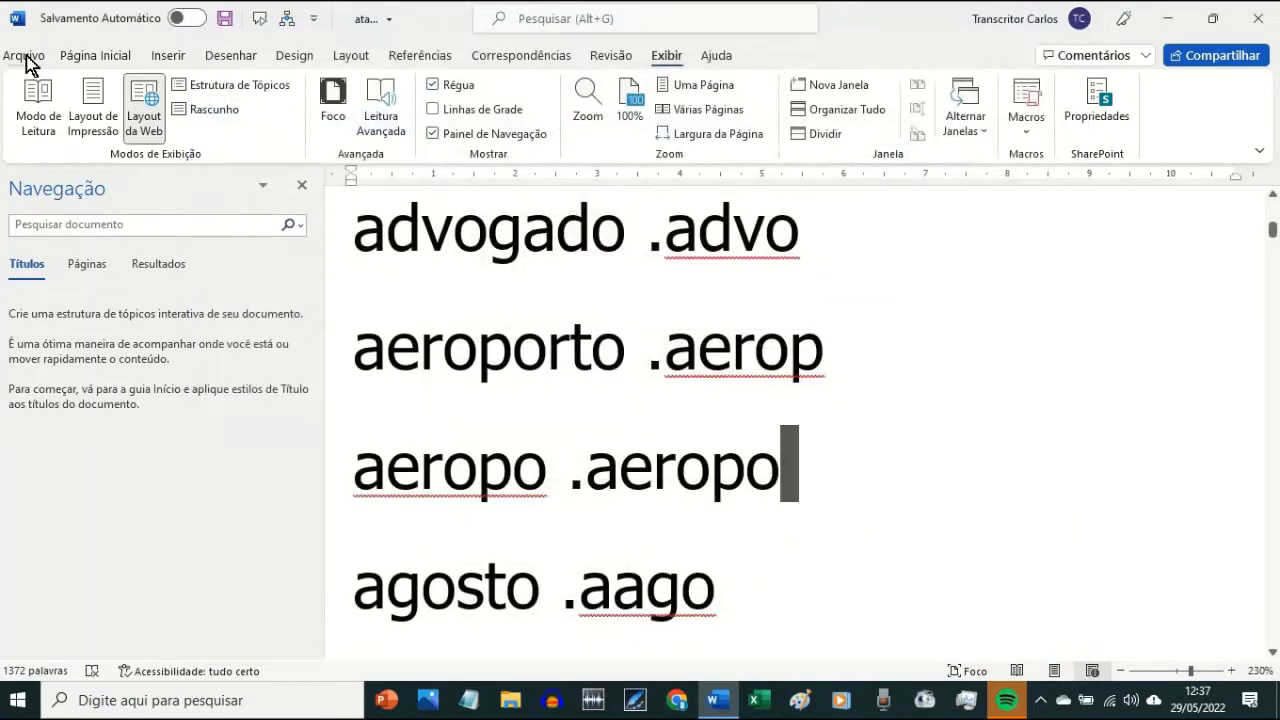
- Expand the word aeropo in front of the code .aeropo into aeroportuário using its new AutoCorrect entry
key("Left")
key("Left")
key("Left")
key("Left")
key("Left")
key("Left")
key("Left")
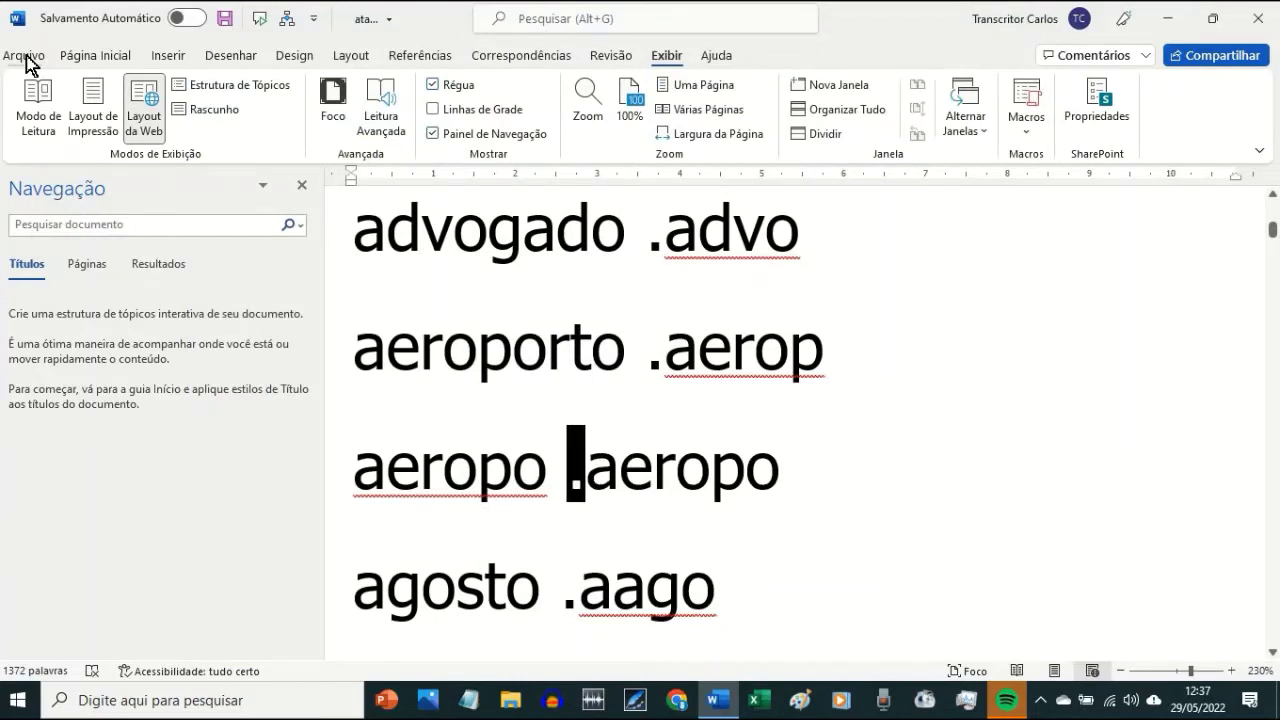
key("BackSpace")
key("BackSpace")
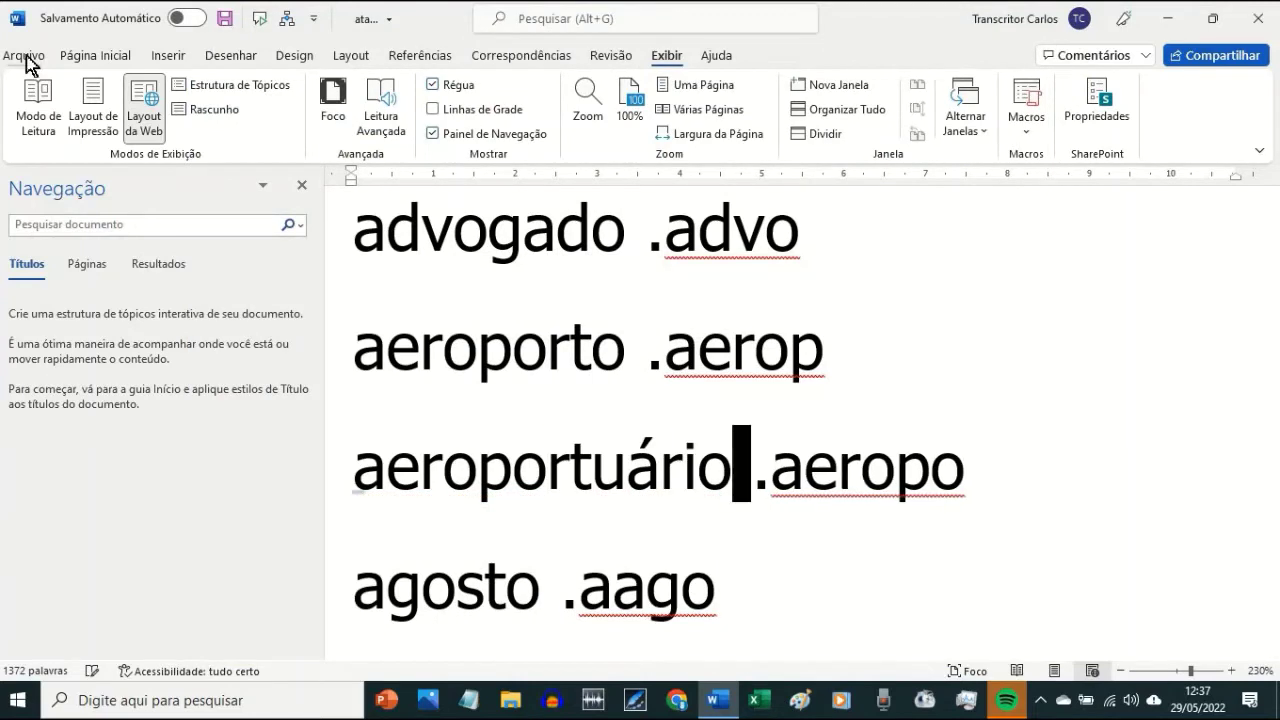
- Read the entries from "agosto .aago" to "ah, não. .ahnao" and return to the end of the agosto line
key("Down")
key("Down")
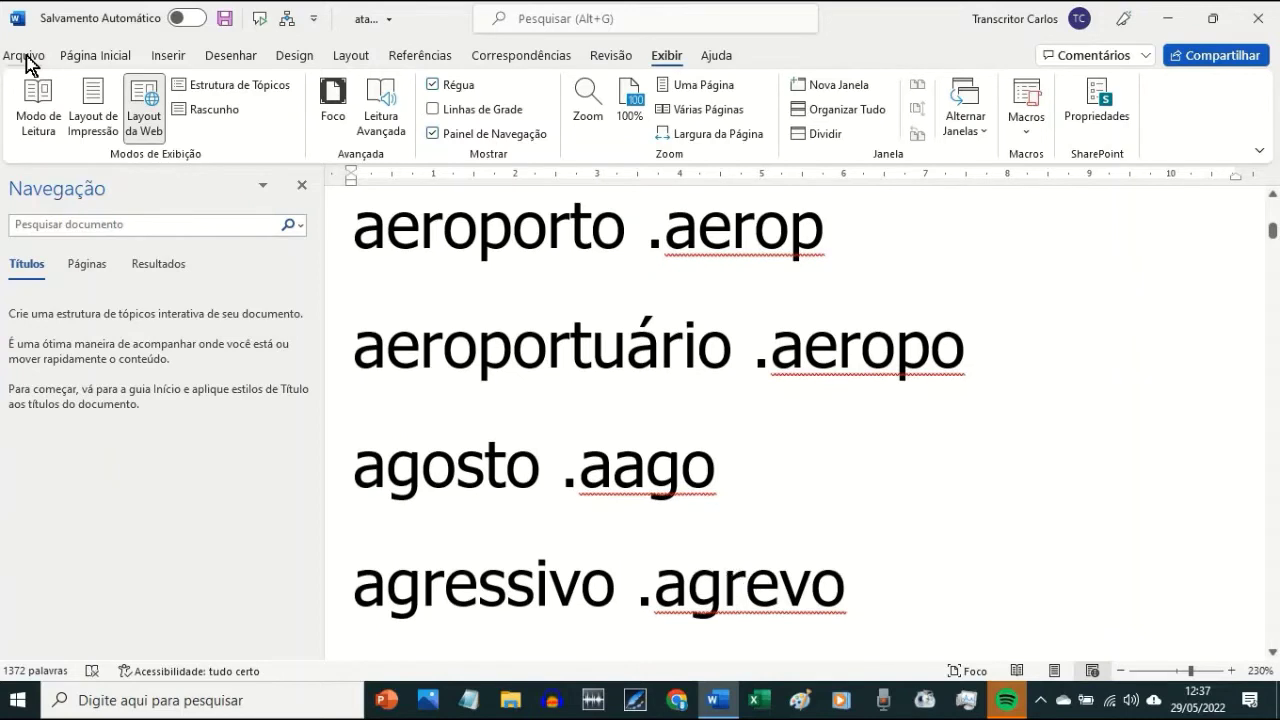
key("Down")
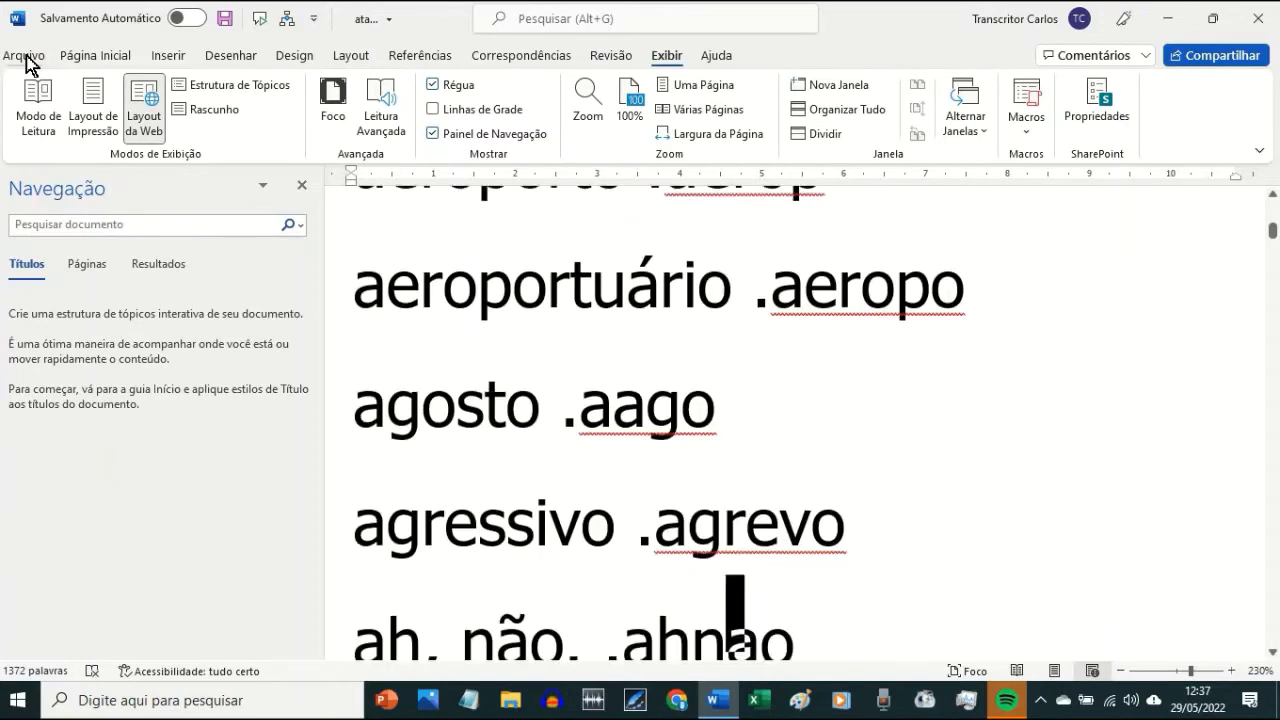
key("Up")
key("Up")
key("Left")
key("Left")
key("Left")
key("Left")
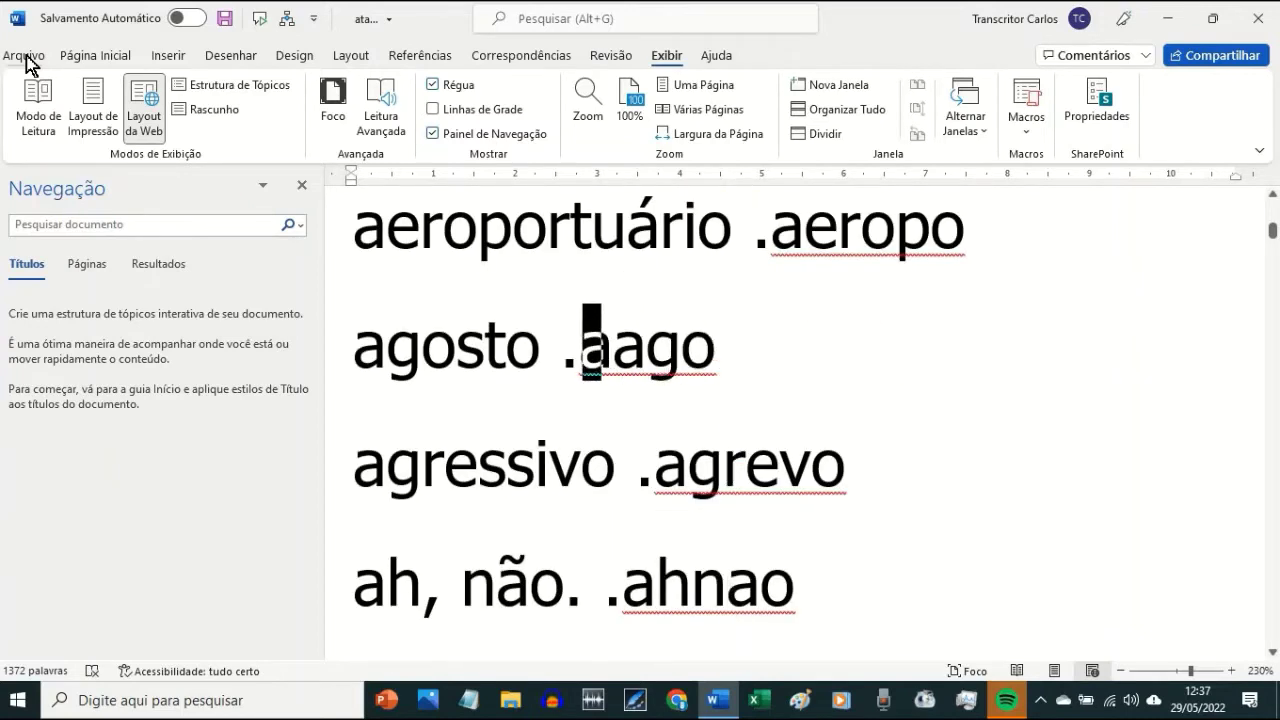
key("End")
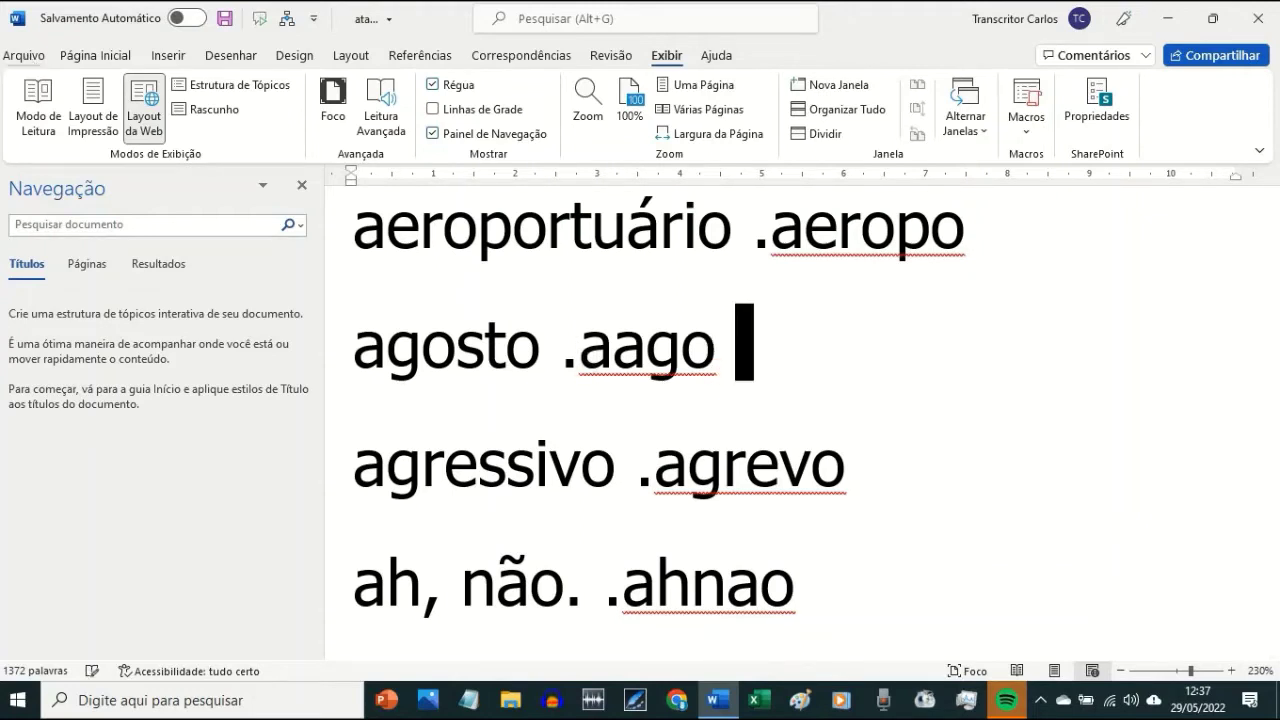
- Write the samples mago and aa one after the other behind "agosto .aago", erasing each one
type("mag")
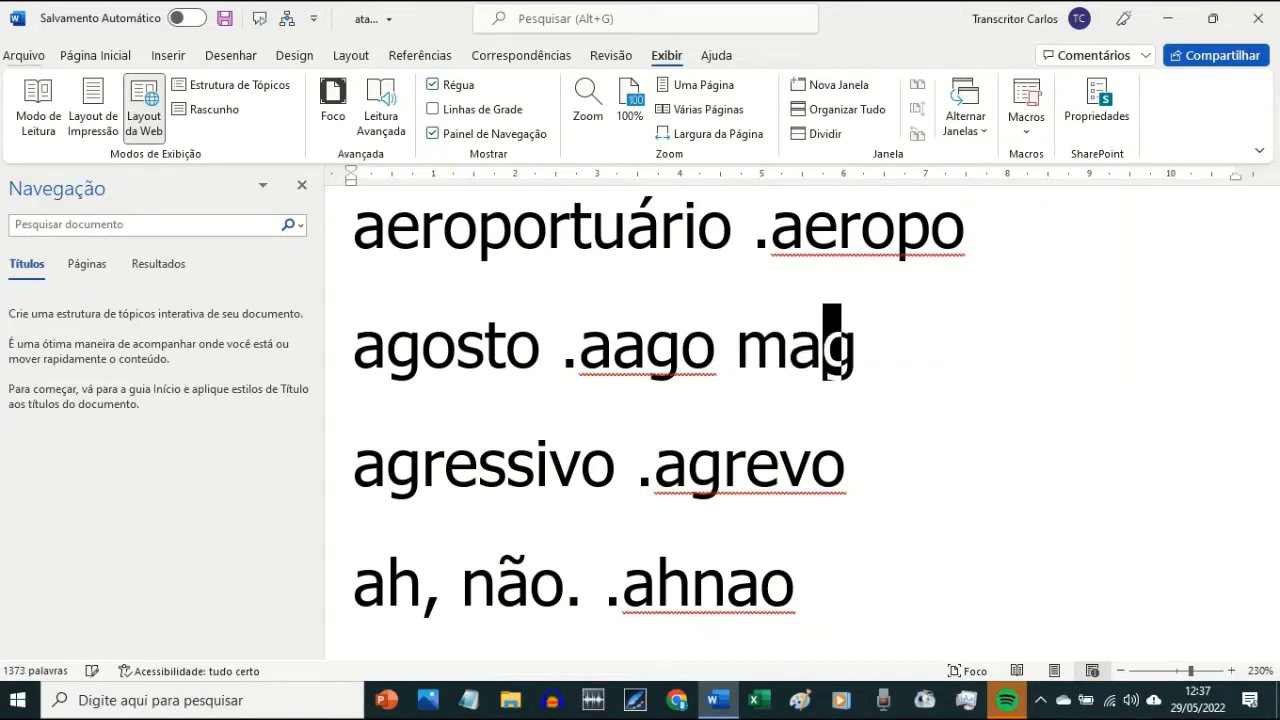
type("o")
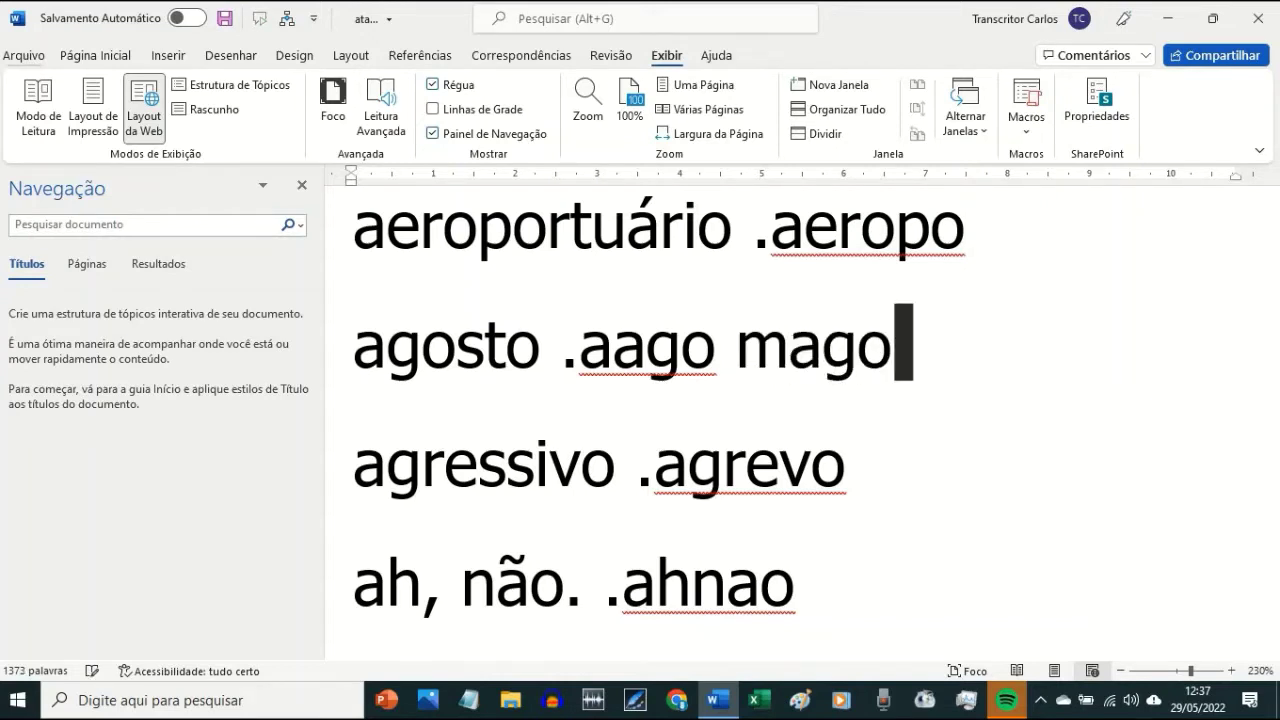
key("BackSpace")
key("BackSpace")
key("BackSpace")
key("BackSpace")
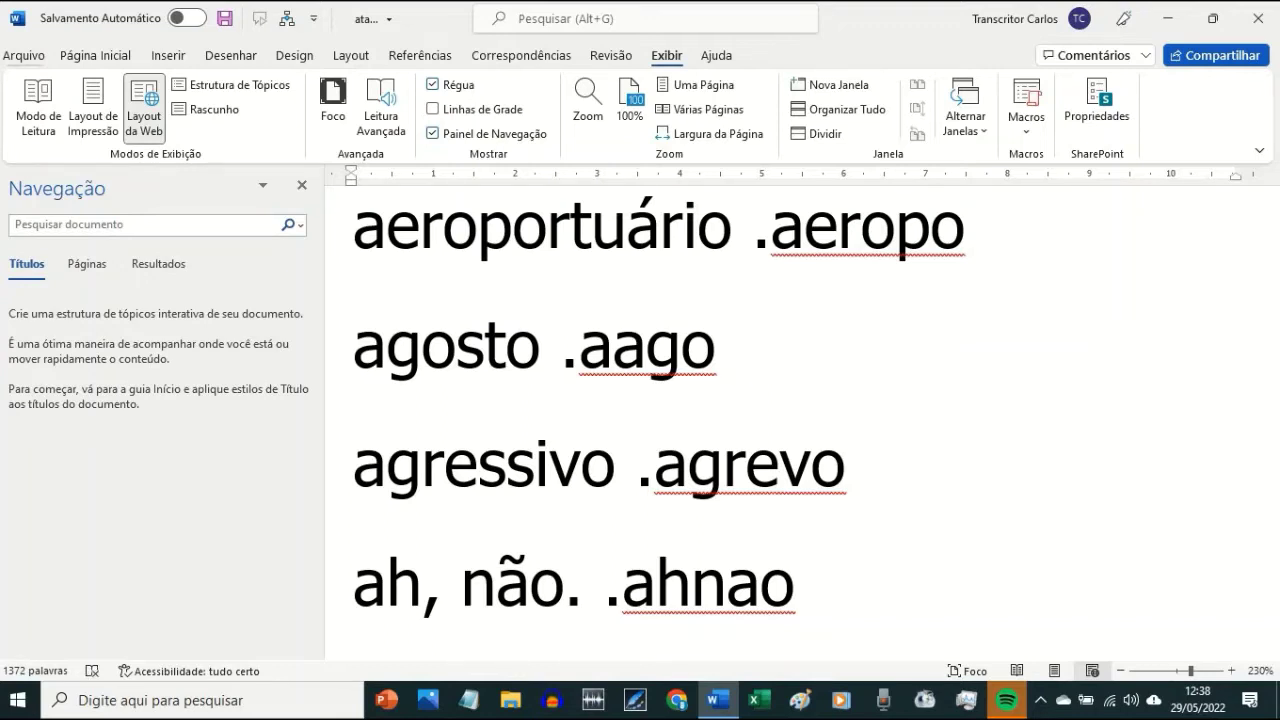
type("aa")
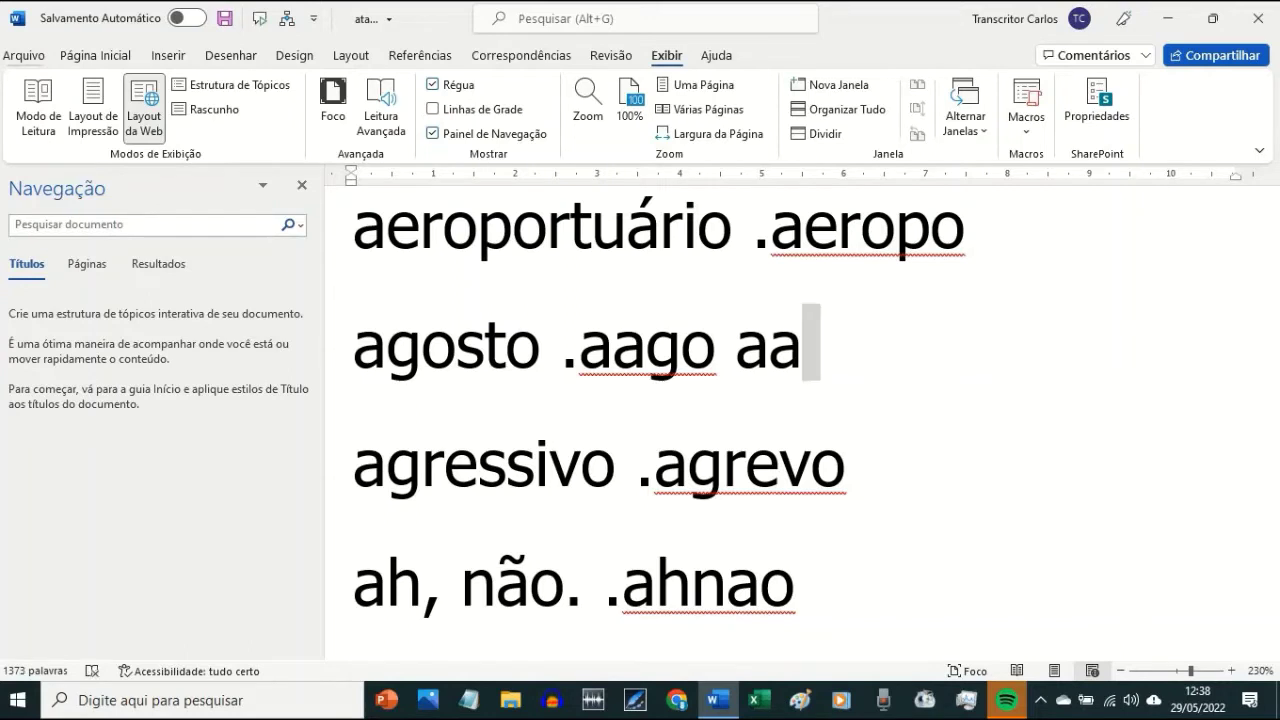
key("BackSpace")
key("BackSpace")
- Expand the shortcut jja into janeiro on the agosto line, add the word janela, and erase the added text
type("jja ")
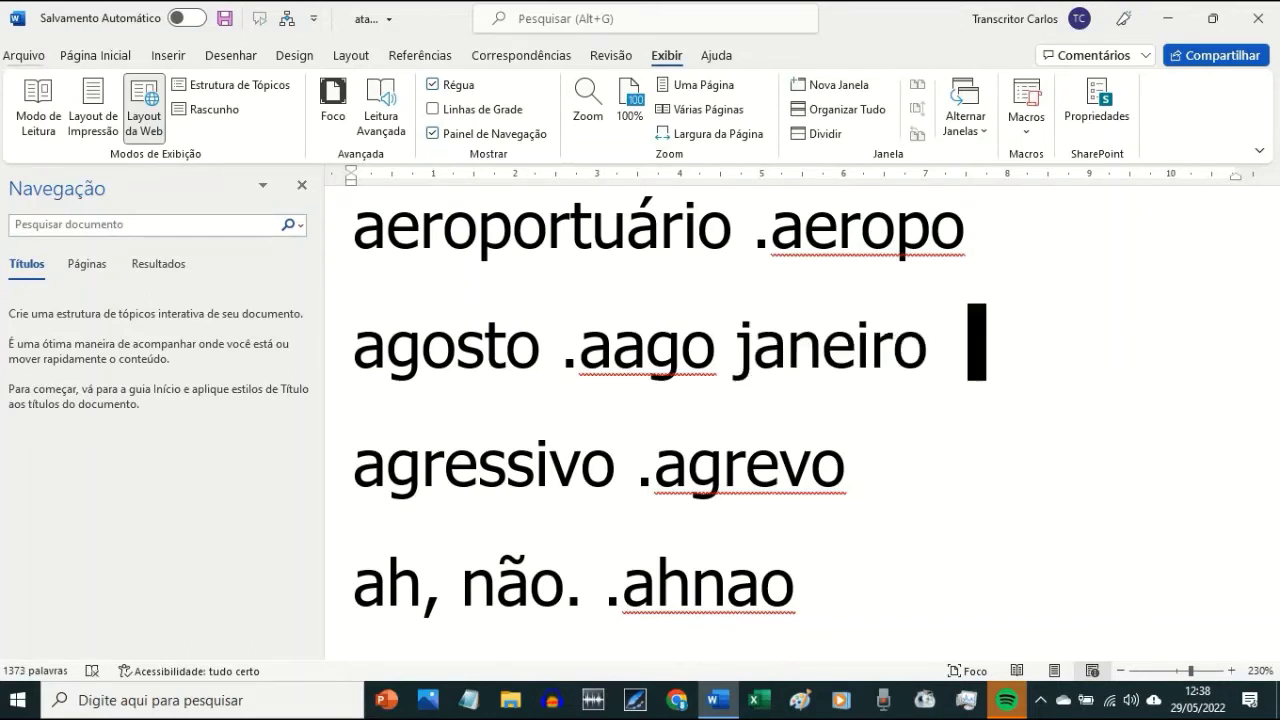
type("janela")
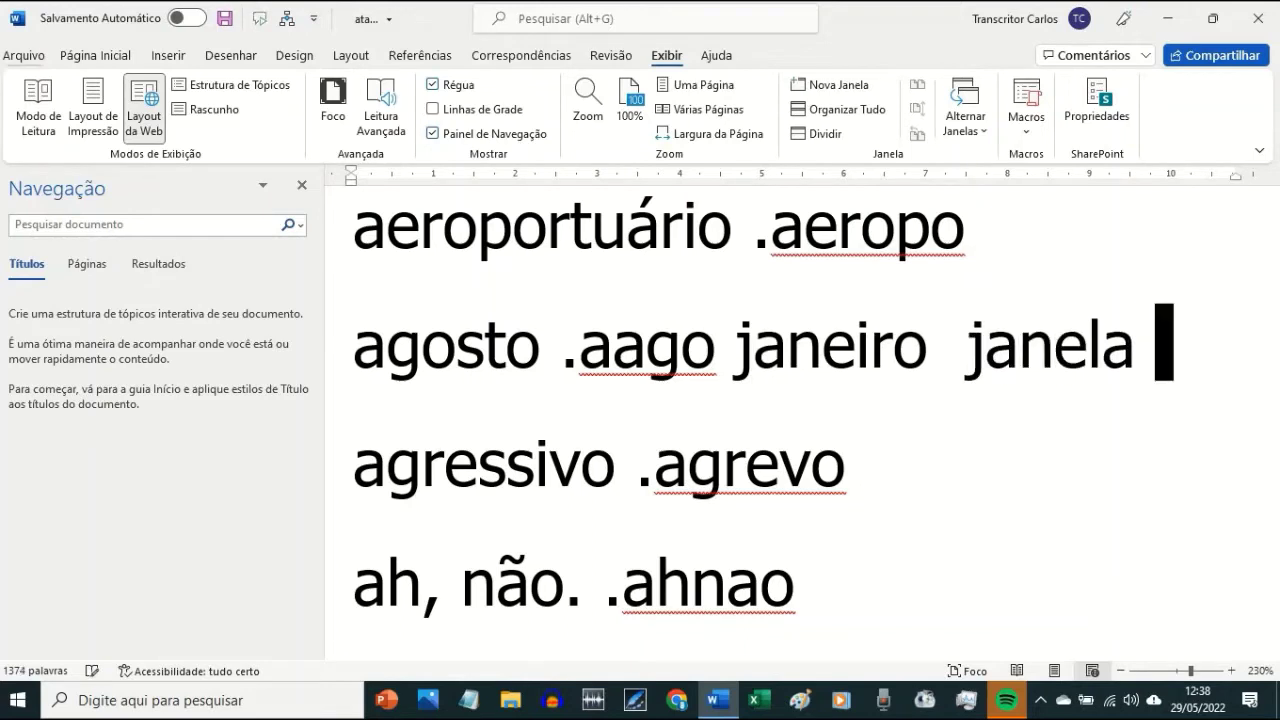
key("BackSpace")
key("BackSpace")
key("BackSpace")
key("BackSpace")
key("BackSpace")
key("BackSpace")
key("BackSpace")
key("BackSpace")
key("BackSpace")
key("BackSpace")
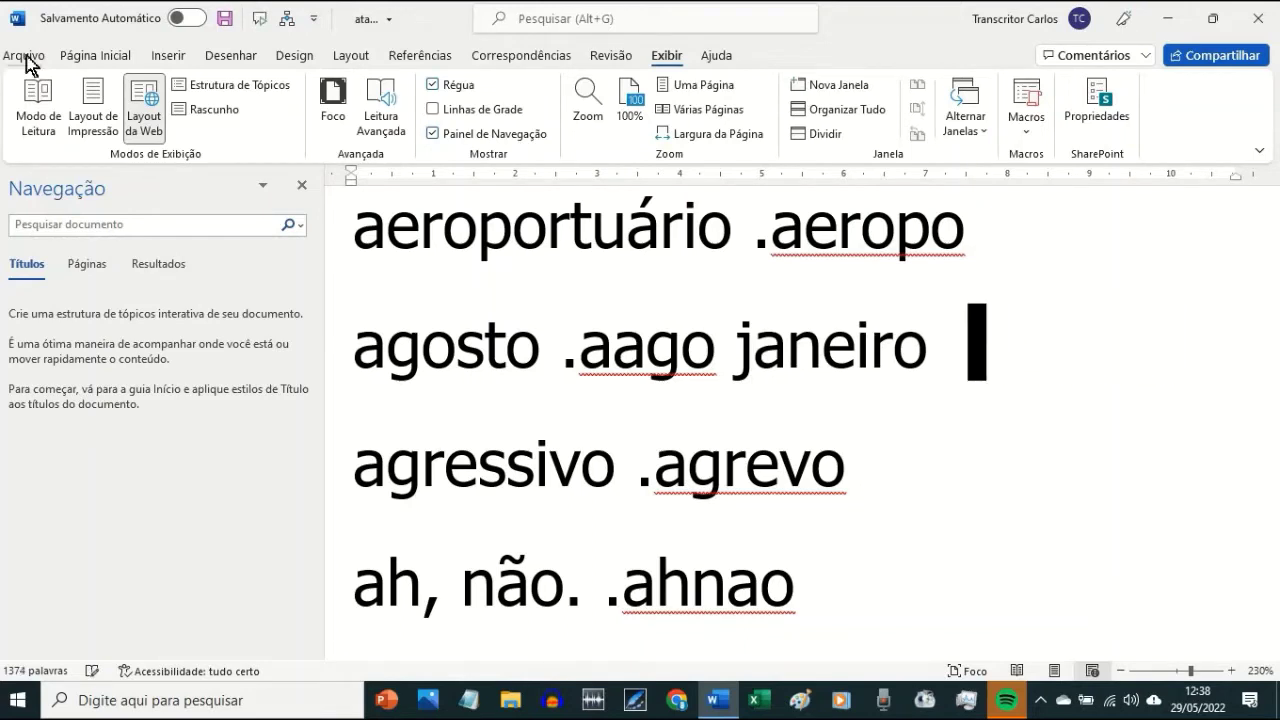
key("BackSpace")
key("BackSpace")
key("BackSpace")
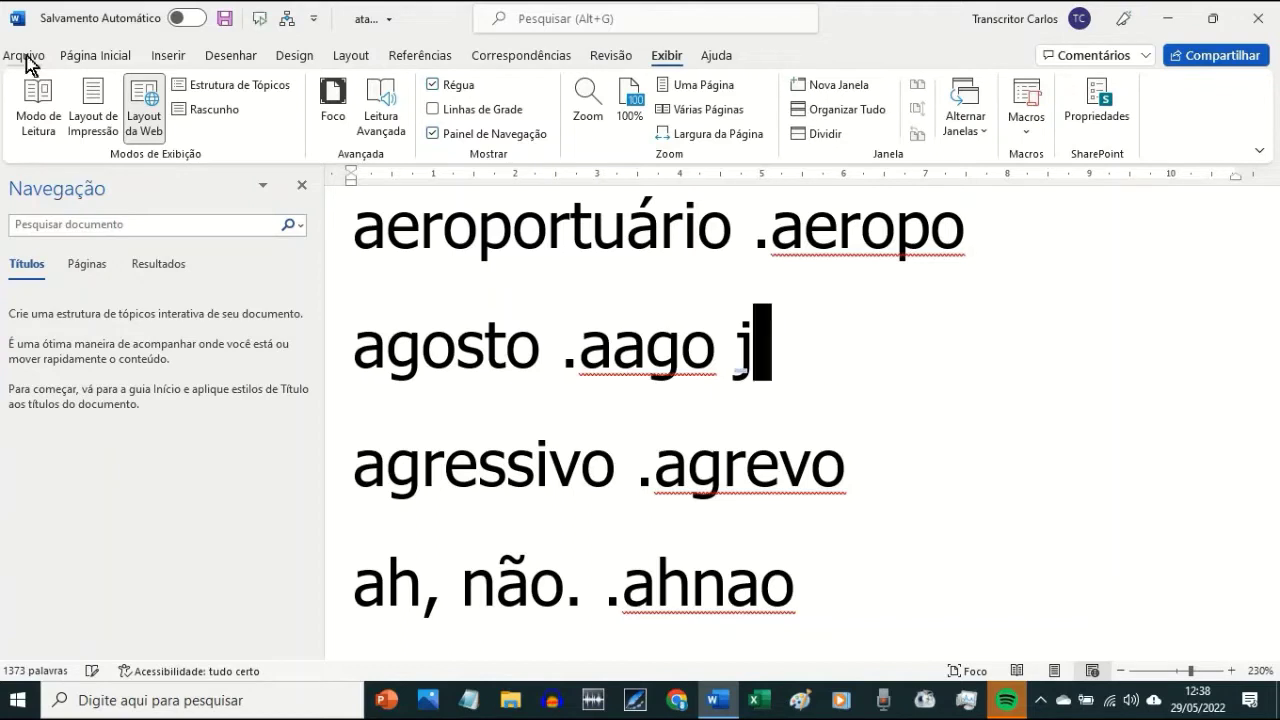
- Write the word janela by itself behind "agosto .aago" and erase it
type("janela")
key("BackSpace")
key("BackSpace")
key("BackSpace")
key("BackSpace")
key("BackSpace")
key("BackSpace")
key("BackSpace")
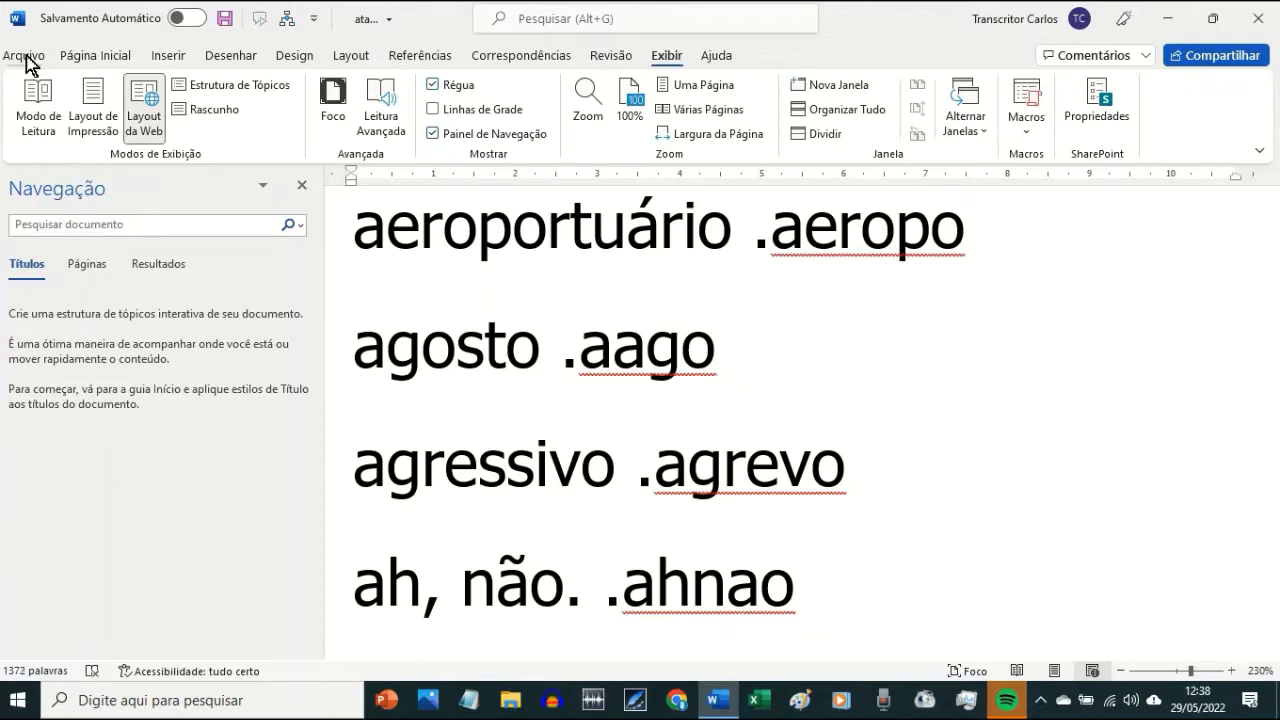
- Expand the shortcut jja into janeiro once more on the agosto line and erase the word
type("jja")
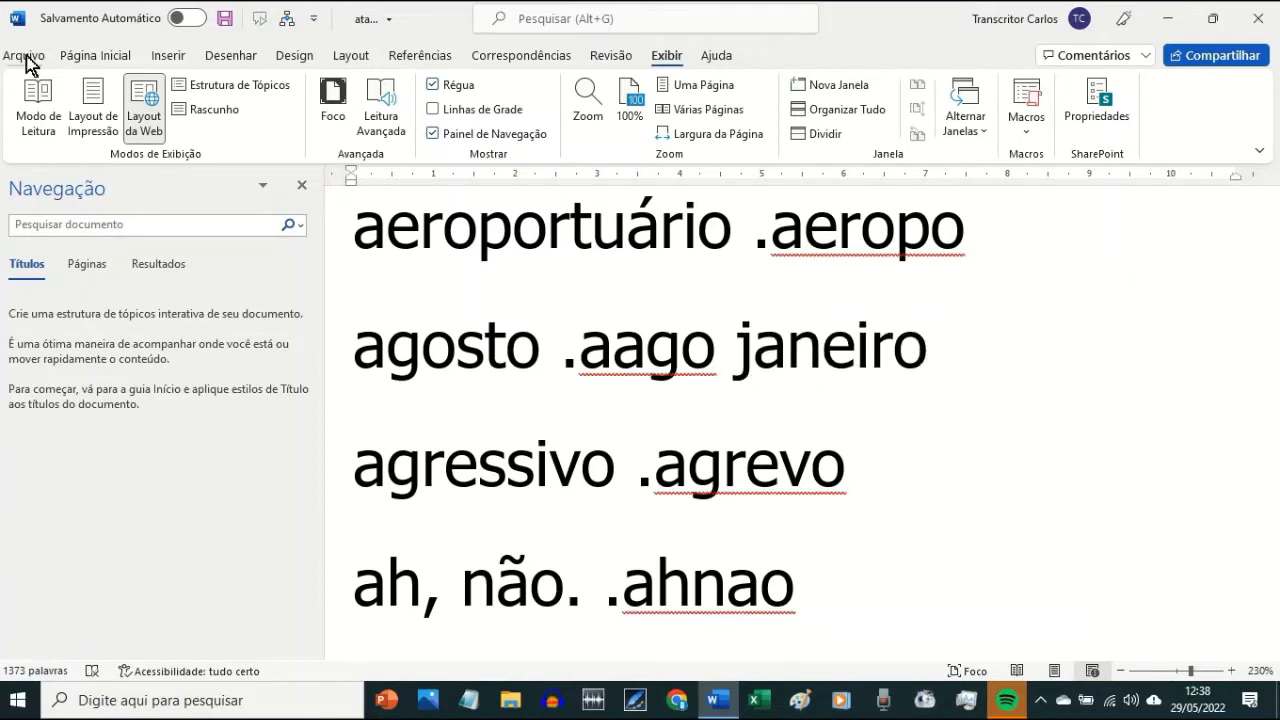
key("BackSpace")
key("BackSpace")
key("BackSpace")
key("BackSpace")
key("BackSpace")
key("BackSpace")
key("BackSpace")
key("BackSpace")
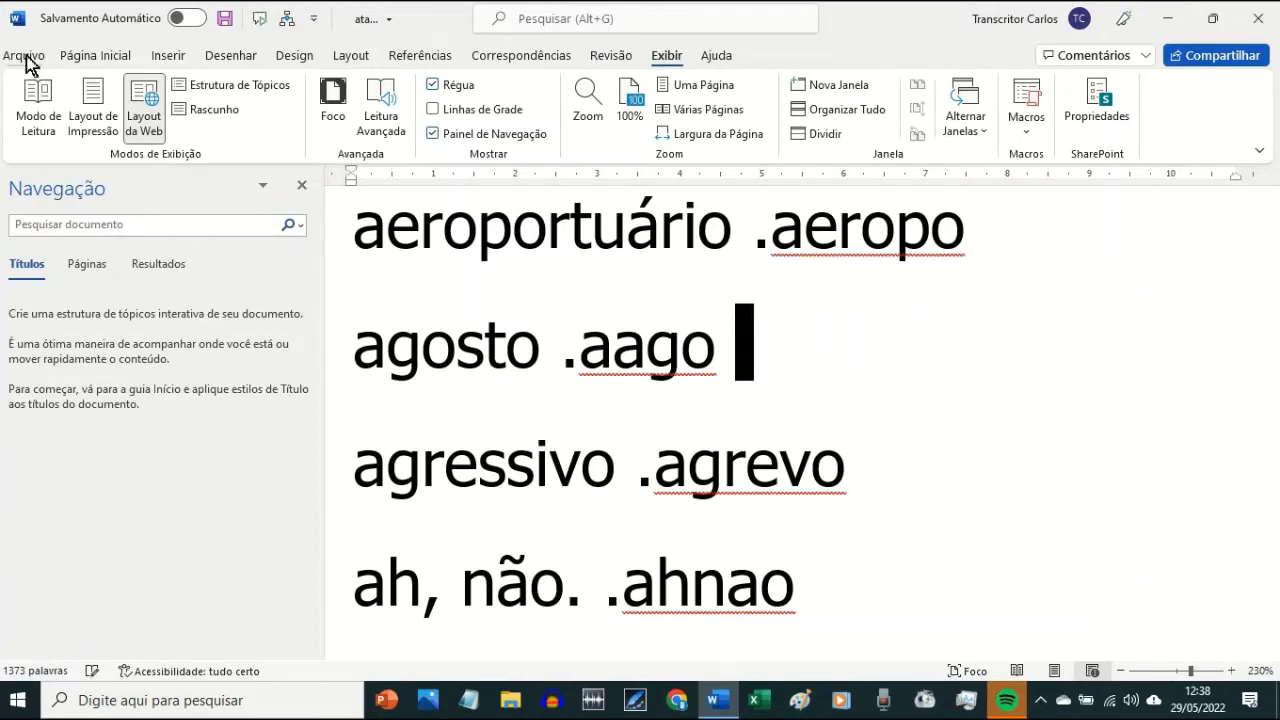
- Expand the shortcut aago into agosto behind the code .aago and erase the resulting word
type("aag")
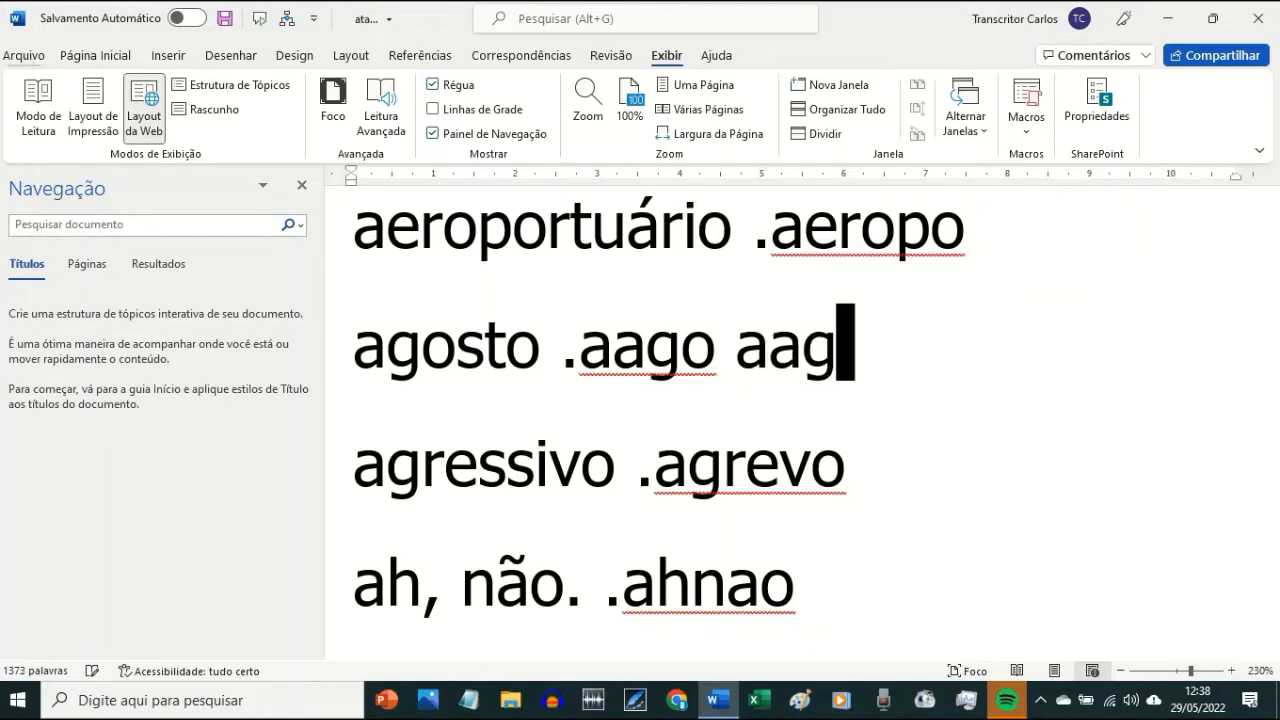
key("BackSpace")
key("BackSpace")
key("BackSpace")
key("BackSpace")
key("BackSpace")
key("BackSpace")
key("BackSpace")
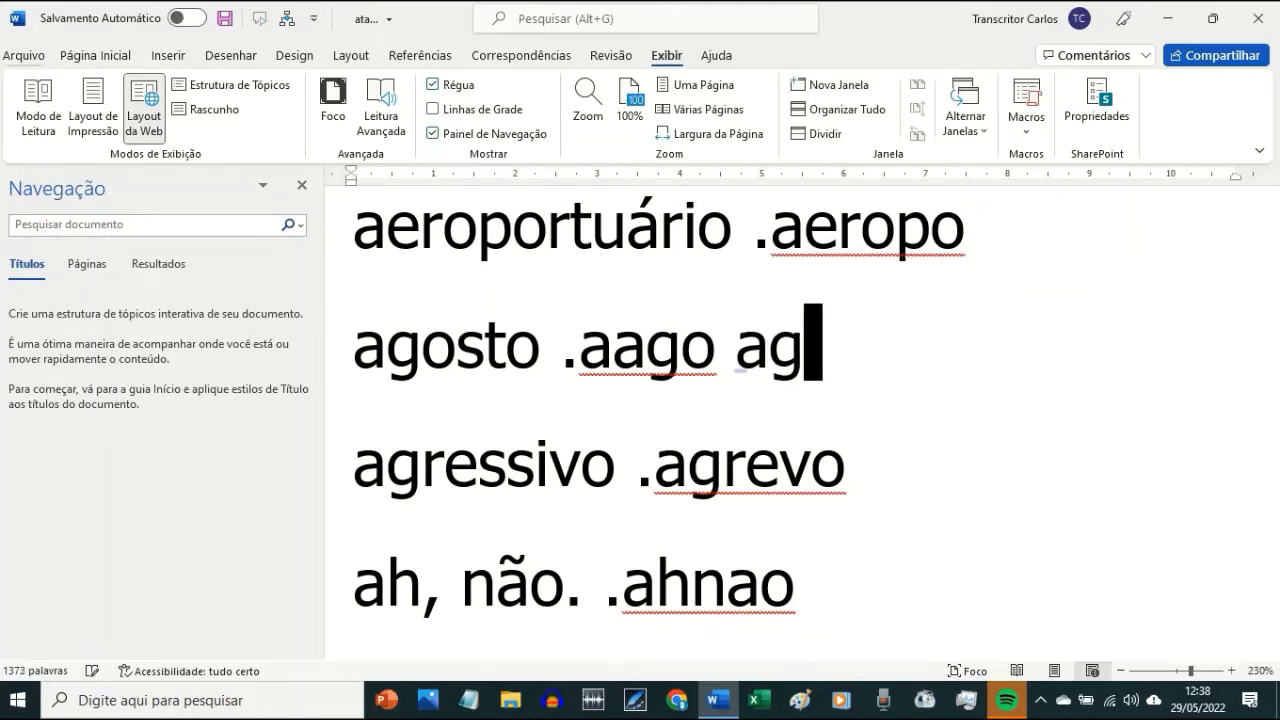
- Write the shortcut aago unexpanded behind "agosto .aago" and insert an extra space in front of it
type("aago")
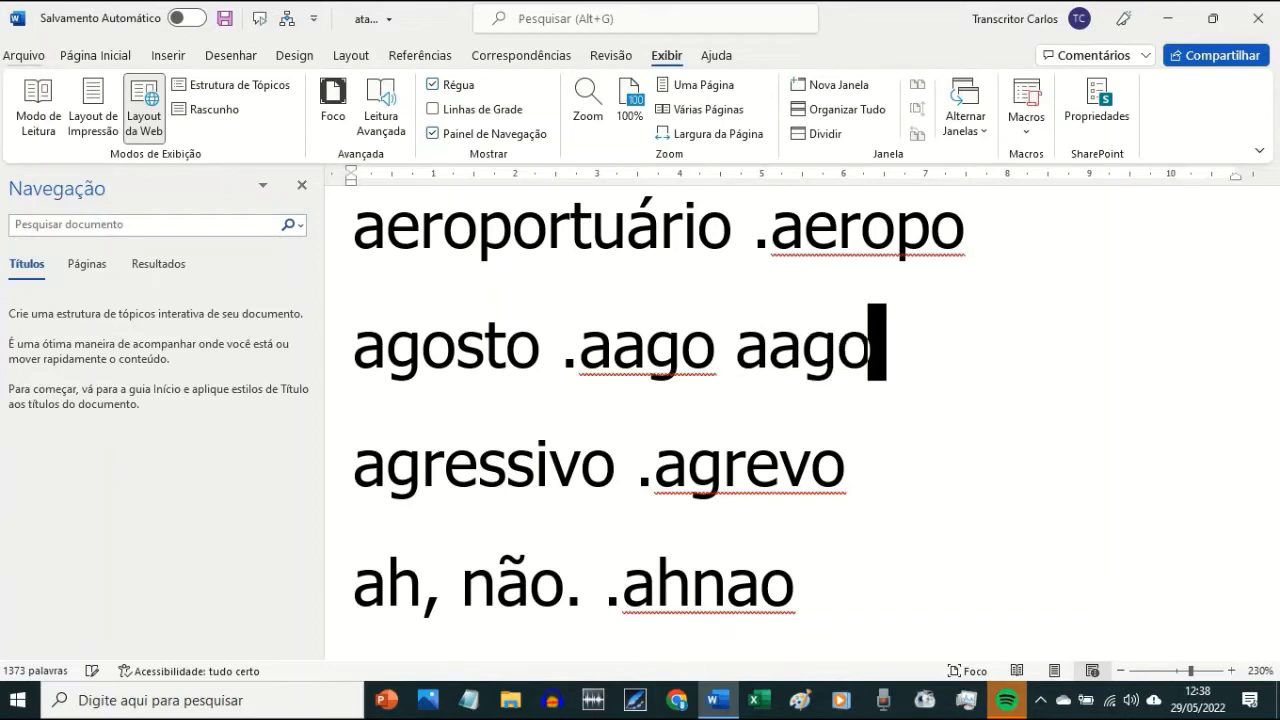
key("Left")
key("Left")
key("Left")
key("Left")
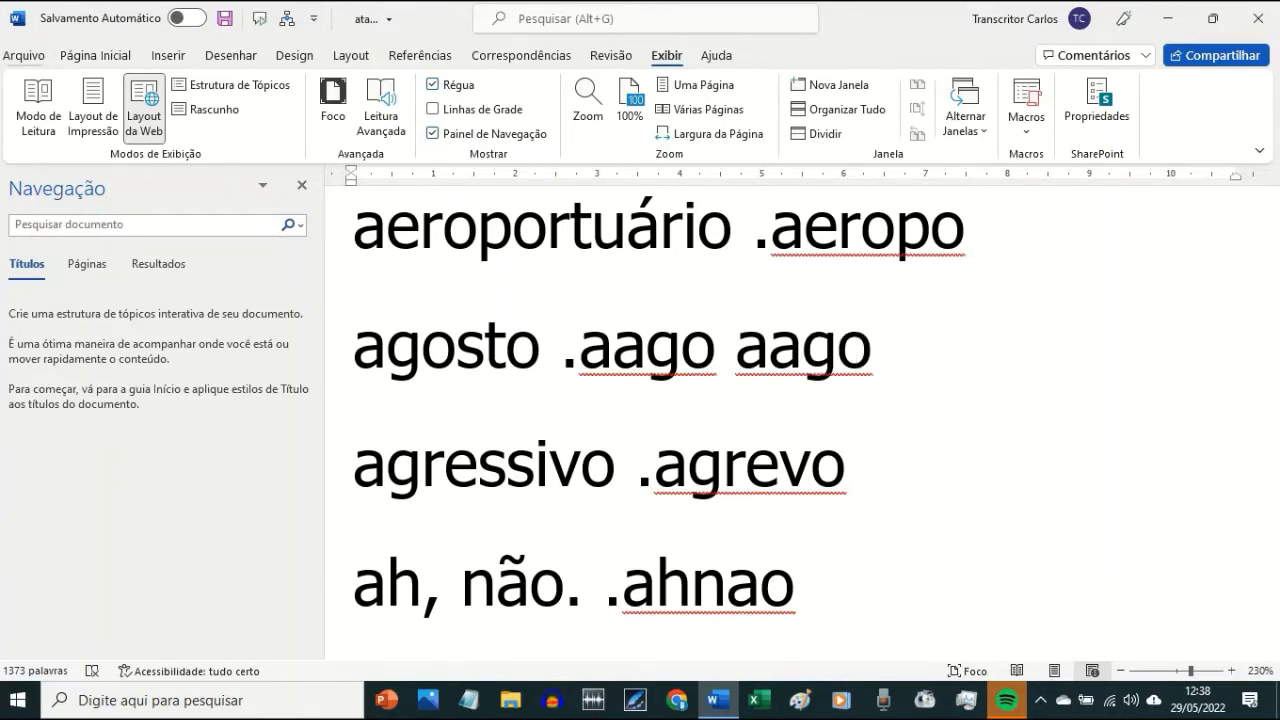
key("Right")
key("Right")
key("Right")
key("Right")
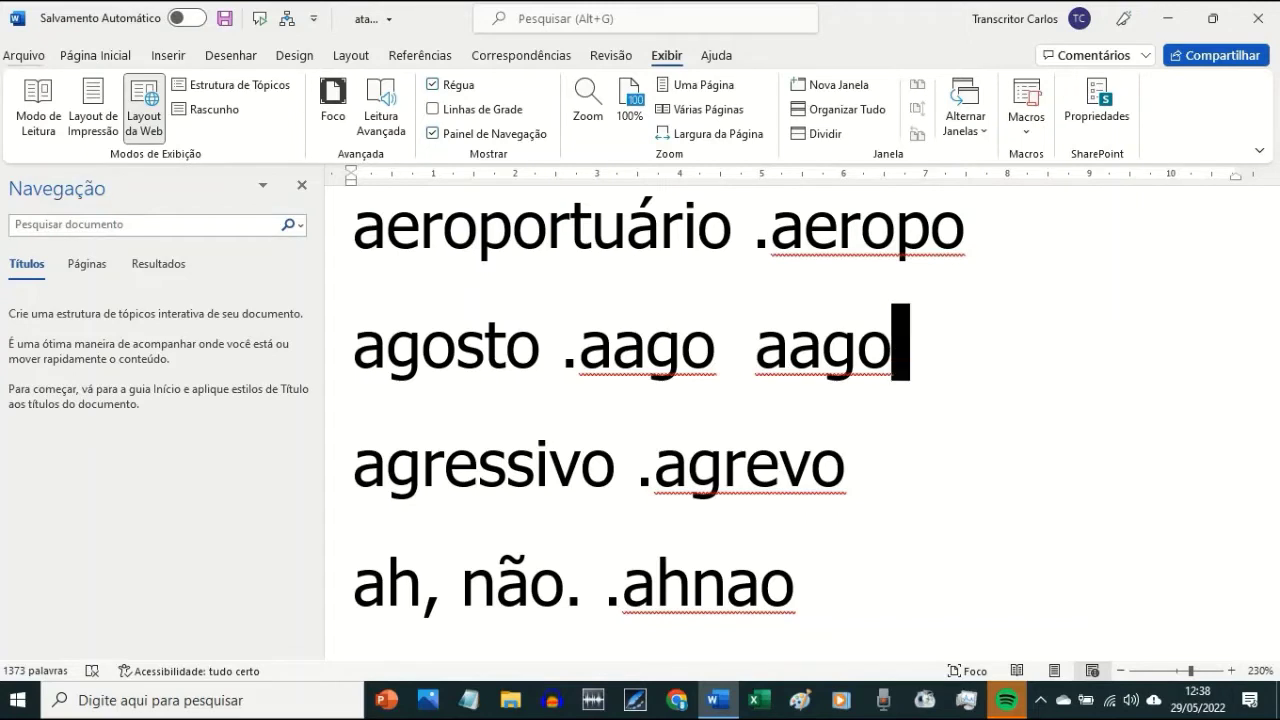
- Expand the aago written behind "agosto .aago" into agosto and erase the resulting word
key("Left")
key("Left")
key("Left")
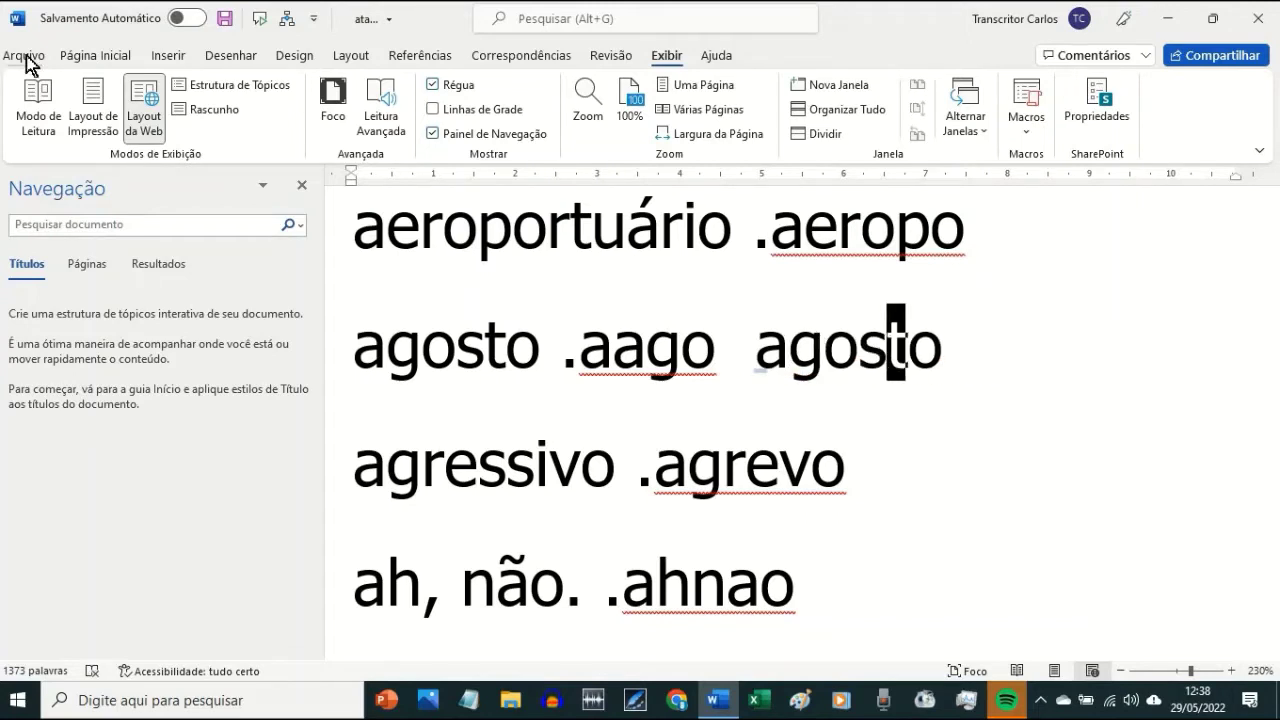
key("Right")
key("Right")
key("Left")
key("Left")
key("Left")
key("Left")
key("Left")
key("Left")
key("Left")
key("shift+End")
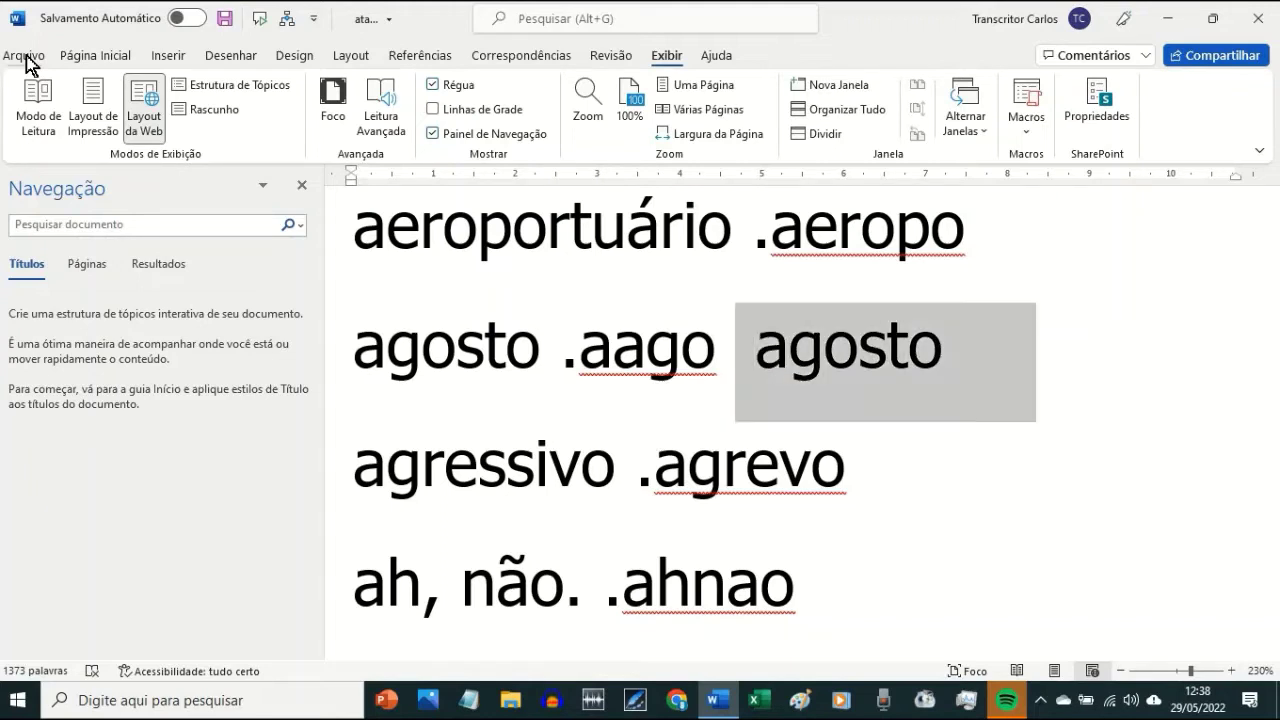
key("Delete")
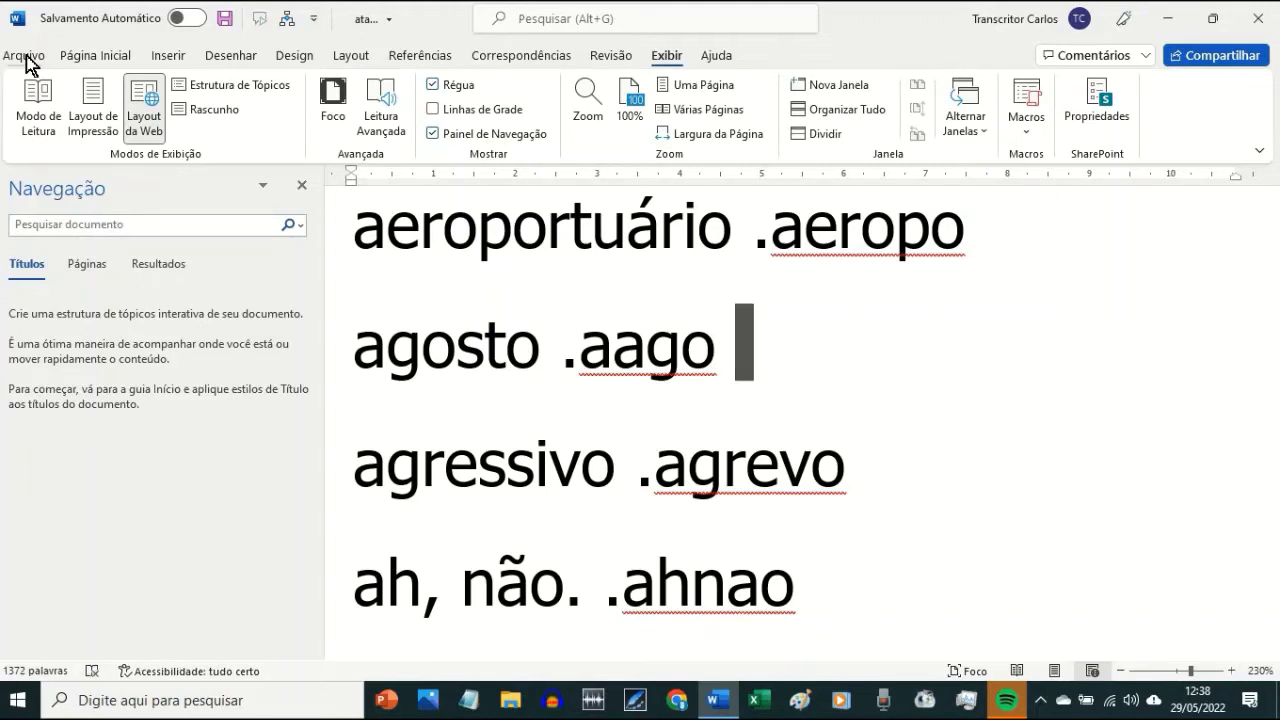
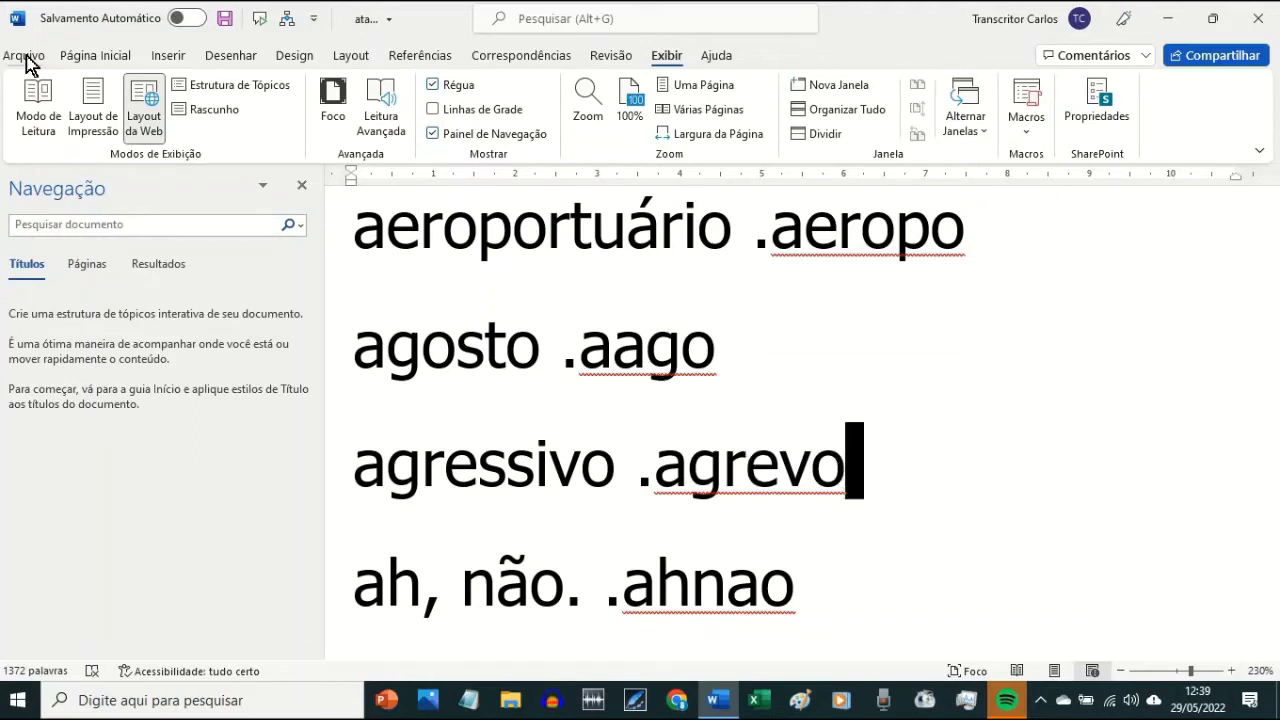
- Start a new line below "agressivo .agrevo" with the text agressie
key("Return")
type("agre")
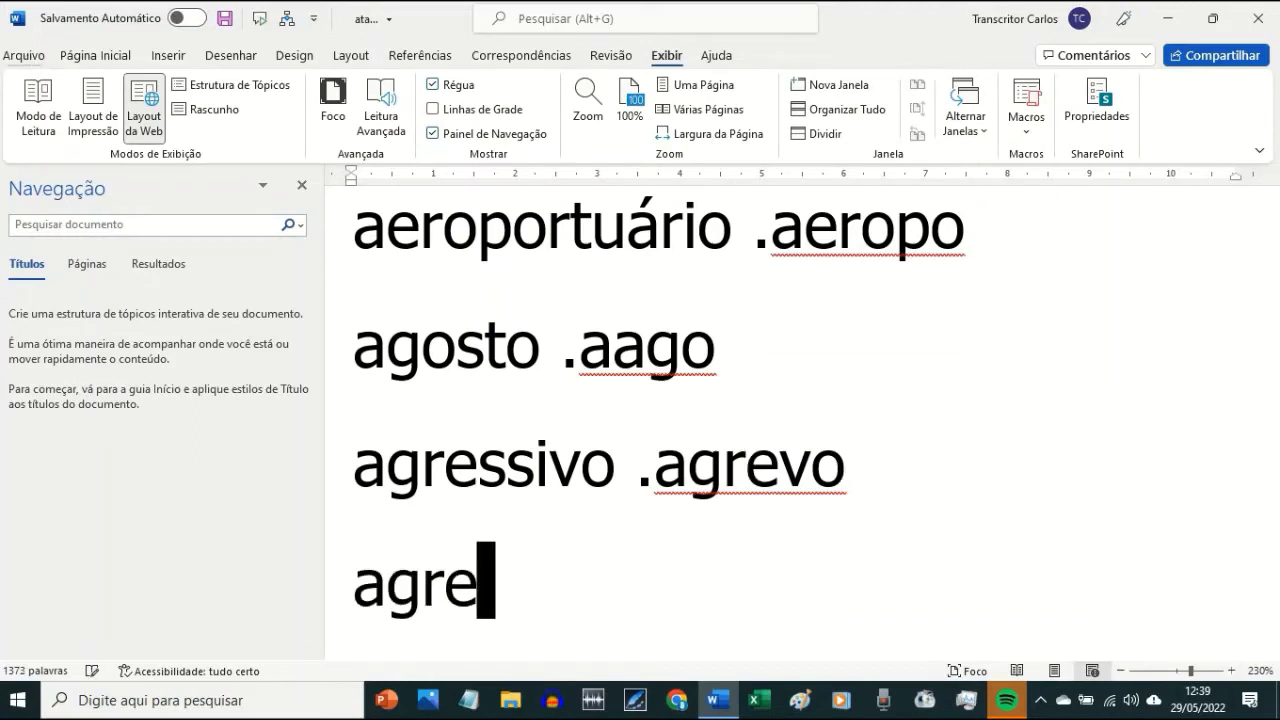
type("ssie")
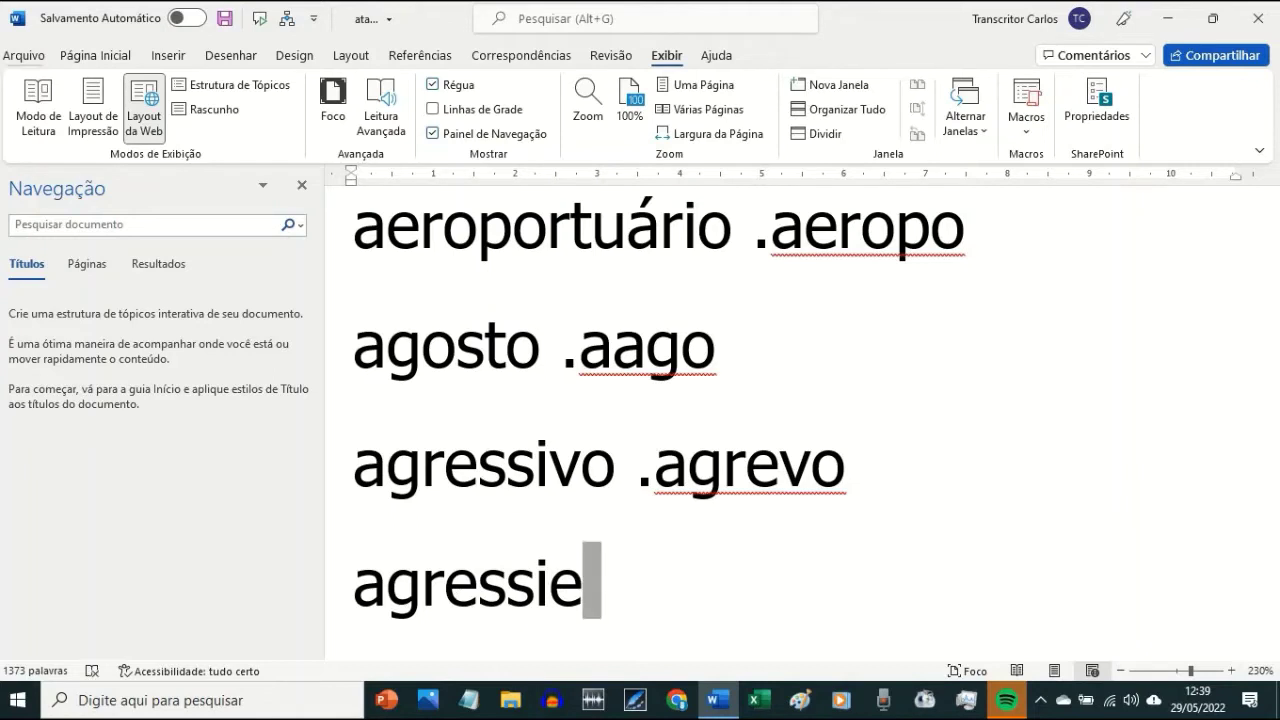
key("shift+Left")
key("shift+Left")
key("shift+Left")
key("shift+Left")
key("shift+Left")
key("shift+Left")
key("shift+Left")
key("shift+Left")
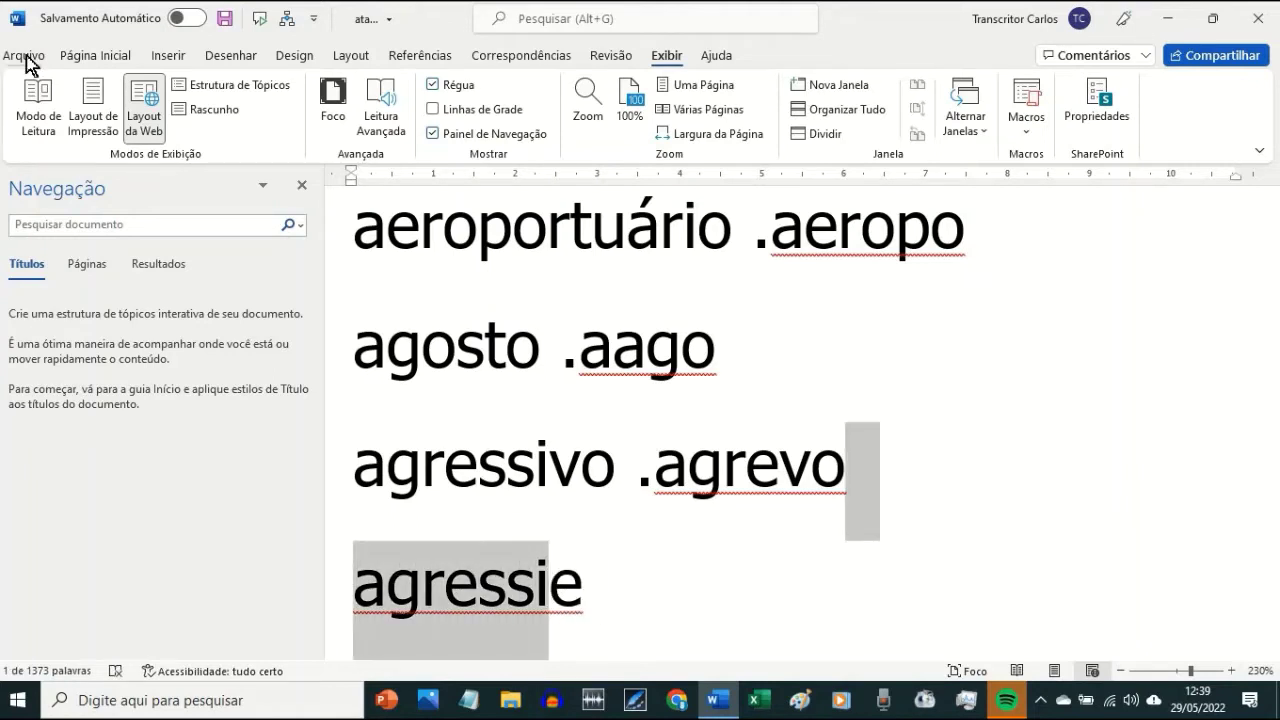
key("End")
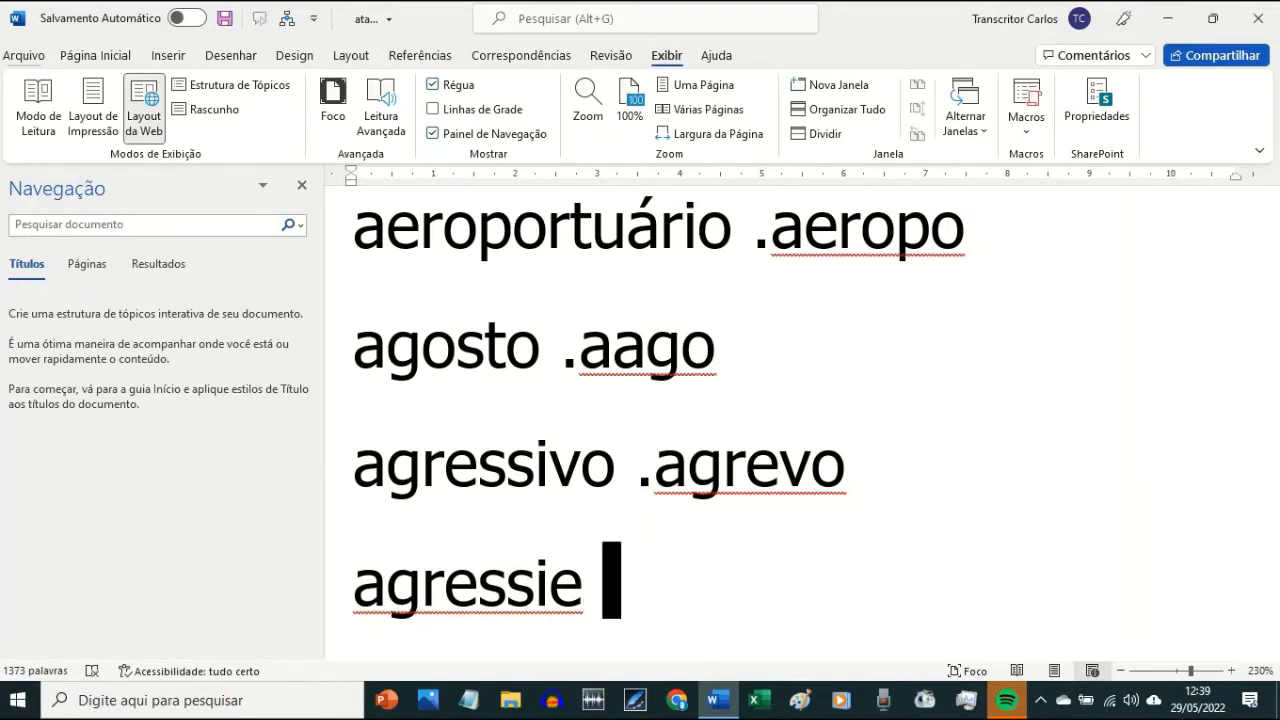
- Write the code .agressi behind agressie on the new line
type(".agres")
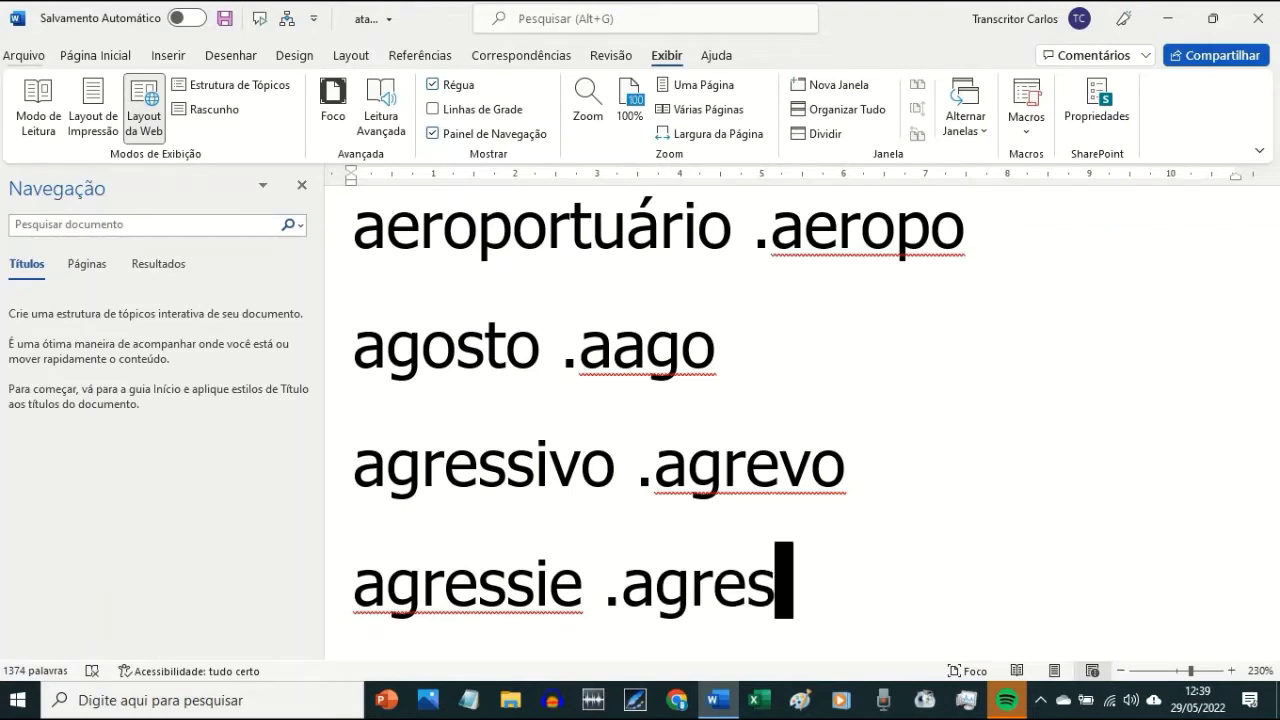
type("si")
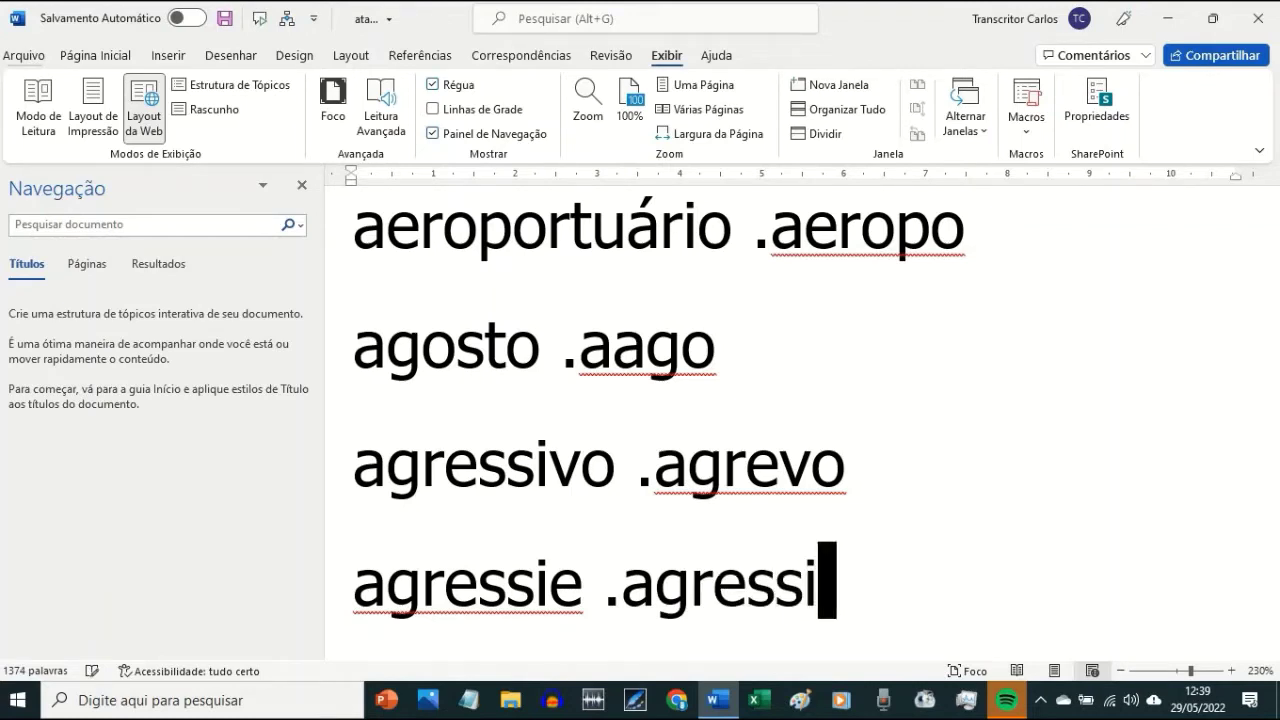
key("Left")
key("Left")
key("Left")
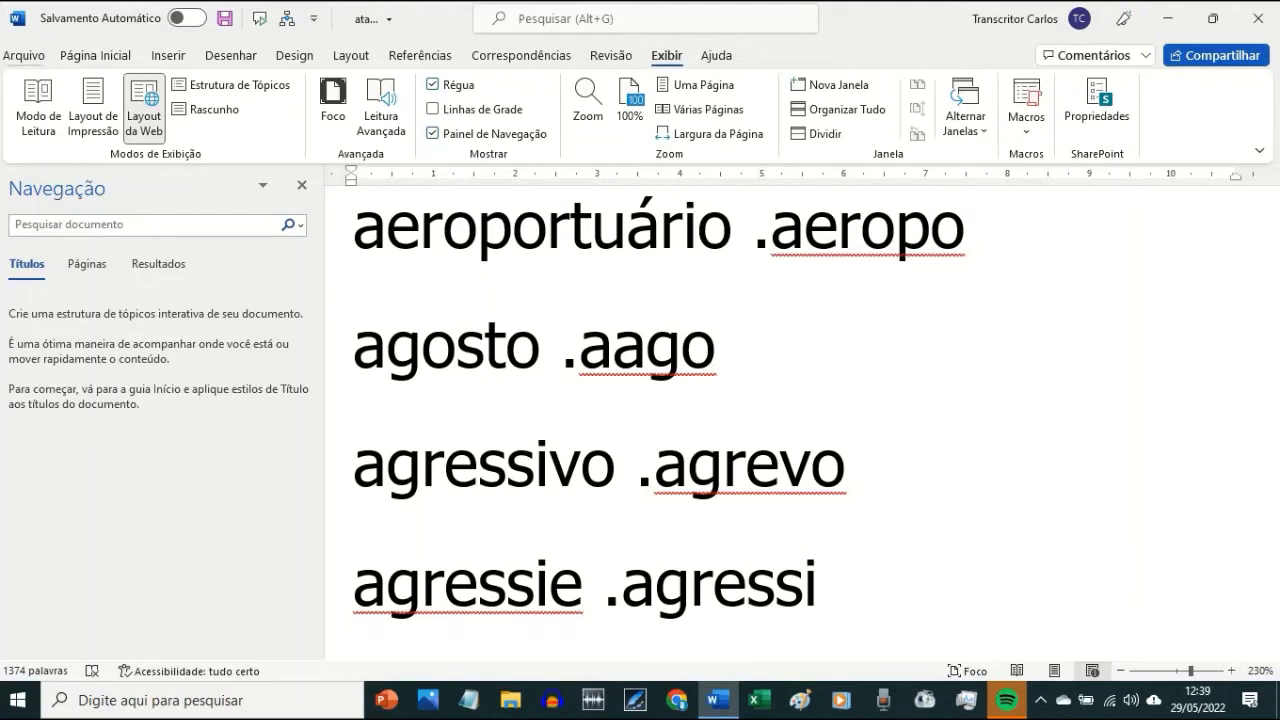
key("Home")
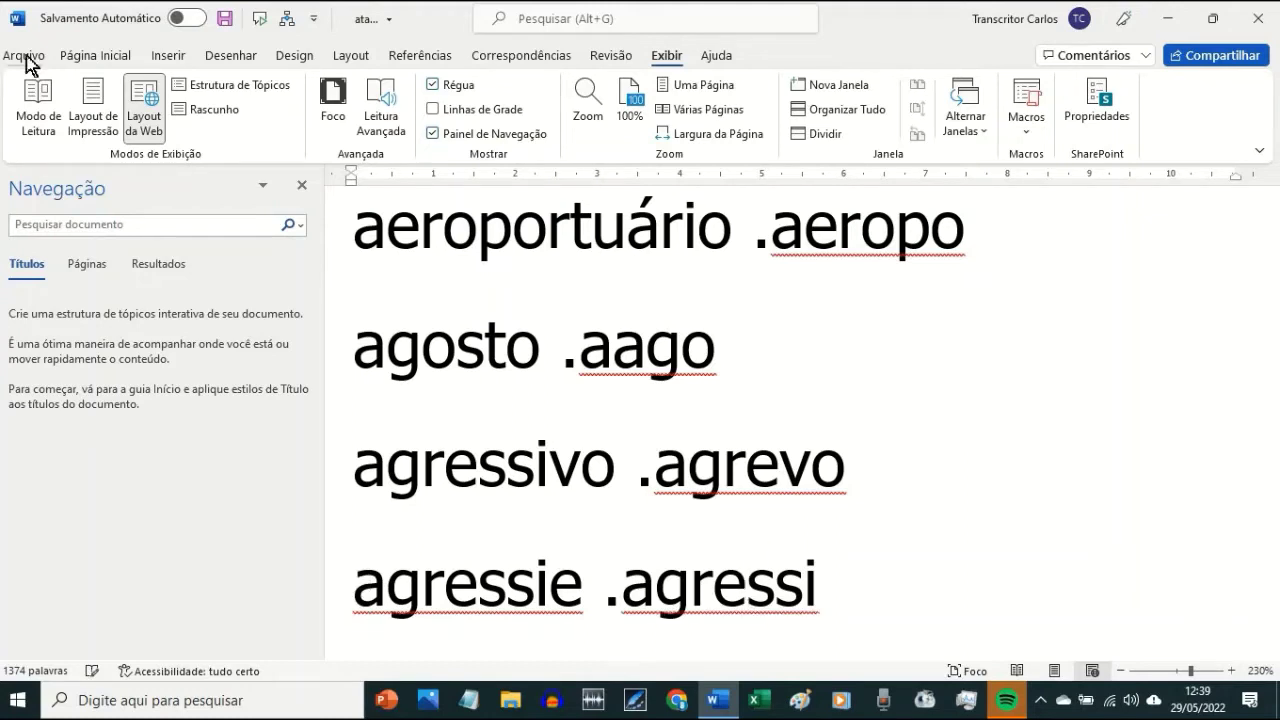
- Replace the whole line "agressie .agressi" with "agree .agree"
key("shift+Down")
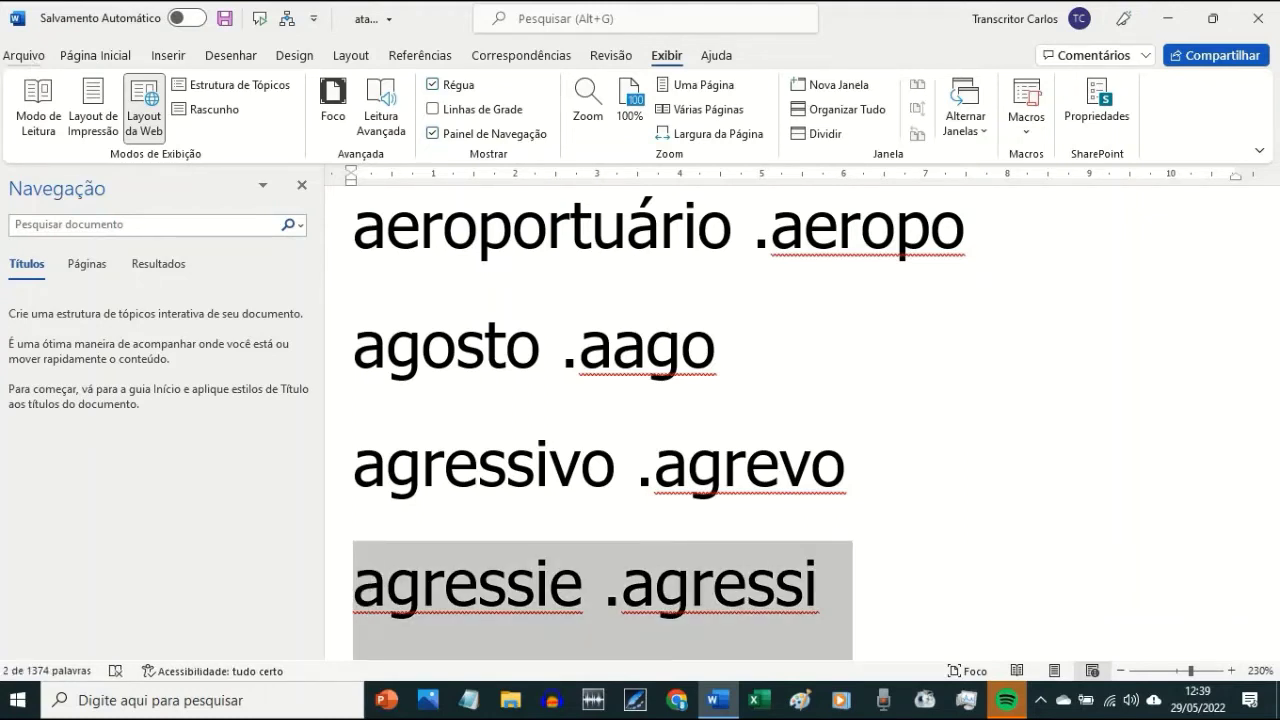
type("agr")
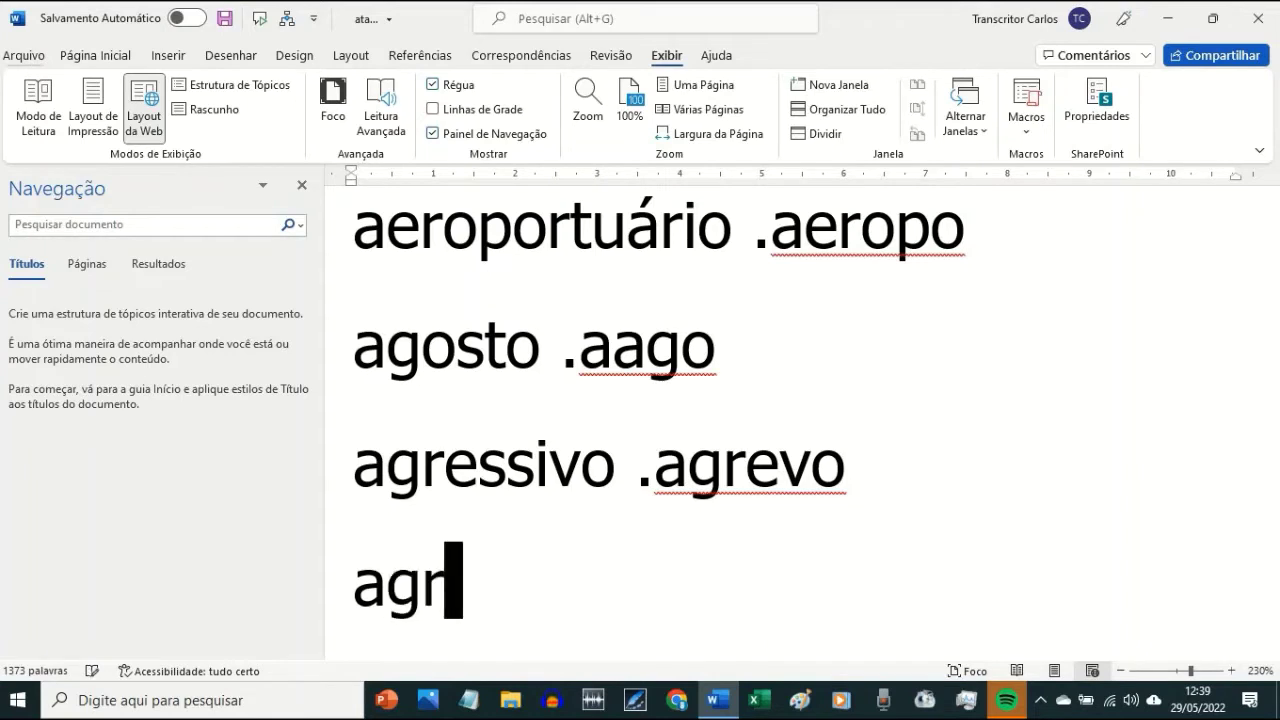
type("ee")
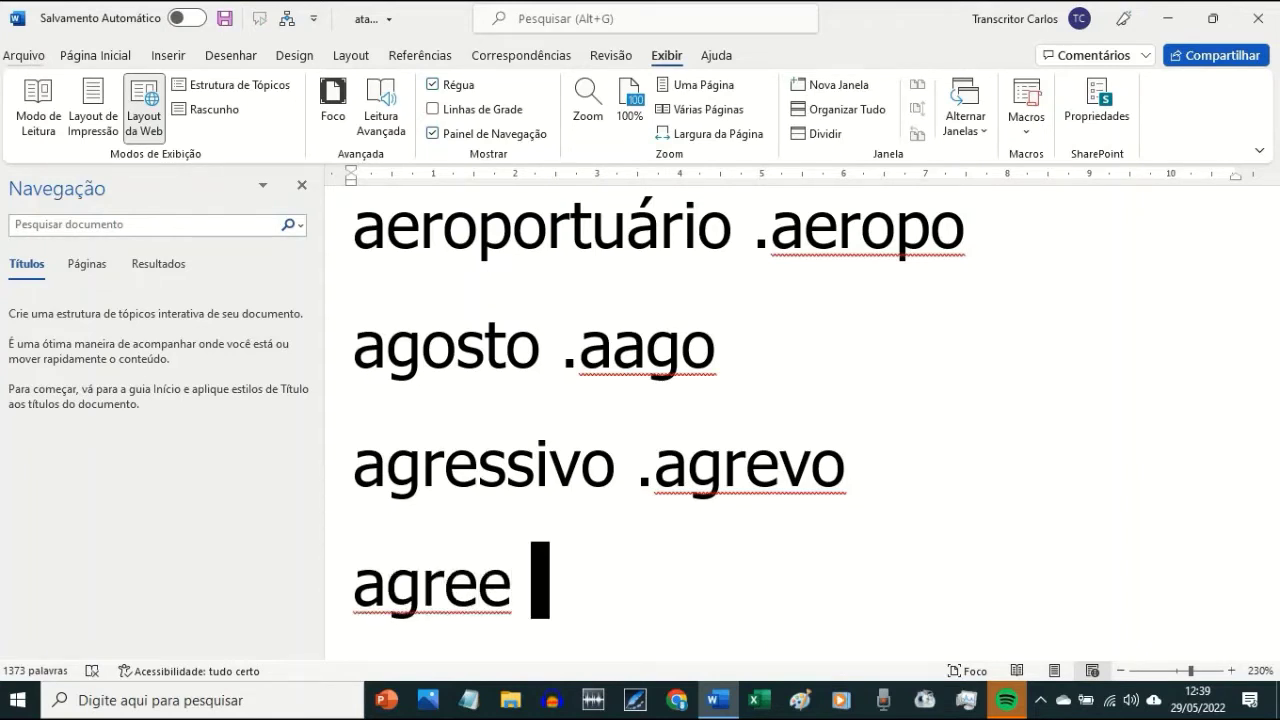
type(" .a")
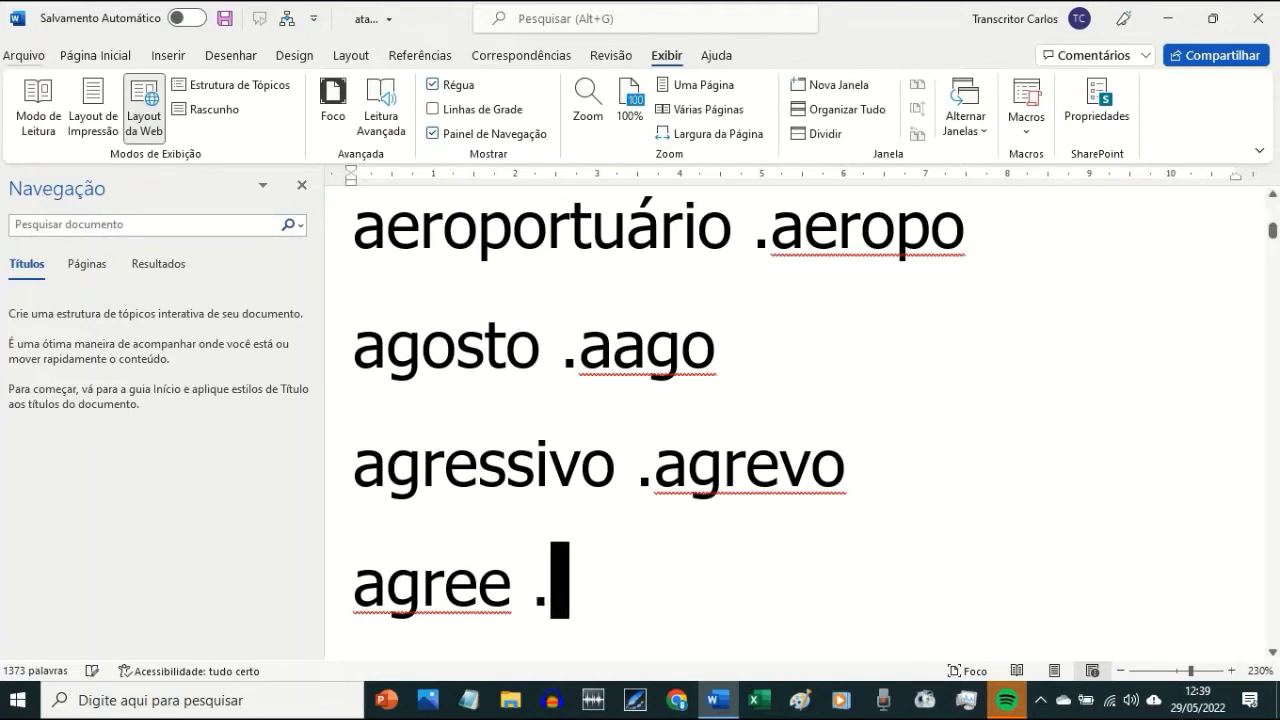
type("g")
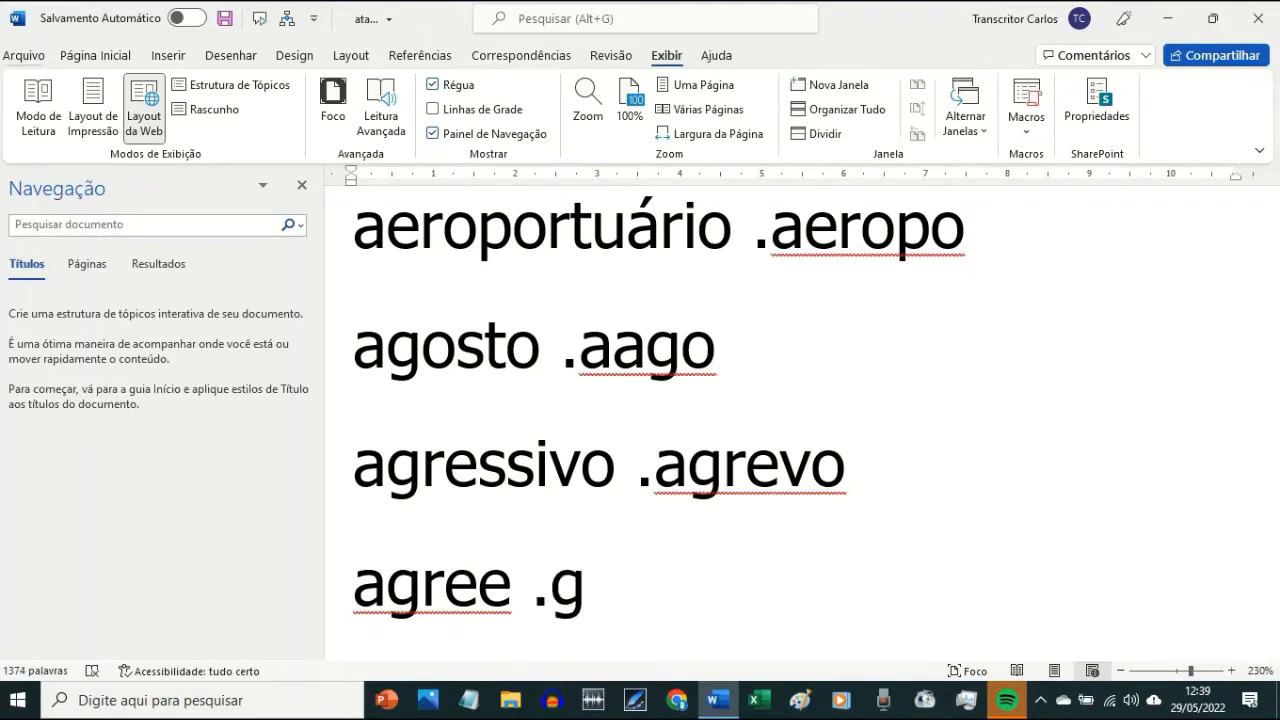
key("BackSpace")
type("agree")
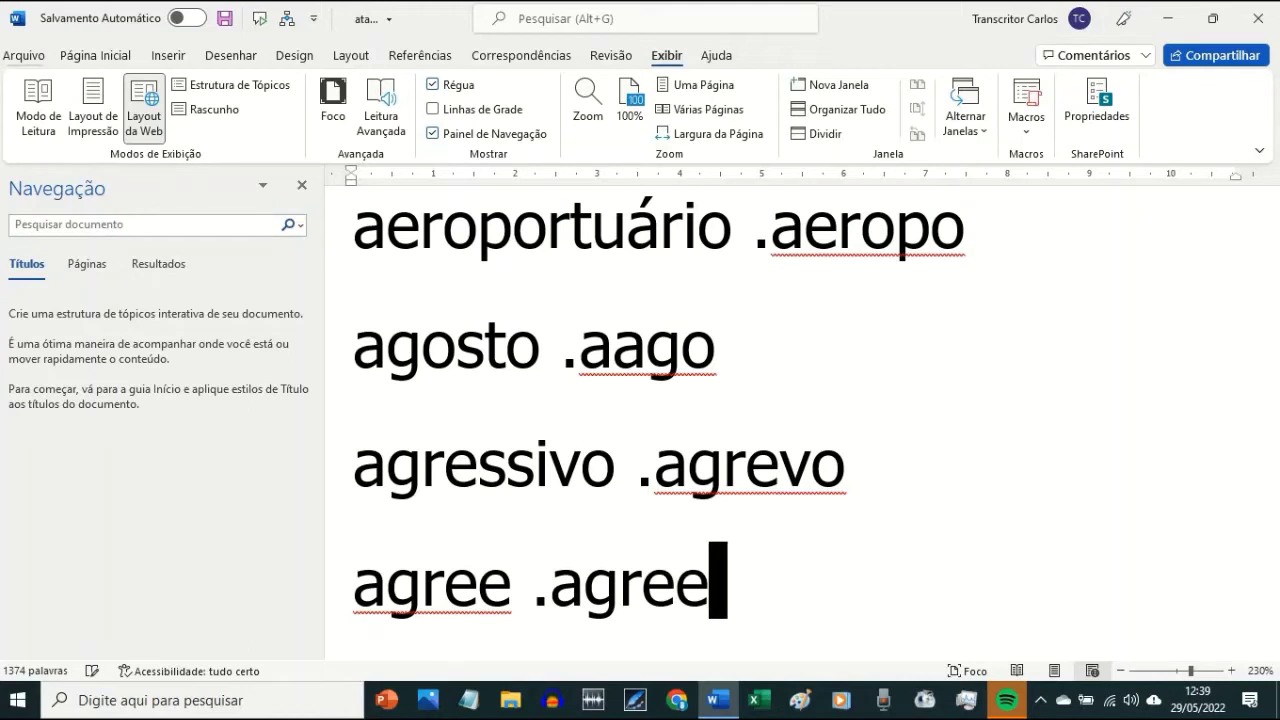
- Replace the word agree in front of the code .agree with agressivamente
key("Left")
key("Left")
key("Left")
key("Left")
key("Left")
key("Left")
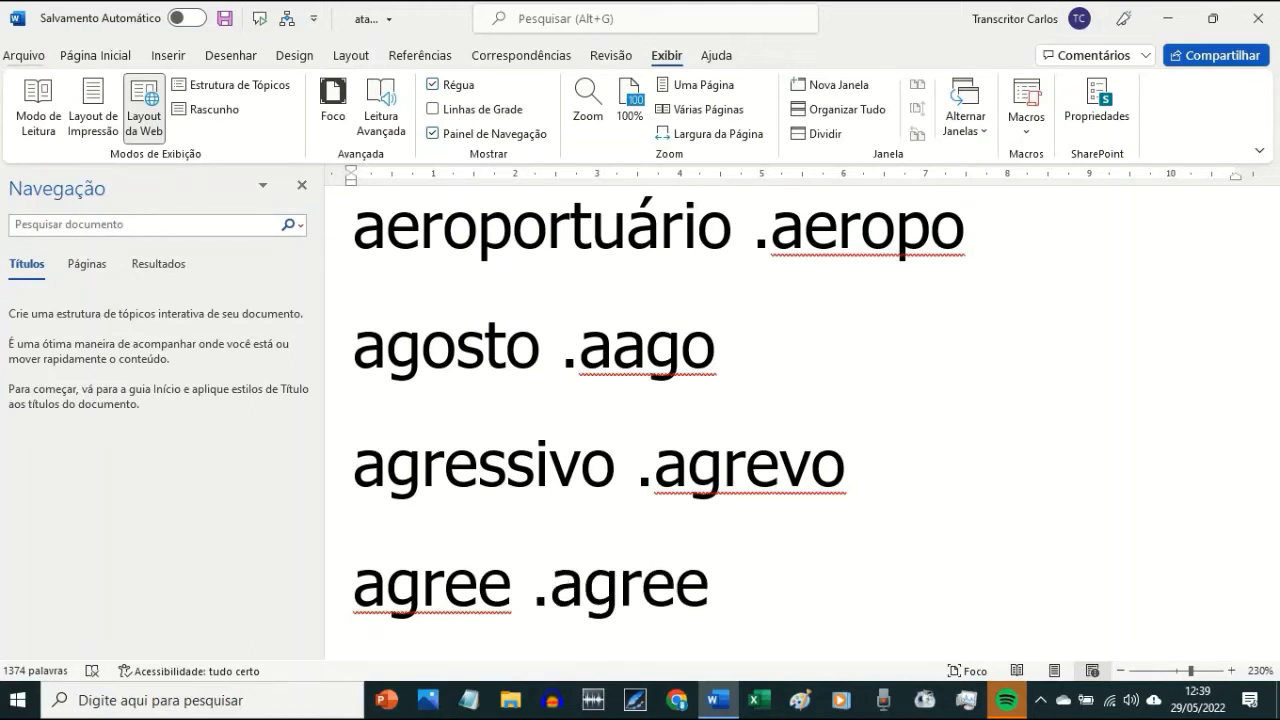
key("ctrl+shift+Left")
type("ag")
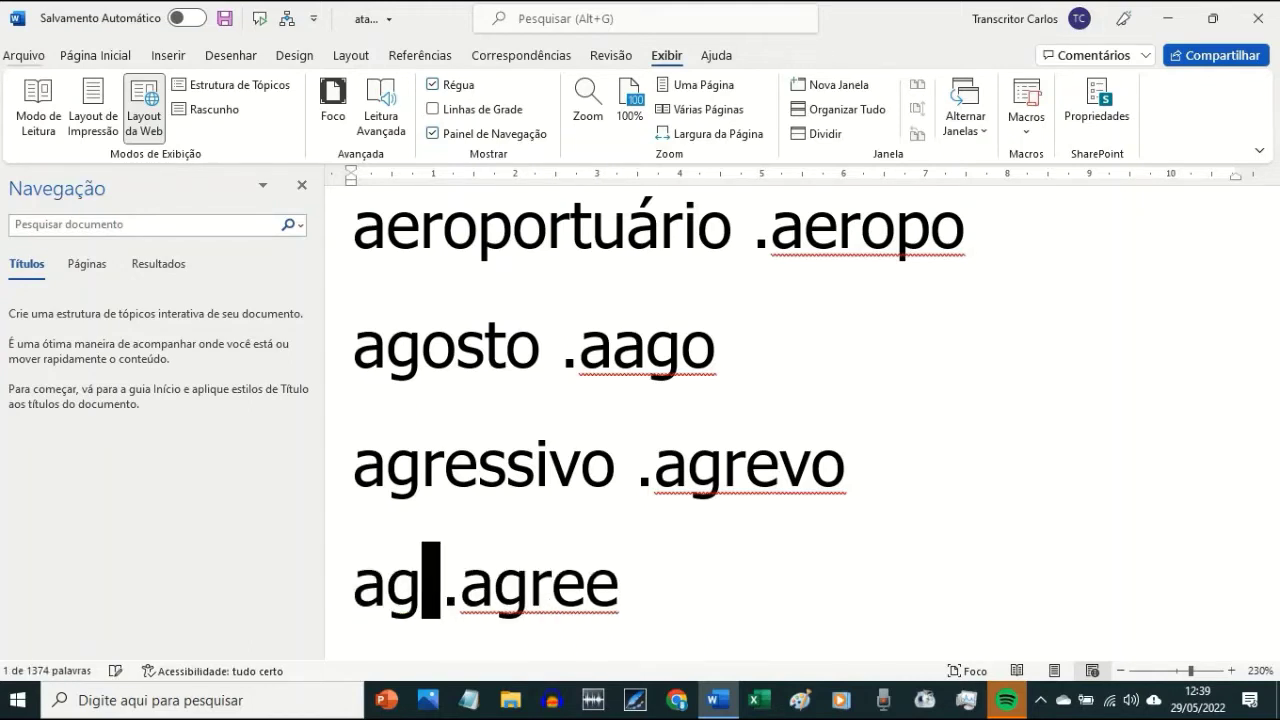
type("ressivamente")
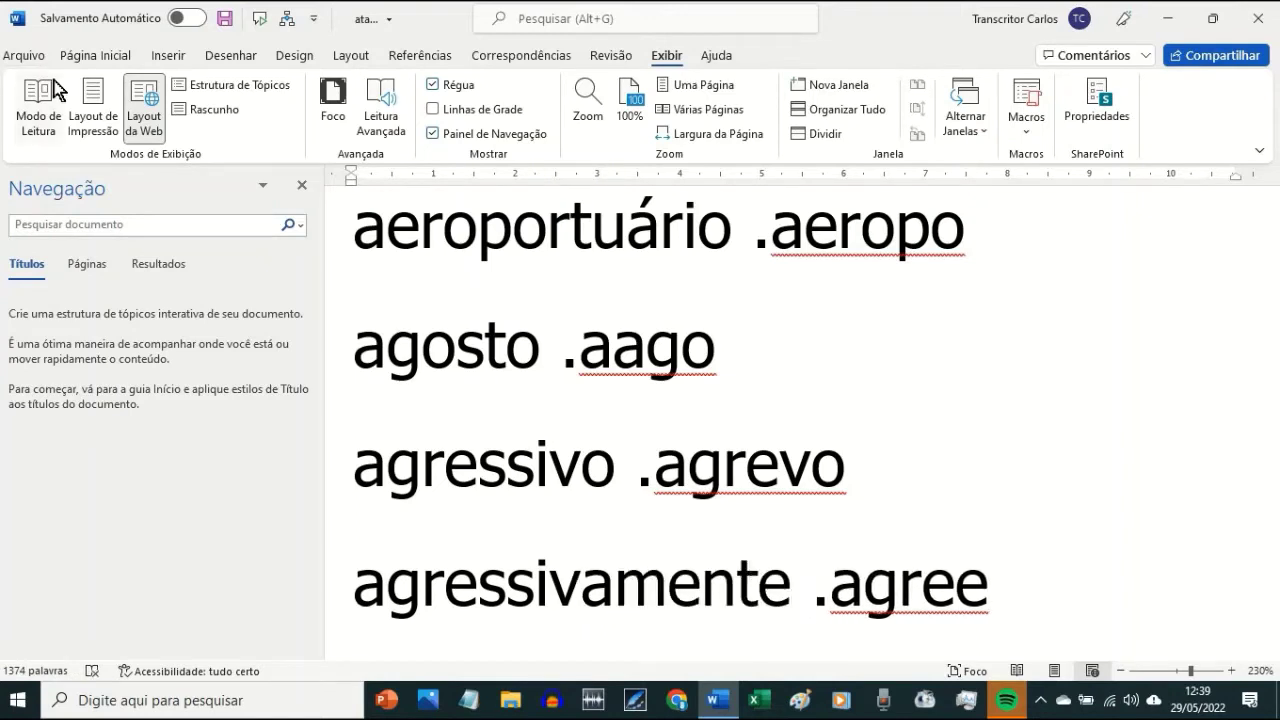
- Replace the word agressivamente in front of the code .agree with agree
key("Left")
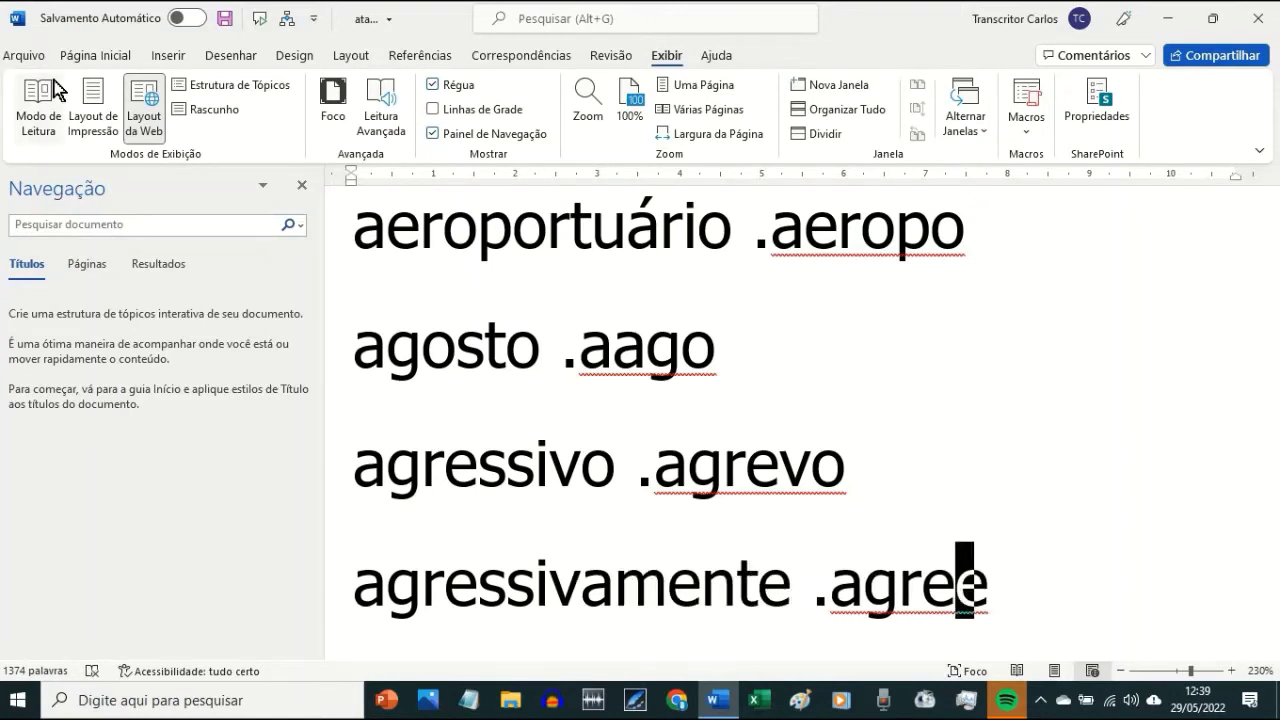
key("Left")
key("Left")
key("Left")
key("Left")
key("Left")
key("Left")
key("ctrl+shift+Left")
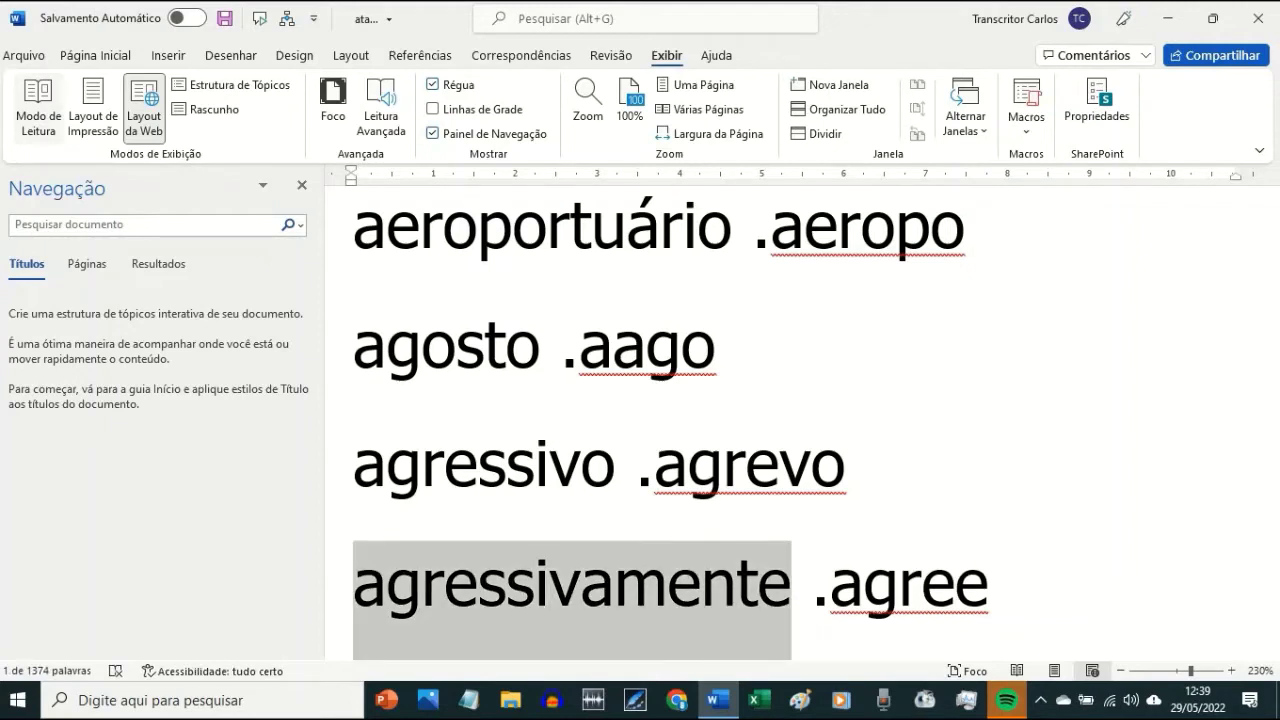
type("agree")
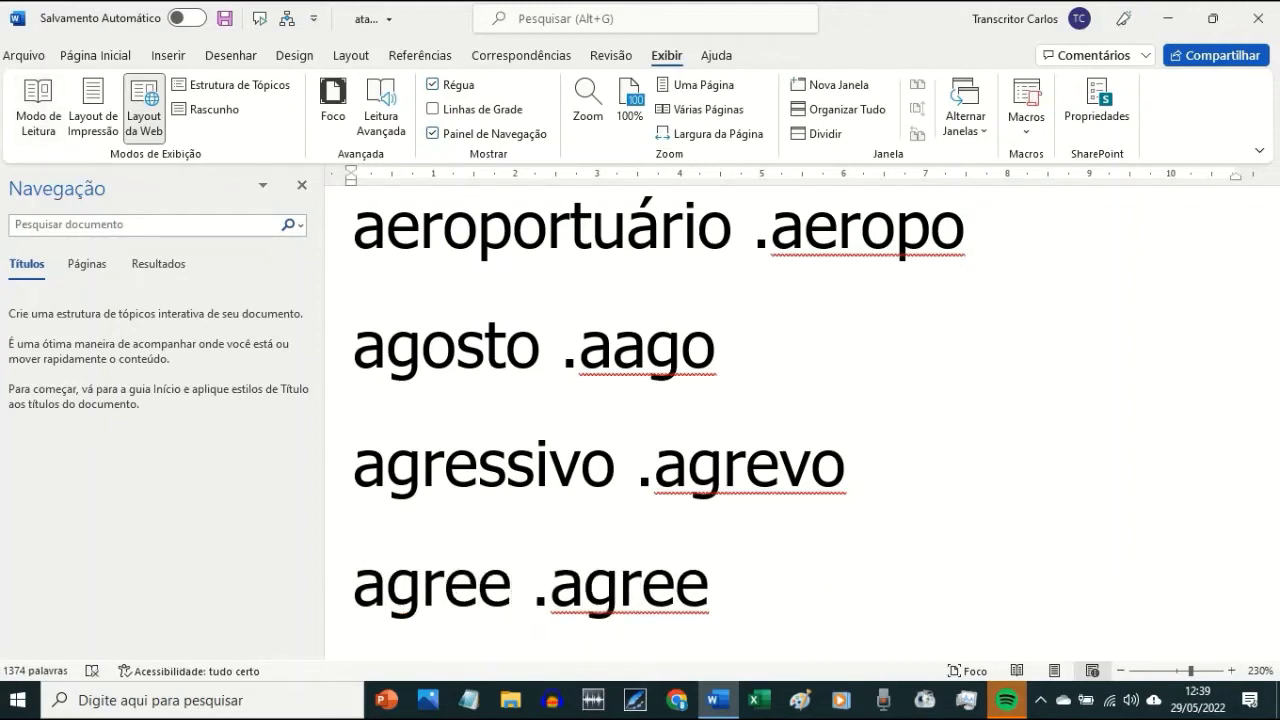
left_click(36, 97)
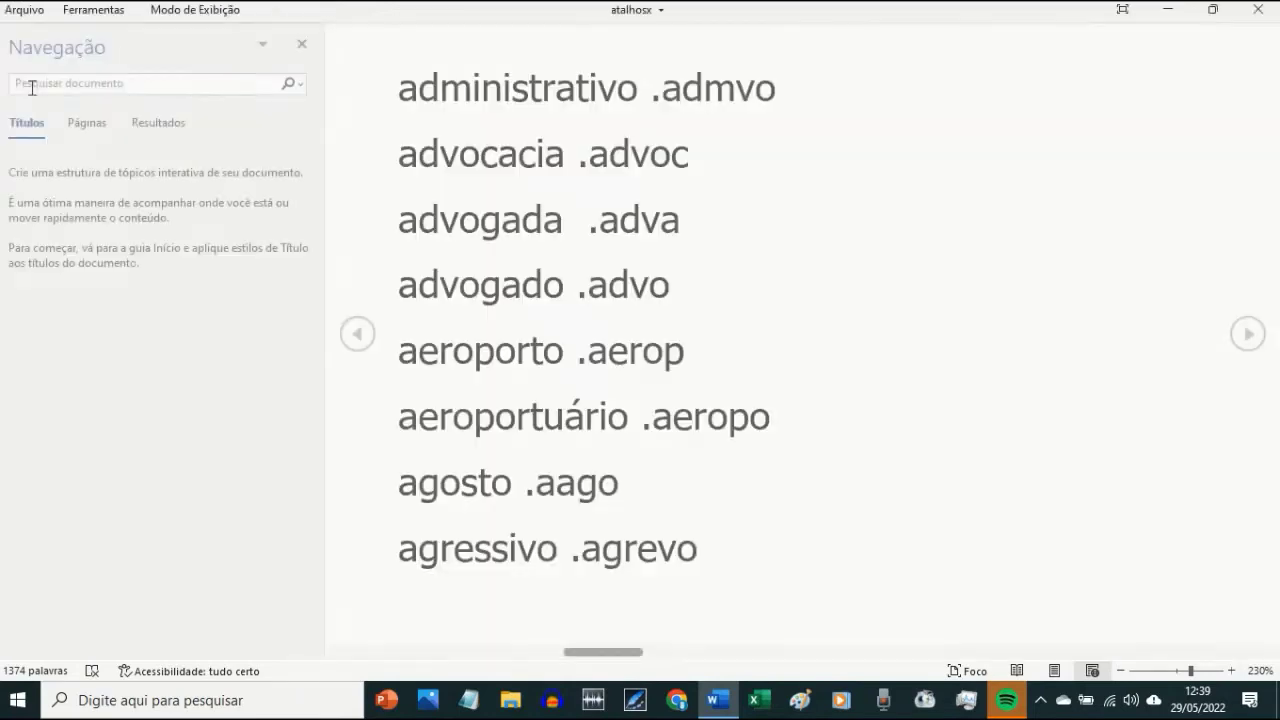
key("Escape")
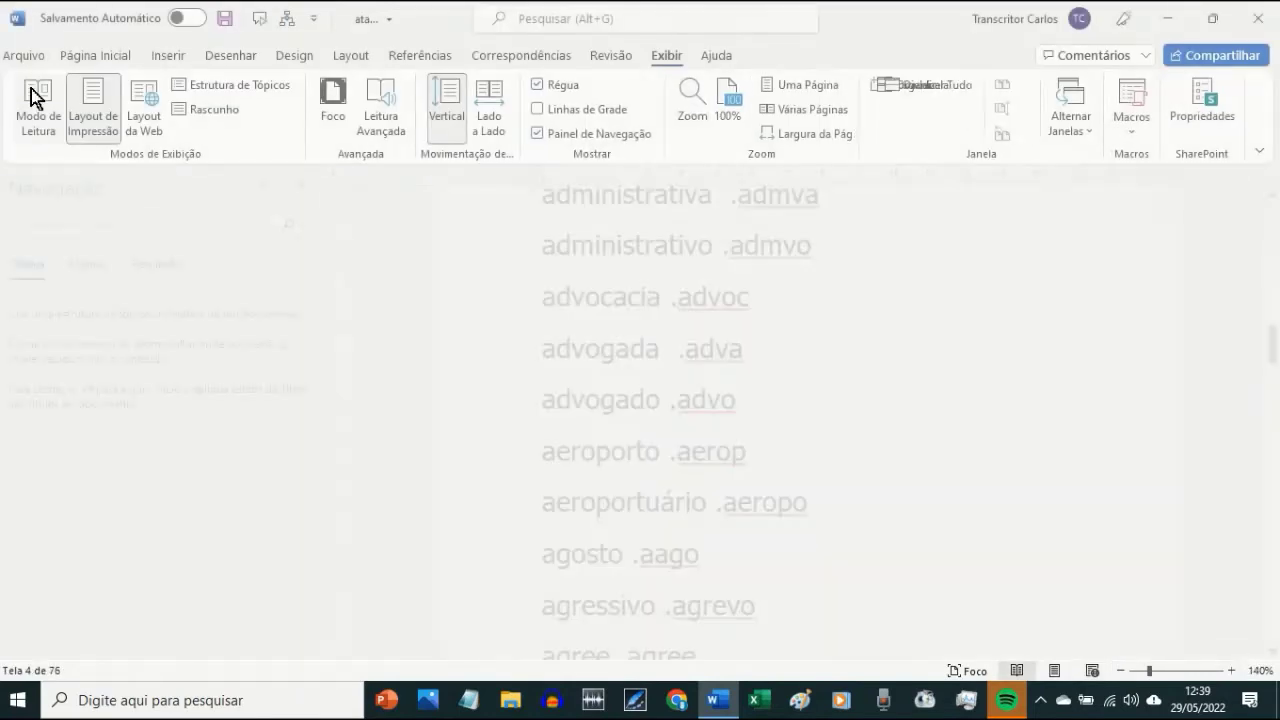
scroll(816, 384, "up", 2)
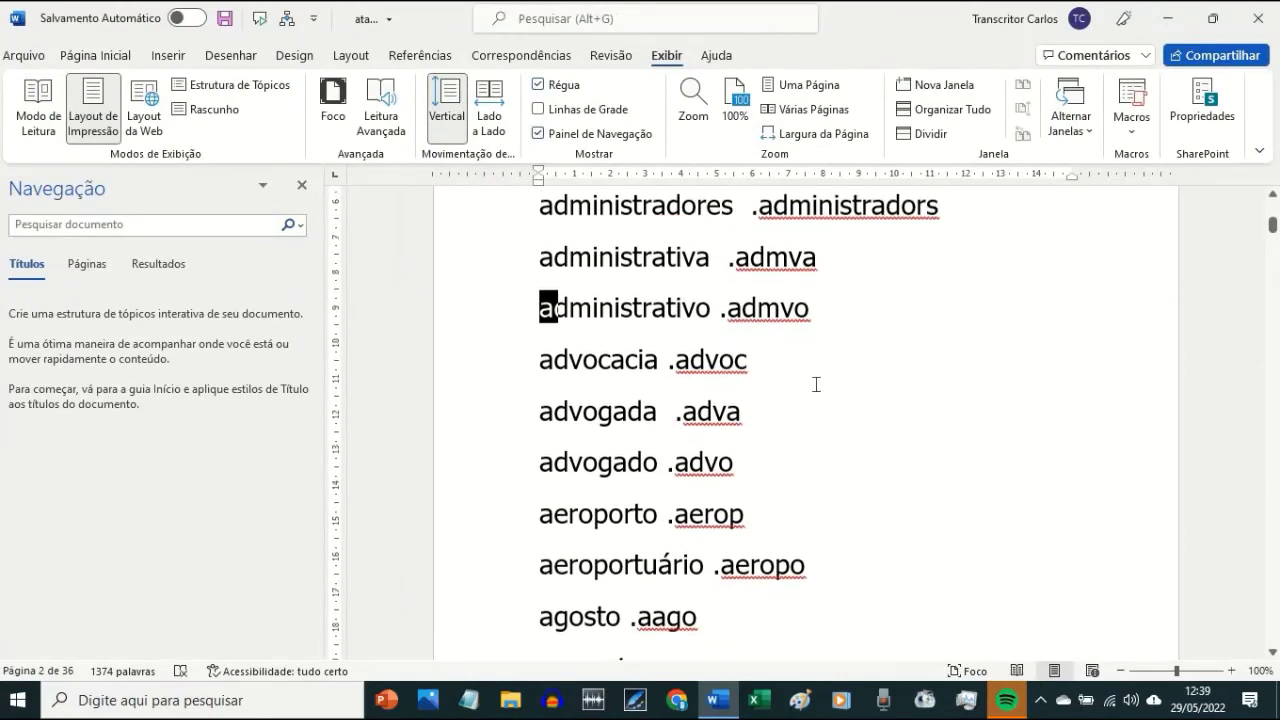
scroll(816, 380, "up", 4, "ctrl")
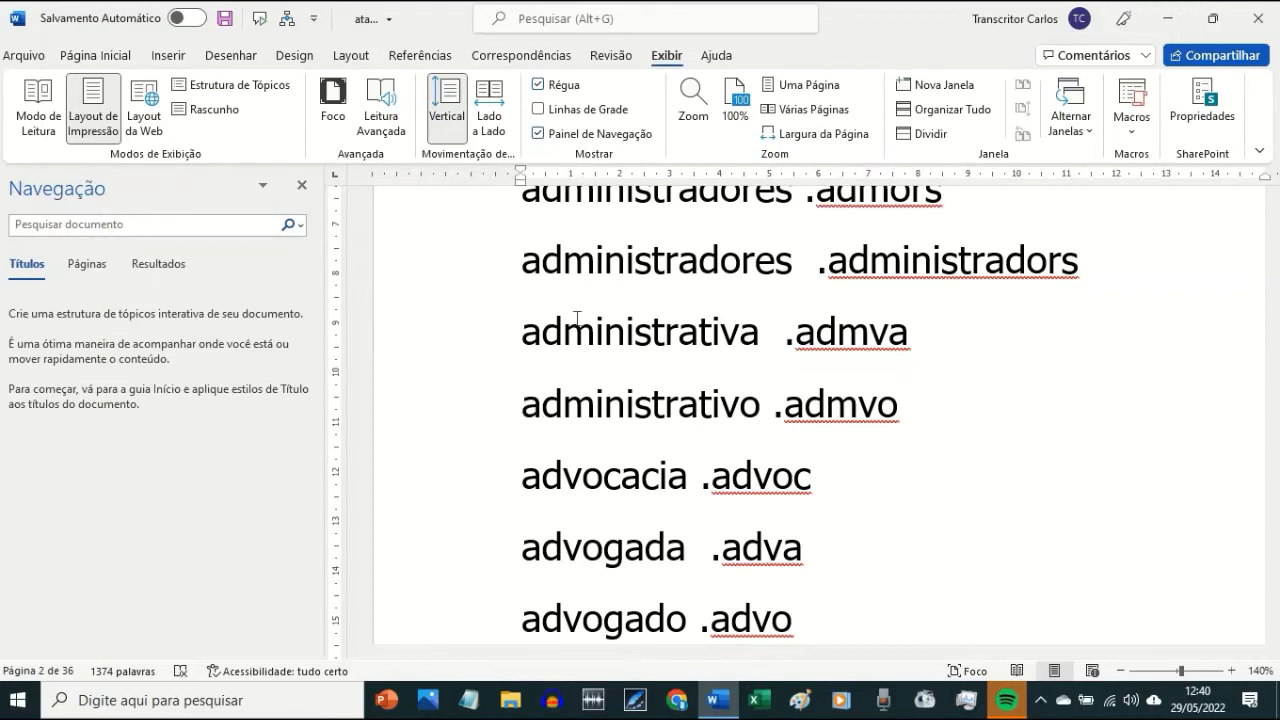
scroll(577, 318, "up", 6)
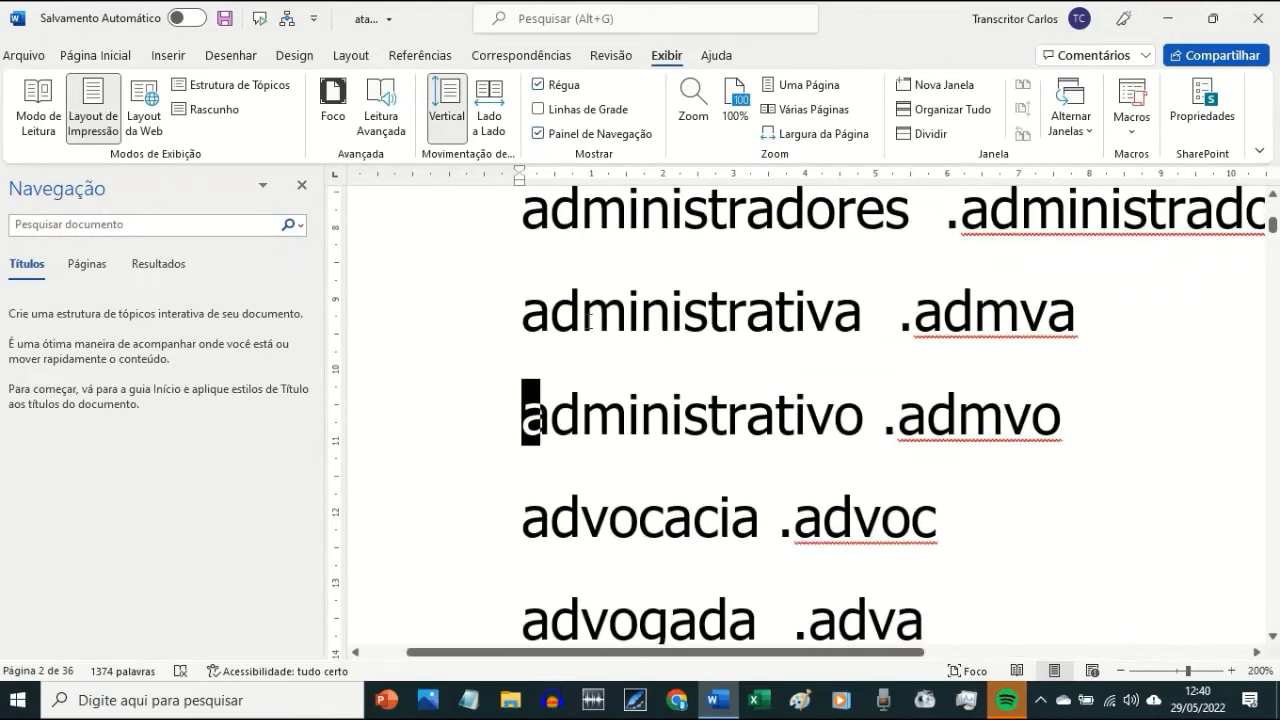
scroll(590, 320, "up", 3)
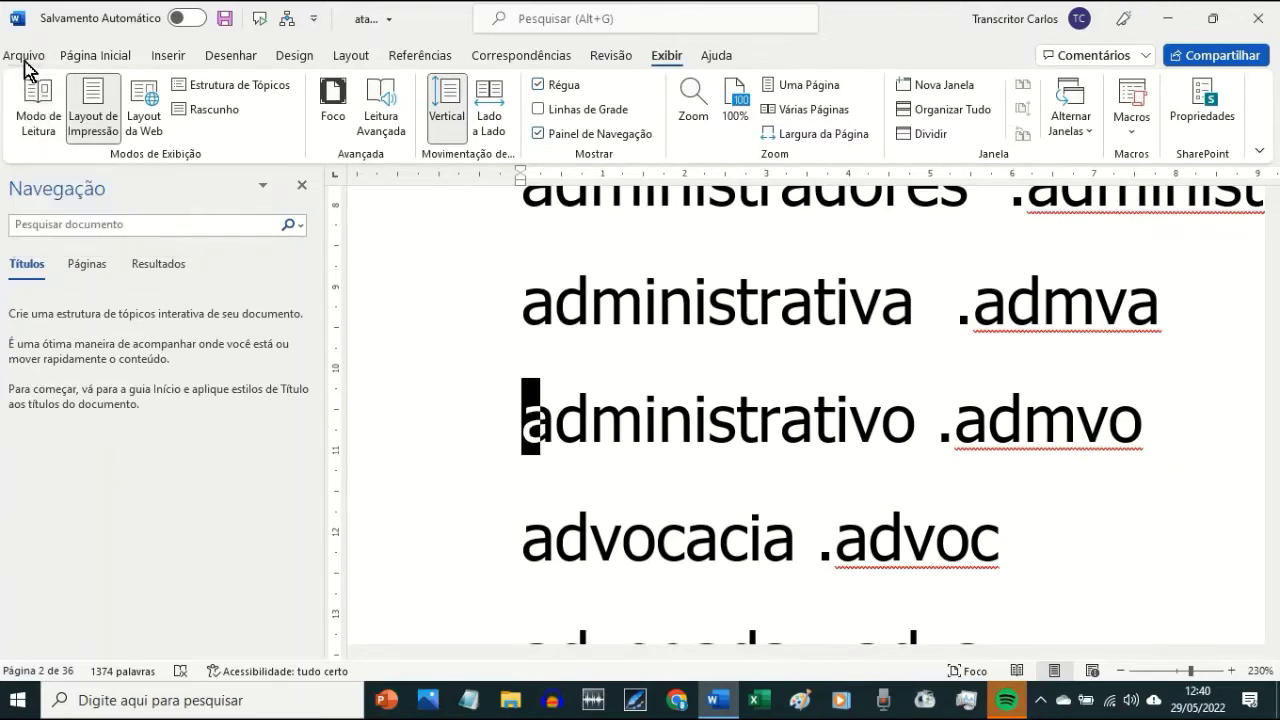
- Open the AutoCorrect options and add an entry that replaces agree with agressivamente
left_click(24, 55)
key("t")
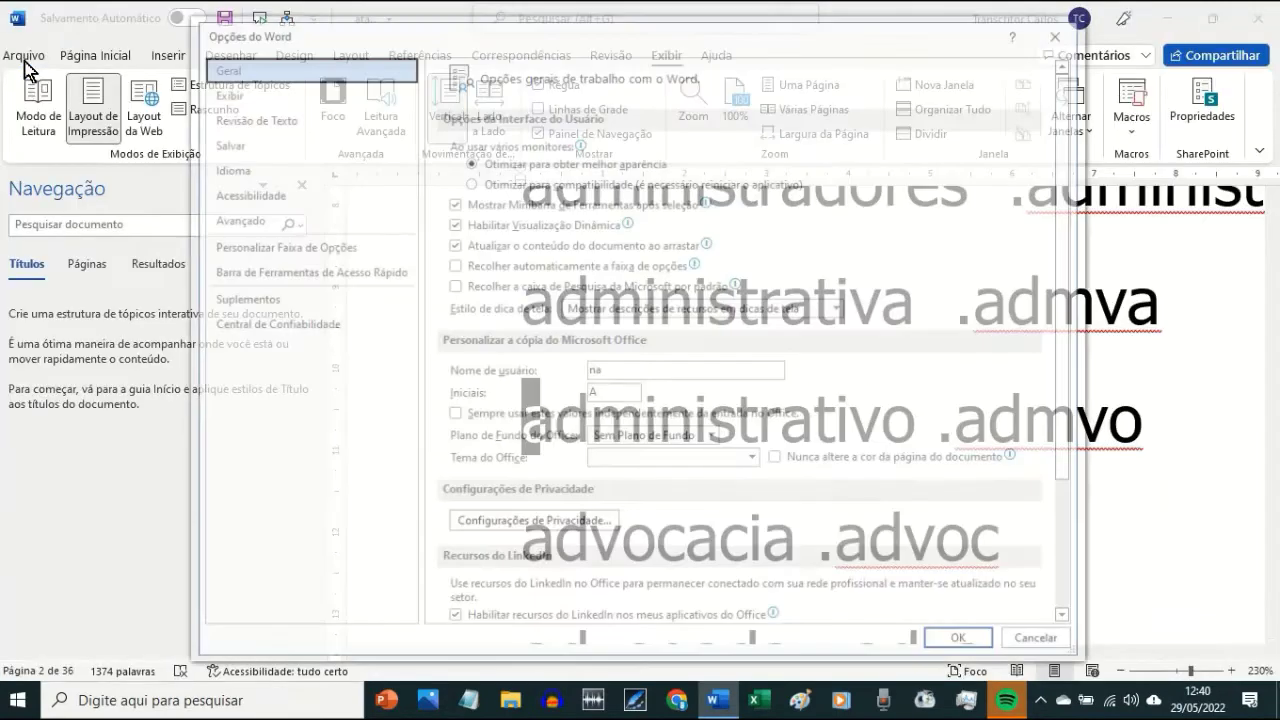
key("Down")
key("Down")
key("Return")
type("ag")
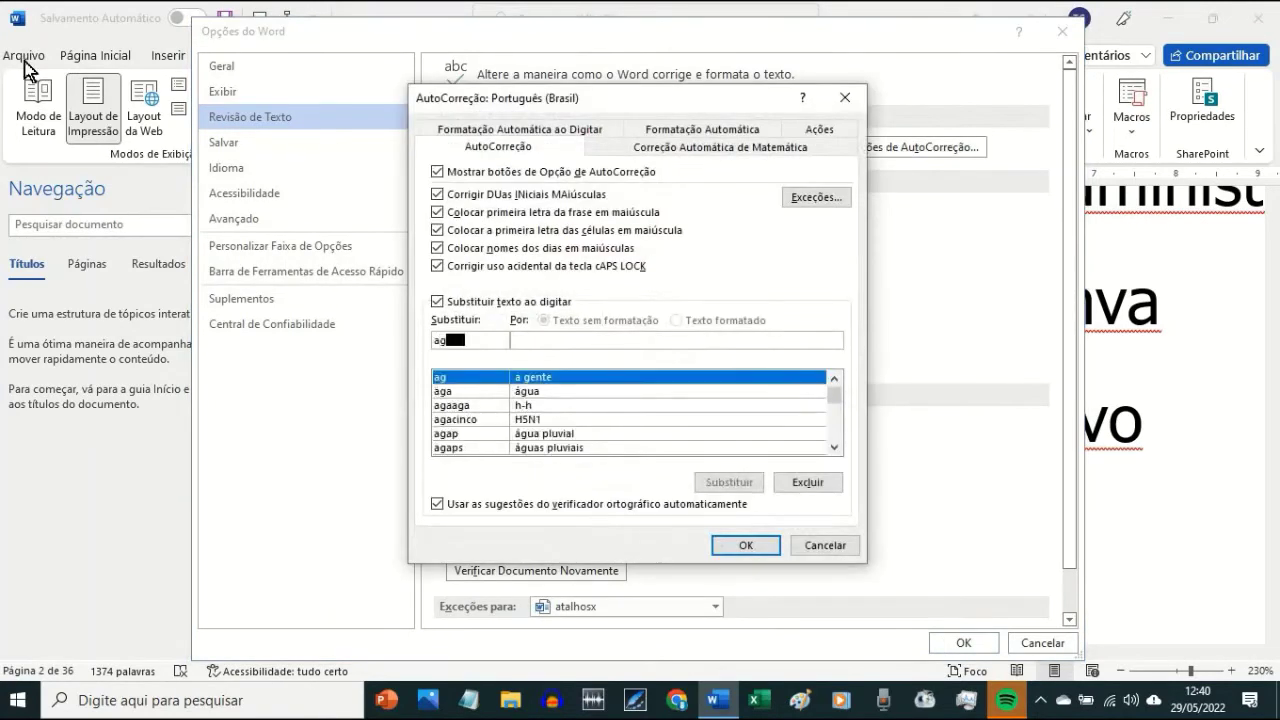
type("reeagressivamente")
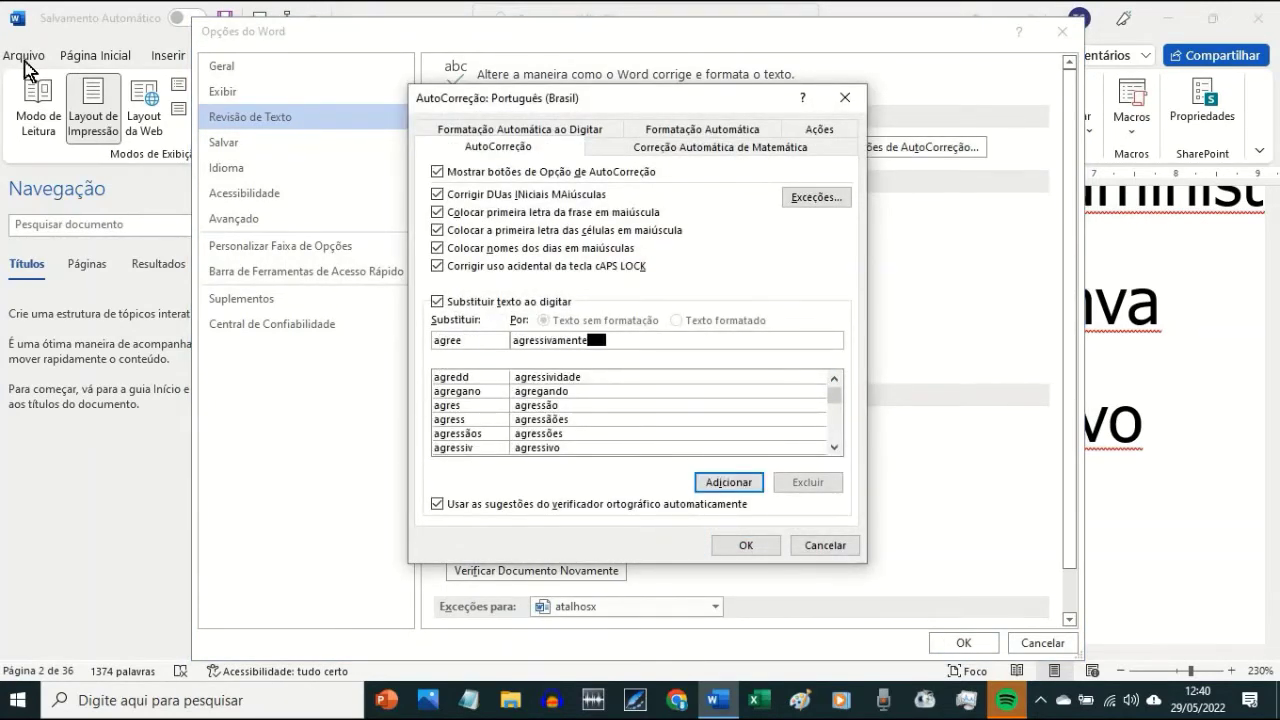
key("Return")
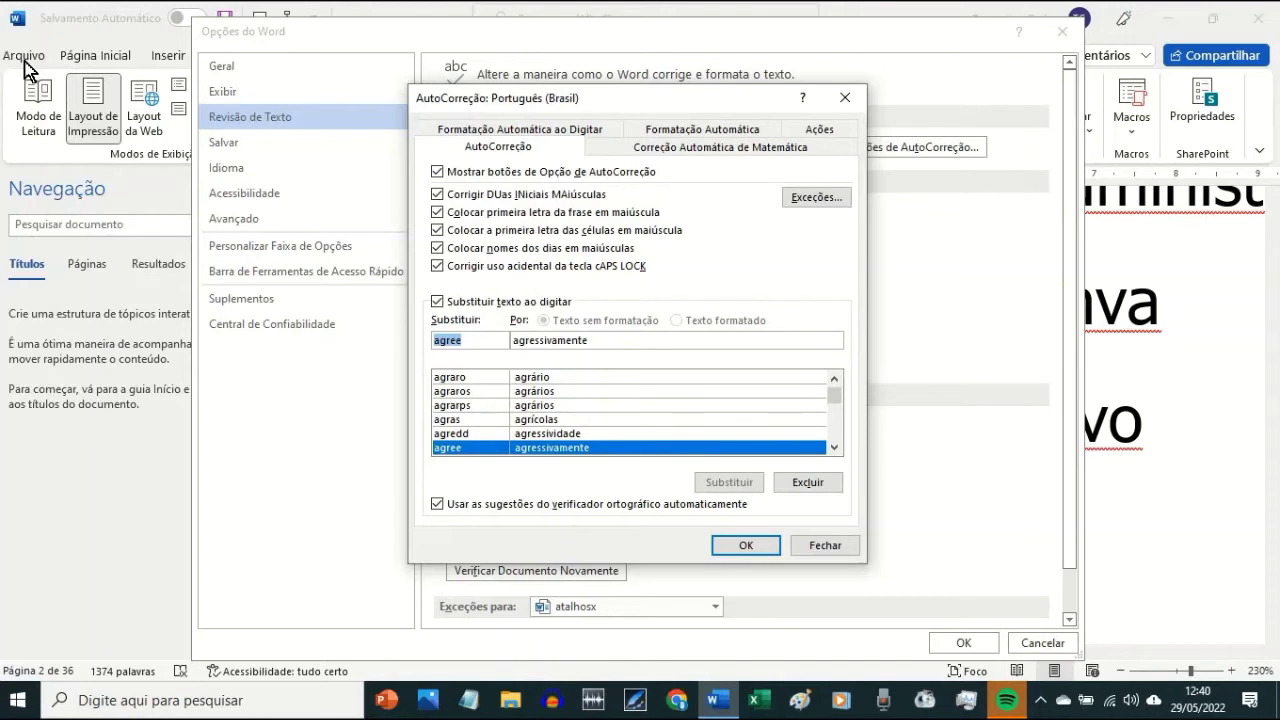
- Add an AutoCorrect entry that replaces agreie with agressividade
type("agr")
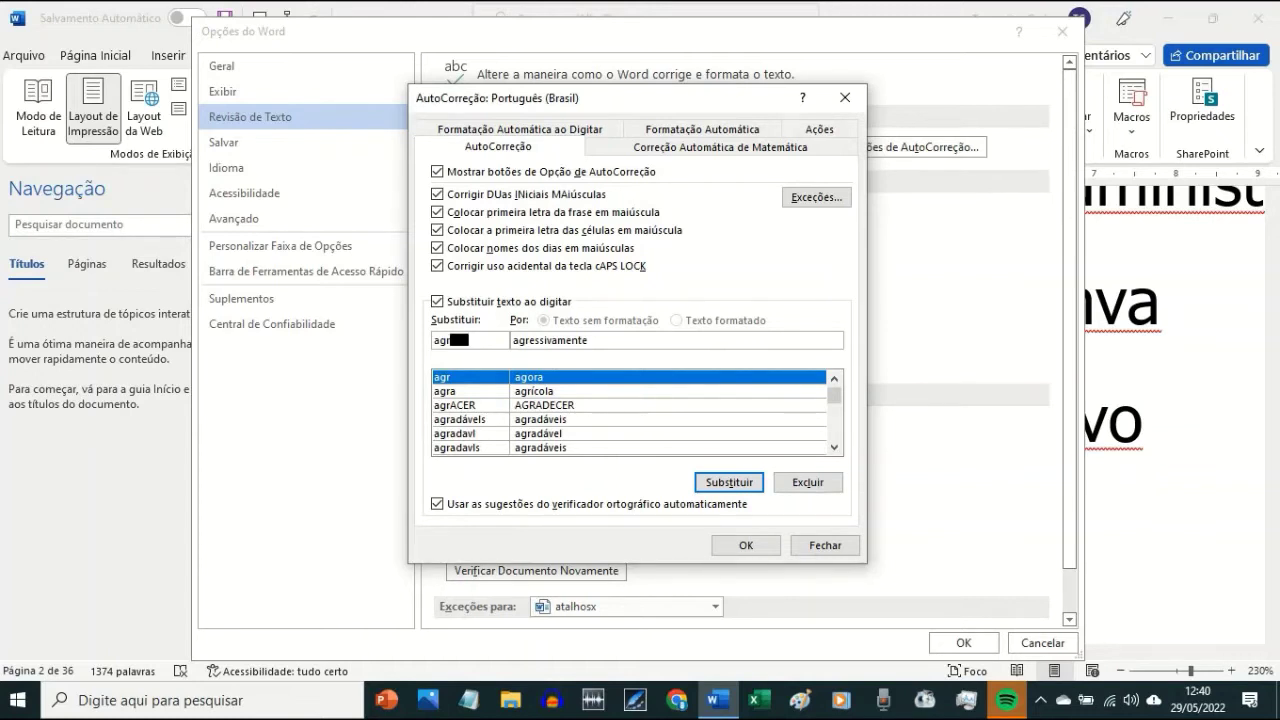
type("eie")
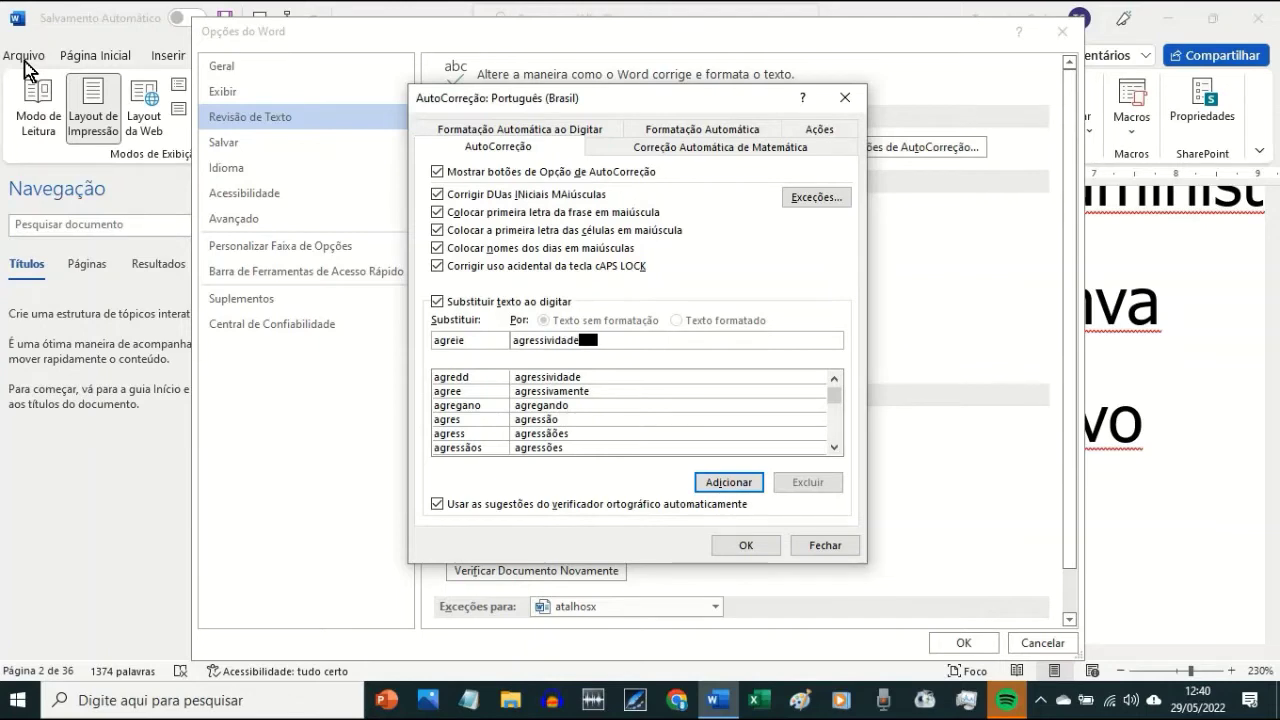
key("Return")
- Add another AutoCorrect entry for the shortcut agreies and close the AutoCorrect and Word options
type("s")
key("Tab")
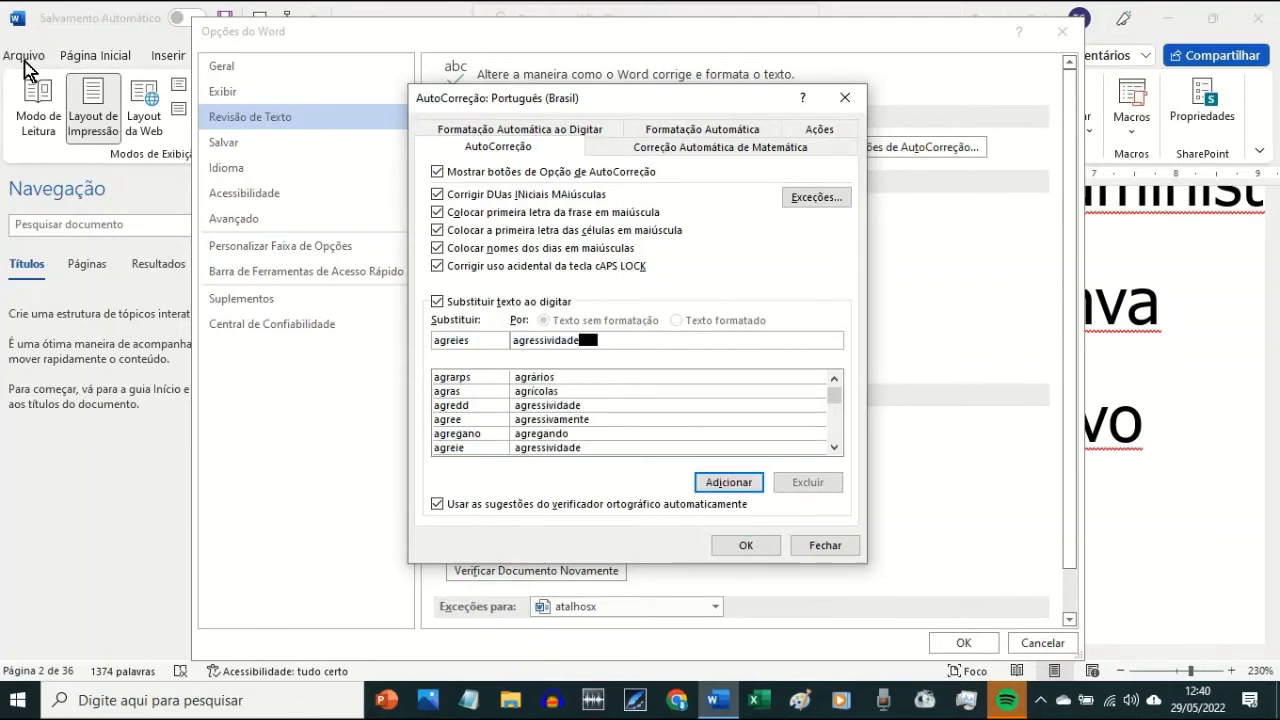
key("Return")
key("Return")
key("Return")
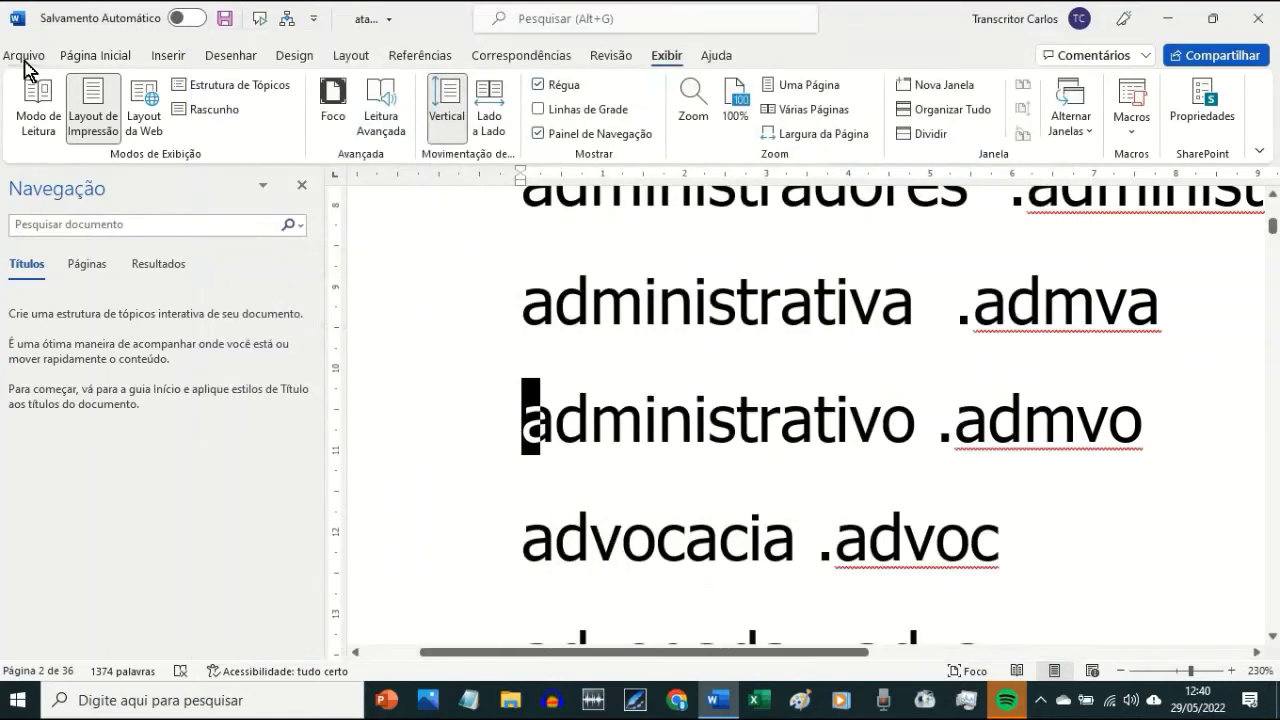
- Switch the document to Web Layout at the "agree .agree" line of the shortcut list
key("Down")
key("Down")
key("Down")
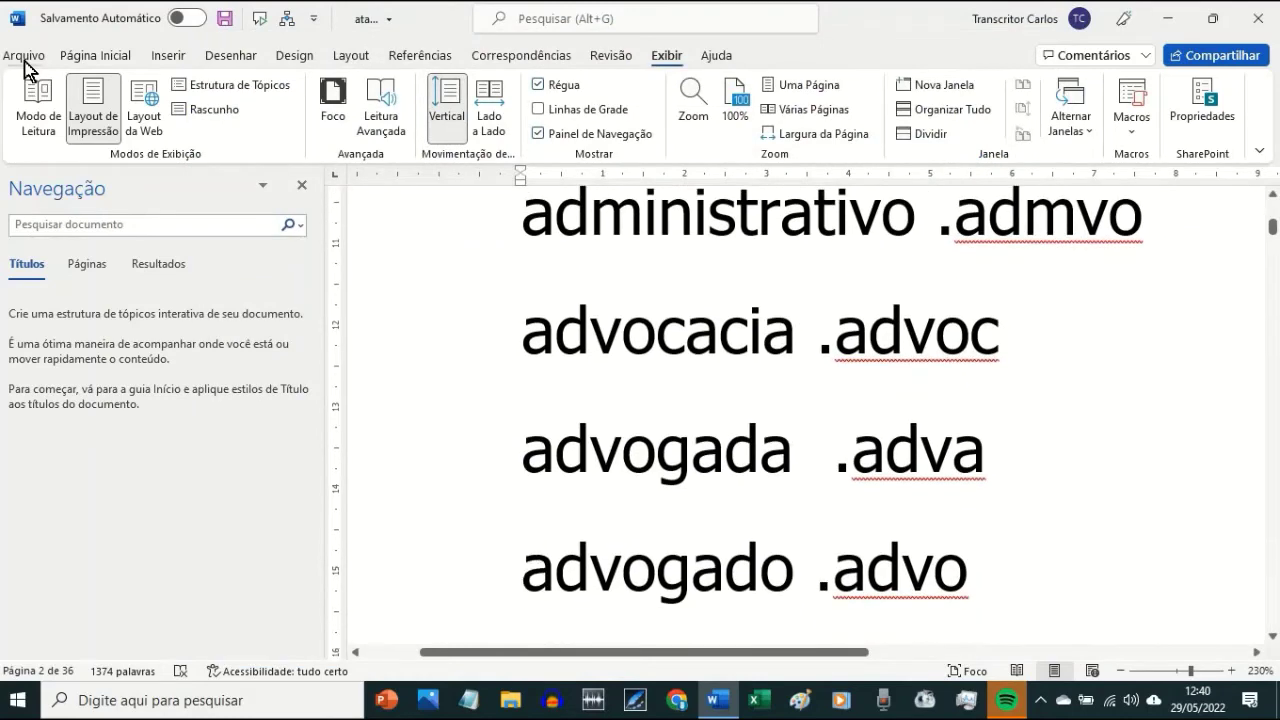
key("Down")
key("Down")
key("Down")
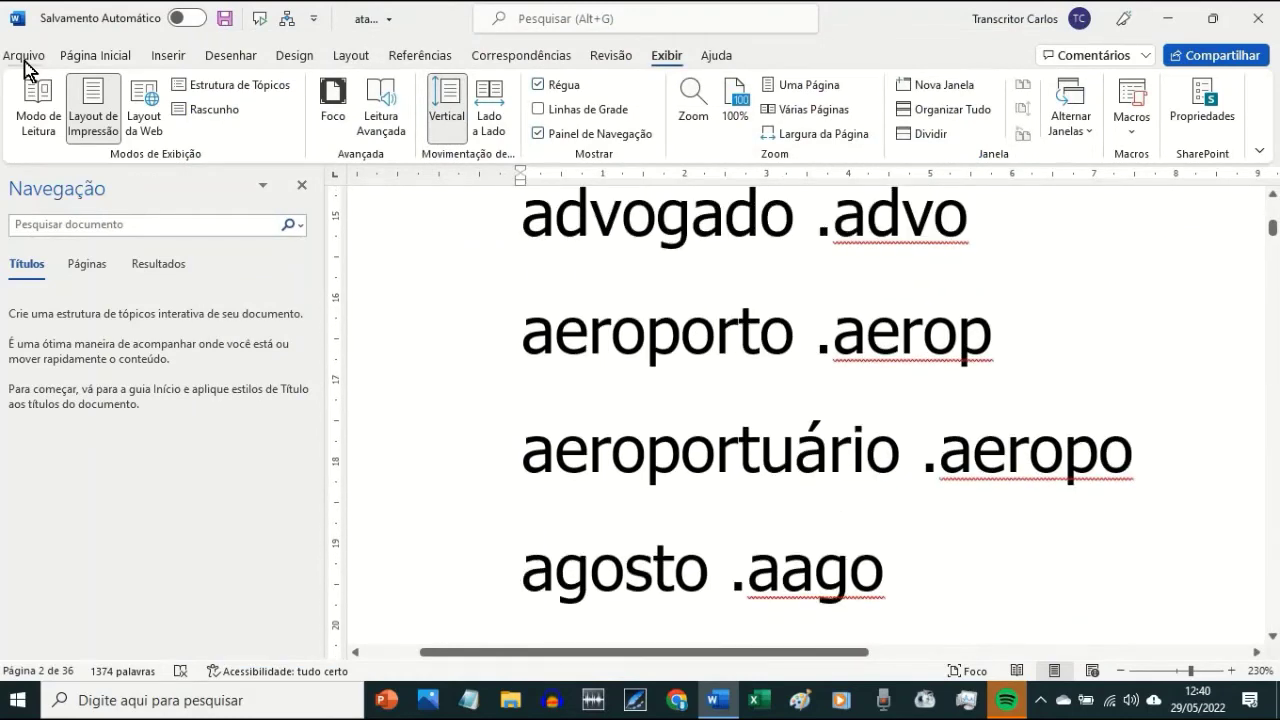
key("Down")
key("Down")
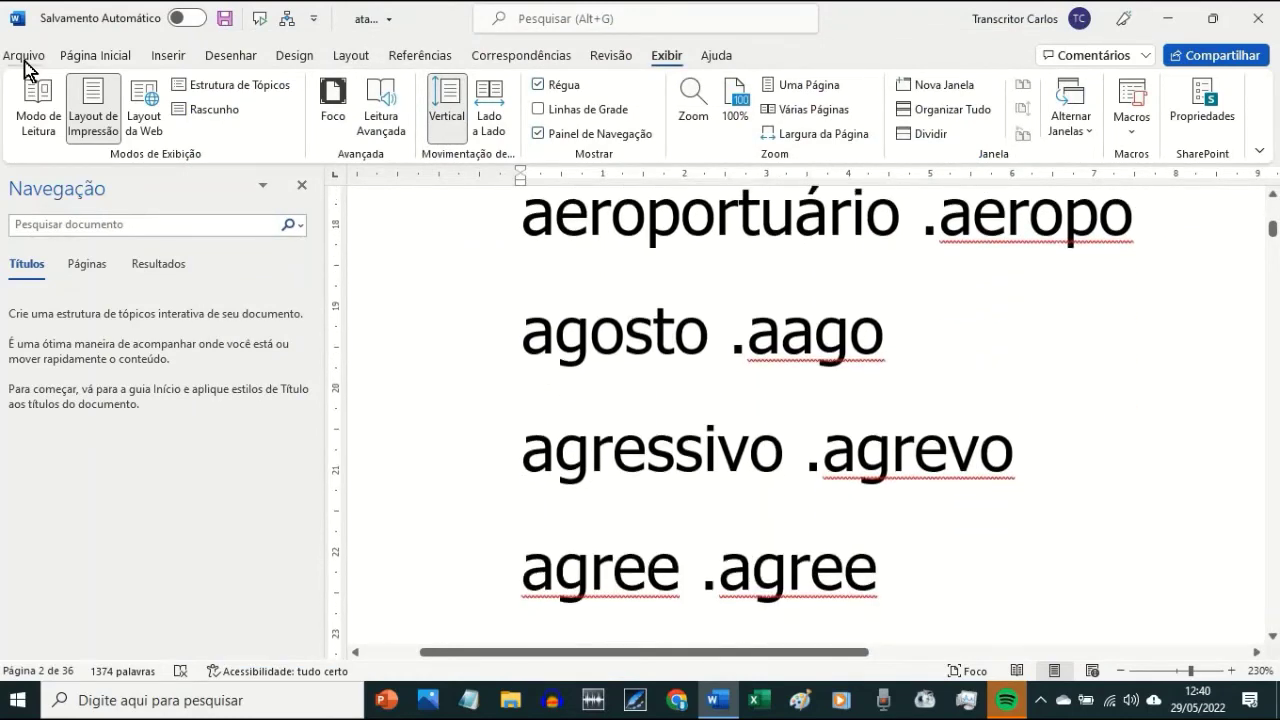
key("Down")
key("Down")
key("Up")
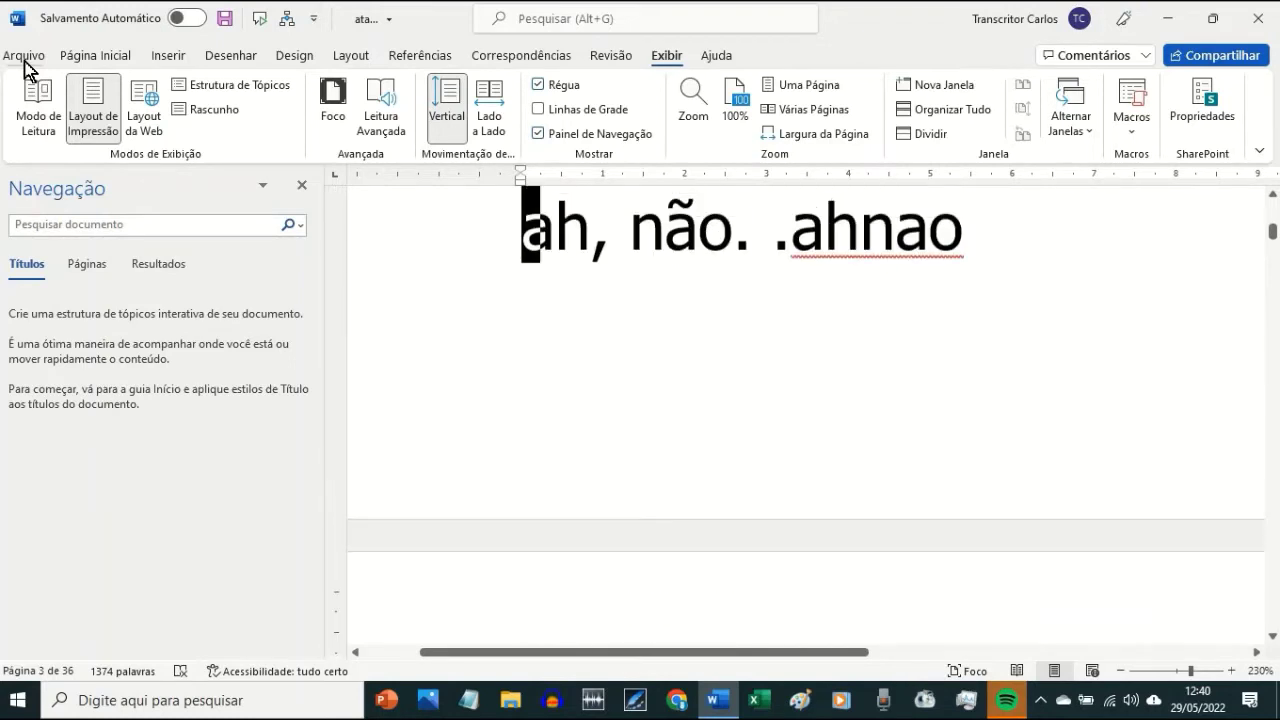
key("Up")
key("Down")
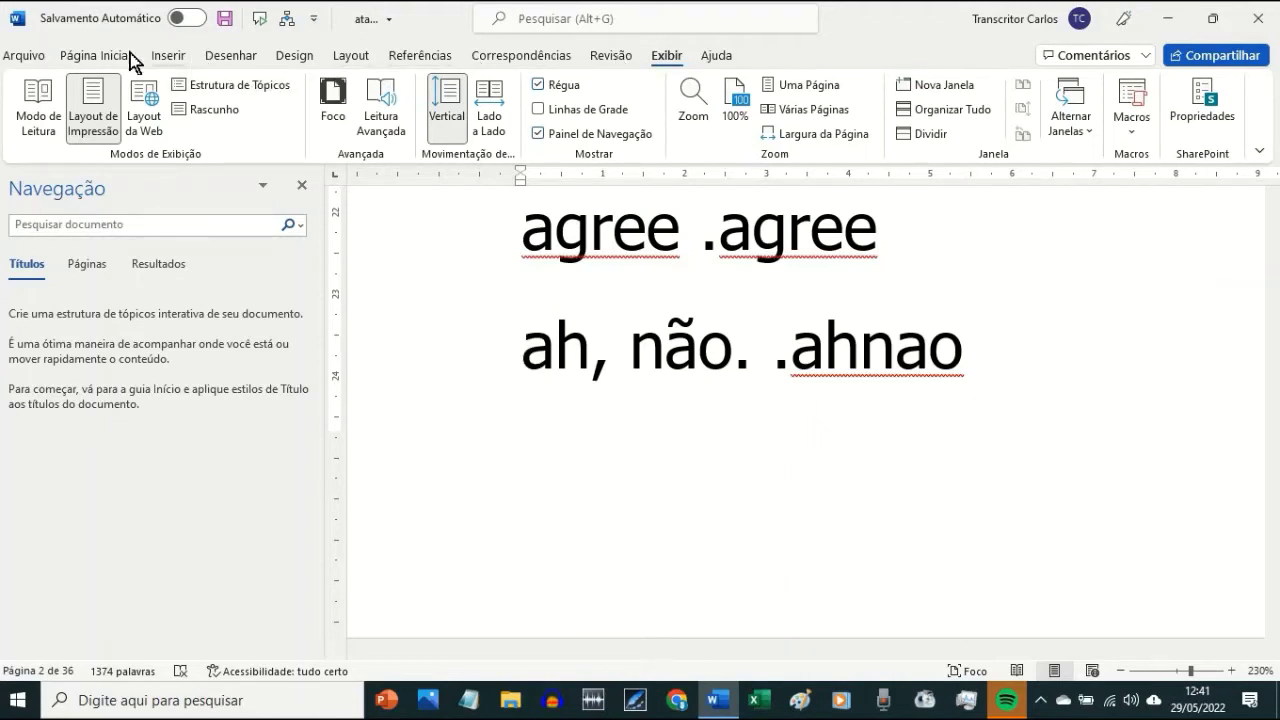
left_click(143, 97)
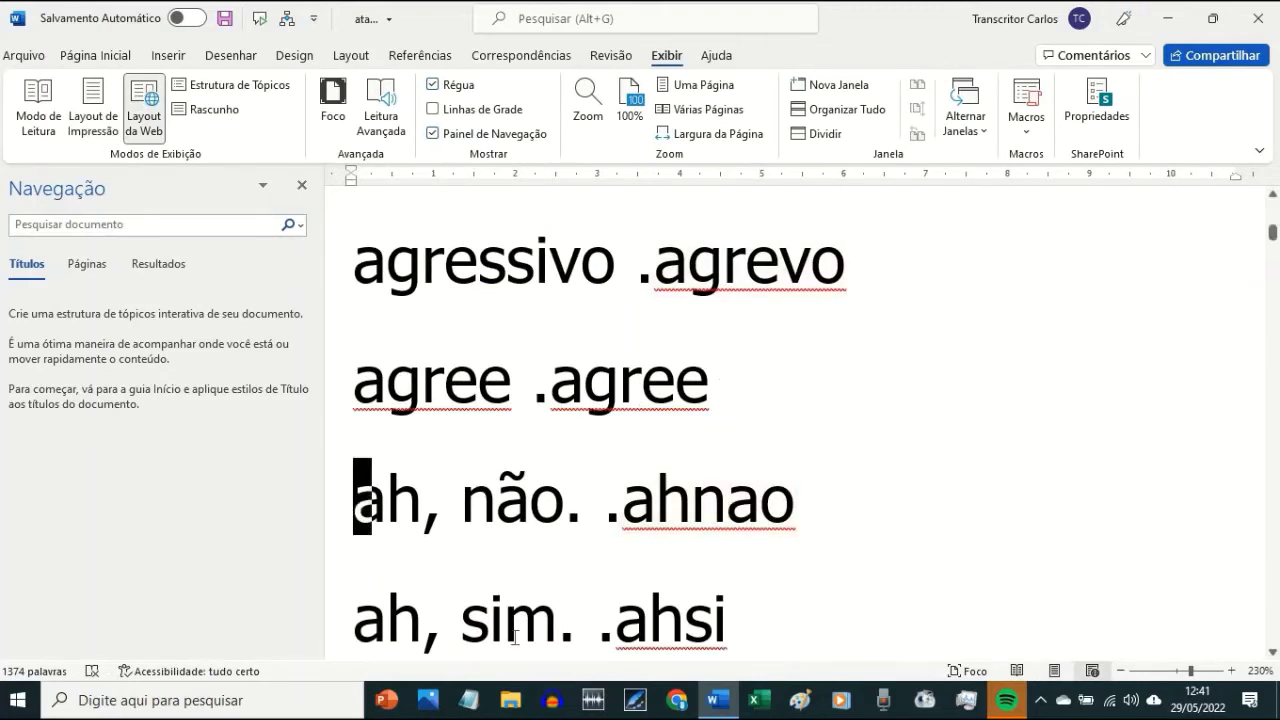
- Expand the word agree in front of the code .agree to agressivamente and remove the extra space before the code
left_click(628, 422)
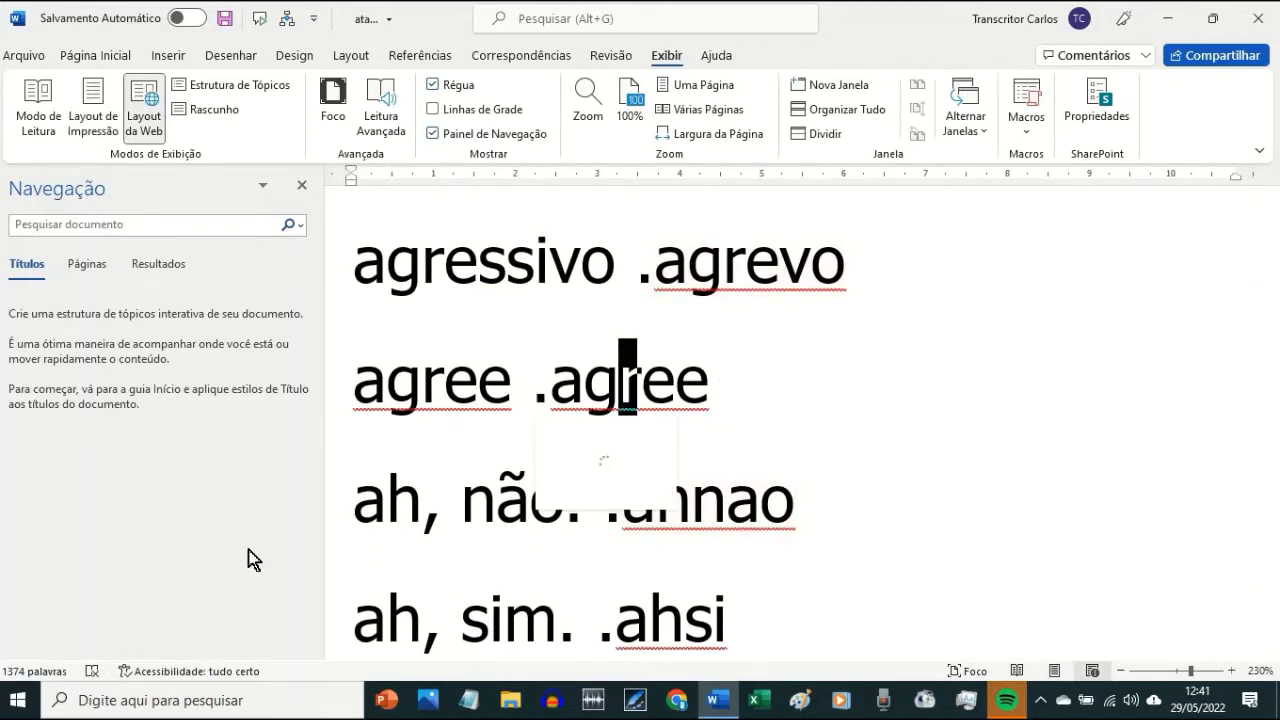
key("Left")
key("Left")
key("Left")
key("Left")
key("Left")
key("Right")
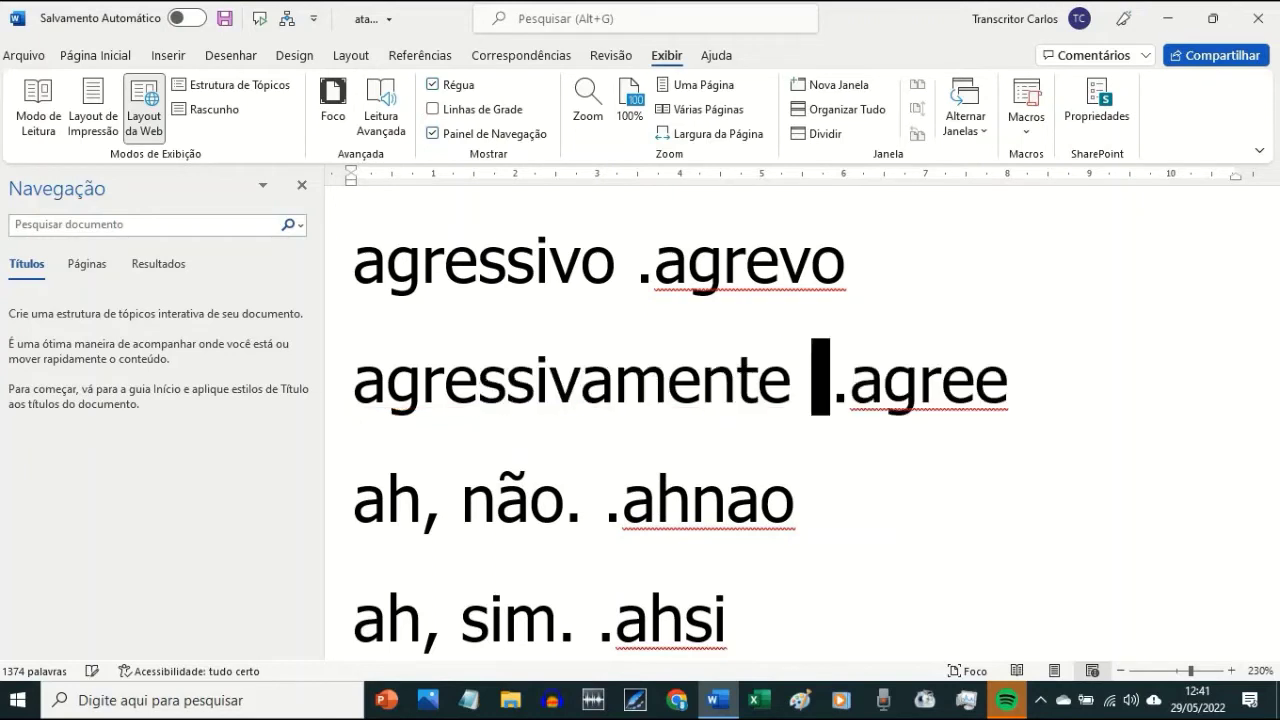
key("Delete")
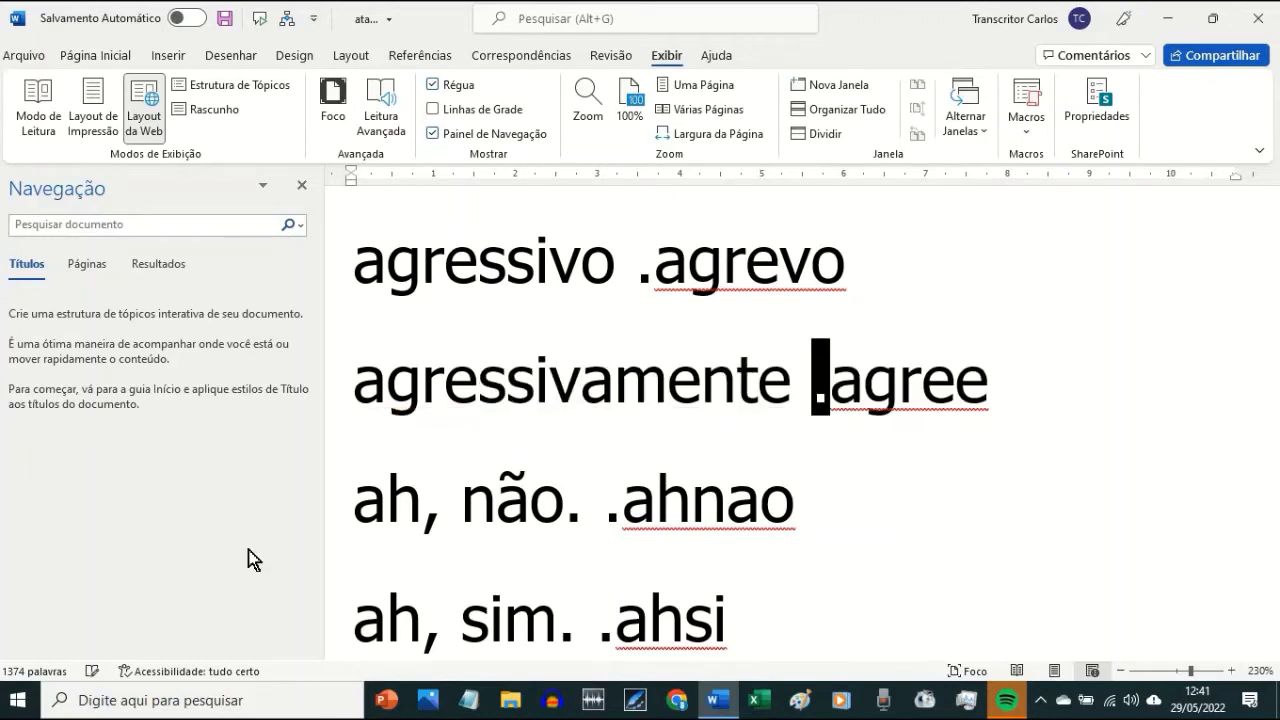
- Highlight the ending of agressivamente letter by letter to examine how much text the code .agree replaces
key("End")
key("Left")
key("Left")
key("Left")
key("Left")
key("Left")
key("Left")
key("Left")
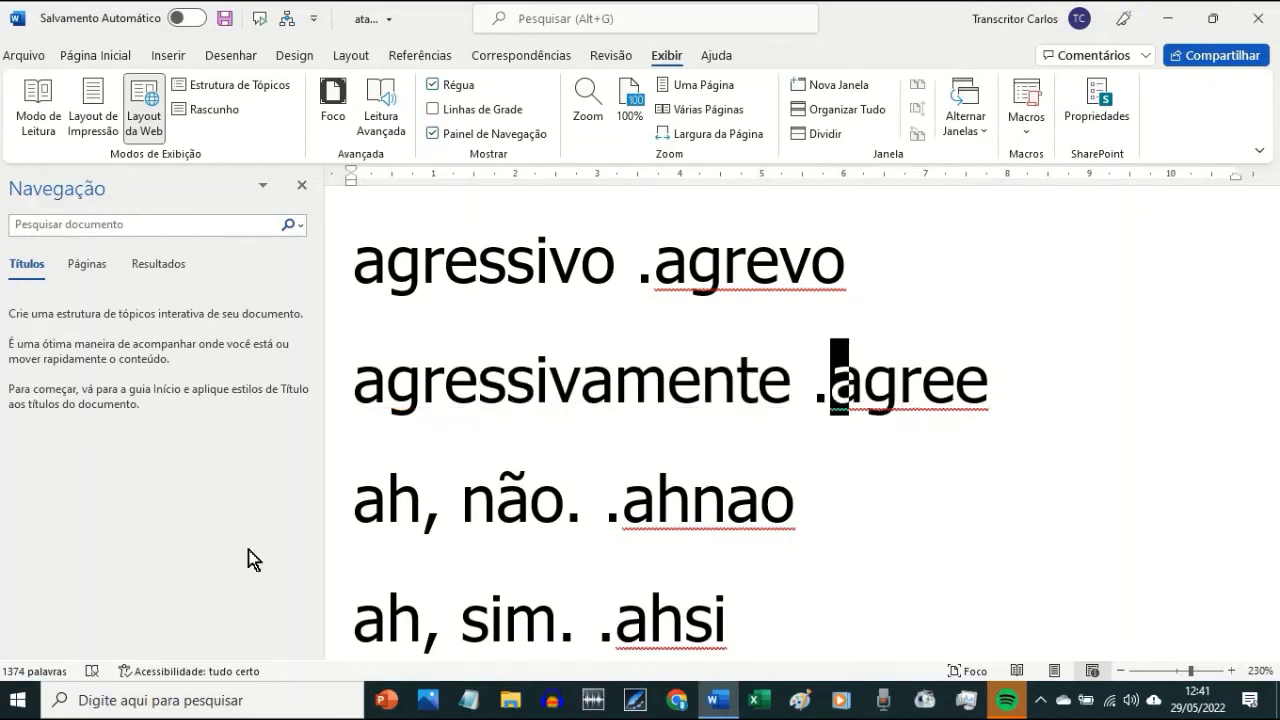
key("shift+Left")
key("shift+Left")
key("shift+Left")
key("shift+Left")
key("shift+Left")
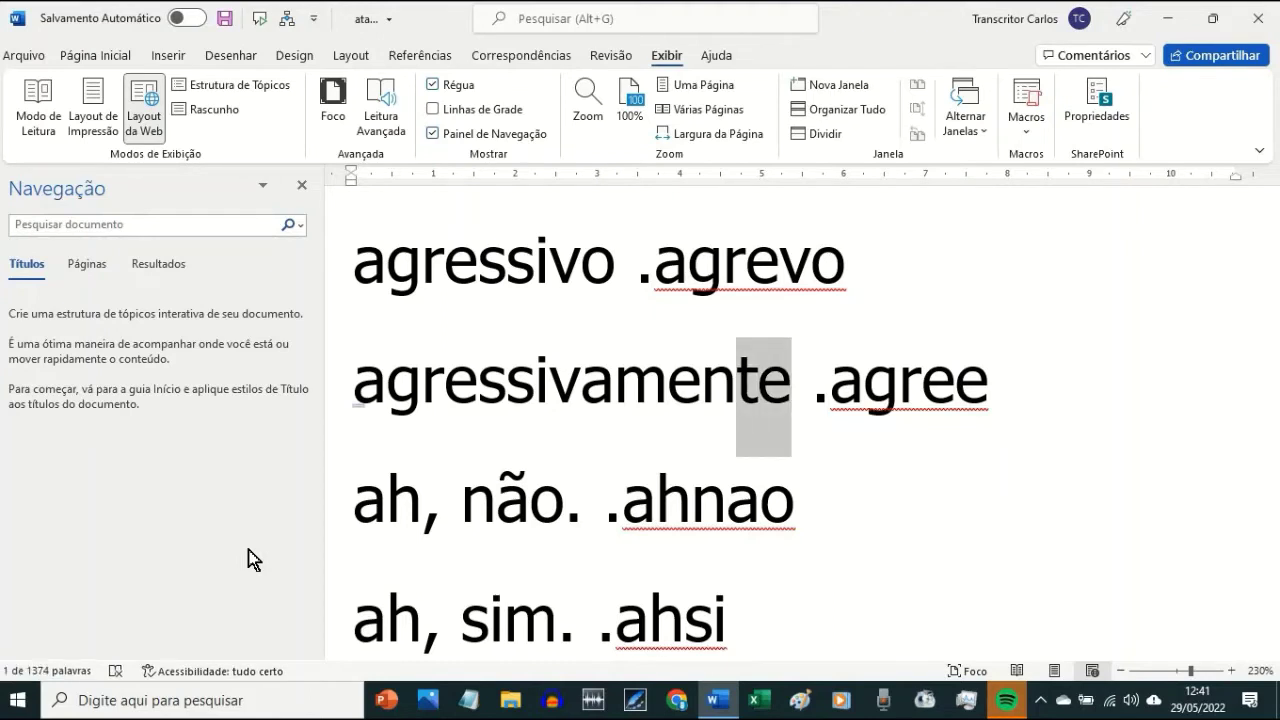
key("shift+Left")
key("shift+Left")
key("shift+Left")
key("shift+Left")
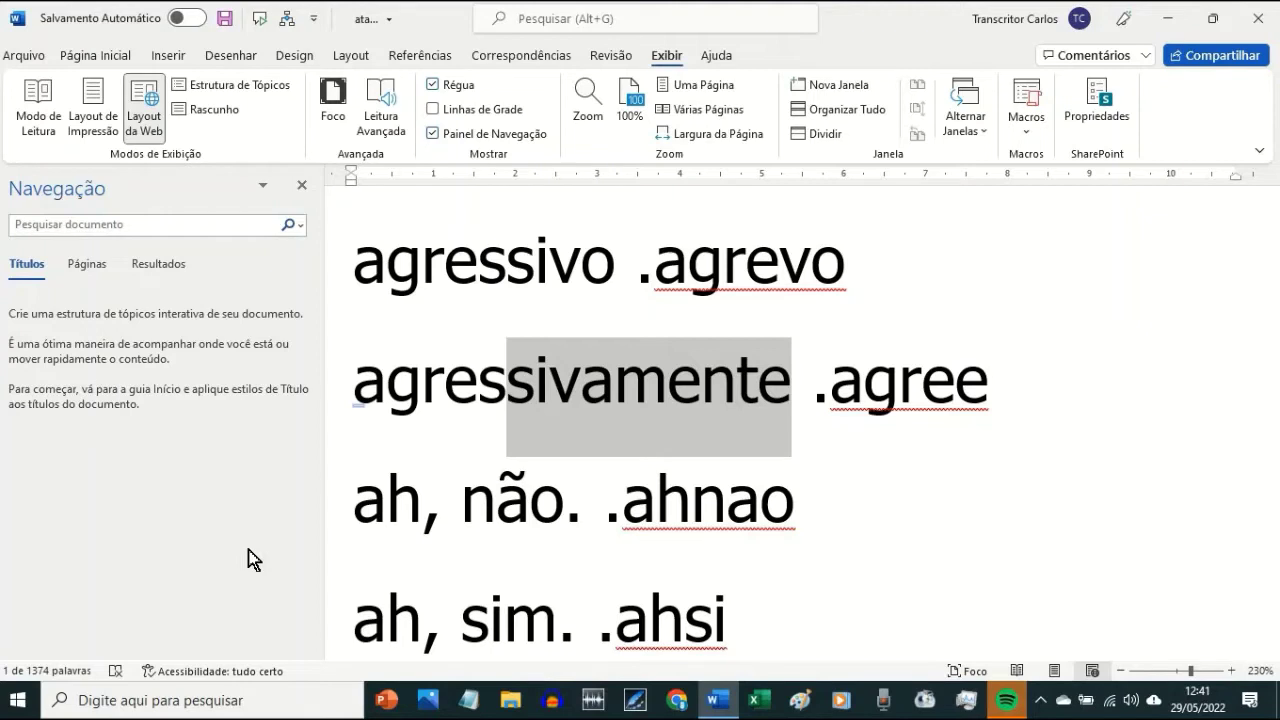
key("Down")
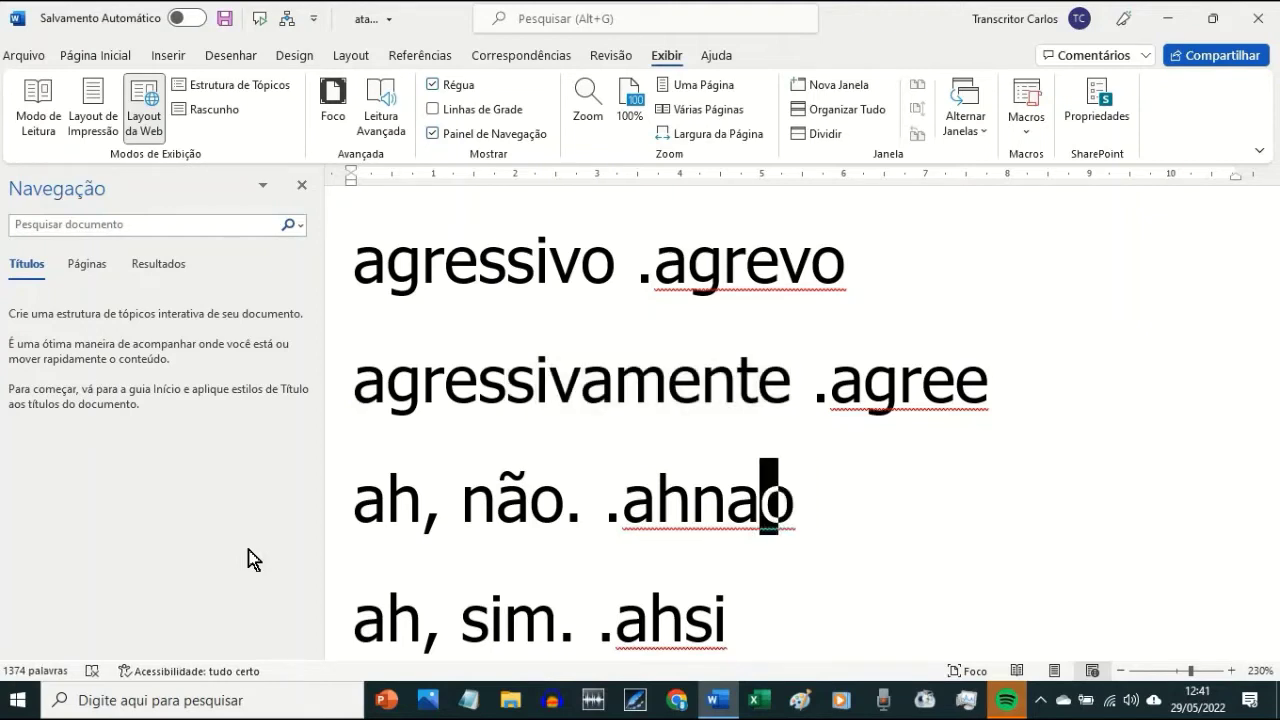
- Test the .ahnao abbreviation by expanding it at the end of the "ah, não." entry
key("Left")
key("Left")
key("End")
type(".ahnao")
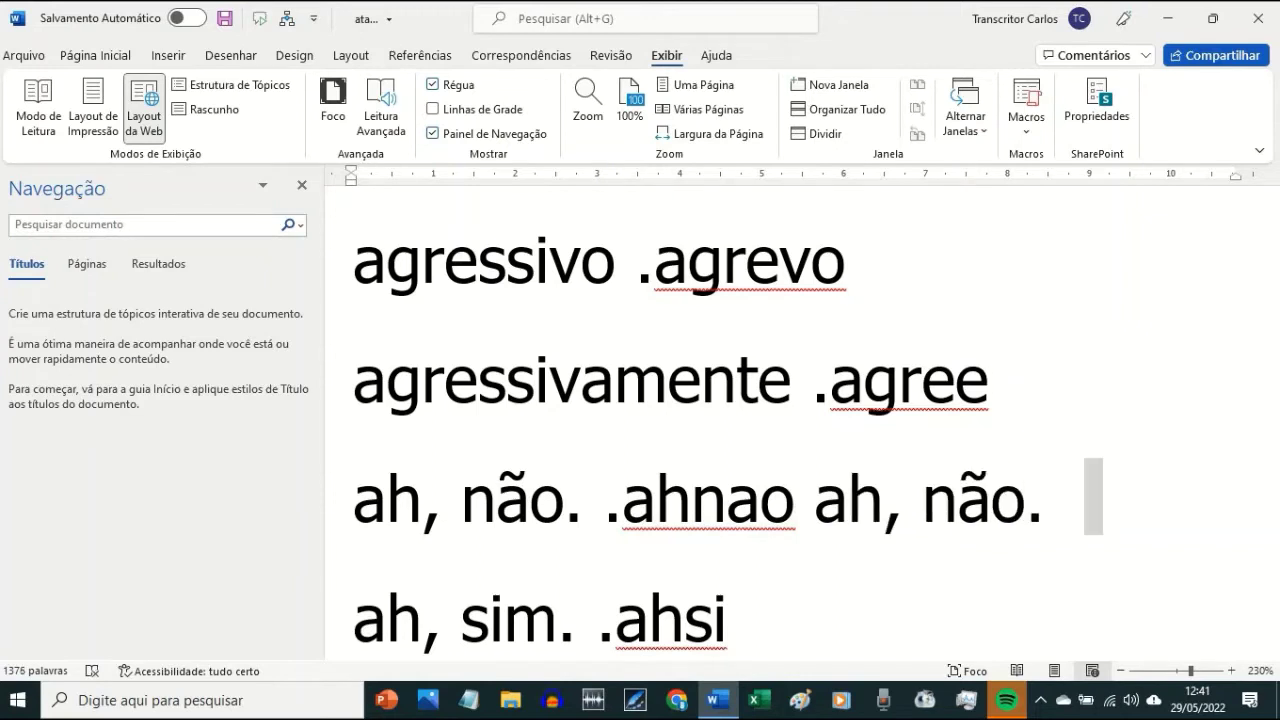
- Replace the expanded "ah, não." after the .ahnao abbreviation with the undotted word "ahnao"
key("Left")
key("Left")
key("Left")
key("Left")
key("Left")
key("Left")
key("Left")
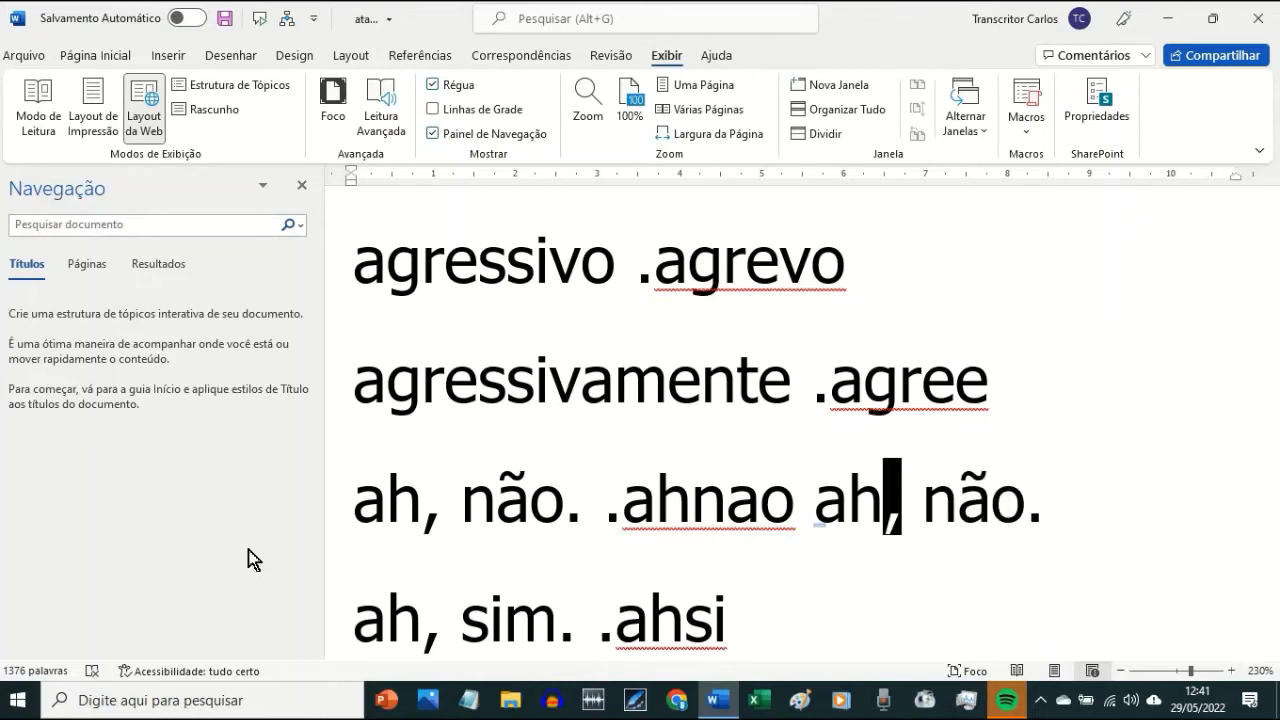
key("Left")
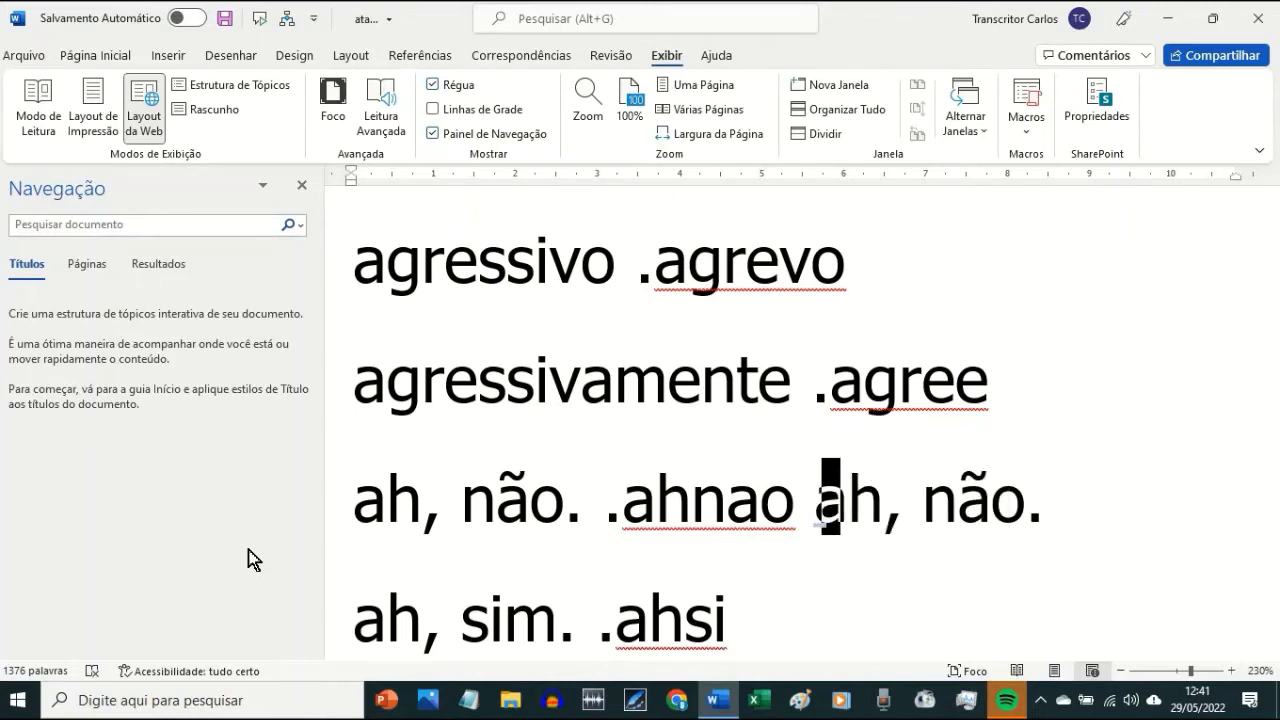
key("Left")
key("Right")
key("shift+End")
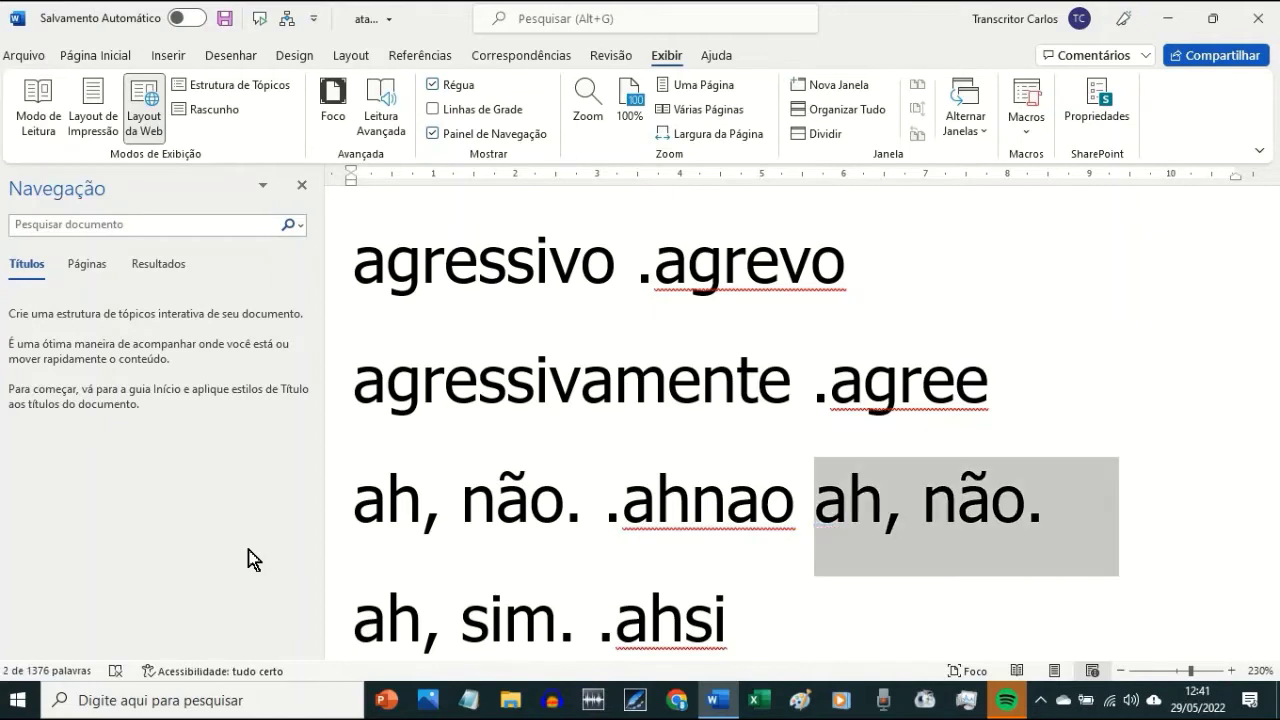
type("ahnao")
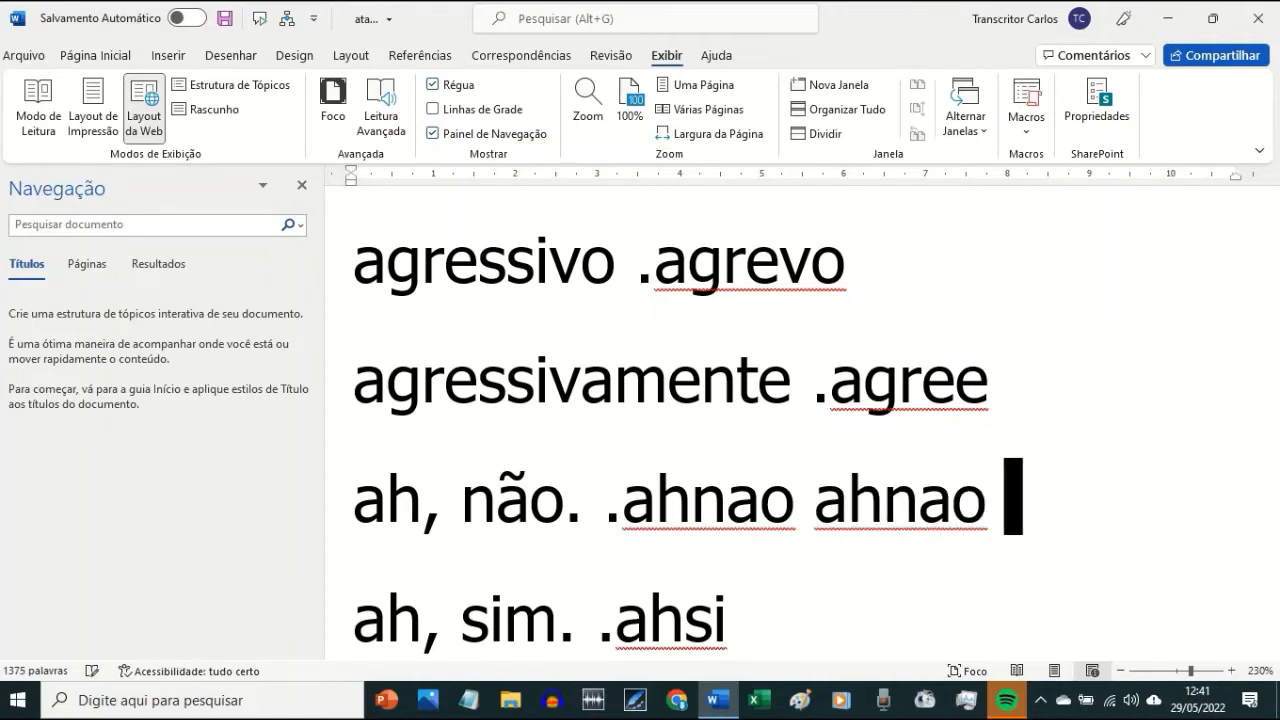
- Delete the trial word "ahnao" after the .ahnao abbreviation
key("BackSpace")
key("BackSpace")
key("BackSpace")
key("BackSpace")
key("BackSpace")
key("BackSpace")
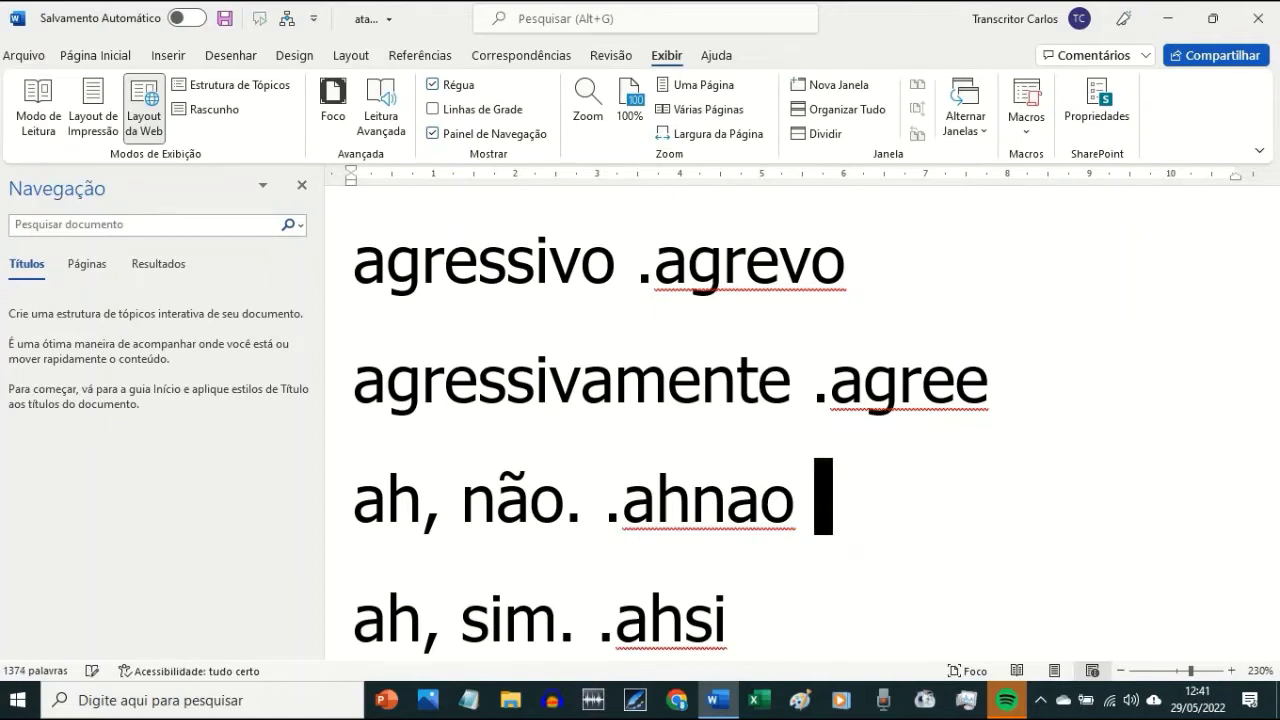
- Write "animação" after the .ahnao abbreviation as a trial and erase it
type("animação")
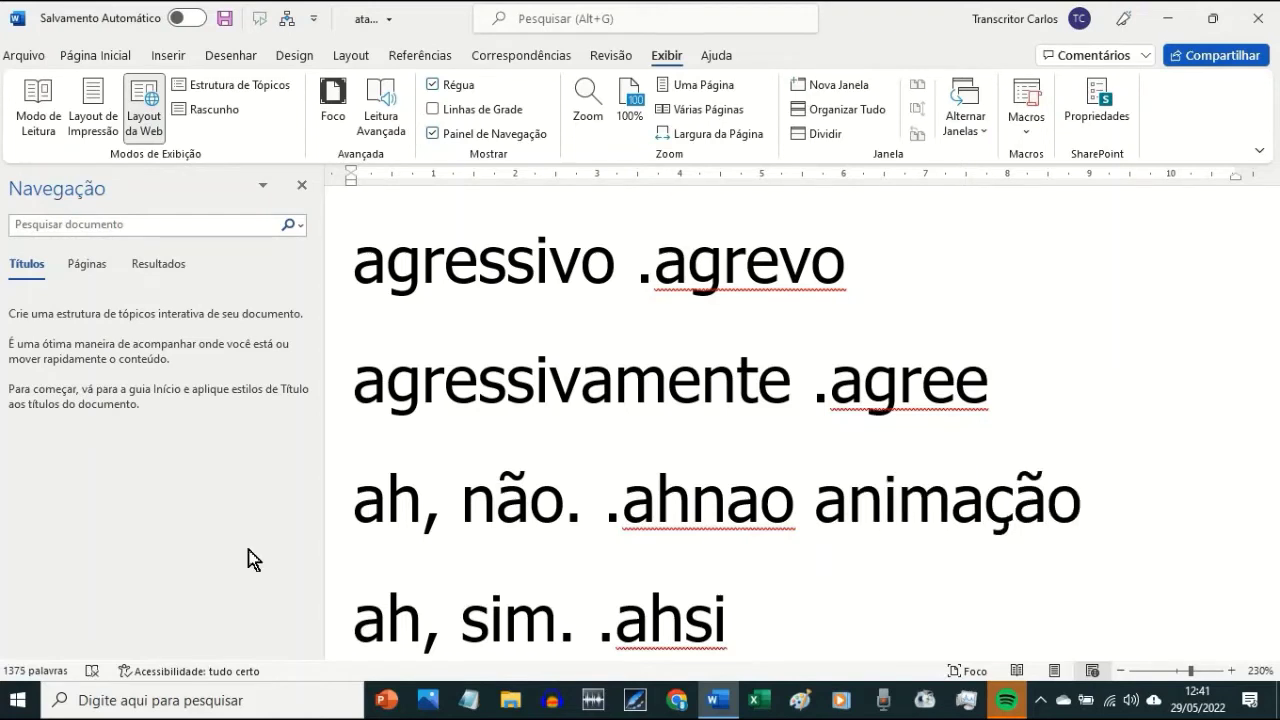
key("BackSpace")
key("BackSpace")
key("BackSpace")
key("BackSpace")
key("BackSpace")
key("BackSpace")
key("BackSpace")
key("BackSpace")
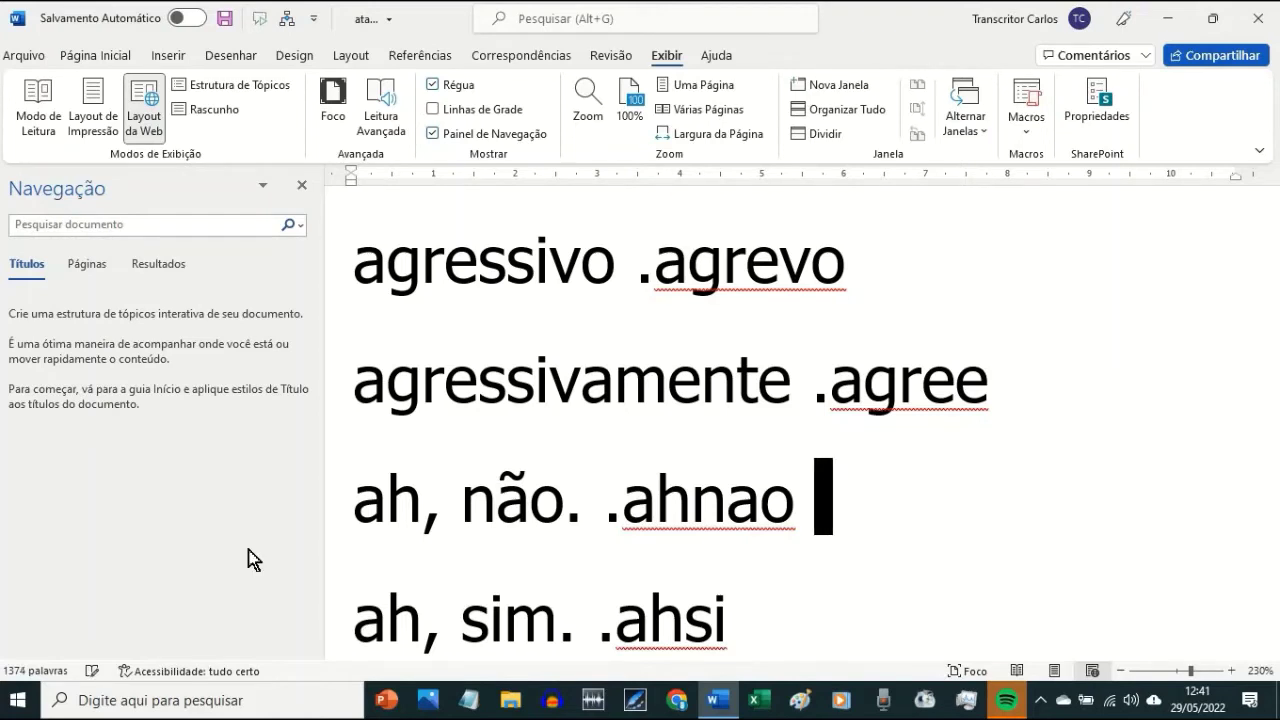
- Try the shorter abbreviations "ahna" and "ahn" at the end of the "ah, não." entry and erase them
key("Down")
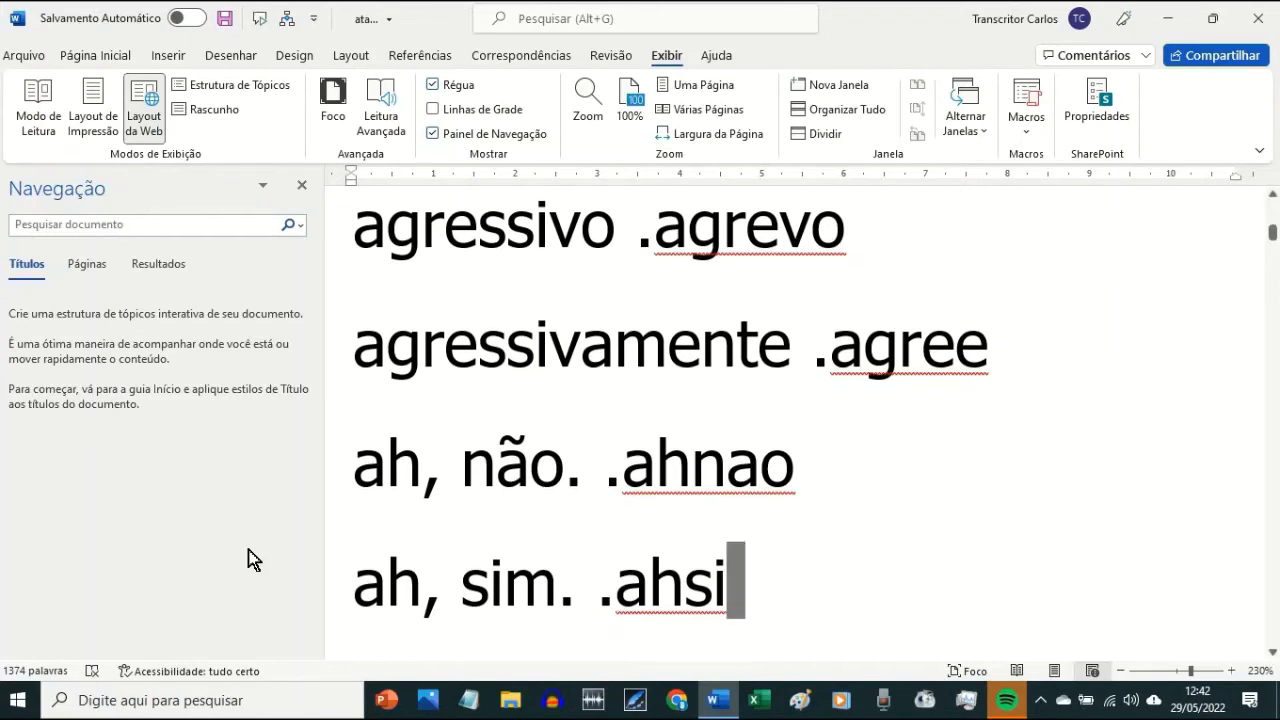
key("Down")
key("Up")
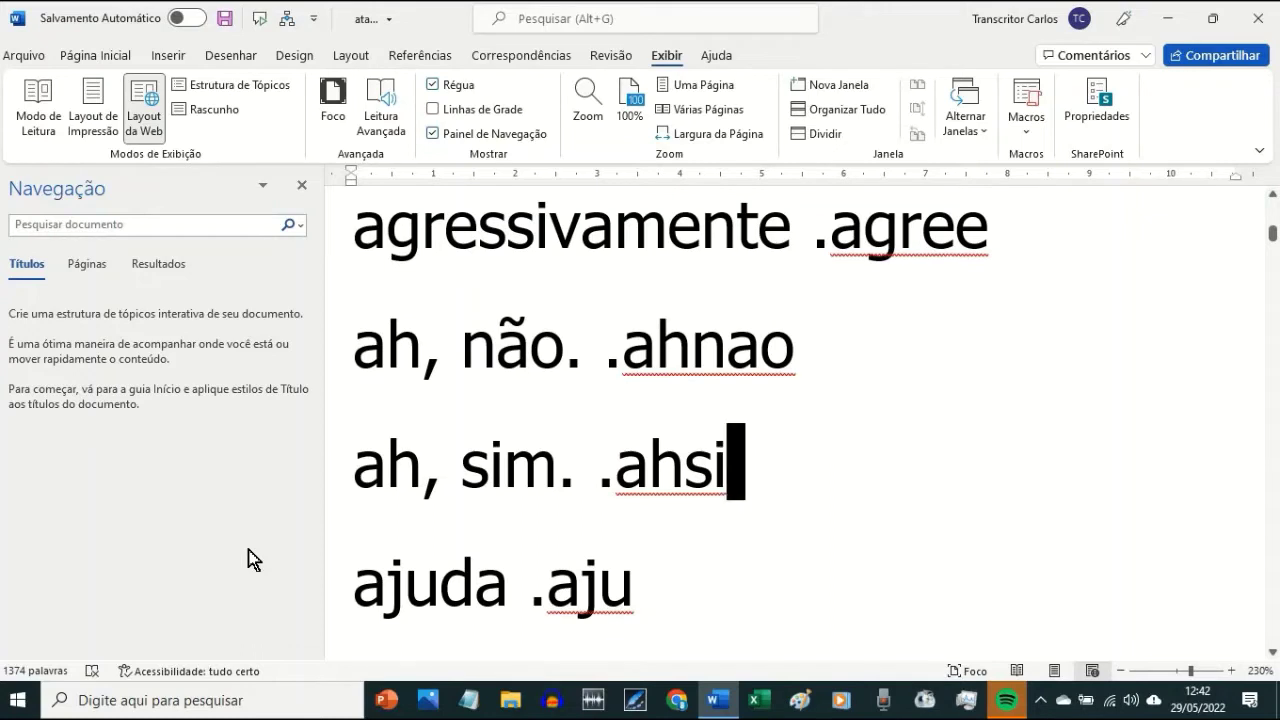
key("Up")
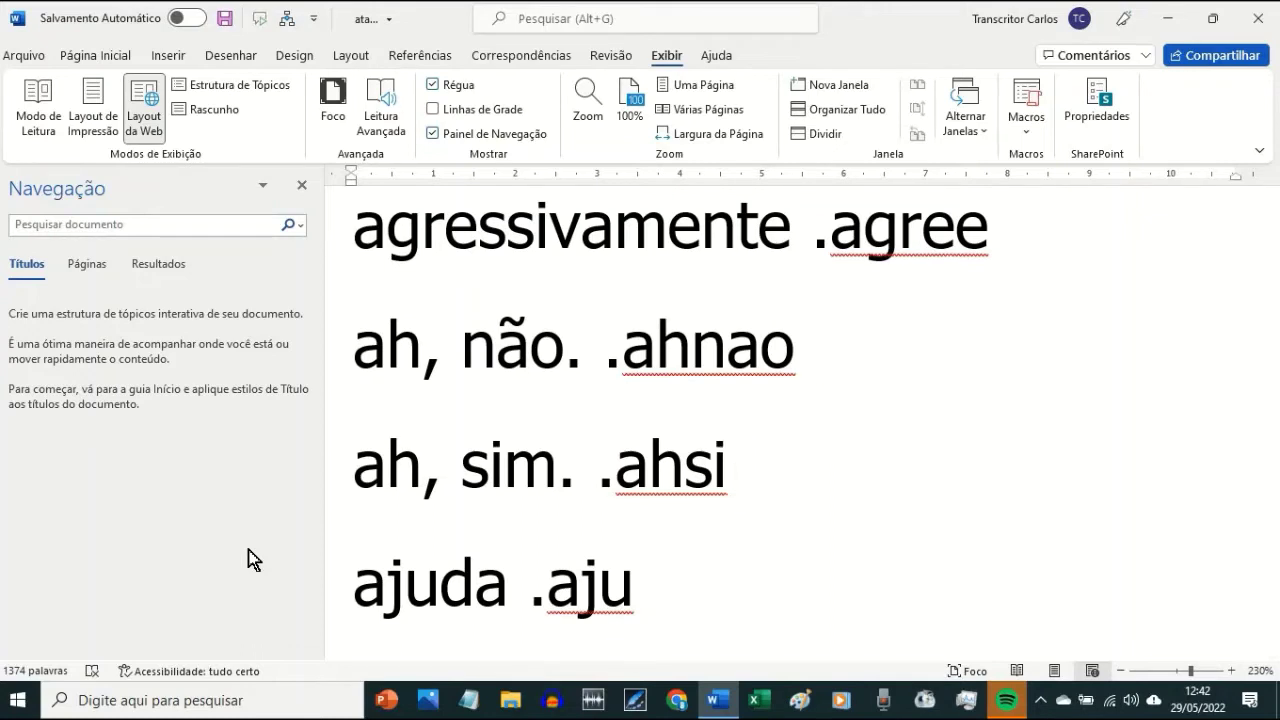
type("ahna")
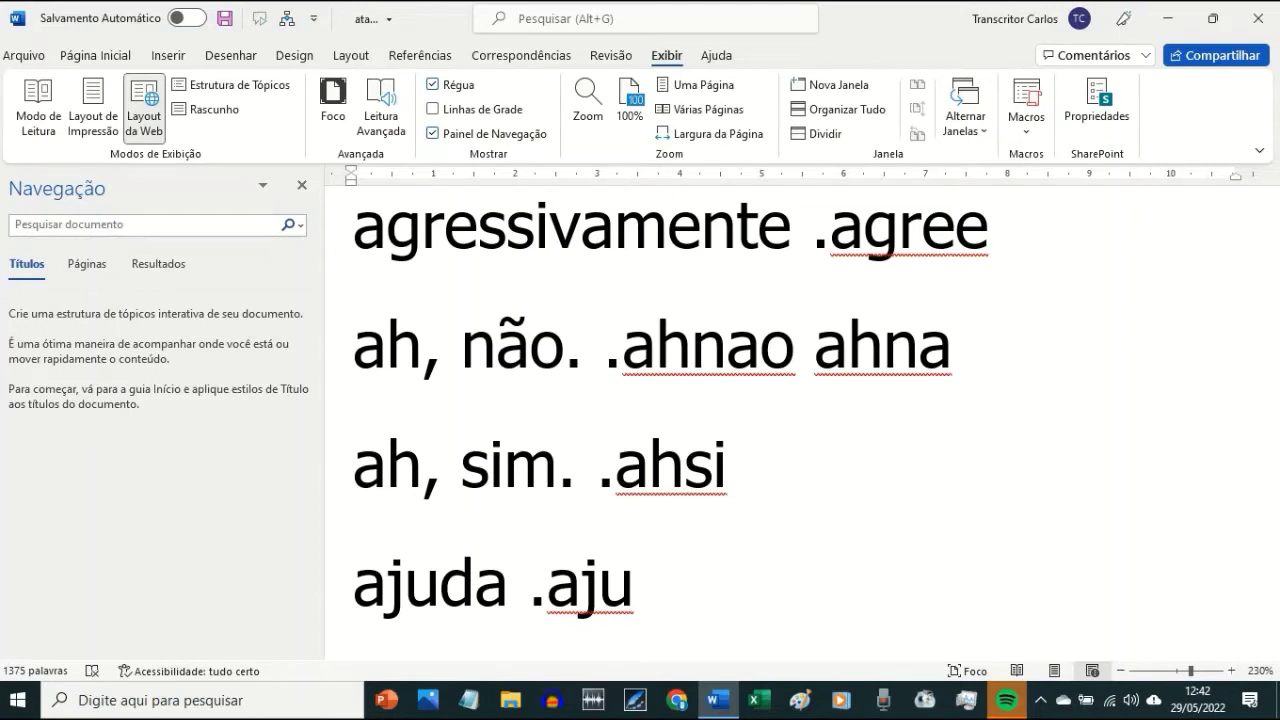
key("BackSpace")
key("BackSpace")
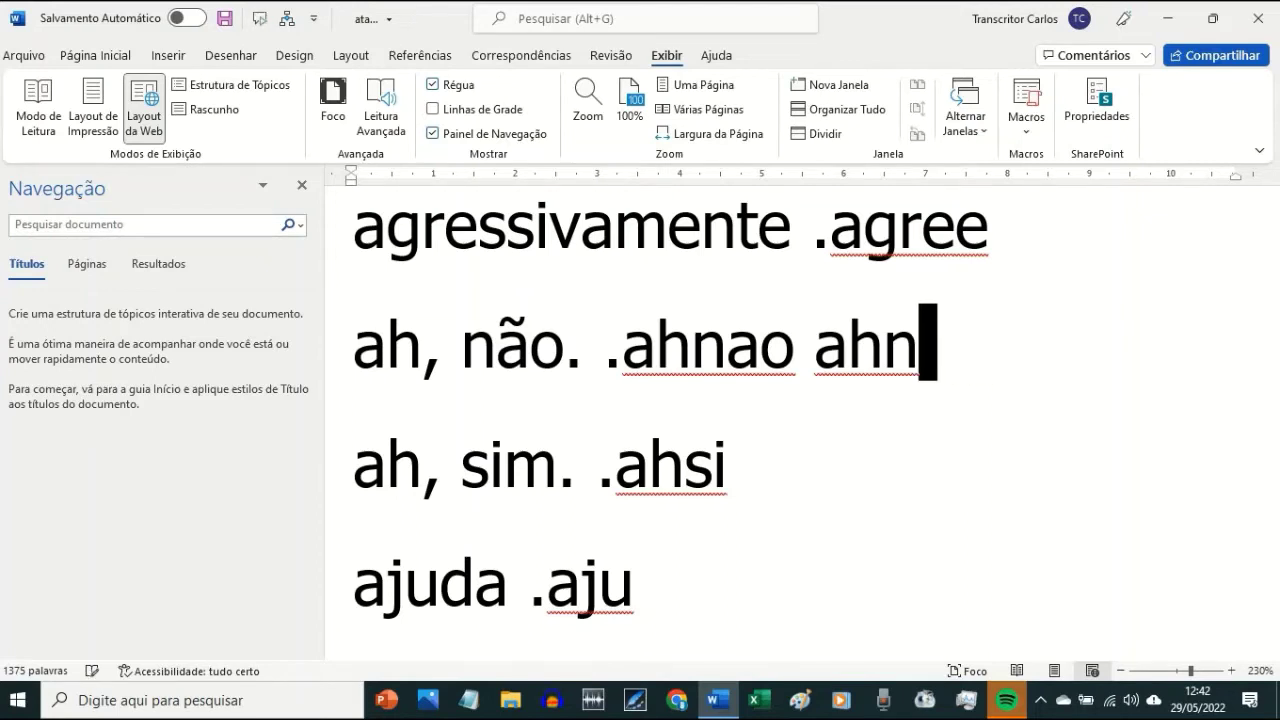
key("ctrl+BackSpace")
type("ahn")
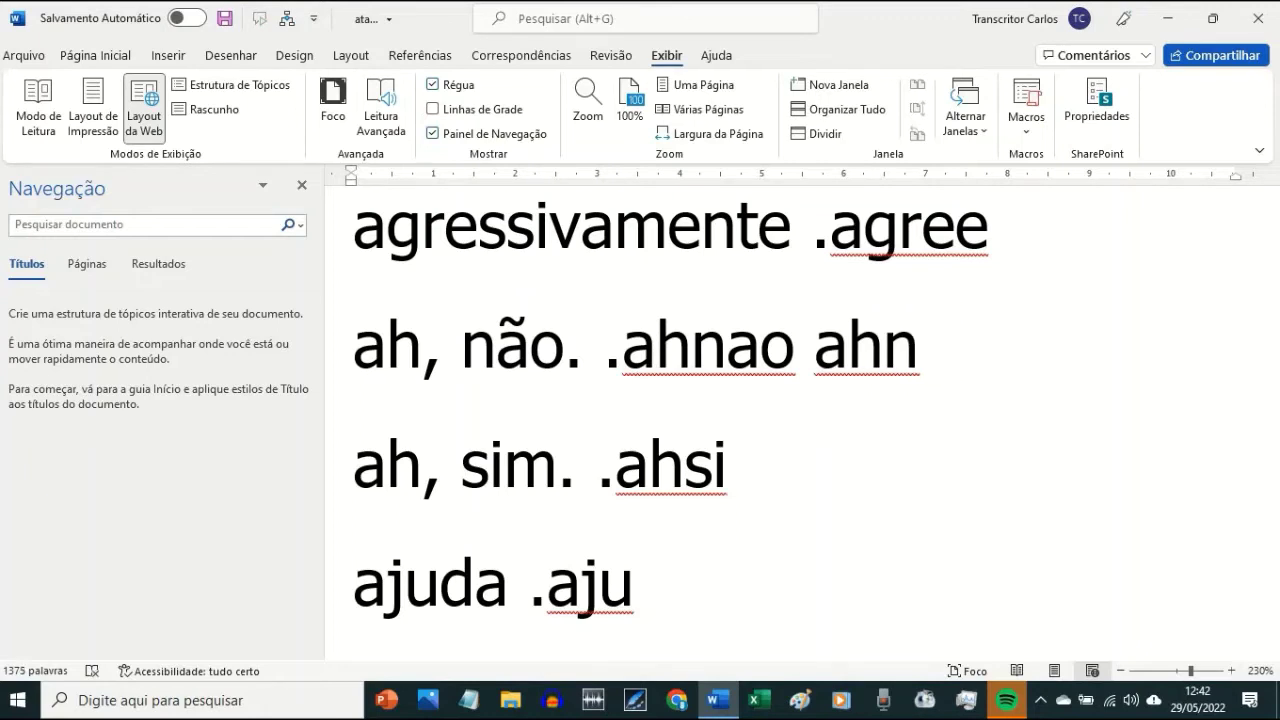
key("BackSpace")
key("BackSpace")
key("BackSpace")
key("BackSpace")
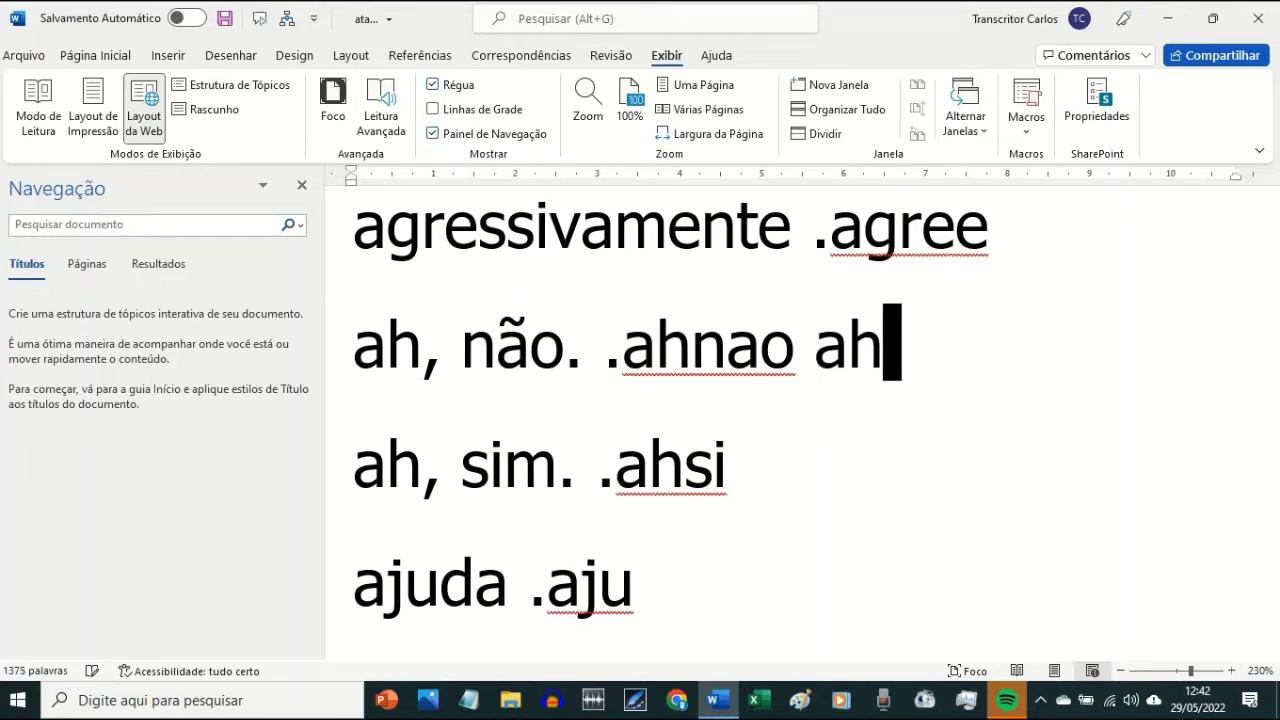
- Write the full word "ajuda" after the .aju abbreviation as a trial and erase it
key("Down")
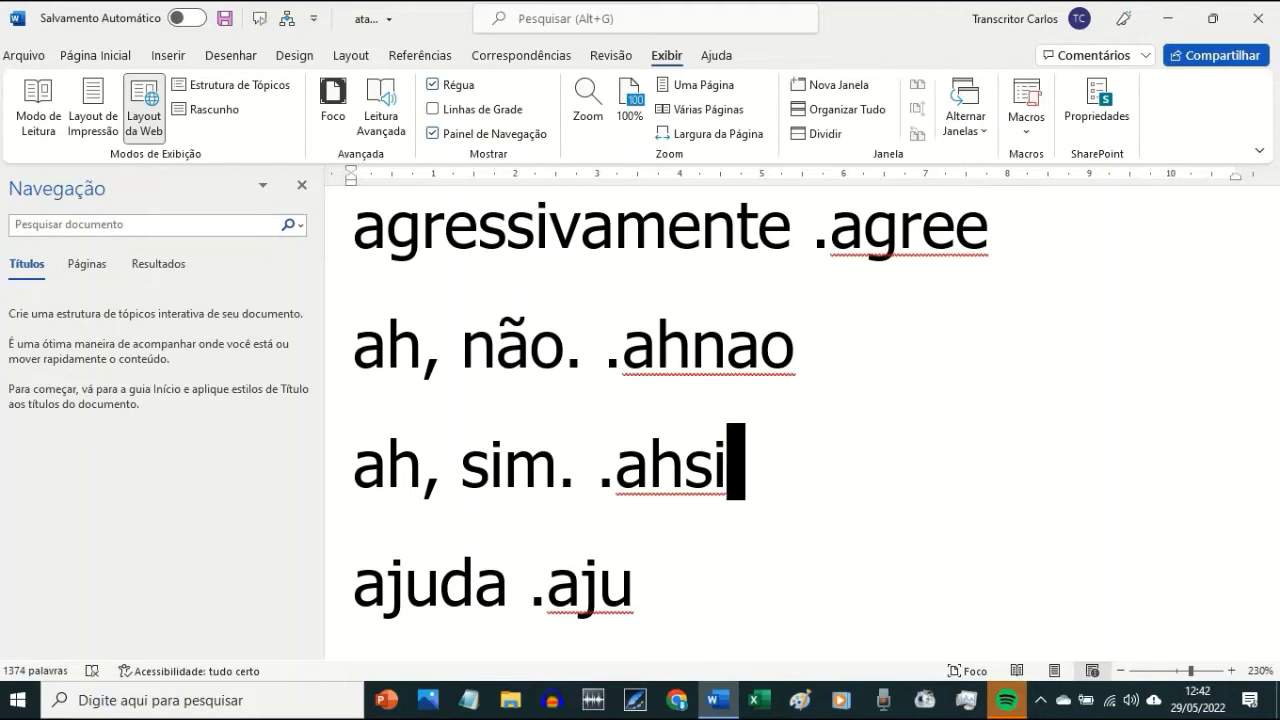
key("Down")
type("ajuda")
key("BackSpace")
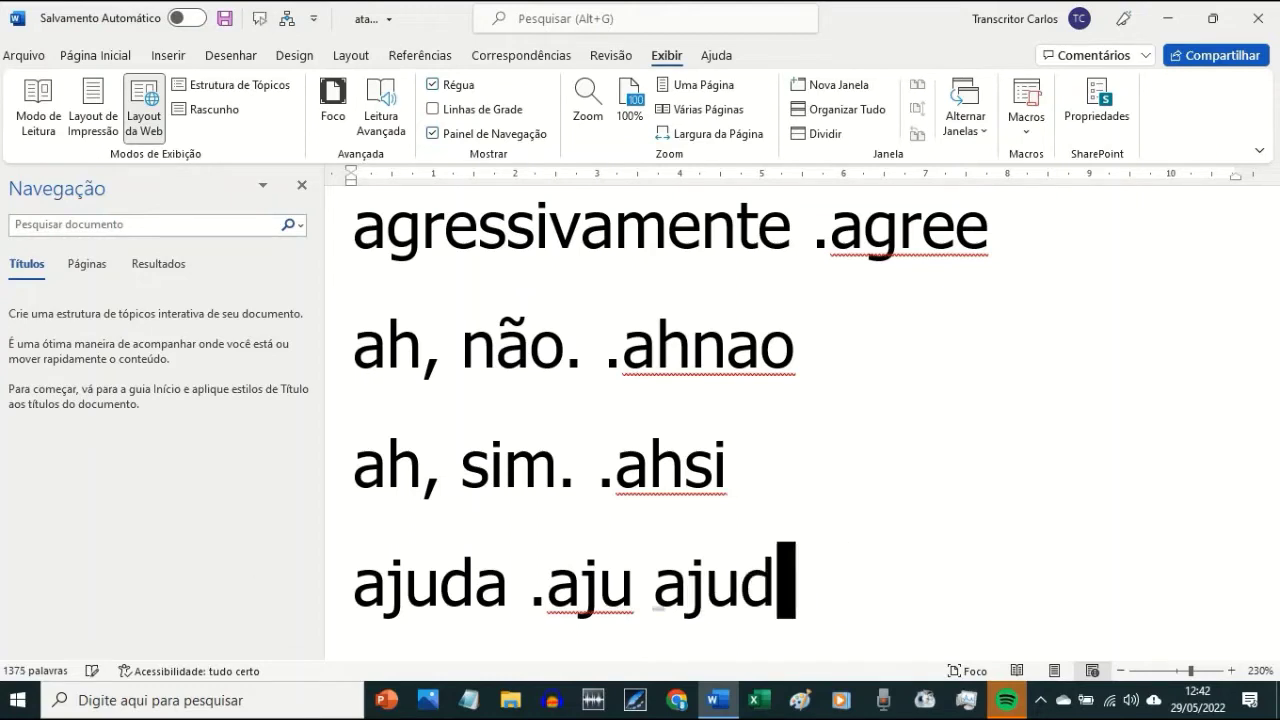
key("BackSpace")
key("BackSpace")
key("BackSpace")
key("BackSpace")
key("Home")
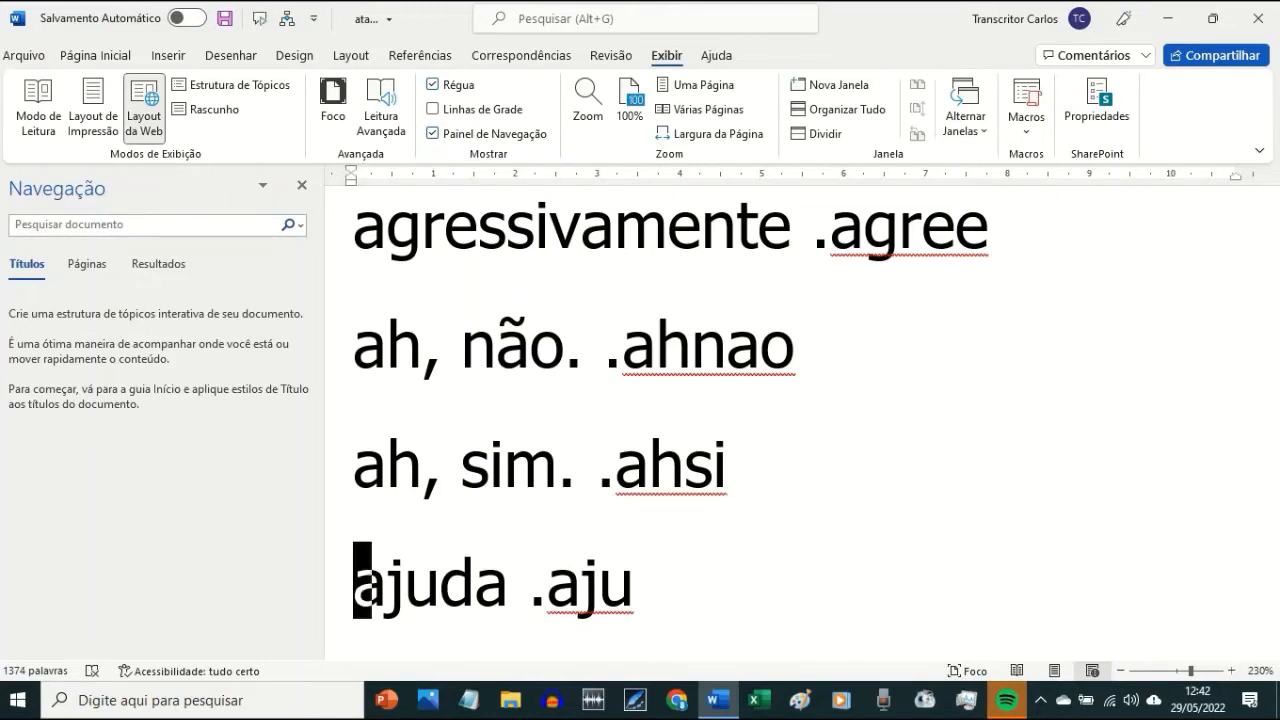
- Add a new entry "ajuda .aj" on its own line above the "ajuda .aju" entry
scroll(640, 420, "down", 1)
key("Return")
type("a")
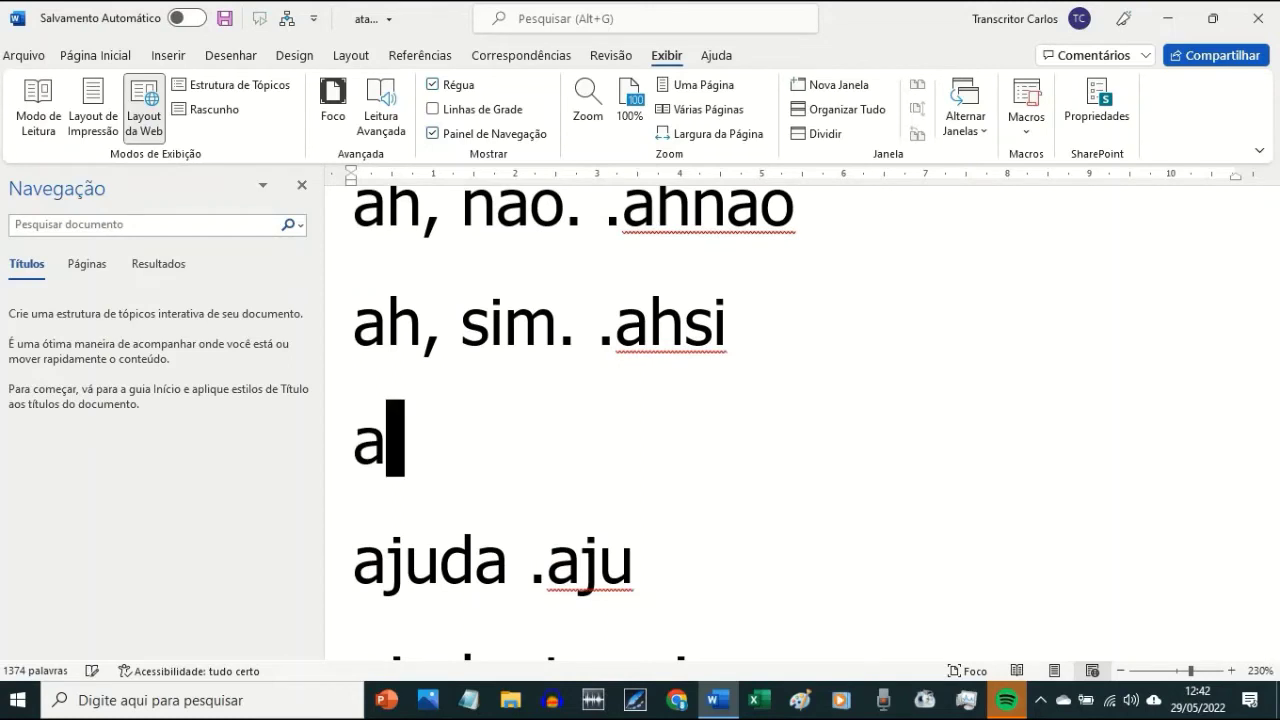
type("juda .aj")
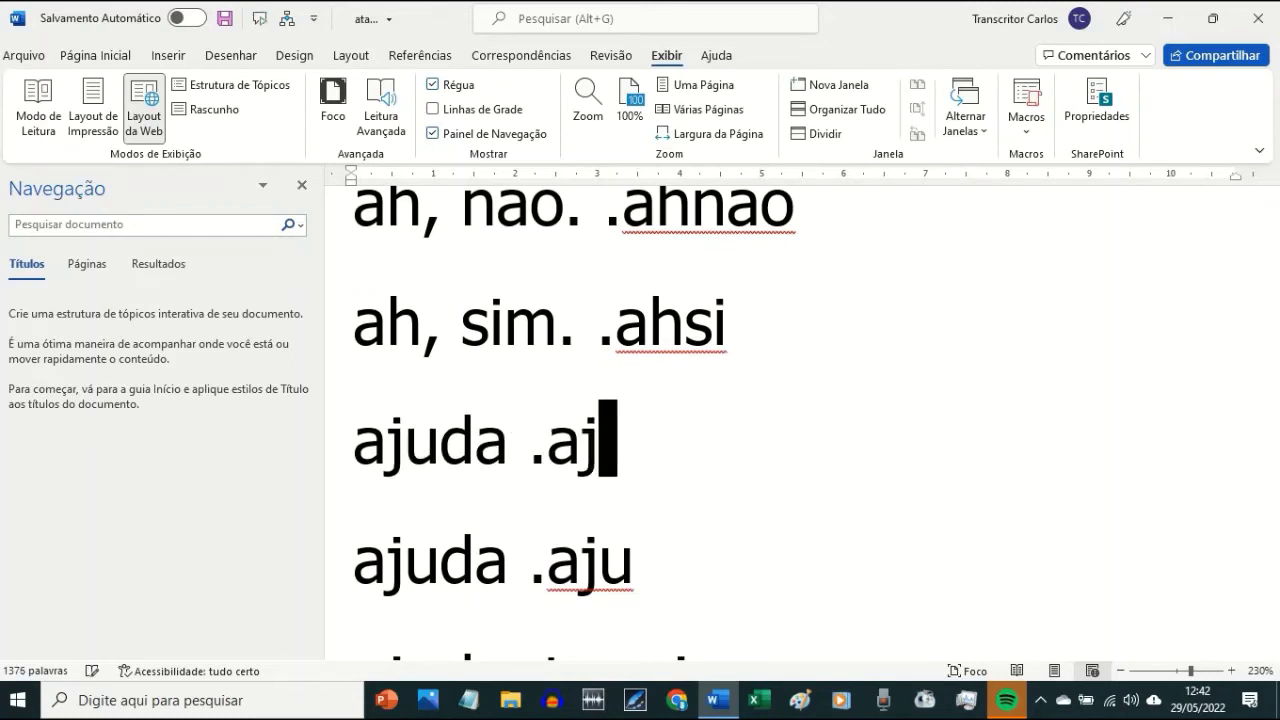
- Compare the .aj and .aju abbreviations of the two "ajuda" entries with the "ajudante" entry below
left_click(634, 560)
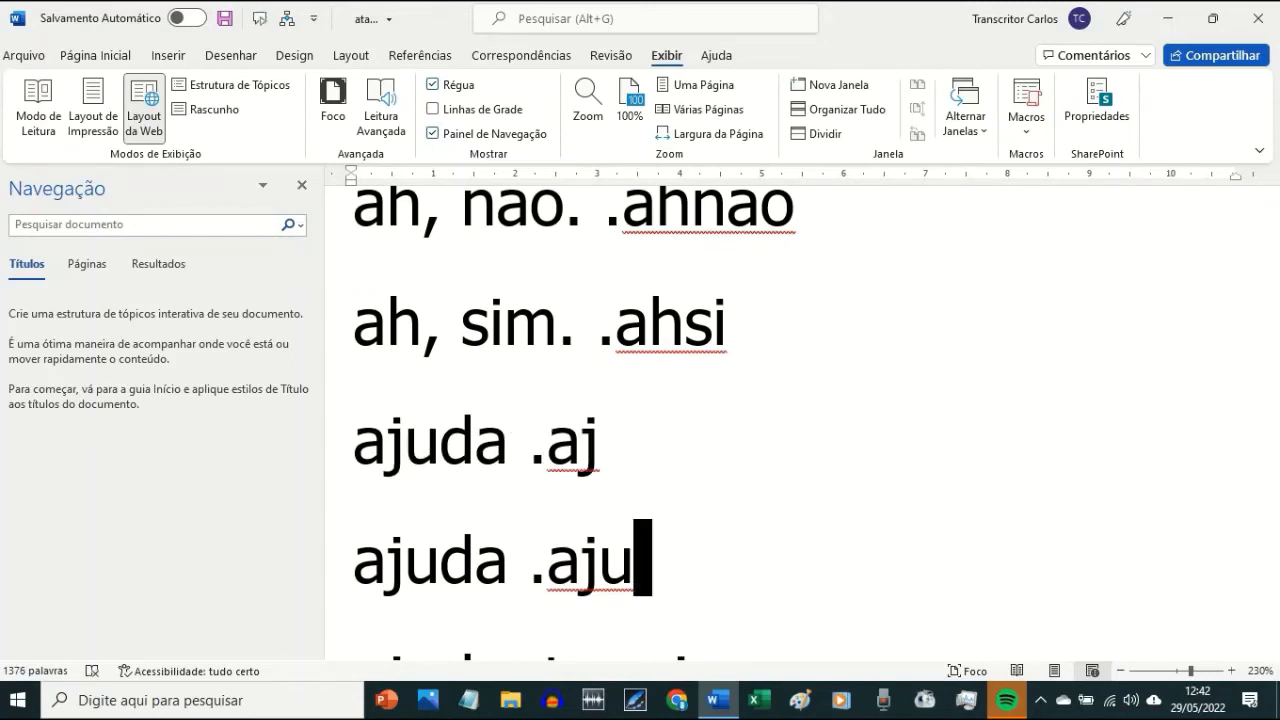
key("Up")
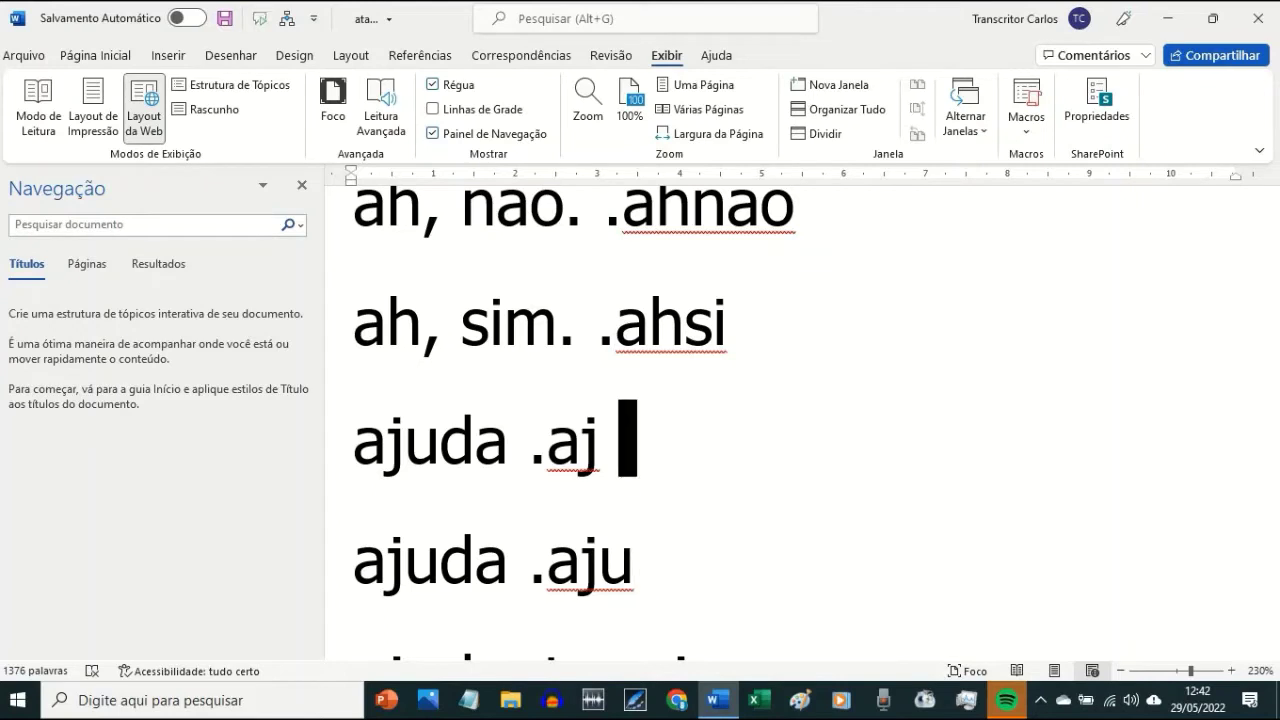
key("Left")
key("Left")
key("Left")
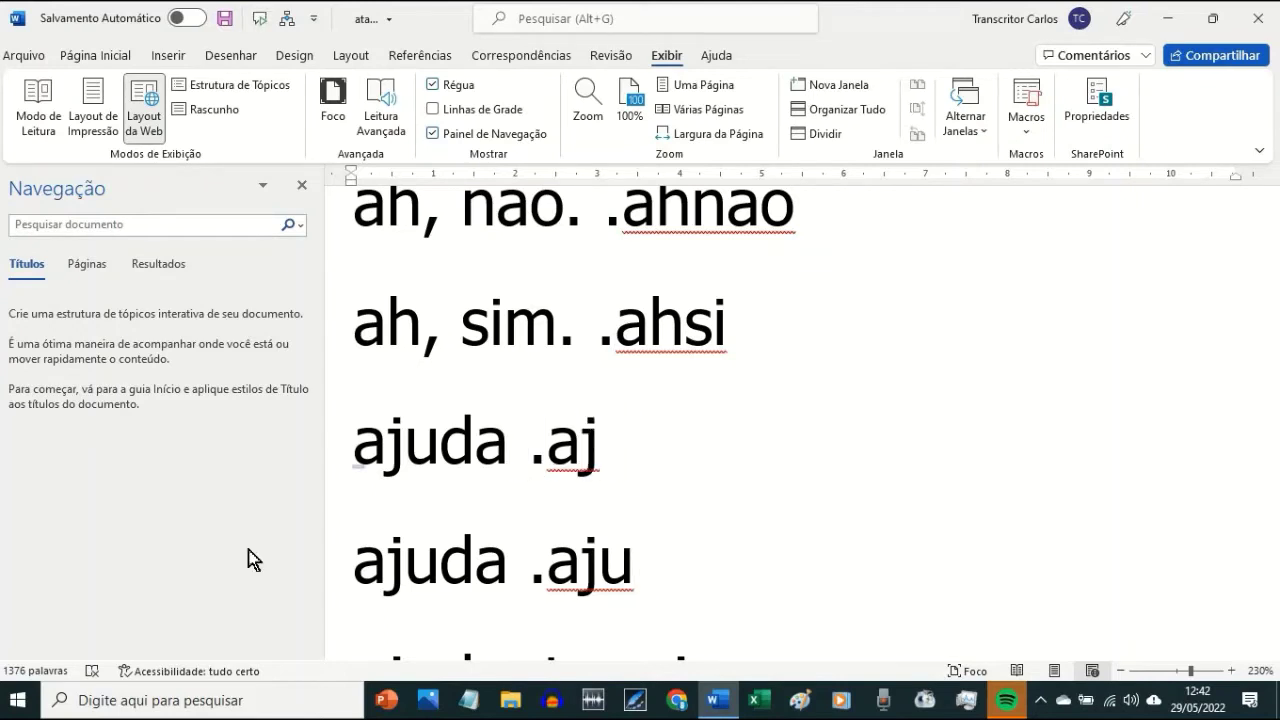
key("Down")
key("Right")
key("Right")
key("Right")
key("Right")
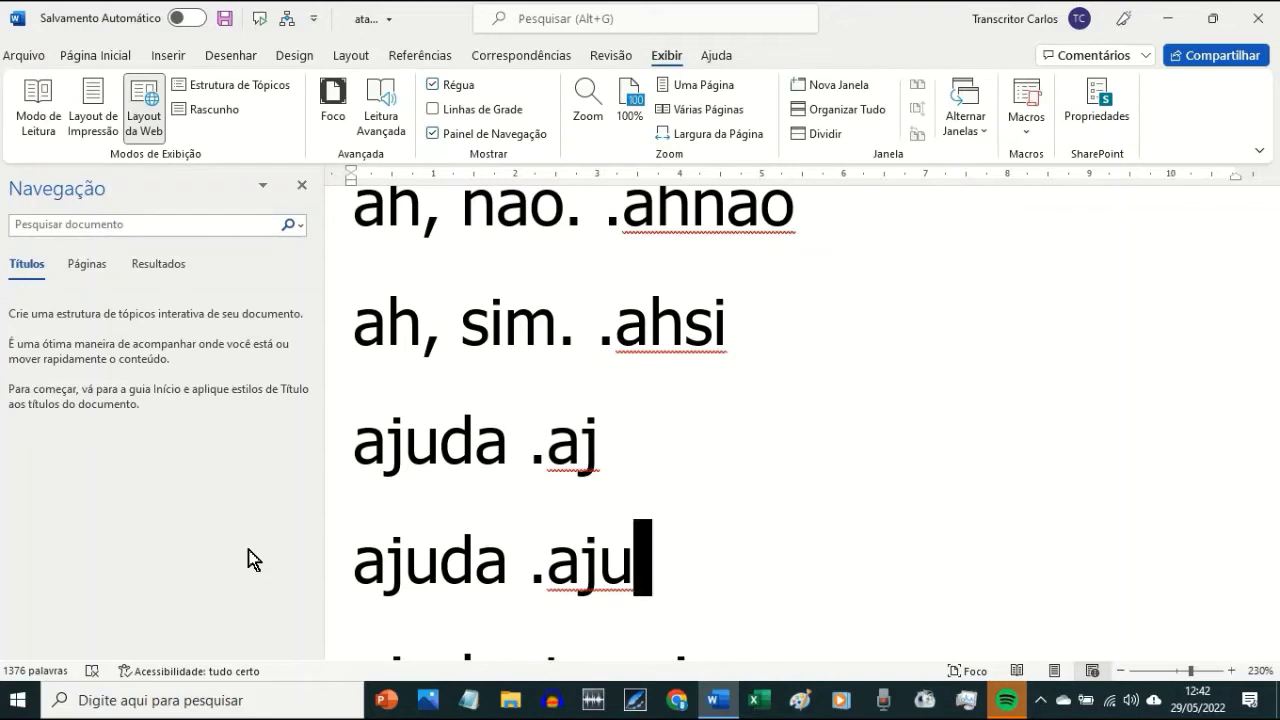
key("Up")
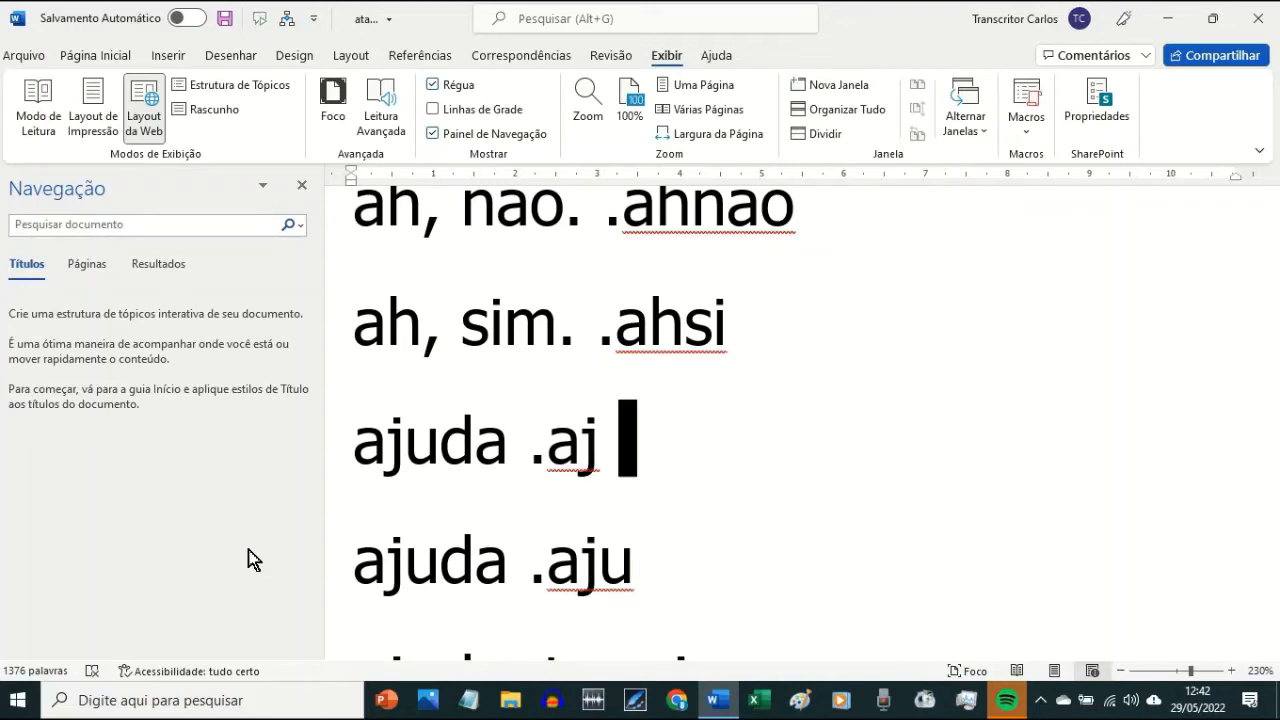
key("Down")
key("Down")
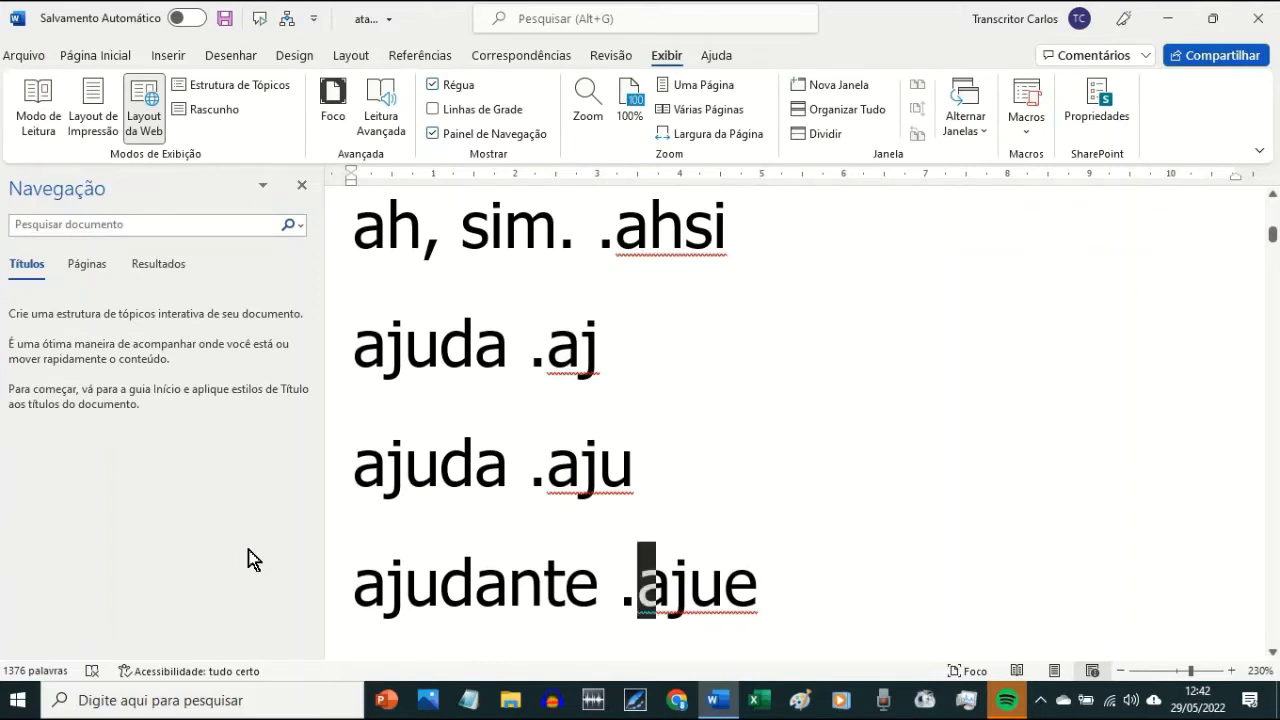
- Draft a trial entry below "ajuda .aju", first as "aje .ajue" and corrected to "aje .aje"
key("Up")
key("ctrl+z")
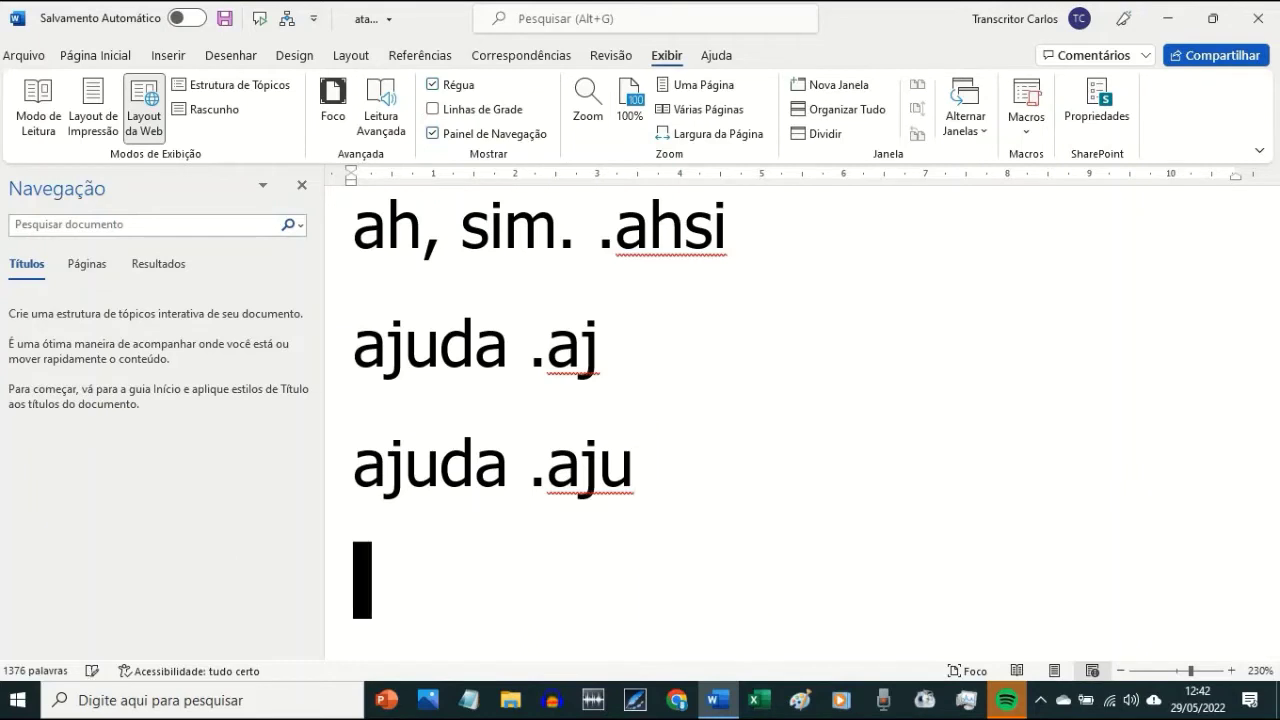
type("aje ")
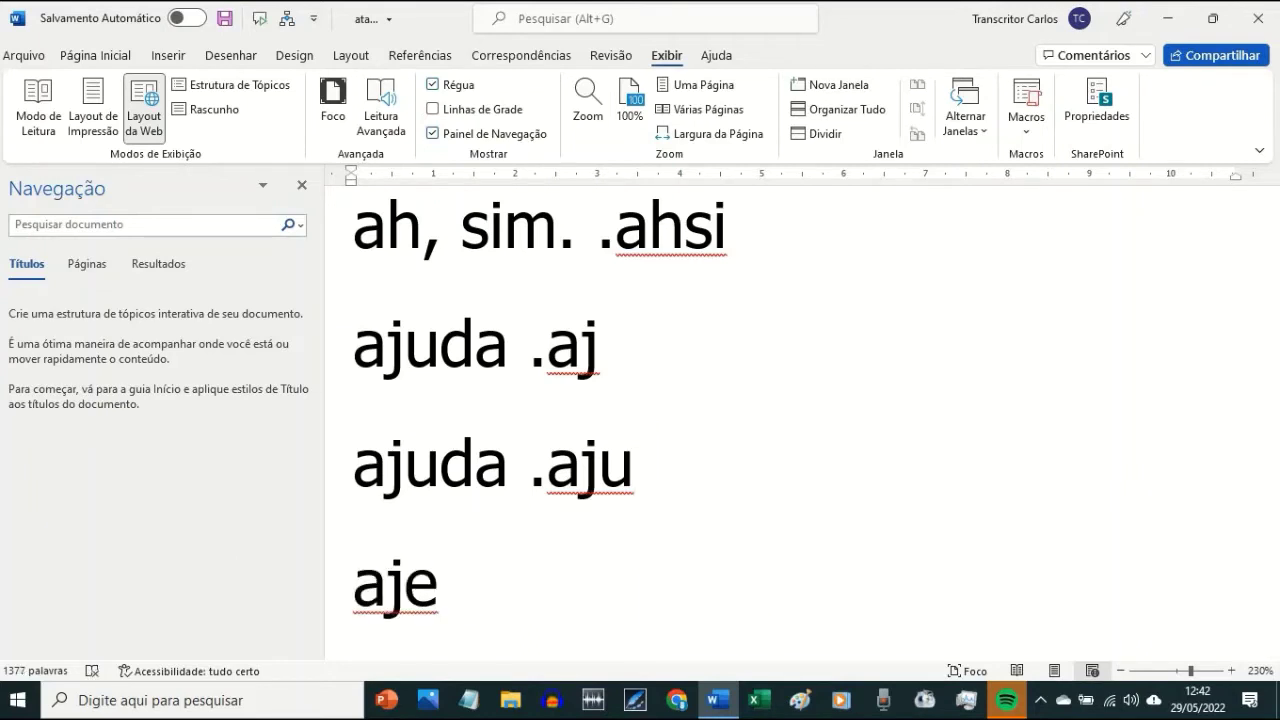
type(".ajue")
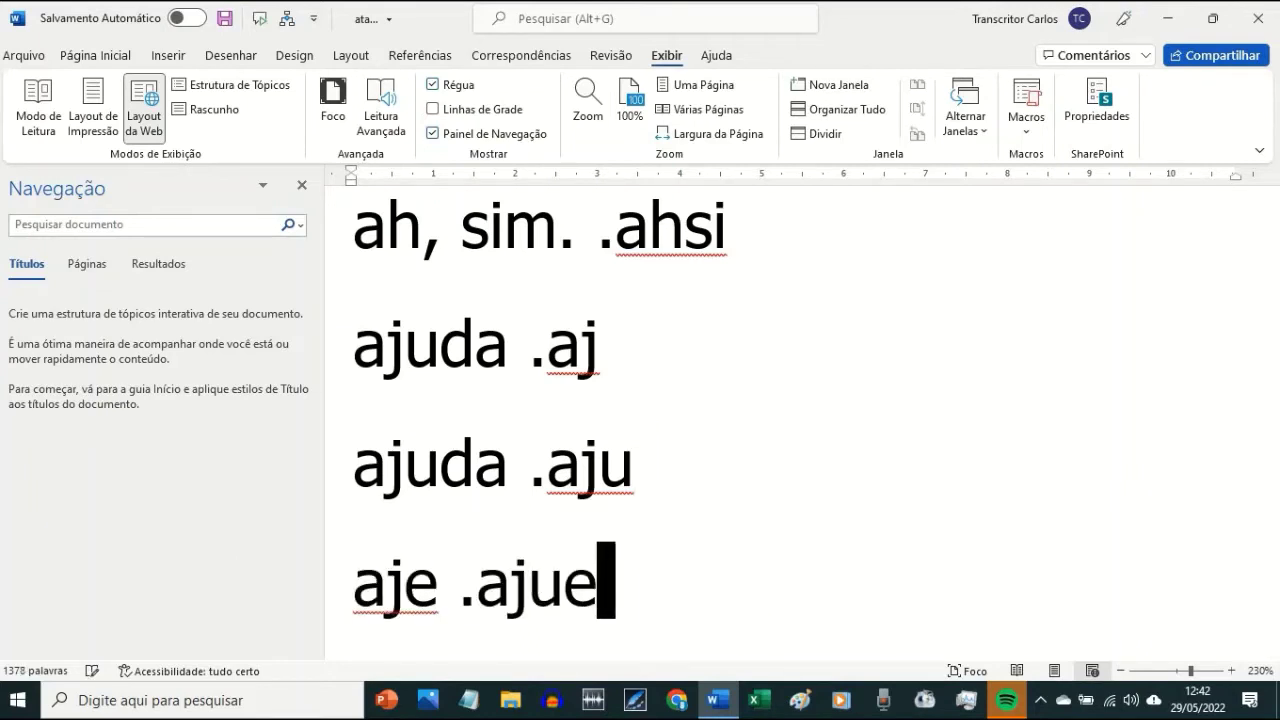
key("BackSpace")
key("BackSpace")
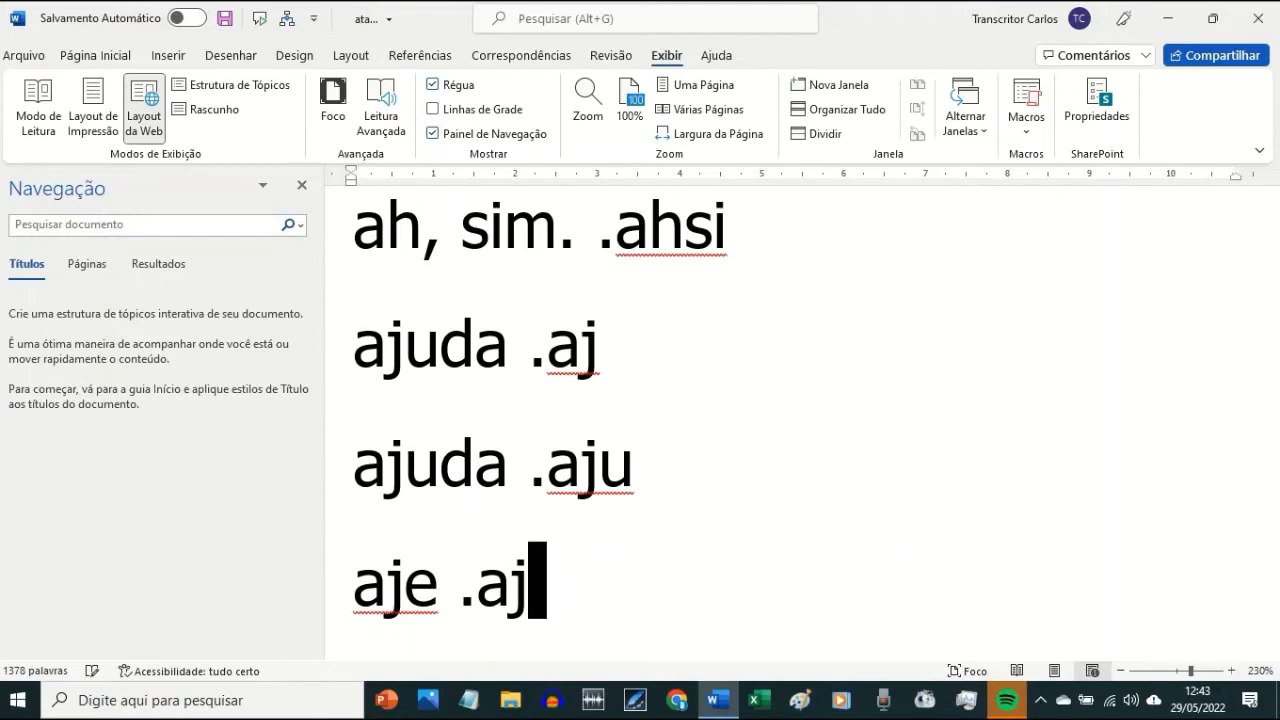
type("e")
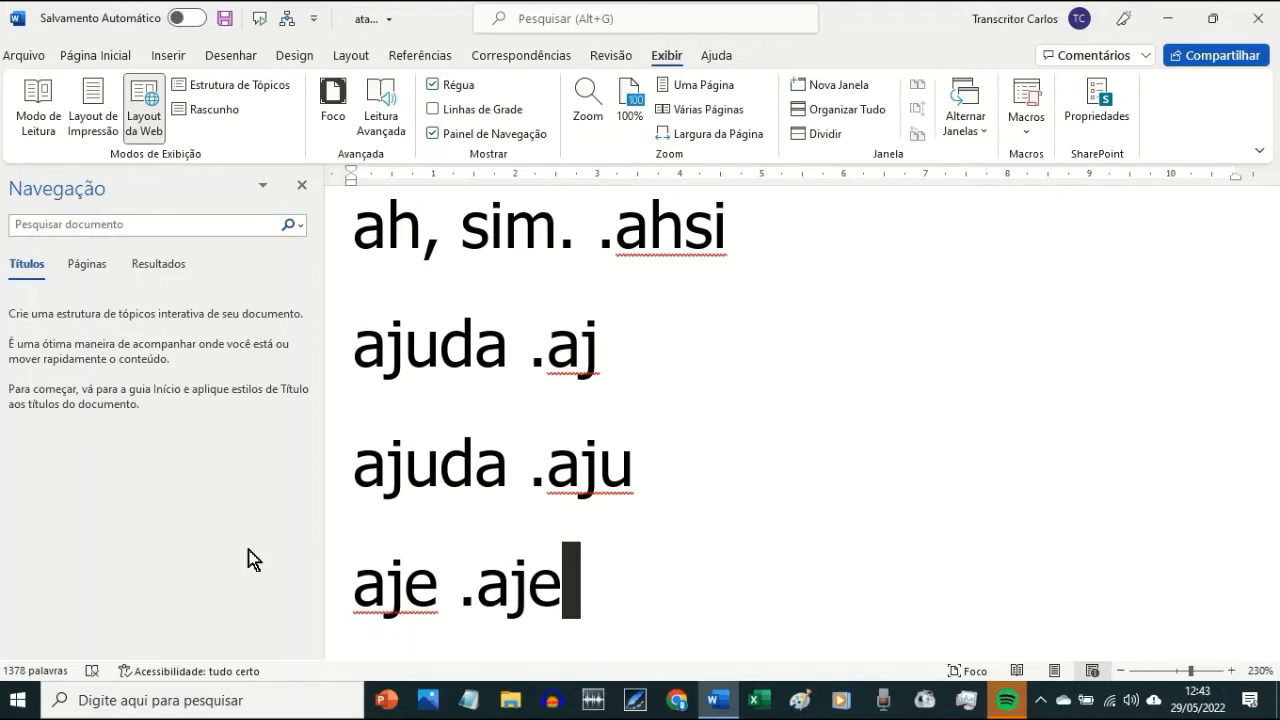
- Remove the trial "aje .aje" entry so that "ajudante .ajue" directly follows "ajuda .aju"
key("shift+Home")
key("BackSpace")
type("ajudante .ajue")
key("Home")
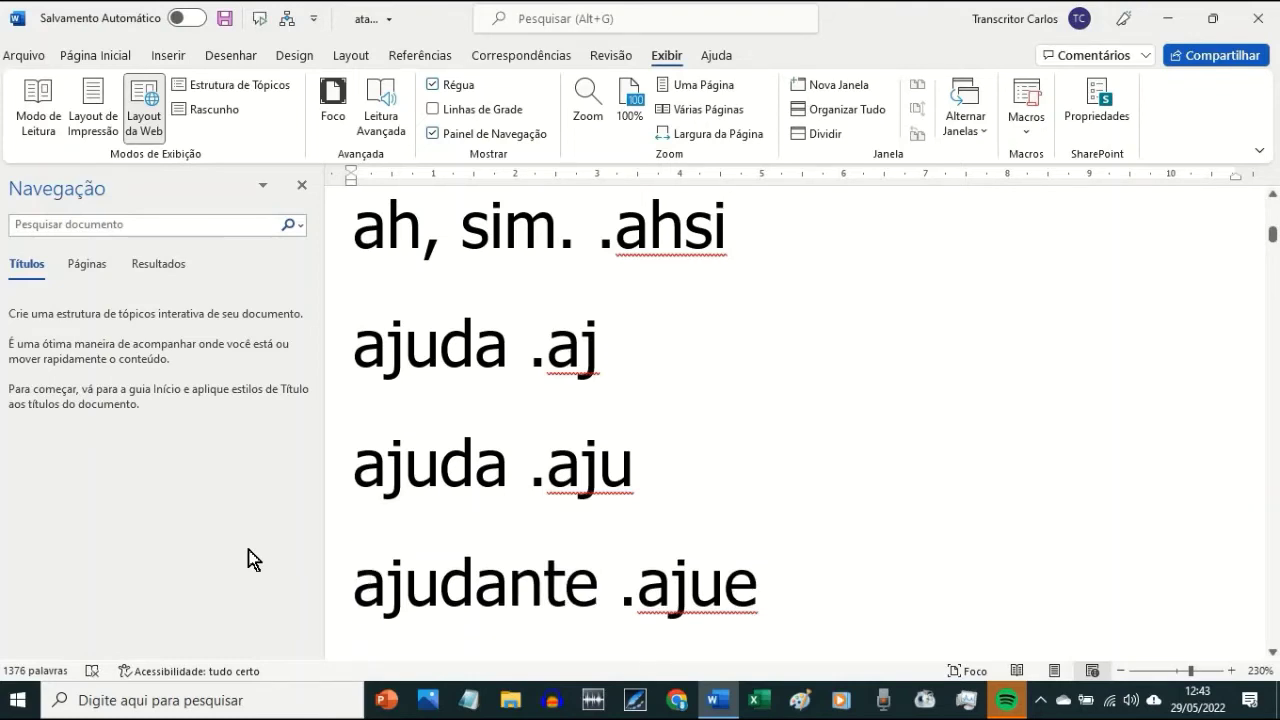
- Review the abbreviation entries from "alguém .algm" through "americano .amero"
key("Down")
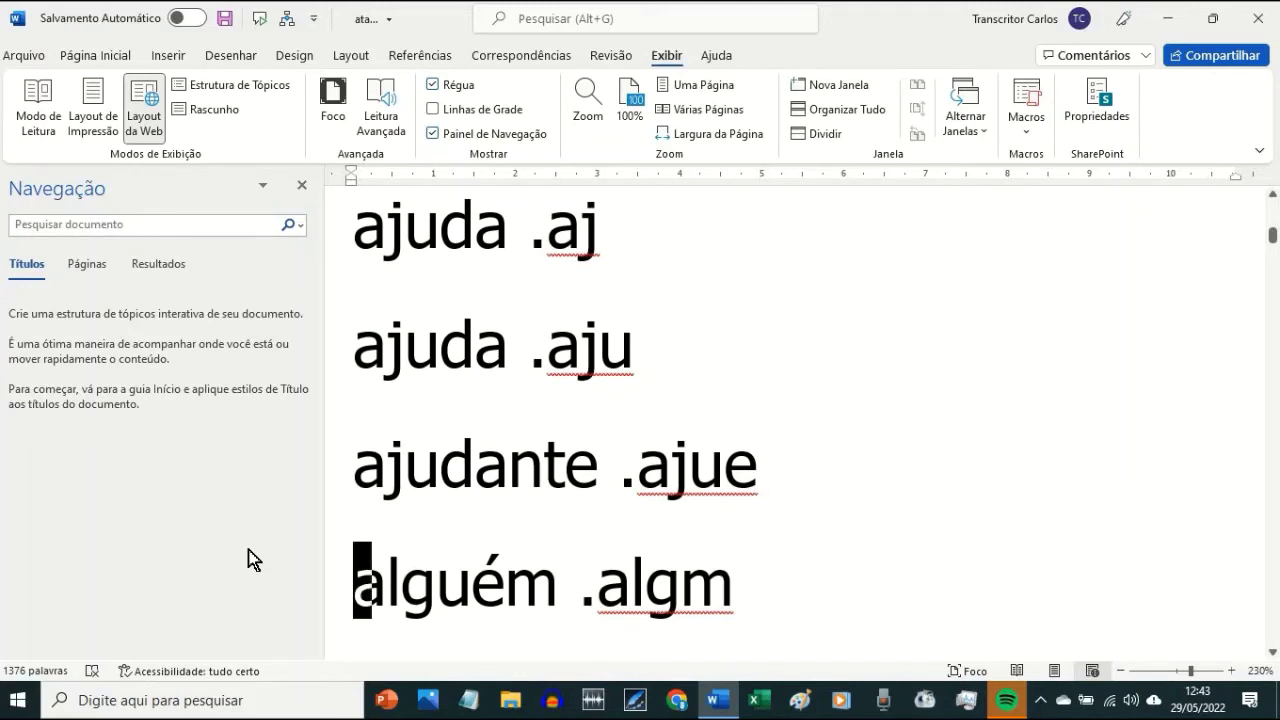
key("Down")
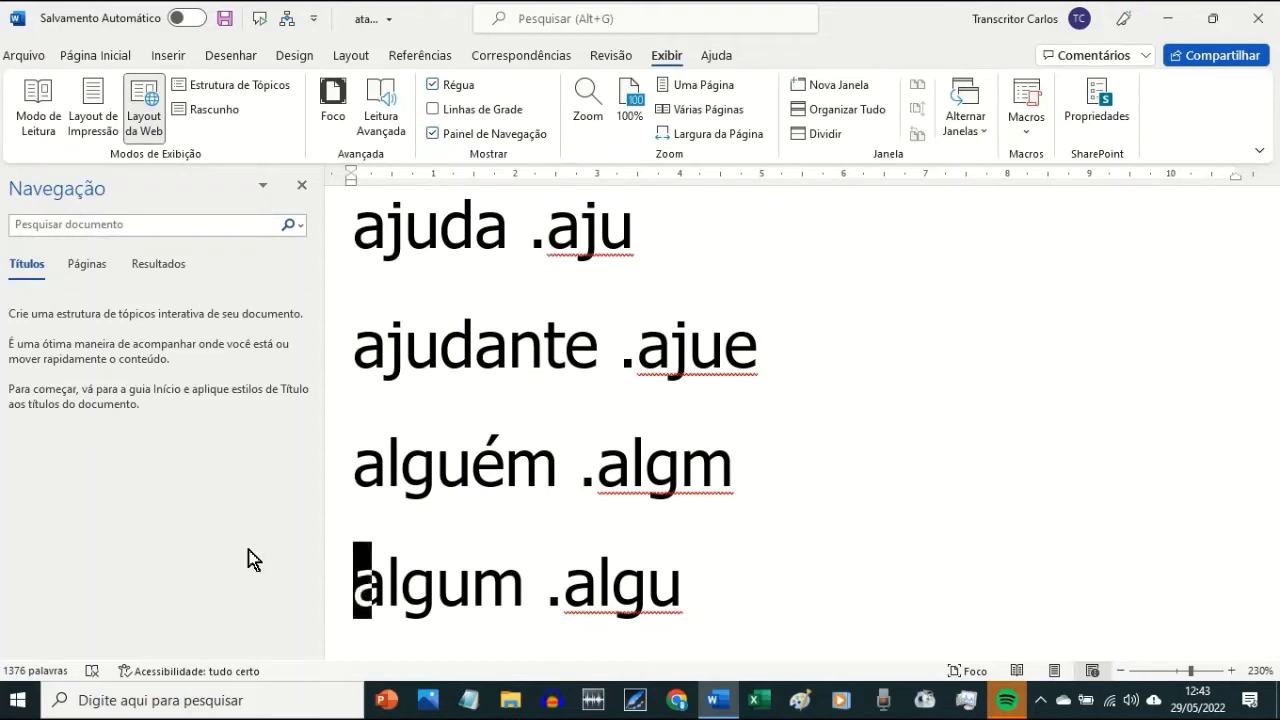
key("Down")
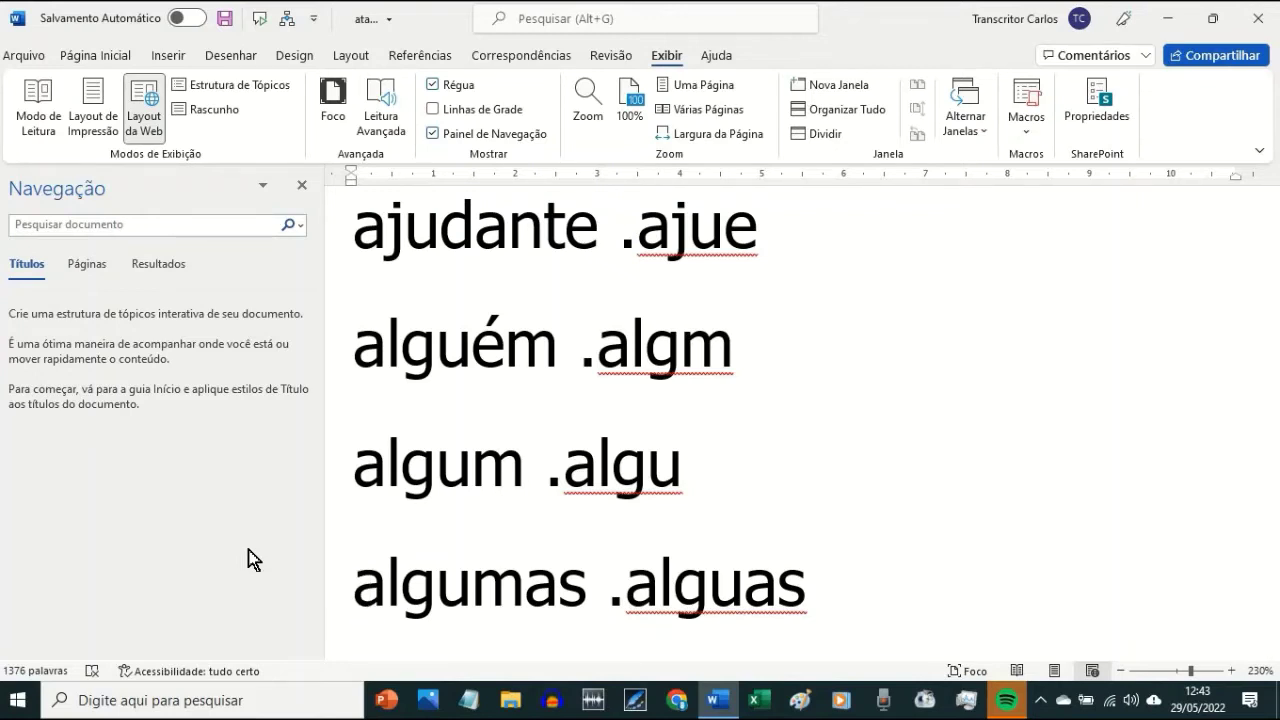
key("Down")
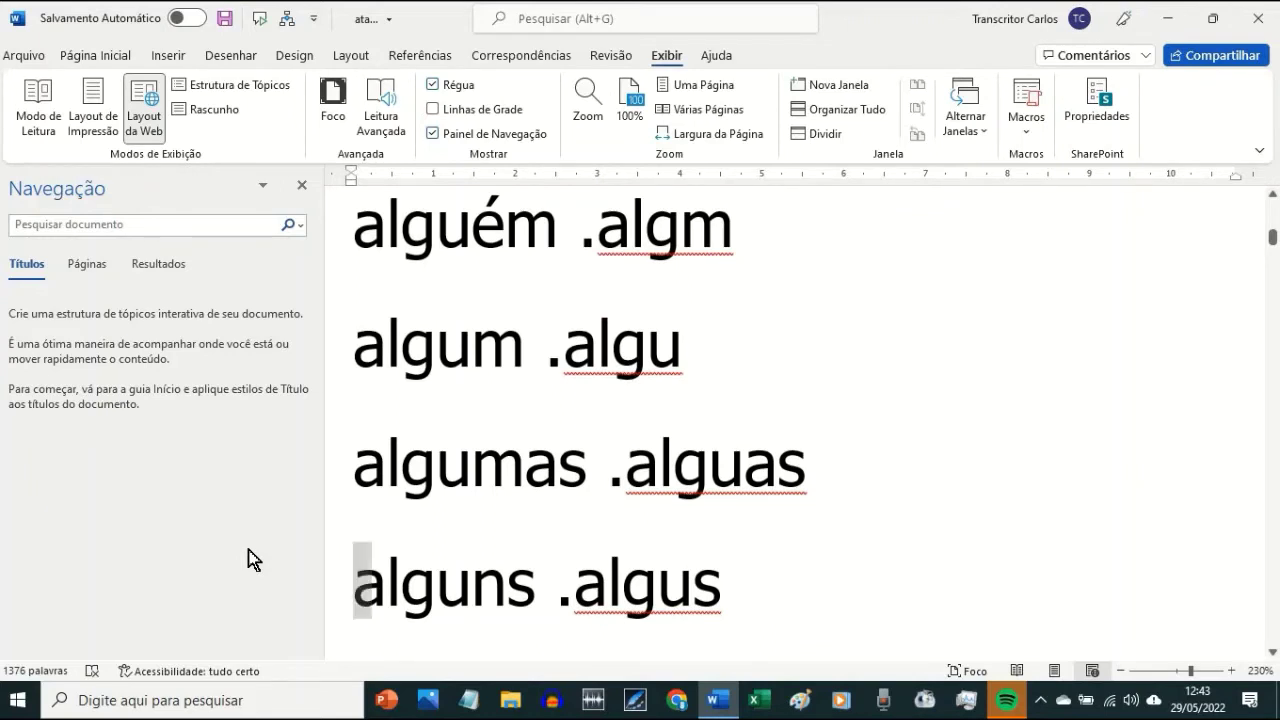
key("Down")
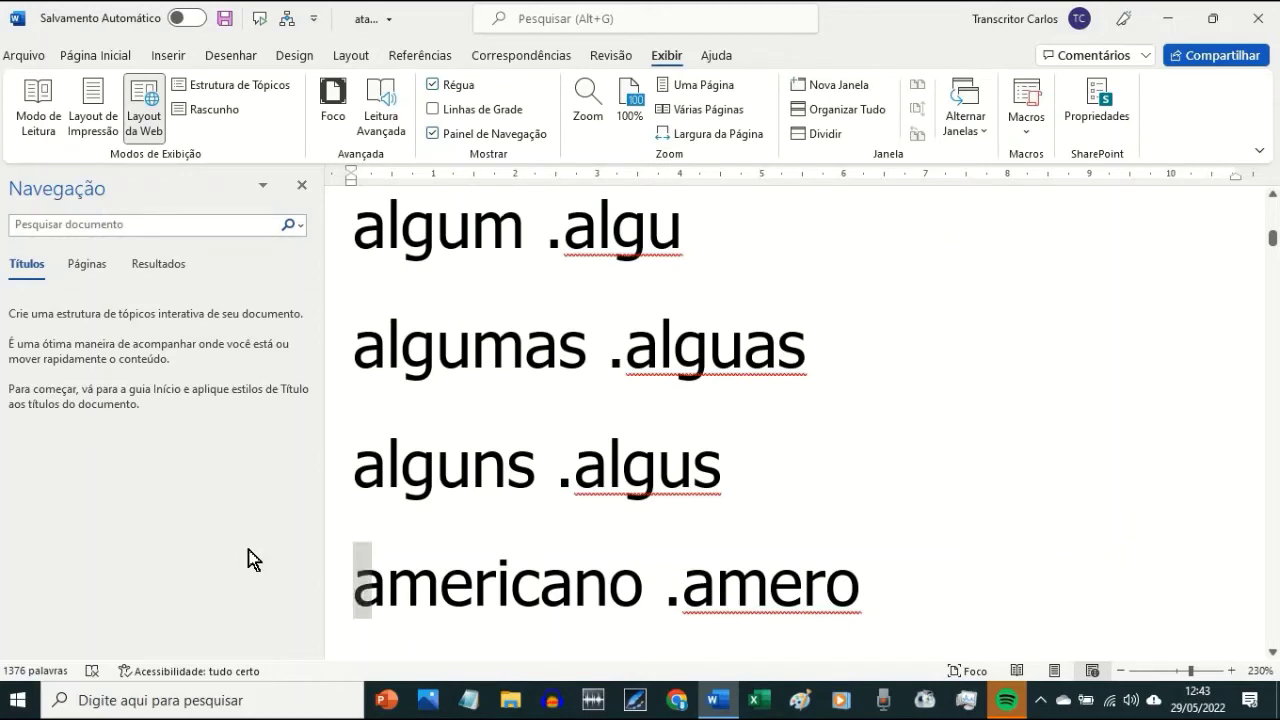
key("Right")
key("Right")
key("Right")
key("Right")
key("Right")
key("Right")
key("Right")
key("Right")
key("Right")
key("Right")
key("Right")
key("Right")
key("Right")
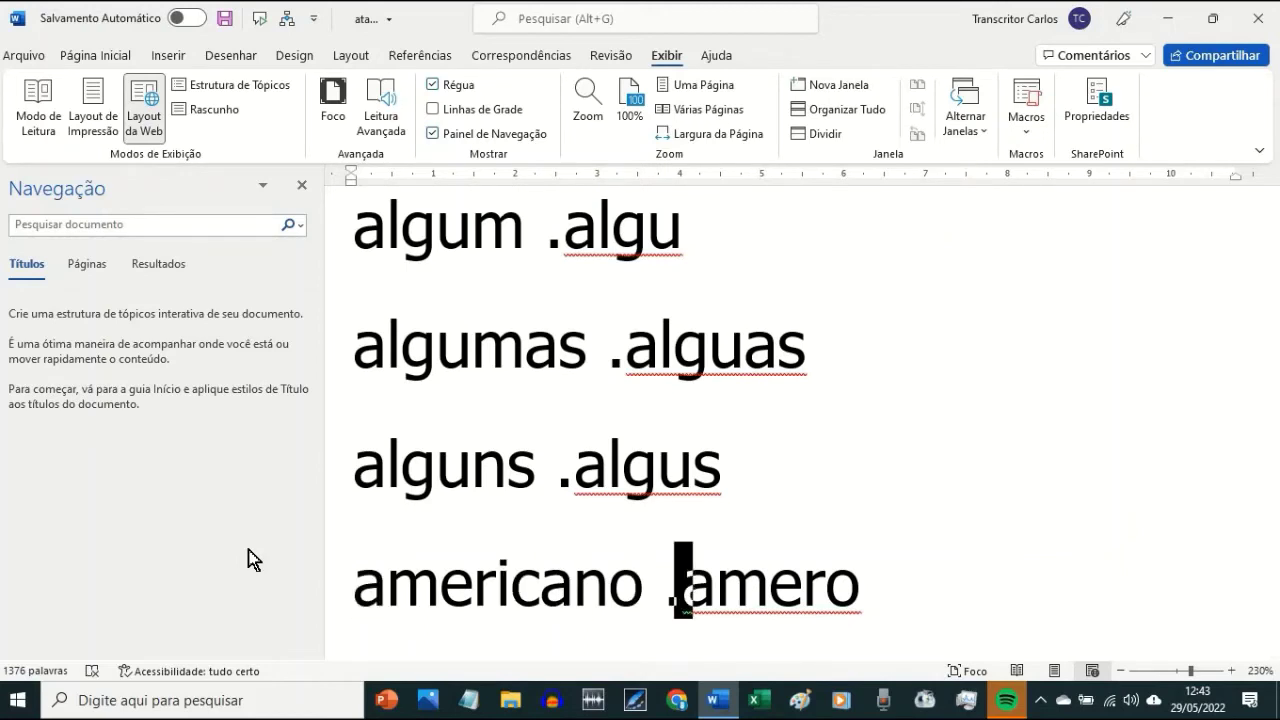
key("Right")
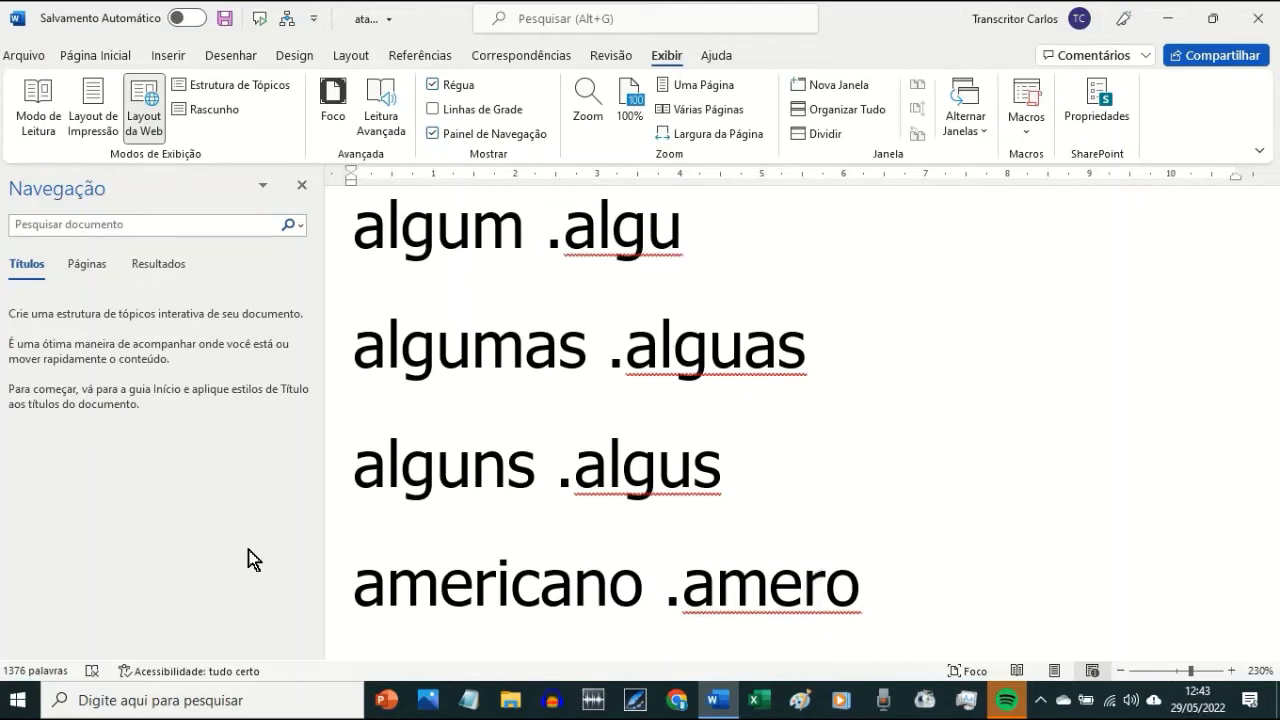
key("Home")
key("Return")
key("Up")
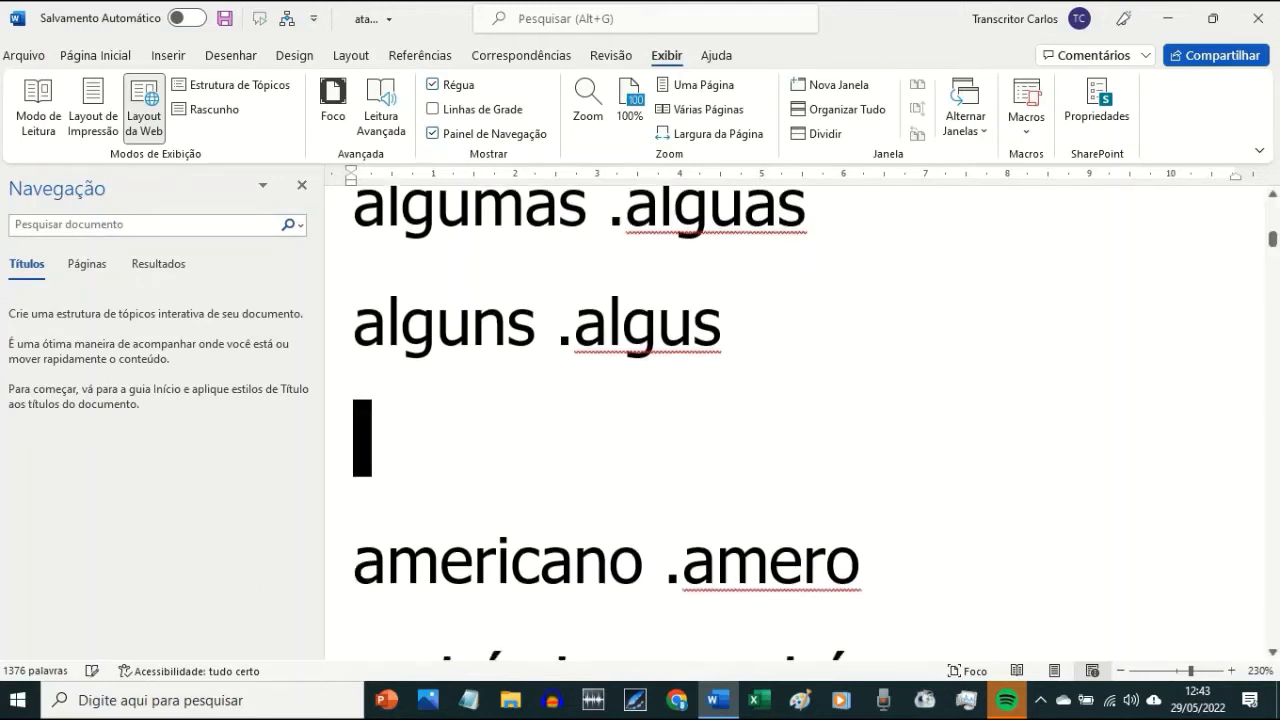
type("a menina")
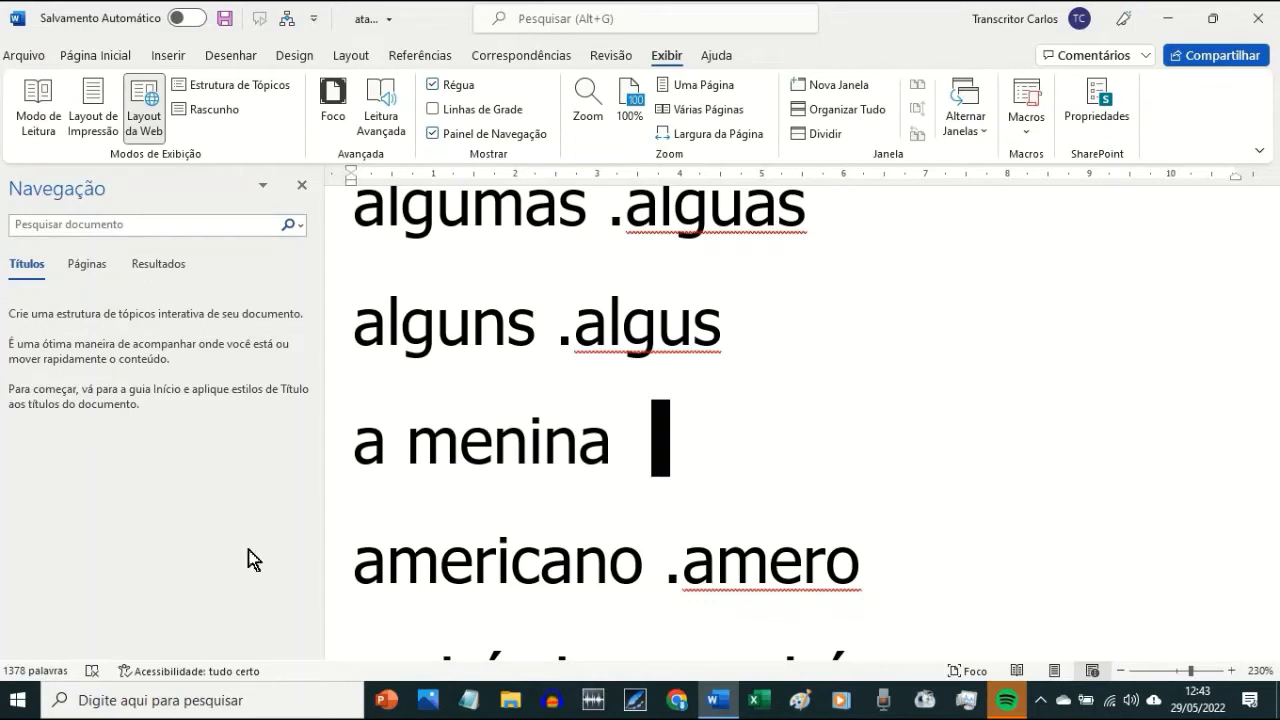
key("Home")
key("shift+Down")
key("Delete")
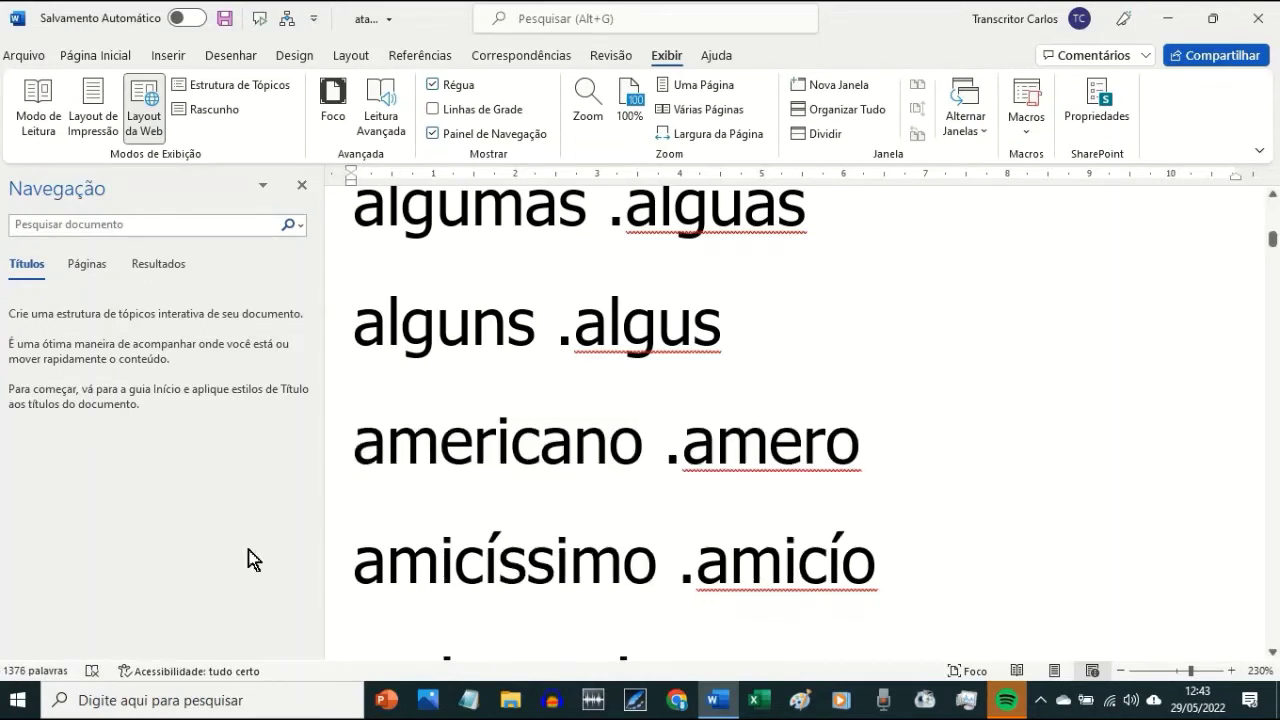
- Add a new line "amer .amer" between the "alguns .algus" and "americano .amero" entries
key("Right")
key("Right")
key("Right")
key("Right")
key("Right")
key("Right")
key("Right")
key("Right")
key("Right")
key("Right")
key("Right")
key("Right")
key("Up")
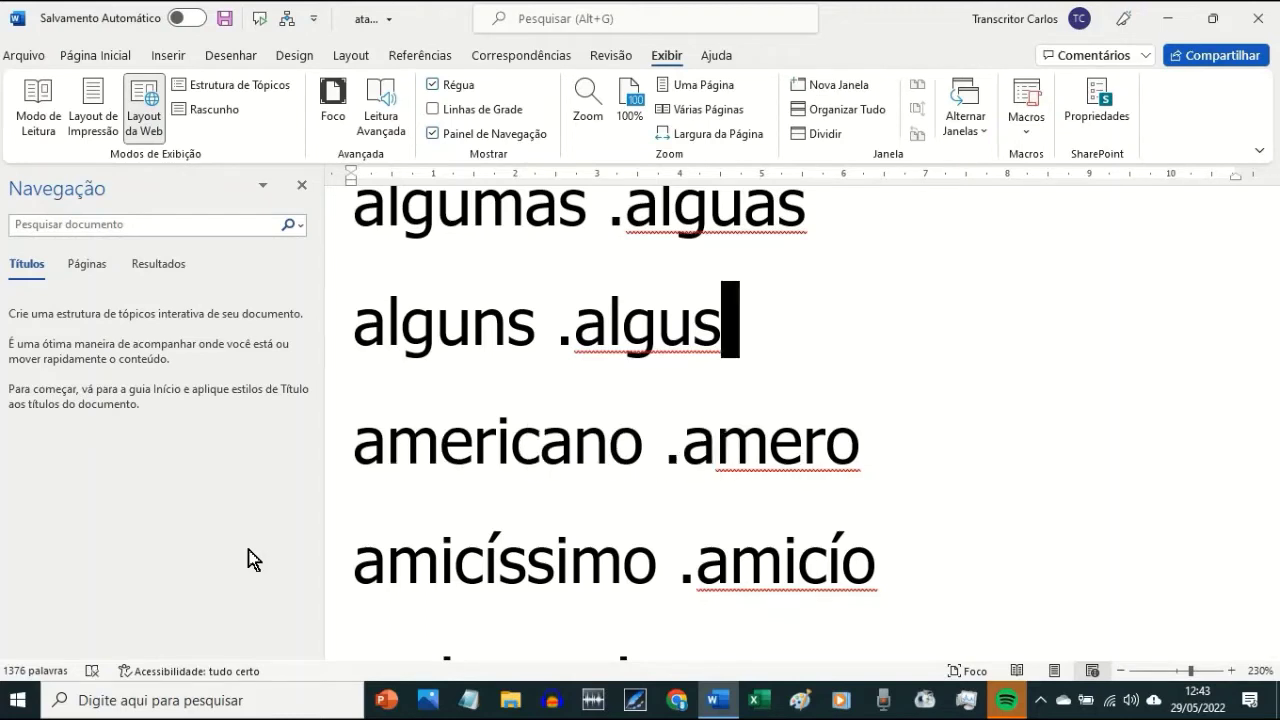
key("Return")
type("amer")
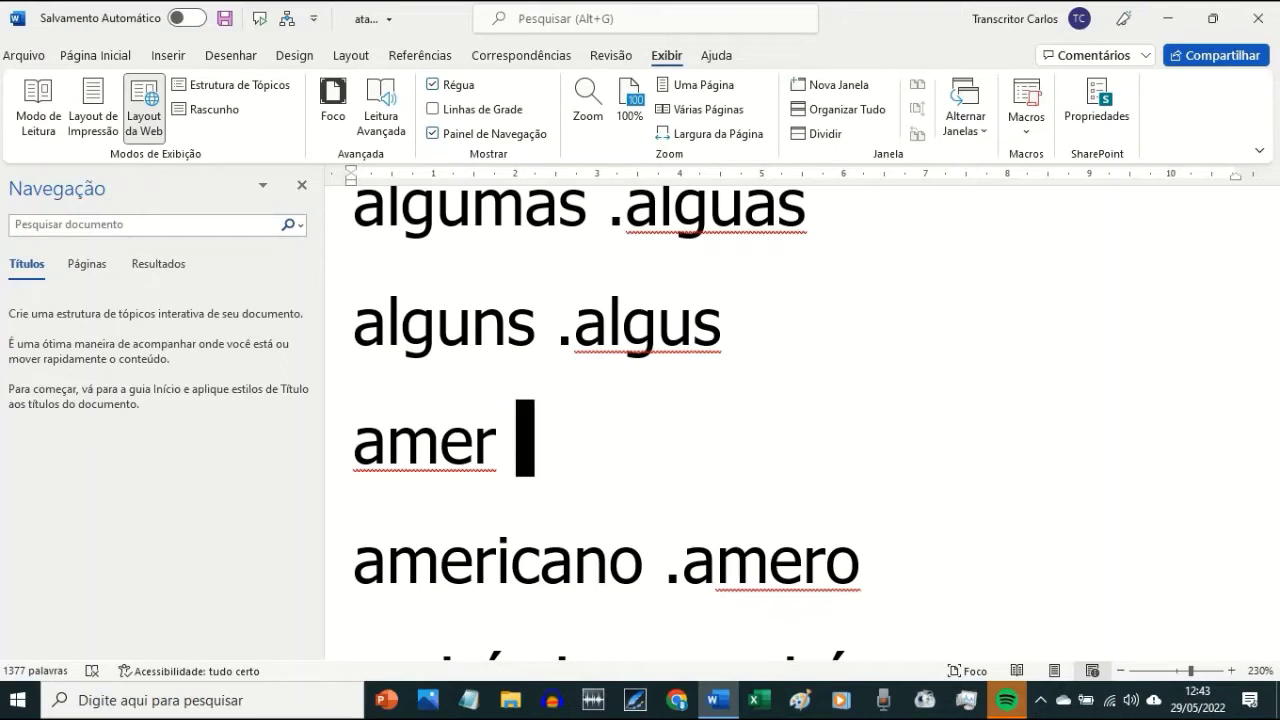
type(".amer")
left_click(590, 438)
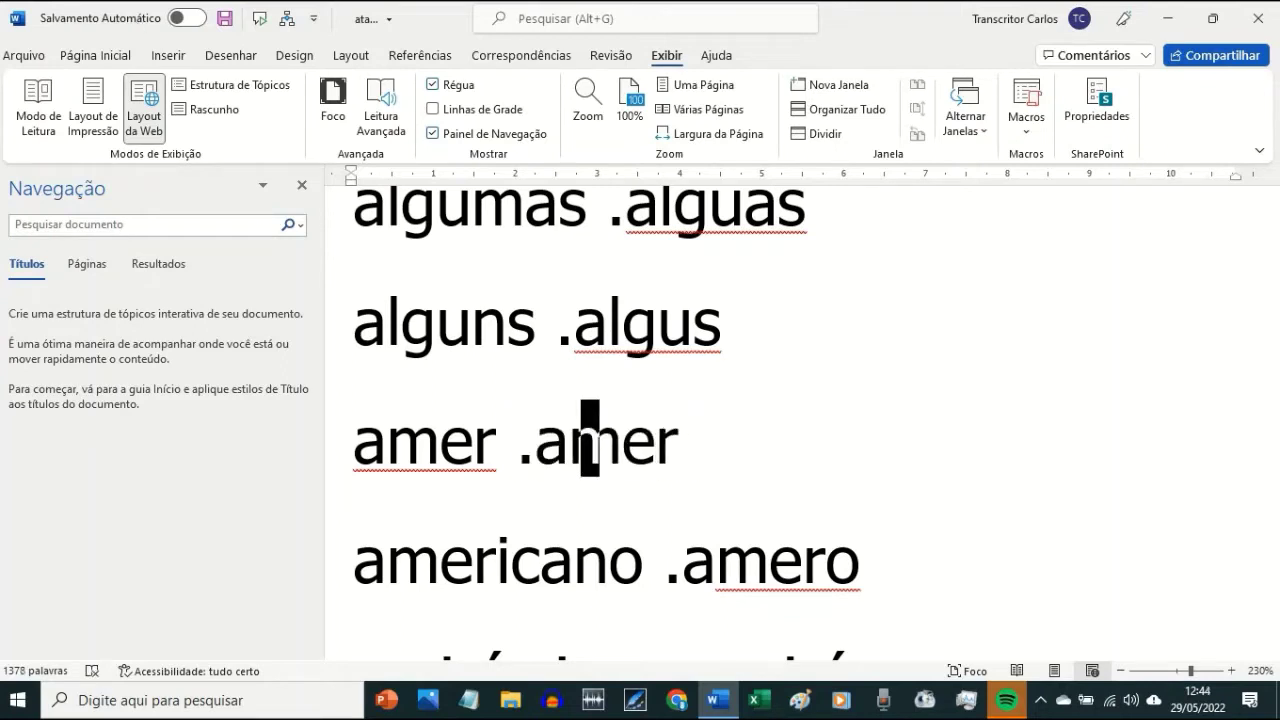
- Open the AutoCorrect options from Word's proofing settings
left_click(24, 56)
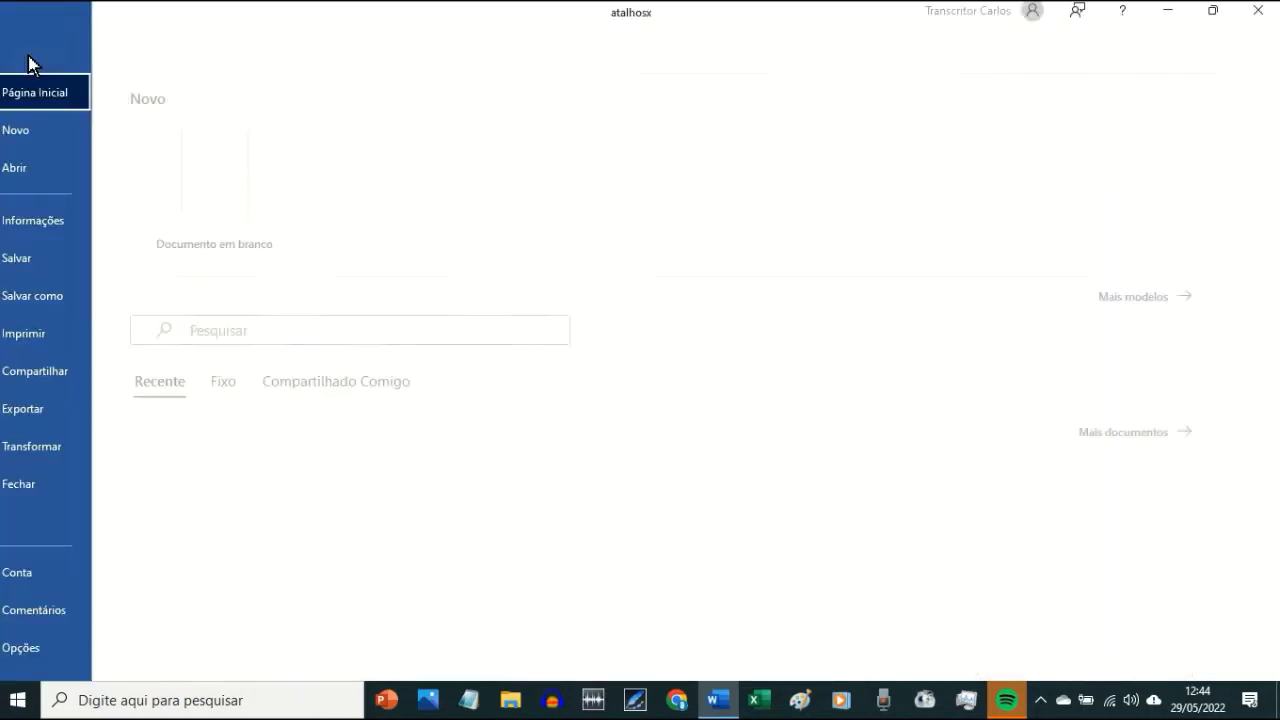
key("Up")
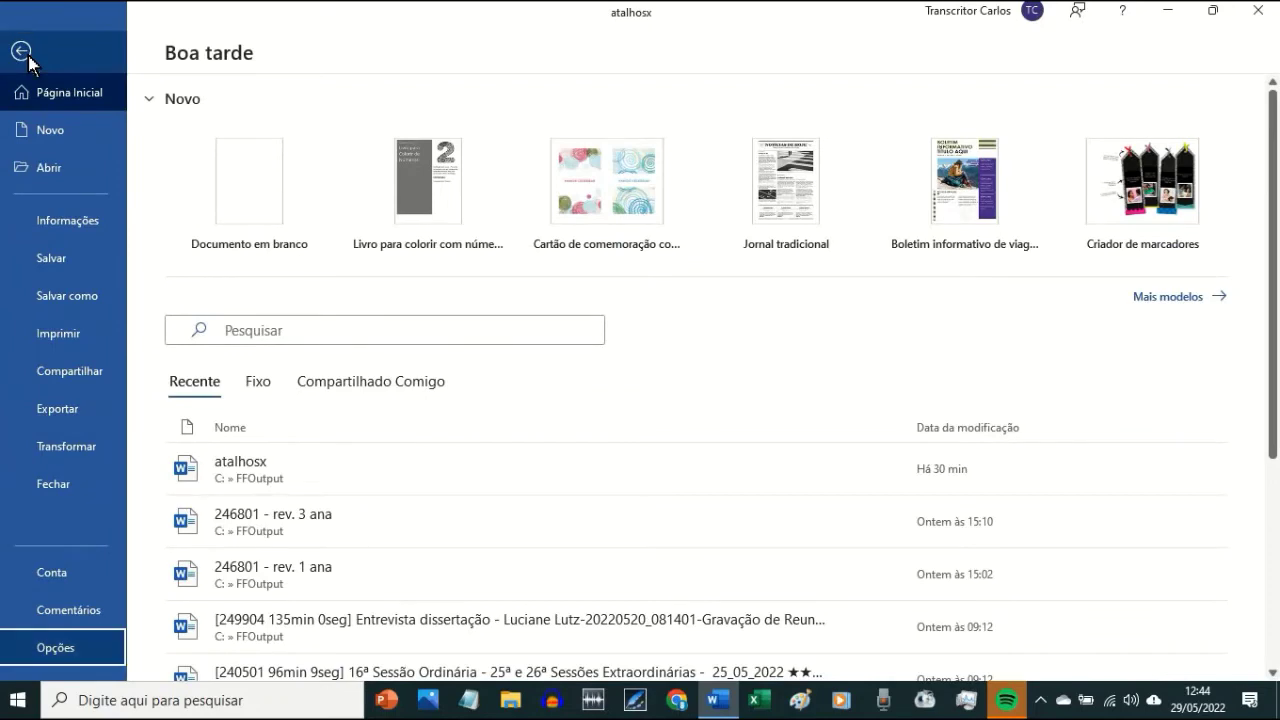
left_click(58, 650)
key("Down")
key("Down")
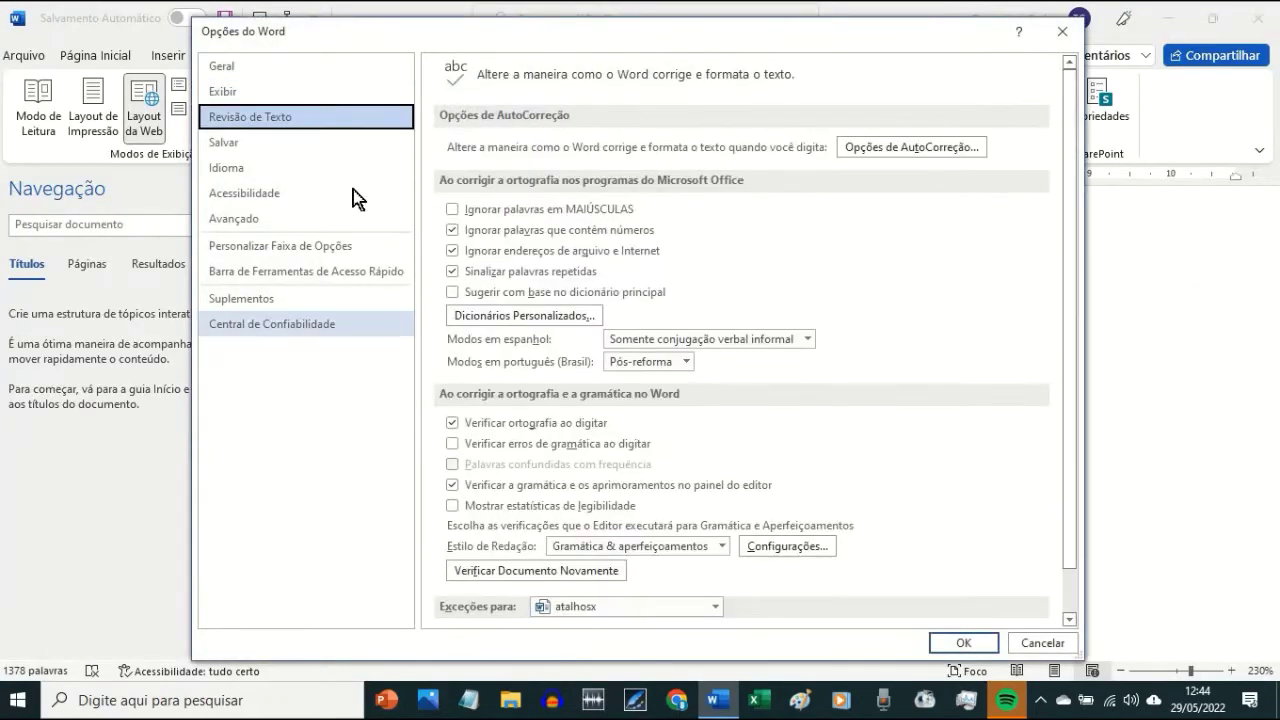
left_click(925, 147)
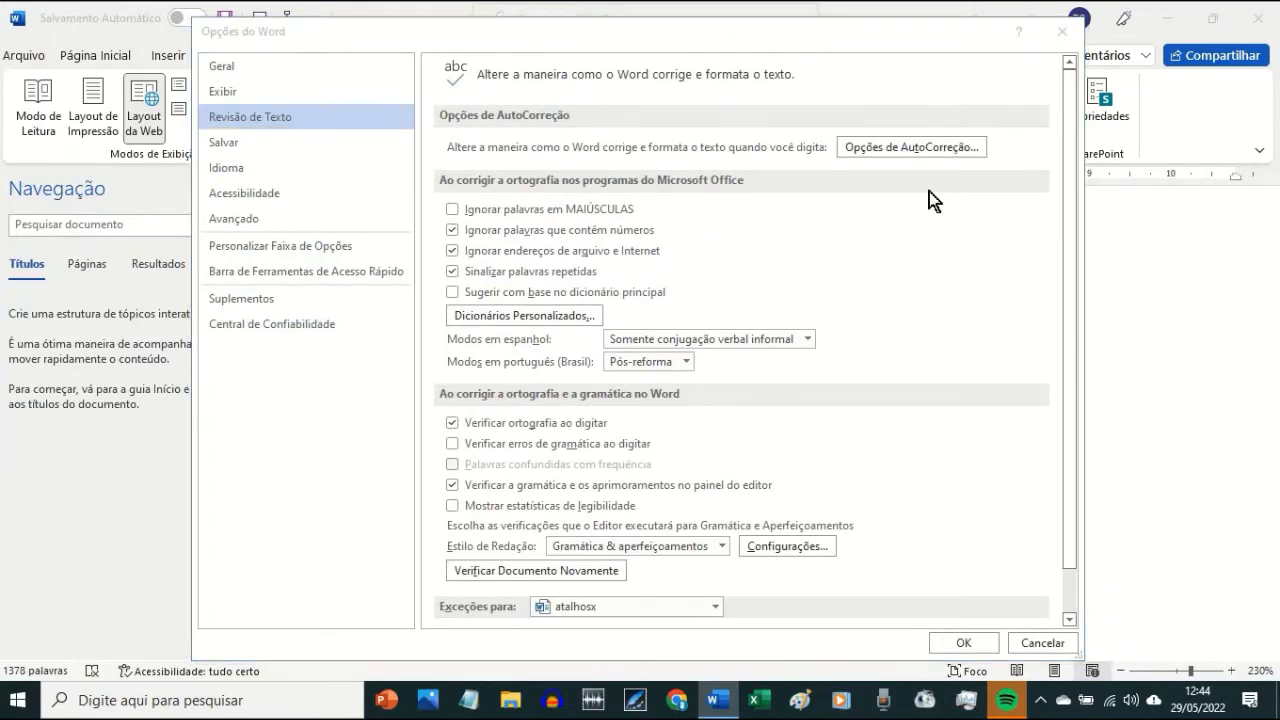
- Add an AutoCorrect entry that replaces "amer" with "América" and close the Word options
type("amer")
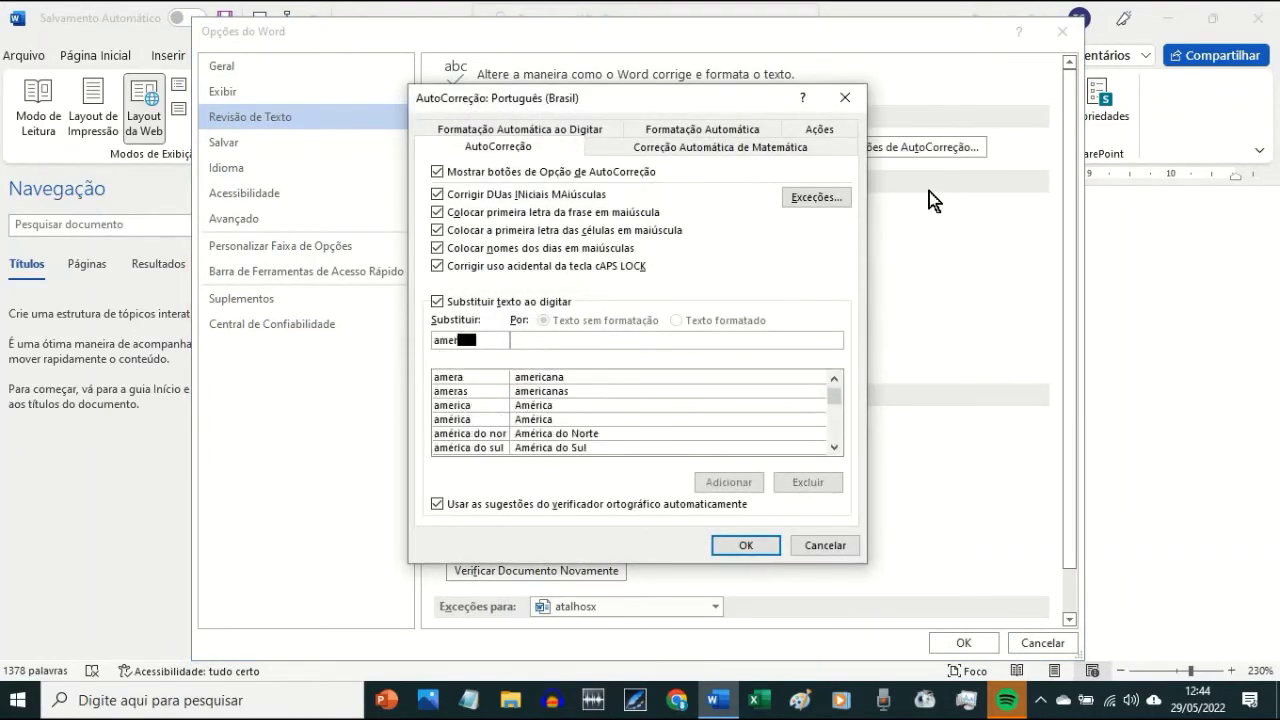
key("Tab")
type("a")
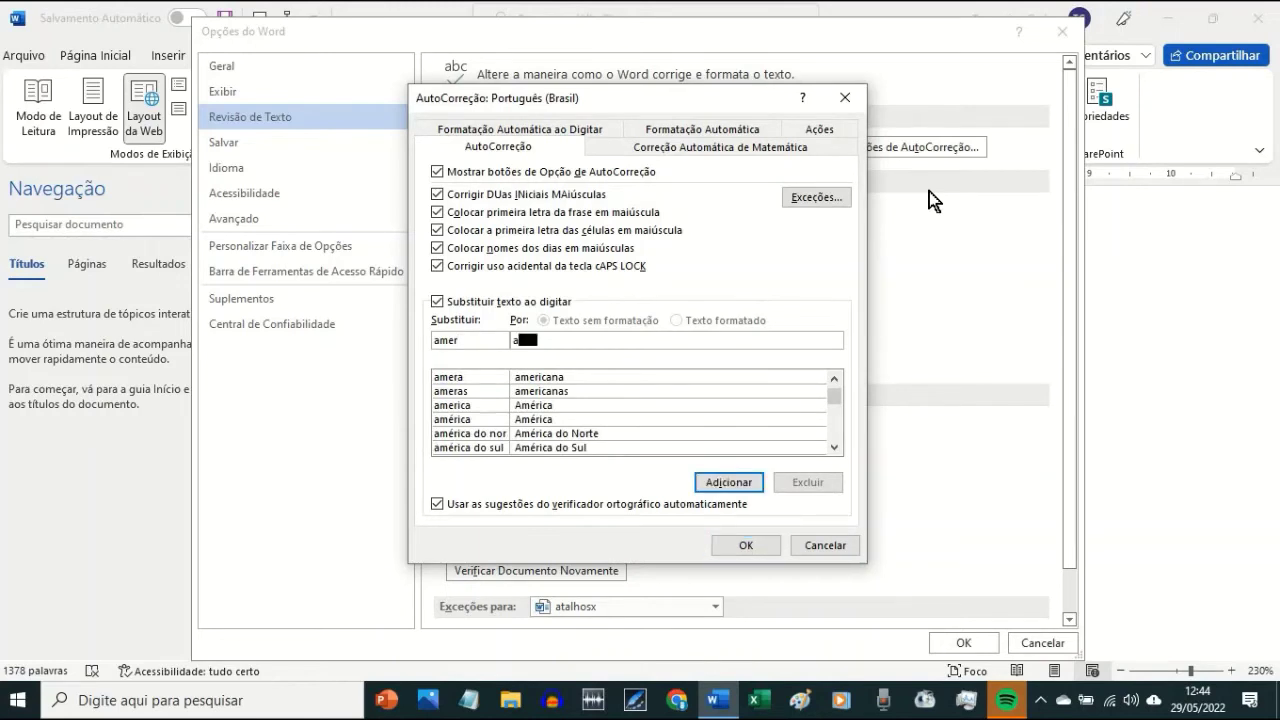
key("BackSpace")
type("Améric")
key("Return")
key("Return")
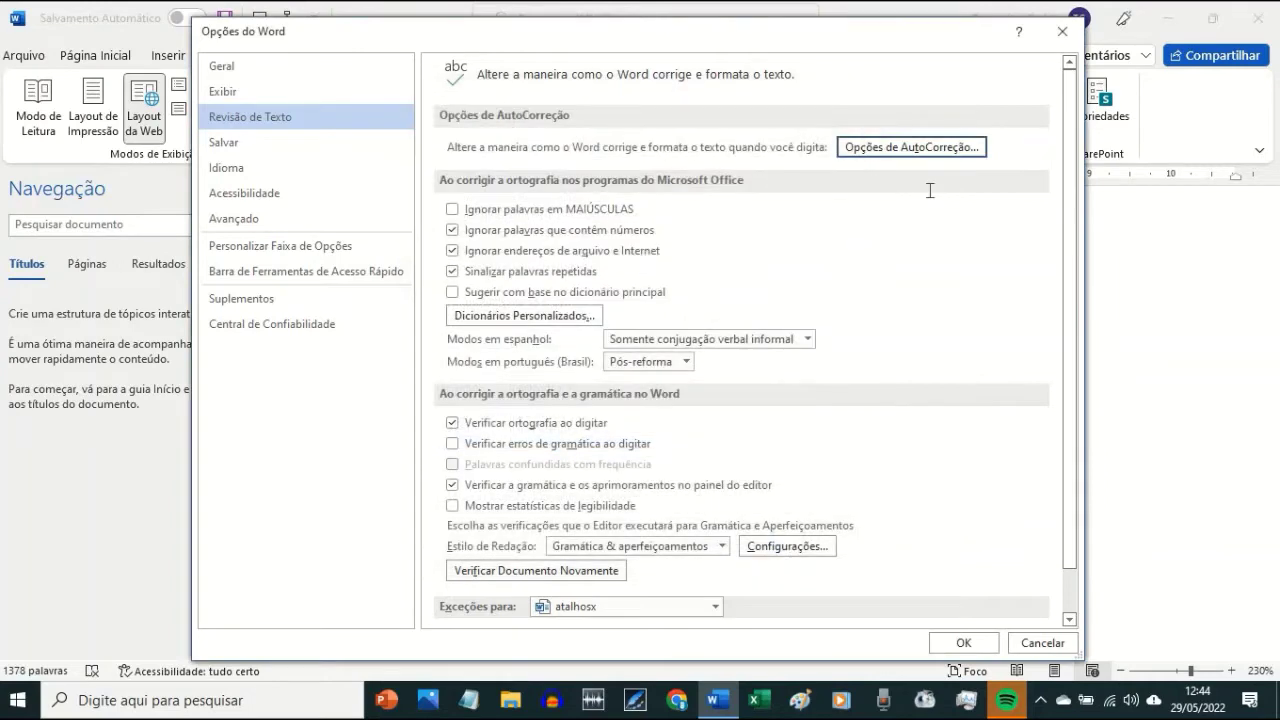
key("Return")
- Expand the first "amer" of the new line into "América" and remove the extra space before ".amer"
key("Up")
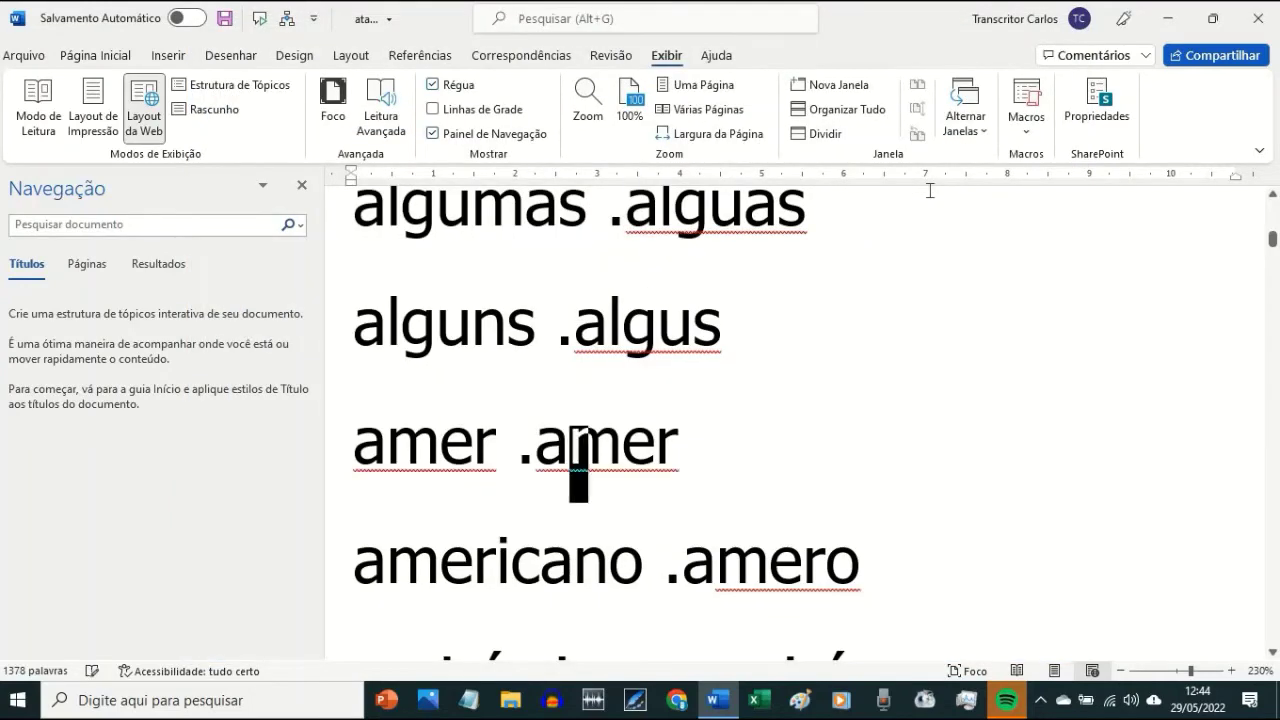
key("Left")
key("Left")
key("Left")
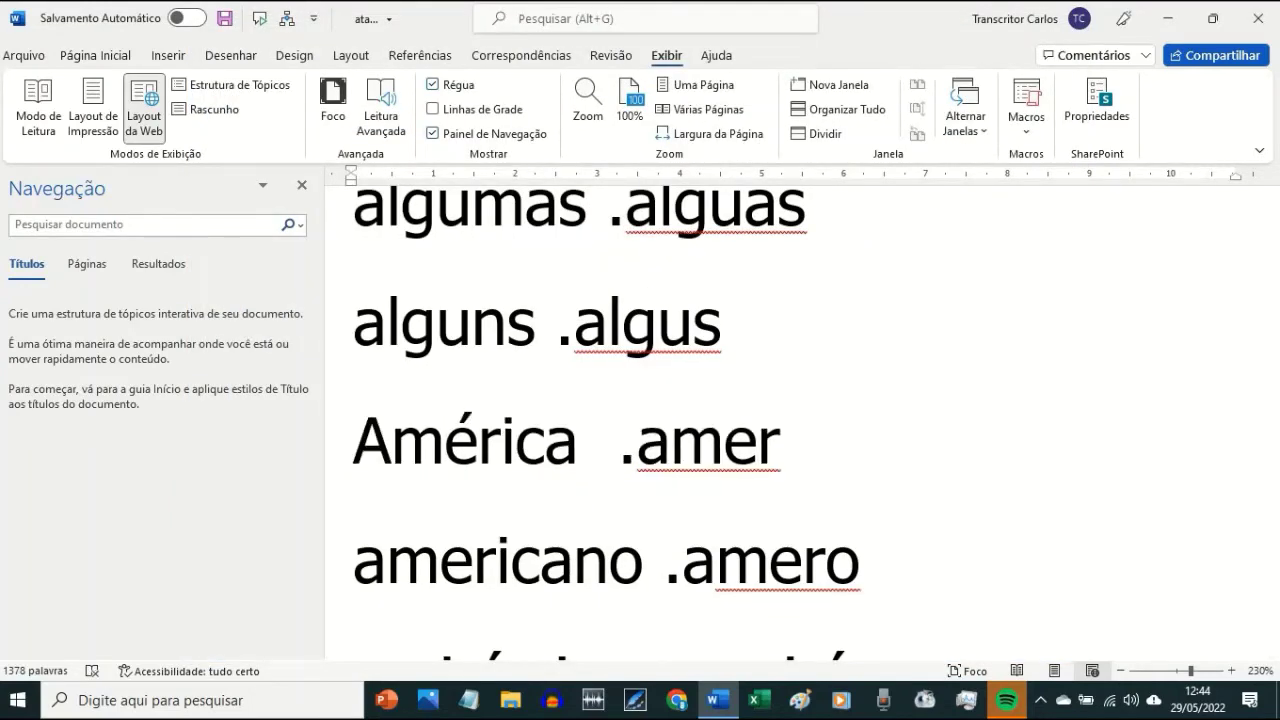
key("Delete")
- Review the abbreviation entries from "americano .amero" through "apartamento .apato"
key("Down")
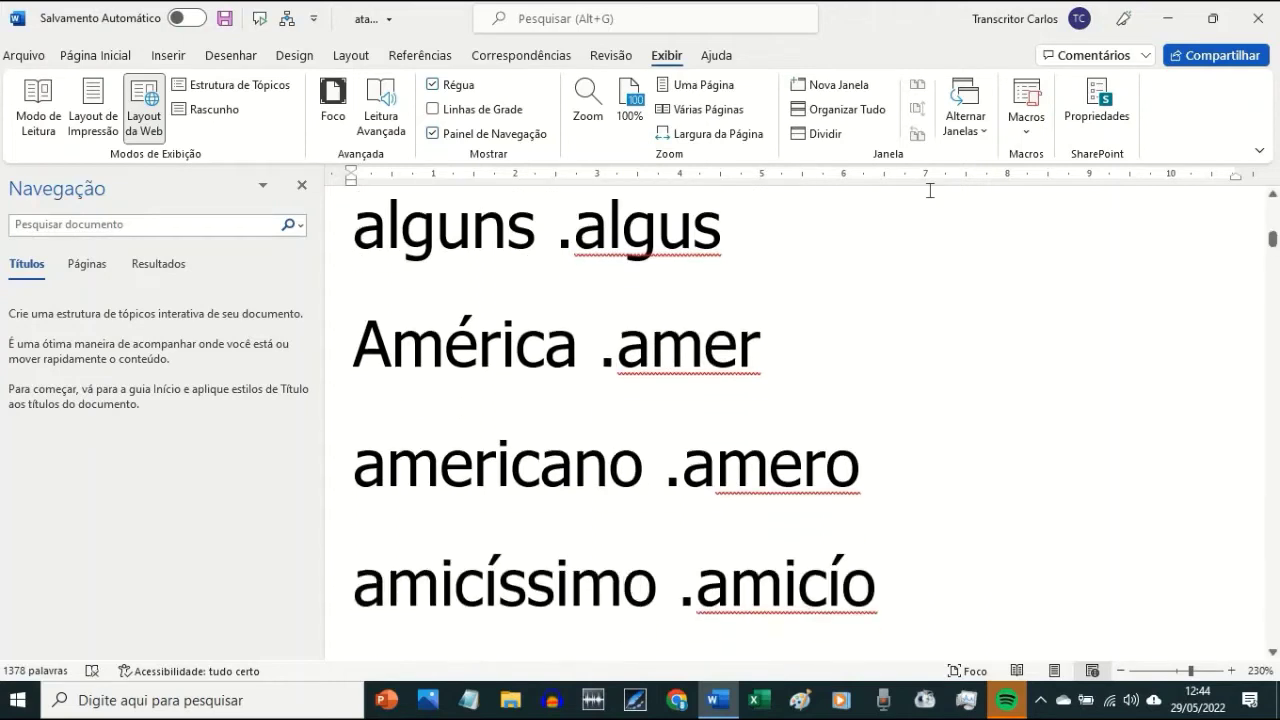
key("Down")
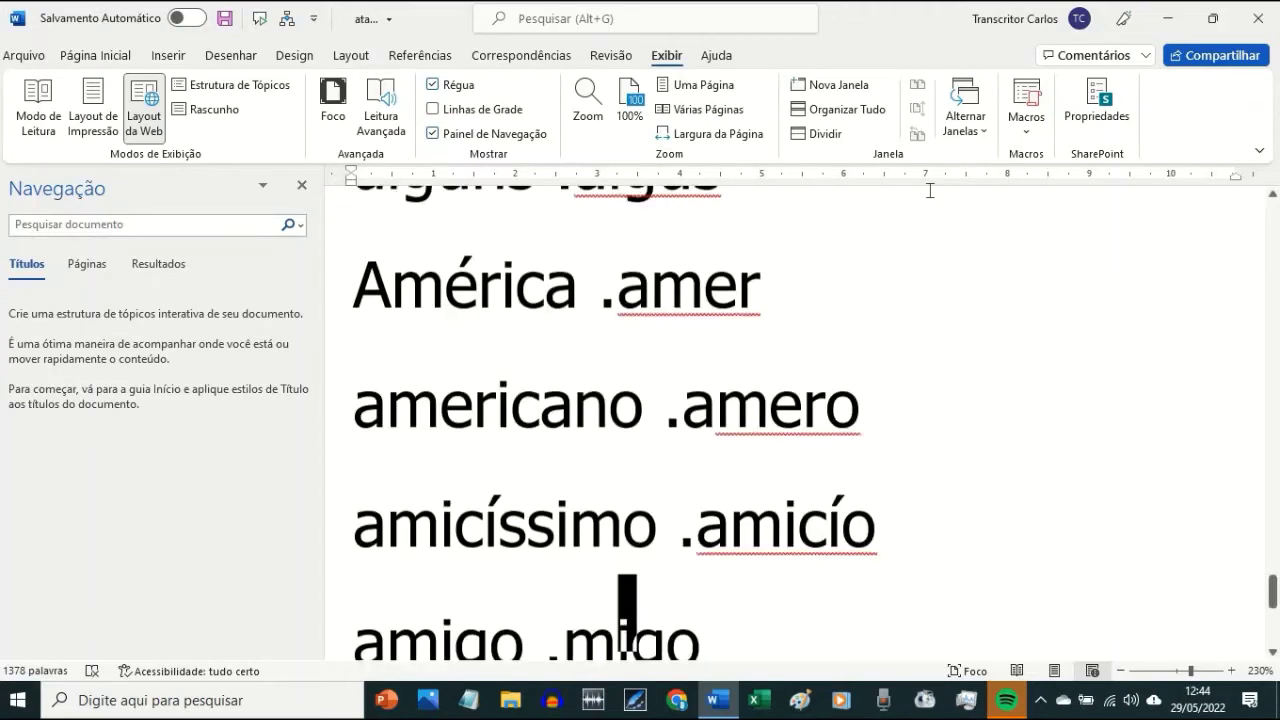
key("shift+Right")
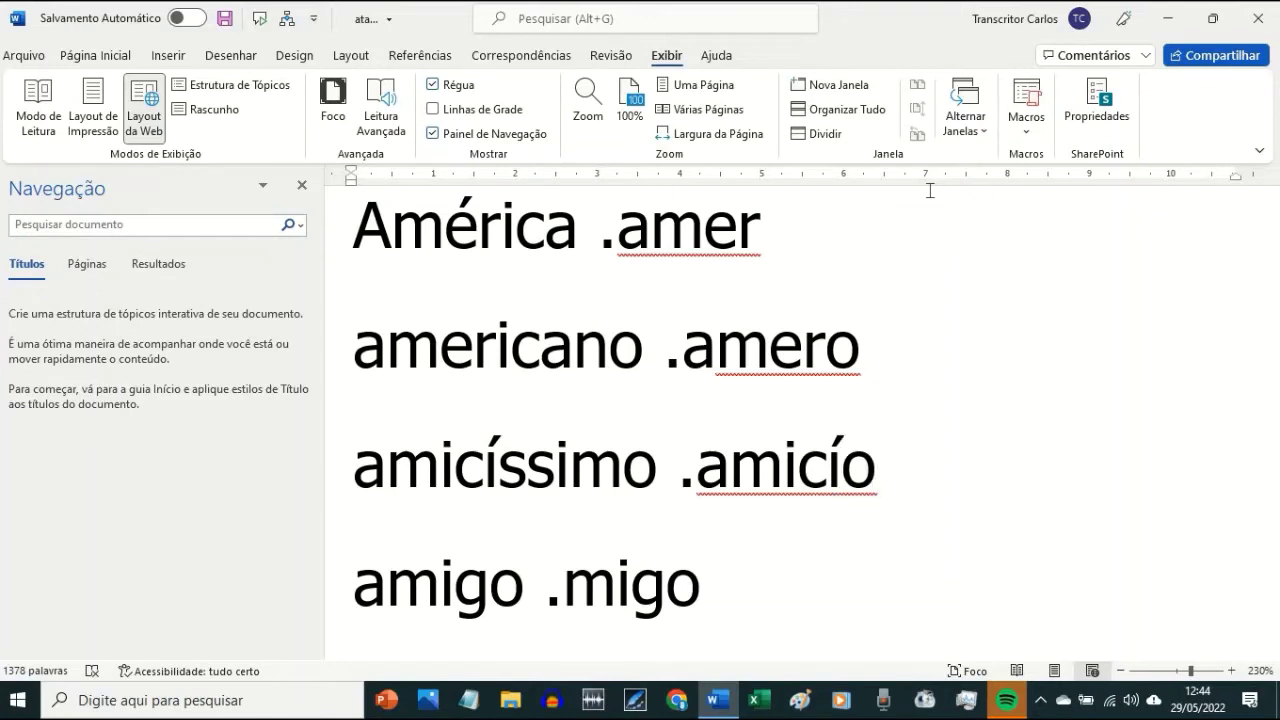
key("Down")
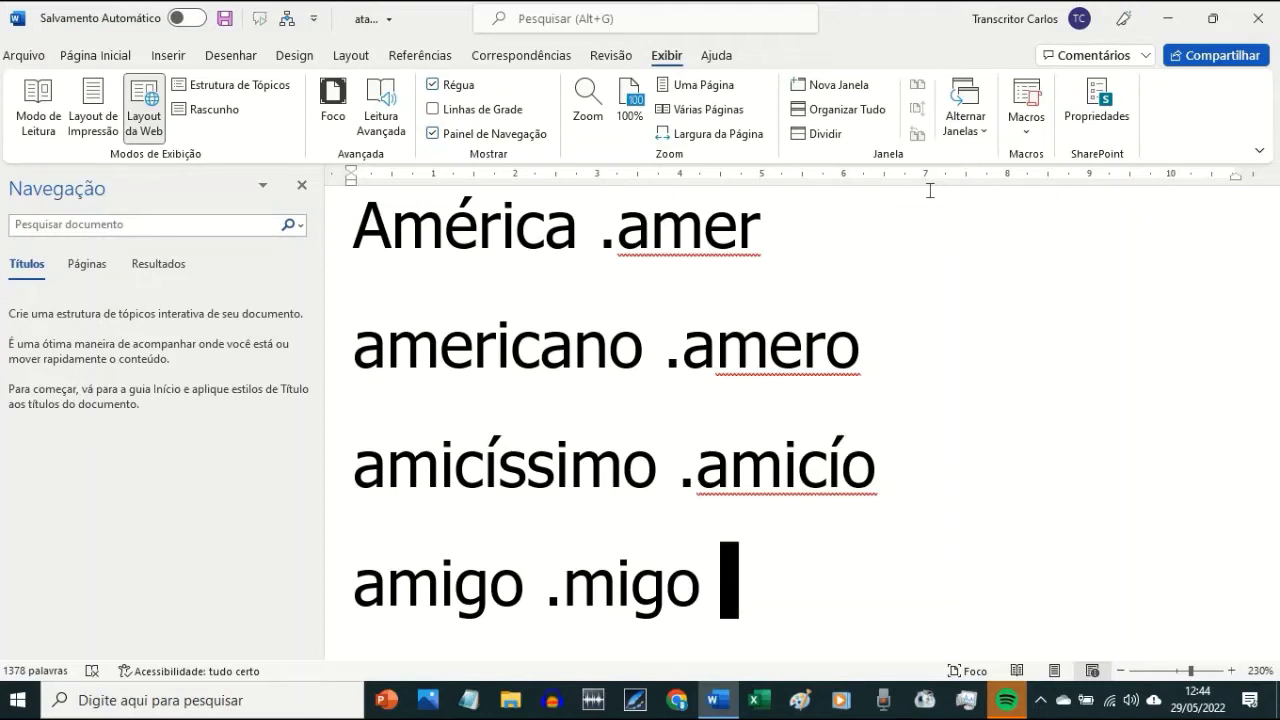
key("Up")
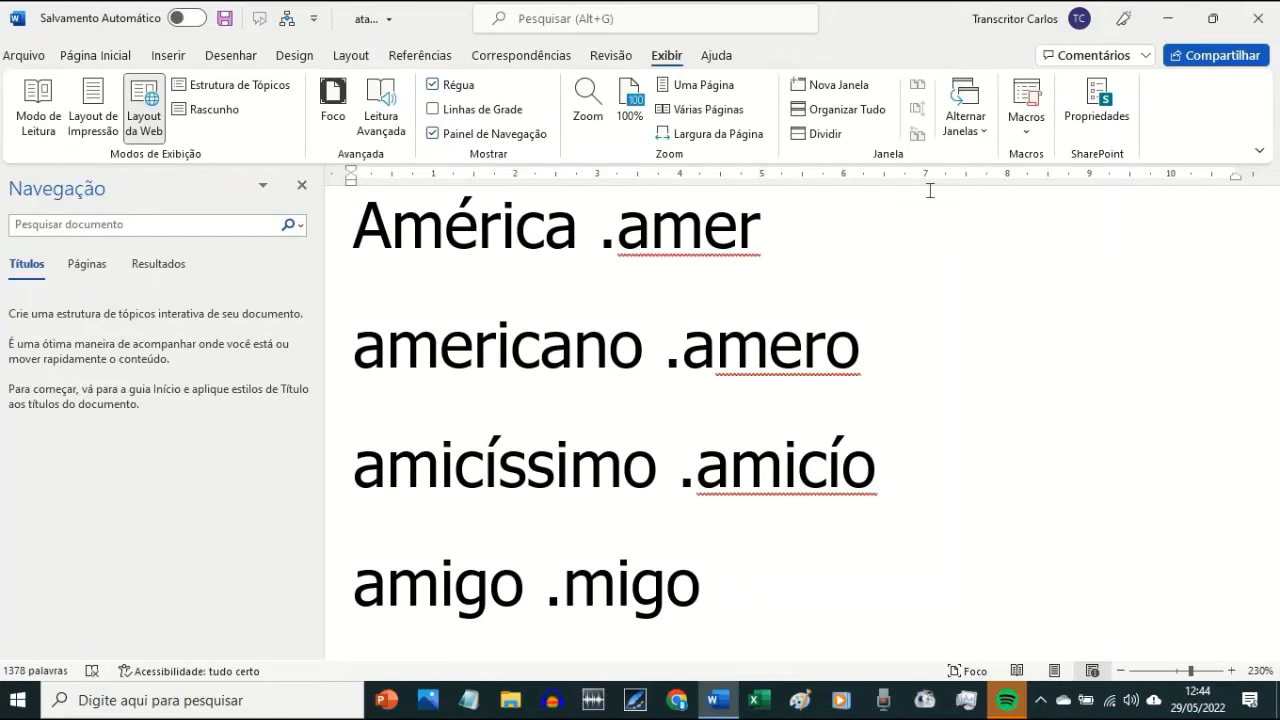
key("Return")
type("amiguinho .migin")
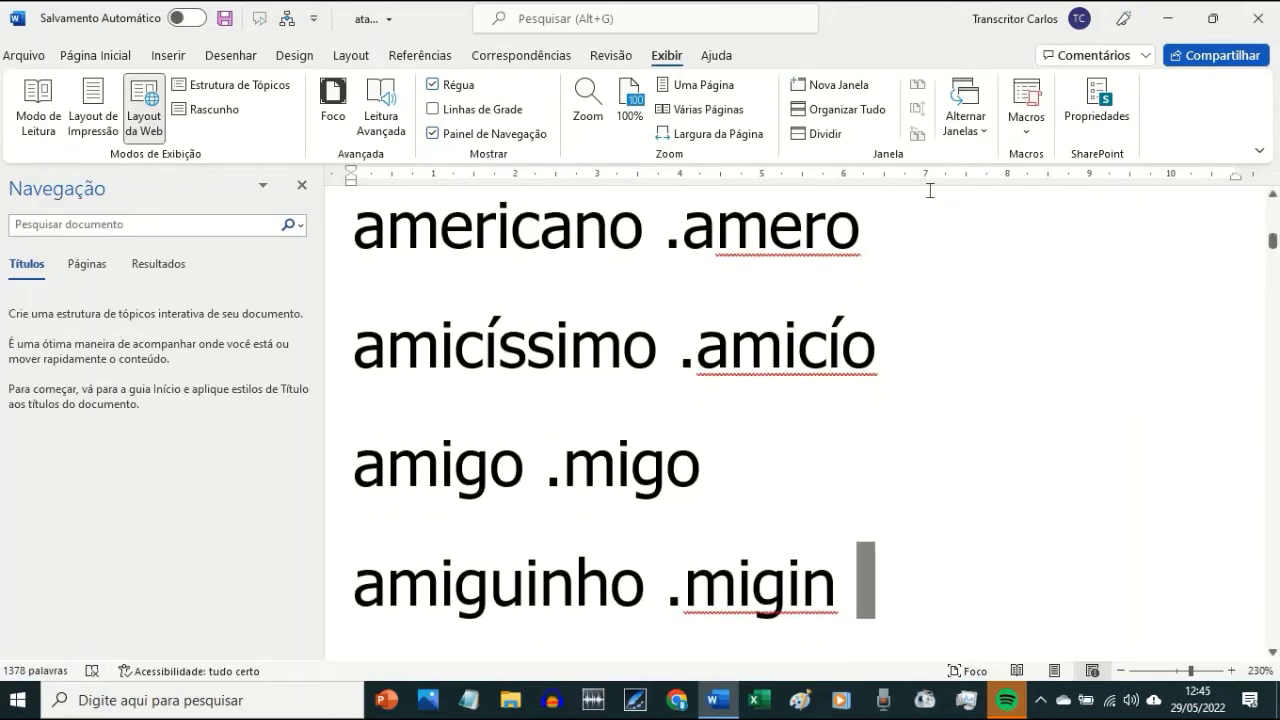
key("Return")
type("amizade .amie")
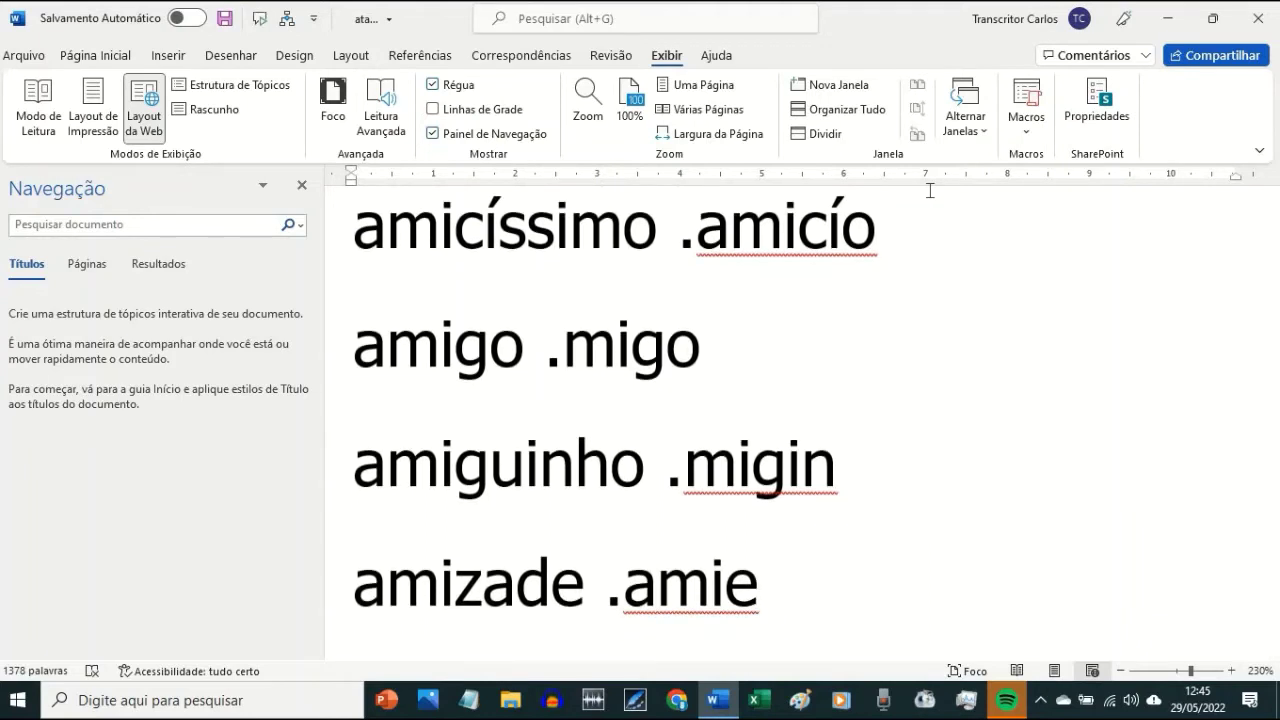
key("Return")
type("amor .amr")
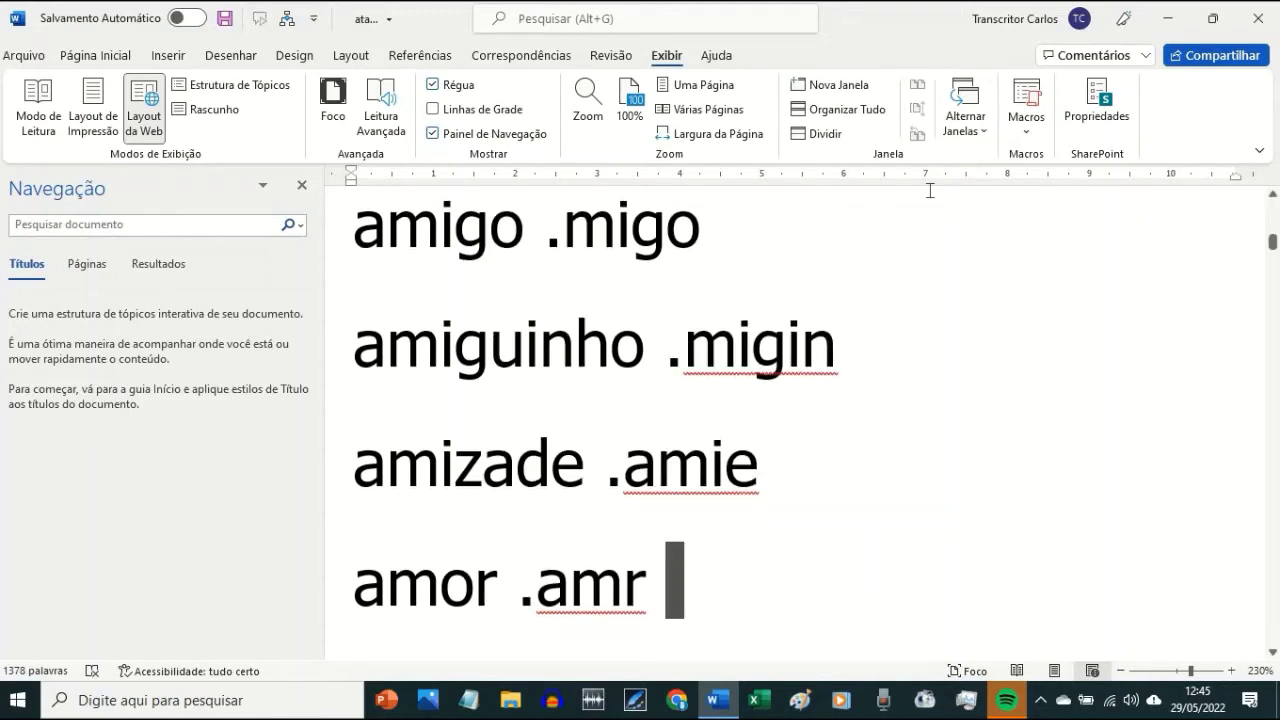
key("Return")
type("animal .ani")
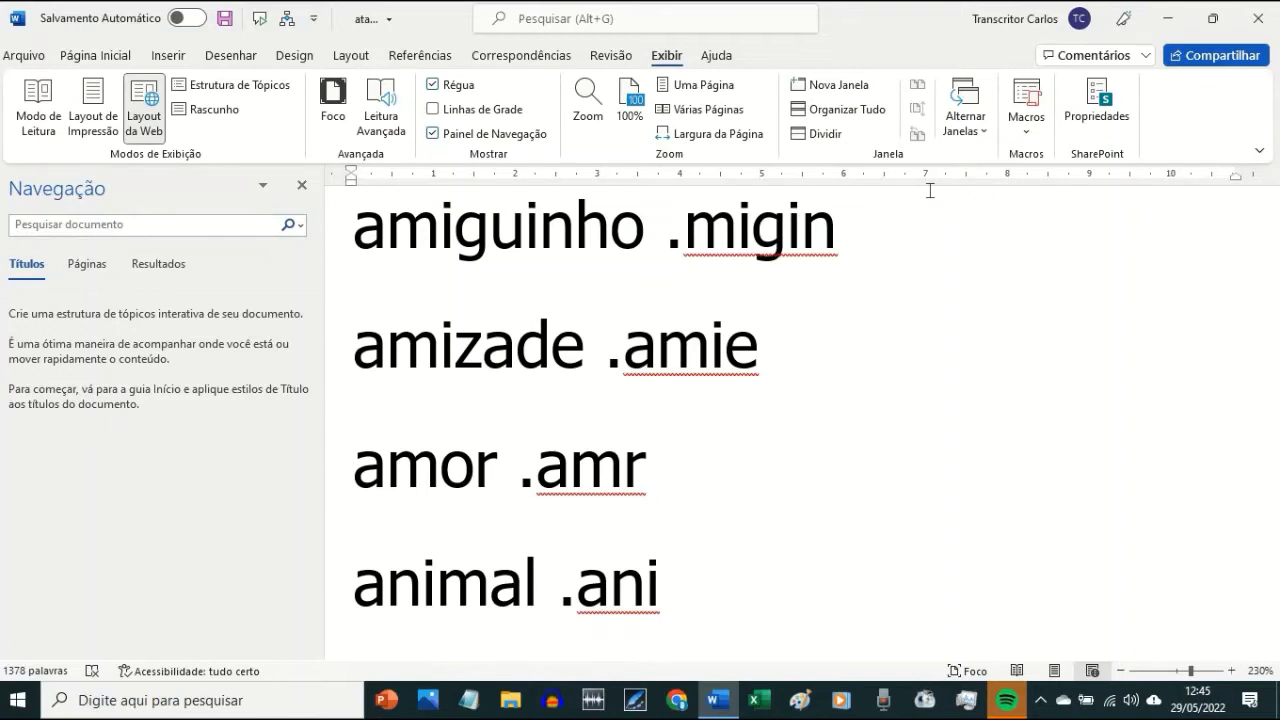
key("Return")
type("apartamento .apato")
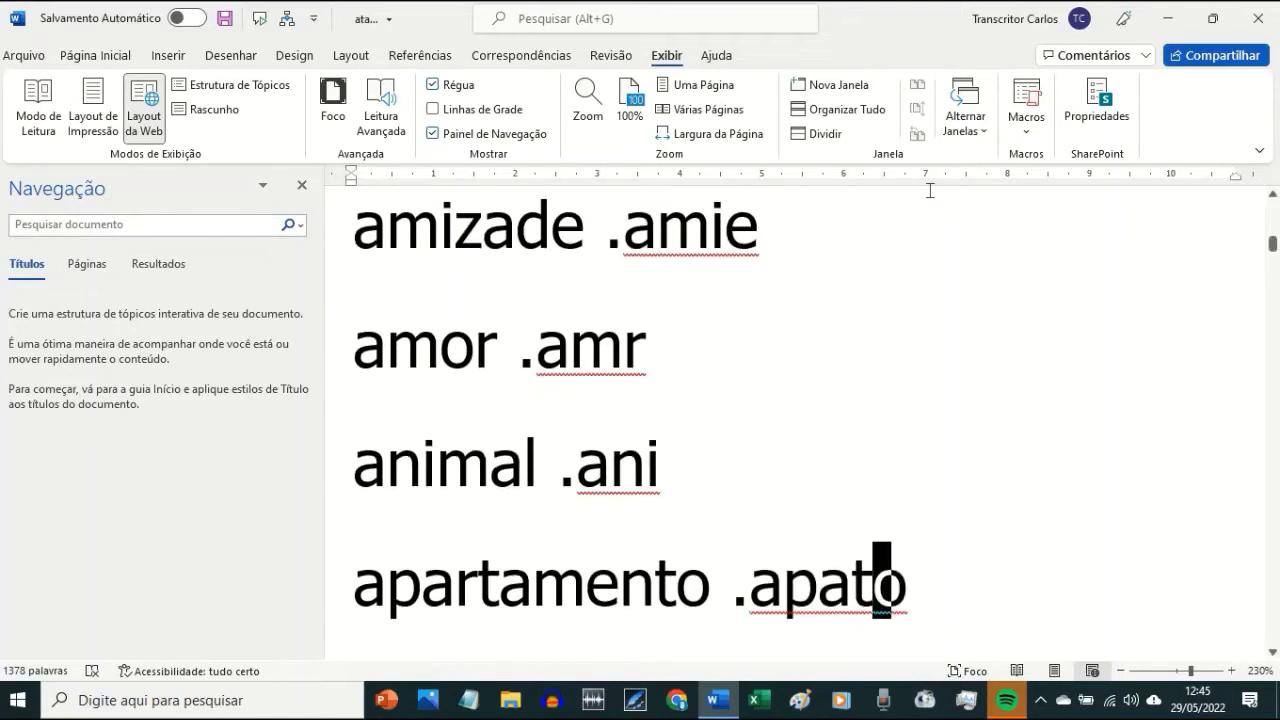
- Start a new line between "animal .ani" and "apartamento .apato" and enter the trial text "anils animais"
key("Up")
key("ctrl+z")
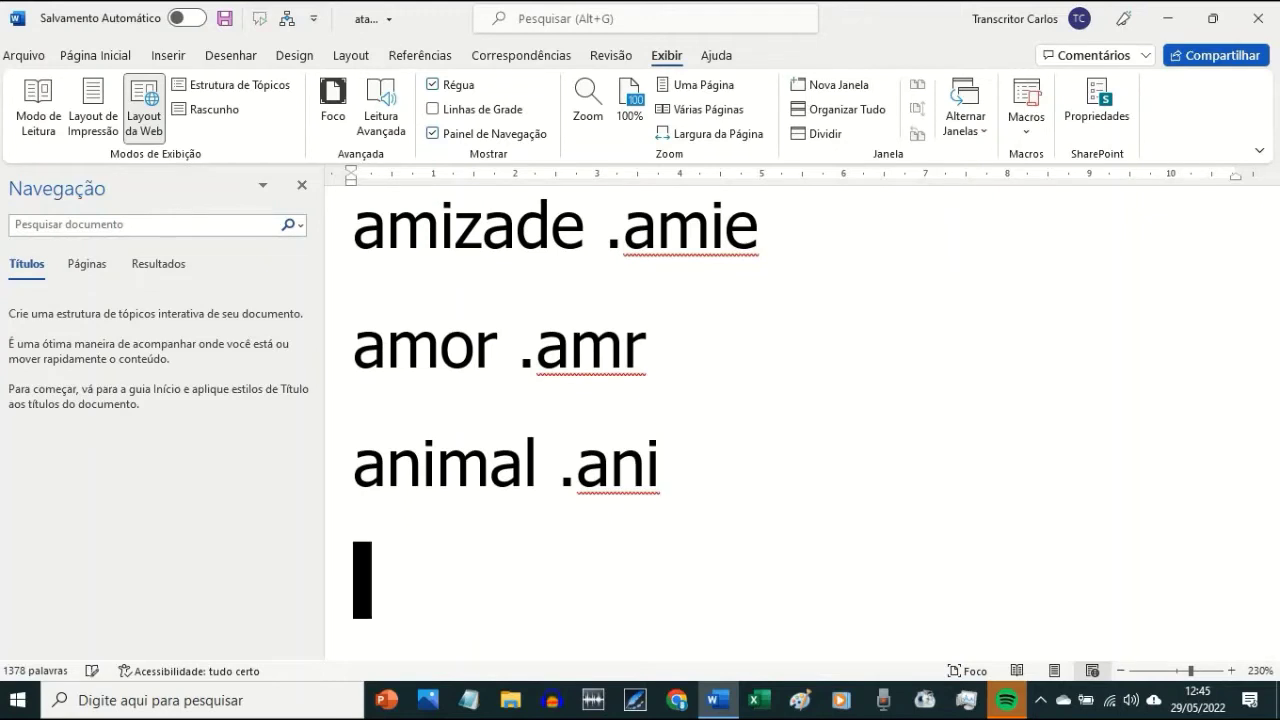
type("anis")
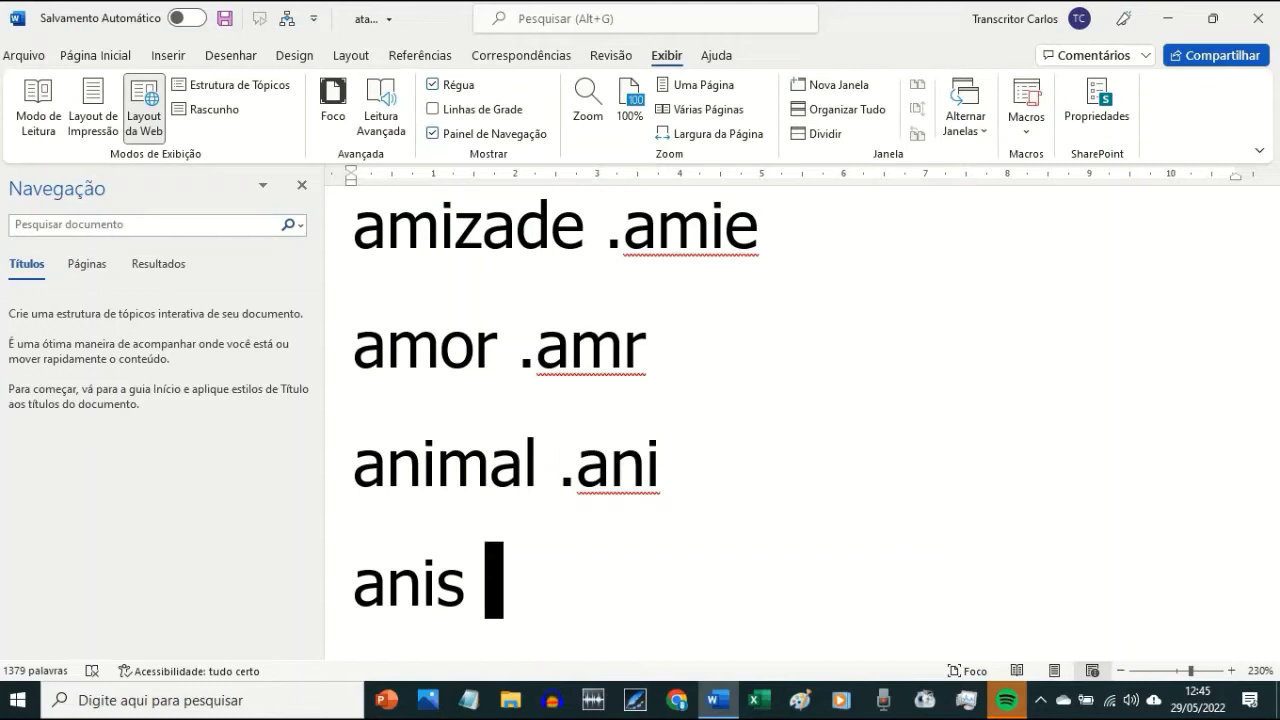
key("Left")
key("Left")
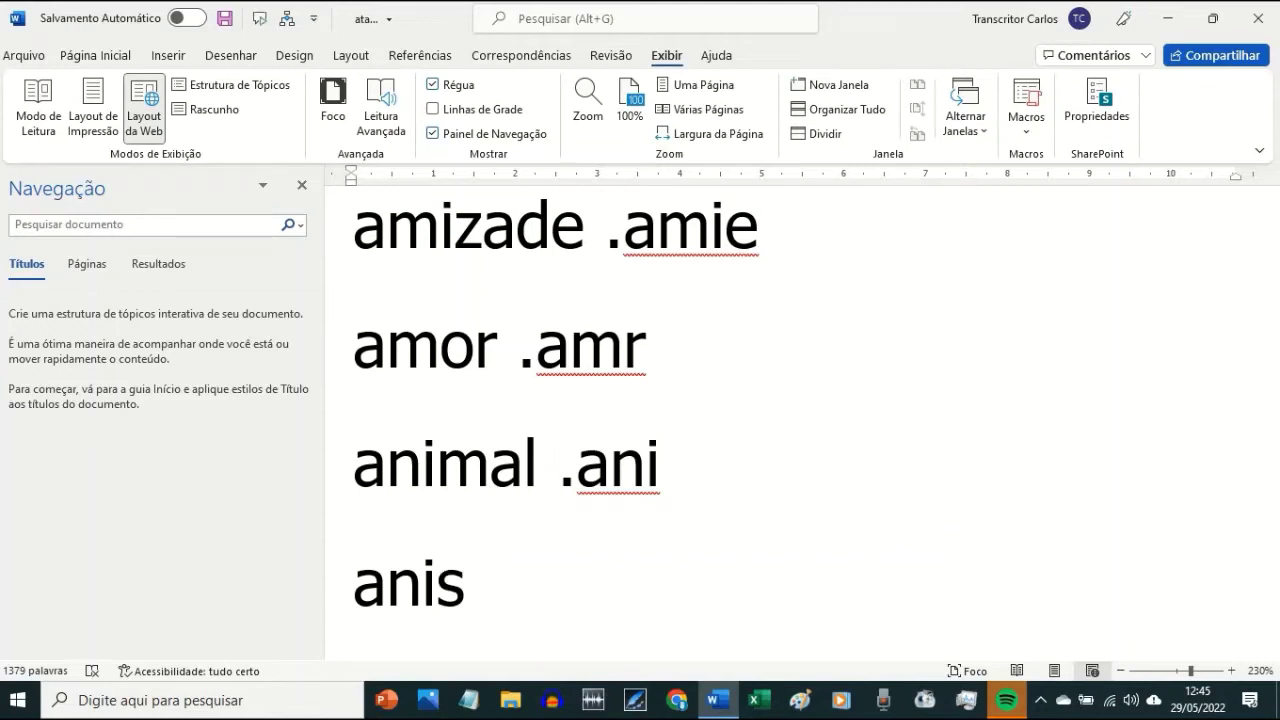
type("l")
key("Right")
key("Right")
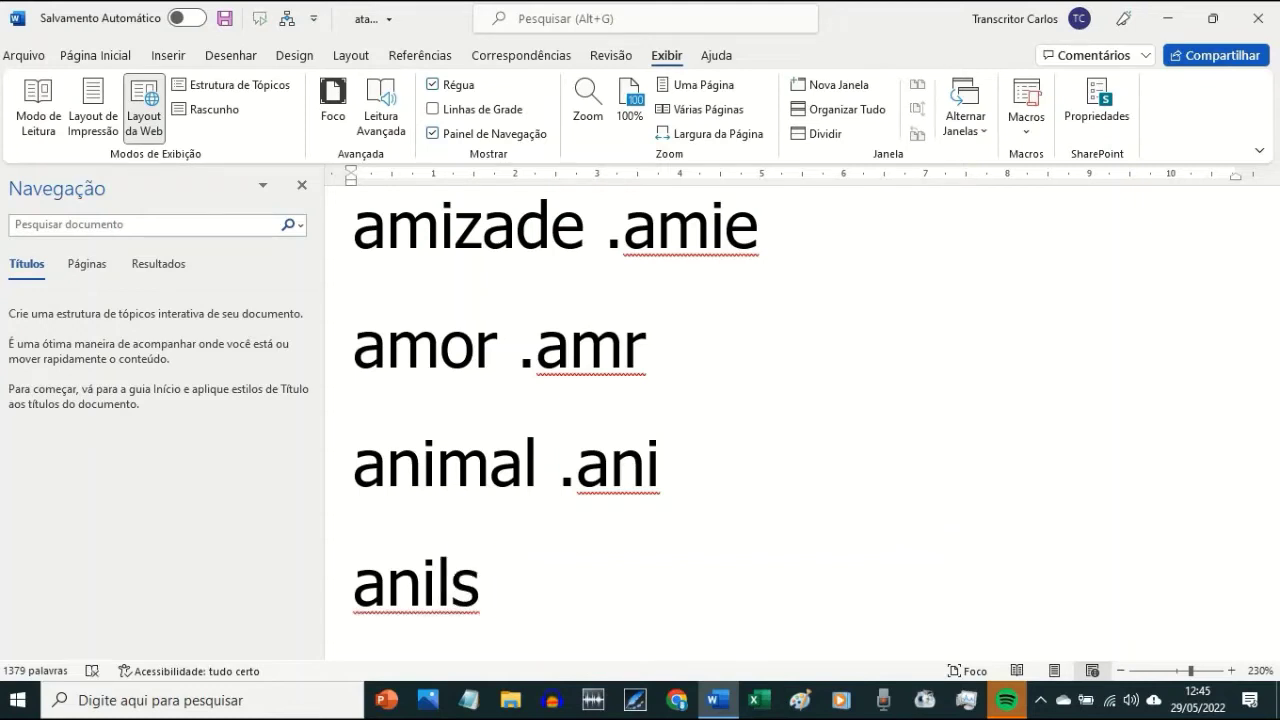
type("animais")
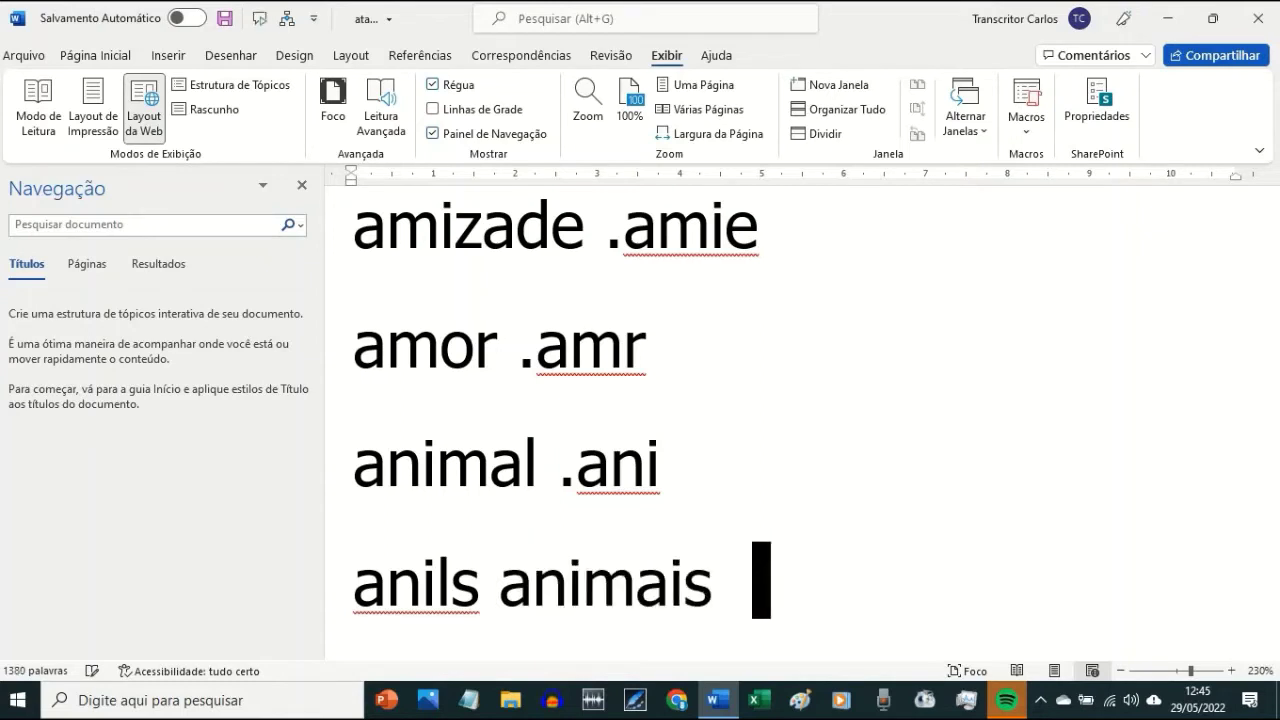
- Replace the whole trial line with the word "animais" followed by its abbreviation ".anils"
key("shift+Home")
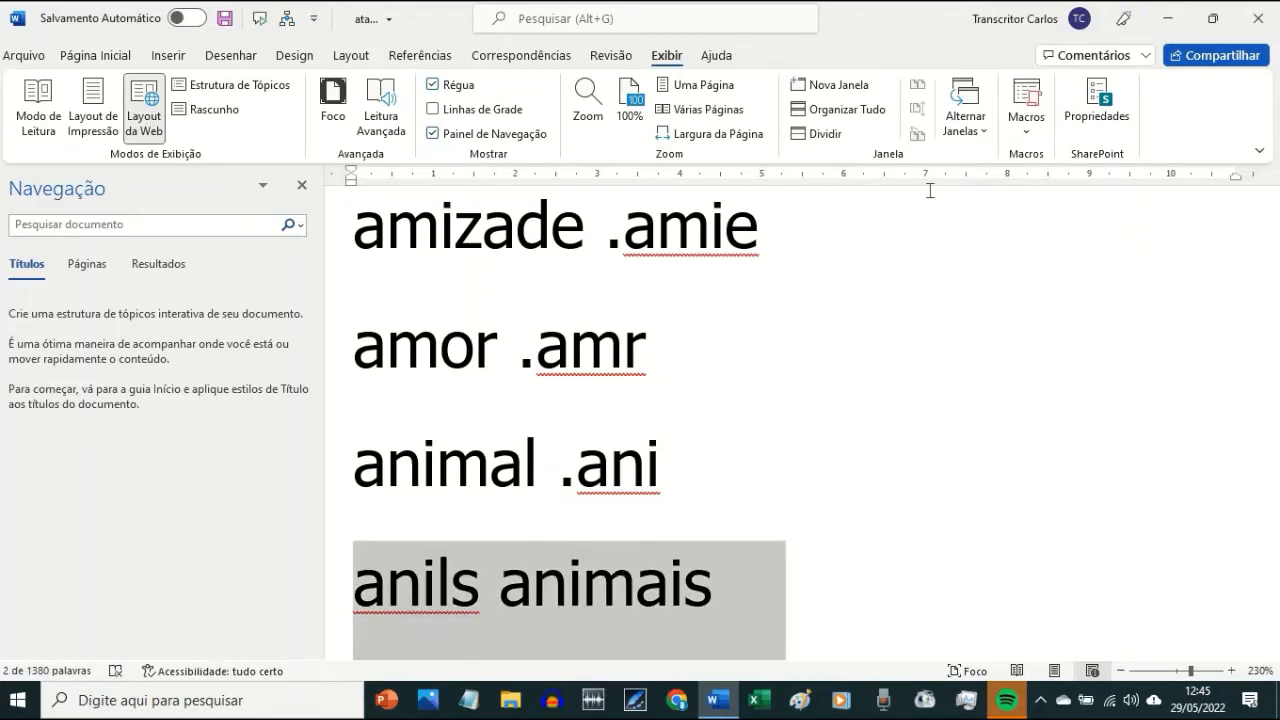
type("anils")
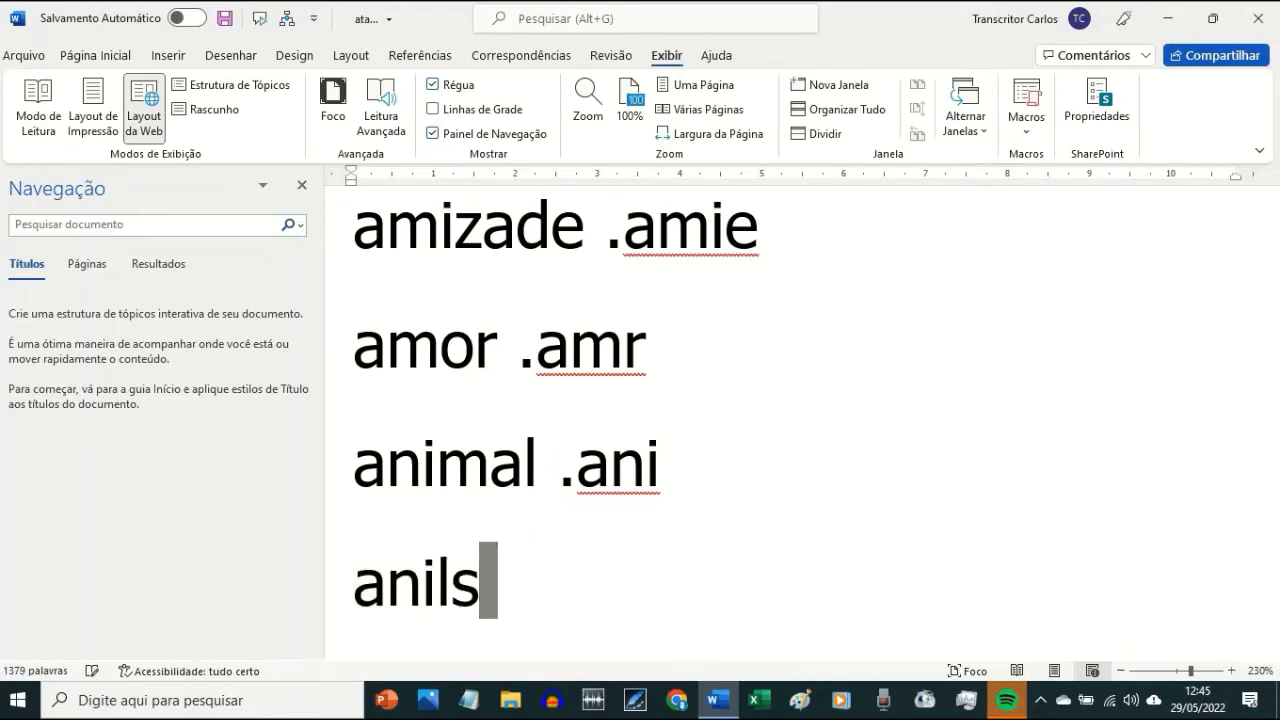
key("BackSpace")
key("BackSpace")
type("mais  .ani")
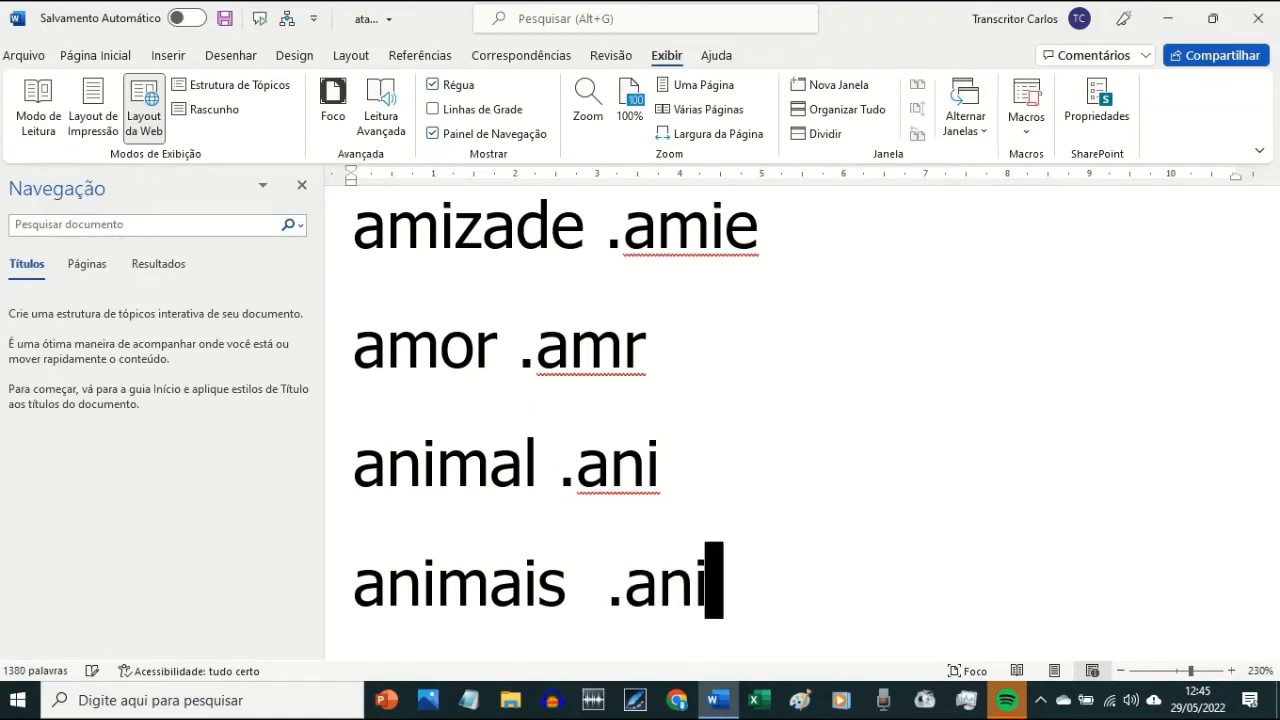
type("ls")
- Remove the extra space before ".anils" in the new "animais" entry
key("Left")
key("Left")
key("Left")
key("Left")
key("Left")
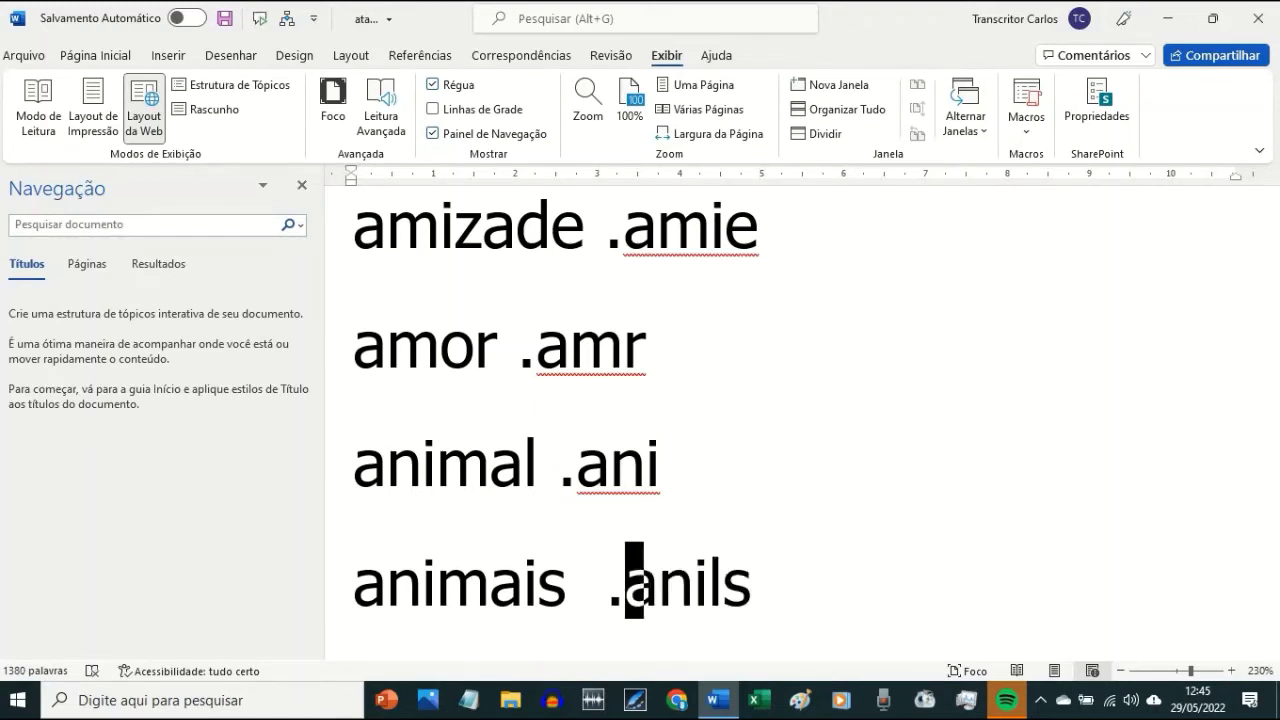
key("Left")
key("Left")
key("Delete")
- Make the first three letters, "apa", bold in the word "apartamento"
key("Down")
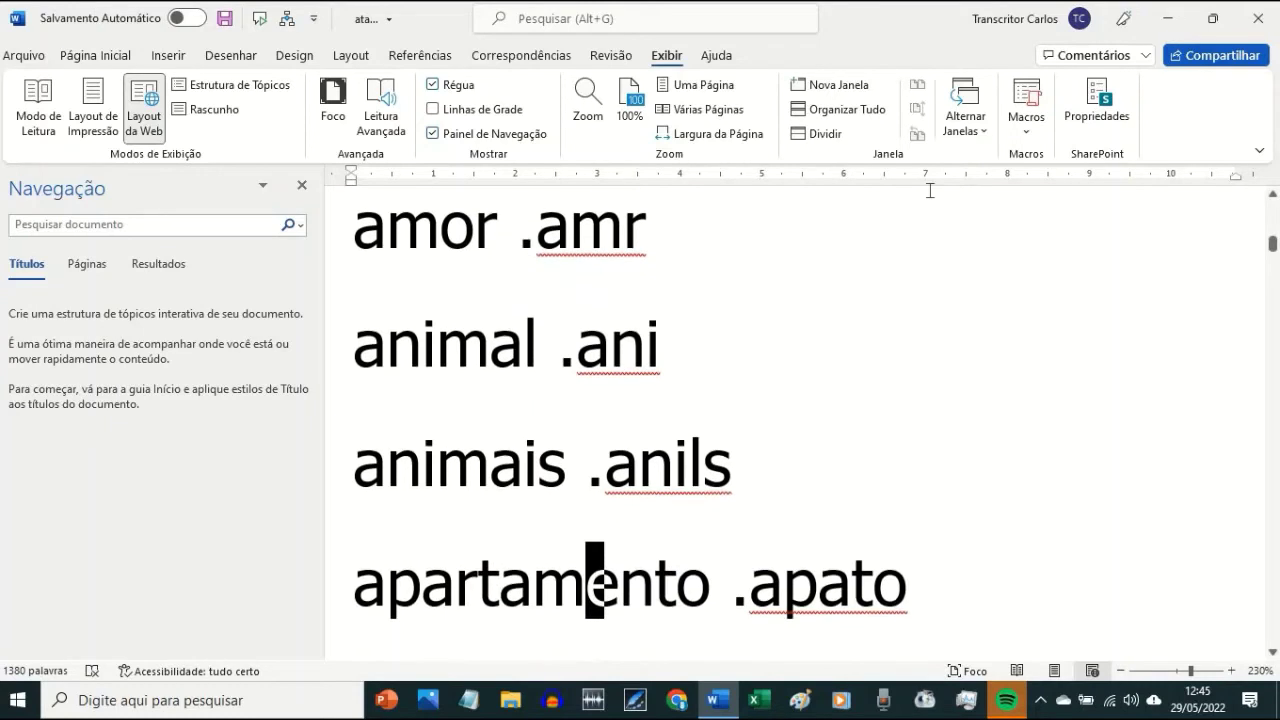
key("Down")
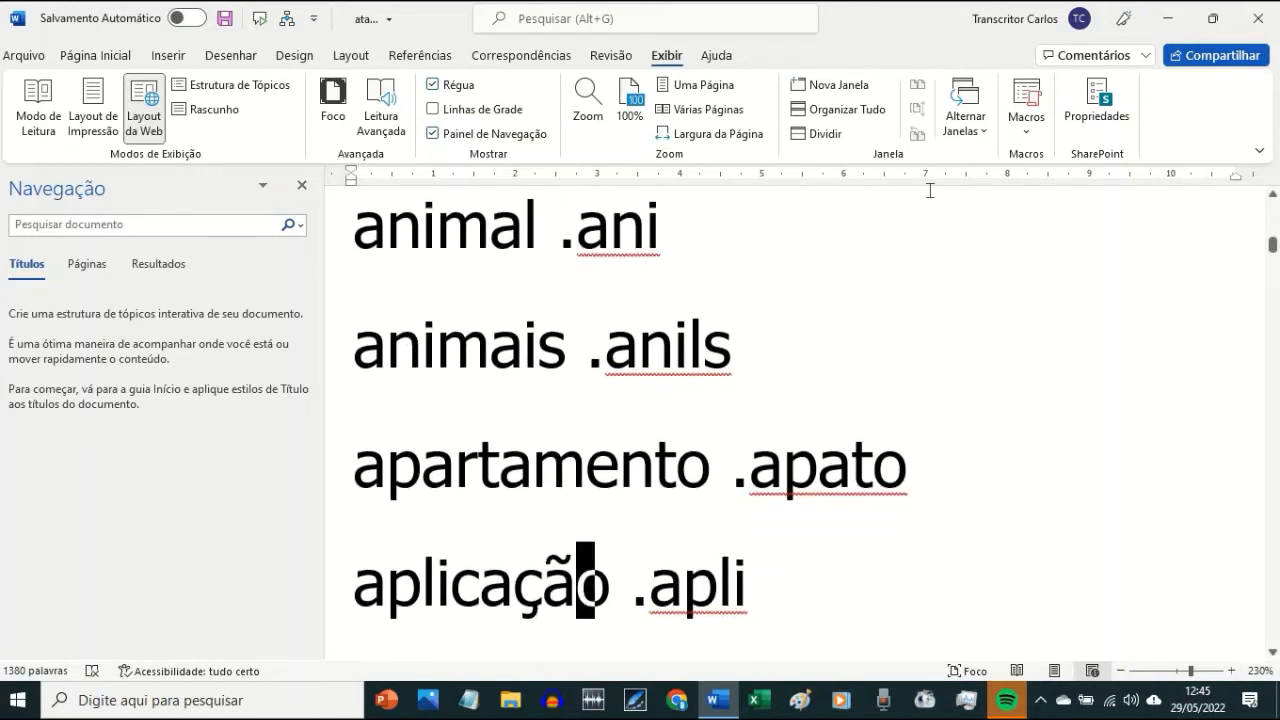
key("Up")
key("Left")
key("Left")
key("Left")
key("Left")
key("Left")
key("Right")
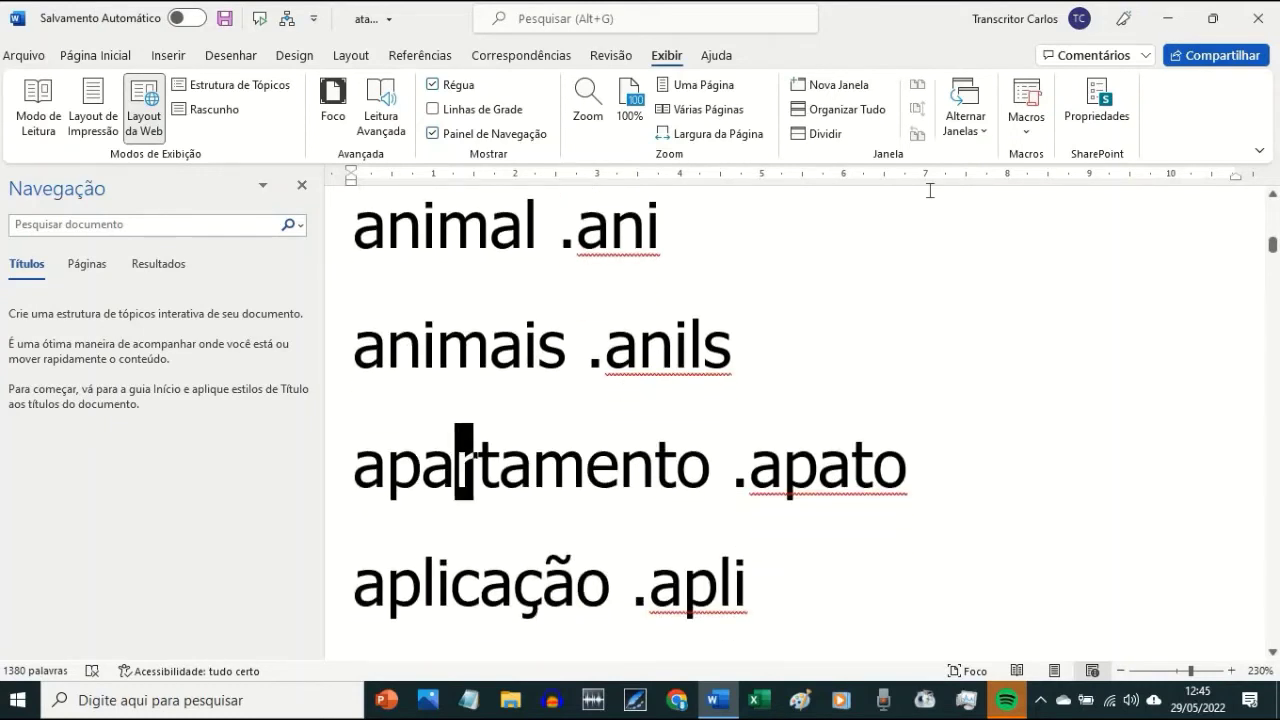
key("shift+Home")
key("ctrl+n")
- Make the final letters "to" bold in the word "apartamento"
key("Right")
key("Right")
key("Right")
key("Right")
key("Right")
key("Right")
key("Right")
key("Right")
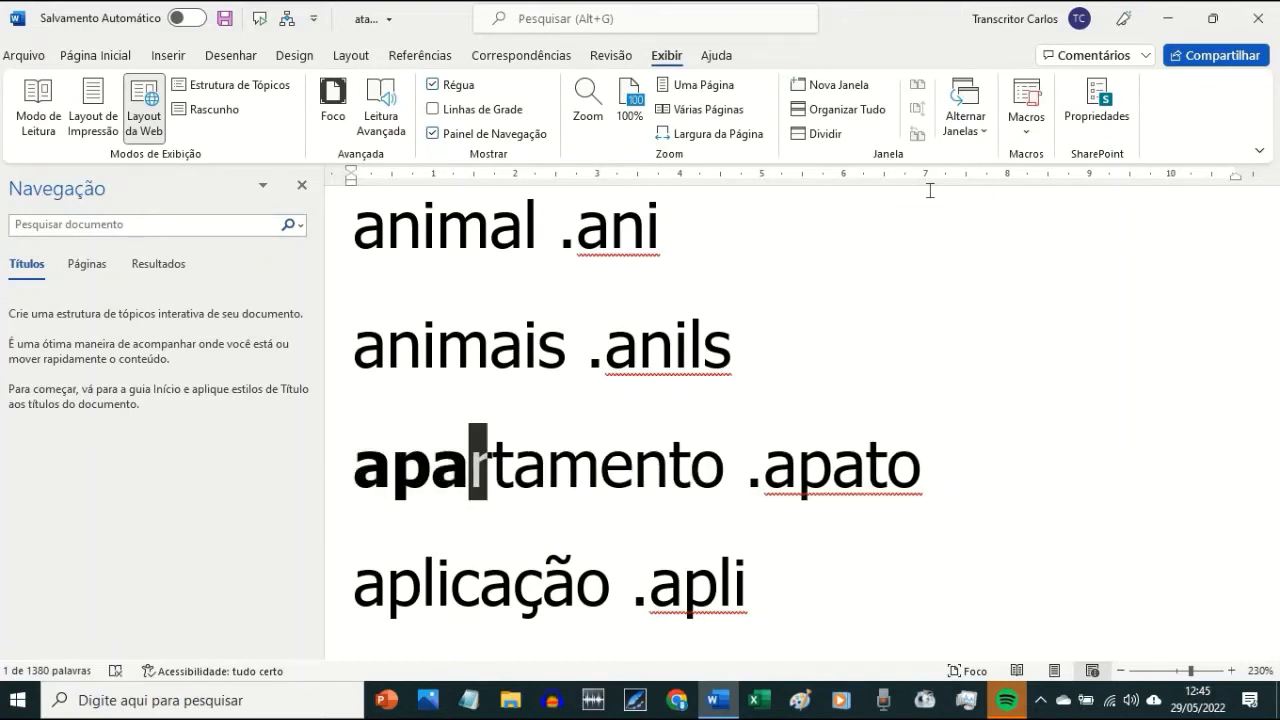
key("Left")
key("shift+Right")
key("shift+Right")
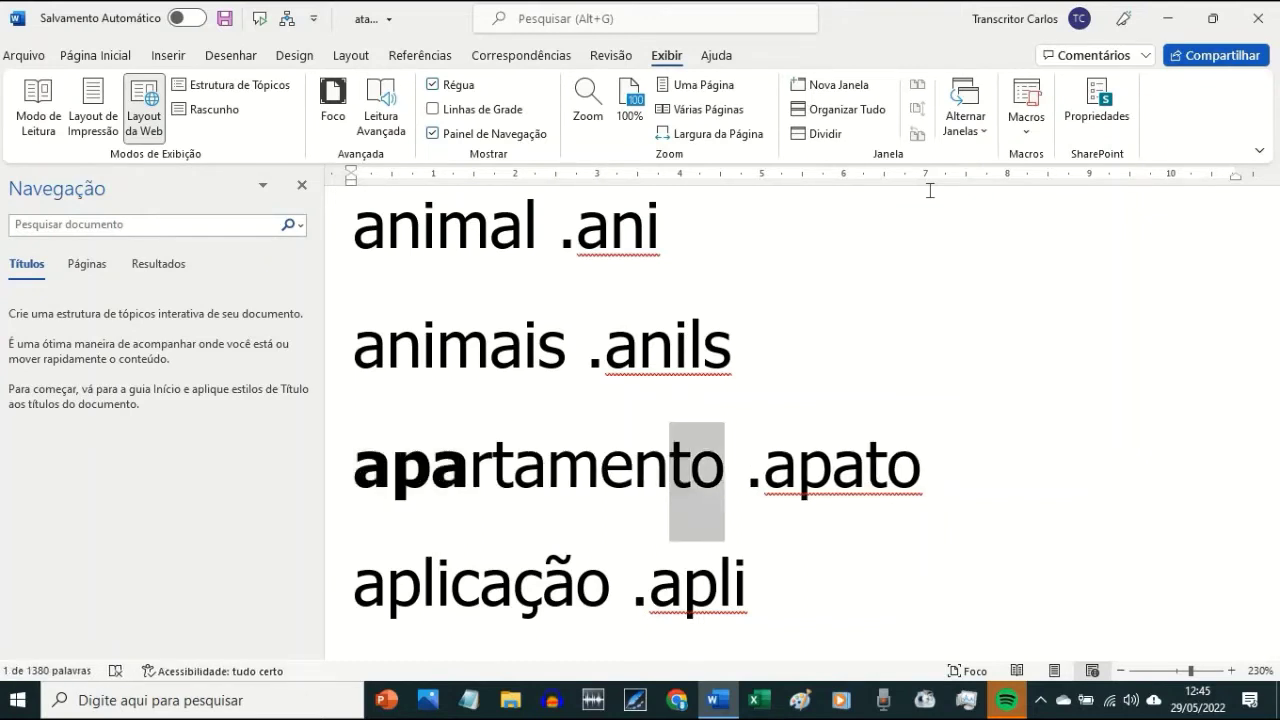
key("ctrl+n")
key("Right")
key("Right")
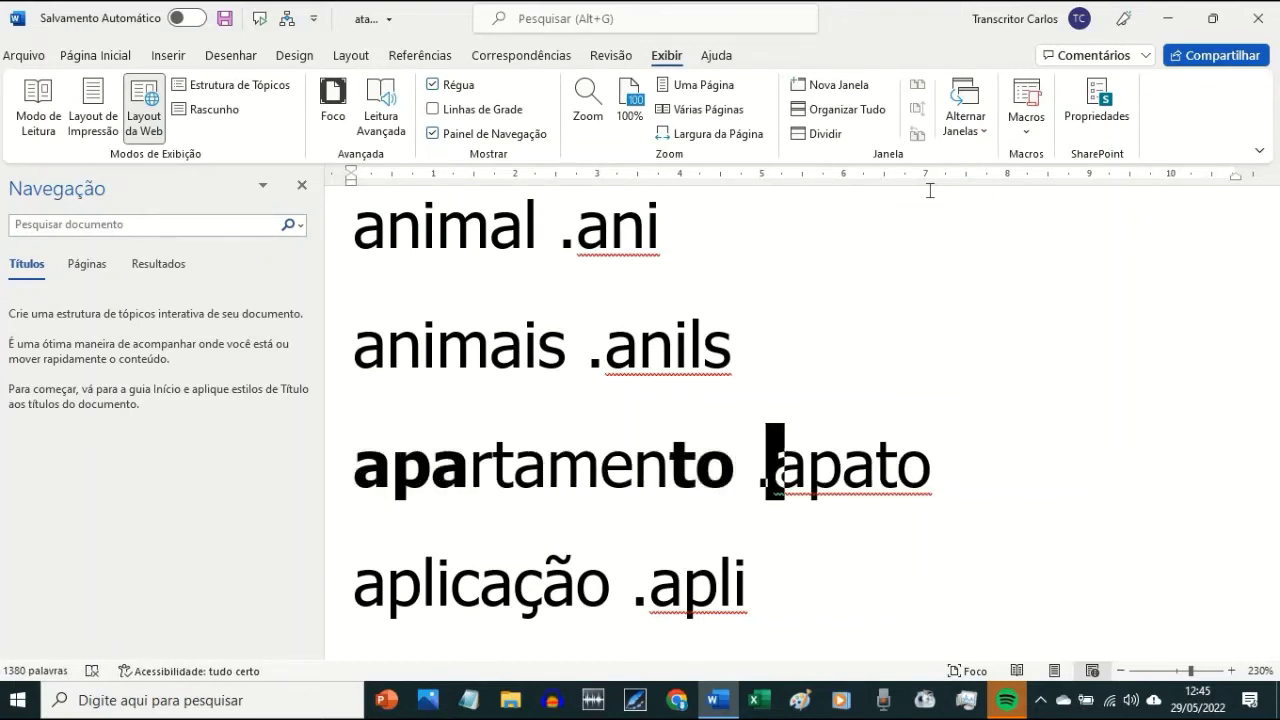
key("Left")
key("Left")
key("Left")
key("Left")
key("Left")
key("Left")
key("Left")
key("Left")
key("Left")
key("Left")
key("shift+Right")
key("ctrl+n")
key("Right")
key("Right")
key("Right")
key("Right")
key("Right")
key("Right")
key("Right")
key("Right")
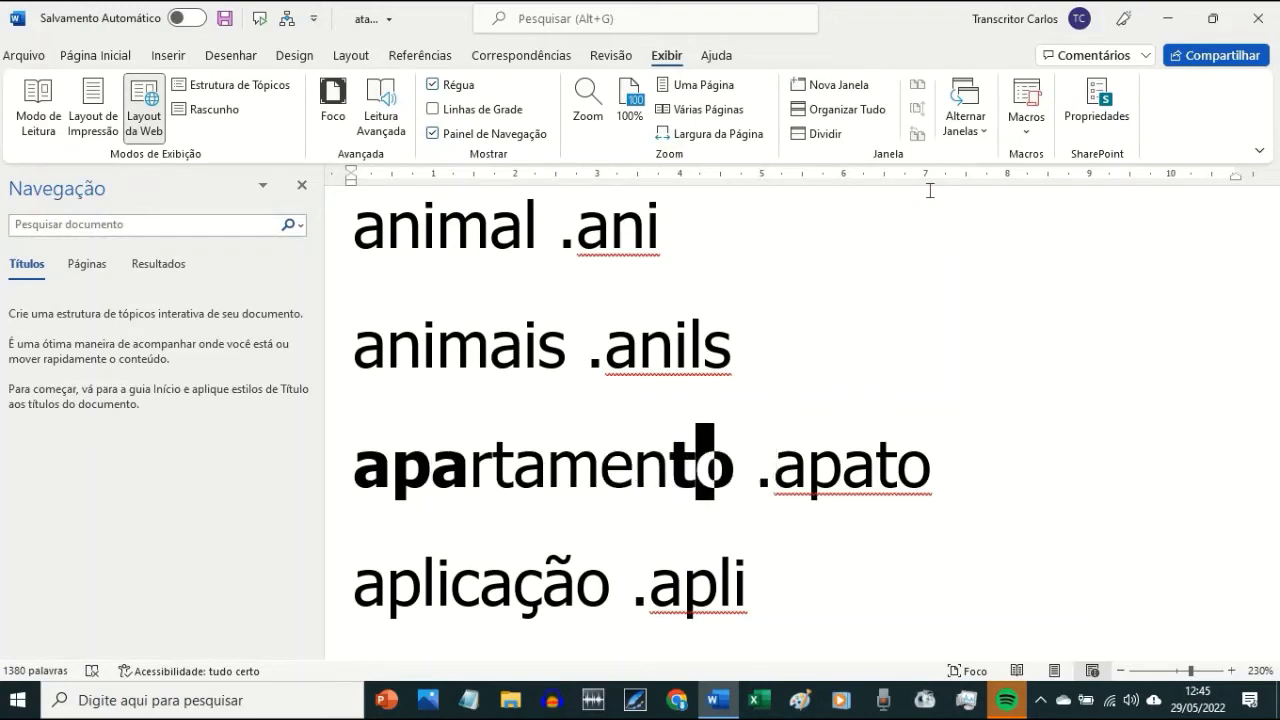
key("Left")
key("Left")
key("Left")
key("Left")
key("Left")
key("Left")
key("Left")
key("Left")
key("Left")
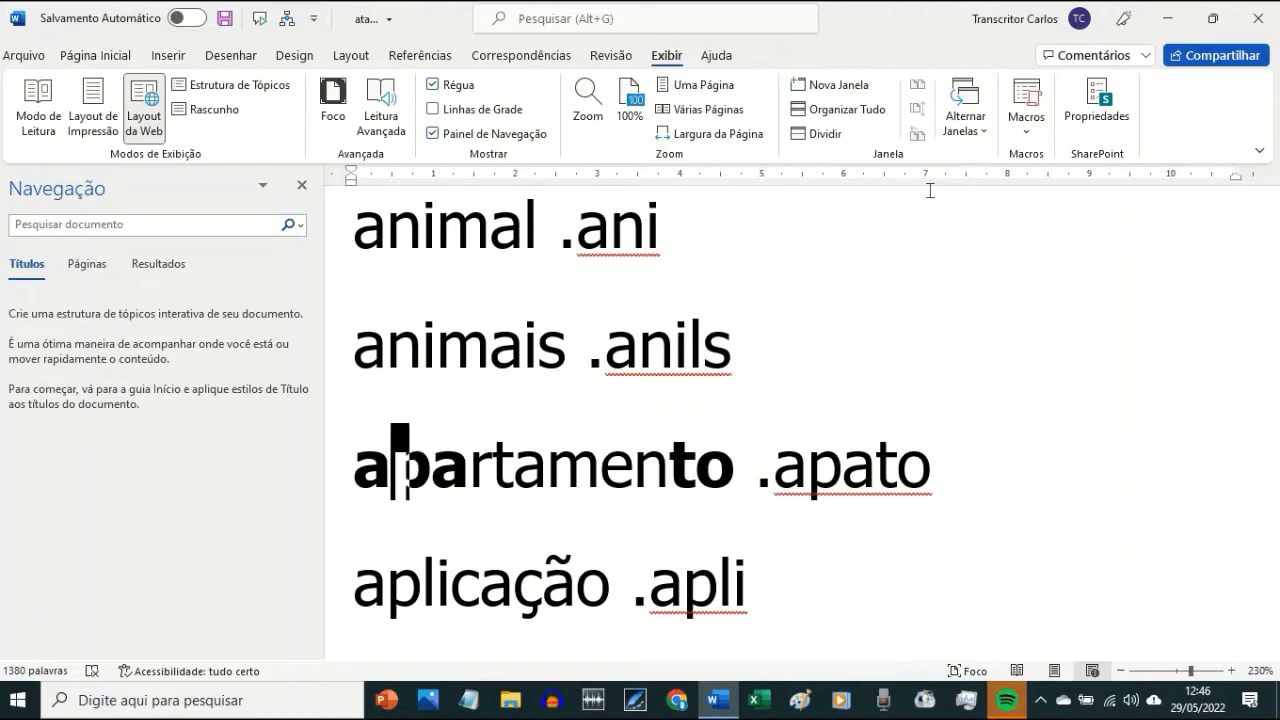
key("ctrl+n")
- Review the abbreviation entries from "aplicação .apli" through "arquitetura .aqura"
key("Down")
key("Down")
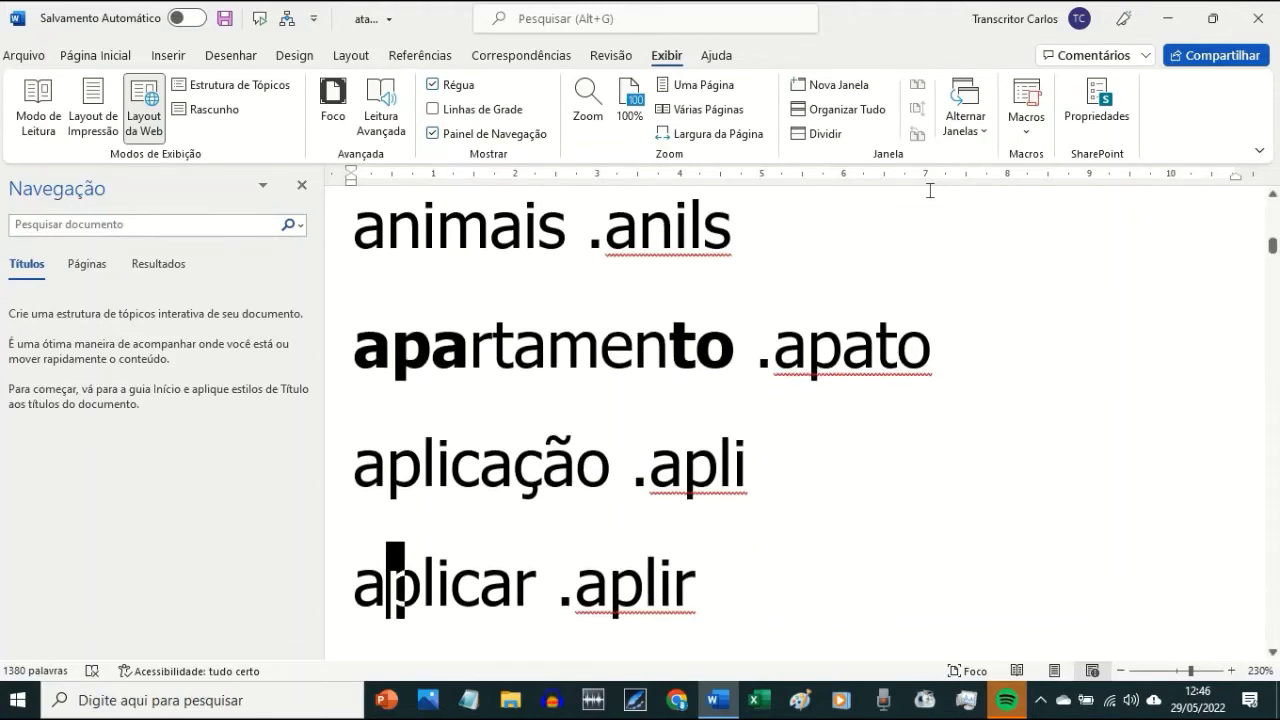
key("Up")
key("Right")
key("Right")
key("Right")
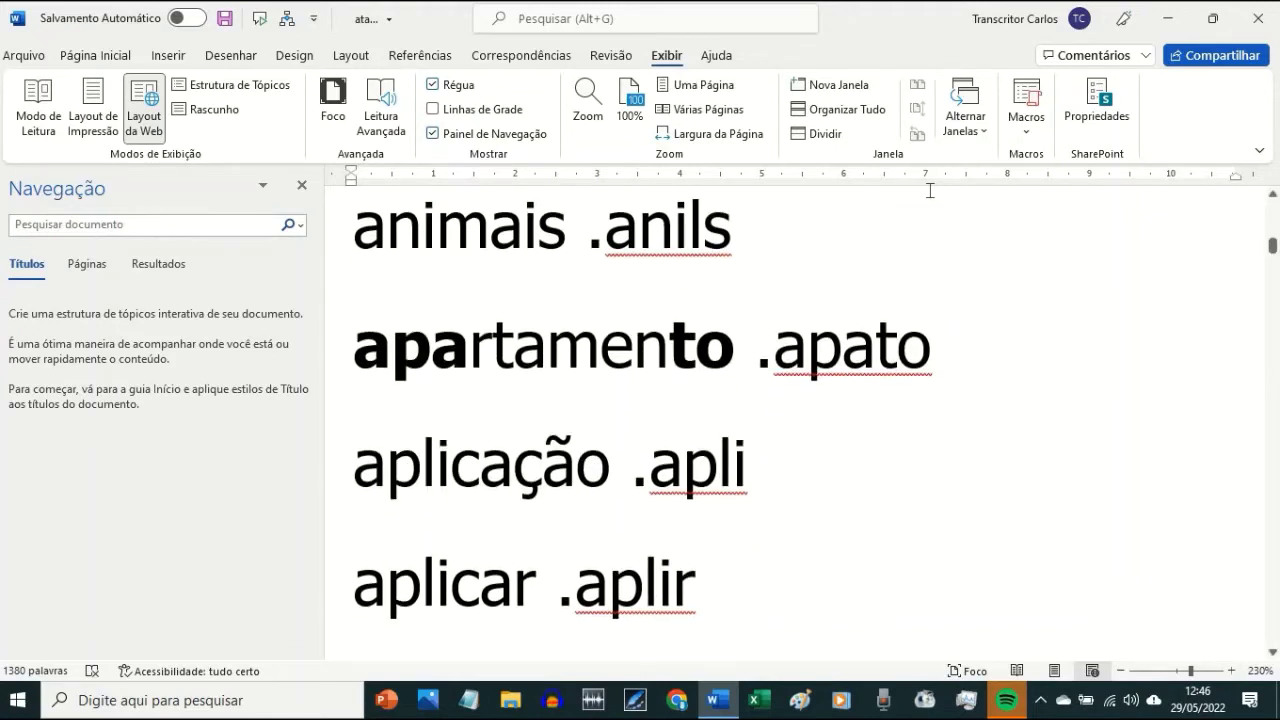
key("Right")
key("Right")
key("Right")
key("Right")
key("Right")
key("Right")
key("Right")
key("Right")
key("Right")
key("Right")
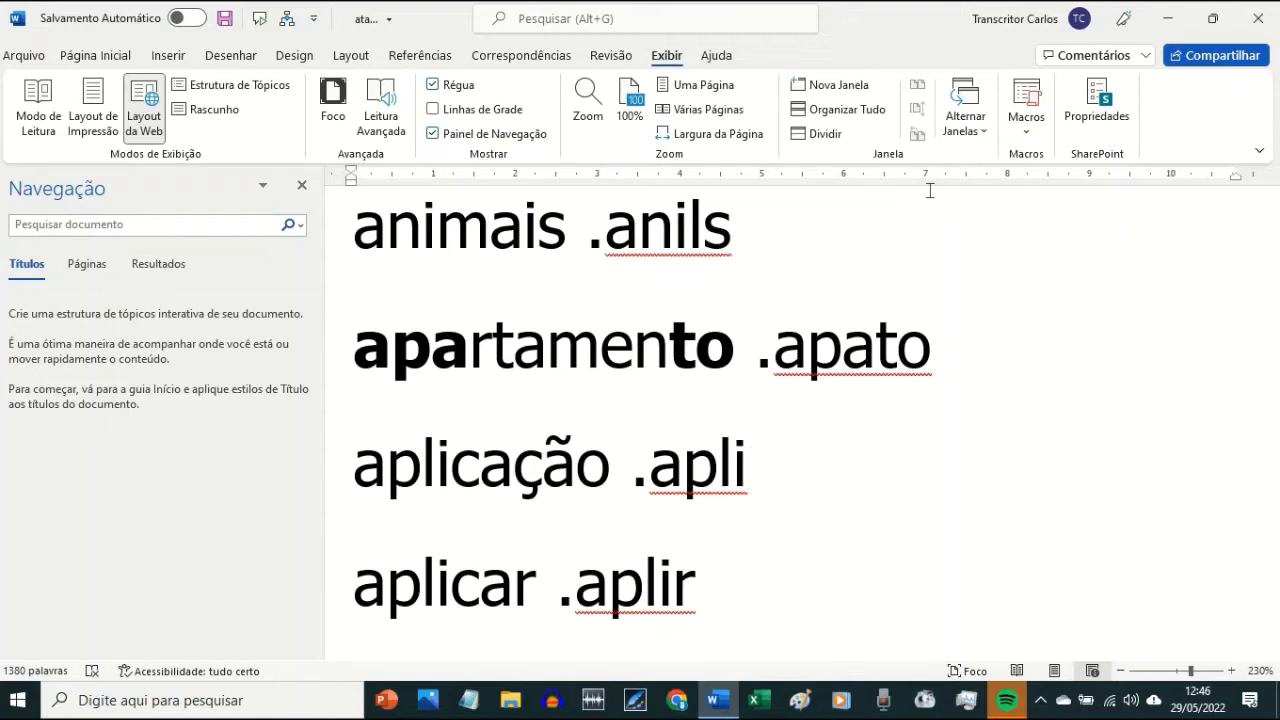
key("Down")
key("Down")
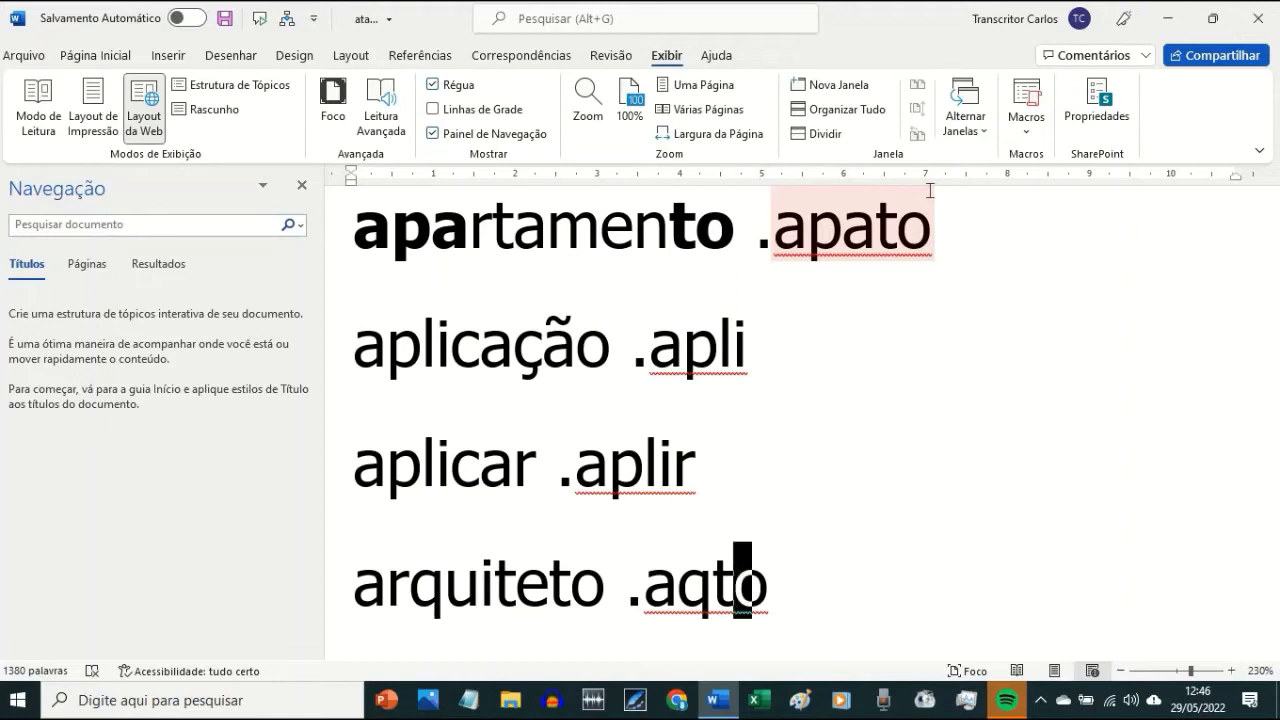
key("Down")
key("Down")
key("Down")
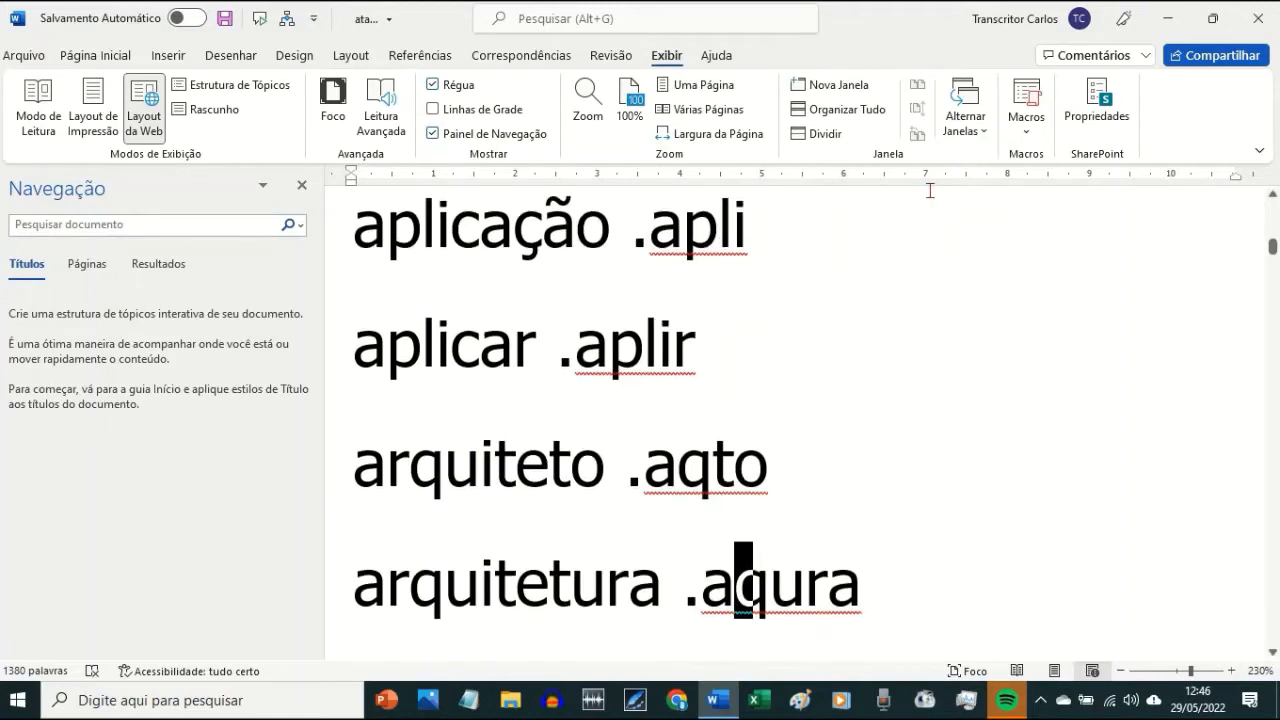
key("Up")
key("shift+Left")
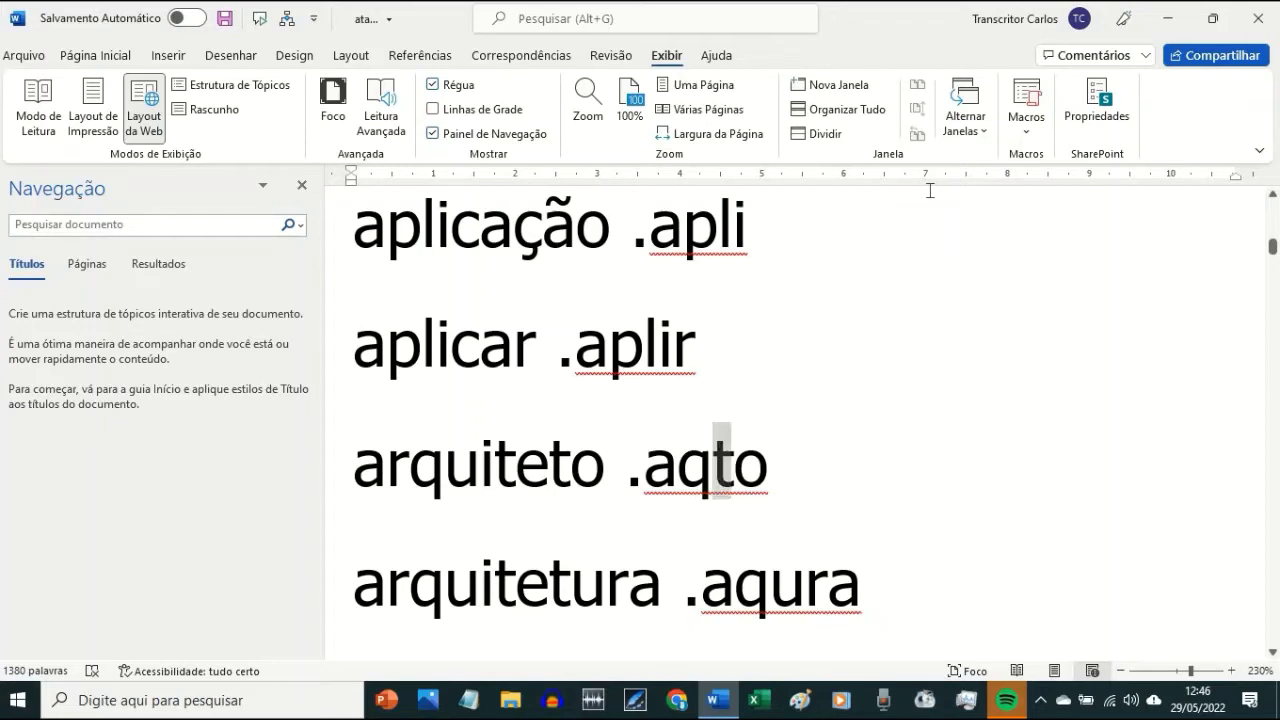
key("Down")
key("shift+Right")
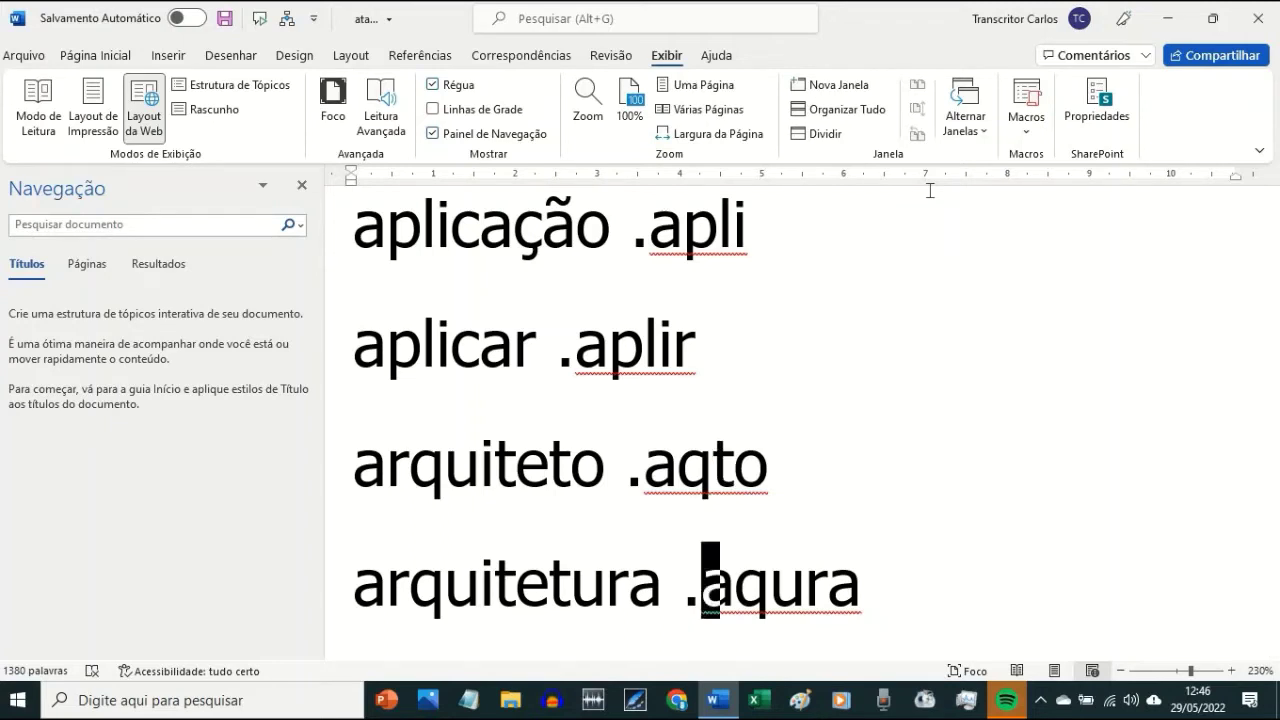
- Make the final letters "ura" bold in the word "arquitetura"
key("Left")
key("shift+Left")
key("Left")
key("shift+Left")
key("Left")
key("shift+Left")
key("Left")
key("shift+Left")
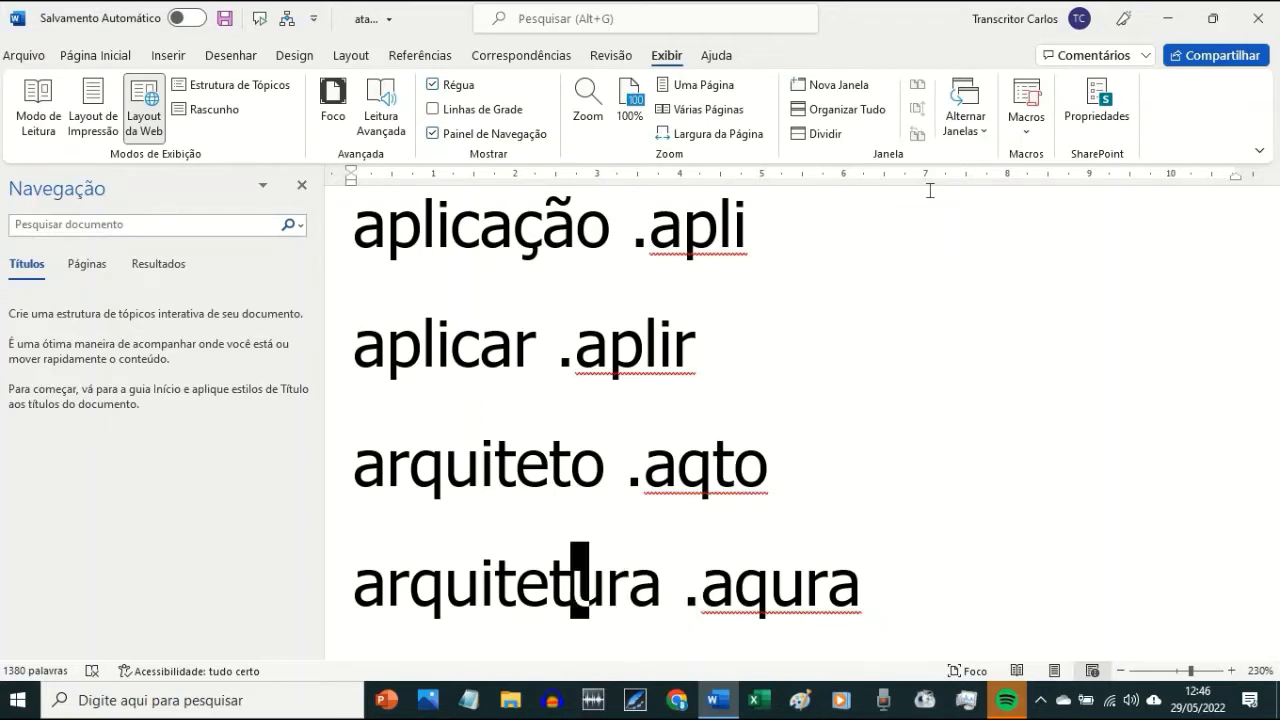
key("shift+Right")
key("shift+Right")
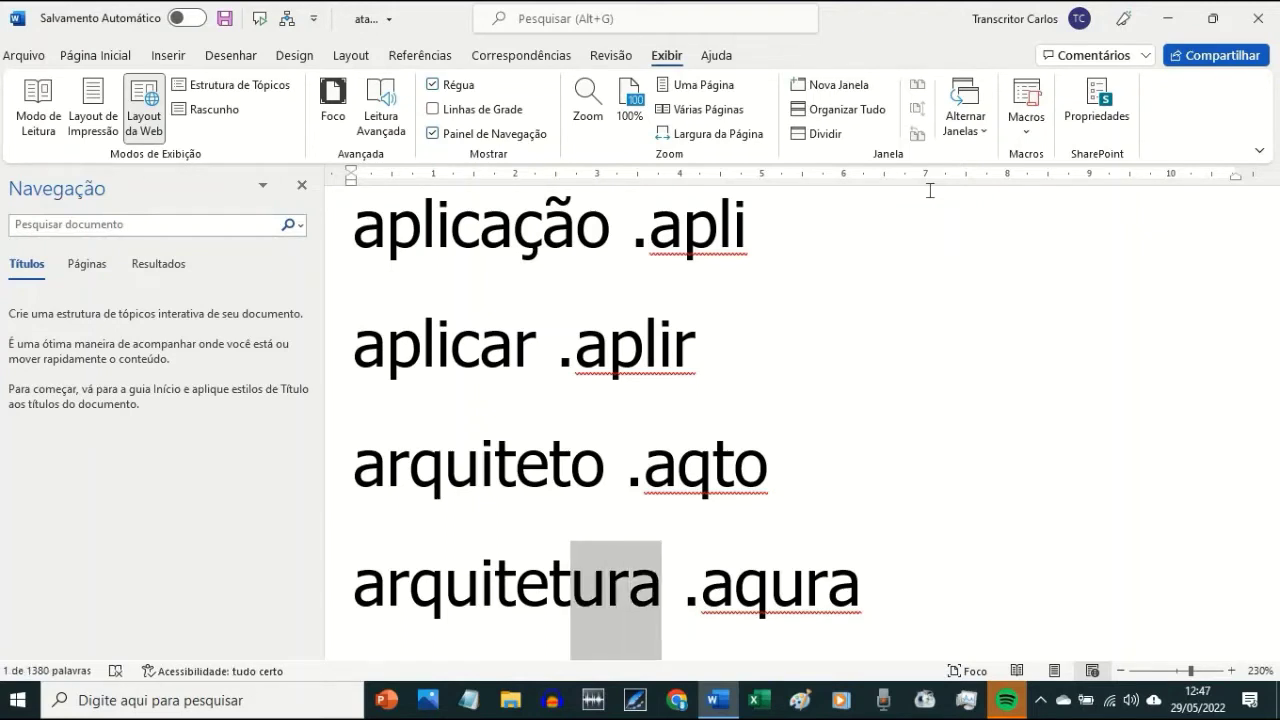
key("ctrl+n")
- Make the initial "a" and the "q" bold in the word "arquitetura"
key("Home")
key("shift+Right")
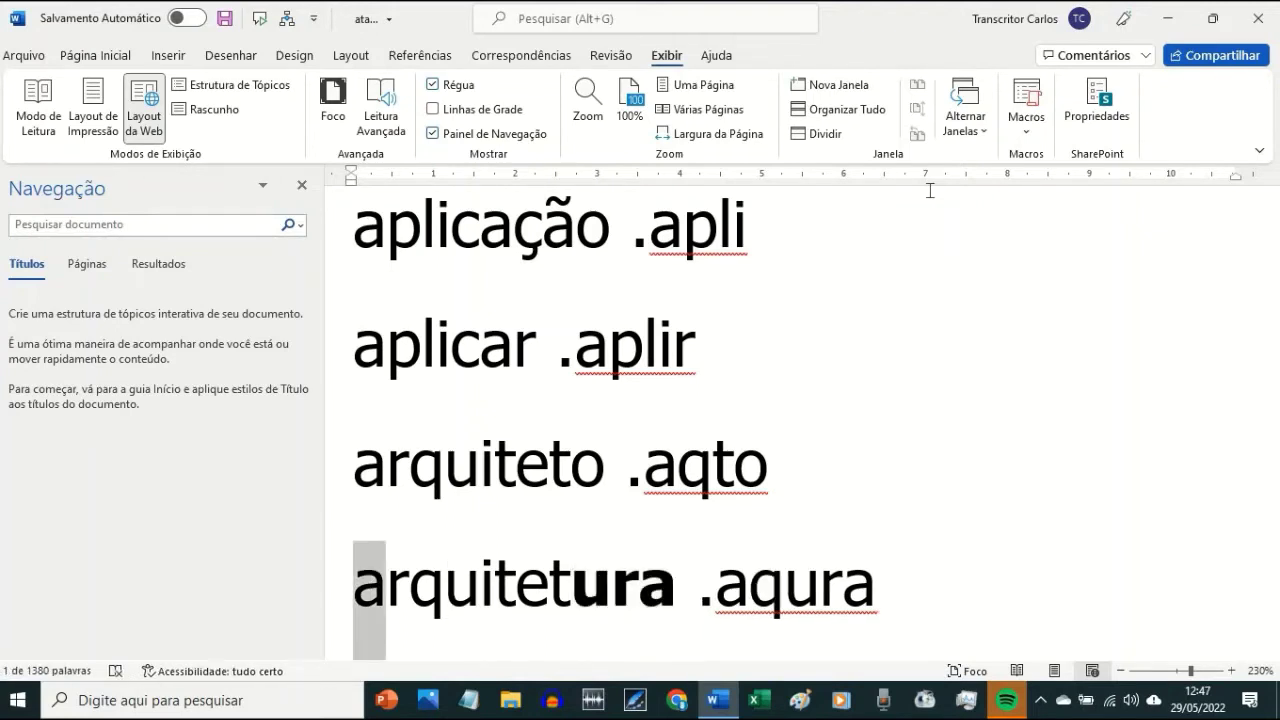
key("ctrl+n")
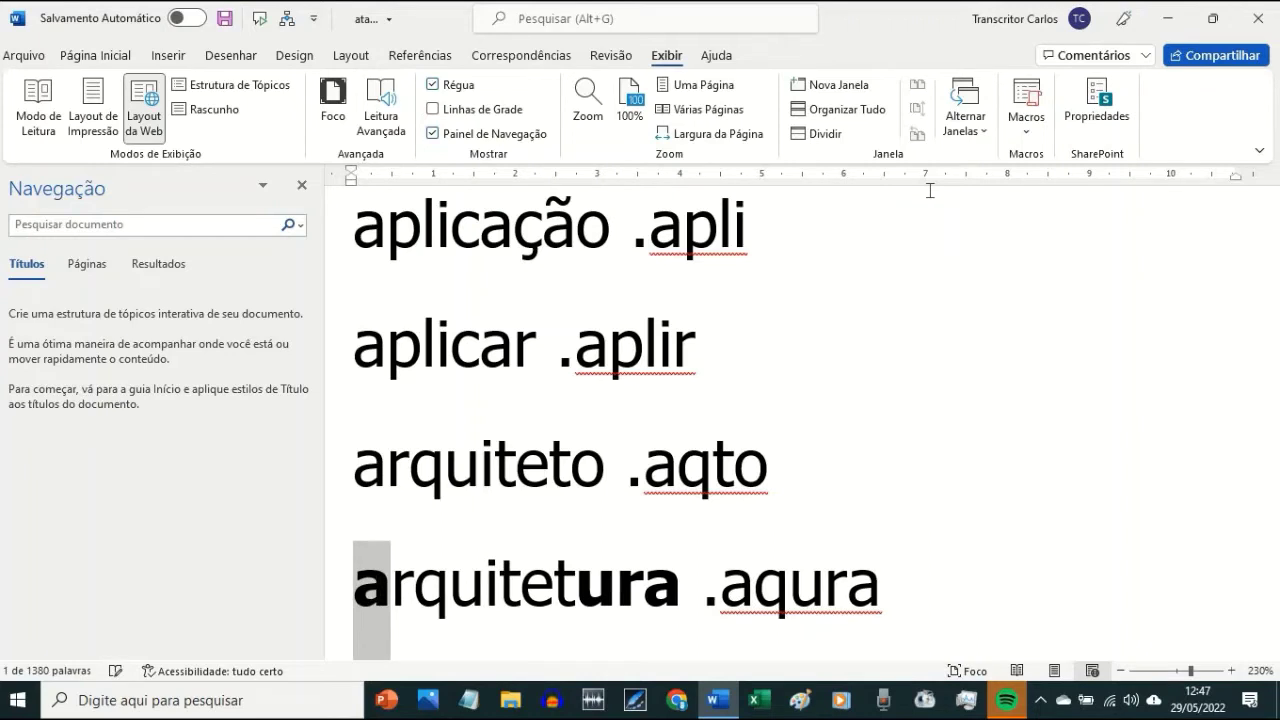
key("Right")
key("Right")
key("shift+Right")
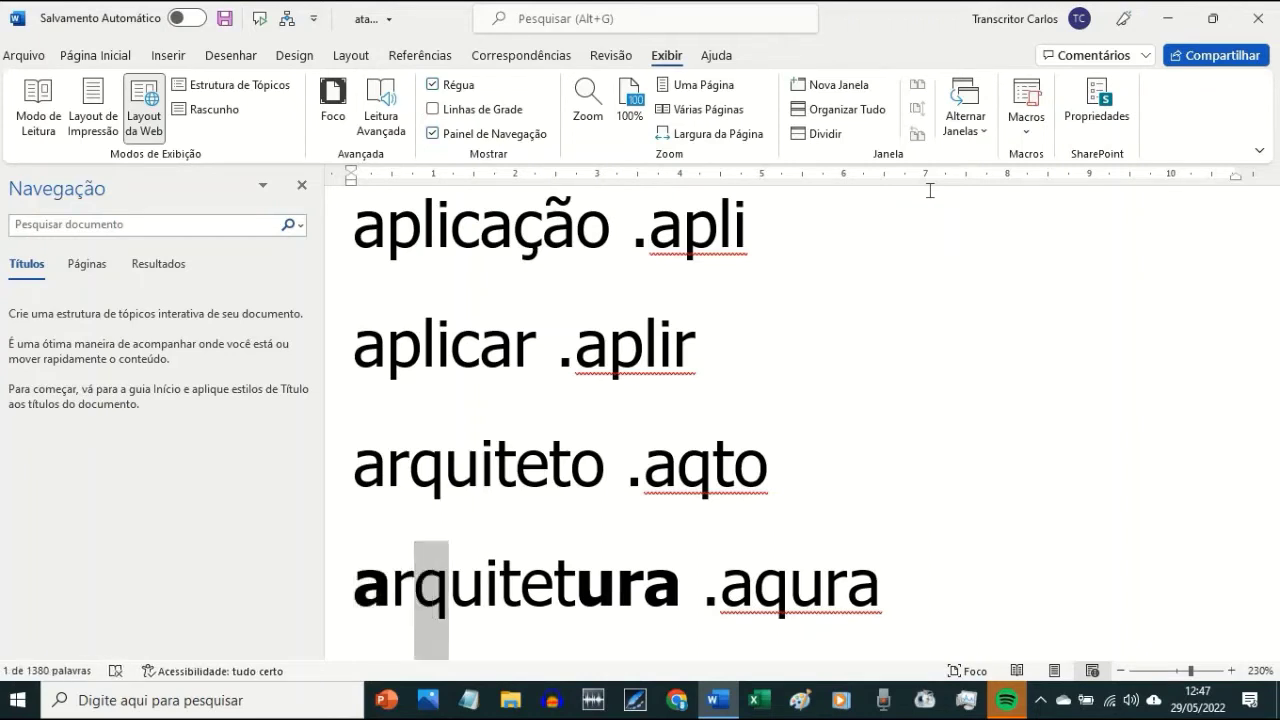
key("ctrl+n")
key("Right")
key("Right")
key("Right")
key("Right")
key("Right")
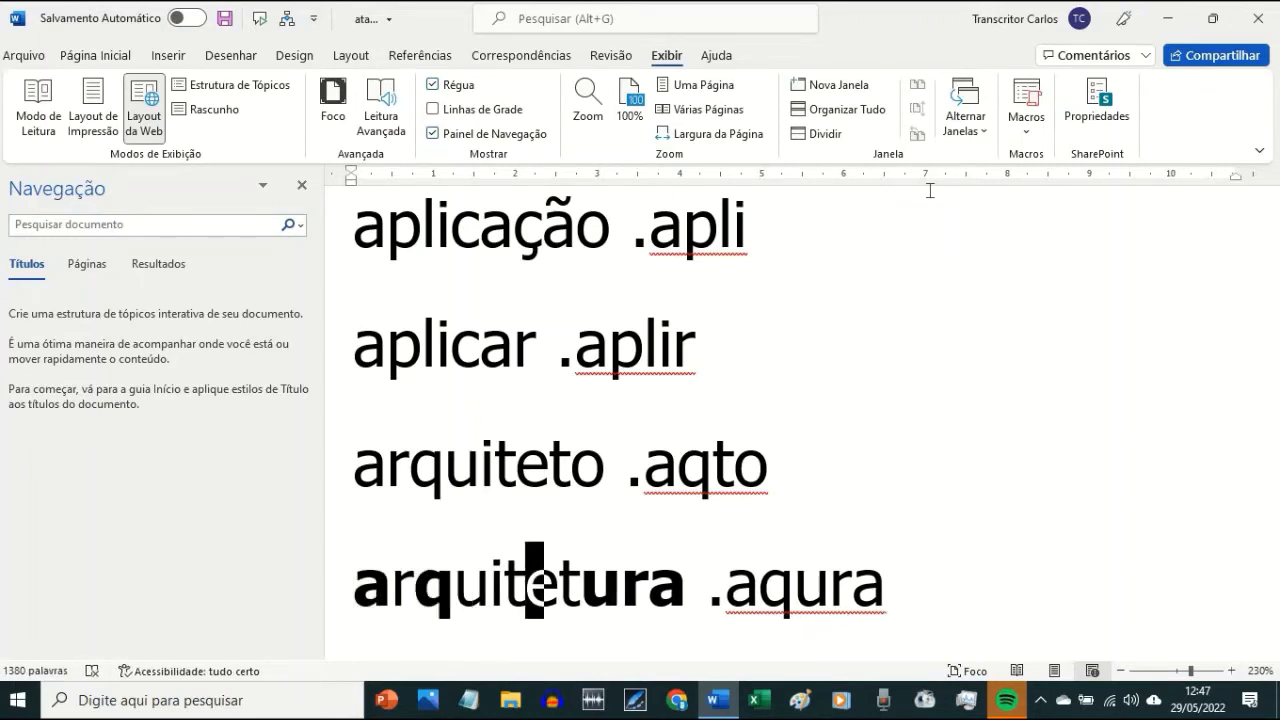
key("Left")
key("Left")
key("Left")
key("Left")
key("Left")
key("shift+Left")
key("shift+Right")
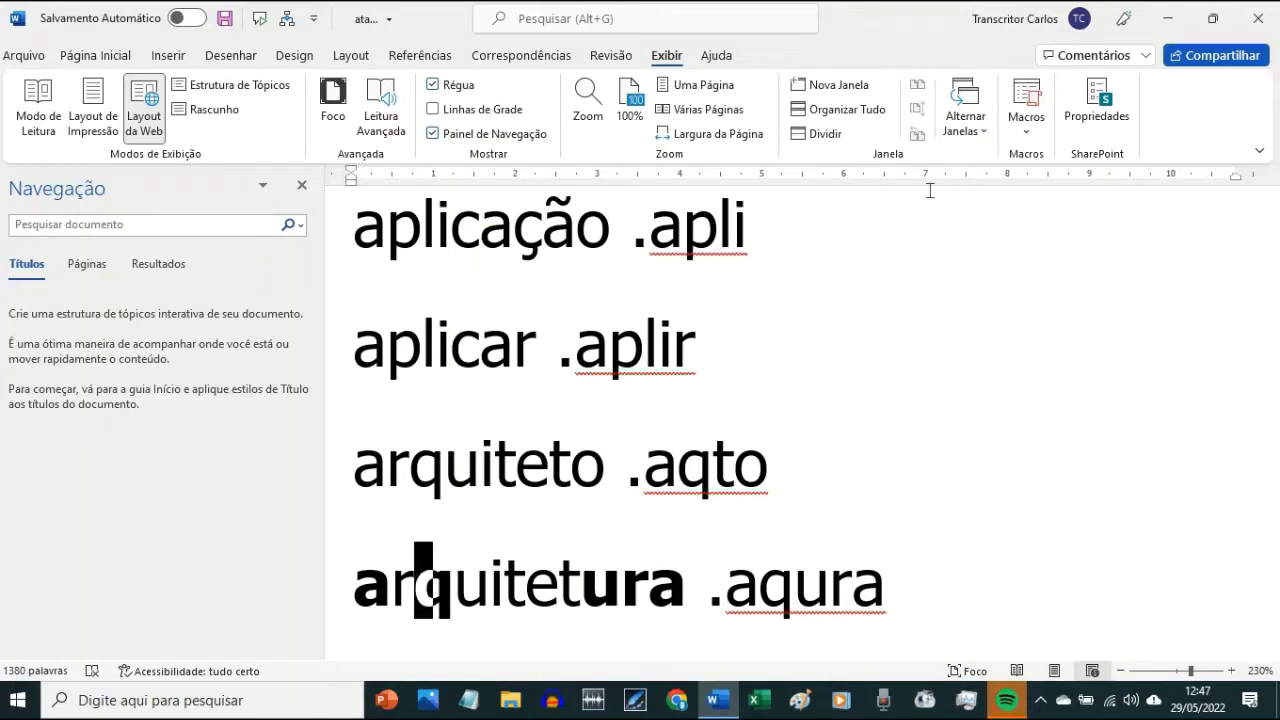
key("Right")
key("shift+Right")
key("Right")
key("shift+Right")
- Add a trial line below the "arquitetura .aqura" entry with "arqura" and correct it to "aqura"
key("Right")
key("Right")
key("Right")
key("Right")
key("Right")
key("Right")
key("Right")
key("Right")
key("Right")
key("Right")
key("Right")
key("Right")
key("Right")
key("Right")
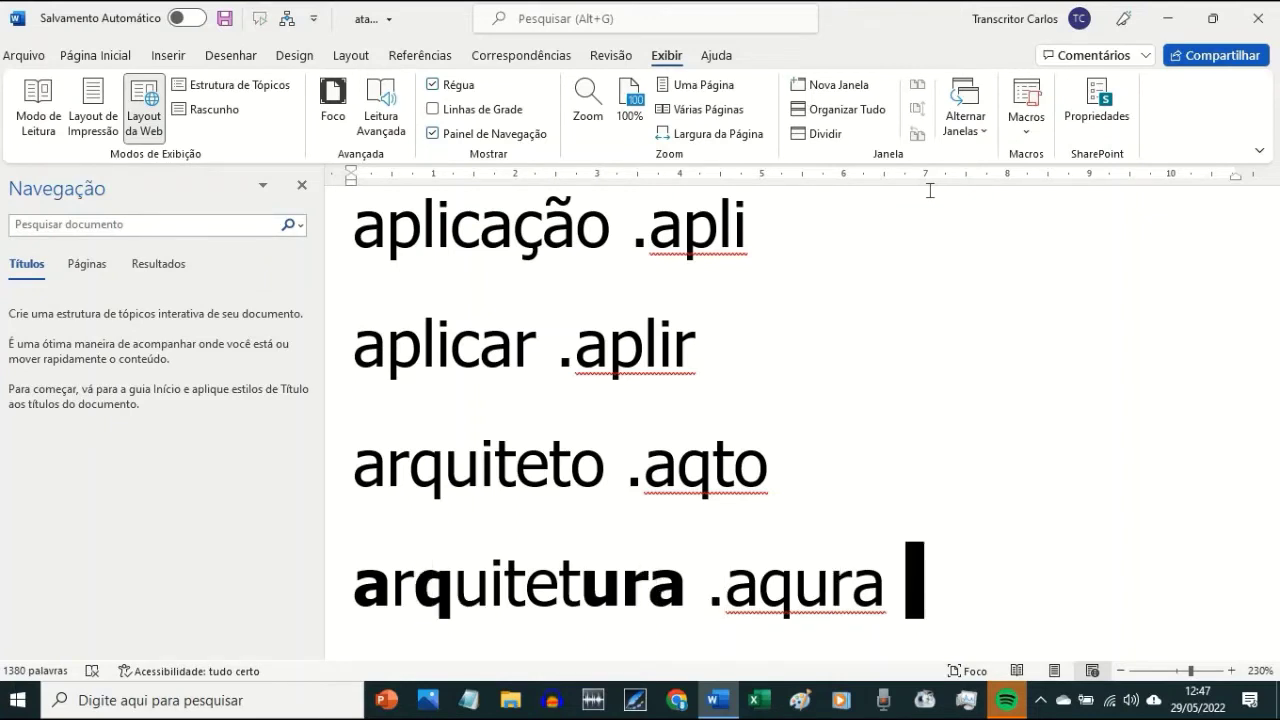
key("Return")
type("ar")
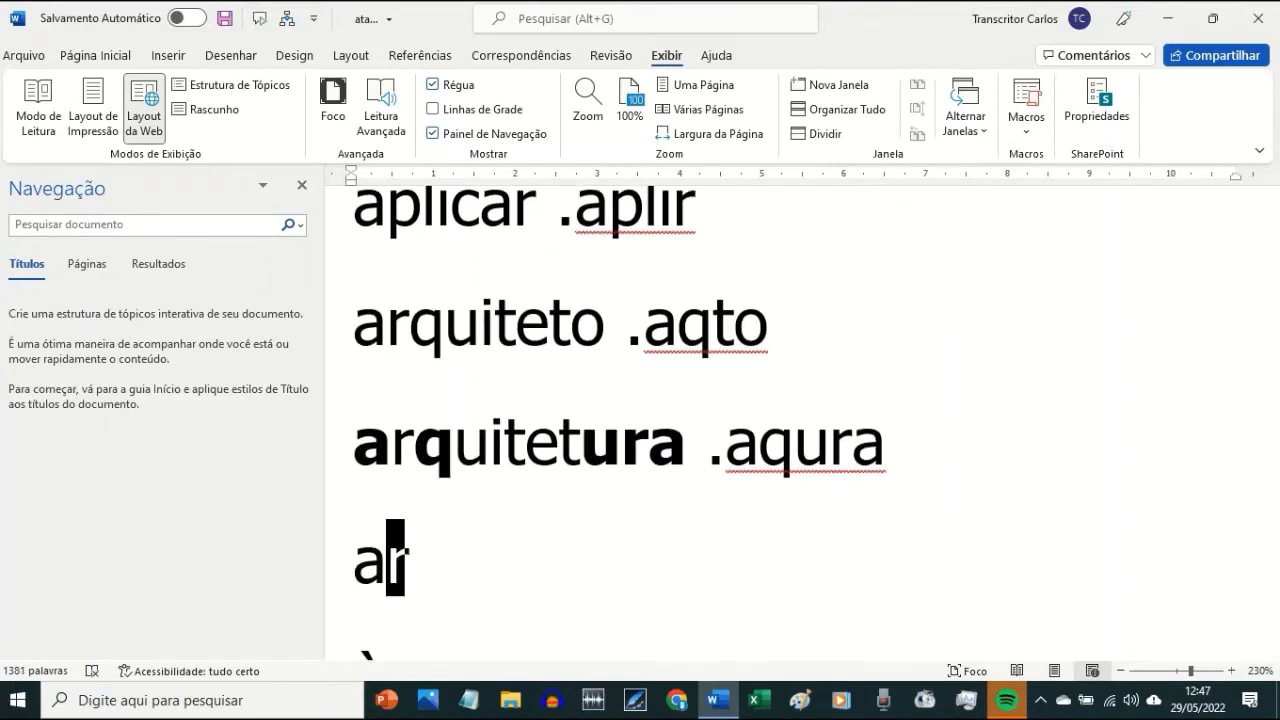
type("qura")
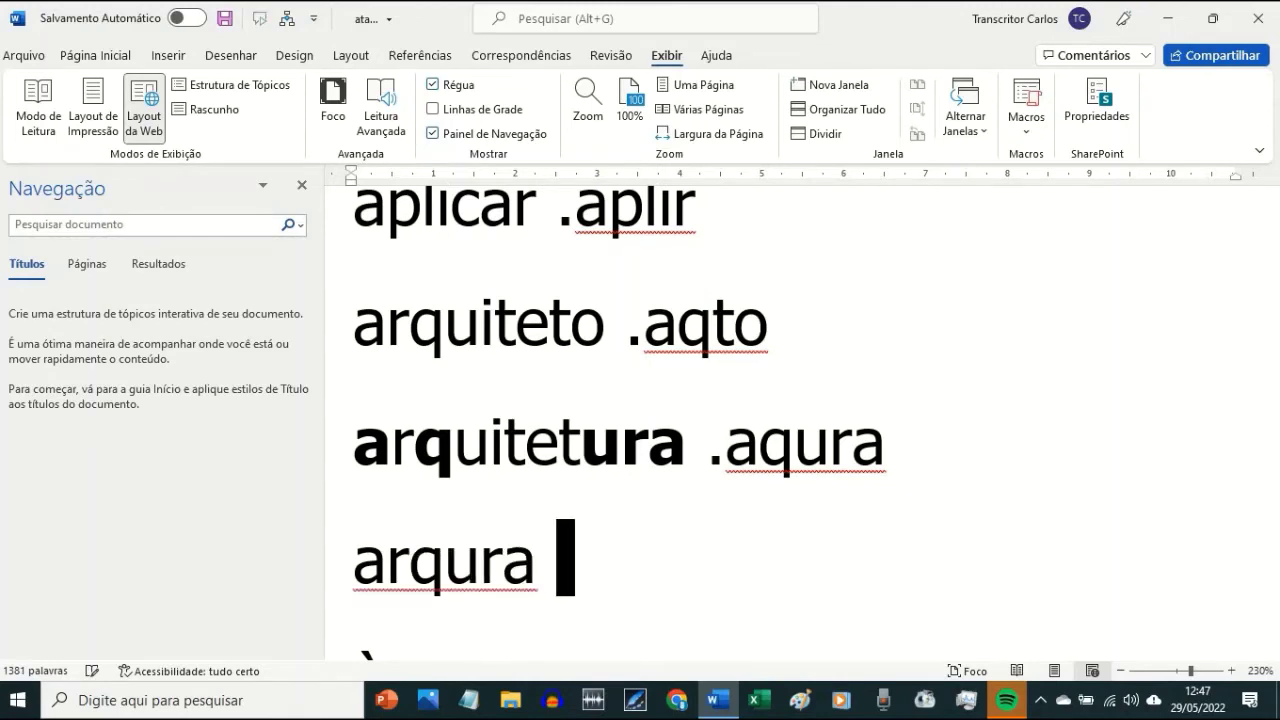
key("BackSpace")
left_click(388, 560)
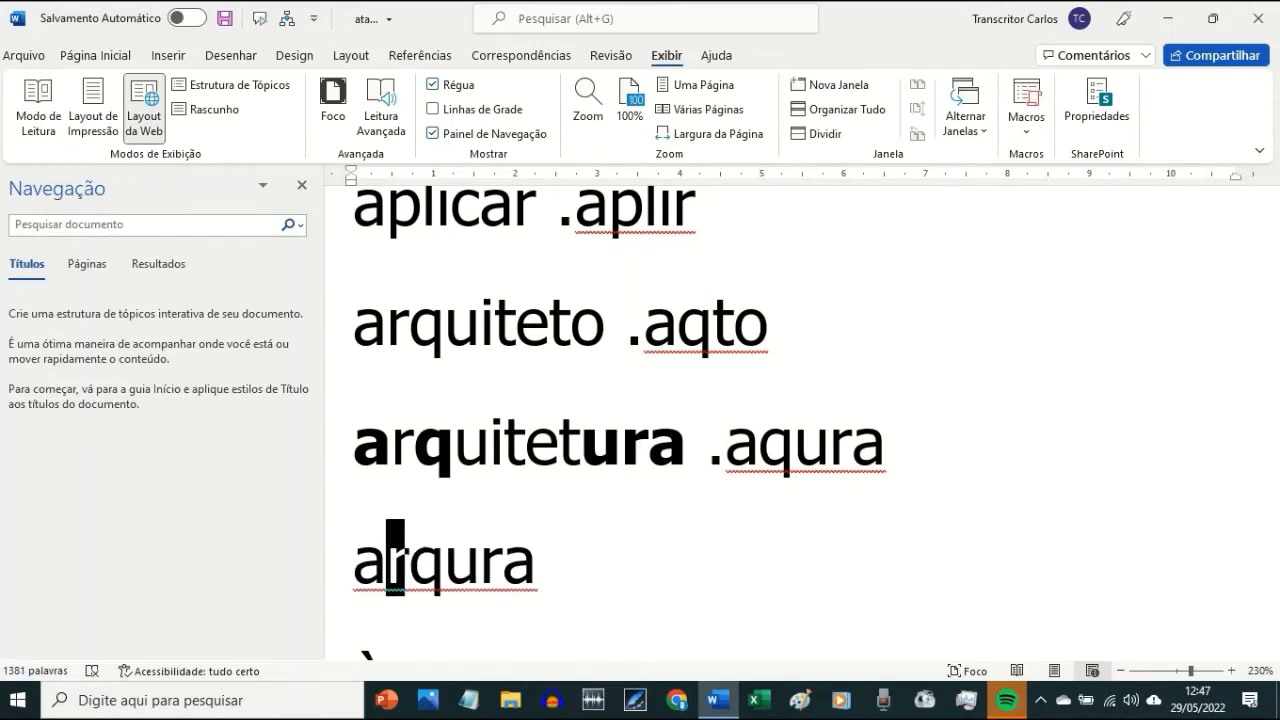
key("Delete")
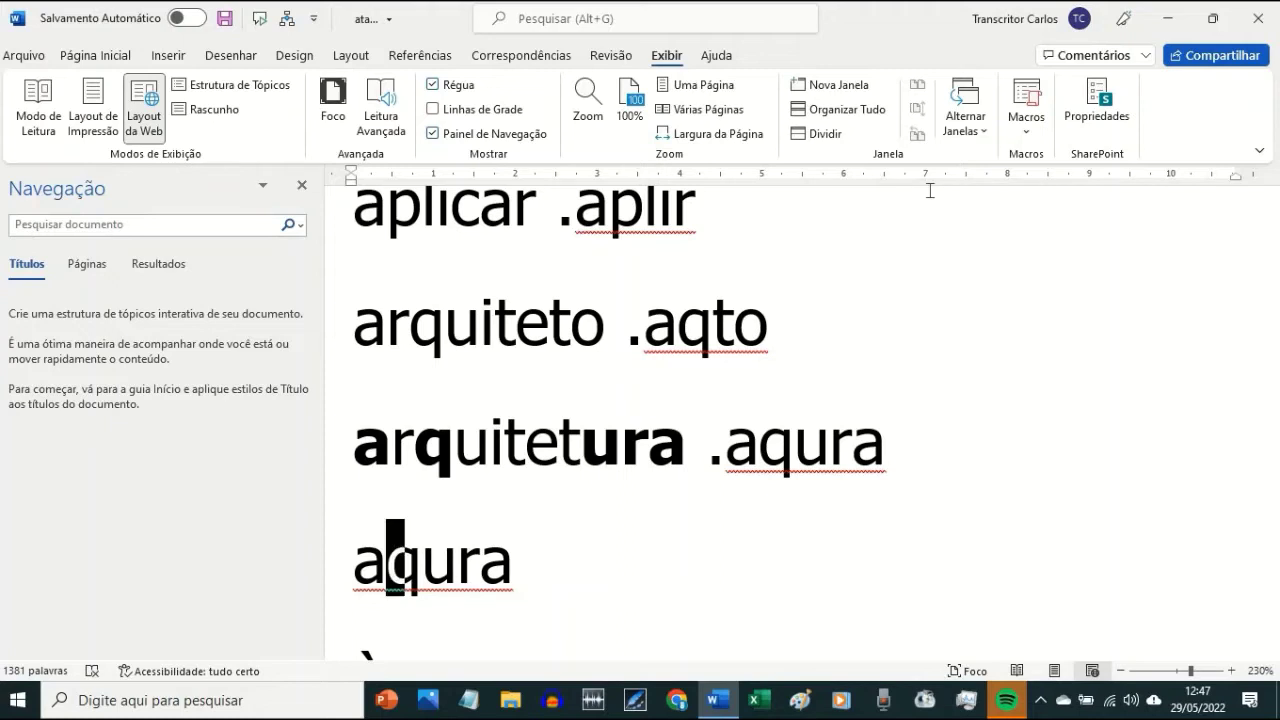
- Delete the trial line "aqura" below the "arquitetura" entry
key("Left")
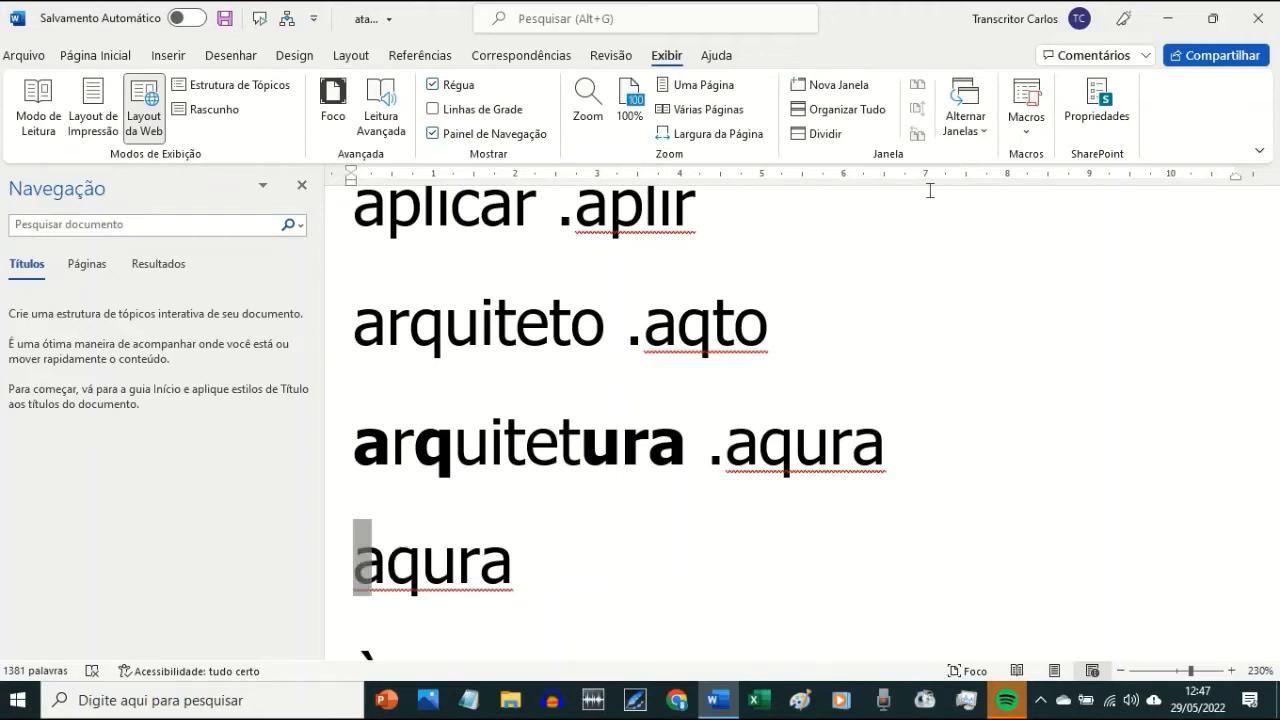
key("shift+Down")
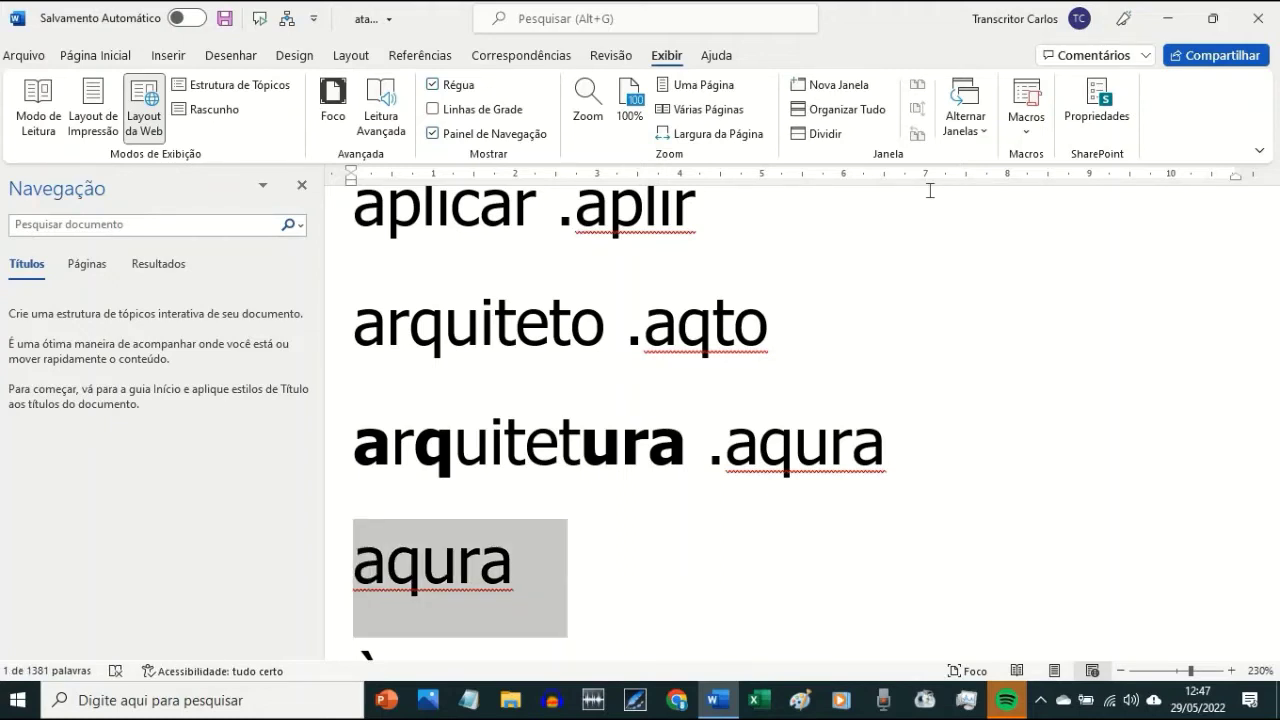
key("Delete")
- Change the abbreviation of the entry "às" to ".aas"
key("Down")
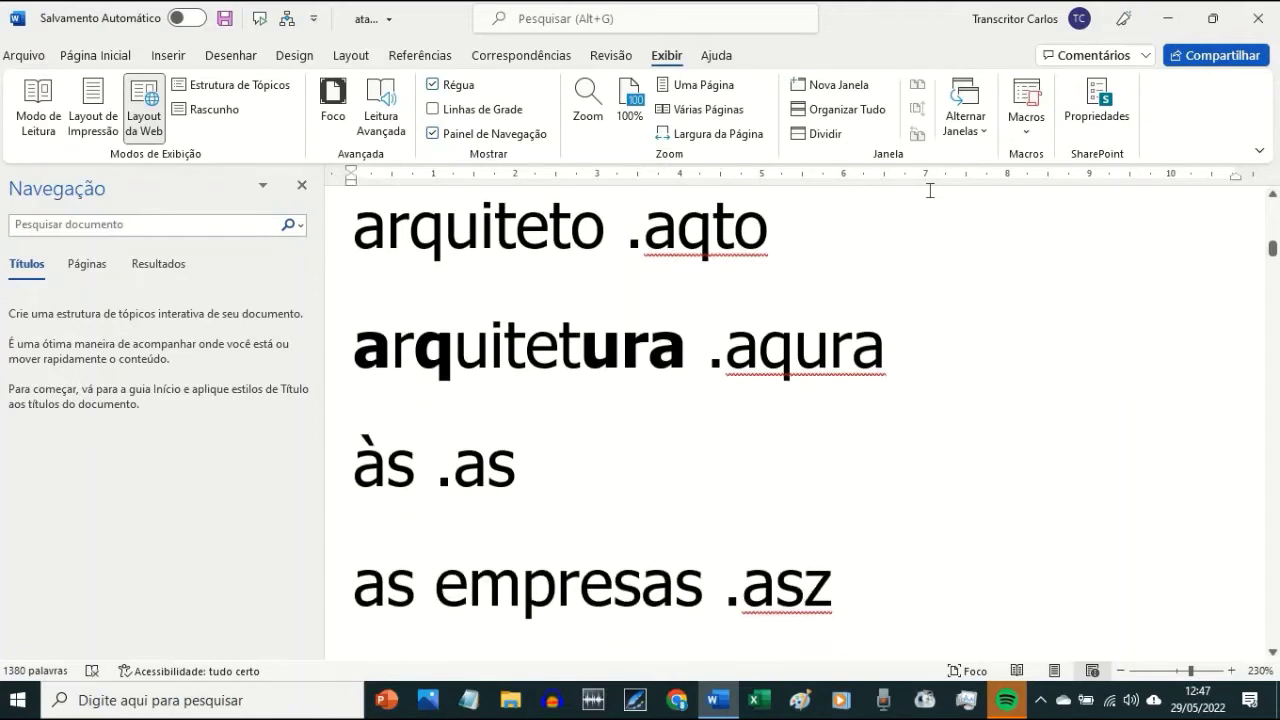
key("Up")
key("End")
key("Left")
key("Left")
type("a")
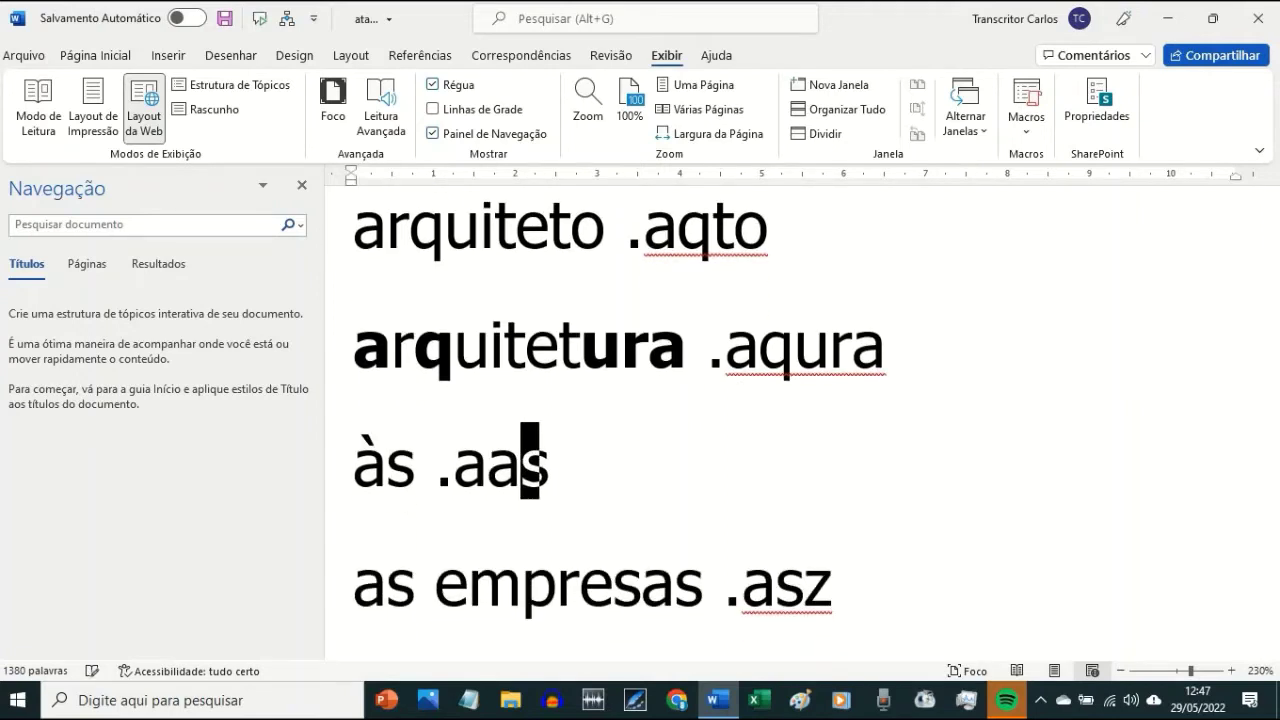
- Review the abbreviation entries from "as empresas .asz" through "assembleia .ass"
key("Down")
key("Down")
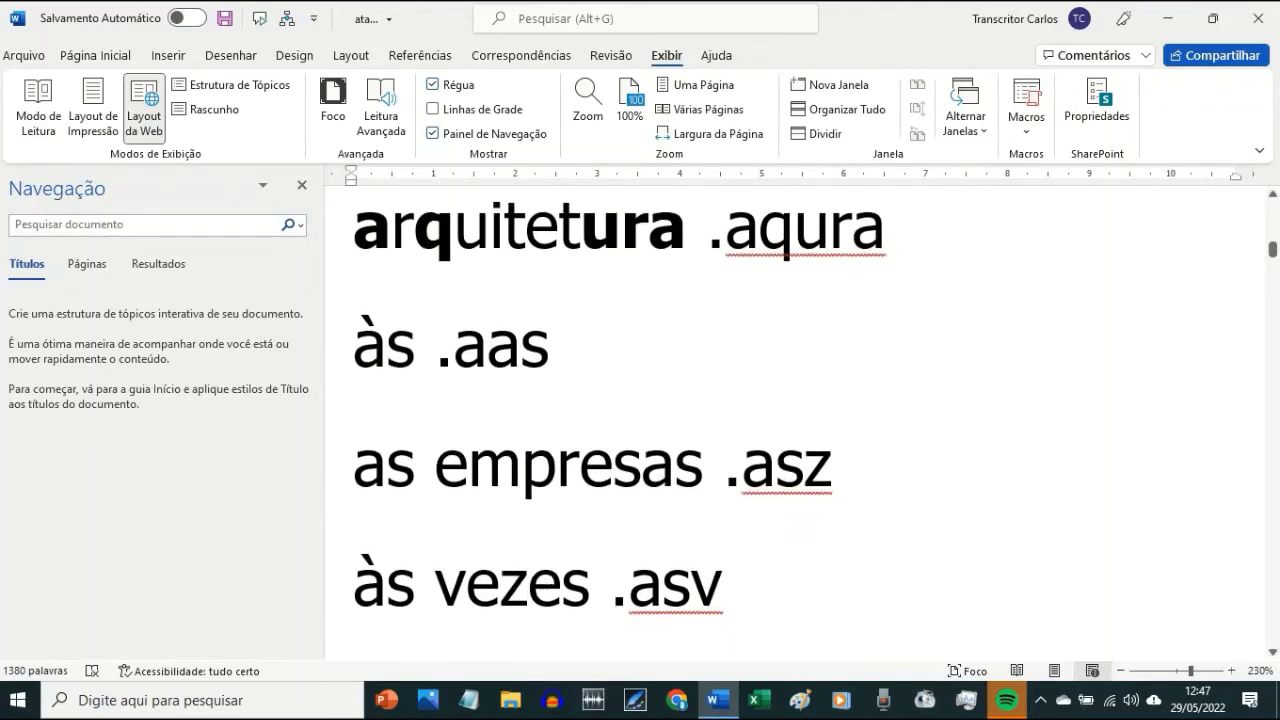
key("Up")
key("End")
key("Left")
key("Left")
key("Left")
key("Right")
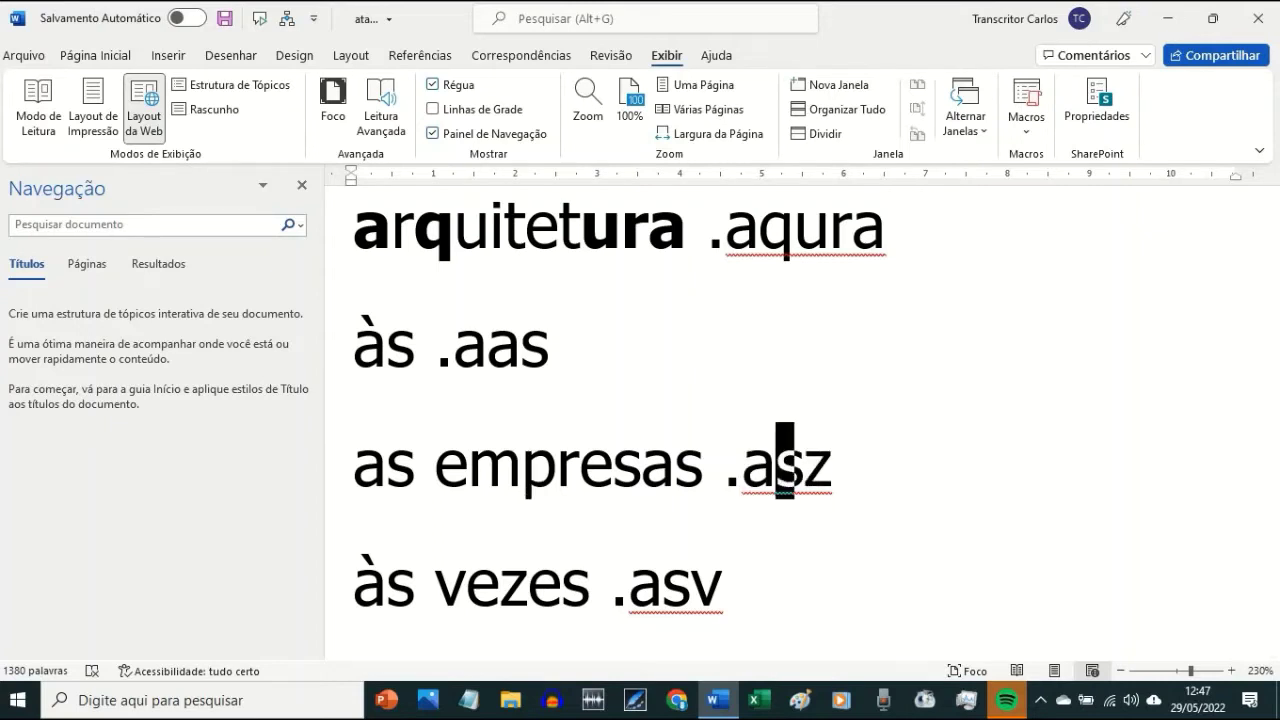
key("Right")
key("Right")
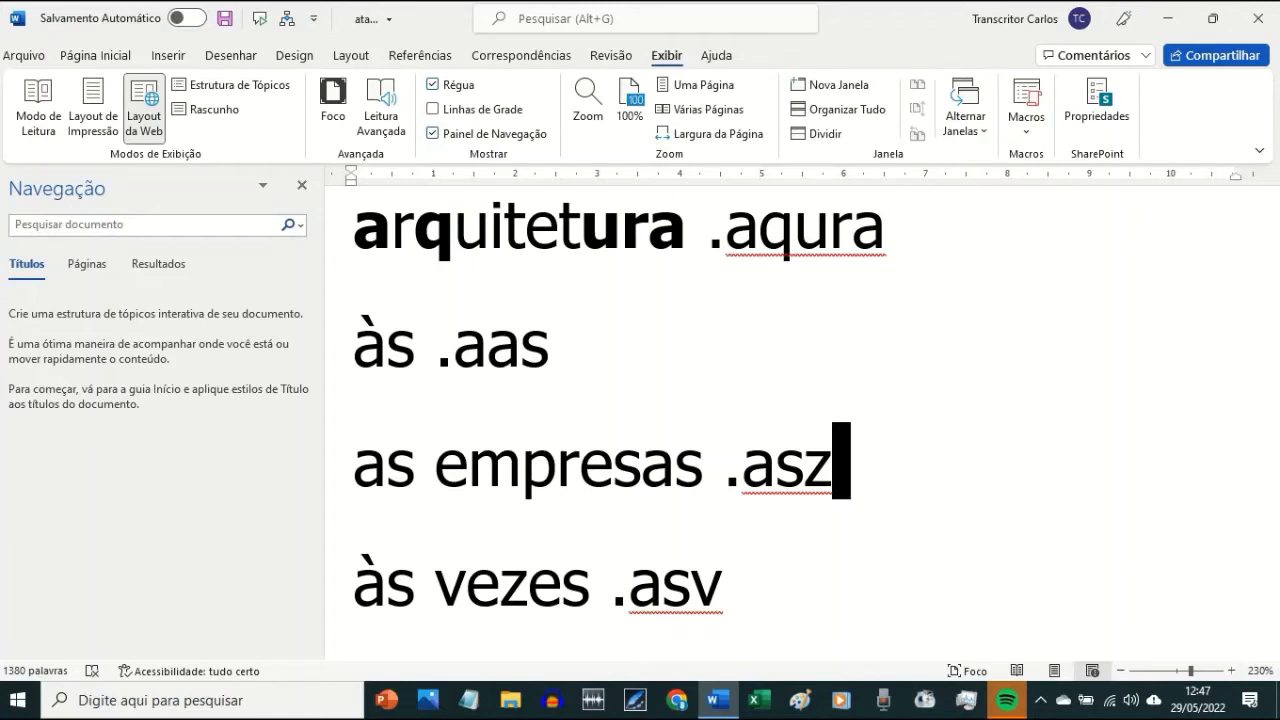
left_click(725, 580)
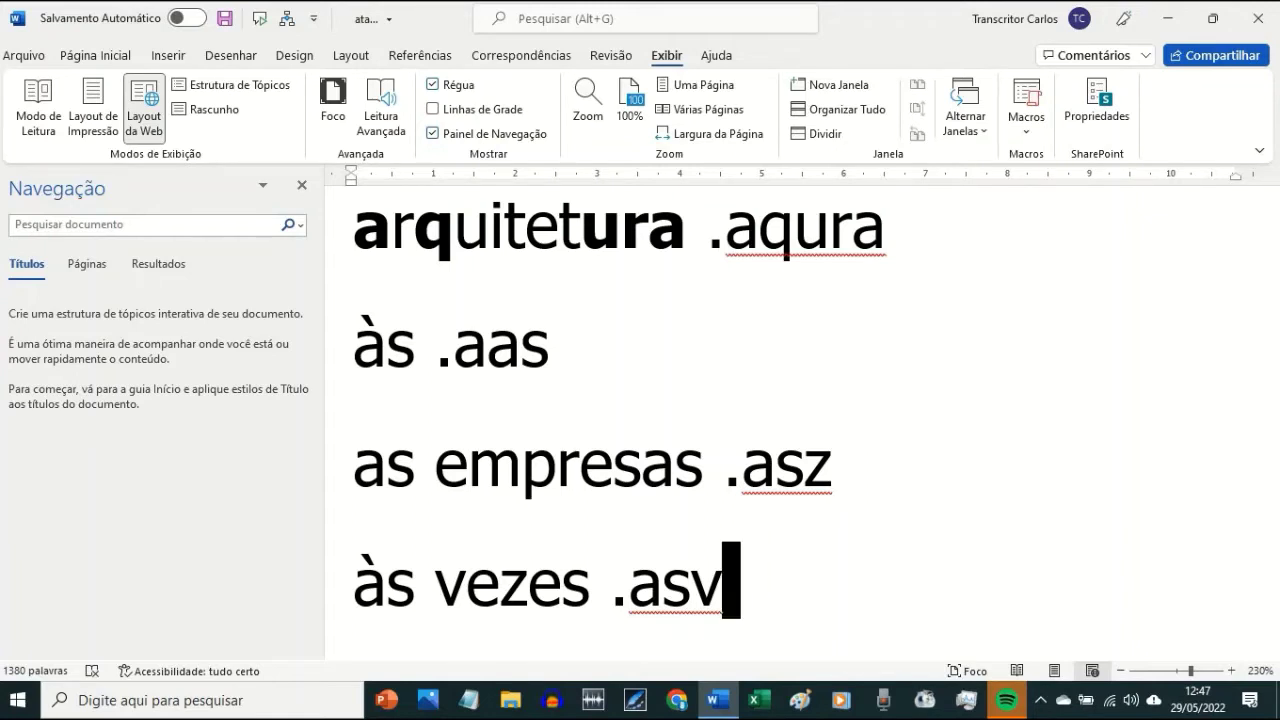
type("assembleia .ass")
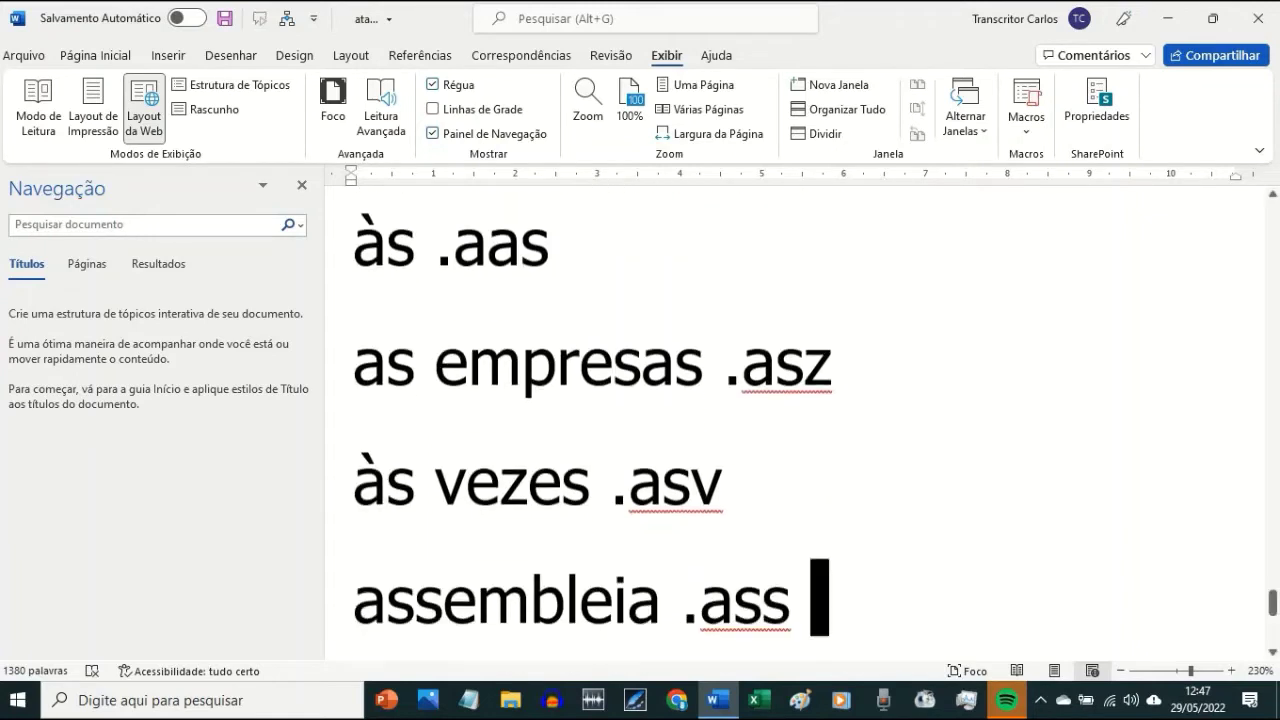
left_click(728, 465)
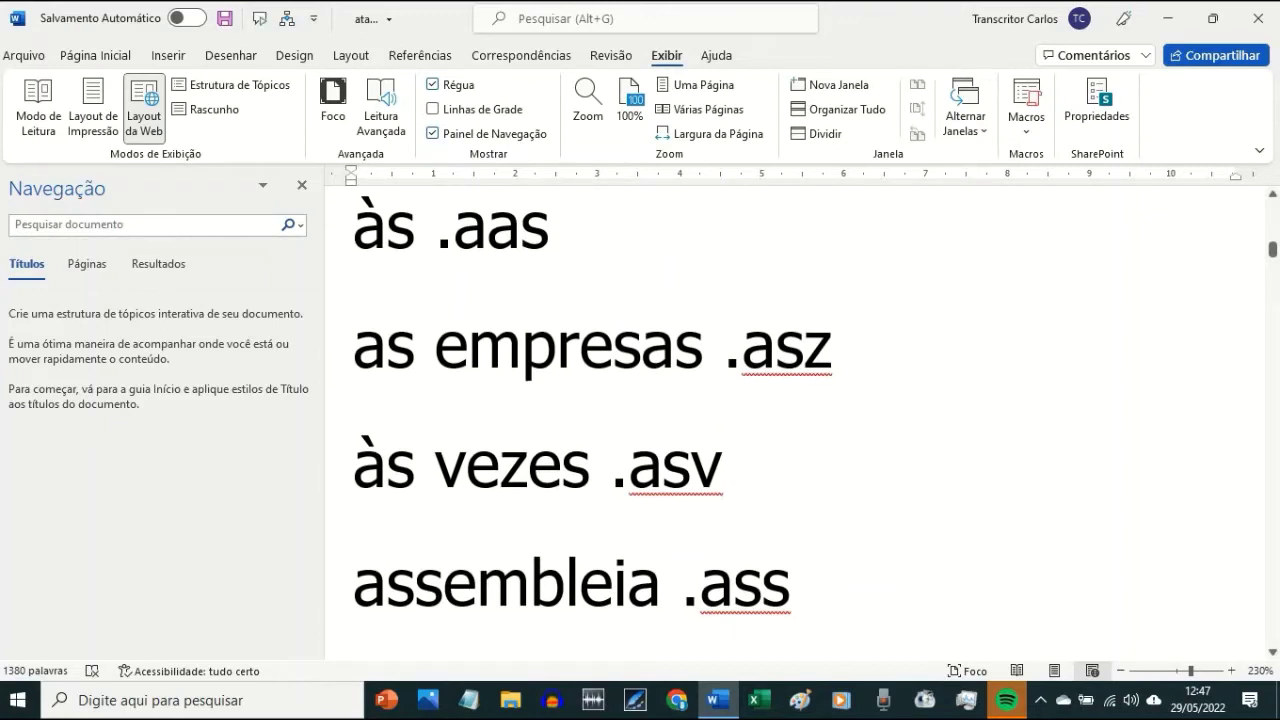
- Add a new line reading "às vezesa ." directly below the entry "às vezes .asv"
key("ctrl+z")
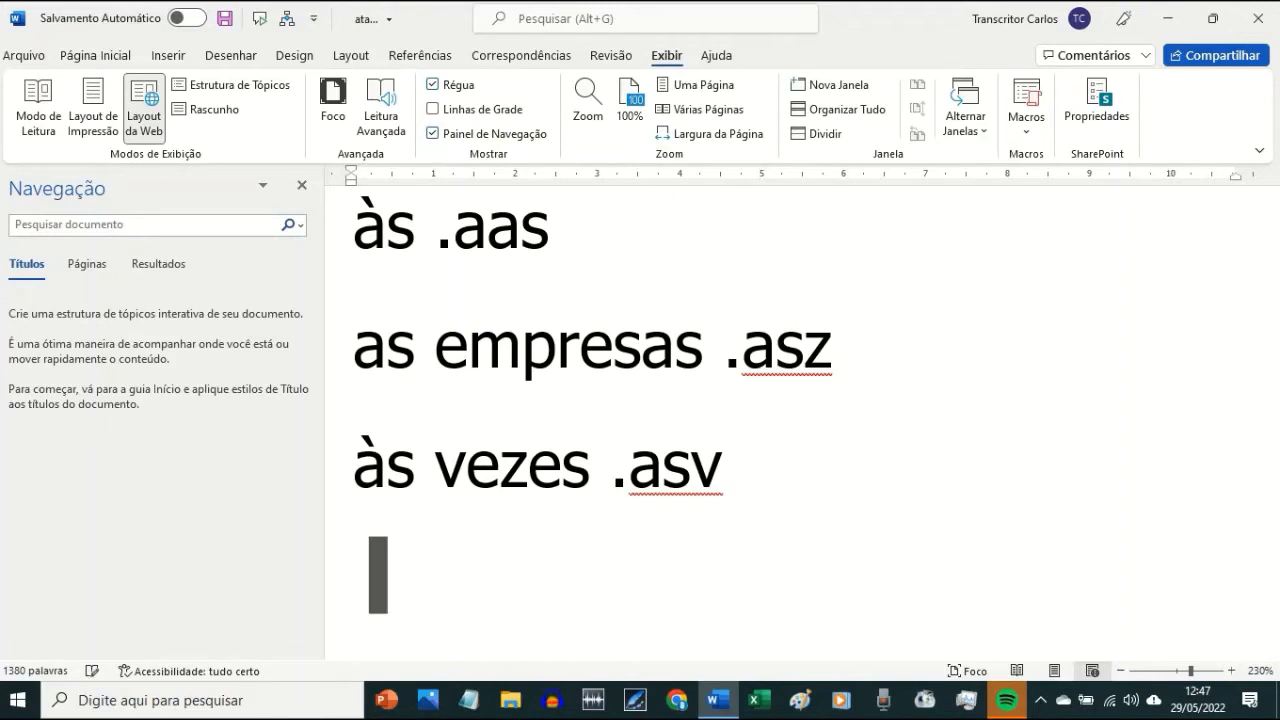
type("às vezes")
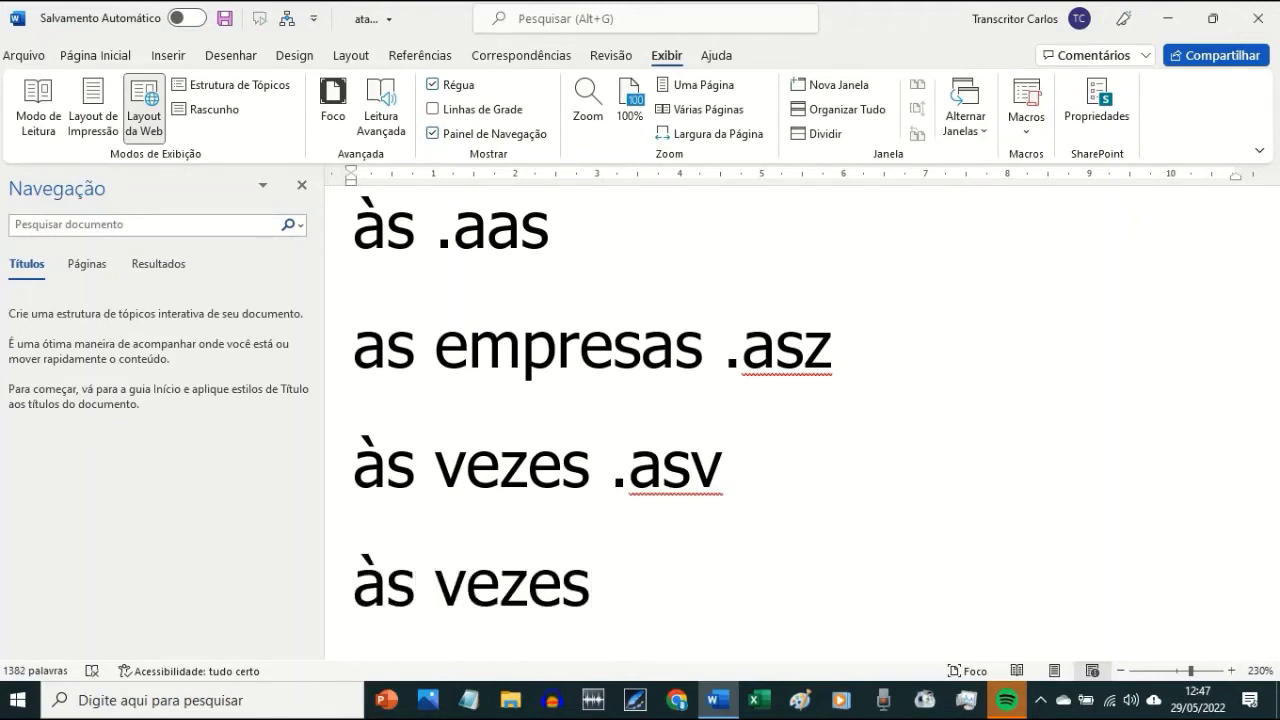
key("BackSpace")
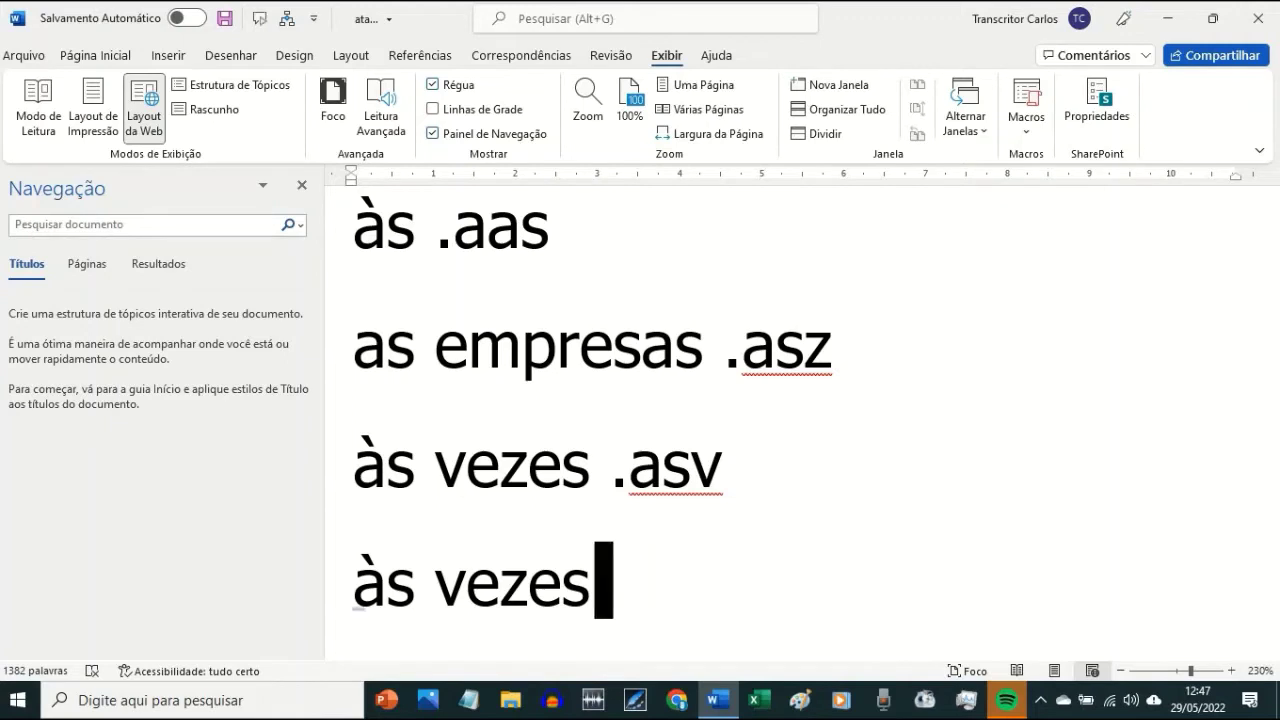
type("a ")
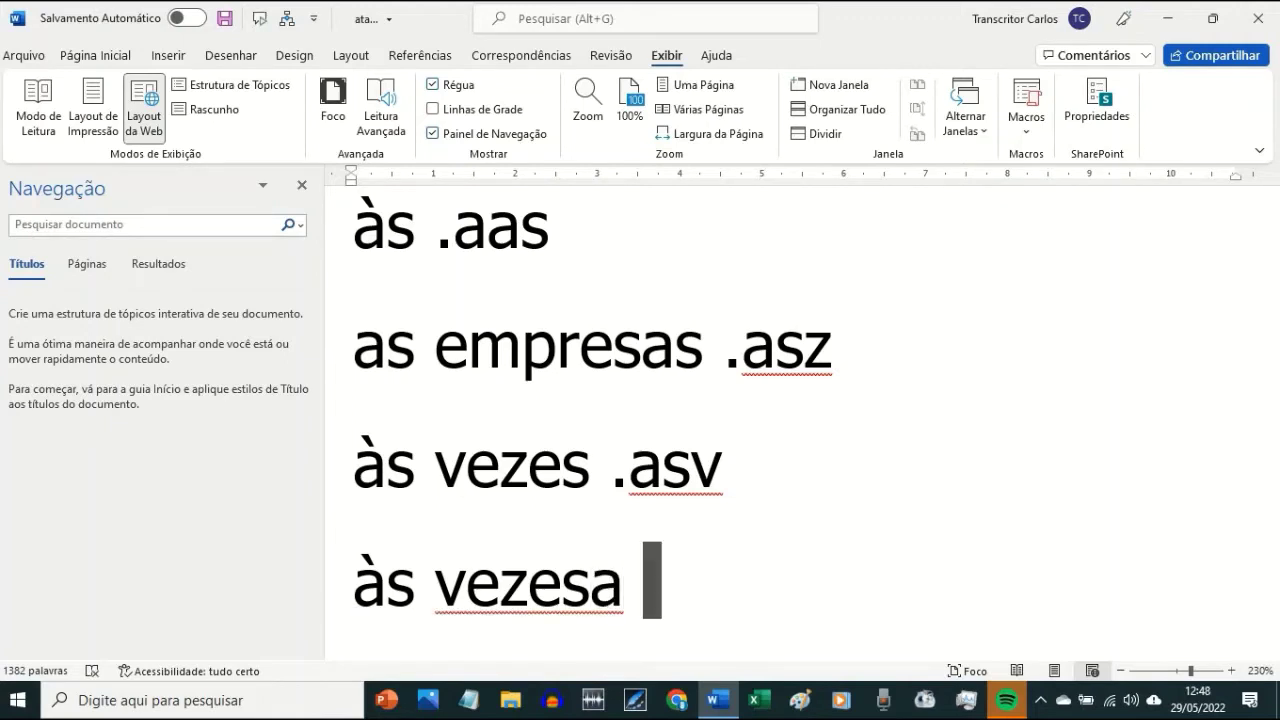
type(".")
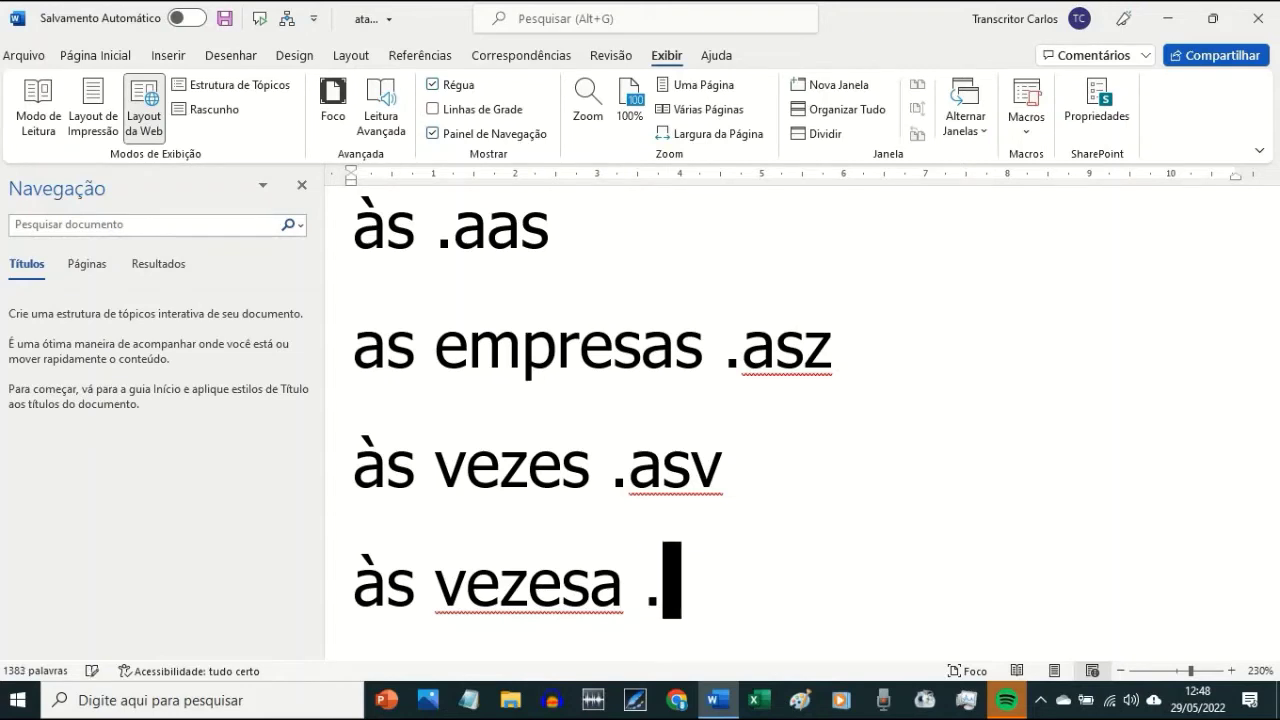
- Complete the new line with "às vezesa" after the dot
type("as")
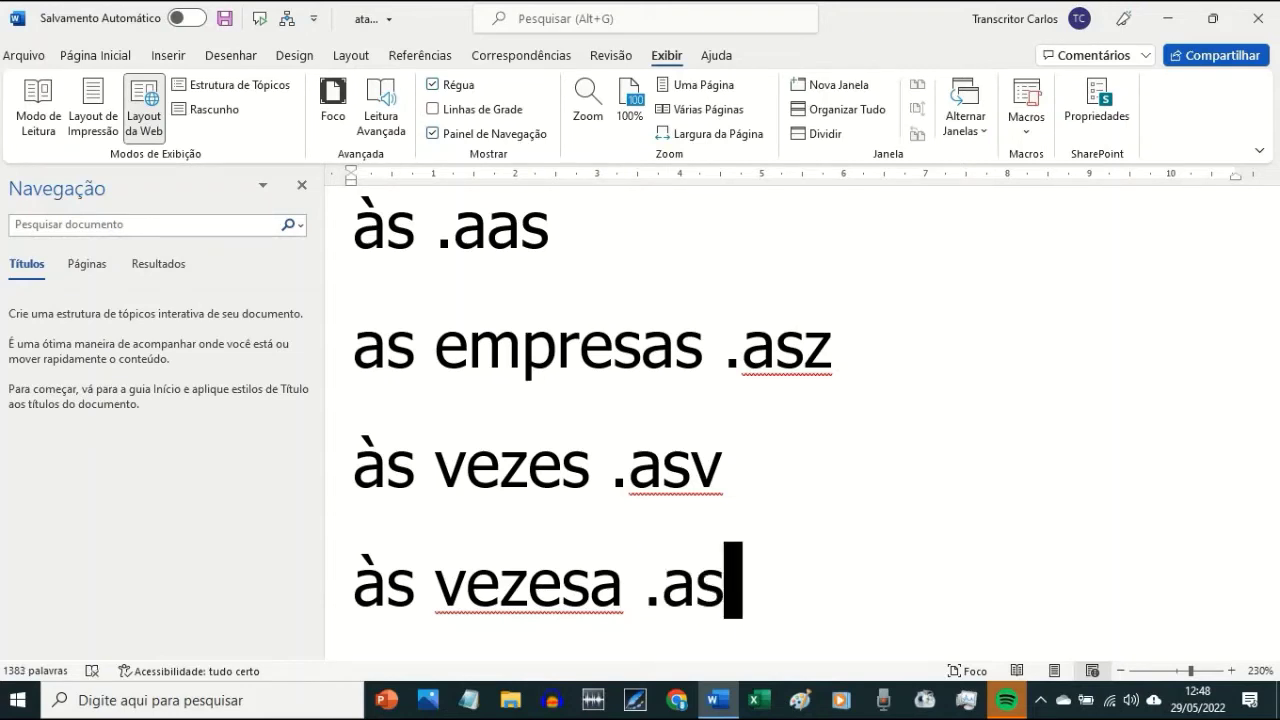
key("BackSpace")
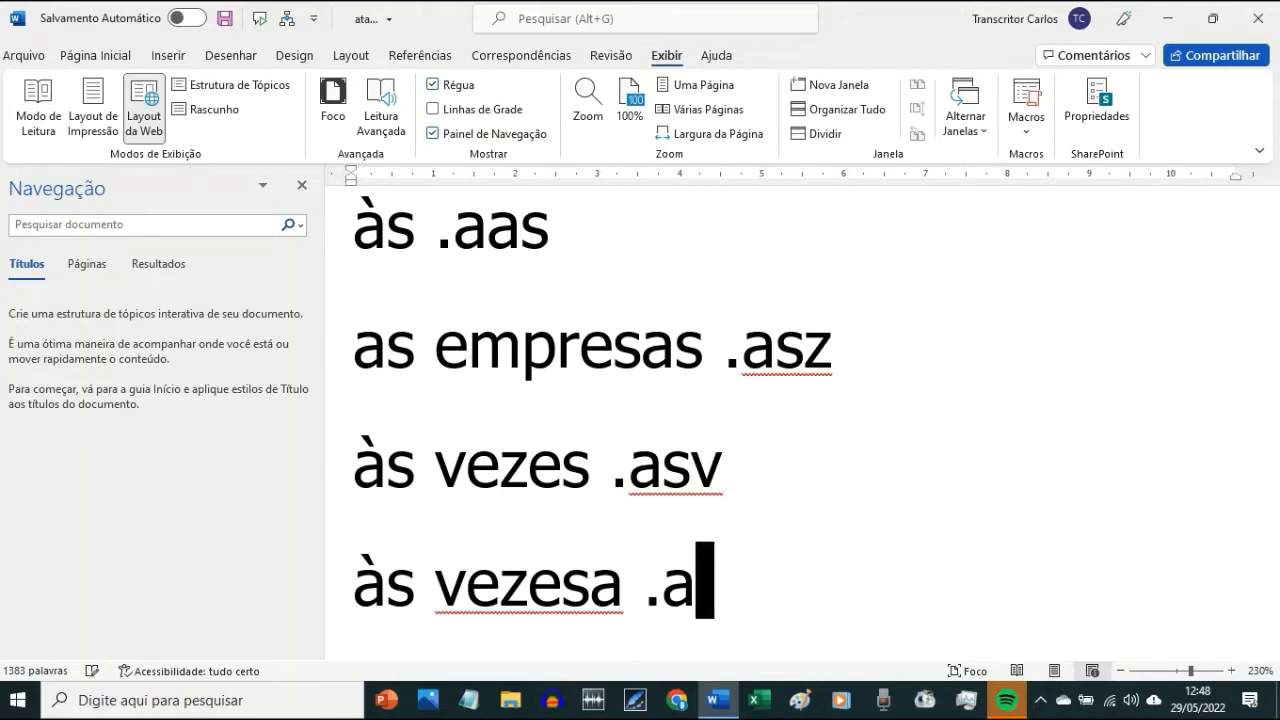
key("BackSpace")
type("âs")
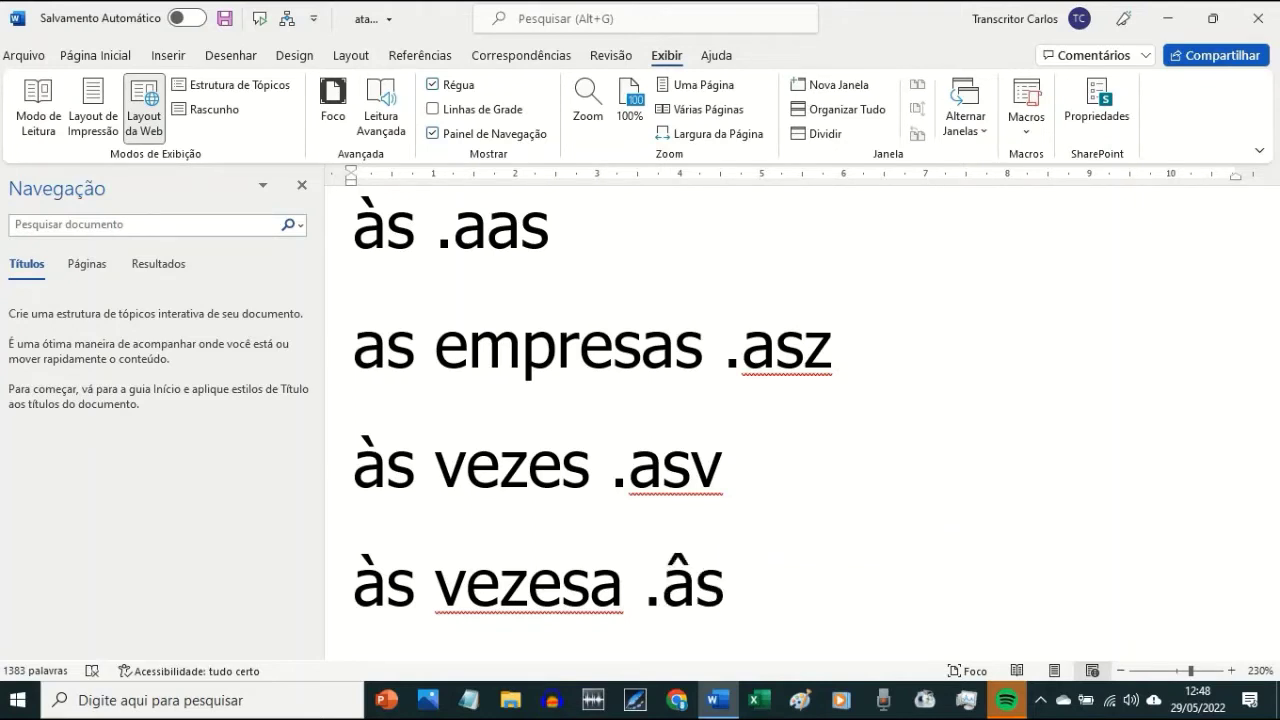
key("BackSpace")
key("BackSpace")
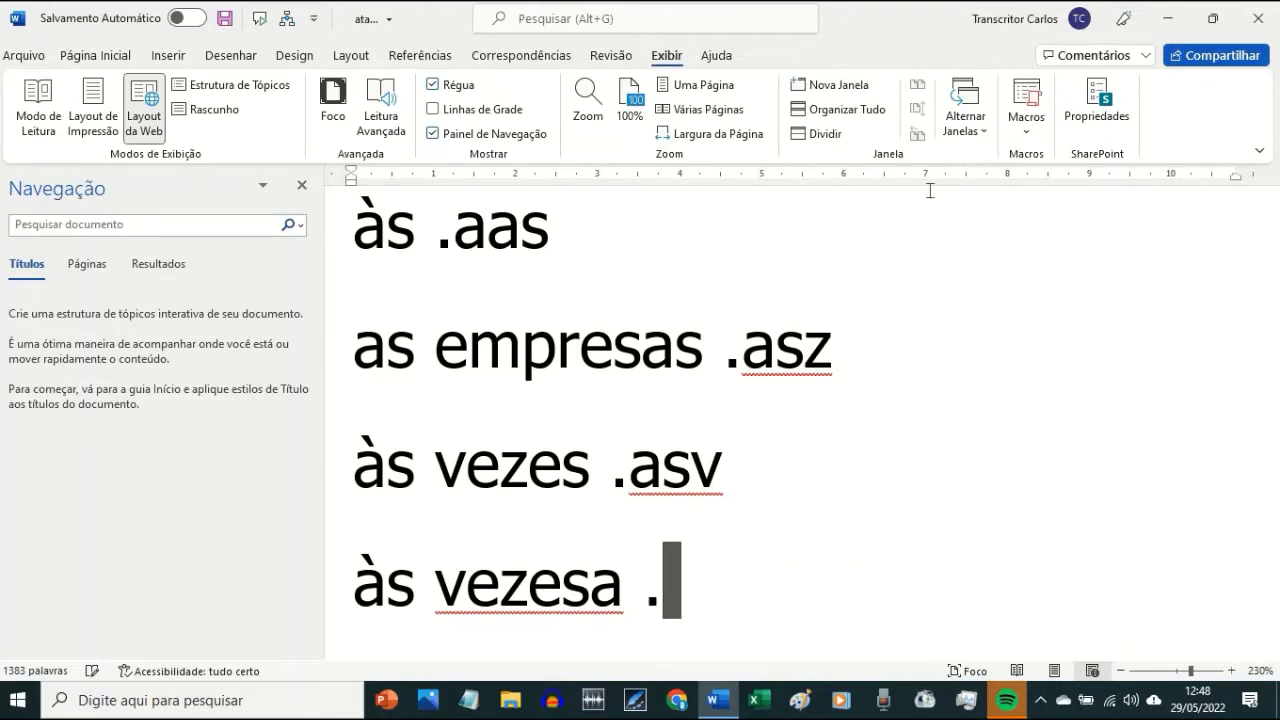
type("às veze")
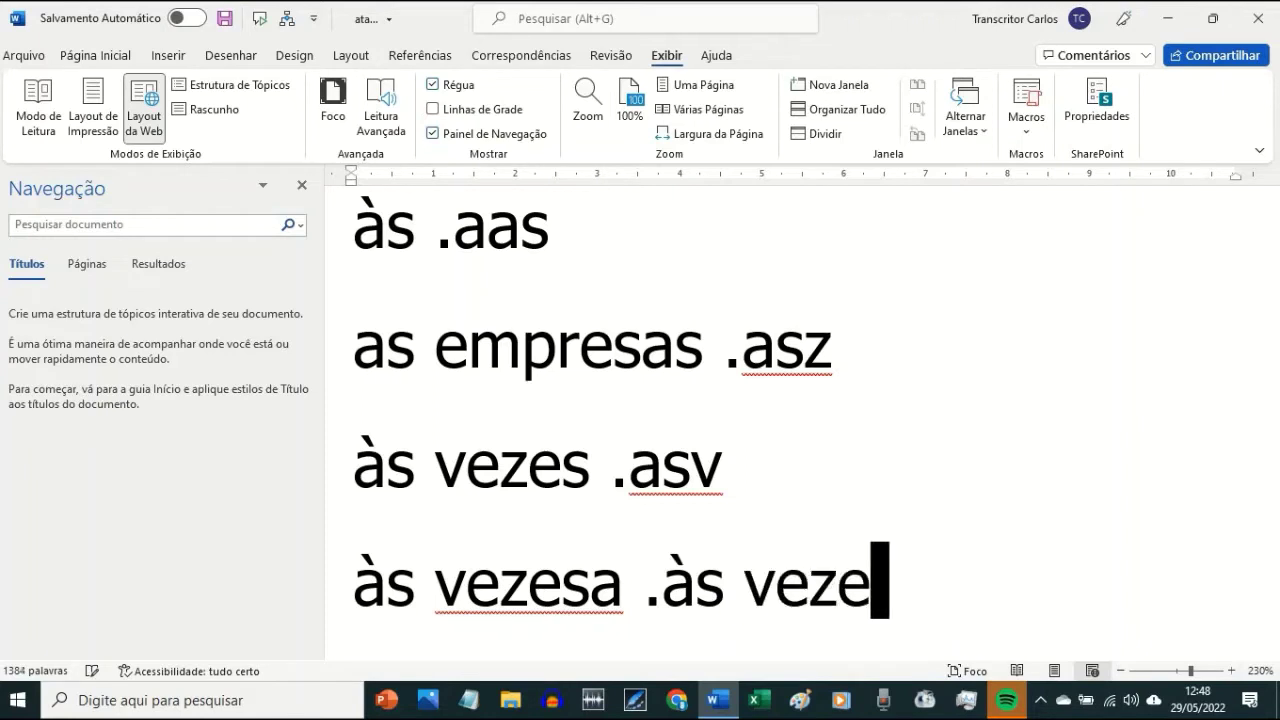
type("s")
- Check the wording of the new line "às vezesa .às vezesa" character by character
key("Left")
key("Left")
key("Left")
key("Left")
key("Left")
key("Left")
key("Left")
key("Left")
key("Left")
key("Left")
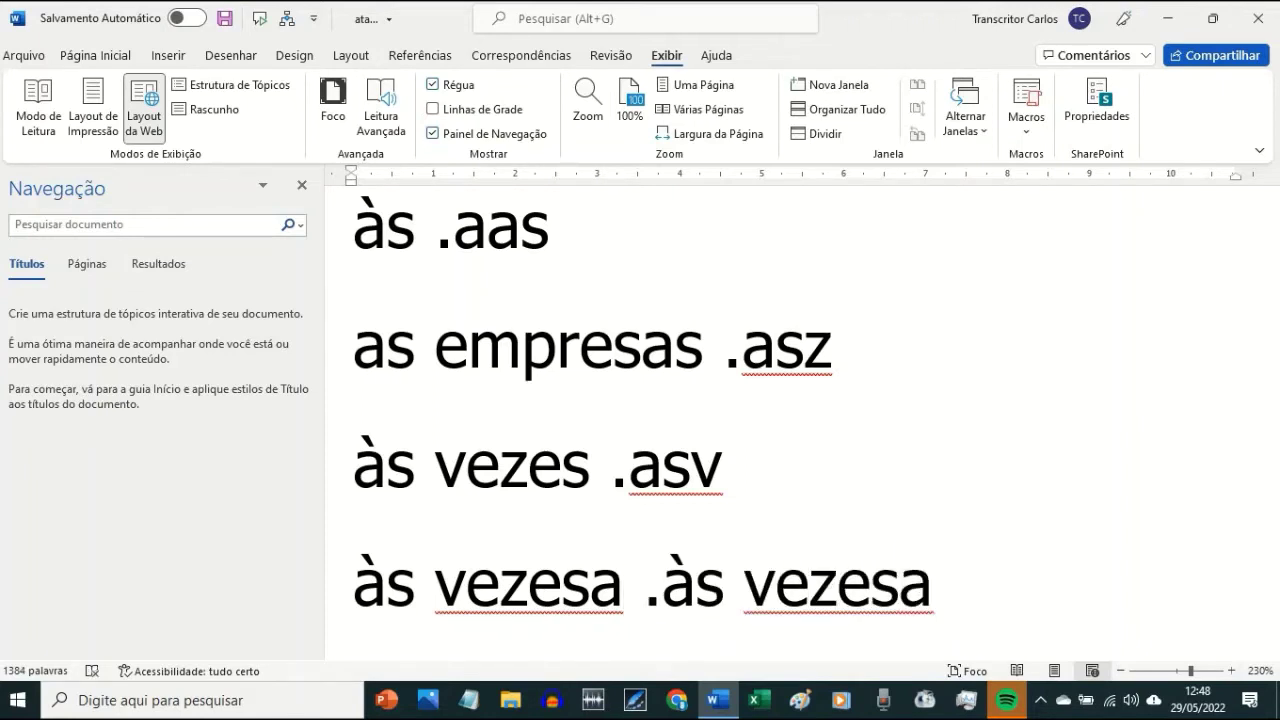
key("Home")
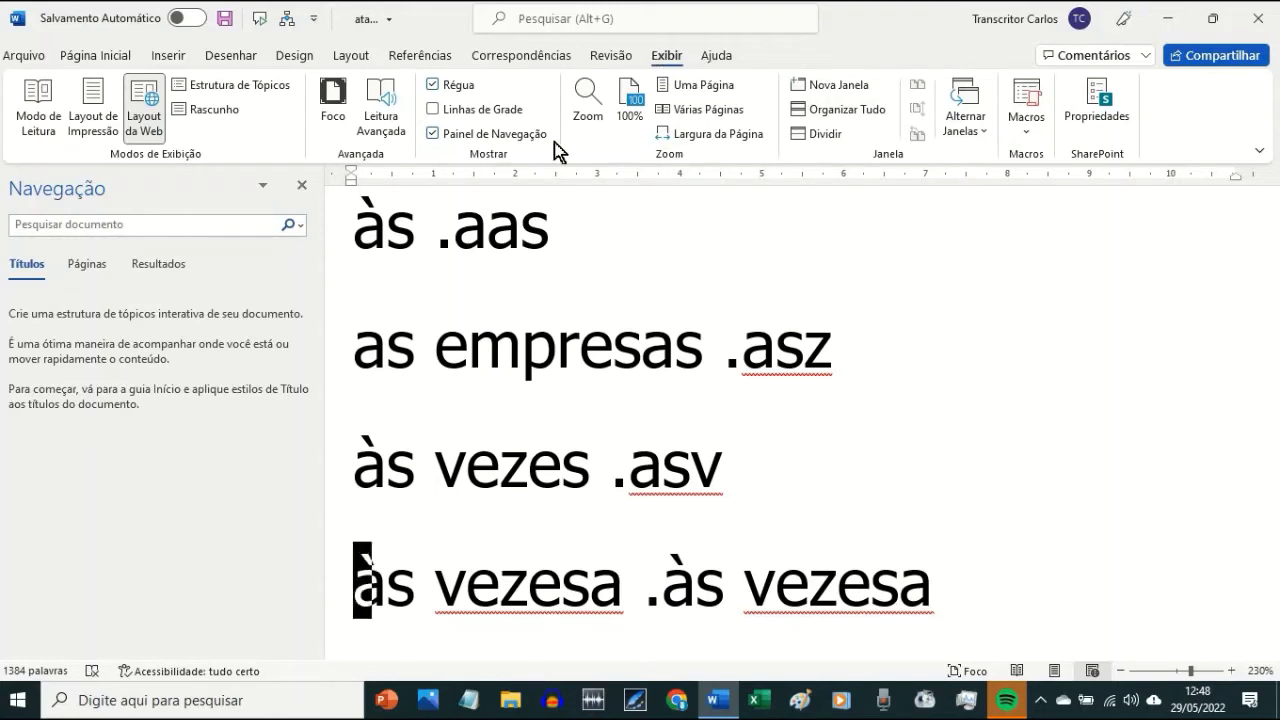
key("Right")
key("Right")
key("Right")
key("Right")
key("Right")
key("Right")
key("Right")
key("Right")
key("Right")
key("Right")
key("Right")
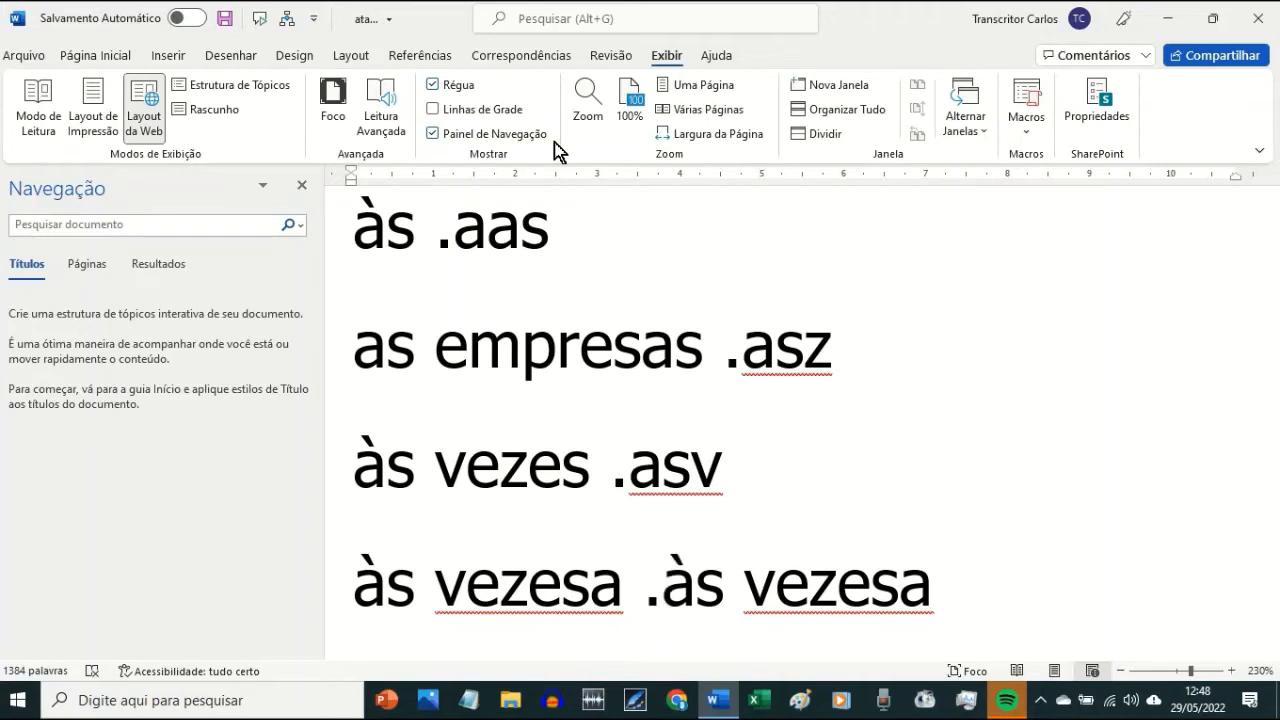
- Add an AutoCorrect entry that replaces "às vezesa" with "as vezes" and confirm the Word options
left_click(34, 62)
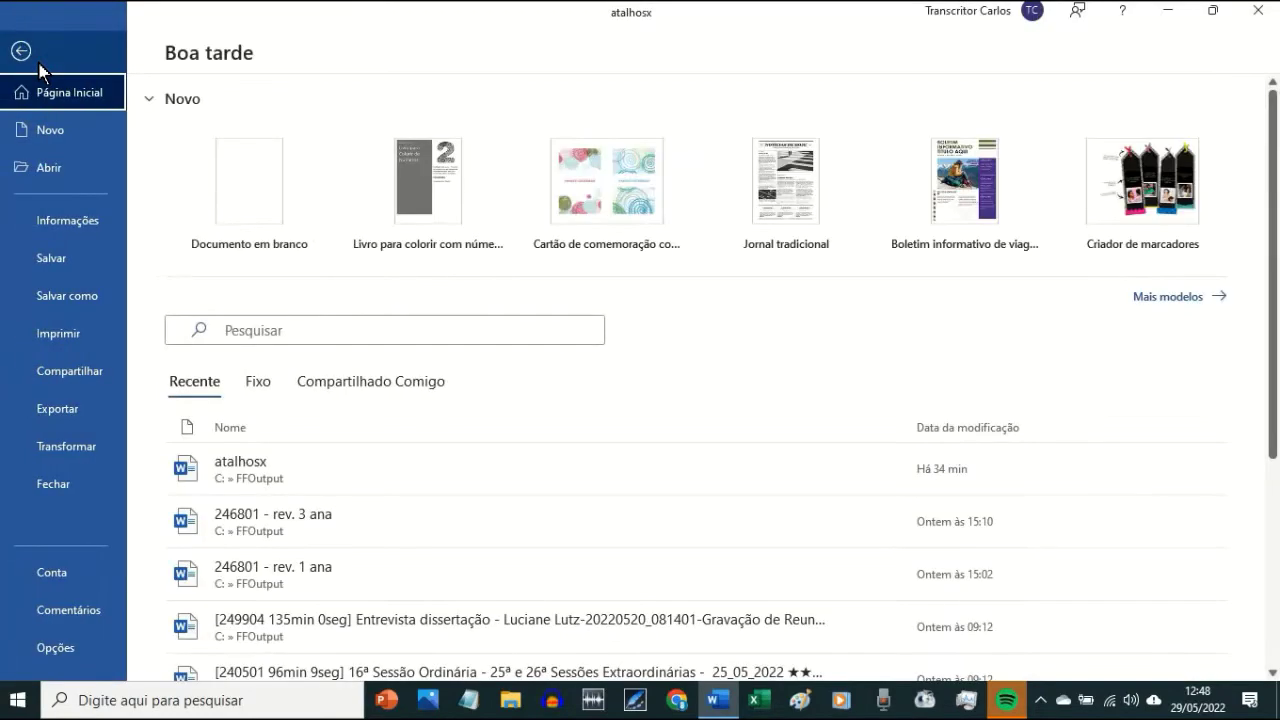
key("Up")
key("Return")
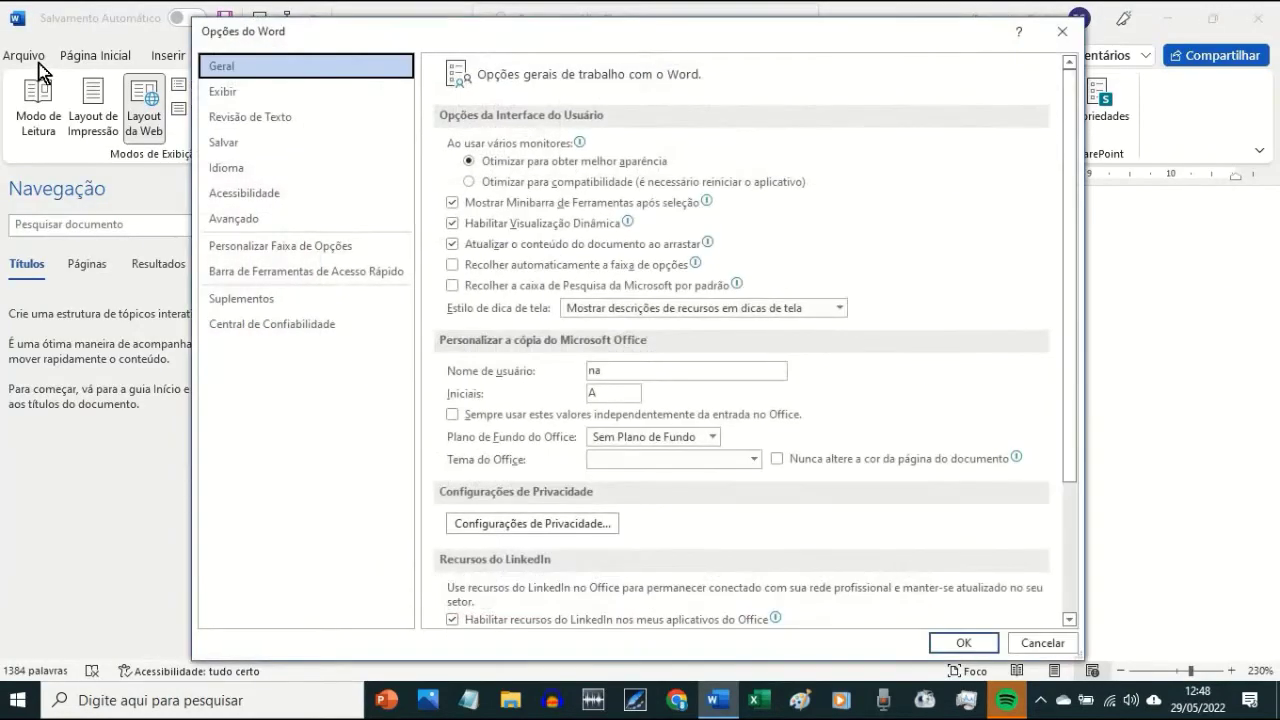
key("Down")
key("Down")
key("Tab")
key("Return")
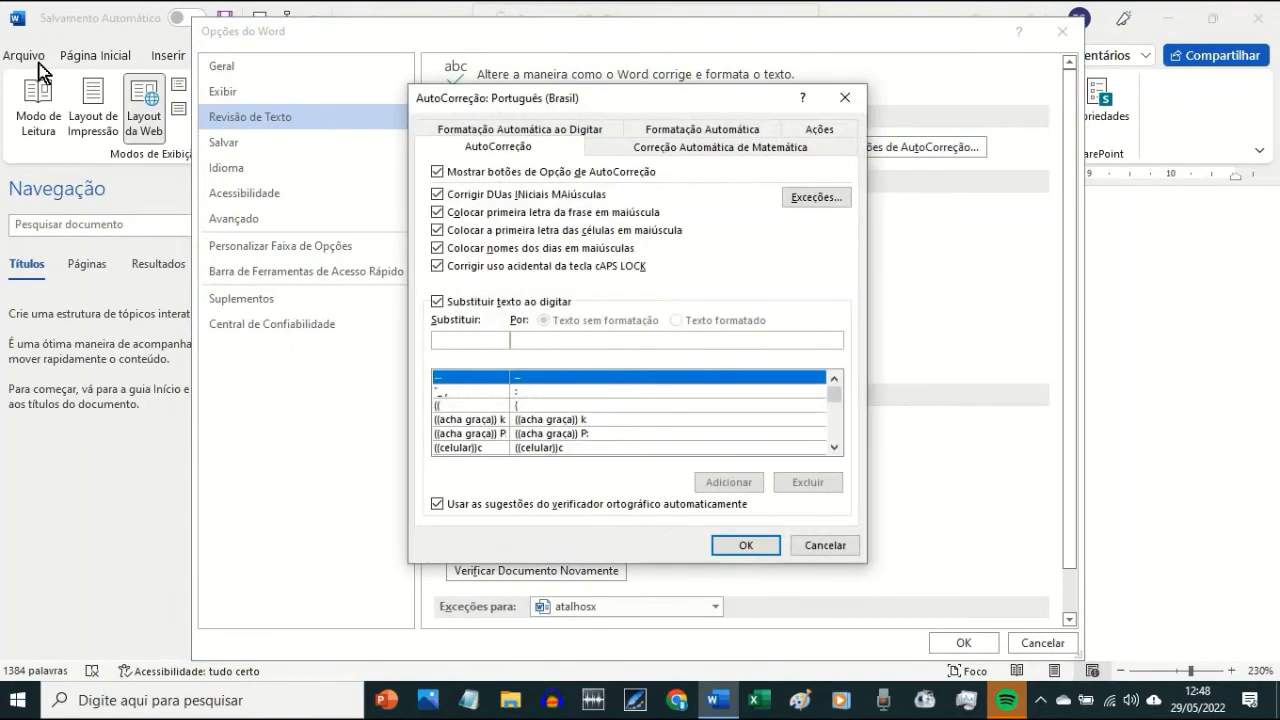
type("á")
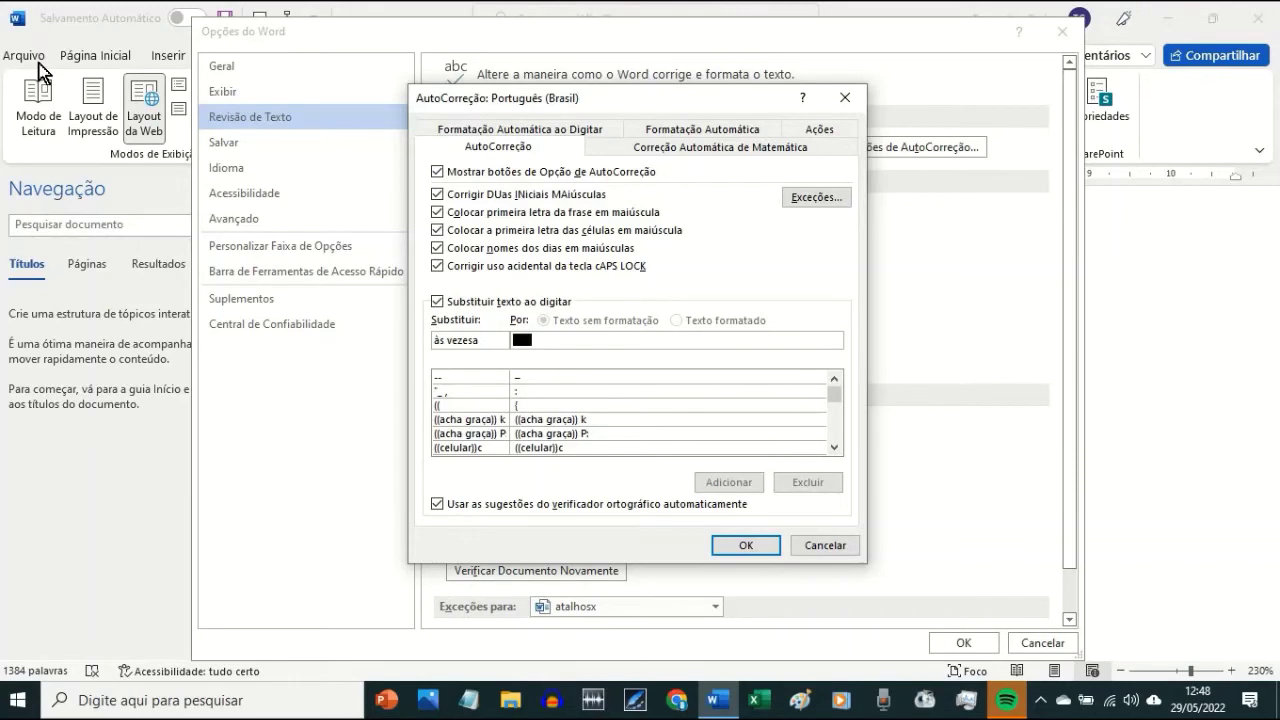
type("as vezes")
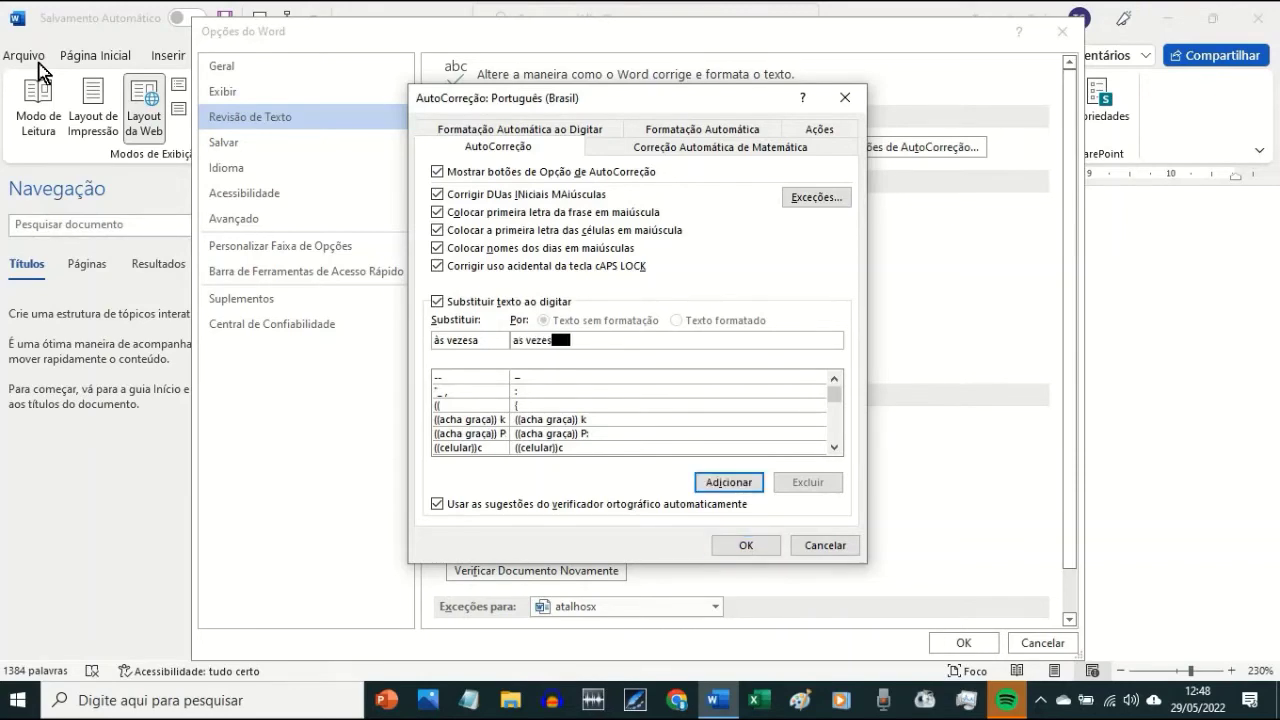
key("Return")
key("Return")
key("Return")
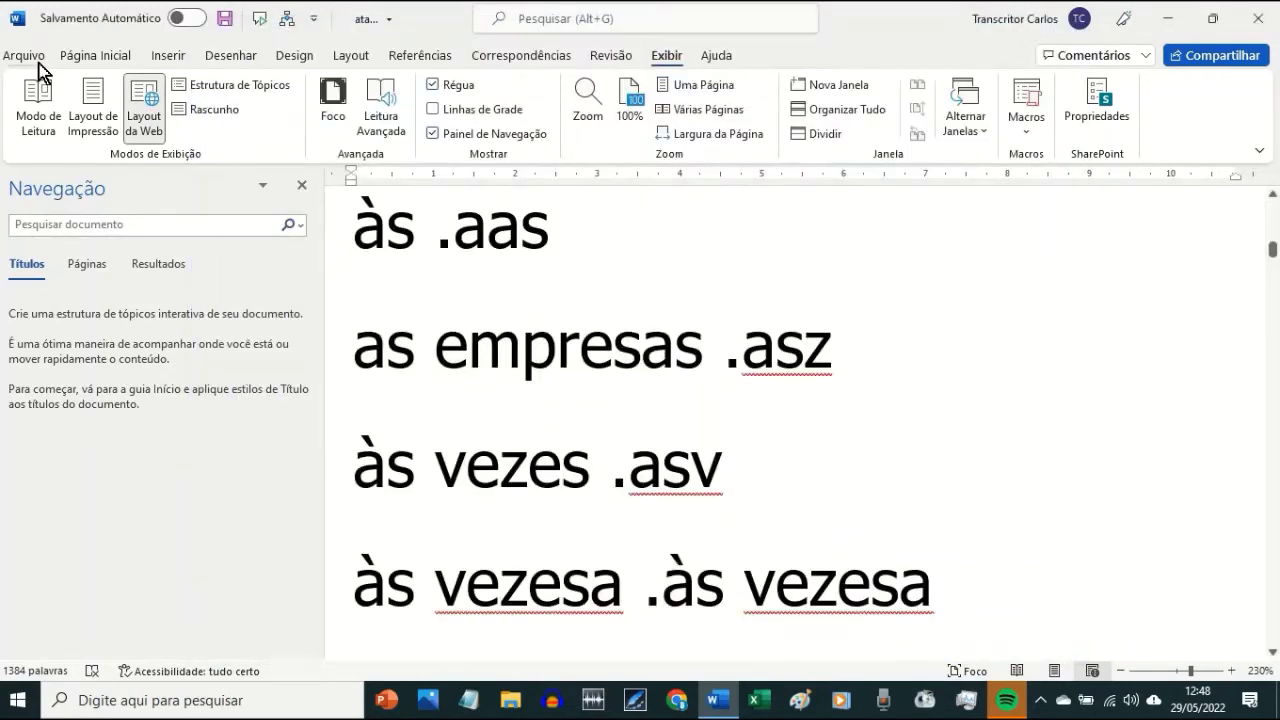
- Change the first "às vezesa" in the new line to "as vezes" with the added AutoCorrect entry
key("Left")
key("Left")
key("Left")
key("Right")
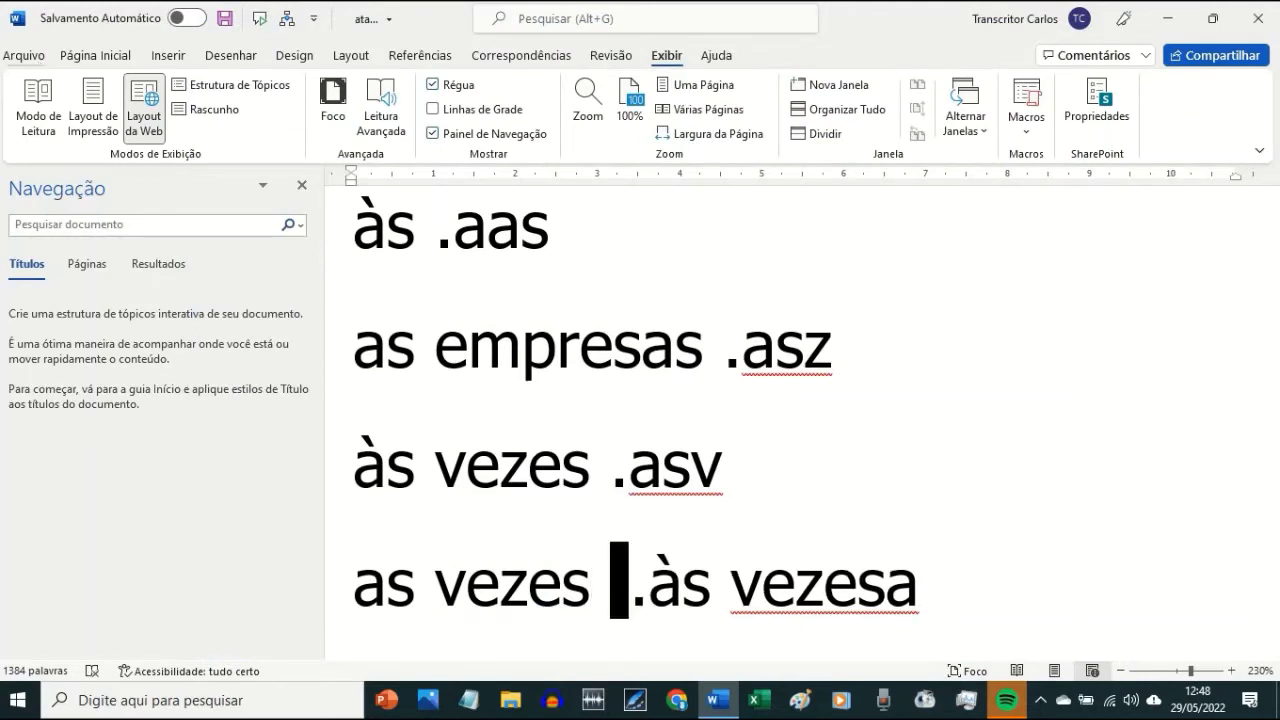
- Delete the extra space before the dot in the "as vezes" line
key("Delete")
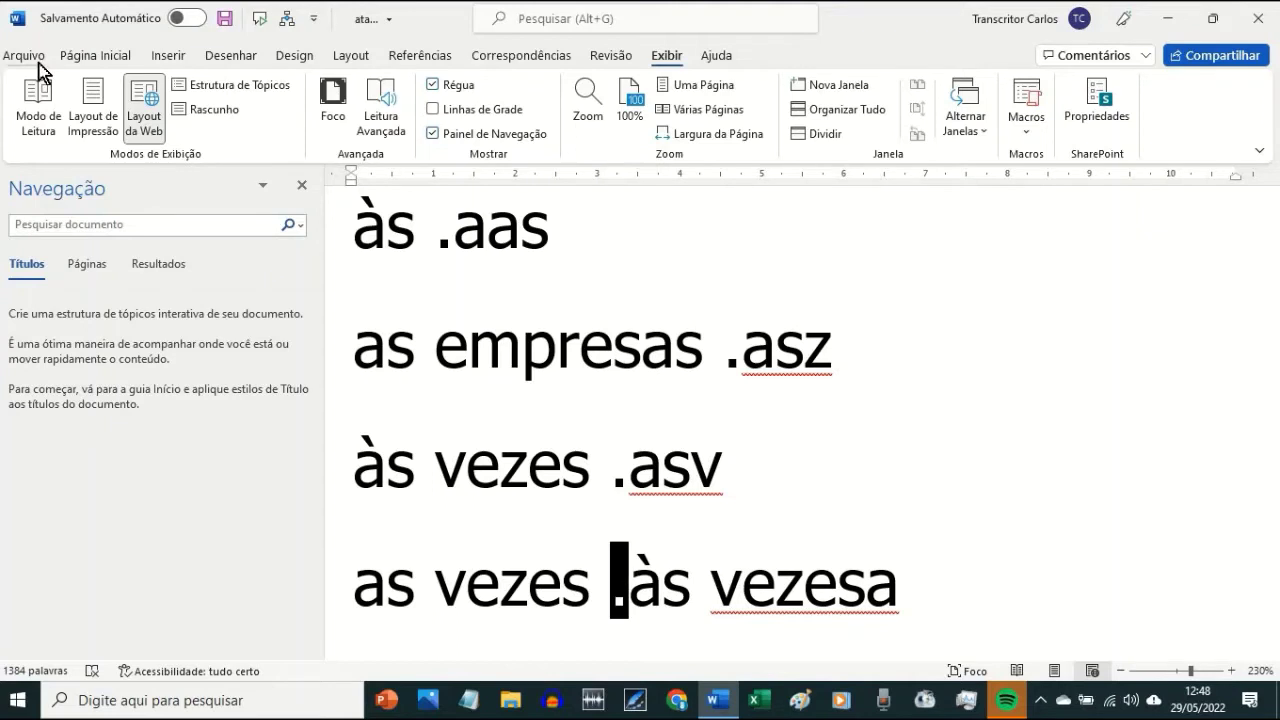
key("Down")
key("Up")
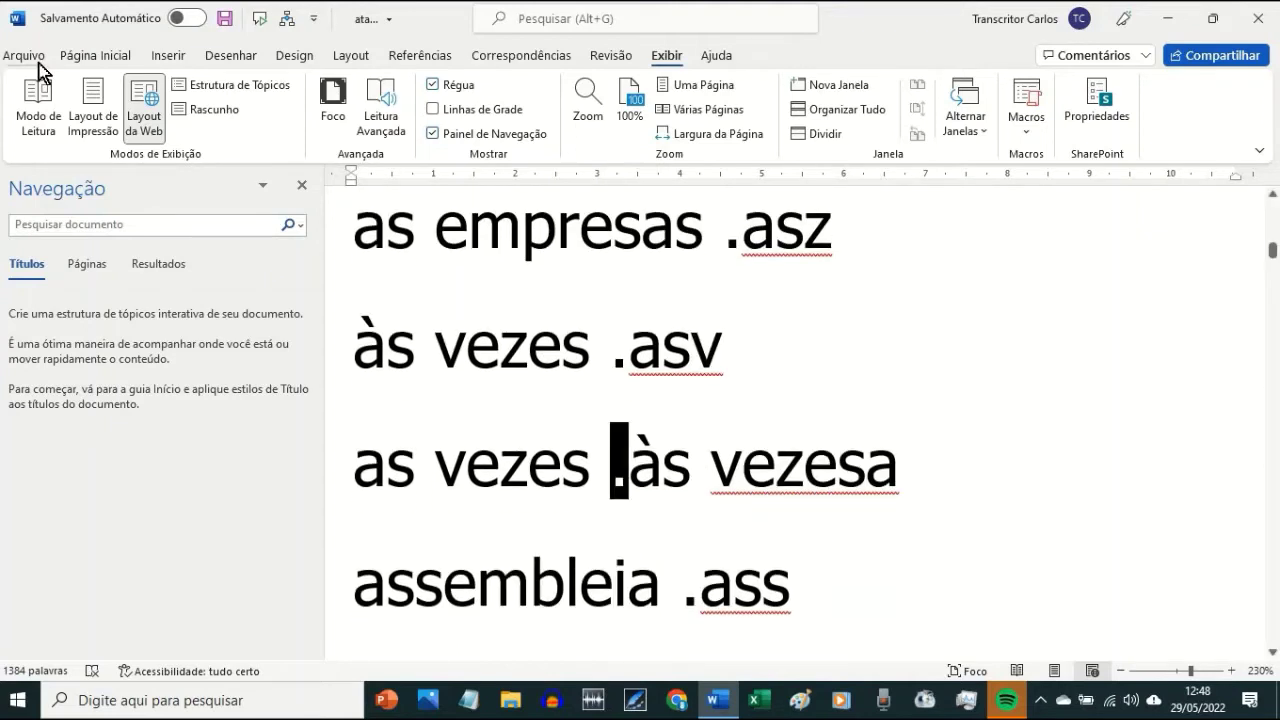
- Check the ".às vezesa" abbreviation in the "as vezes" line character by character
key("Right")
key("Right")
key("Right")
key("Right")
key("Right")
key("Right")
key("Right")
key("Right")
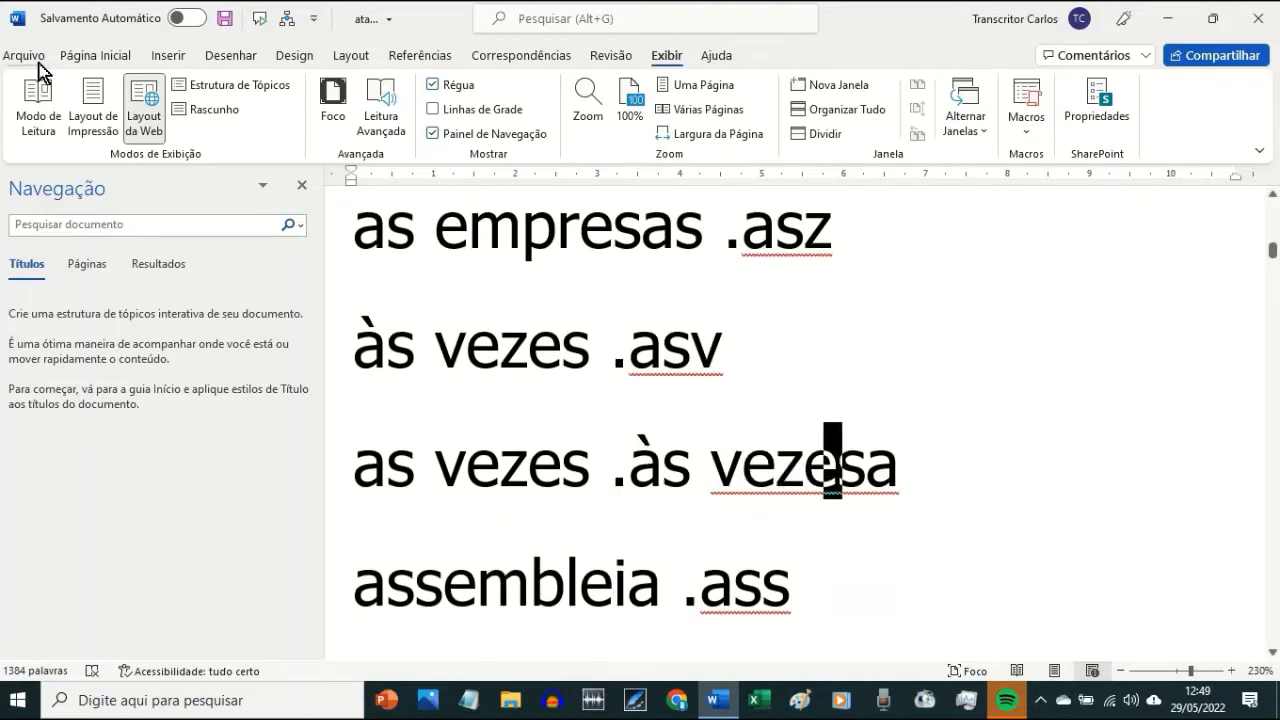
key("Right")
key("Right")
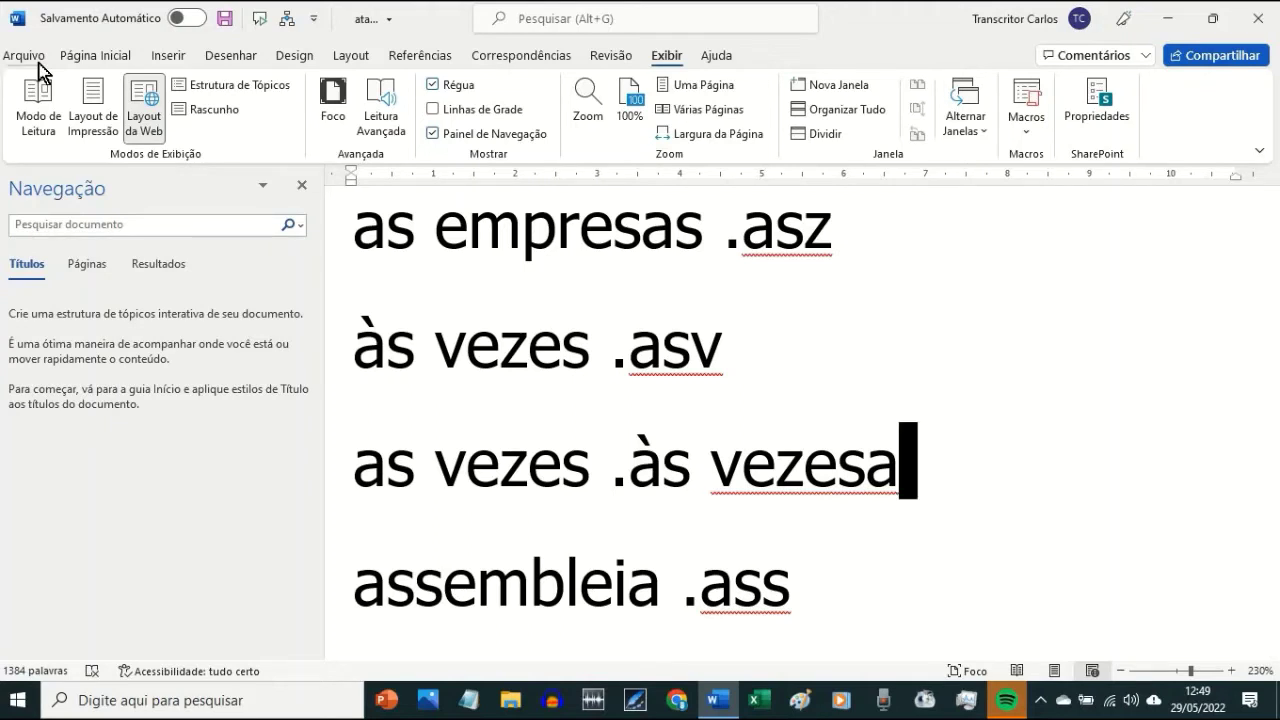
key("Left")
key("Left")
key("Left")
key("Left")
key("Left")
key("Left")
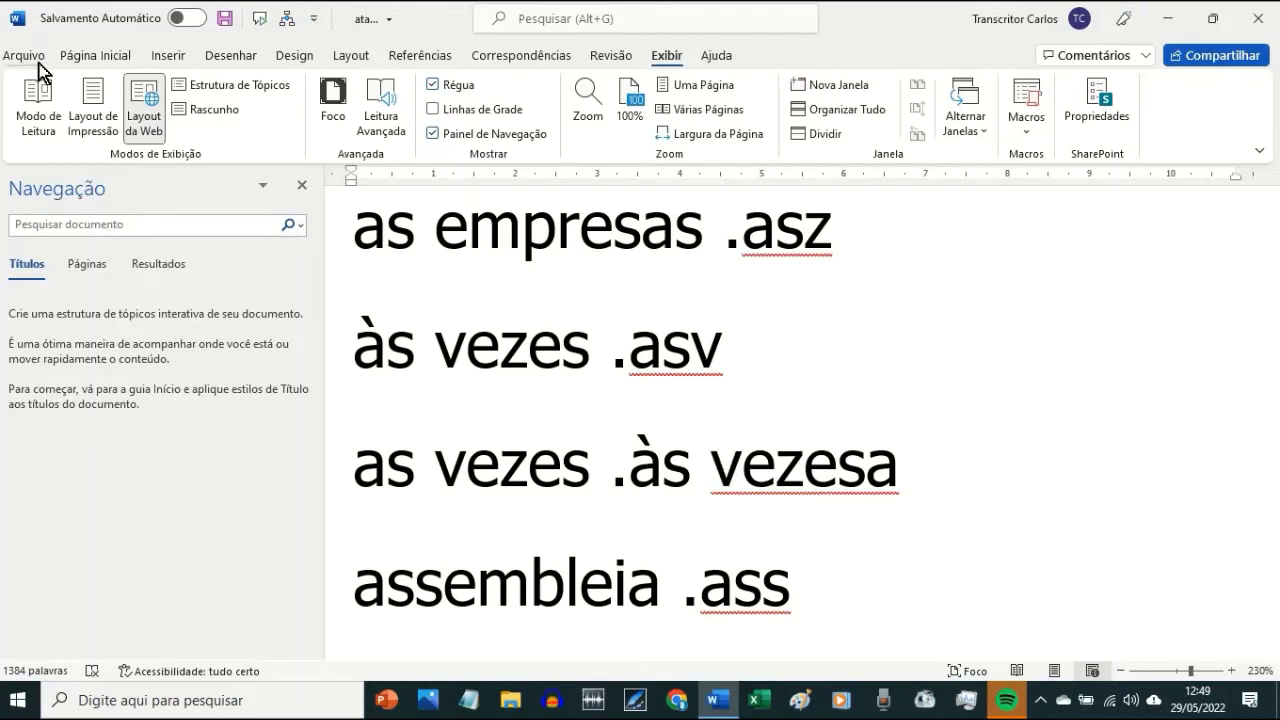
- Try a new line reading "as empresas" above the "assembleia .ass" entry, and undo it
key("Down")
key("Down")
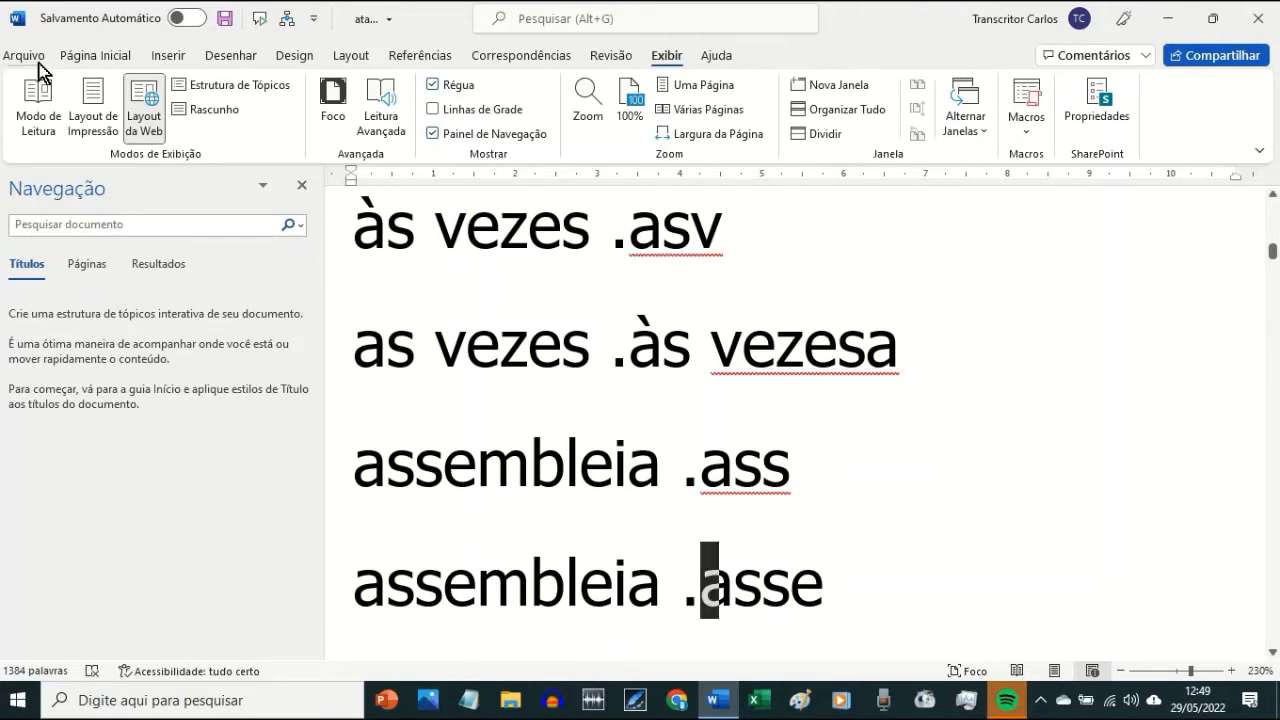
key("Down")
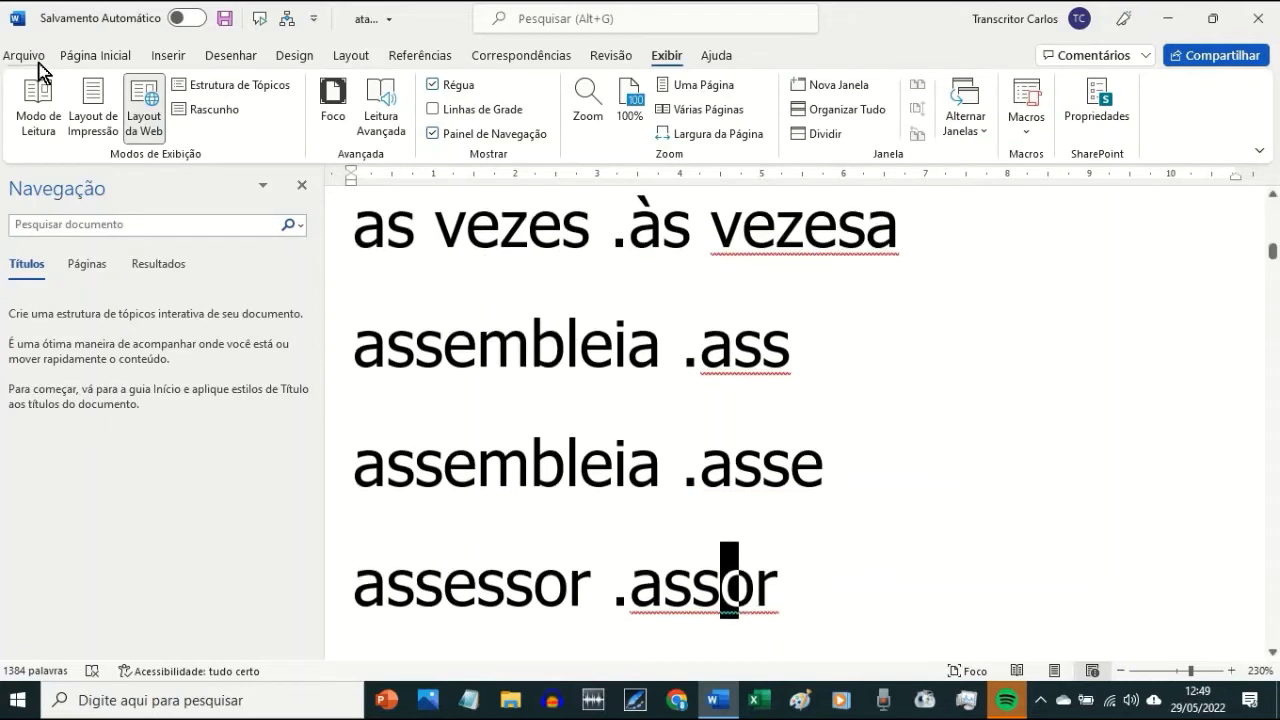
key("Up")
key("Up")
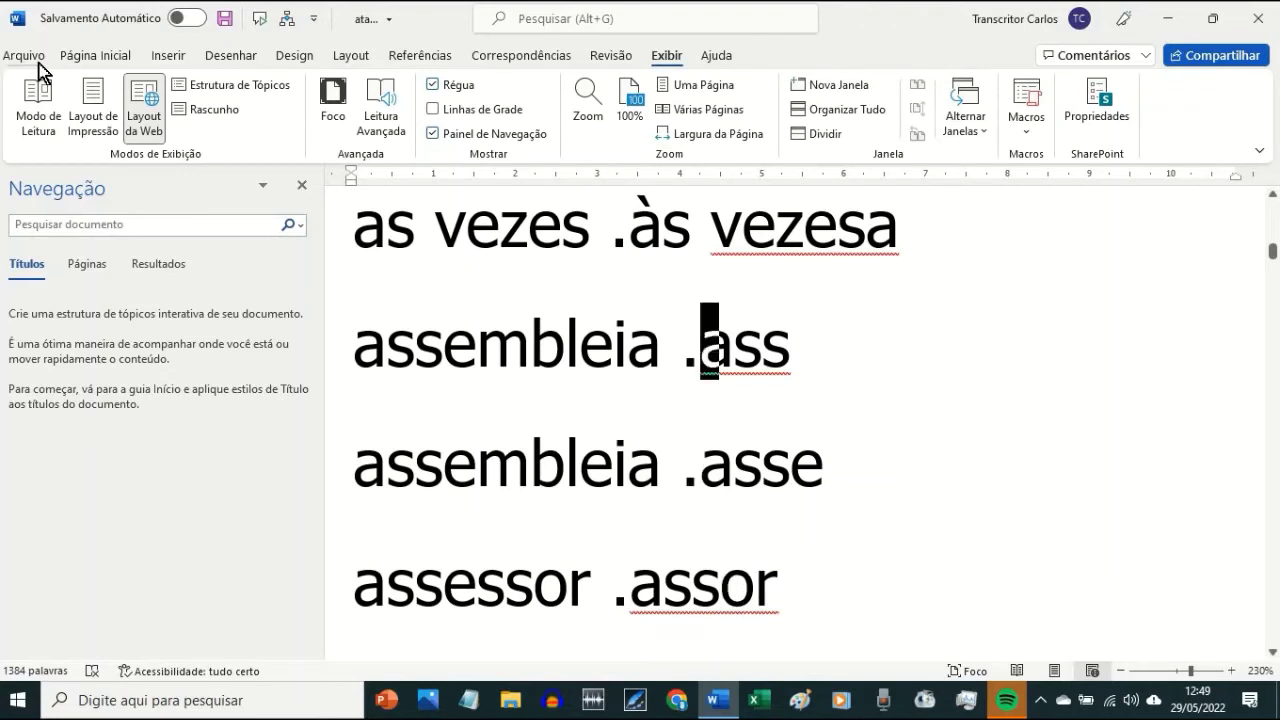
key("Home")
key("Return")
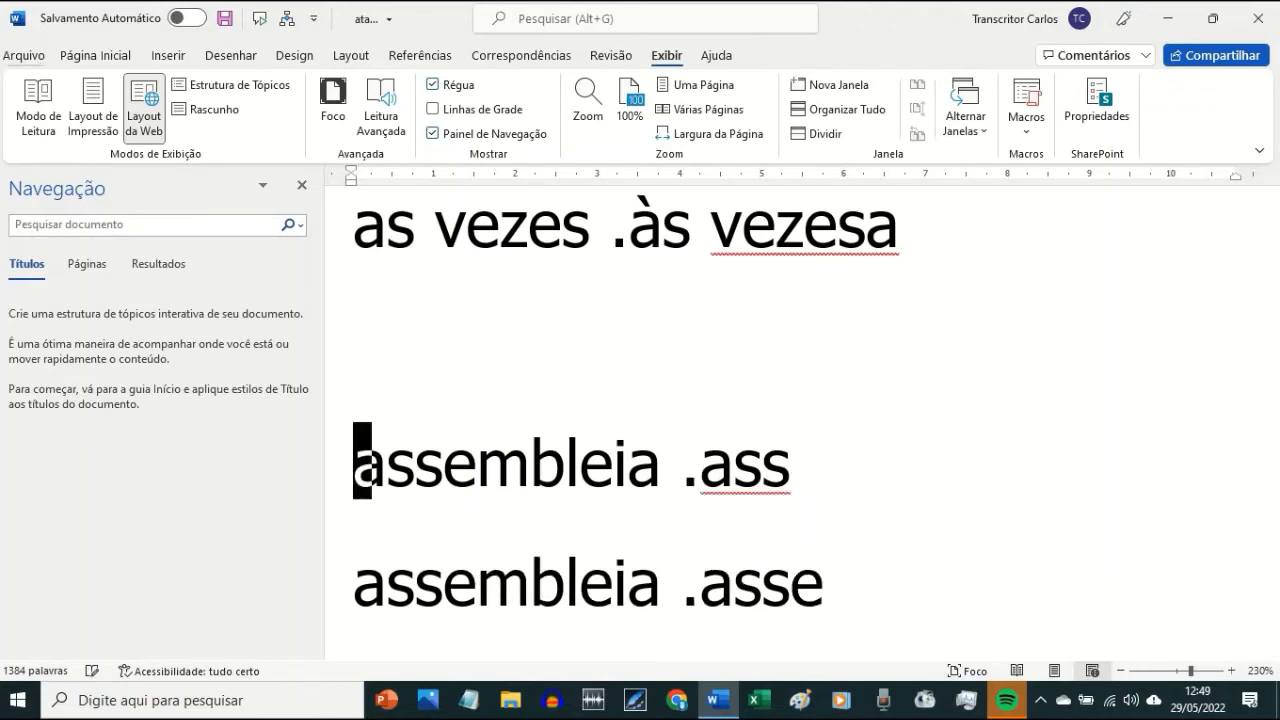
key("Up")
type("as empresas")
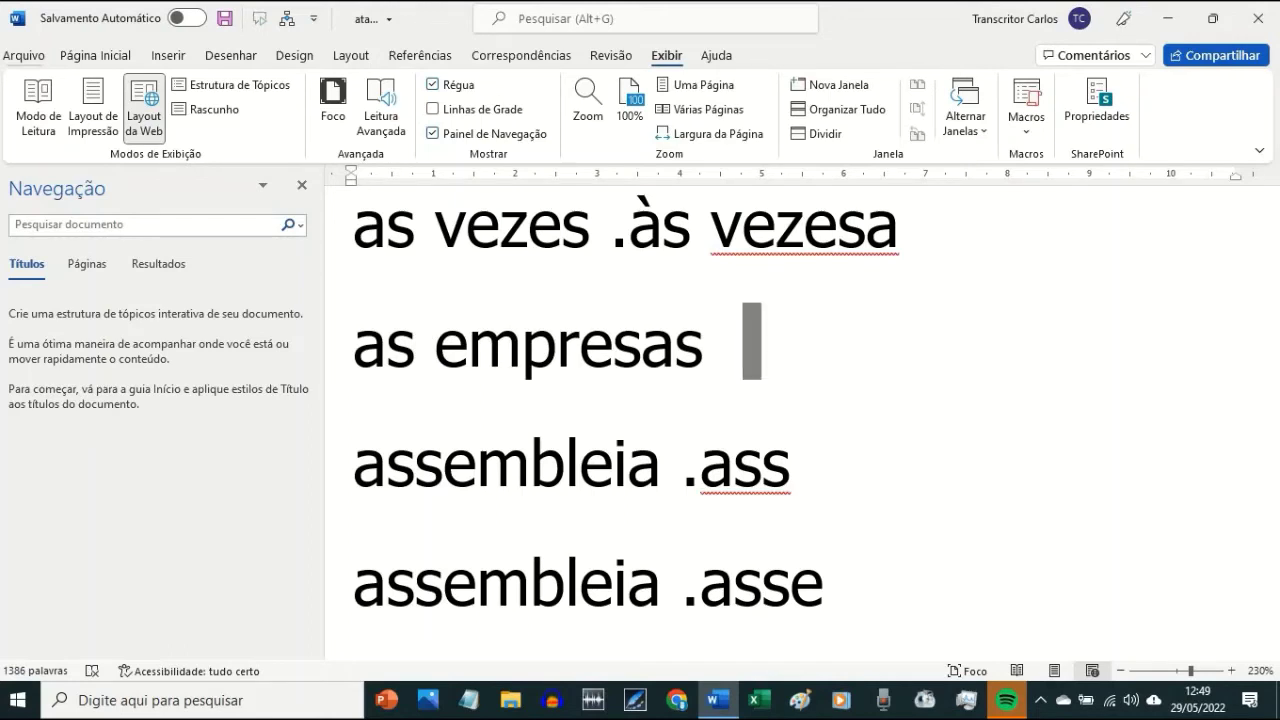
key("ctrl+z")
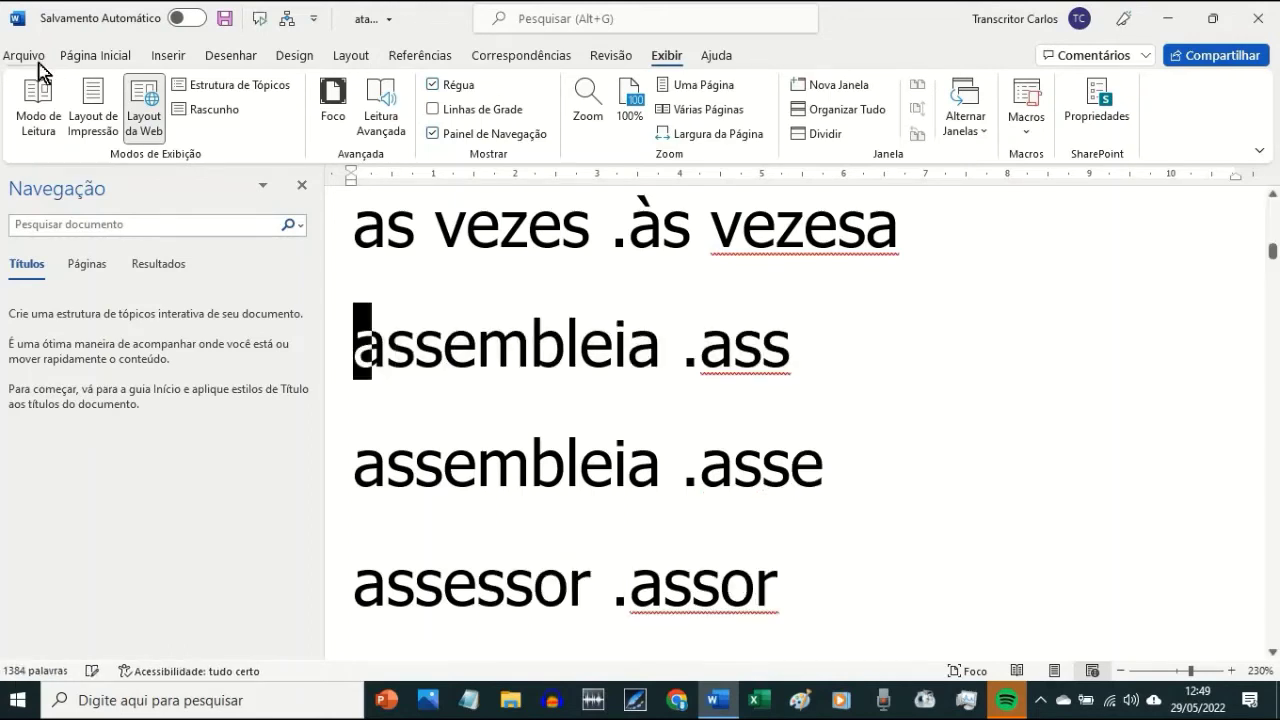
- Bold the letters "ass" at the start of "assessor" in the ".assor" entry
key("Down")
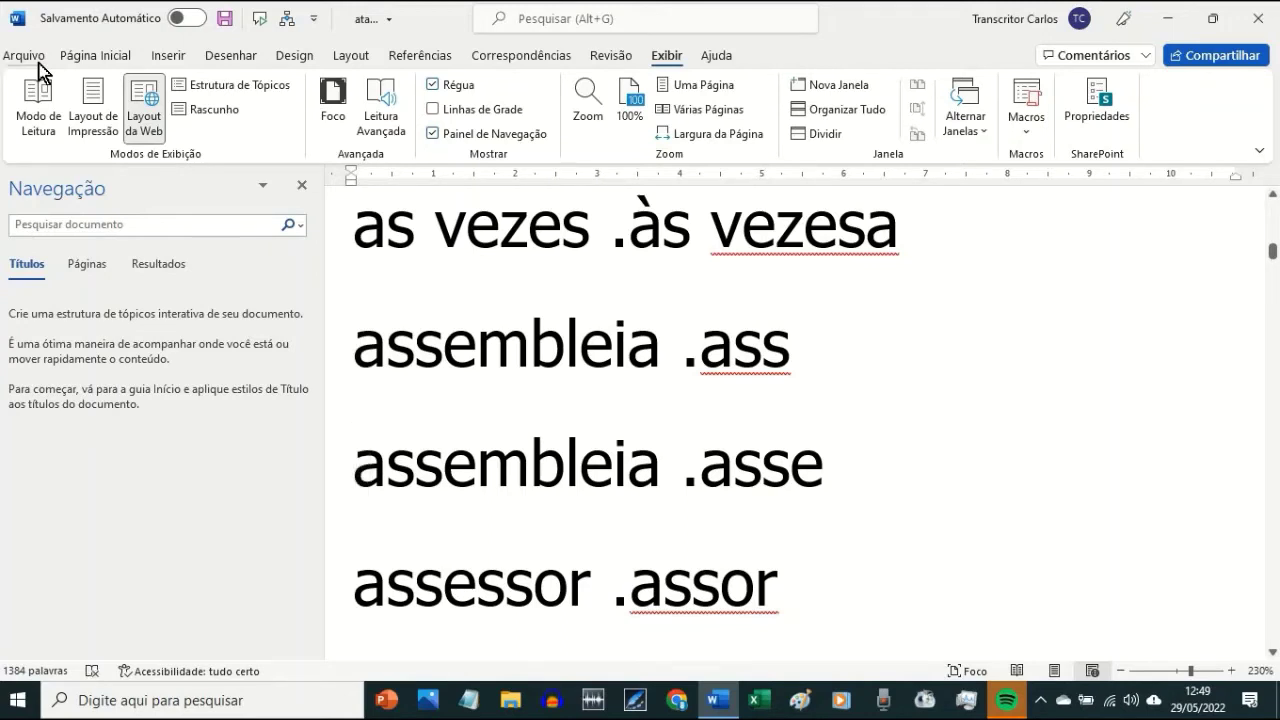
key("shift+Right")
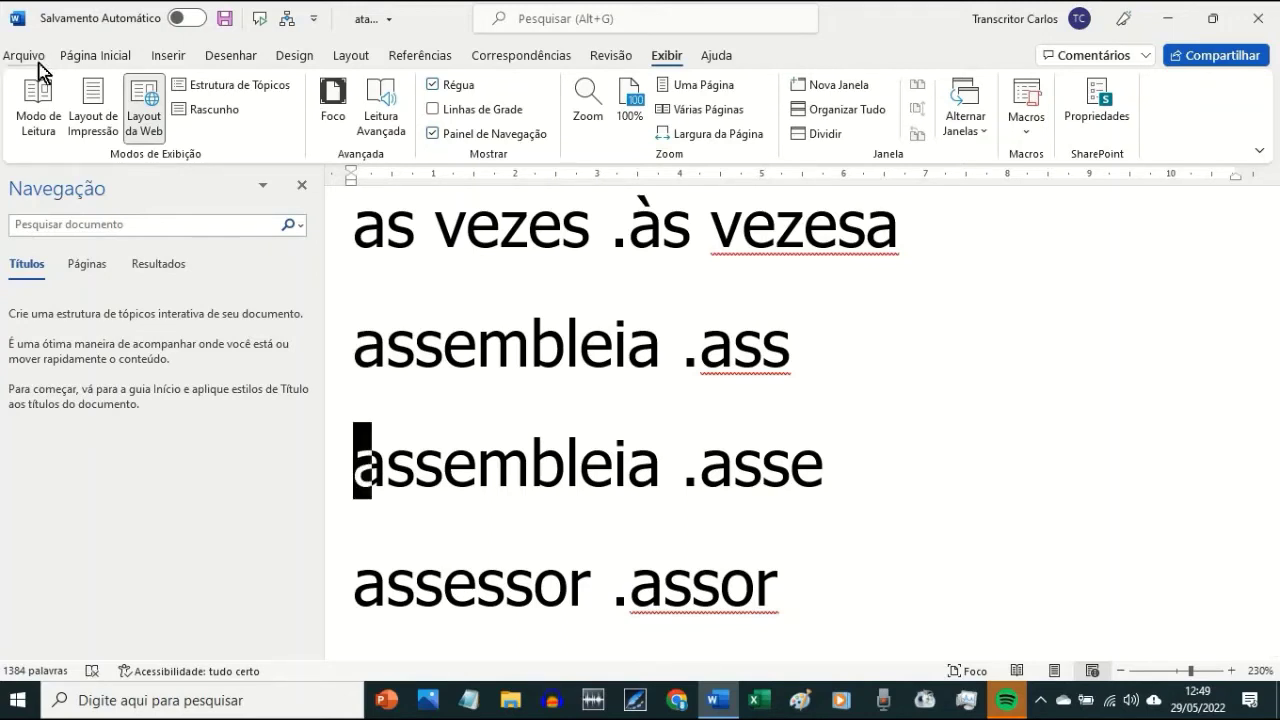
key("Up")
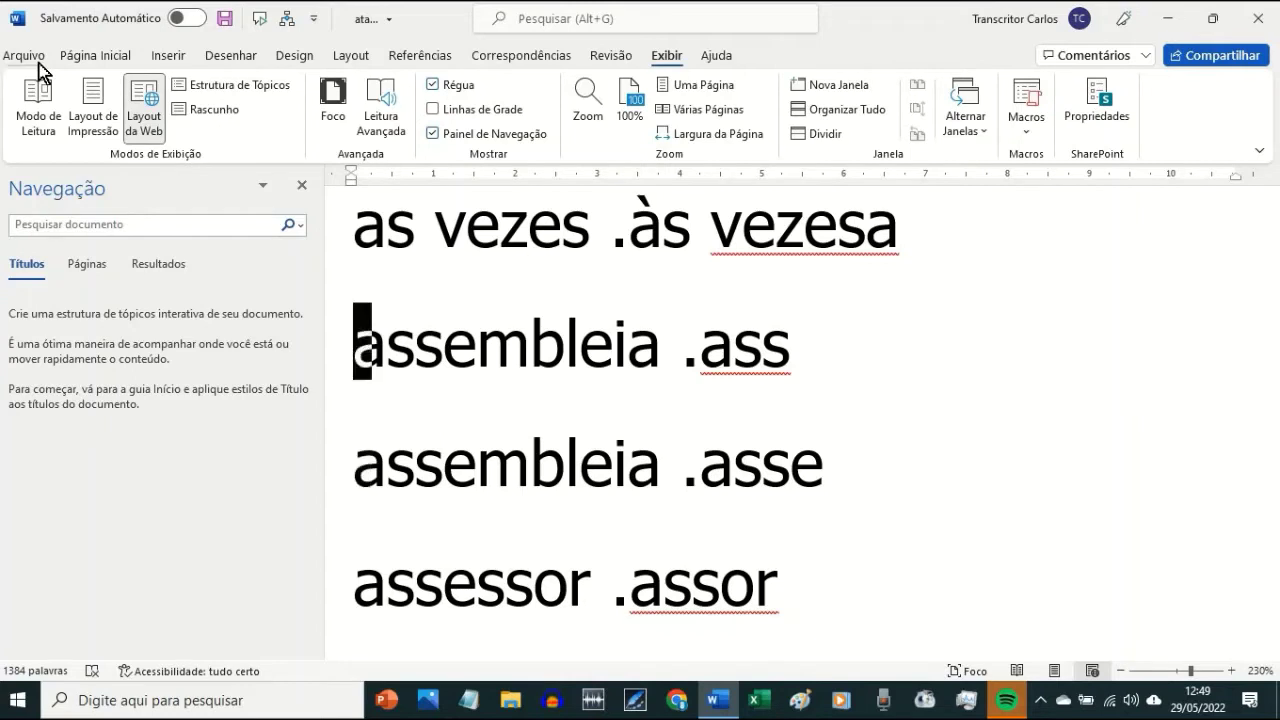
key("Down")
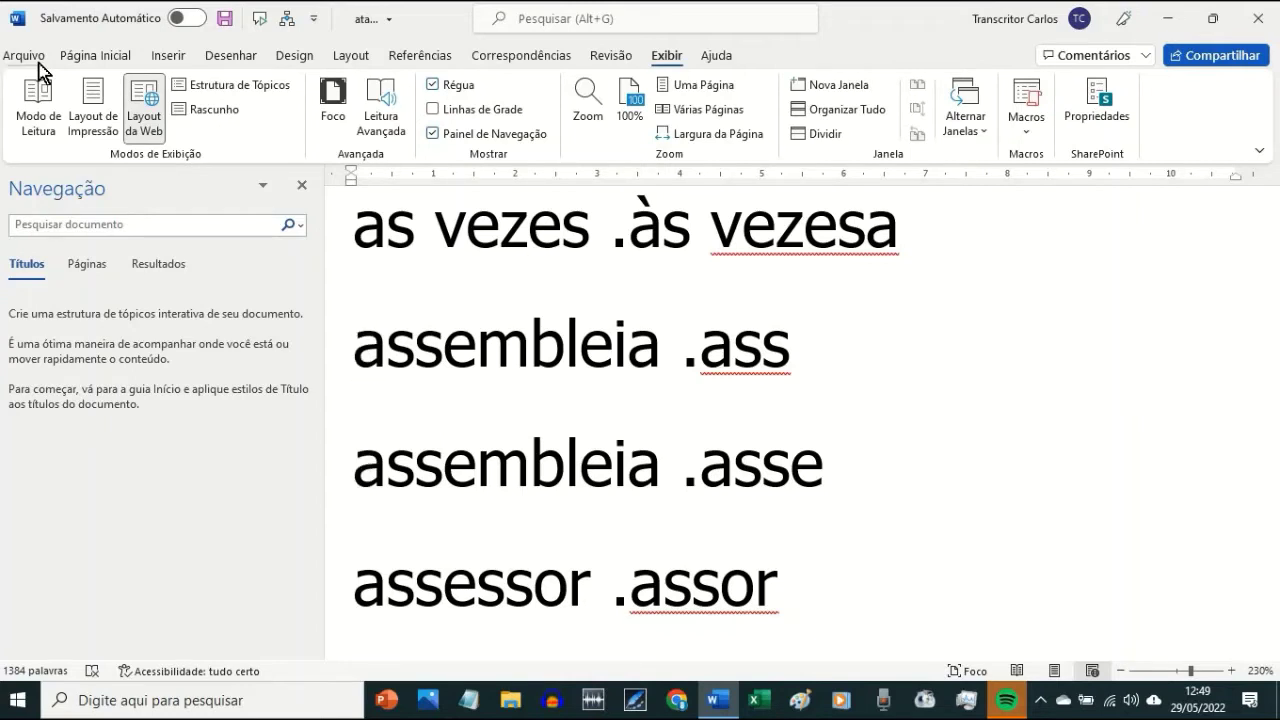
key("Down")
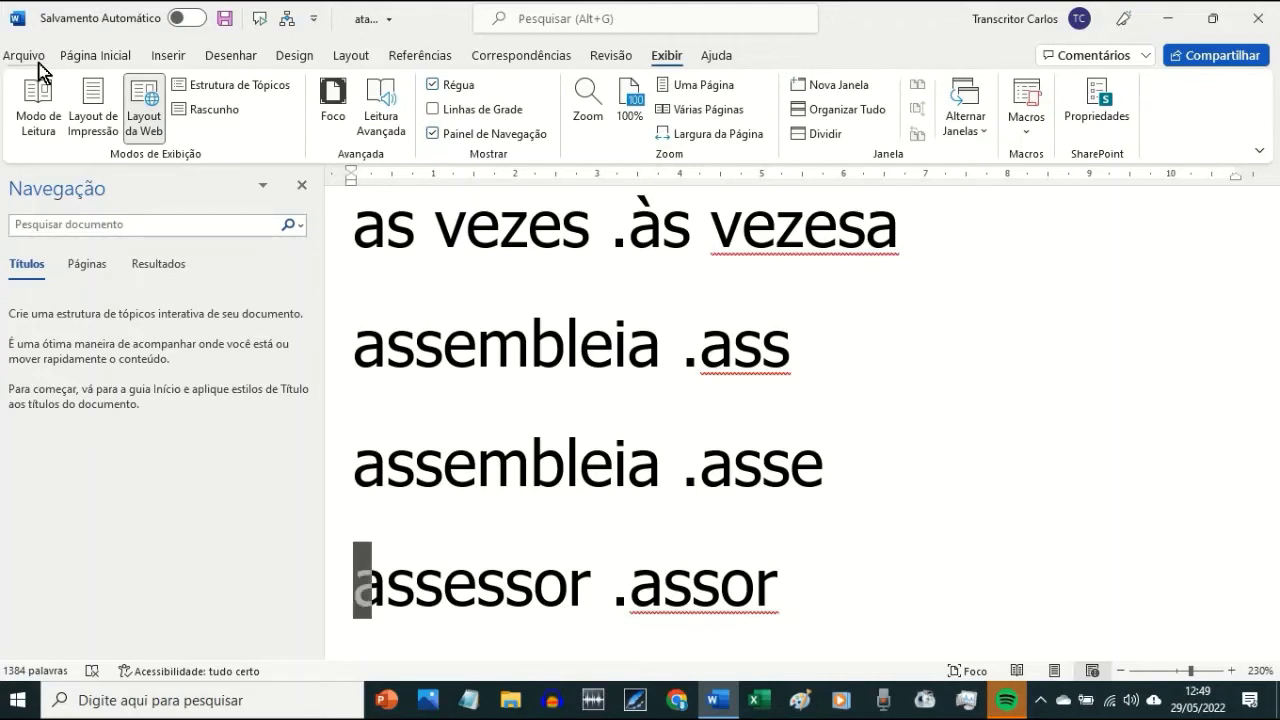
key("shift+Right")
key("shift+Right")
key("shift+Right")
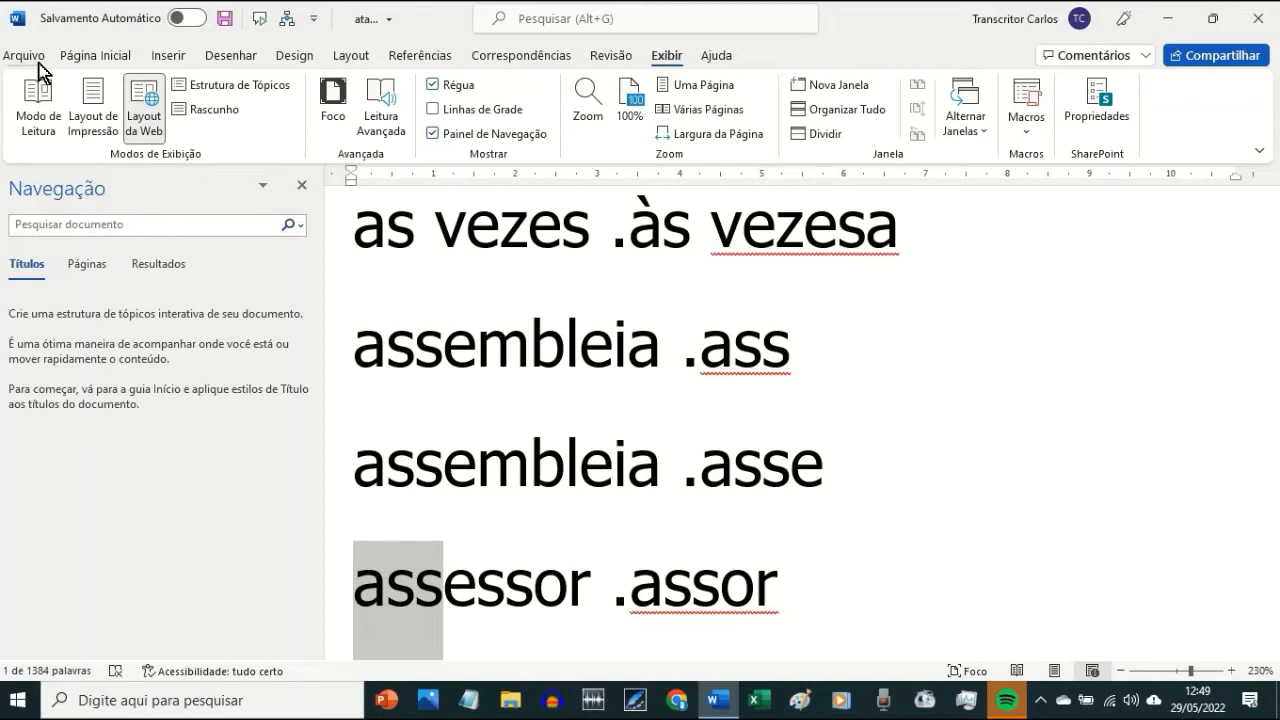
key("shift+Right")
key("shift+Left")
key("ctrl+n")
- Bold the letters "or" at the end of "assessor" in the ".assor" entry
key("Right")
key("Right")
key("Right")
key("Right")
key("Right")
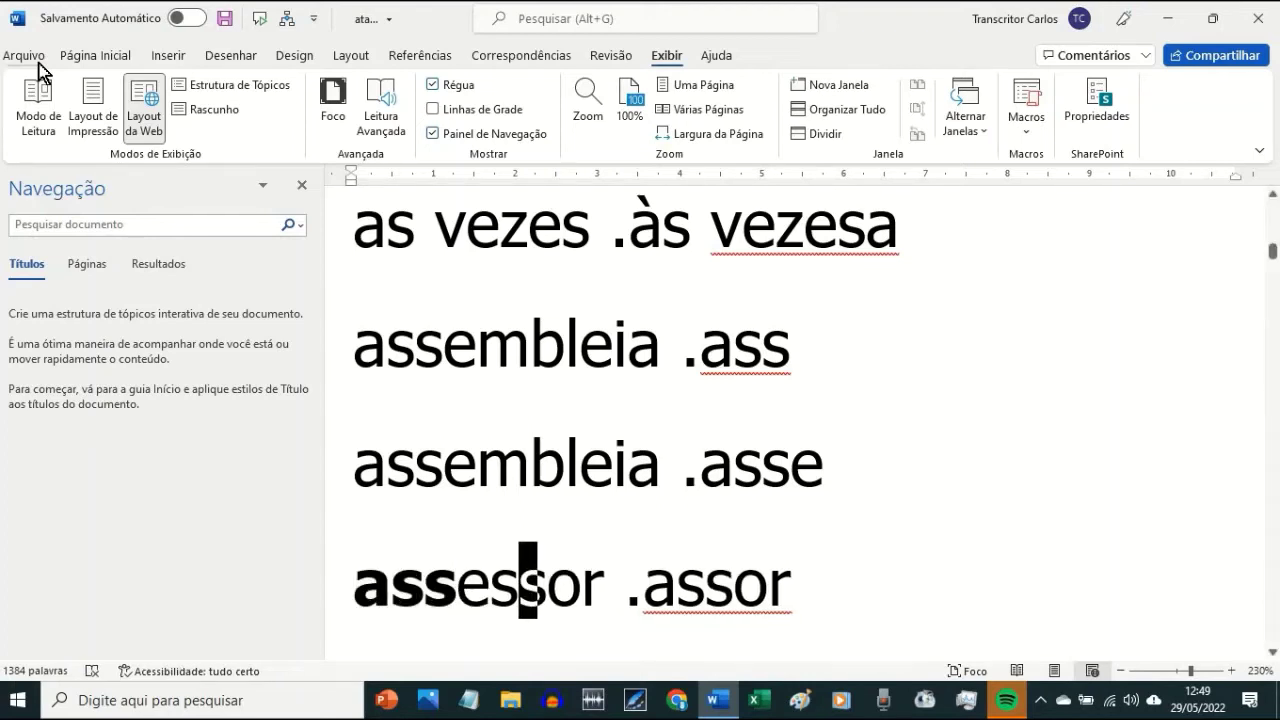
key("shift+Right")
key("ctrl+n")
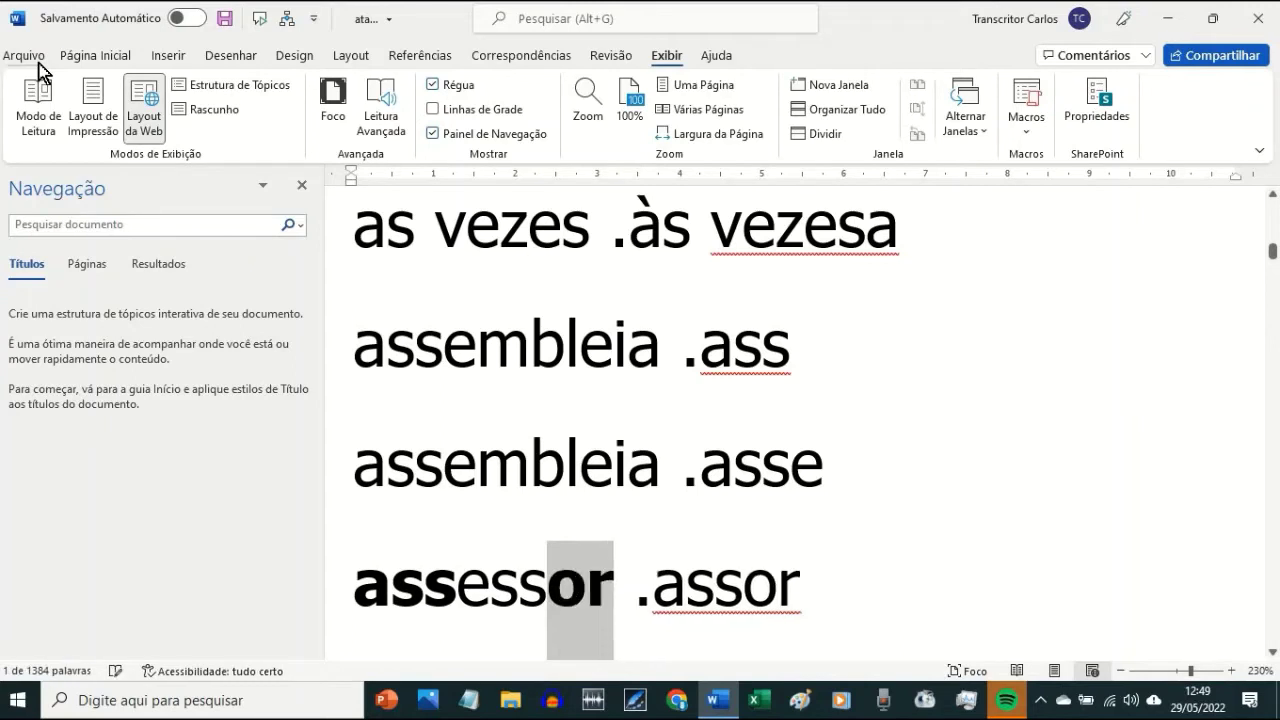
- Add a new line "assessor .asor" below the "assessor .assor" entry
key("Down")
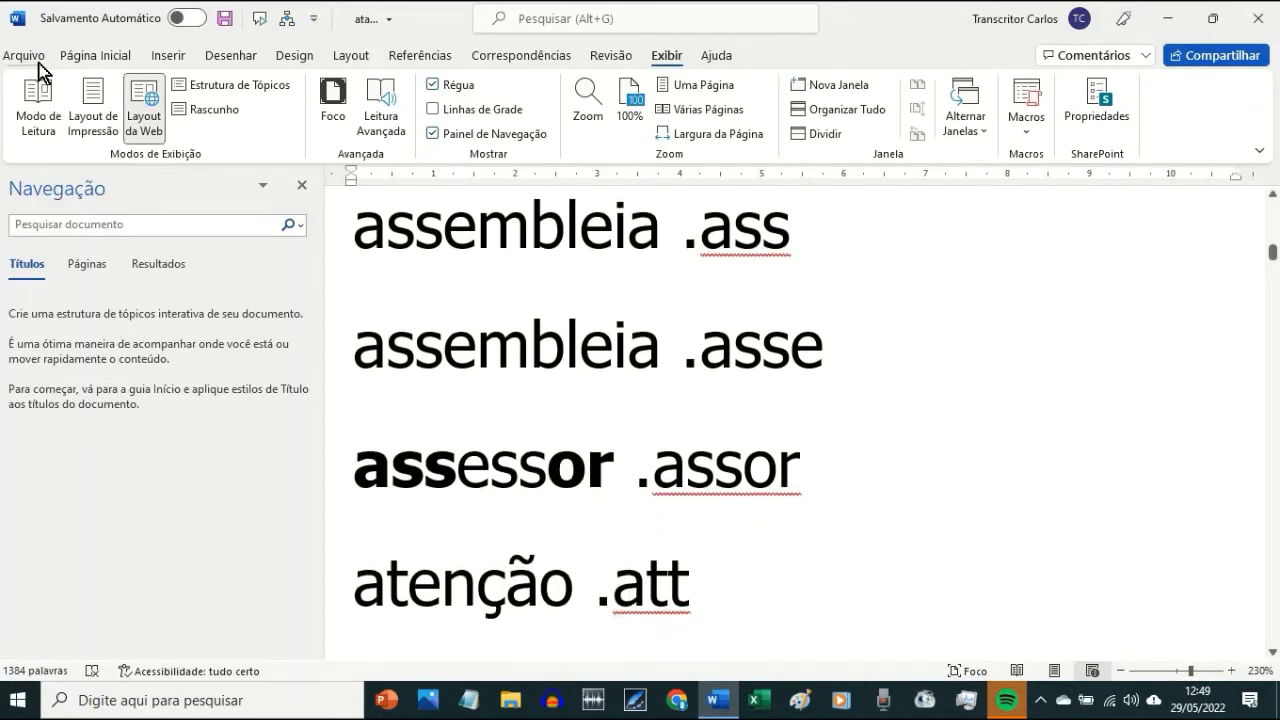
key("Down")
key("Up")
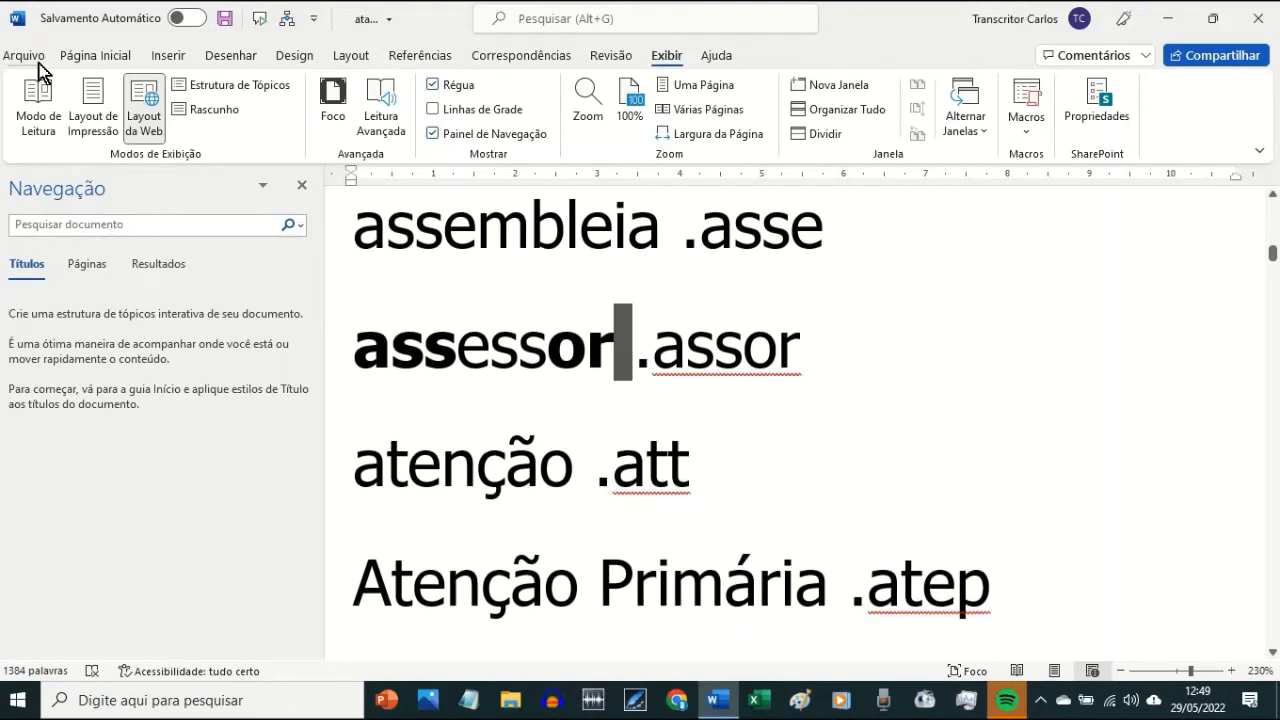
key("End")
key("Return")
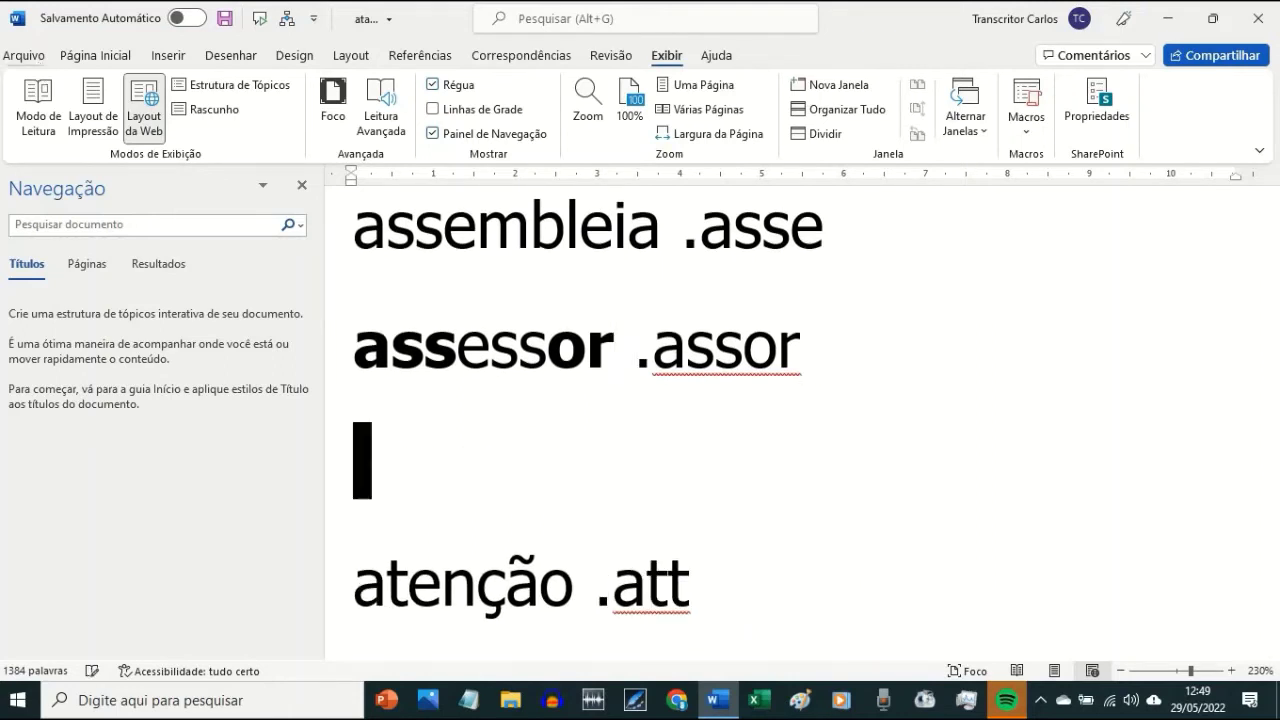
type("assessor ")
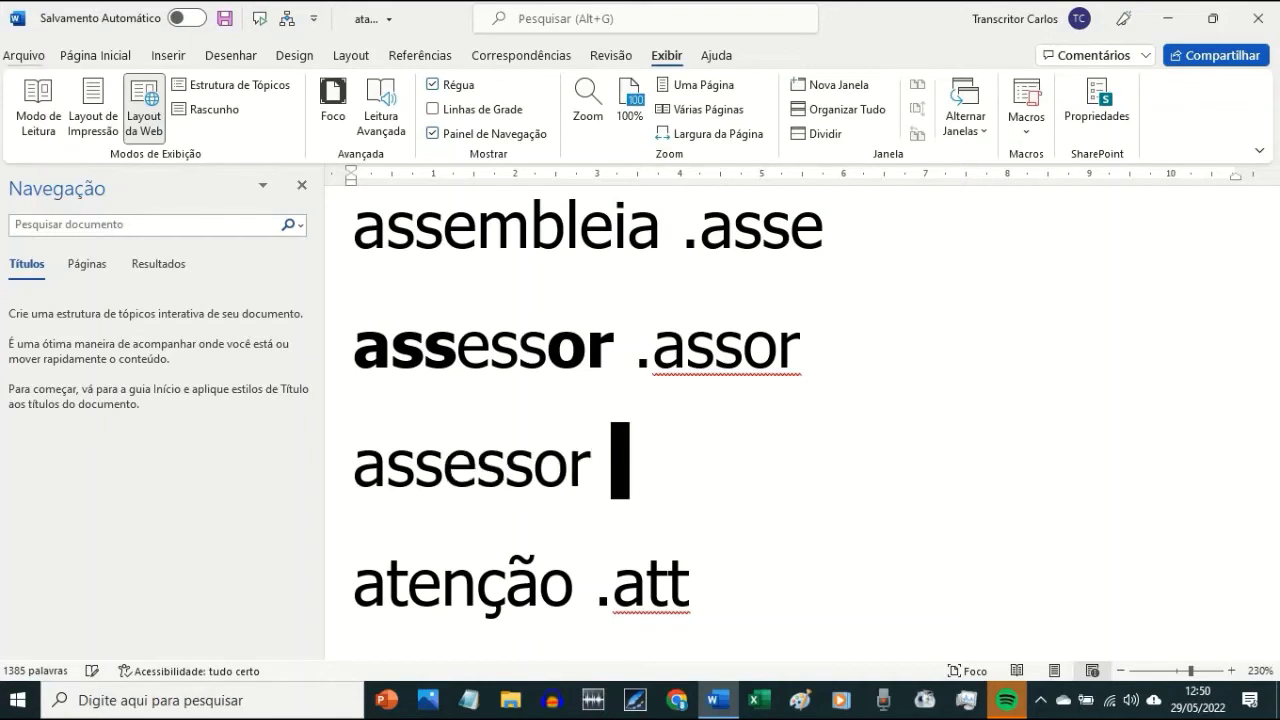
type(".asor")
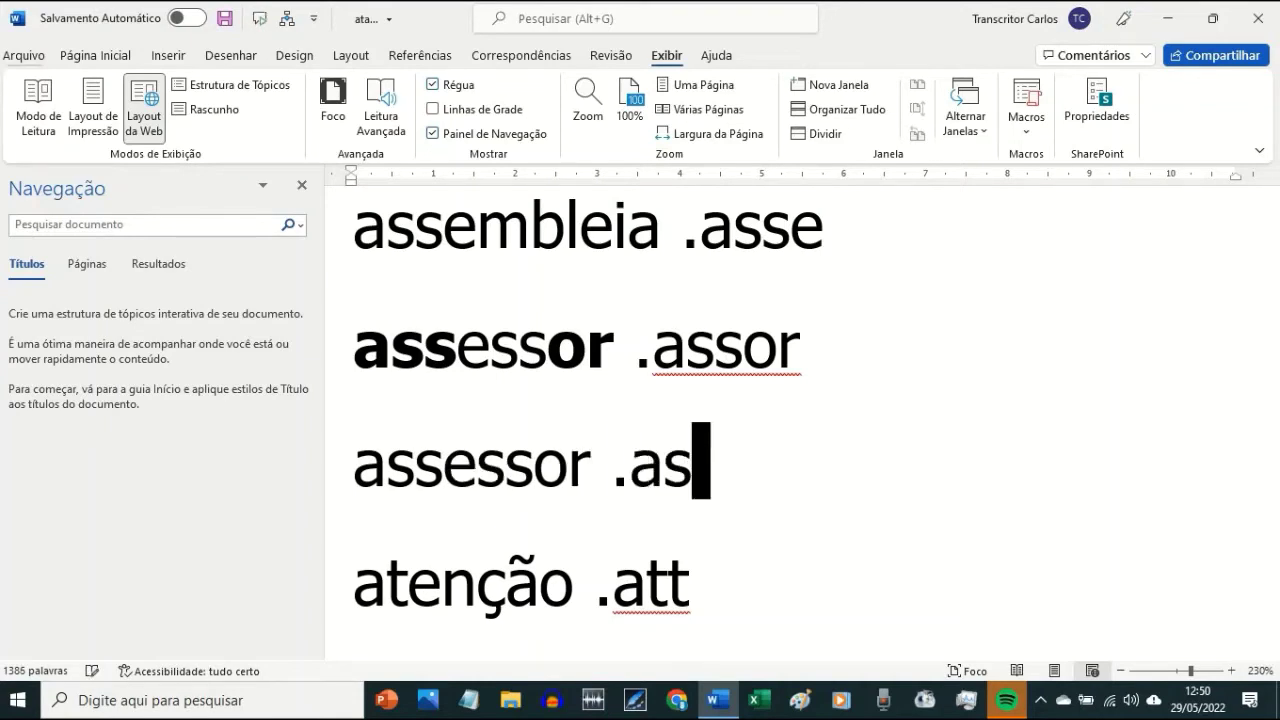
- Check the wording of the new line "assessor .asor" against the neighbouring entries
key("Down")
key("Down")
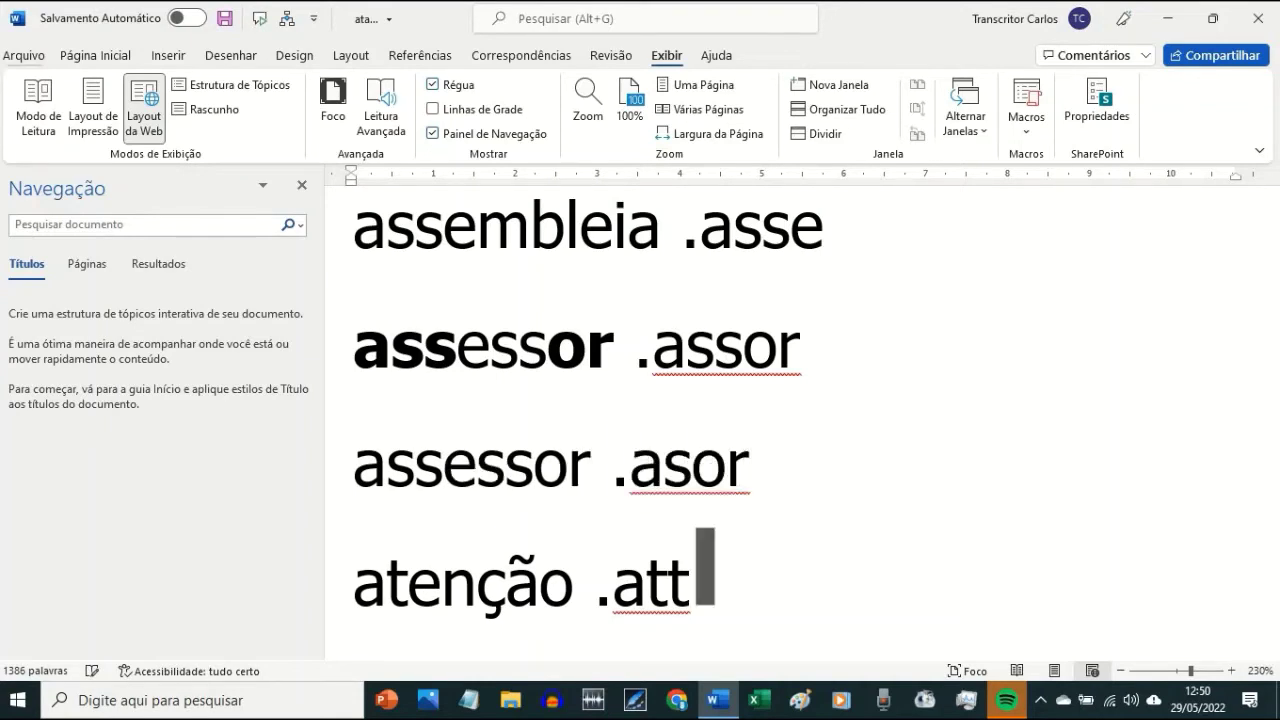
key("Up")
key("Up")
key("Left")
key("Left")
key("Left")
key("Left")
key("Left")
key("Left")
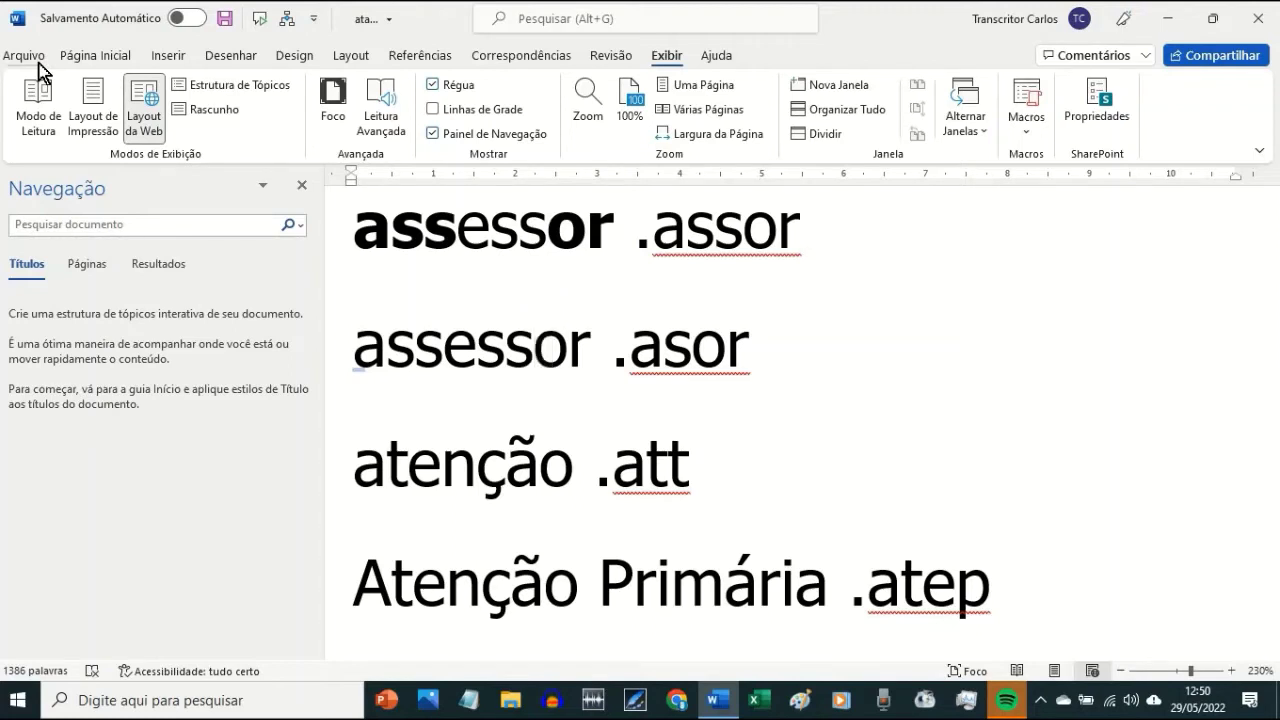
key("Right")
key("Right")
type("s")
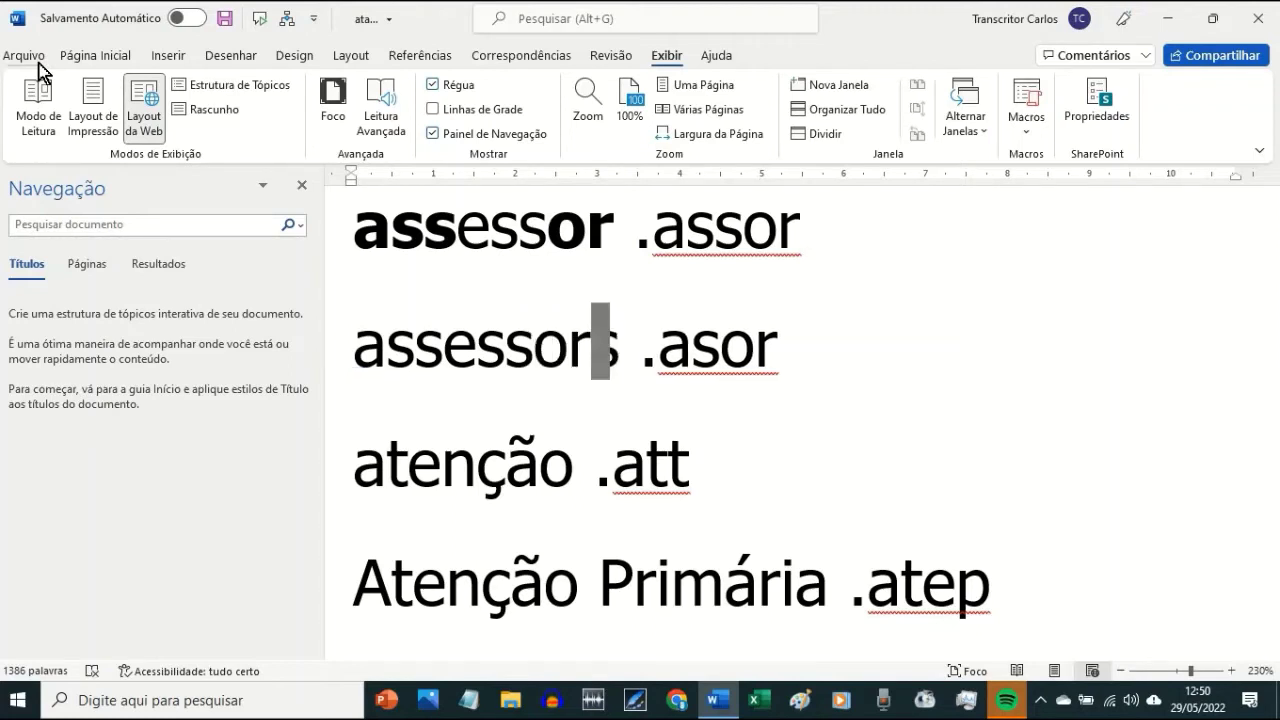
key("BackSpace")
key("Left")
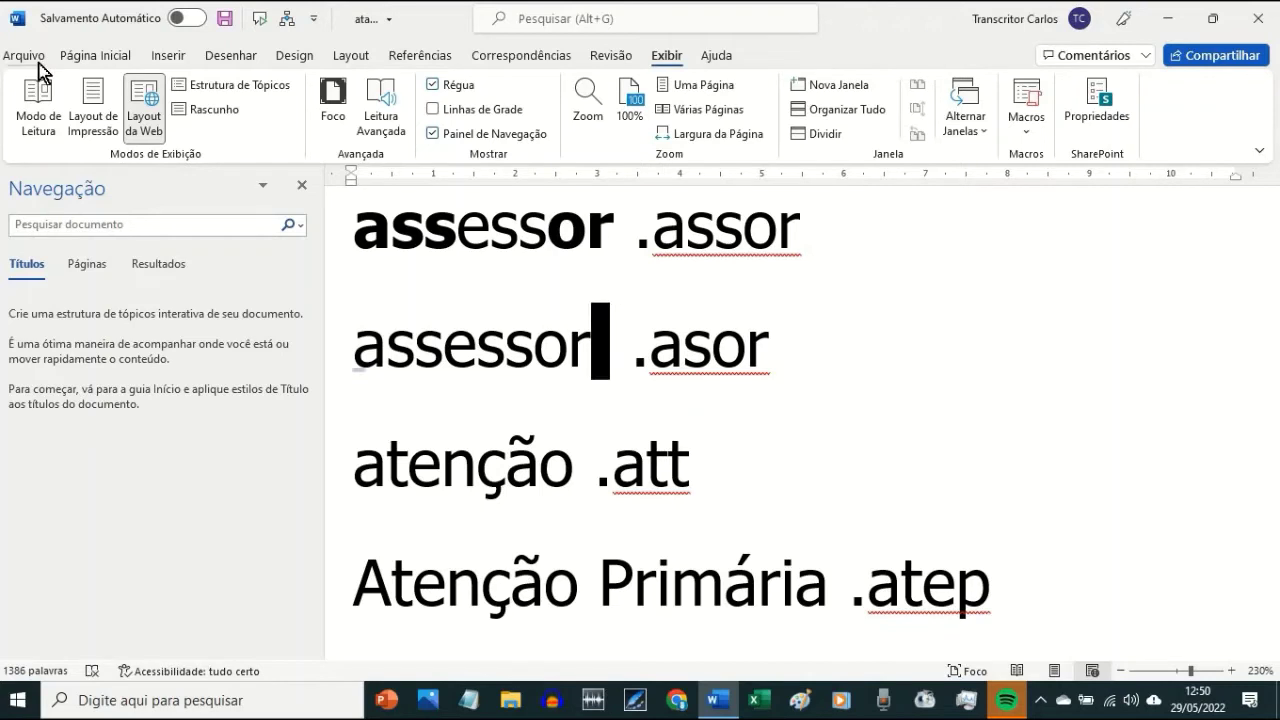
key("Delete")
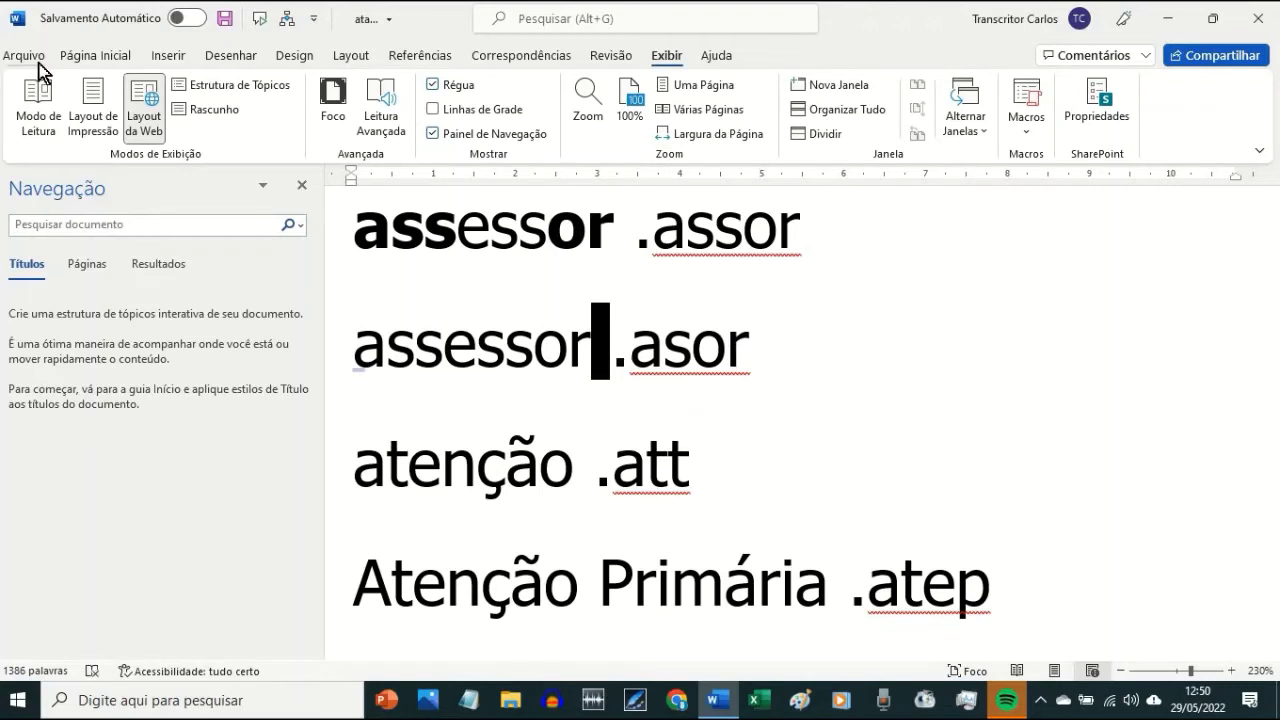
- Open the AutoCorrect options from the proofing section of the Word options
key("ctrl+shift+Left")
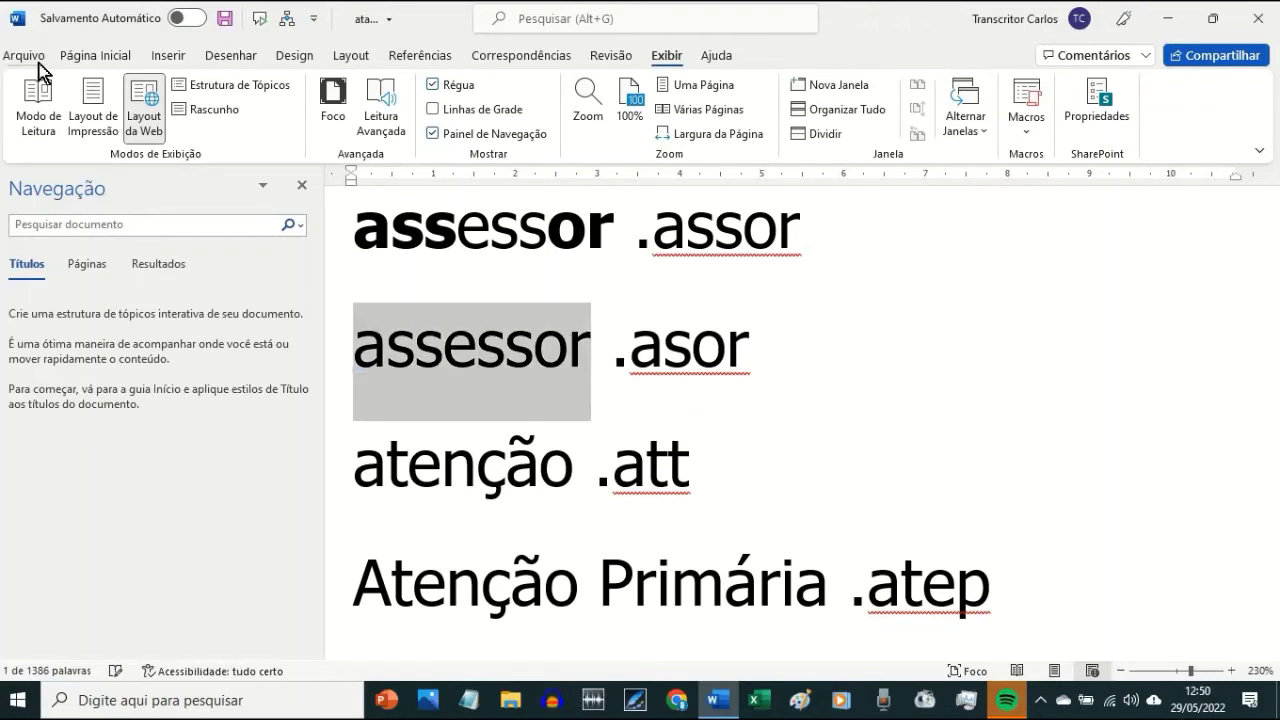
key("Right")
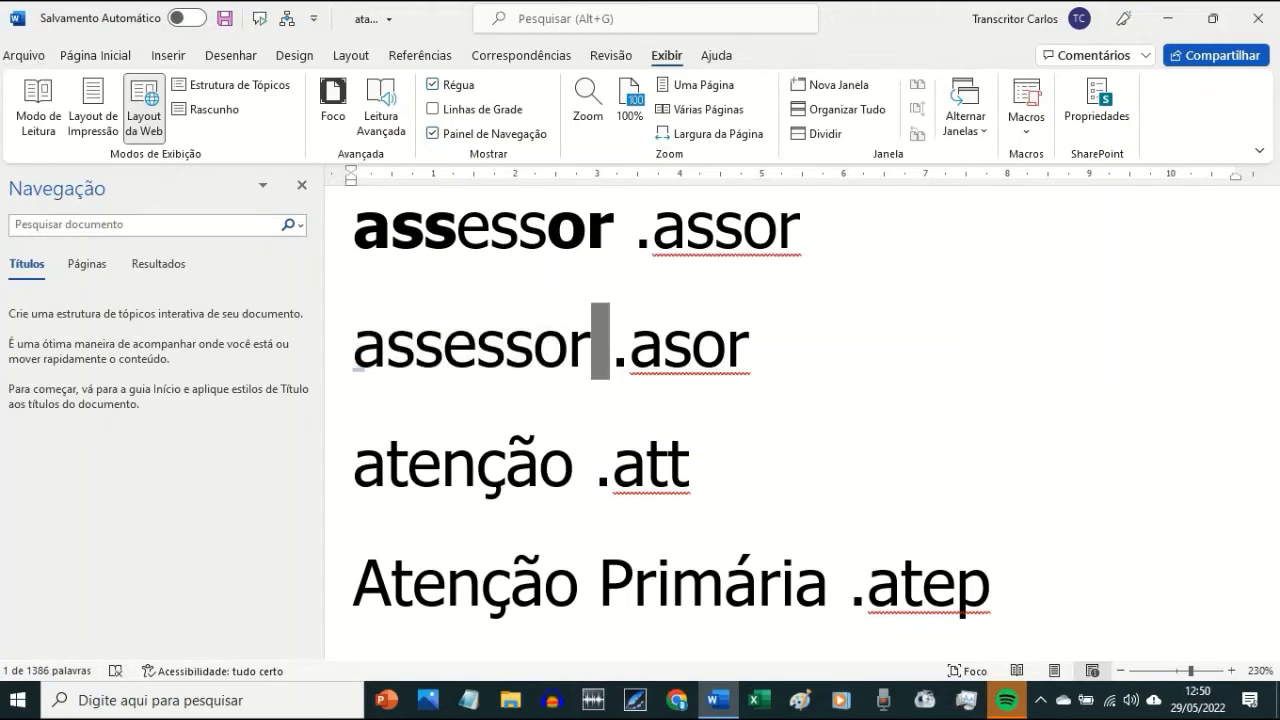
left_click(27, 57)
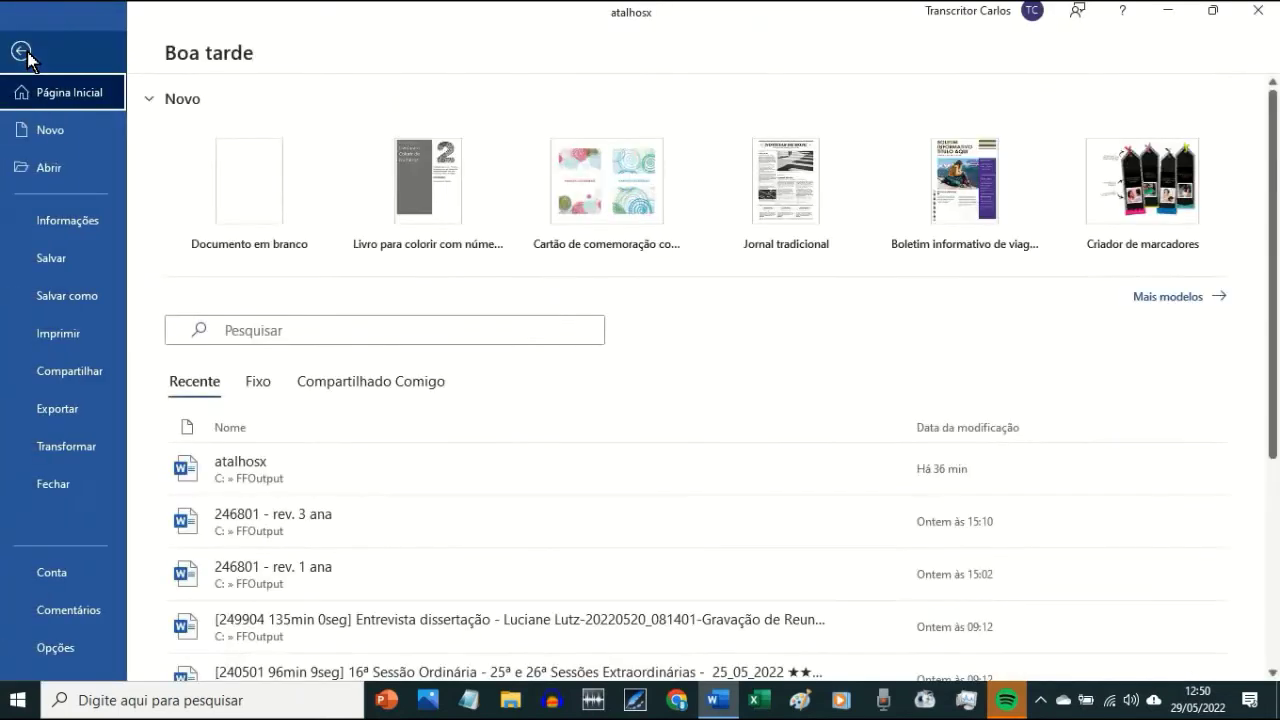
left_click(56, 648)
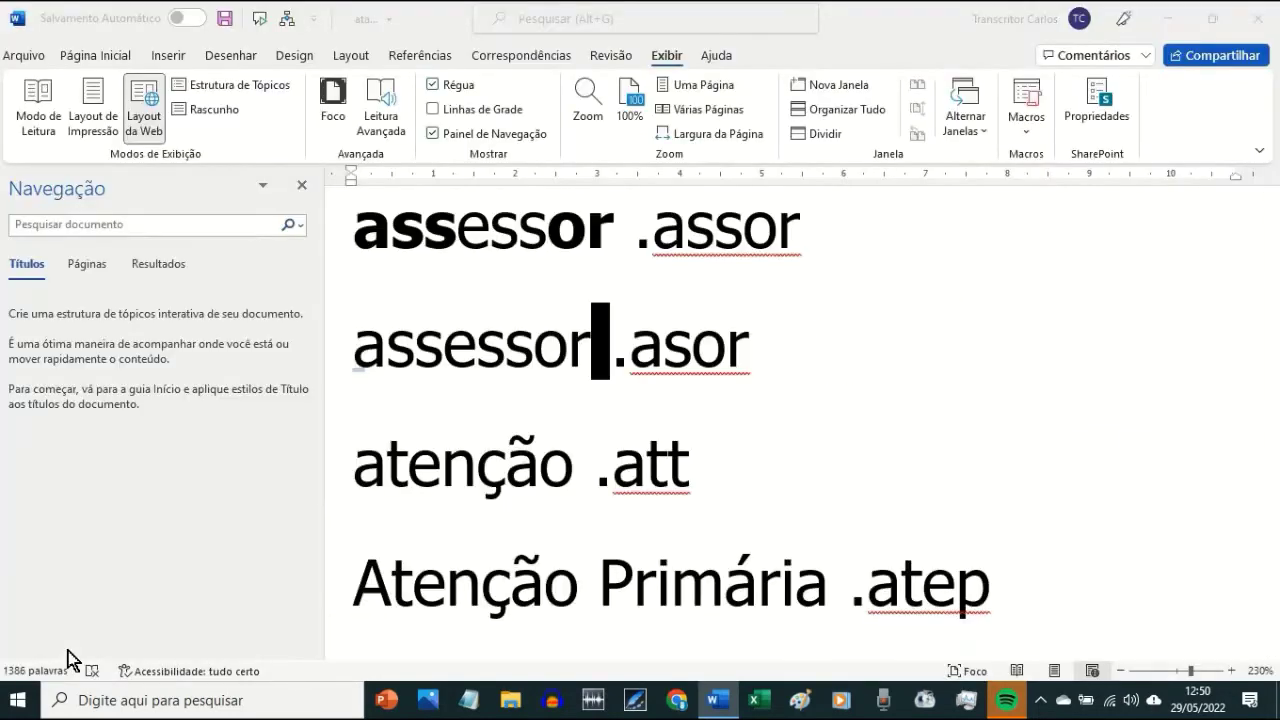
key("Down")
key("Down")
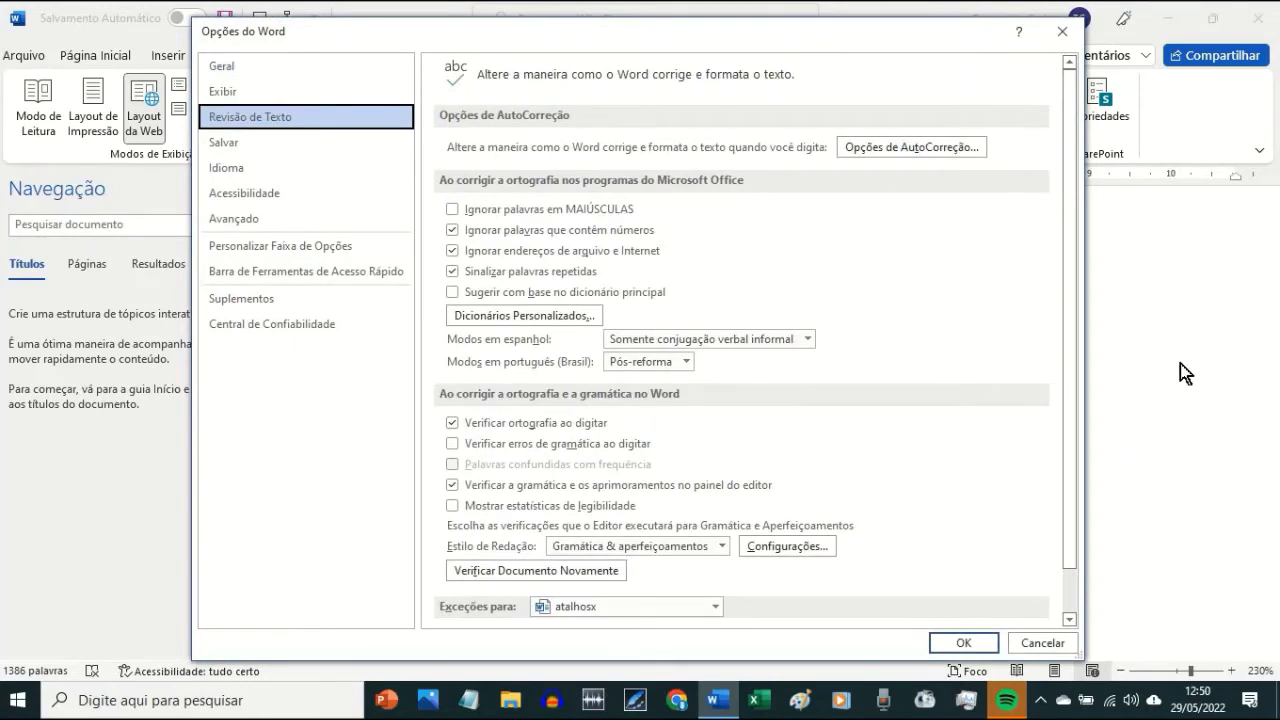
key("Tab")
key("Return")
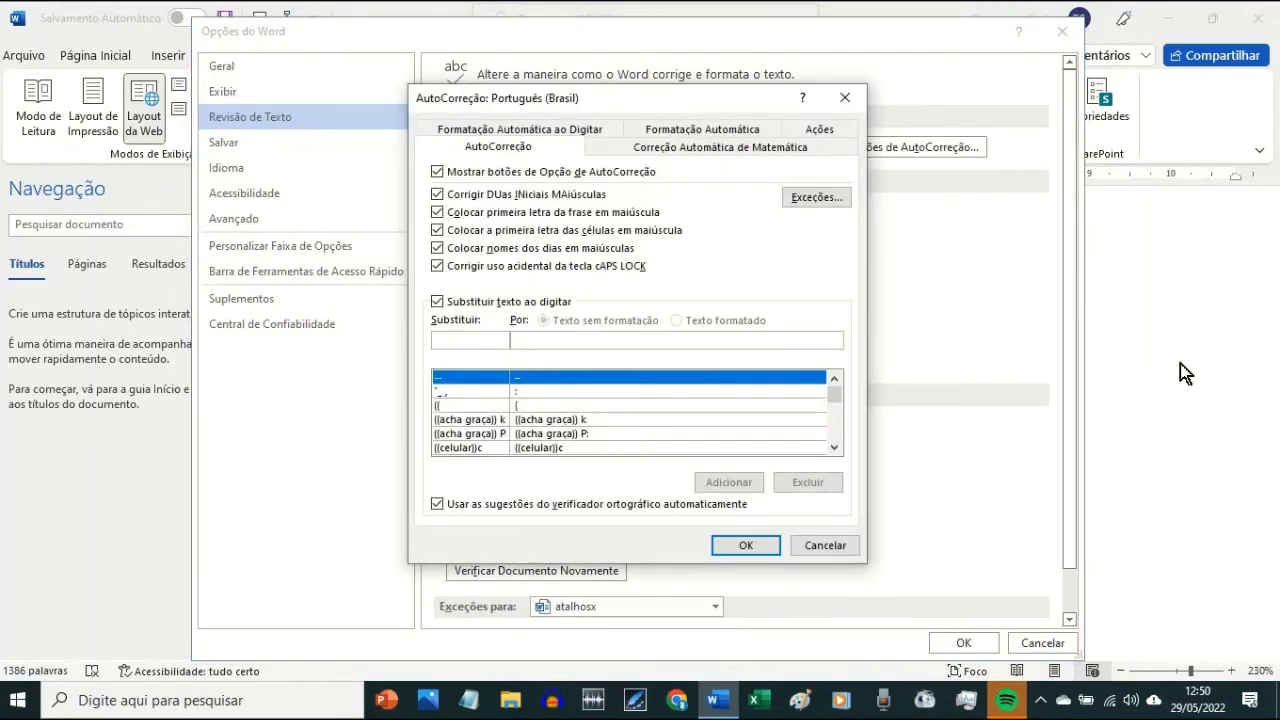
- Add an AutoCorrect entry replacing "assessors" with "assessores" and accept the options
type("asse")
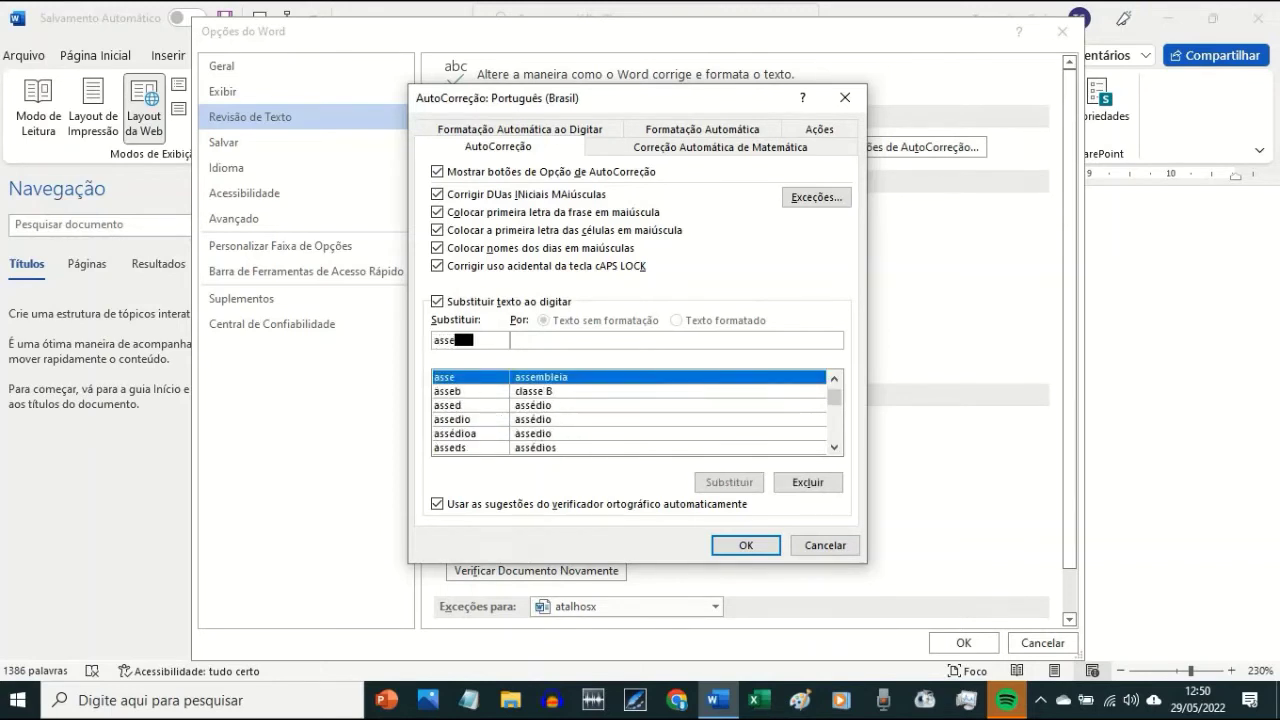
type("ssors")
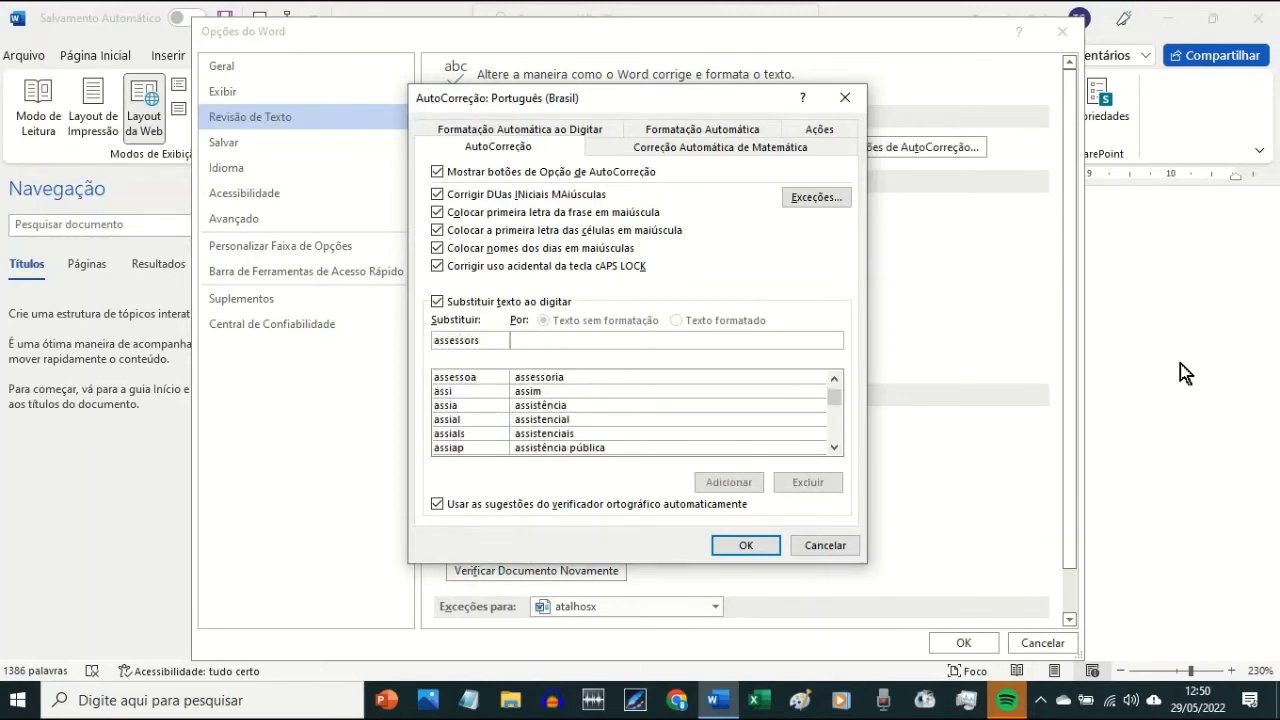
type("assessores")
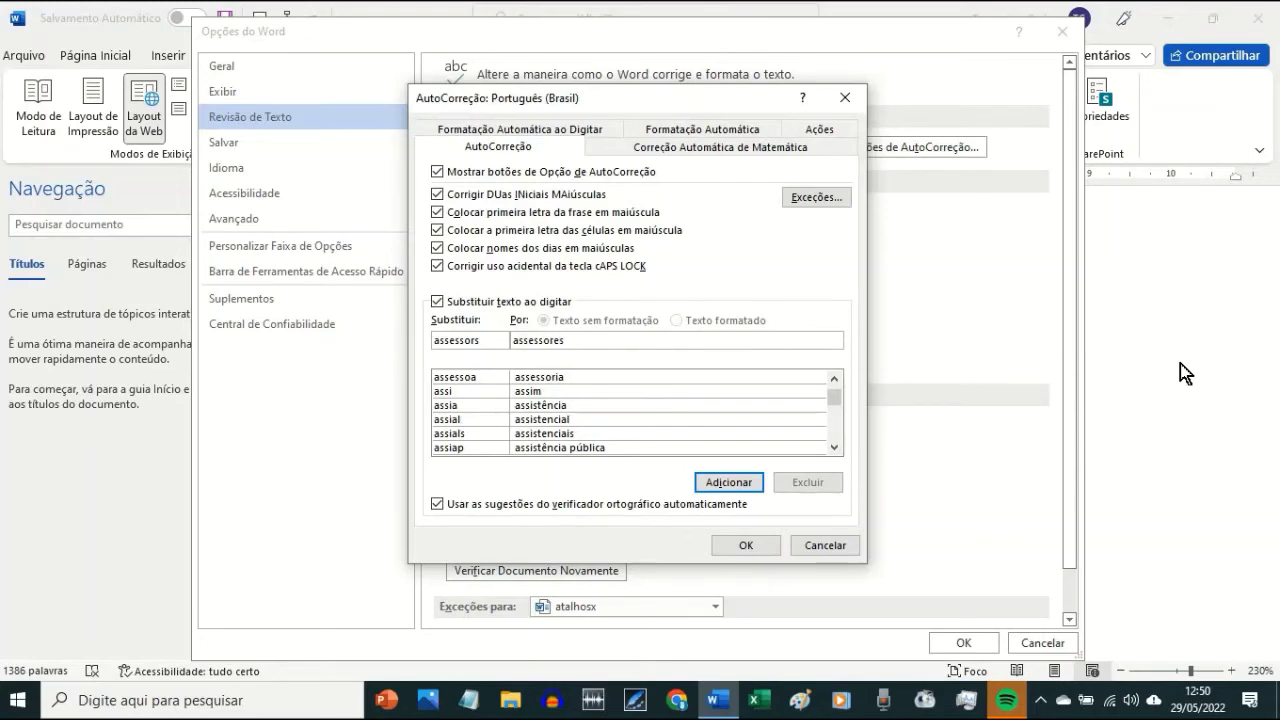
key("Return")
key("Return")
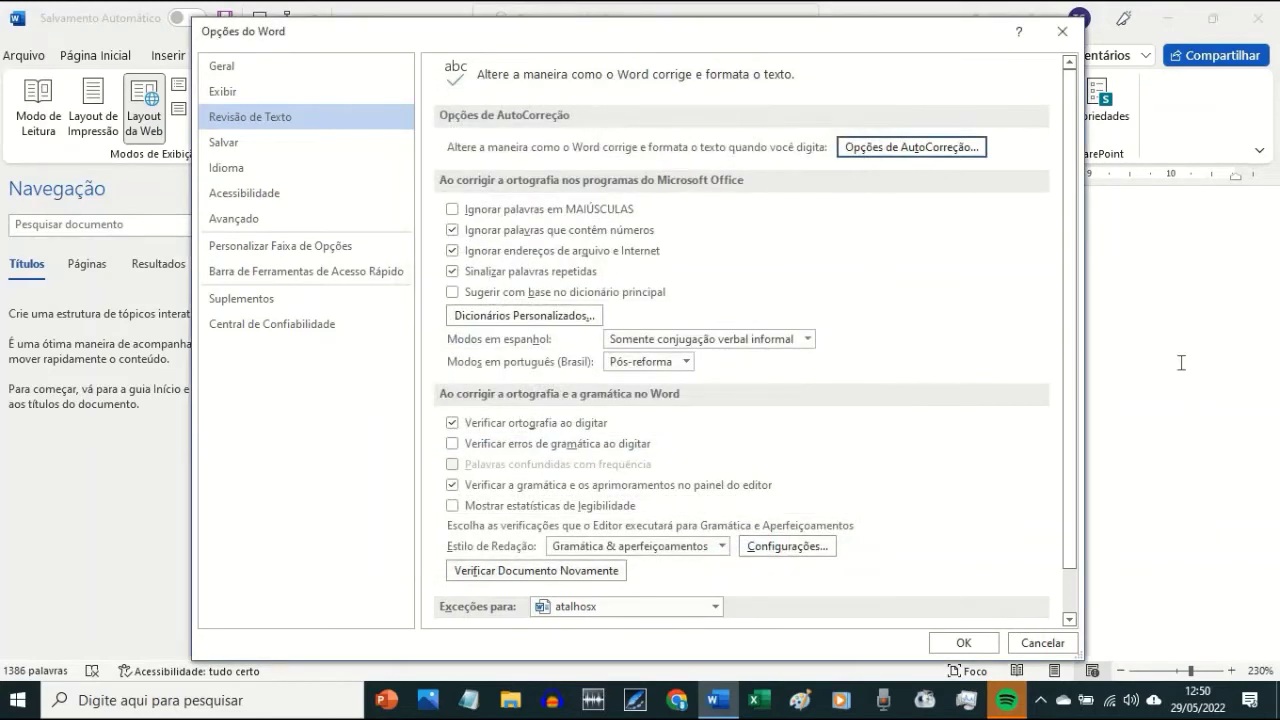
key("Return")
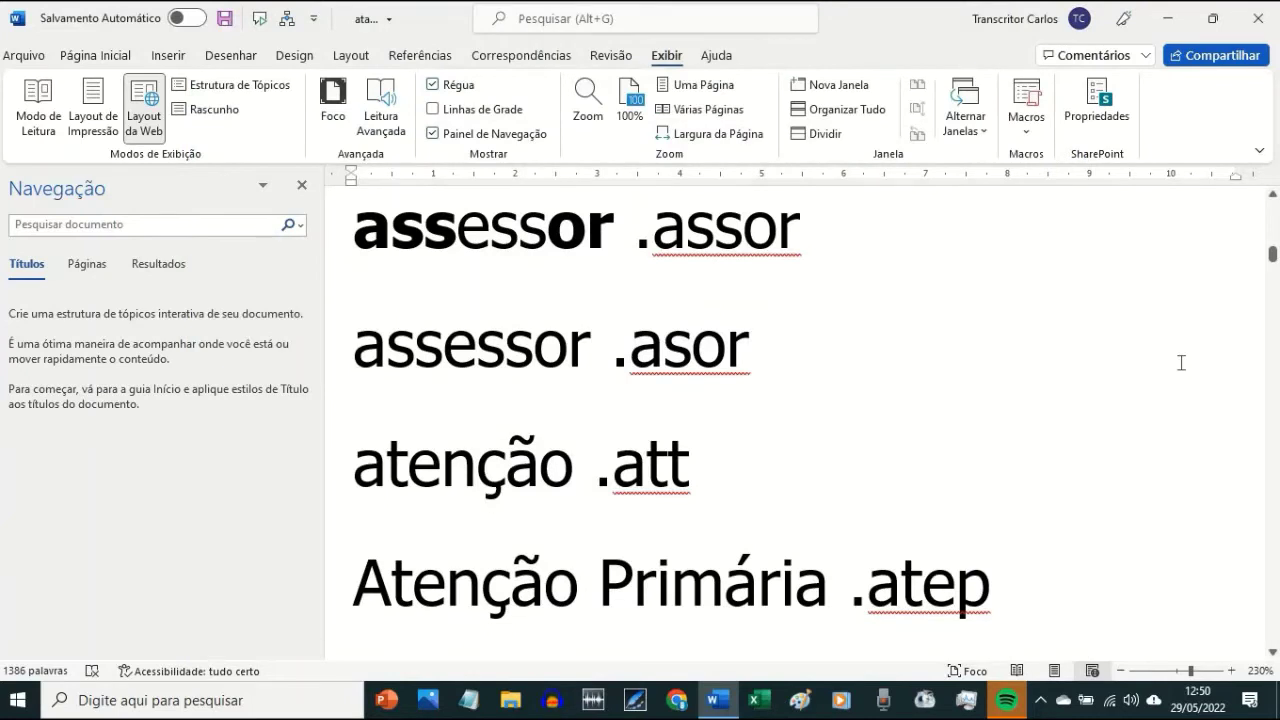
- Test the "assessors" replacement on the first word of the ".asor" line, and restore the word to "assessor"
type("s")
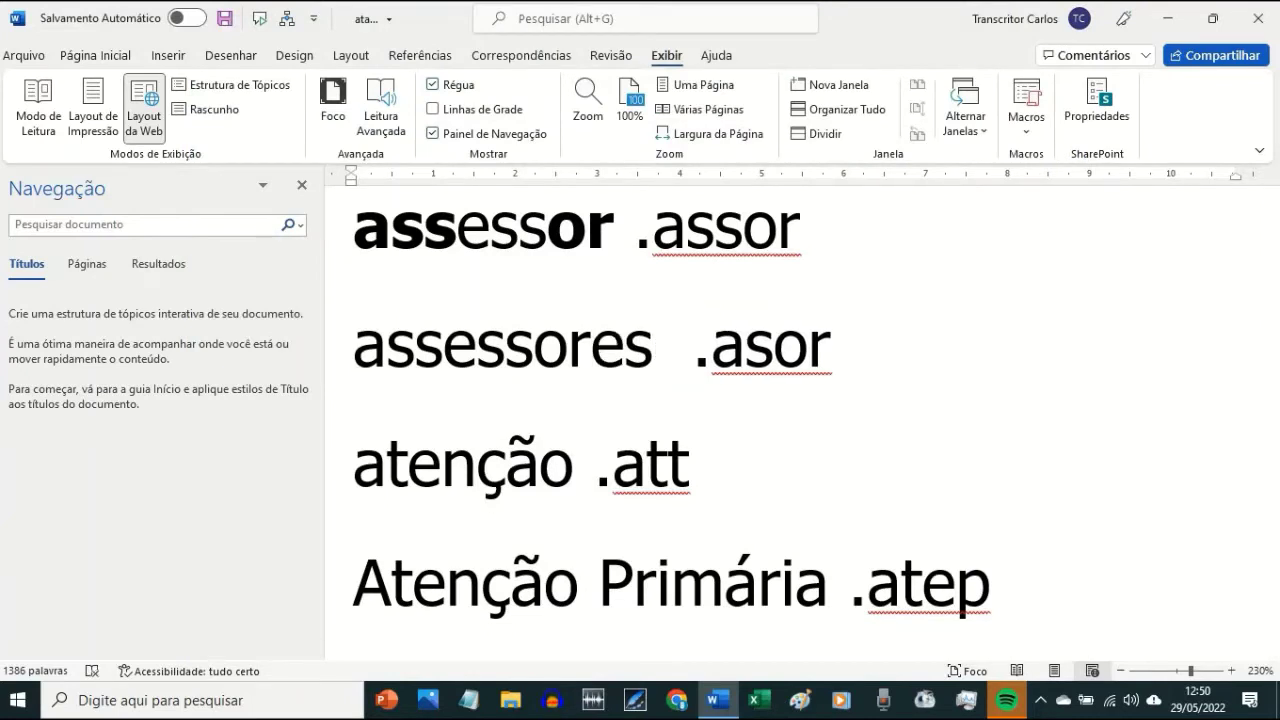
key("BackSpace")
key("BackSpace")
key("BackSpace")
- Add a new line "atte .atte" below the "atenção .att" entry
key("Down")
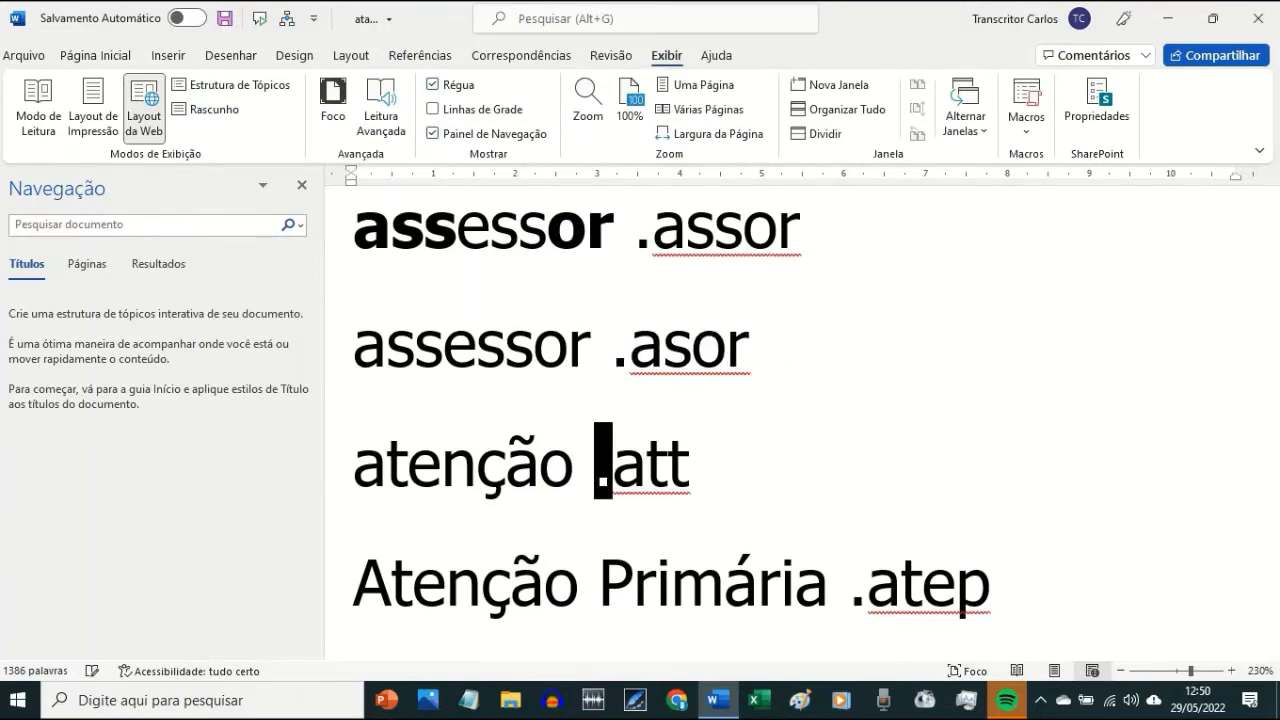
key("Down")
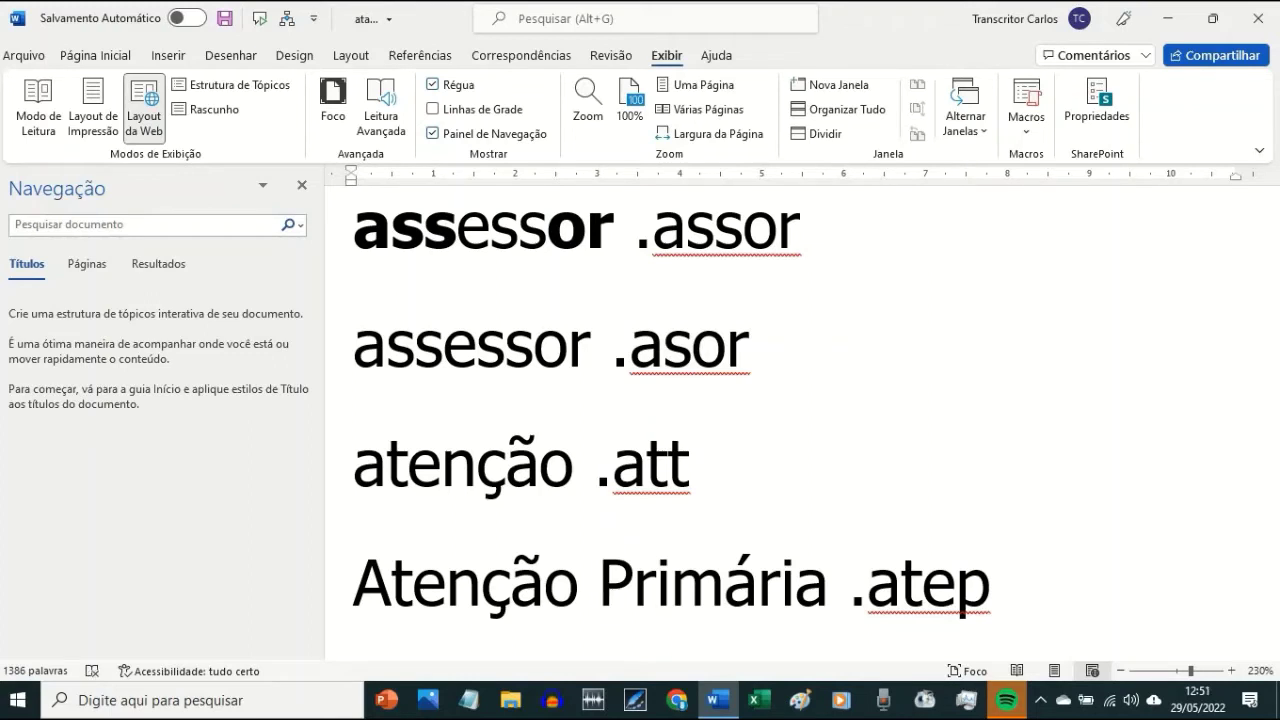
key("Down")
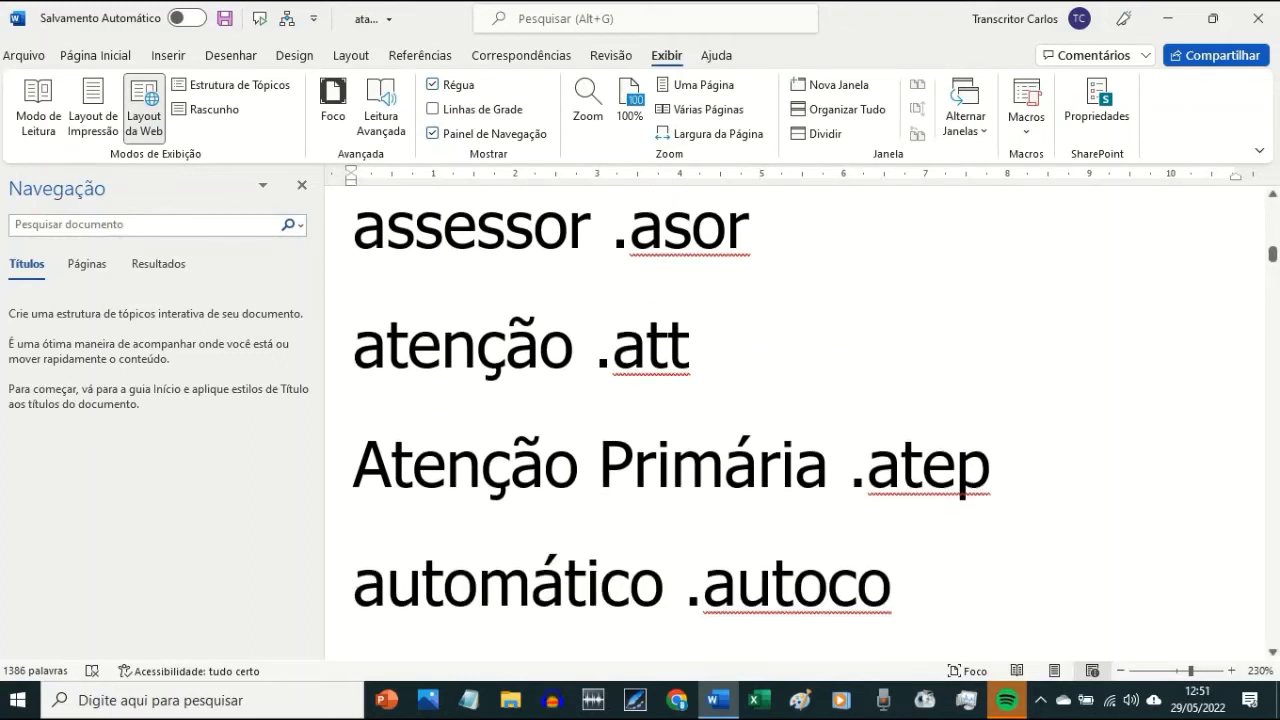
key("Up")
key("Up")
key("End")
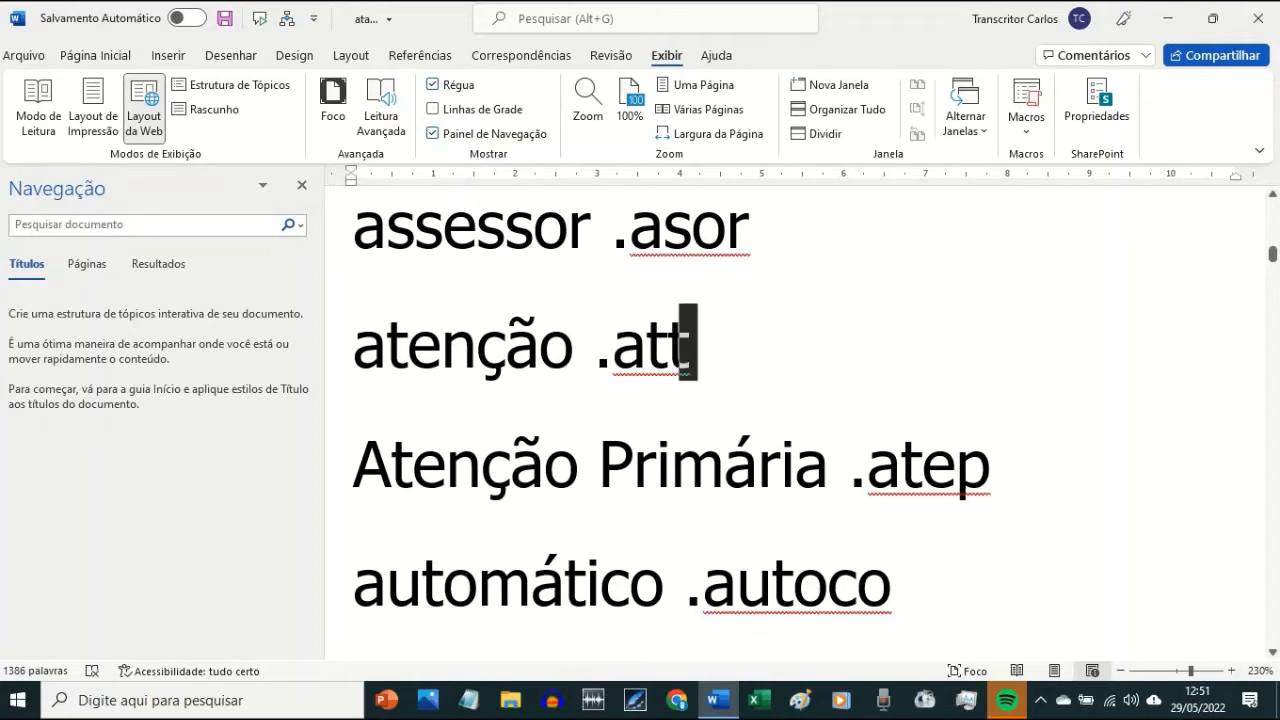
key("Return")
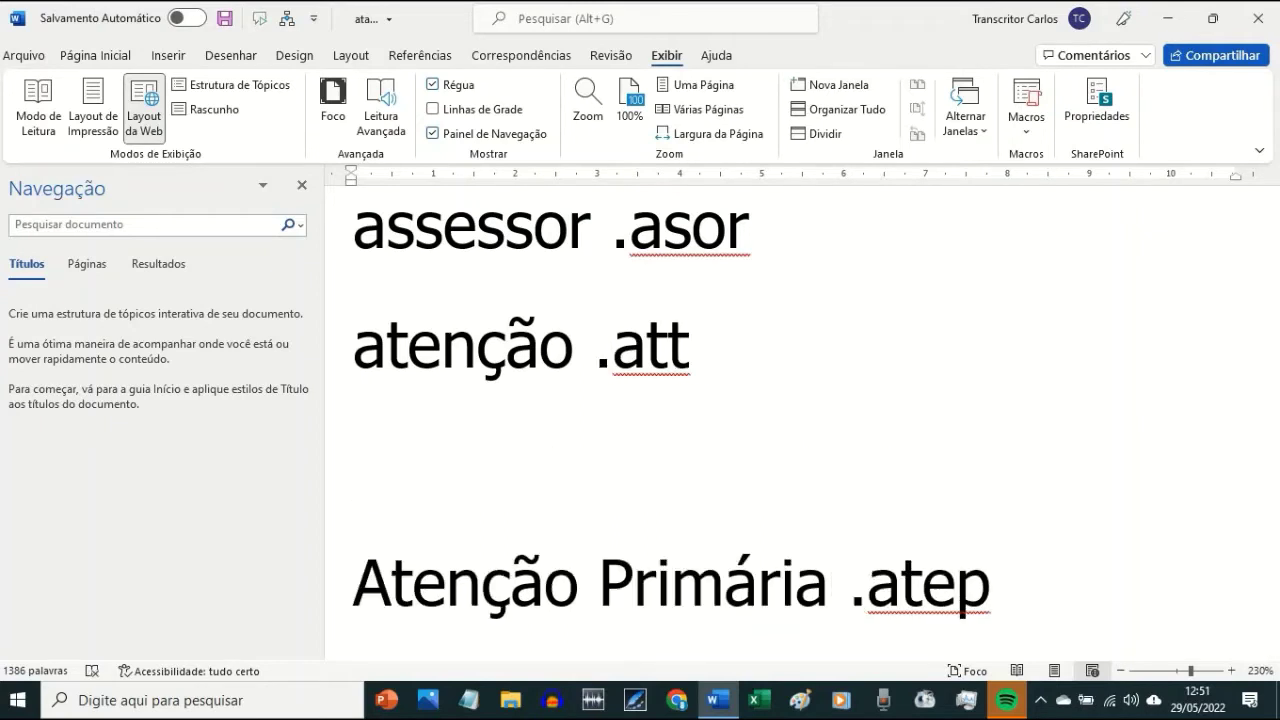
type("at")
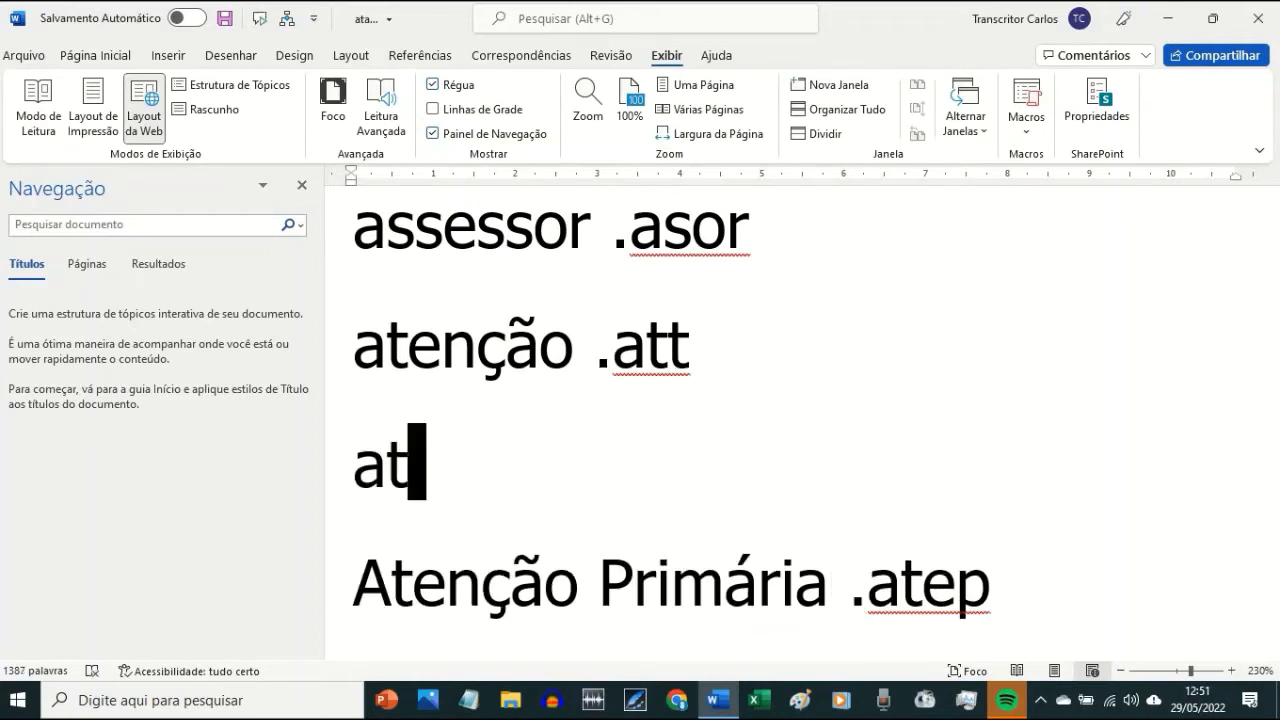
type("t")
type("e ")
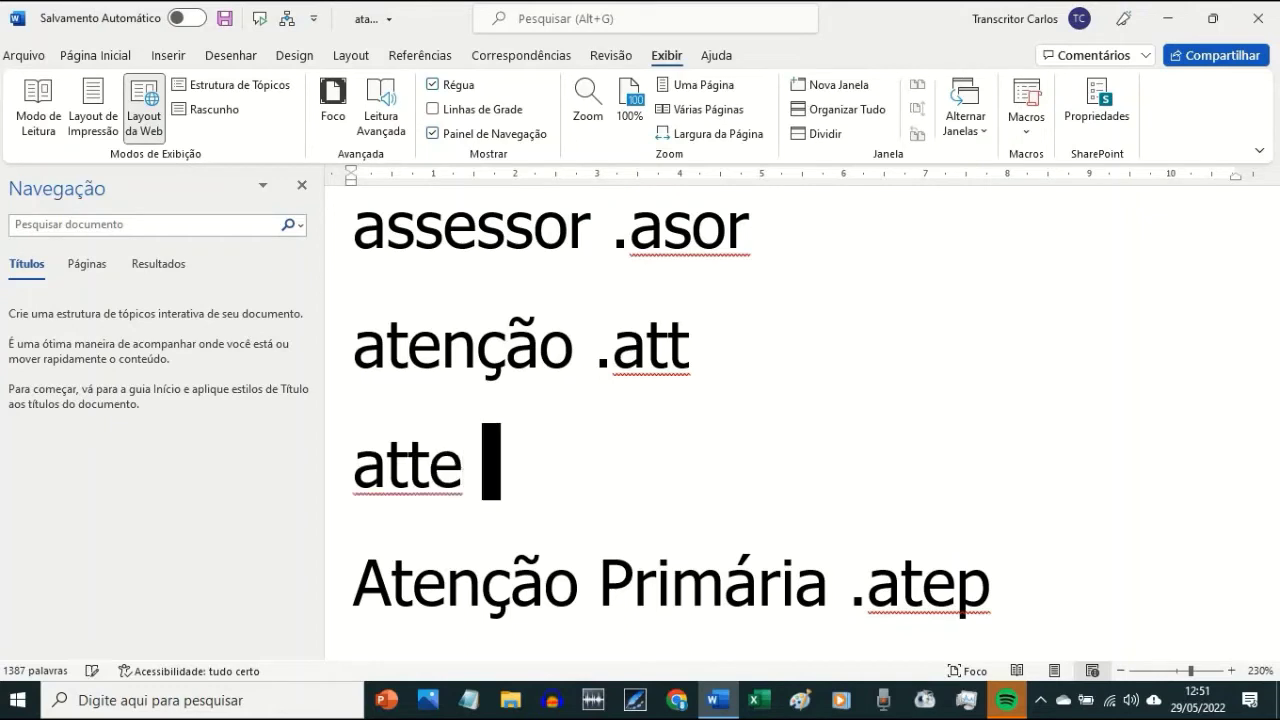
type(".at")
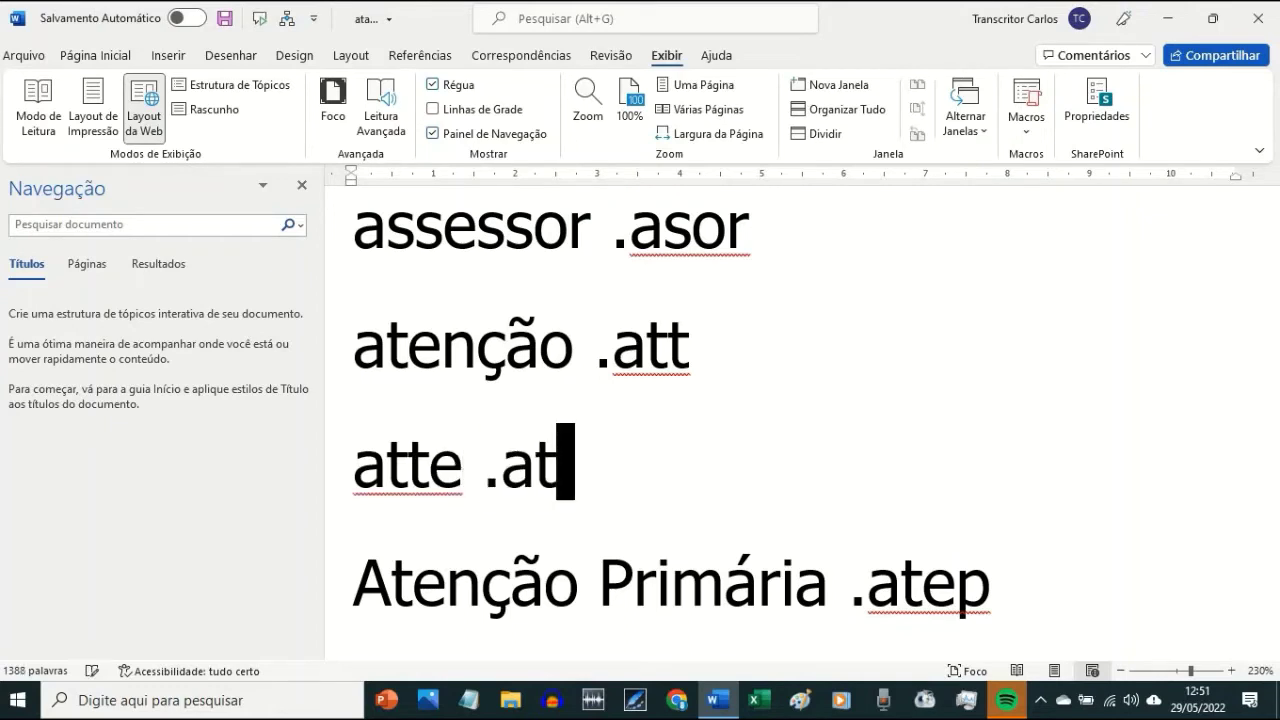
type("te")
- Add an AutoCorrect entry replacing "atte" with "atenciosamente" and expand the first word of the ".atte" line with it
key("Left")
key("Left")
key("Left")
key("Left")
key("Left")
key("Left")
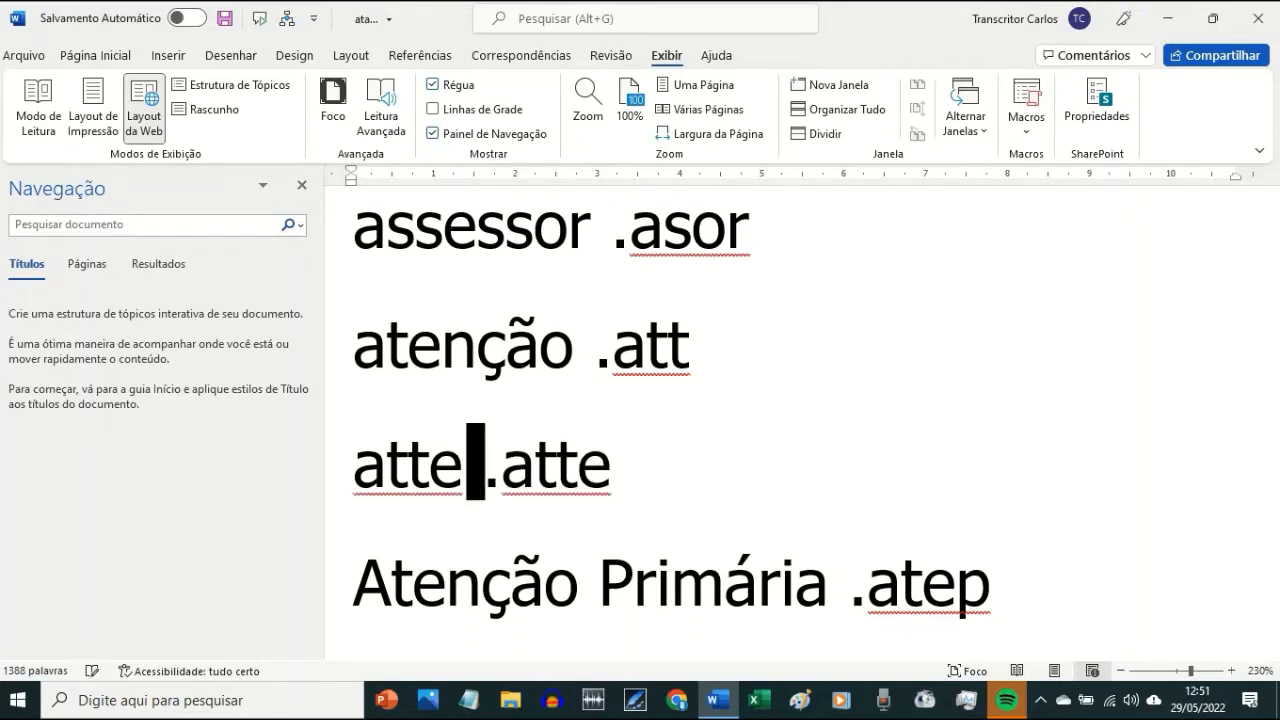
key("Left")
key("Right")
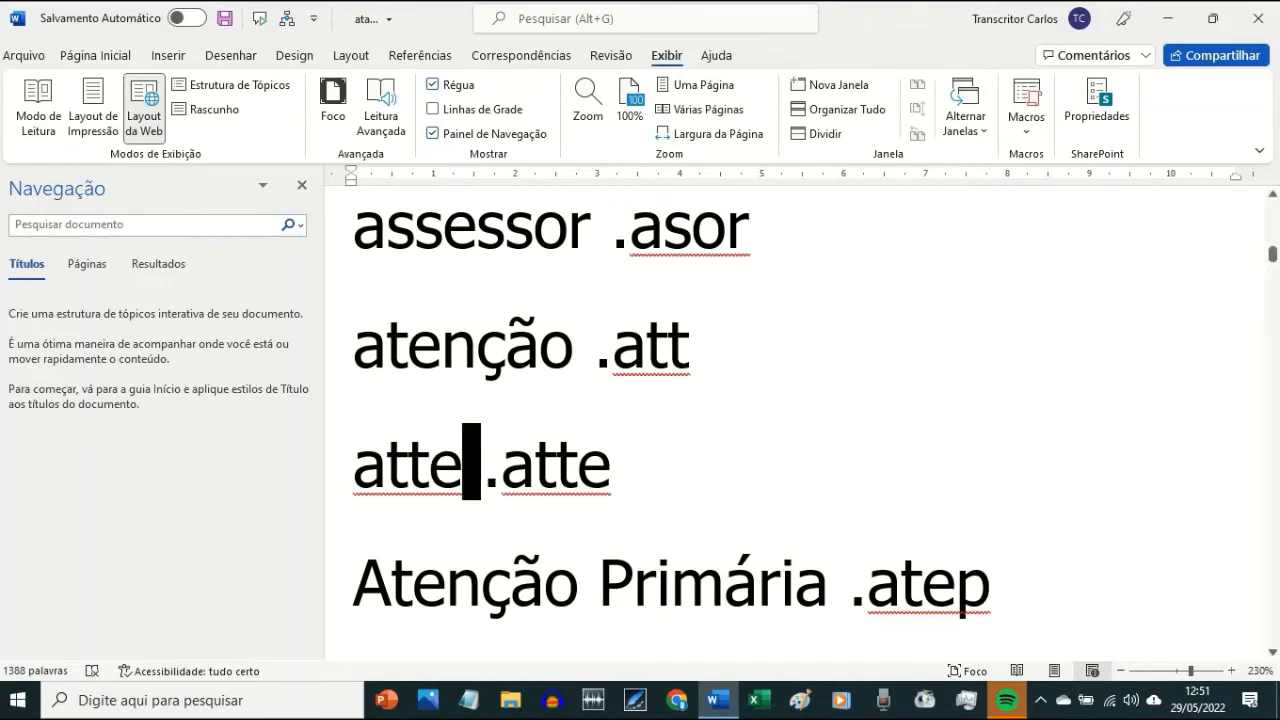
left_click(16, 56)
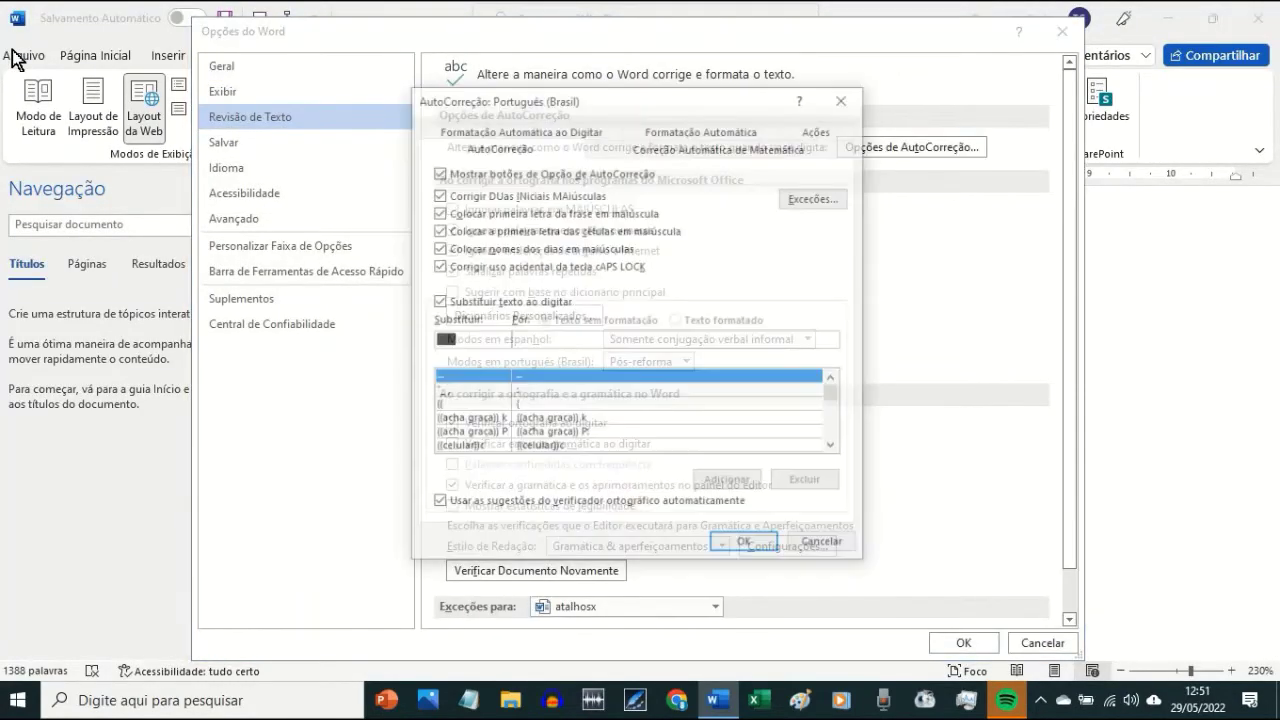
type("atte")
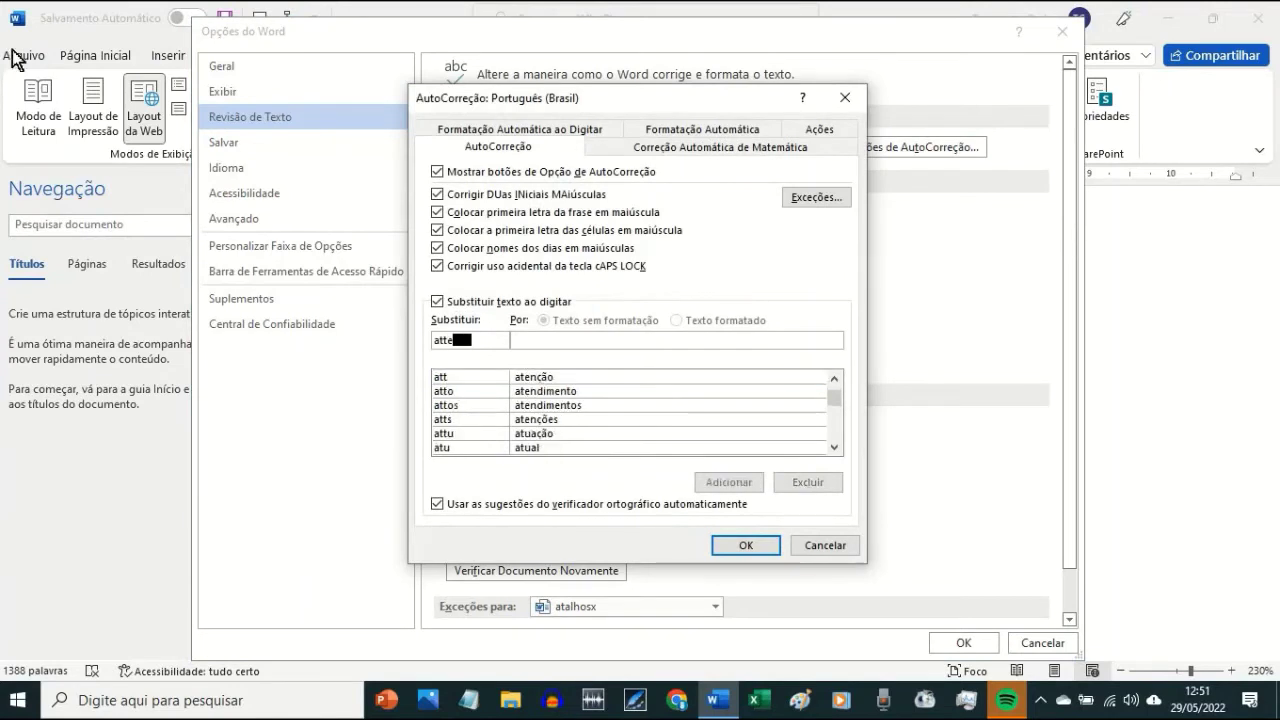
key("Tab")
type("a")
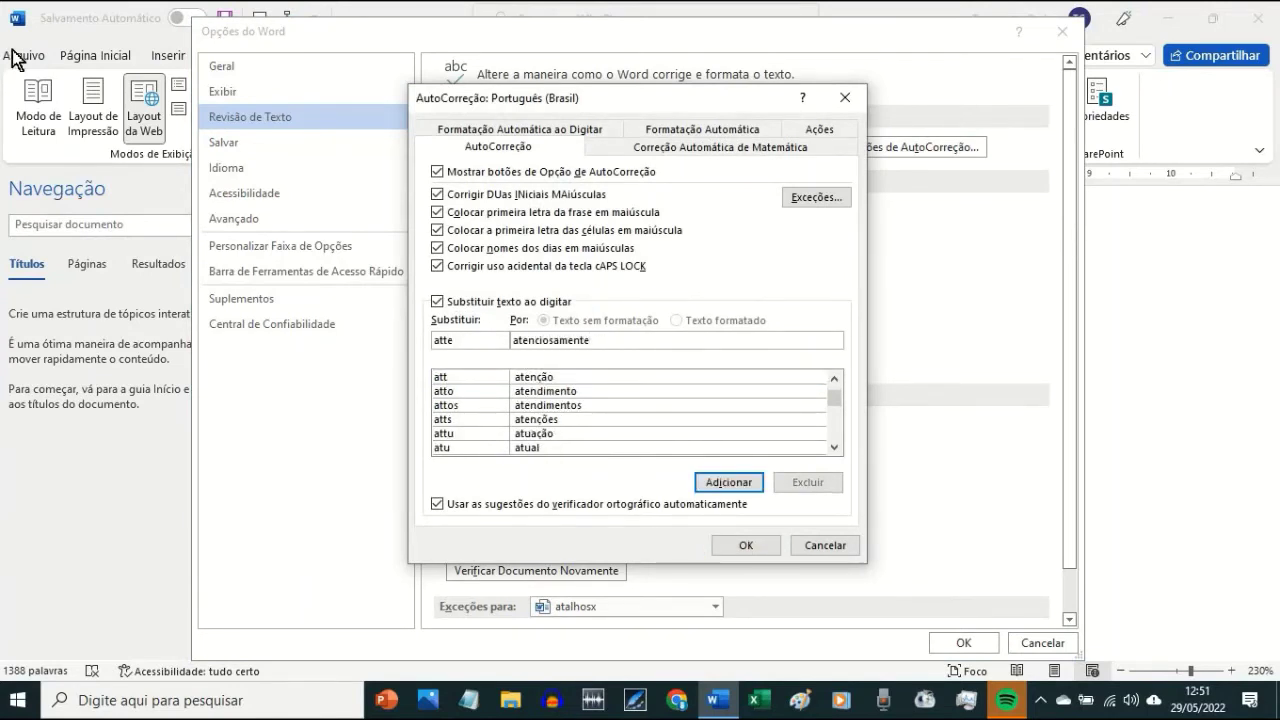
key("Return")
key("Return")
key("Return")
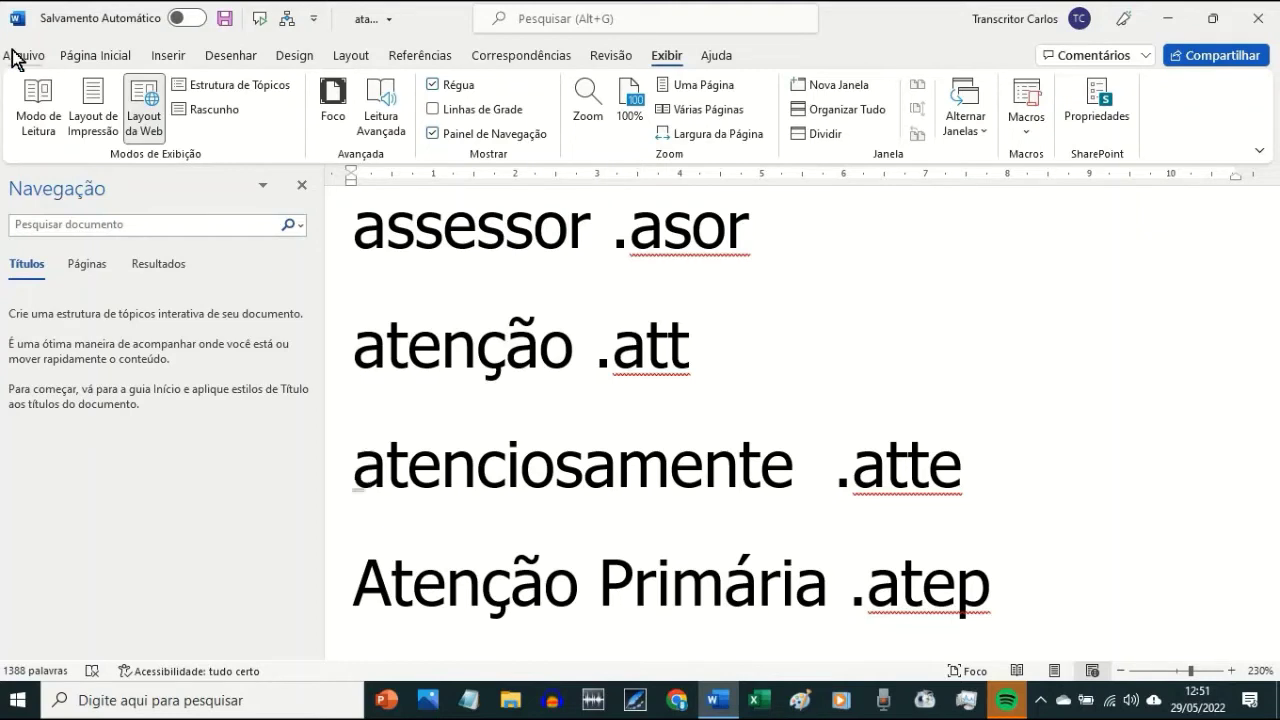
- Try the capitalized abbreviation "Atee" twice at the start of the "atenciosamente .atte" line
type("A")
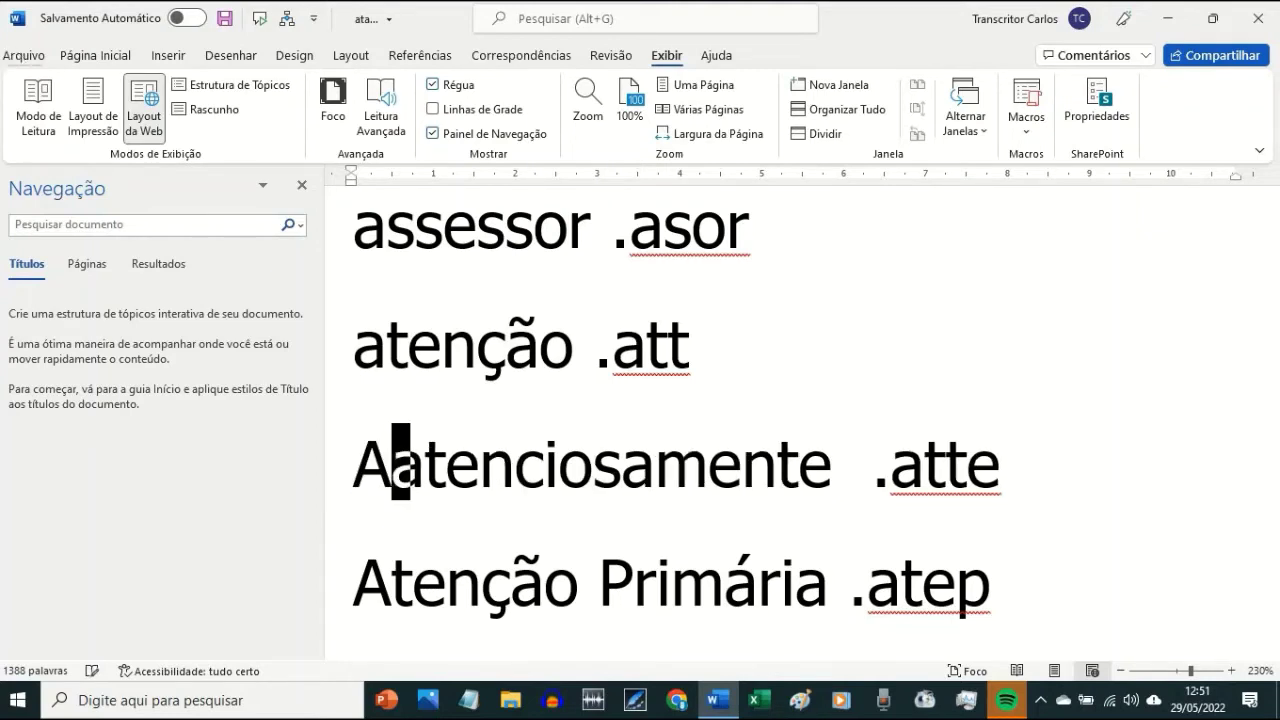
type("tee")
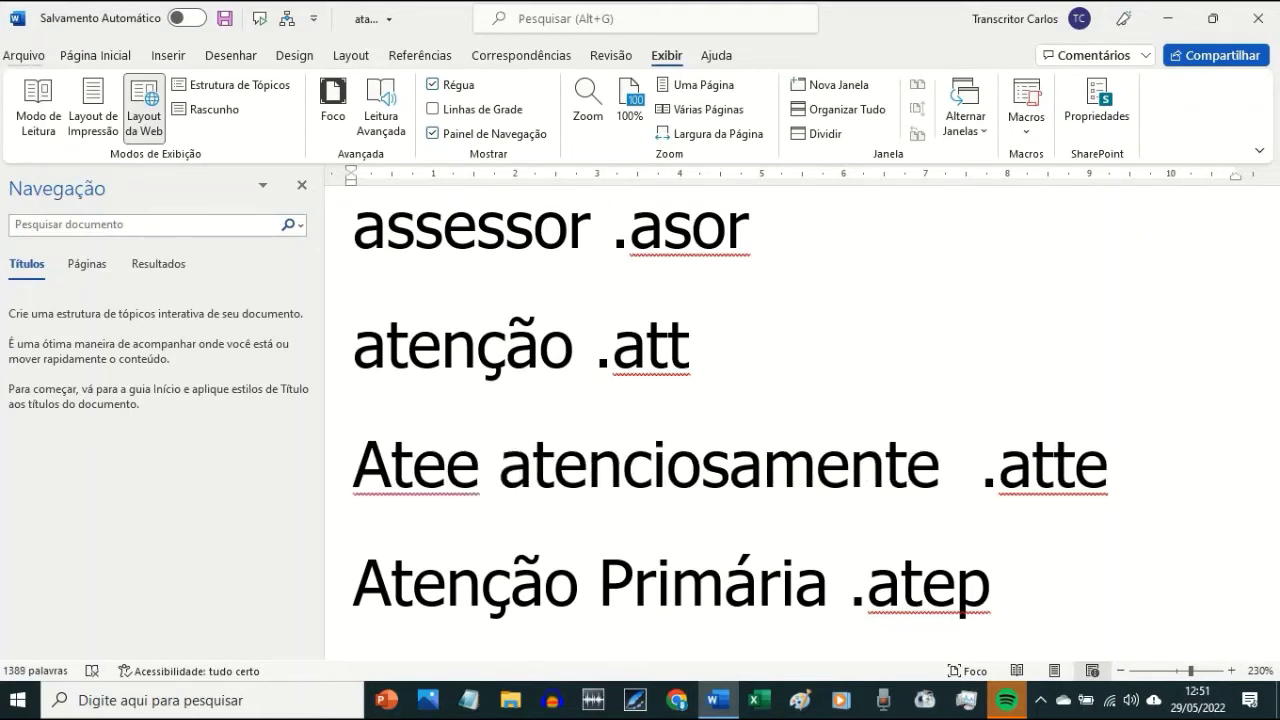
key("Left")
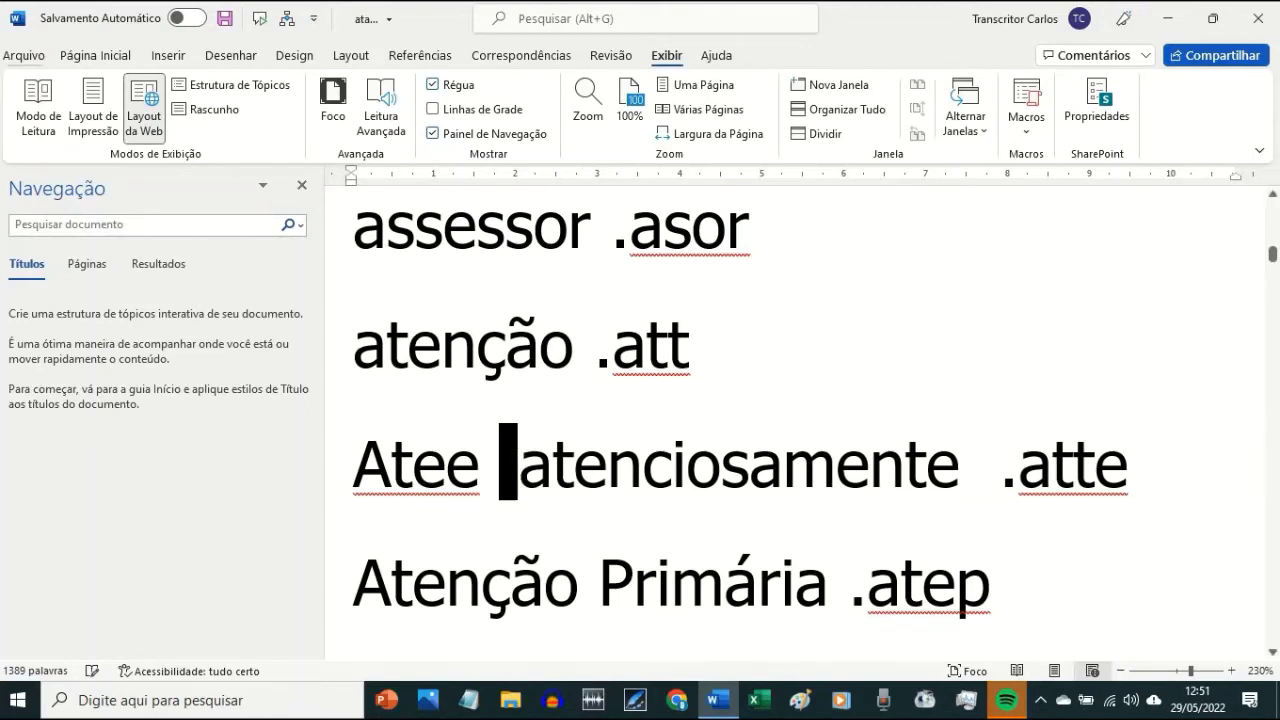
key("Left")
key("Left")
key("Left")
key("Left")
key("Left")
type("AtAt")
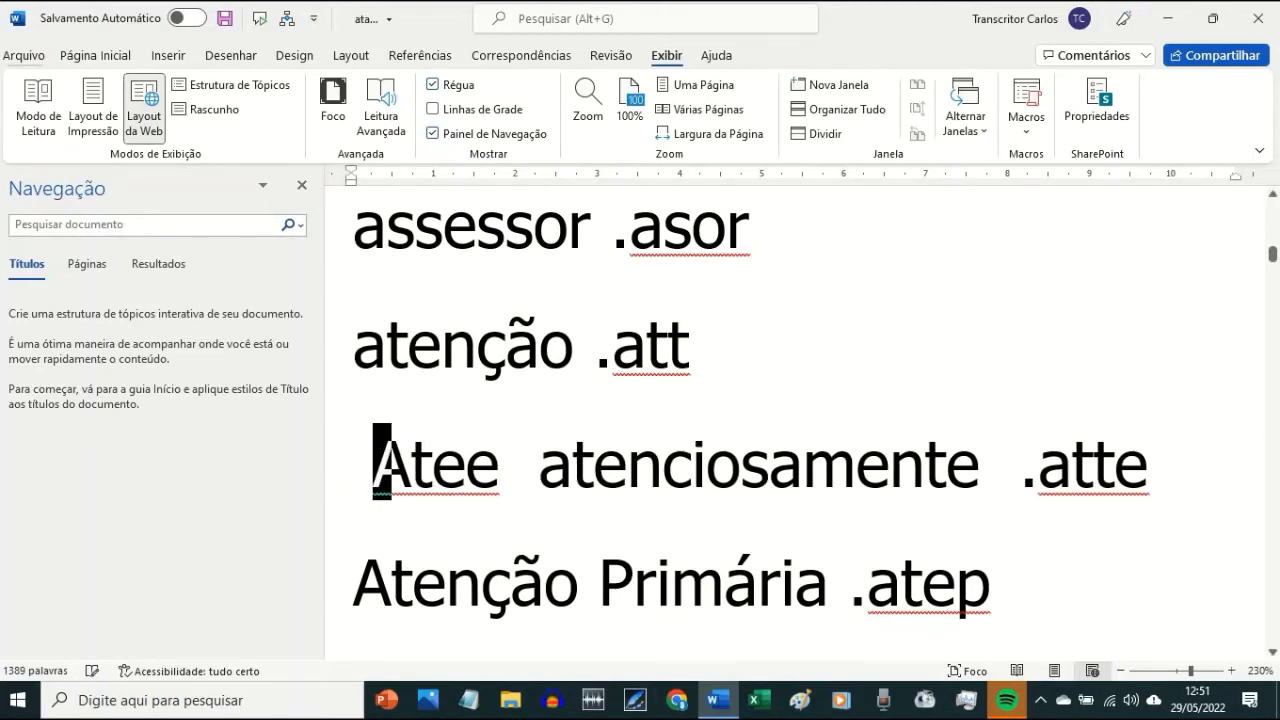
type("ee")
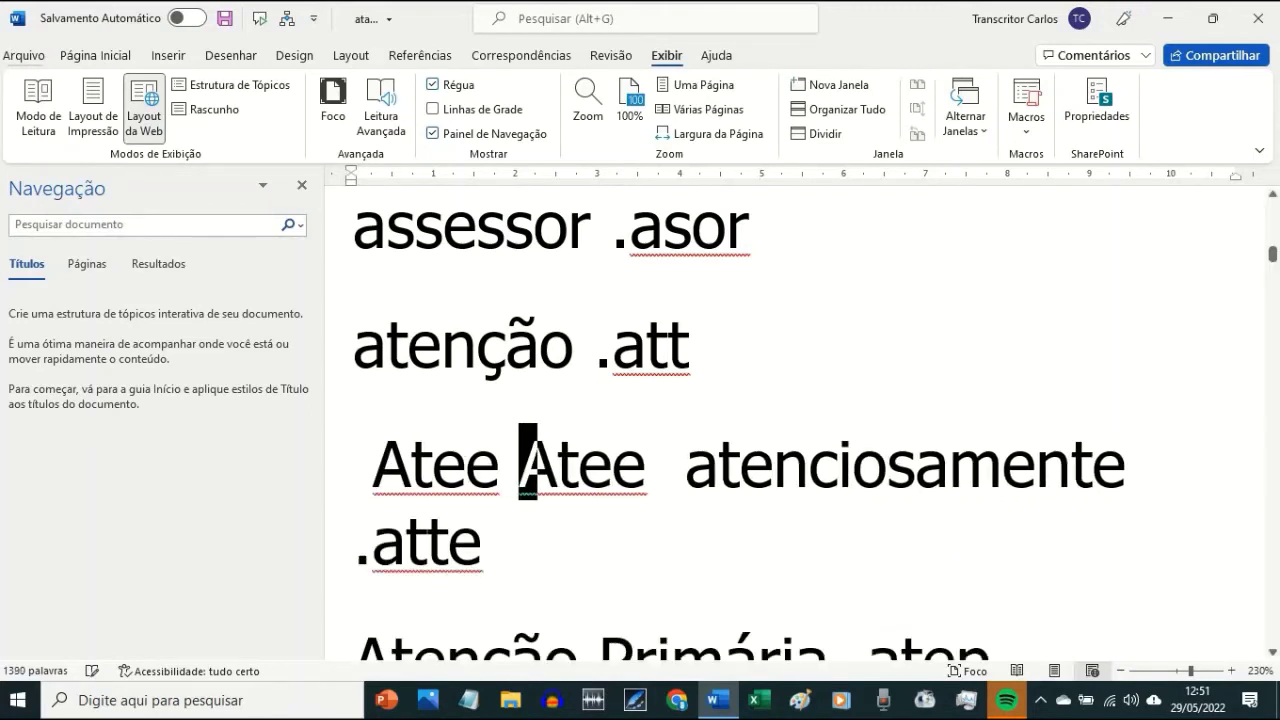
- Delete both trial "Atee" words and their extra spaces in front of "atenciosamente" in the ".atte" line
key("BackSpace")
key("BackSpace")
key("BackSpace")
key("BackSpace")
key("BackSpace")
key("BackSpace")
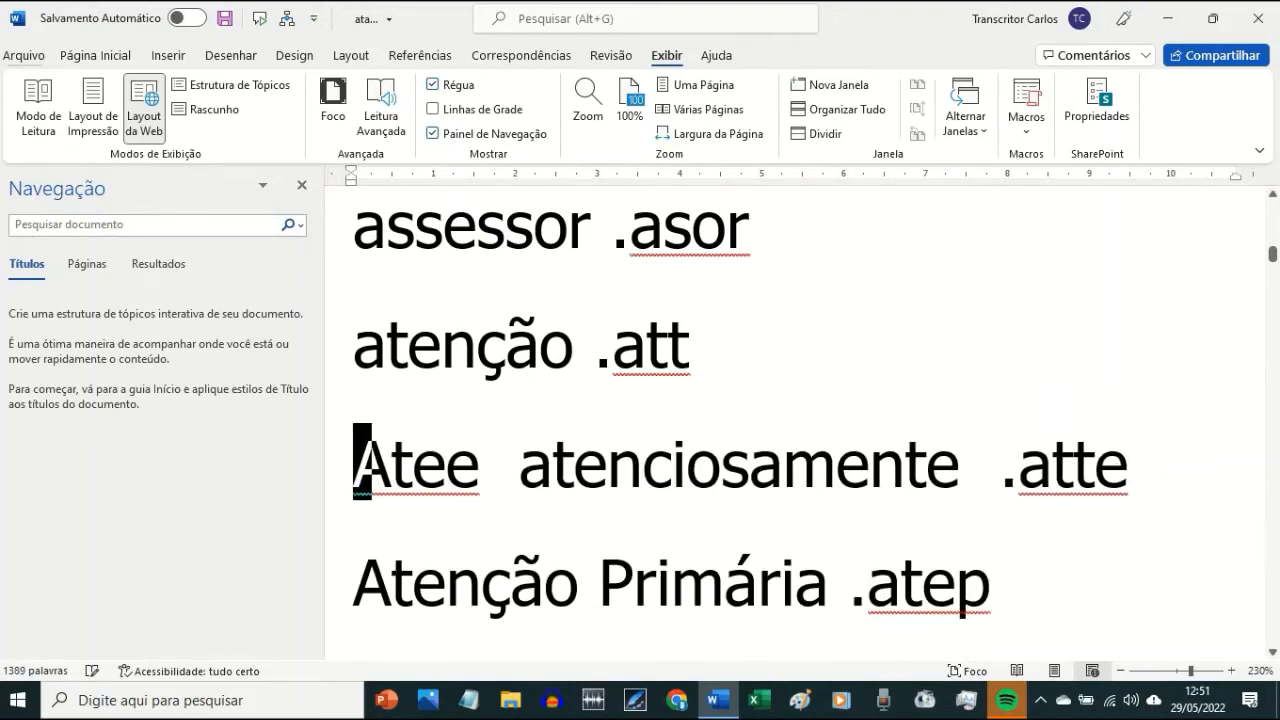
key("shift+Right")
key("shift+Right")
key("shift+Right")
key("shift+Right")
key("shift+Right")
key("shift+Right")
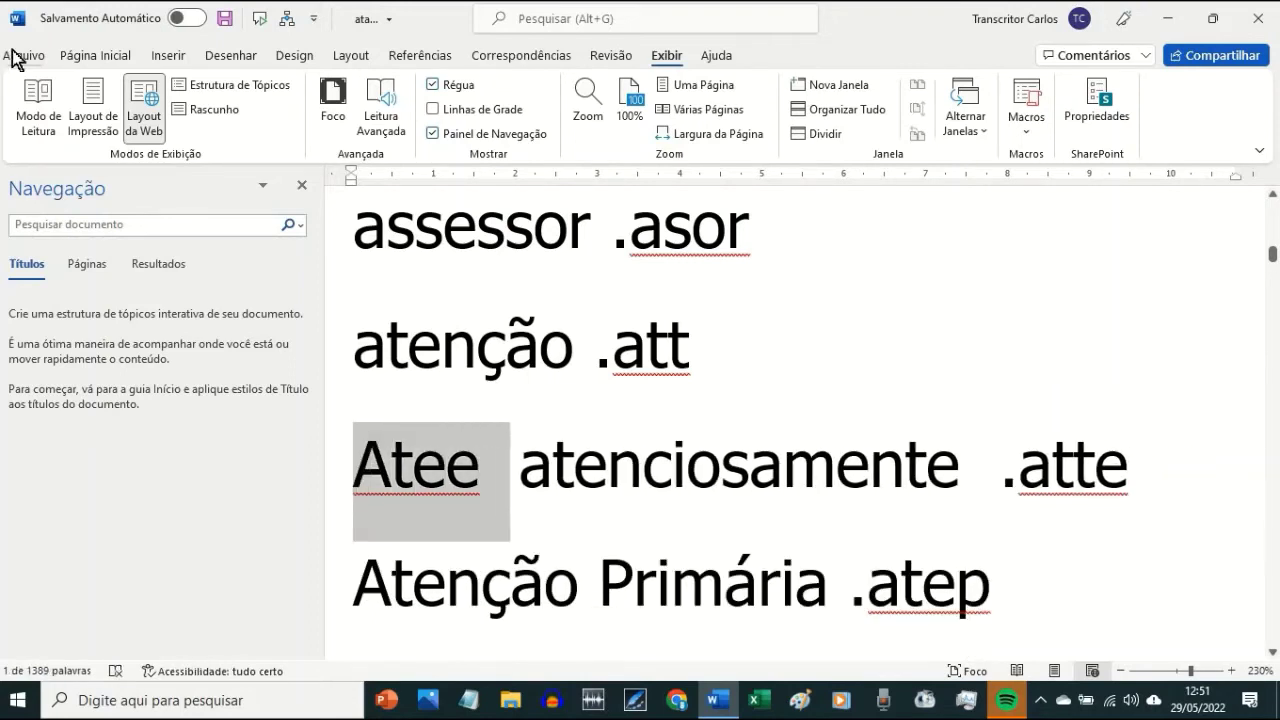
key("shift+Right")
key("shift+Right")
key("shift+Left")
key("BackSpace")
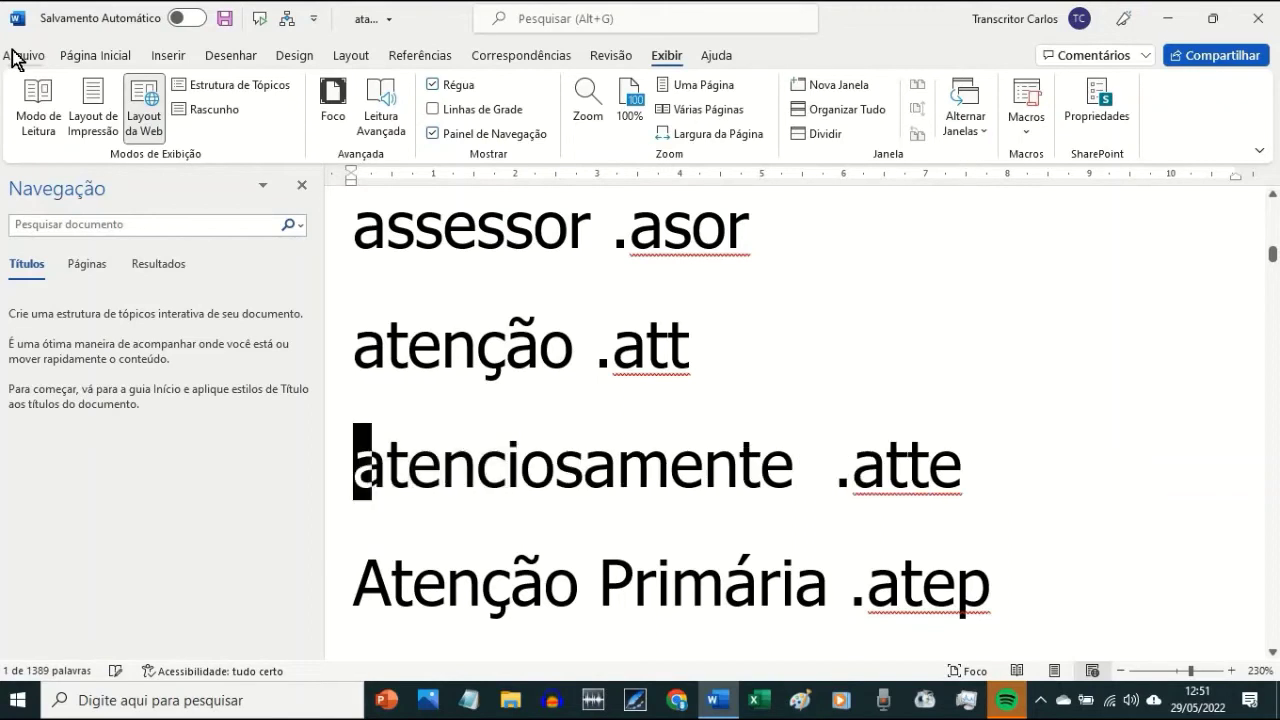
key("Down")
key("Down")
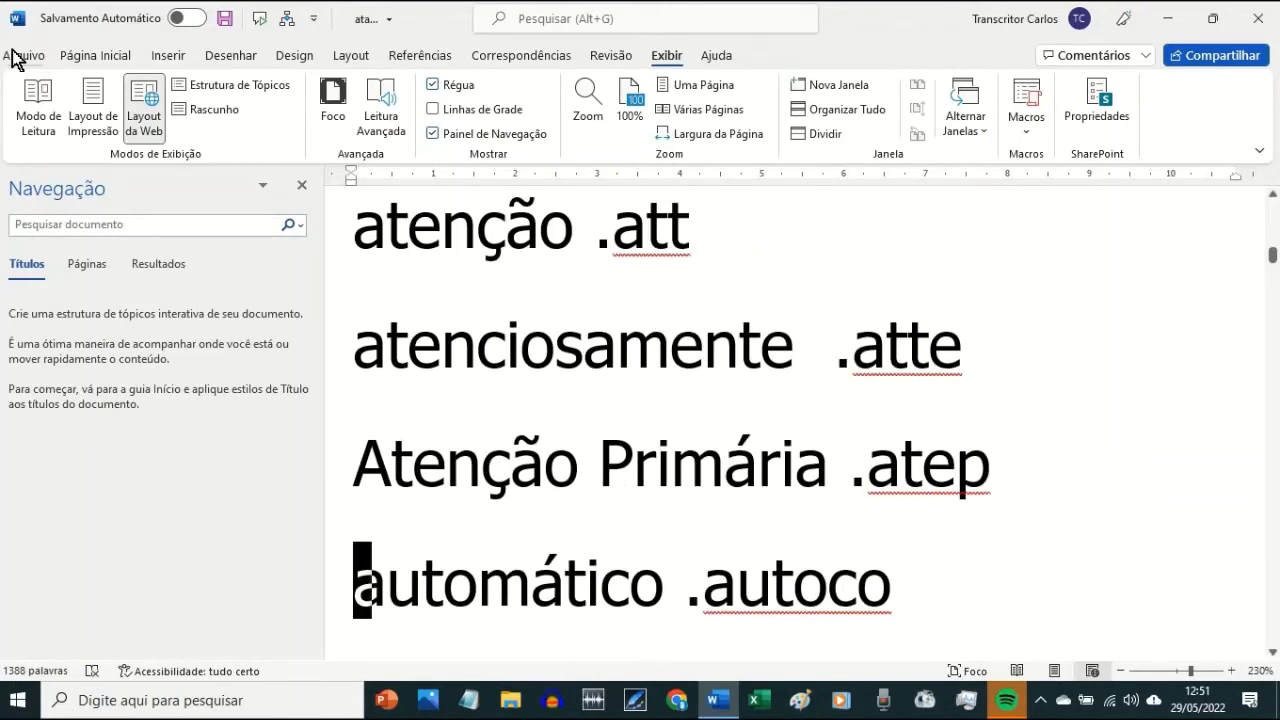
- Bold the letters "Ate" of "Atenção" in the "Atenção Primária .atep" line
key("Up")
key("Right")
key("Right")
key("Right")
key("Right")
key("Right")
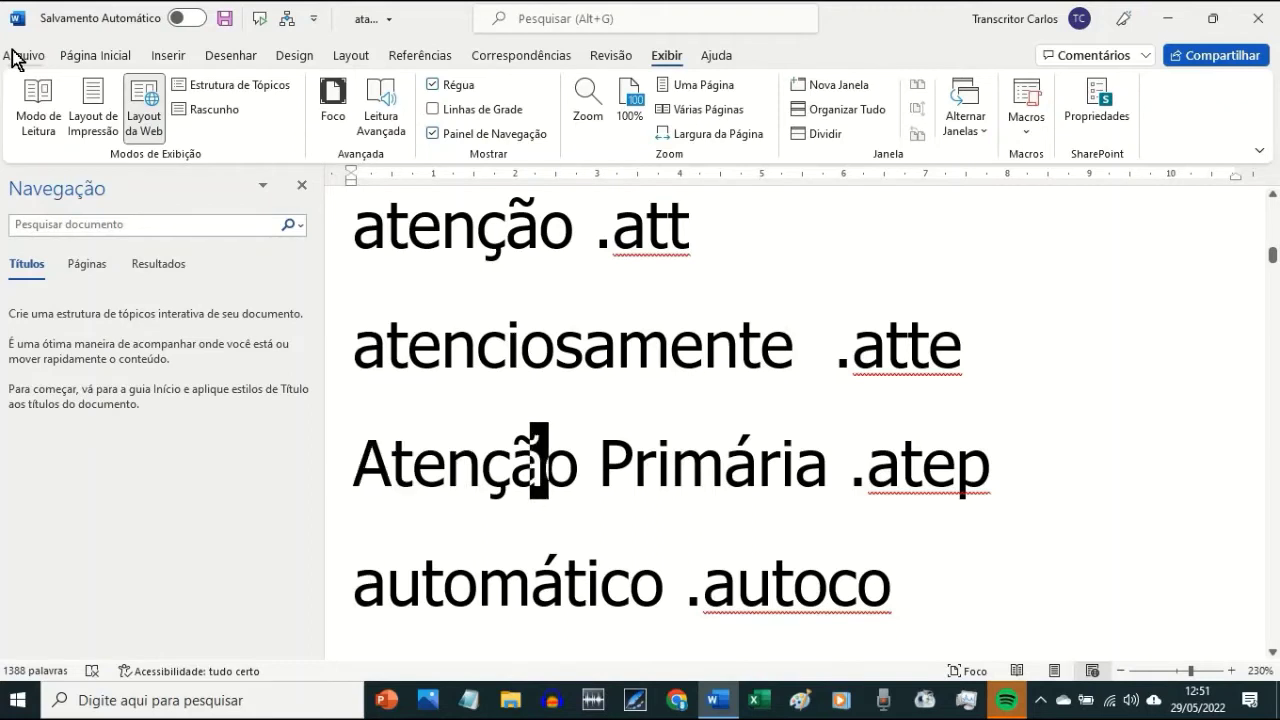
key("Right")
key("Right")
key("Right")
key("Left")
key("Left")
key("Left")
key("Left")
key("Left")
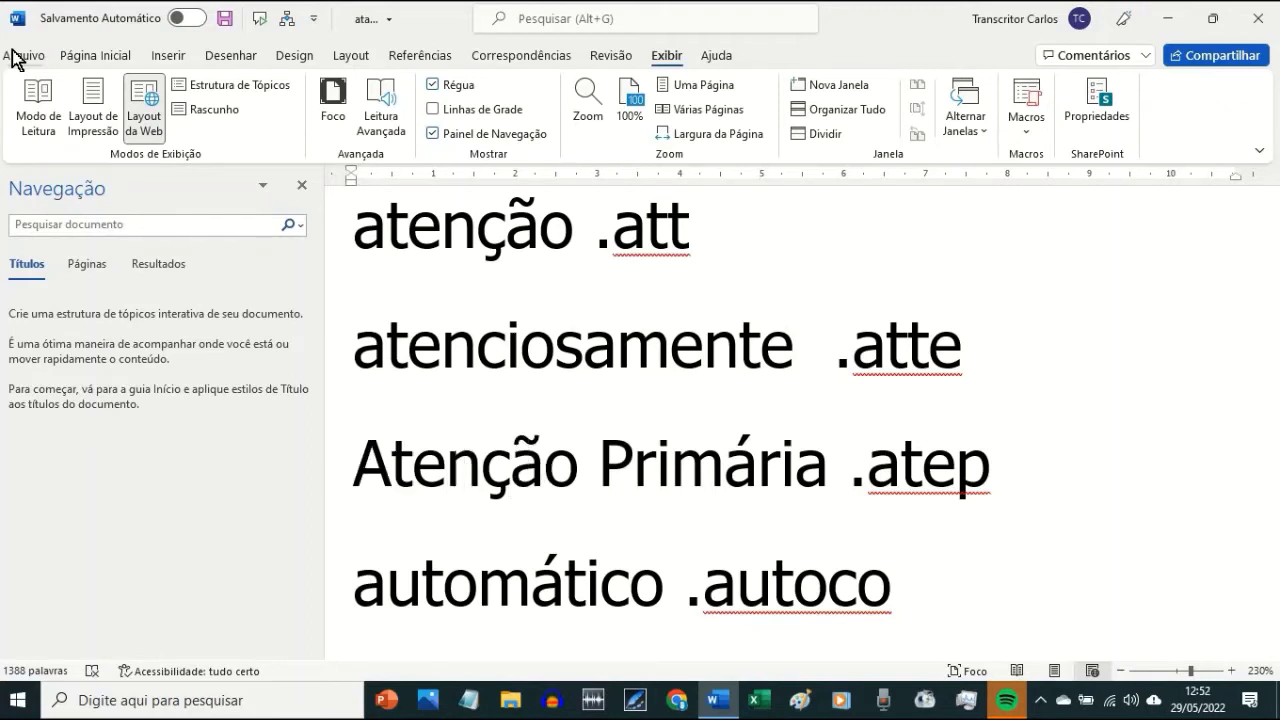
key("shift+Left")
key("shift+Left")
key("shift+Left")
key("ctrl+n")
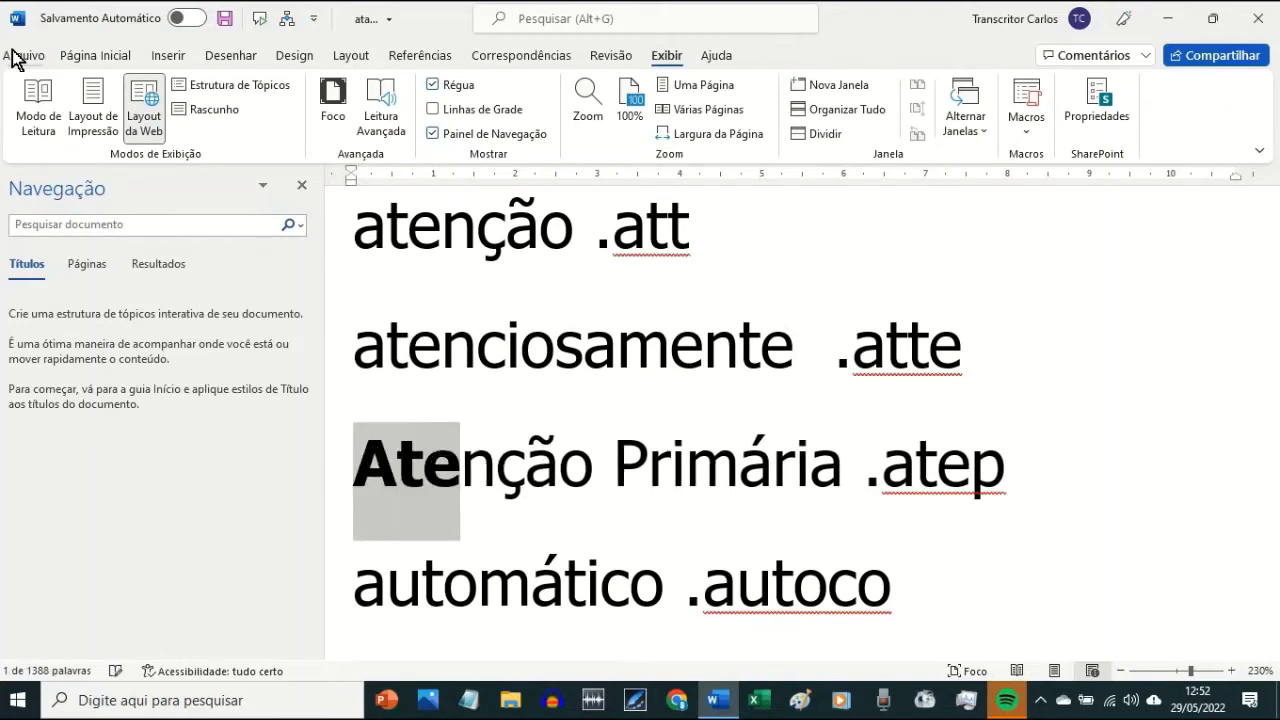
- Bold the initial "P" of "Primária" in the "Atenção Primária .atep" line
key("Right")
key("Right")
key("Right")
key("Right")
key("Right")
key("Right")
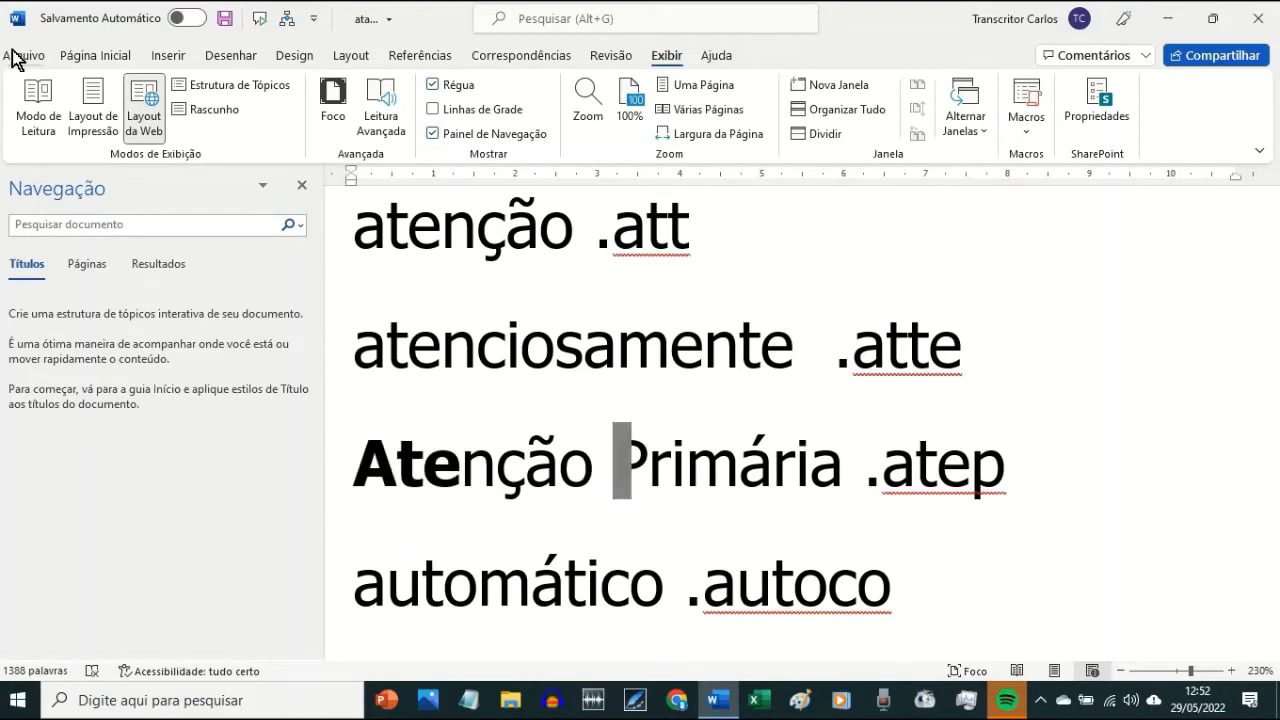
key("shift+Right")
key("shift+Right")
key("shift+Right")
key("shift+Left")
key("shift+Left")
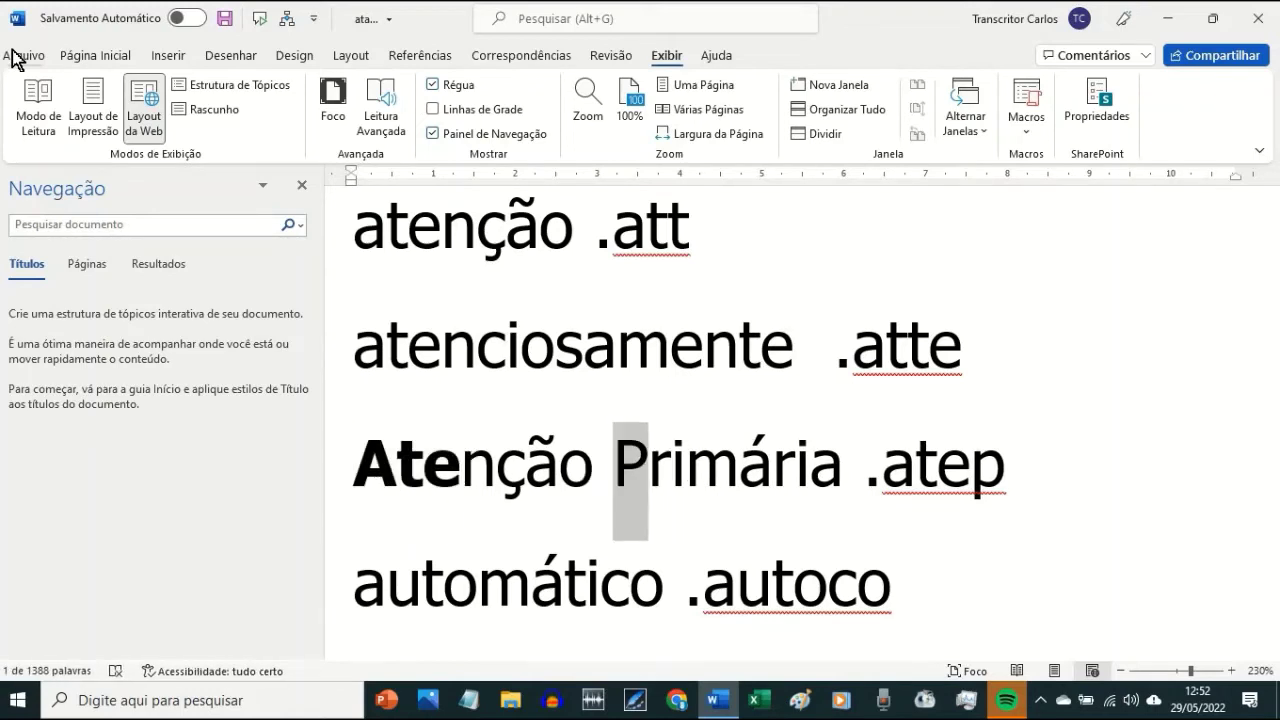
key("ctrl+n")
- Examine the ".atep" abbreviation beside "Atenção Primária" letter by letter
key("Right")
key("Right")
key("Right")
key("Right")
key("Right")
key("Right")
key("Right")
key("Right")
key("Right")
key("Right")
key("Right")
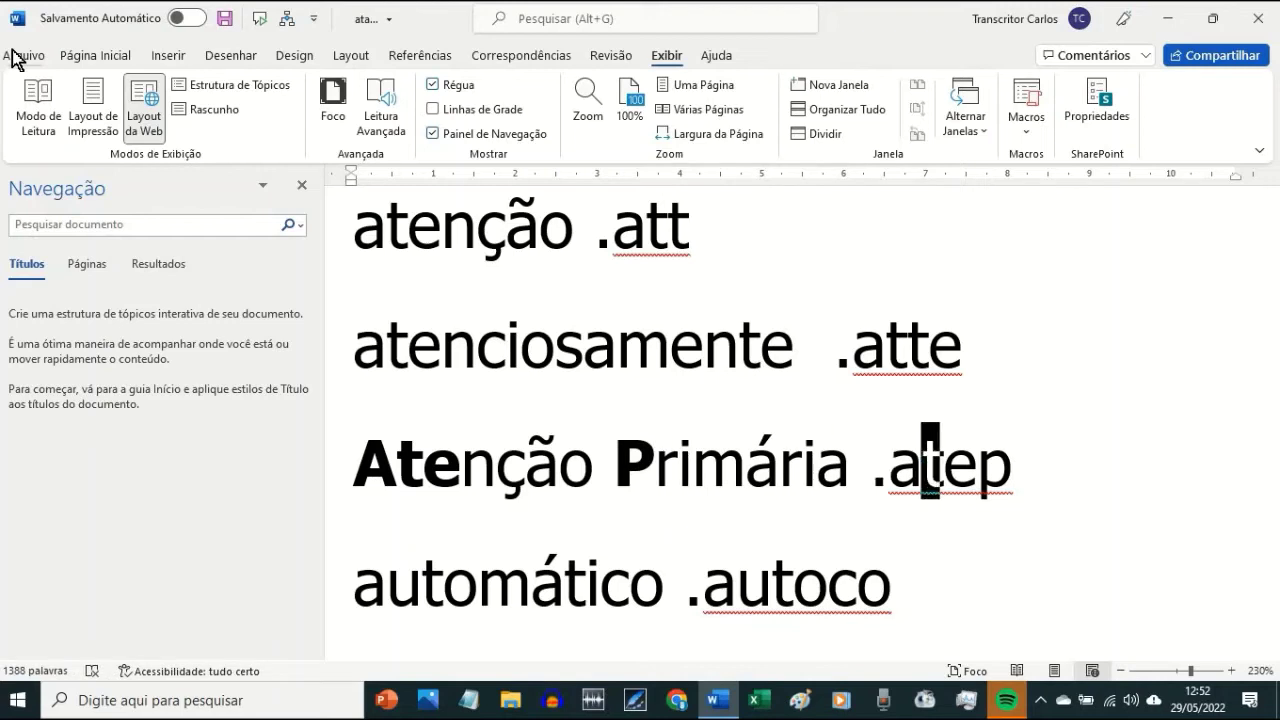
key("Right")
key("shift+Right")
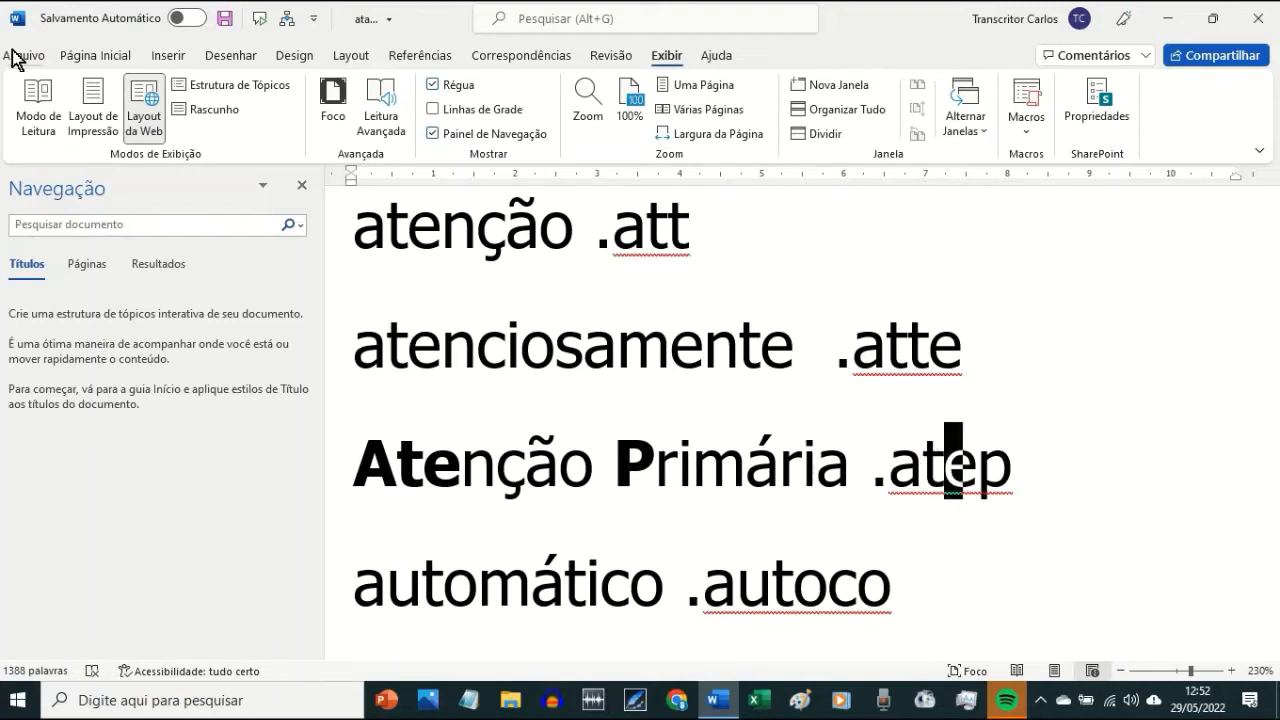
key("shift+Left")
key("shift+Right")
- Try the abbreviation "attp" on a new line below the ".atep" entry and erase the trial text
key("End")
key("Return")
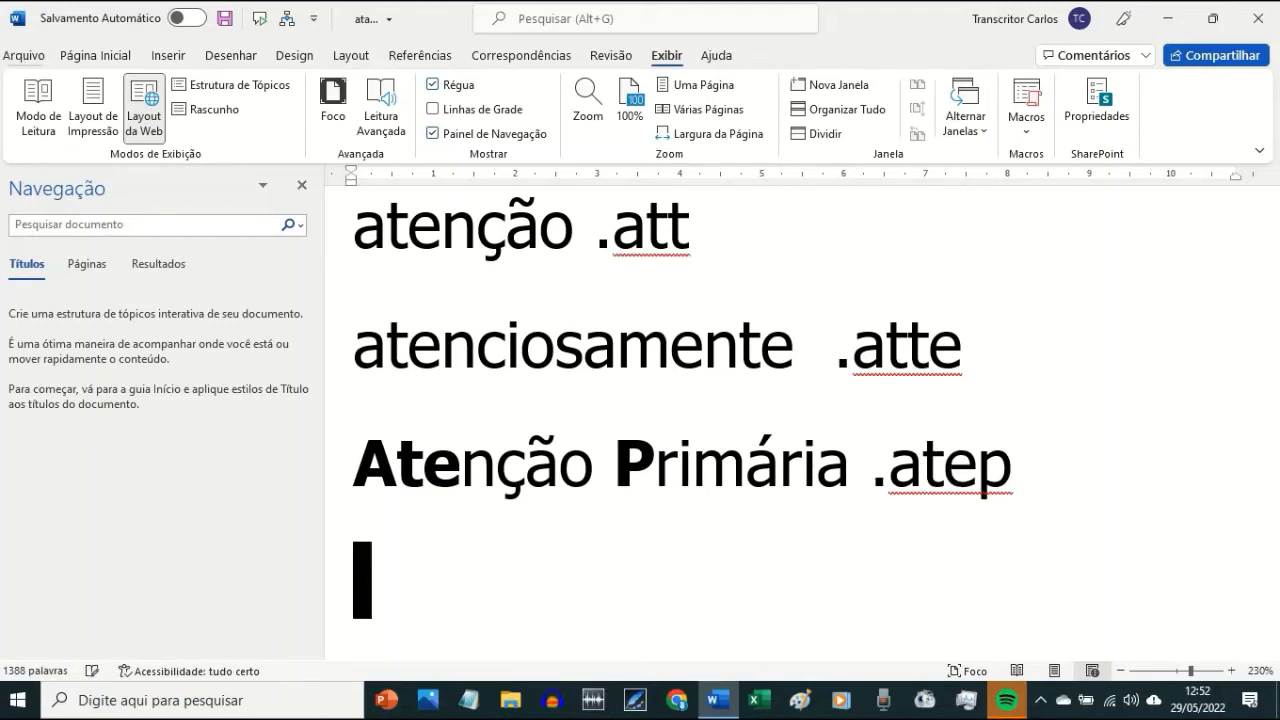
type("attp")
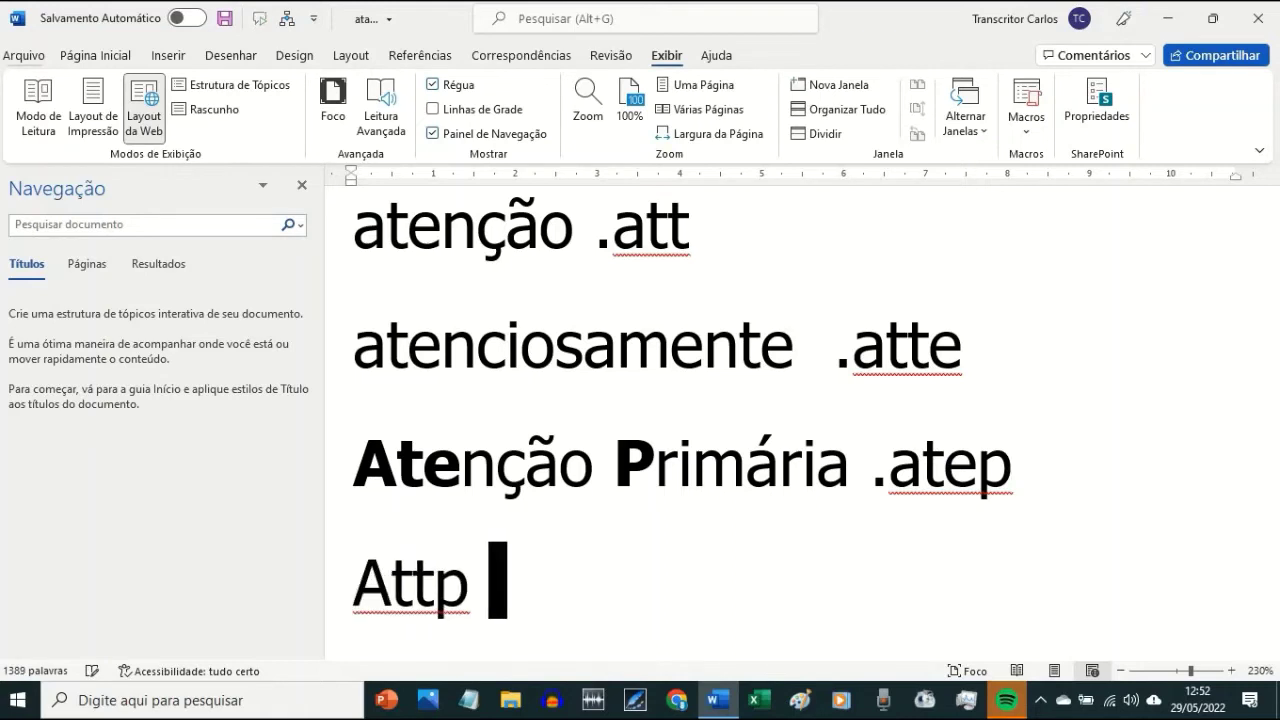
key("BackSpace")
key("BackSpace")
key("BackSpace")
key("BackSpace")
key("BackSpace")
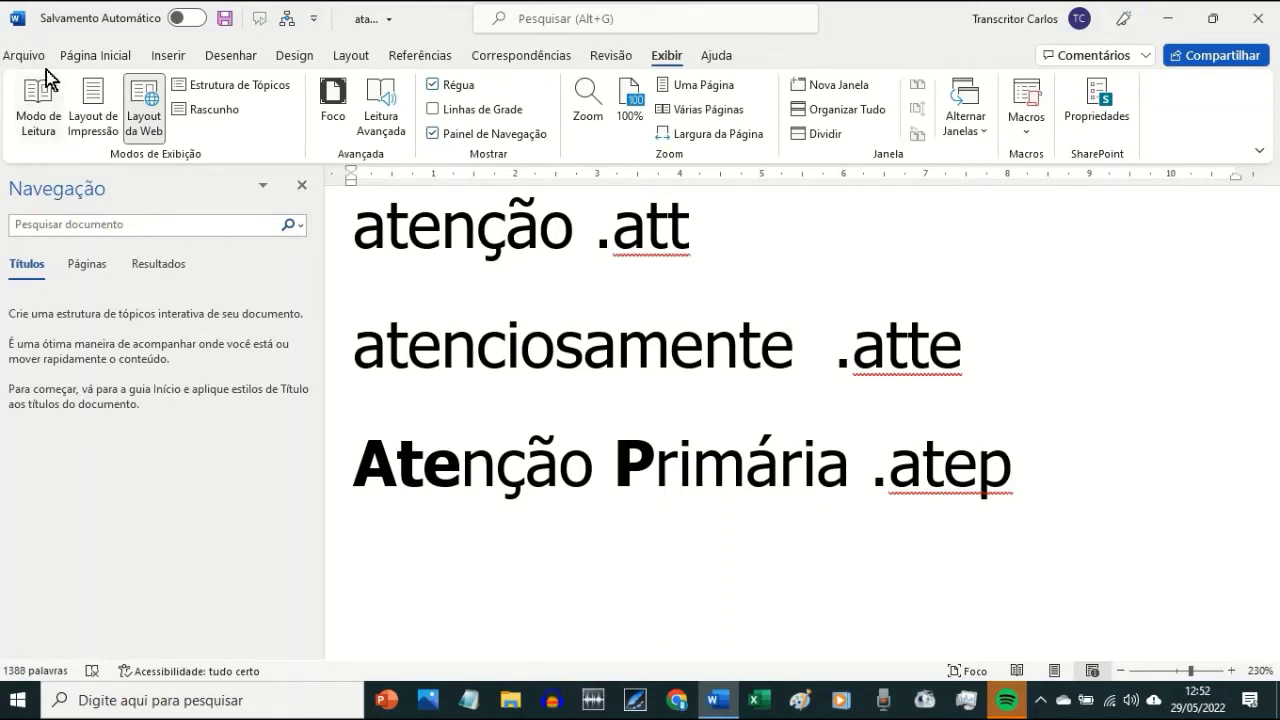
- Add an AutoCorrect entry replacing "attp" with "Atenção Primária"
left_click(39, 62)
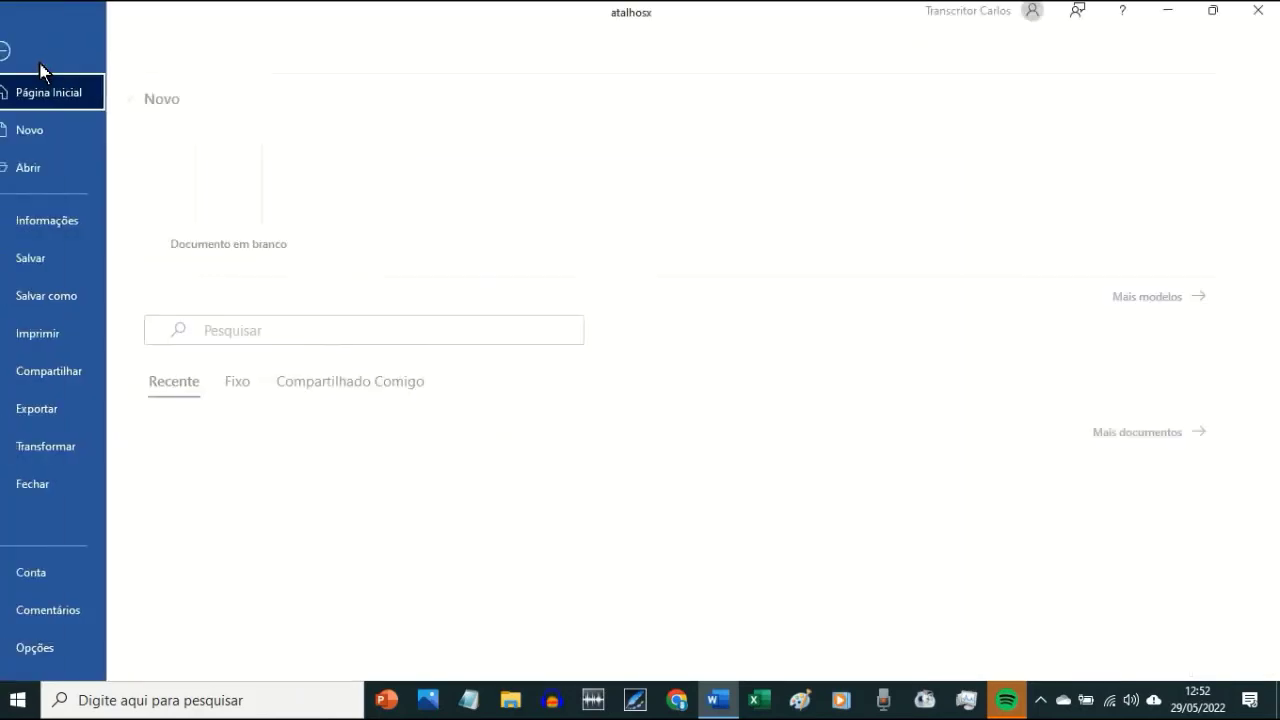
key("Return")
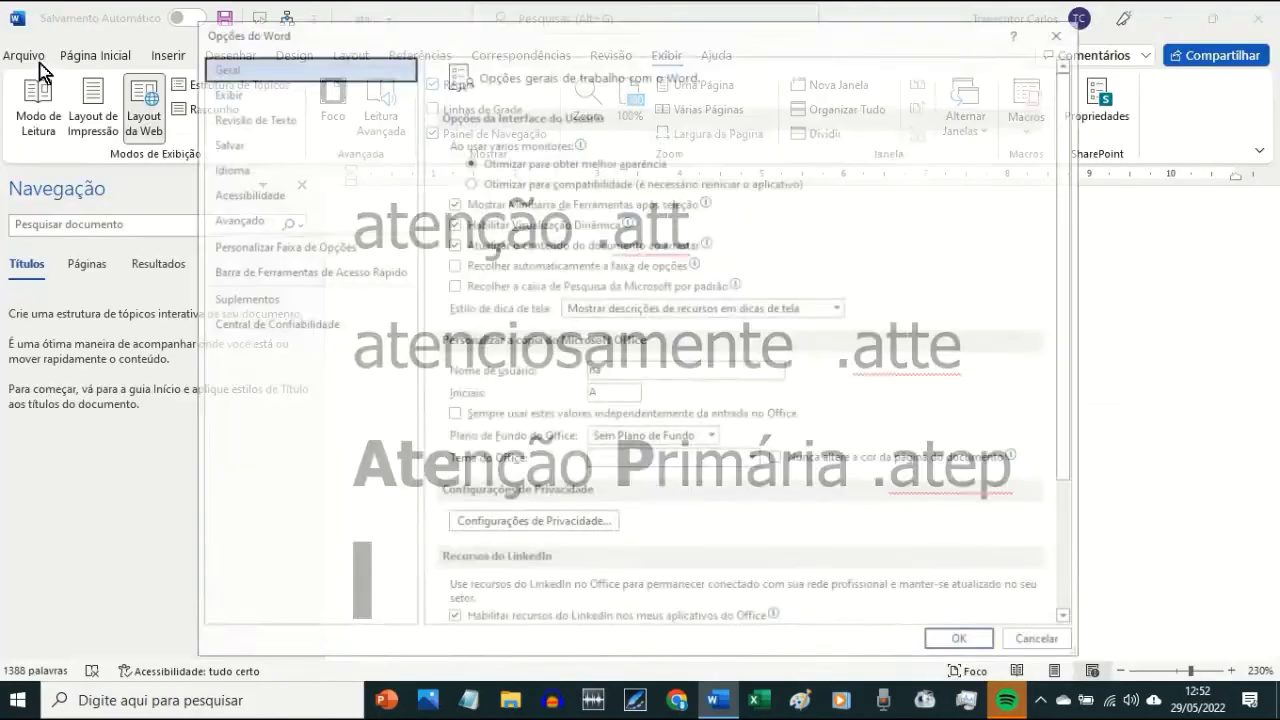
key("Down")
key("Down")
key("Tab")
key("Return")
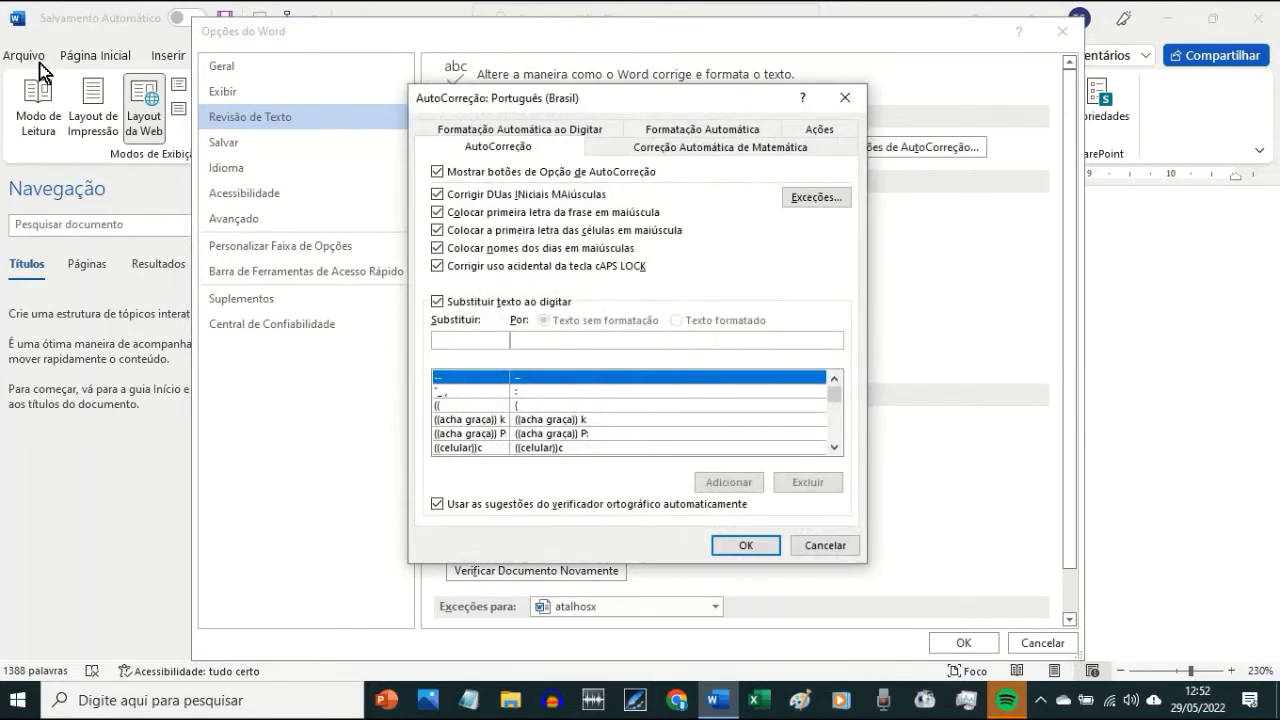
type("att")
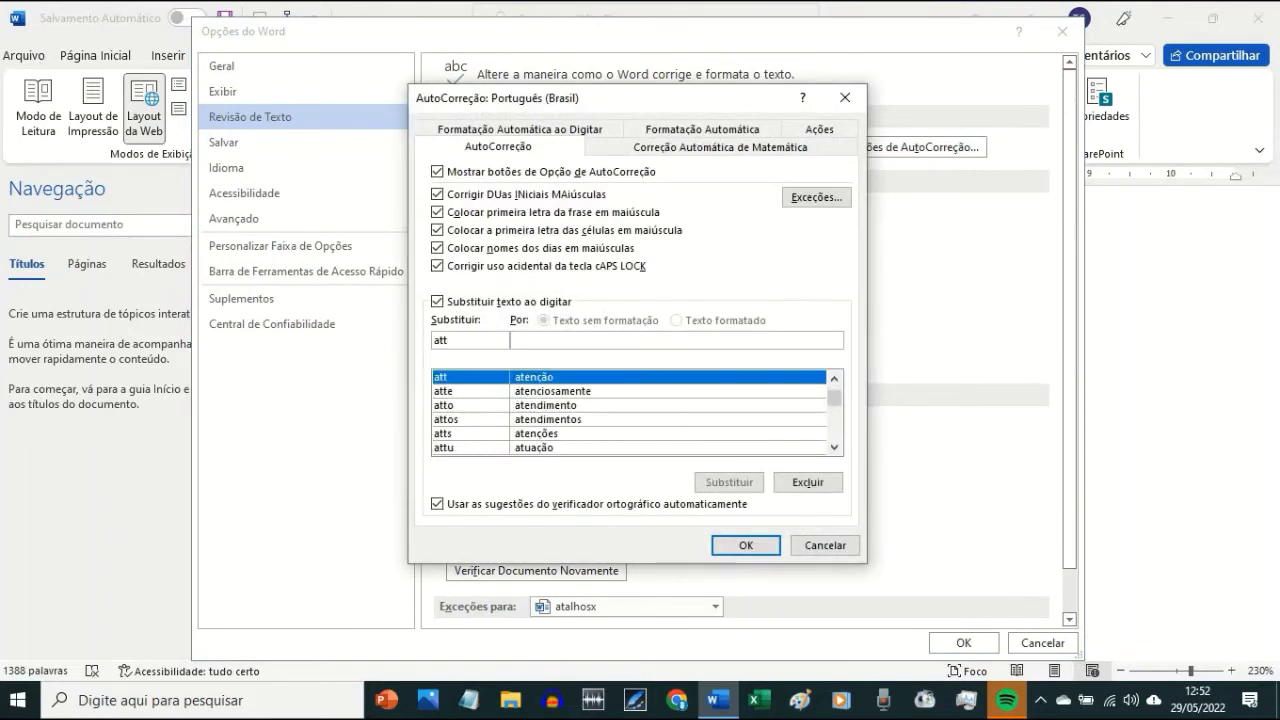
type("p")
key("Tab")
type("A")
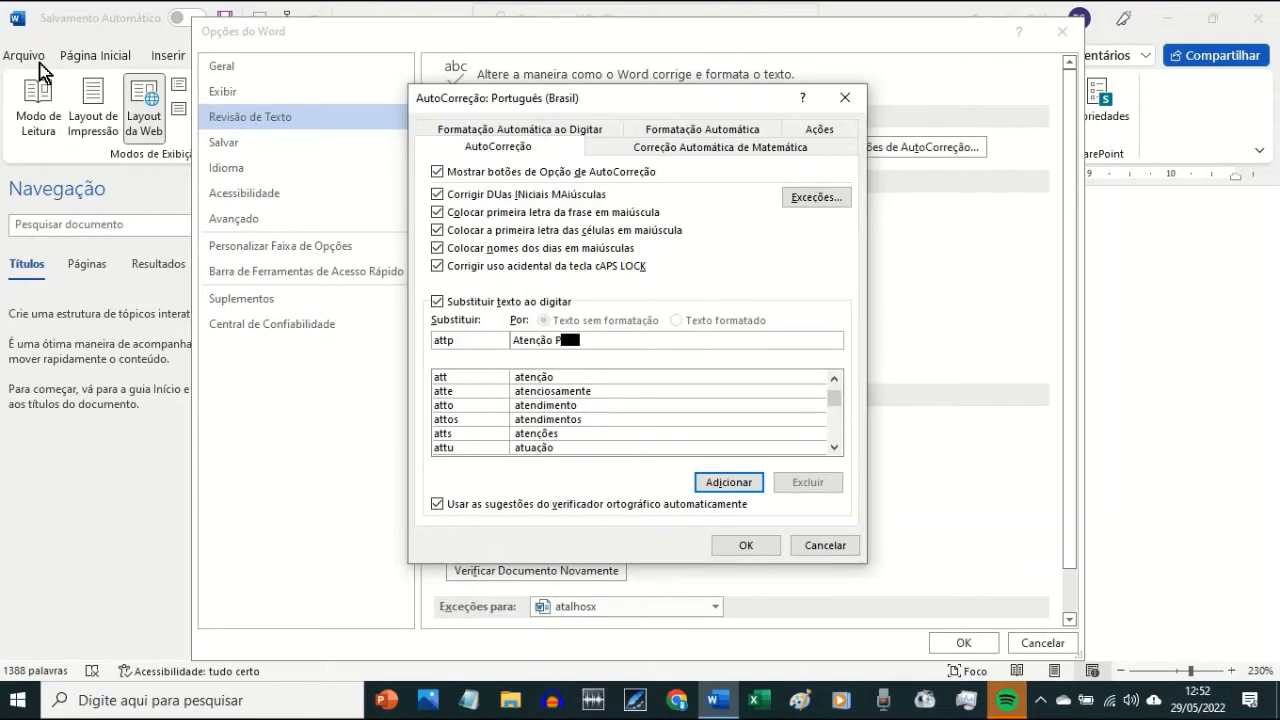
key("Return")
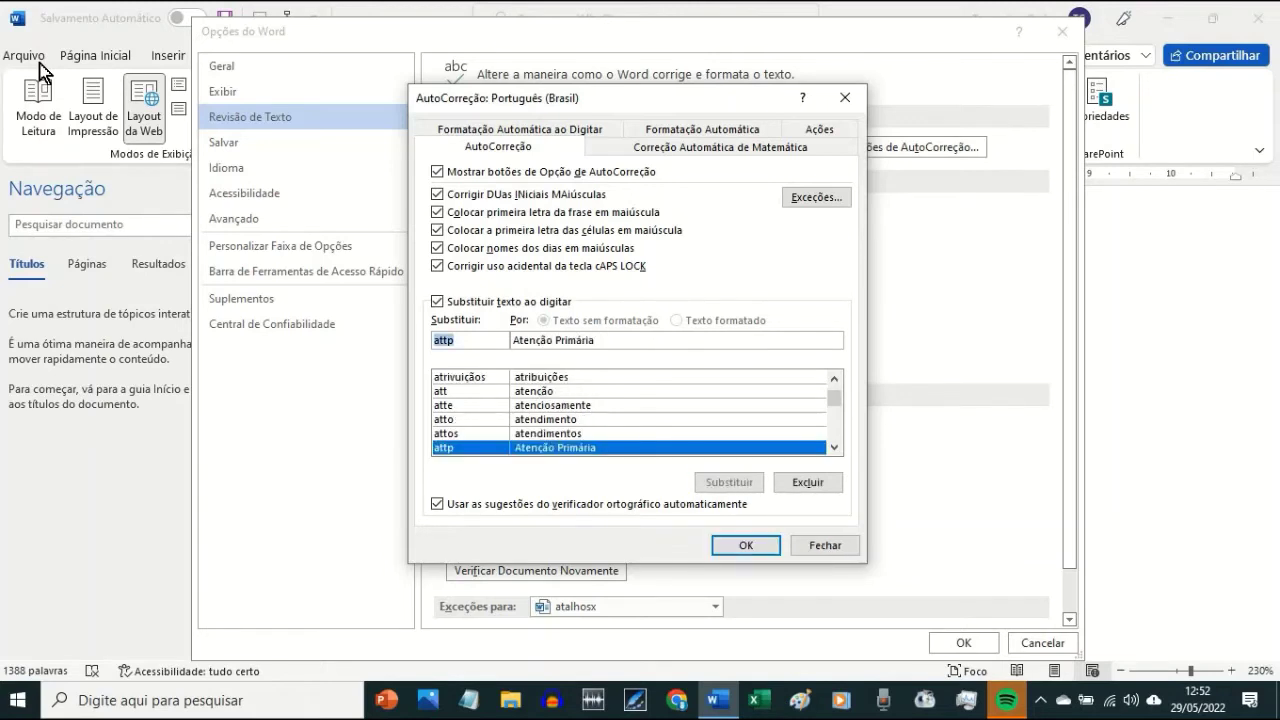
- Redefine the existing AutoCorrect entry "atts" so that it is replaced with "Atenção Secundária"
type("atts")
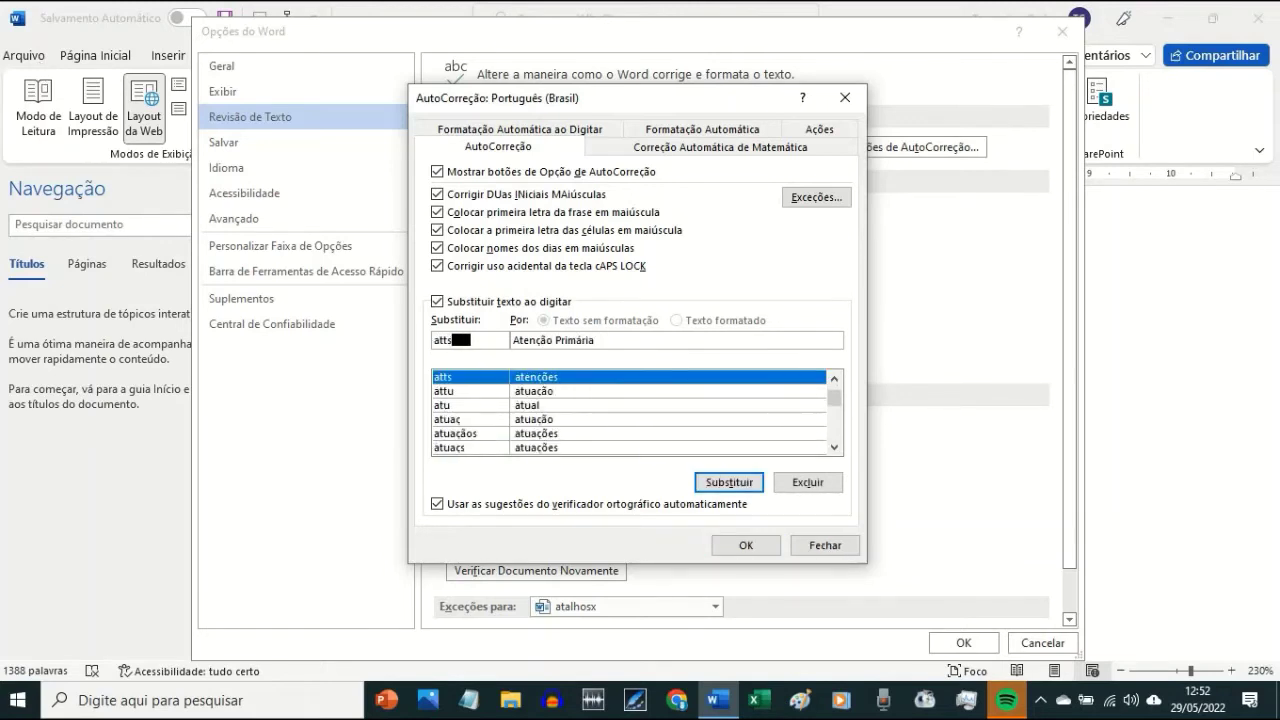
key("Tab")
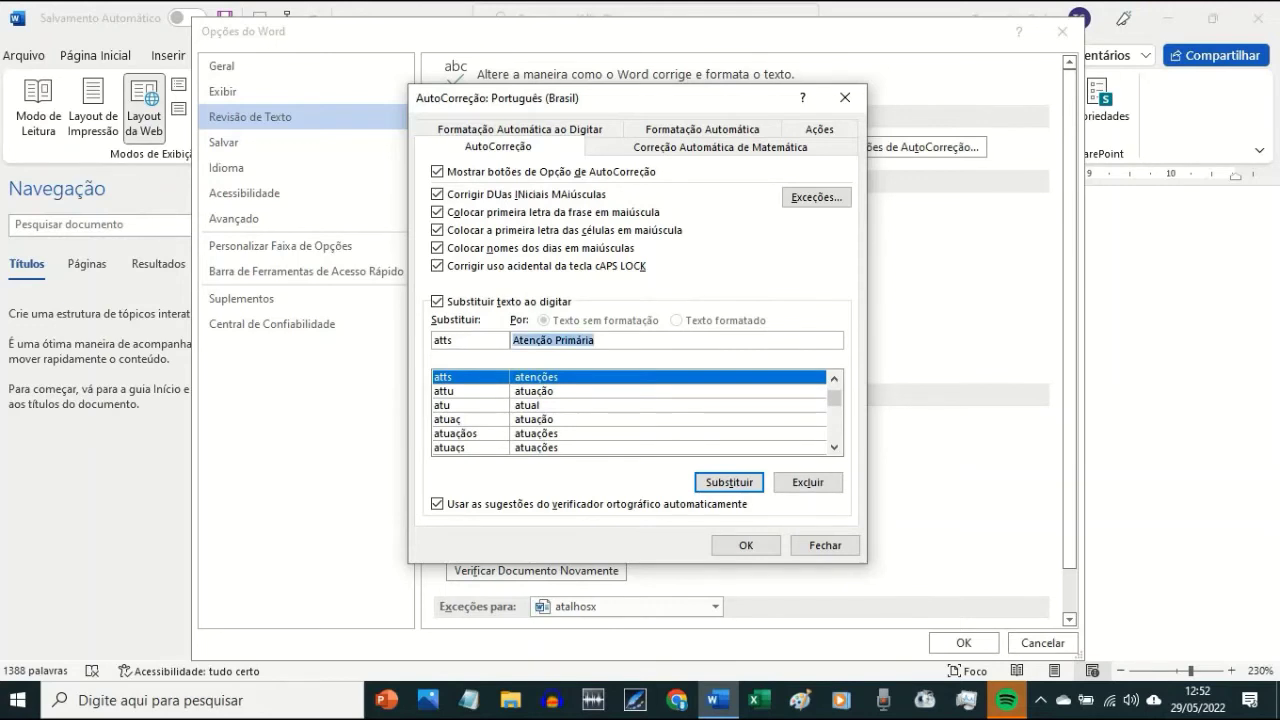
type("A")
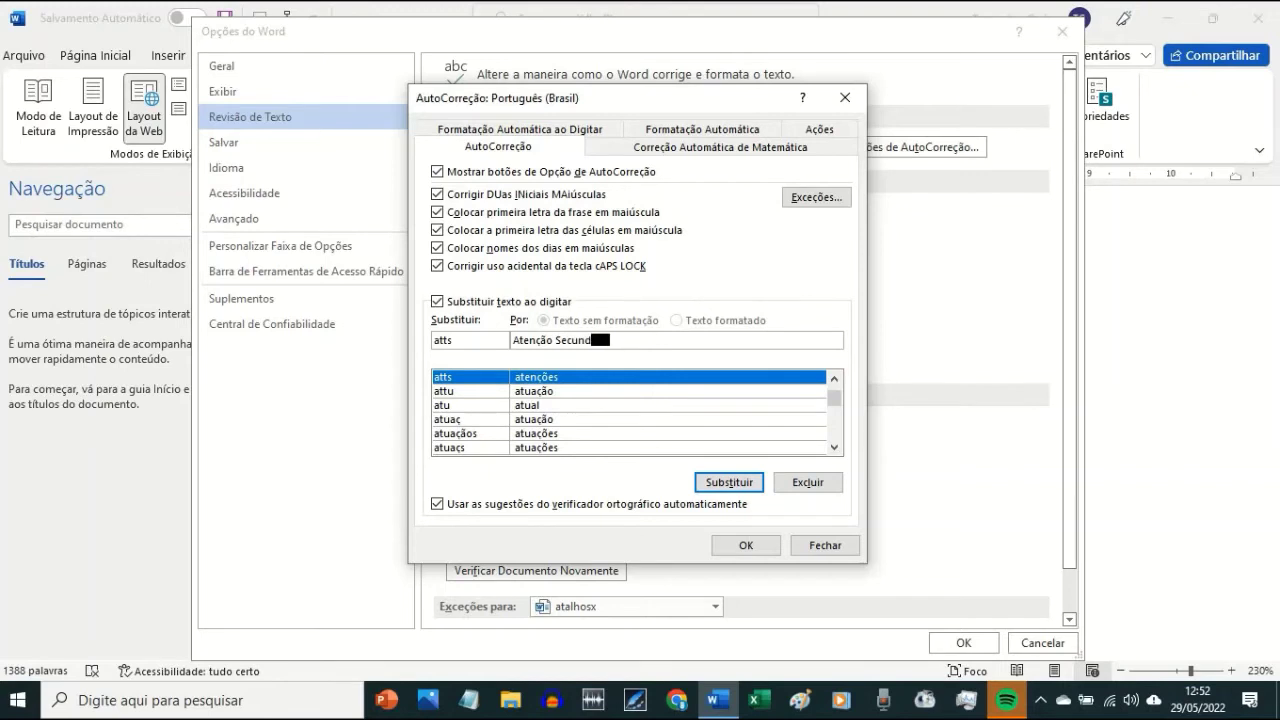
key("Return")
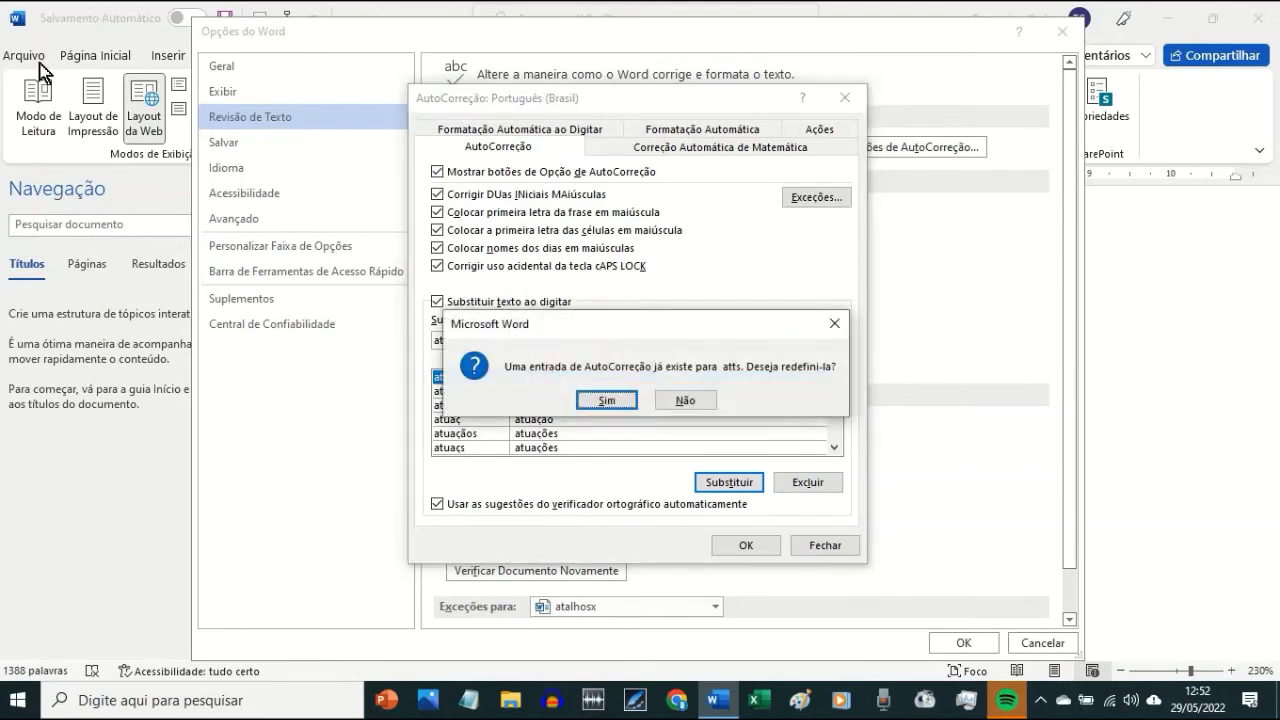
key("Return")
- Add an AutoCorrect entry replacing "attt" with "Atenção Terciária" and remove the blank line below the ".atep" entry
type("att")
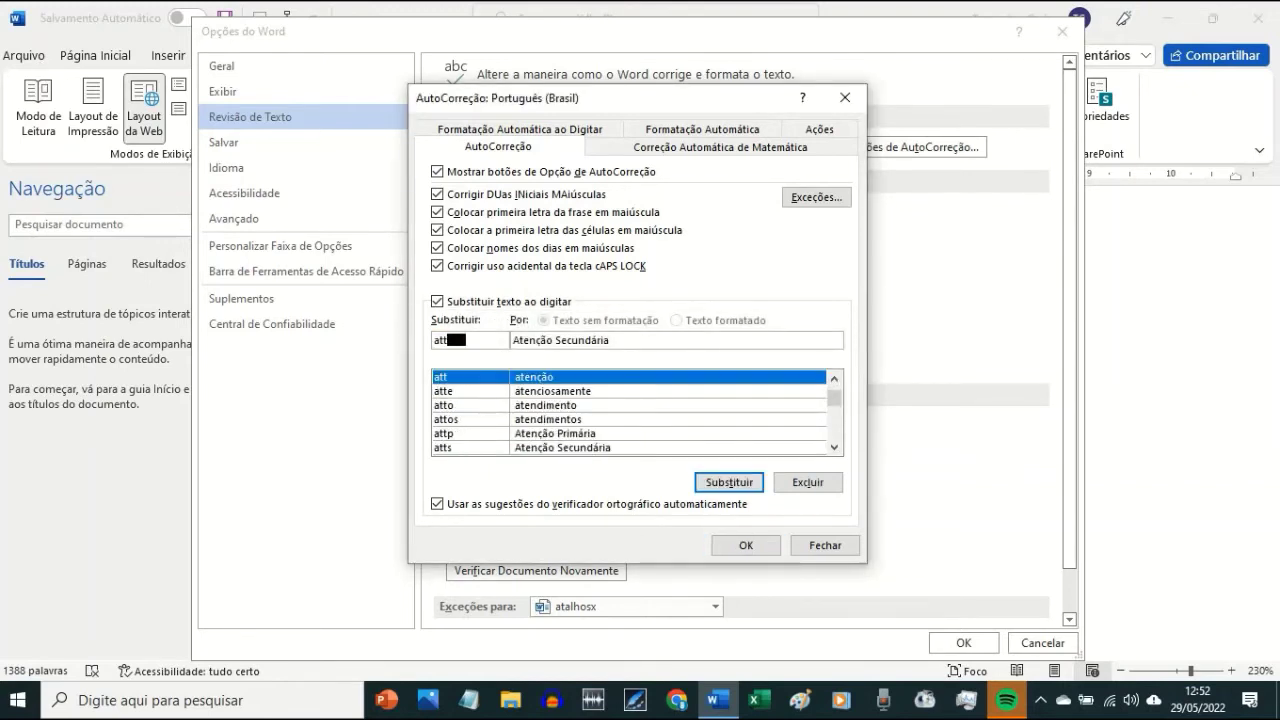
type("x")
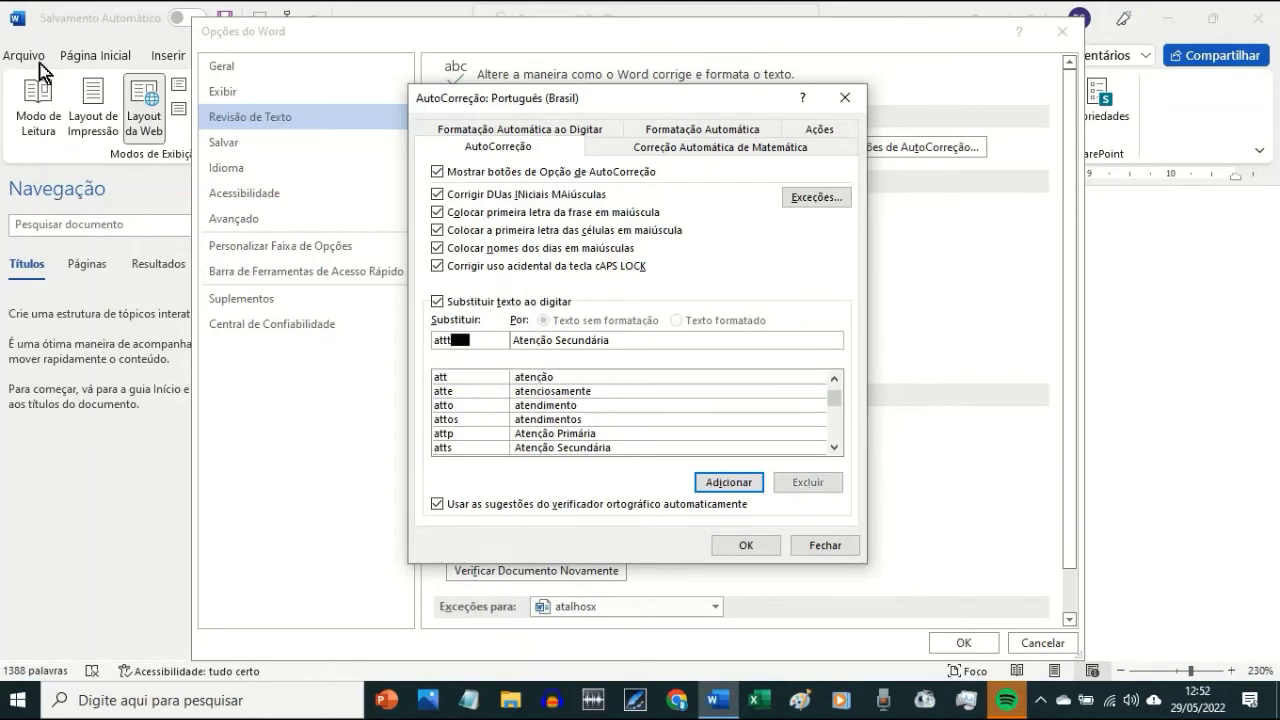
key("Tab")
type("Atenção Terce")
key("Return")
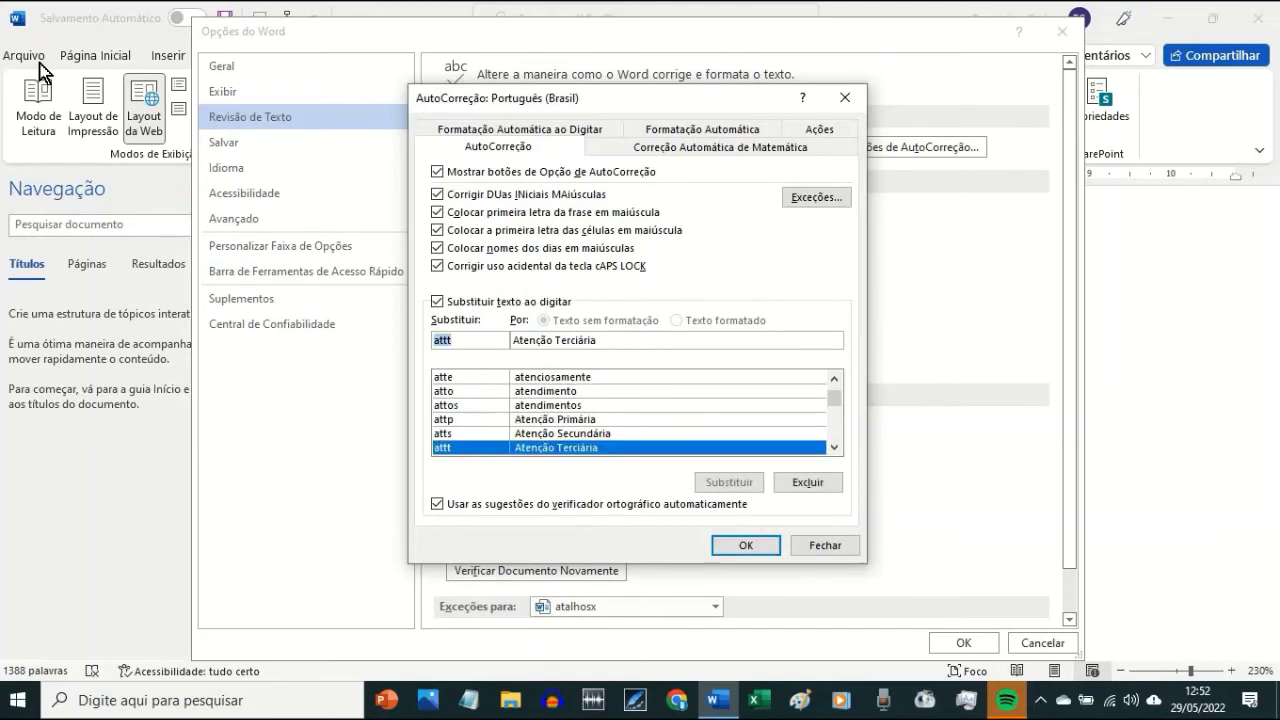
key("Return")
key("Return")
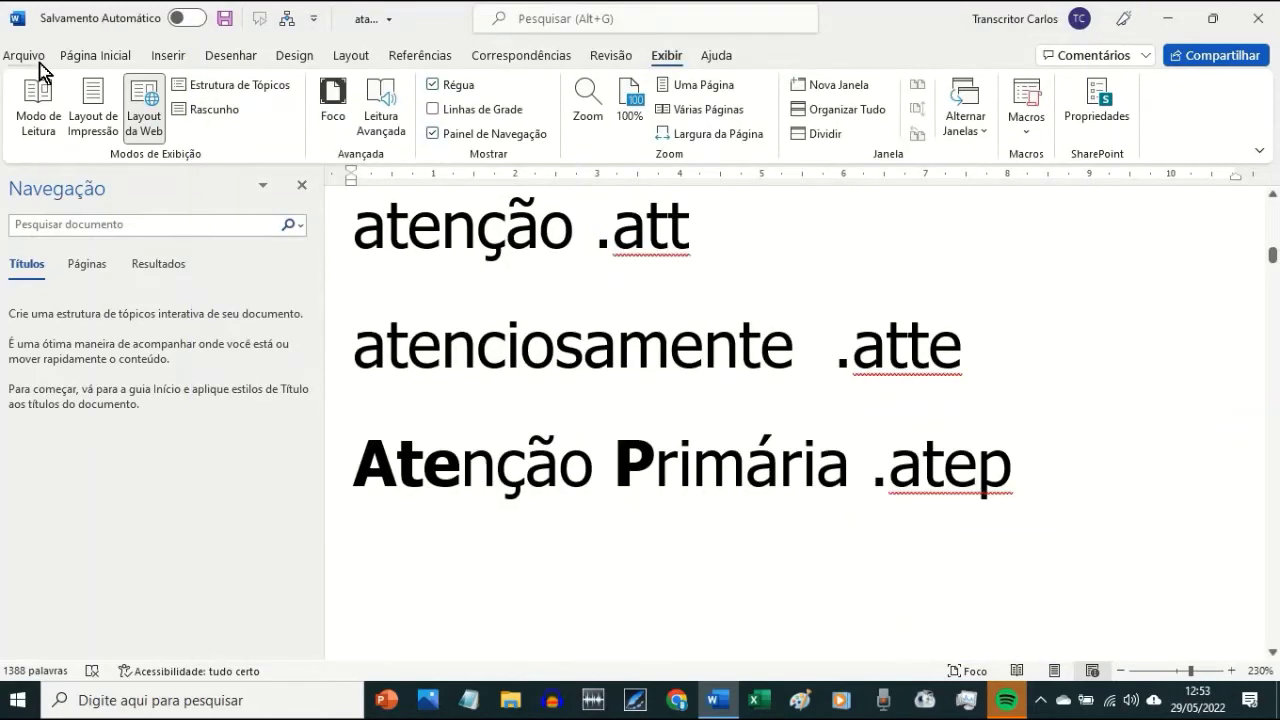
key("Delete")
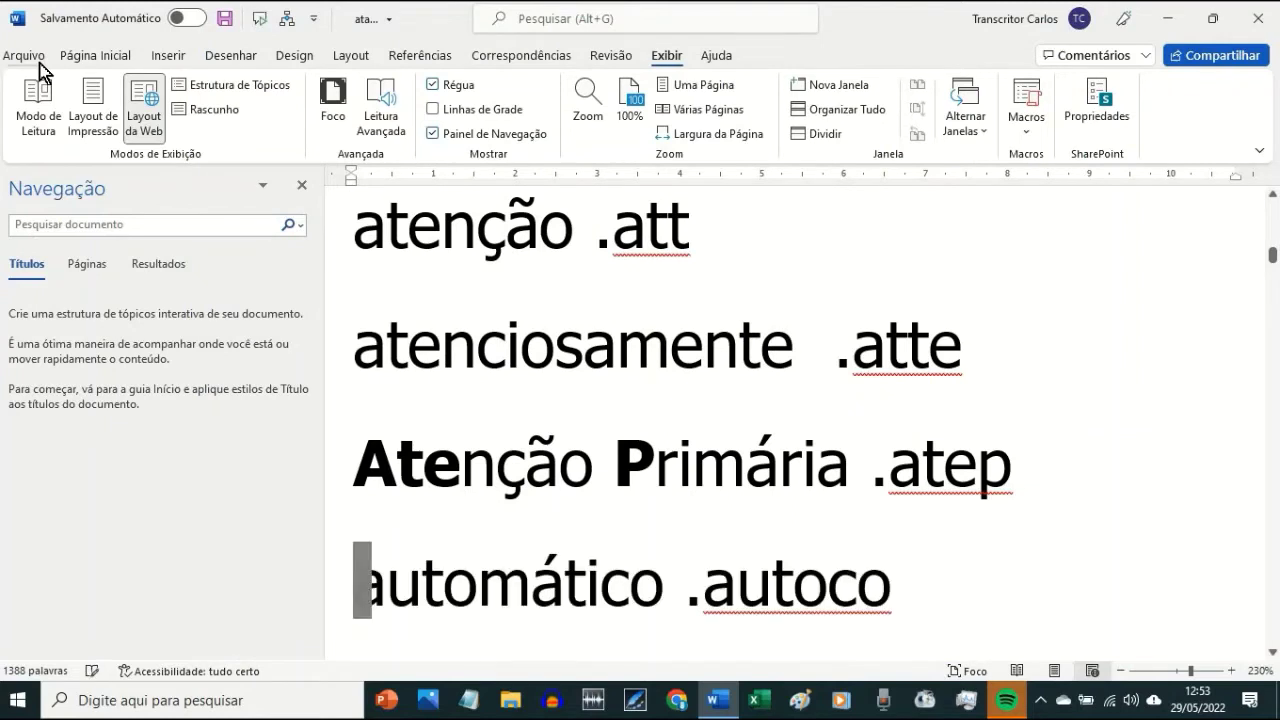
- Examine the "automático .autoco" entry below "Atenção Primária", going through its abbreviation letter by letter
key("Down")
key("Up")
key("Up")
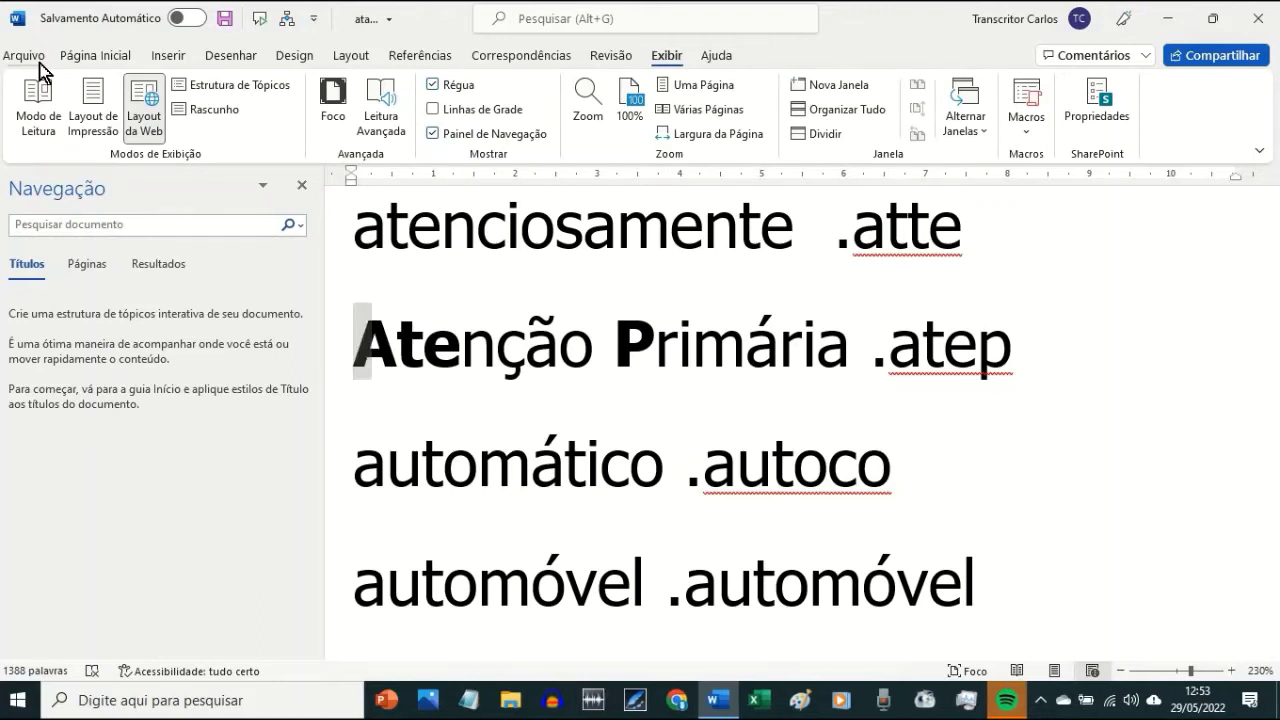
key("Down")
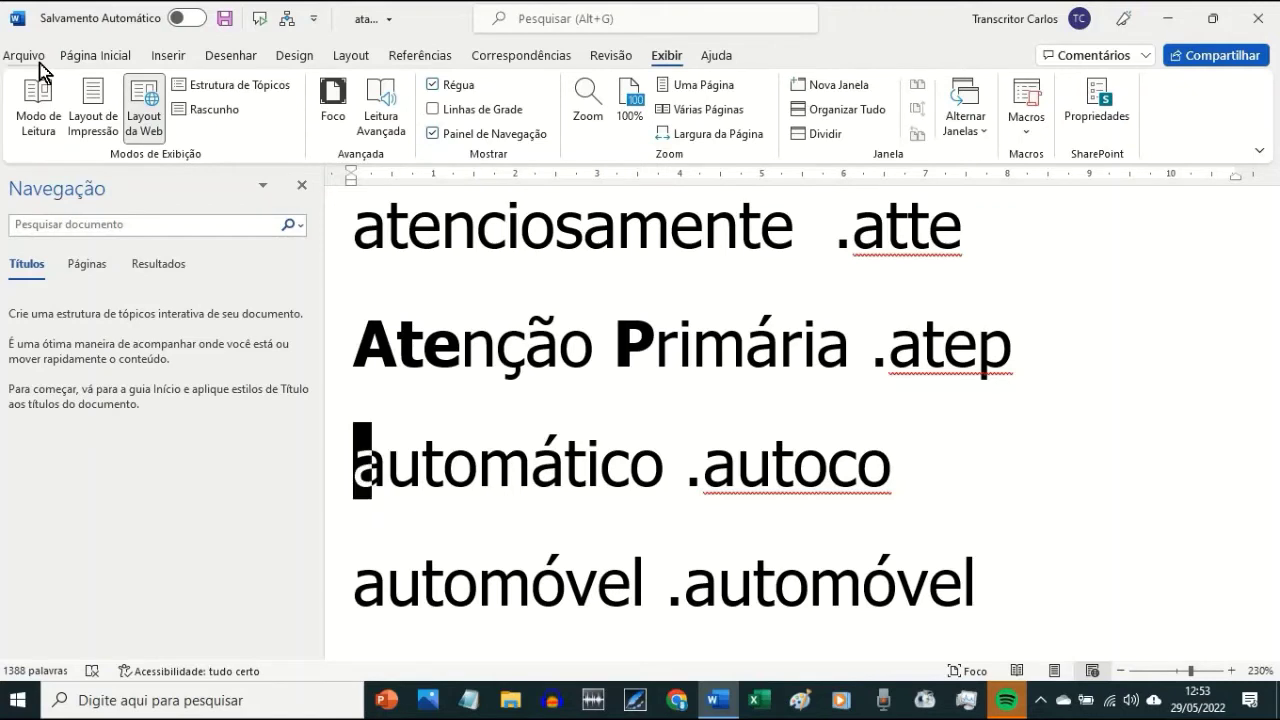
key("Right")
key("Right")
key("Right")
key("Right")
key("Right")
key("Right")
key("Right")
key("Right")
key("Right")
key("Right")
key("Right")
key("Right")
key("Right")
key("Right")
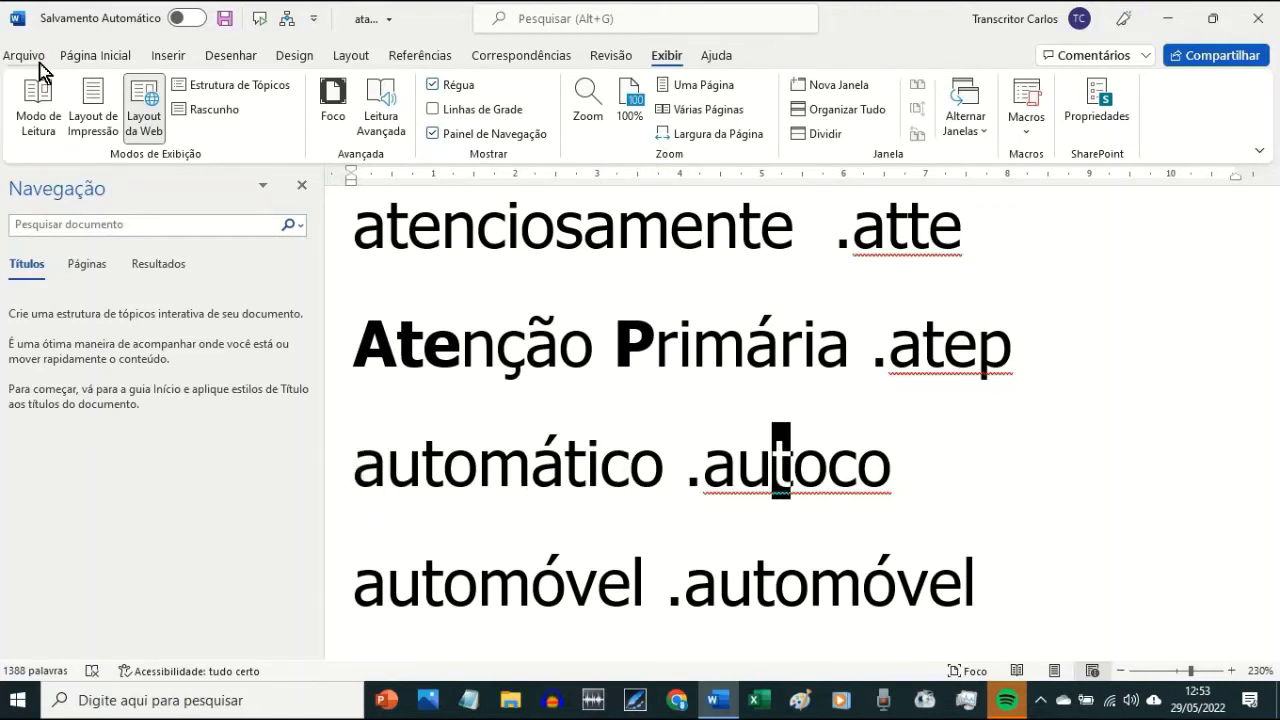
key("Right")
key("Right")
key("Right")
key("Right")
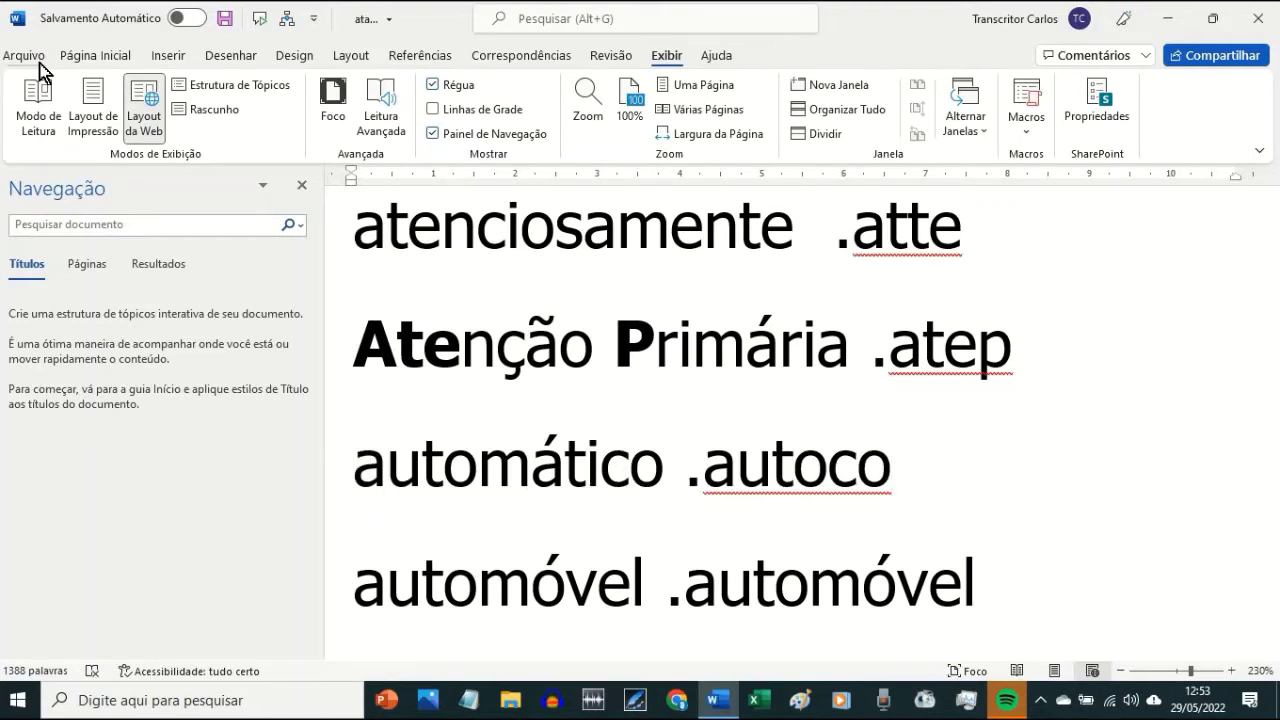
key("Left")
key("Left")
key("Left")
key("Left")
key("Left")
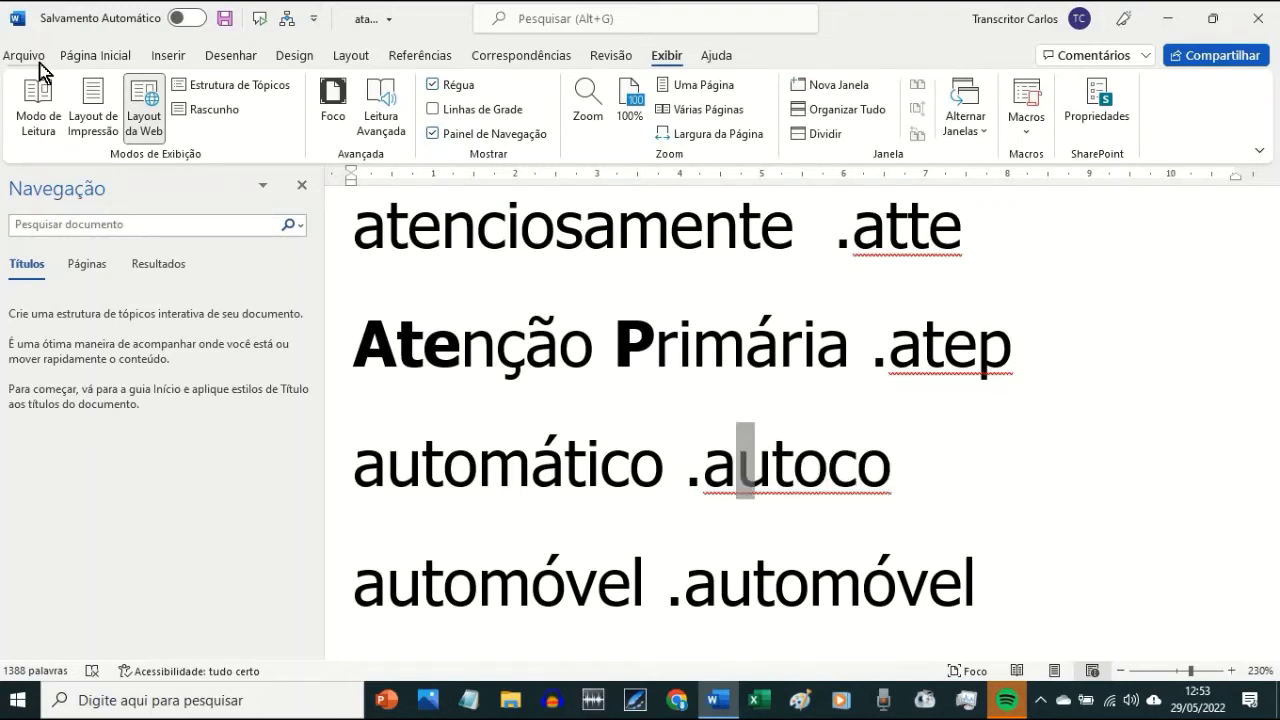
key("Left")
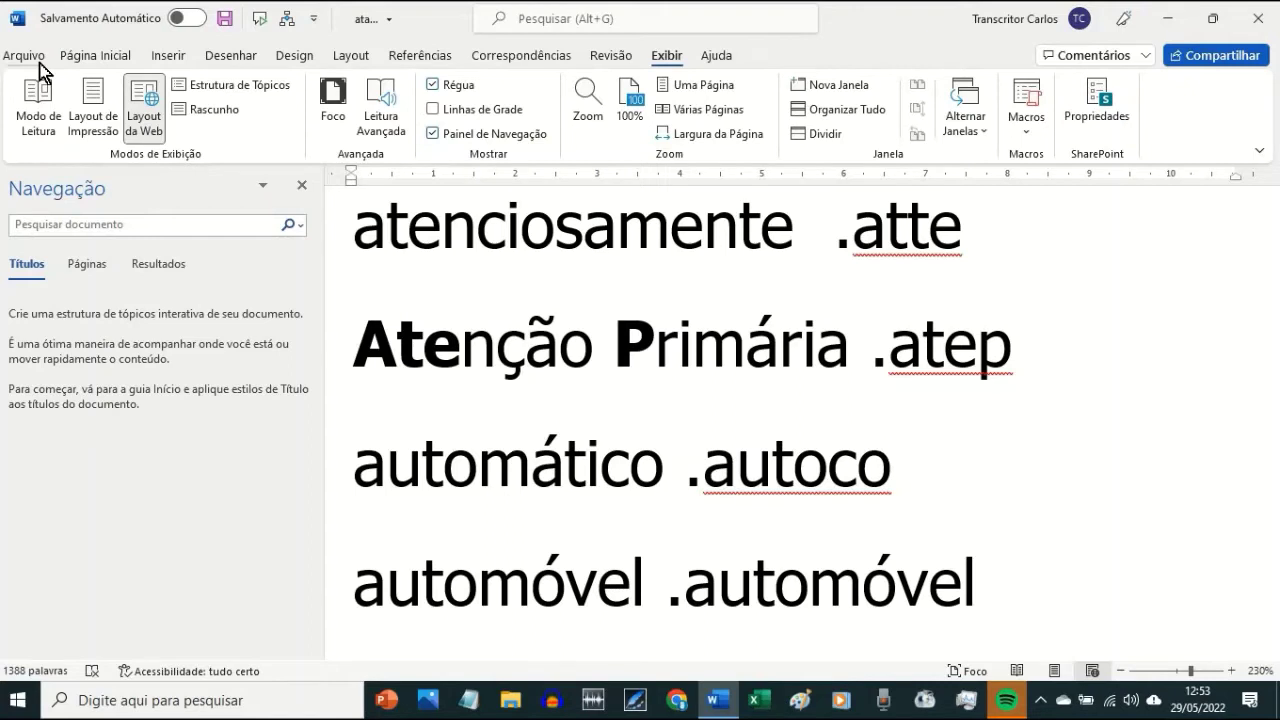
- Try the abbreviation "auco" on a new line below "automático .autoco" and remove that line again
key("End")
key("Return")
type("au")
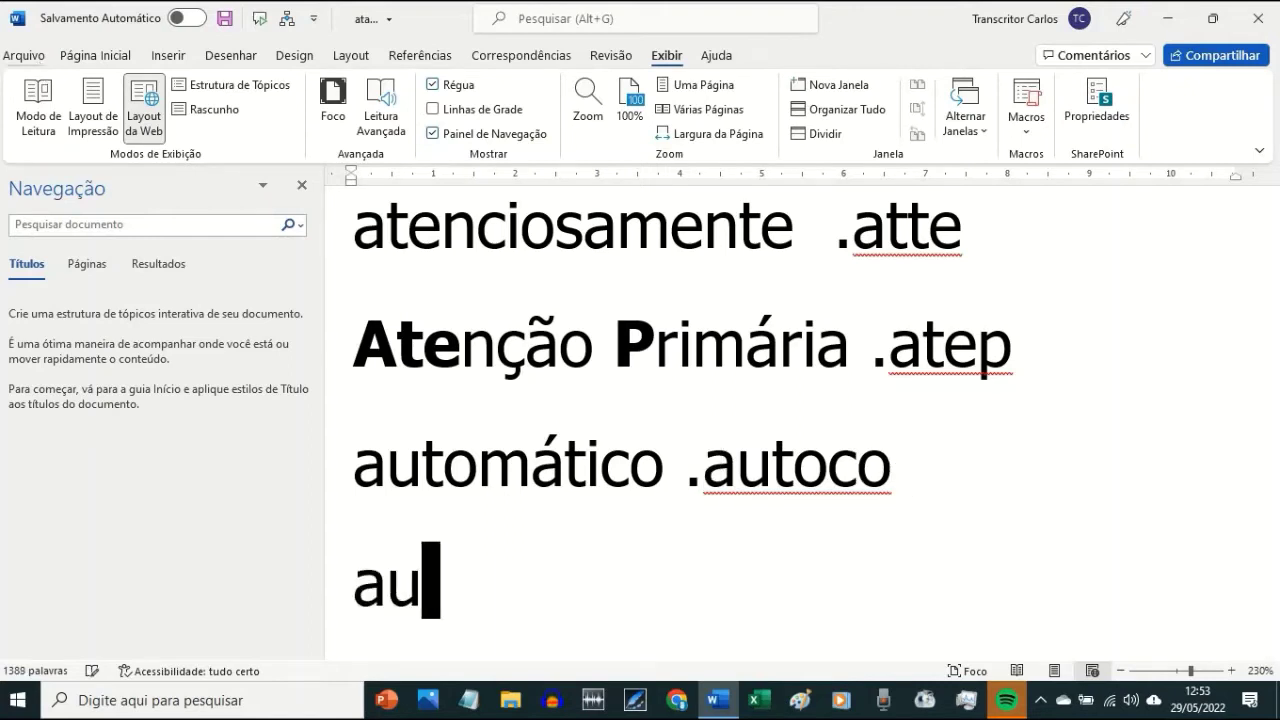
type("co")
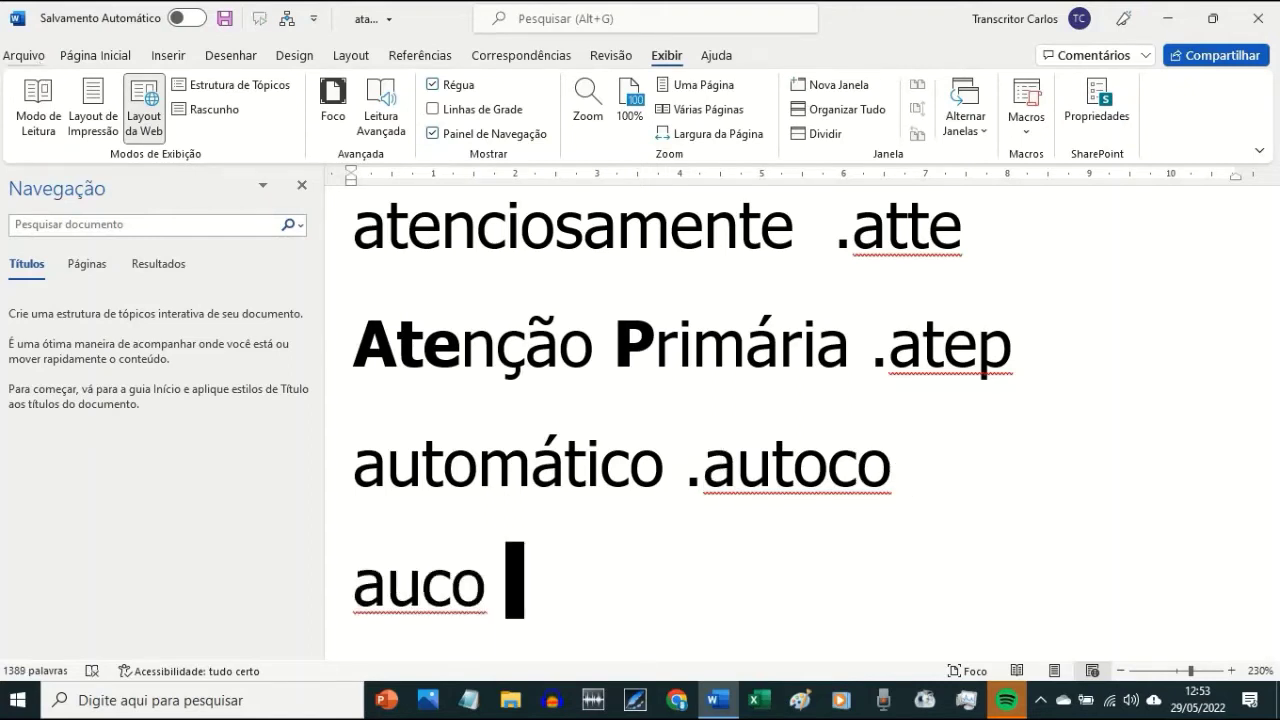
key("BackSpace")
key("BackSpace")
key("BackSpace")
key("BackSpace")
key("BackSpace")
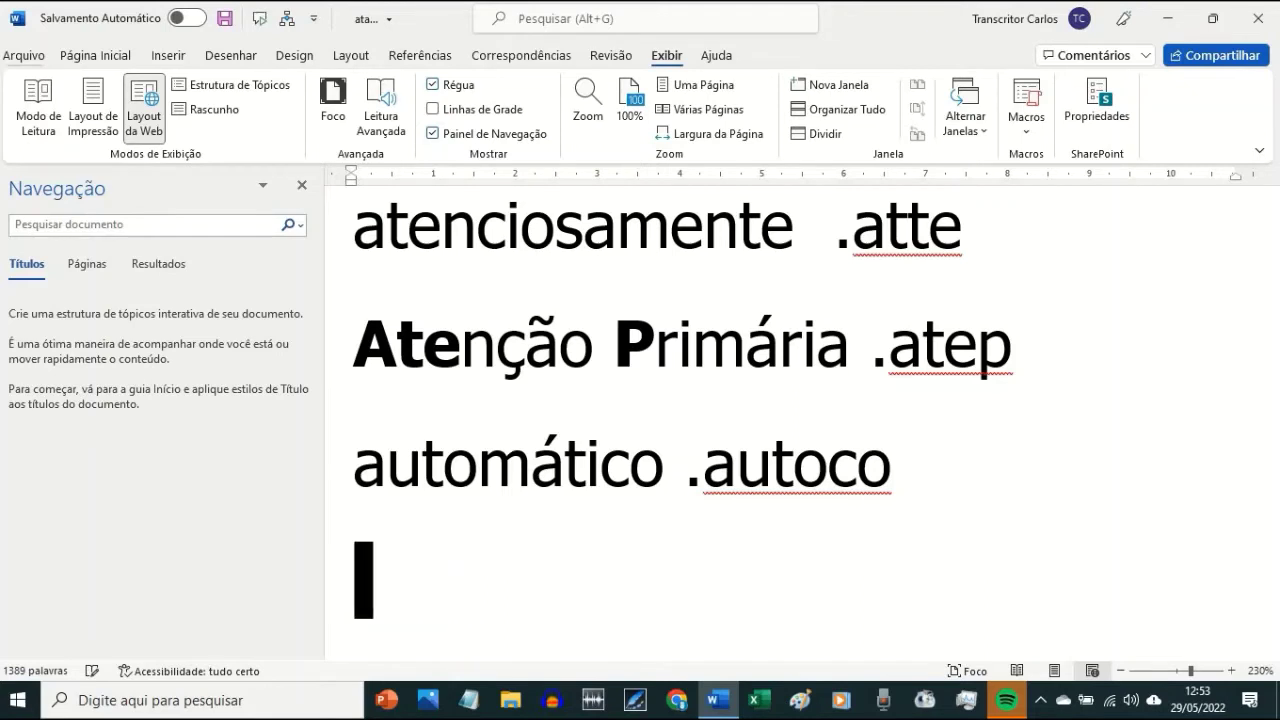
key("BackSpace")
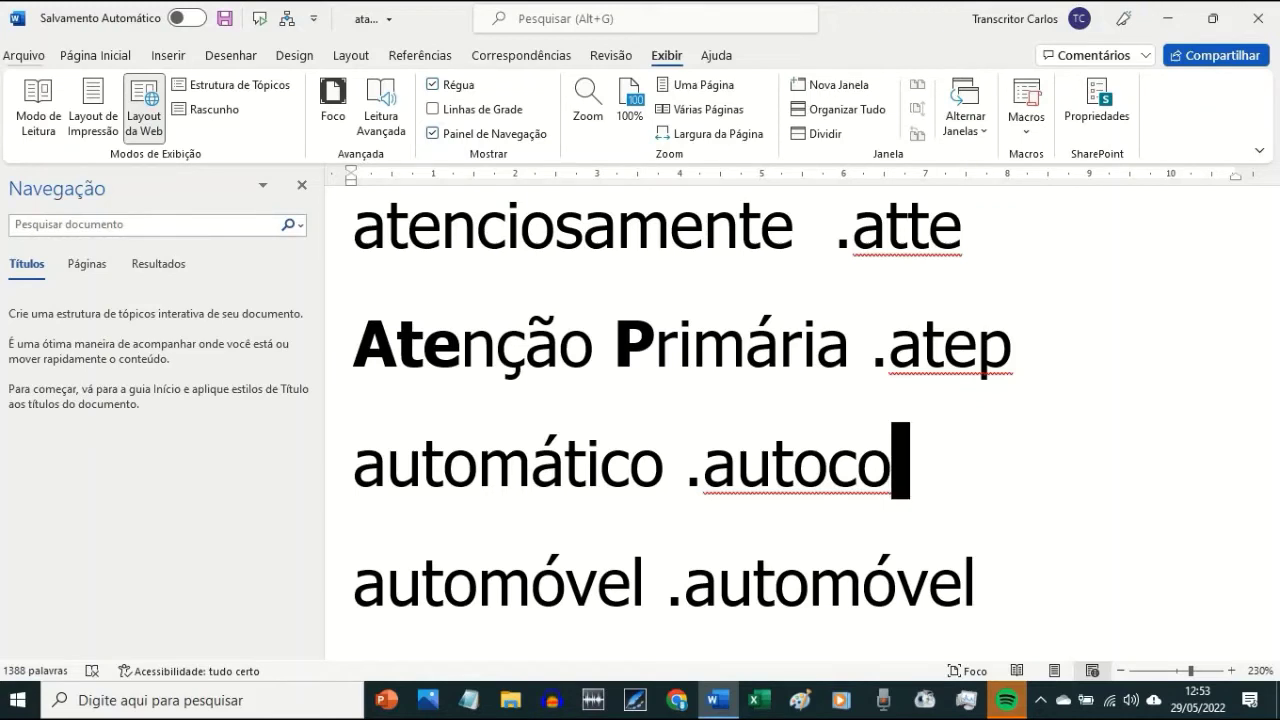
- Replace the abbreviation after the dot in the "automóvel" entry with "autom"
left_click(900, 582)
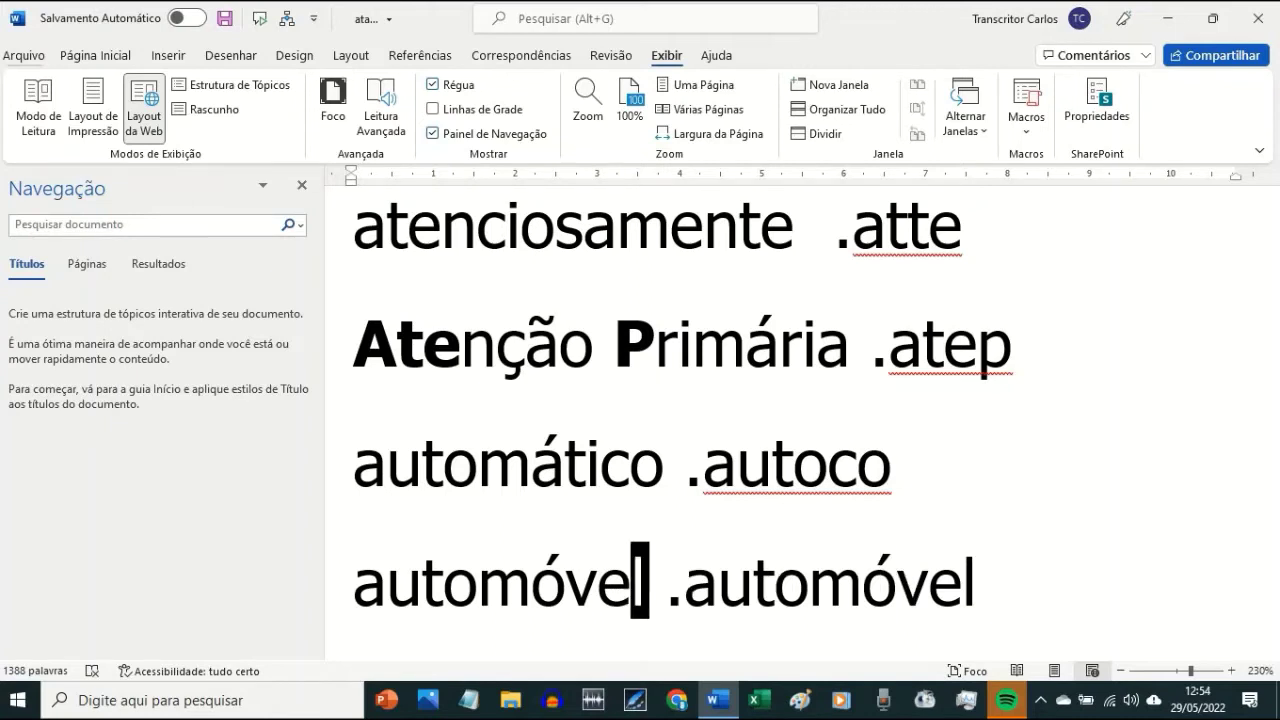
left_click(660, 585)
key("shift+Home")
type("automóvel")
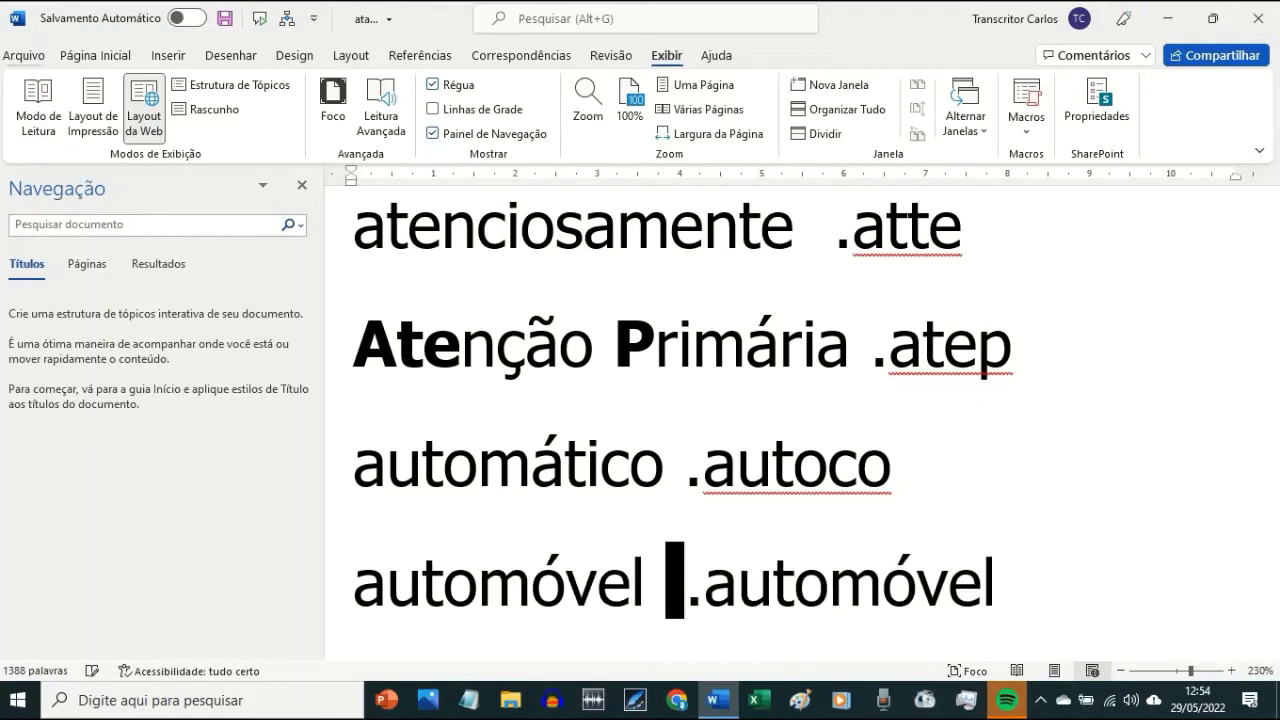
key("Right")
key("Right")
key("shift+End")
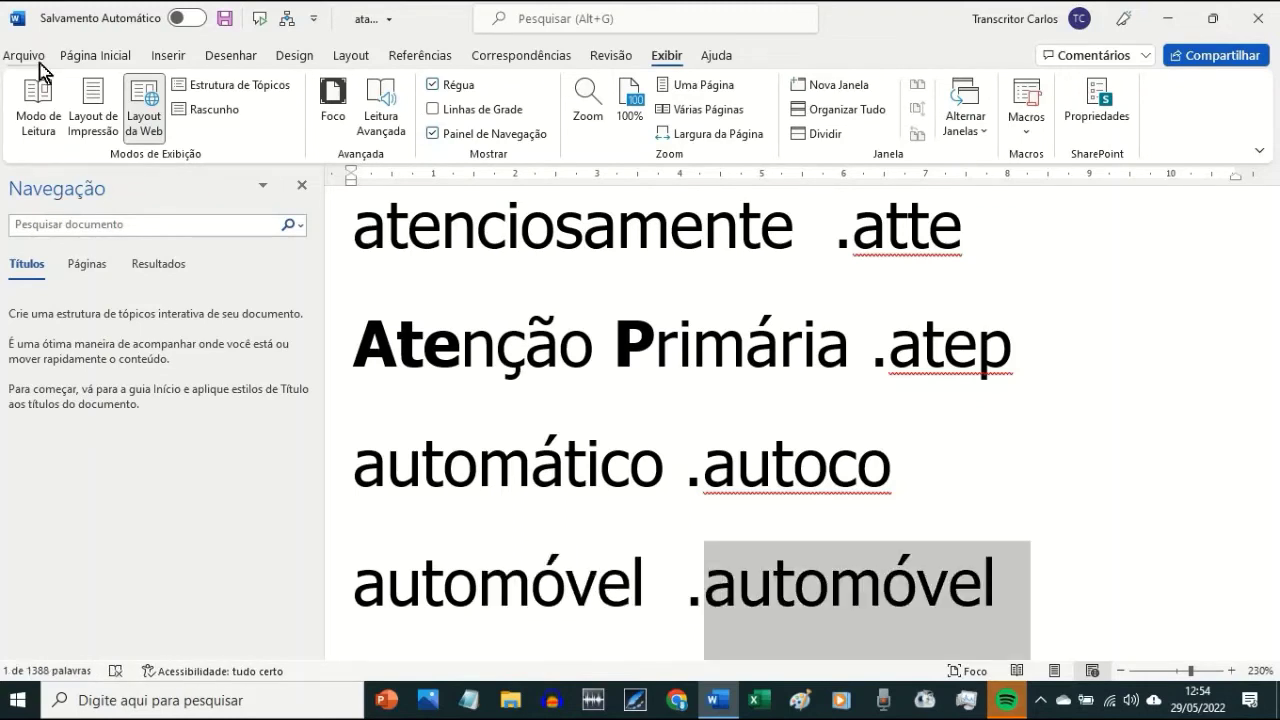
type("autom")
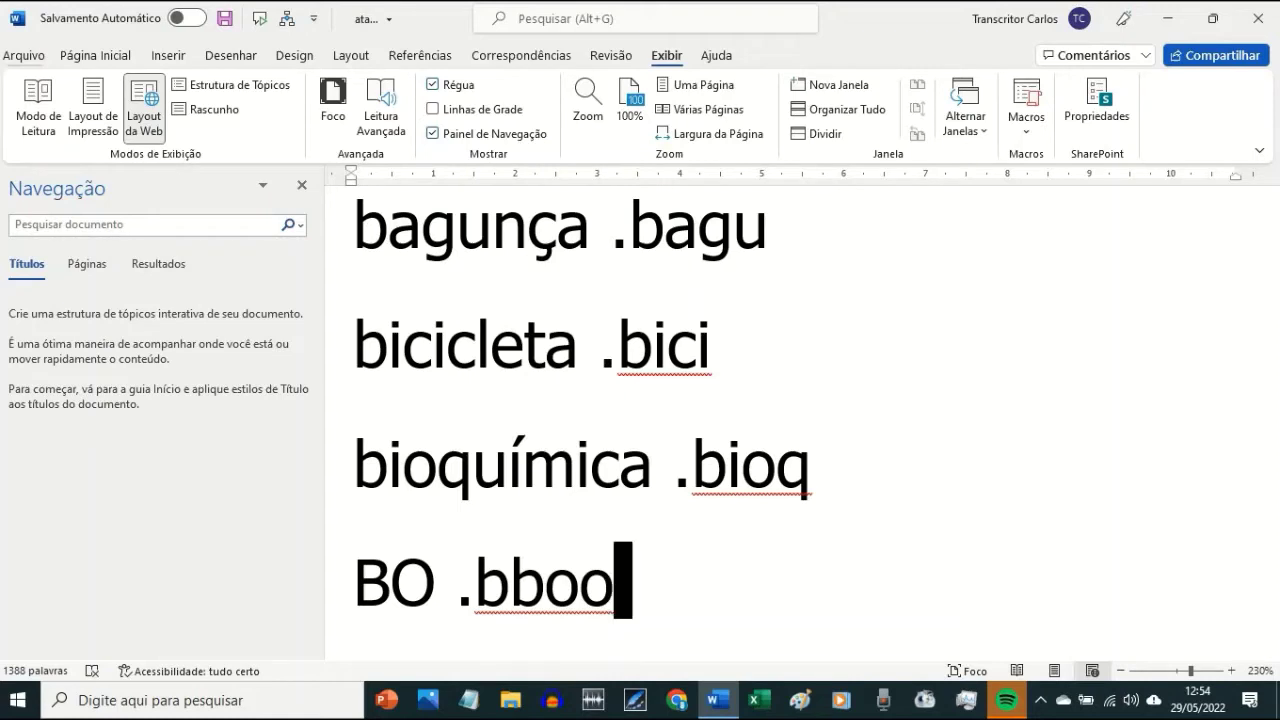
- Try the abbreviation "uusspp" after the "BO .bboo" entry and remove it again
right_click(40, 63)
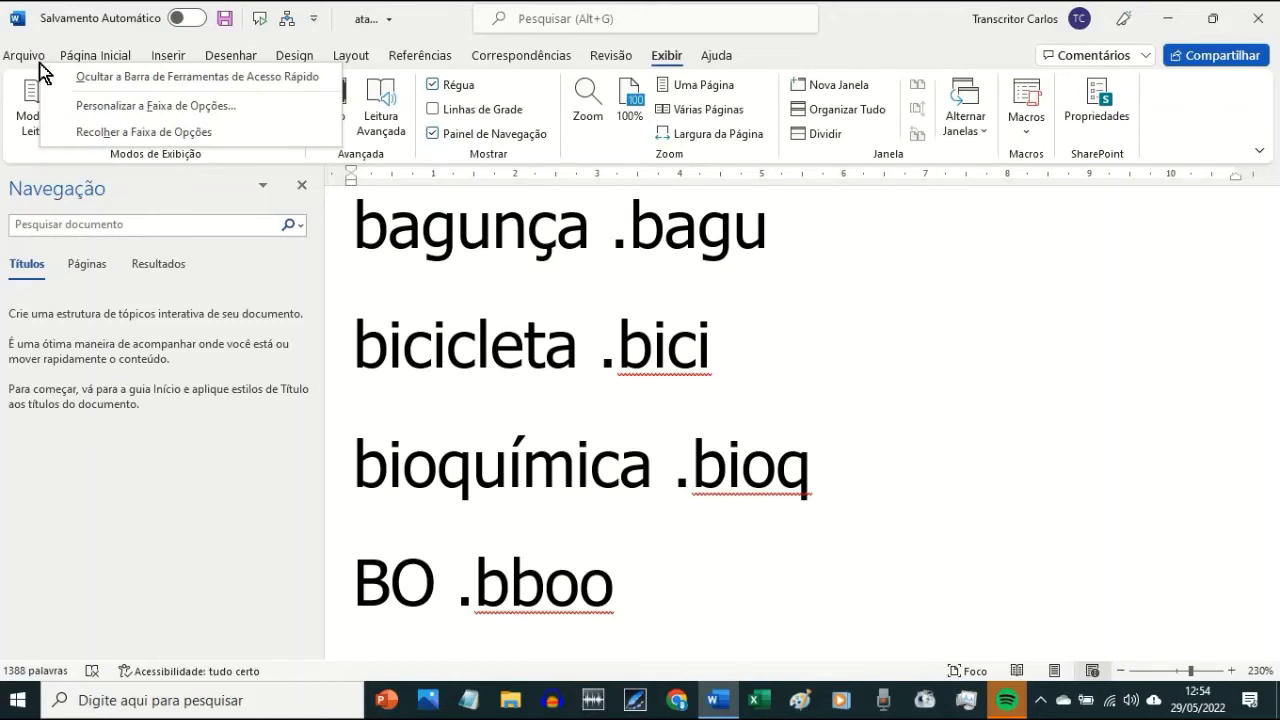
scroll(494, 371, "down", 2)
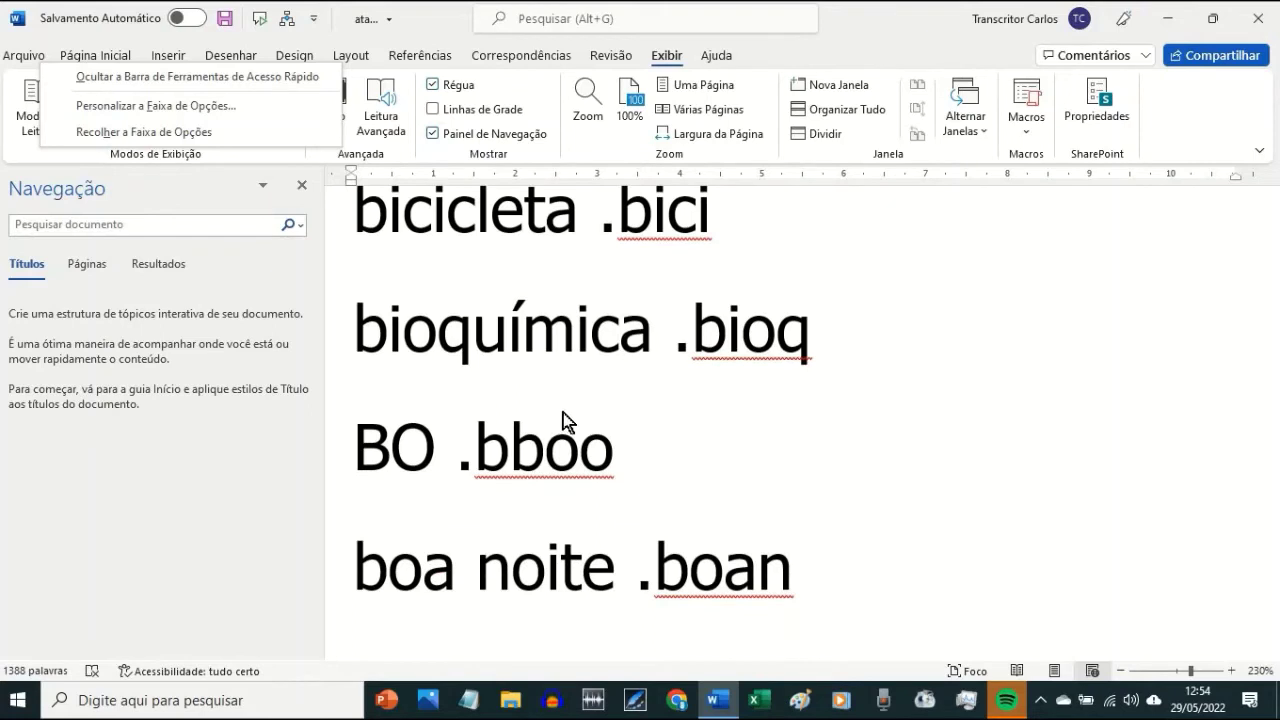
key("Escape")
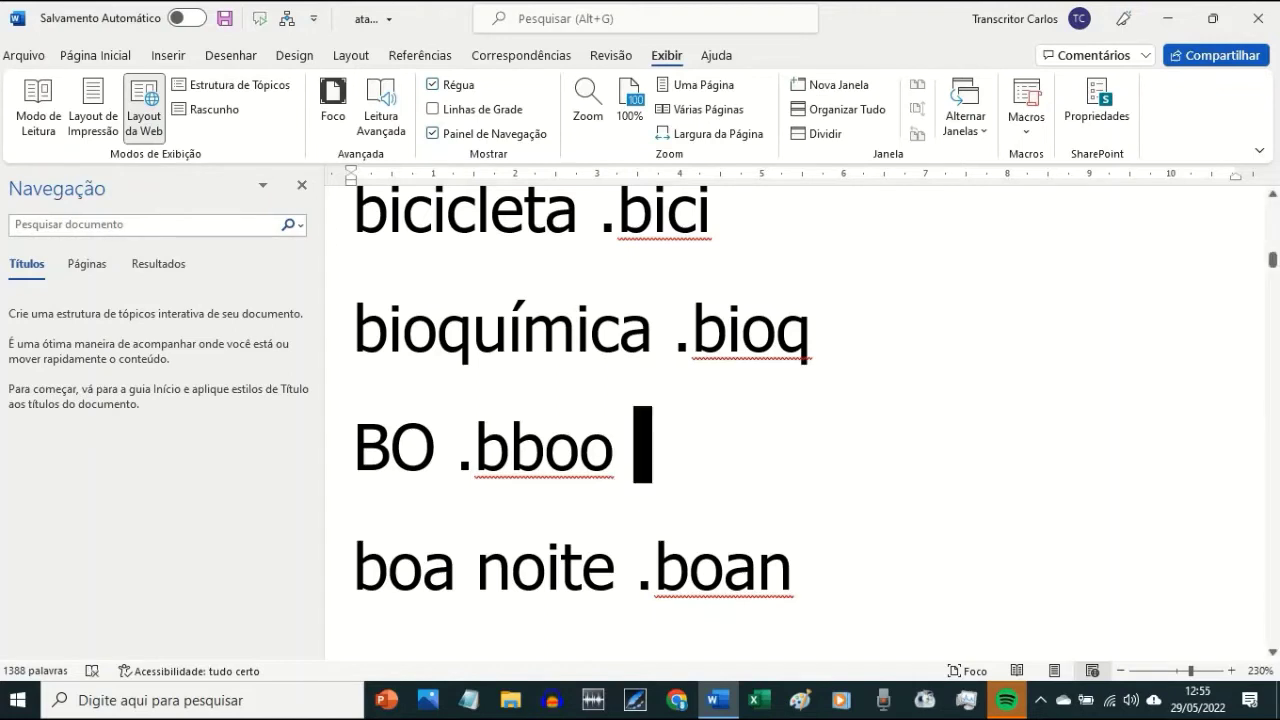
type("uusspp")
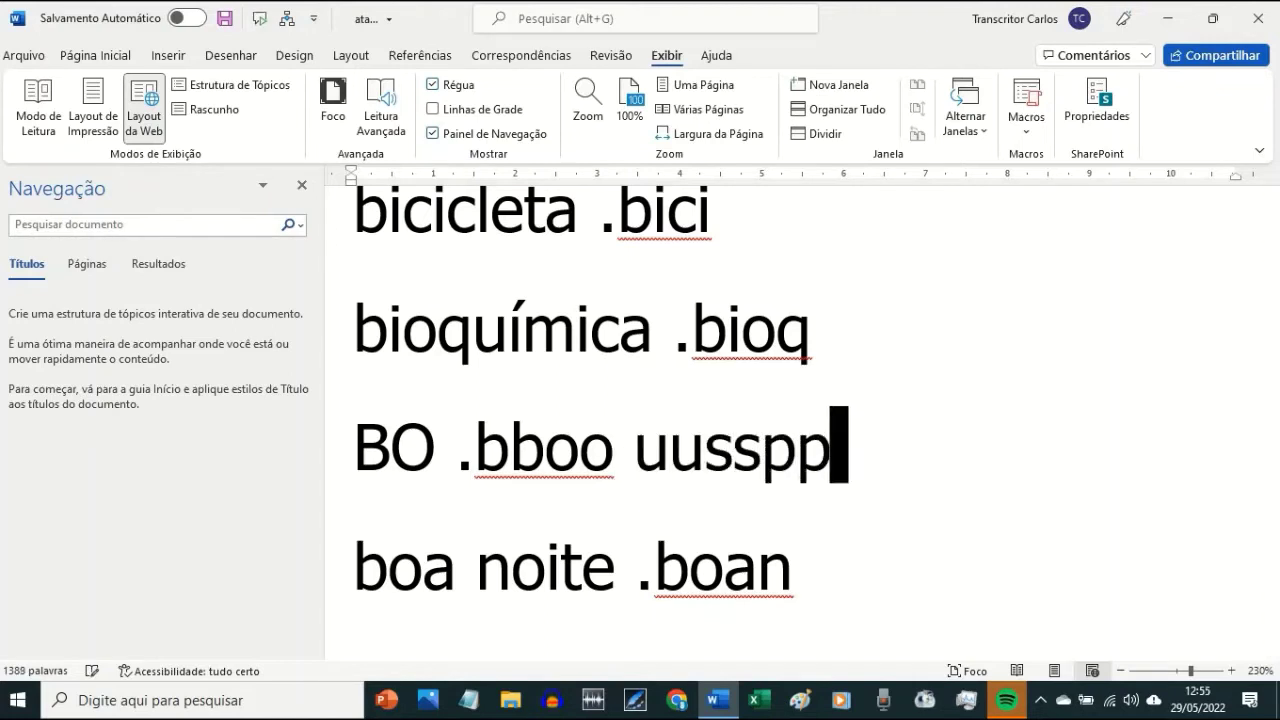
key("BackSpace")
key("BackSpace")
key("BackSpace")
key("BackSpace")
key("BackSpace")
key("BackSpace")
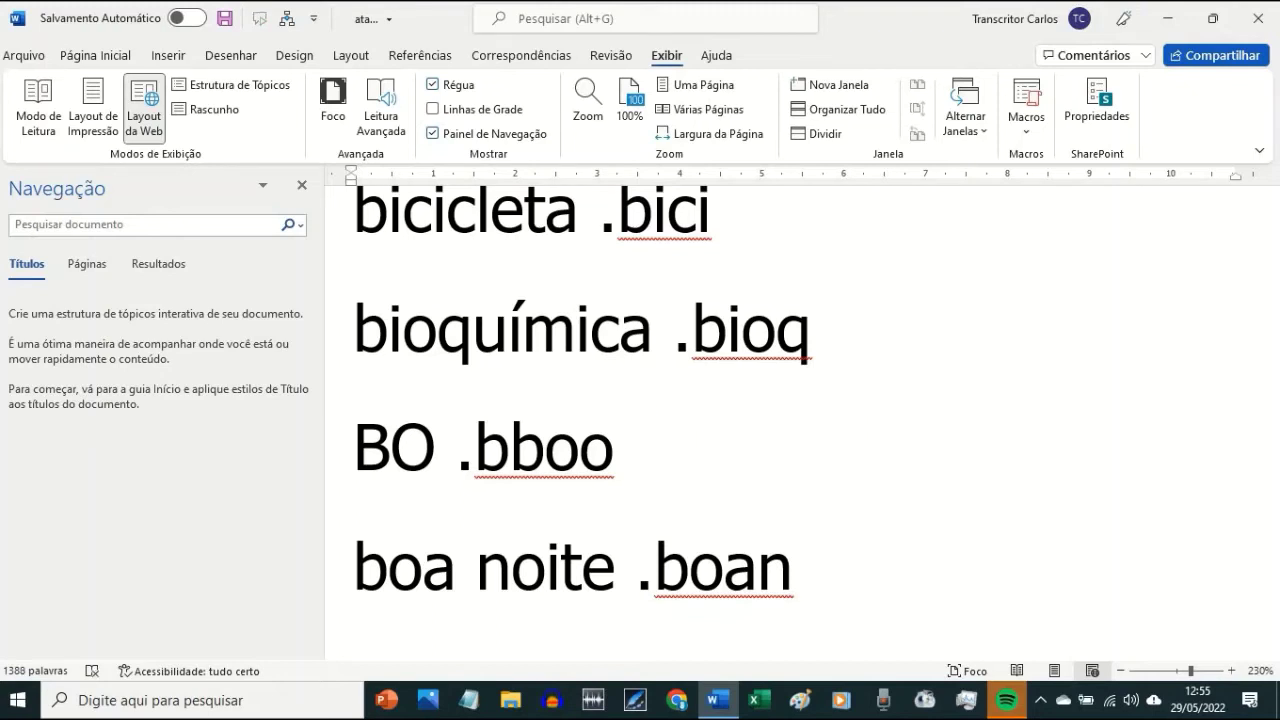
- Try the plain letters "usp" after the "BO .bboo" entry and remove them again
type("usp")
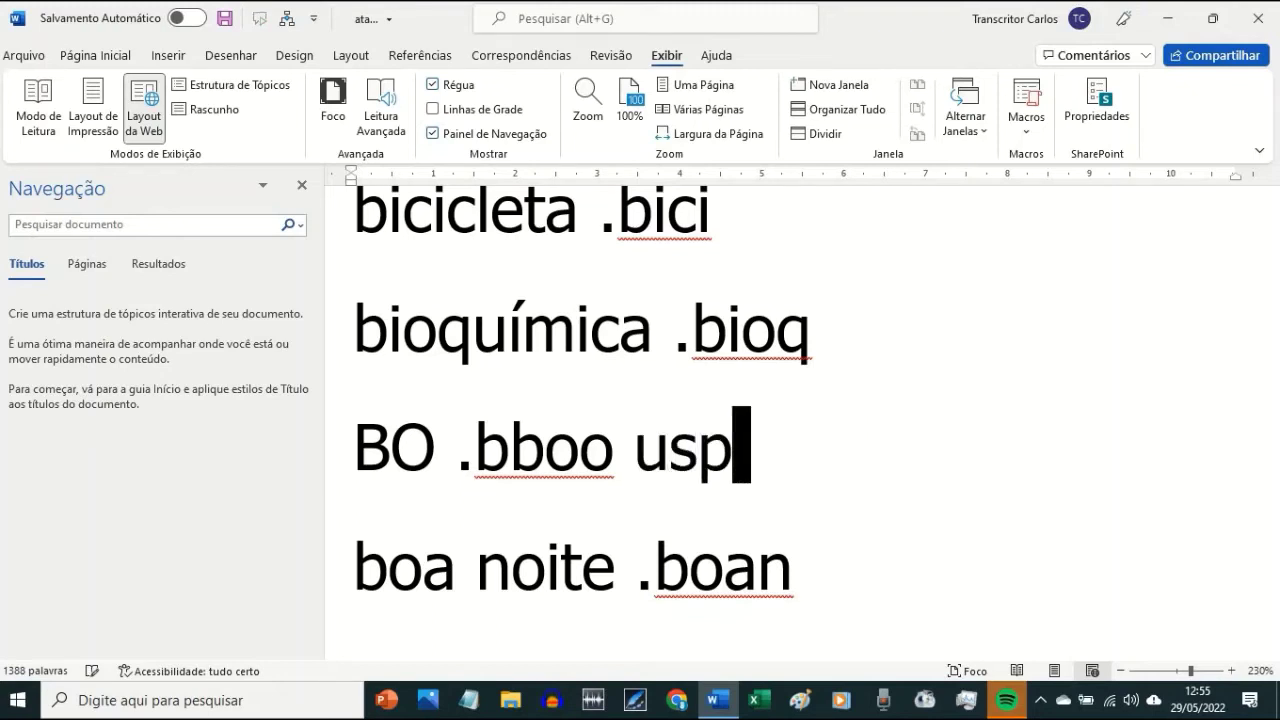
key("BackSpace")
key("BackSpace")
key("BackSpace")
key("BackSpace")
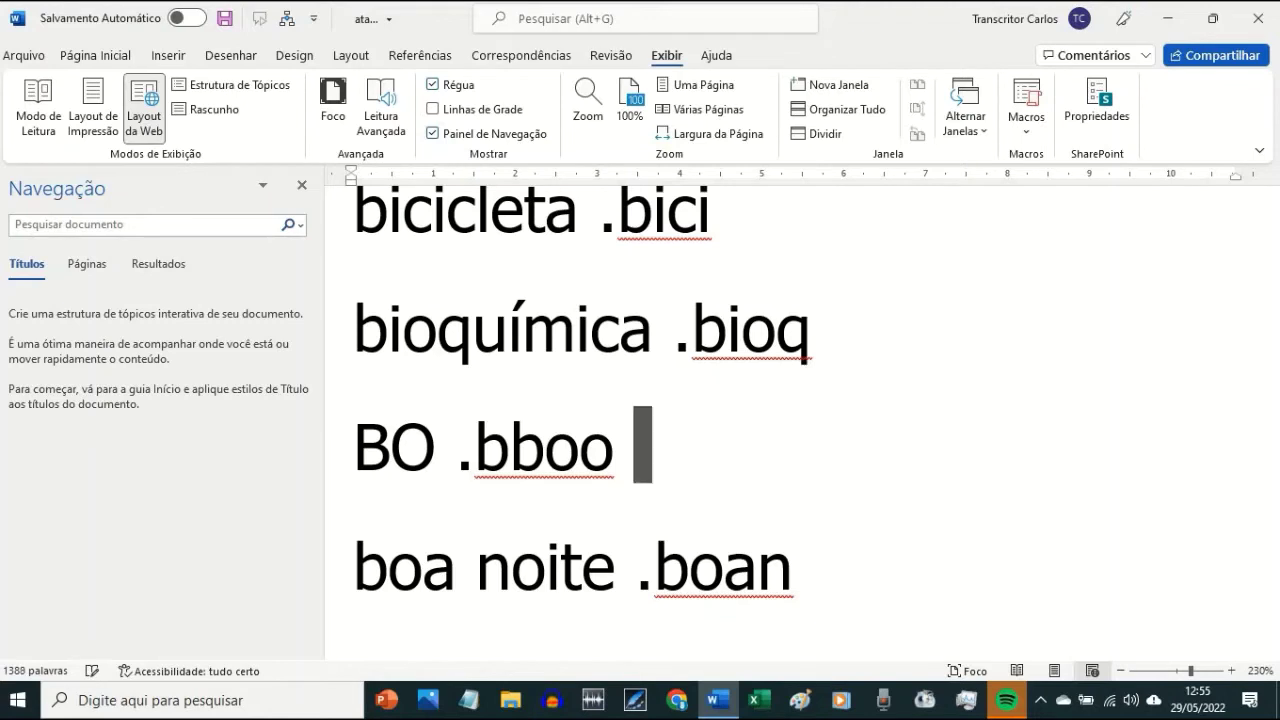
key("BackSpace")
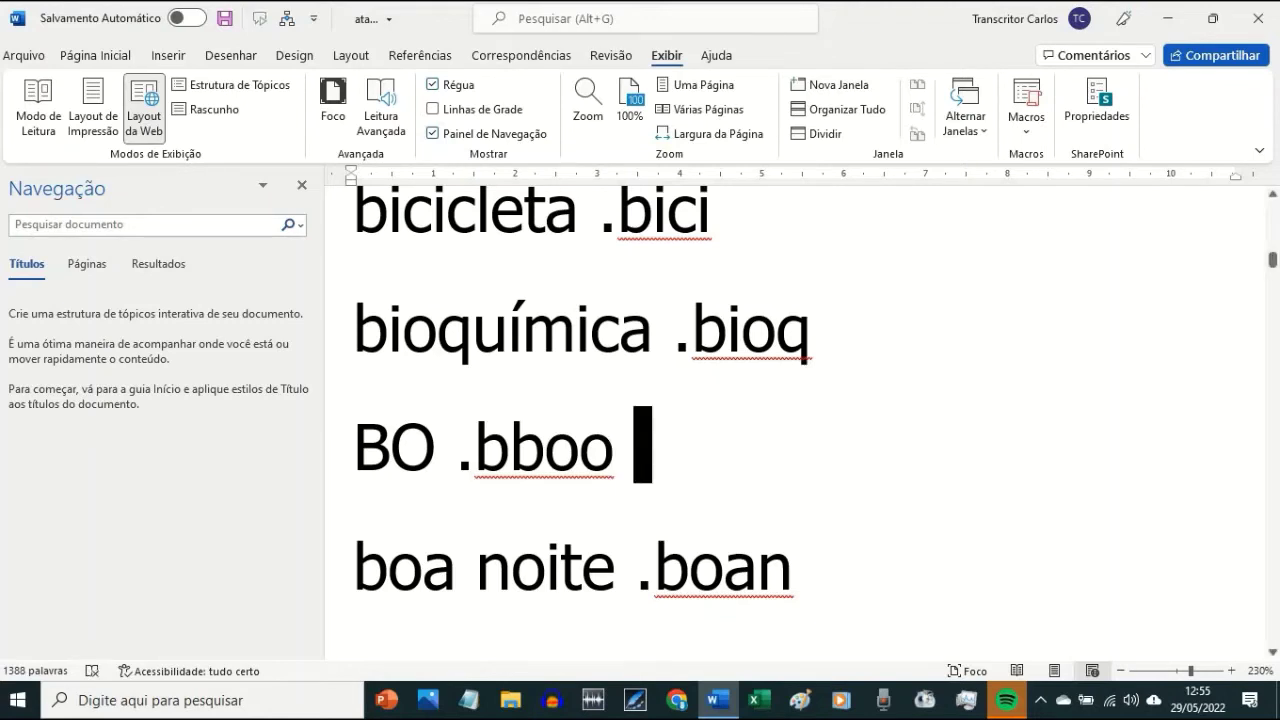
- Try the word "Bolsonaro" after the "BO .bboo" entry and erase it again
type("Bolsonaro")
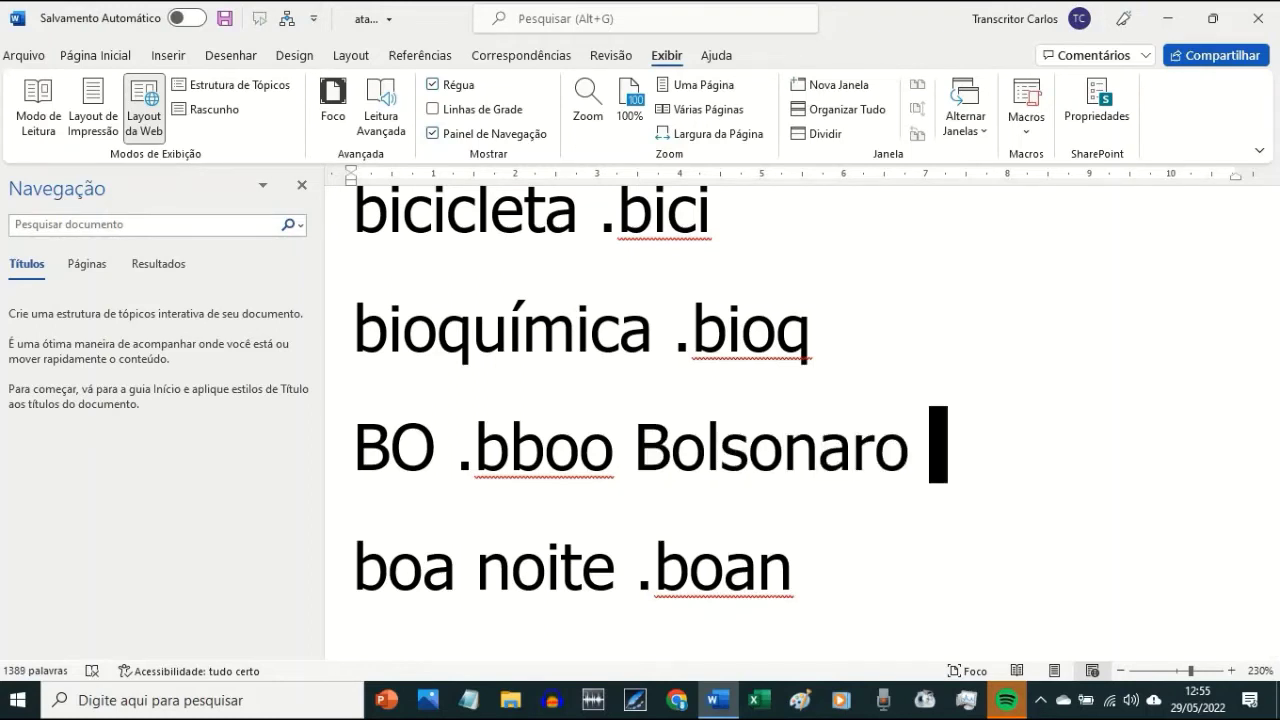
key("BackSpace")
key("BackSpace")
key("BackSpace")
key("BackSpace")
key("BackSpace")
key("BackSpace")
key("BackSpace")
key("BackSpace")
key("BackSpace")
key("BackSpace")
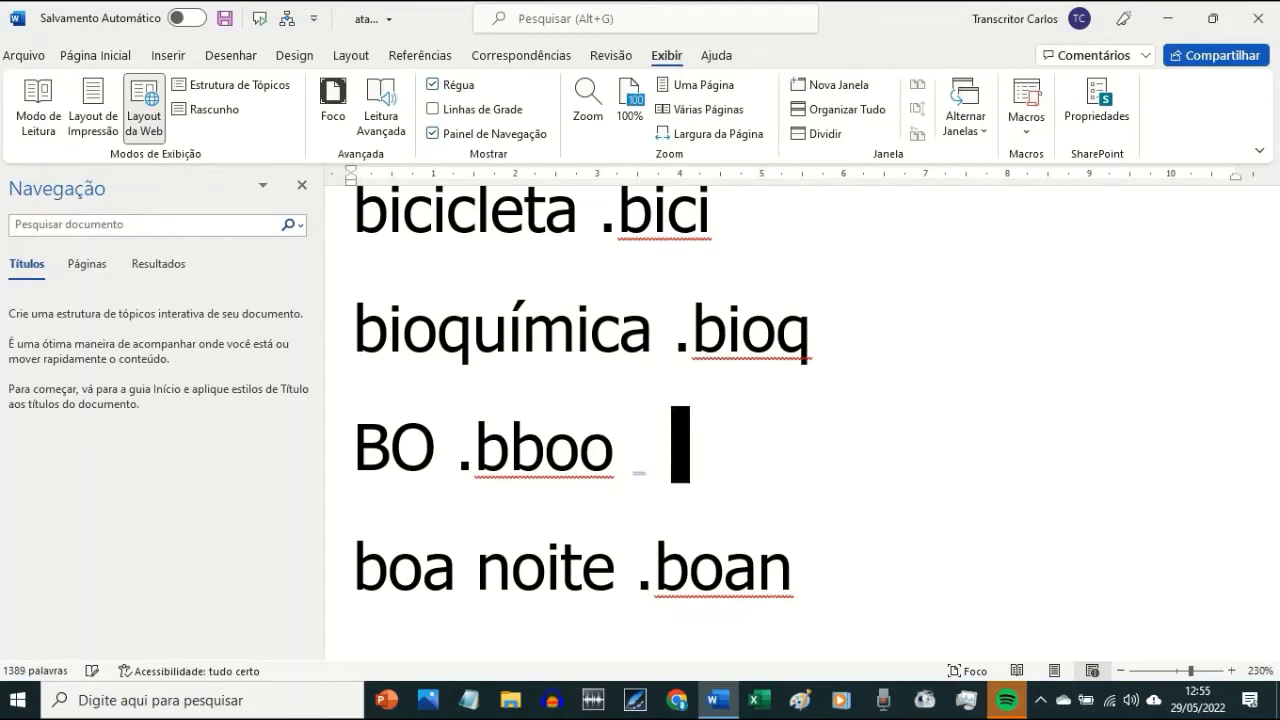
key("BackSpace")
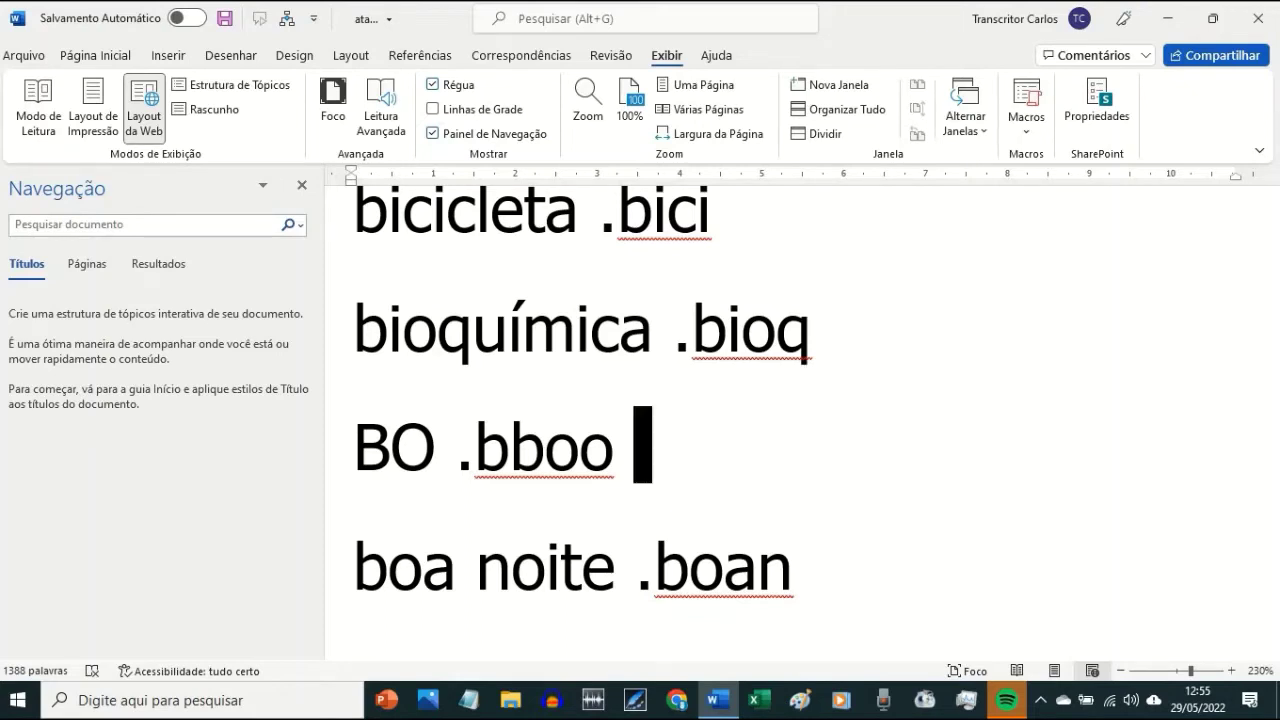
- Go through the entries from "boa noite .boan" down to "carro .car", reading each abbreviation
key("Down")
key("Down")
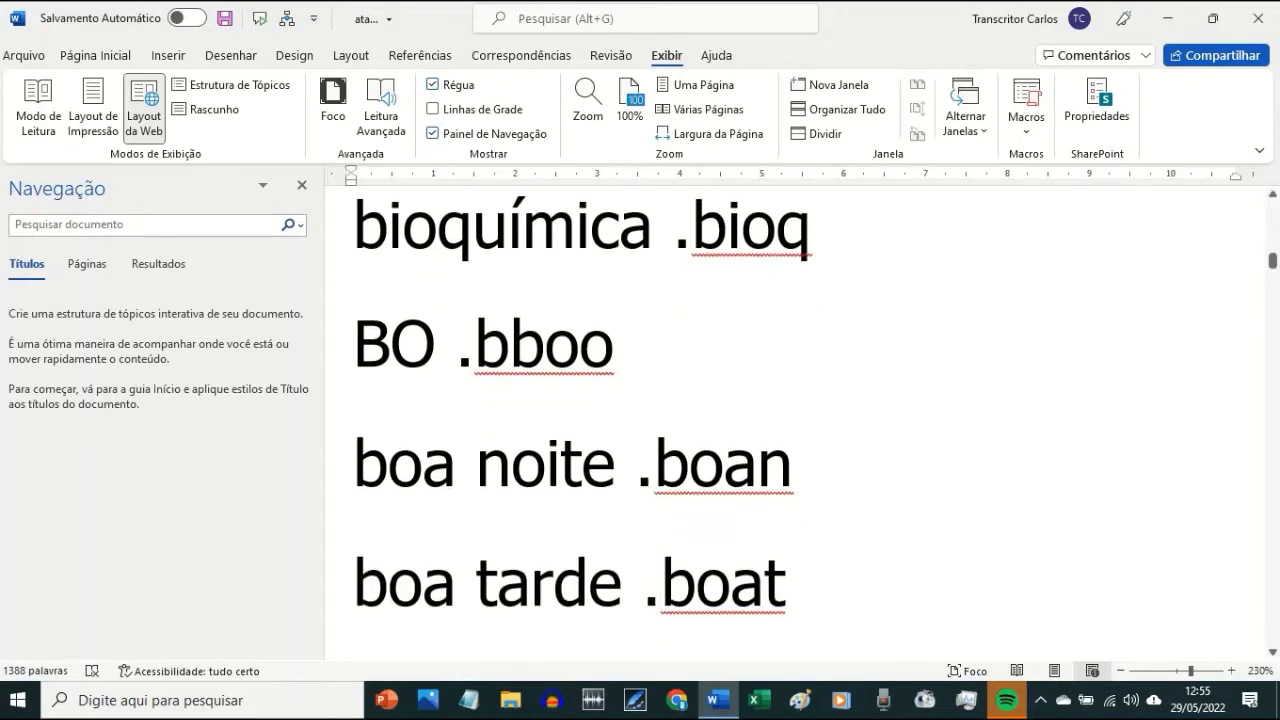
key("Down")
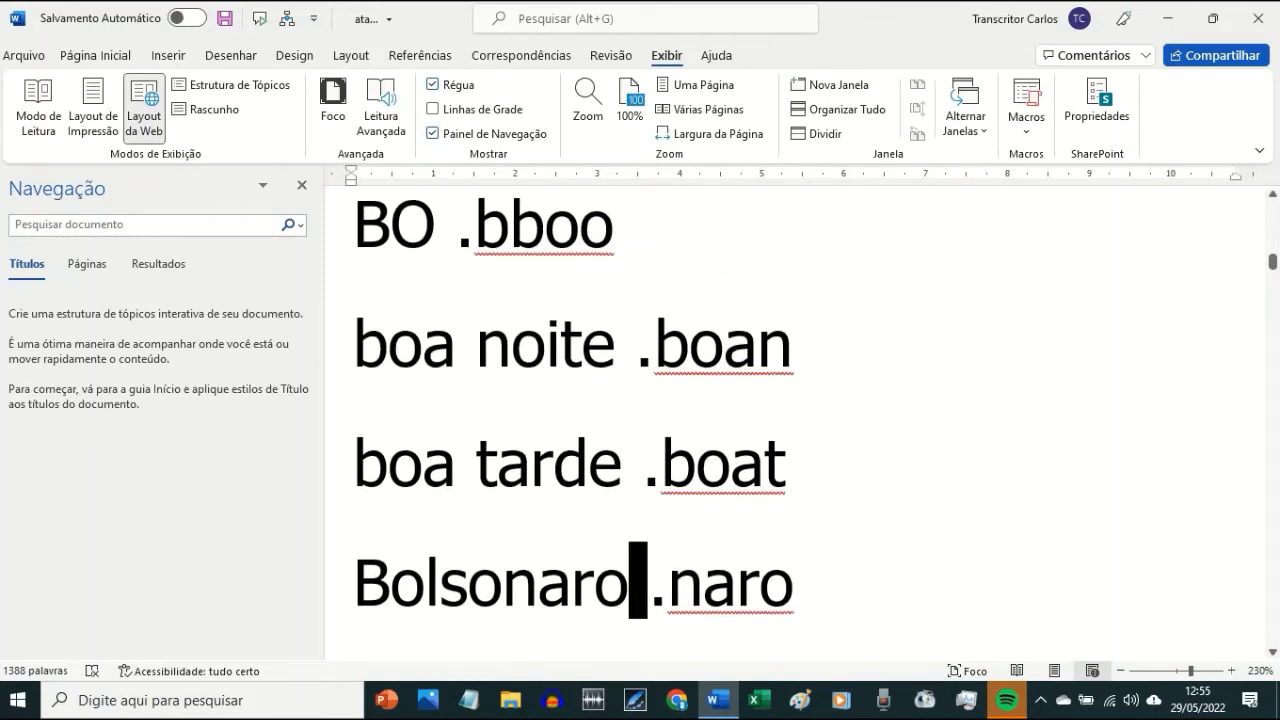
key("Down")
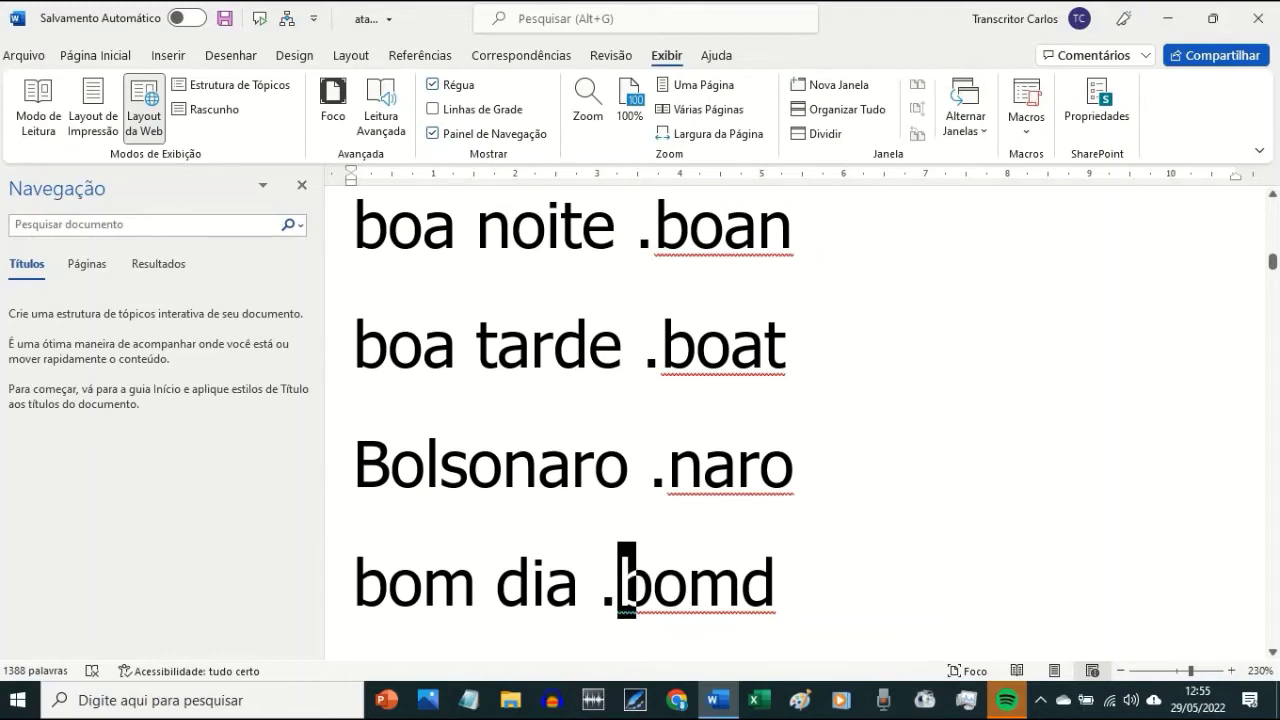
key("Down")
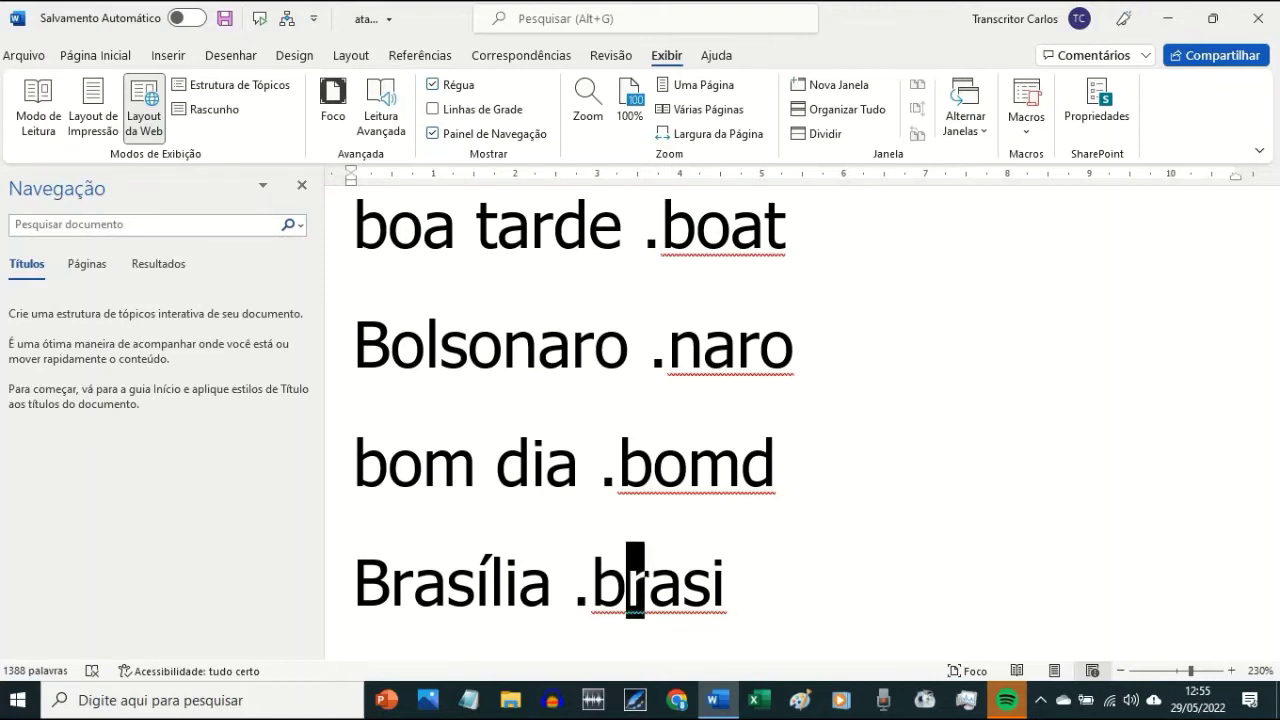
scroll(636, 580, "down", 1)
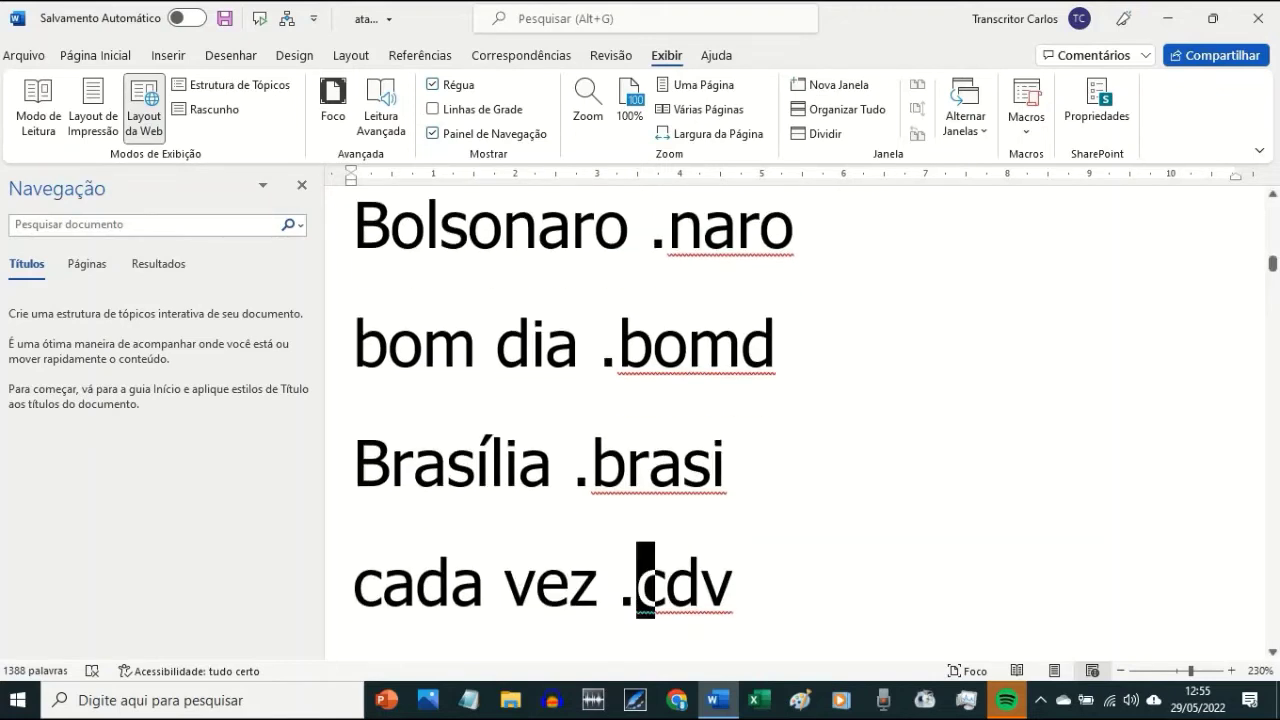
key("Down")
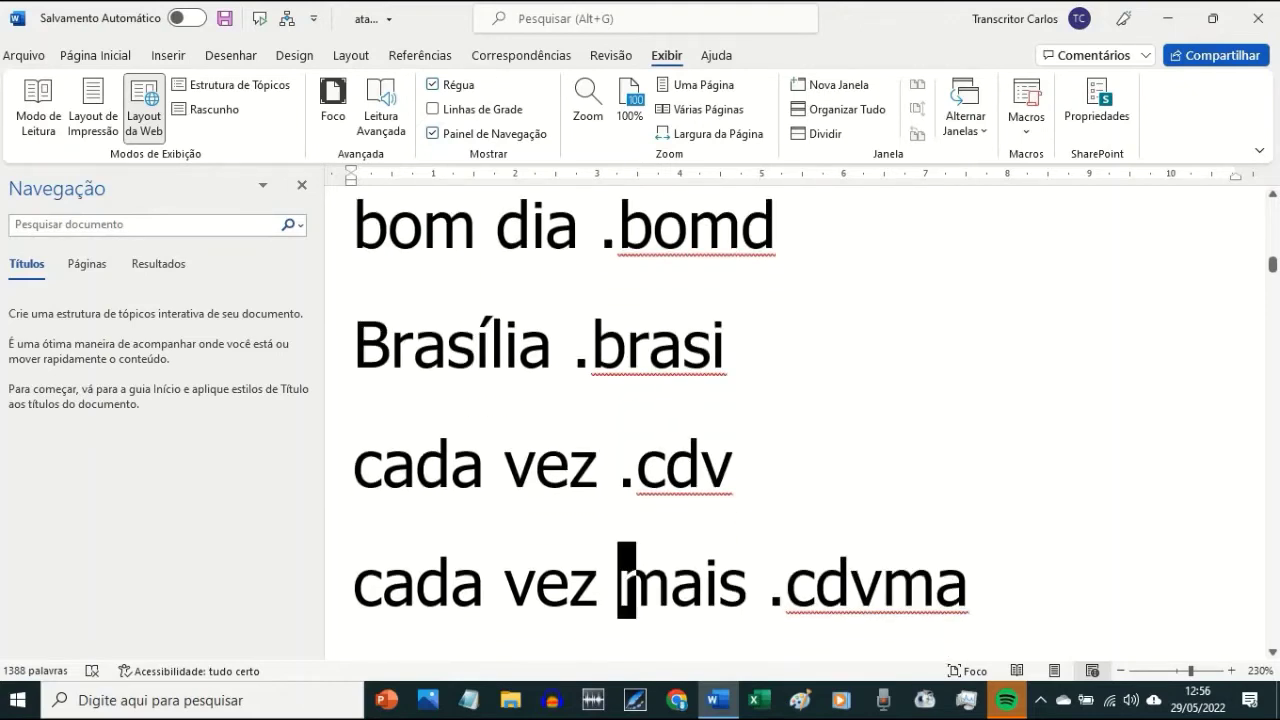
key("Down")
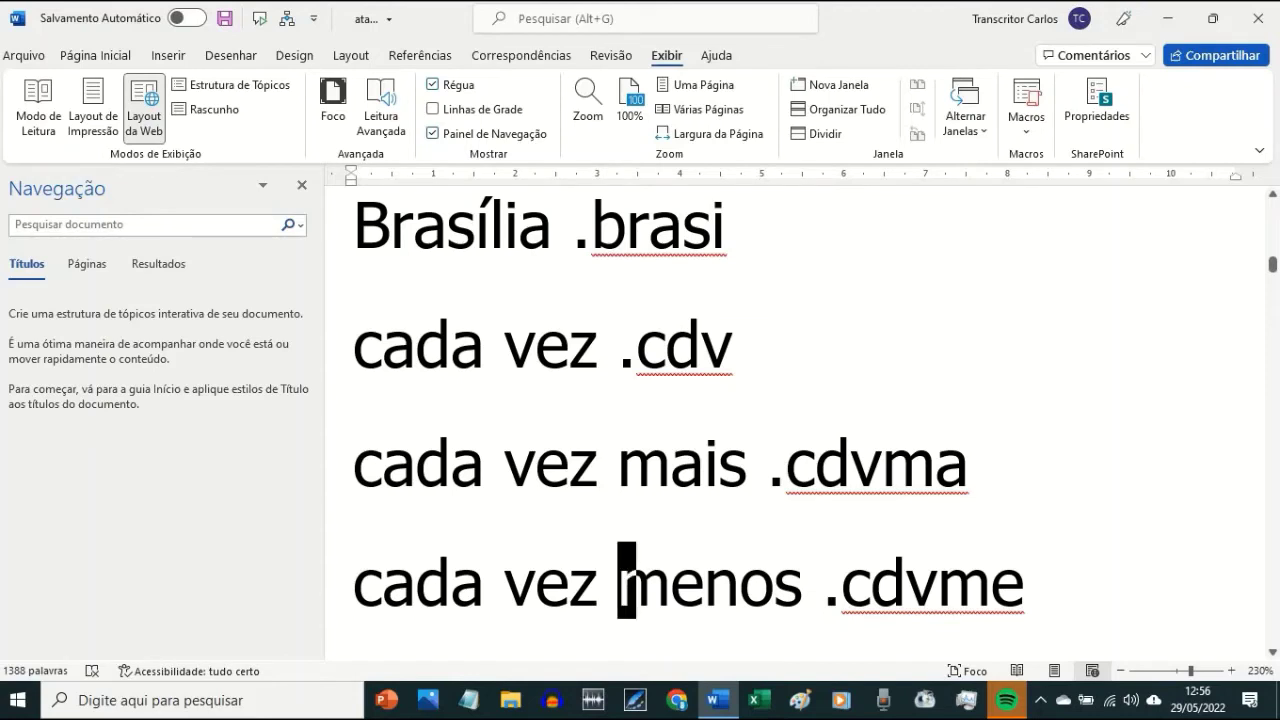
key("Down")
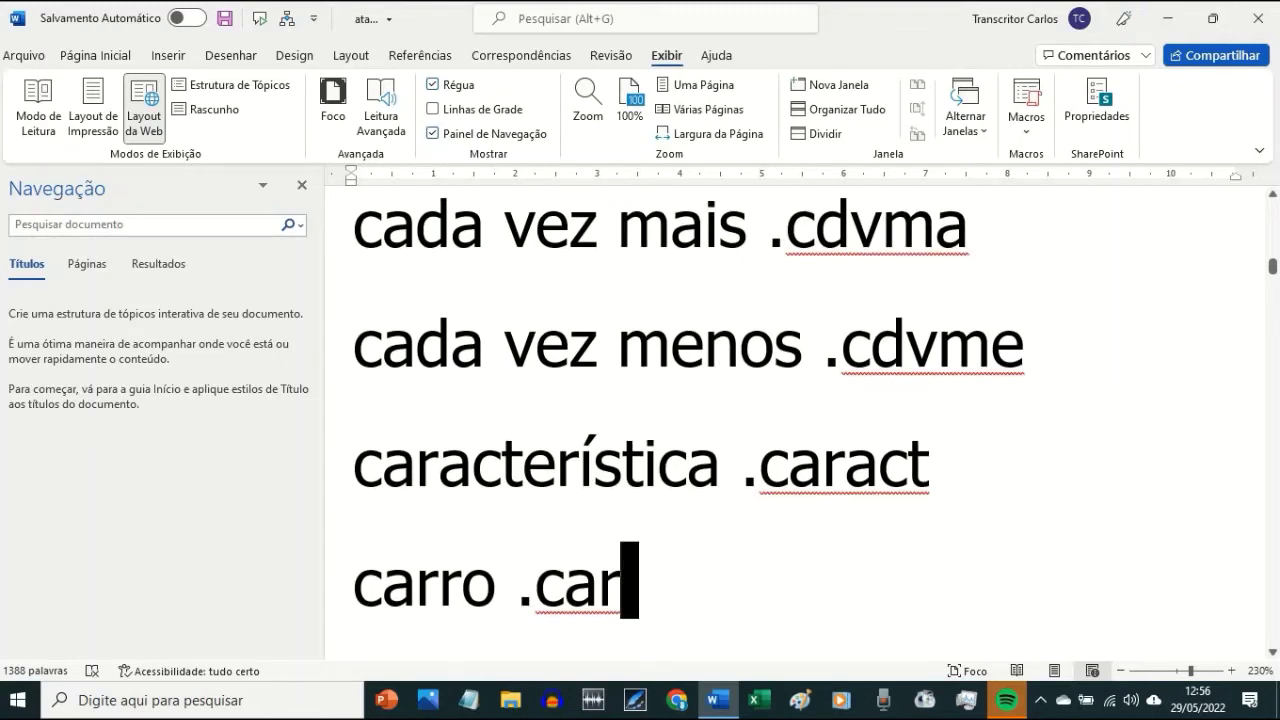
- Try the word "caractere" on a new line below "característica .caract" and undo it
key("Up")
key("End")
key("Down")
key("shift+Home")
key("BackSpace")
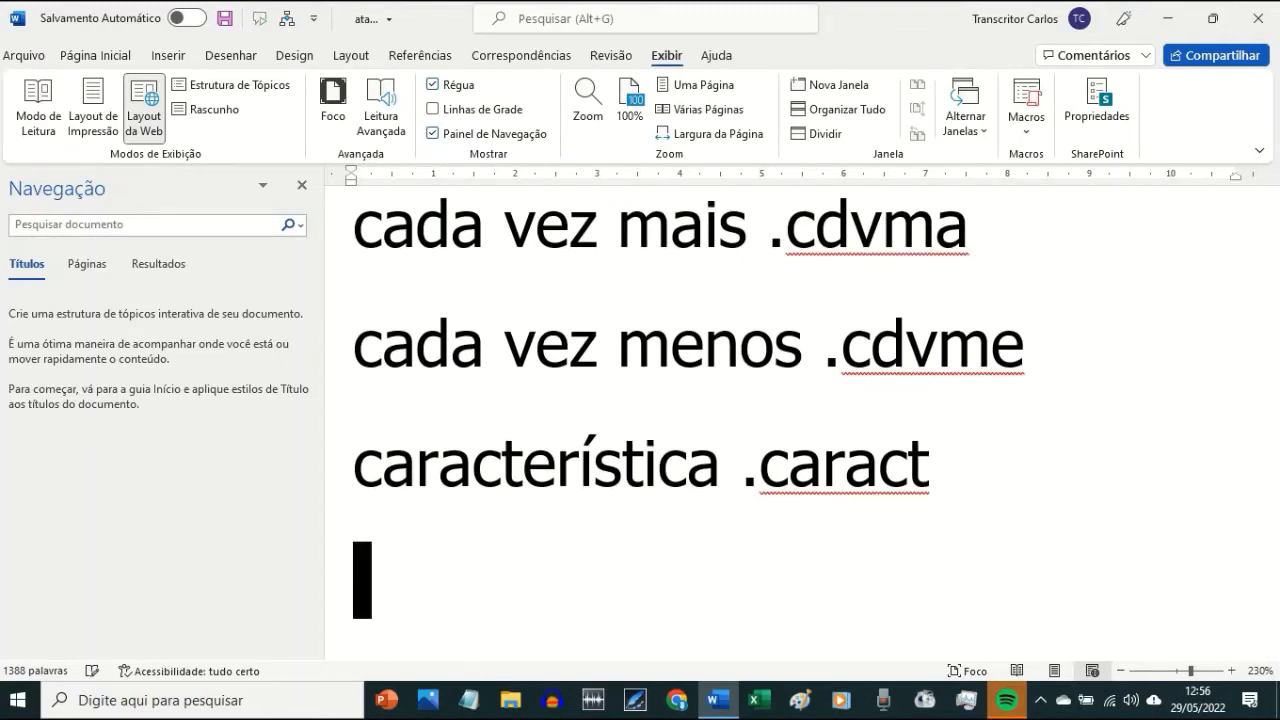
type("caractere")
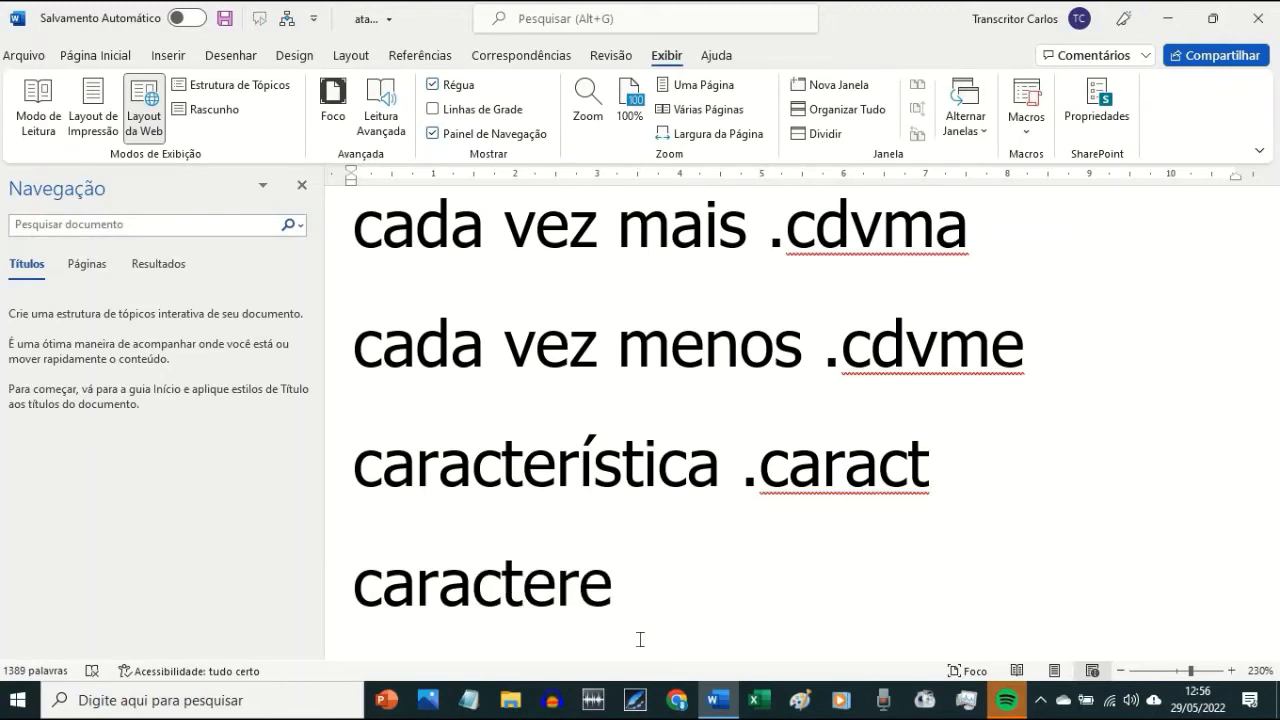
key("shift+Home")
key("ctrl+z")
key("ctrl+z")
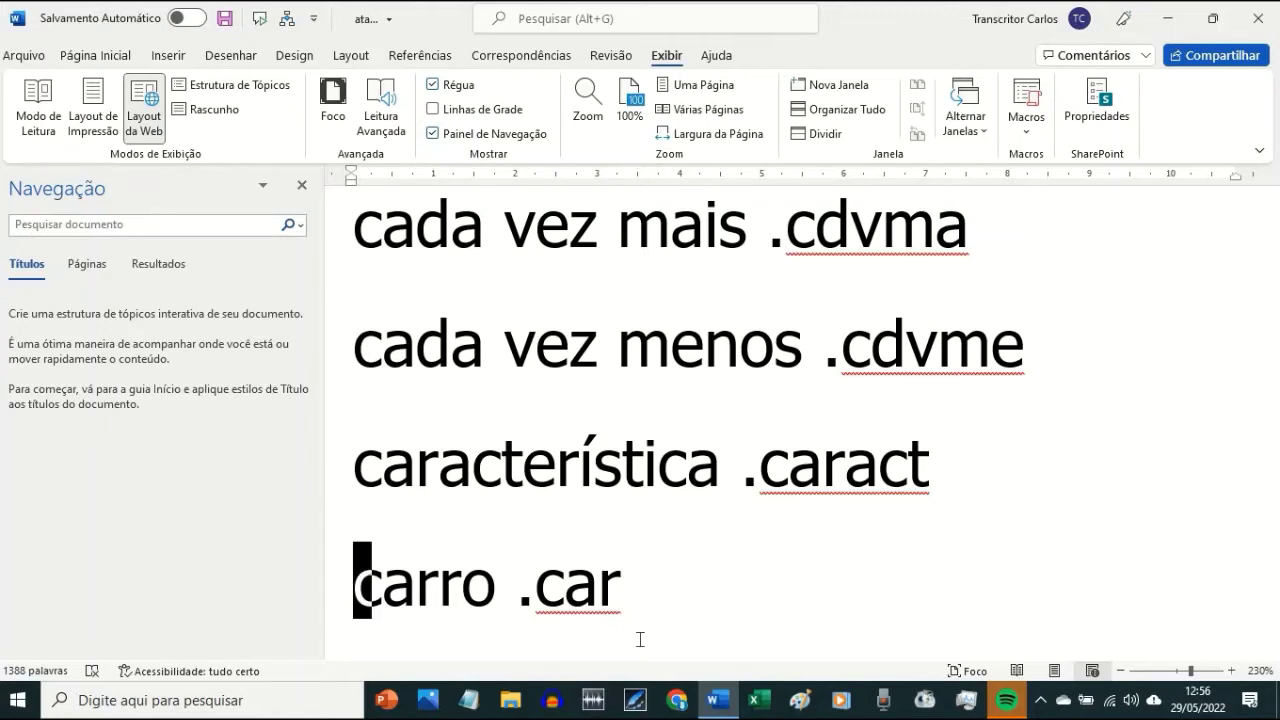
- Delete the duplicate "carro .car" entry above "casa .cs"
type("carro .car")
key("Down")
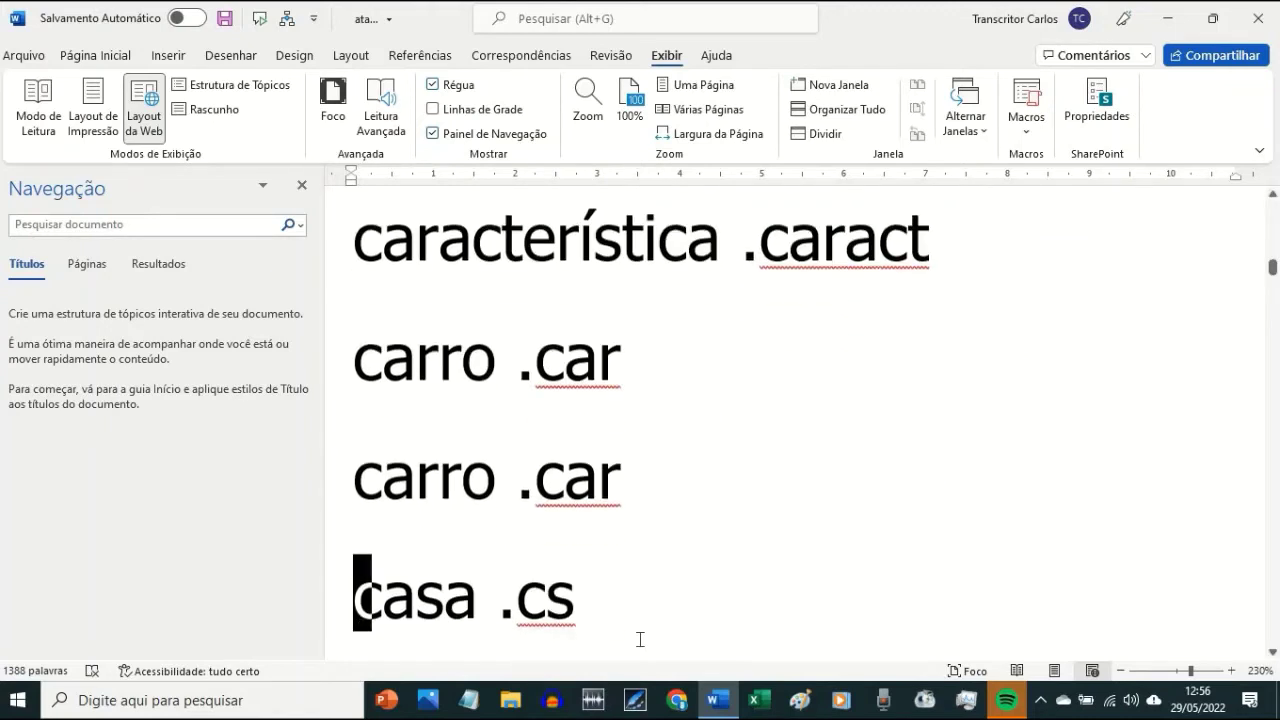
key("shift+Up")
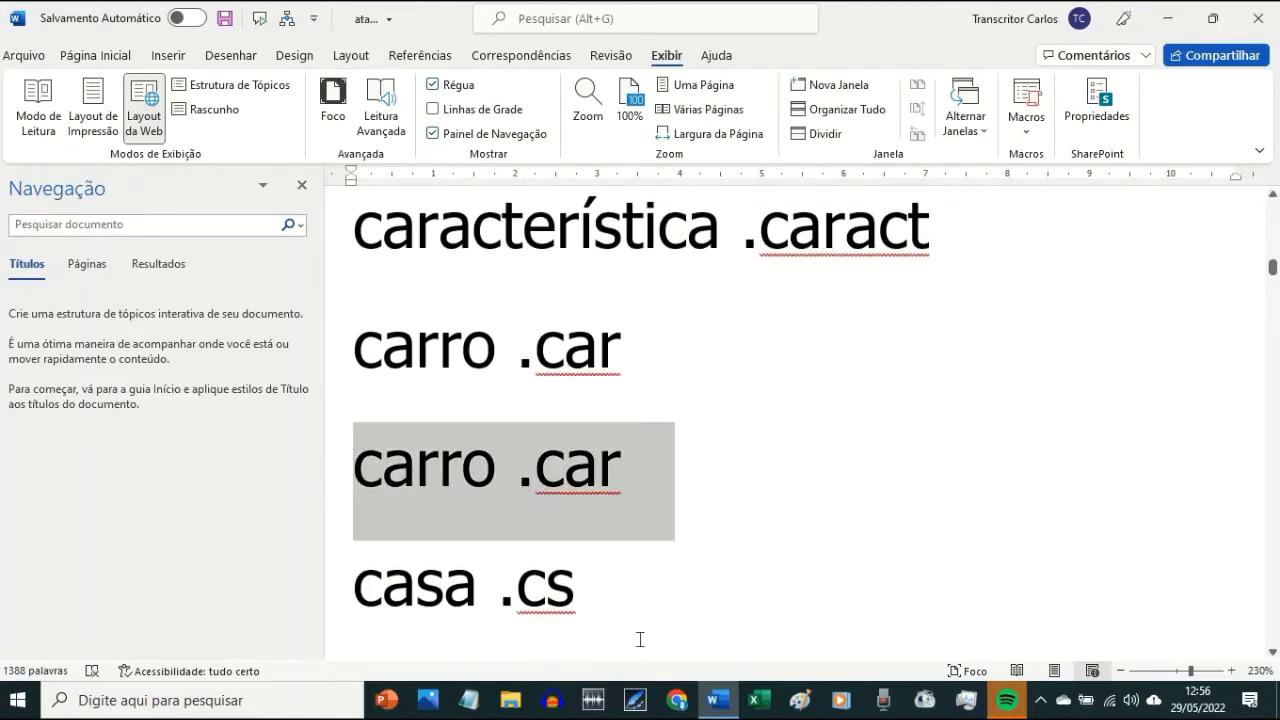
key("BackSpace")
- Delete the redundant "catolicismo .catol" entry below "catolicismo .catmo"
key("Down")
key("Down")
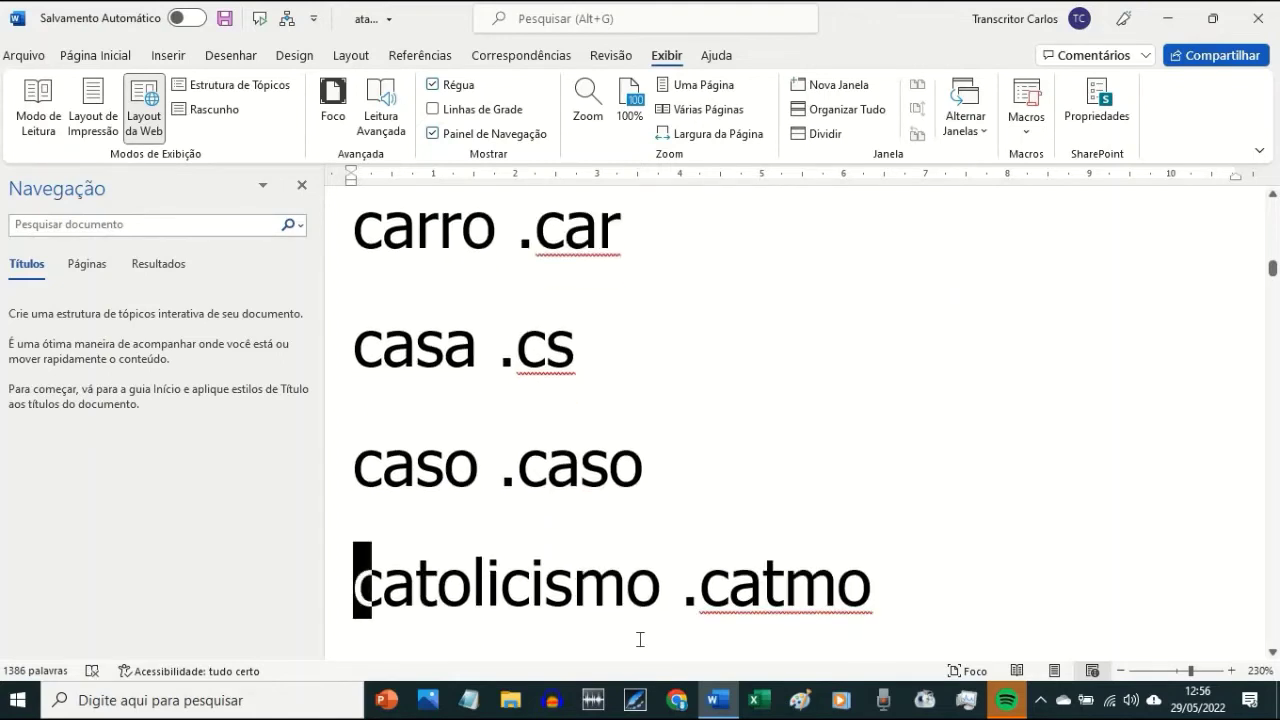
key("Down")
key("Up")
key("Up")
key("Up")
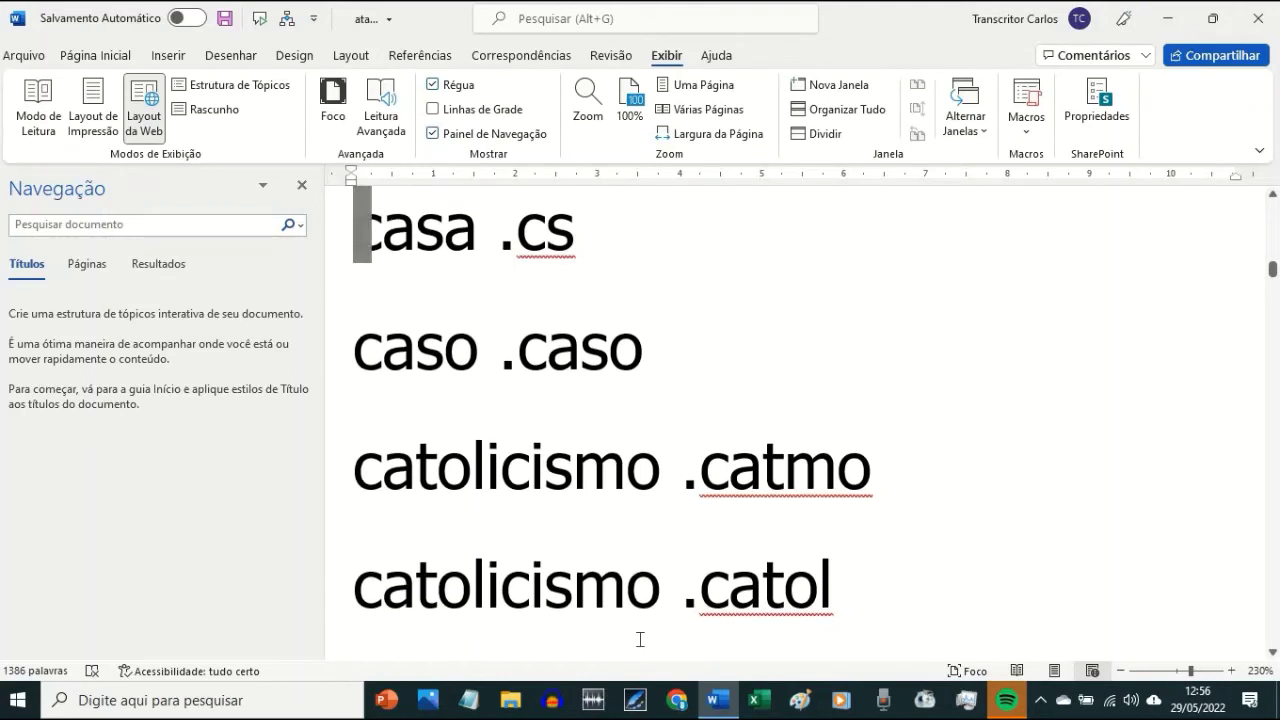
key("End")
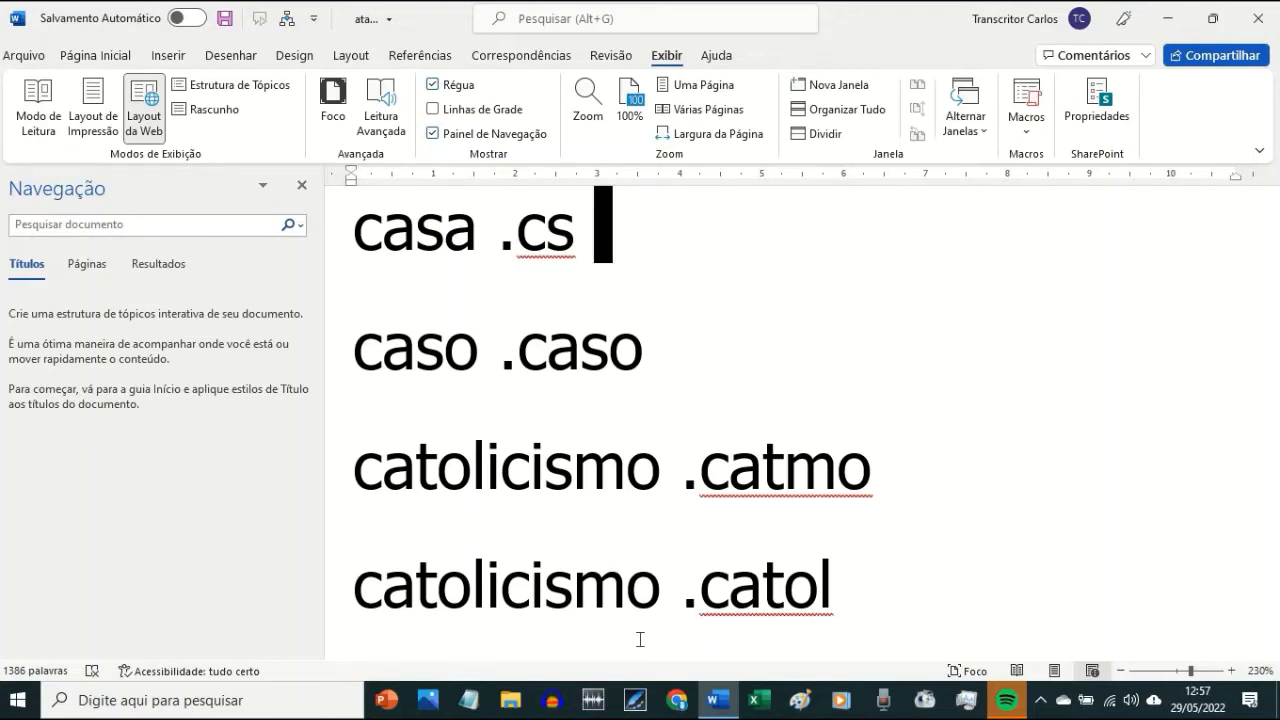
key("Down")
key("Down")
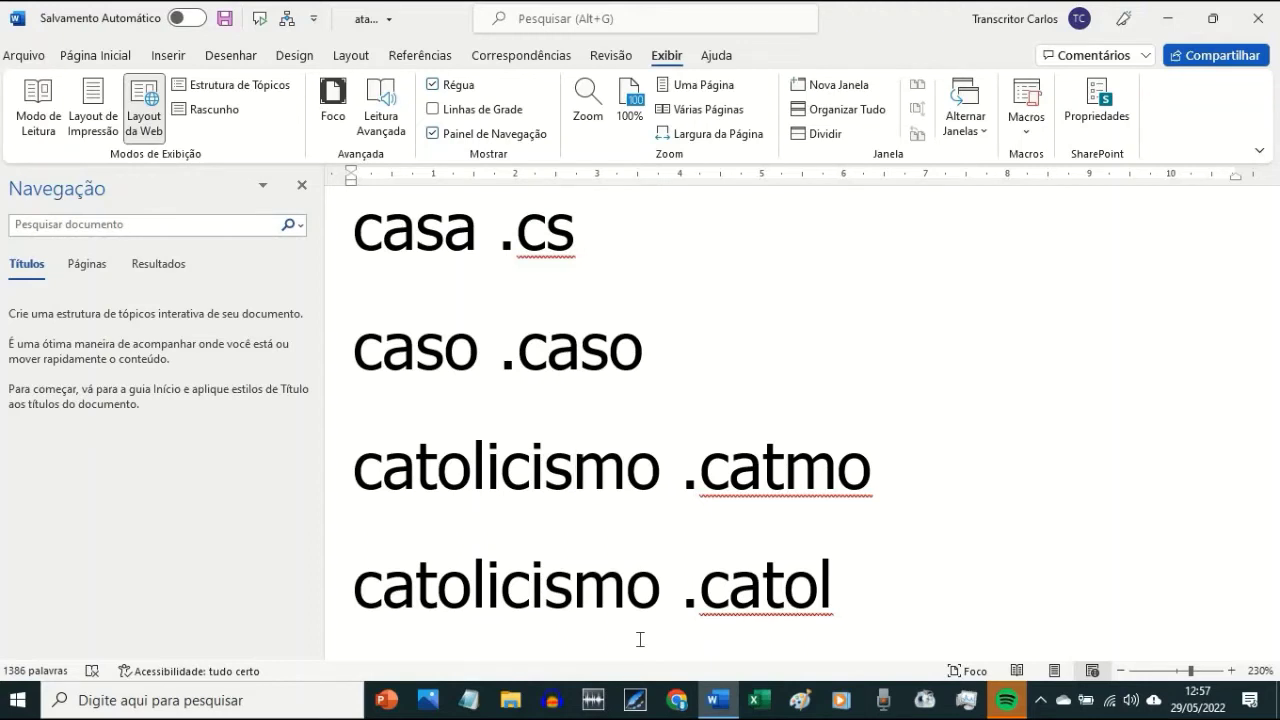
key("Down")
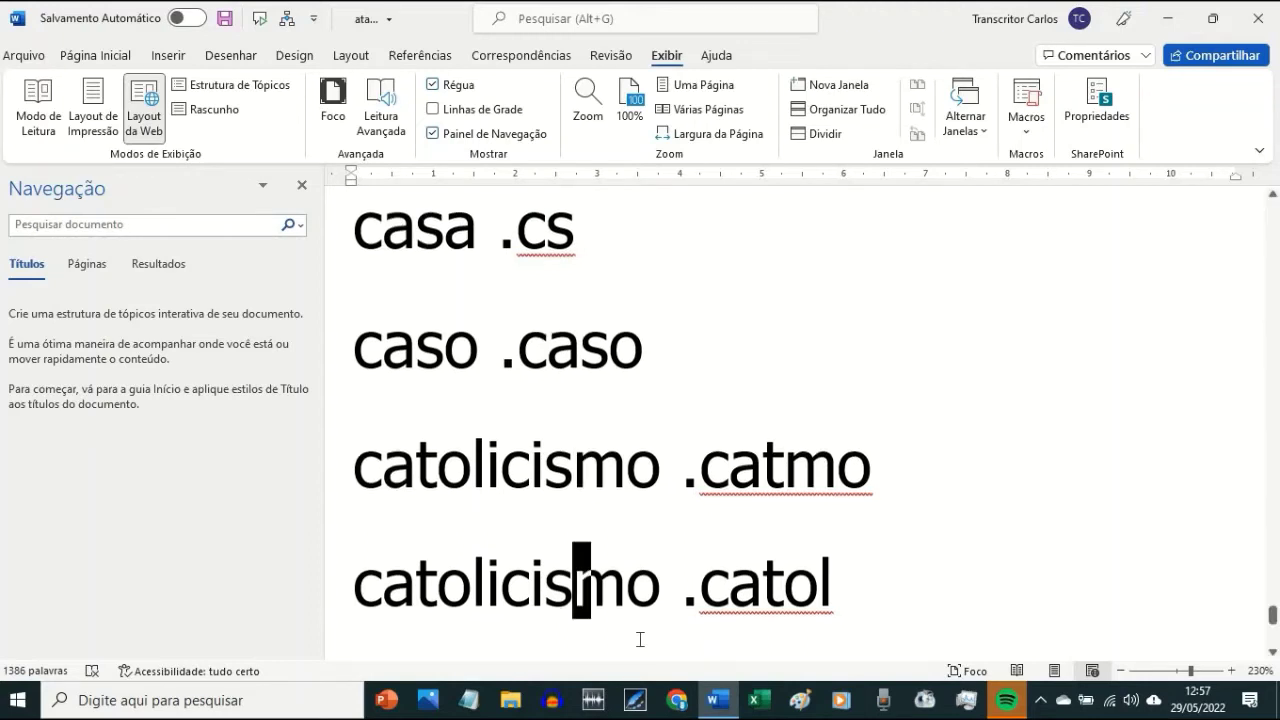
key("shift+Down")
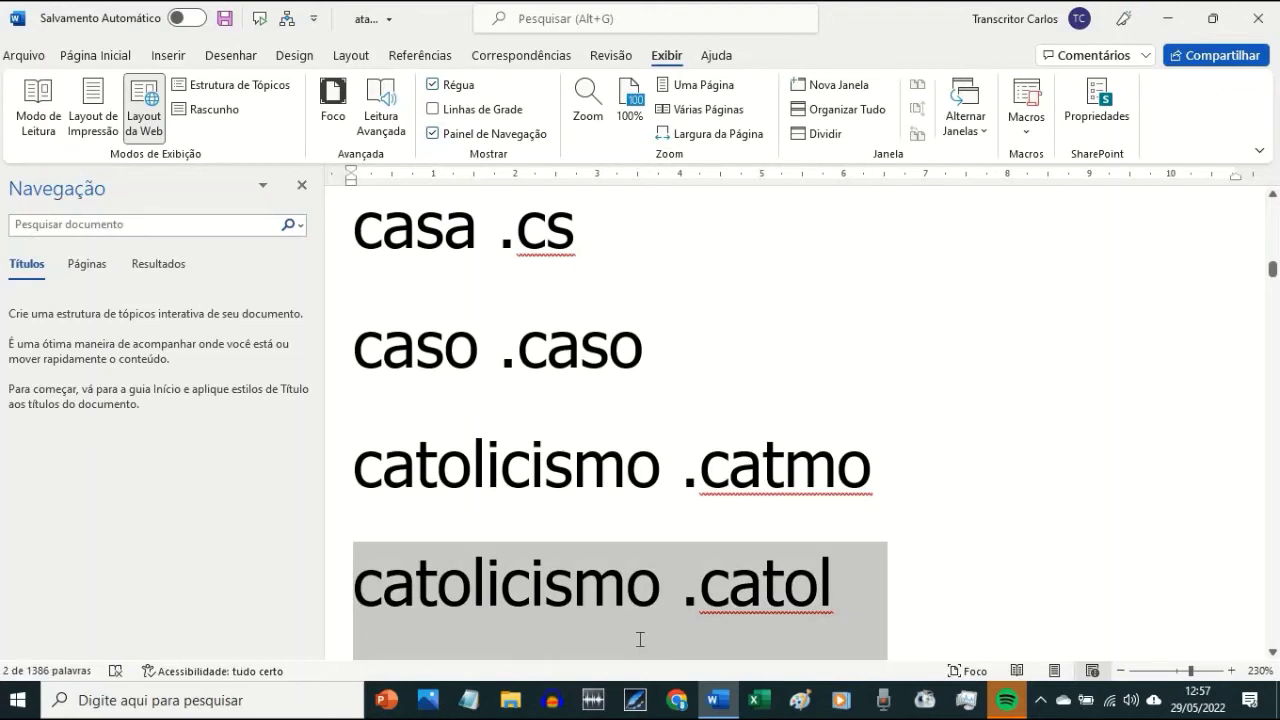
key("Delete")
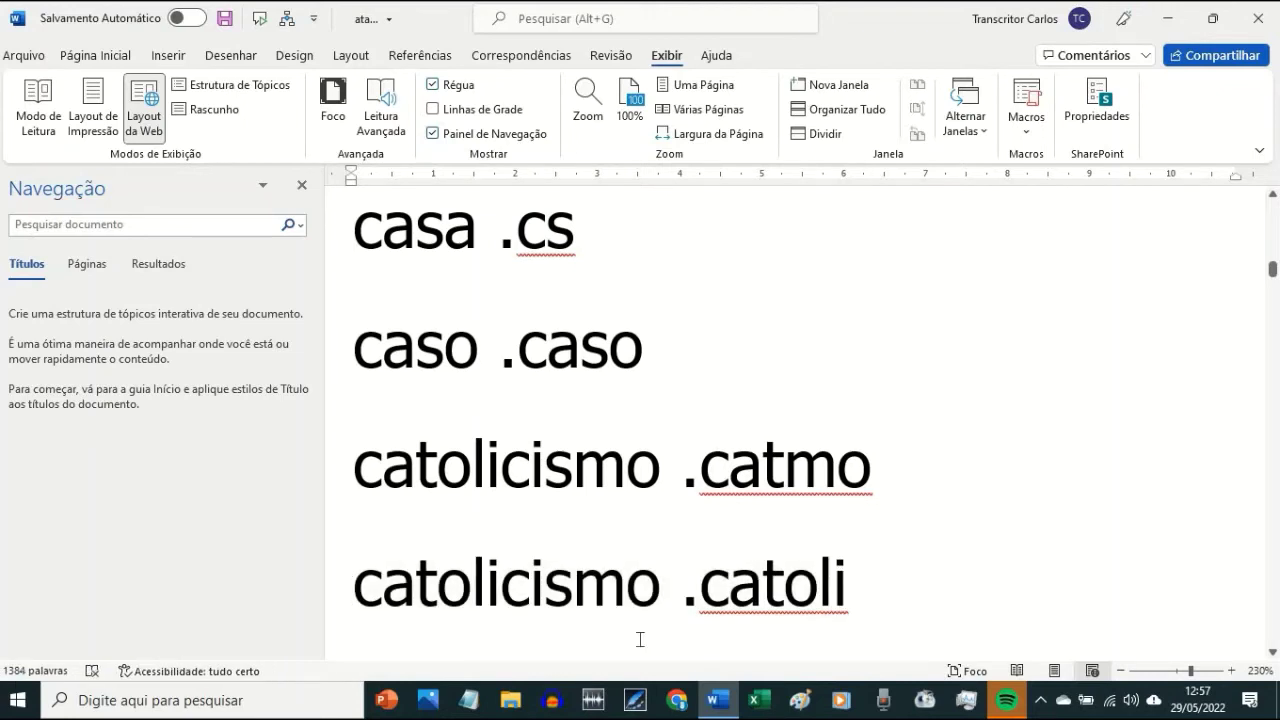
- Add the entry "católica .catoa" on a new line above "católico .catoo"
key("shift+Down")
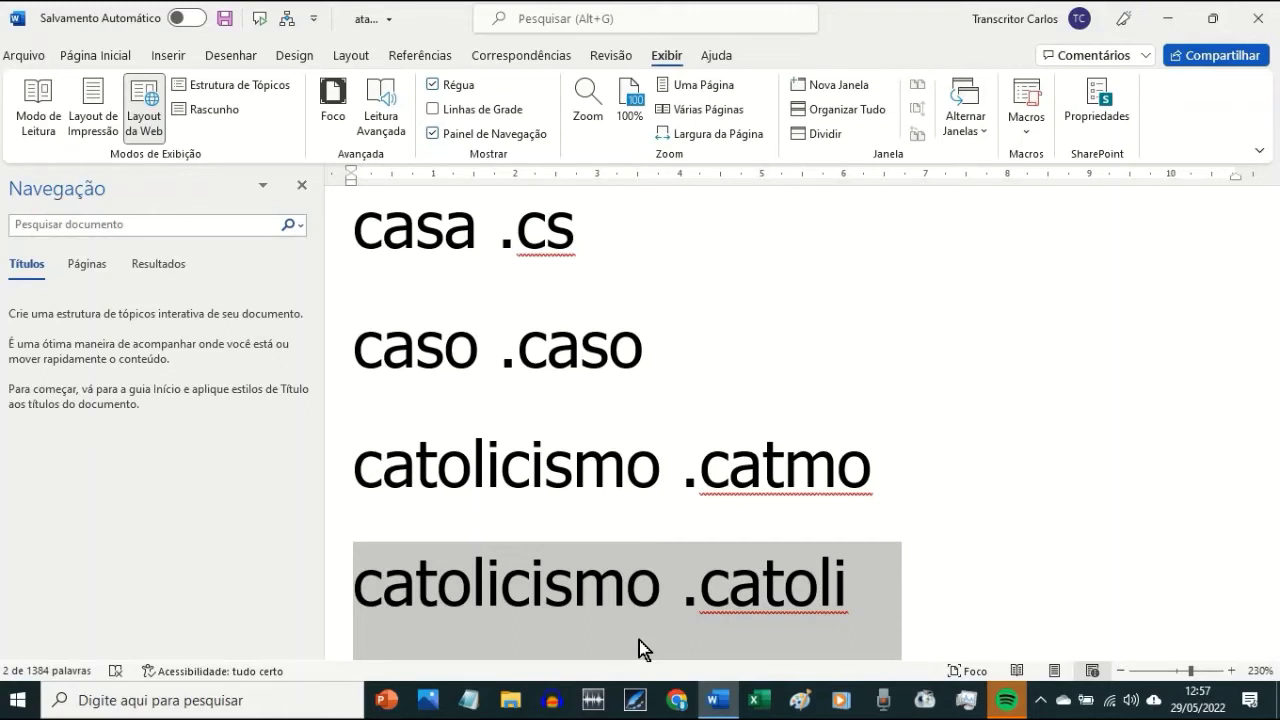
key("Up")
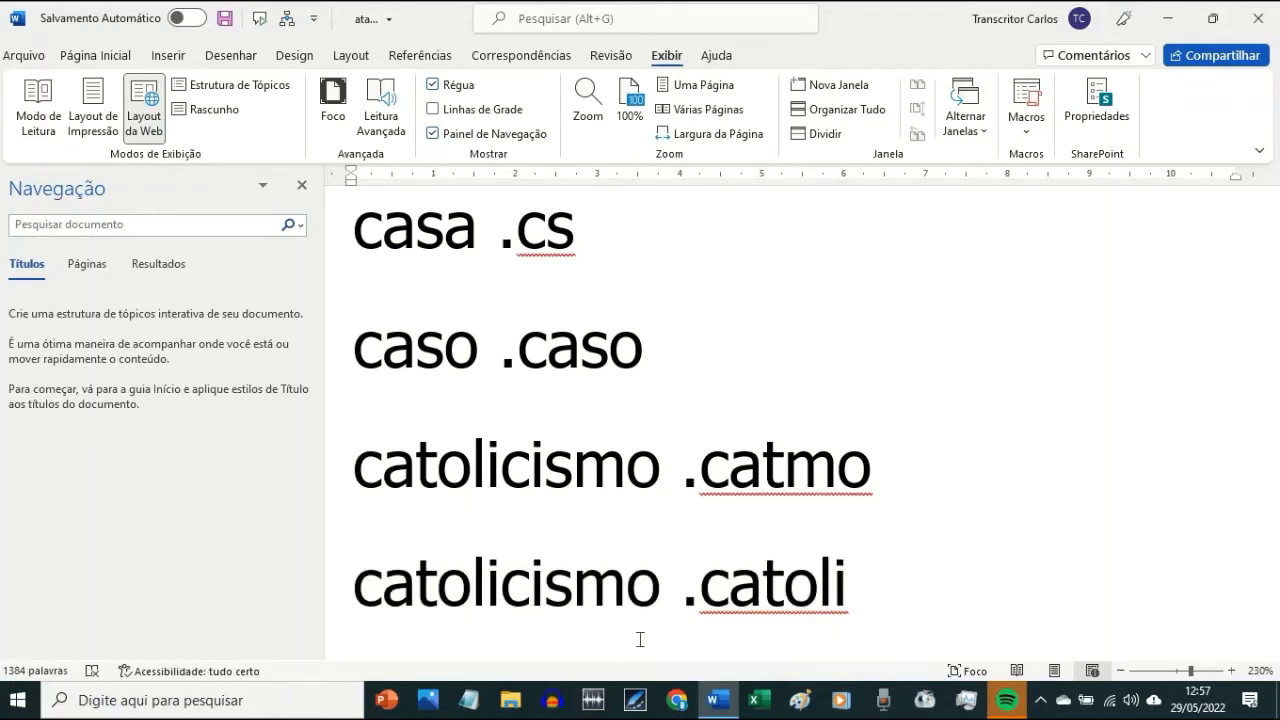
key("Down")
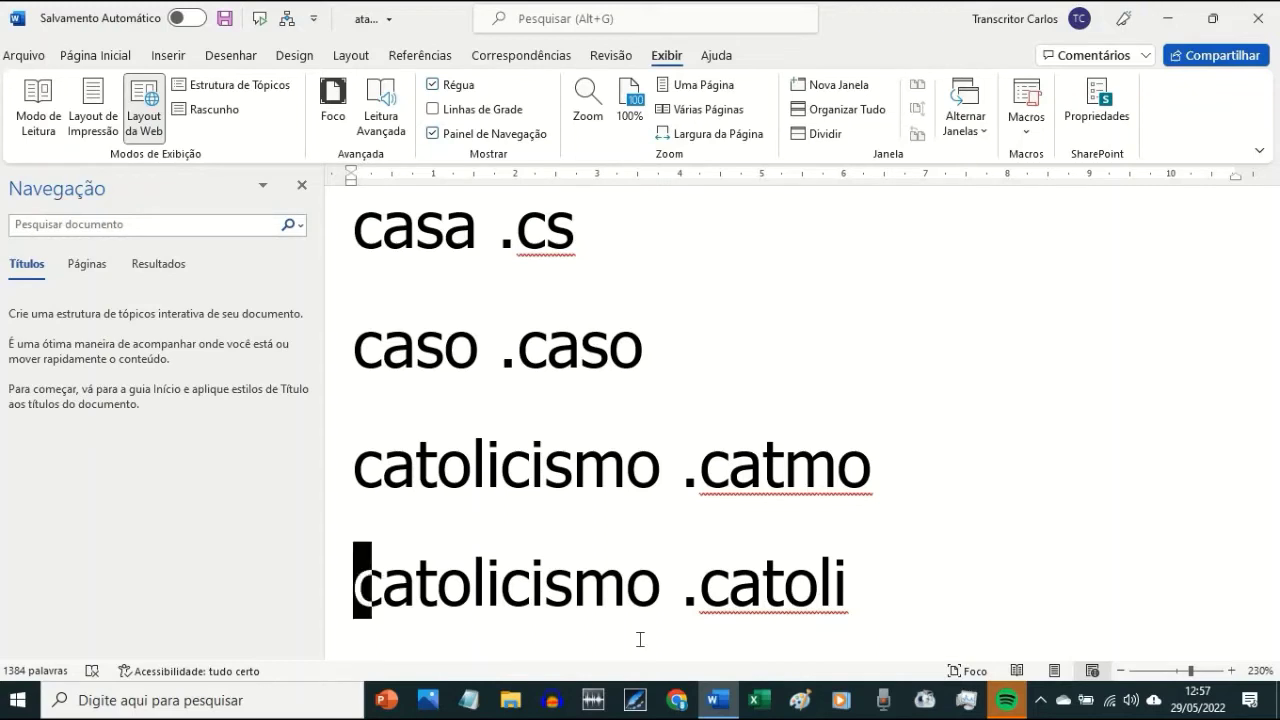
key("Down")
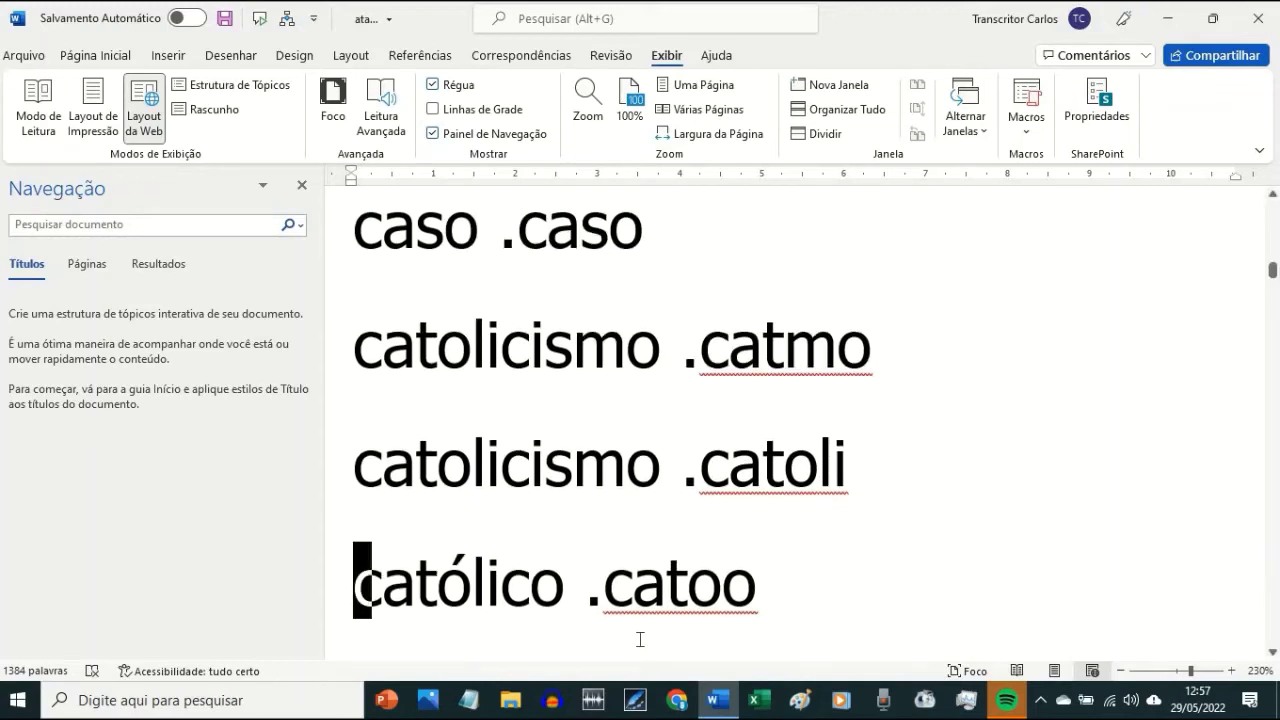
key("Down")
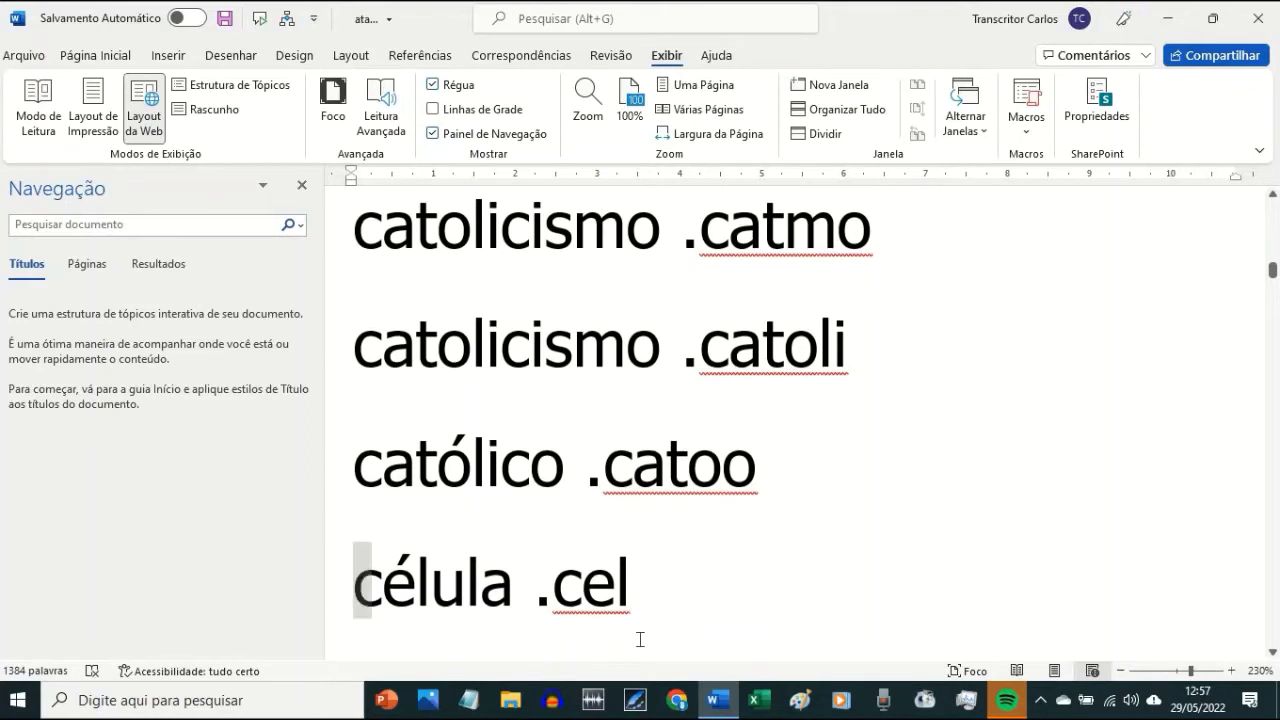
key("Down")
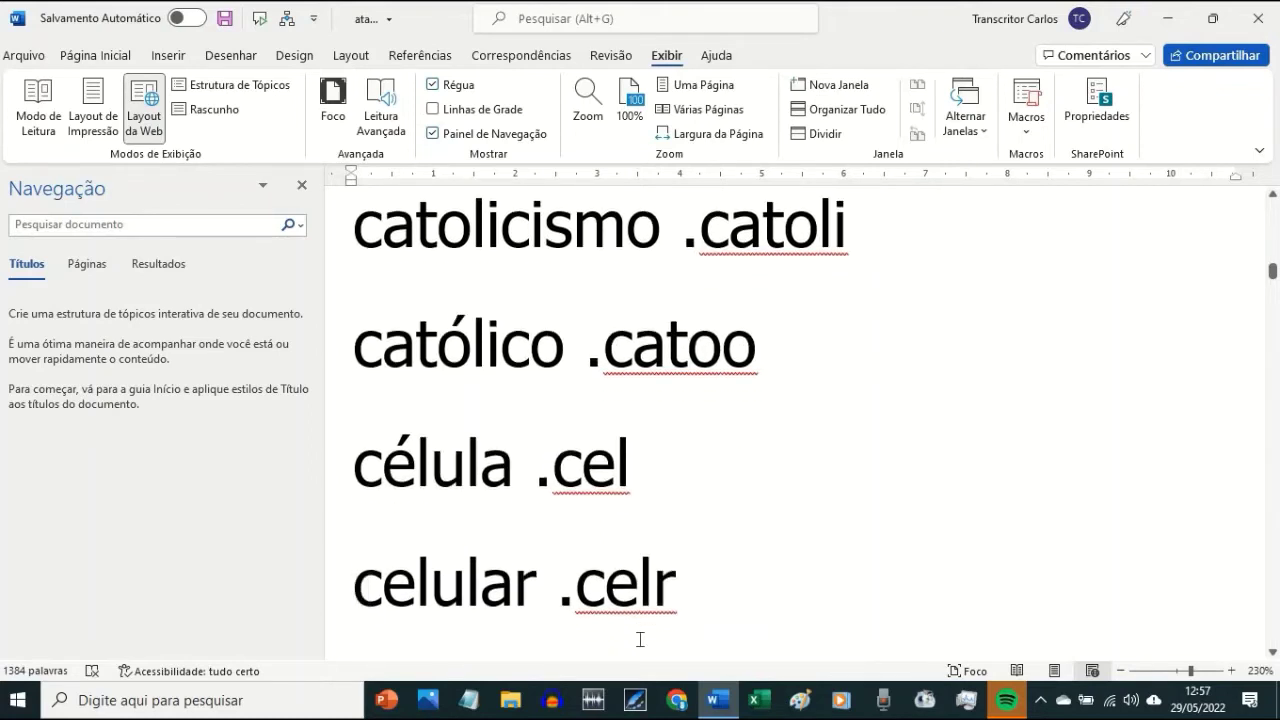
key("Up")
key("Return")
key("Up")
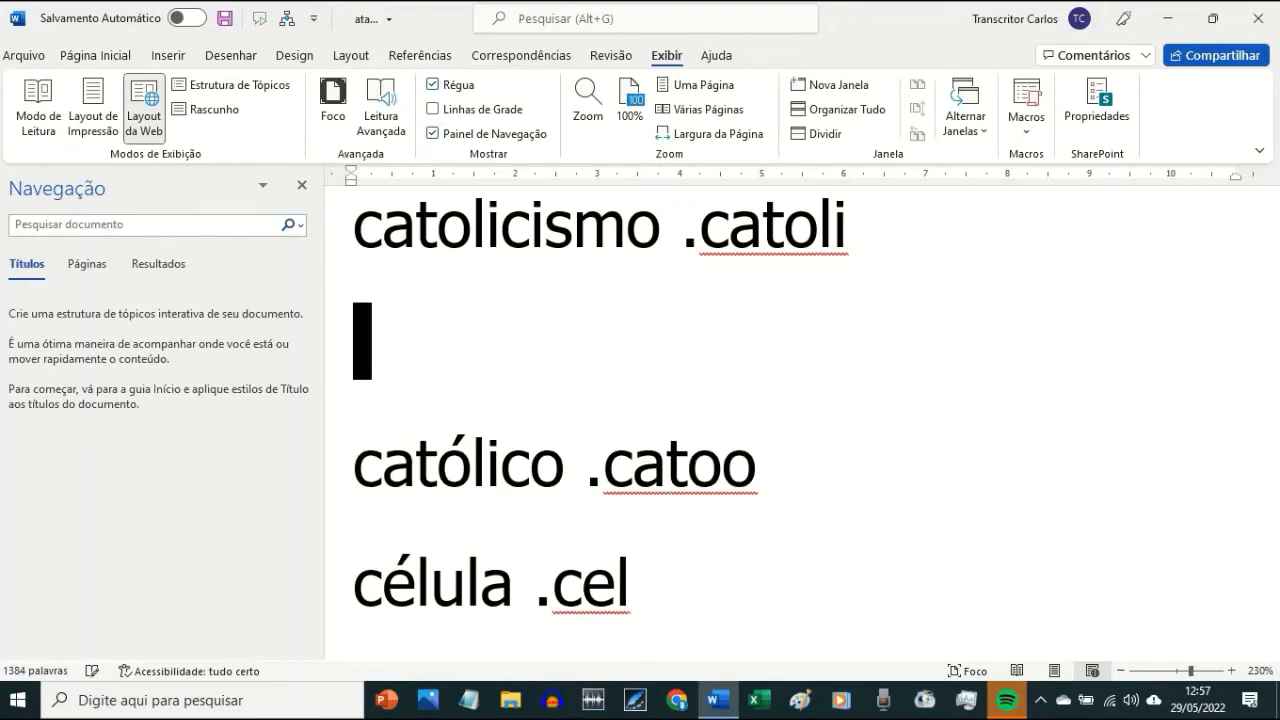
type("católica  .")
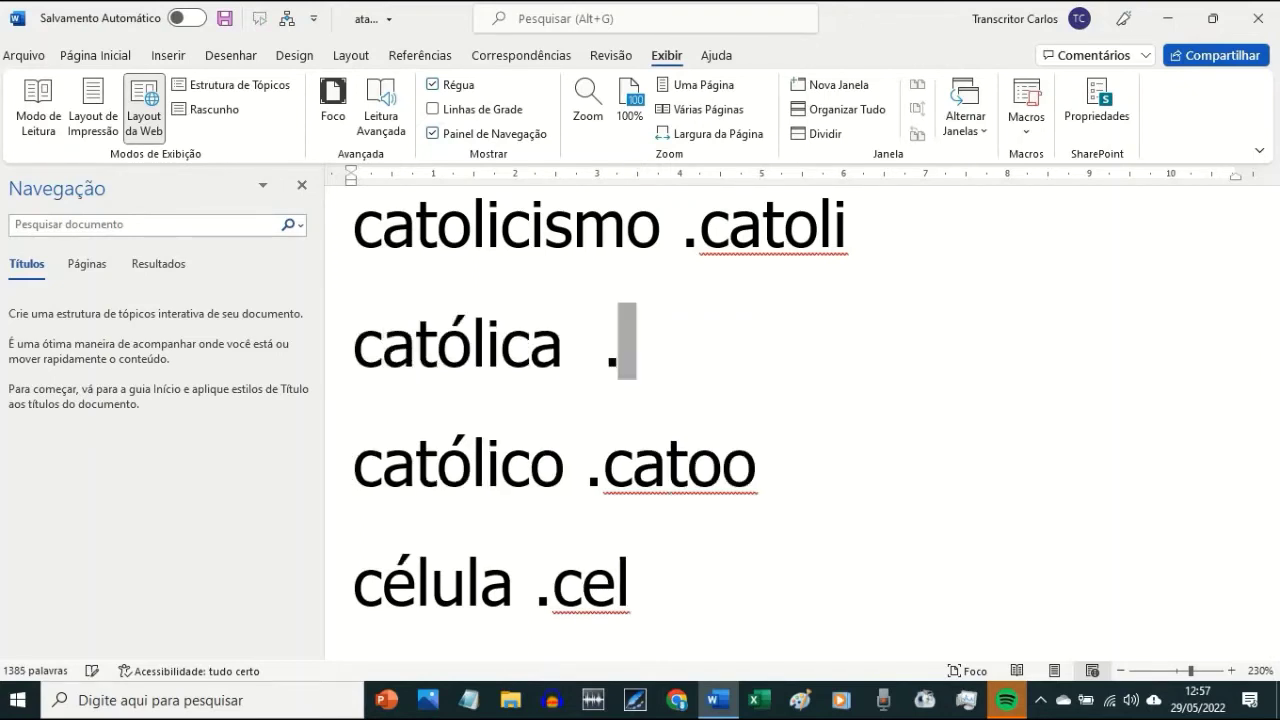
type("catoa")
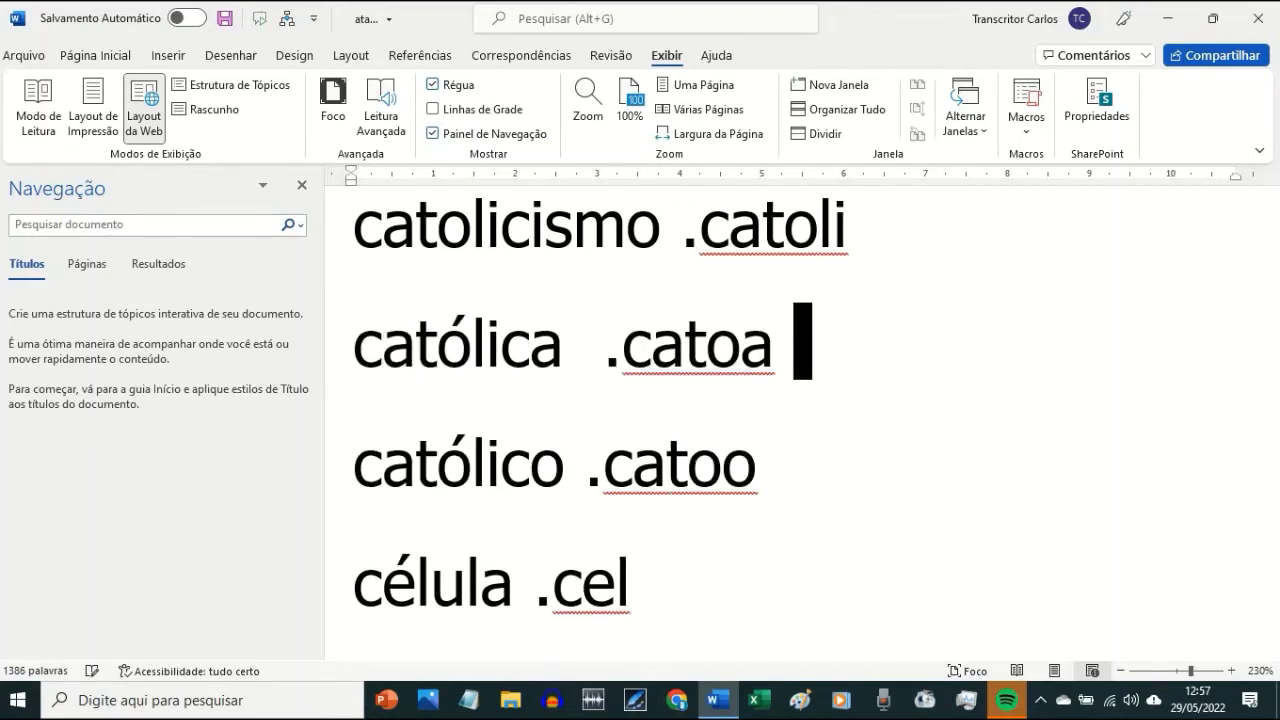
left_click(786, 460)
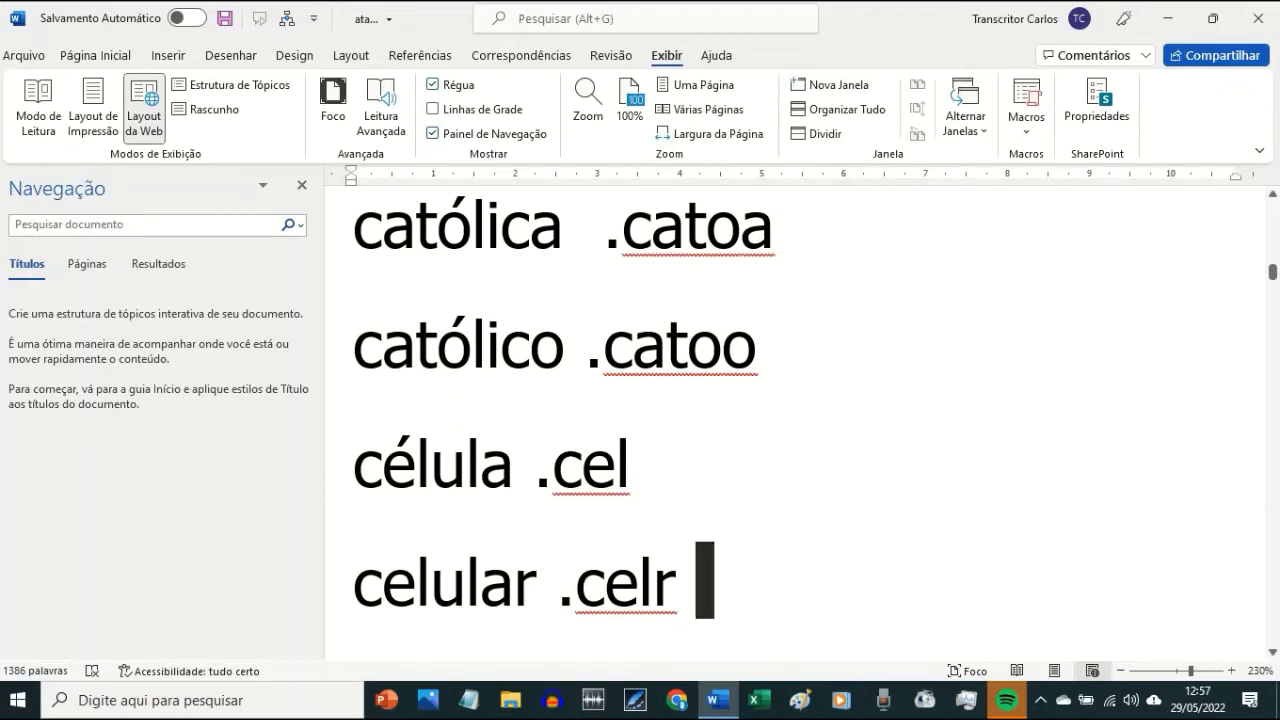
- Try the entry "cell .cell" on a new line below "celular .celr" and delete it
key("Down")
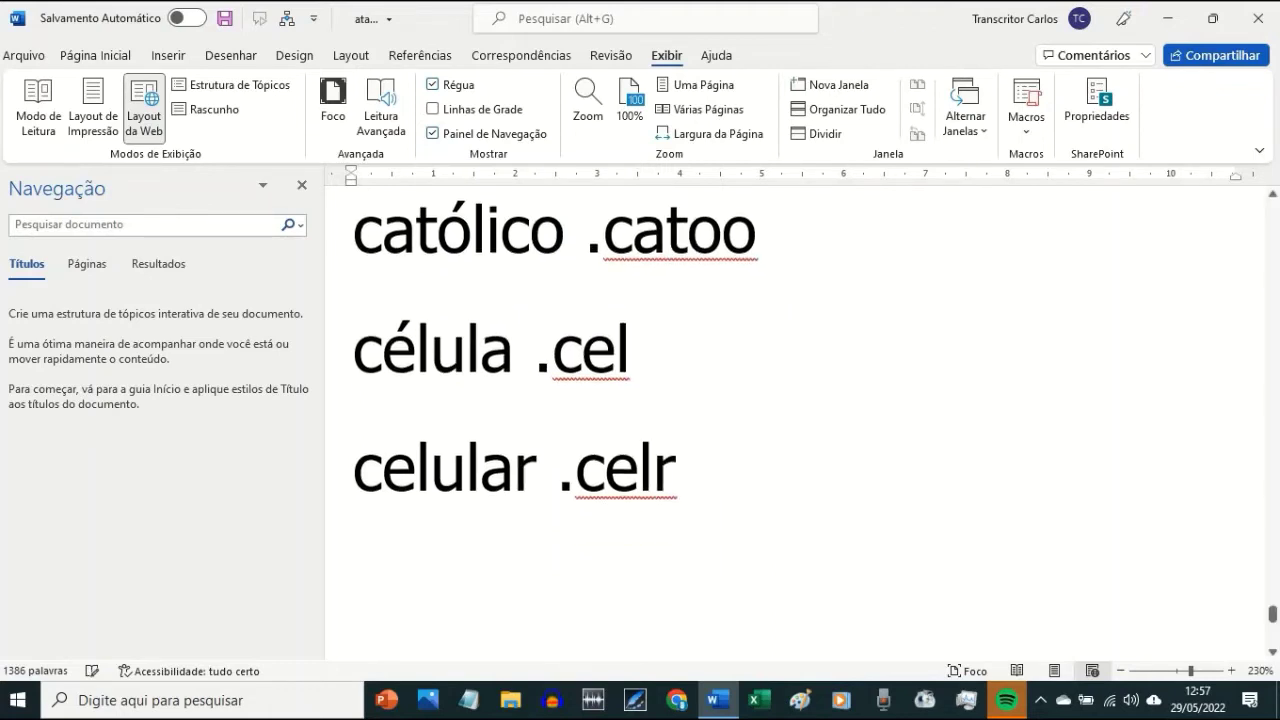
type("cll")
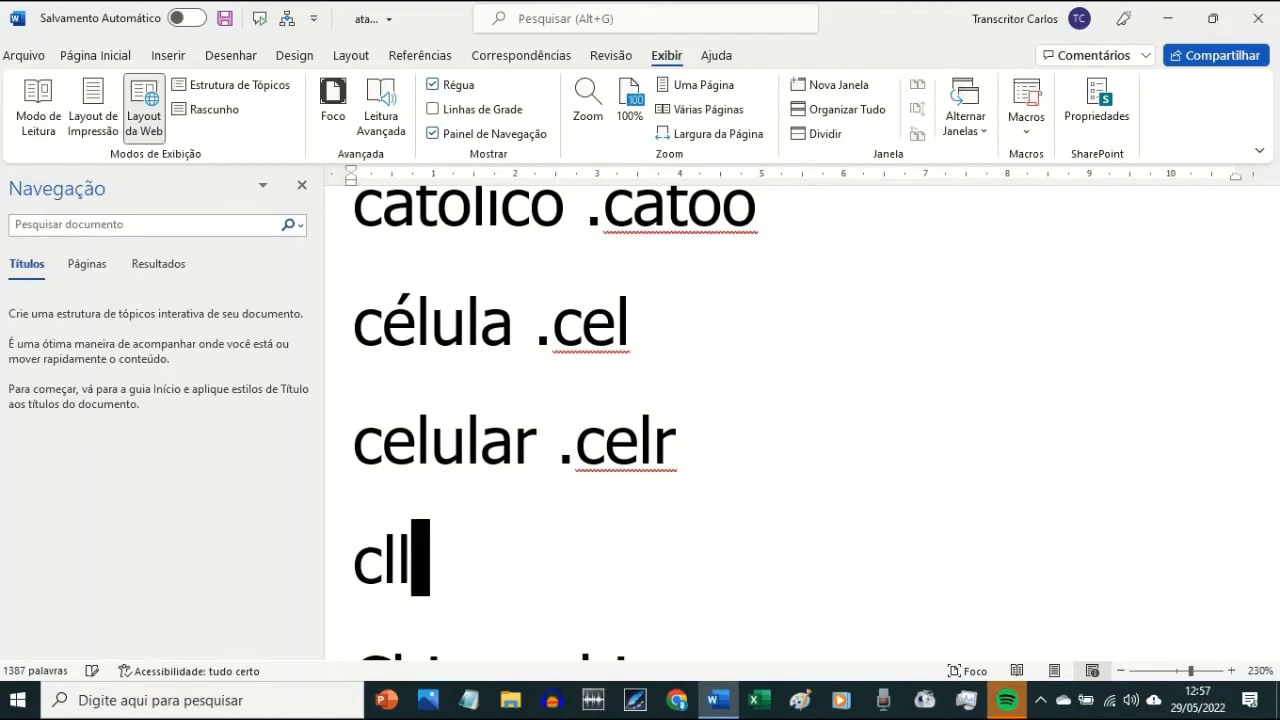
key("BackSpace")
key("BackSpace")
type("ell ")
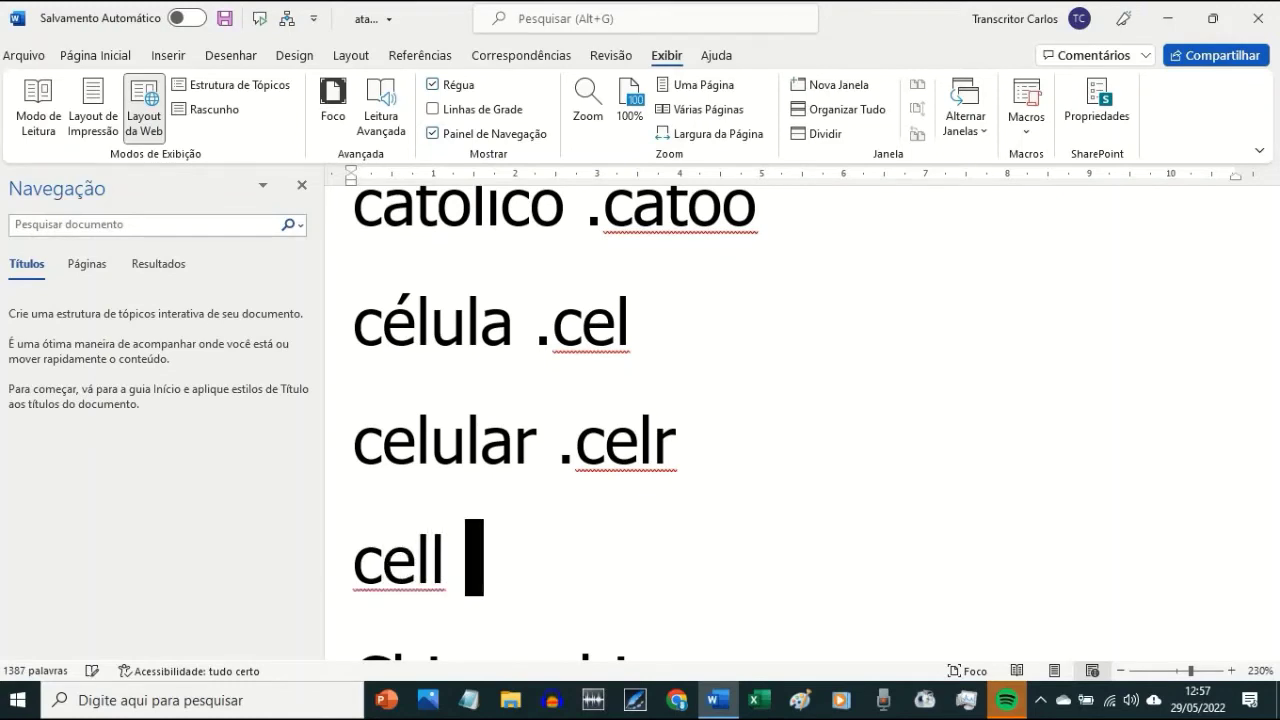
type(".cell")
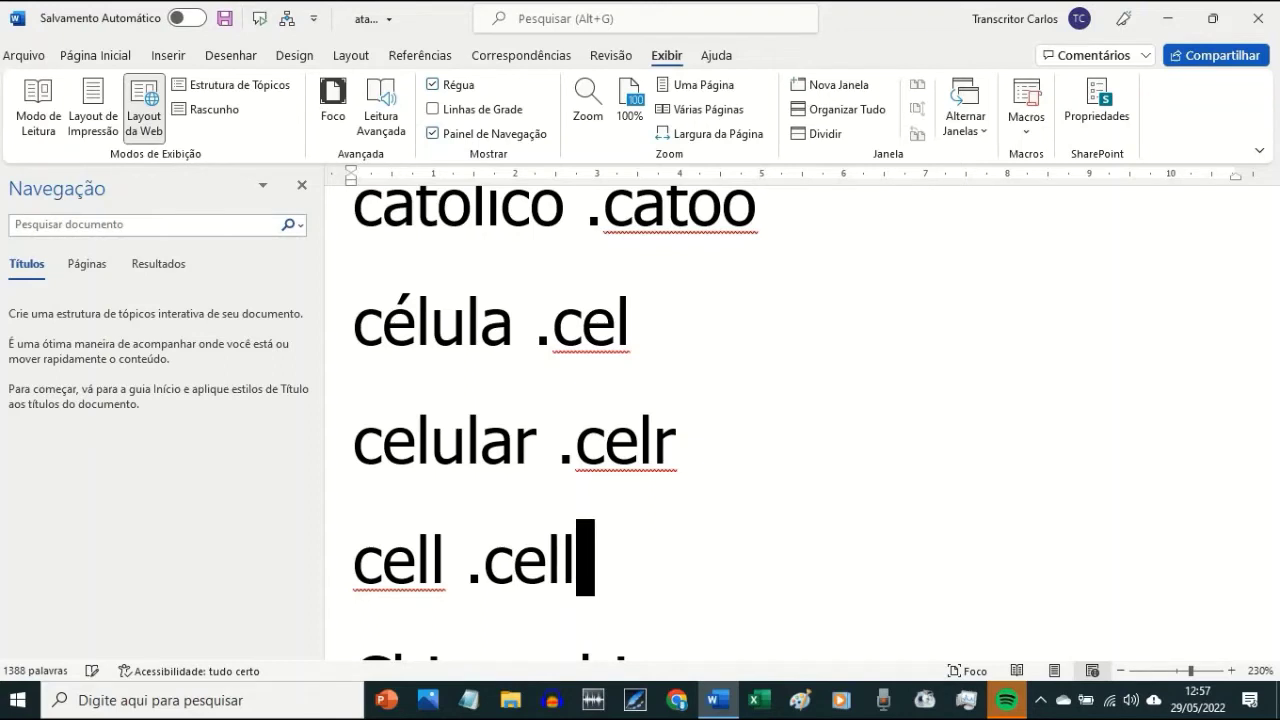
key("Home")
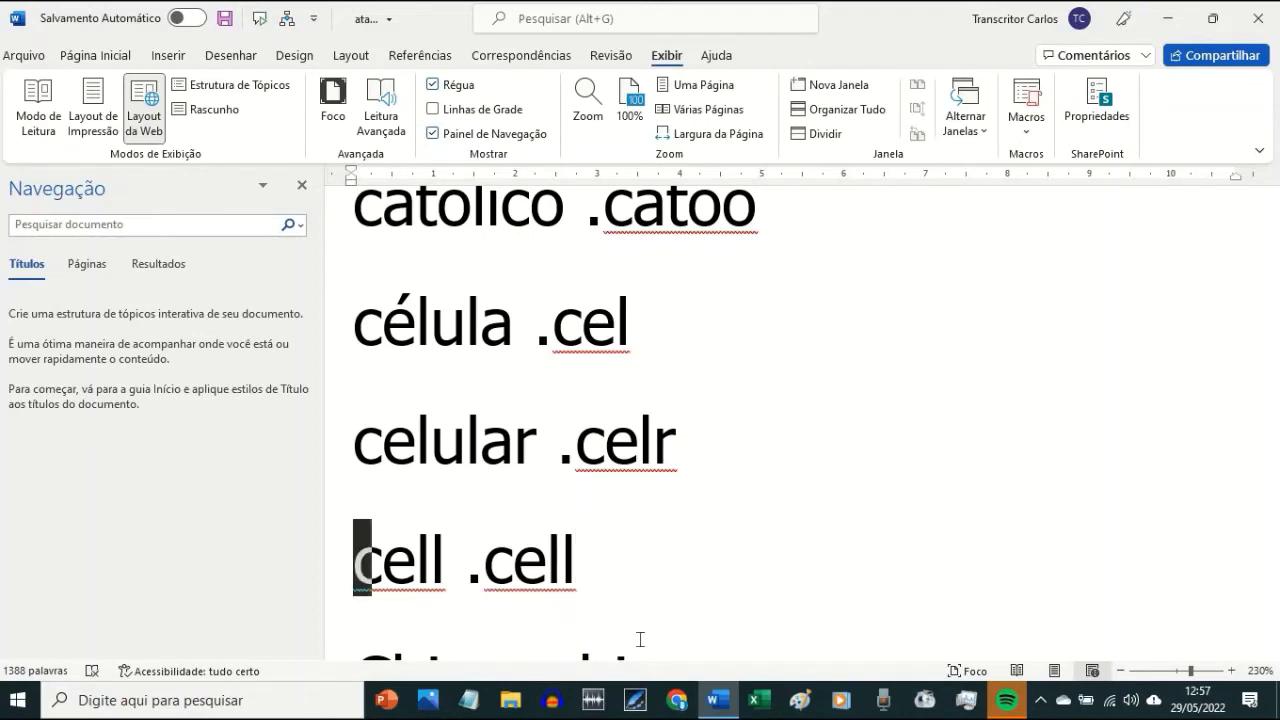
key("shift+Down")
key("Delete")
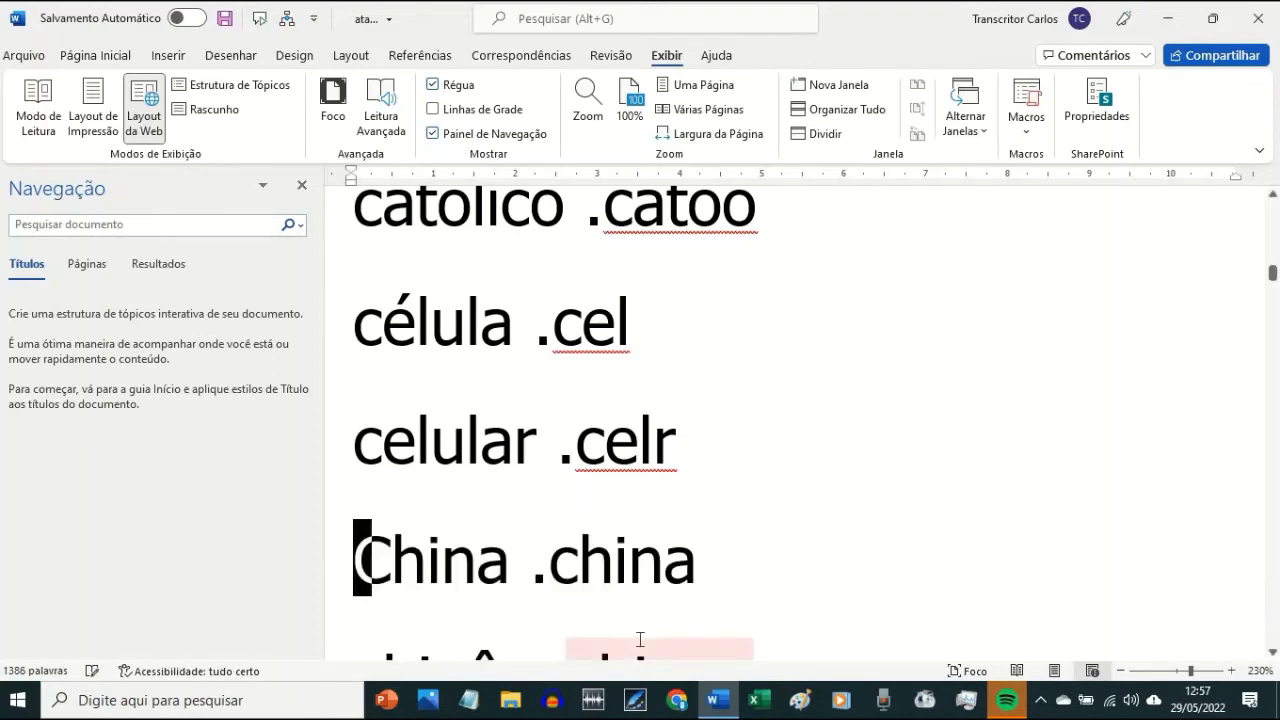
- Test the ".china" abbreviation at the end of the "China .china" line and erase the test text
key("Down")
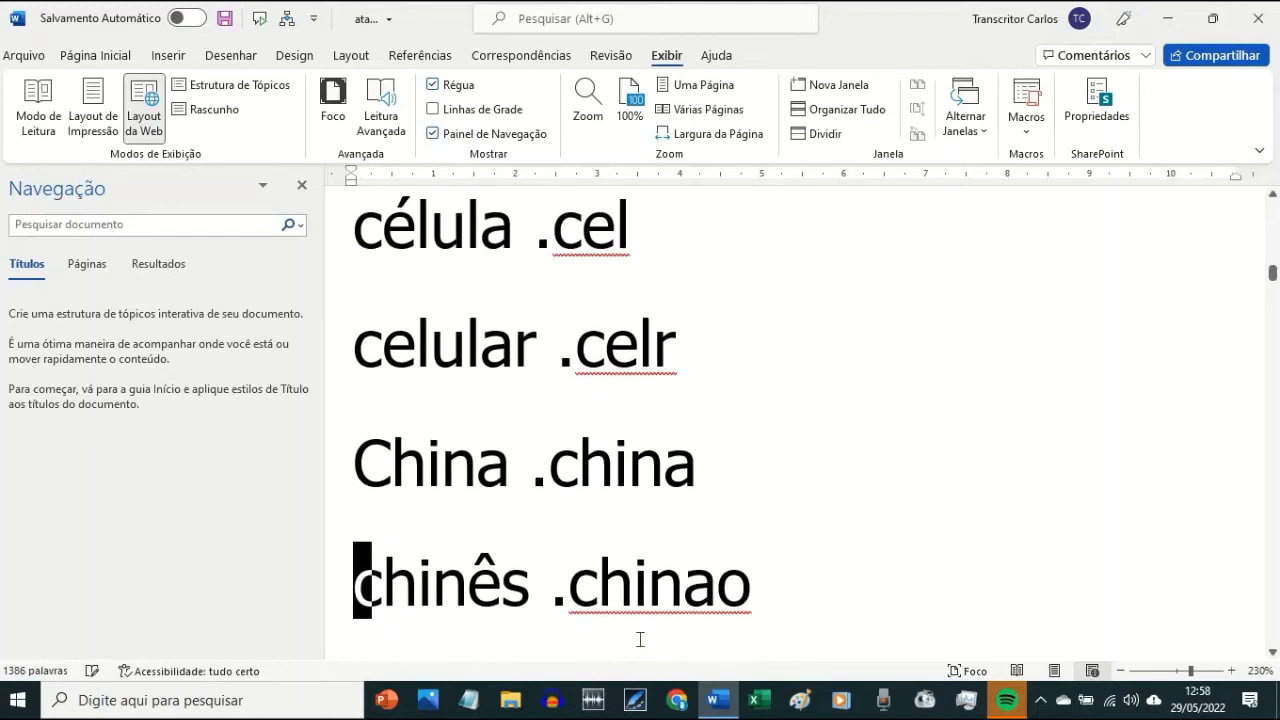
key("Up")
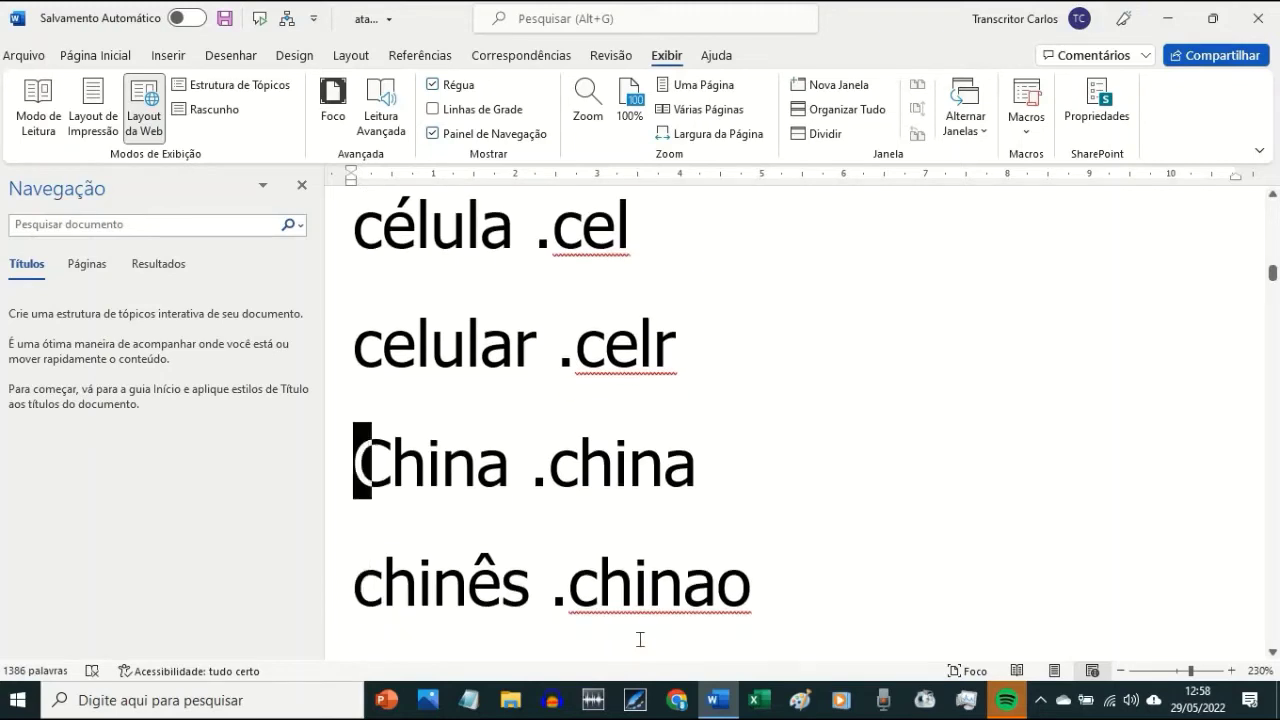
key("Right")
key("Right")
key("Right")
key("Right")
key("Right")
key("Right")
key("Right")
key("Right")
key("Left")
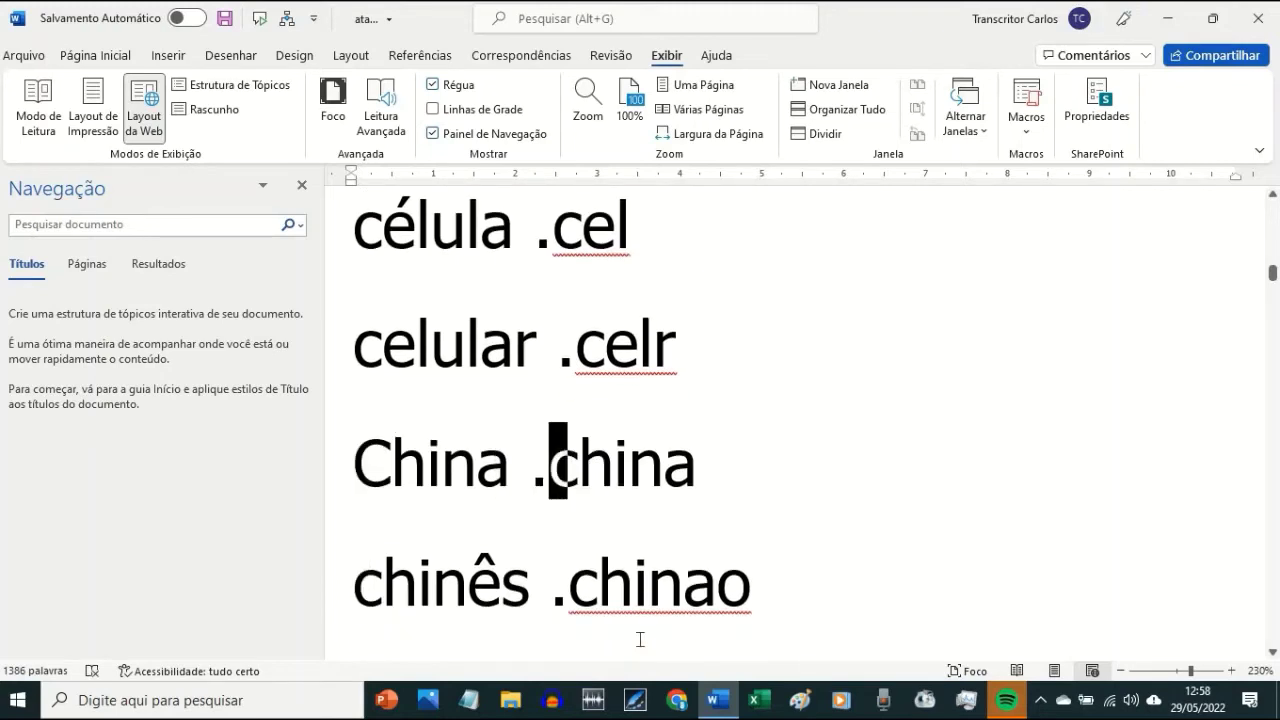
key("shift+Right")
key("shift+Right")
key("shift+Right")
key("shift+Right")
key("shift+Right")
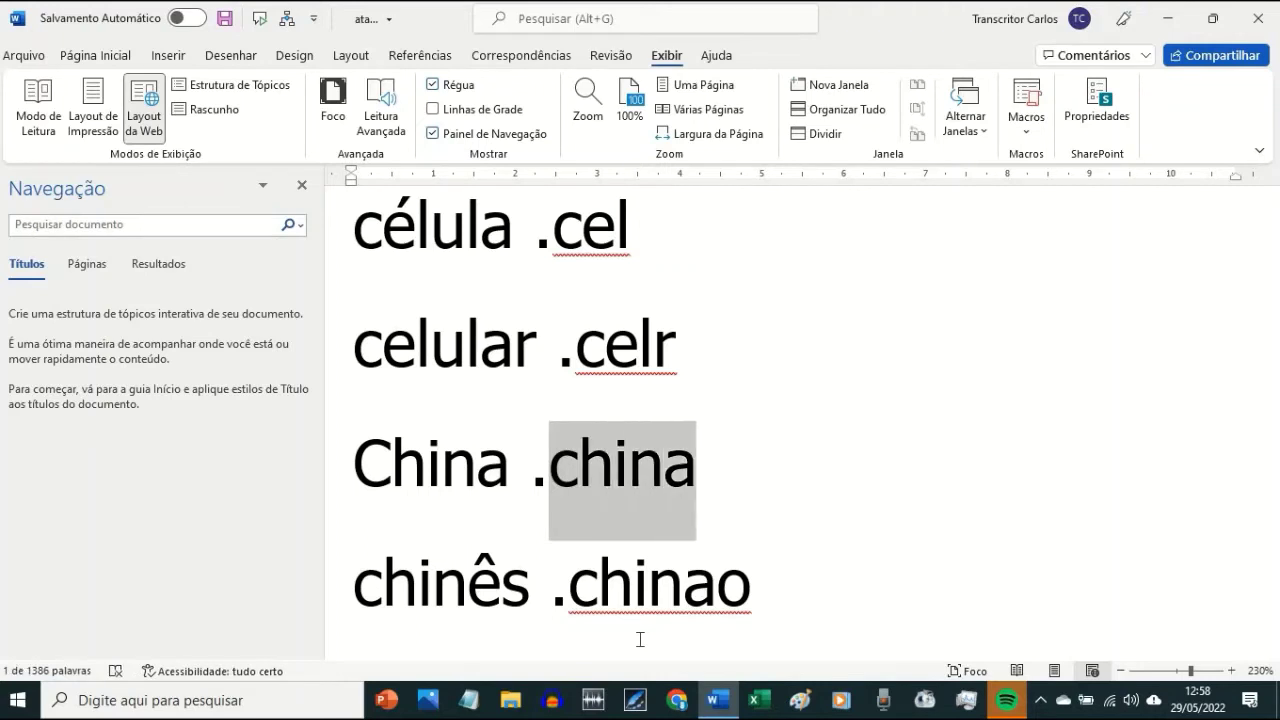
key("Right")
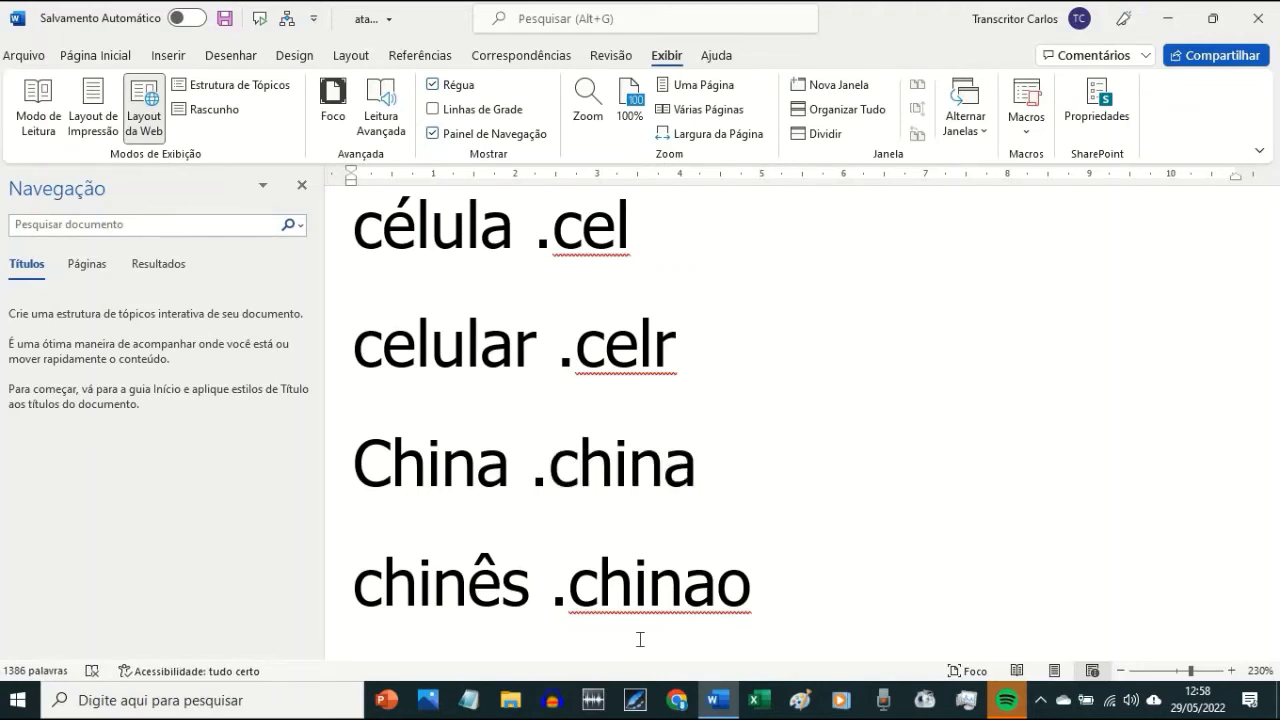
key("shift+Left")
key("Right")
type("china")
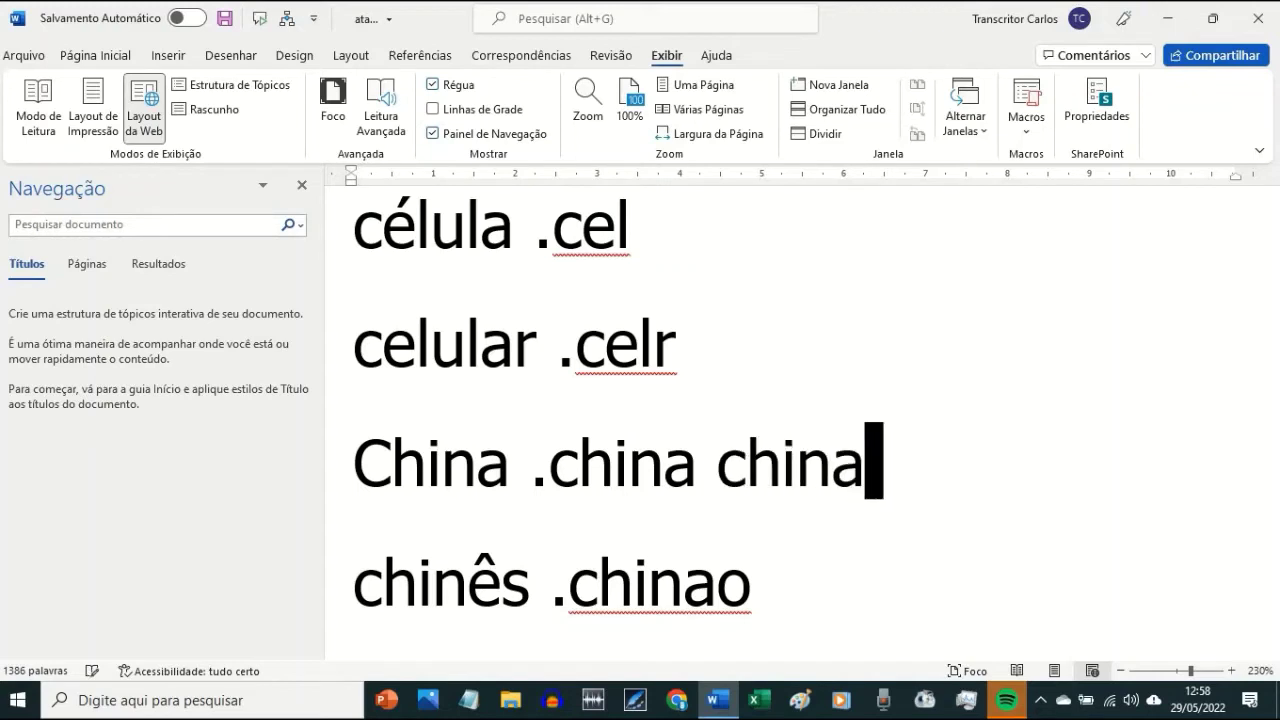
key("BackSpace")
key("BackSpace")
key("BackSpace")
key("BackSpace")
key("BackSpace")
key("BackSpace")
key("BackSpace")
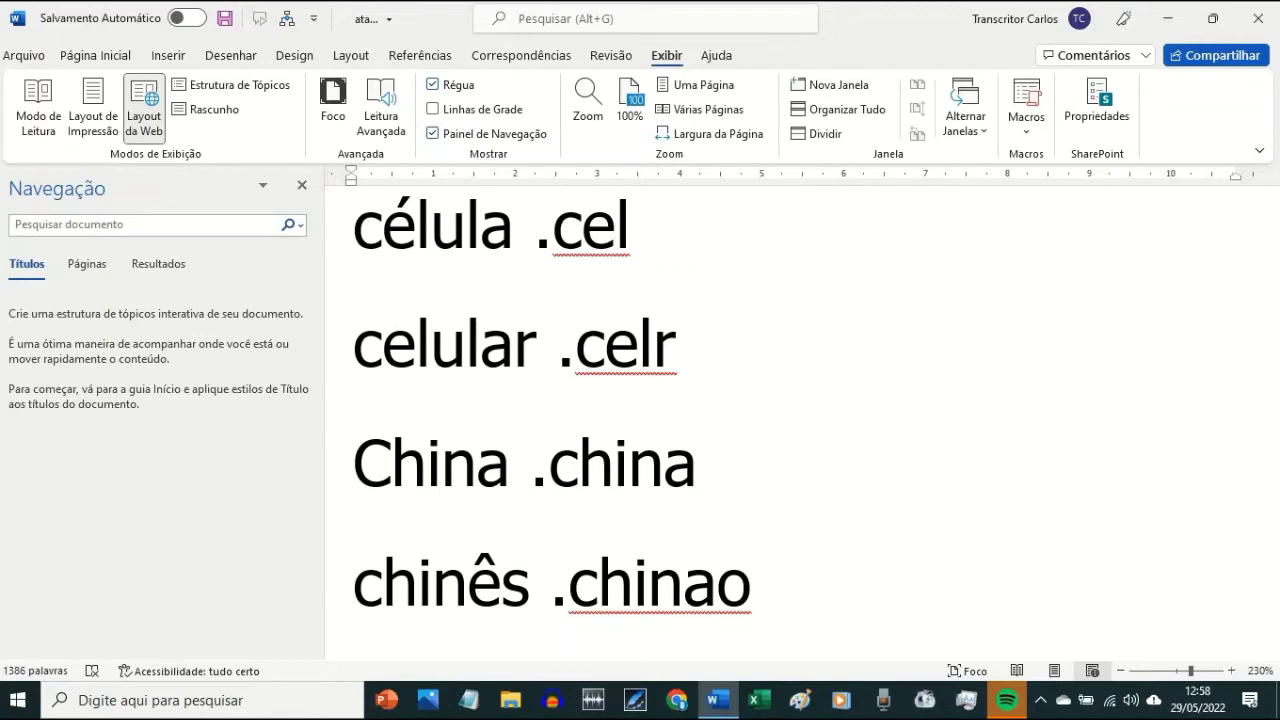
- Test the ".chinao" abbreviation at the end of the "chinês .chinao" line and erase the test text
key("Down")
key("Up")
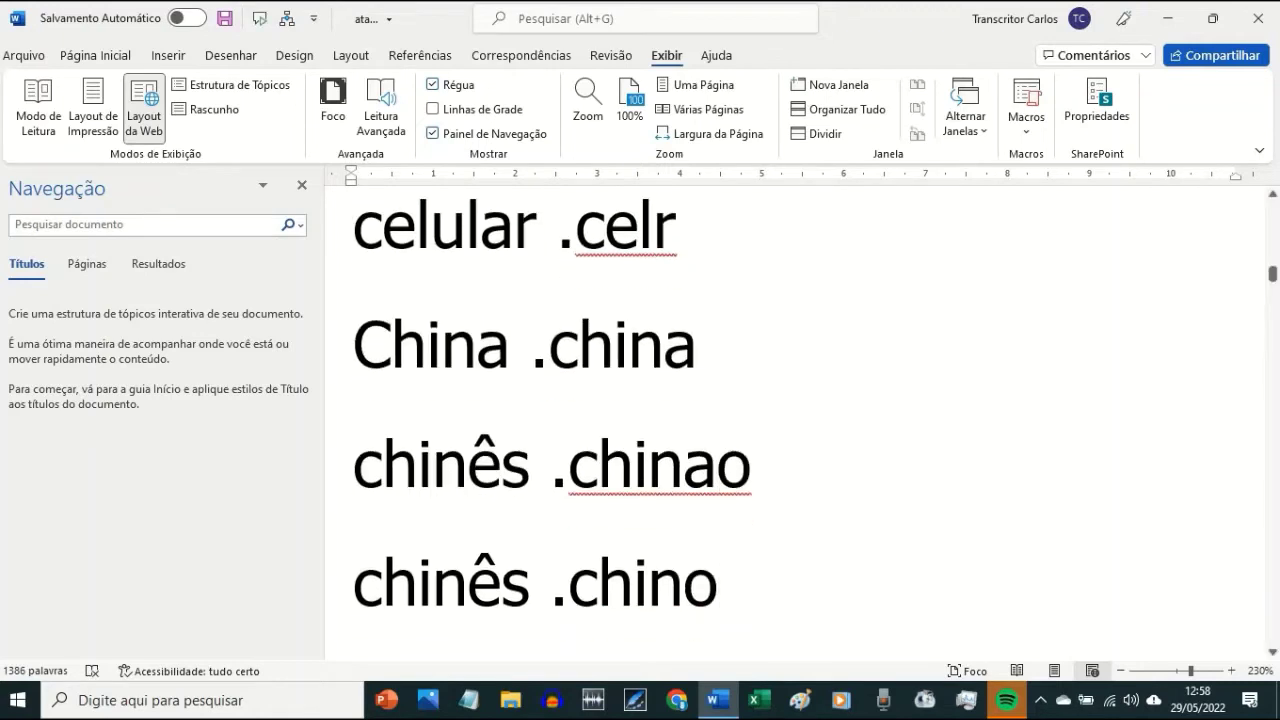
type("chinao")
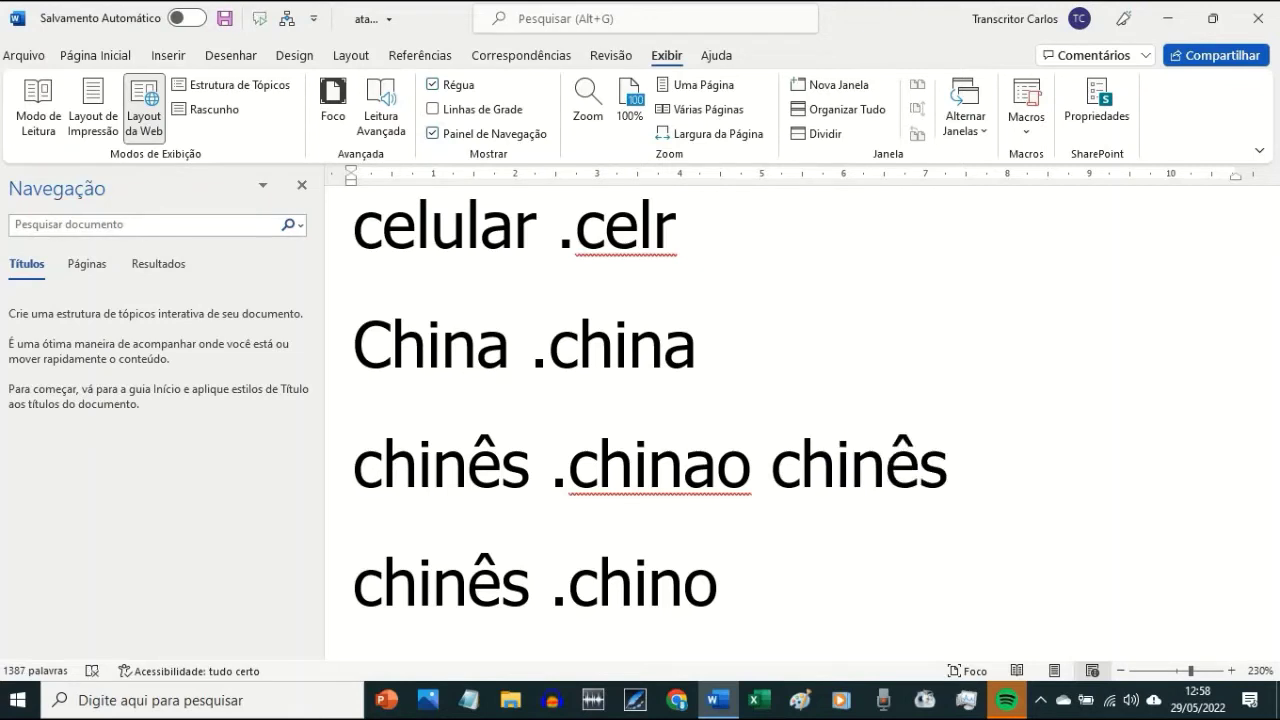
key("BackSpace")
key("BackSpace")
key("BackSpace")
key("BackSpace")
key("BackSpace")
key("BackSpace")
key("BackSpace")
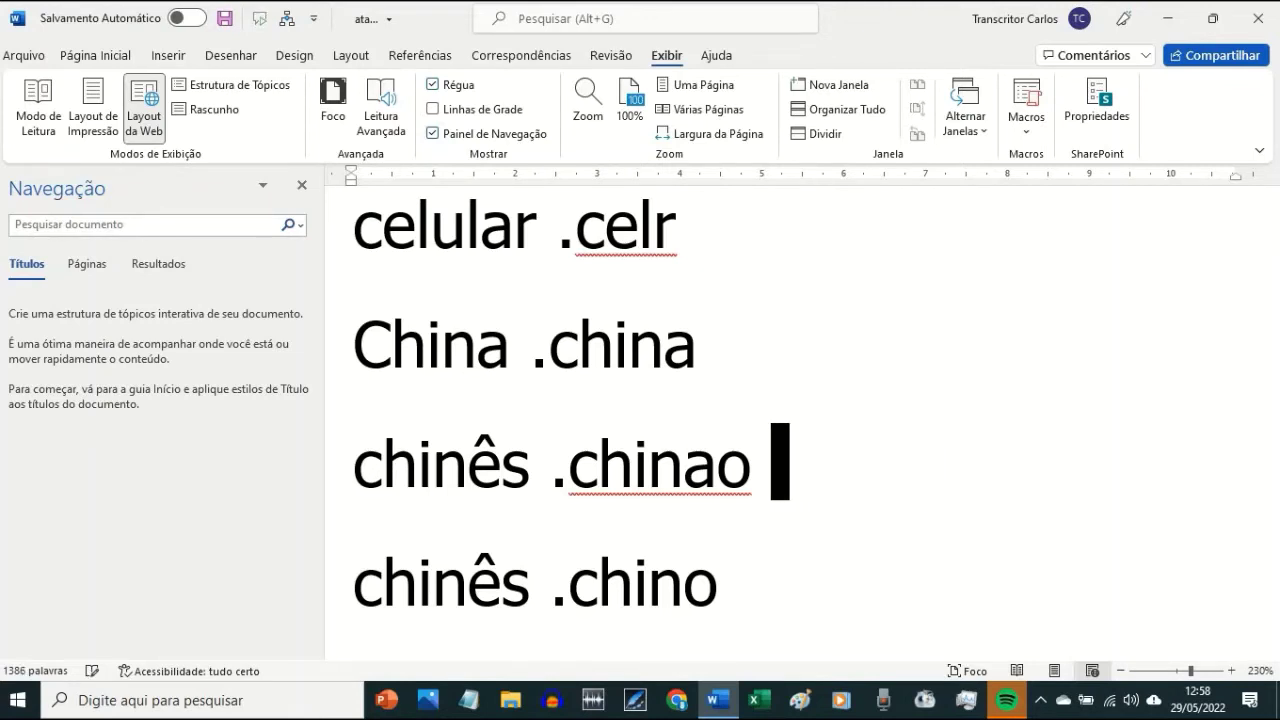
- Test the ".chino" abbreviation at the end of the "chinês .chino" line and erase the test text
left_click(718, 580)
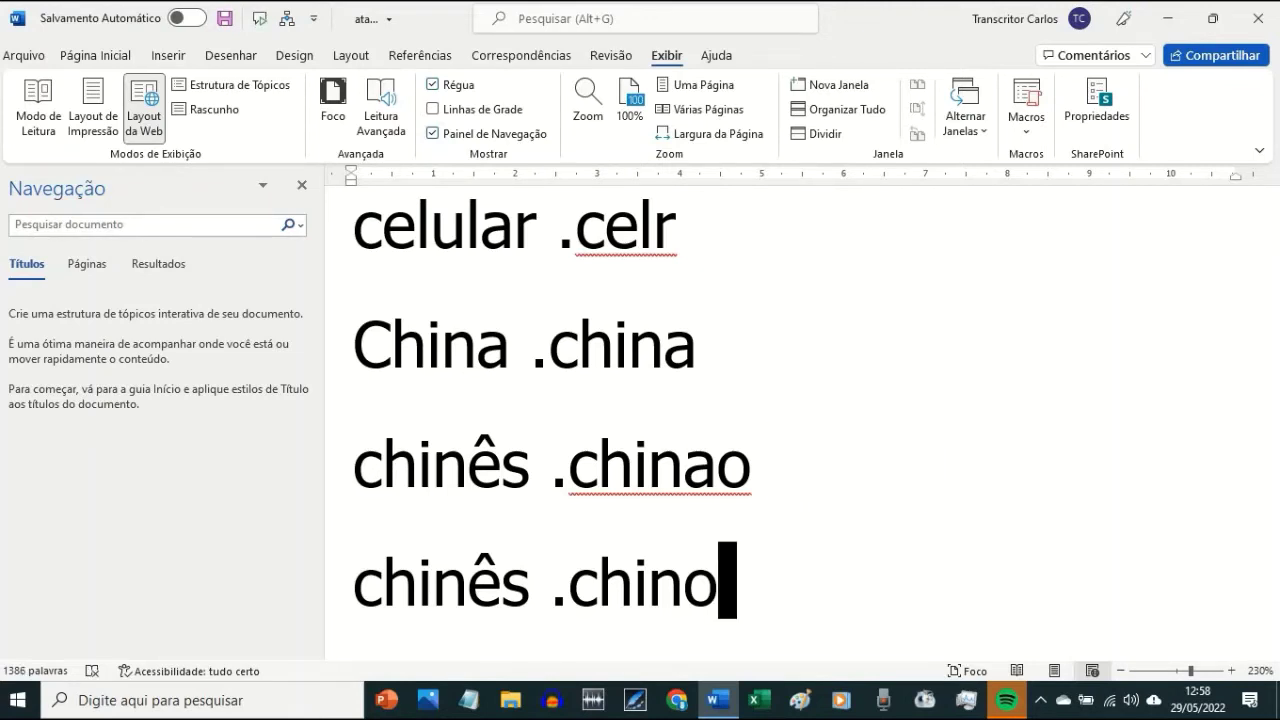
type("chinês")
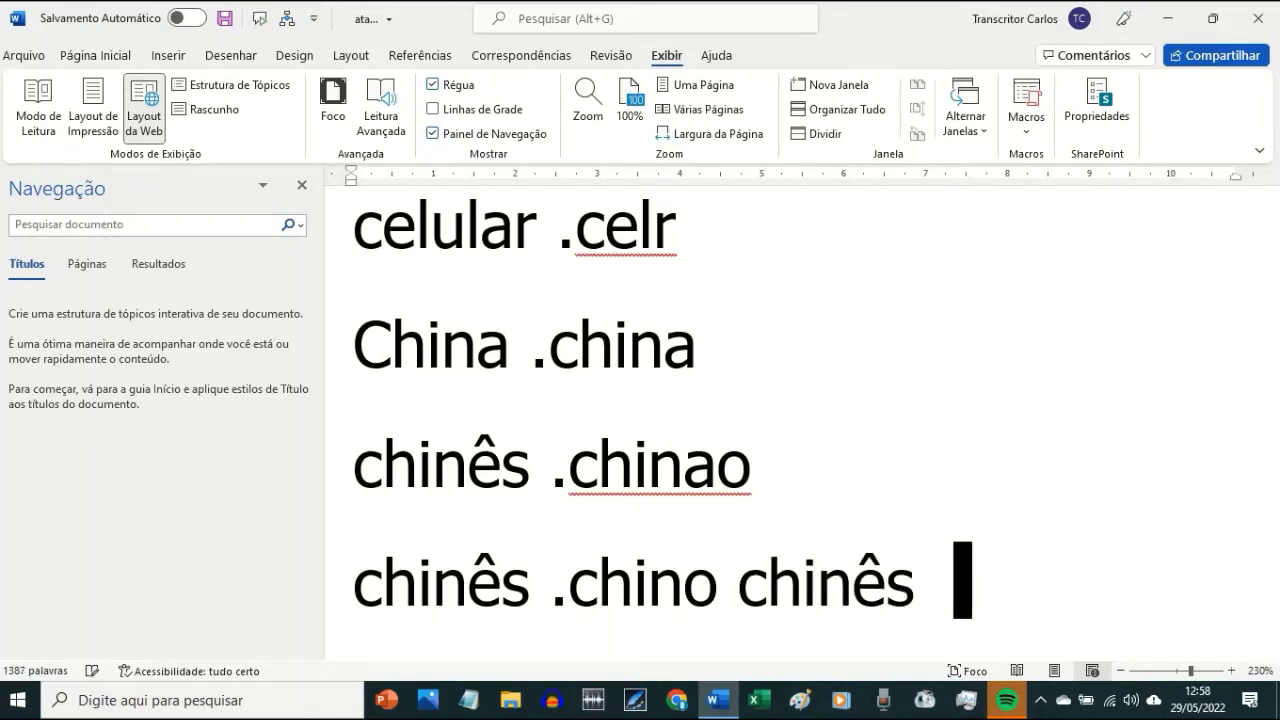
key("BackSpace")
key("BackSpace")
key("BackSpace")
key("BackSpace")
key("BackSpace")
key("BackSpace")
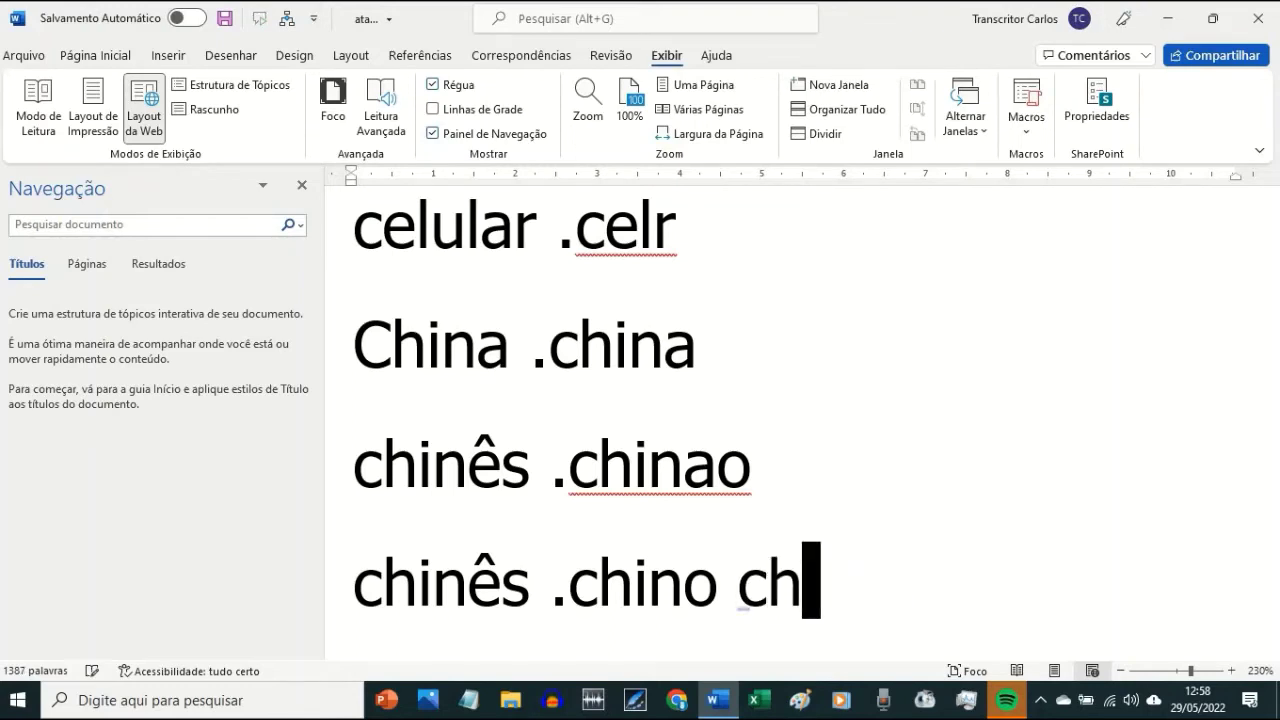
key("BackSpace")
key("BackSpace")
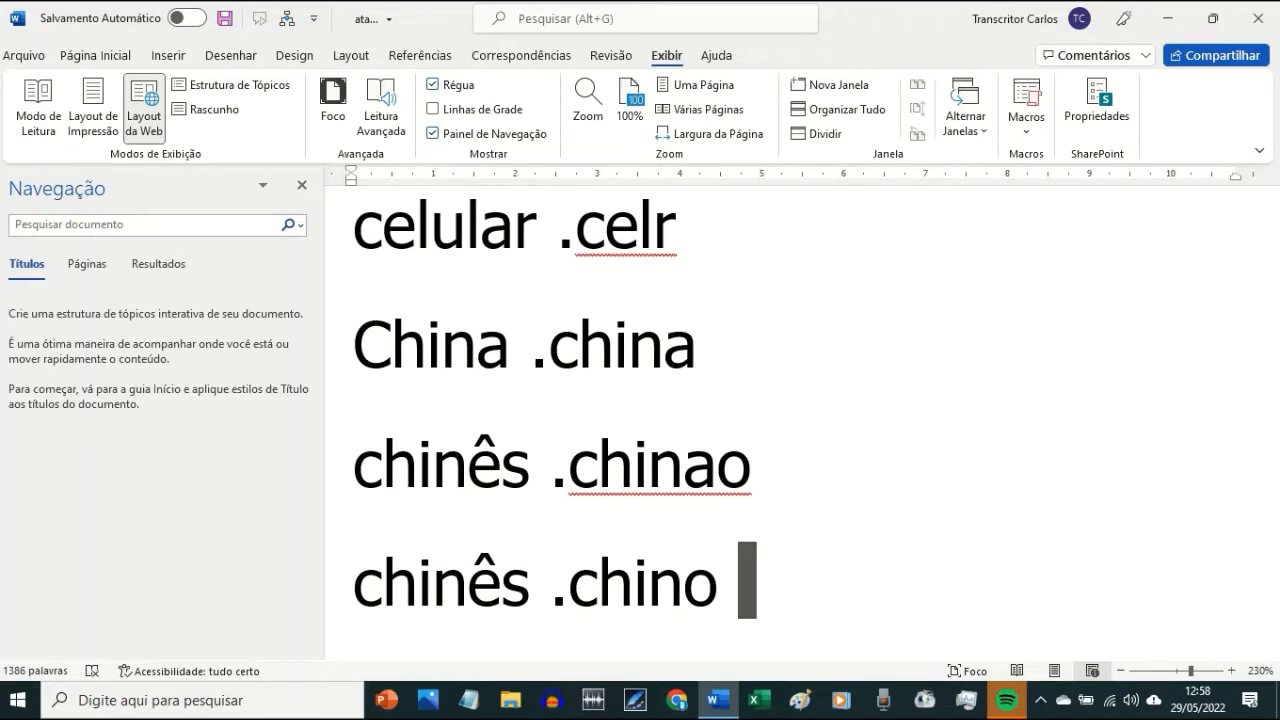
- Try the word "chinesa" at the end of the "chinês .chino" line and erase it
type("chinesa")
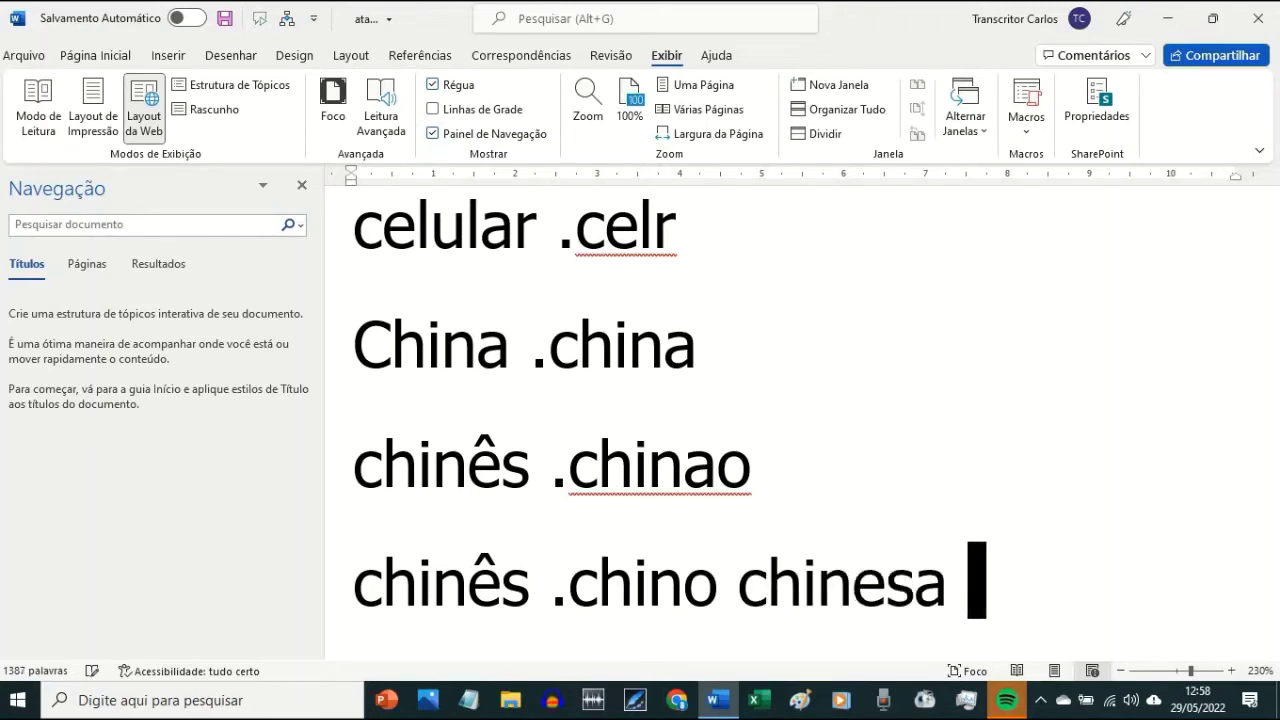
key("BackSpace")
key("BackSpace")
key("BackSpace")
key("BackSpace")
key("BackSpace")
key("BackSpace")
key("BackSpace")
key("BackSpace")
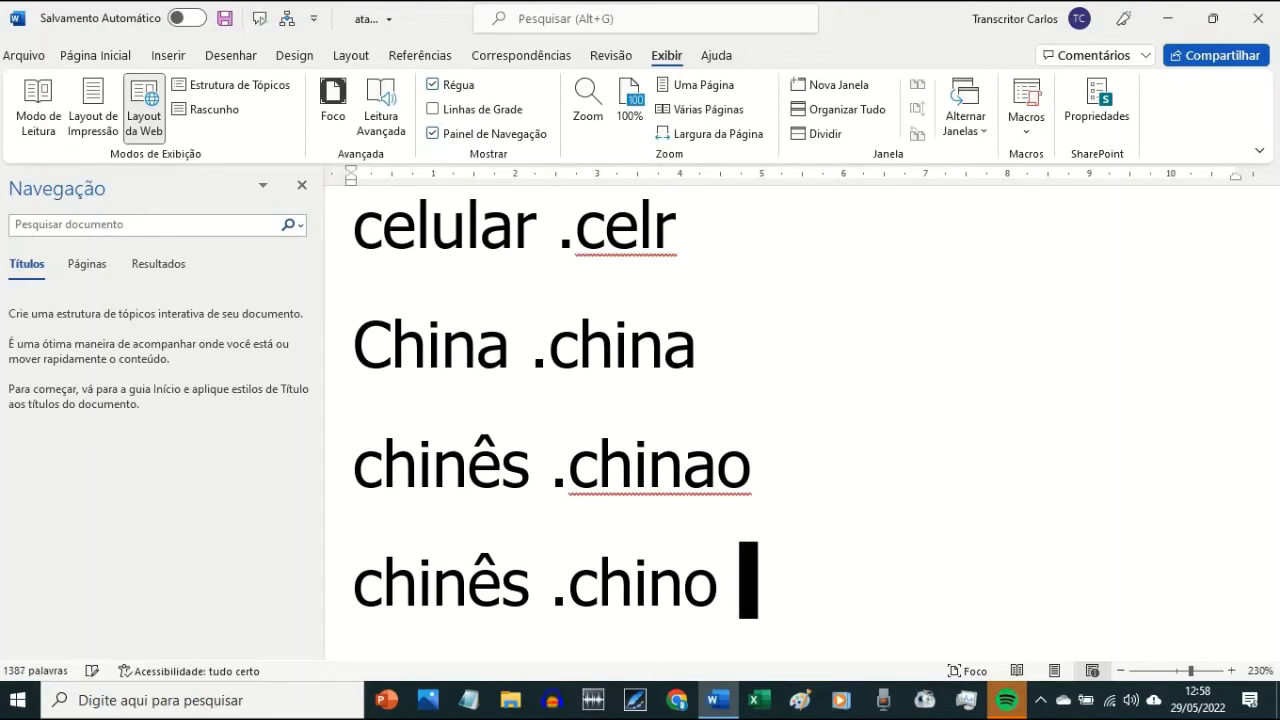
key("BackSpace")
- Test the ".ci" abbreviation at the end of the "cidade .ci" line and erase the test text
key("Return")
type("chinesa .chinaa")
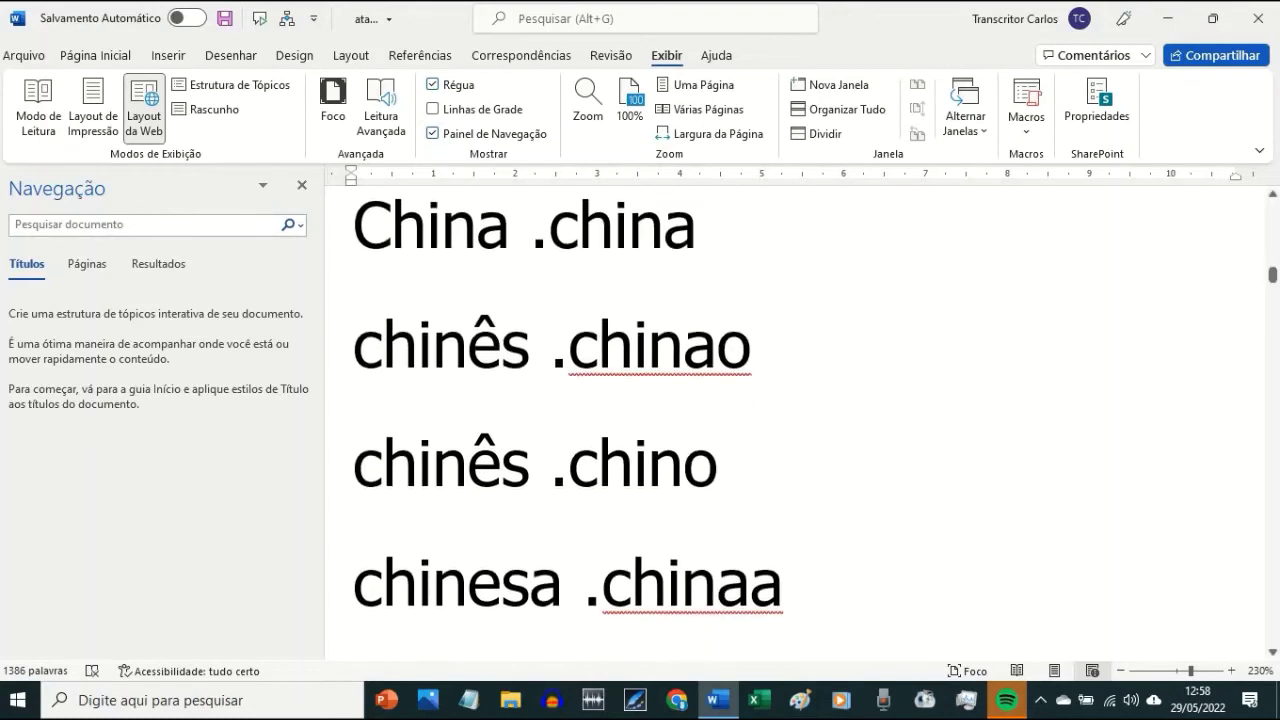
key("Return")
type("cidade .ci")
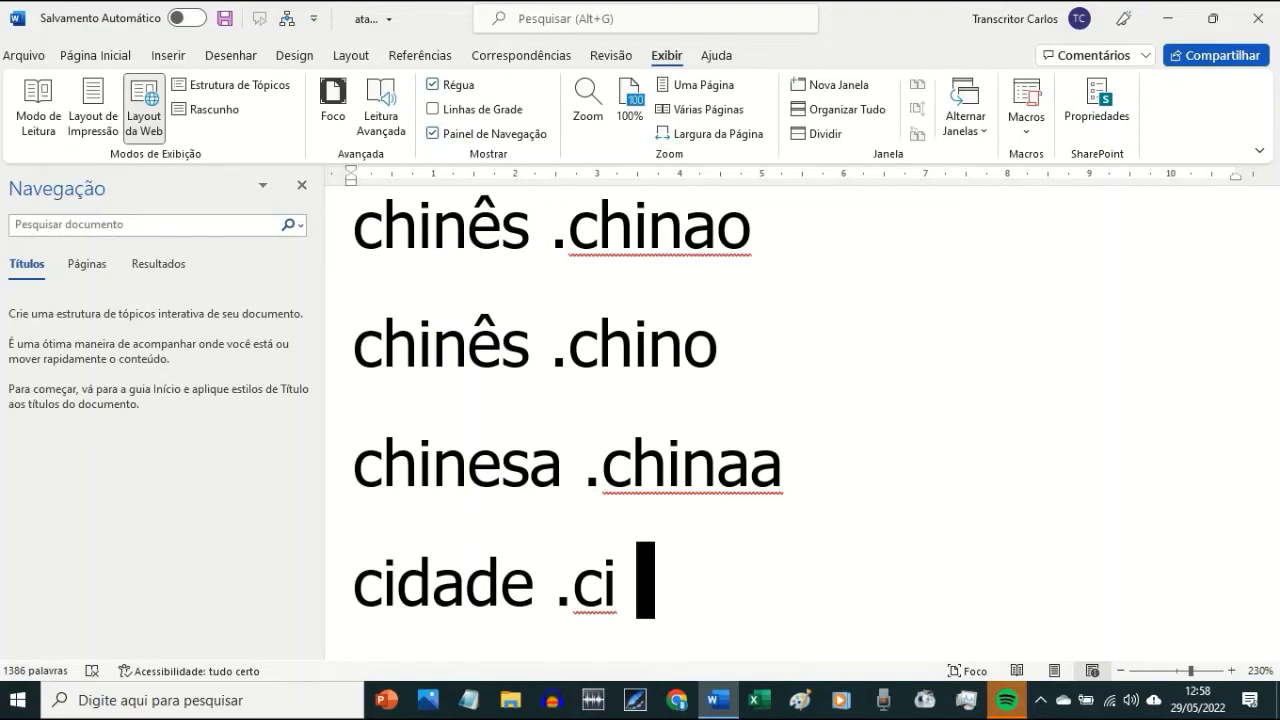
type("cidade")
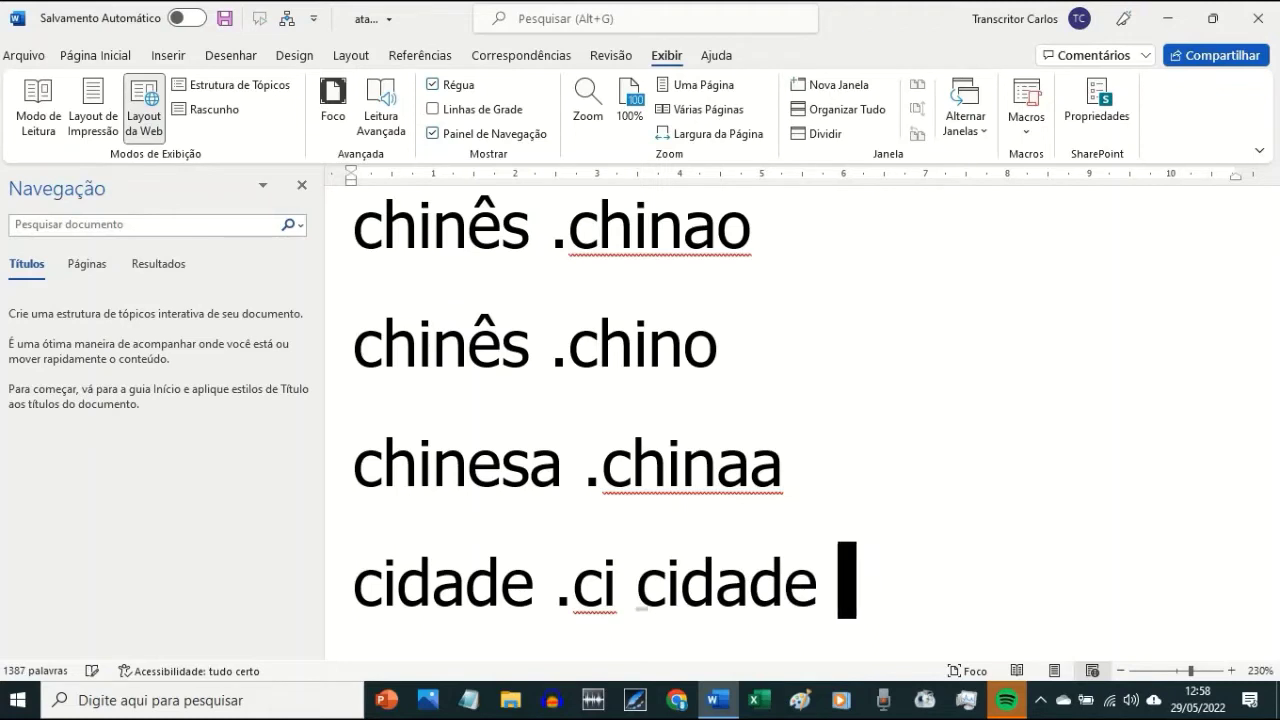
key("BackSpace")
key("BackSpace")
key("BackSpace")
key("BackSpace")
key("BackSpace")
type("dade")
key("BackSpace")
key("BackSpace")
key("BackSpace")
key("BackSpace")
key("BackSpace")
type("dade")
key("BackSpace")
key("BackSpace")
key("BackSpace")
key("BackSpace")
key("BackSpace")
key("BackSpace")
key("BackSpace")
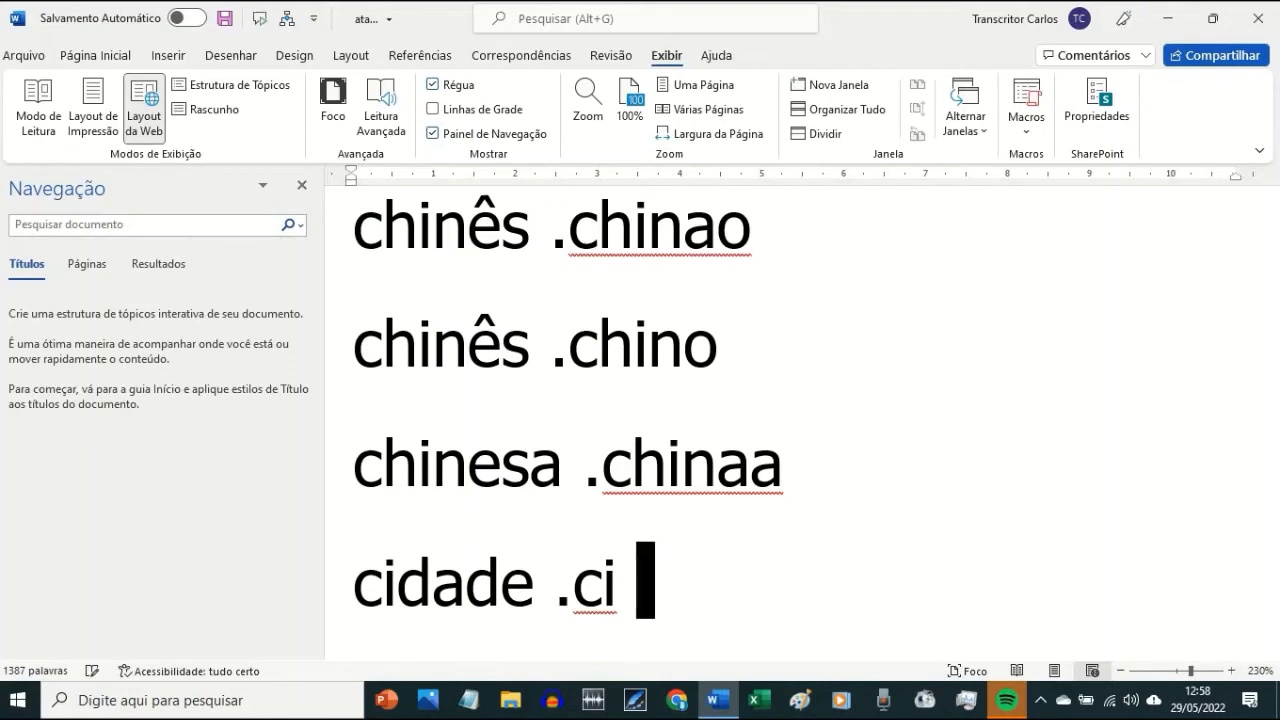
key("BackSpace")
key("BackSpace")
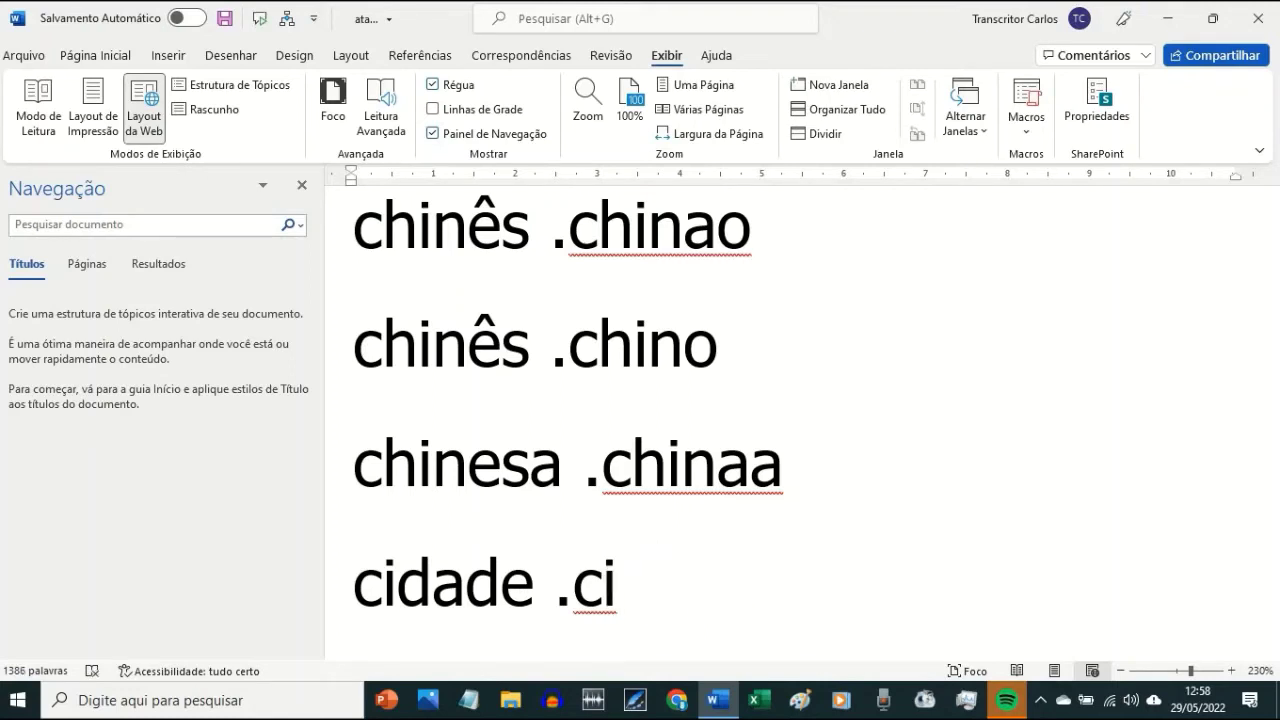
- Try the word "com" at the end of the "cidade .ci" line and erase it
type("i com")
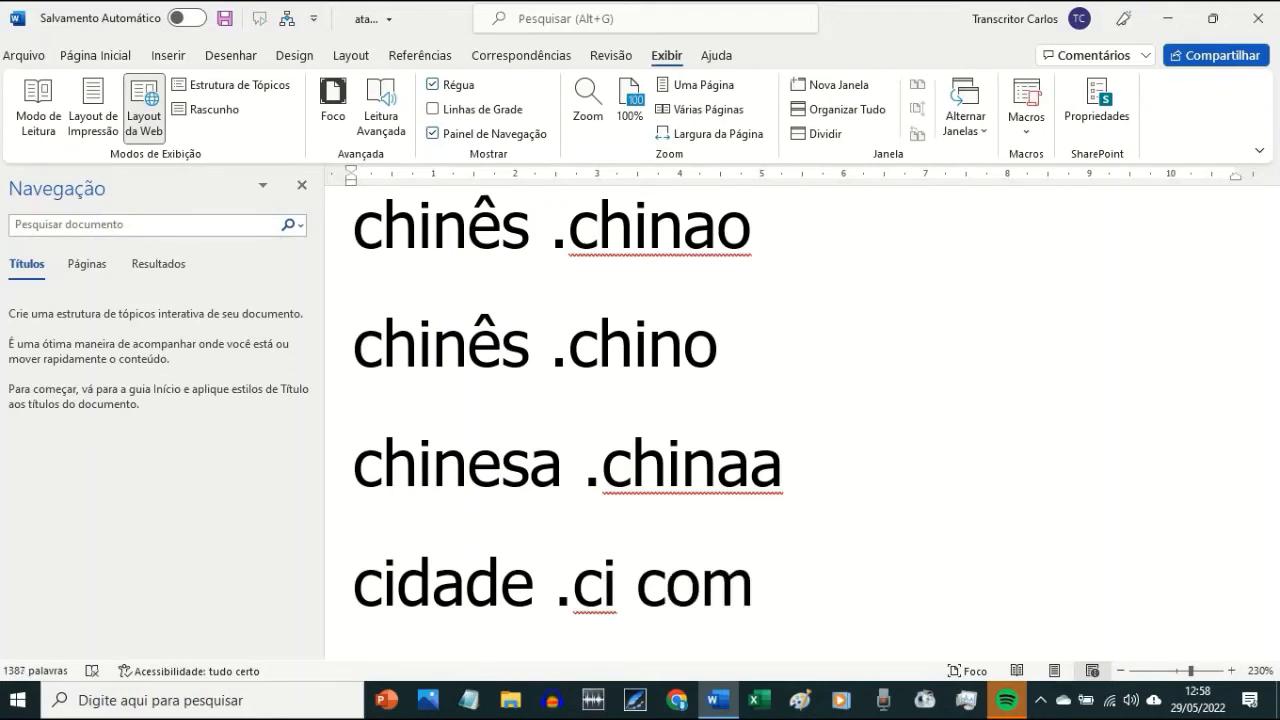
key("BackSpace")
key("BackSpace")
key("BackSpace")
key("BackSpace")
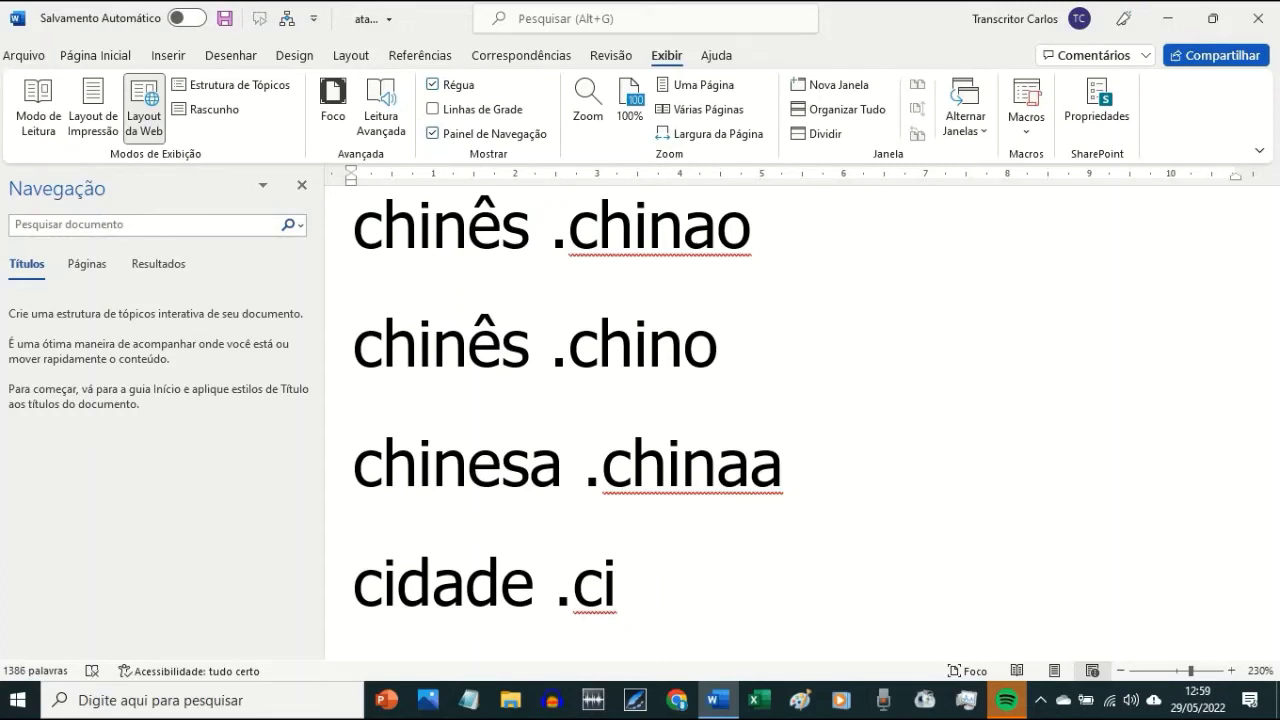
- Review the entries from "cidade .cidd" down to "CO2 .codois", checking the last one character by character
scroll(645, 578, "down", 2)
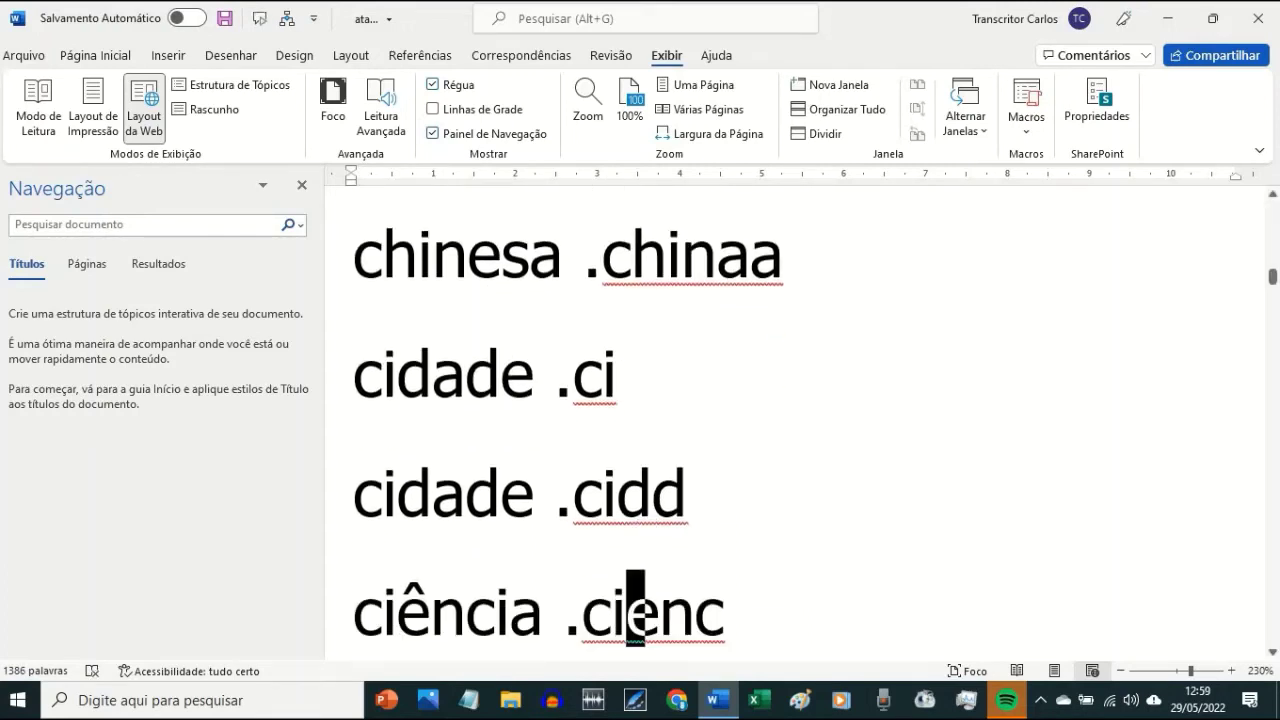
left_click_drag(652, 462, 672, 462)
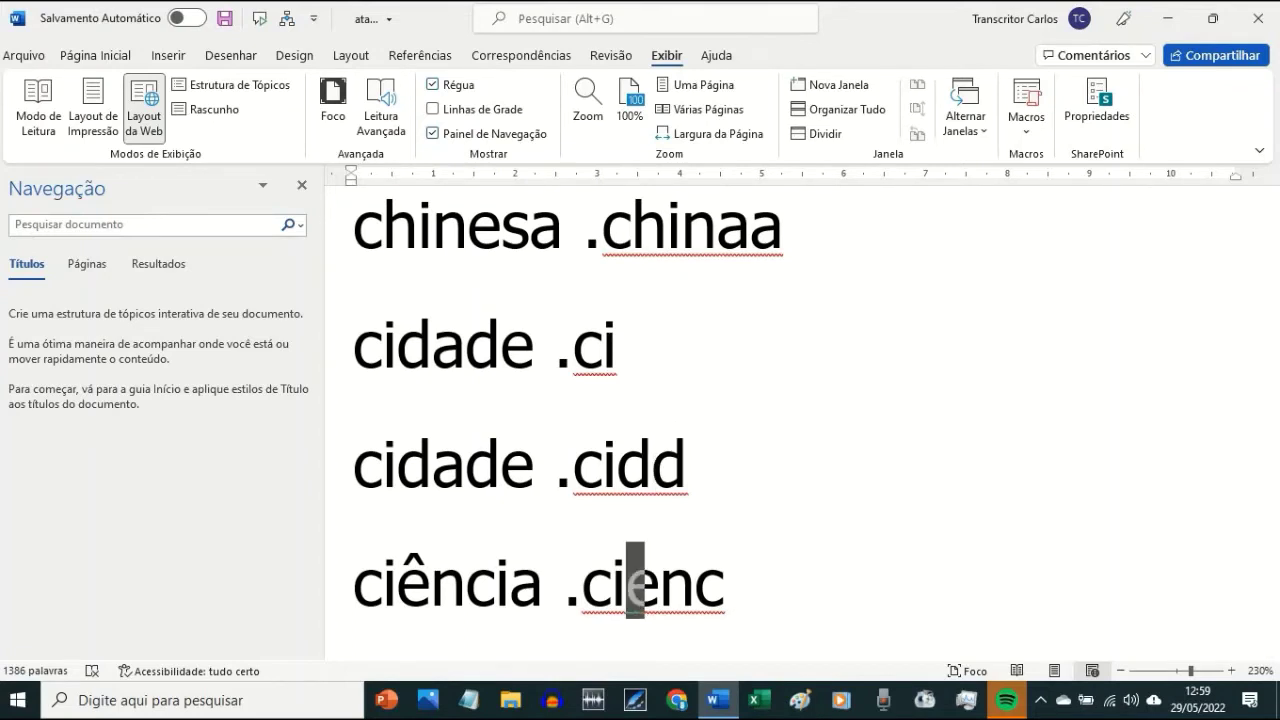
scroll(647, 580, "down", 1)
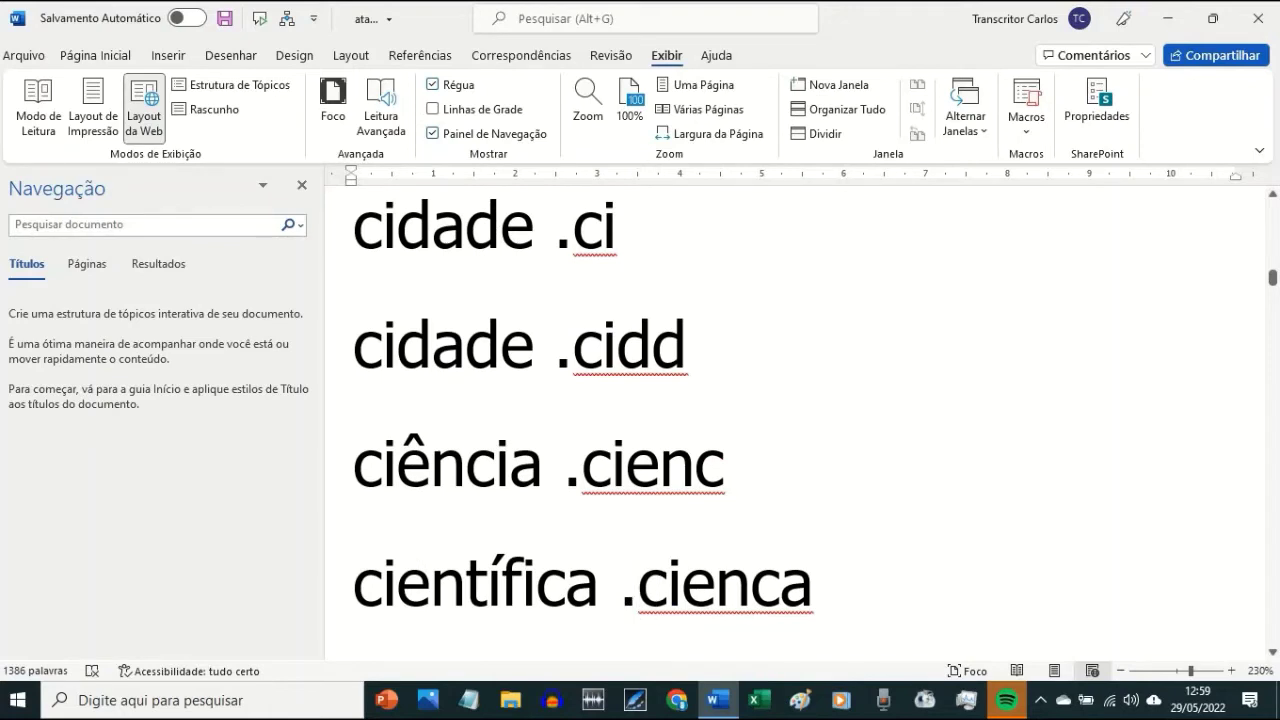
scroll(647, 580, "down", 1)
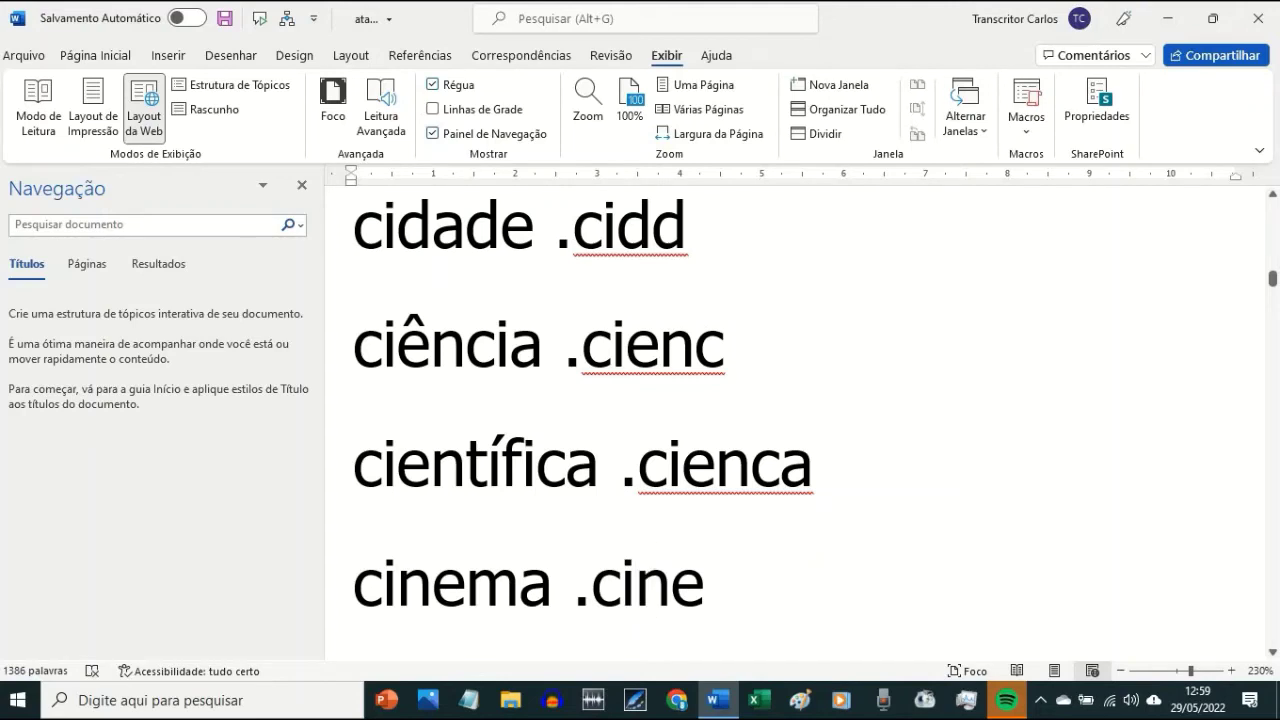
scroll(647, 580, "down", 1)
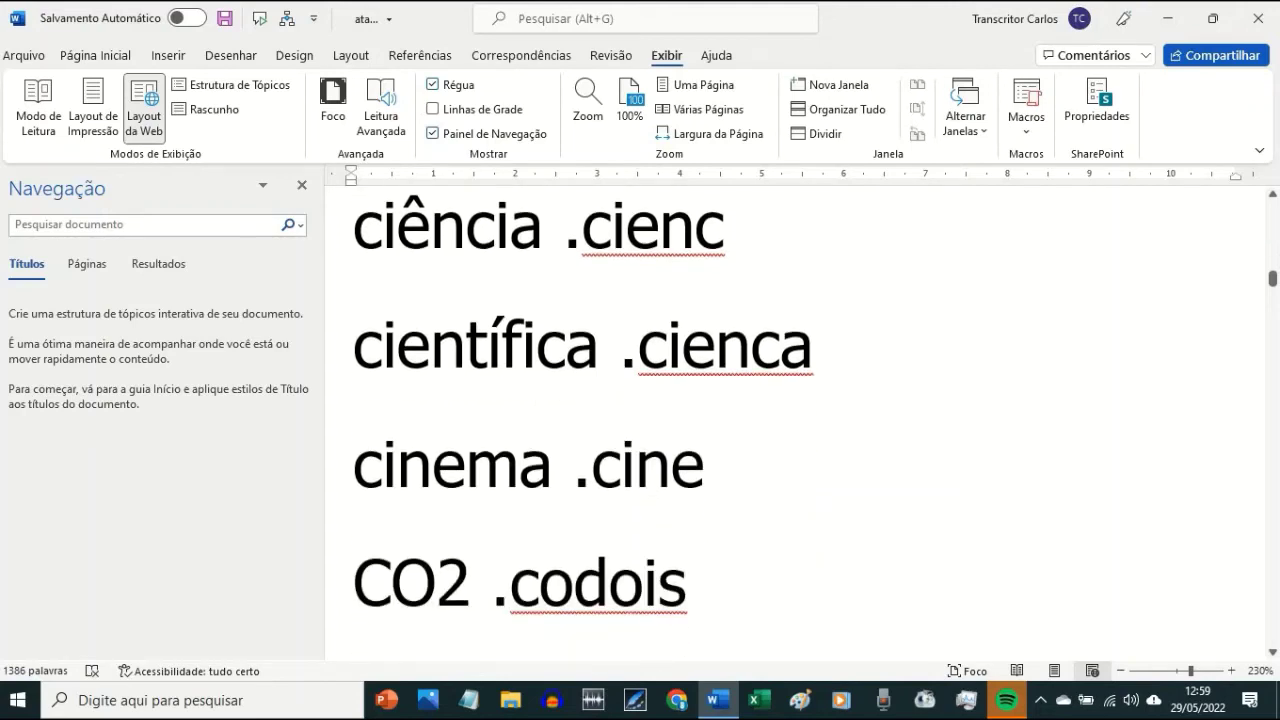
scroll(647, 580, "down", 1)
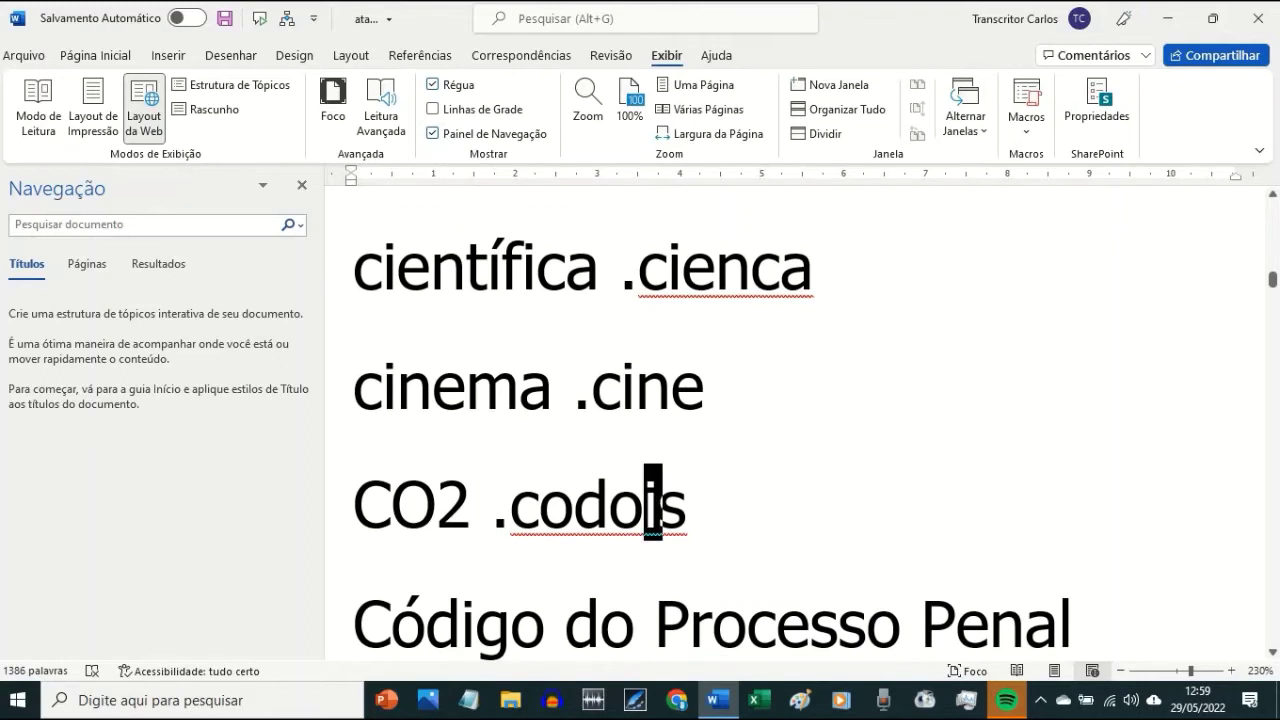
key("Left")
key("Left")
key("Left")
key("Left")
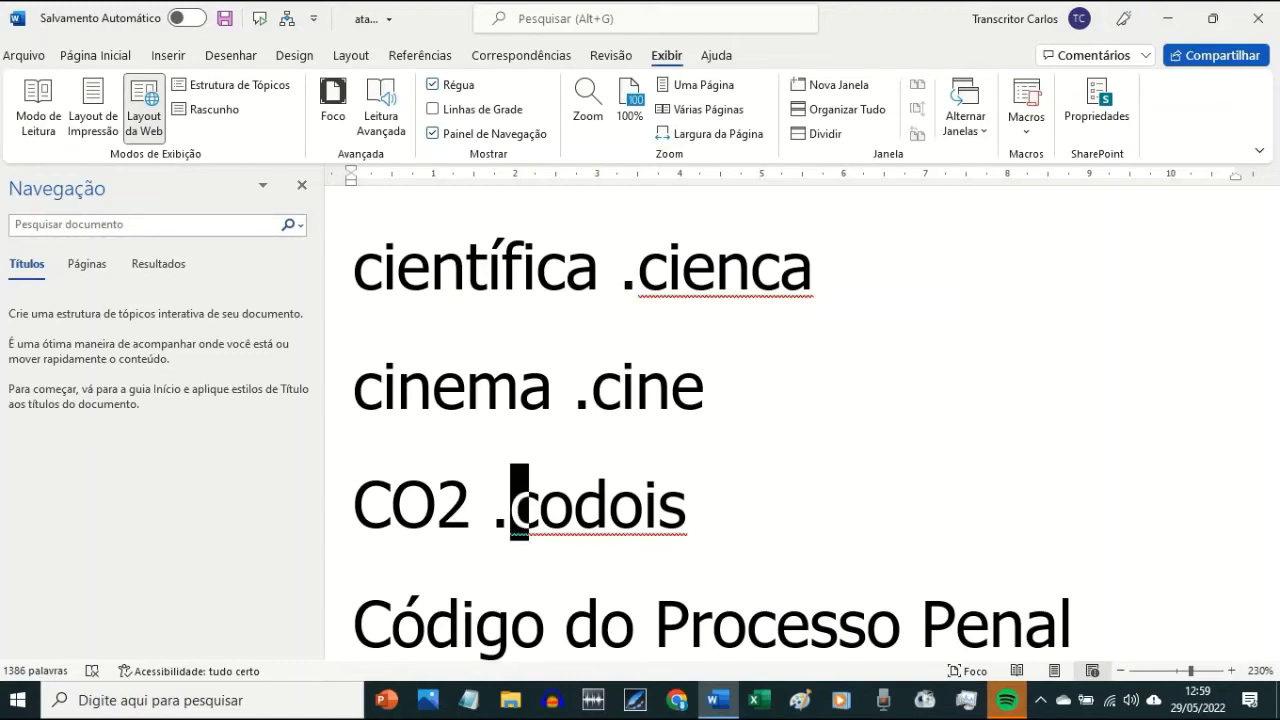
key("Left")
key("Left")
key("Left")
key("Left")
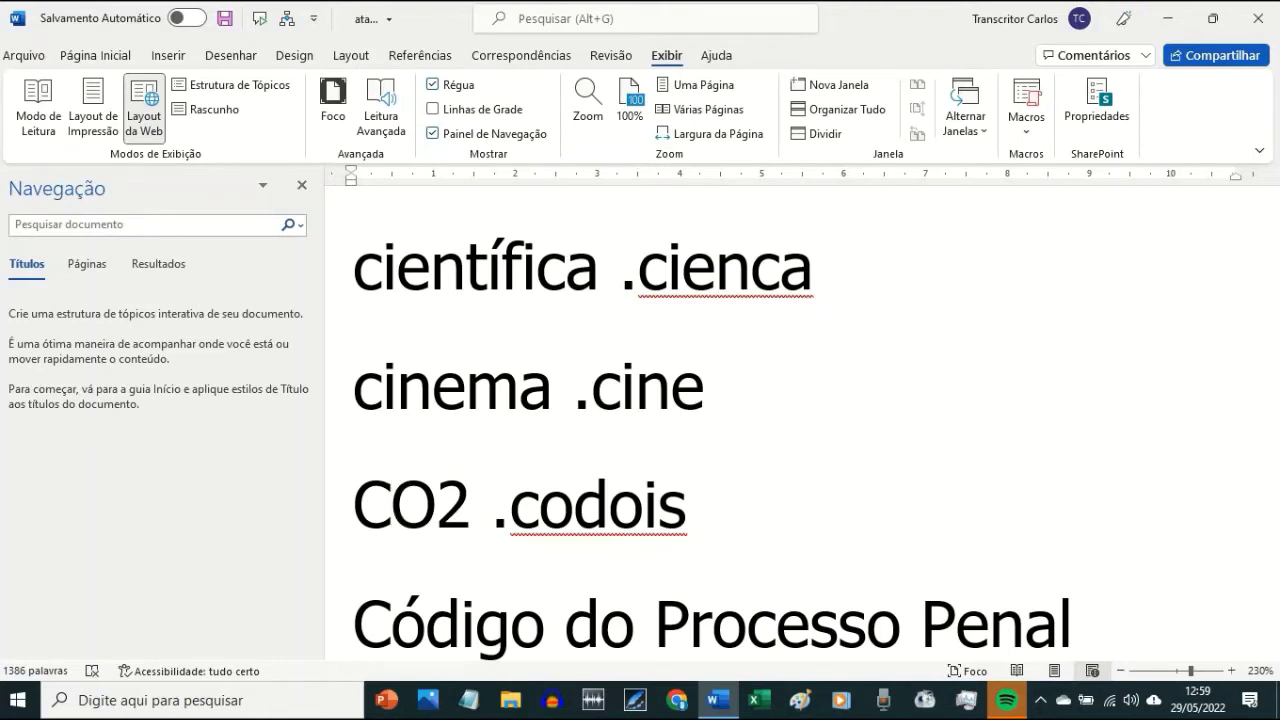
key("Right")
key("Right")
key("End")
- Try "ccp" after the ".ccpccp" abbreviation of the "Código do Processo Penal" entry and erase it
key("Down")
key("End")
type(".ccpccp")
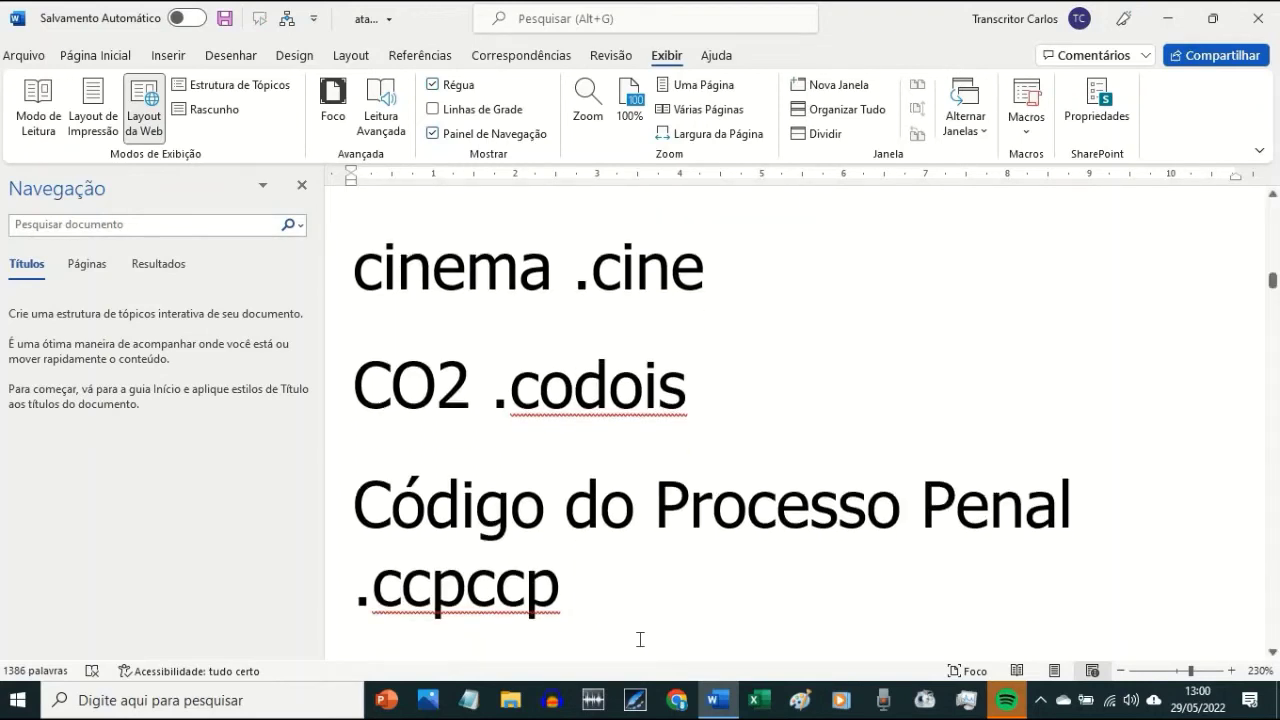
key("Down")
key("Up")
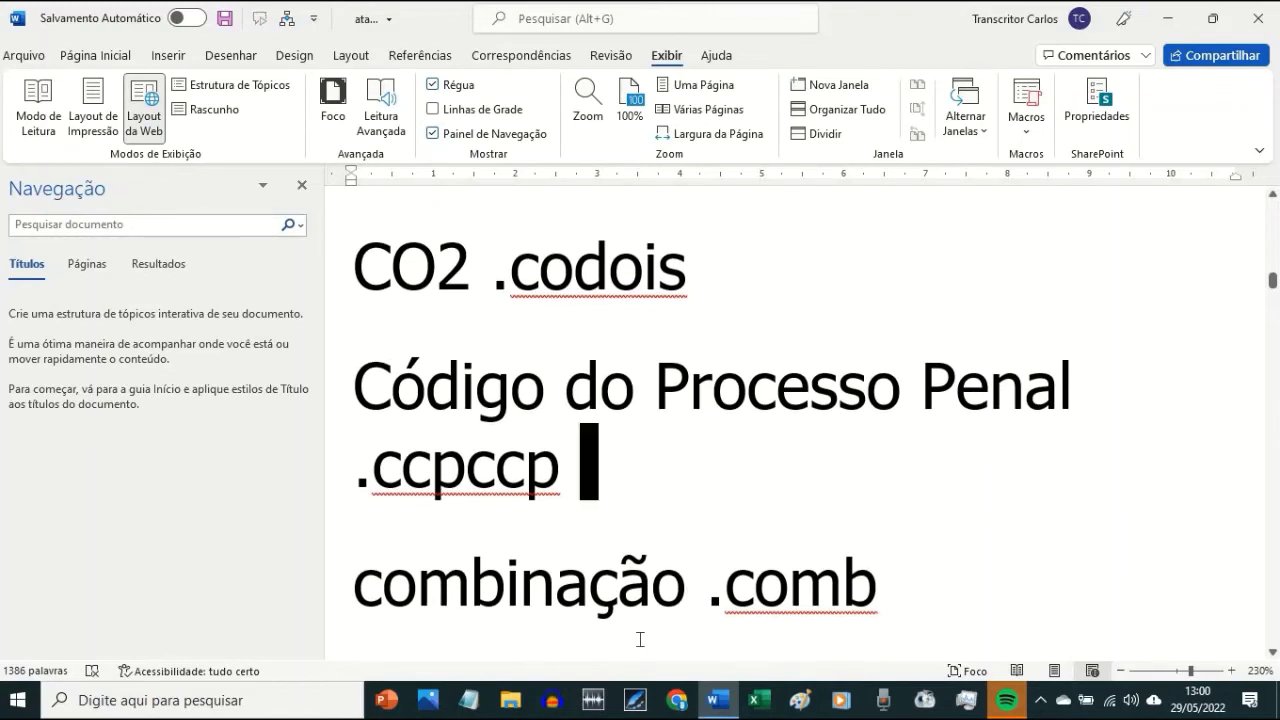
type("ccp")
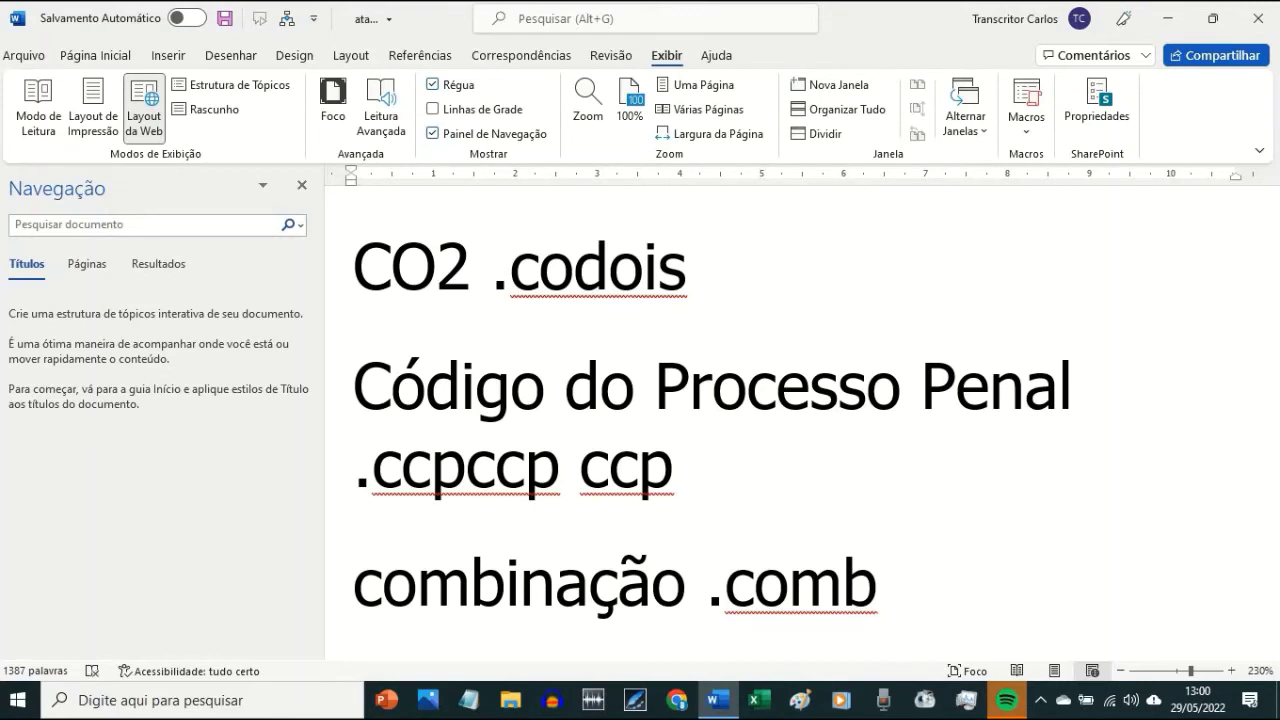
key("BackSpace")
key("BackSpace")
key("BackSpace")
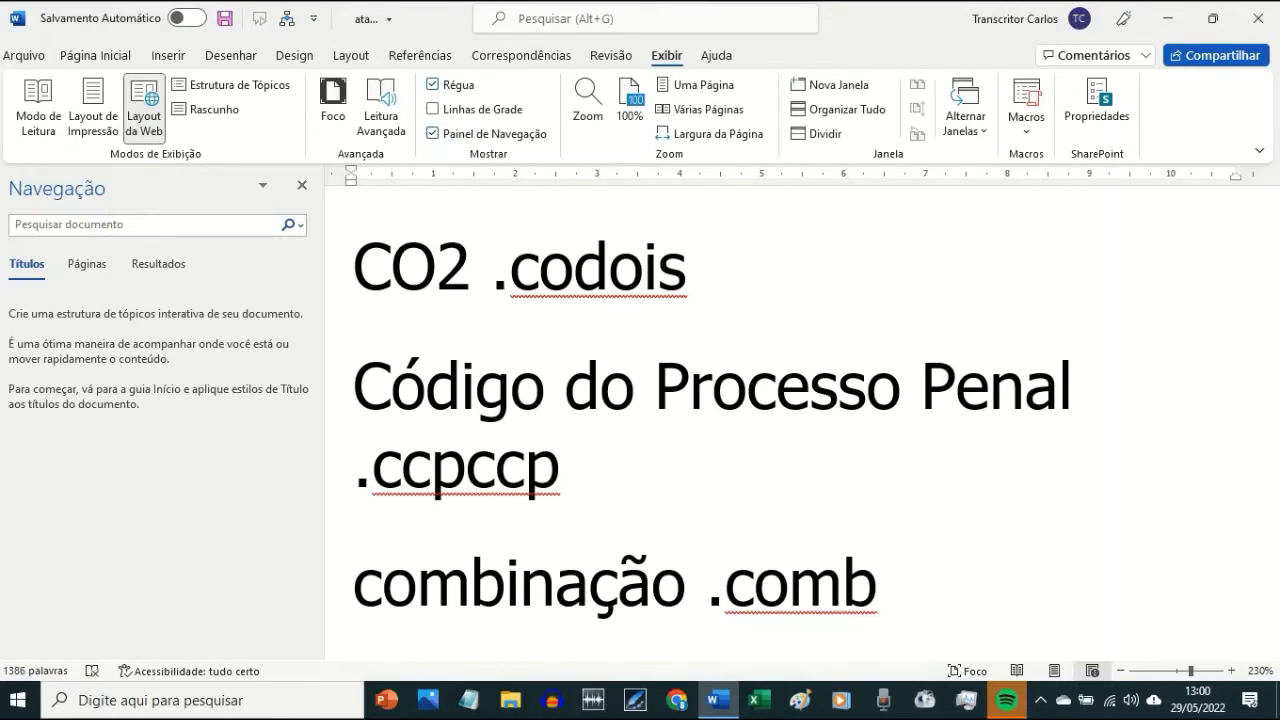
- Start a new line below the "Código do Processo Penal .ccpccp" entry, try "ccccpp" there, erase it and enter "cc"
key("Return")
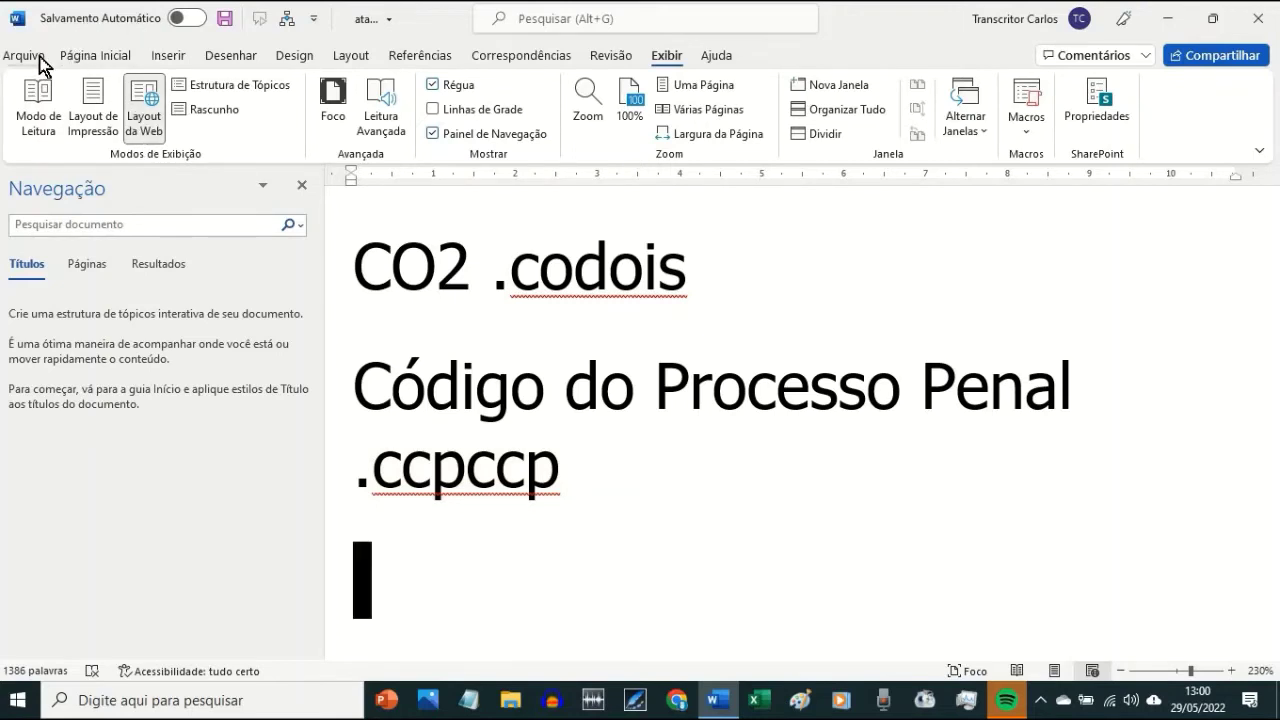
type("cc")
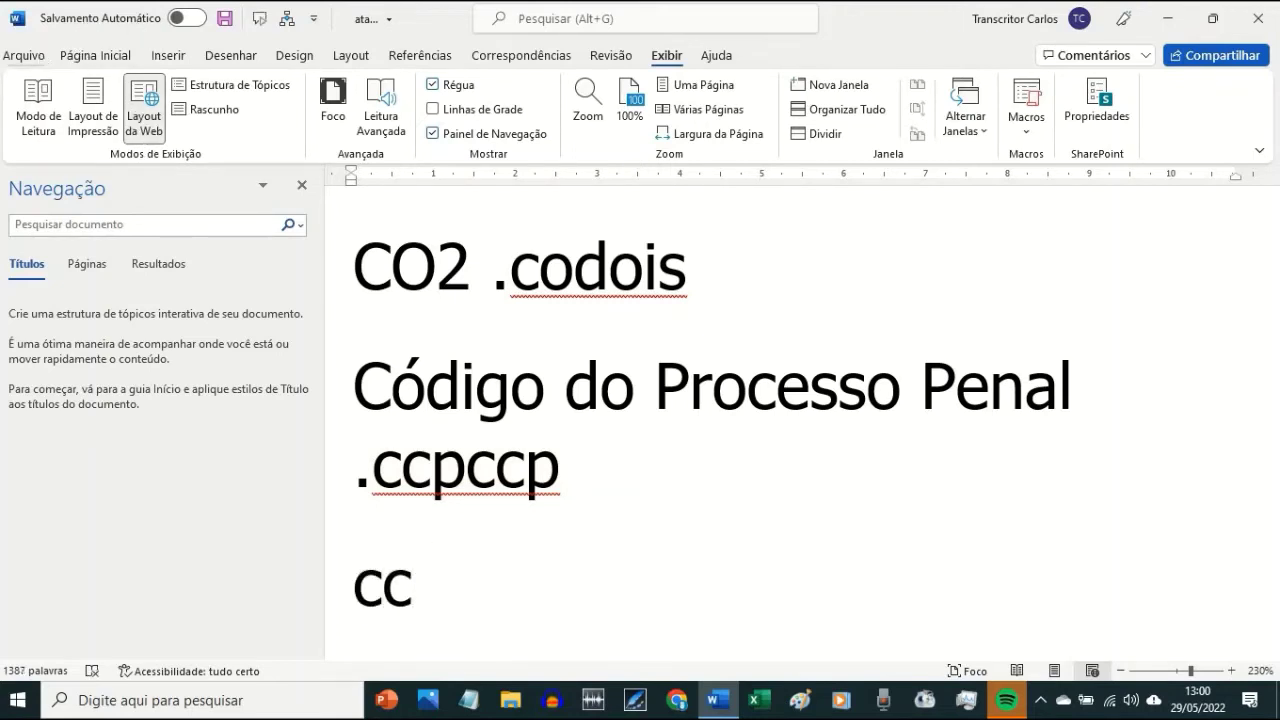
type("ccpp")
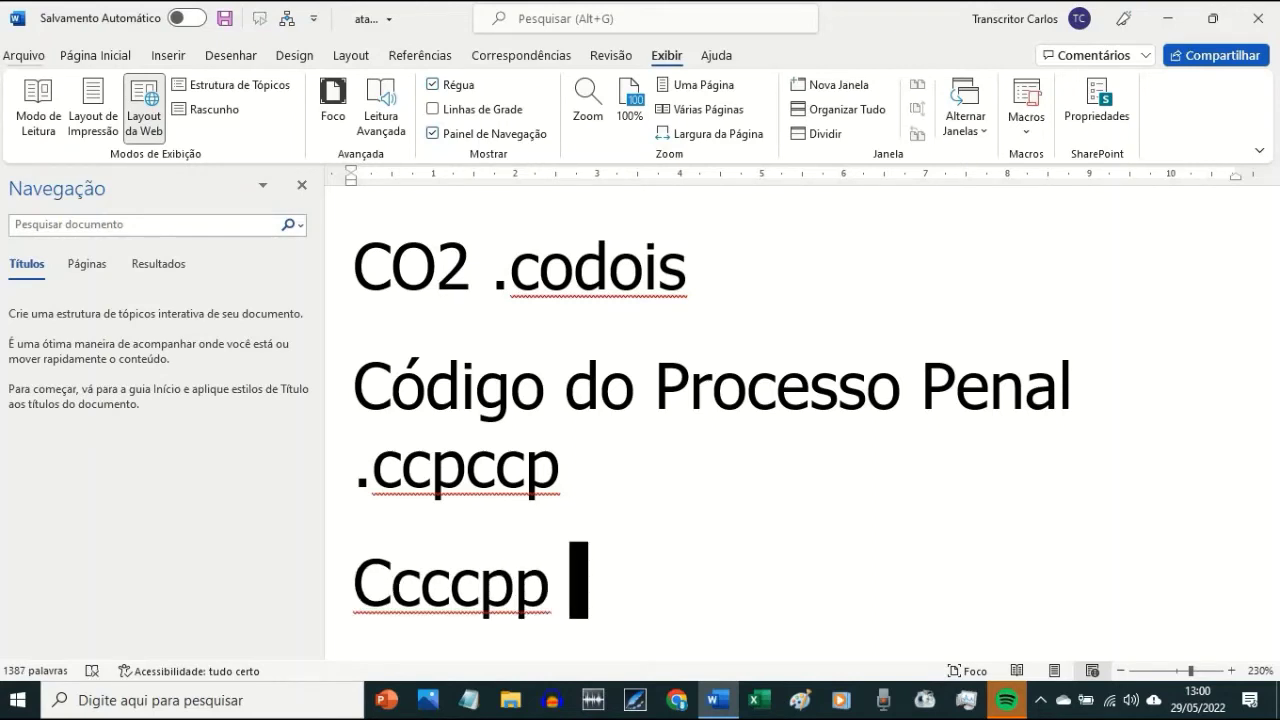
key("BackSpace")
key("BackSpace")
key("BackSpace")
key("BackSpace")
key("BackSpace")
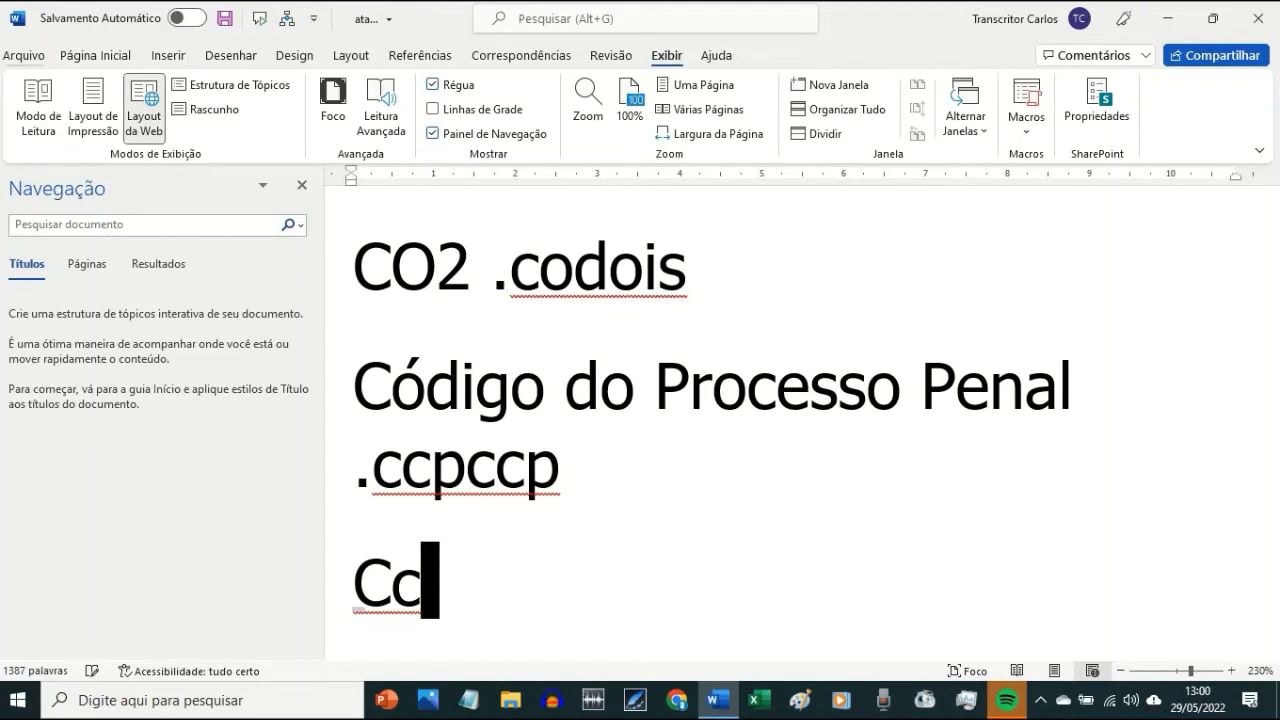
key("BackSpace")
key("BackSpace")
type("cc")
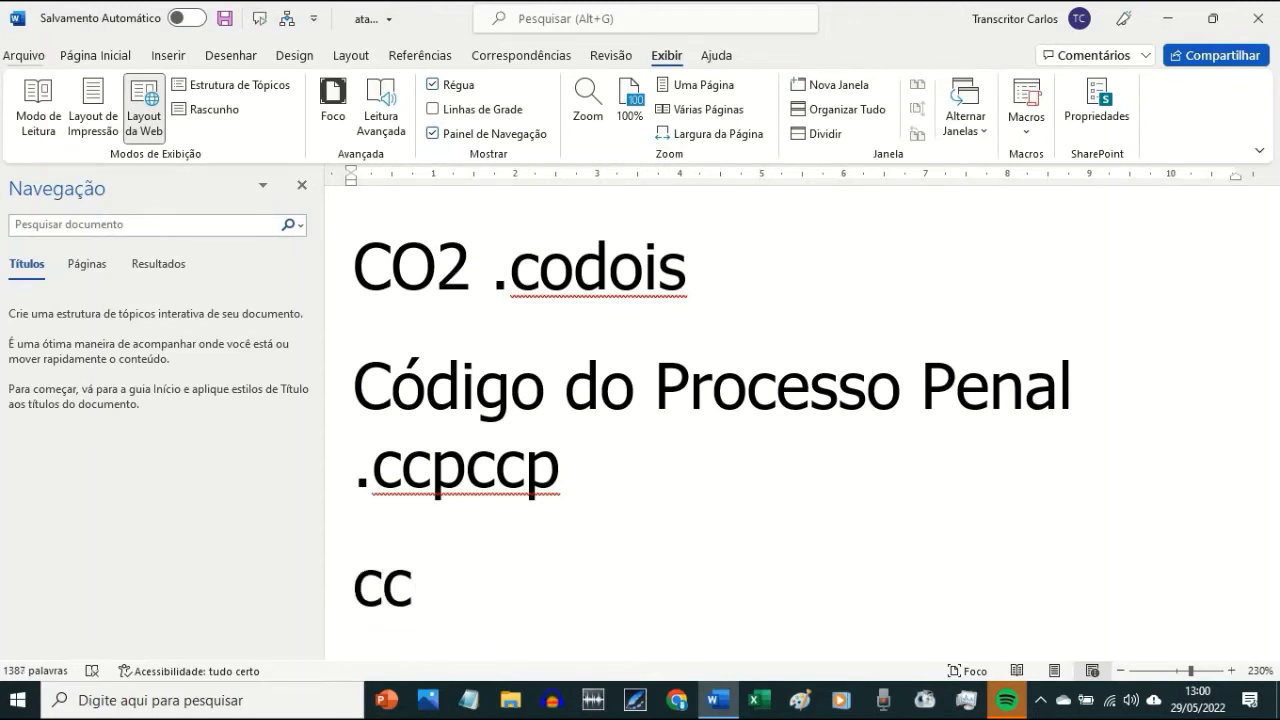
- Try the abbreviation "ccpppp" on the new line below the ".ccpccp" entry and undo it
type("pp")
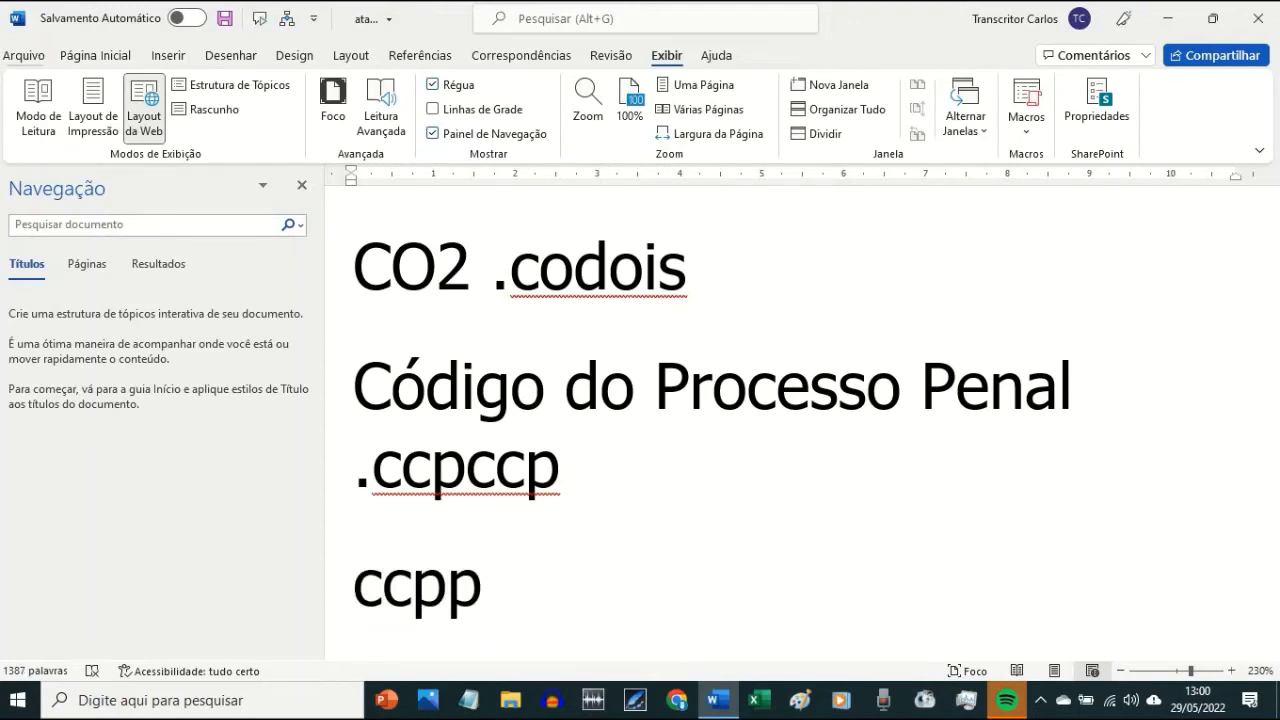
type("ppp")
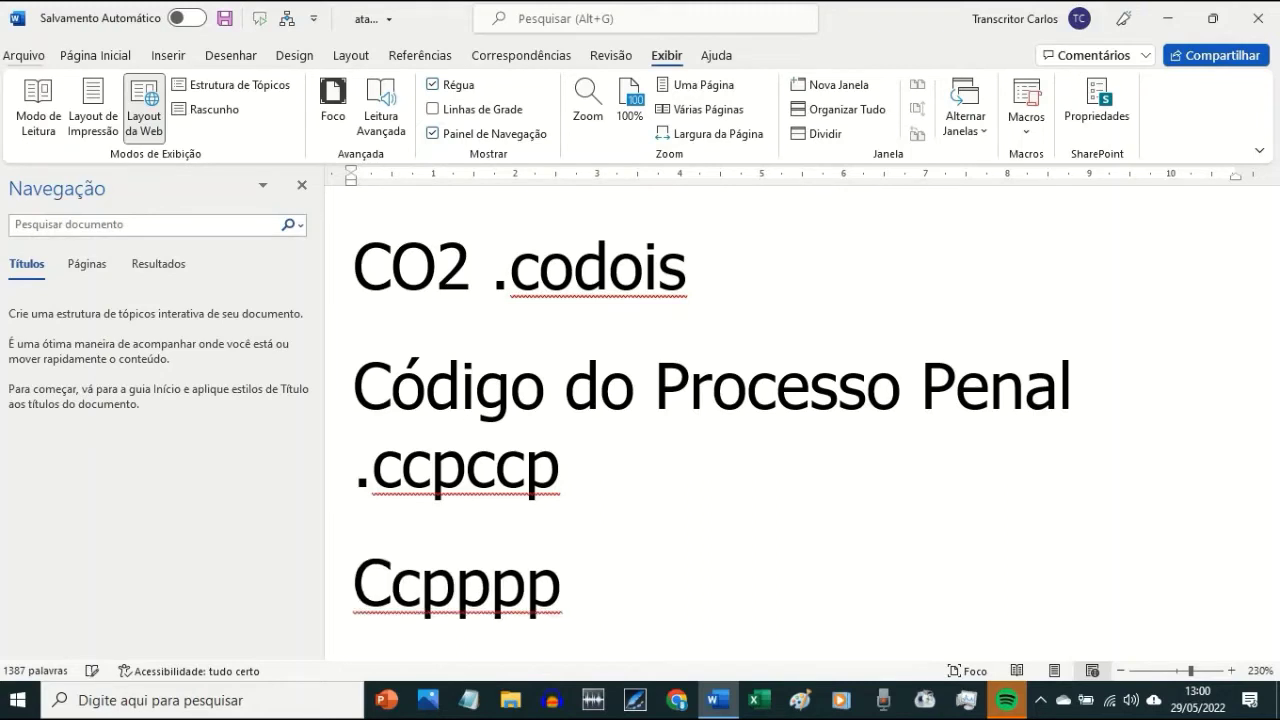
key("ctrl+z")
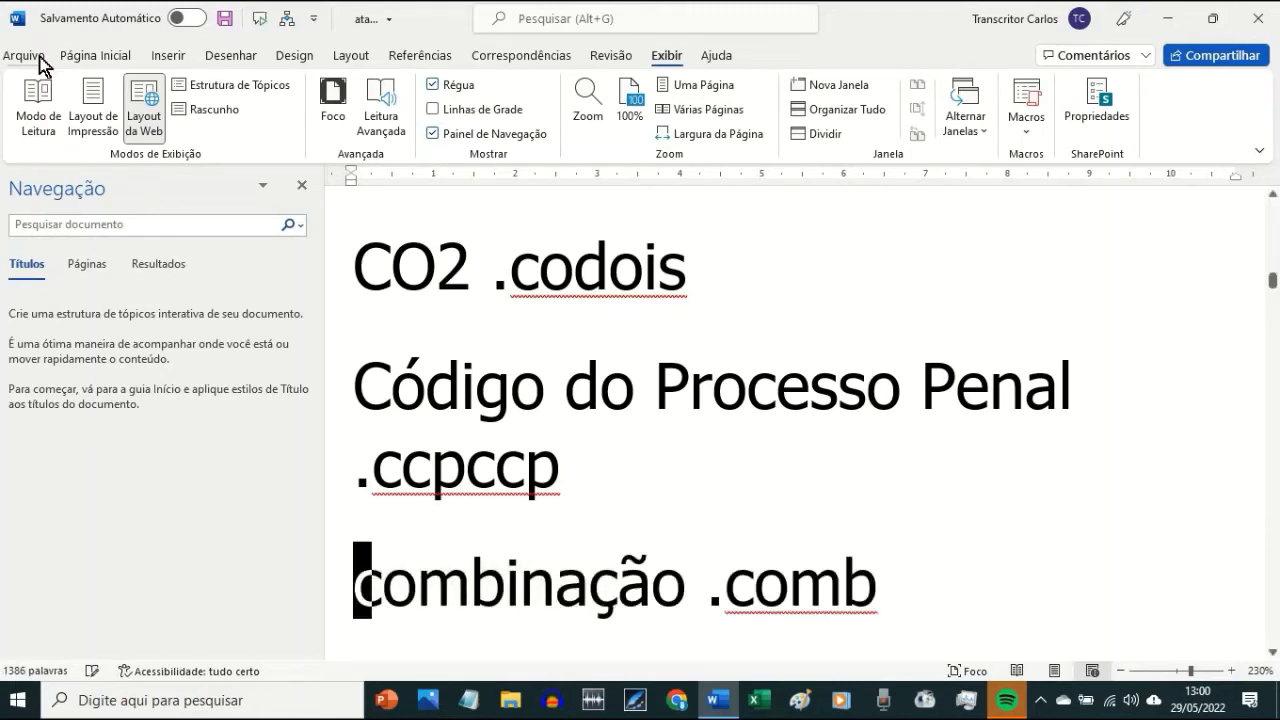
- Try the abbreviation "cpccpc" on a new line below the "Código do Processo Penal .ccpccp" entry and erase it
key("Up")
key("Up")
key("Down")
key("Down")
key("Up")
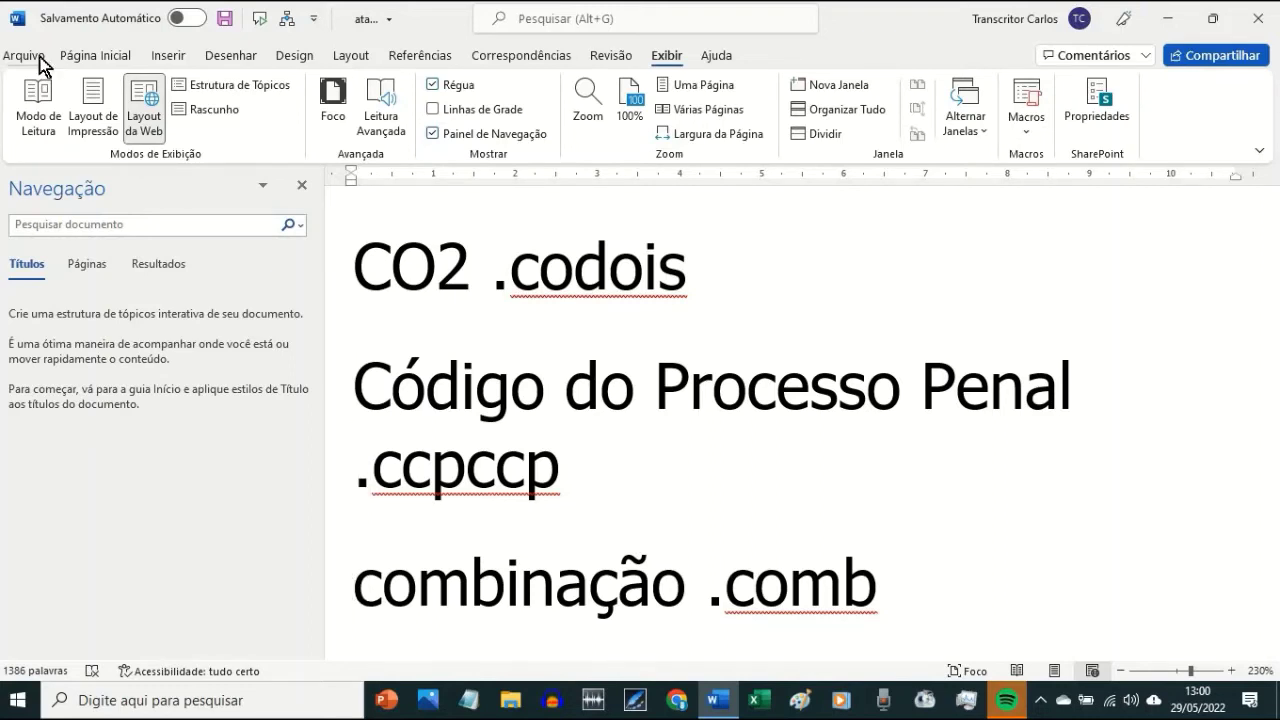
key("Right")
key("Right")
key("Right")
key("Right")
key("Right")
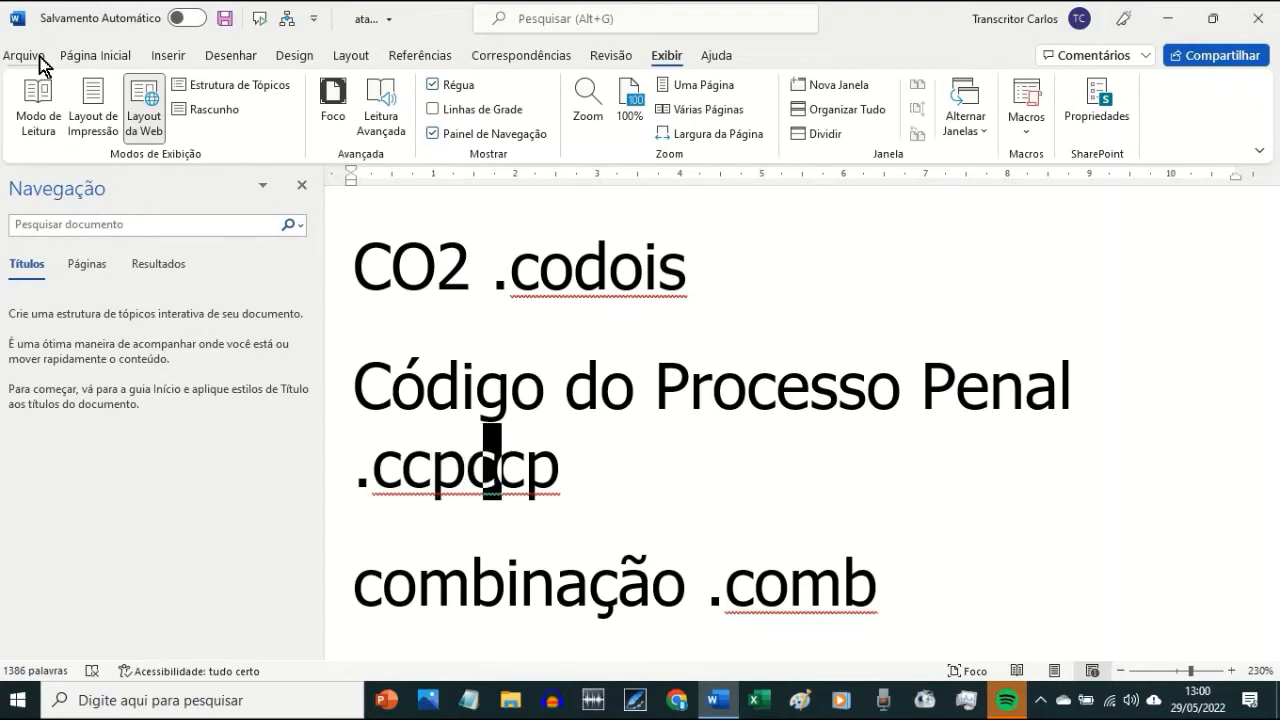
key("Right")
key("Right")
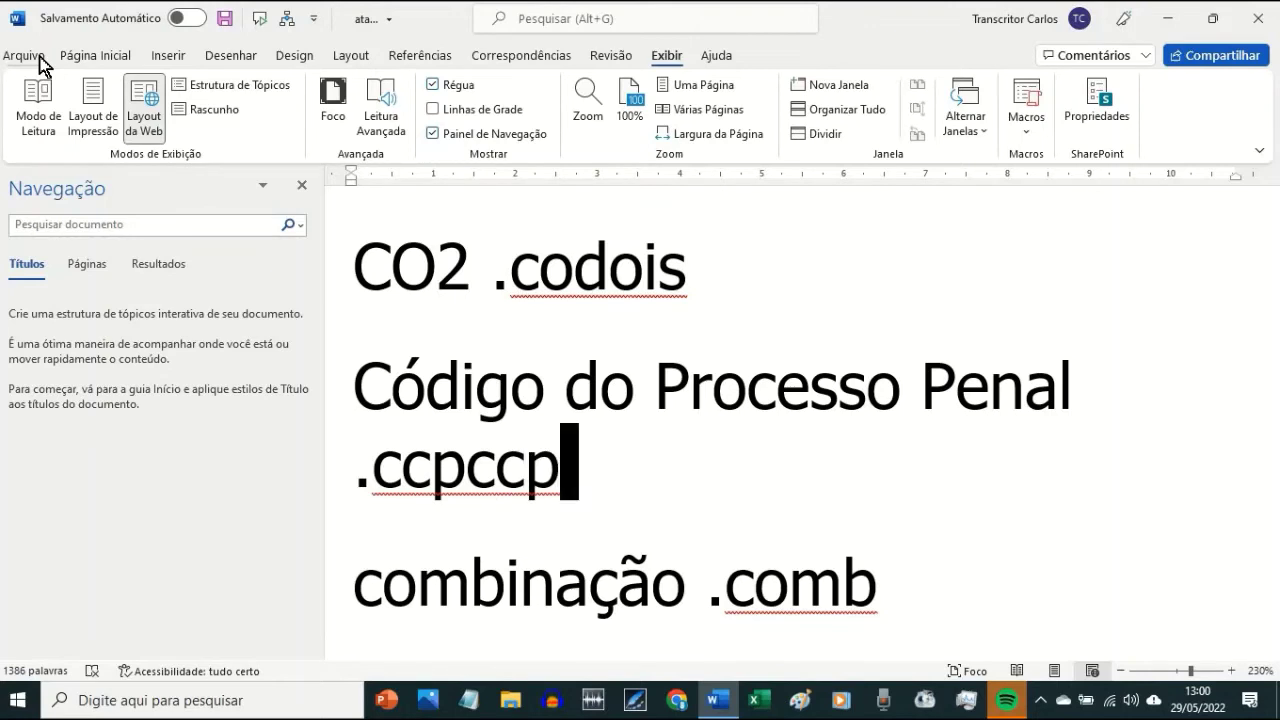
key("Return")
type("c")
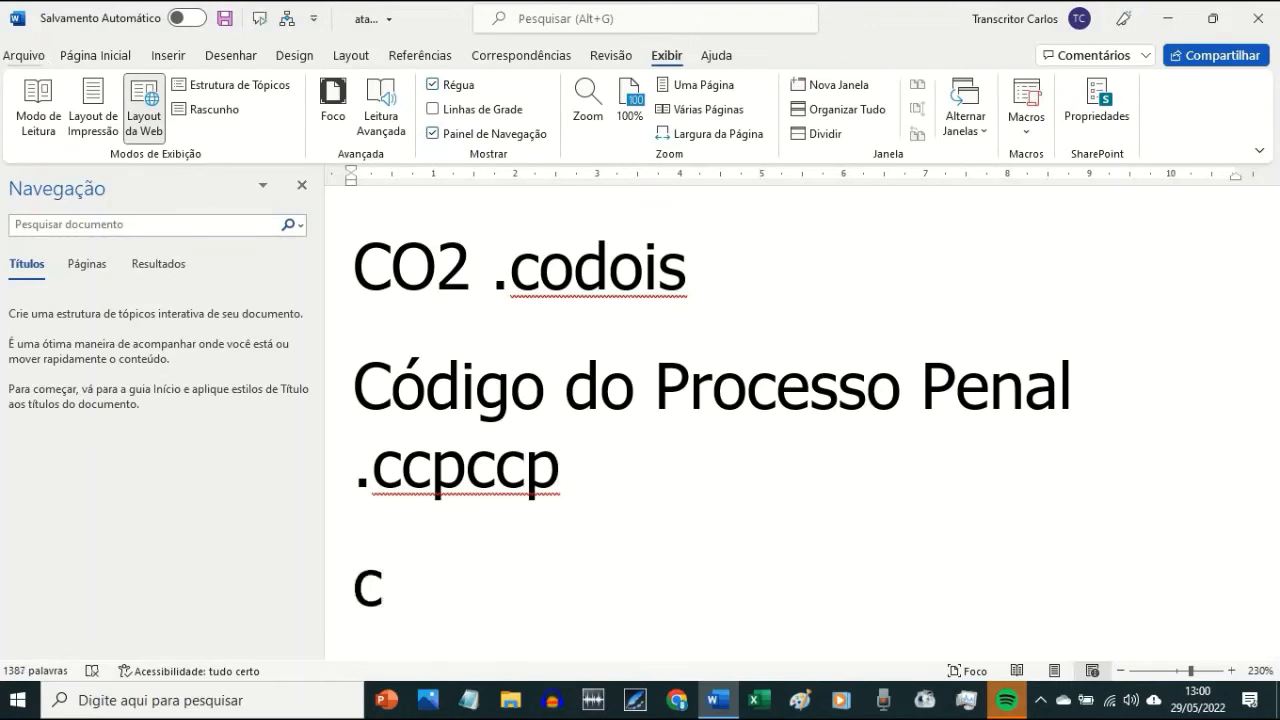
type("pc")
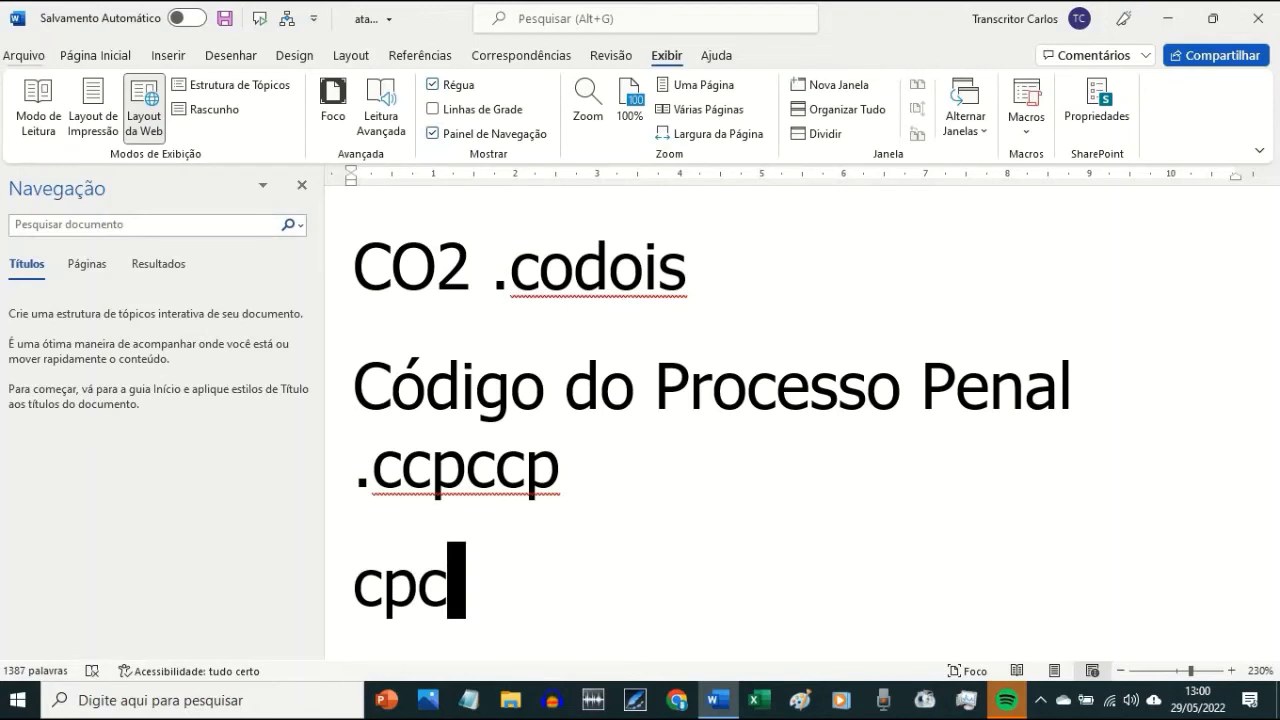
type("cpc")
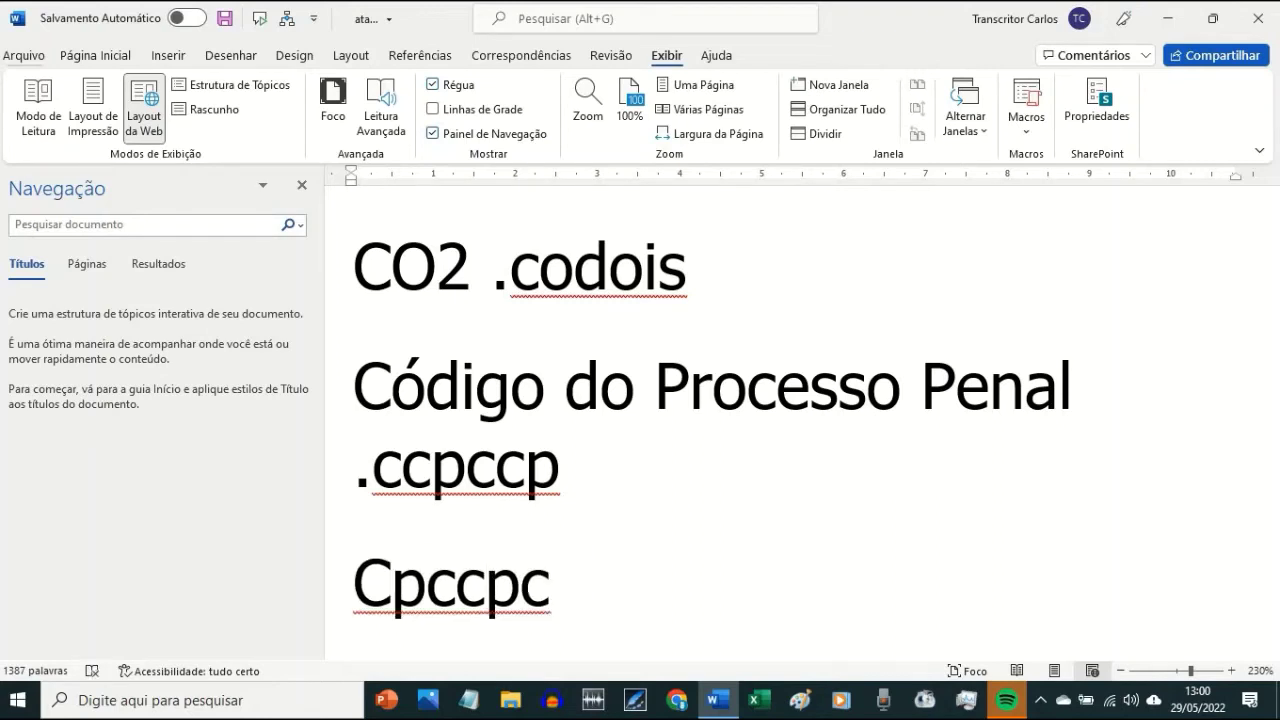
key("BackSpace")
key("BackSpace")
key("BackSpace")
key("BackSpace")
key("BackSpace")
key("BackSpace")
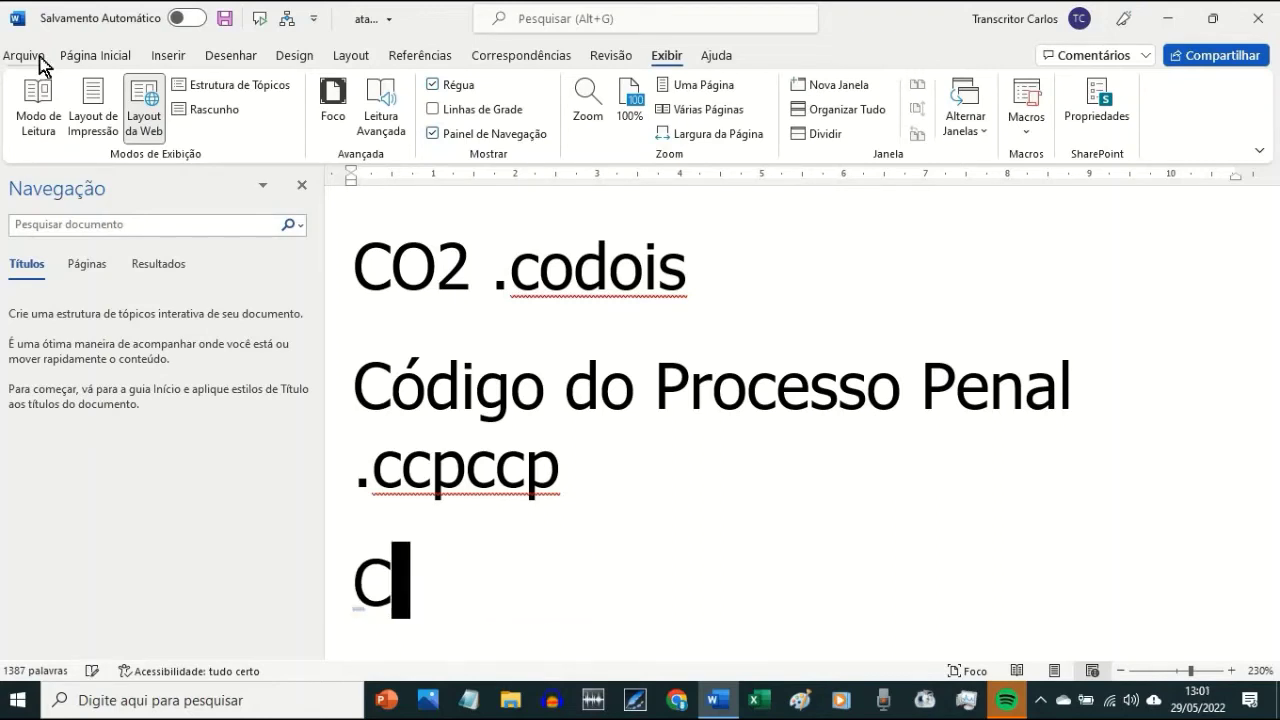
key("BackSpace")
- Try the abbreviation "cpc" twice on the blank line above "combinação .comb", erasing each attempt and removing the blank line
type("cpc")
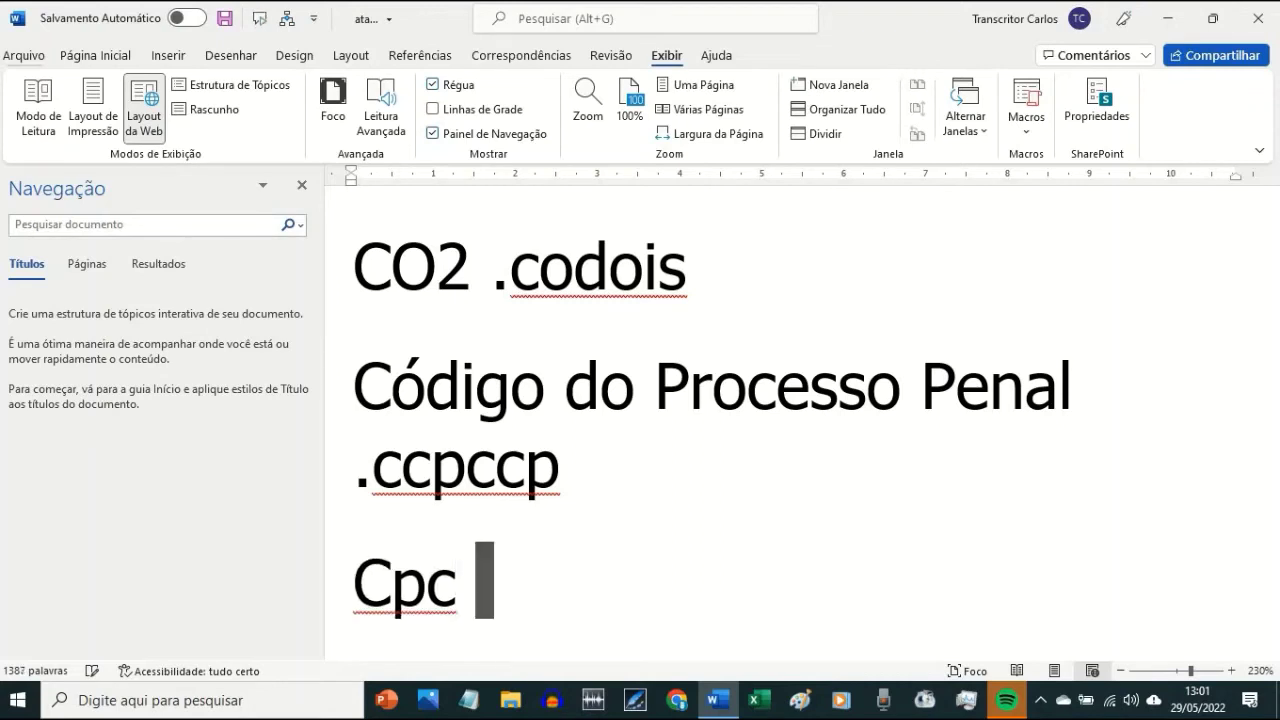
key("BackSpace")
key("BackSpace")
key("BackSpace")
key("BackSpace")
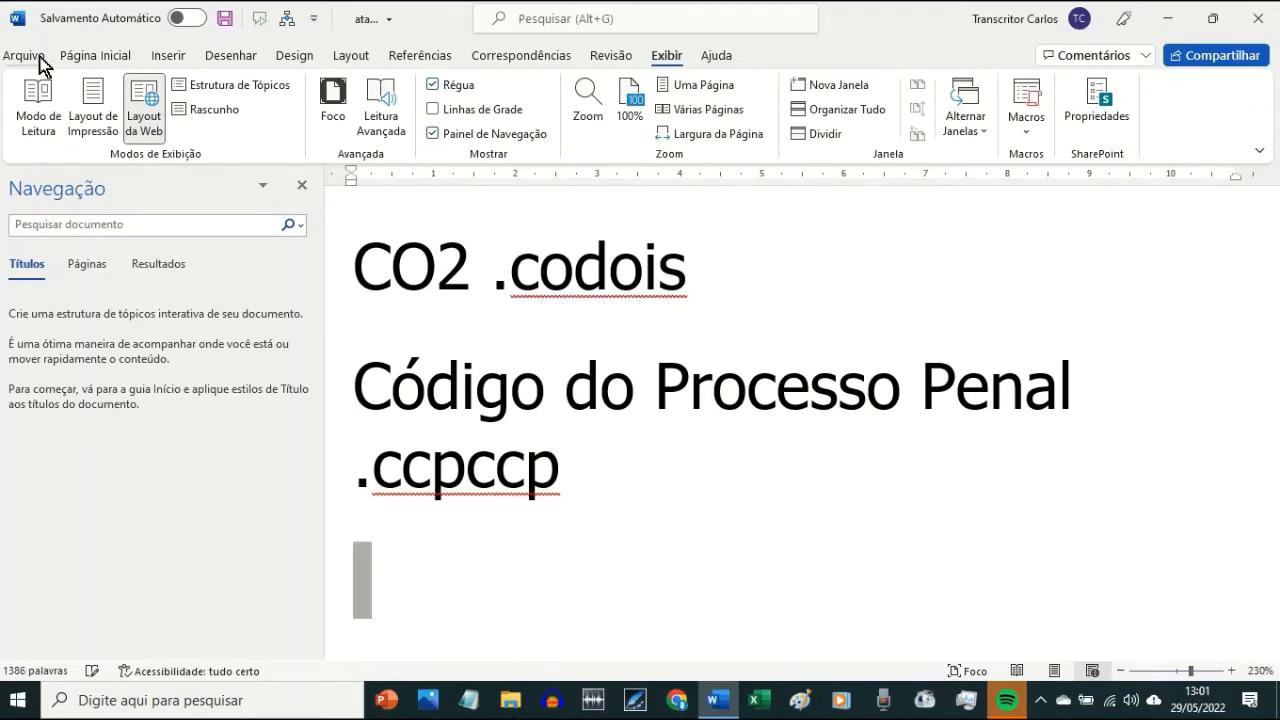
type("cpc")
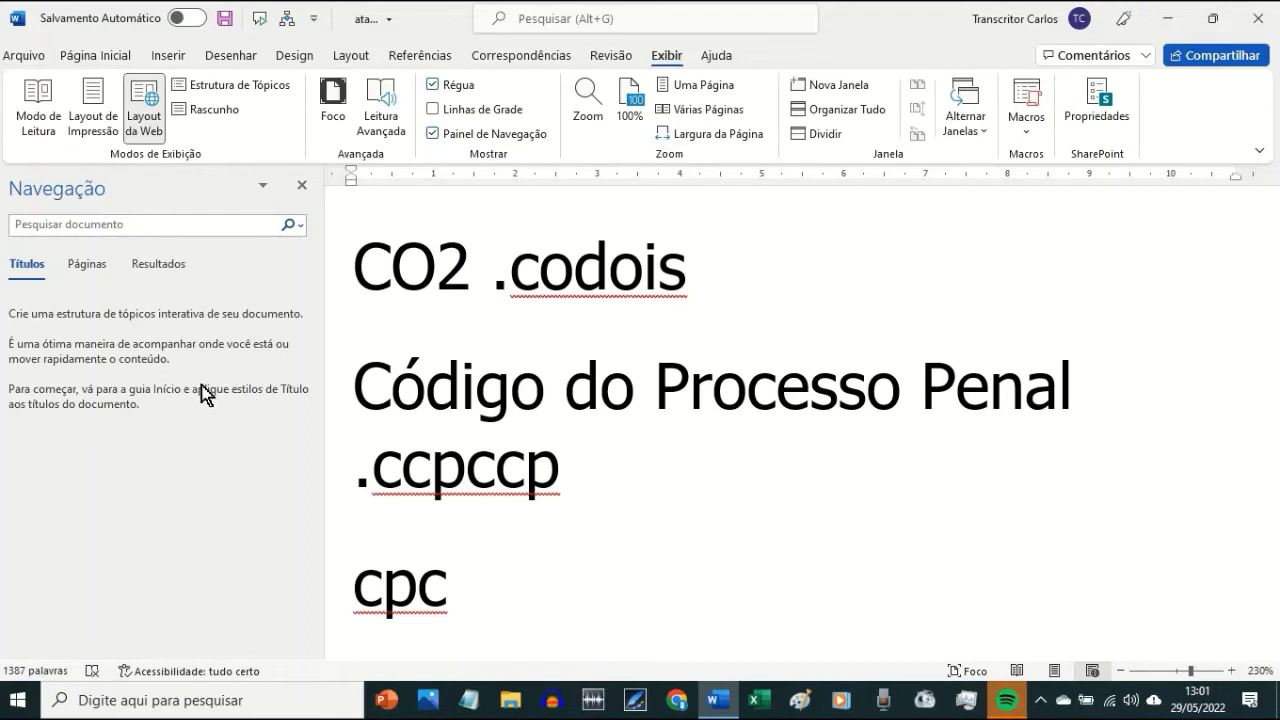
key("BackSpace")
key("BackSpace")
key("BackSpace")
key("BackSpace")
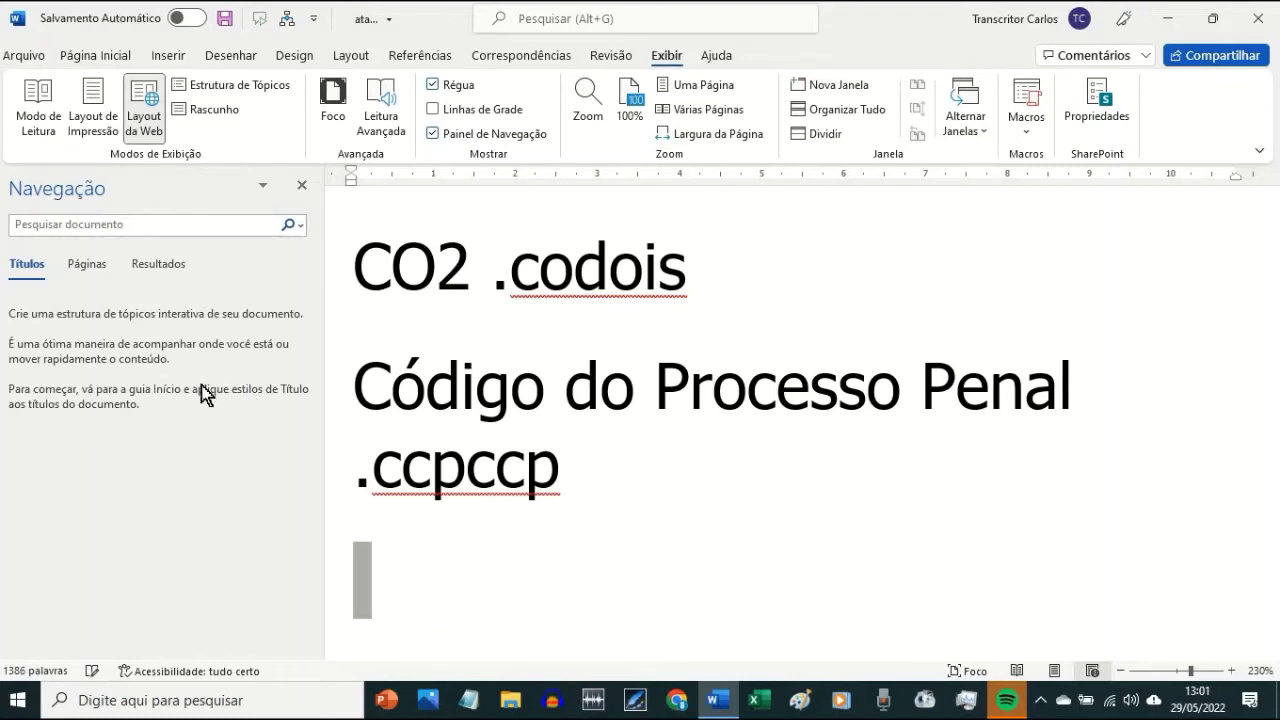
type("combinação .comb")
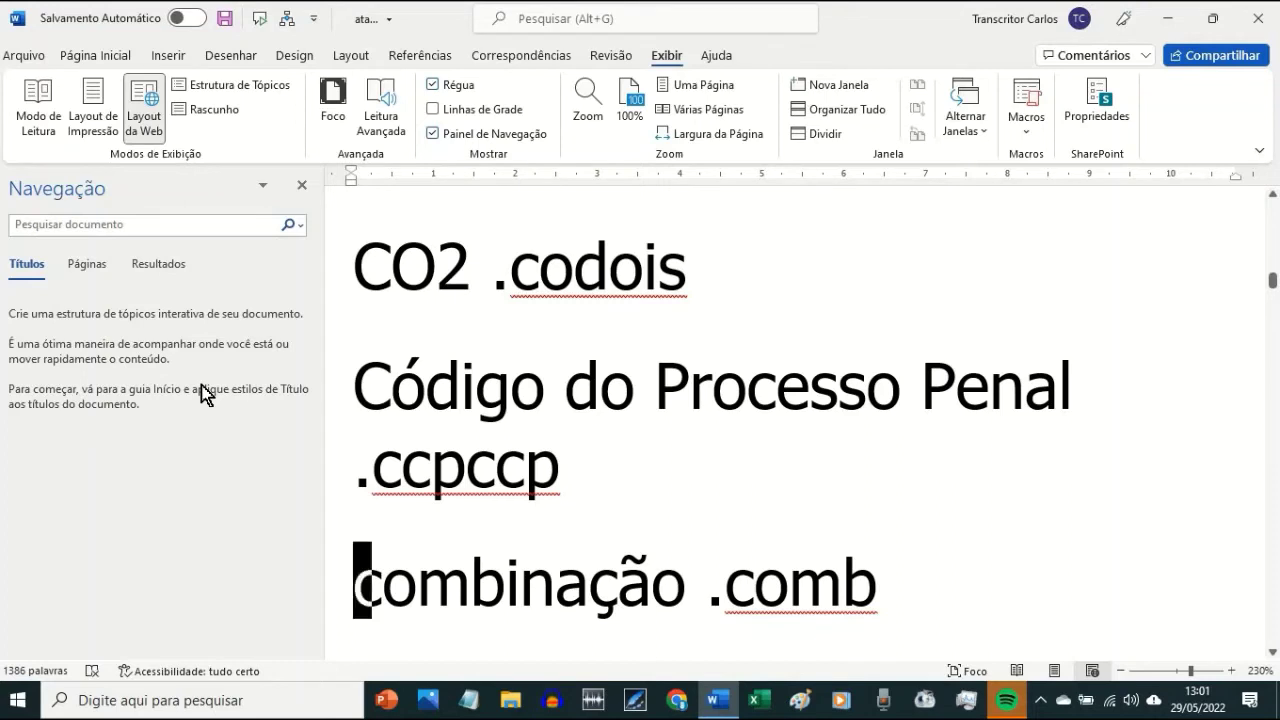
- Delete the second, duplicate "combustível .combu" entry from the list
key("Up")
key("Up")
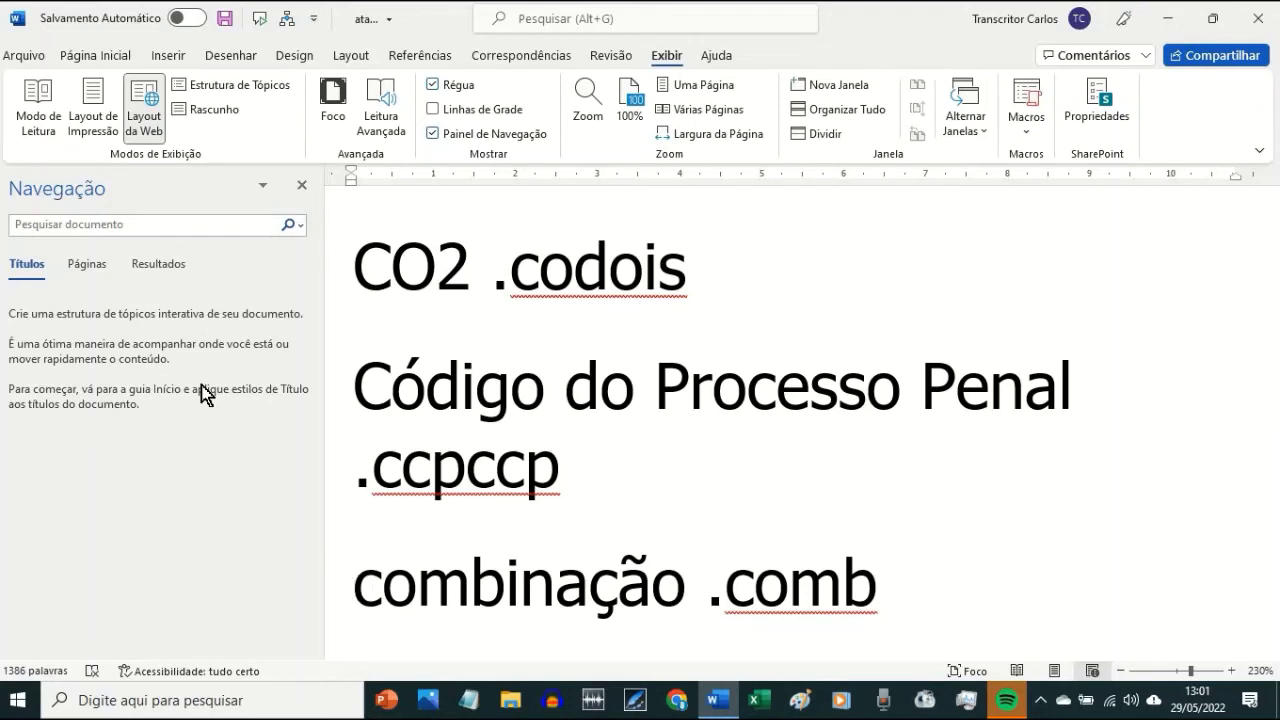
key("Down")
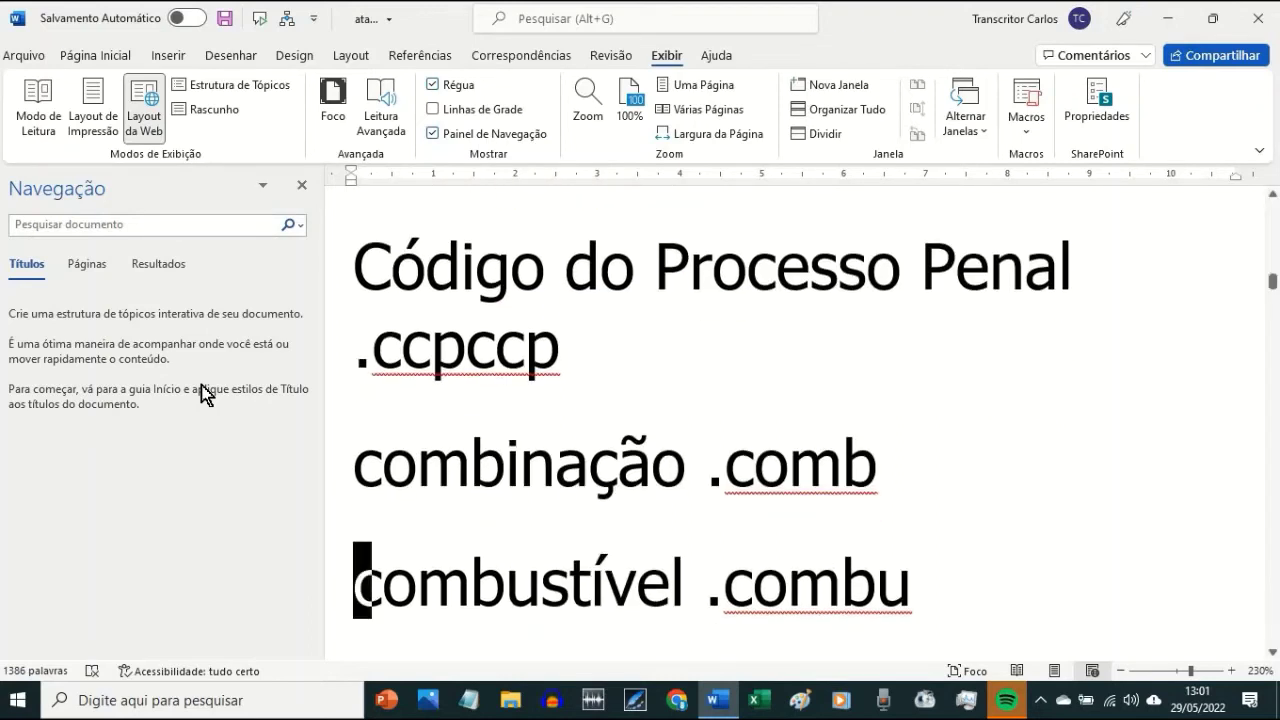
key("Down")
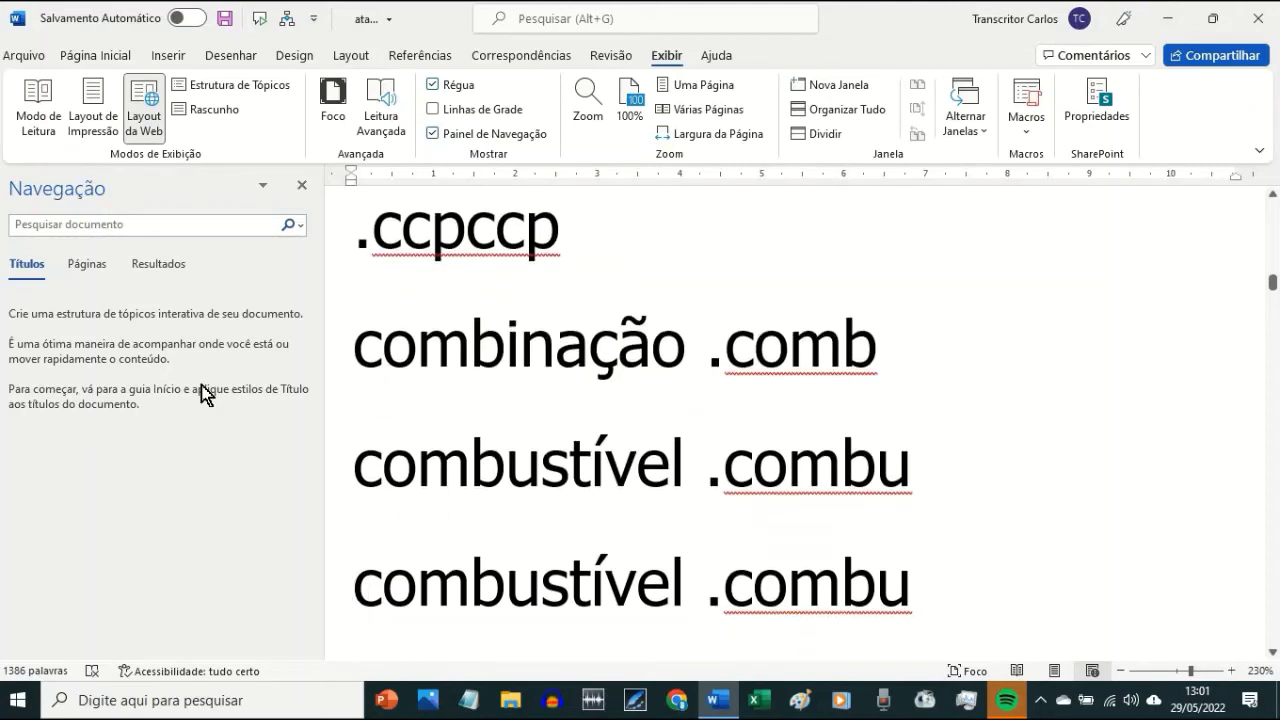
key("shift+Down")
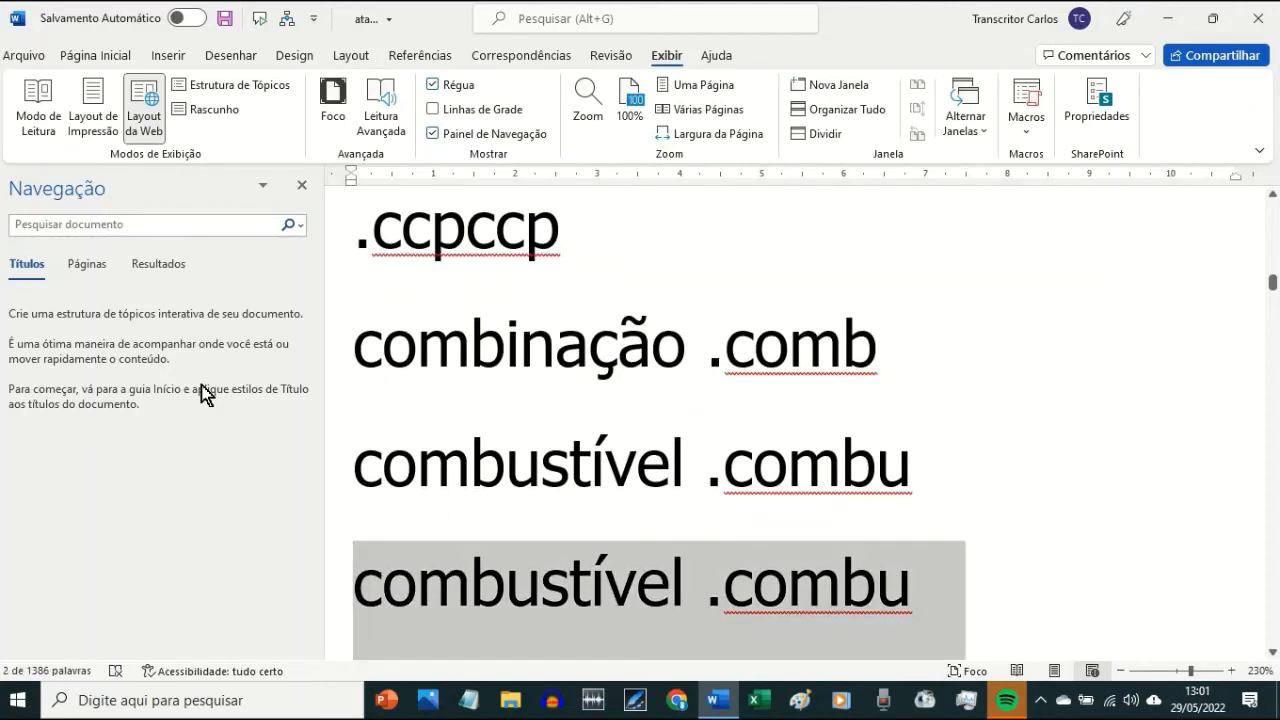
key("Delete")
- Compare the "como é .cmoe" and "comoe .comoe" entries and expand the word "comoe" to "como é"
key("Down")
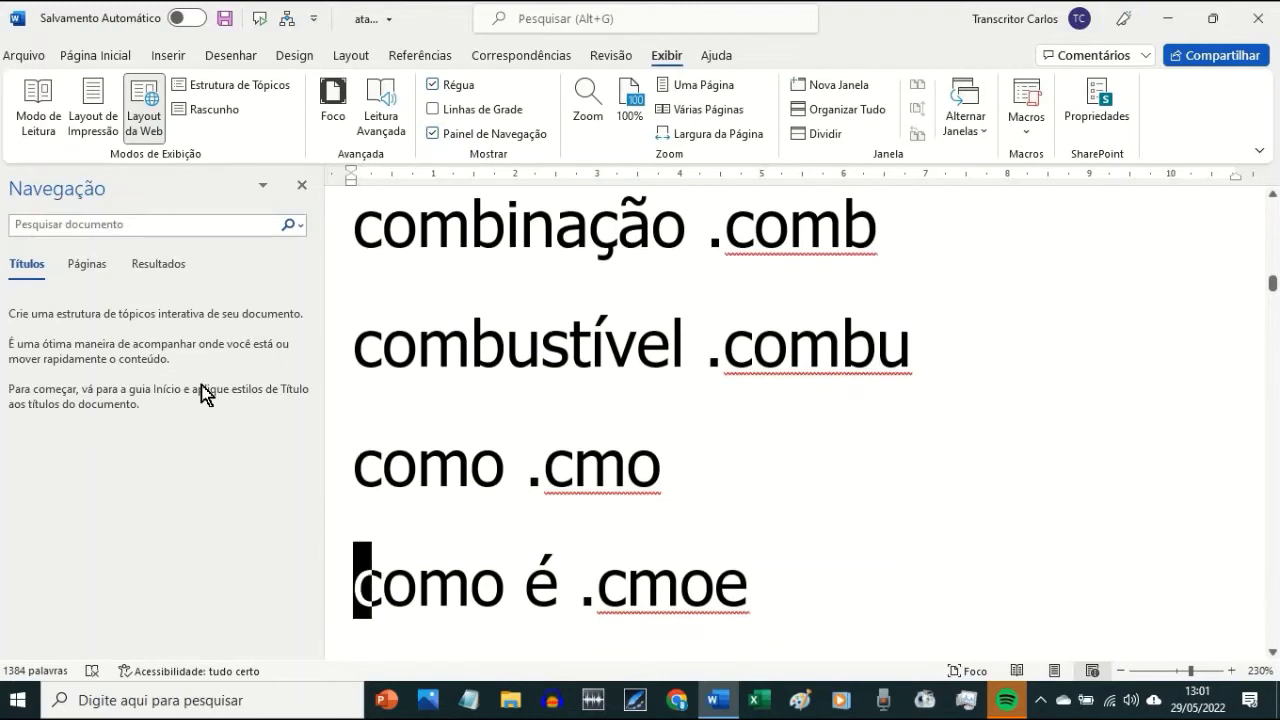
key("Down")
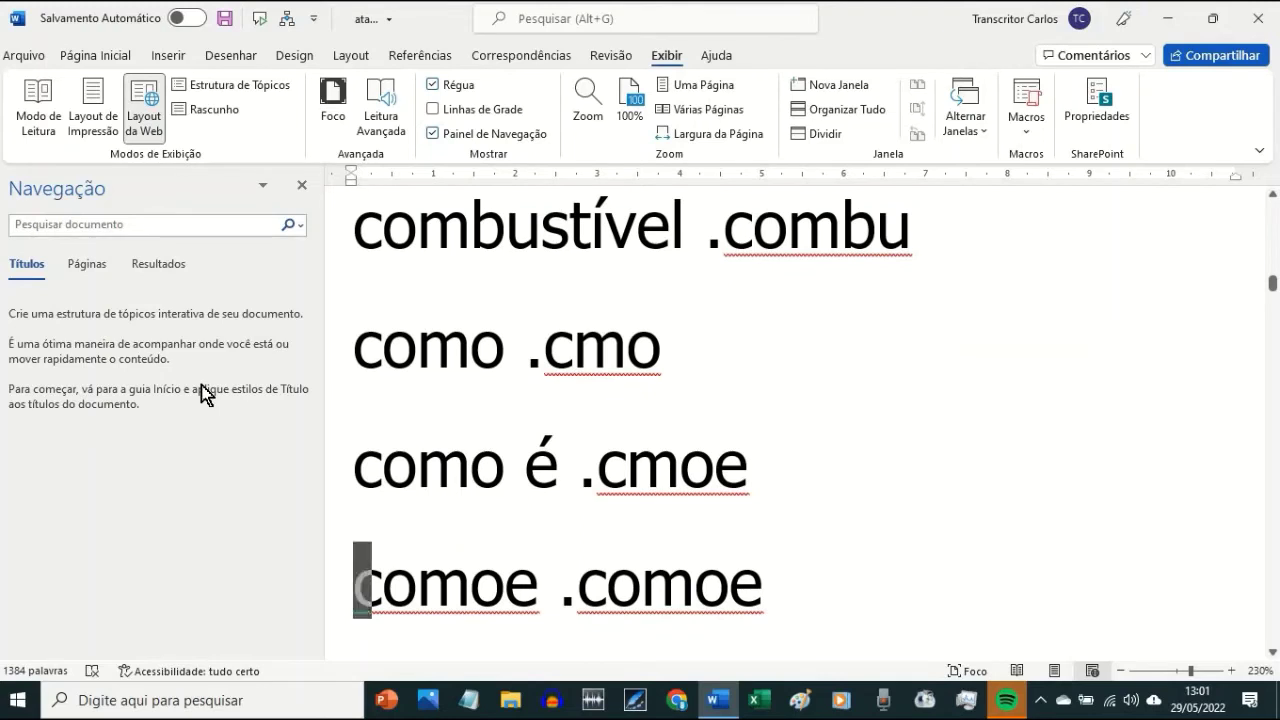
key("Down")
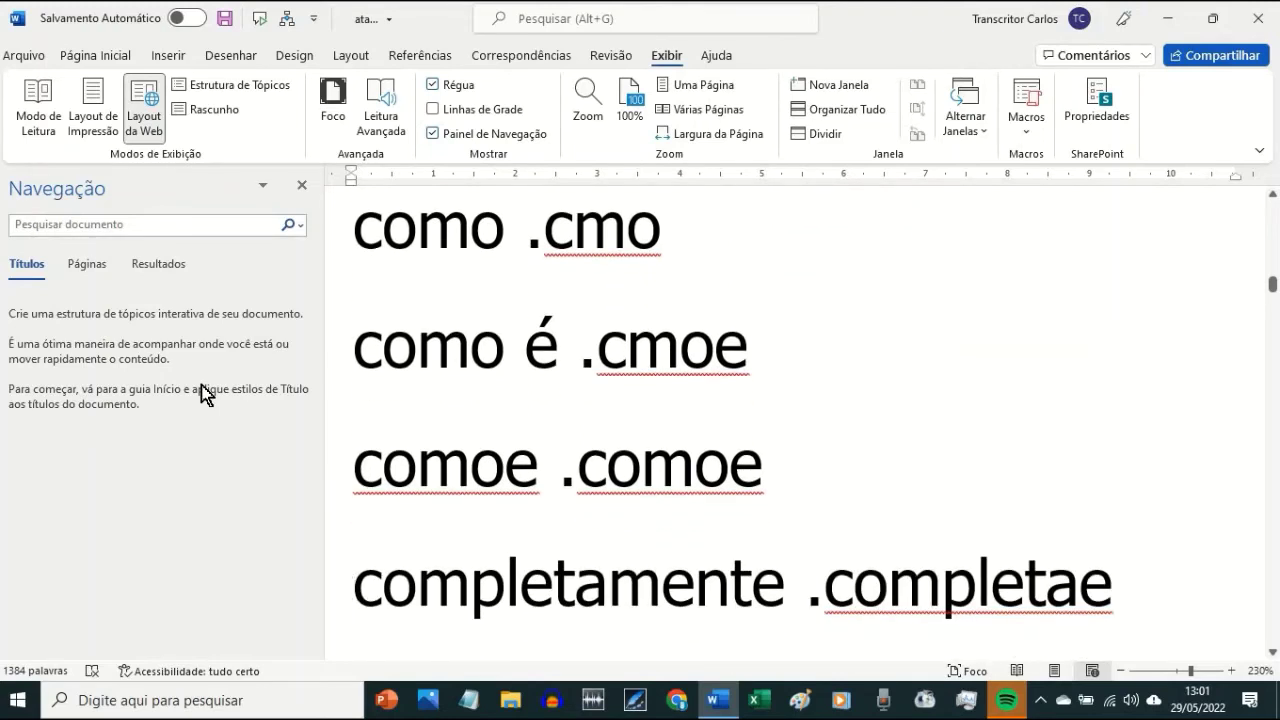
key("Up")
key("Up")
key("Right")
key("ctrl+Right")
key("ctrl+Right")
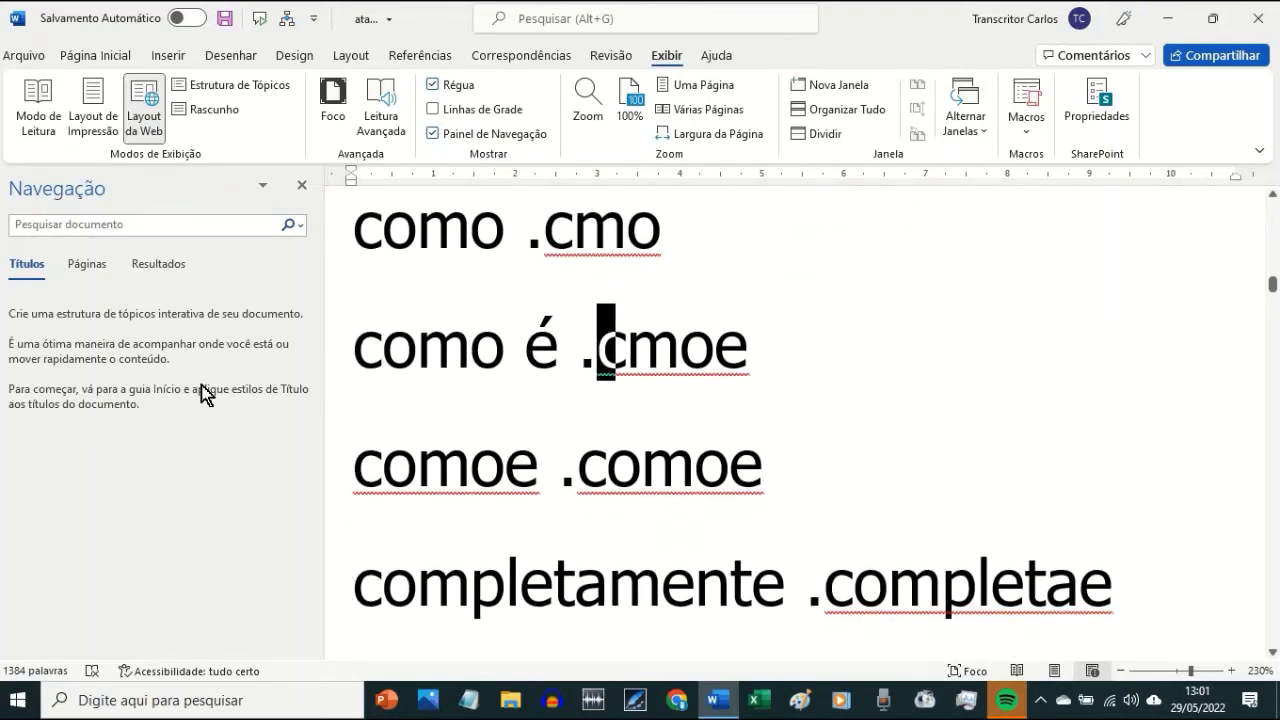
key("Right")
key("ctrl+Down")
key("Right")
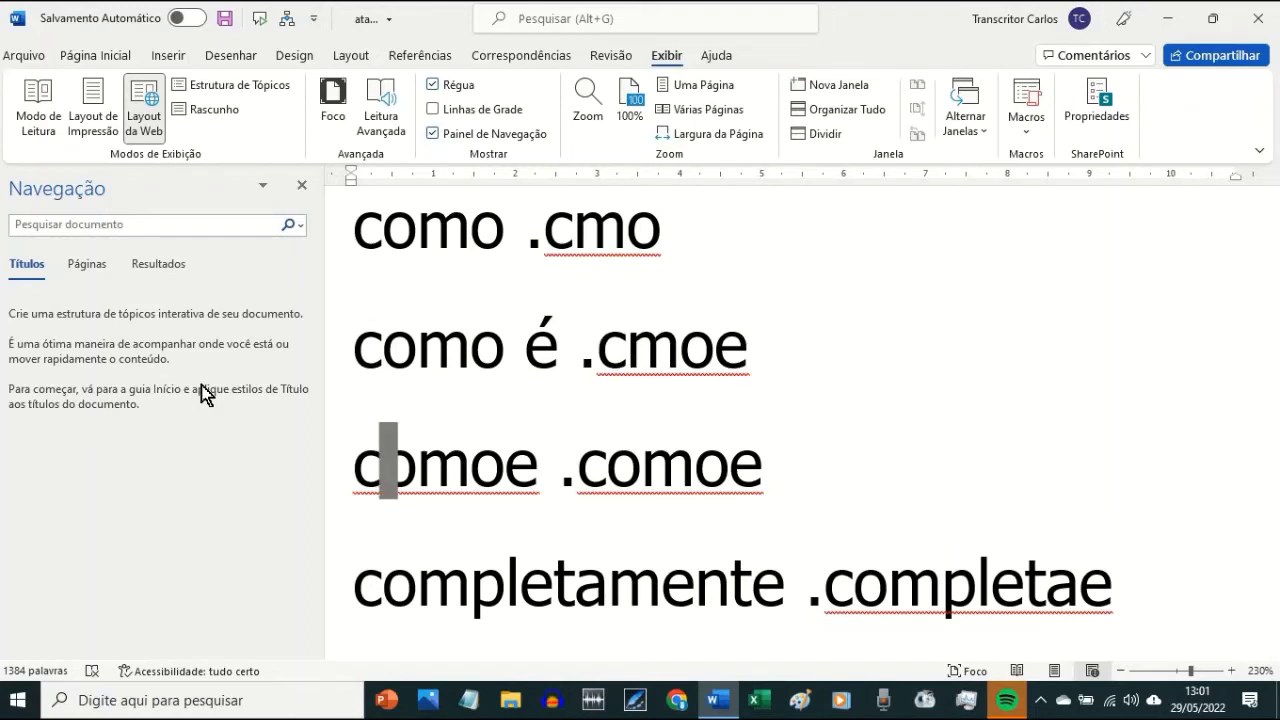
key("ctrl+Right")
key("Right")
key("Left")
key("Left")
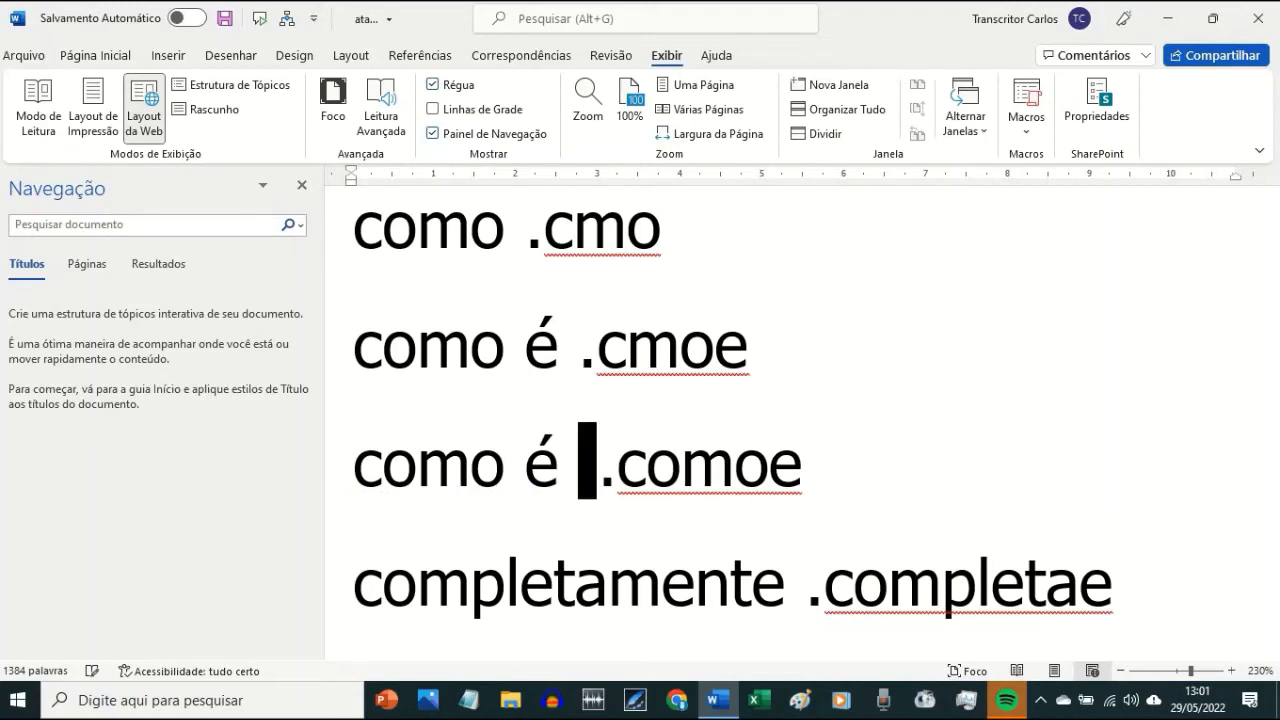
- Delete the redundant "como é .comoe" entry, keeping "como é .cmoe"
key("Home")
key("shift+Down")
key("Delete")
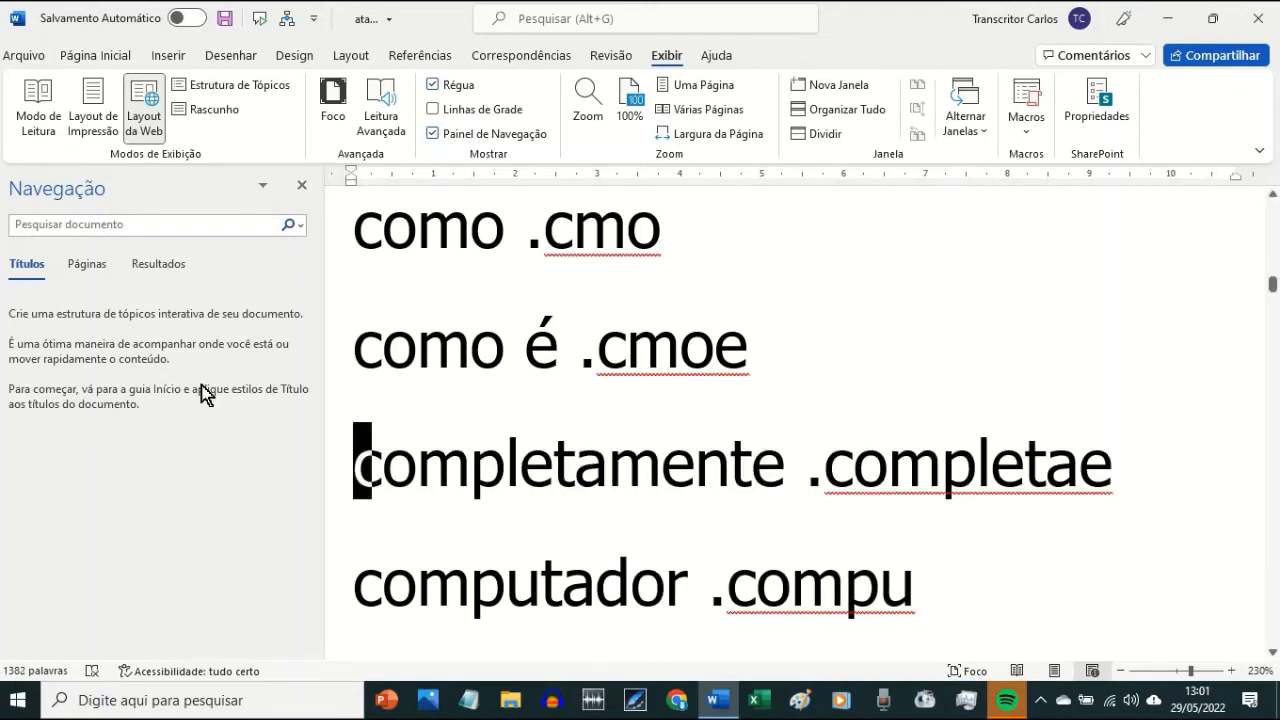
- Examine the "completamente .completae" entry character by character to the end of its abbreviation
key("Right")
key("Right")
key("Right")
key("Right")
key("Right")
key("Right")
key("Right")
key("Right")
key("Right")
key("Right")
key("Right")
key("Right")
key("Right")
key("Right")
key("Right")
key("Right")
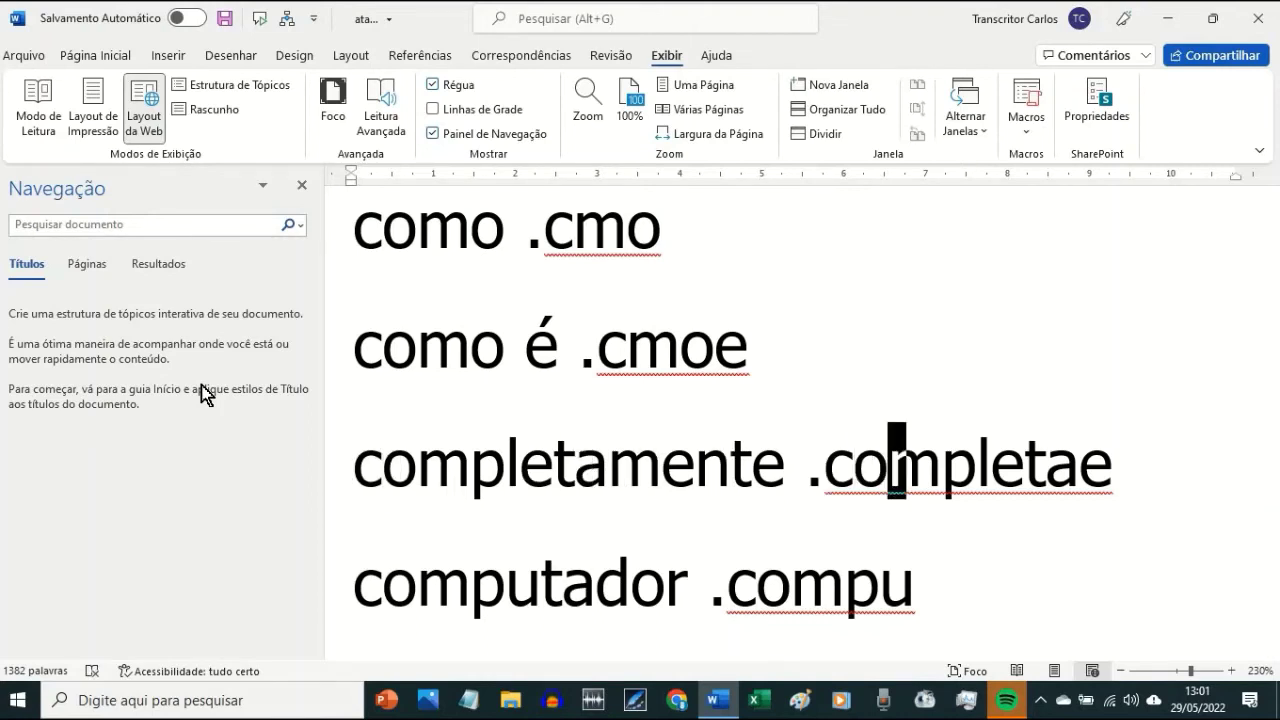
key("End")
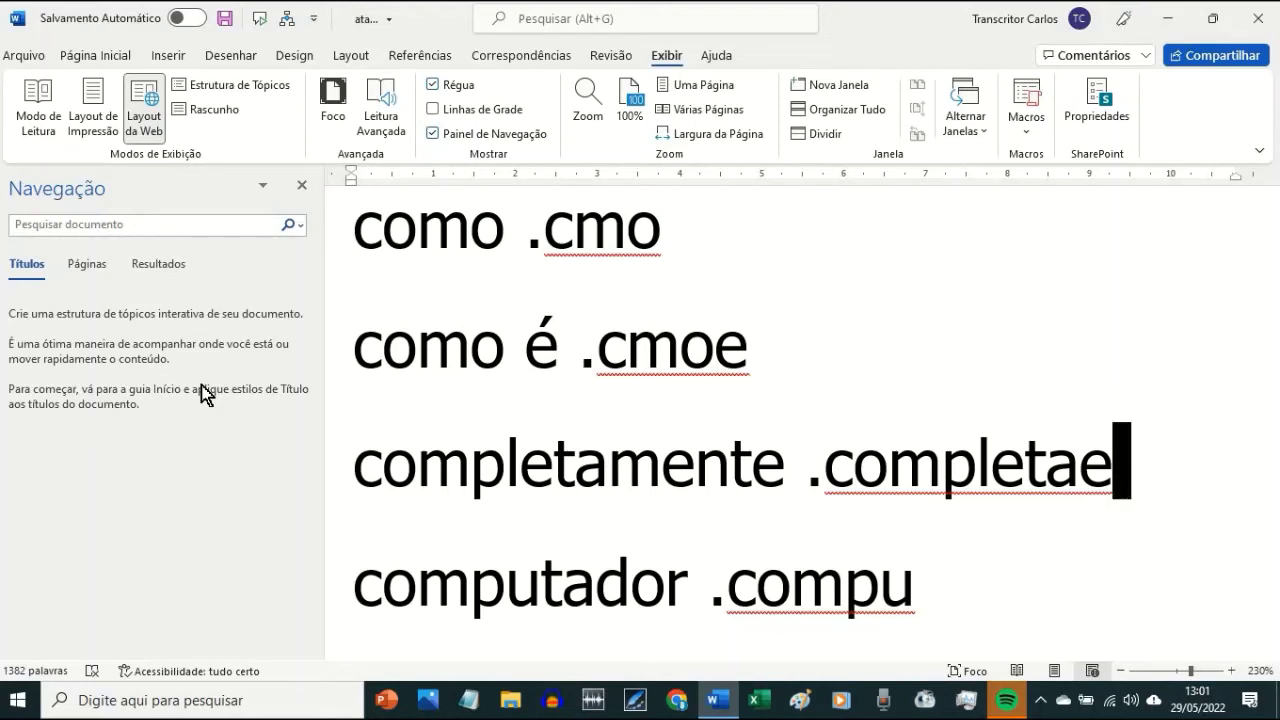
- Review the entries and their abbreviations from "computador" through "confiança"
key("Left")
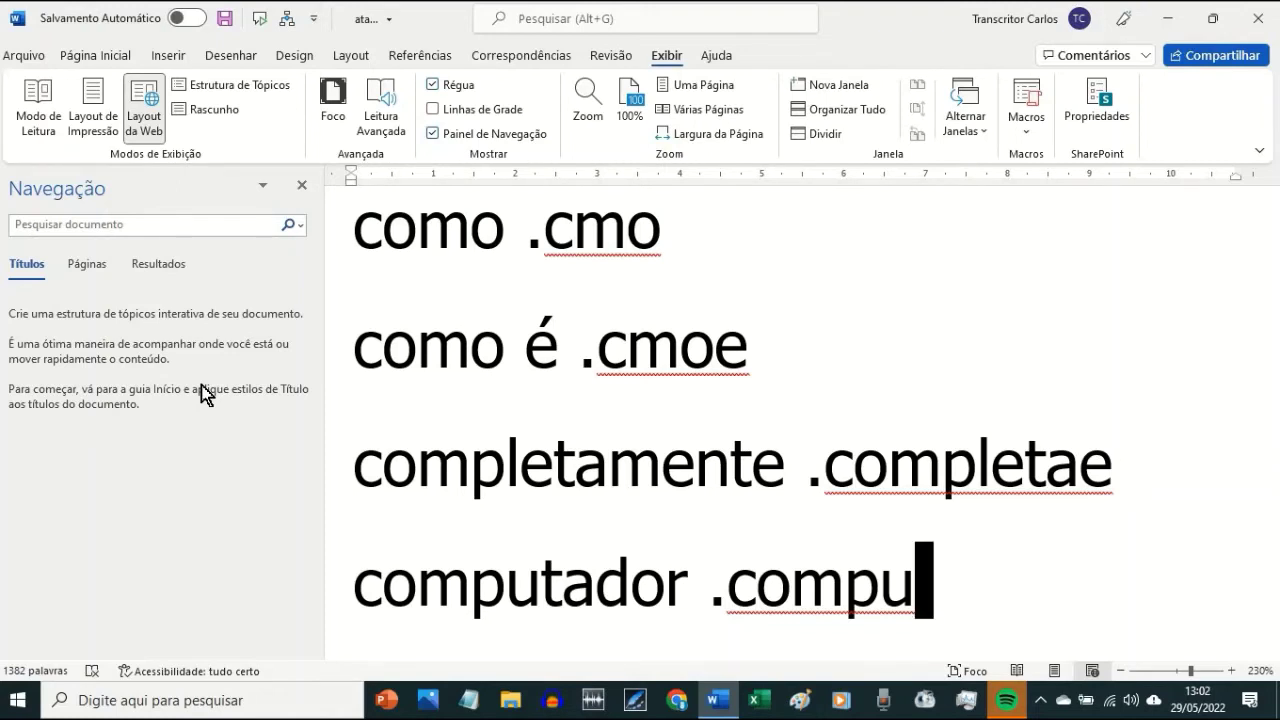
type("comunidade .comue")
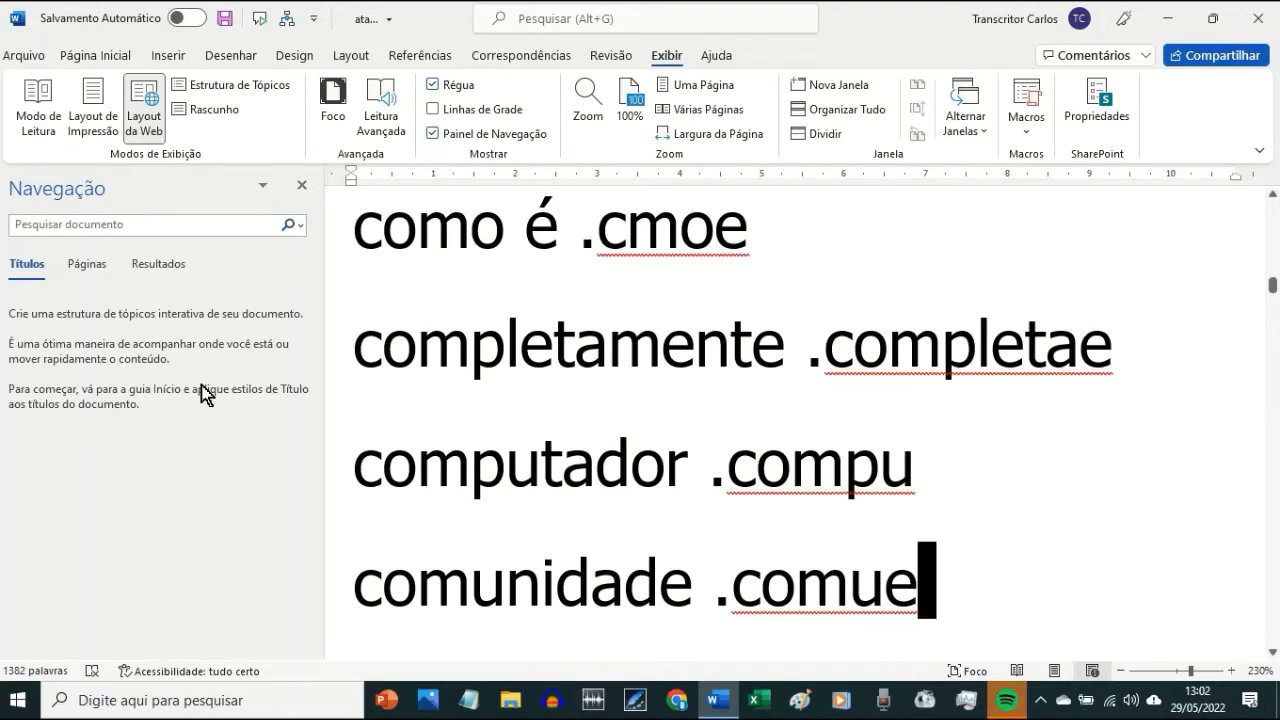
type("comunitário .comuo")
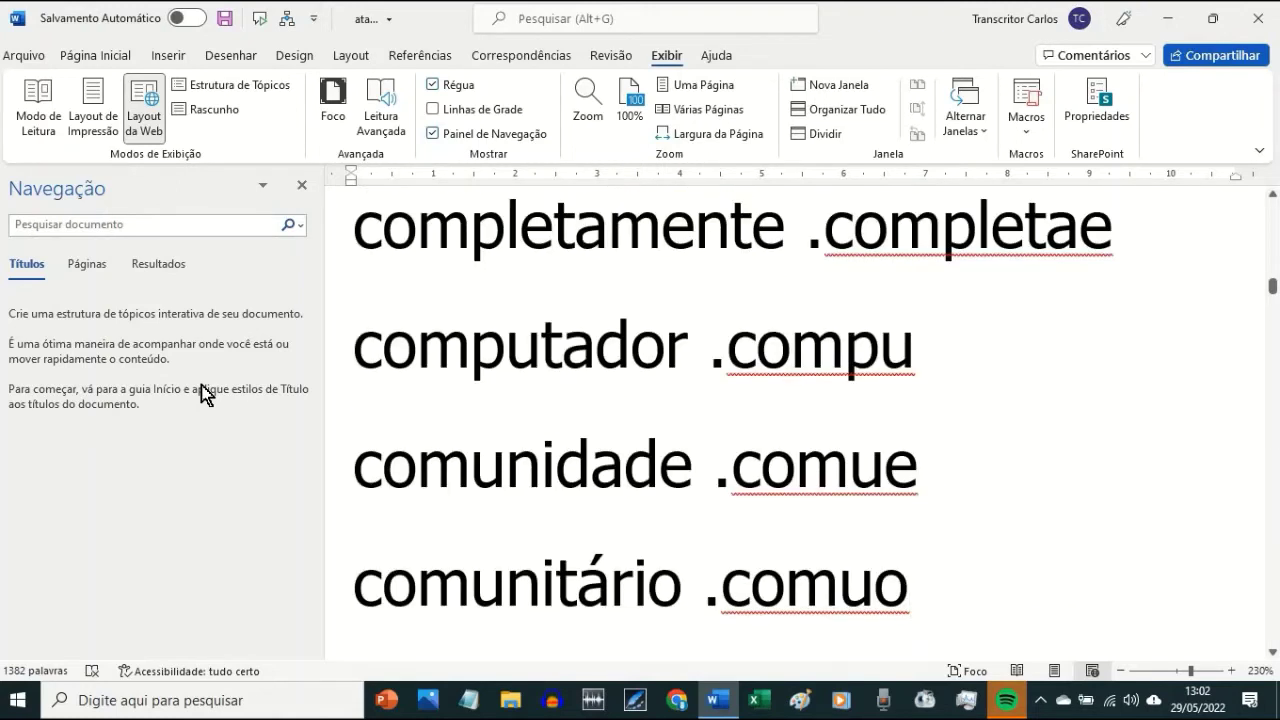
type("concentração .concen")
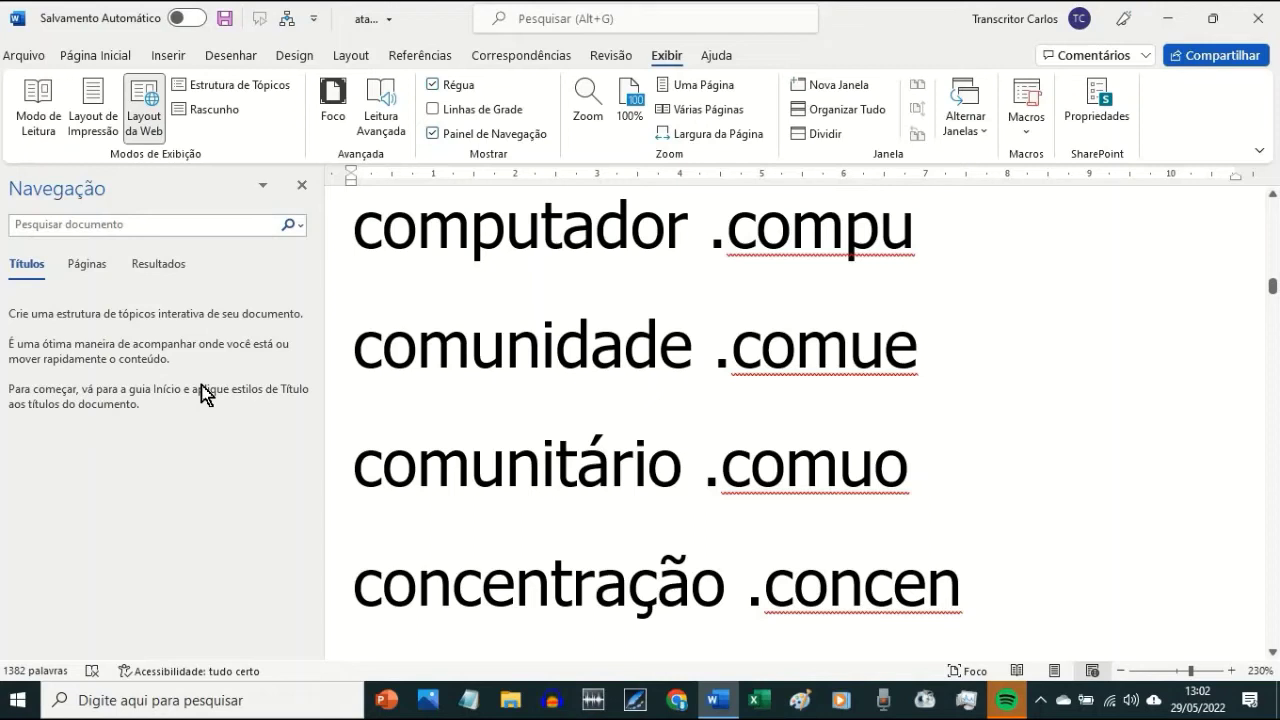
key("Return")
type("concorrência .concoa")
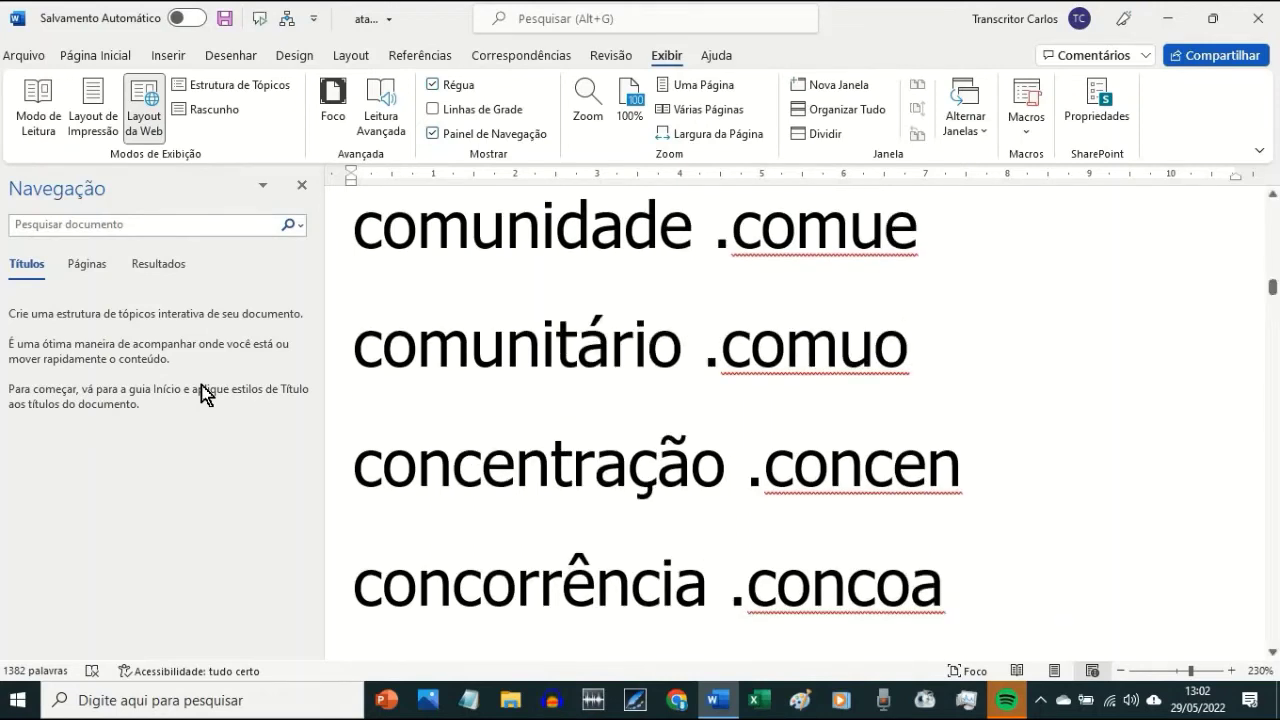
key("Return")
type("concorrente .conco")
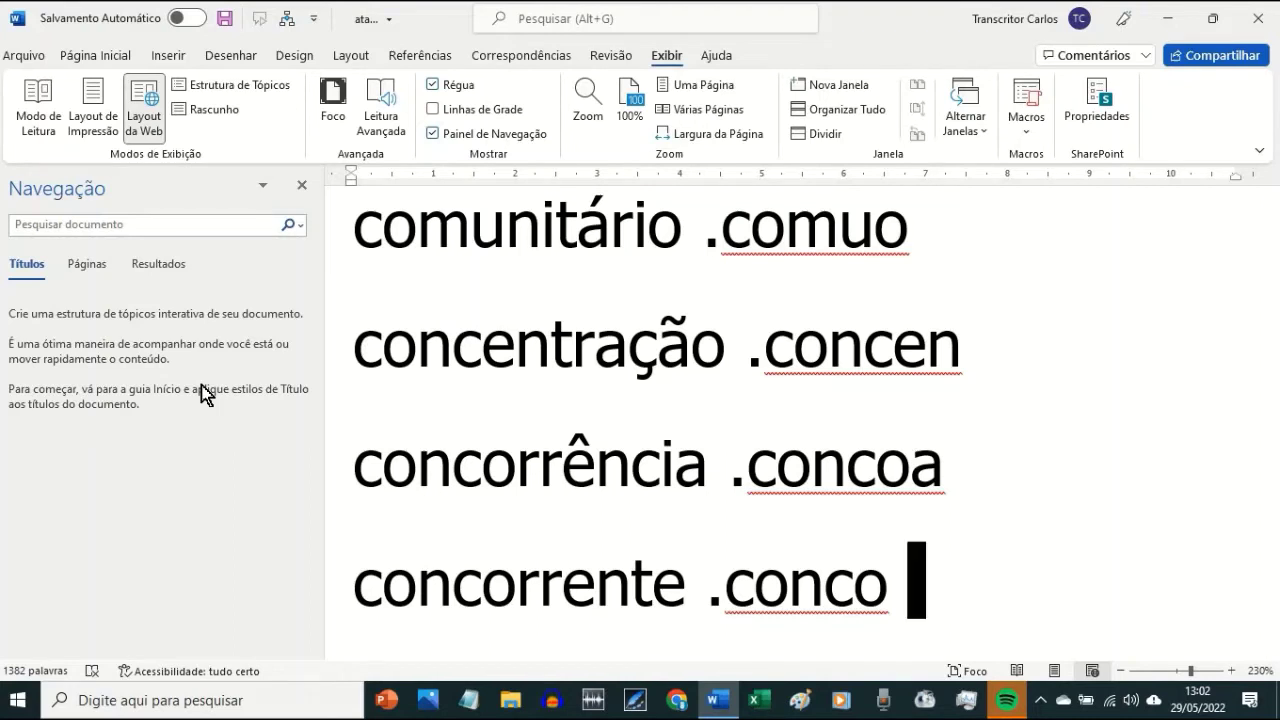
type("confiança .conf")
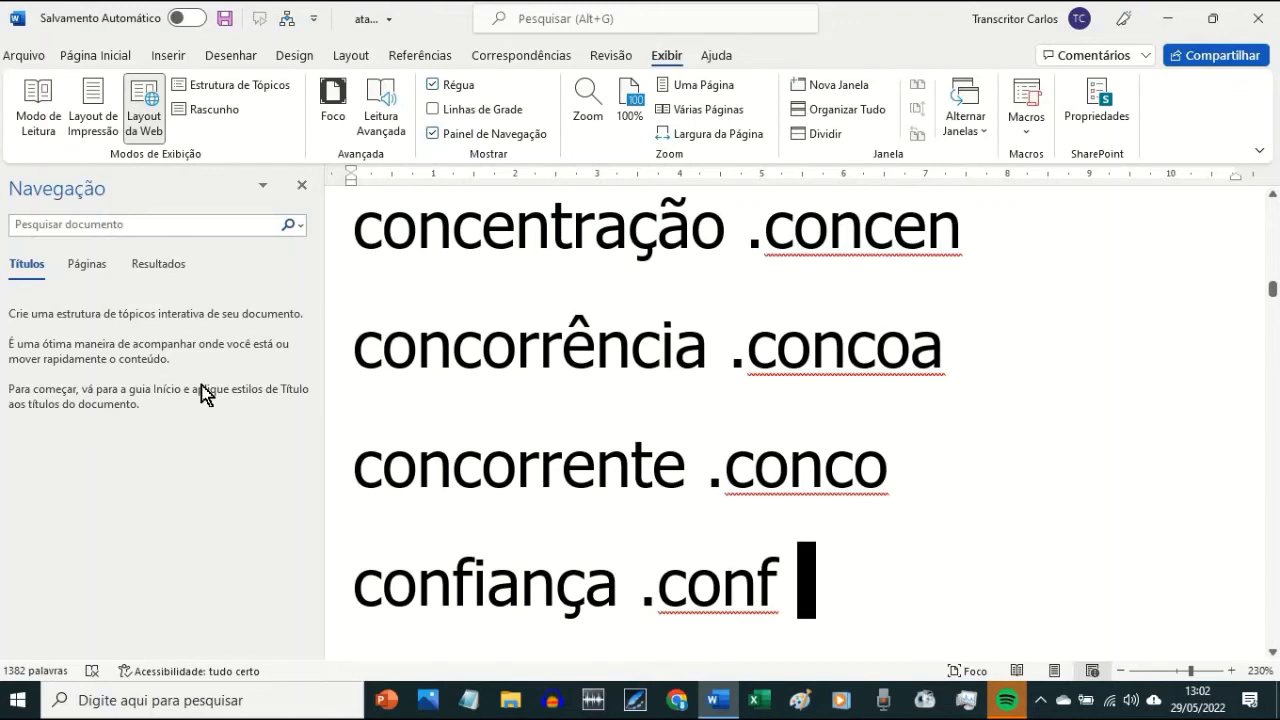
- Add a new entry "conferência .confe" between the "confiança .conf" and "conforto .confo" entries
type("conforto .confo")
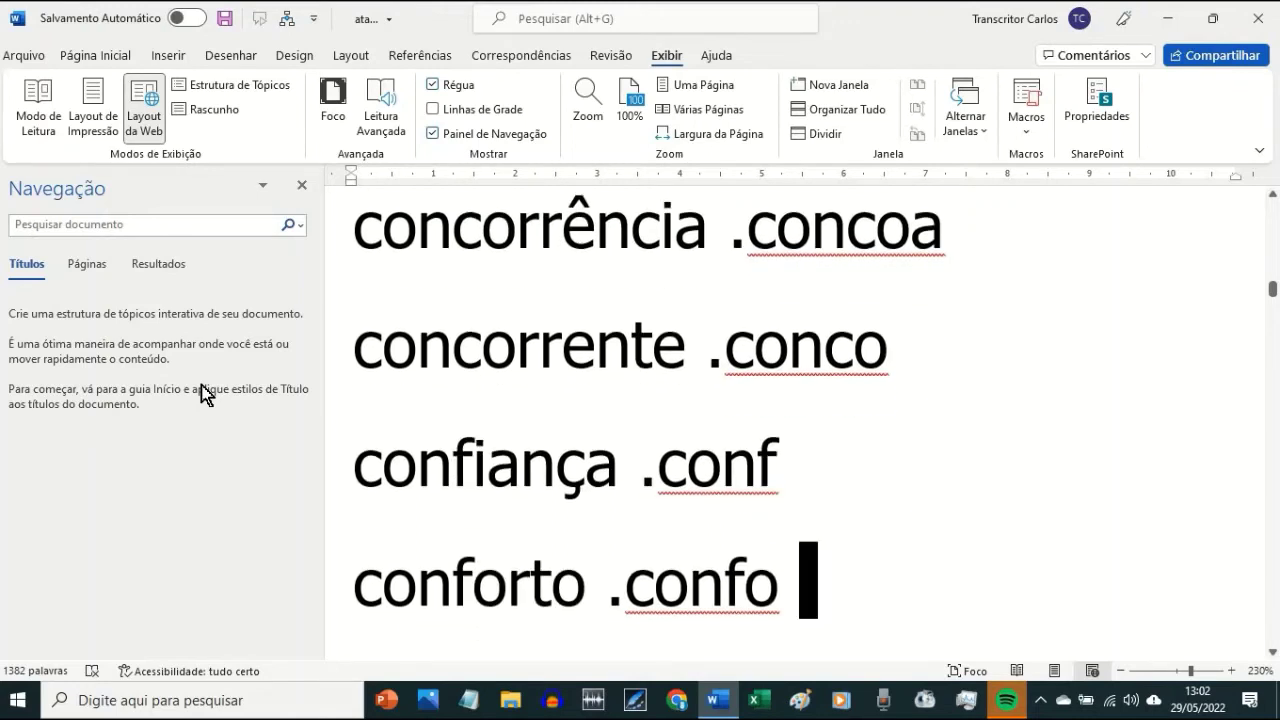
key("Up")
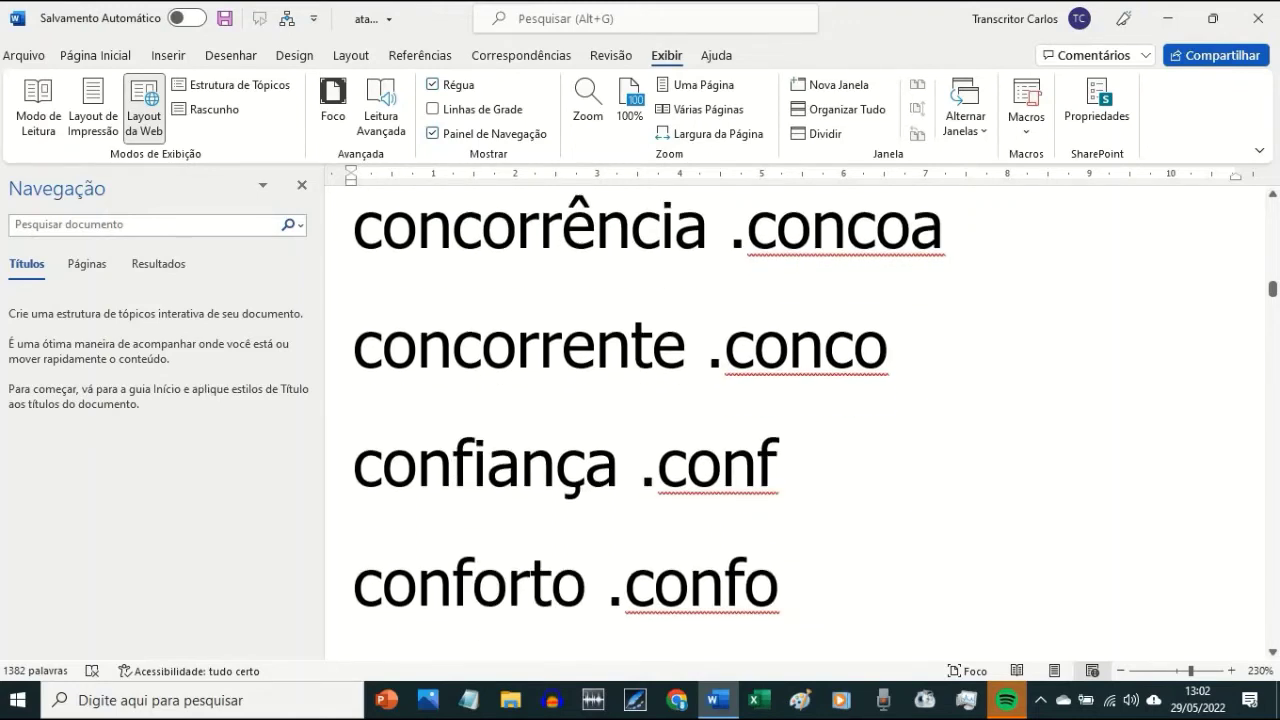
key("ctrl+z")
type("conferência  ")
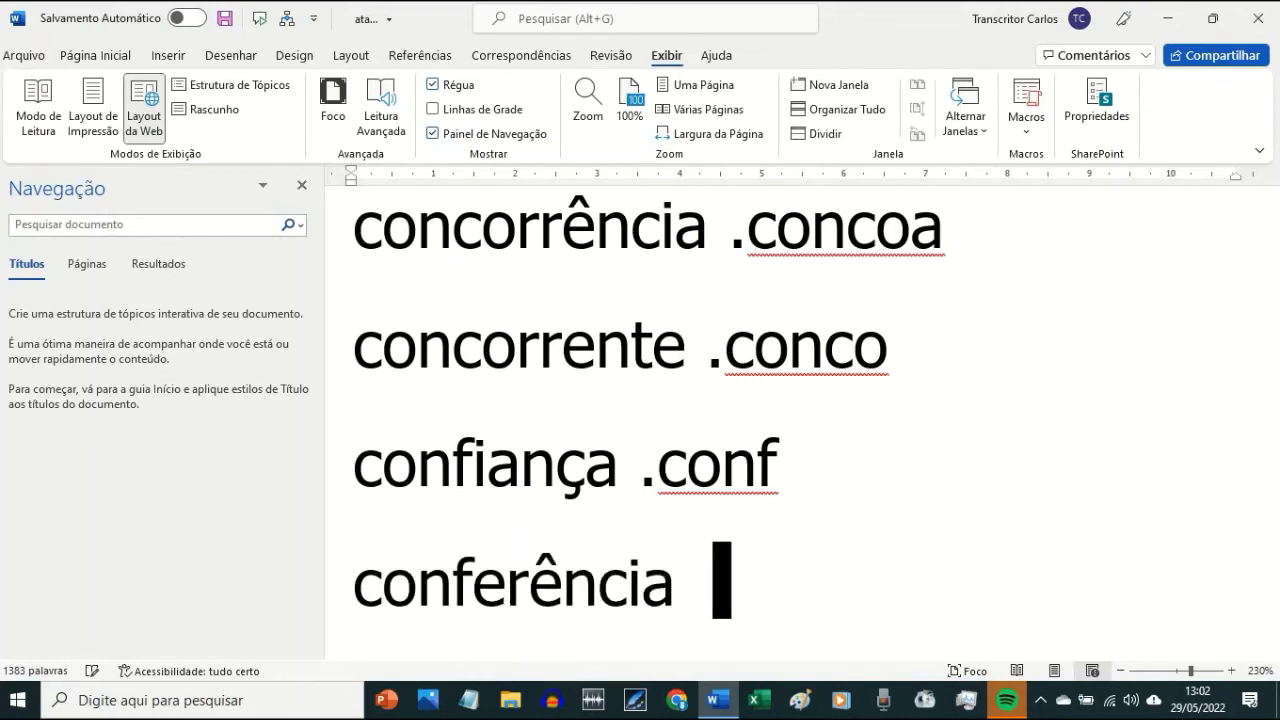
type(".confe")
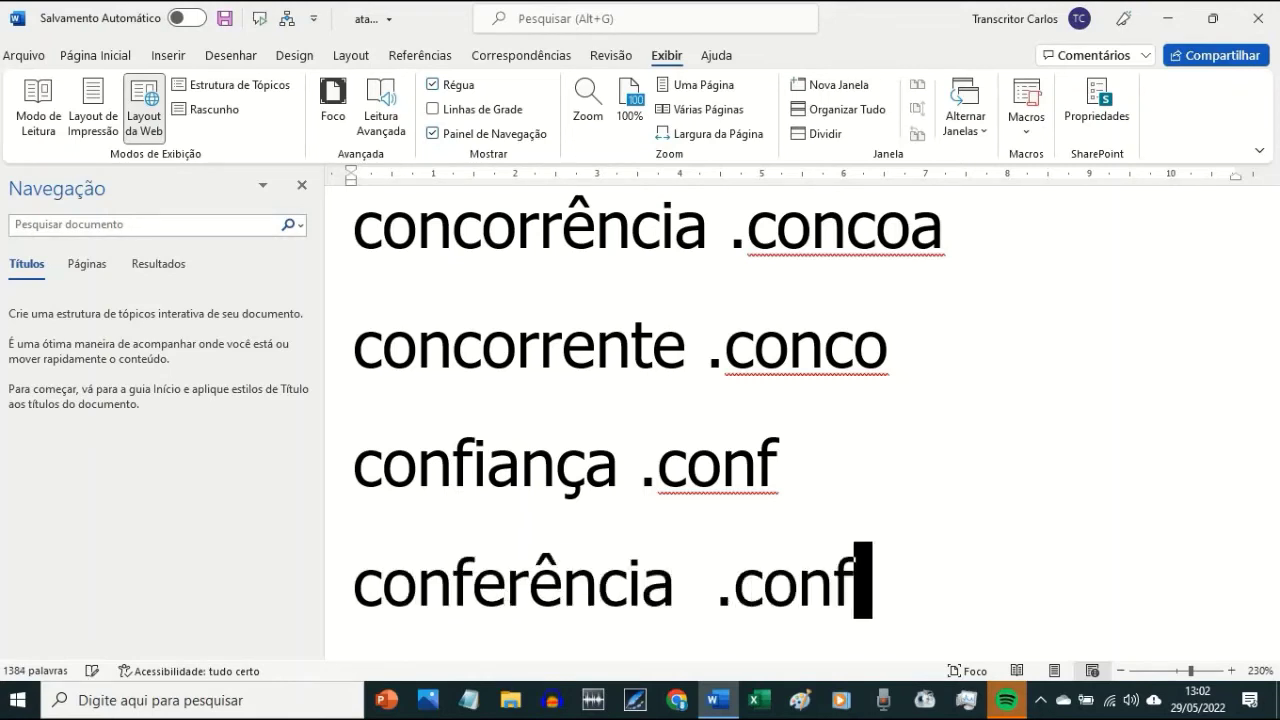
- Review the entries and their abbreviations from "conforto" through "consciência"
key("Down")
key("Down")
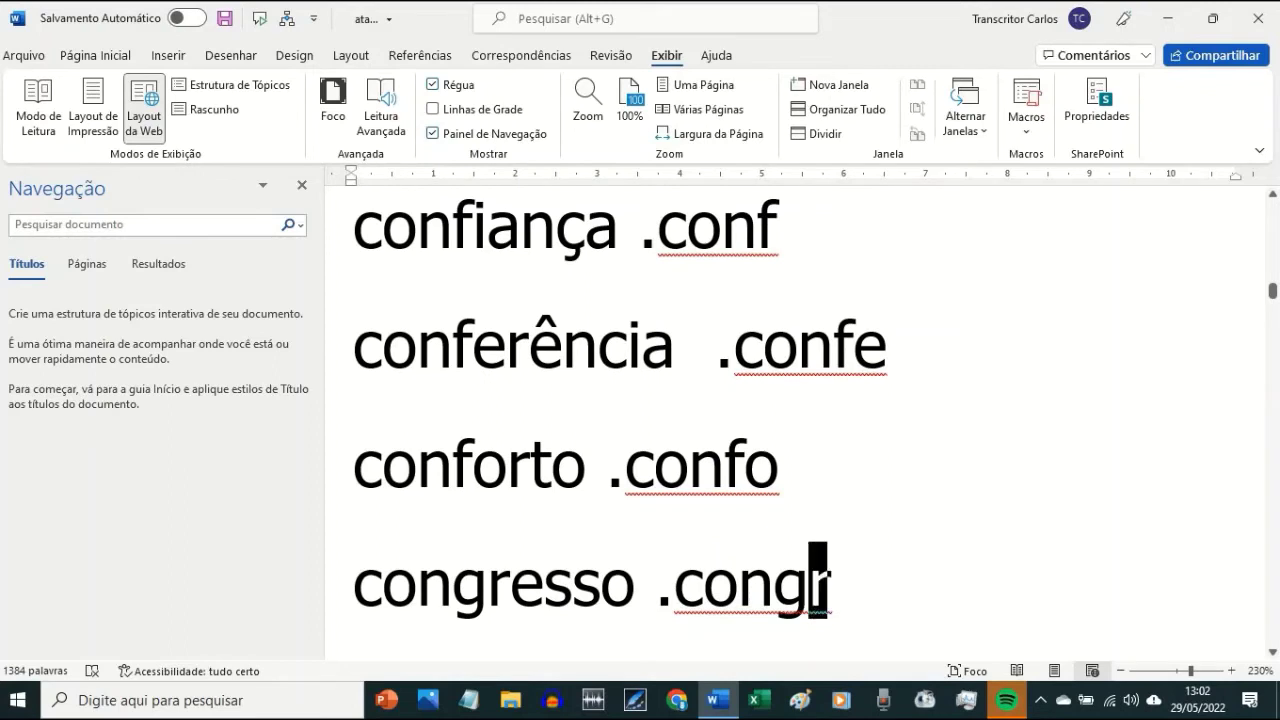
key("Return")
type("conjunto .cj")
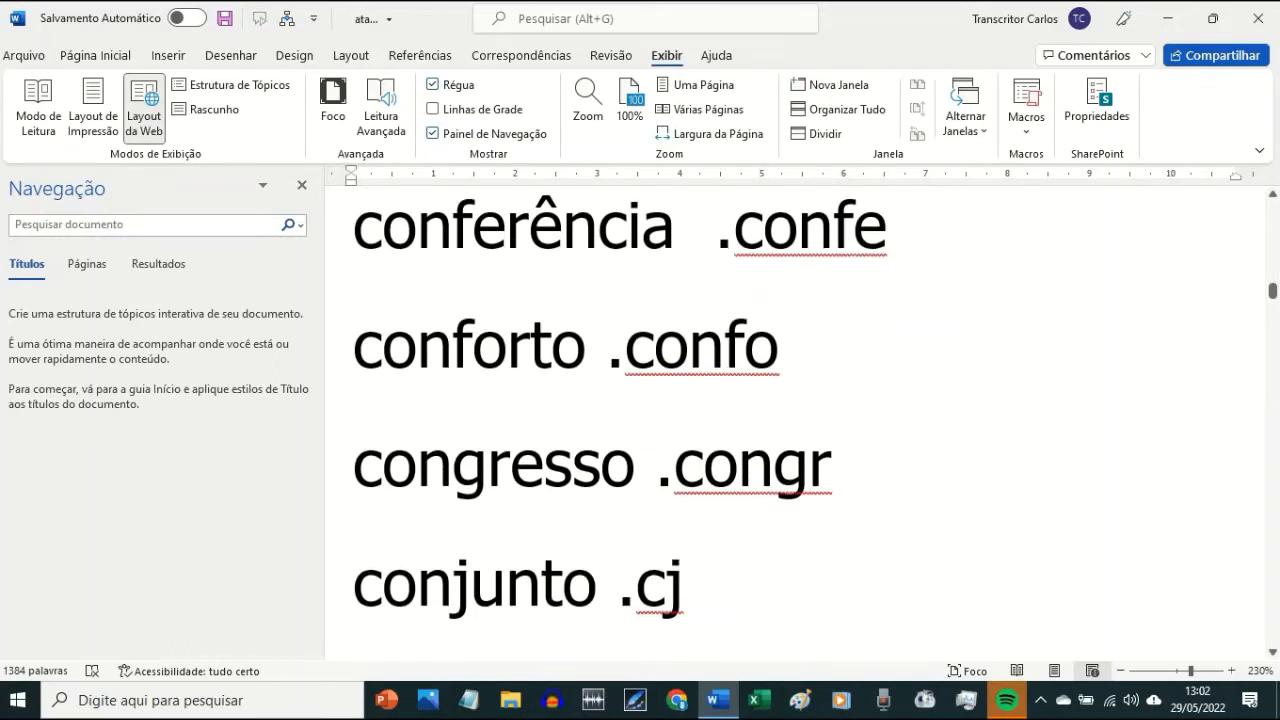
key("Return")
type("consciência .consc")
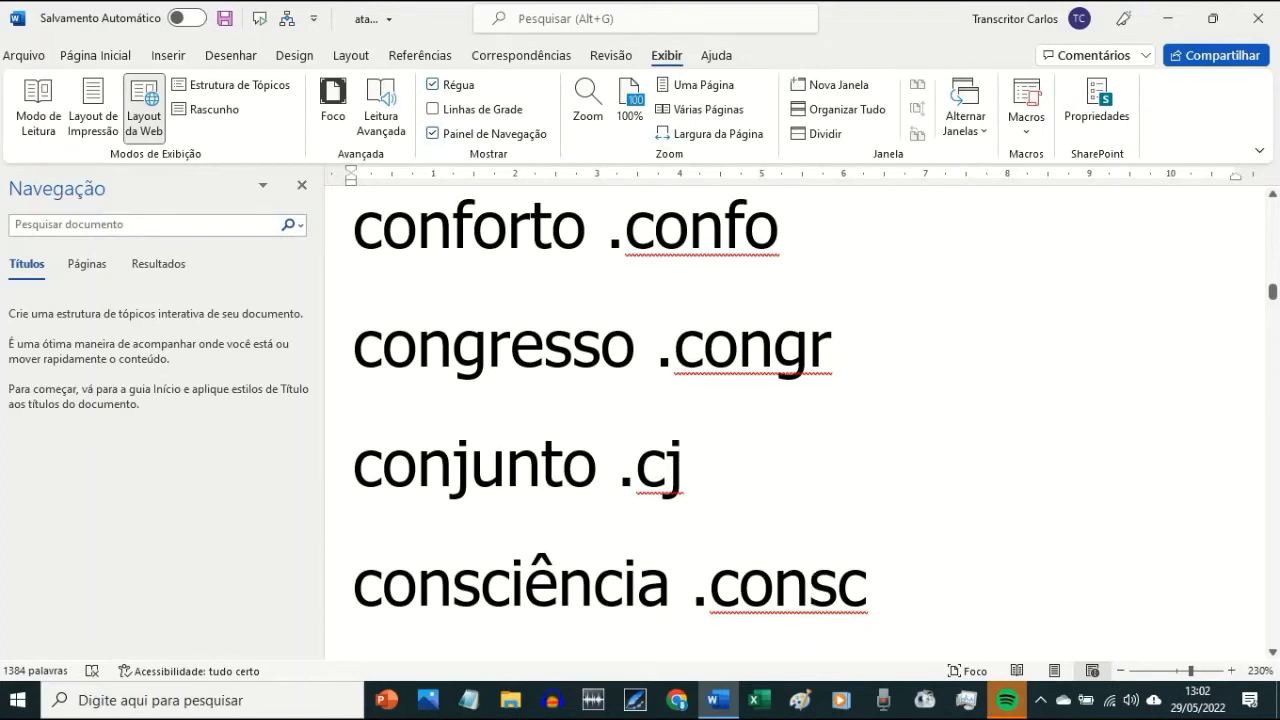
- Insert the line "conjuntoc .conjuntoc" between the "conjunto .cj" and "consciência .consc" entries
left_click(712, 461)
key("ctrl+z")
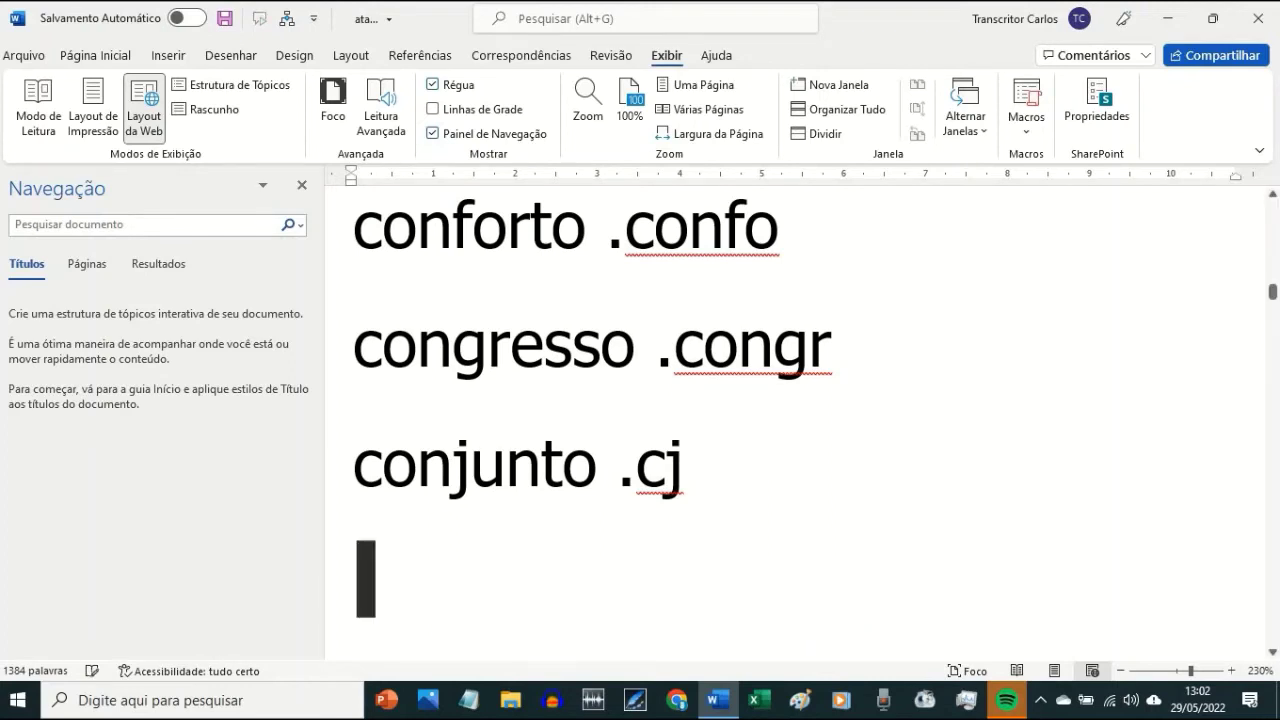
type("con")
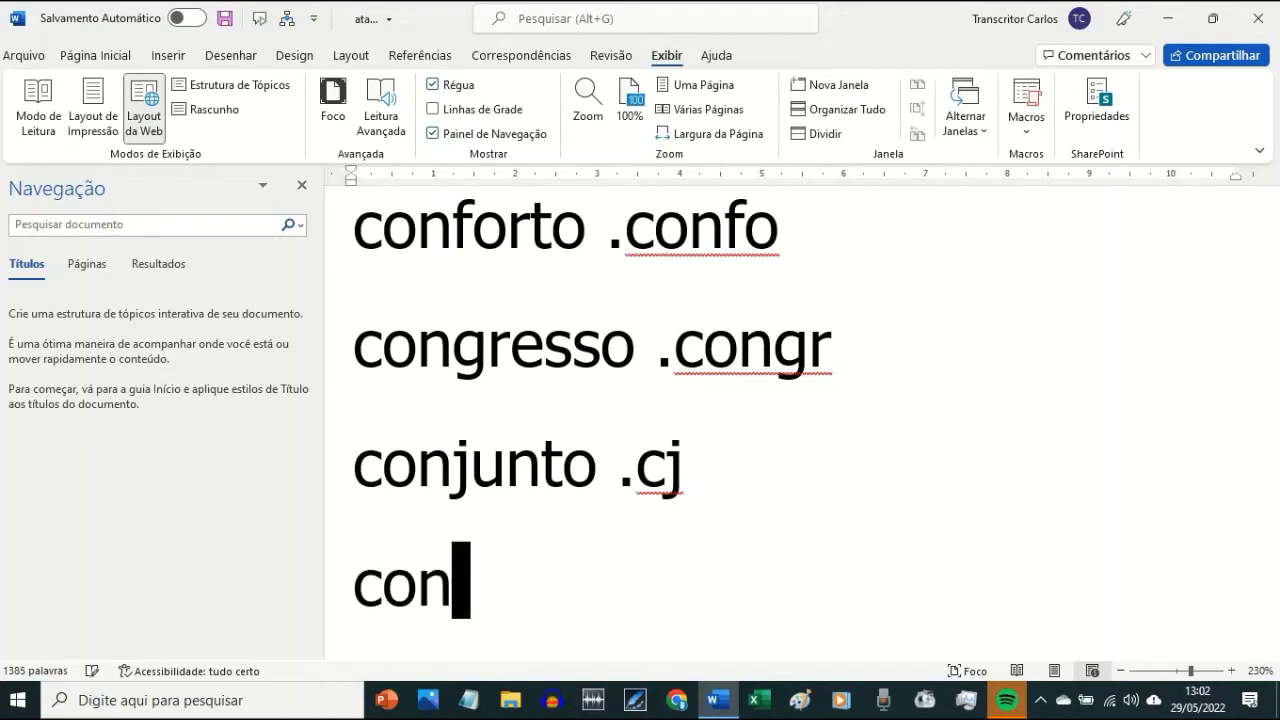
type("juntoc ")
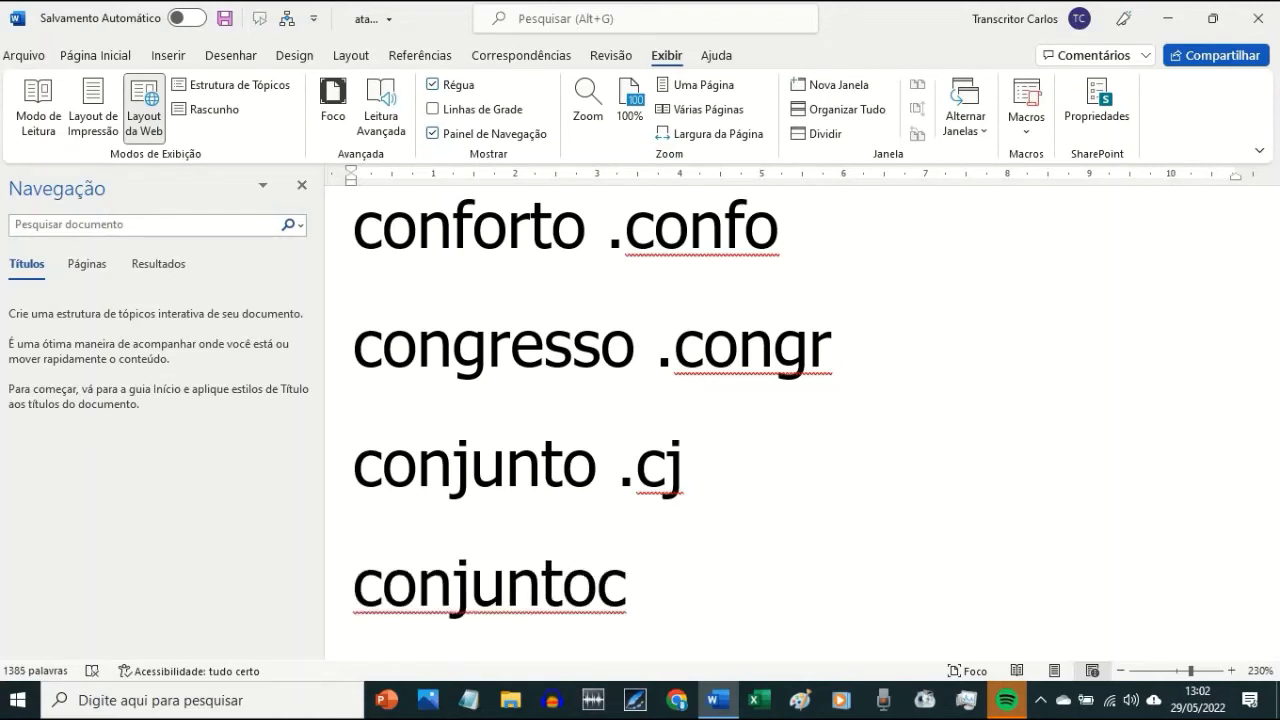
type(".conju")
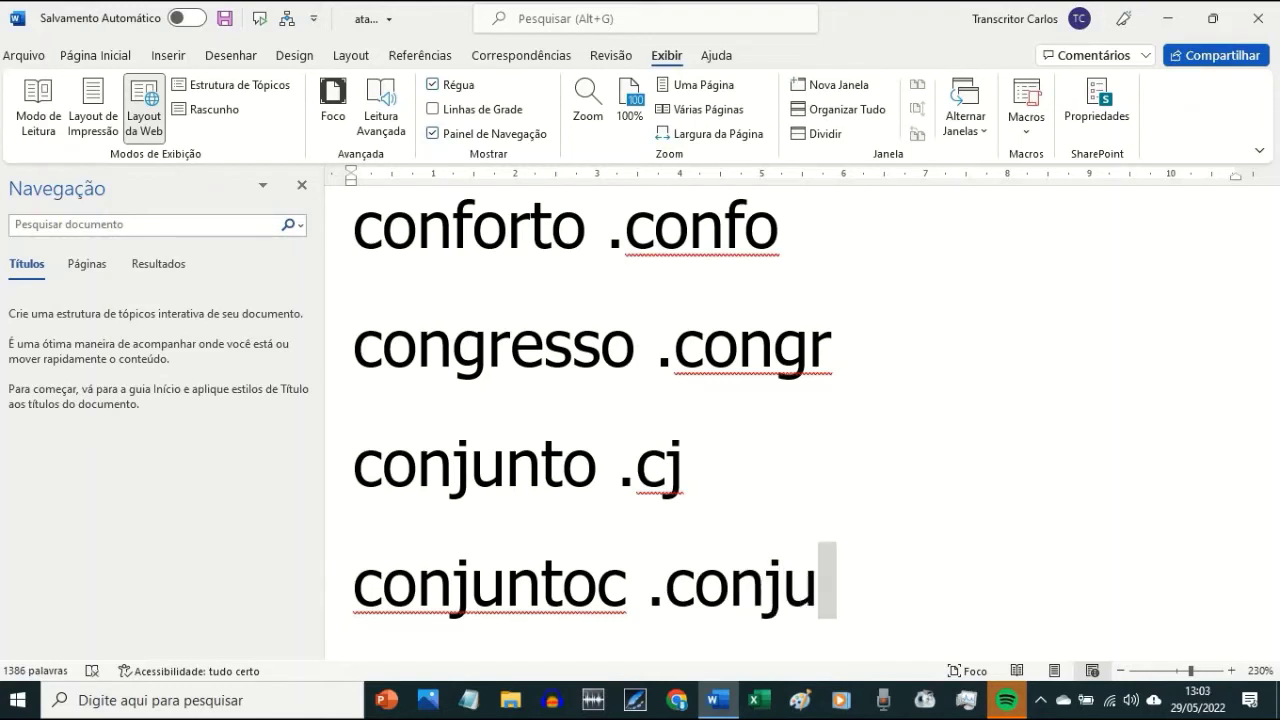
type("ntoc")
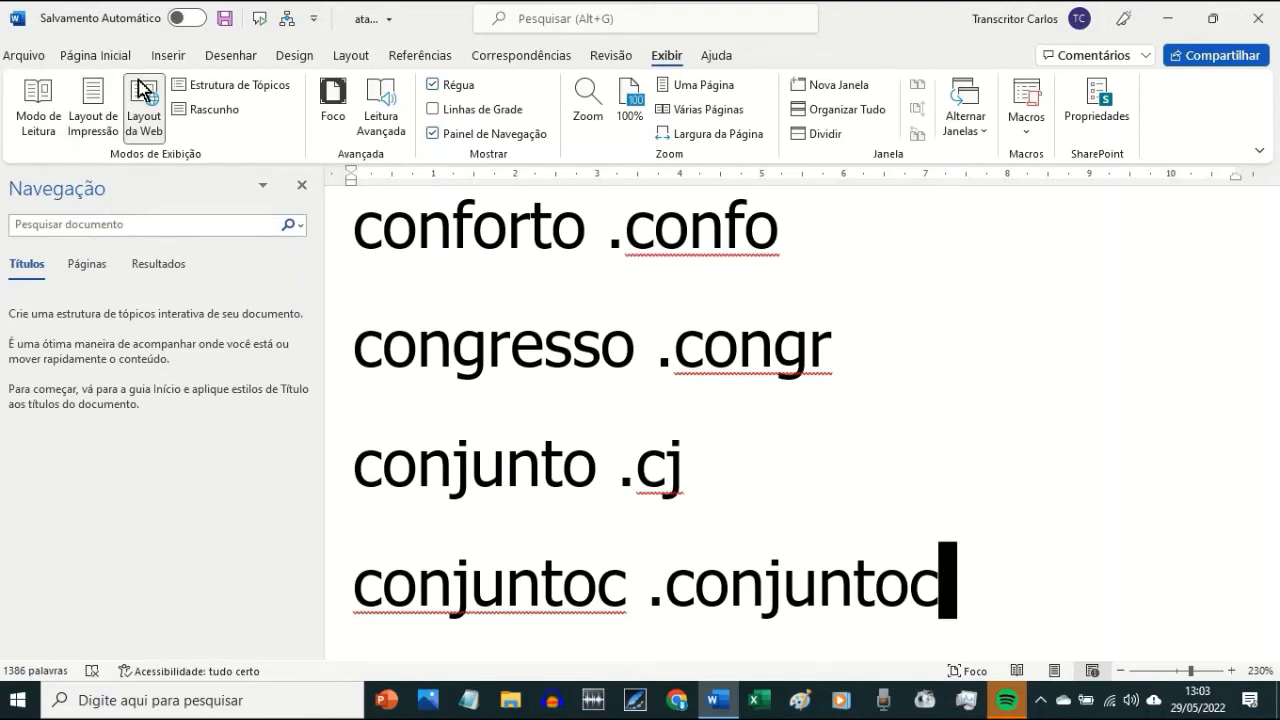
- Add an AutoCorrect entry in the Word options that replaces "conjuntoc" with "cj"
left_click(24, 56)
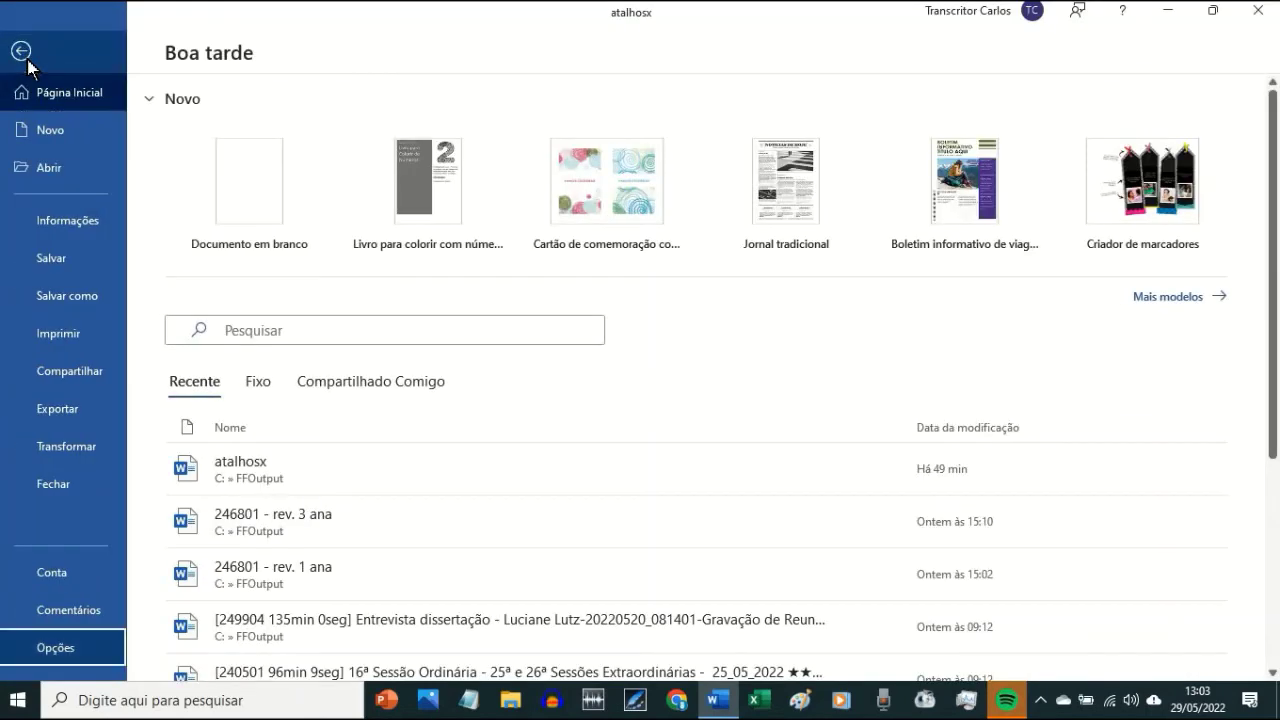
key("Down")
key("Down")
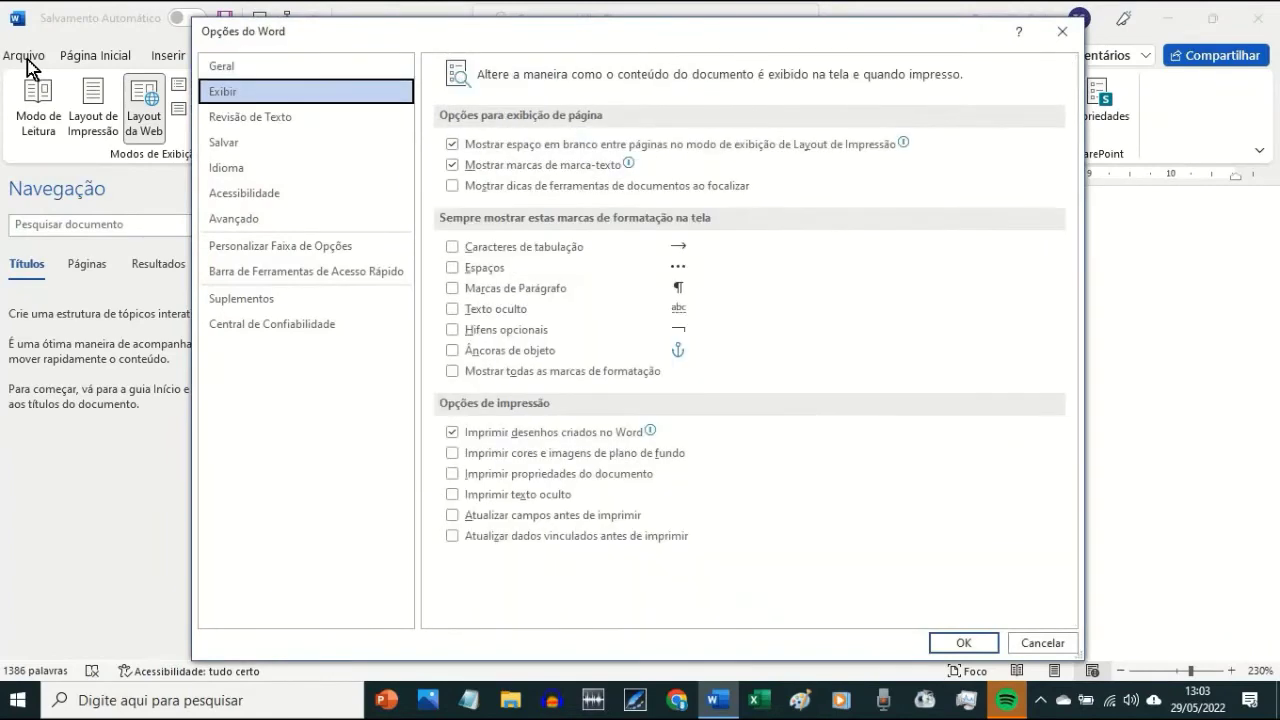
key("Tab")
key("Return")
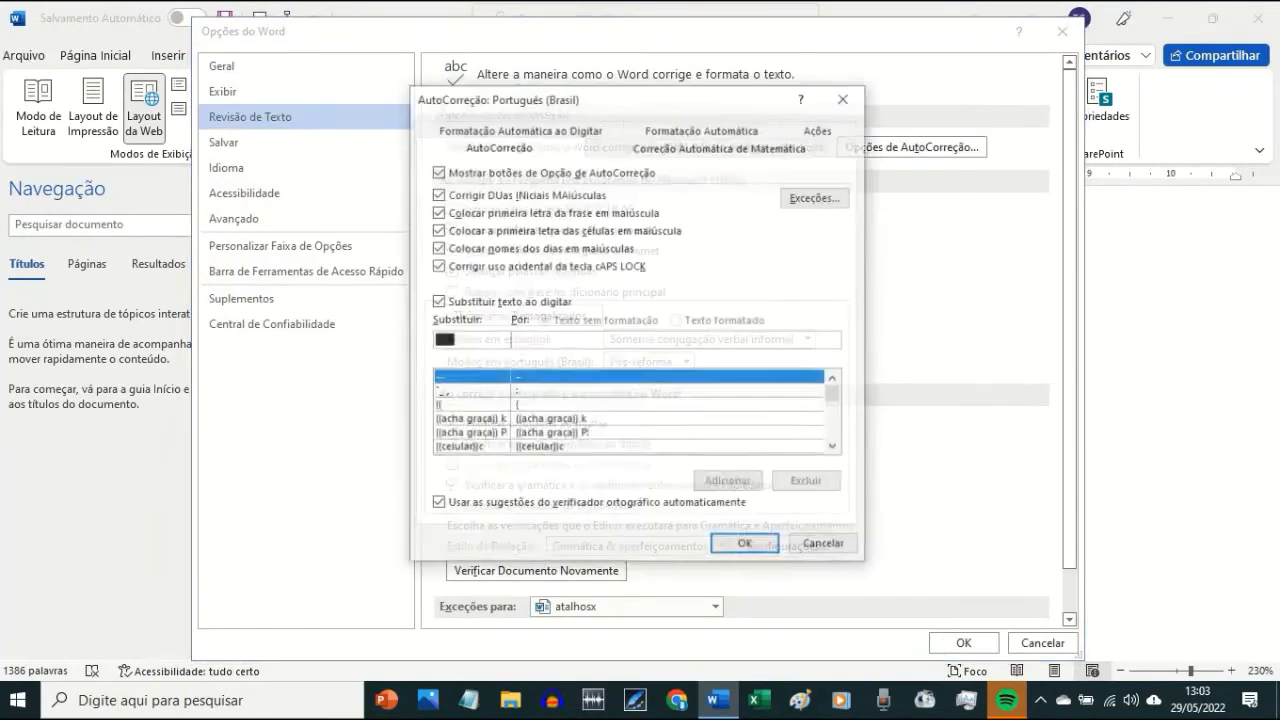
type("conjunto")
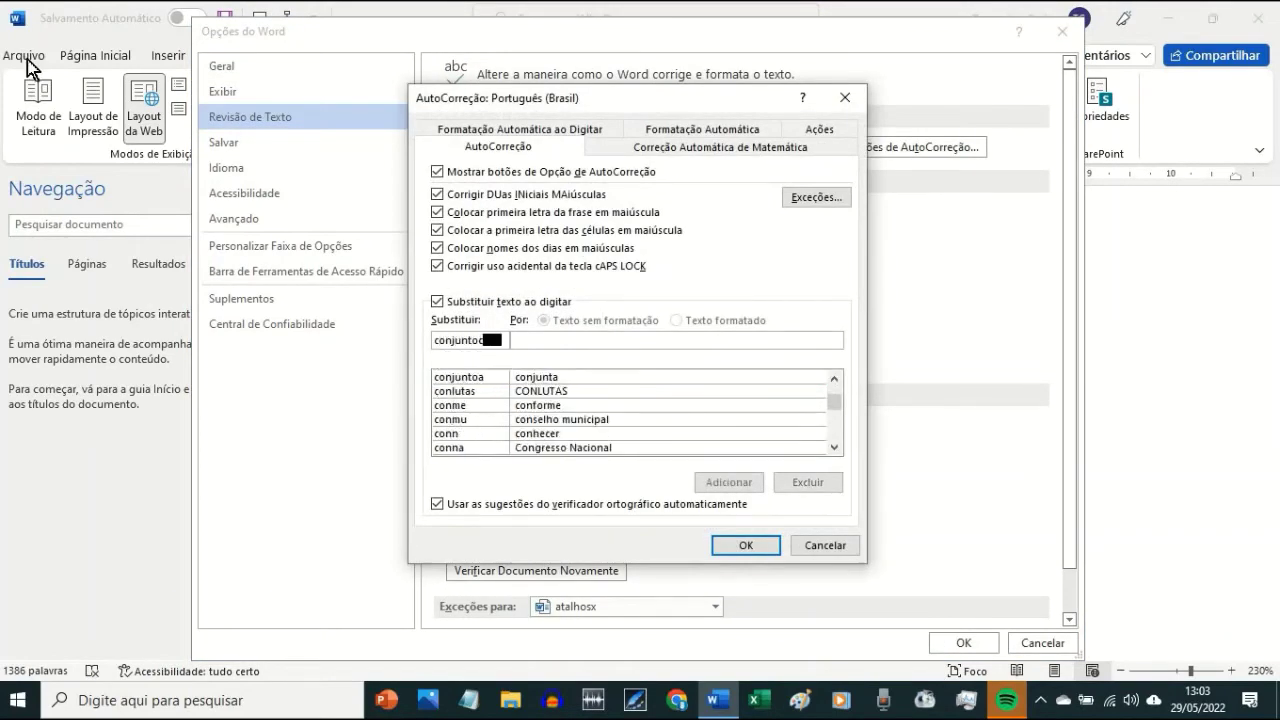
type("c")
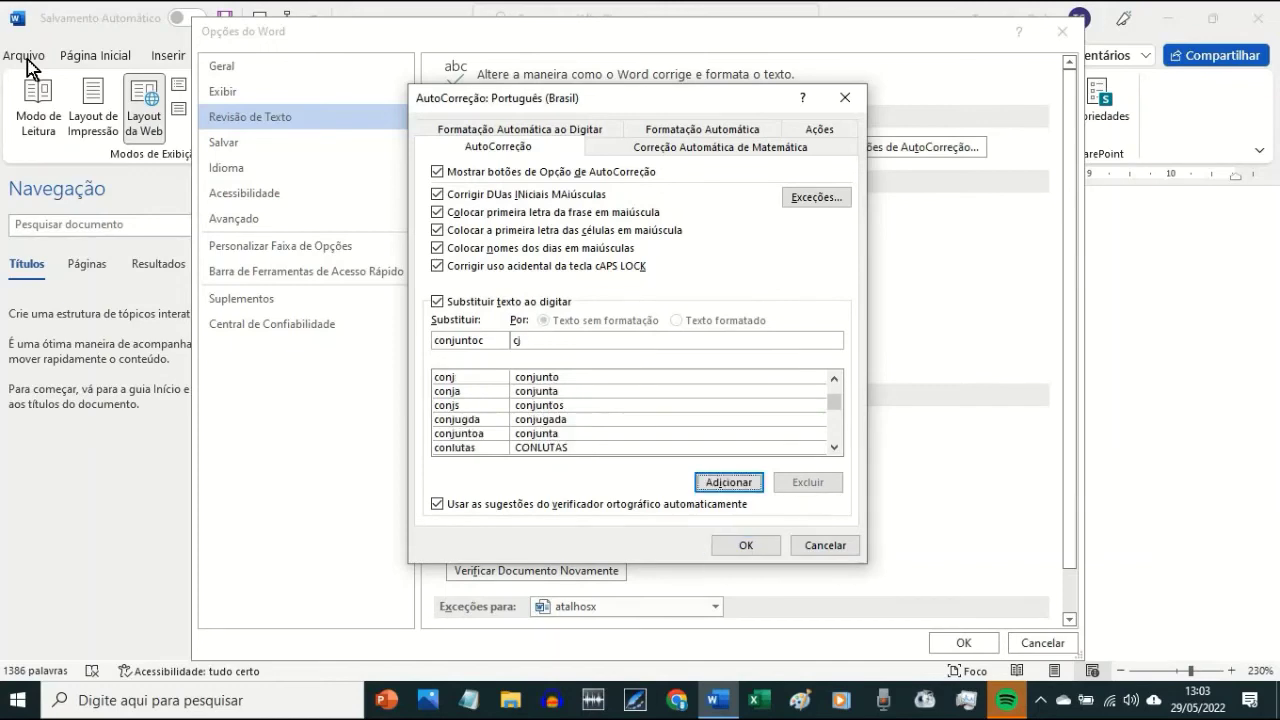
key("Return")
key("Return")
key("Return")
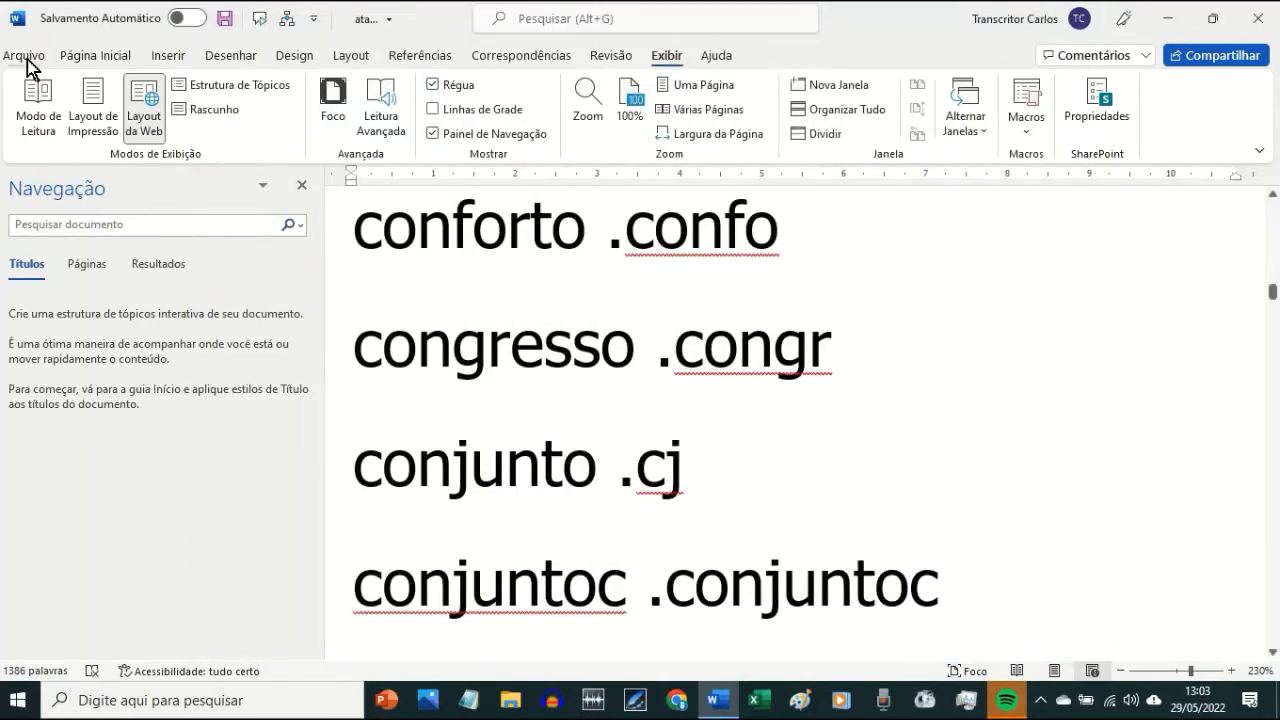
- Delete the "conjuntoc .conjuntoc" line below the "conjunto .cj" entry
key("Down")
key("Up")
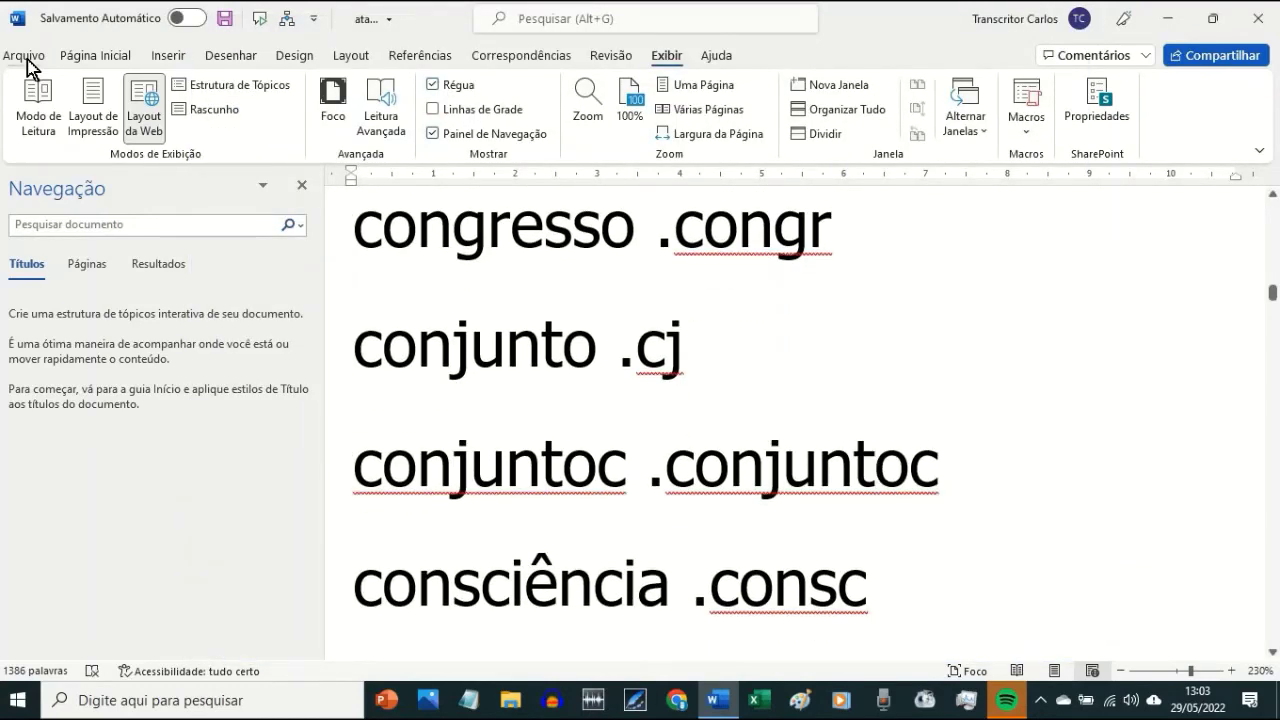
key("Home")
key("shift+Down")
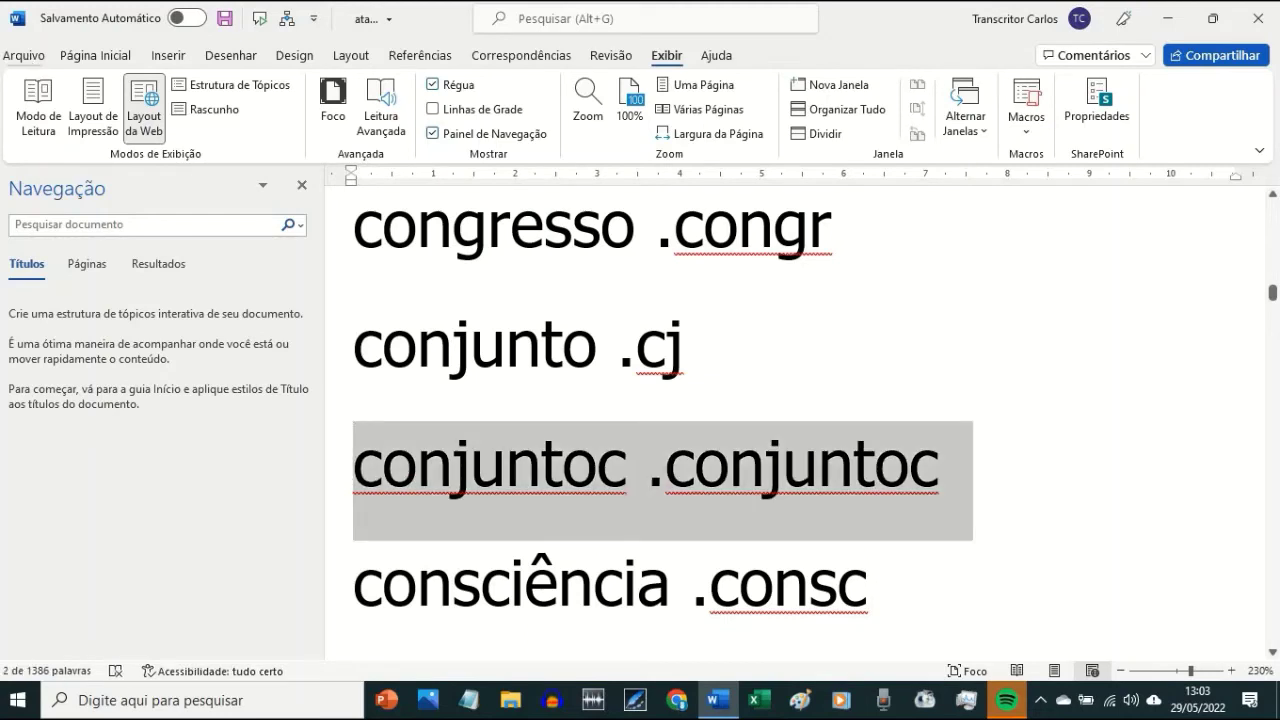
key("Delete")
- Test the "conjuntoc" shortcut for "cj" on a blank line below "conjunto .cj", and clear the test text
type("conjunto")
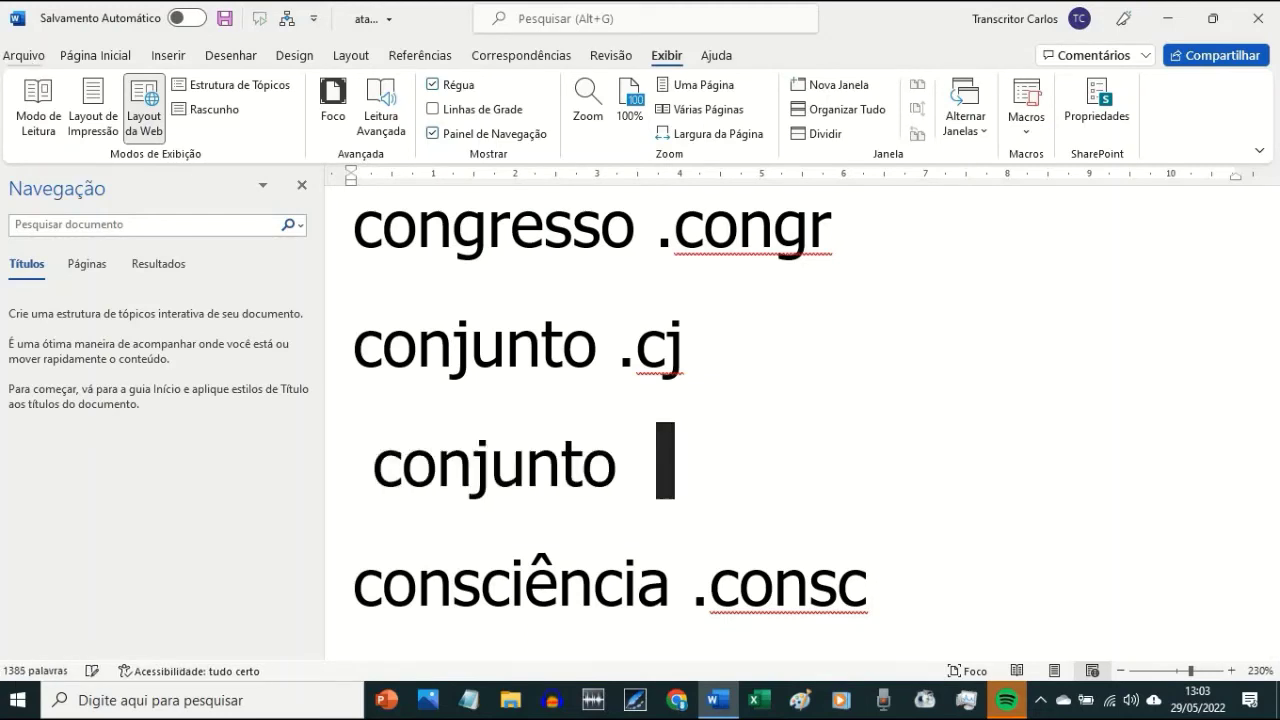
key("BackSpace")
key("BackSpace")
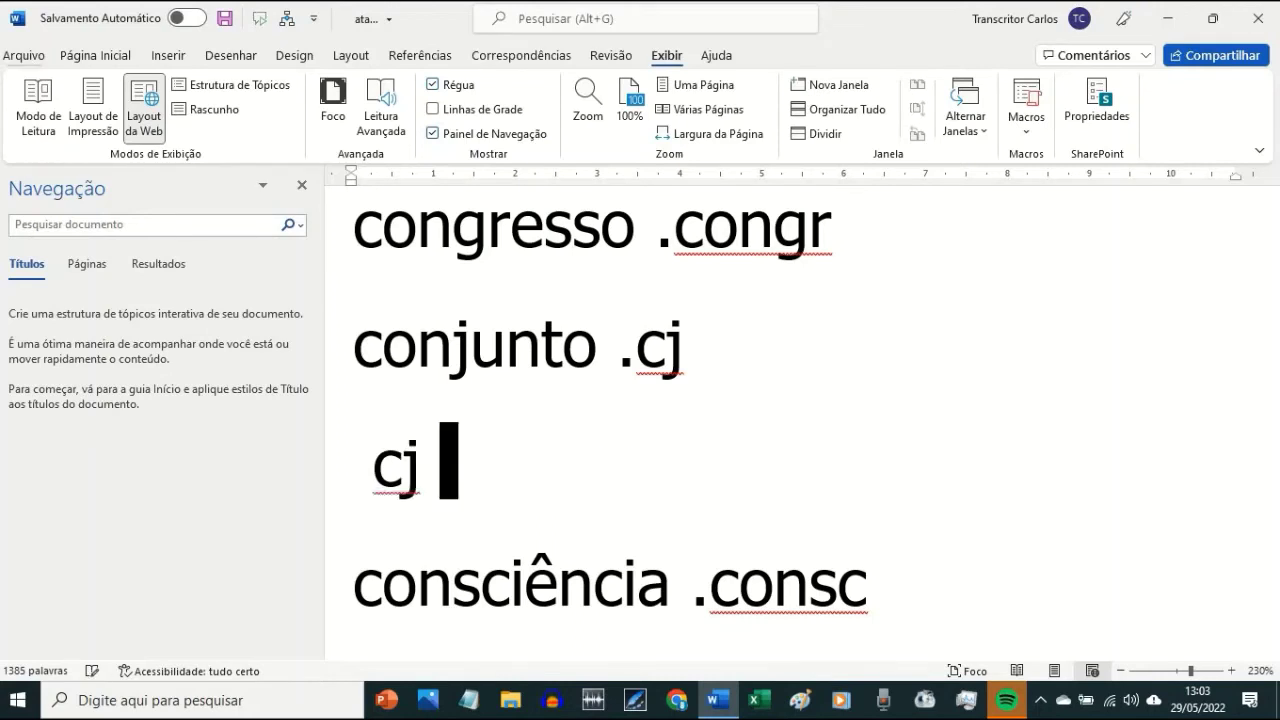
key("BackSpace")
key("BackSpace")
key("BackSpace")
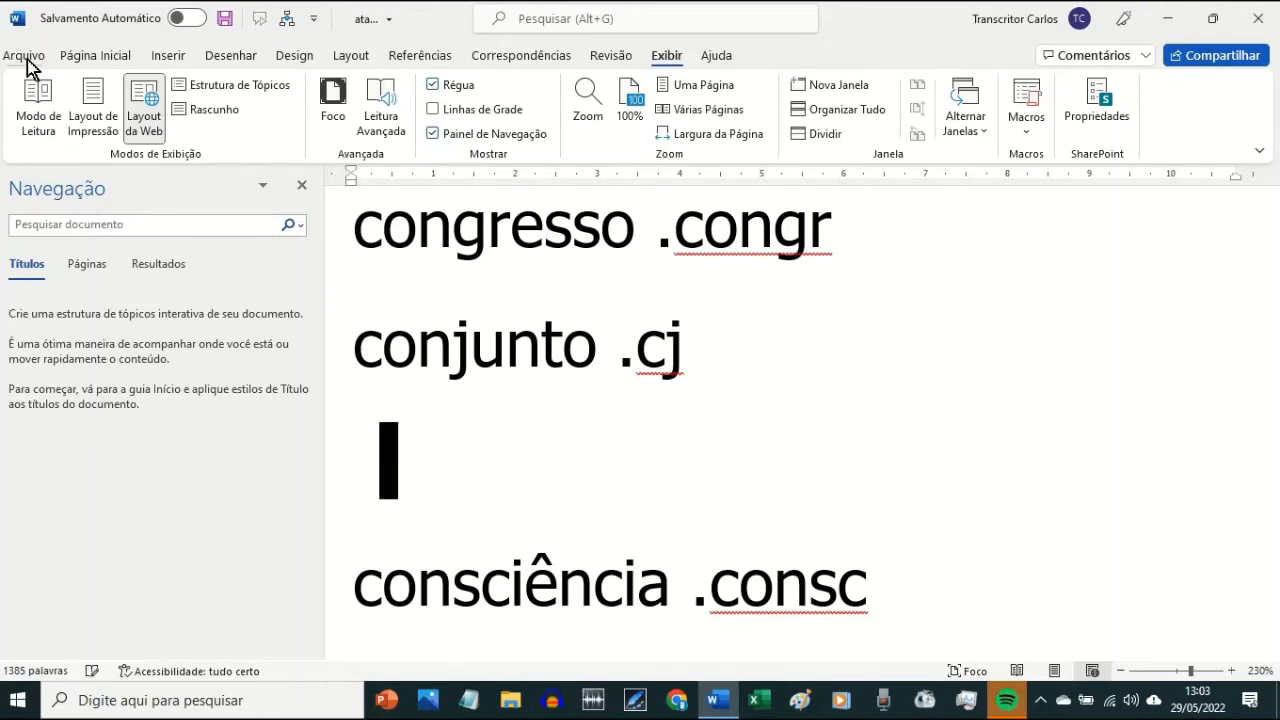
key("BackSpace")
- Write "apartamento" on the blank line below "conjunto .cj" and turn it into the abbreviation "apto"
type("apartamento")
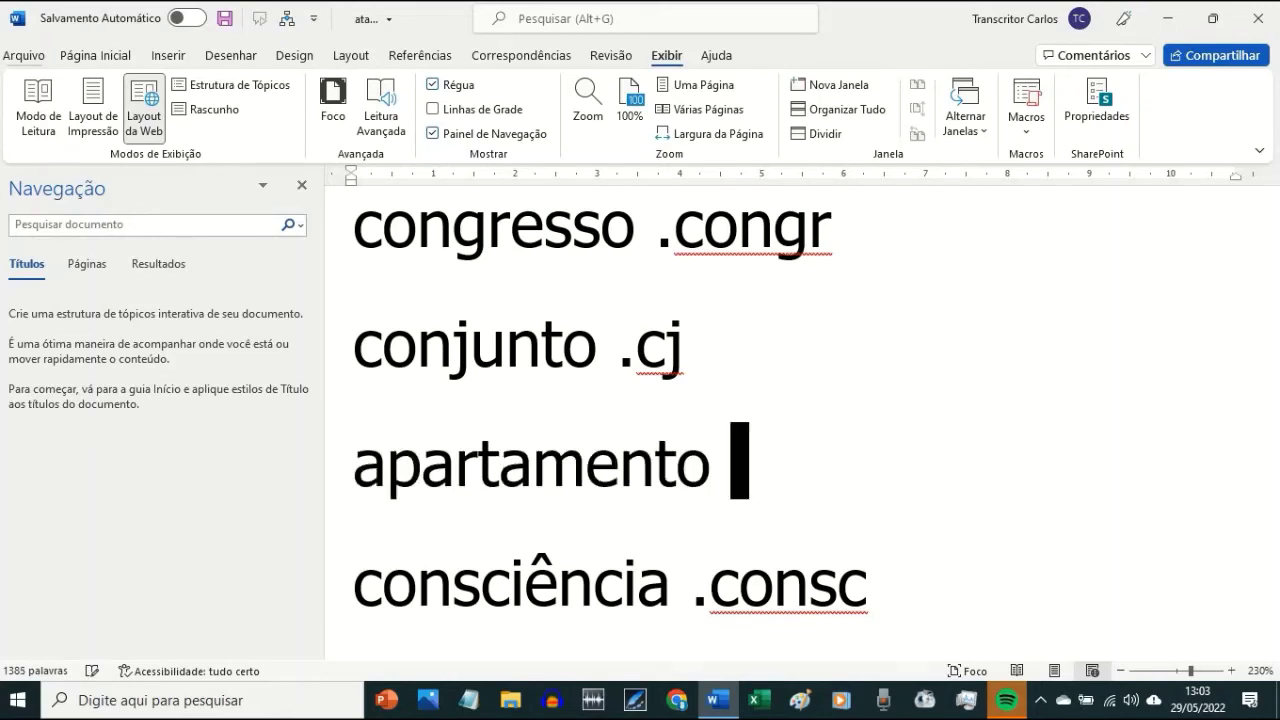
key("BackSpace")
type("artamentoa")
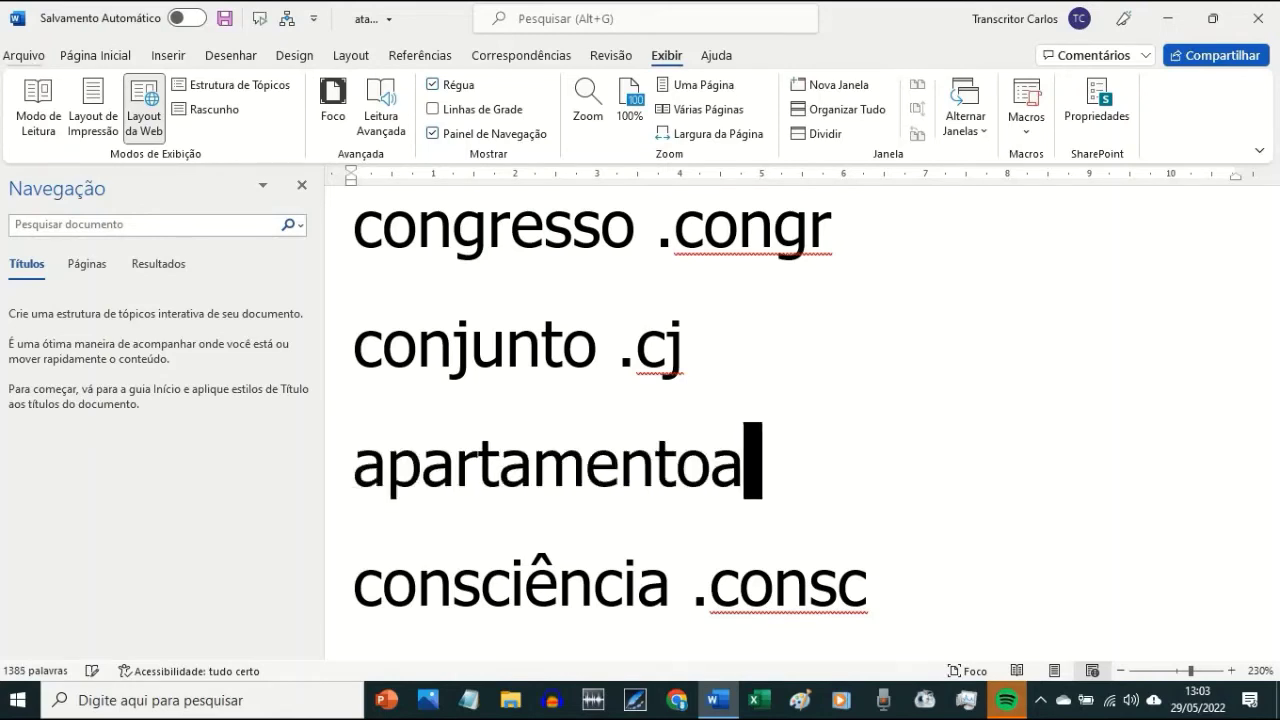
key("BackSpace")
key("BackSpace")
key("BackSpace")
key("BackSpace")
key("BackSpace")
key("BackSpace")
key("BackSpace")
key("BackSpace")
key("BackSpace")
key("BackSpace")
key("BackSpace")
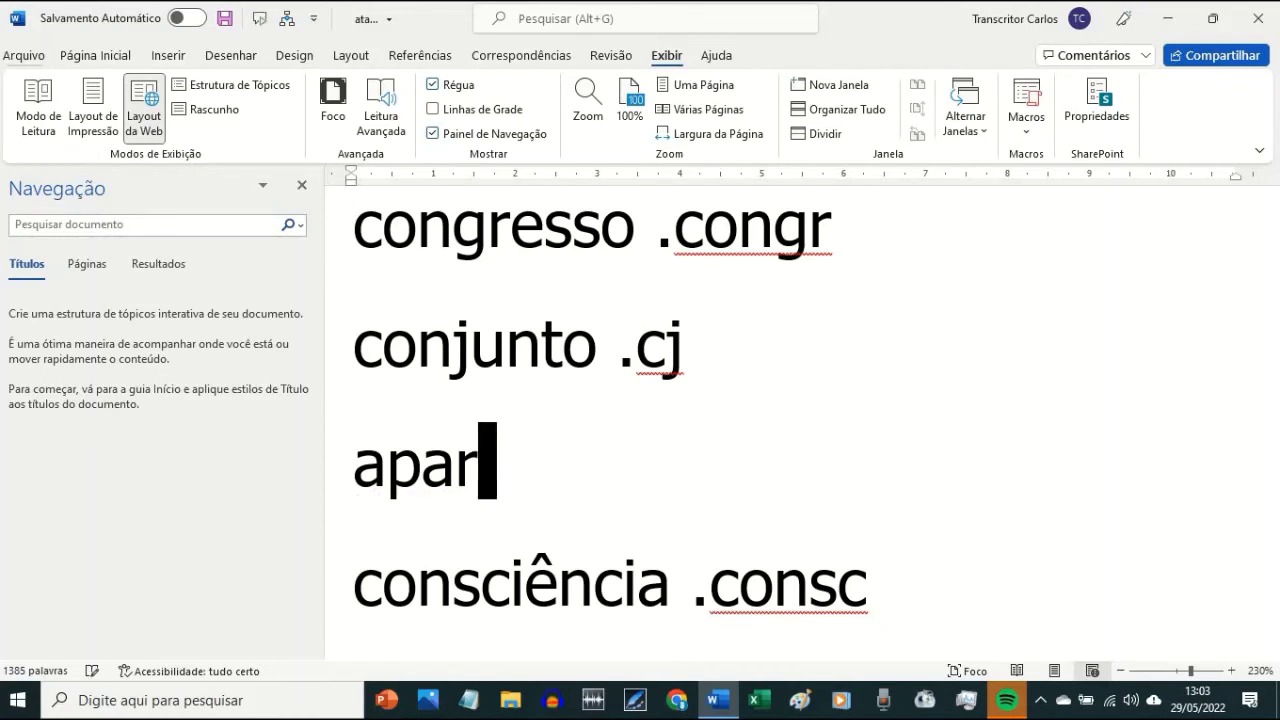
type("to ")
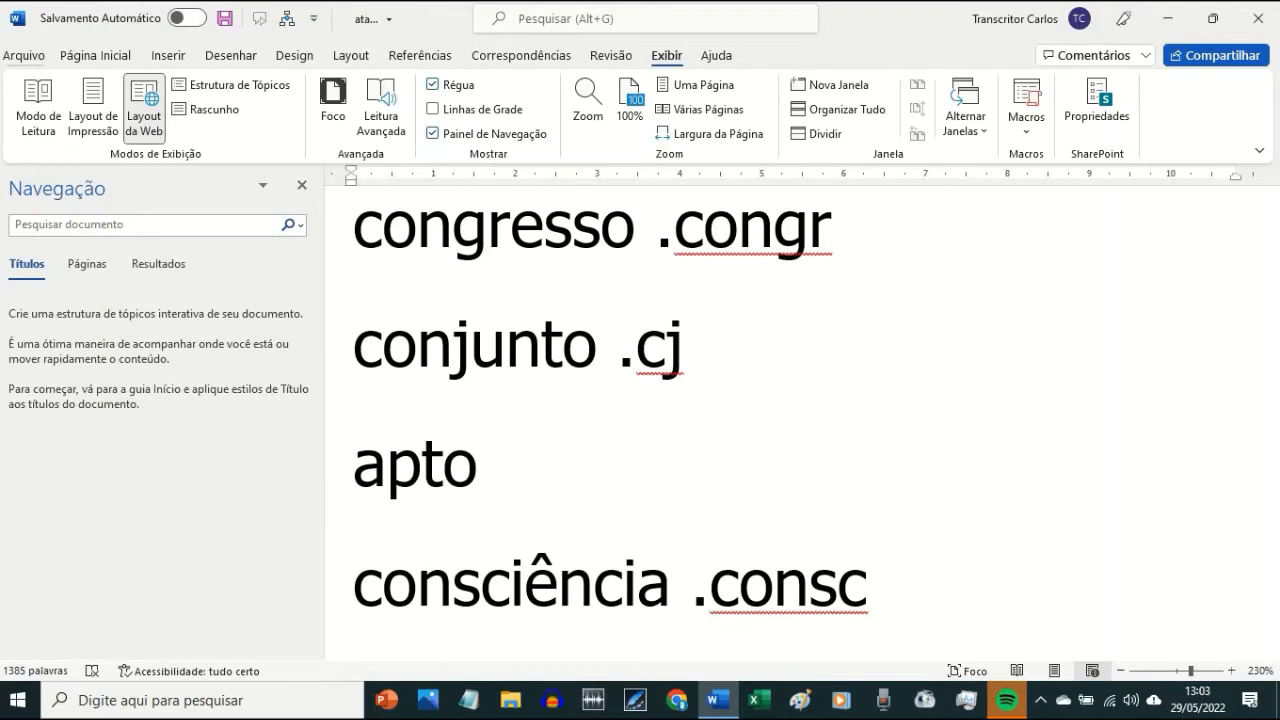
- Extend the test line to "apto 23 cj 21", keeping "cj" abbreviated instead of expanded to "conjunto"
type("2")
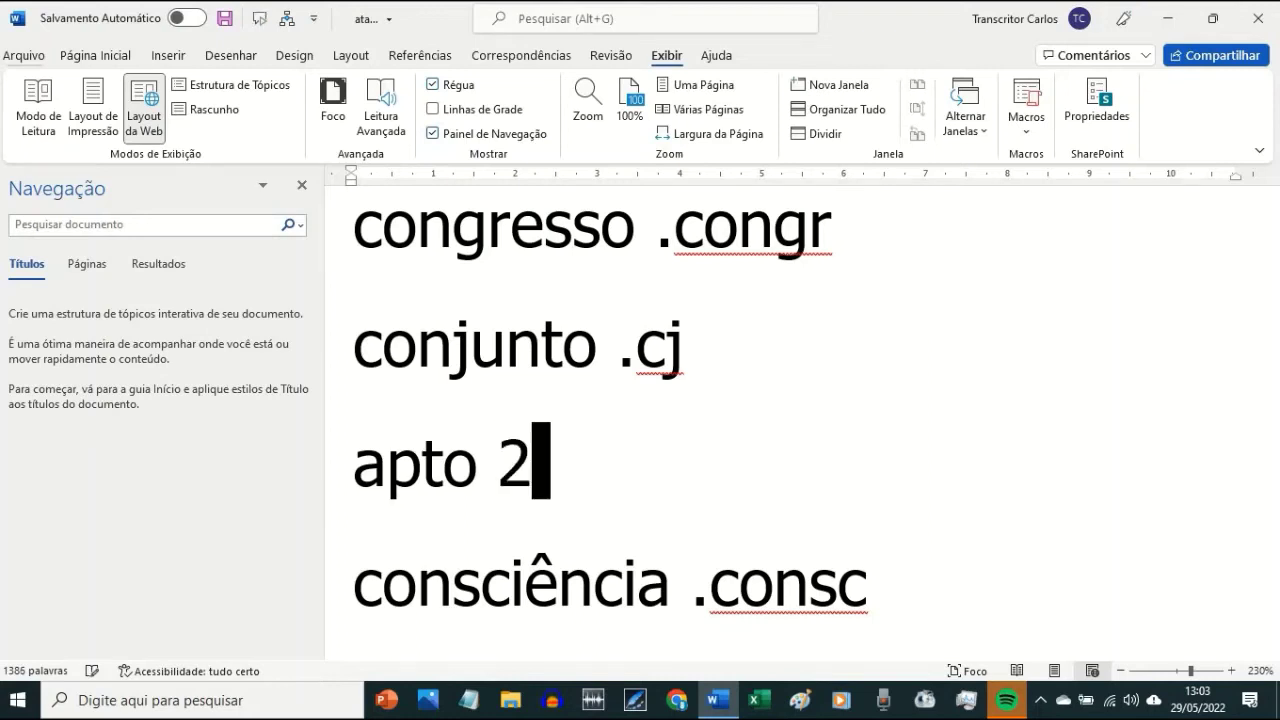
type("3 conjunto")
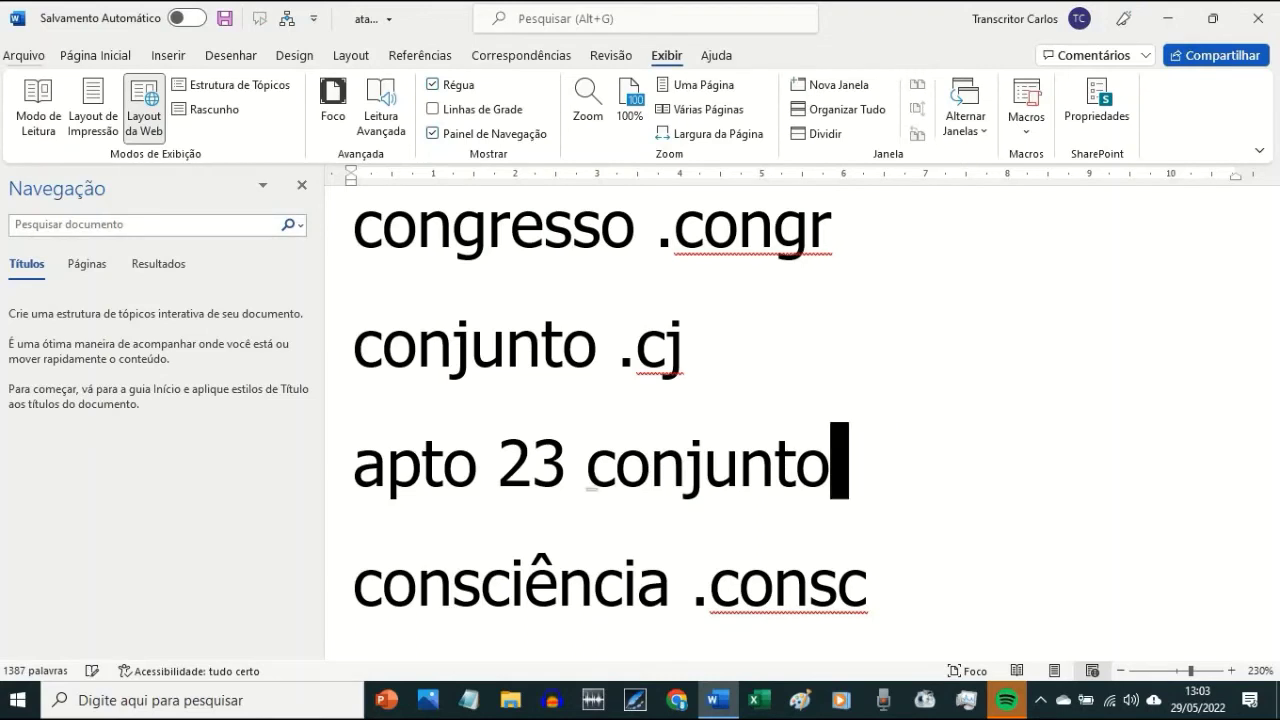
key("ctrl+z")
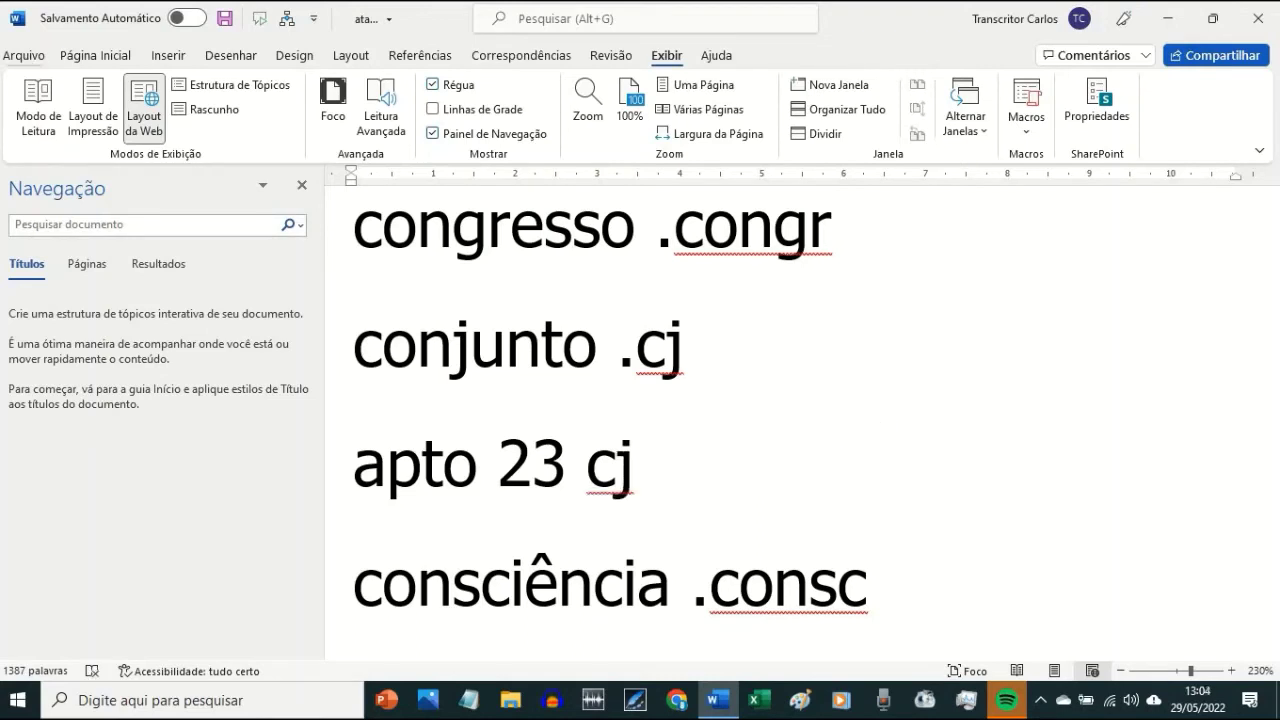
type("21")
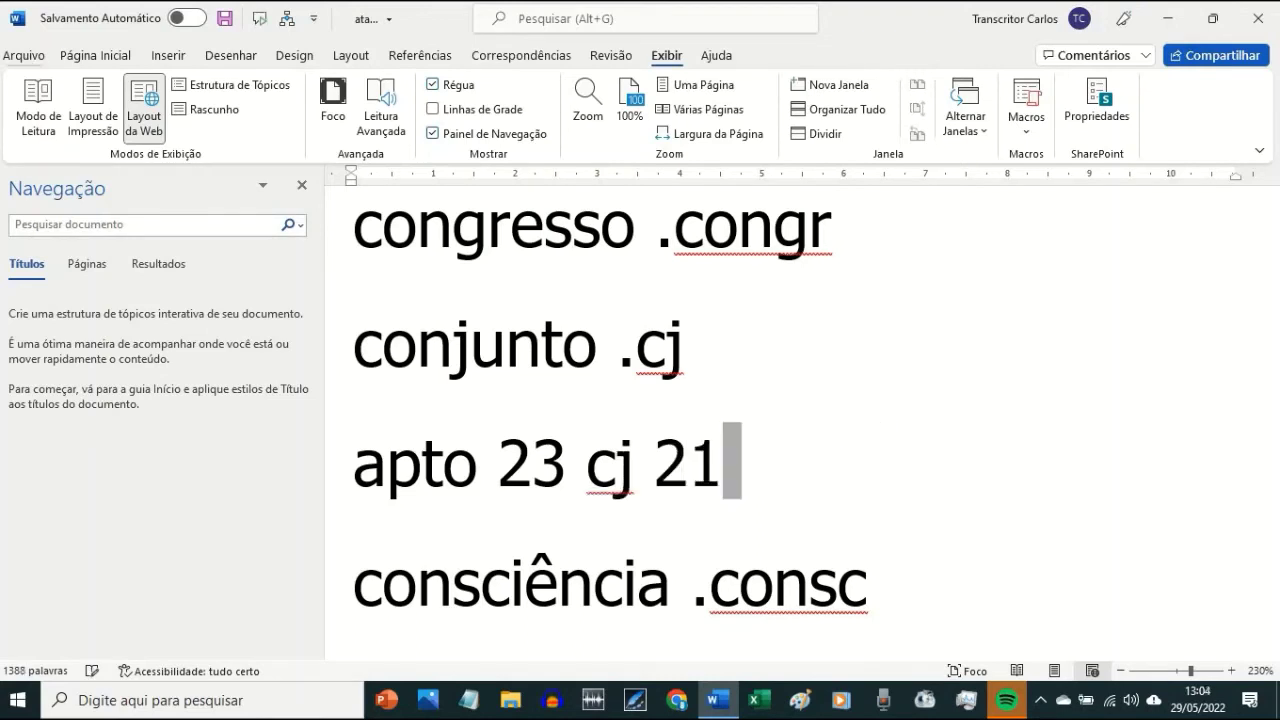
- Remove the "apto 23 cj 21" test line and the duplicate "consciência .consc" entry
key("ctrl+z")
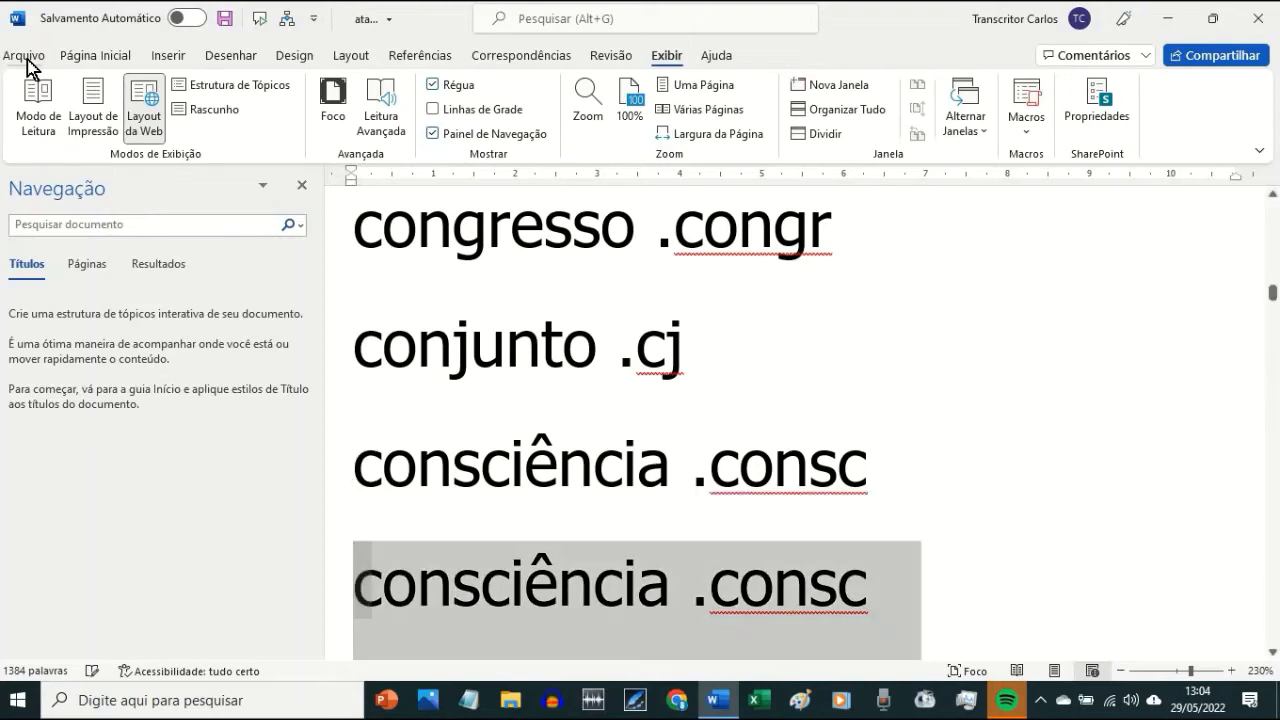
key("ctrl+z")
key("ctrl+z")
- Review the entries and their abbreviations from "constitucional" through "contato"
key("Down")
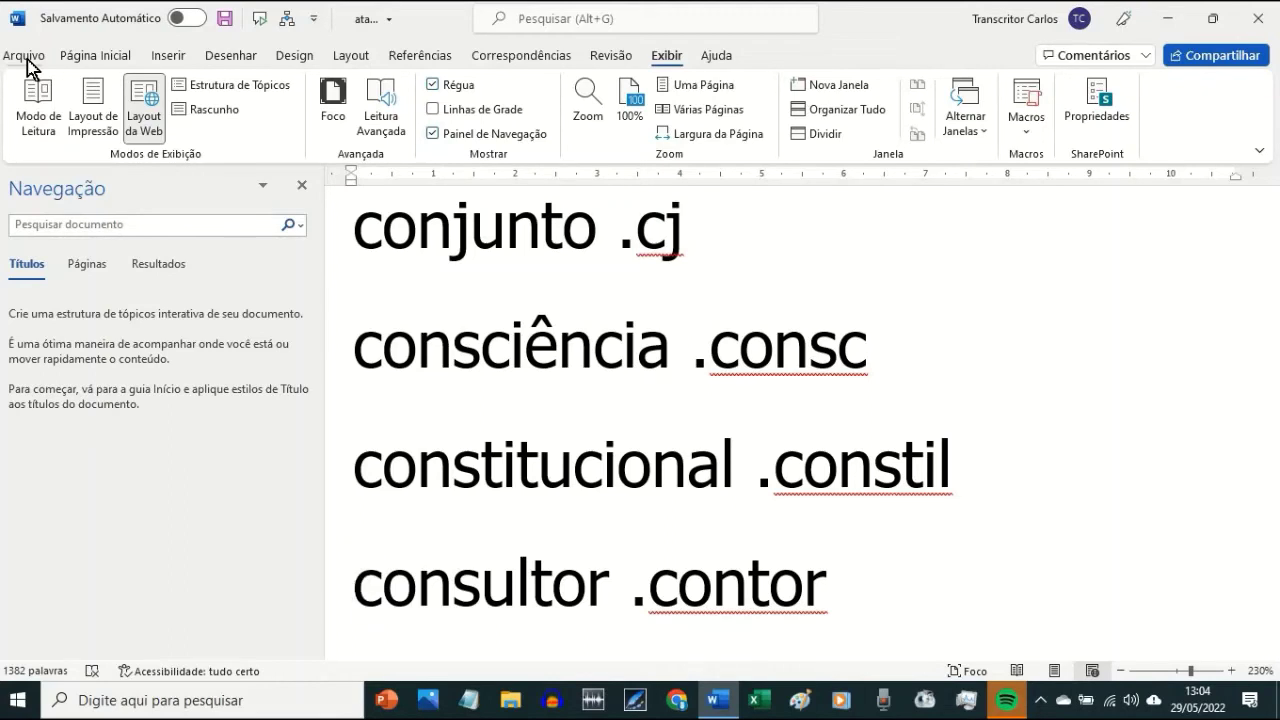
key("Down")
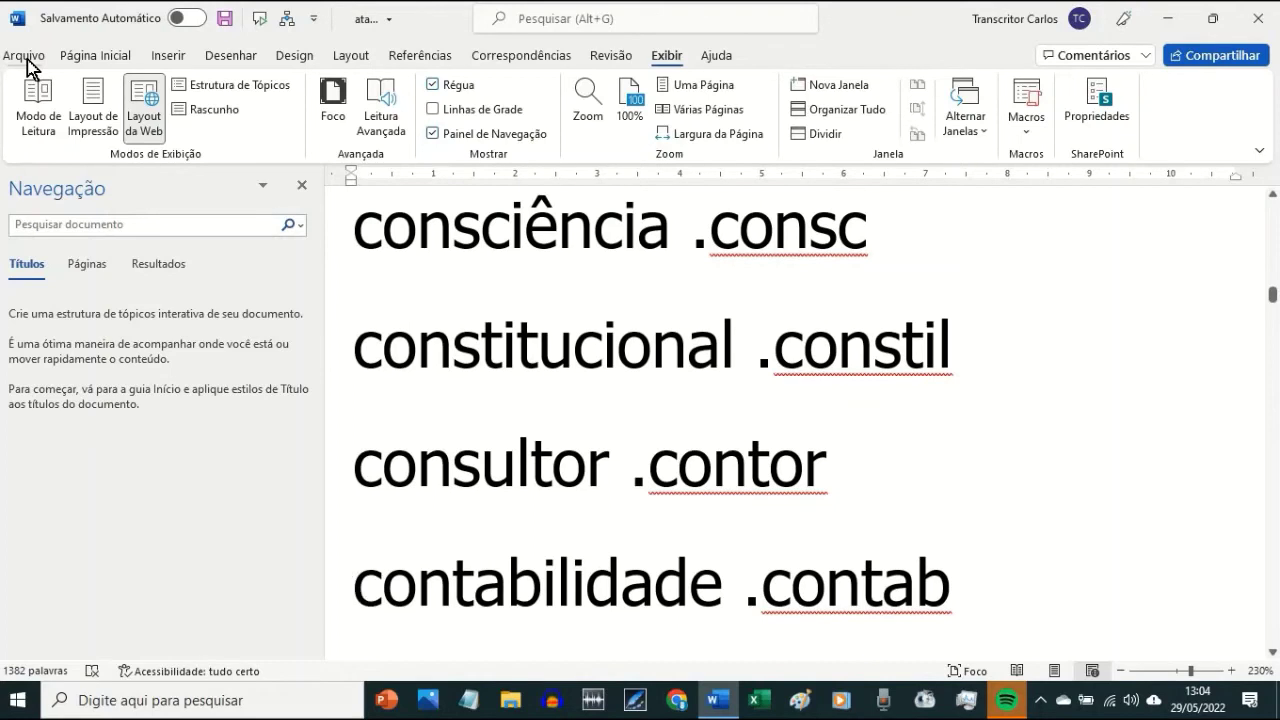
key("Down")
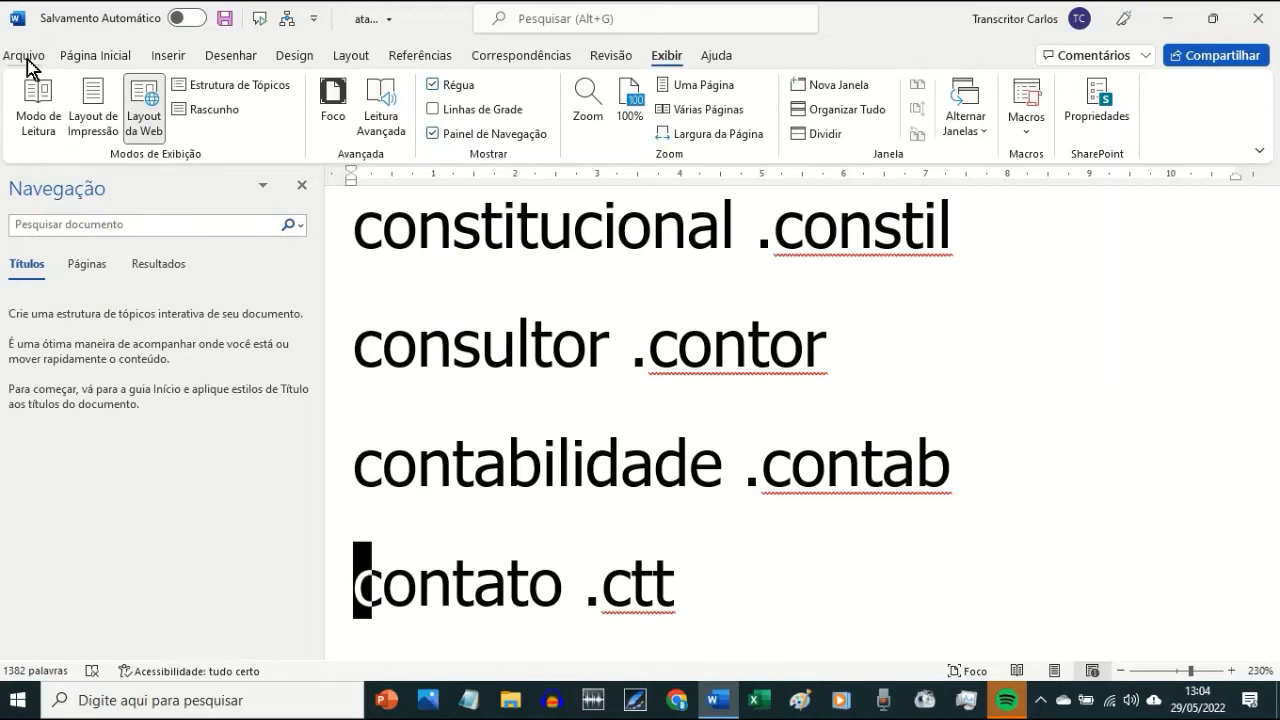
- Write the test line "contrato coto" below the entry "contratação .koao"
key("Down")
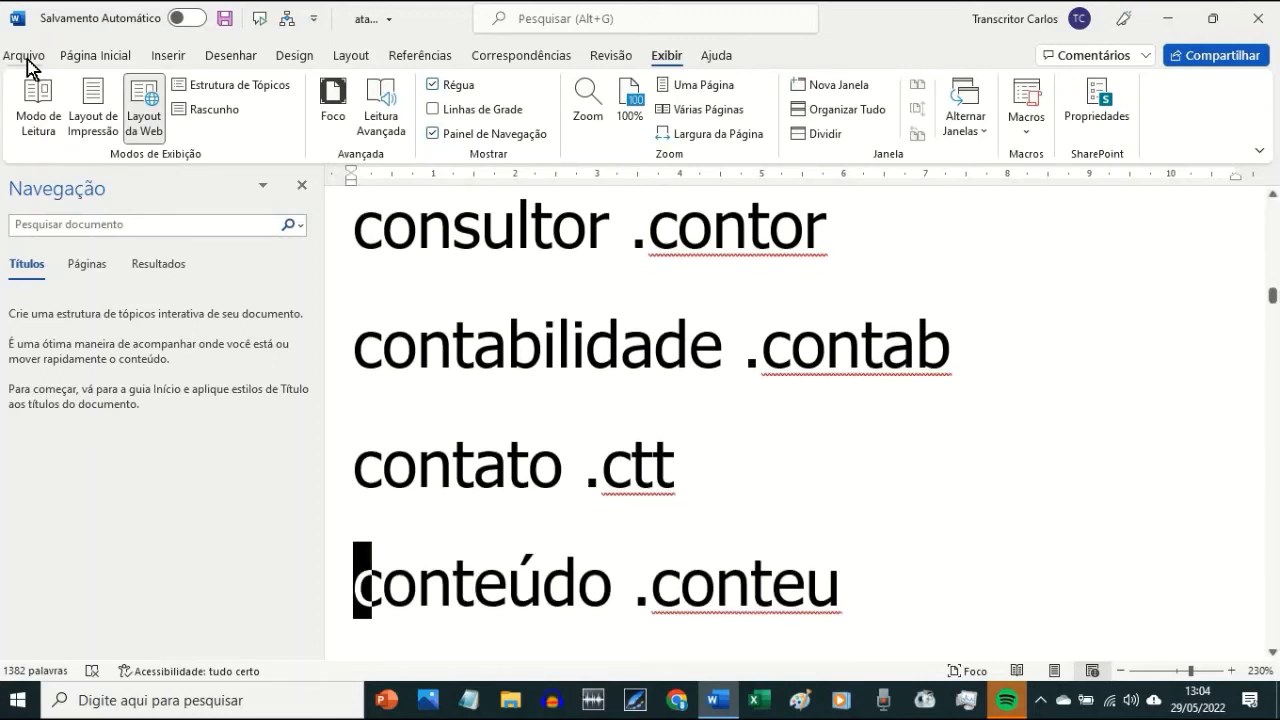
key("Down")
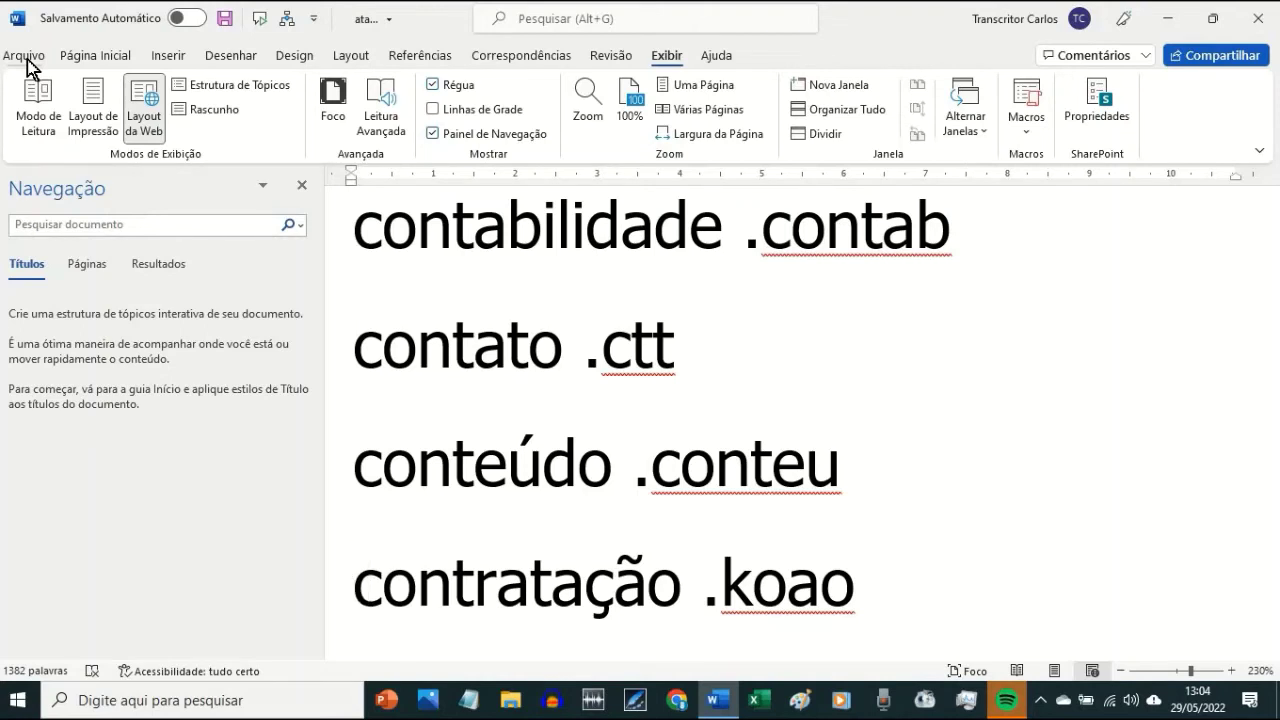
key("End")
key("Return")
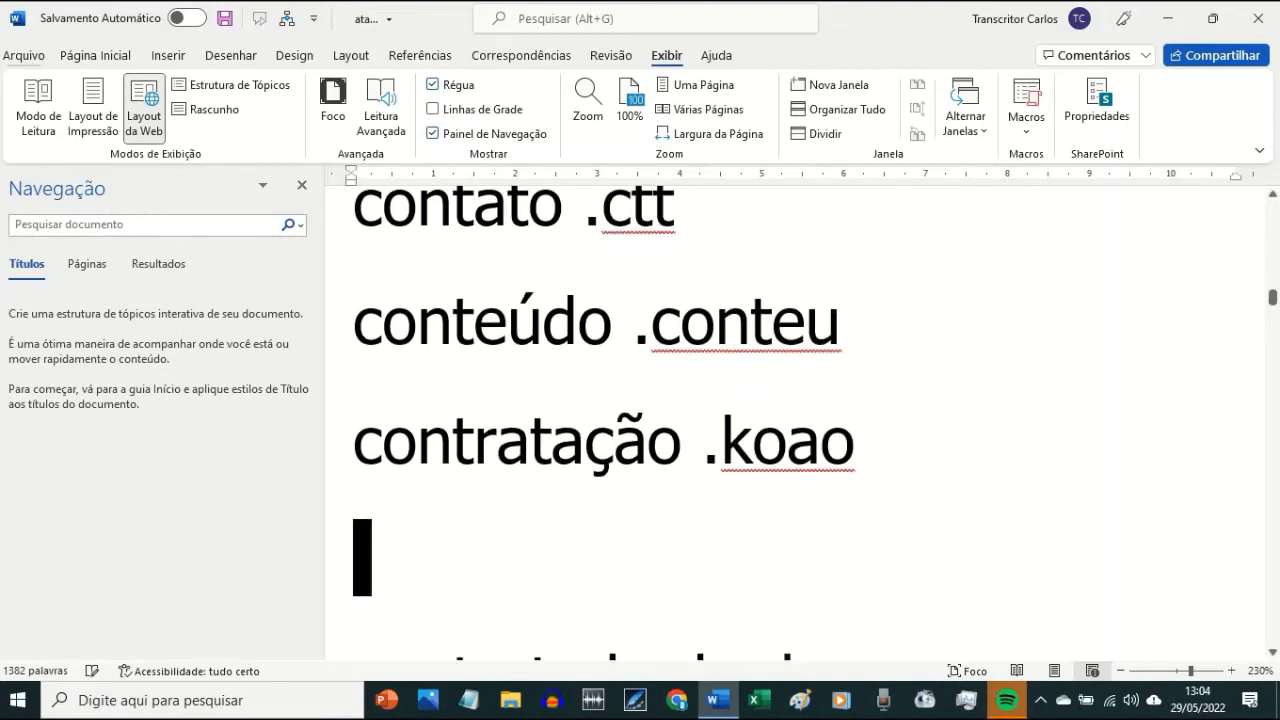
type("k")
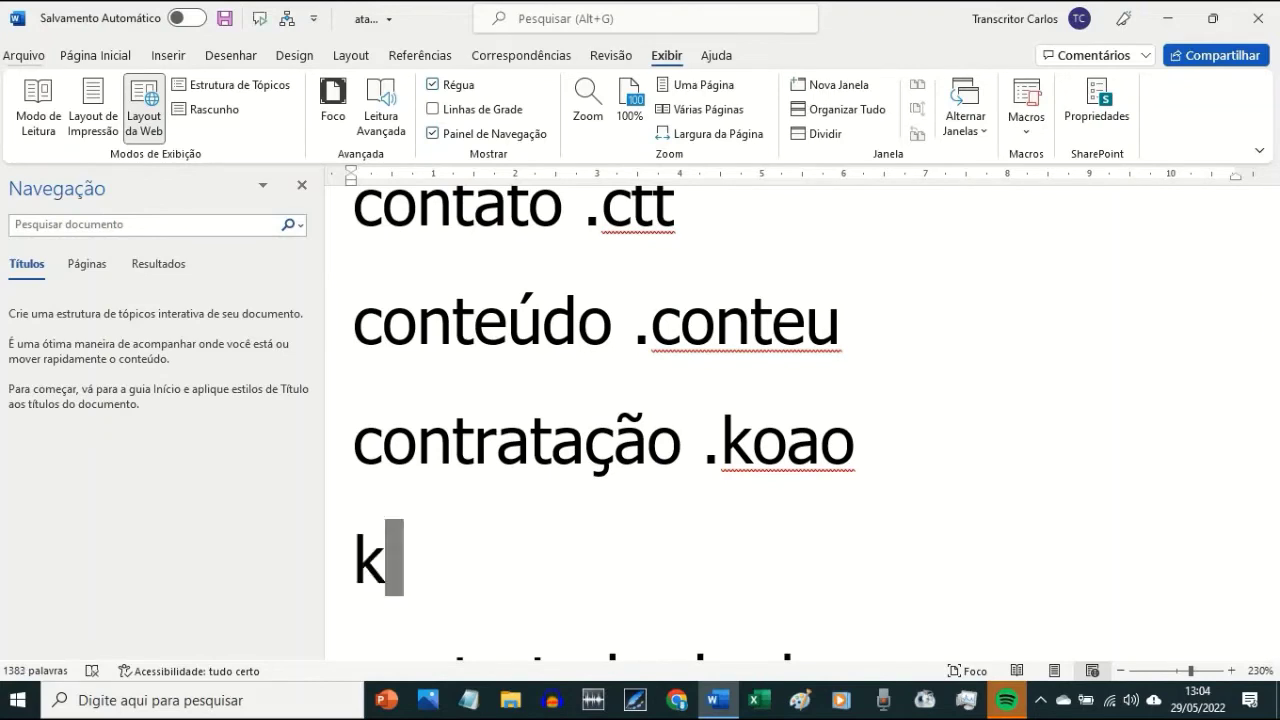
key("BackSpace")
type("contrato d")
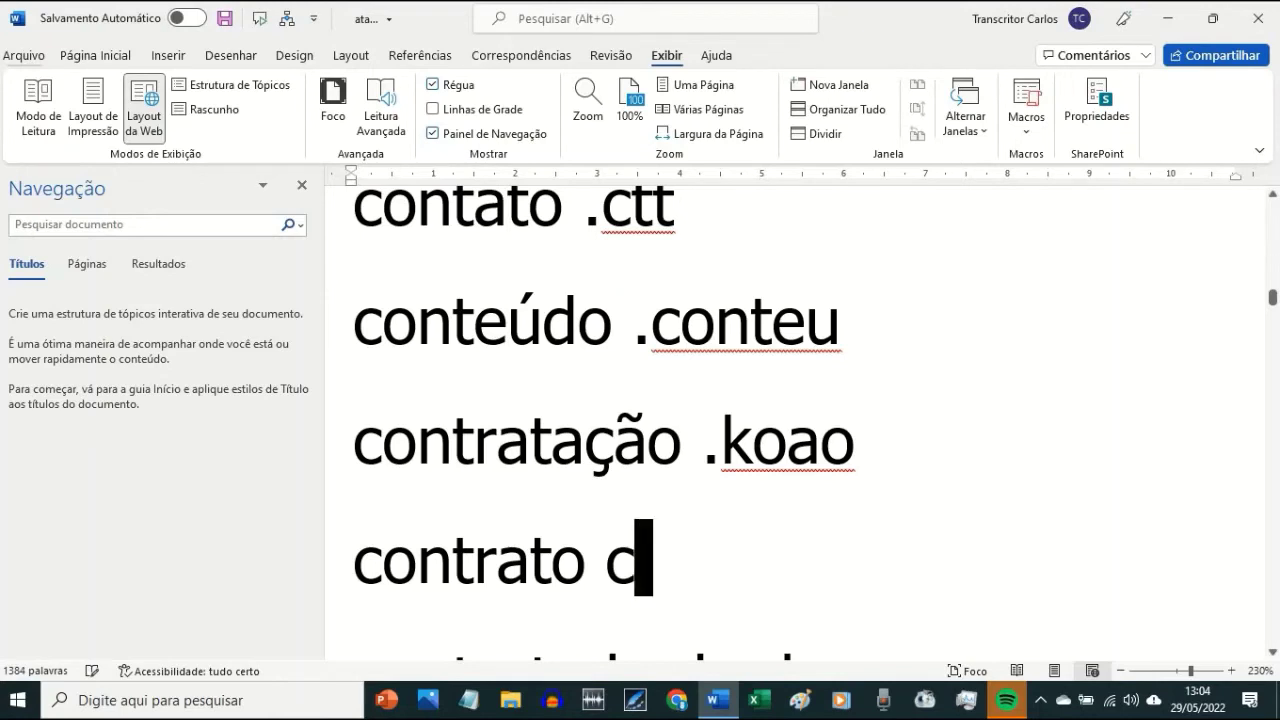
type("oto")
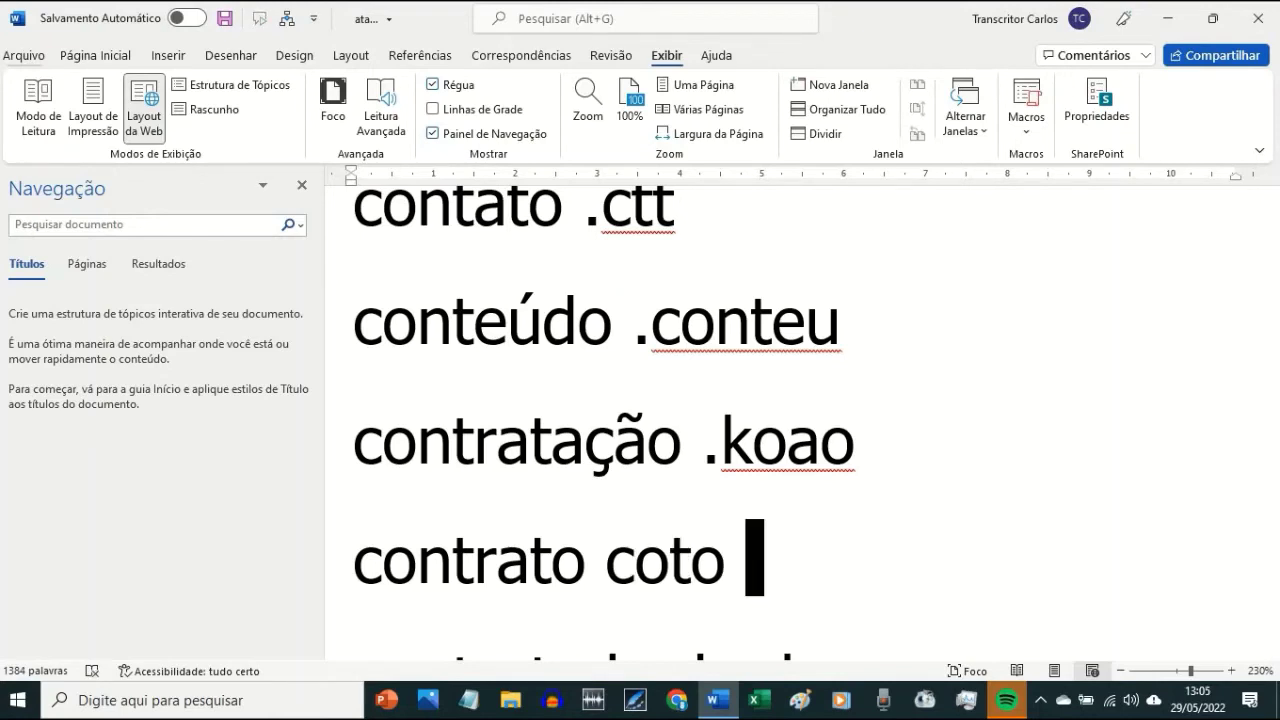
- Replace "coto" with the shortcut "koto", then with "contrato", on the test line below "contratação .koao"
key("BackSpace")
key("BackSpace")
key("BackSpace")
key("BackSpace")
key("BackSpace")
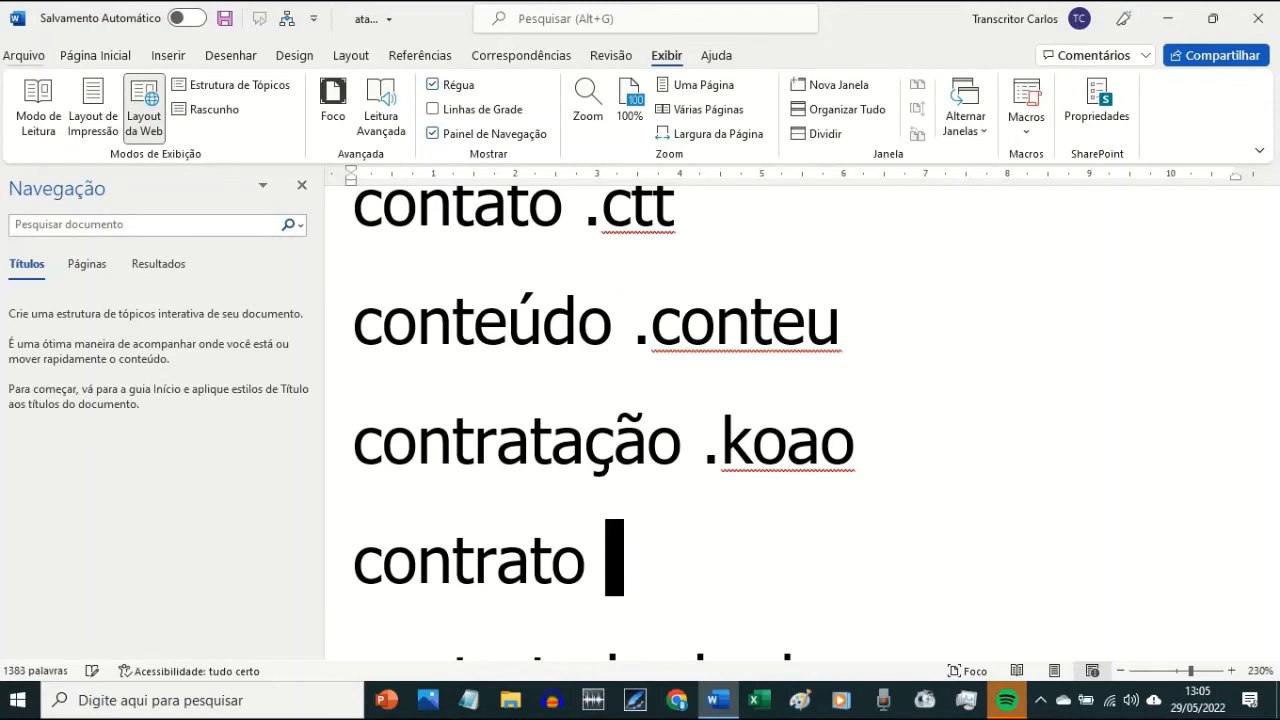
type("kot")
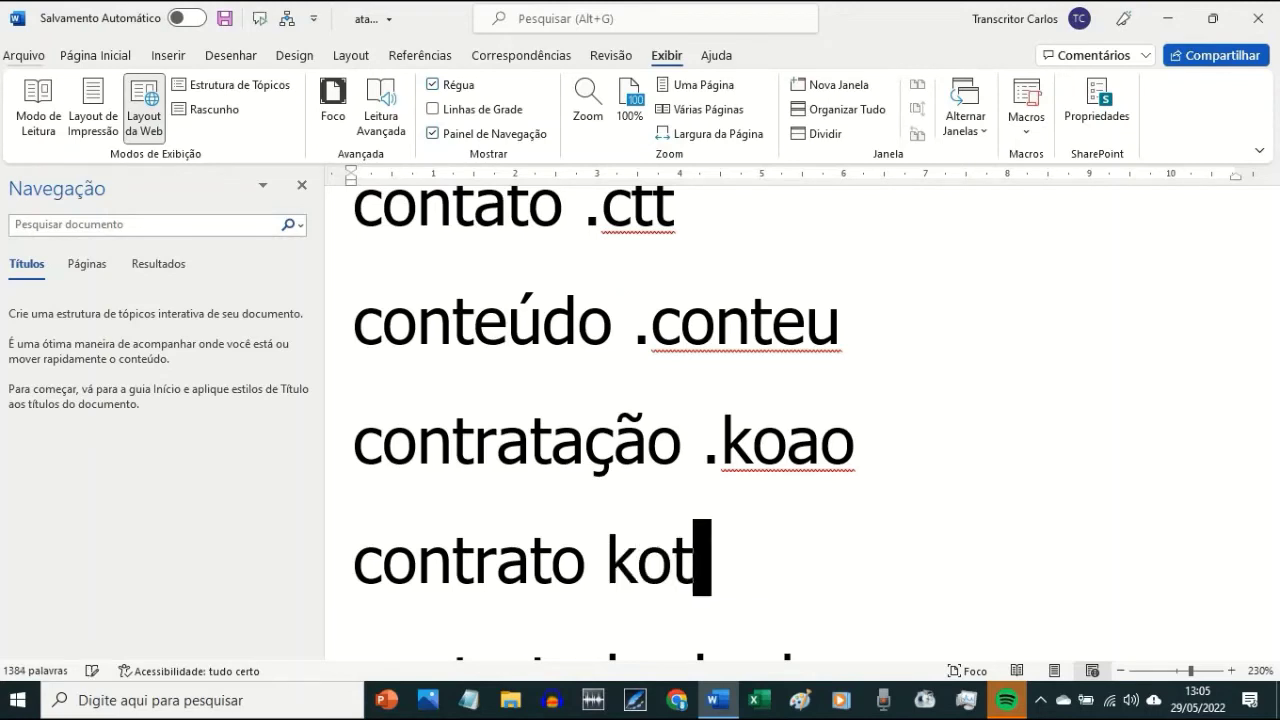
type("o")
key("BackSpace")
key("BackSpace")
key("BackSpace")
type("trato")
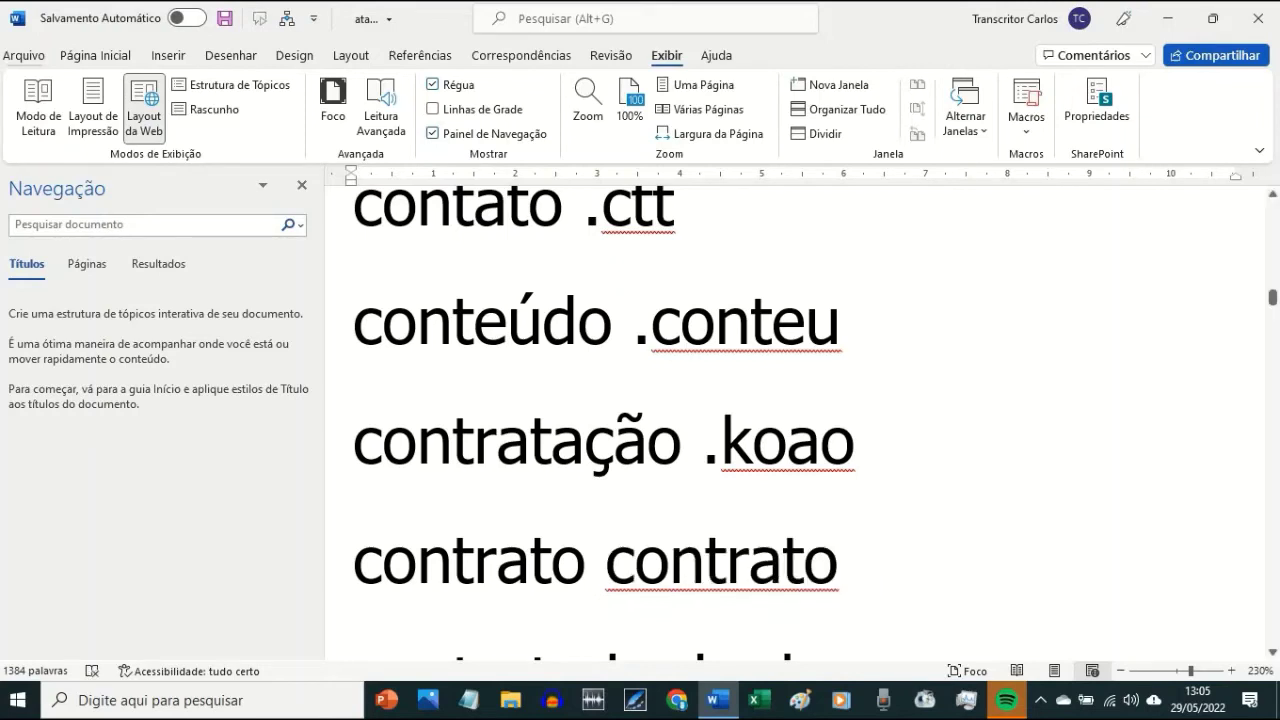
- Remove the "contrato contrato" test line below "contratação .koao"
key("BackSpace")
key("BackSpace")
key("BackSpace")
key("BackSpace")
key("BackSpace")
key("BackSpace")
key("BackSpace")
key("BackSpace")
key("BackSpace")
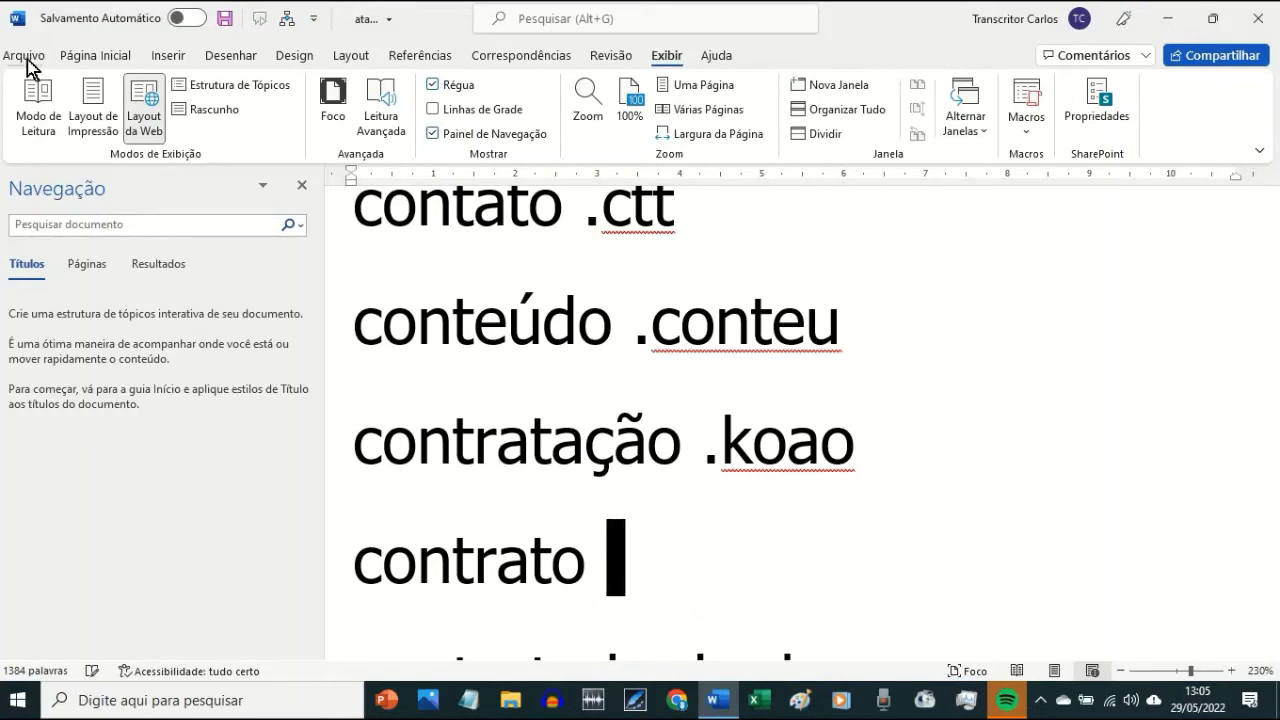
key("BackSpace")
key("BackSpace")
key("BackSpace")
key("BackSpace")
key("BackSpace")
key("BackSpace")
key("BackSpace")
key("BackSpace")
key("BackSpace")
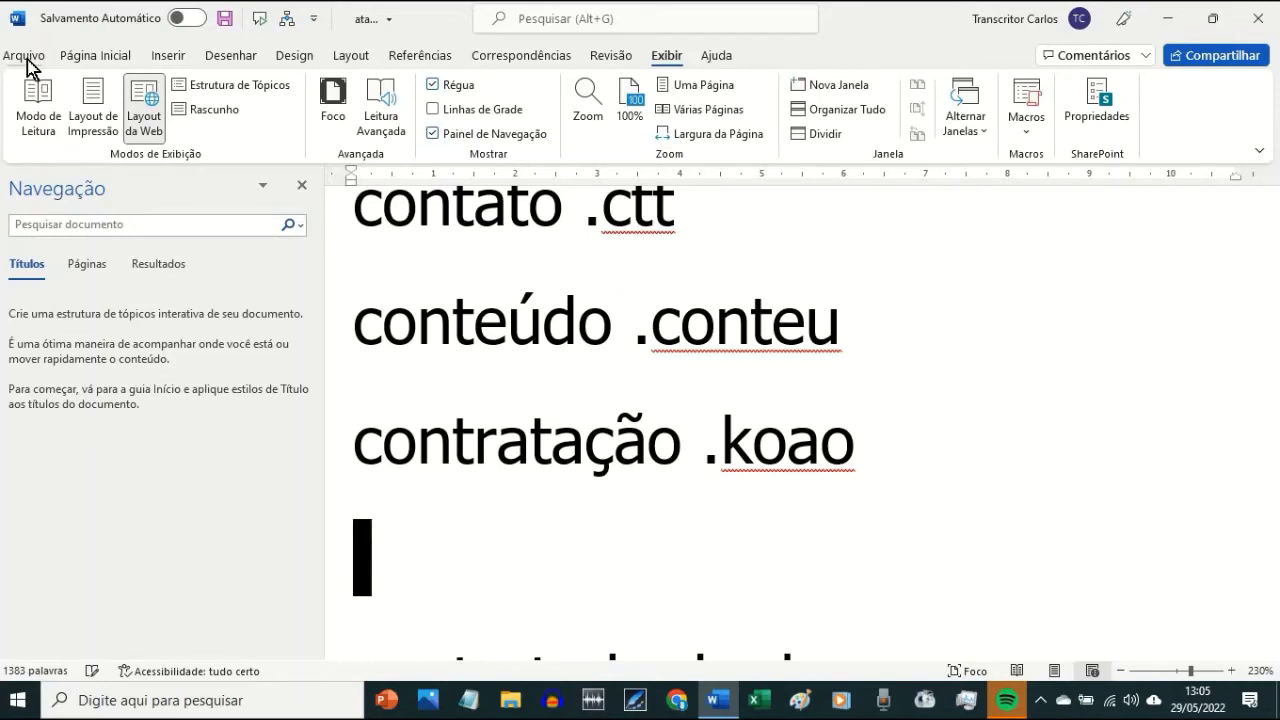
key("Delete")
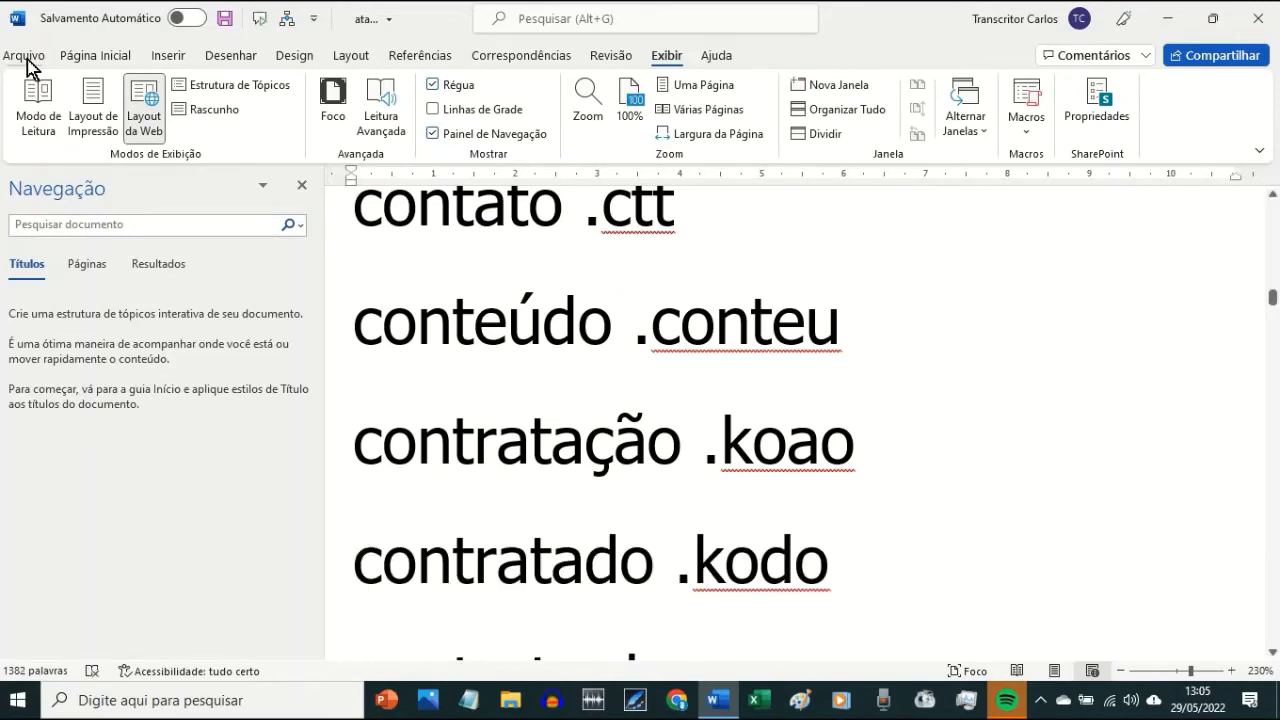
- Test the shortcut "koi" on a blank line below the entry "contratou .kou"
key("Down")
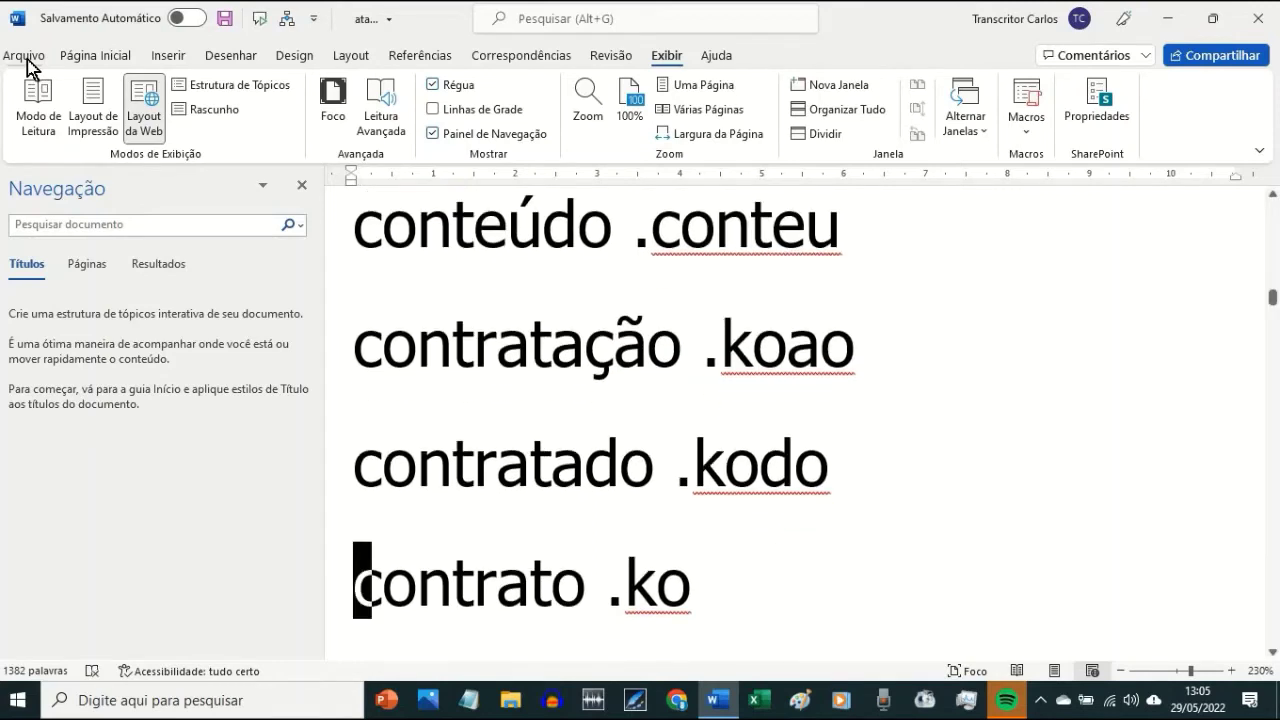
key("Down")
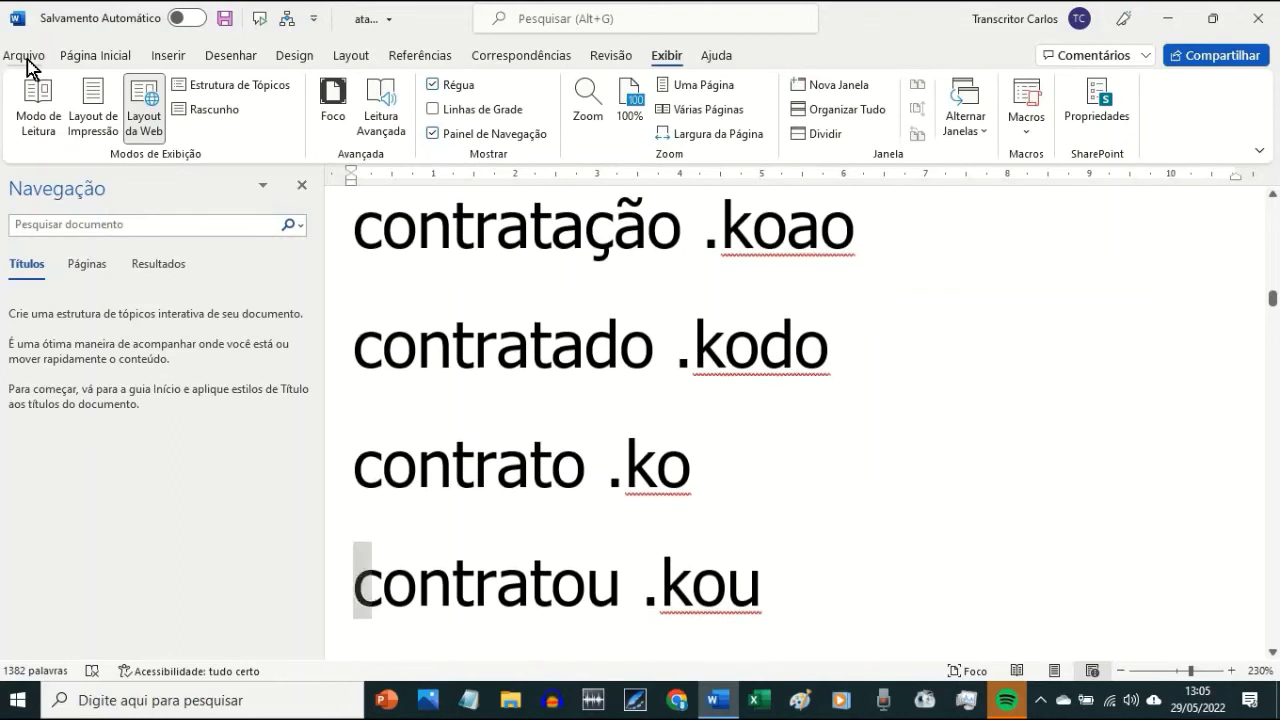
key("Down")
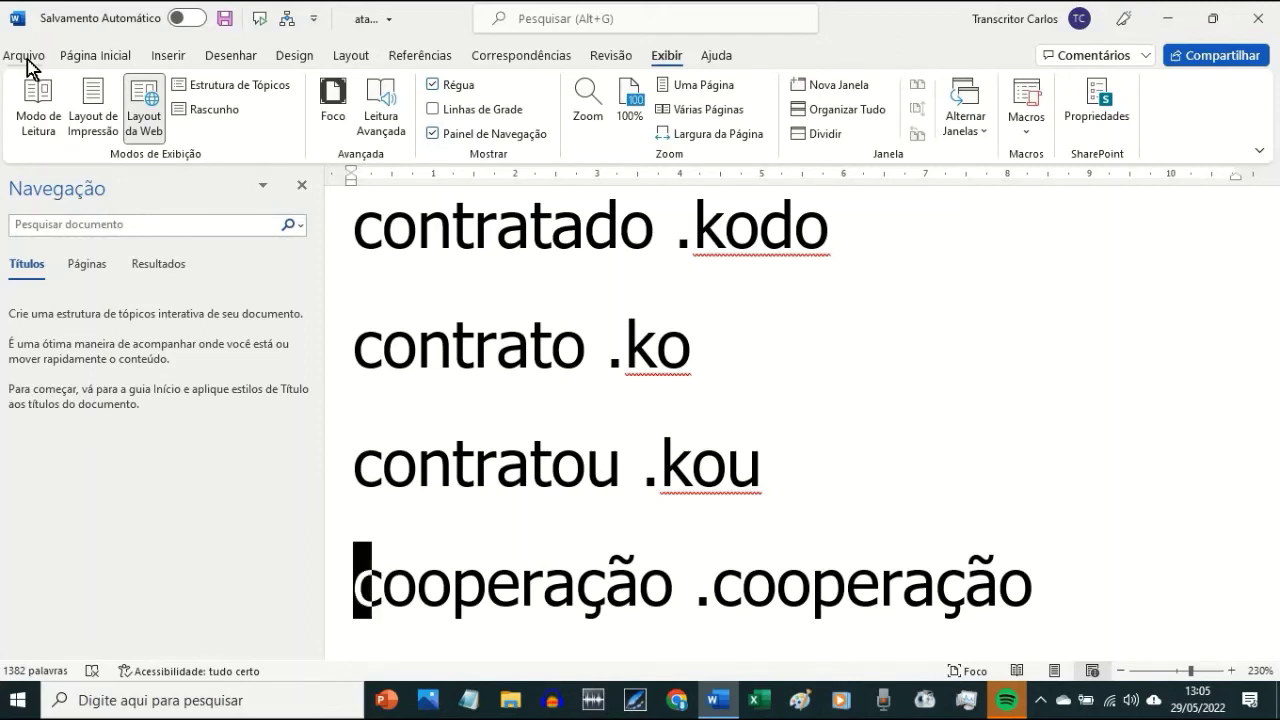
key("Up")
key("ctrl+Right")
key("ctrl+Right")
key("End")
key("Down")
key("shift+End")
key("Delete")
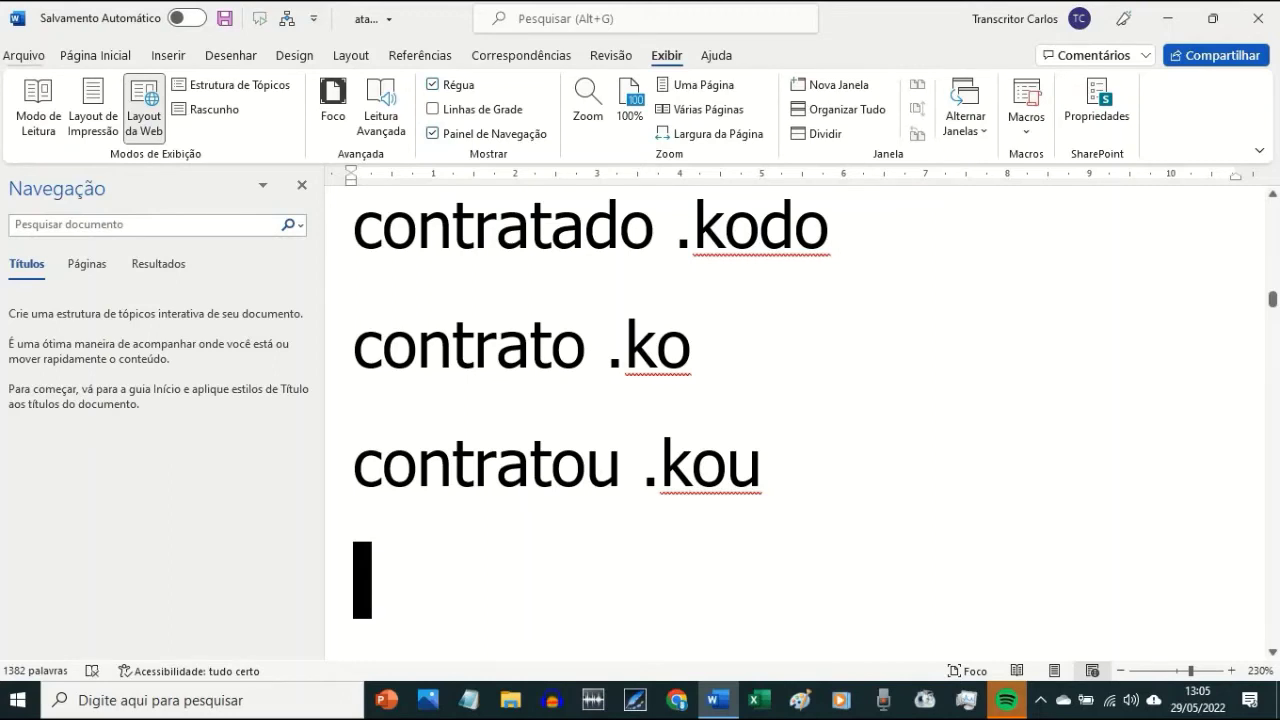
type("koi")
key("BackSpace")
key("BackSpace")
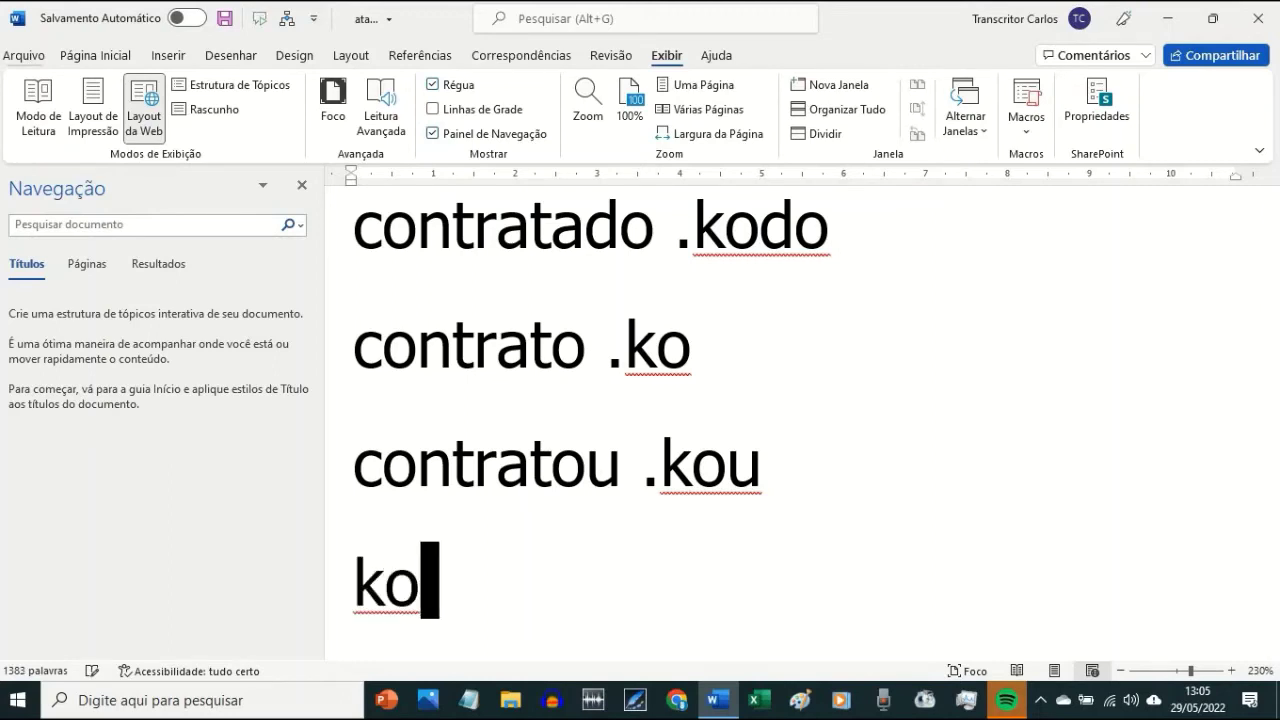
- Replace the "koi" test text with "aqui" and clear the line again
key("BackSpace")
key("BackSpace")
type("aqui")
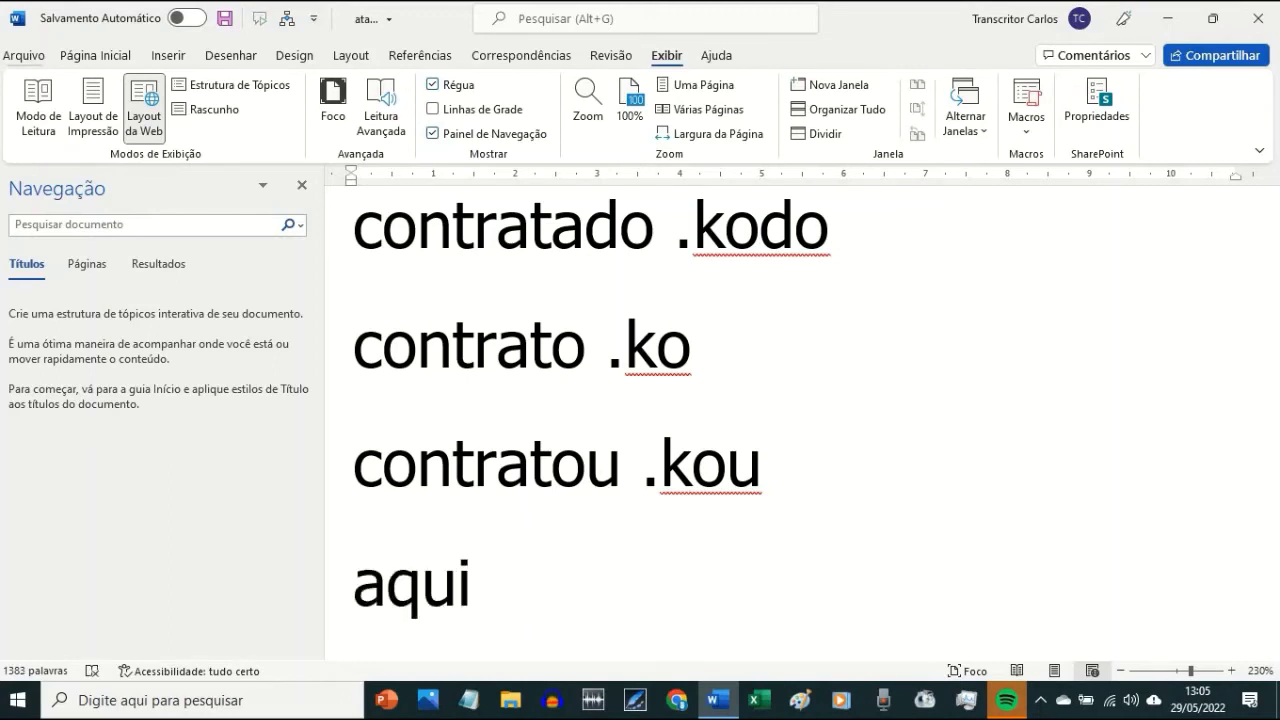
key("BackSpace")
key("BackSpace")
key("BackSpace")
key("BackSpace")
key("BackSpace")
key("BackSpace")
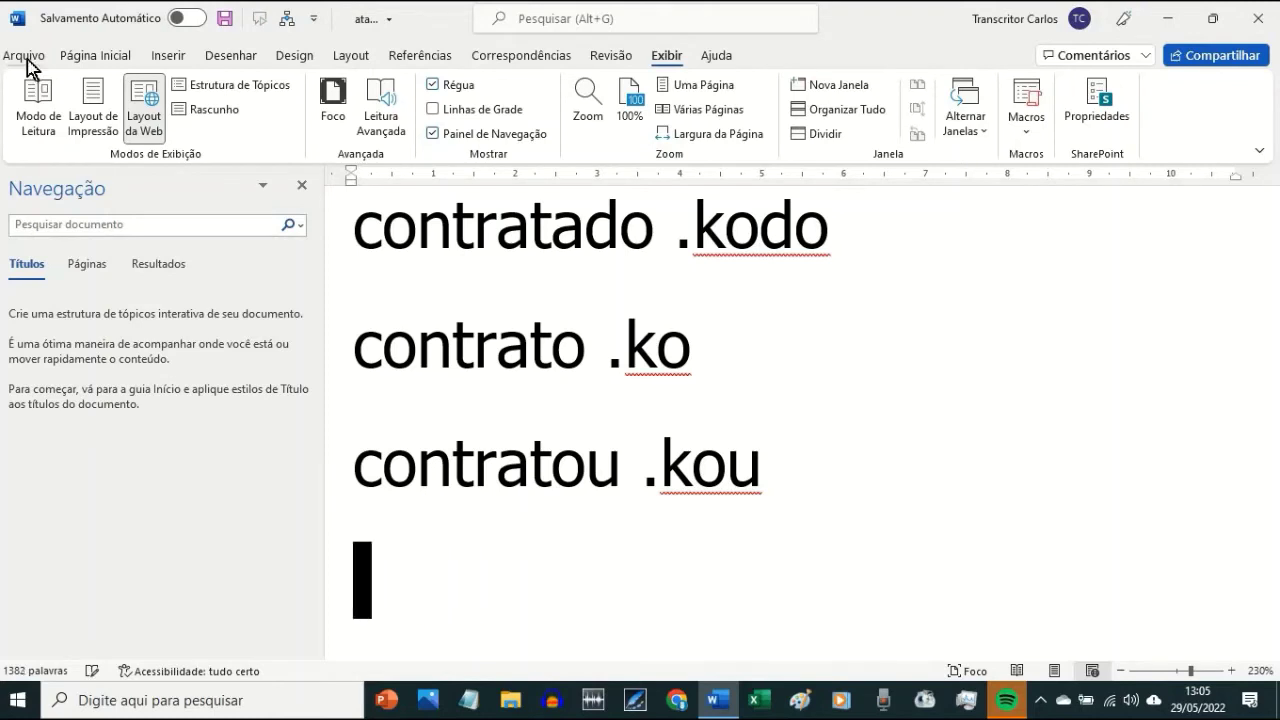
- Write the trial entry "koi .koi" below "contratou .kou" and undo it
type("koi ")
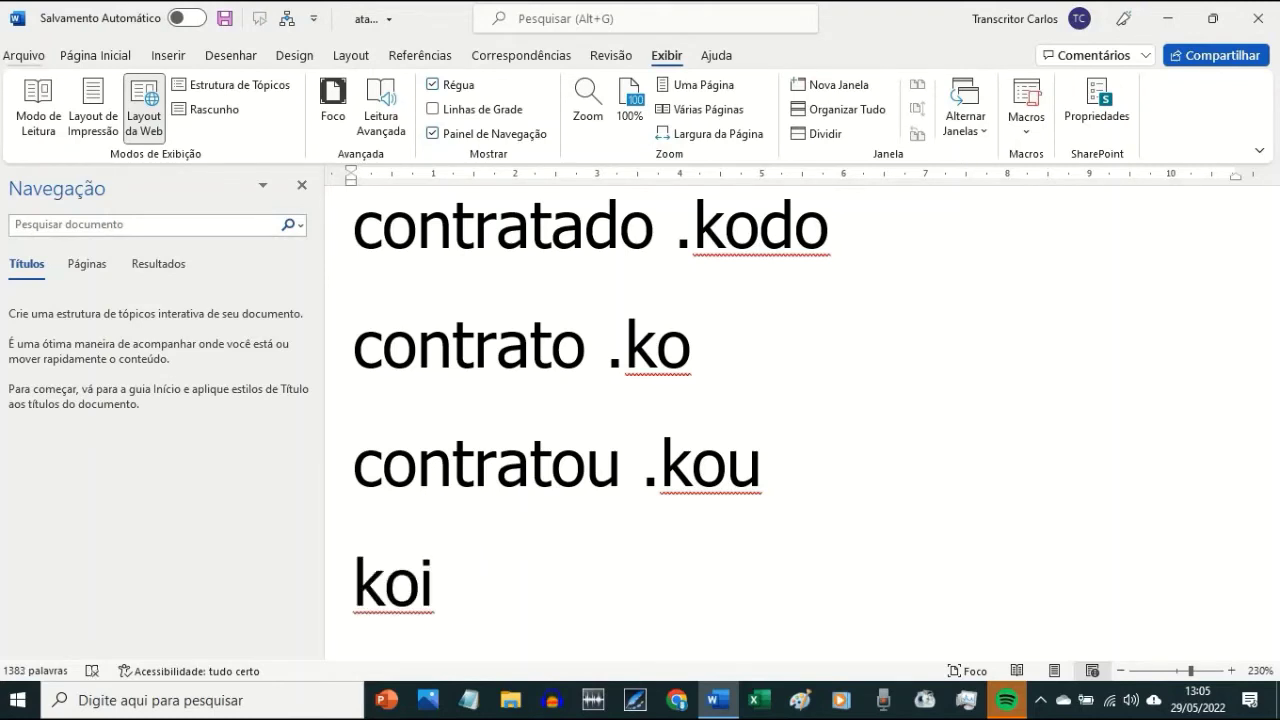
type(".koi")
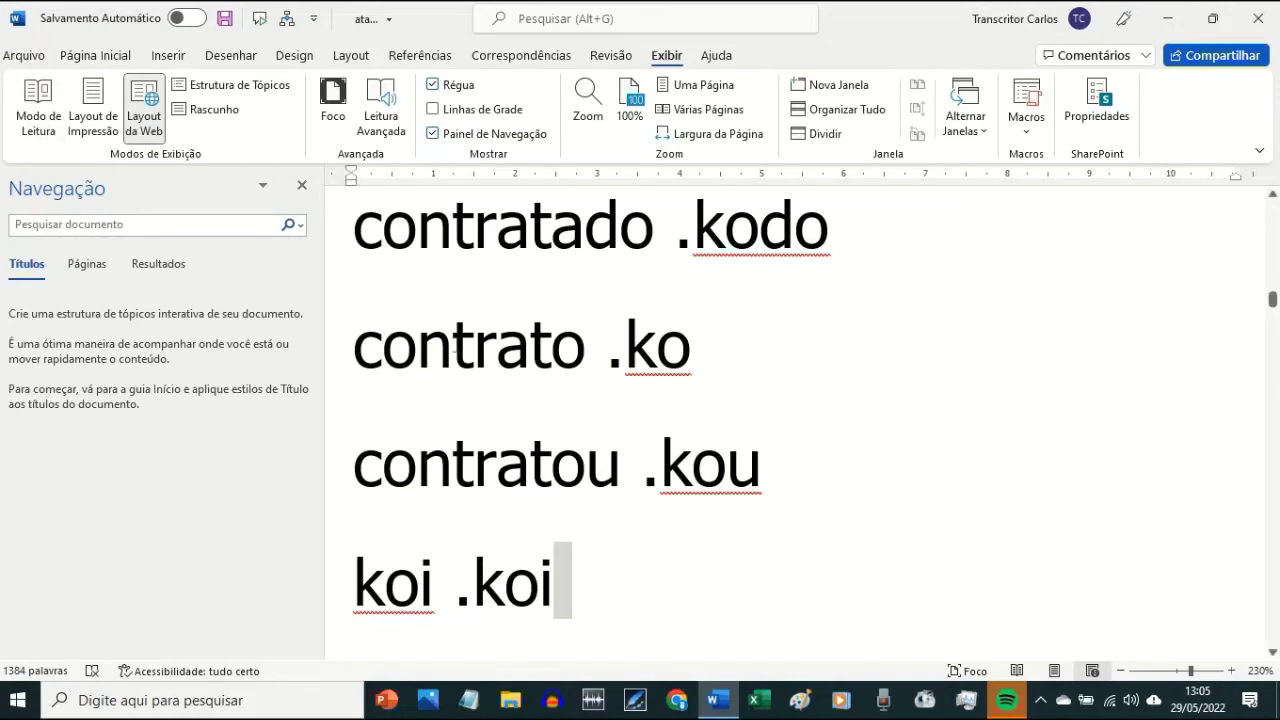
key("ctrl+z")
- Shorten the abbreviation of the "cooperação" entry to ".coop"
key("Down")
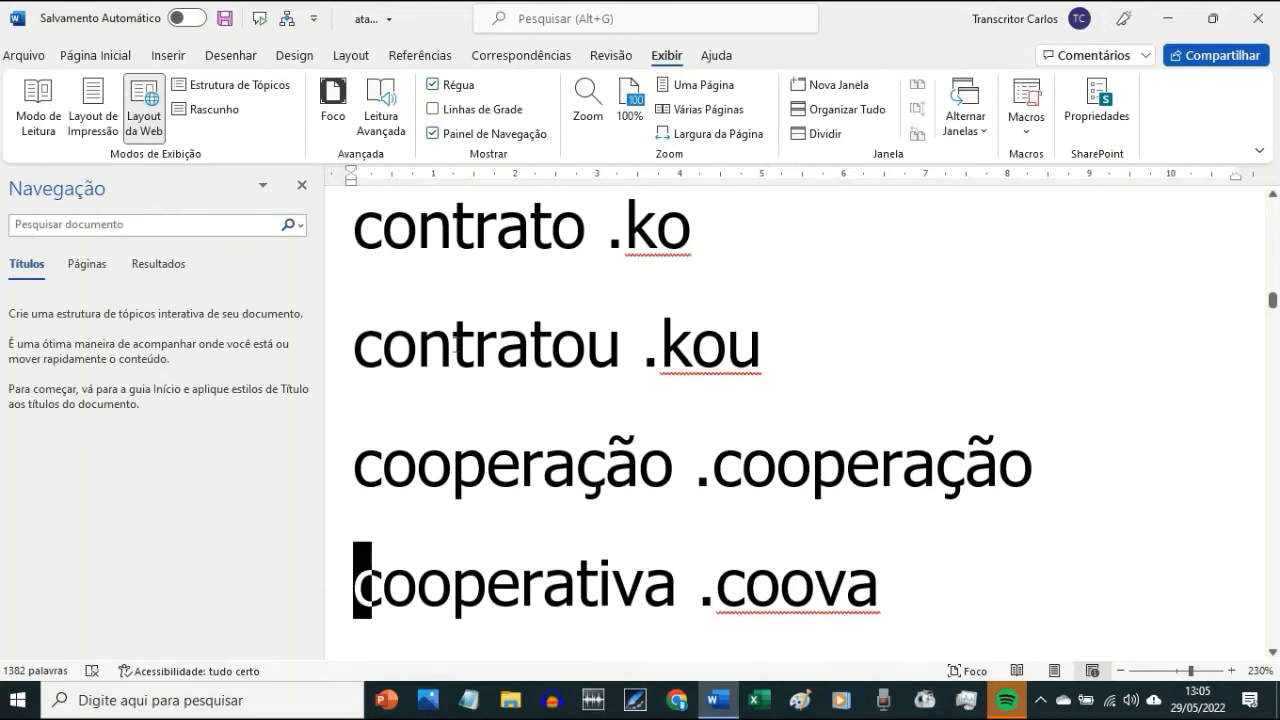
key("Up")
key("Right")
key("Right")
key("Right")
key("Right")
key("Right")
key("Right")
key("Right")
key("Right")
key("Right")
key("Right")
key("Right")
key("Right")
key("Right")
key("Right")
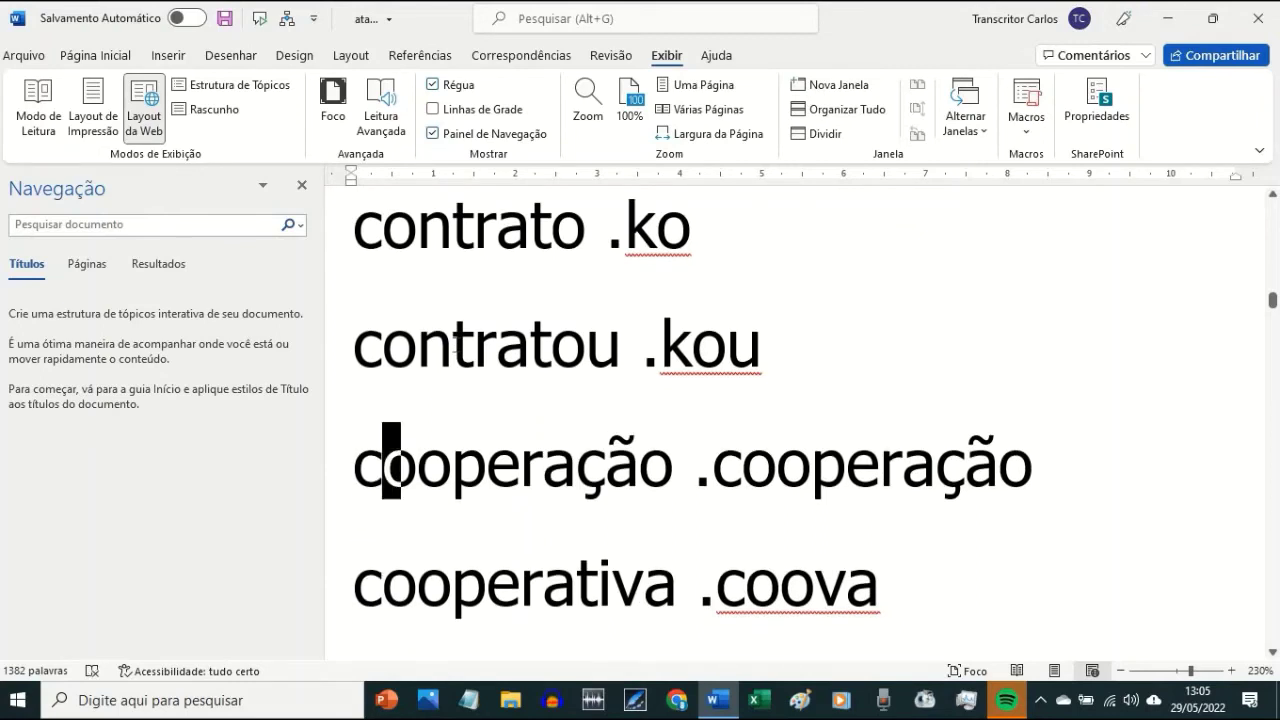
key("Right")
key("Right")
key("shift+End")
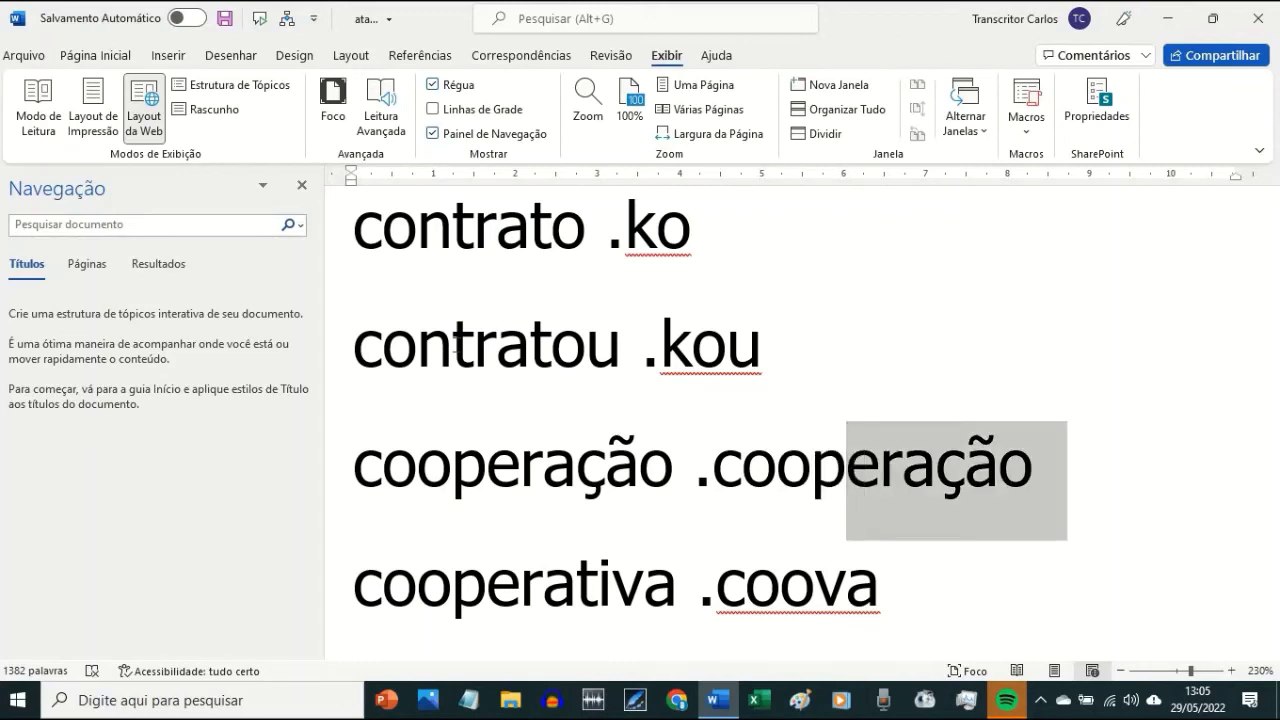
key("Delete")
- Review the entries and their abbreviations from "cooperativa" through the two "criminoso" lines
key("Down")
key("Down")
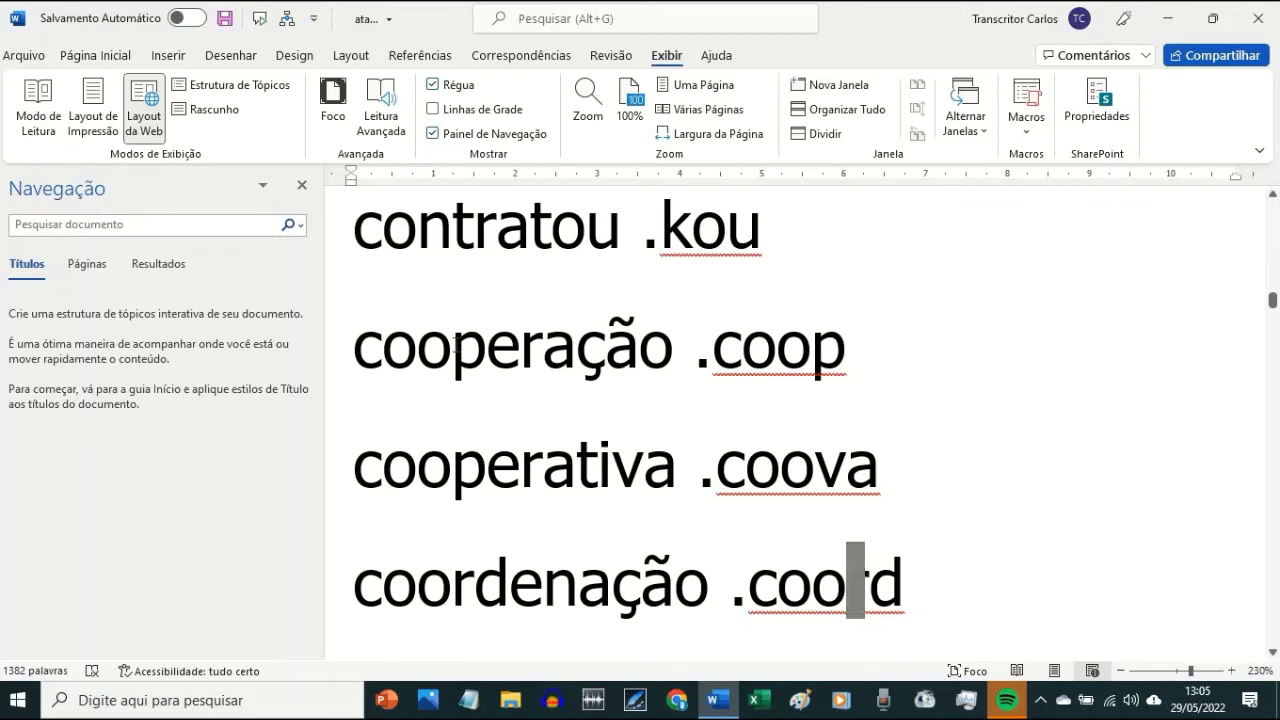
key("Down")
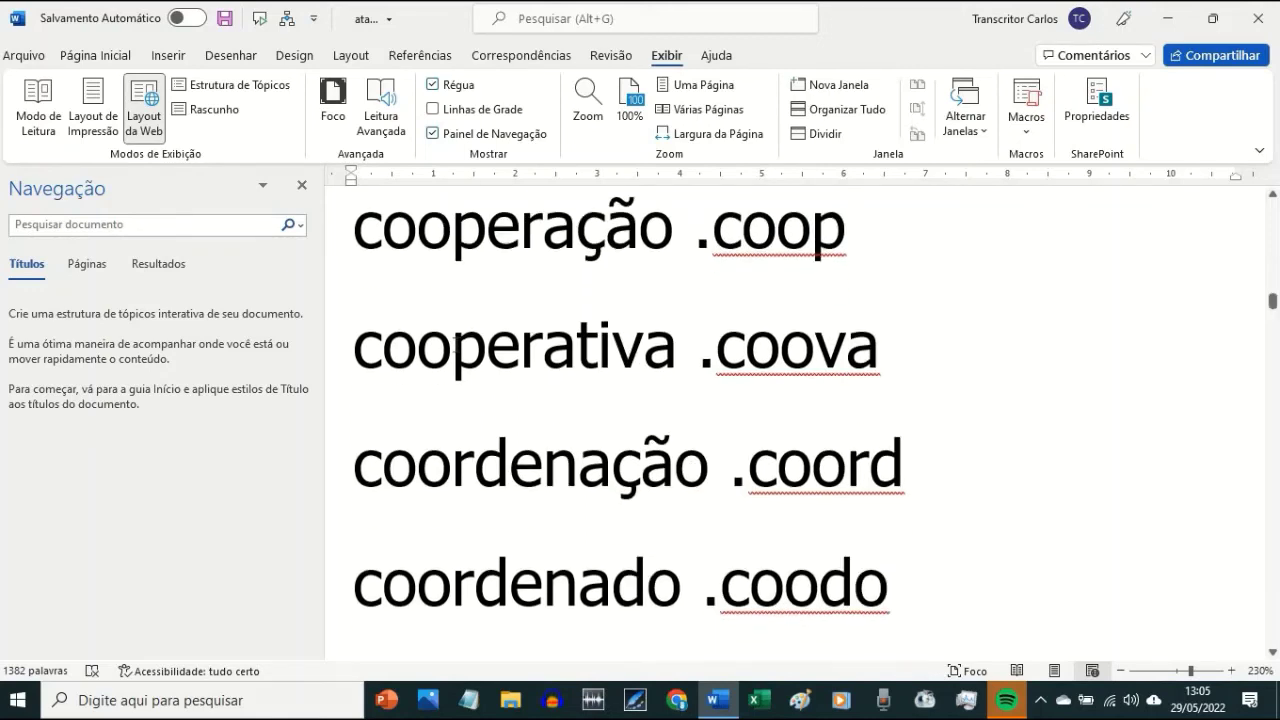
key("Down")
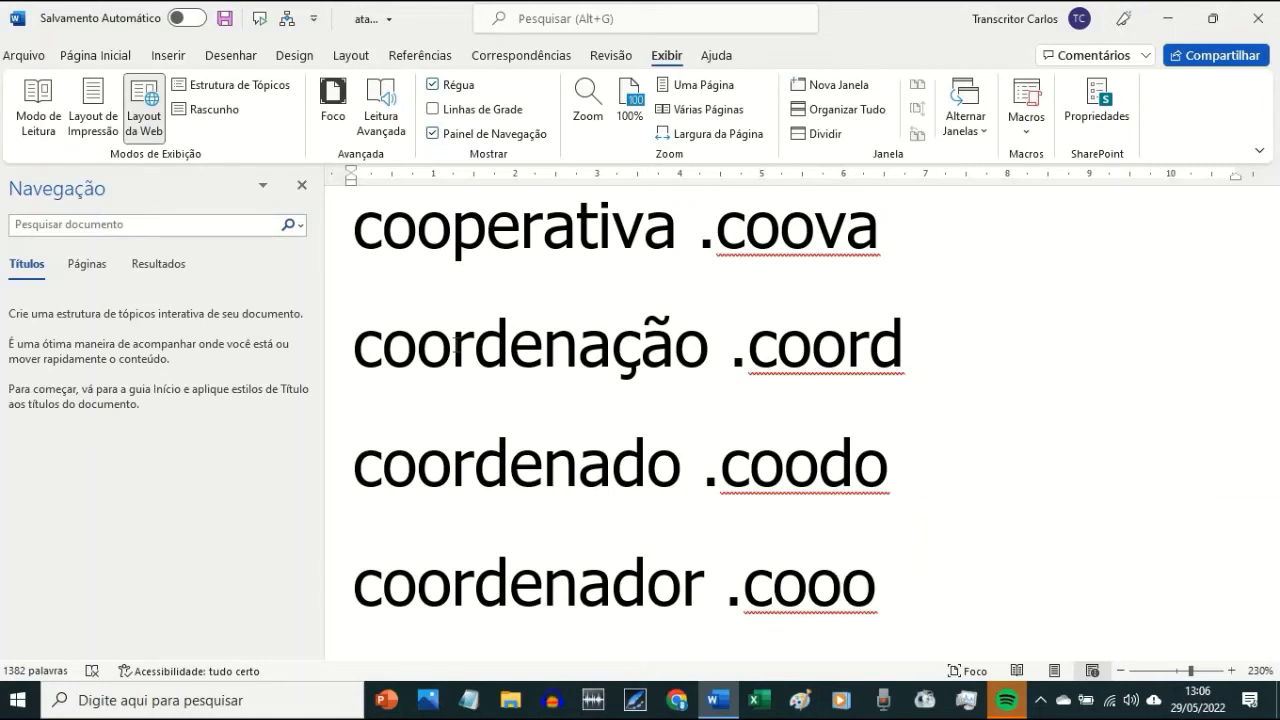
key("Down")
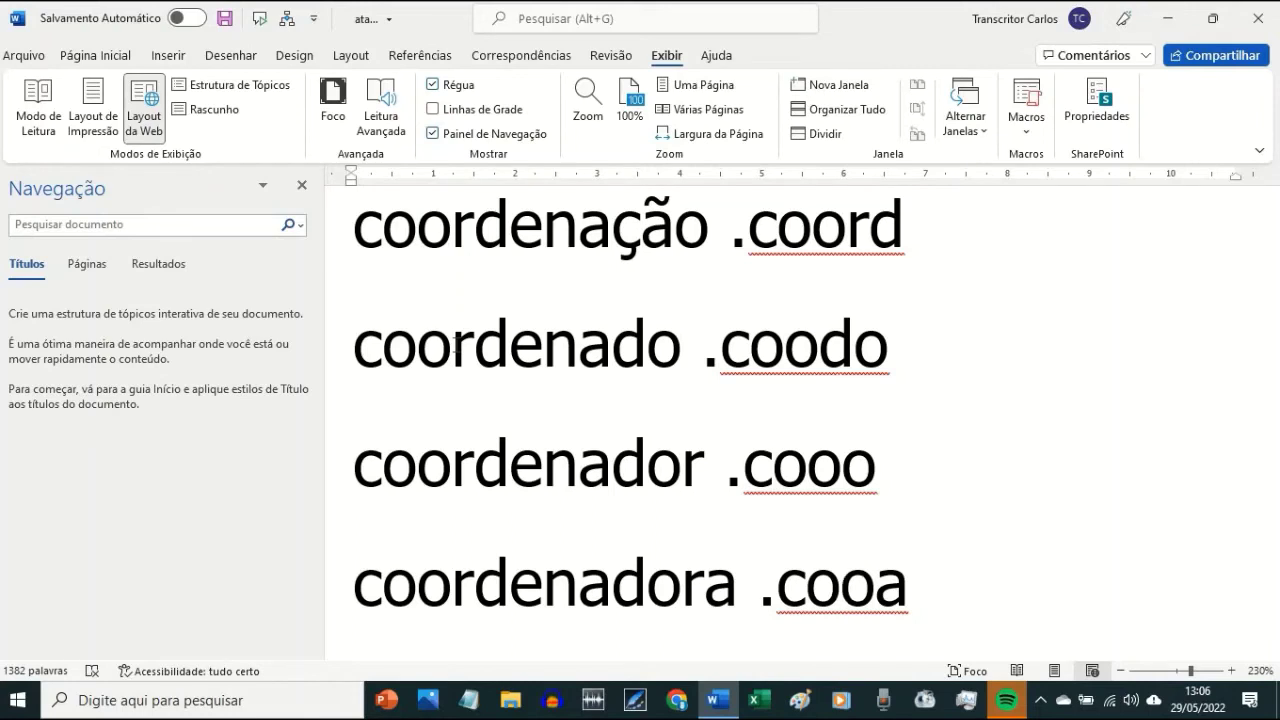
type("Corinthians .cori")
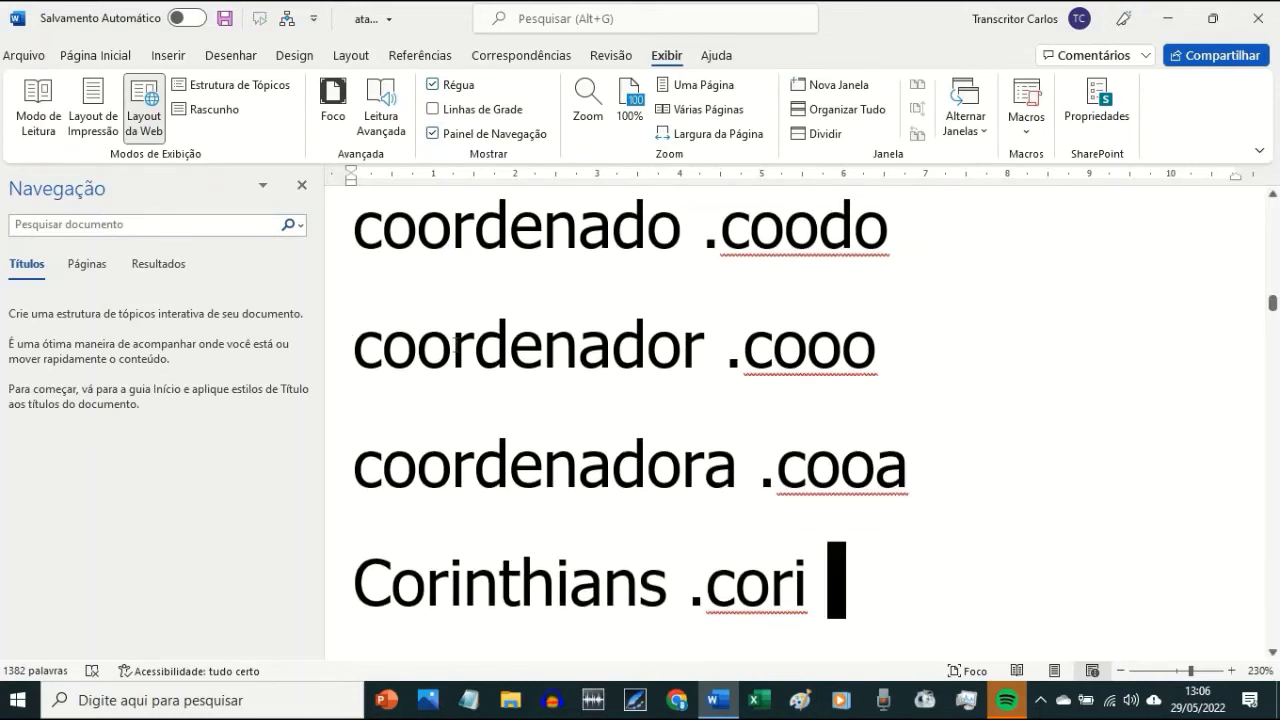
key("Return")
type("criança .cri")
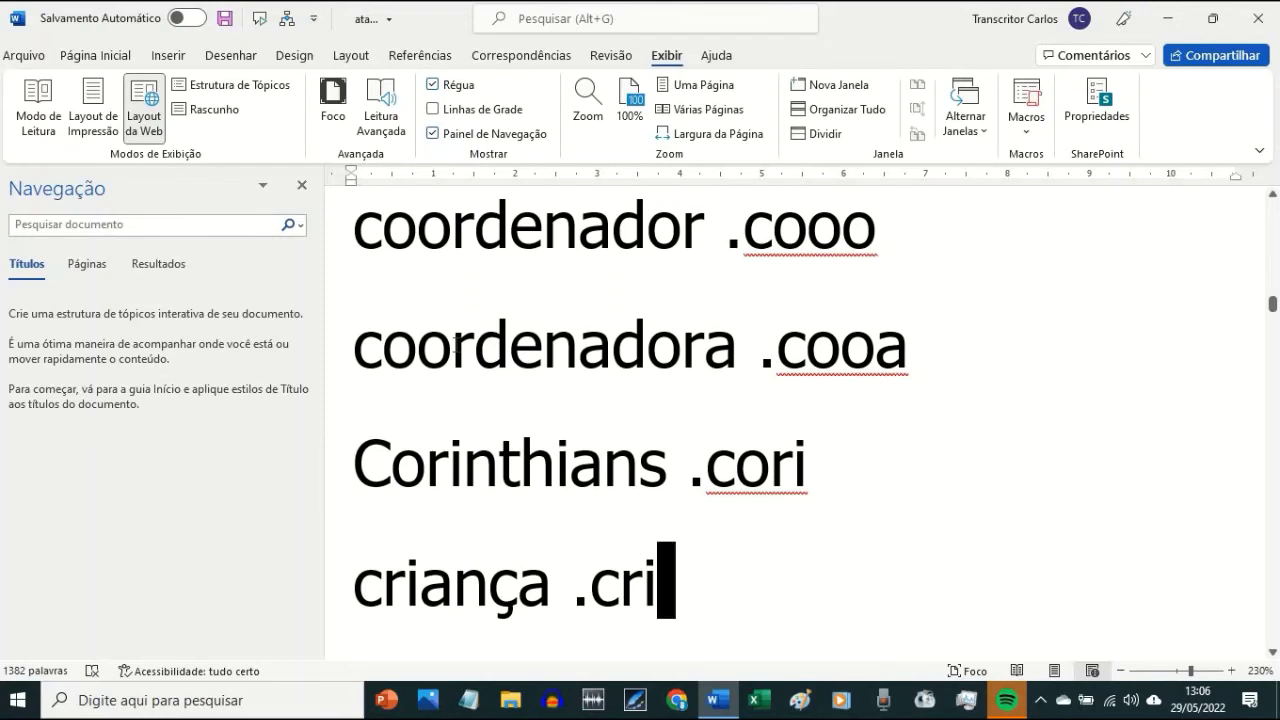
key("Return")
type("criminoso .crimoso")
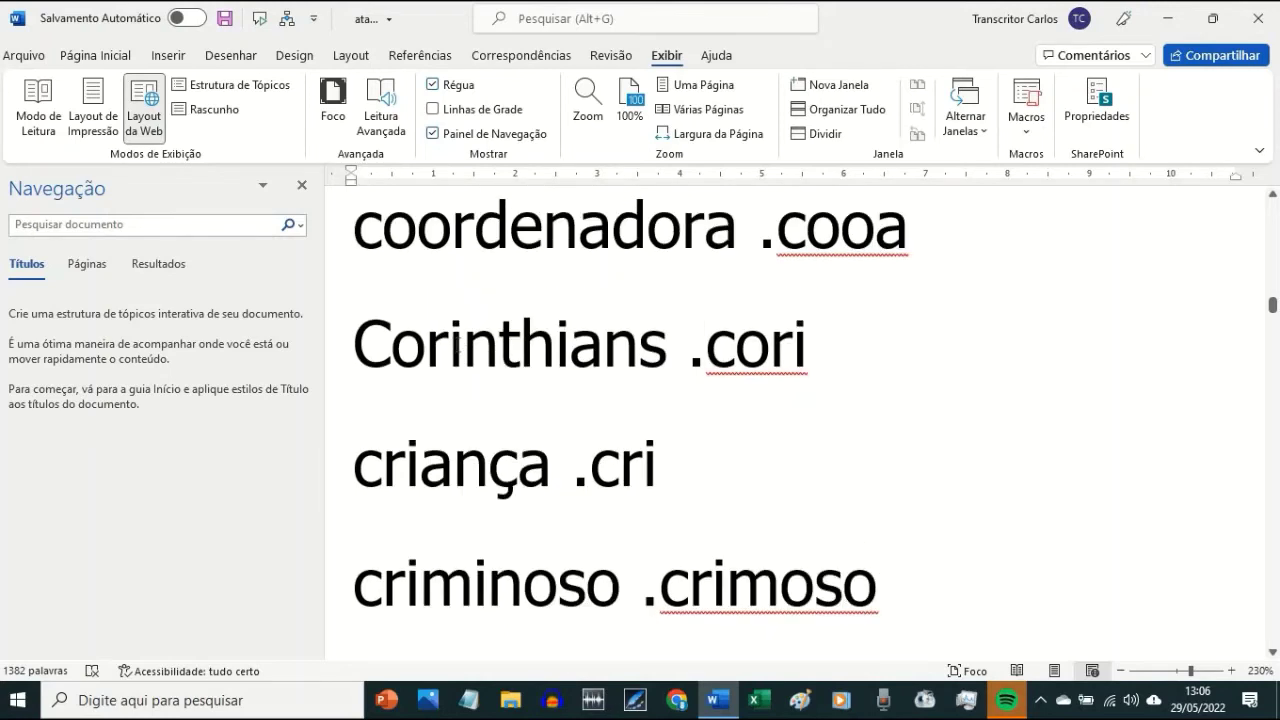
key("Return")
type("criminoso .criso")
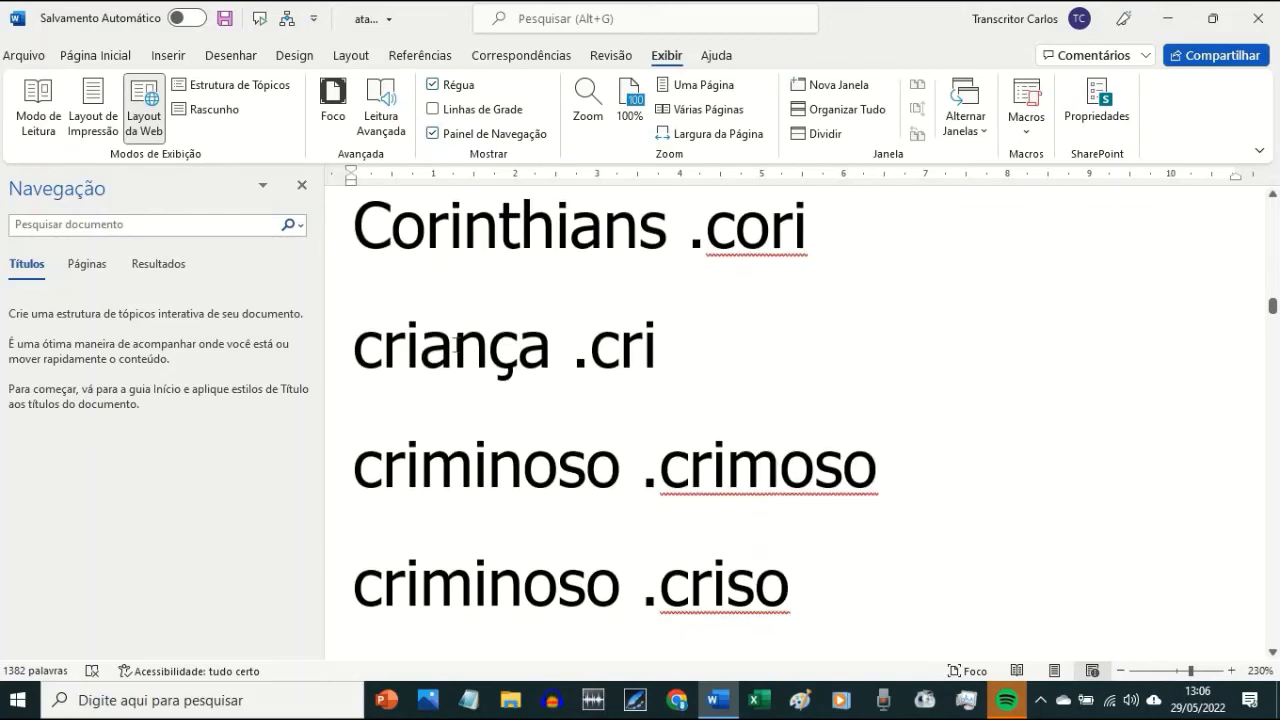
- Change the first "criminoso" entry to the feminine form "criminosa .crimosa"
key("Home")
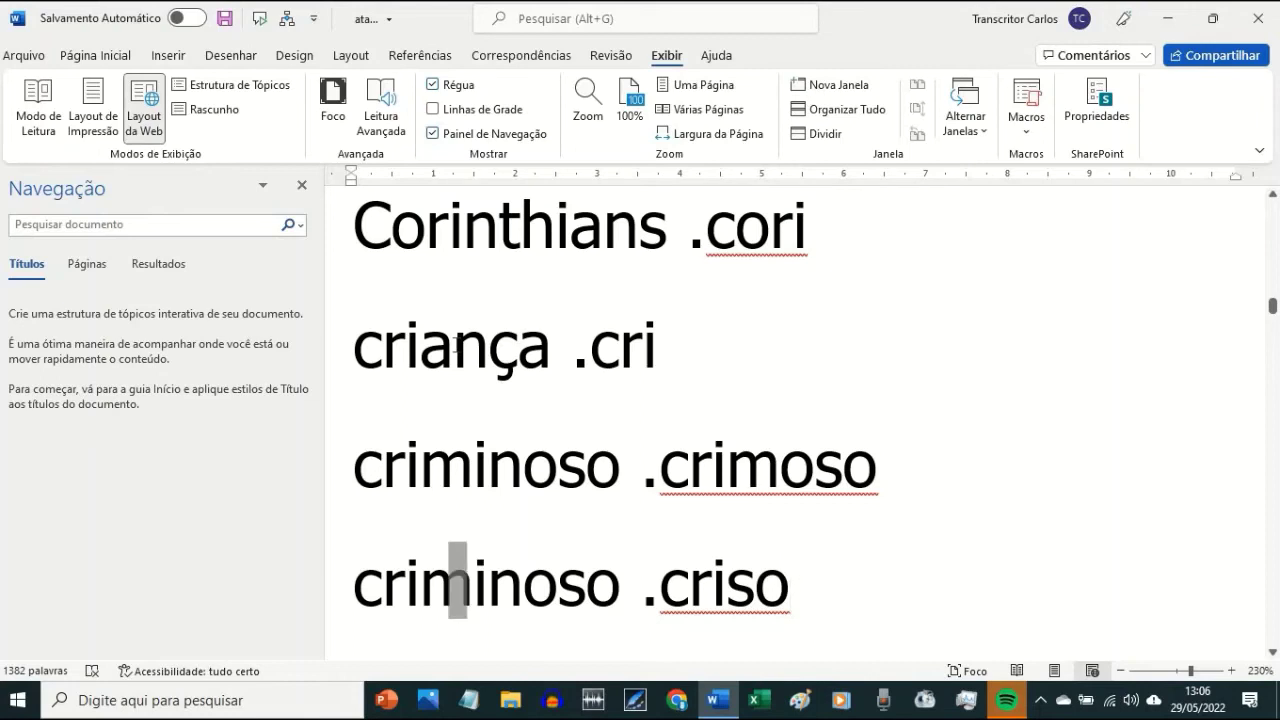
key("Right")
key("Right")
key("Right")
key("Right")
key("Right")
key("Right")
key("Right")
key("Up")
key("Right")
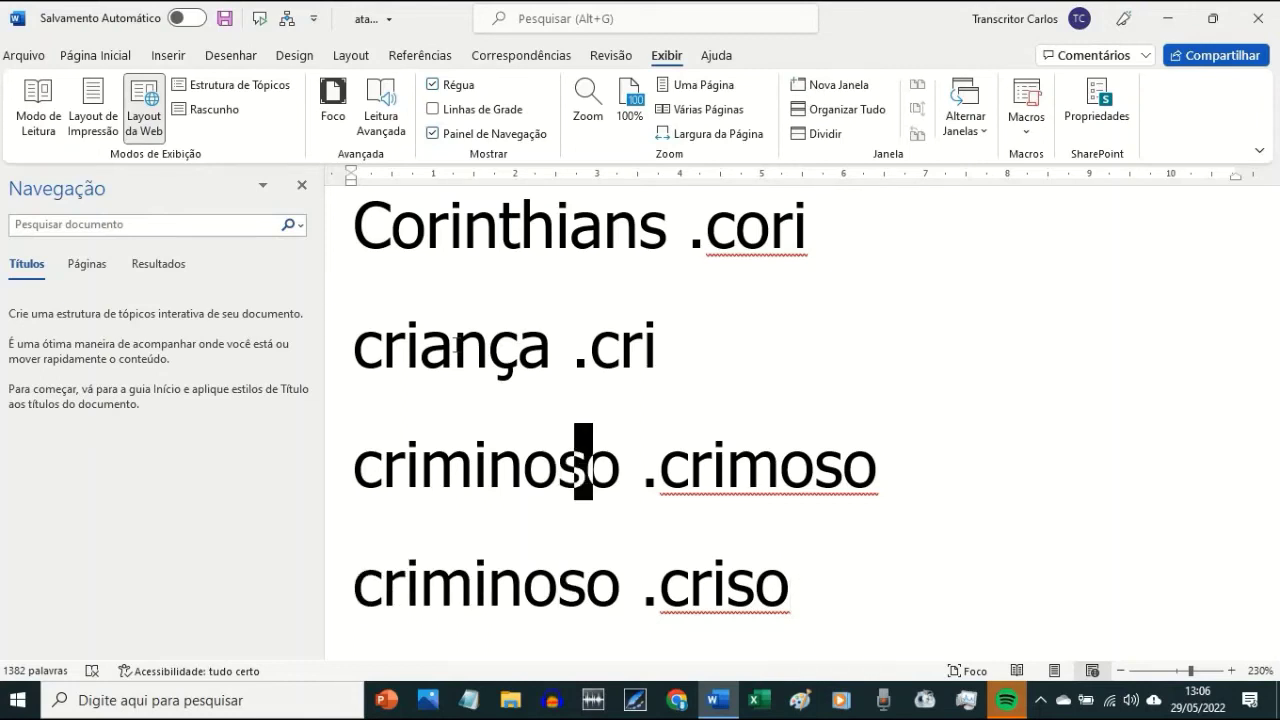
key("Delete")
type("a")
key("End")
key("Left")
key("Delete")
type("a")
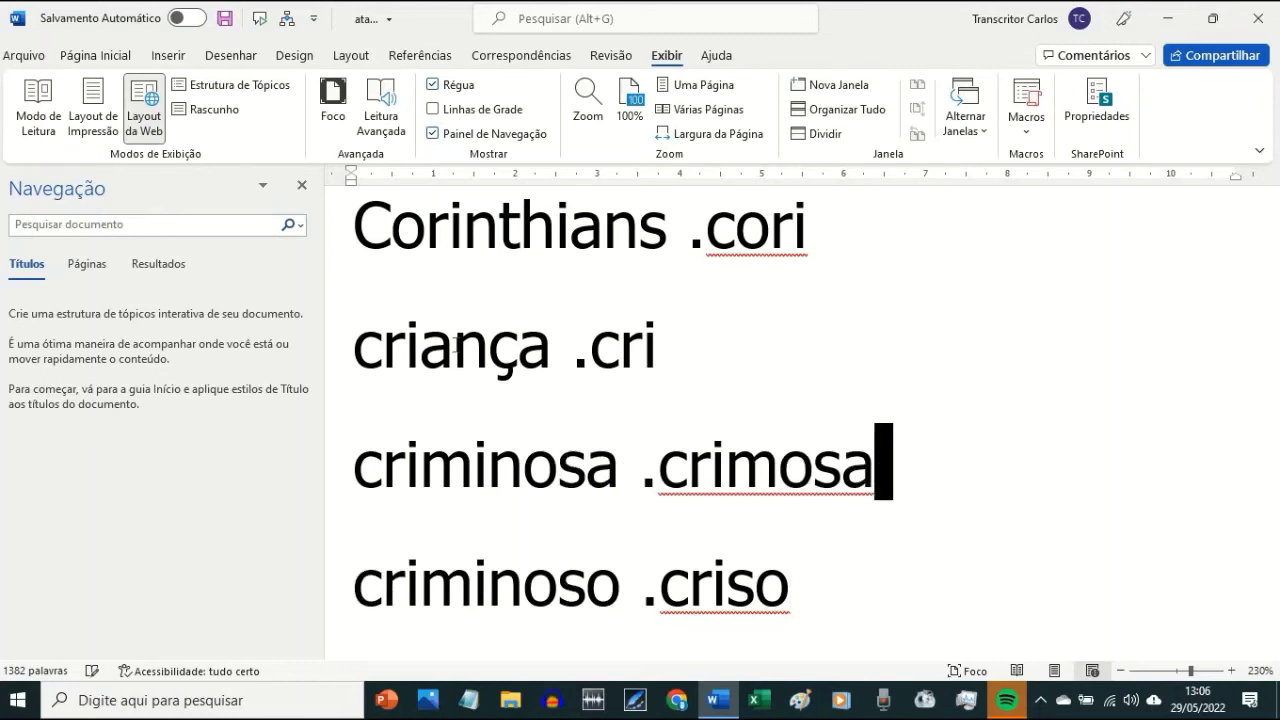
- Review the entries and their abbreviations from "criminoso" through "demonstrações", including "custo .ku" and "de .d"
key("Down")
key("Down")
key("Down")
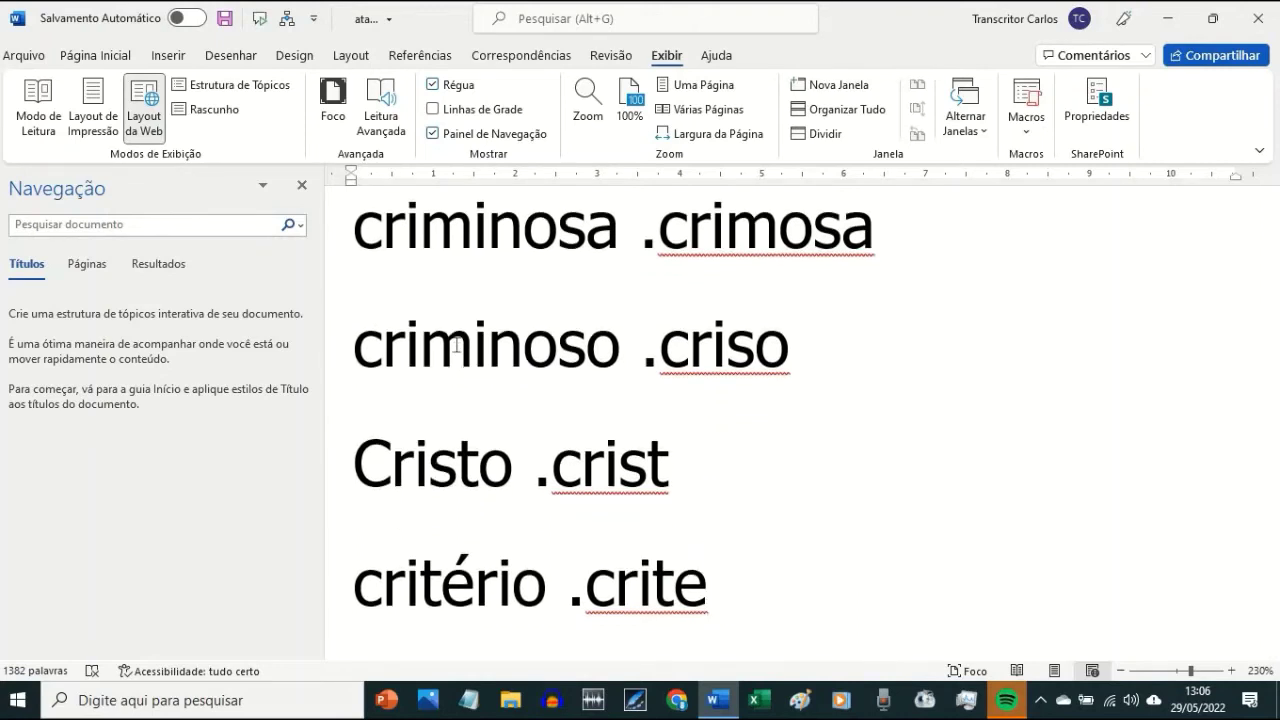
key("Return")
type("custo .ku")
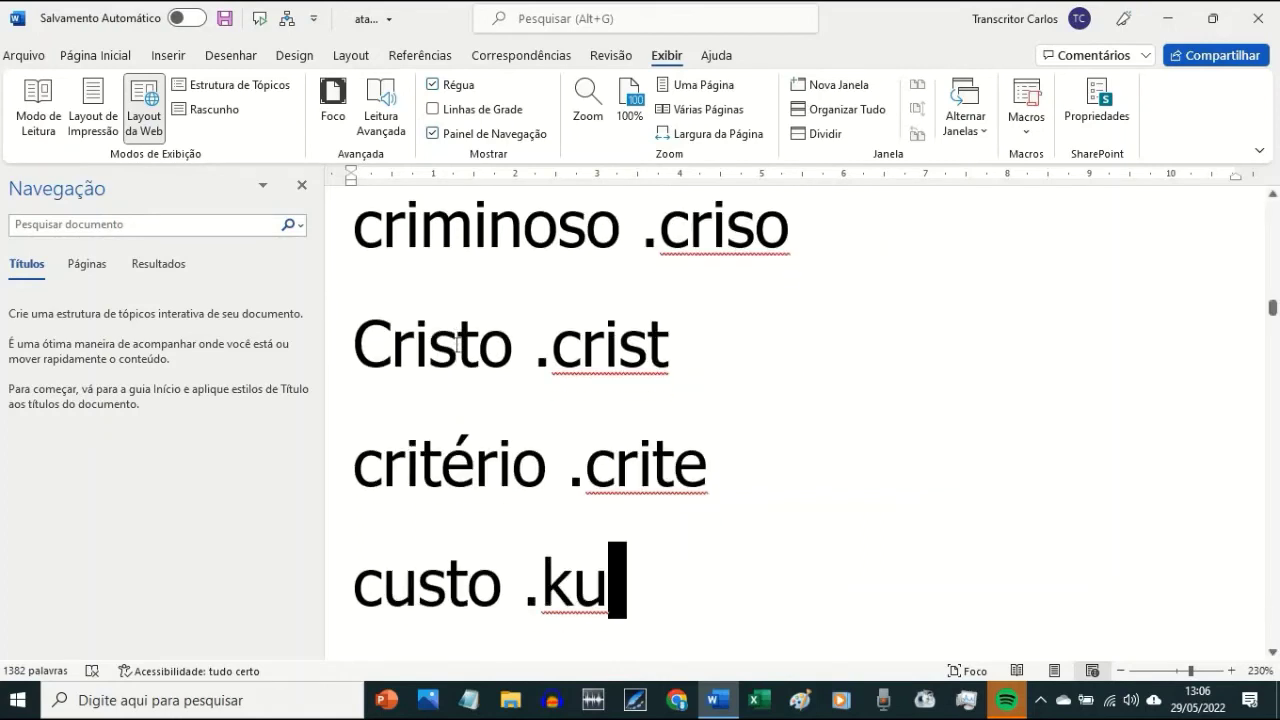
key("Return")
type("de .d")
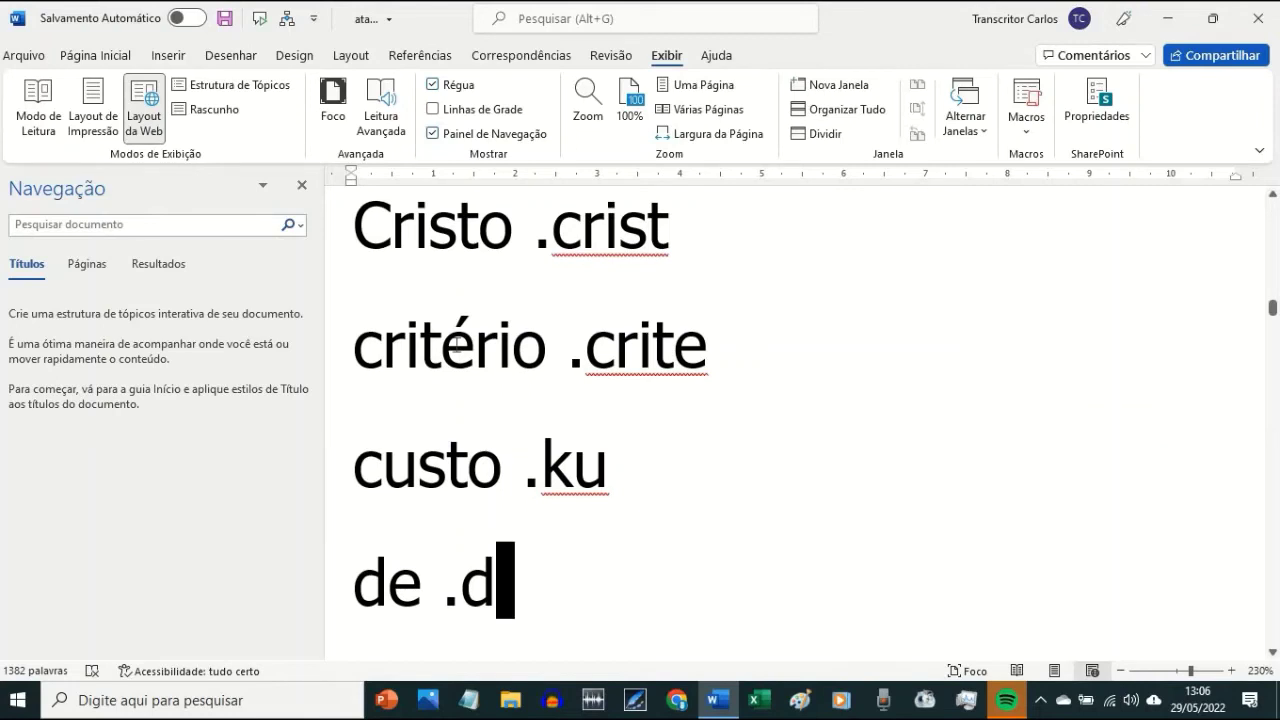
key("Up")
key("End")
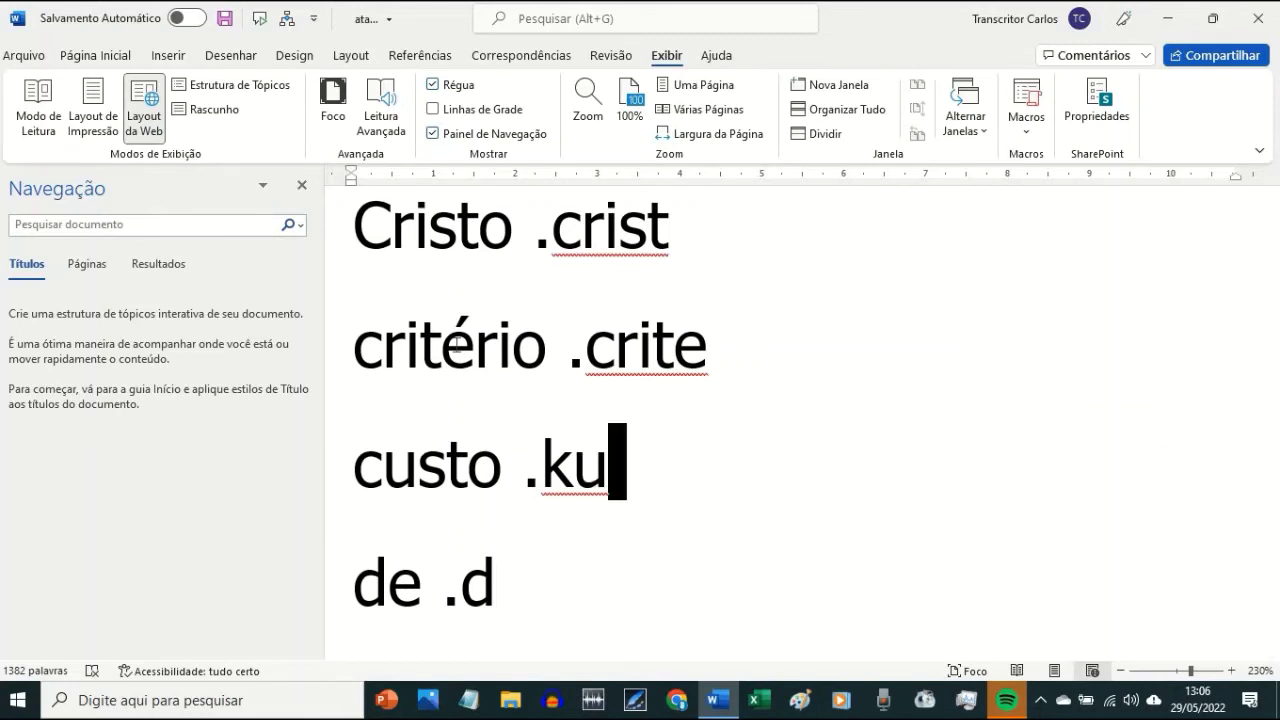
key("Down")
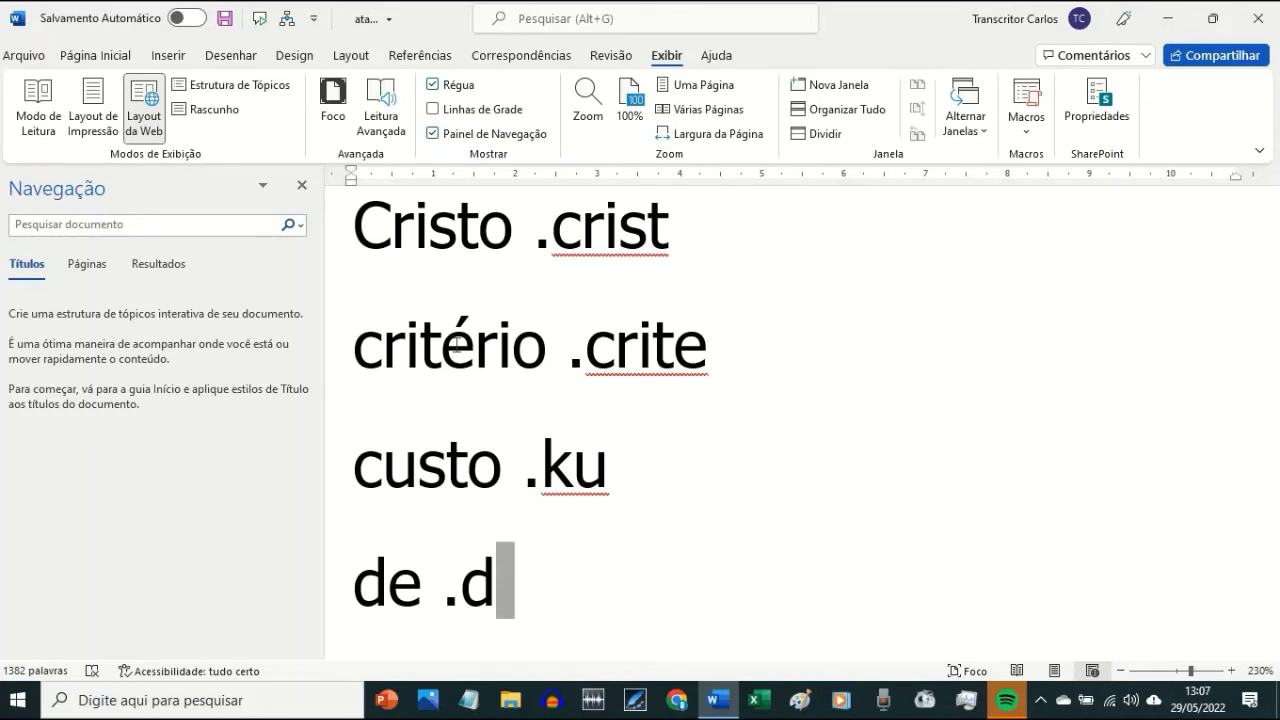
key("Return")
type("Defensoria Pública .depu")
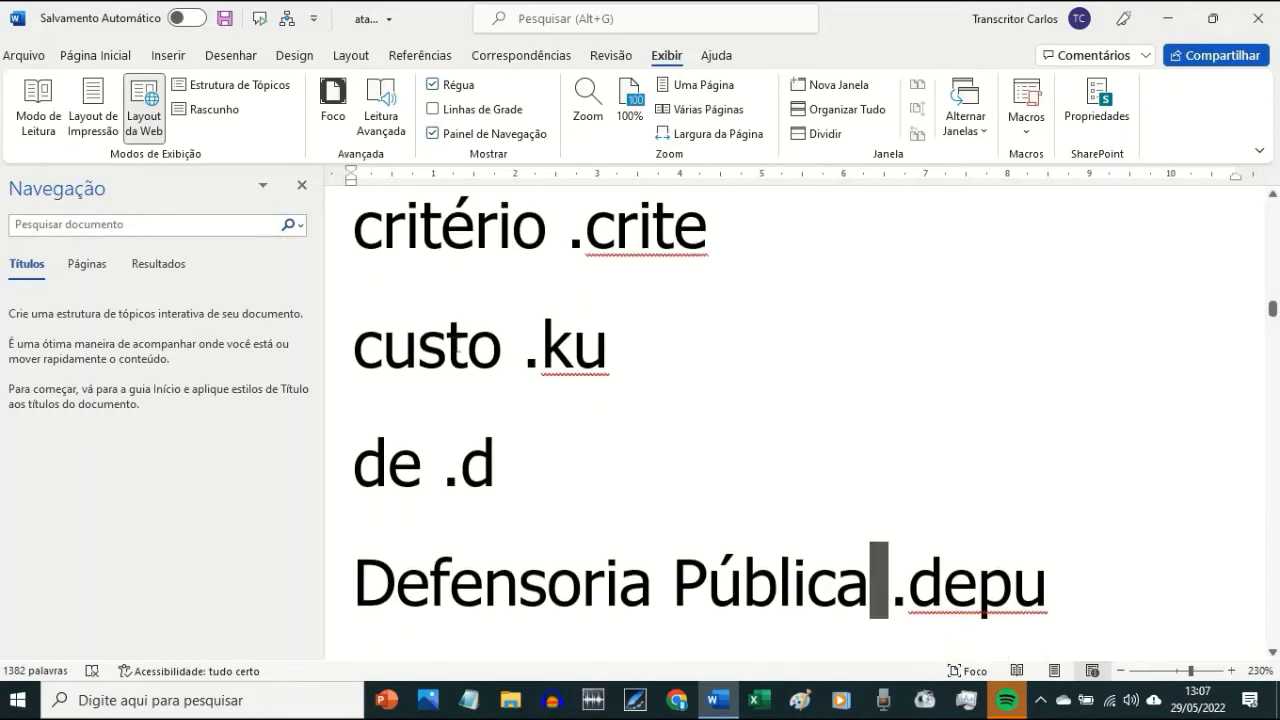
key("Return")
type("demonstrações .demons")
- Add the entry "D .yd" on a new line between "de .d" and "Defensoria Pública .depu"
key("Up")
key("Up")
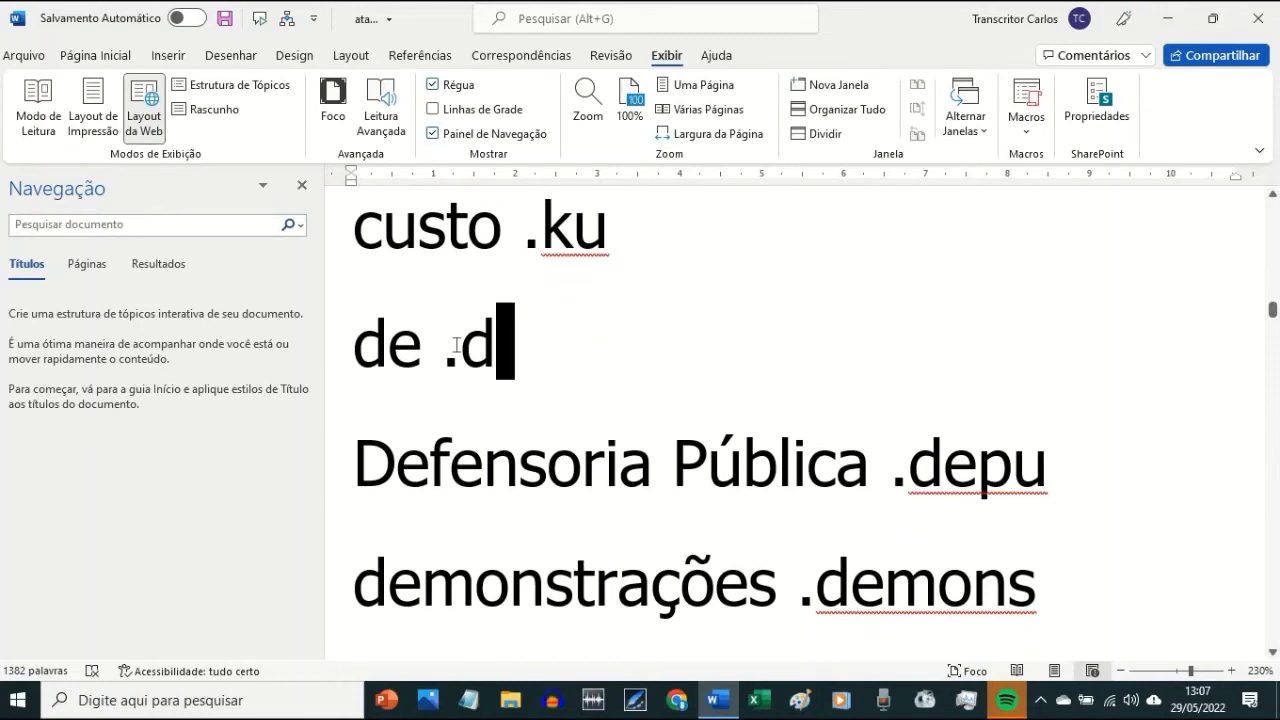
key("Return")
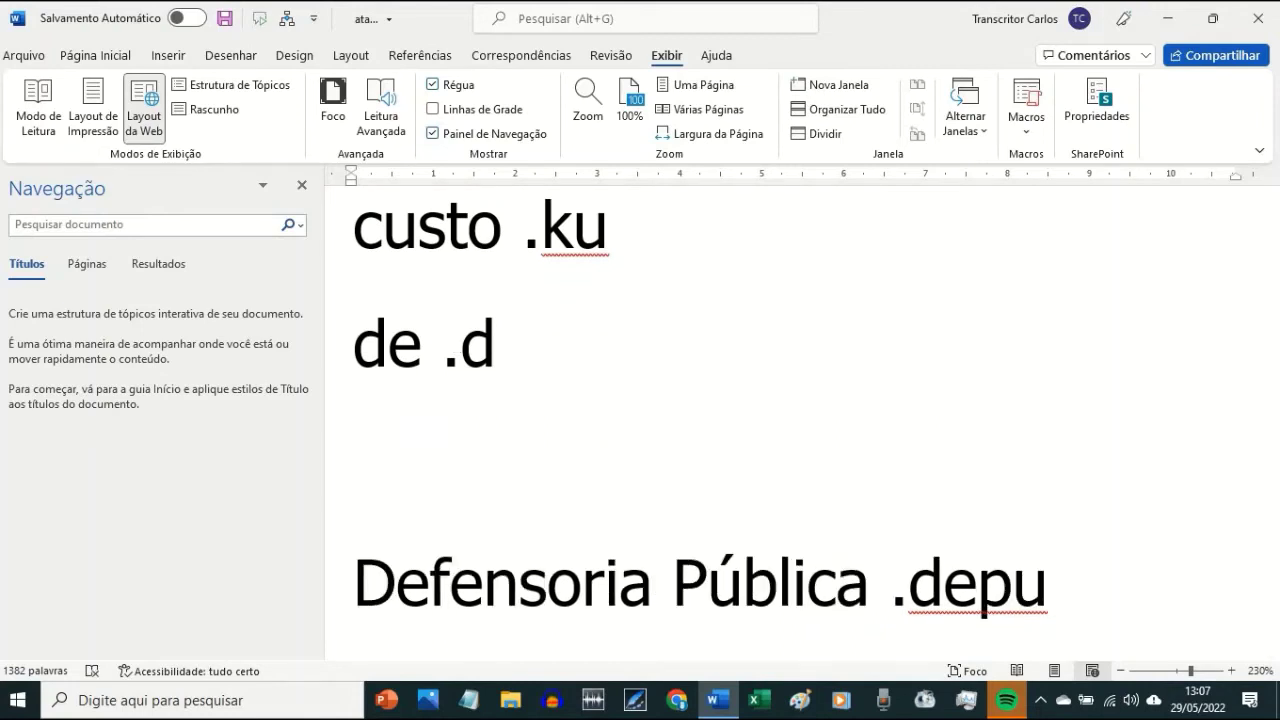
type("De")
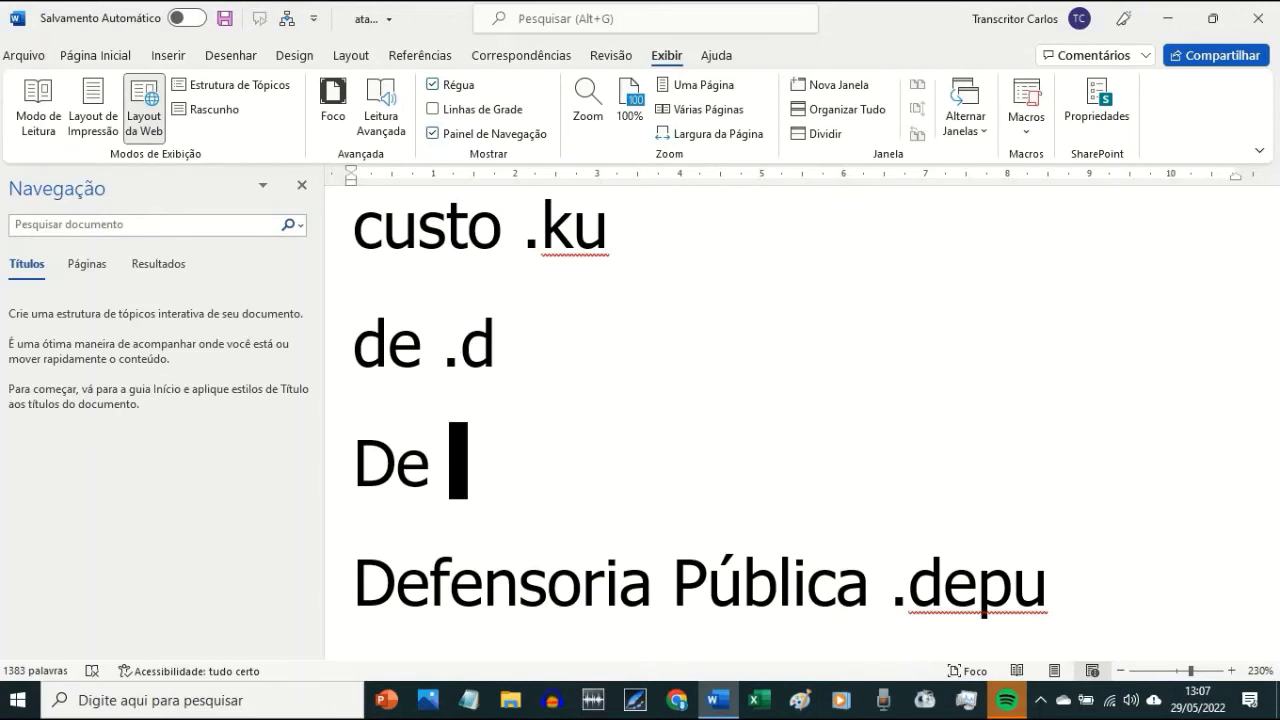
key("Left")
key("Left")
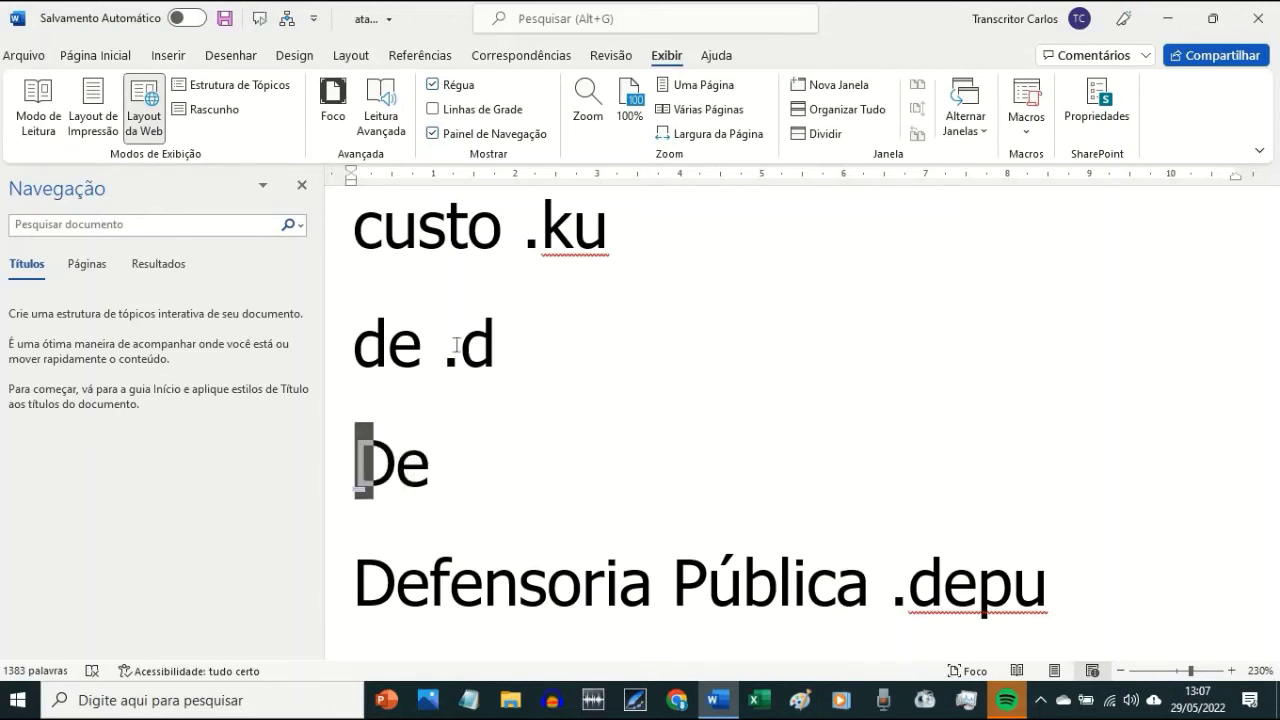
key("shift+Down")
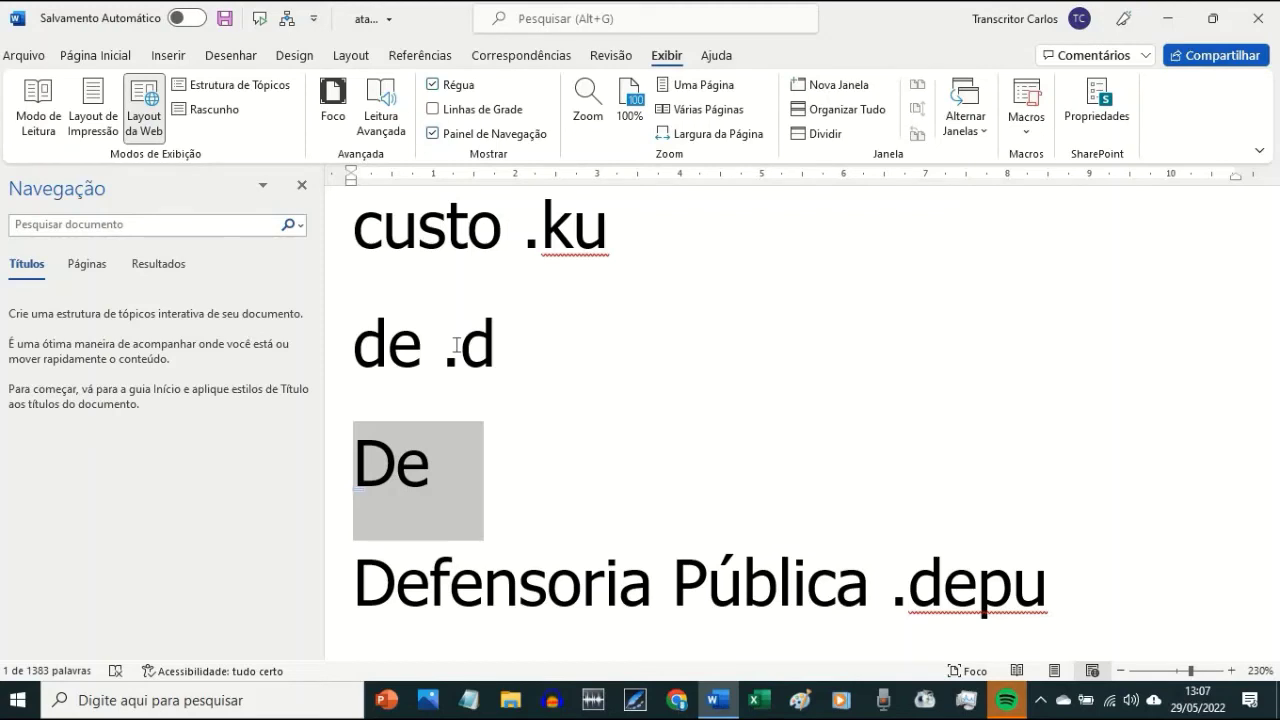
type("yd")
key("BackSpace")
key("BackSpace")
type("D ")
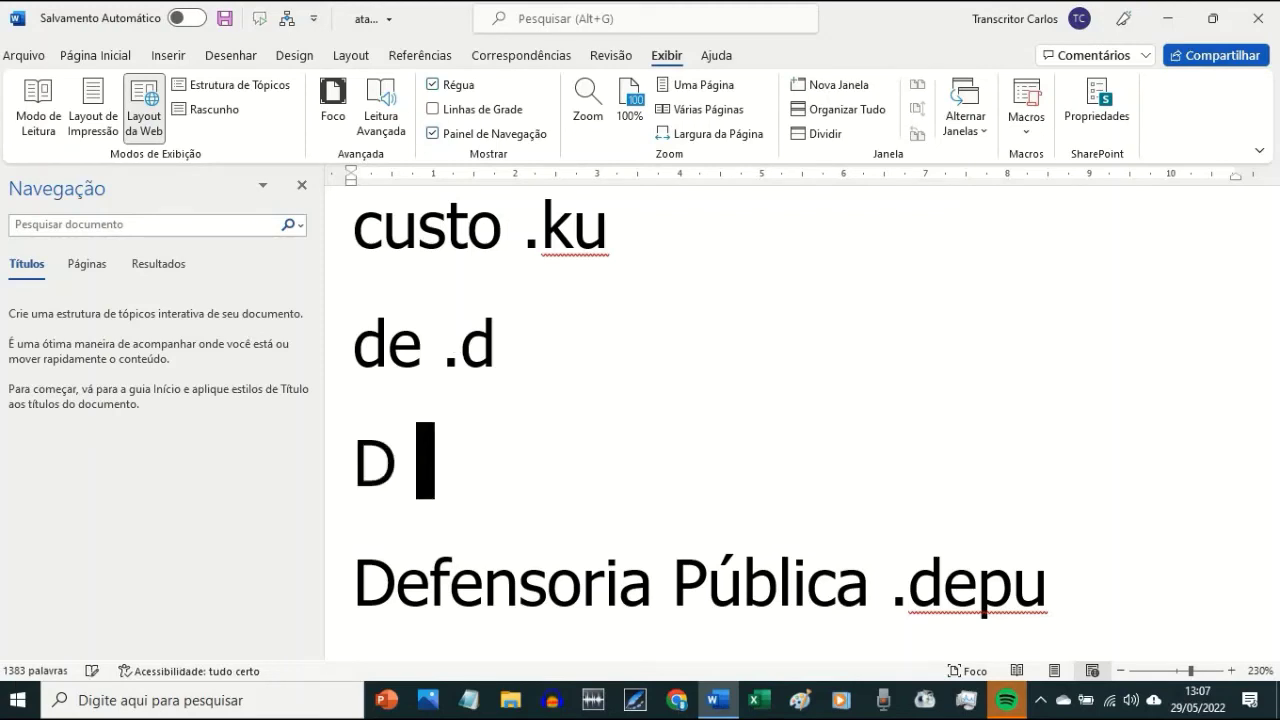
type(".yd")
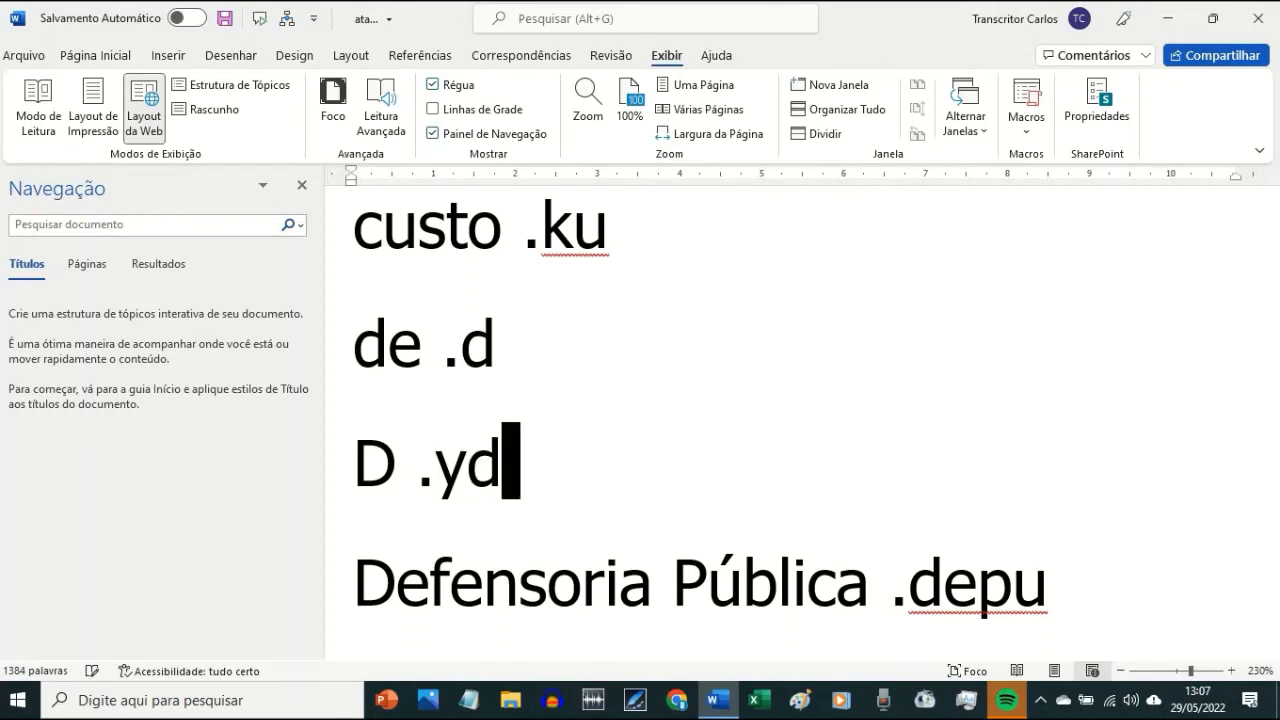
- Check the new "D .yd" entry against its neighbours and read on through "Defensoria Pública" to "departamento"
key("Down")
key("Down")
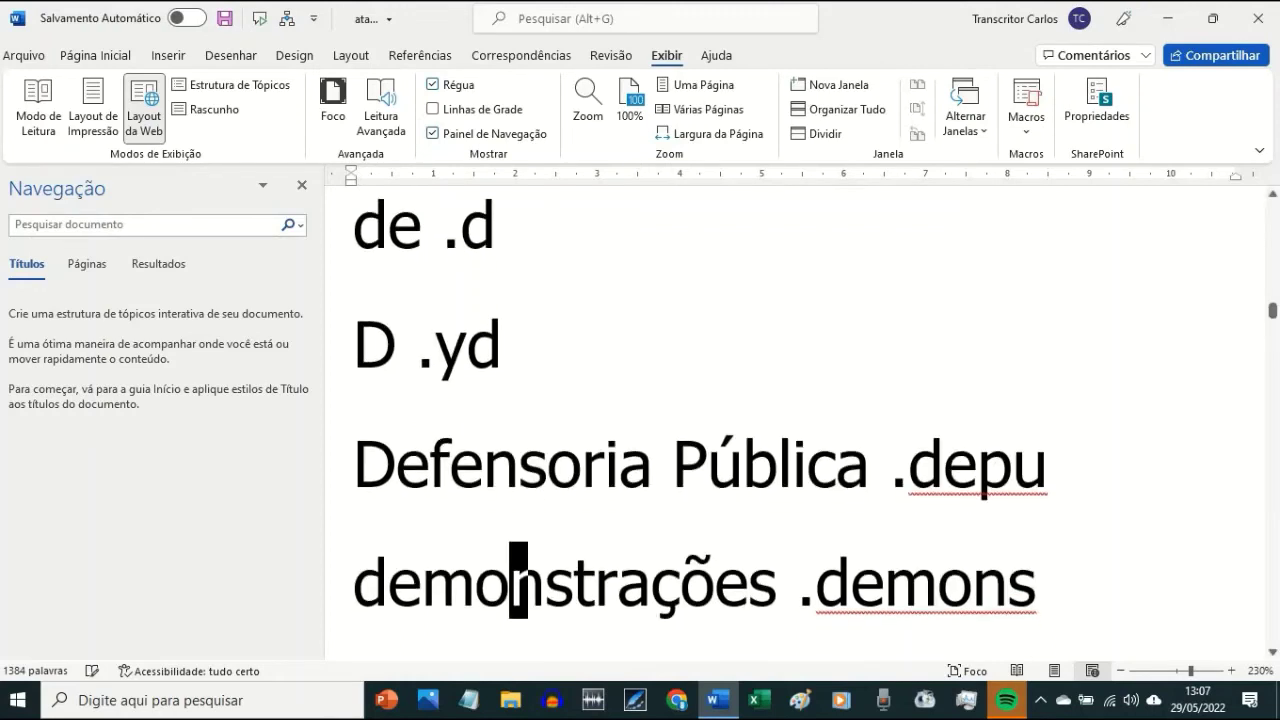
key("Up")
key("Up")
key("Up")
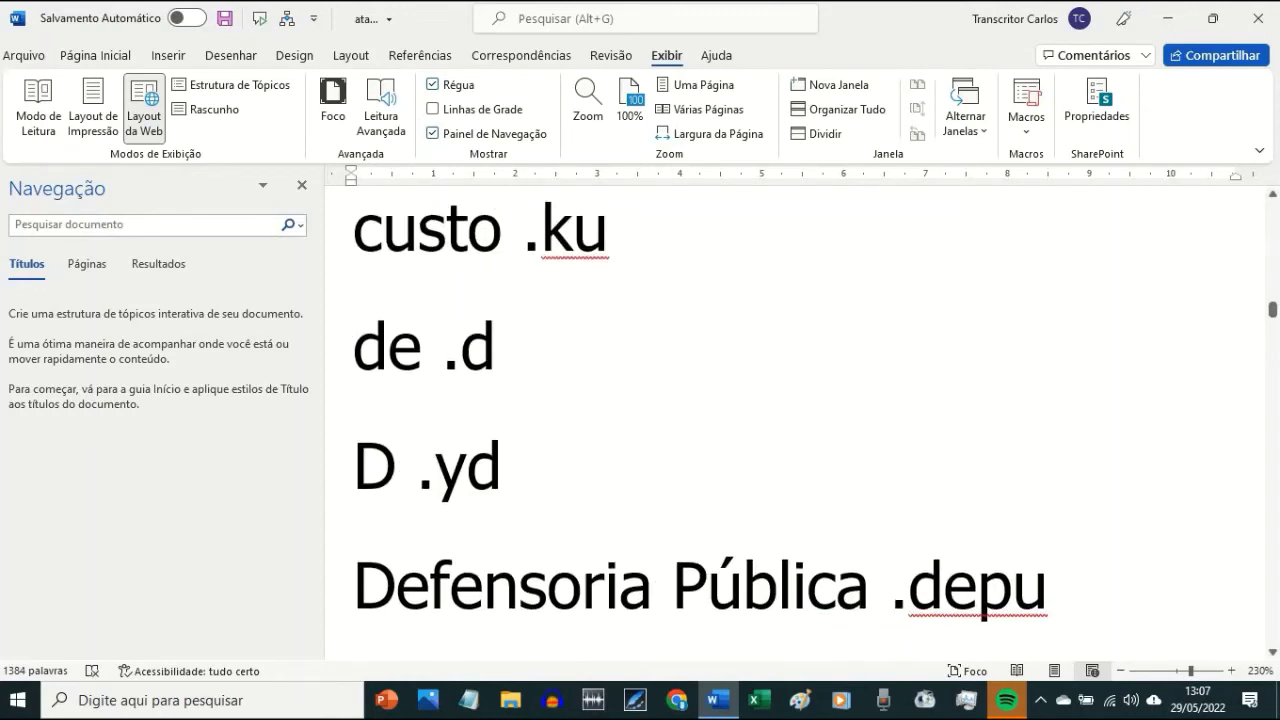
key("Down")
key("Down")
key("Down")
key("Down")
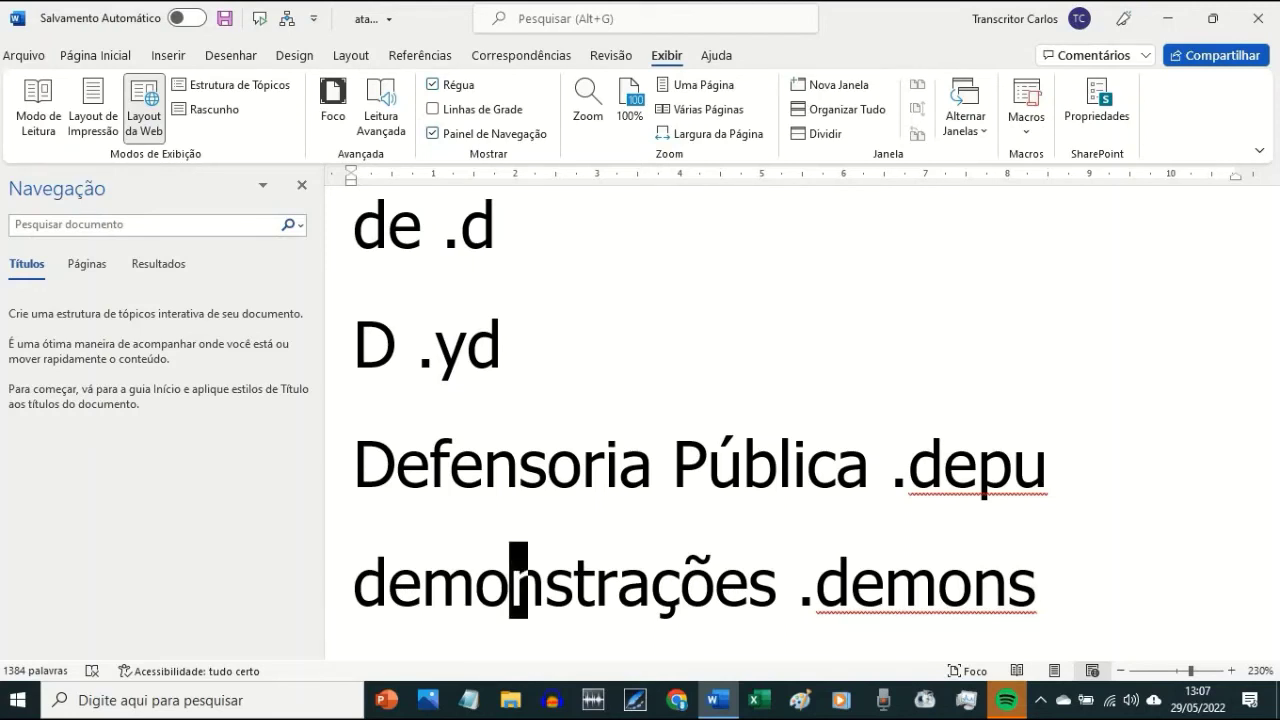
left_click(528, 462)
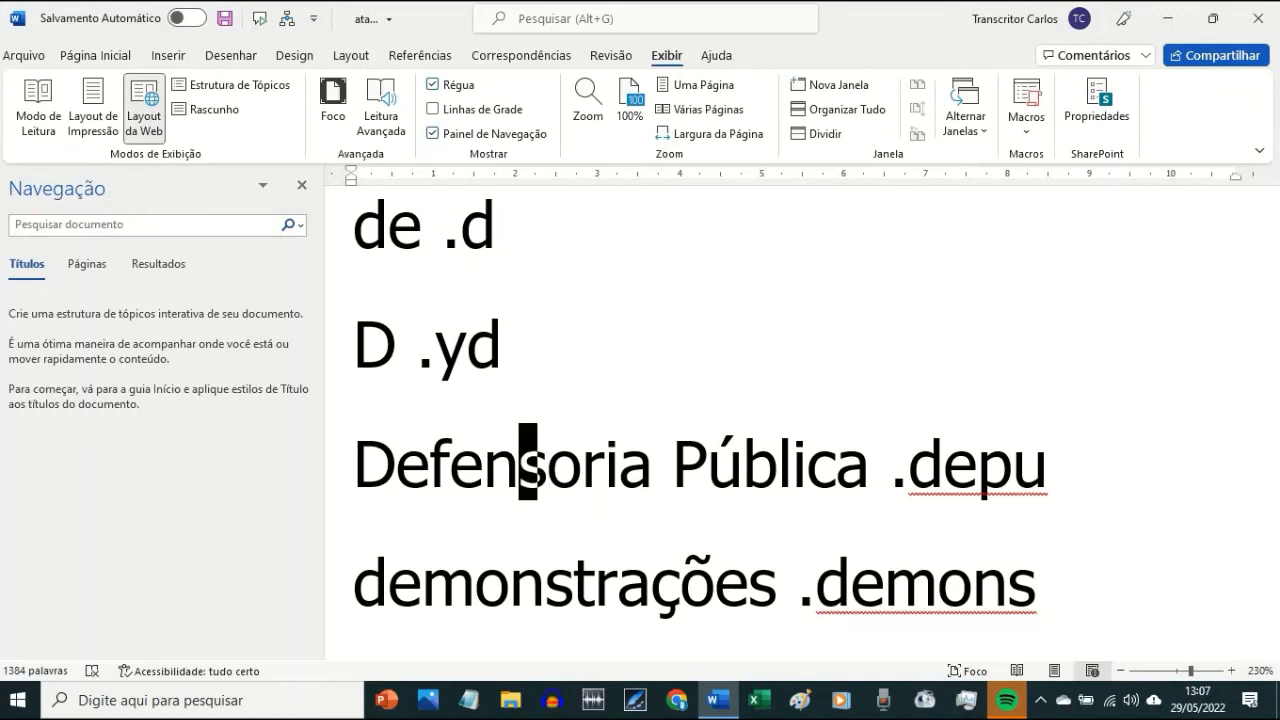
key("Down")
key("Down")
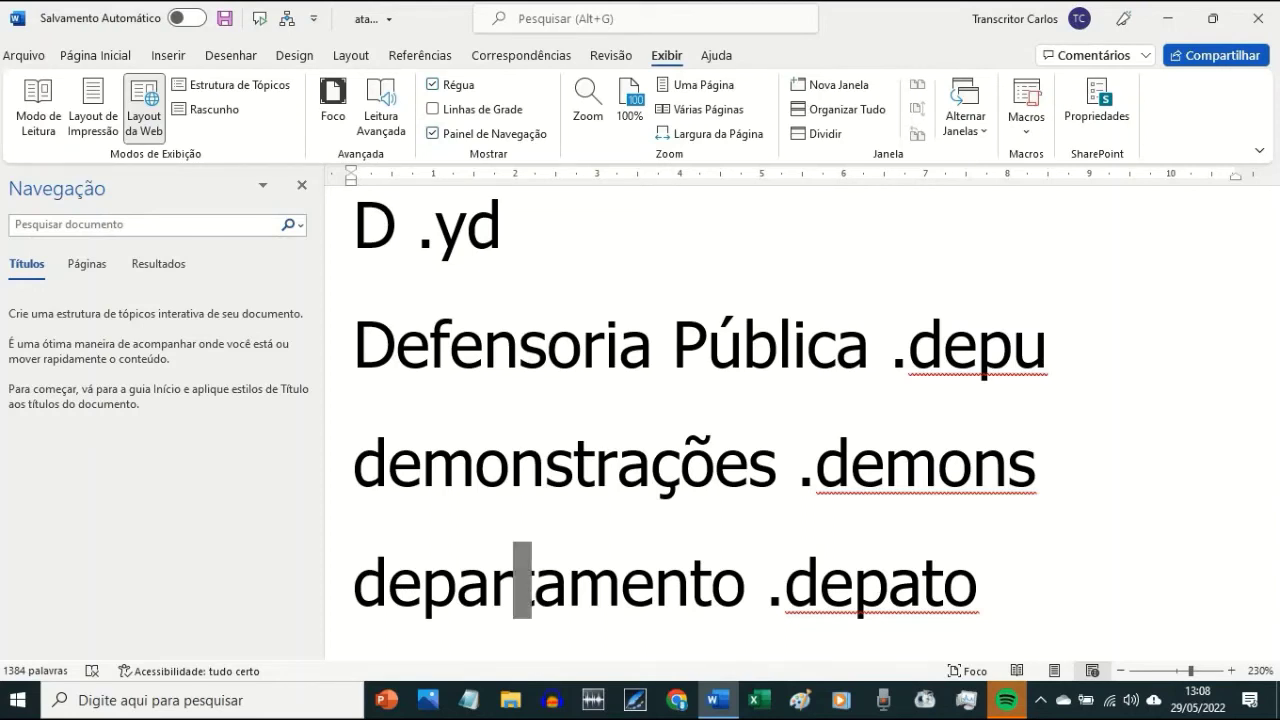
- Compare the abbreviations of the "demonstrações" and "departamento" entries, examining the leading dot and the first letters
key("Up")
key("Right")
key("Right")
key("Right")
key("Right")
key("Right")
key("Right")
key("Right")
key("Right")
key("Right")
key("Right")
key("Right")
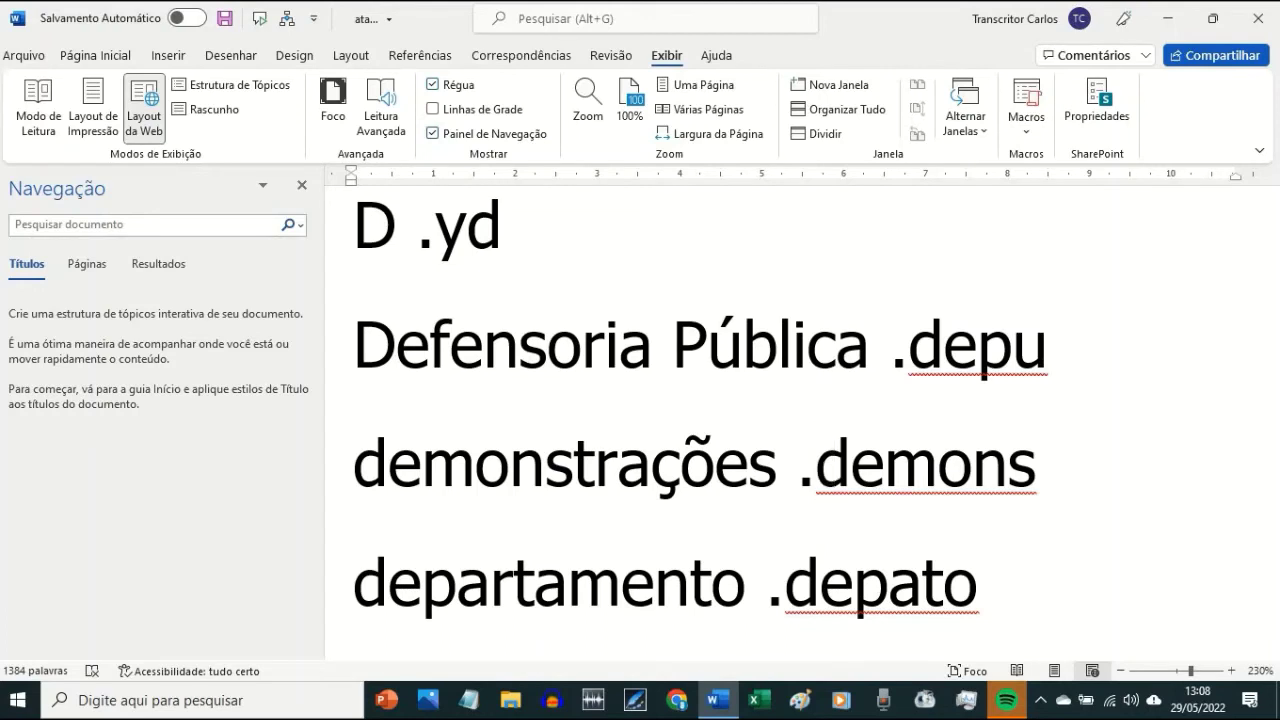
left_click(808, 460)
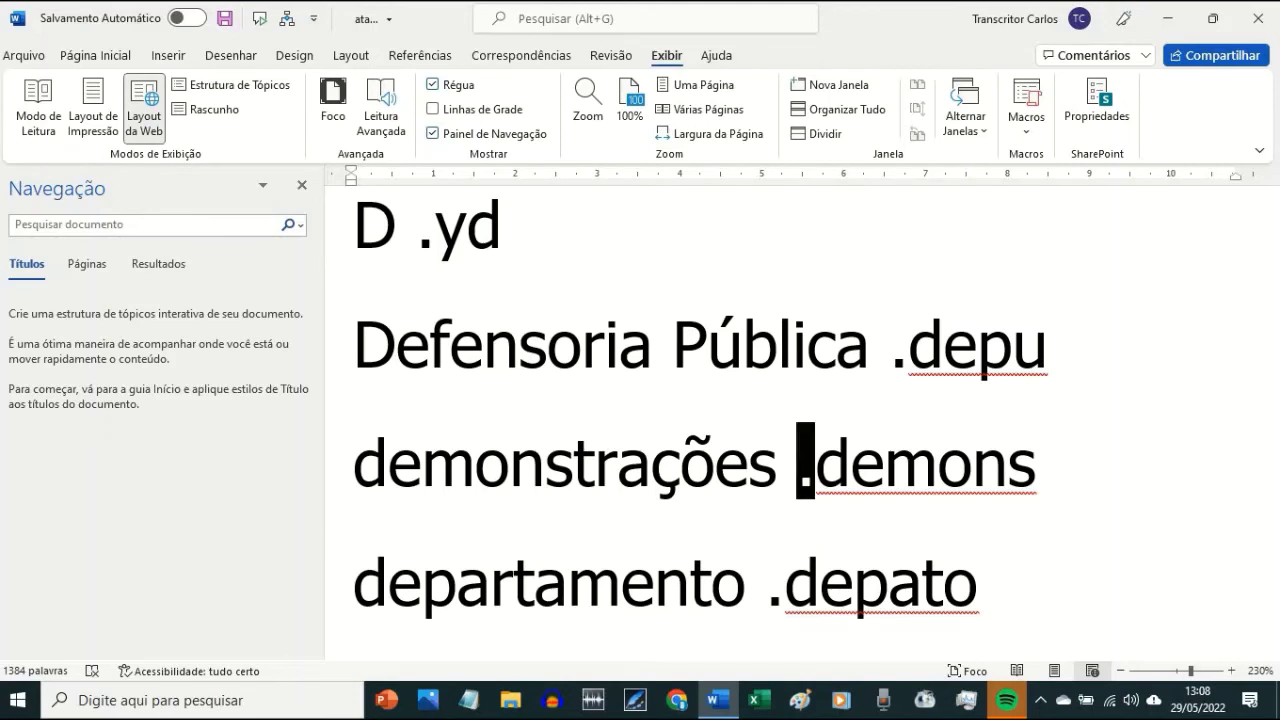
left_click(786, 580)
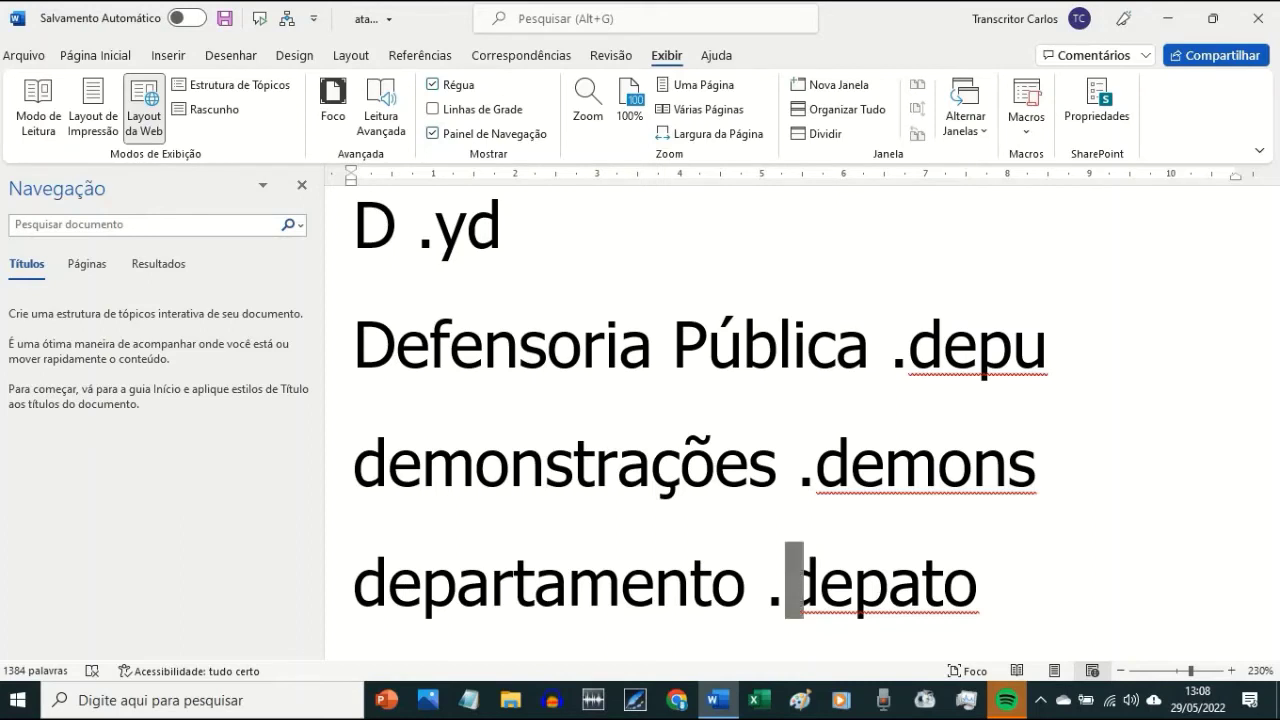
left_click(805, 466)
left_click(826, 462)
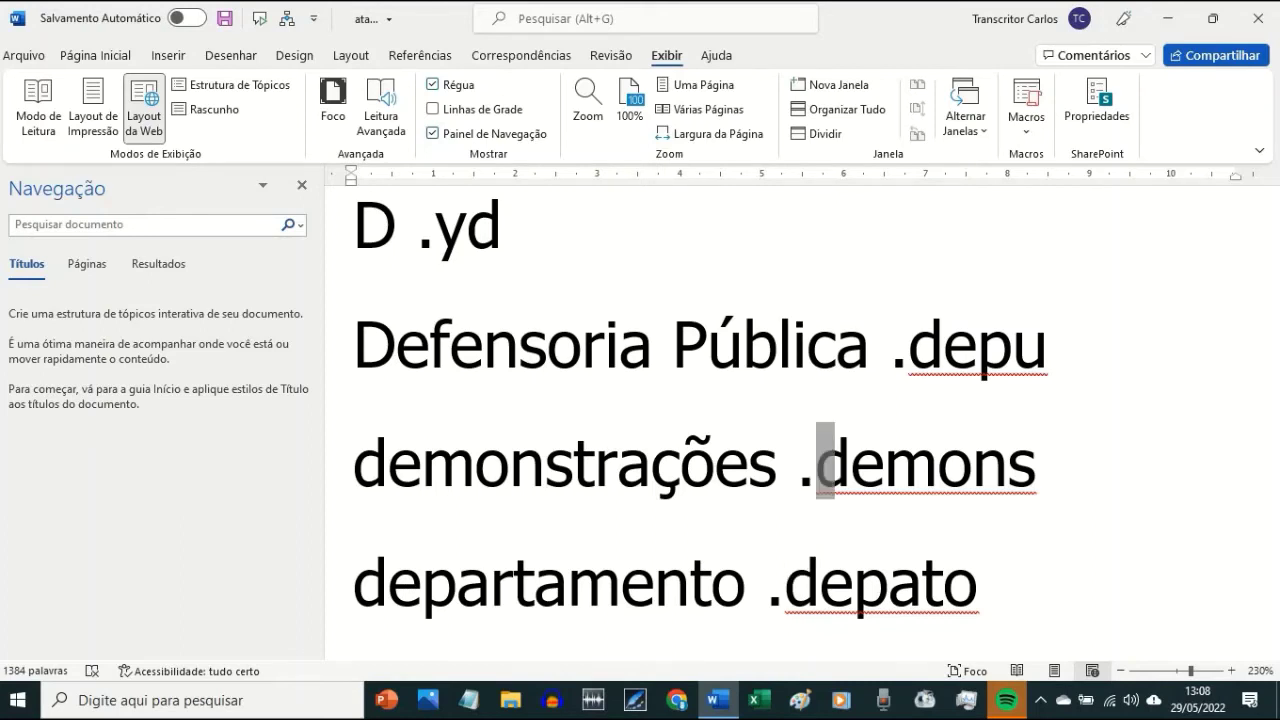
left_click(826, 578)
left_click(786, 580)
left_click(768, 580)
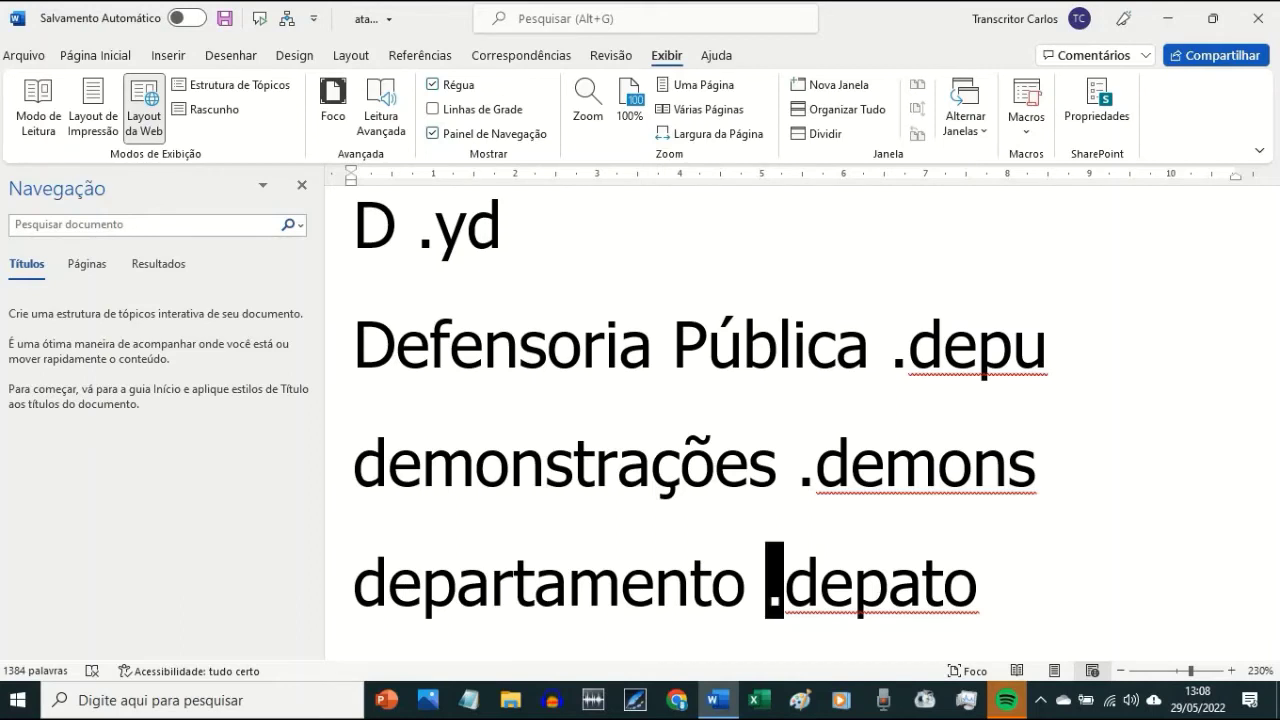
- Review the entries and their abbreviations from "deputado" through "dinossauro", checking for repeated lines
scroll(491, 503, "down", 2)
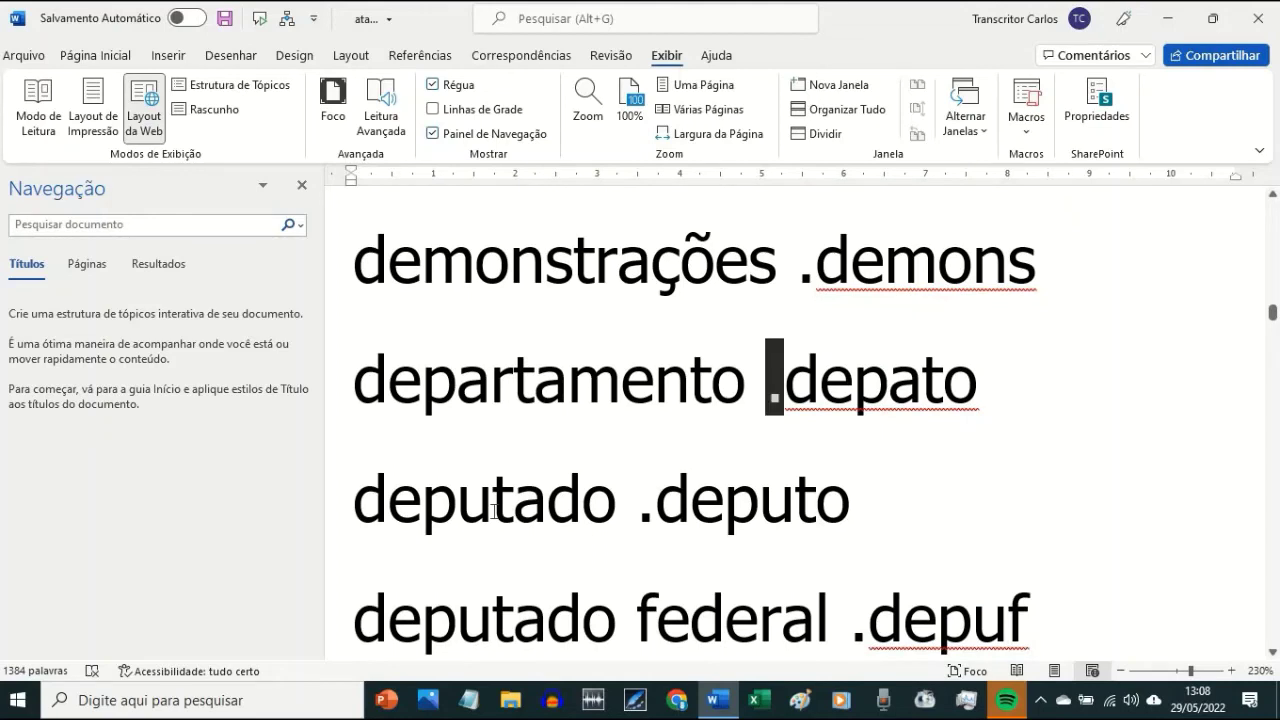
scroll(493, 512, "down", 1)
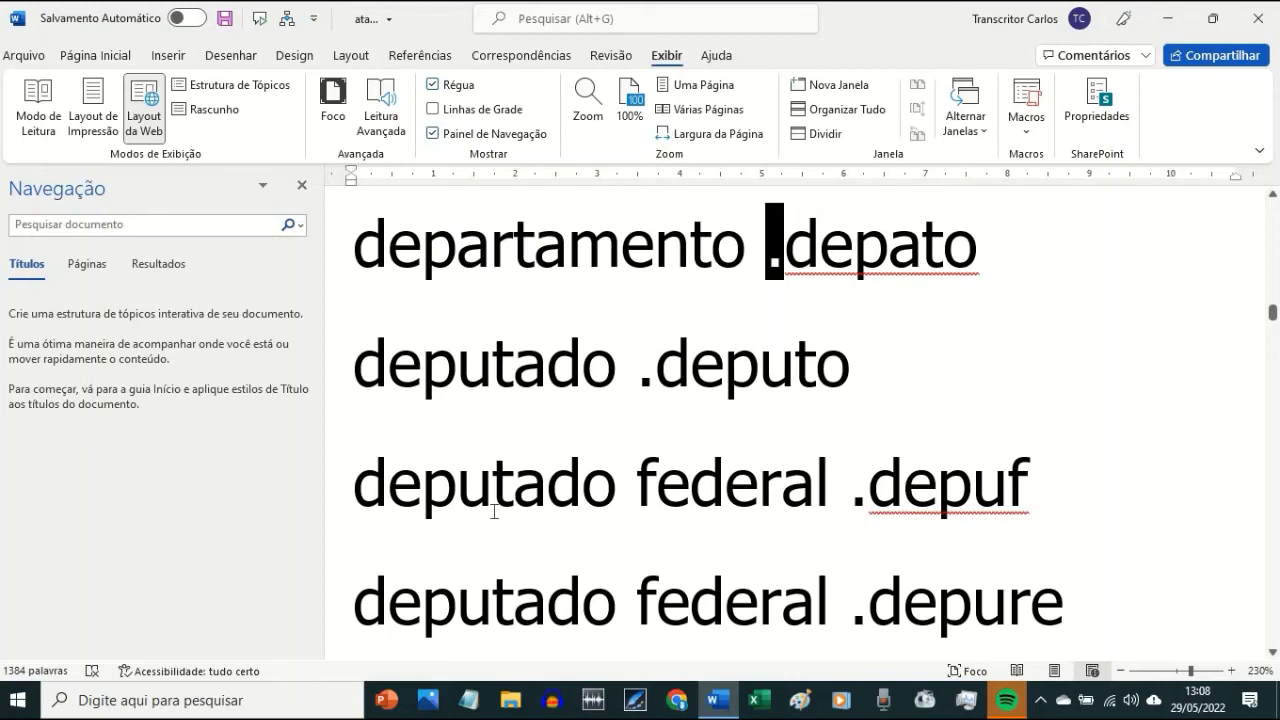
scroll(493, 512, "down", 1)
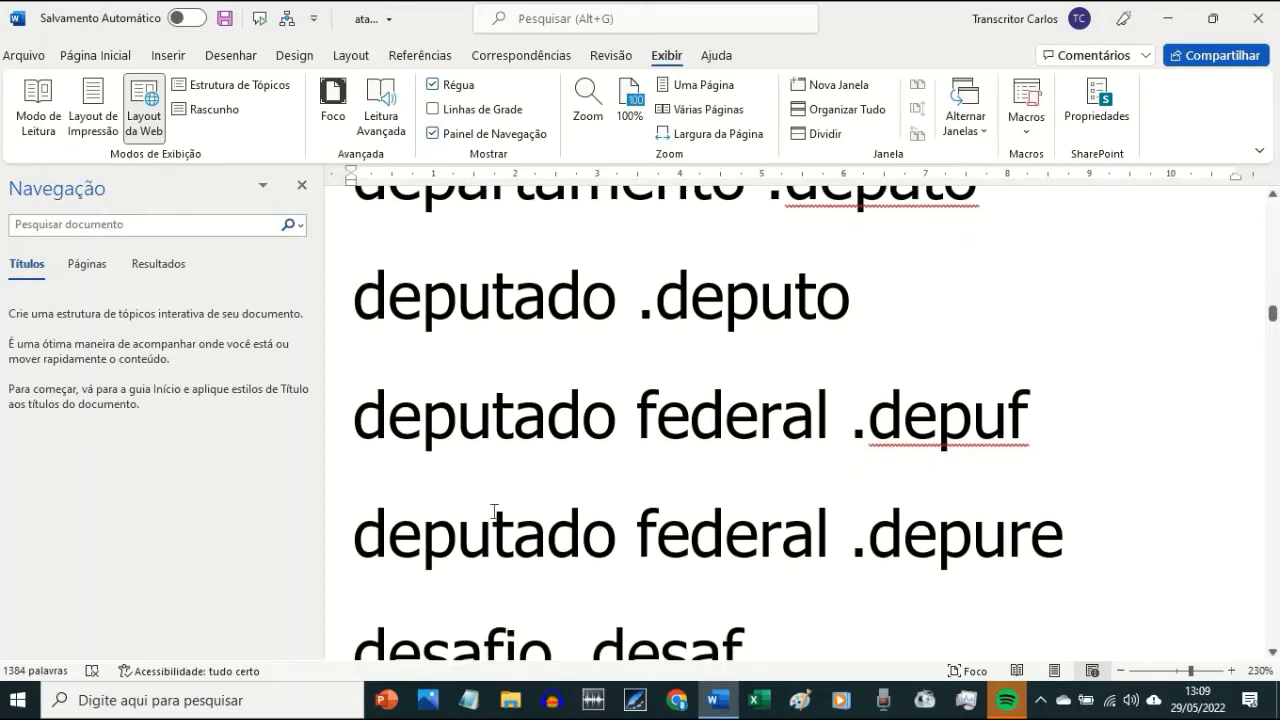
scroll(493, 512, "down", 1)
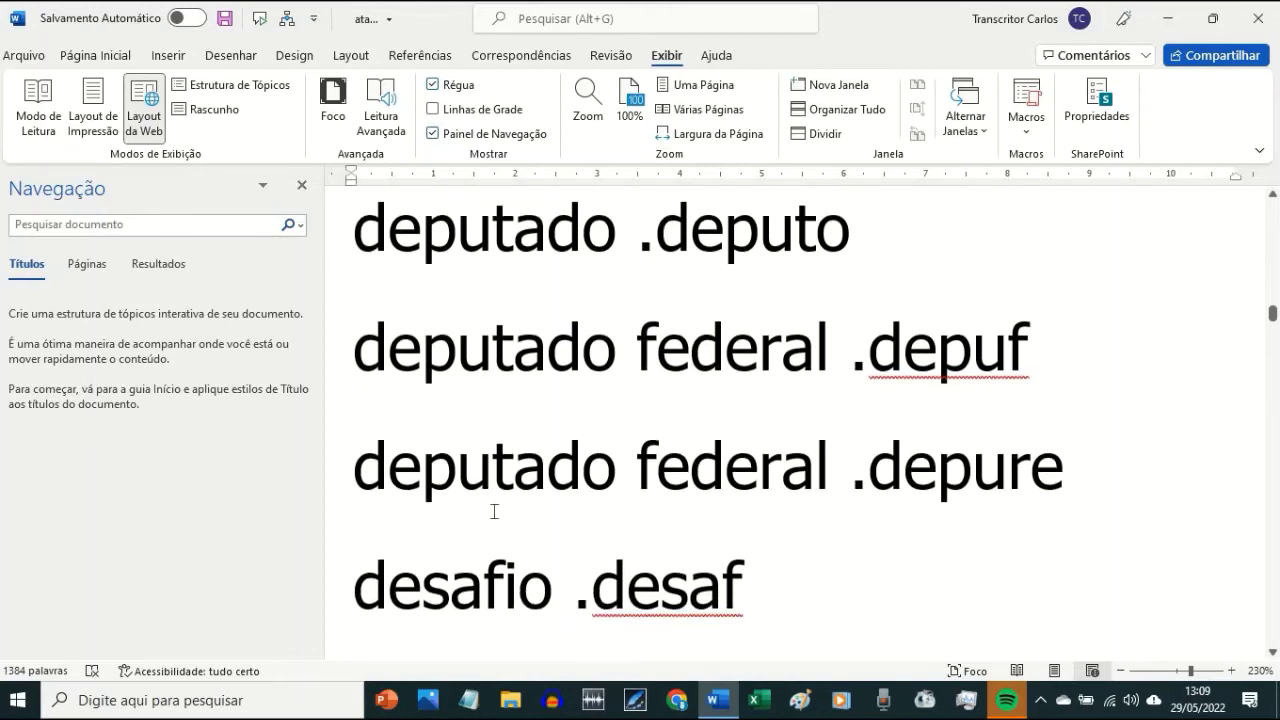
scroll(493, 512, "down", 2)
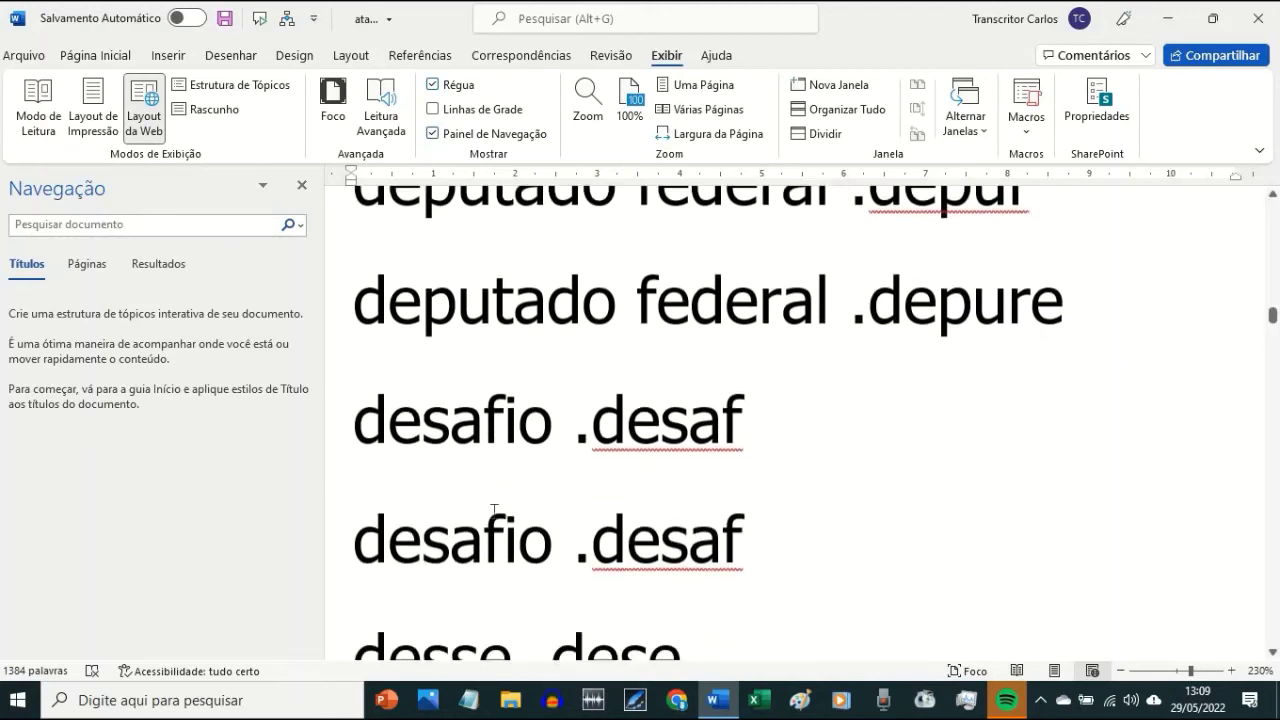
scroll(493, 510, "down", 1)
scroll(493, 512, "down", 1)
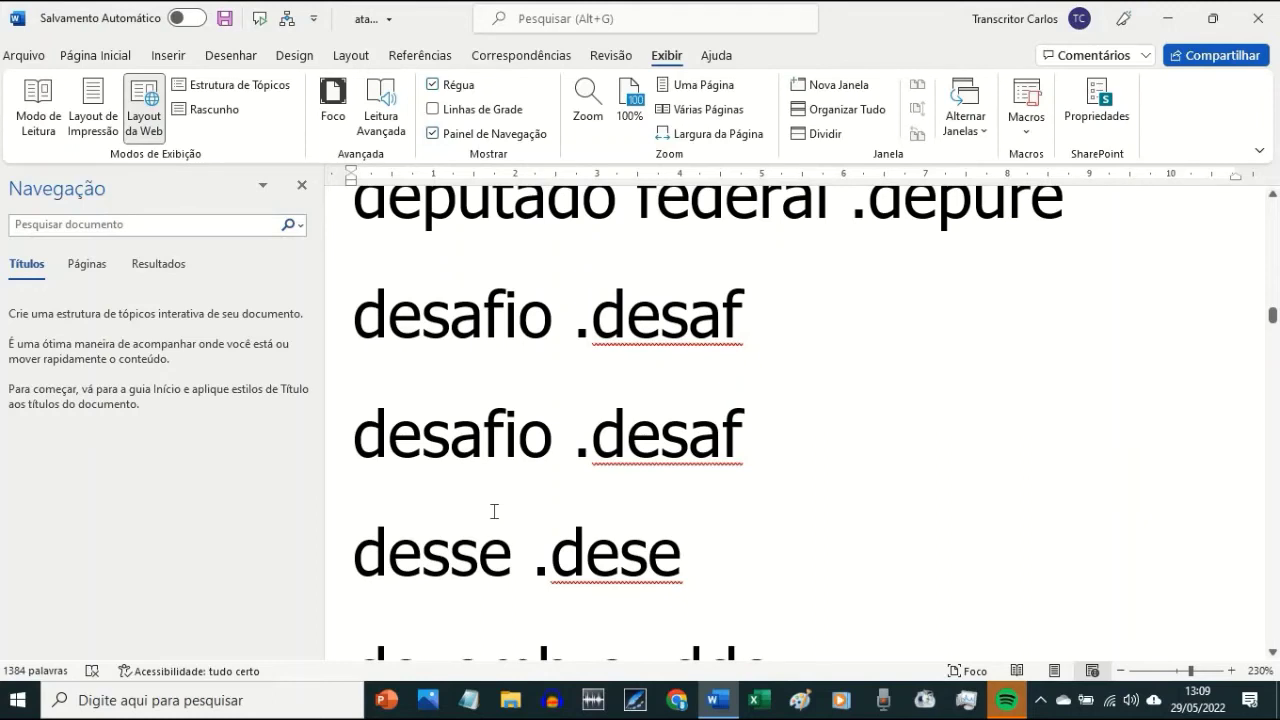
scroll(493, 512, "down", 2)
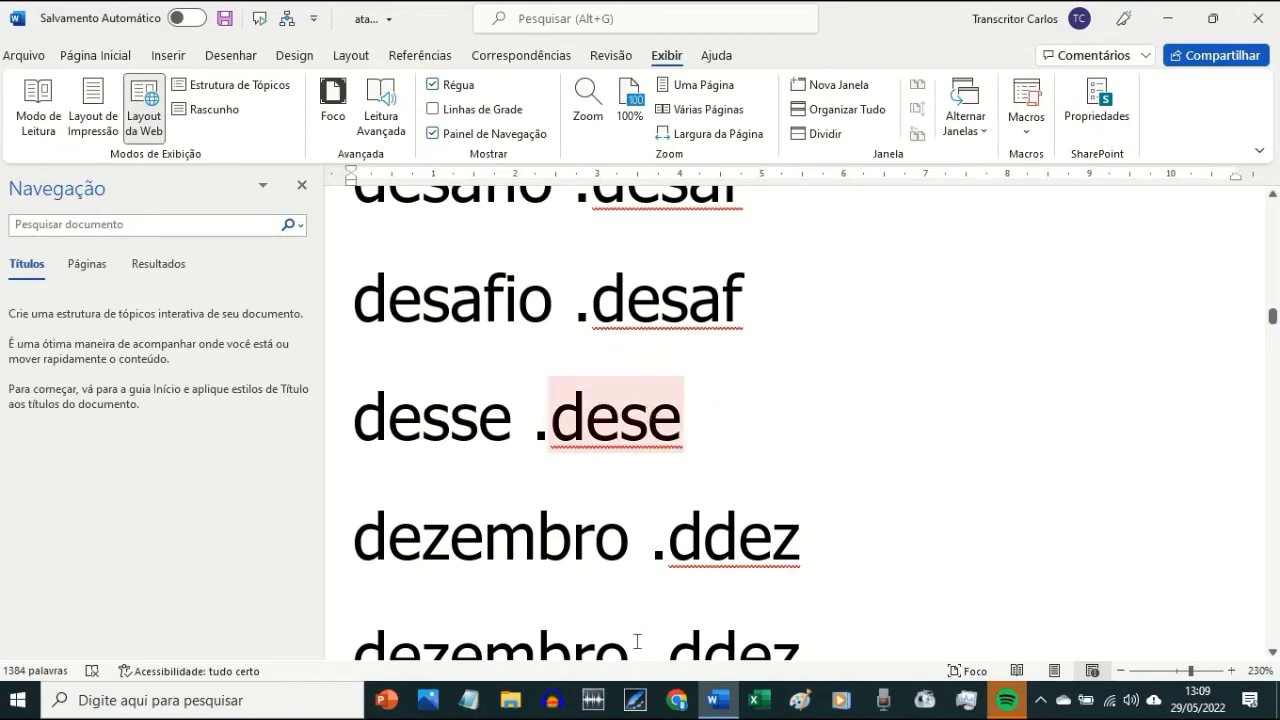
scroll(562, 571, "down", 1)
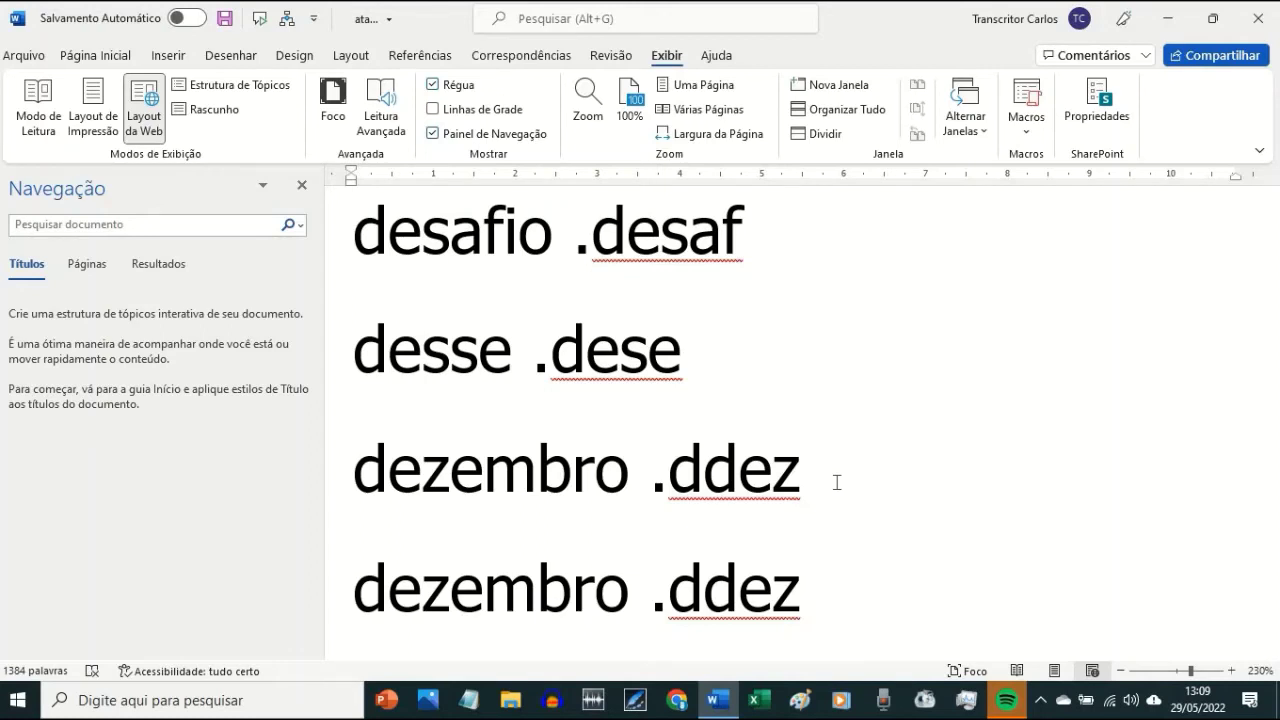
scroll(837, 482, "down", 3)
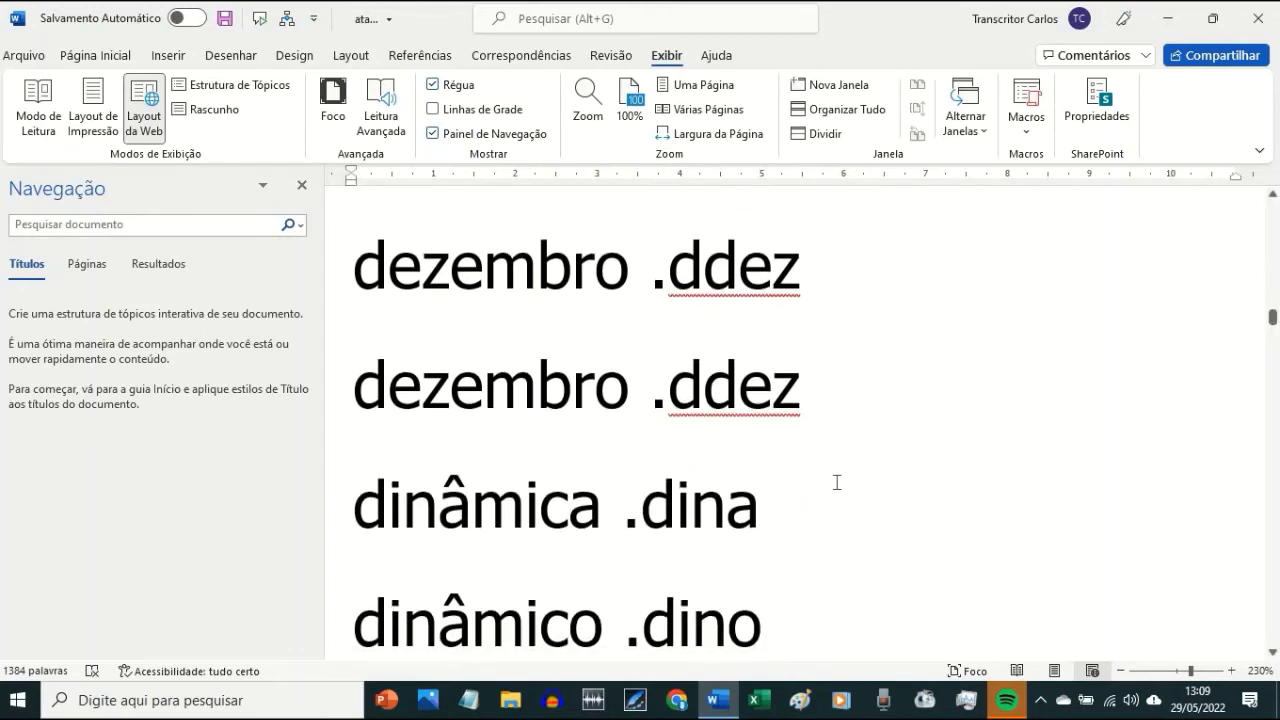
scroll(837, 482, "down", 1)
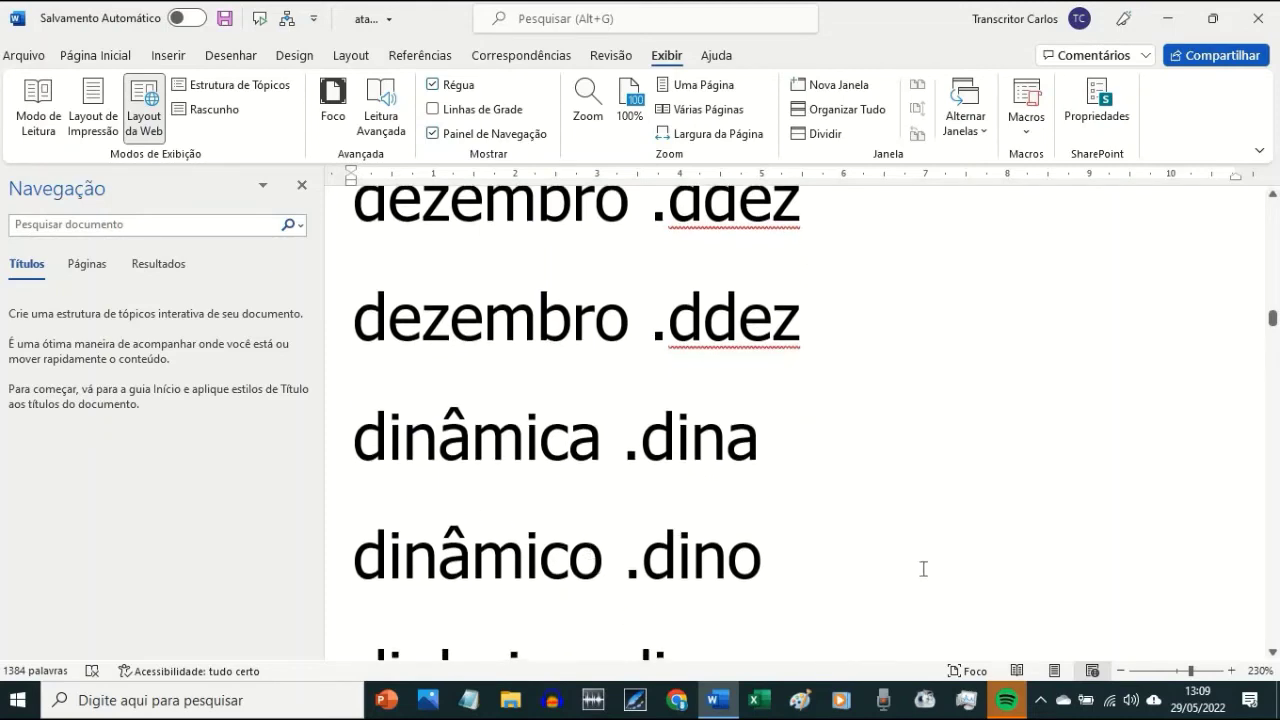
scroll(925, 575, "down", 2)
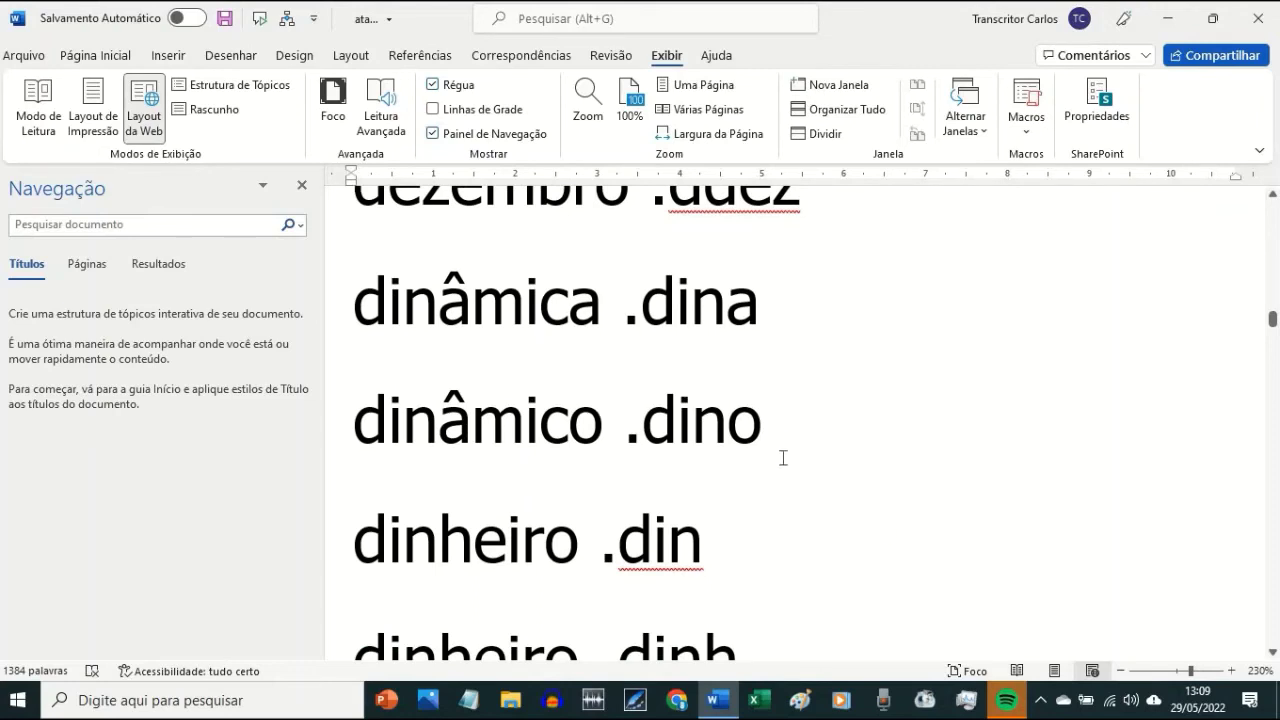
scroll(783, 458, "down", 2)
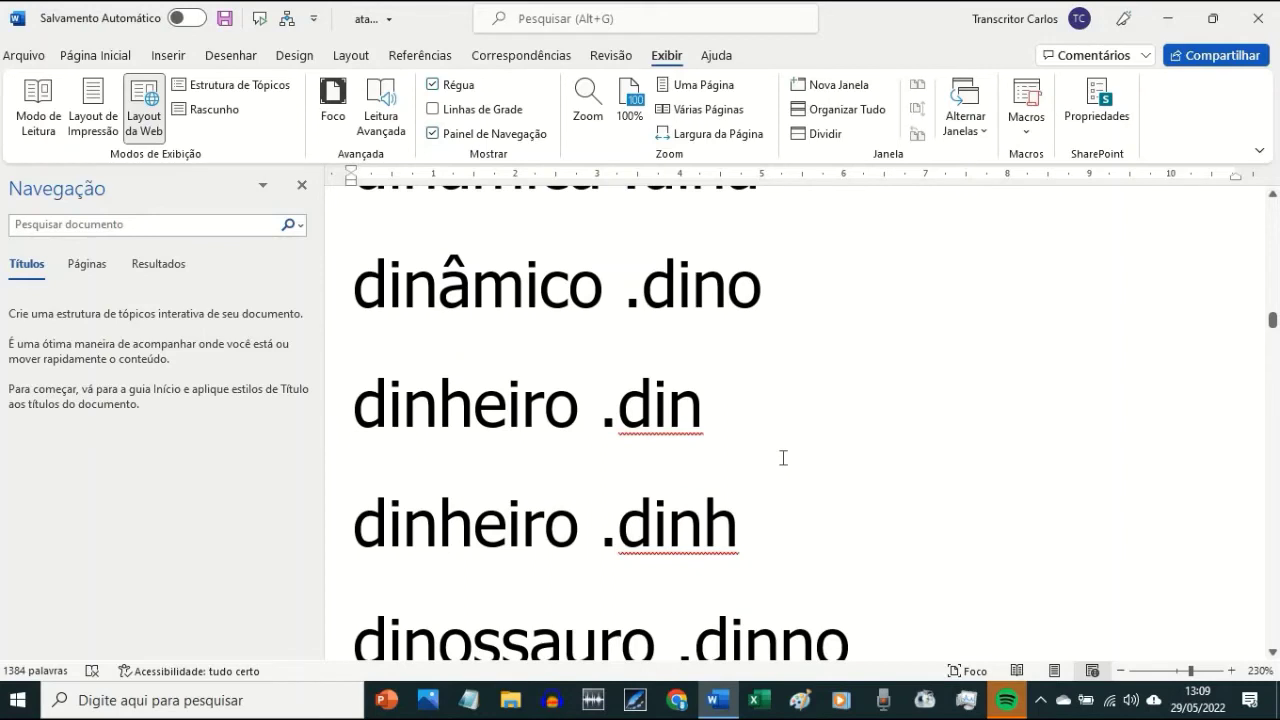
- Compare the two "dinheiro" abbreviations, .din and .dinh, and read on through "dinossauro", "discurso" and "discussão" to "dispositivo"
scroll(783, 458, "down", 1)
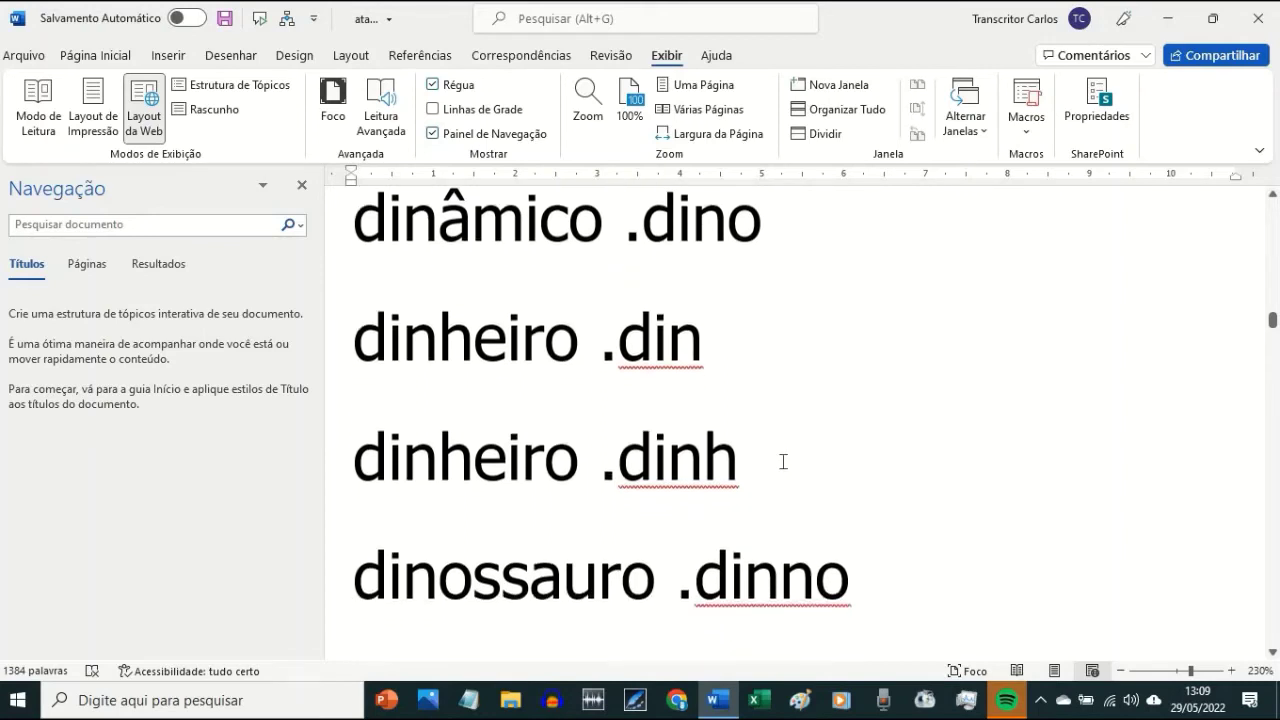
left_click(783, 460)
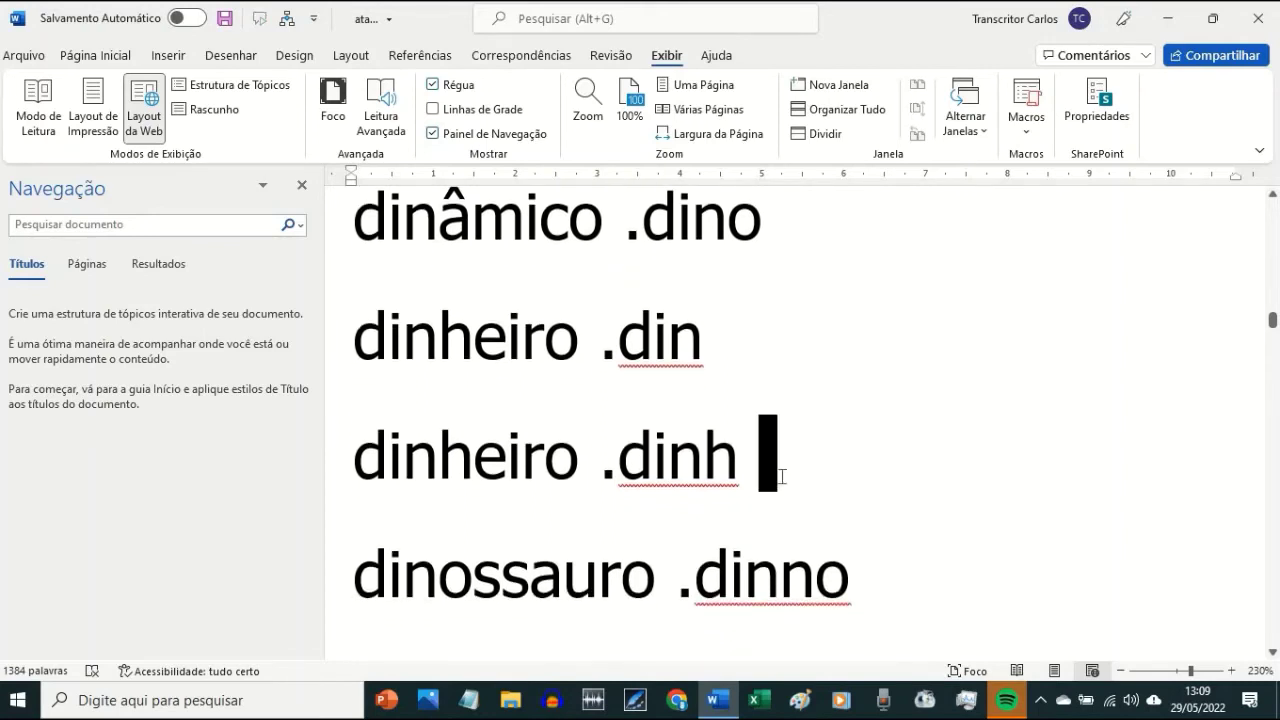
left_click(732, 357)
scroll(732, 357, "down", 1)
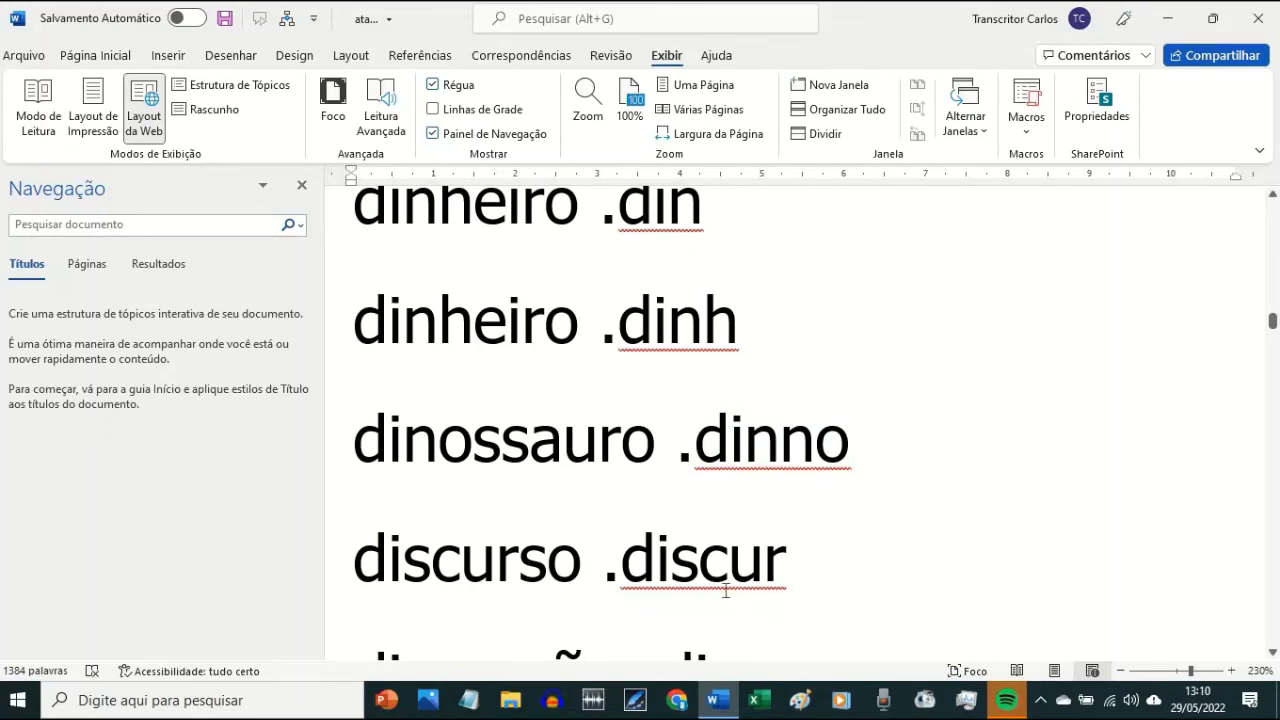
scroll(725, 590, "down", 1)
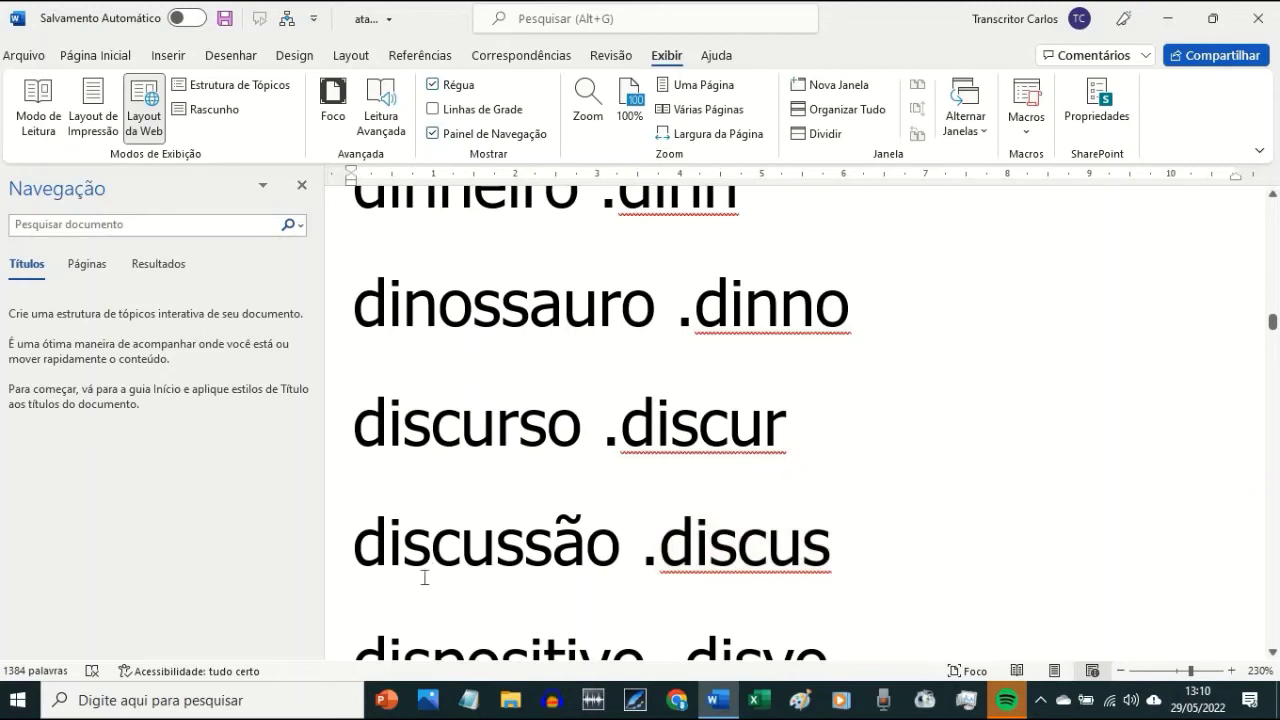
scroll(424, 577, "down", 1)
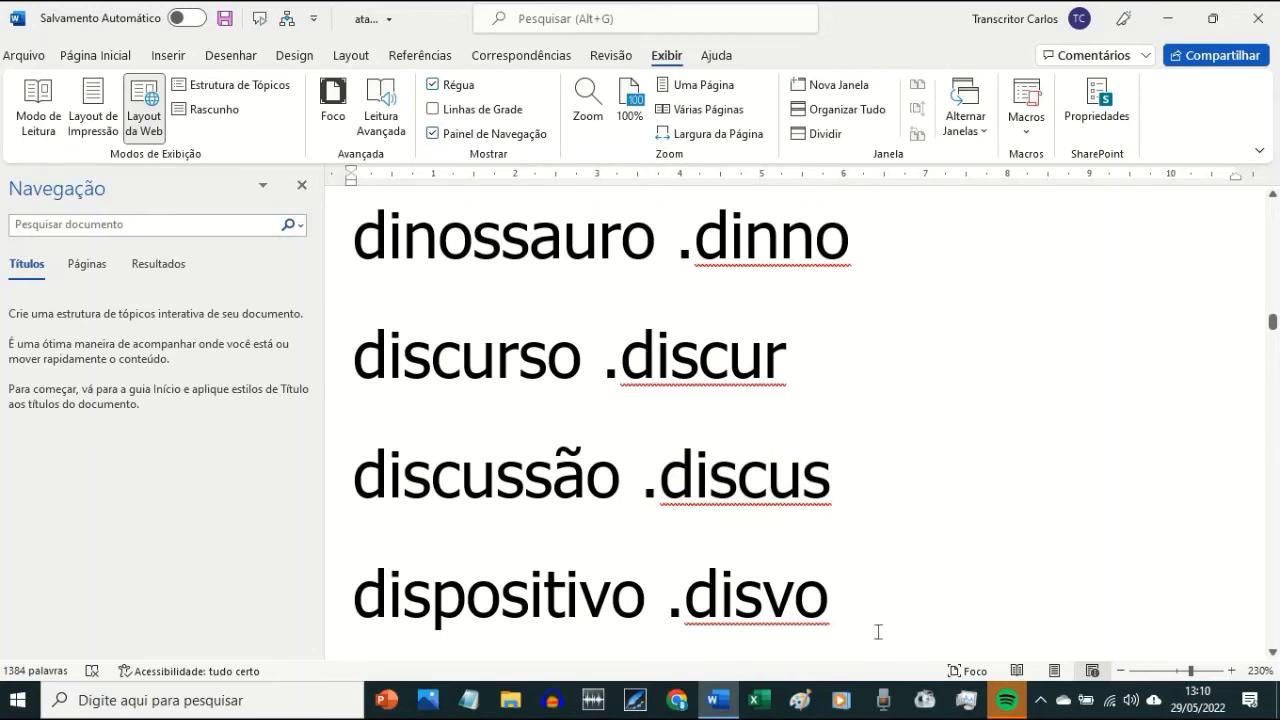
scroll(878, 631, "down", 1)
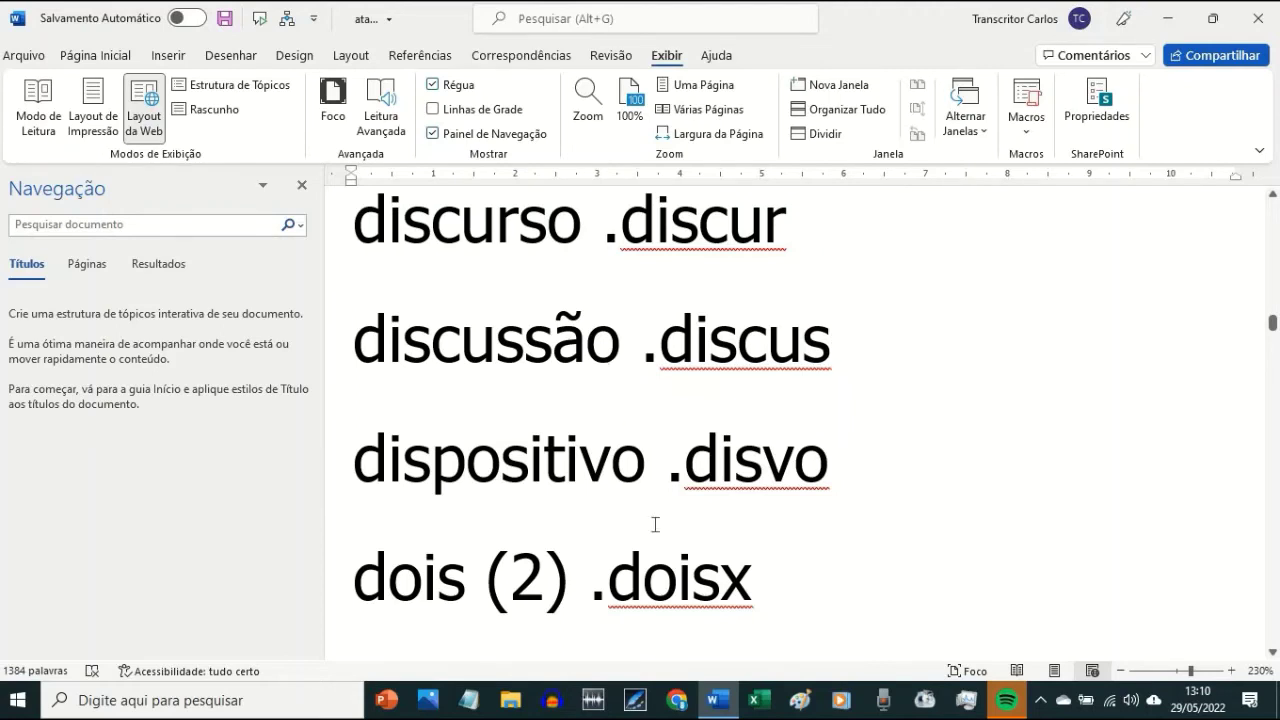
- Review the entries and abbreviations from "dois (2)" through "domingo" and "DST" to "duas coisas", checking how each shortcut is formed
scroll(655, 524, "down", 1)
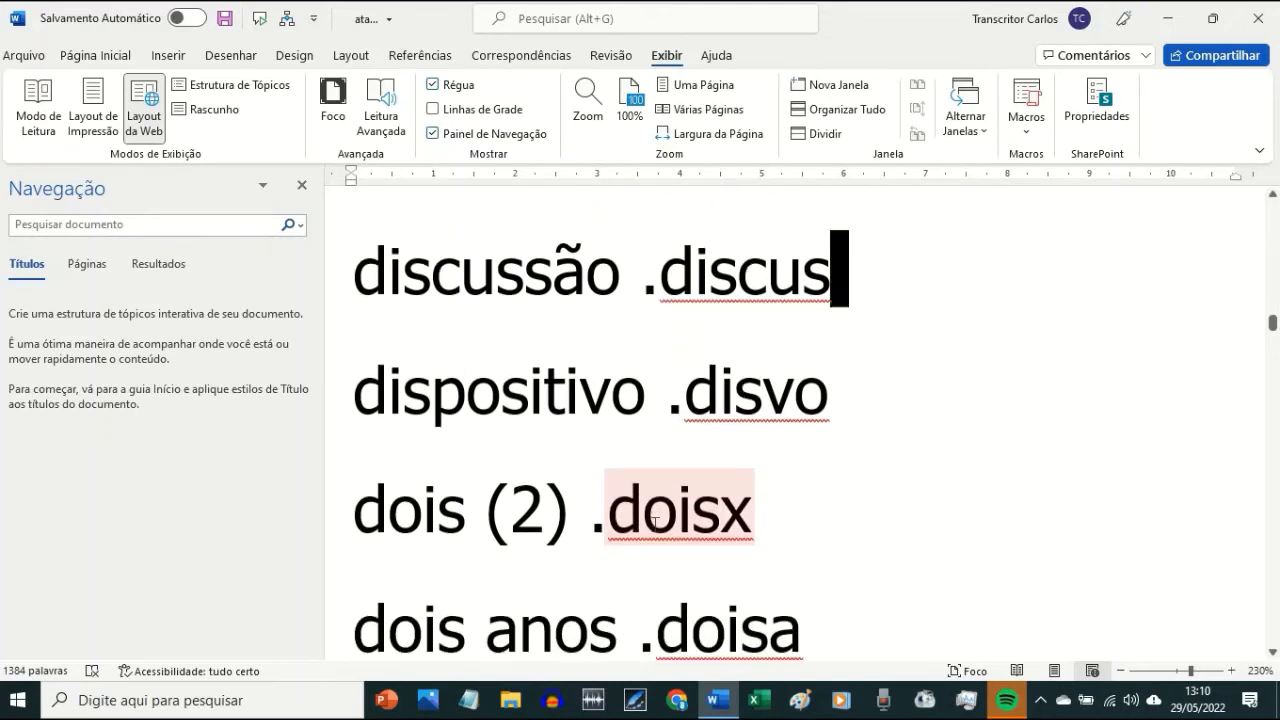
scroll(654, 520, "down", 2)
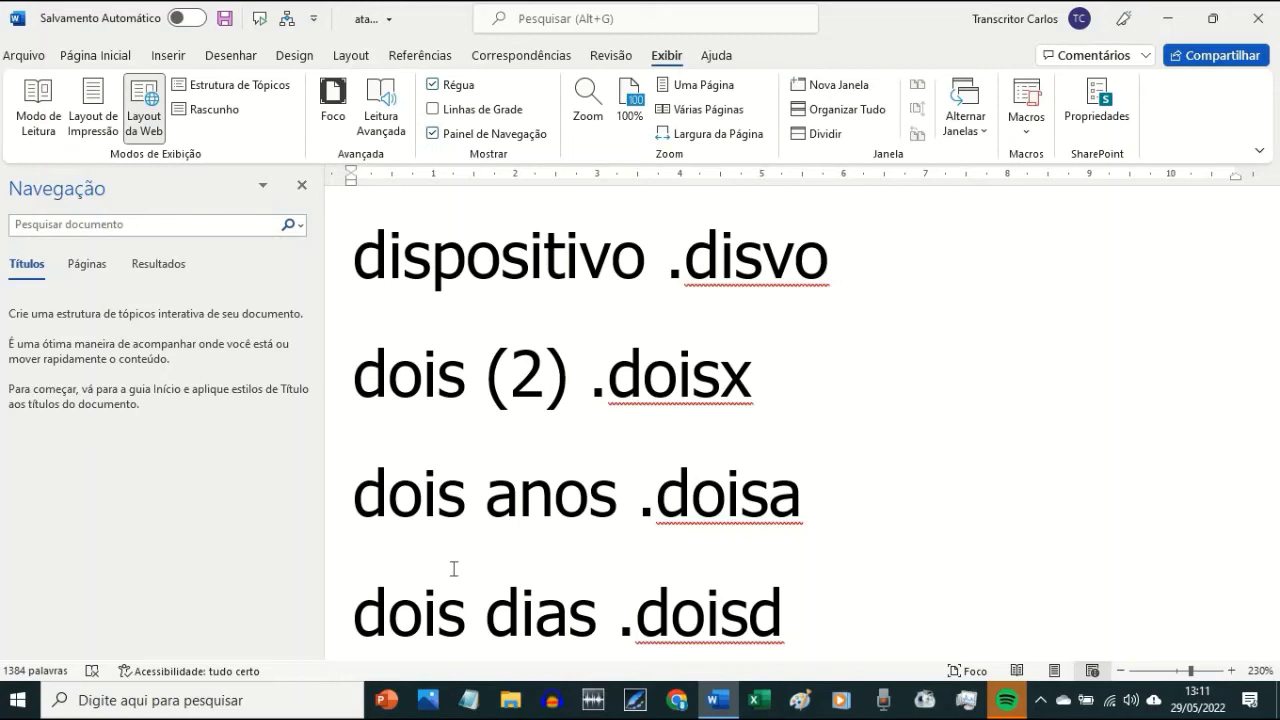
scroll(453, 567, "down", 1)
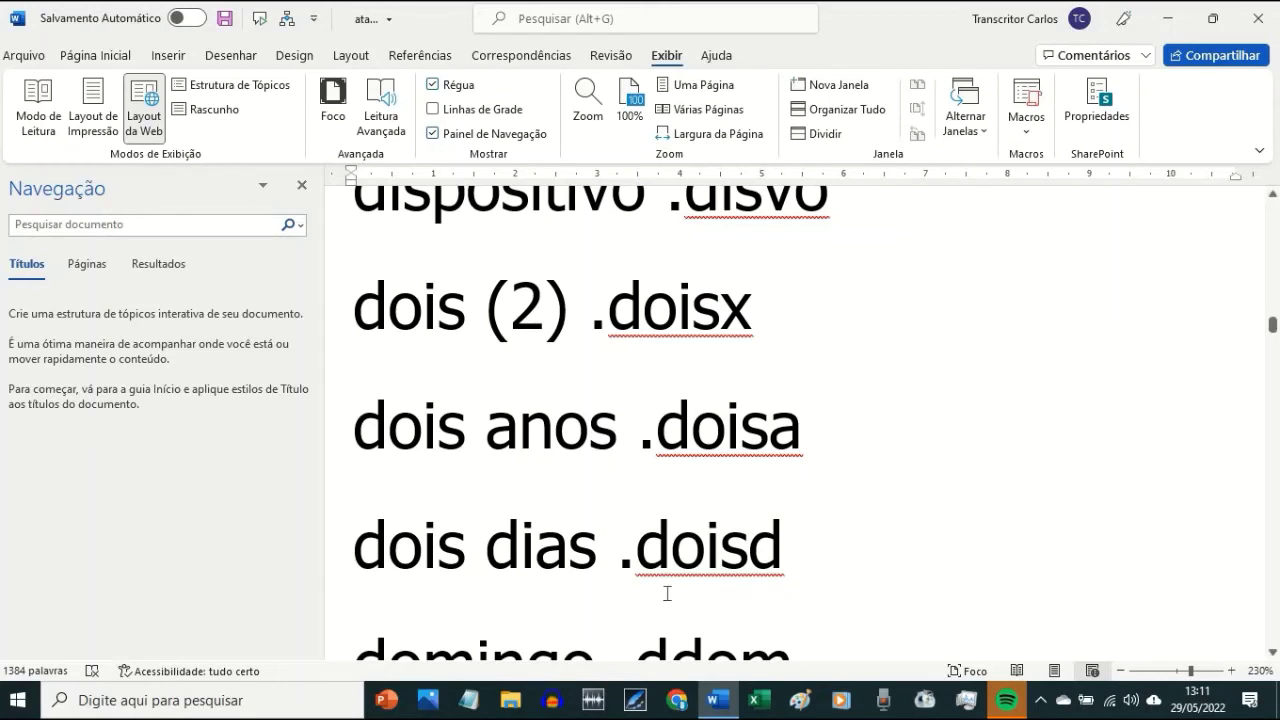
scroll(729, 580, "down", 1)
scroll(660, 588, "down", 1)
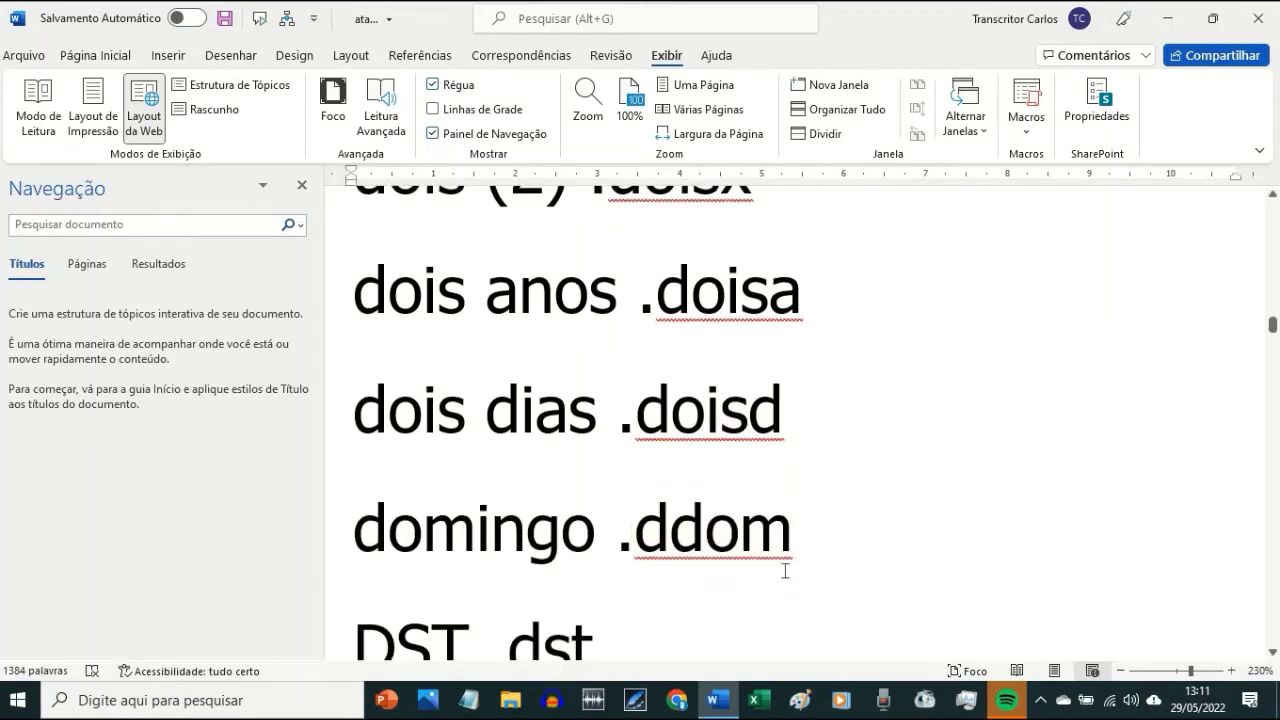
scroll(785, 571, "down", 1)
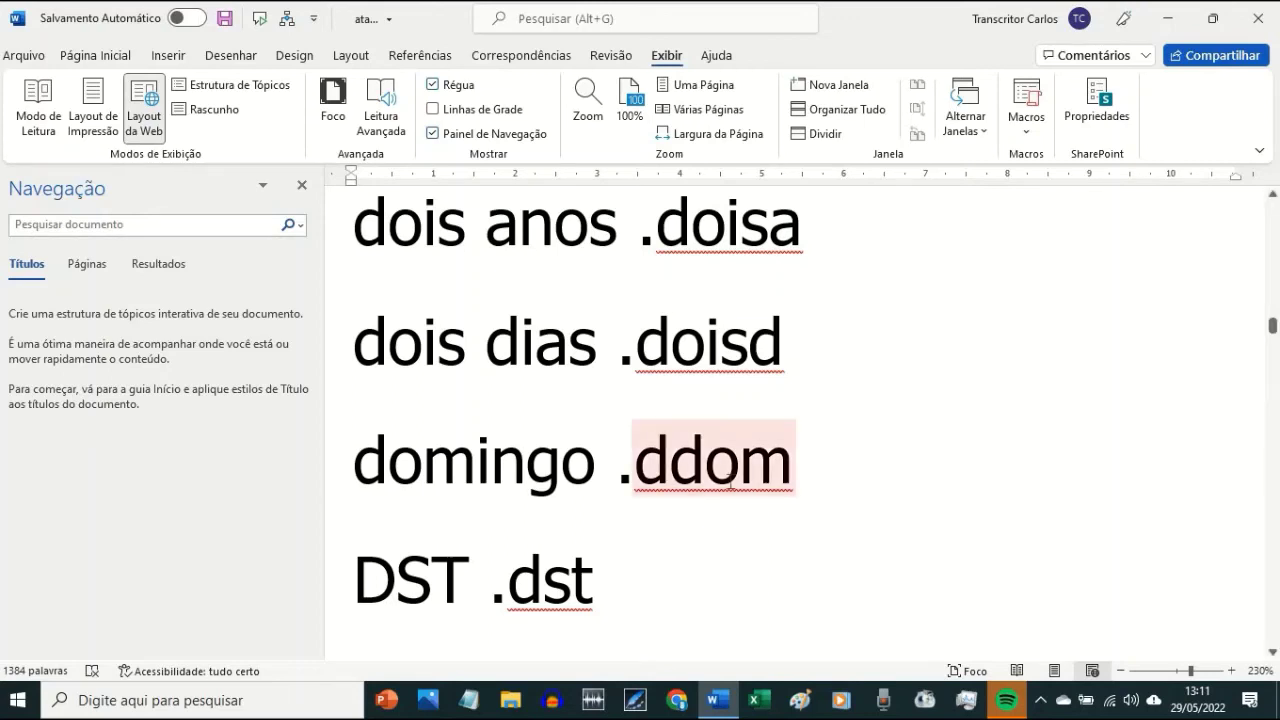
scroll(764, 553, "down", 1)
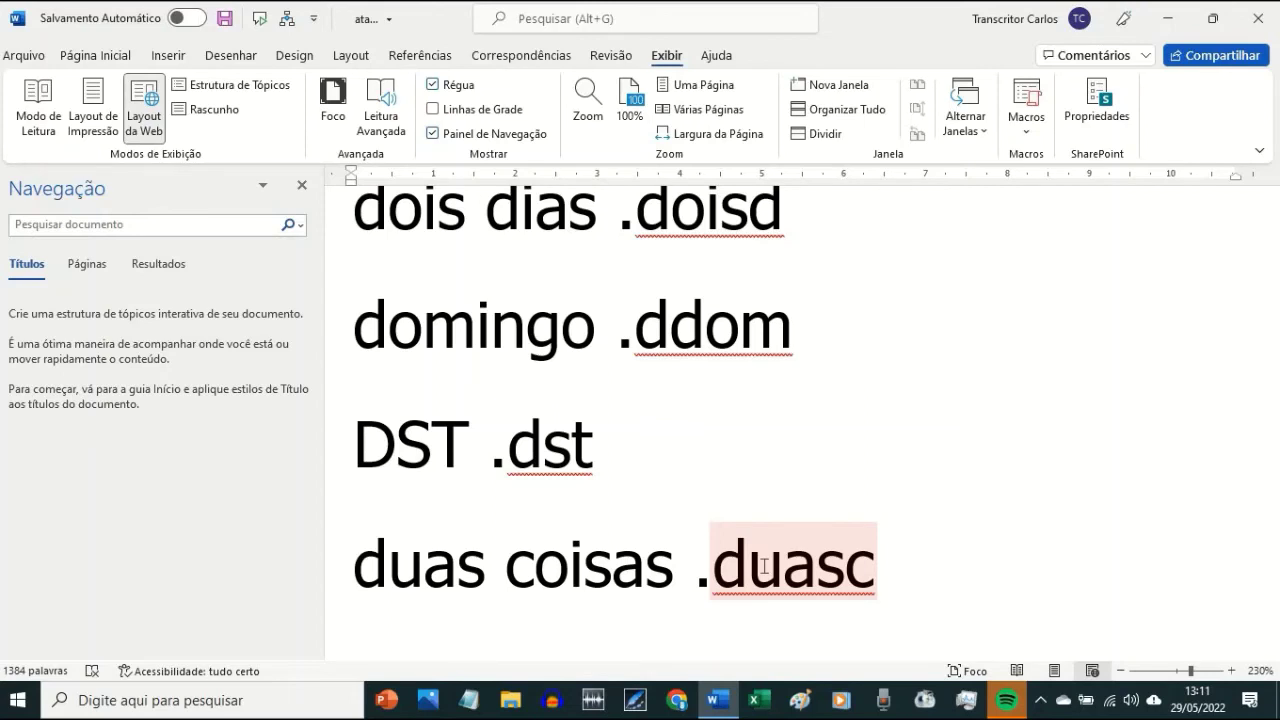
scroll(764, 567, "down", 1)
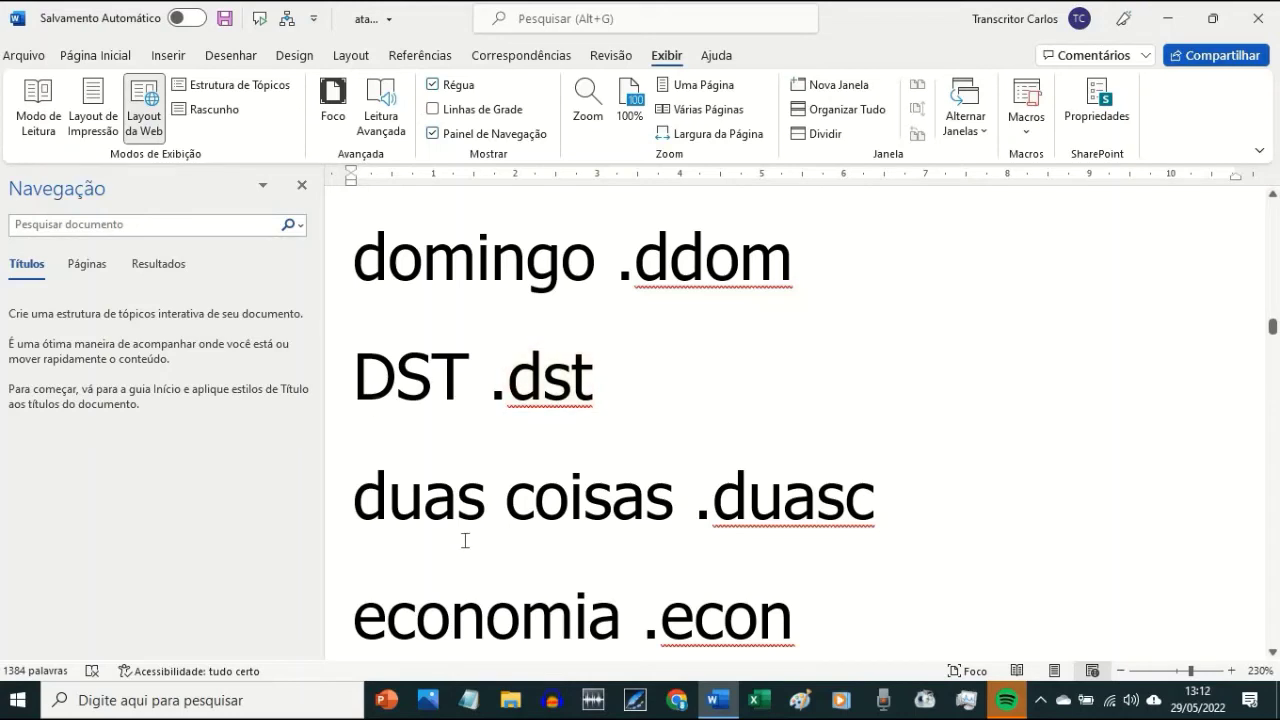
scroll(464, 541, "down", 1)
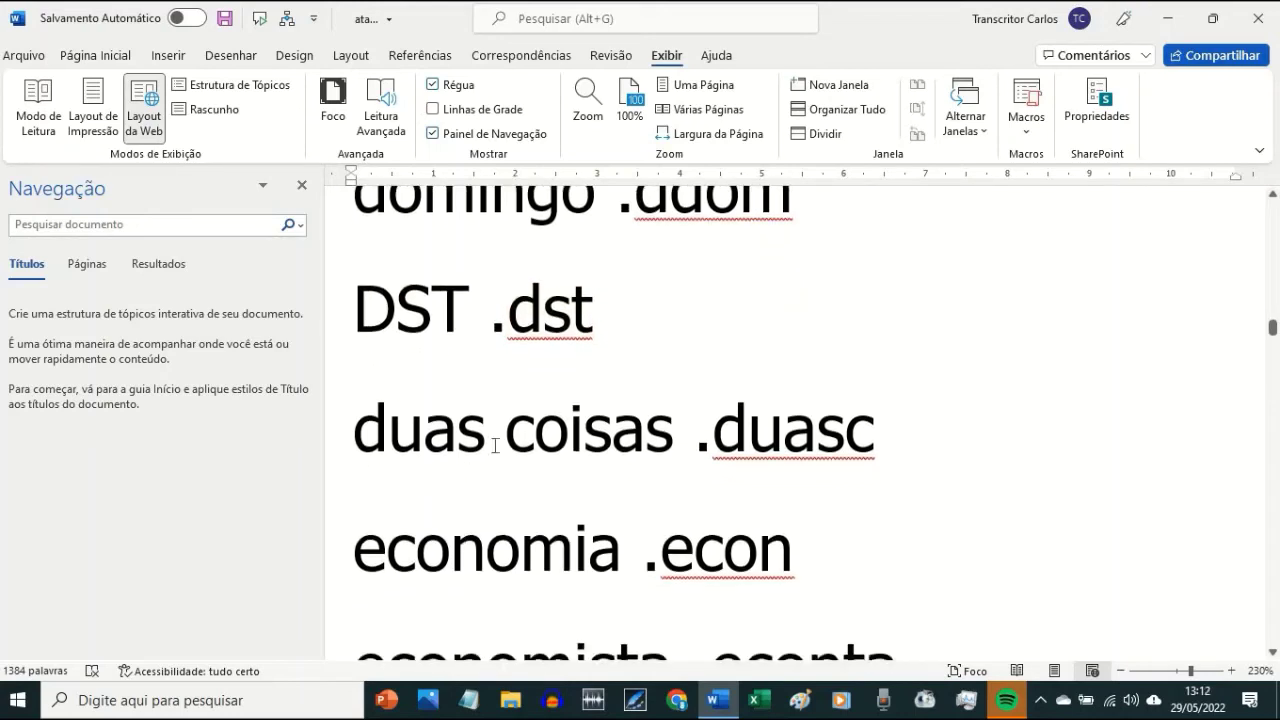
left_click(894, 436)
- Review the entries and abbreviations from "economia" through "eleição" and "eletrônico" to "em si"
scroll(686, 604, "down", 1)
scroll(497, 511, "down", 3)
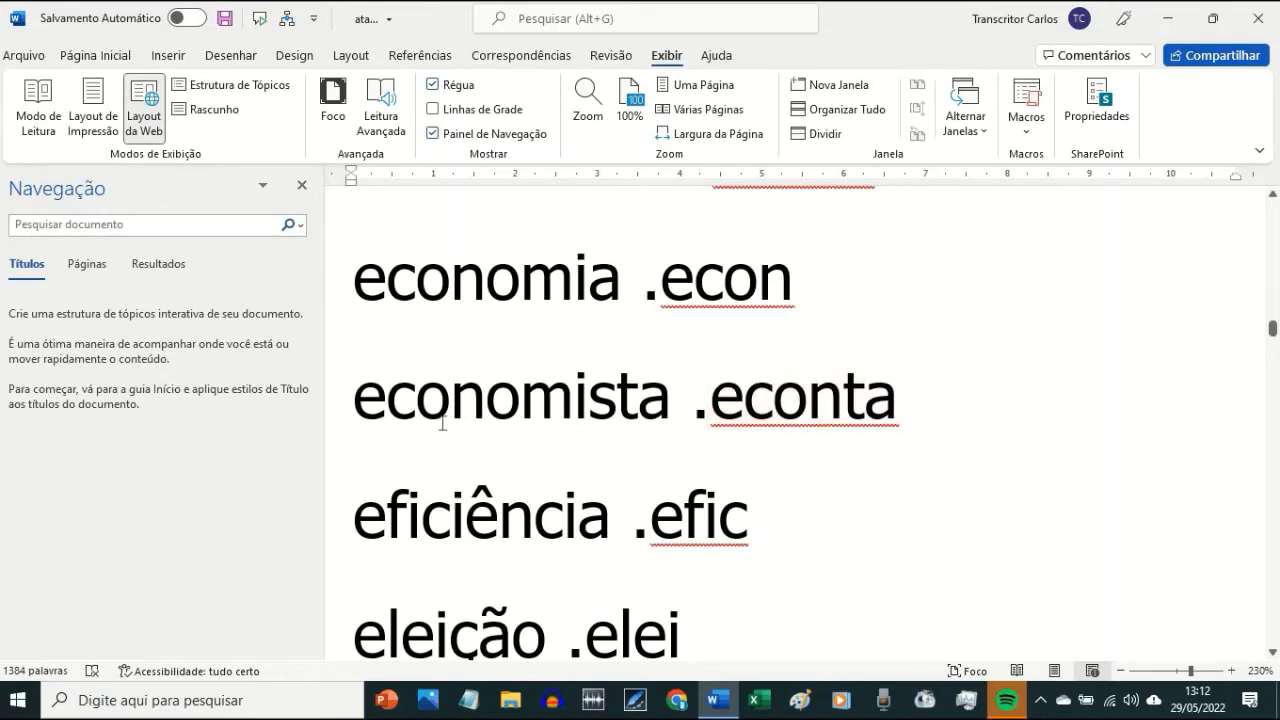
scroll(443, 423, "down", 1)
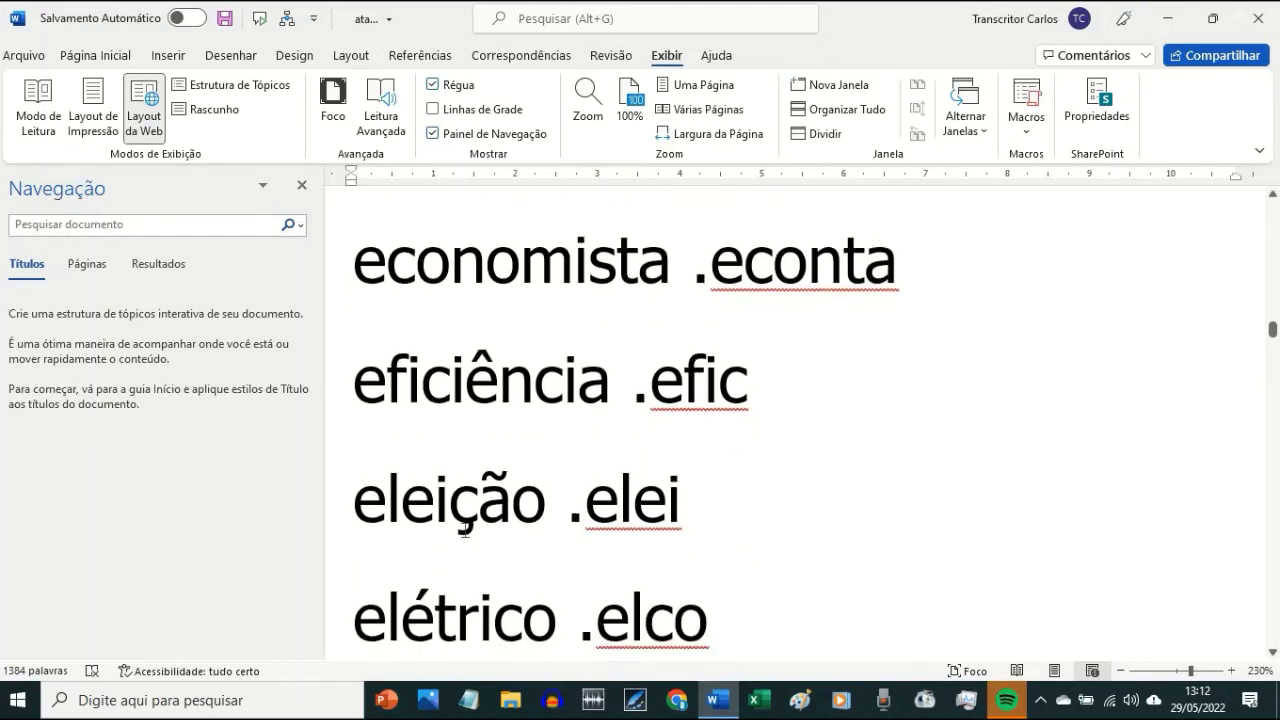
scroll(465, 530, "down", 1)
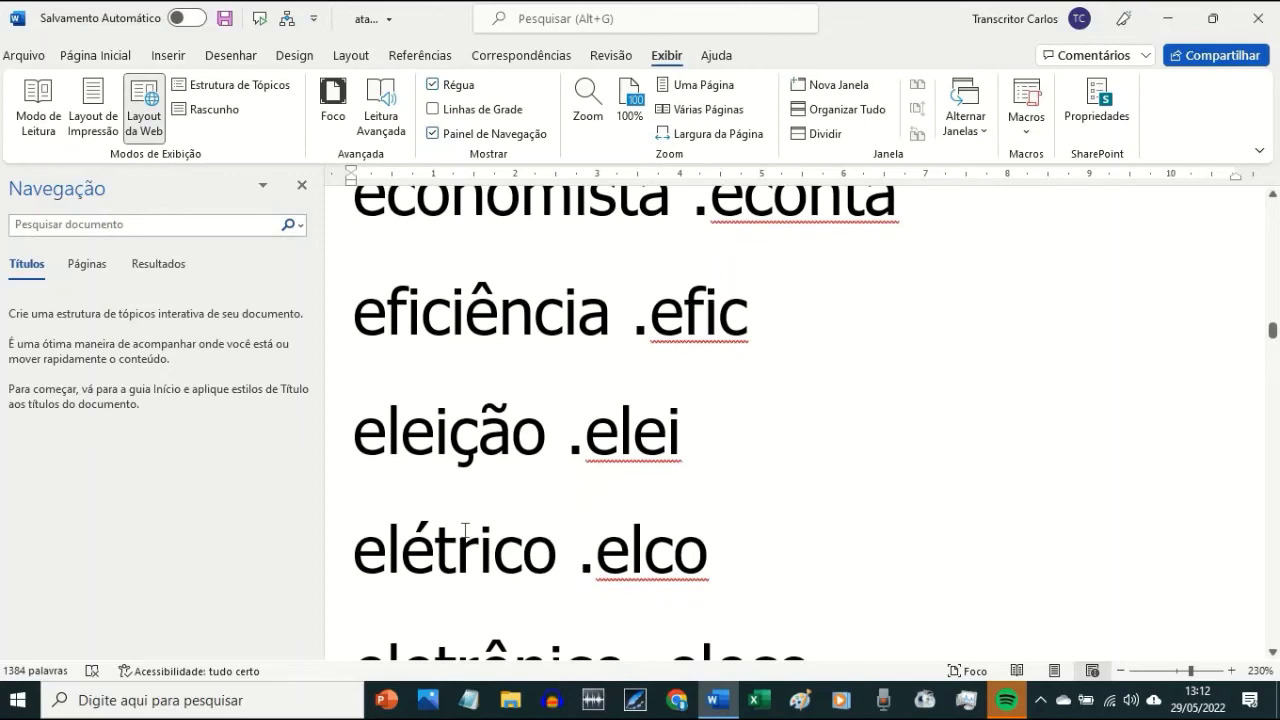
scroll(465, 530, "down", 1)
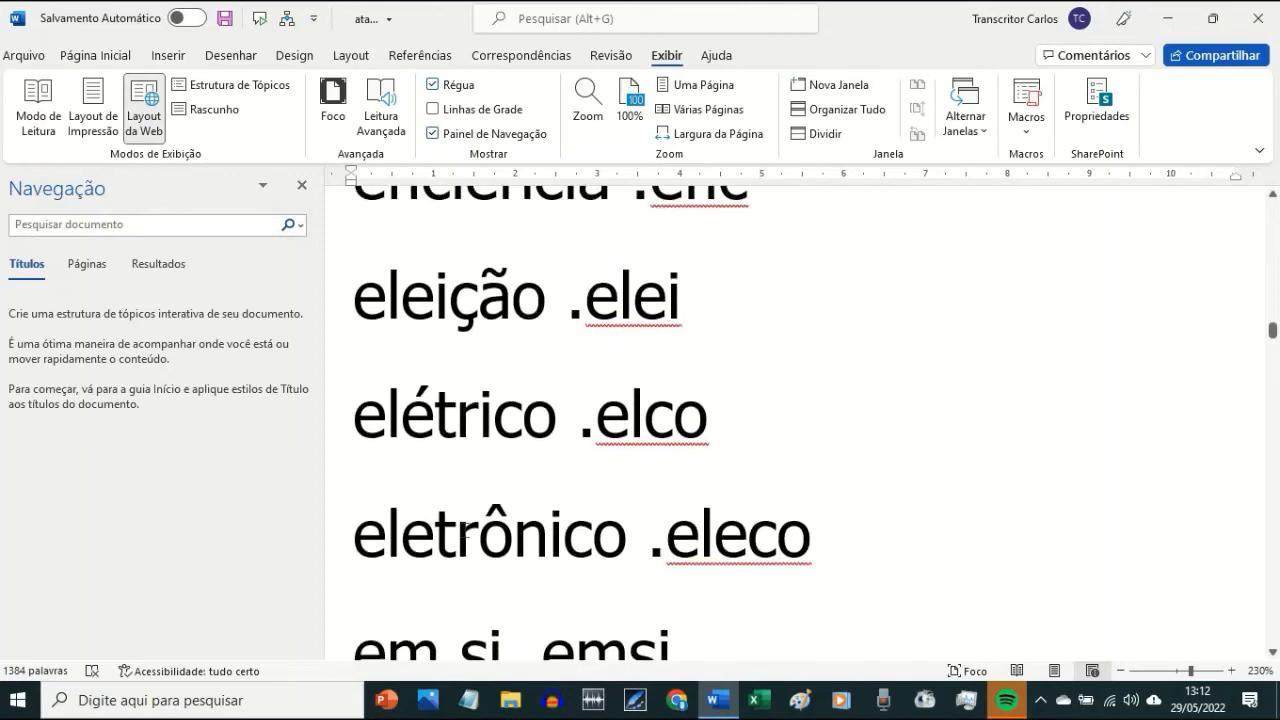
left_click(771, 313)
scroll(365, 486, "down", 1)
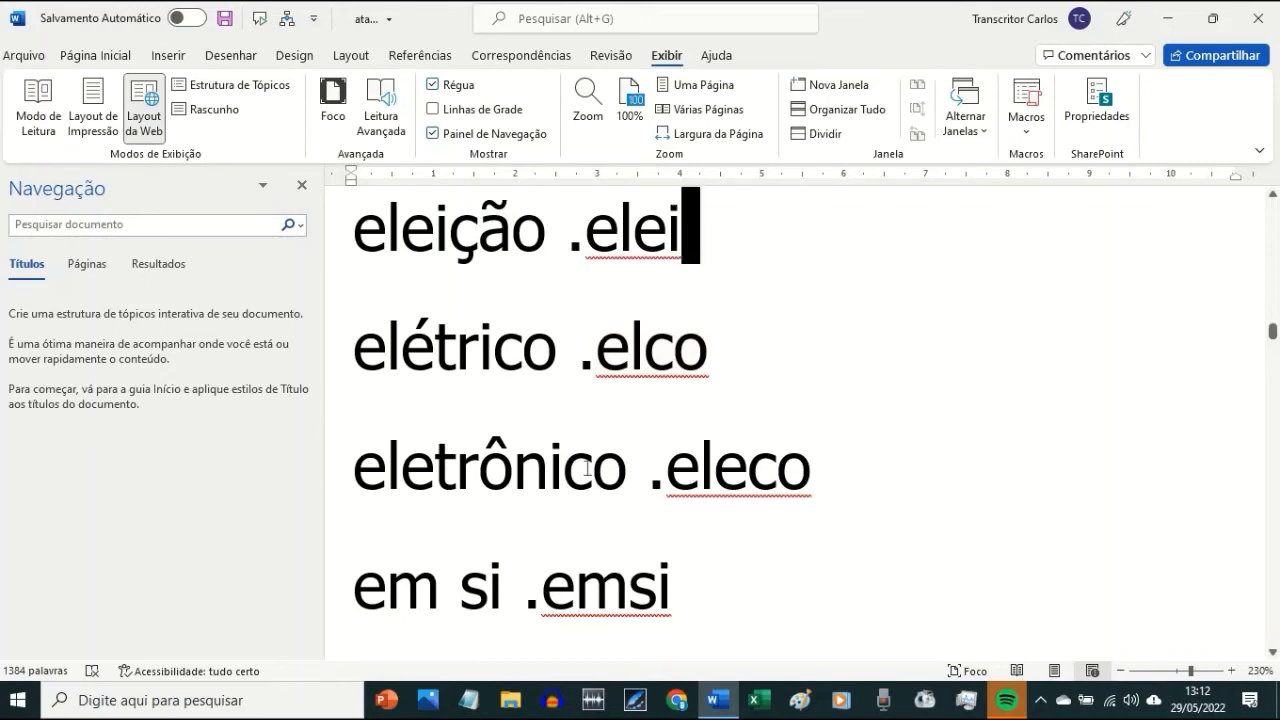
scroll(794, 472, "down", 2)
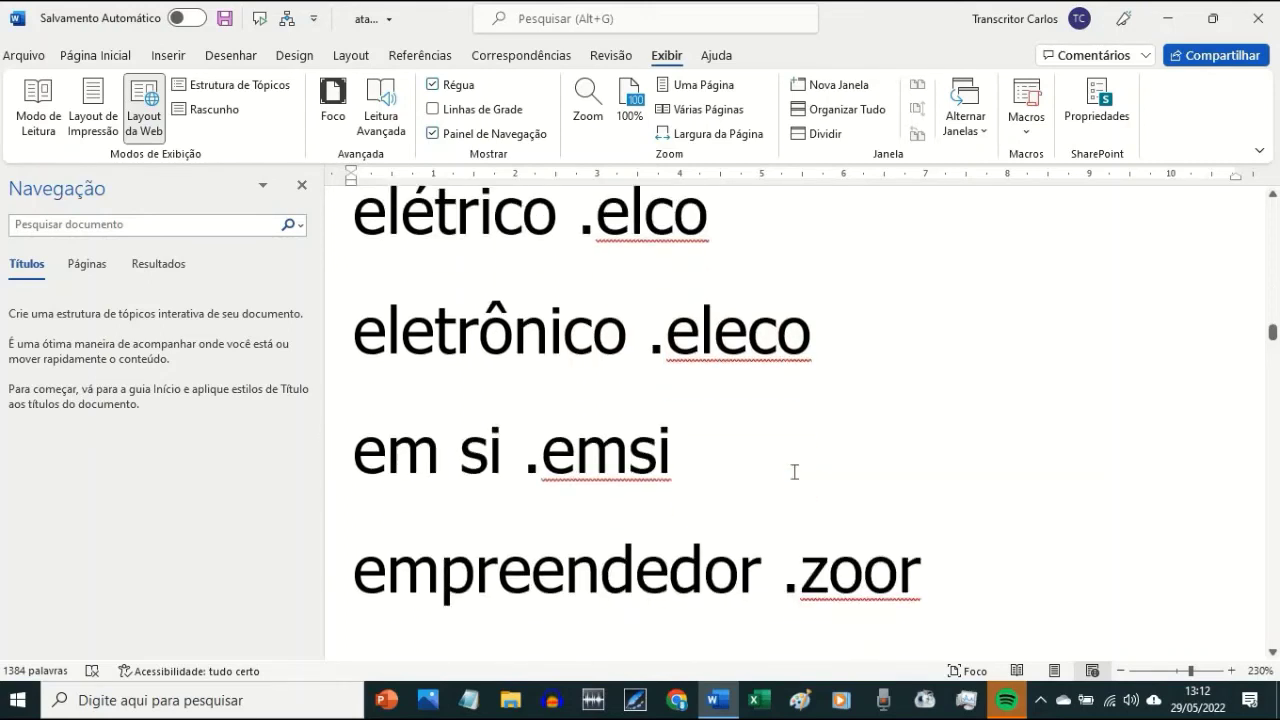
scroll(794, 472, "down", 1)
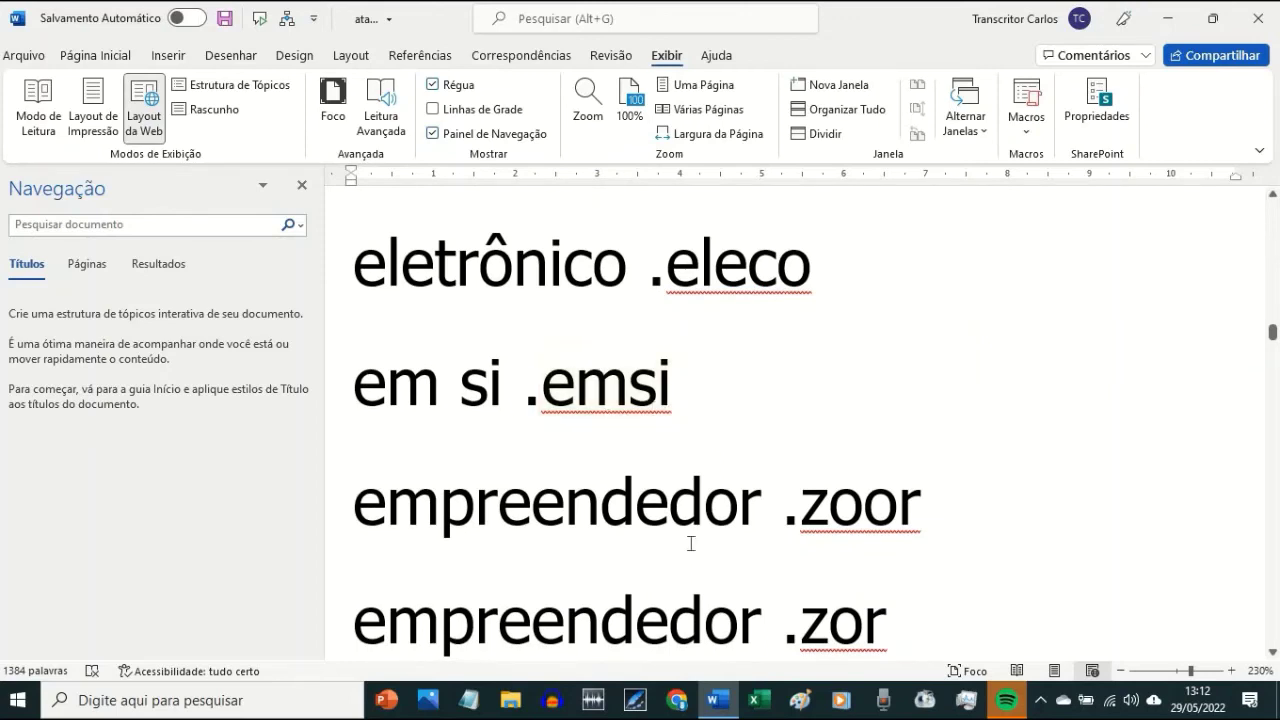
- Compare the two "empreendedor" entries, examining the letters of the abbreviations .zoor and .zor
scroll(690, 543, "down", 2)
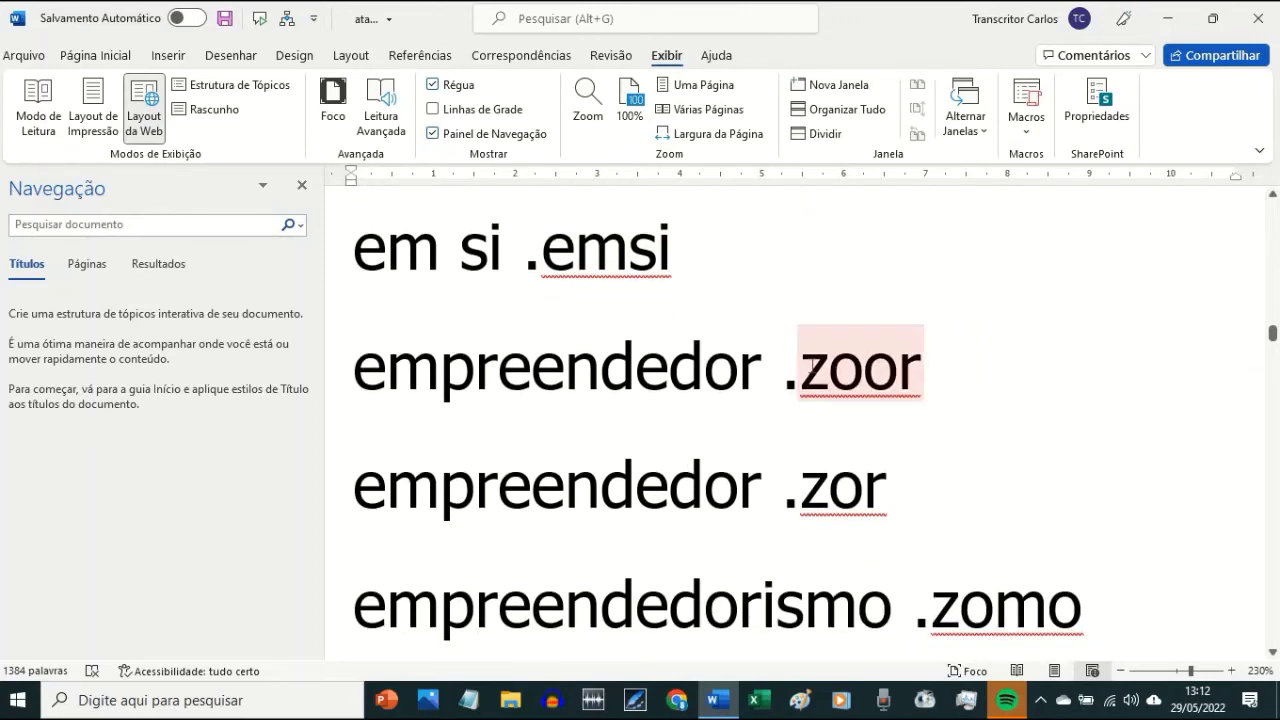
left_click(852, 368)
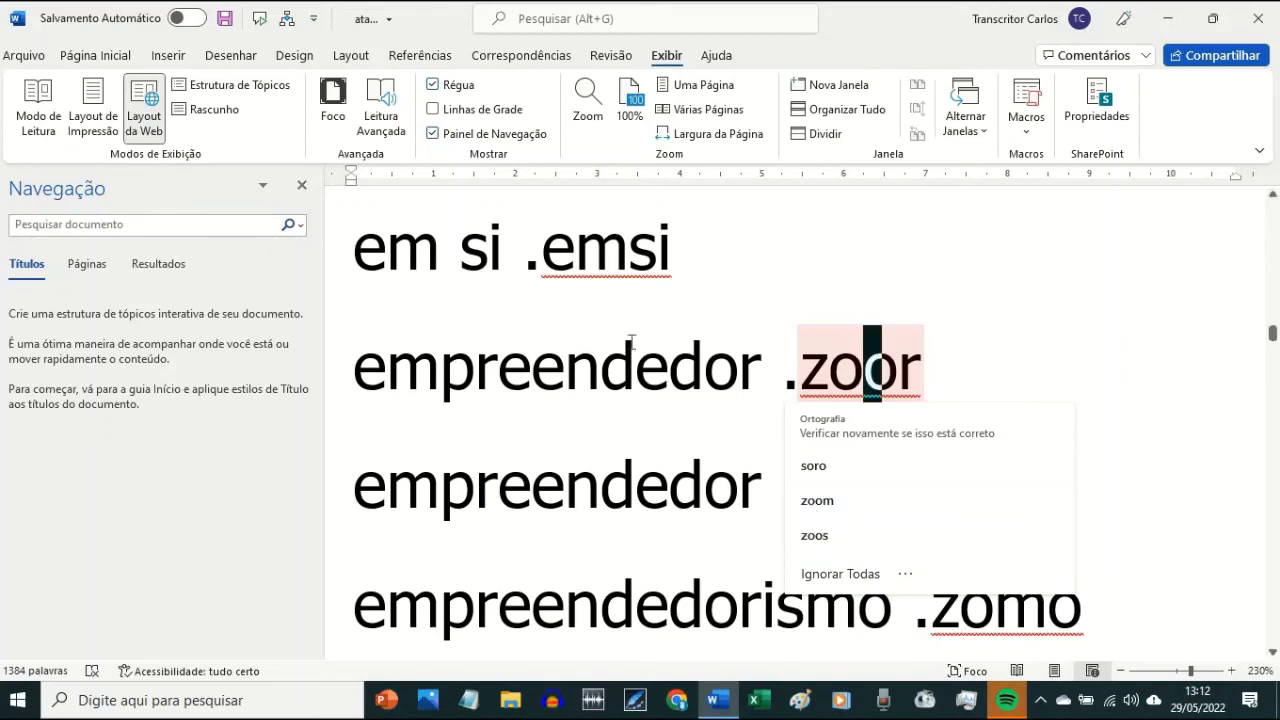
left_click(580, 470)
scroll(580, 470, "down", 2)
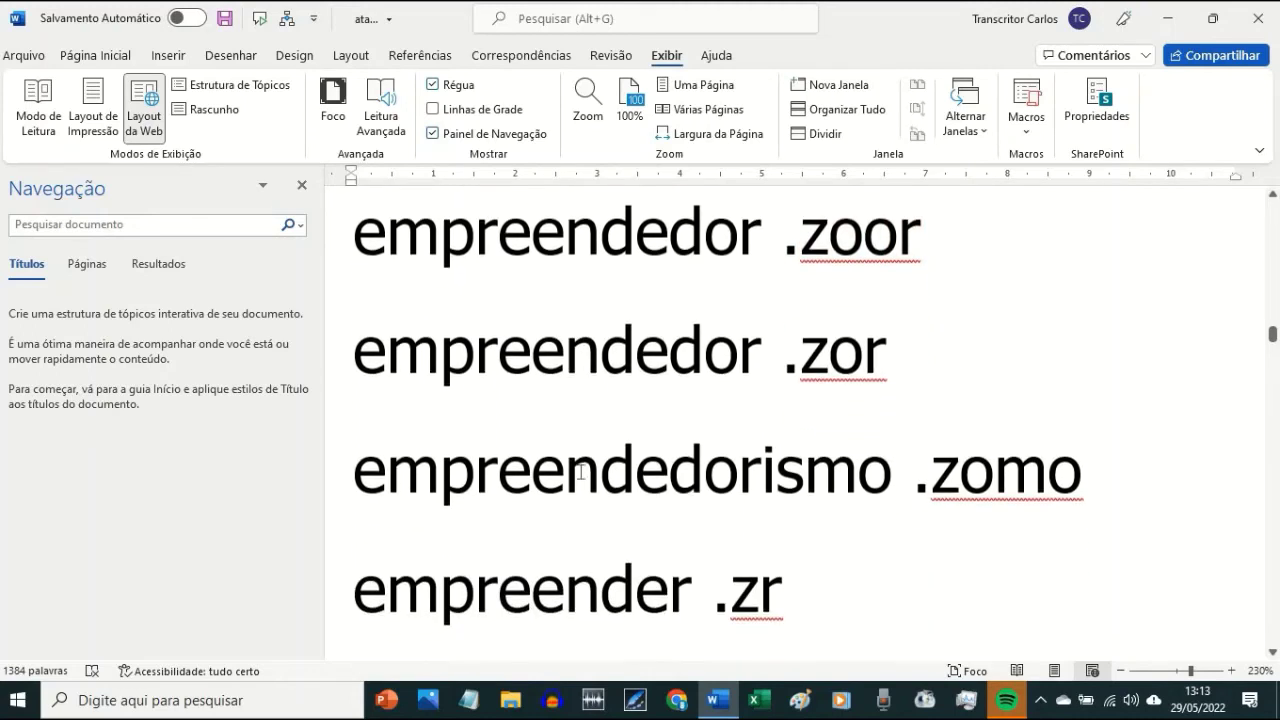
left_click(576, 350)
left_click(840, 350)
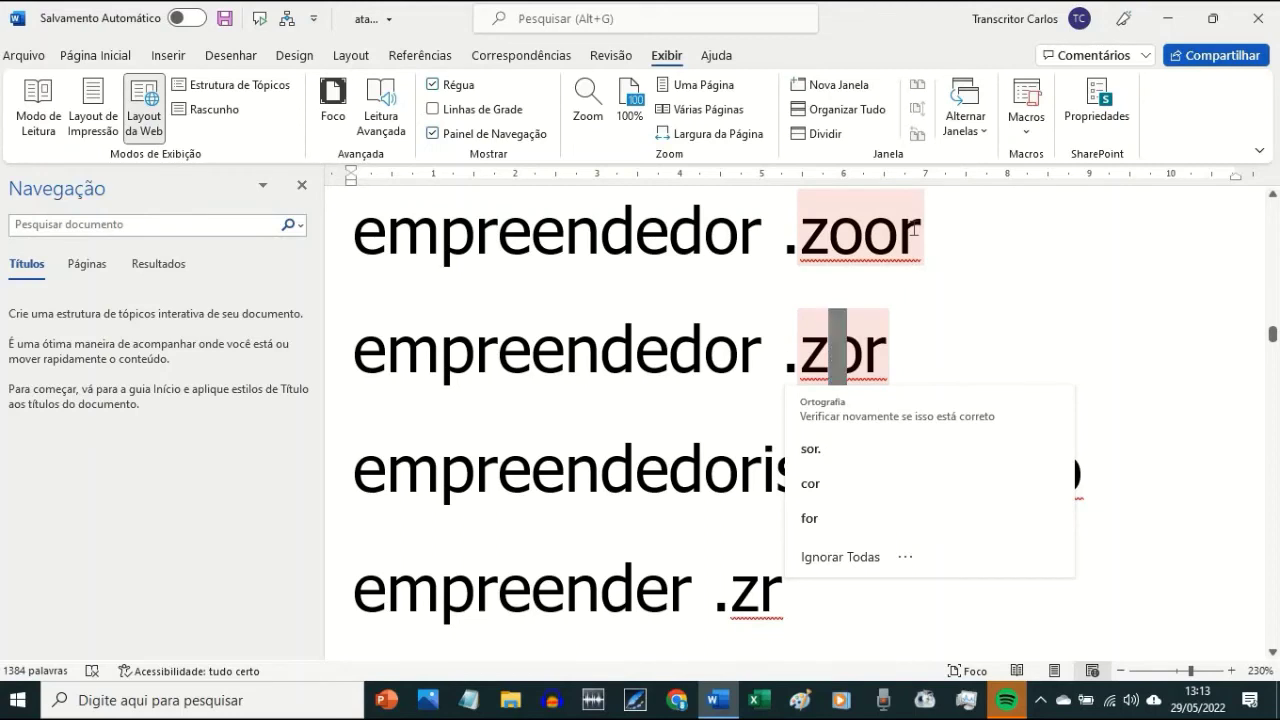
left_click(881, 370)
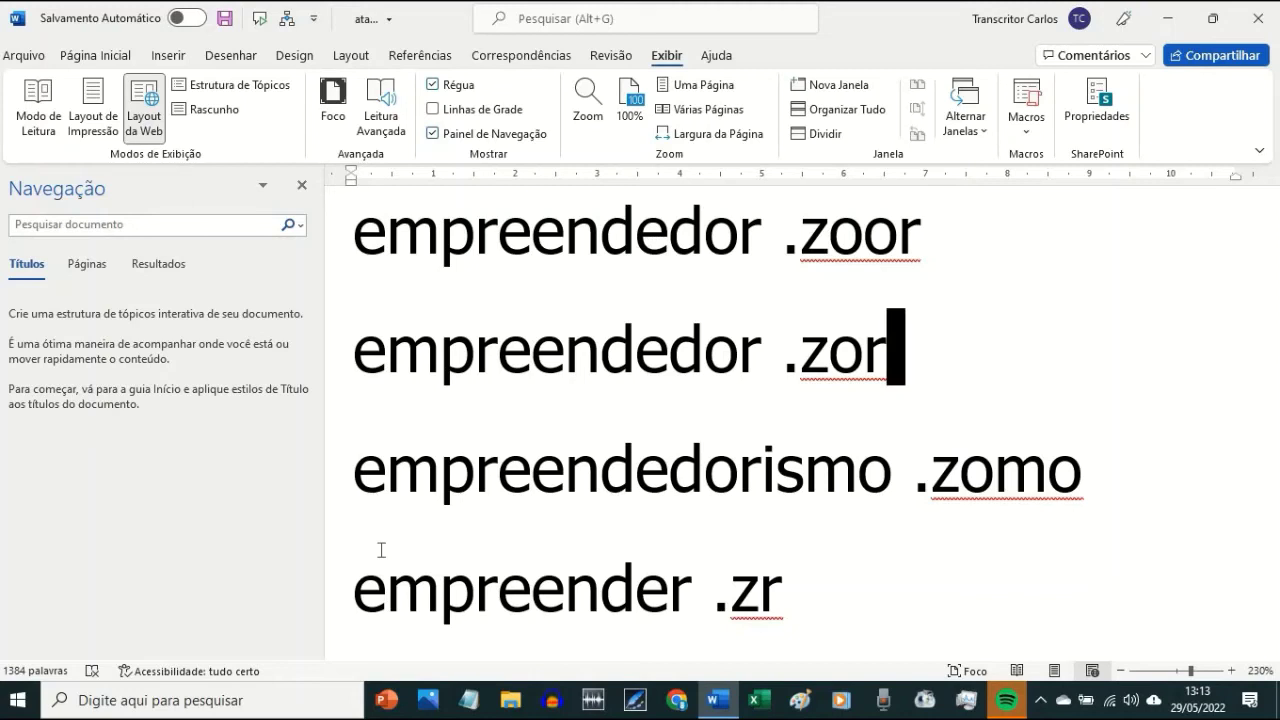
- Review the entries and abbreviations from "empreendedorismo" through "empresa" and "energia" to "enfermeira", including the two "enfermagem" shortcuts
scroll(480, 601, "down", 1)
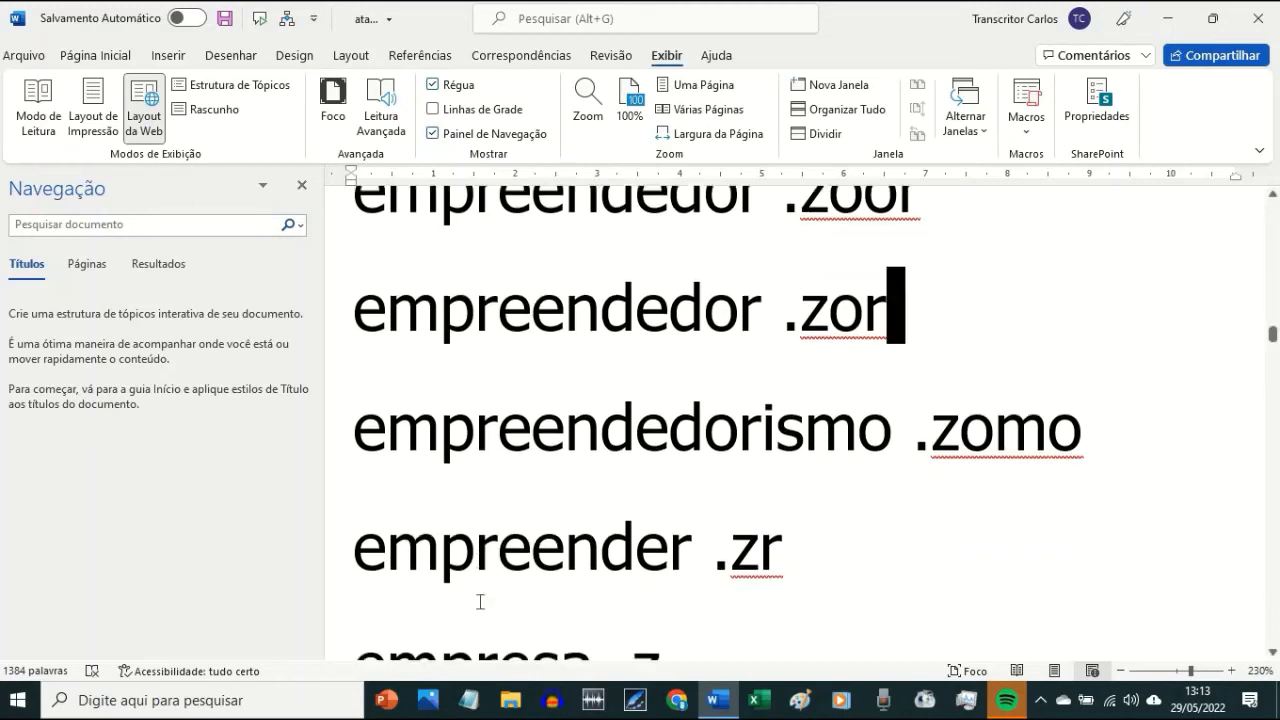
scroll(480, 601, "down", 1)
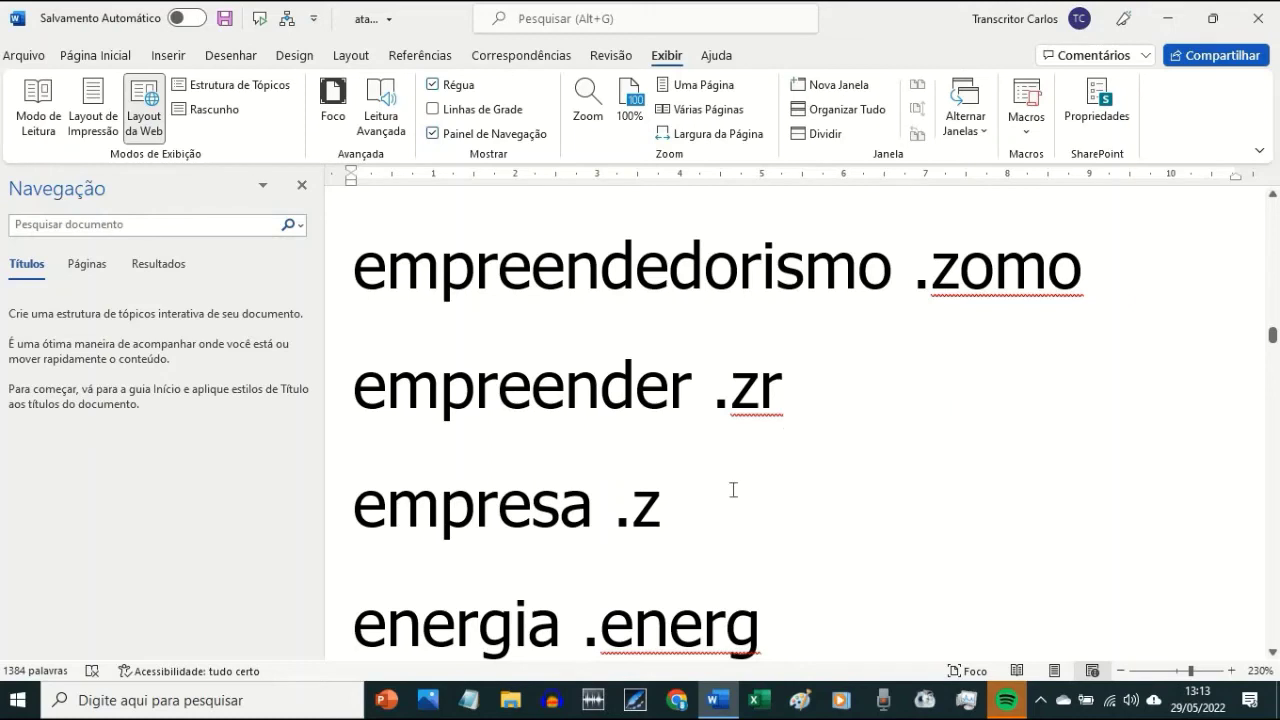
scroll(734, 491, "down", 1)
scroll(735, 490, "down", 1)
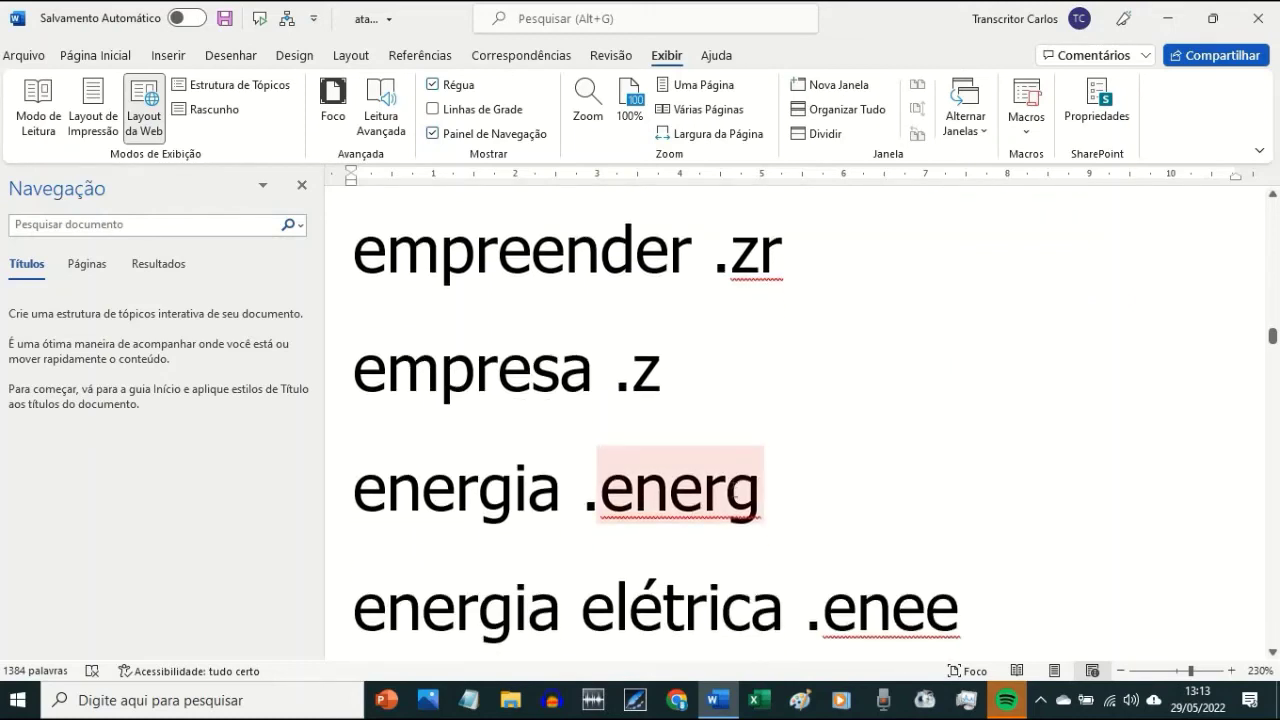
scroll(735, 490, "down", 1)
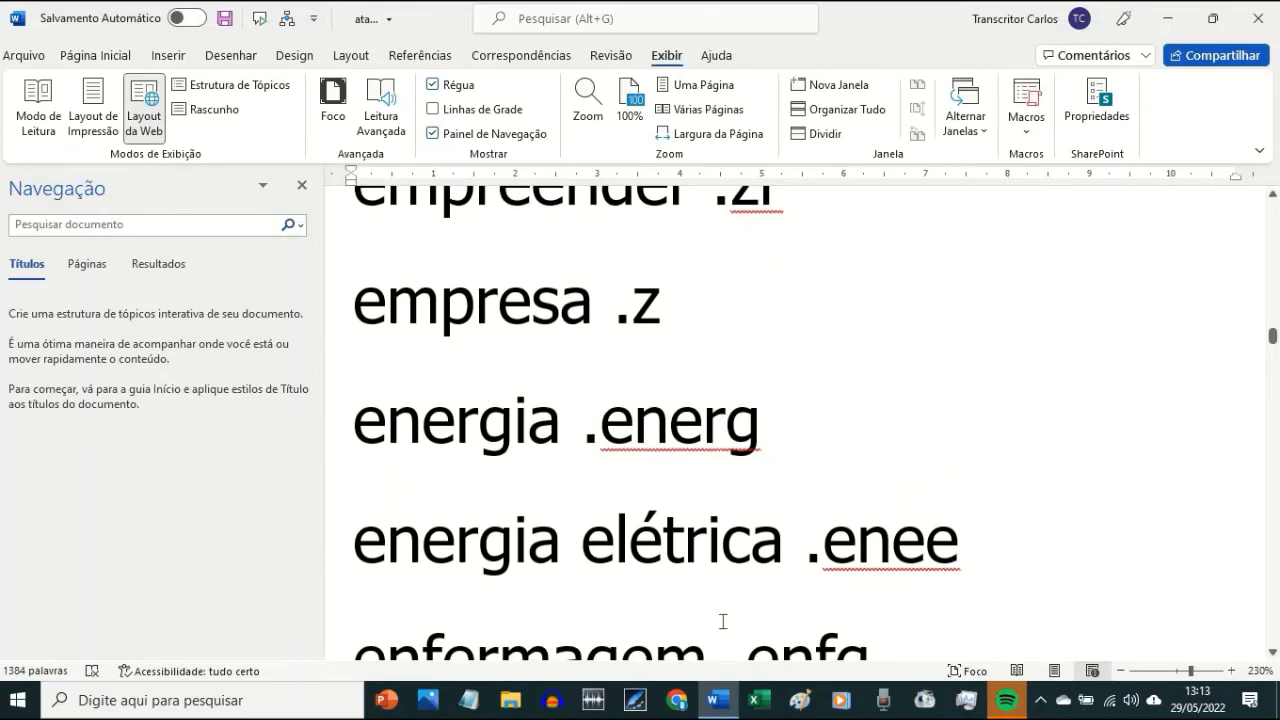
scroll(722, 622, "down", 1)
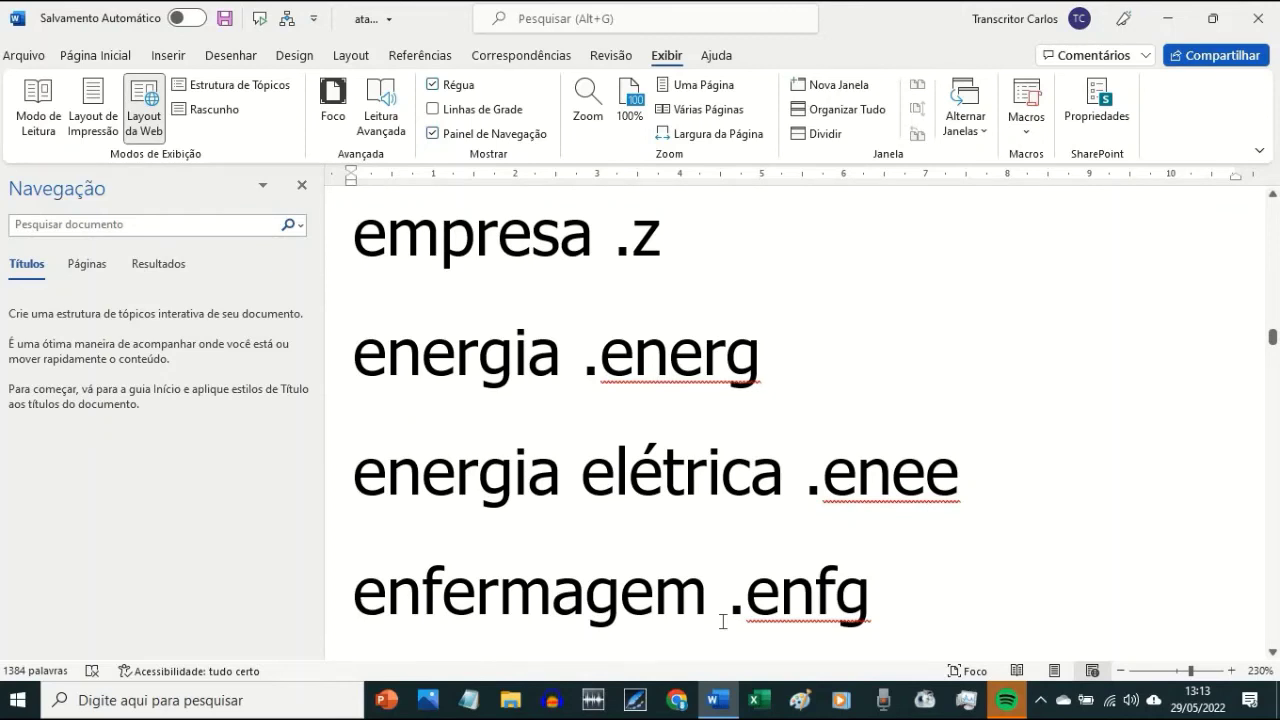
scroll(722, 622, "down", 2)
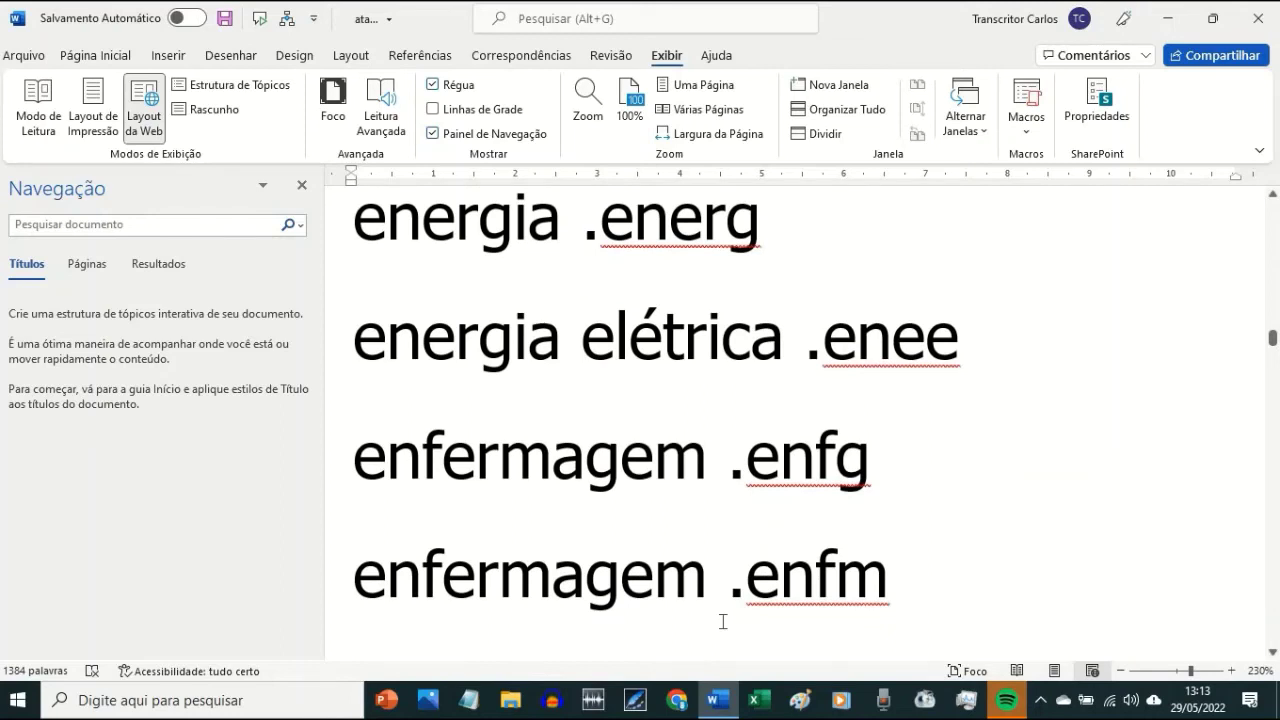
scroll(722, 622, "down", 1)
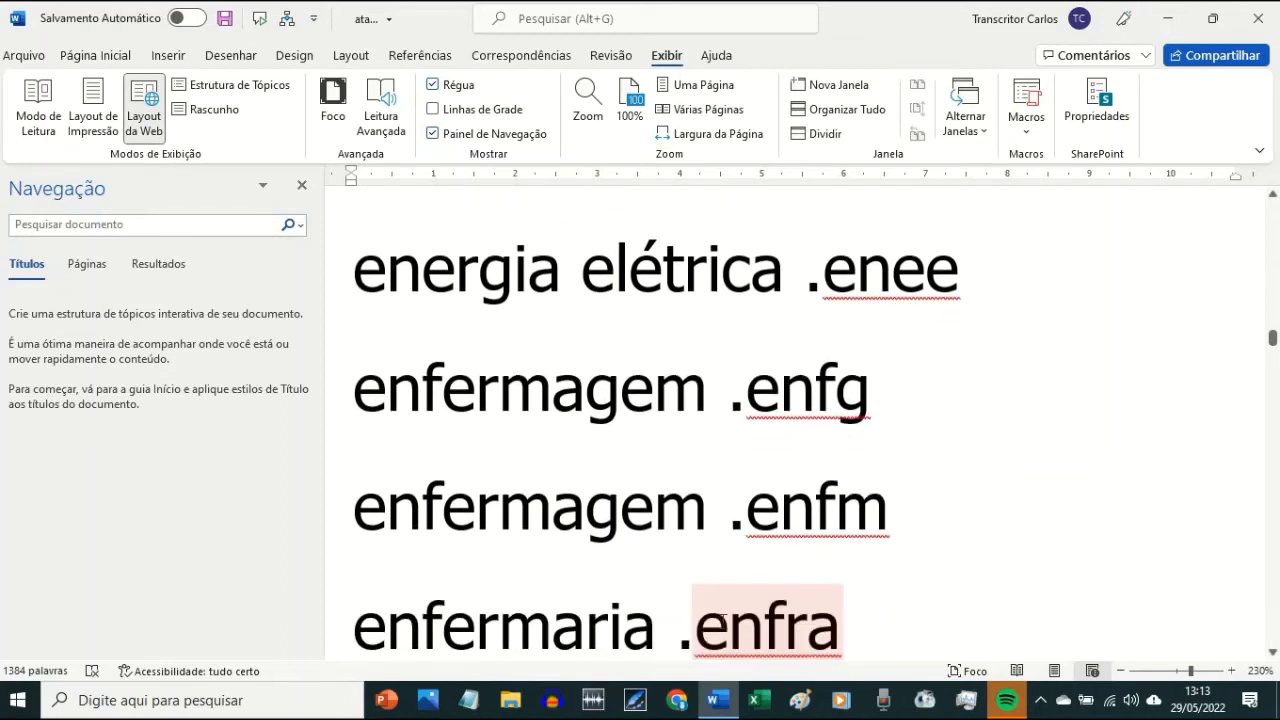
scroll(722, 622, "down", 2)
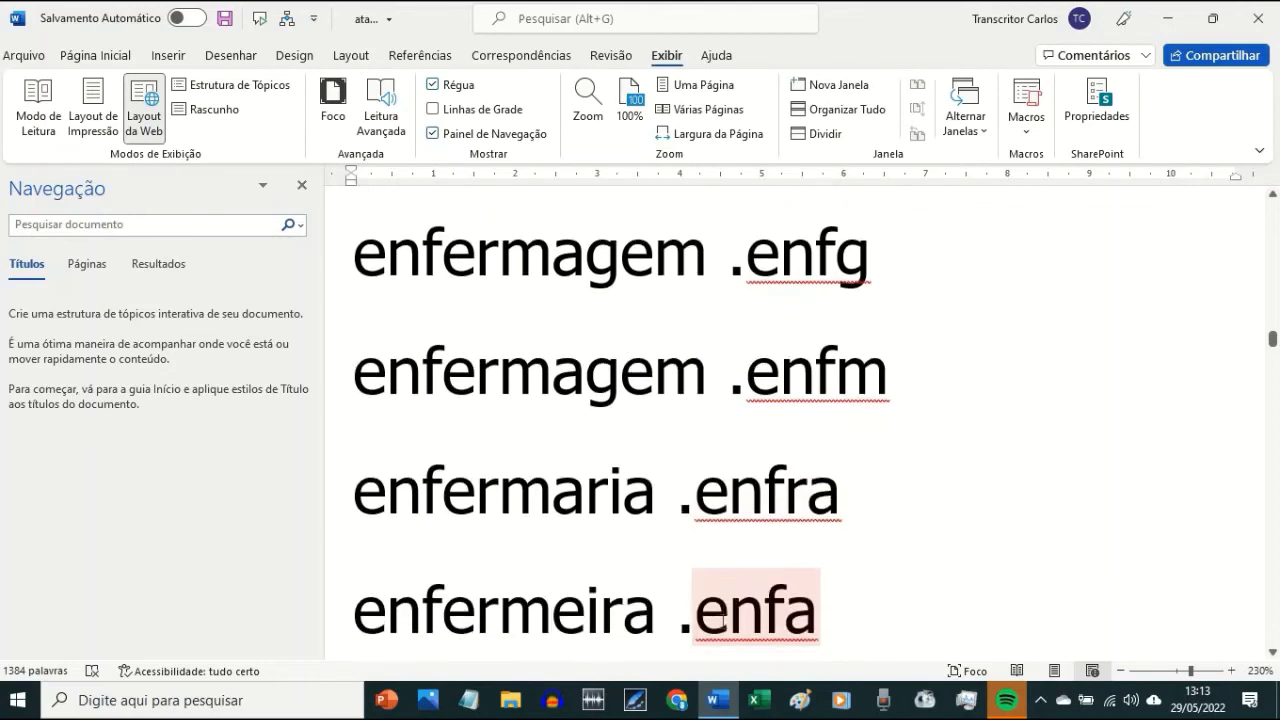
scroll(722, 622, "down", 1)
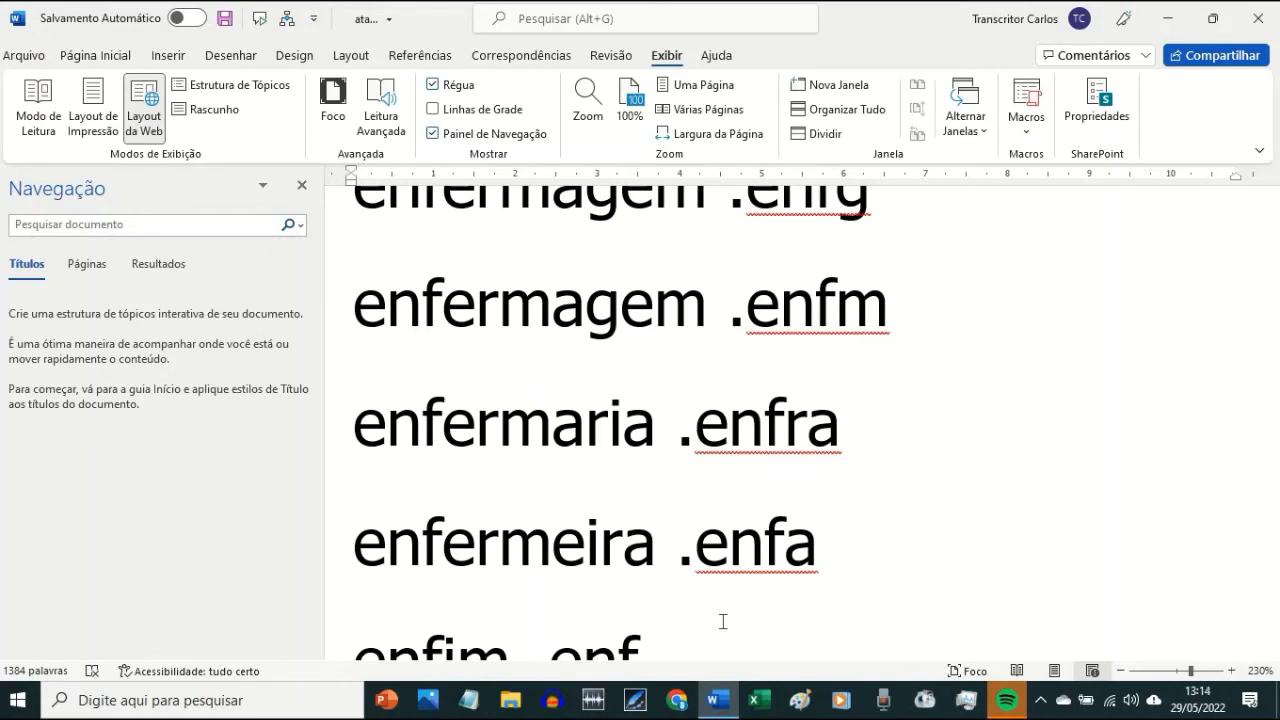
- Review the entries and abbreviations from "enfermaria" and "enfim" through "engenharia" and "engenheiro" to "então", "entender" and "era"
scroll(722, 622, "down", 1)
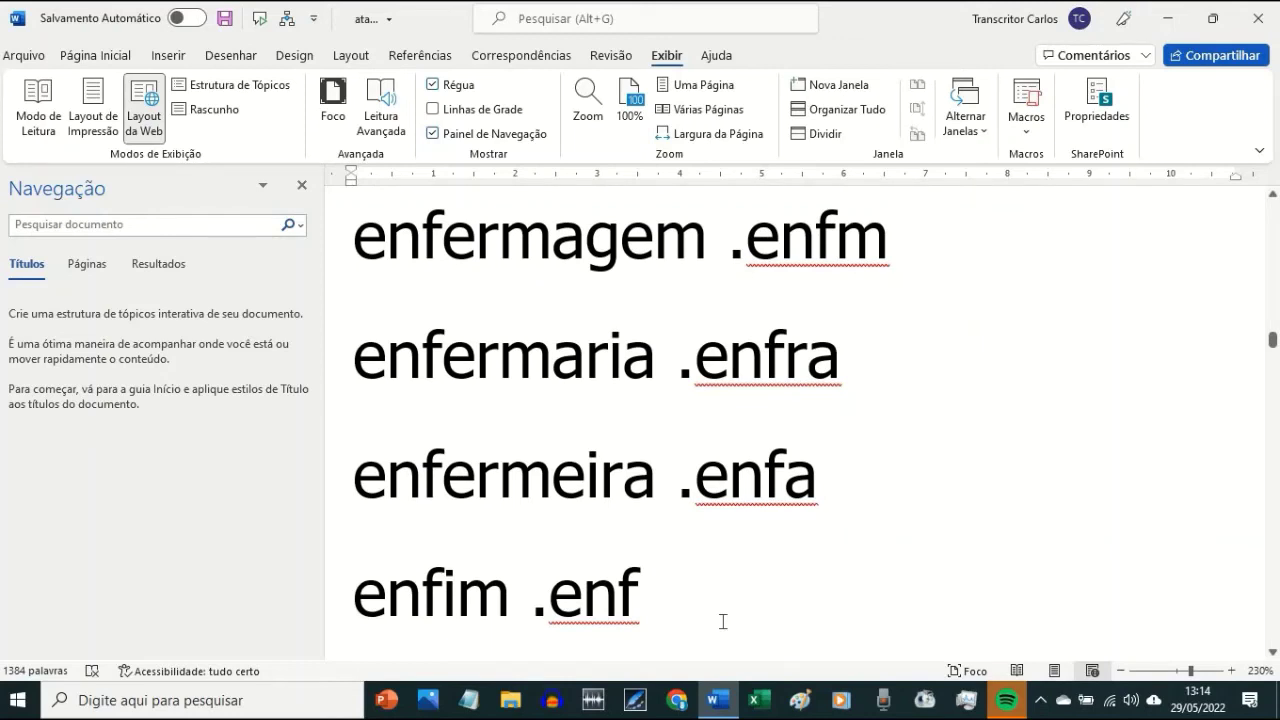
scroll(722, 622, "down", 1)
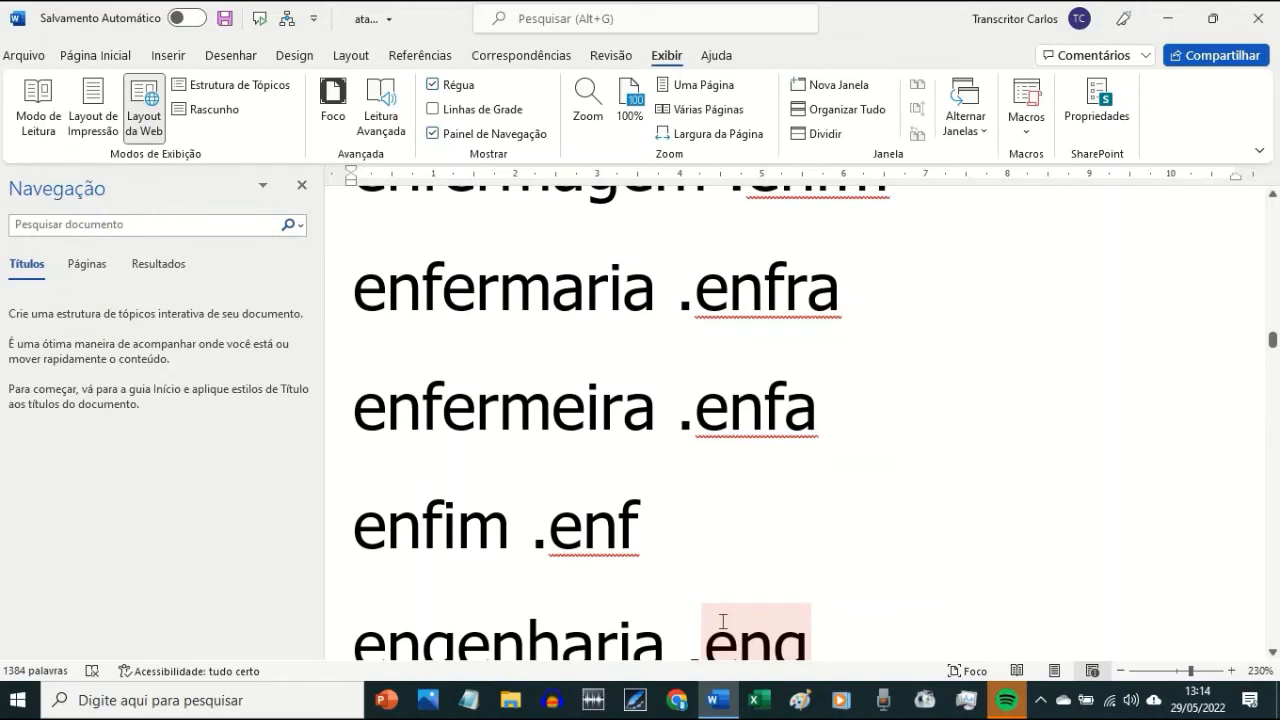
scroll(722, 622, "down", 2)
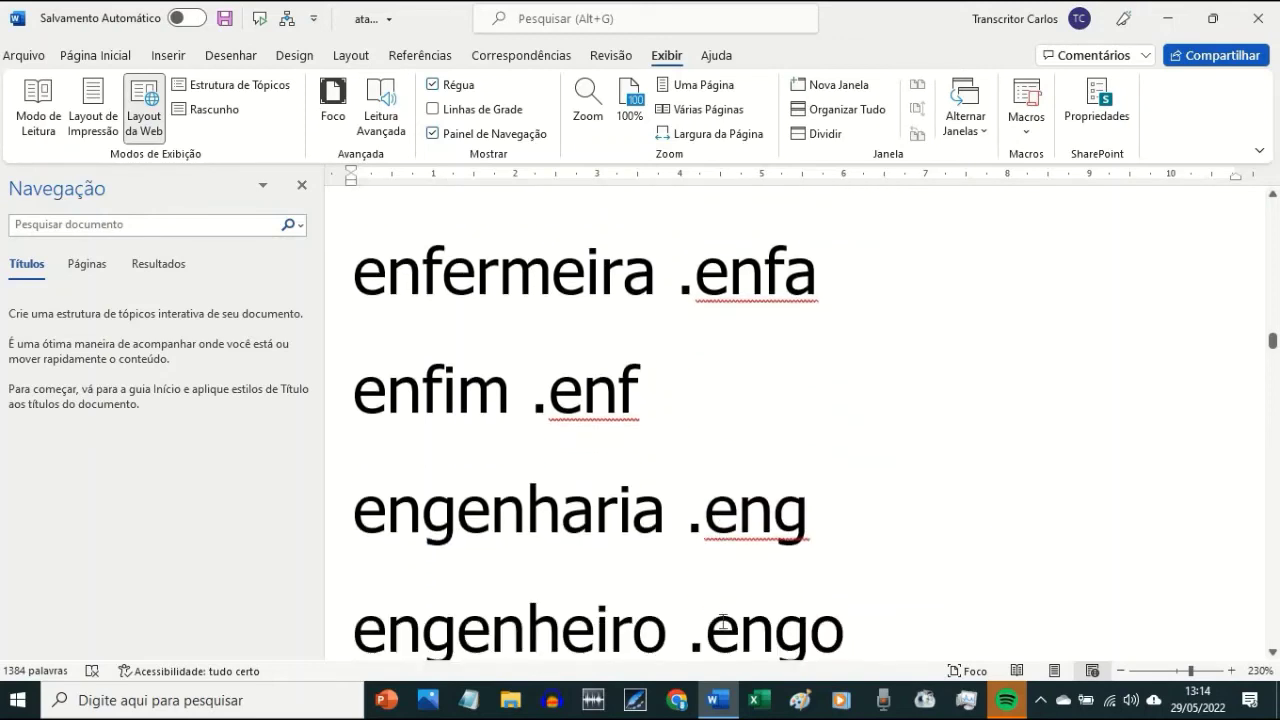
scroll(722, 622, "down", 1)
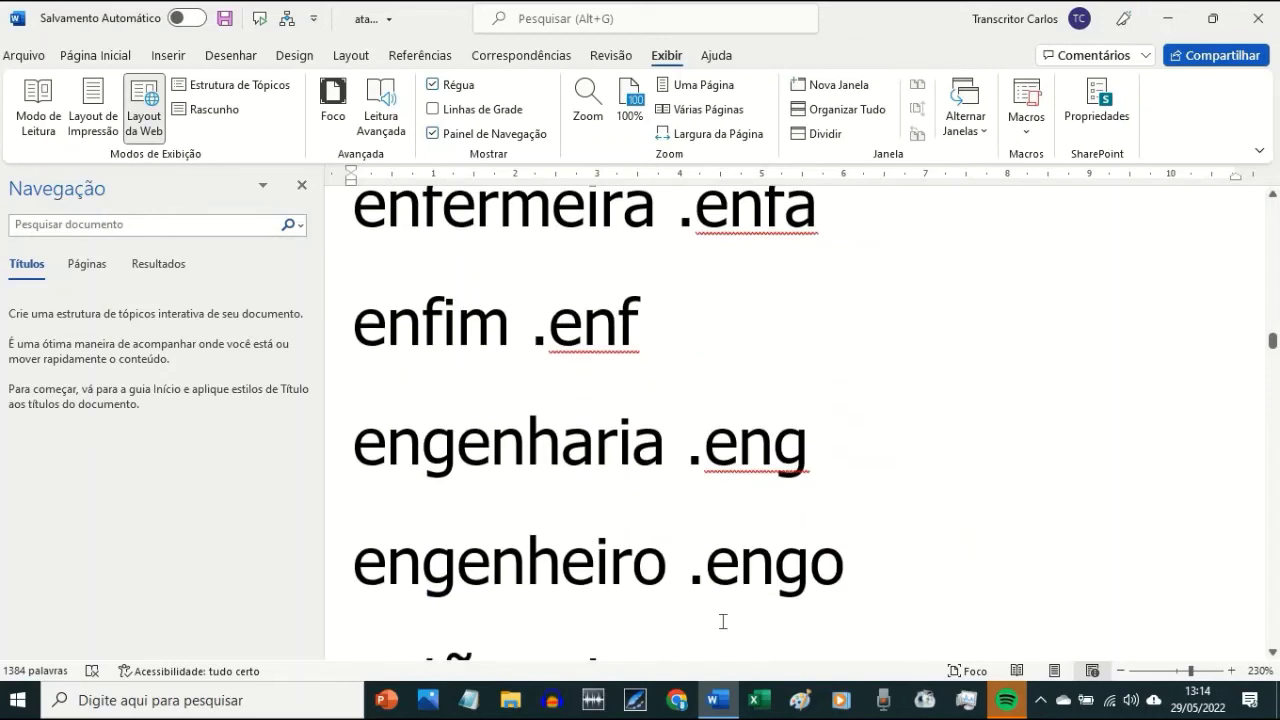
scroll(722, 622, "down", 1)
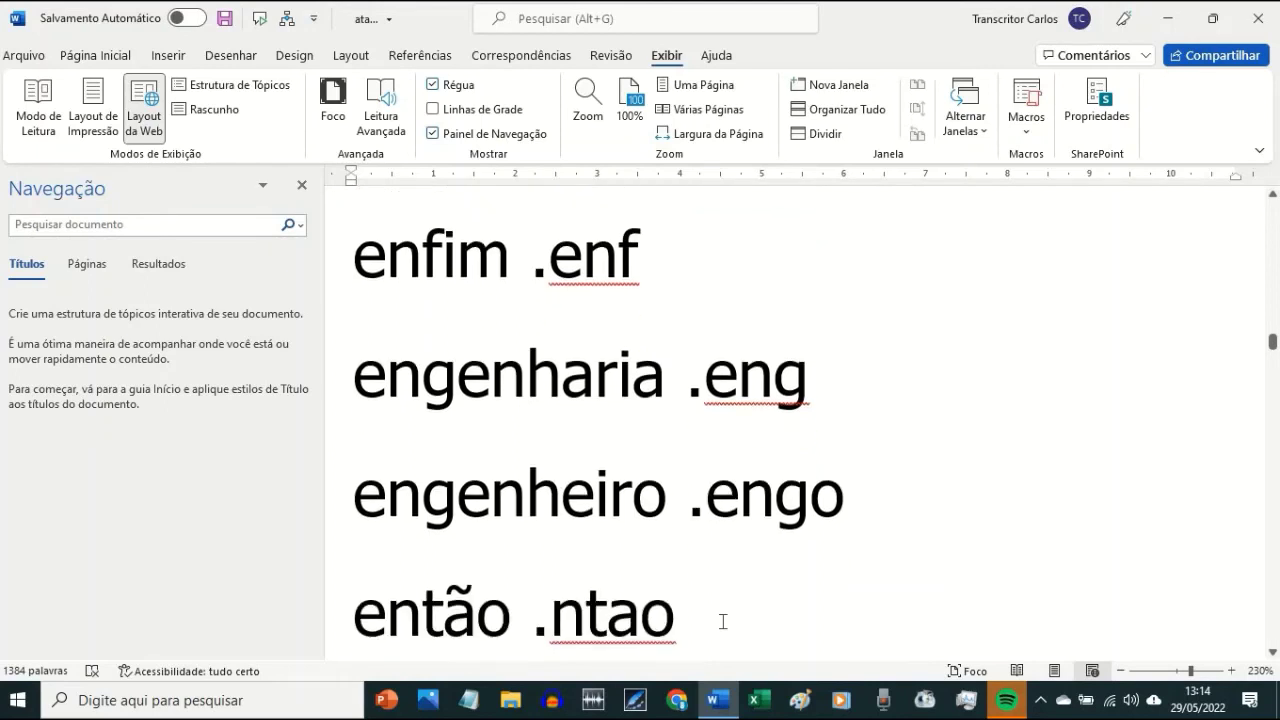
scroll(722, 622, "down", 1)
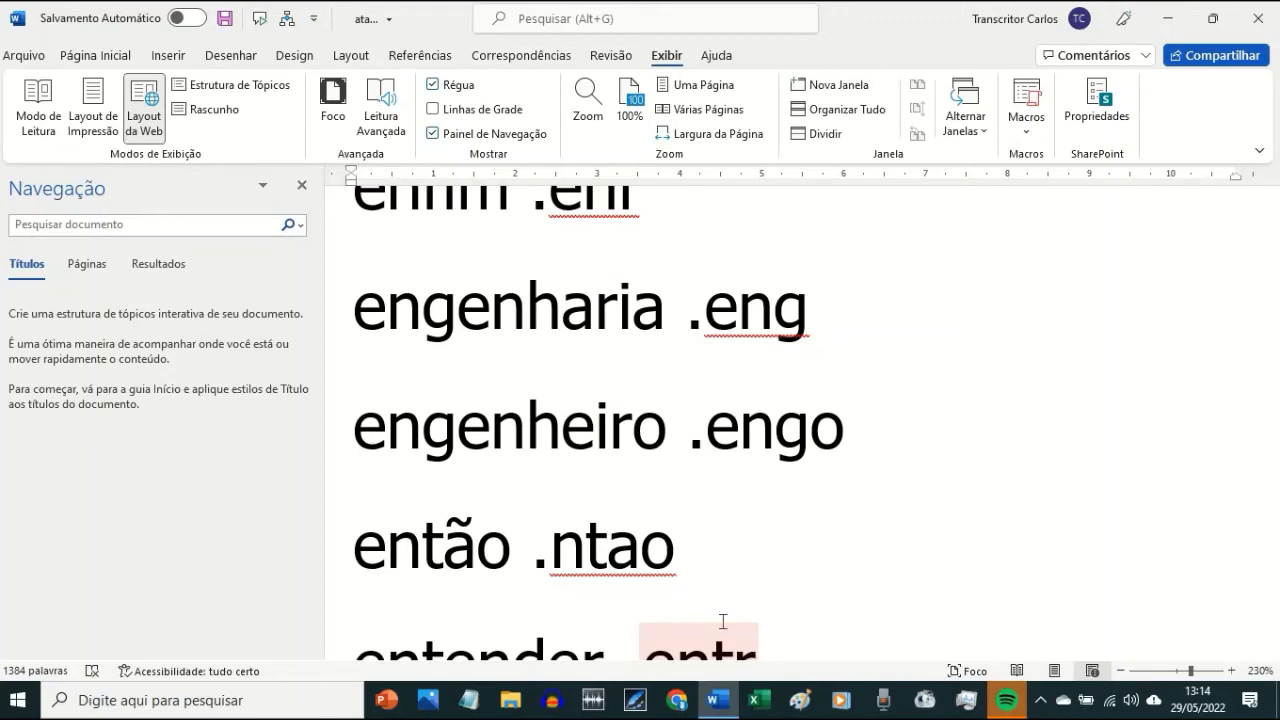
scroll(722, 622, "down", 1)
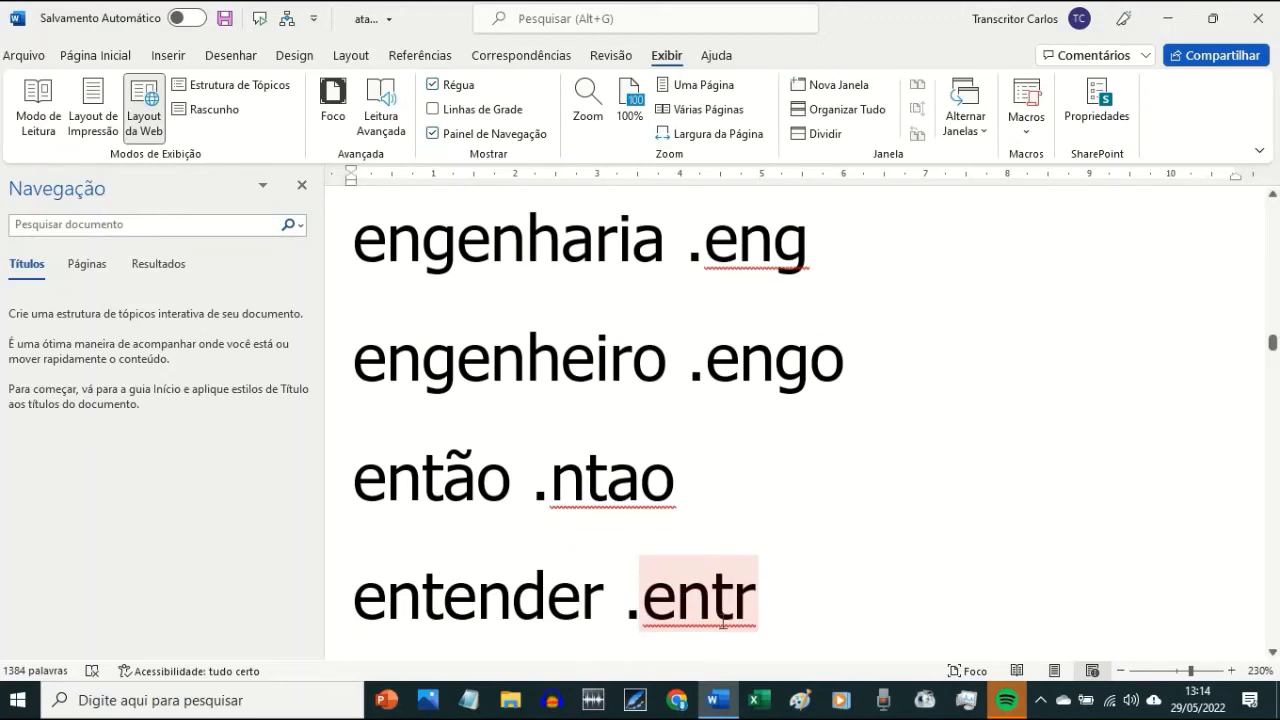
scroll(722, 622, "down", 2)
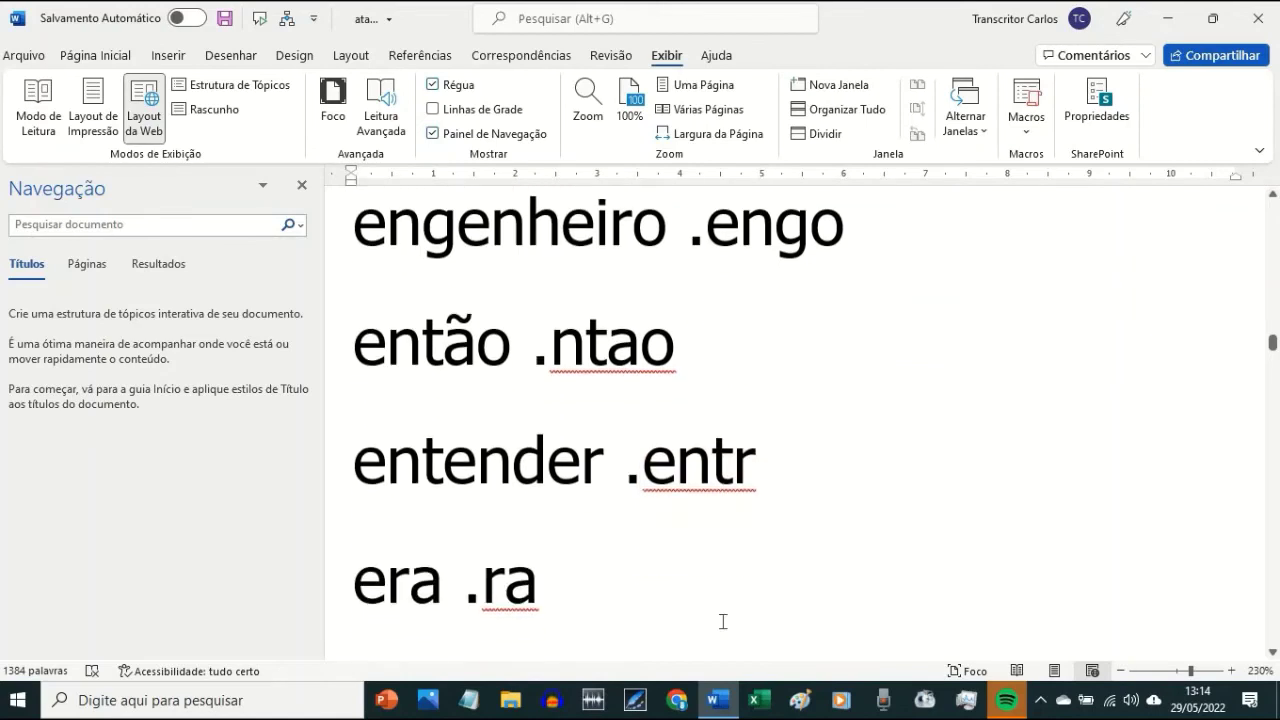
scroll(722, 622, "down", 1)
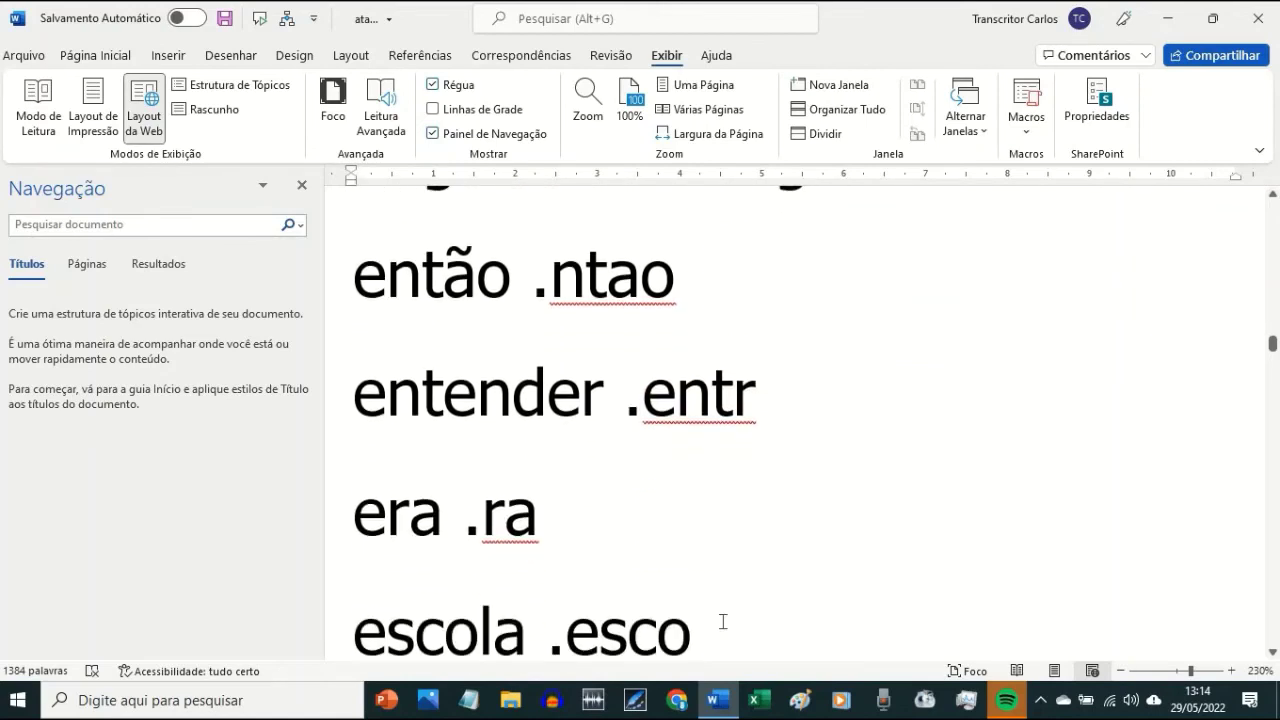
- Add the entry "entendeu .entu" on a new line below "entender"
left_click(822, 405)
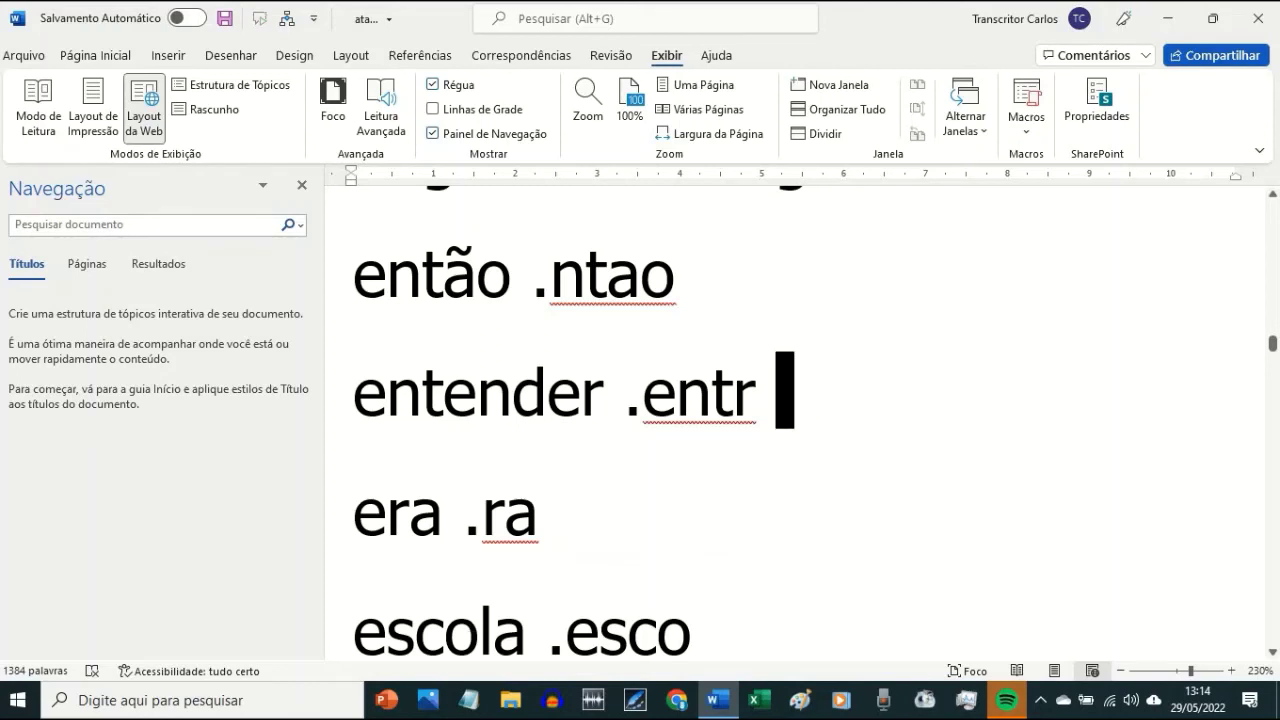
key("Return")
type("ent")
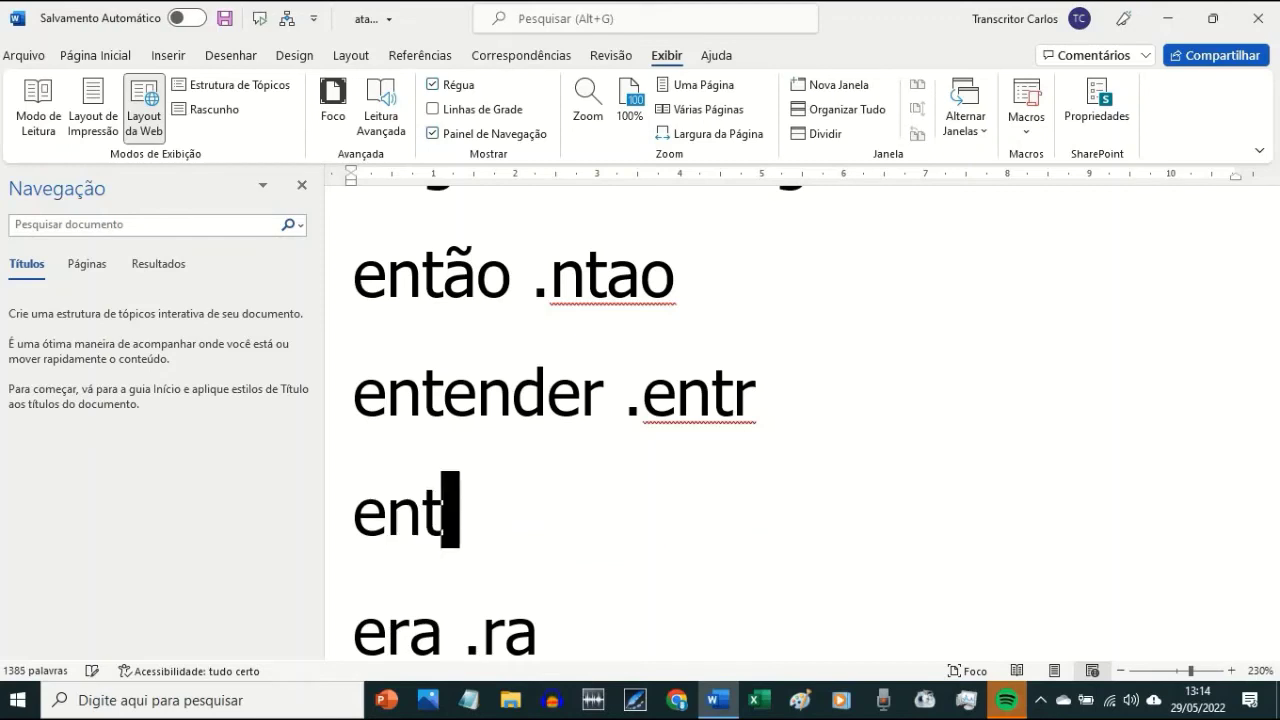
type("endeu .entu")
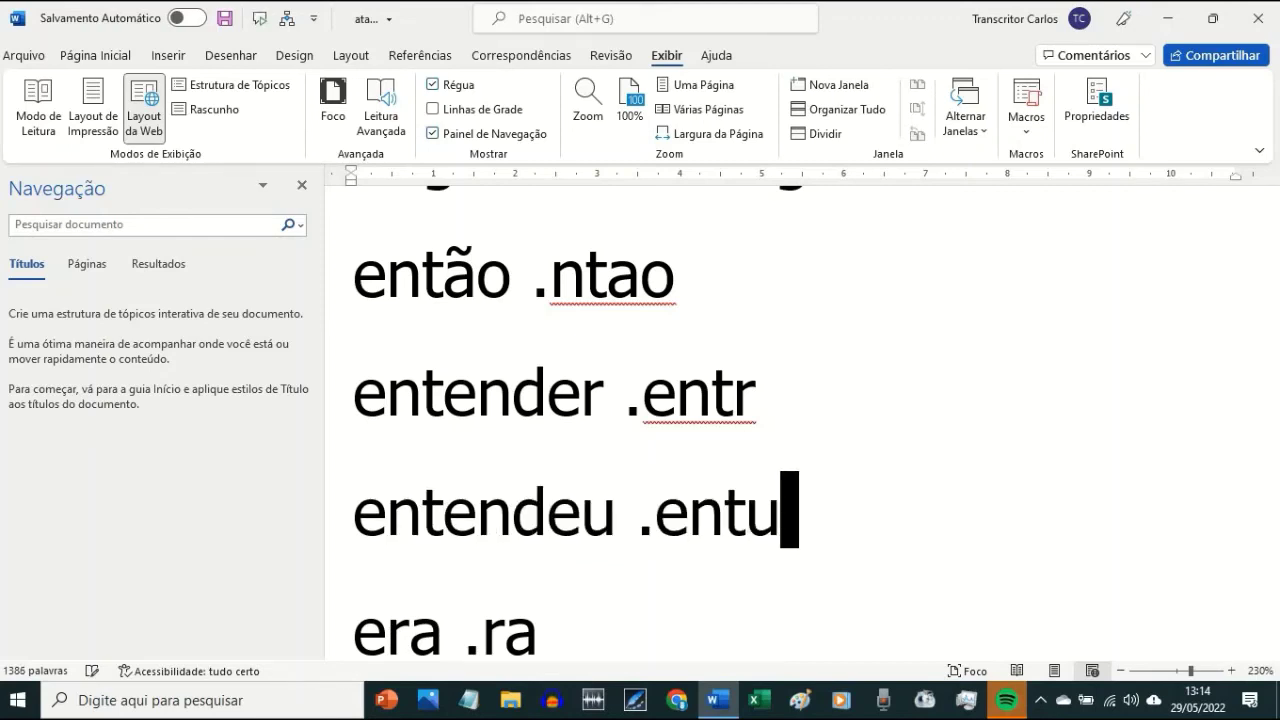
- Go on past "era" and "escola" and delete the duplicate "escola particular .escopa" entry
scroll(950, 457, "down", 2)
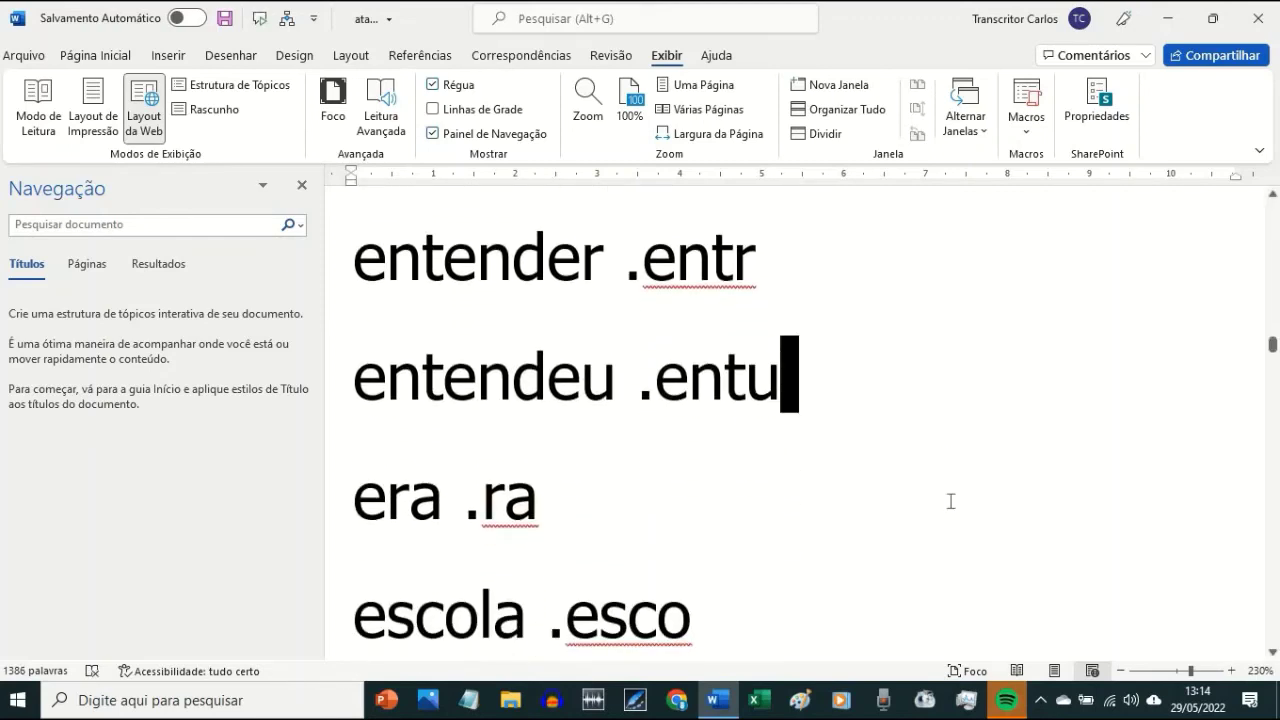
scroll(950, 503, "down", 1)
scroll(679, 578, "down", 2)
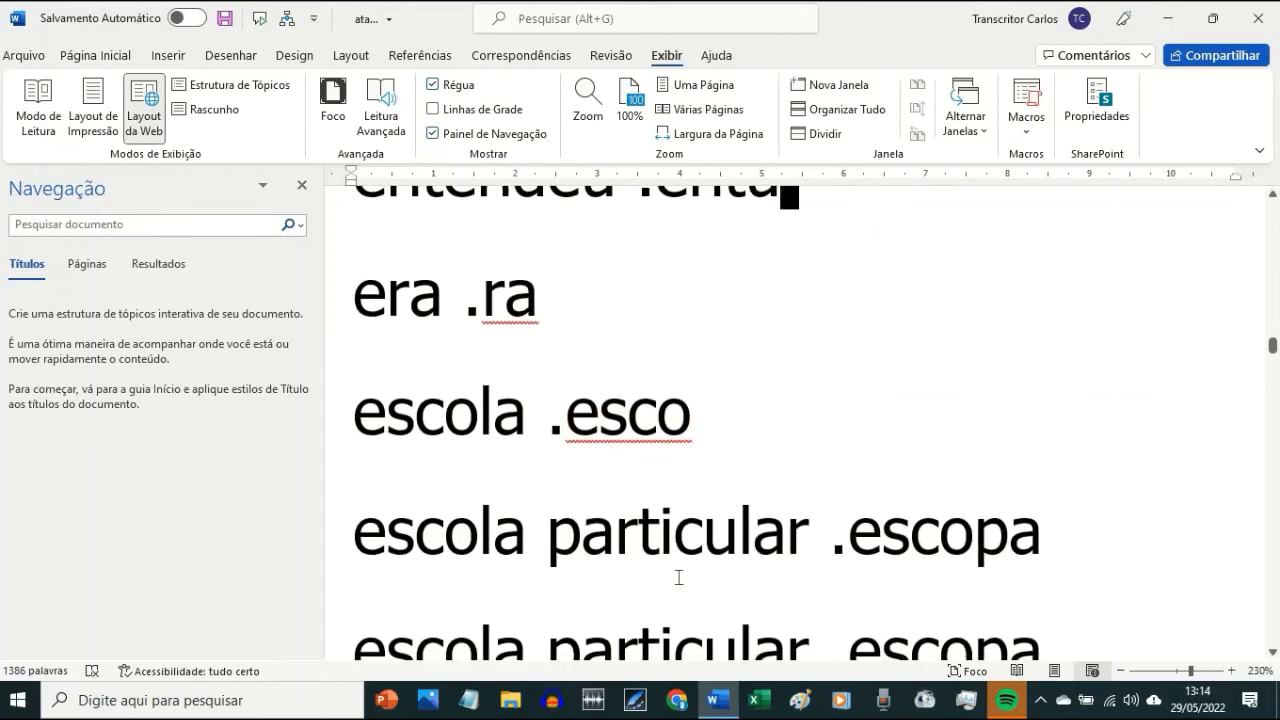
scroll(737, 597, "down", 1)
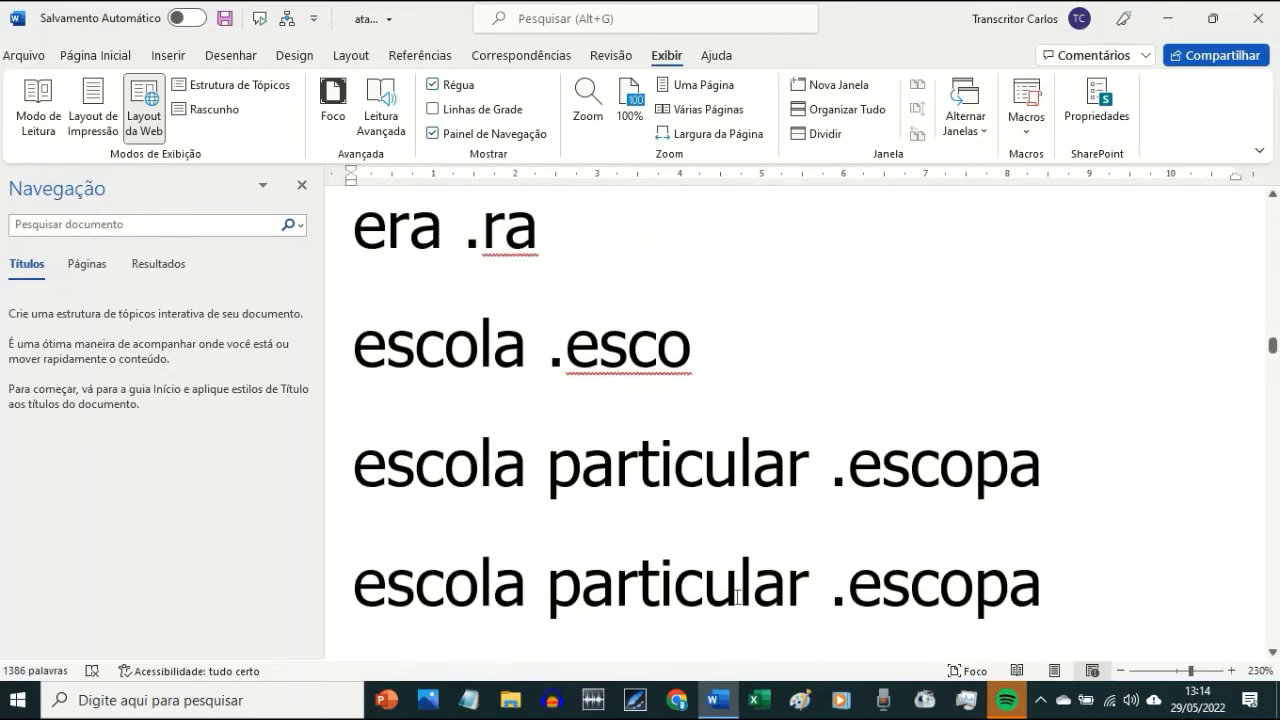
scroll(737, 597, "down", 2)
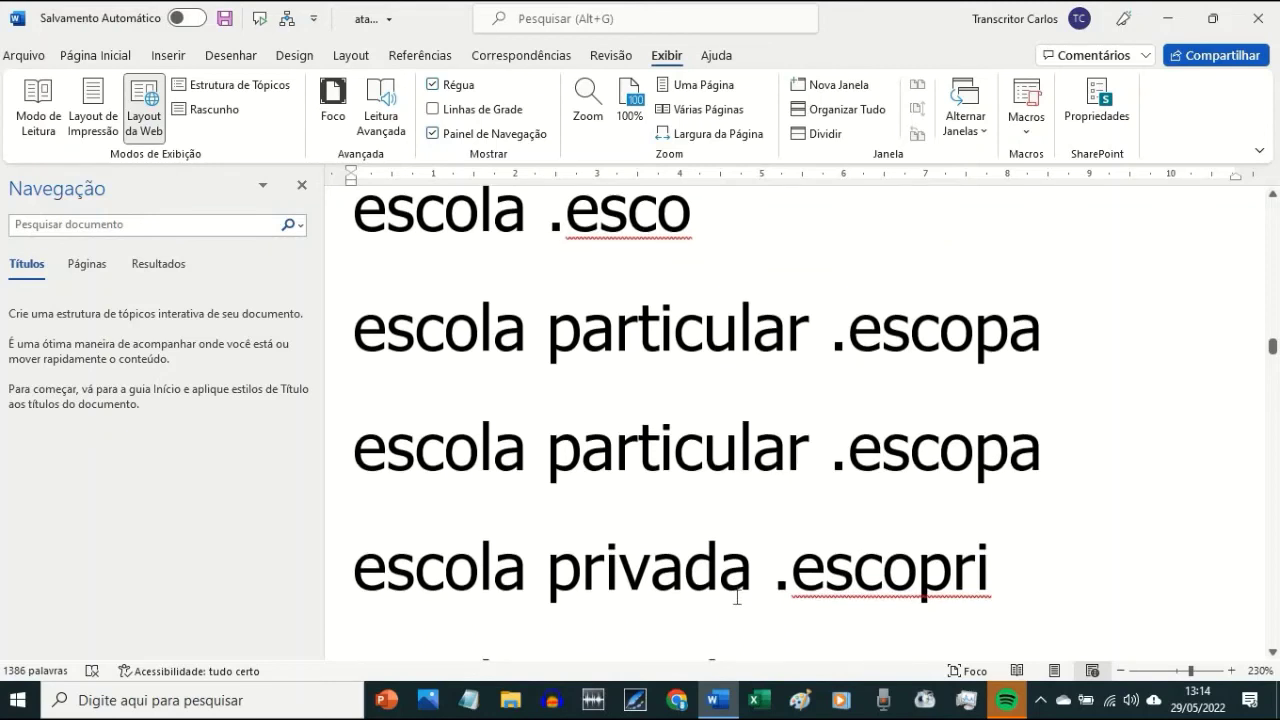
triple_click(581, 450)
key("Delete")
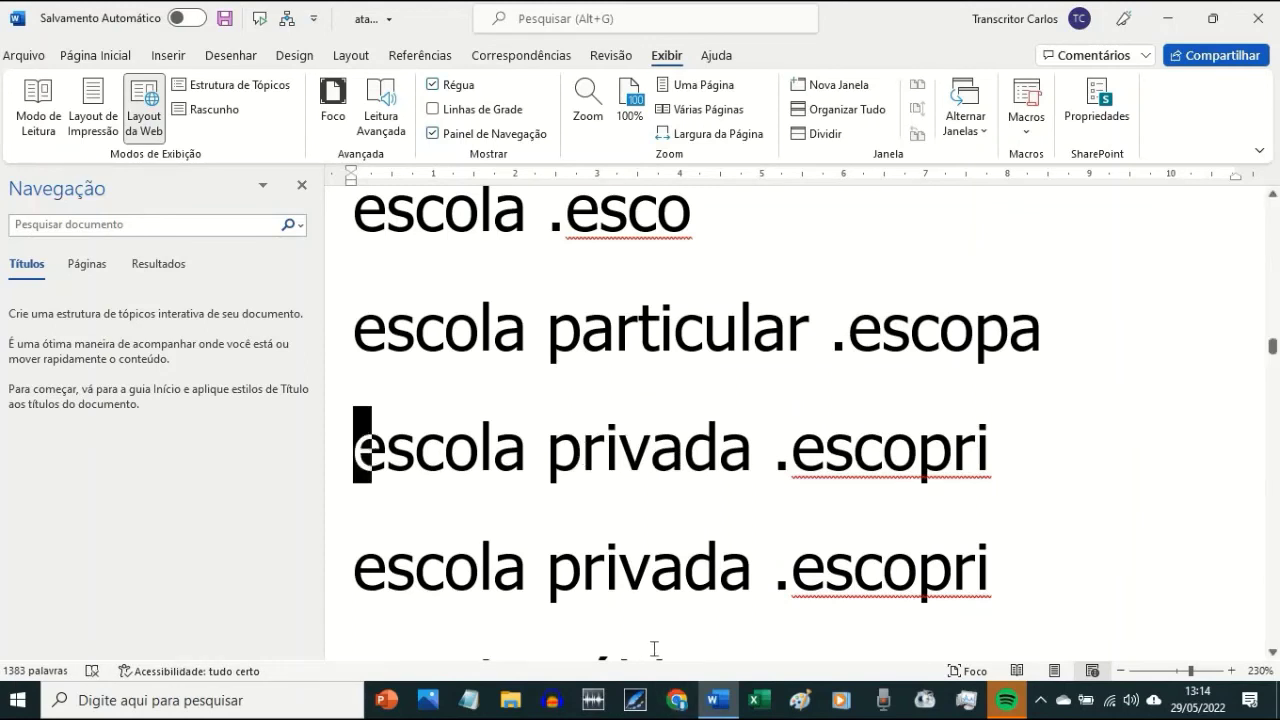
- Delete the duplicate "escola privada .escopri" entry from the list
scroll(654, 649, "down", 1)
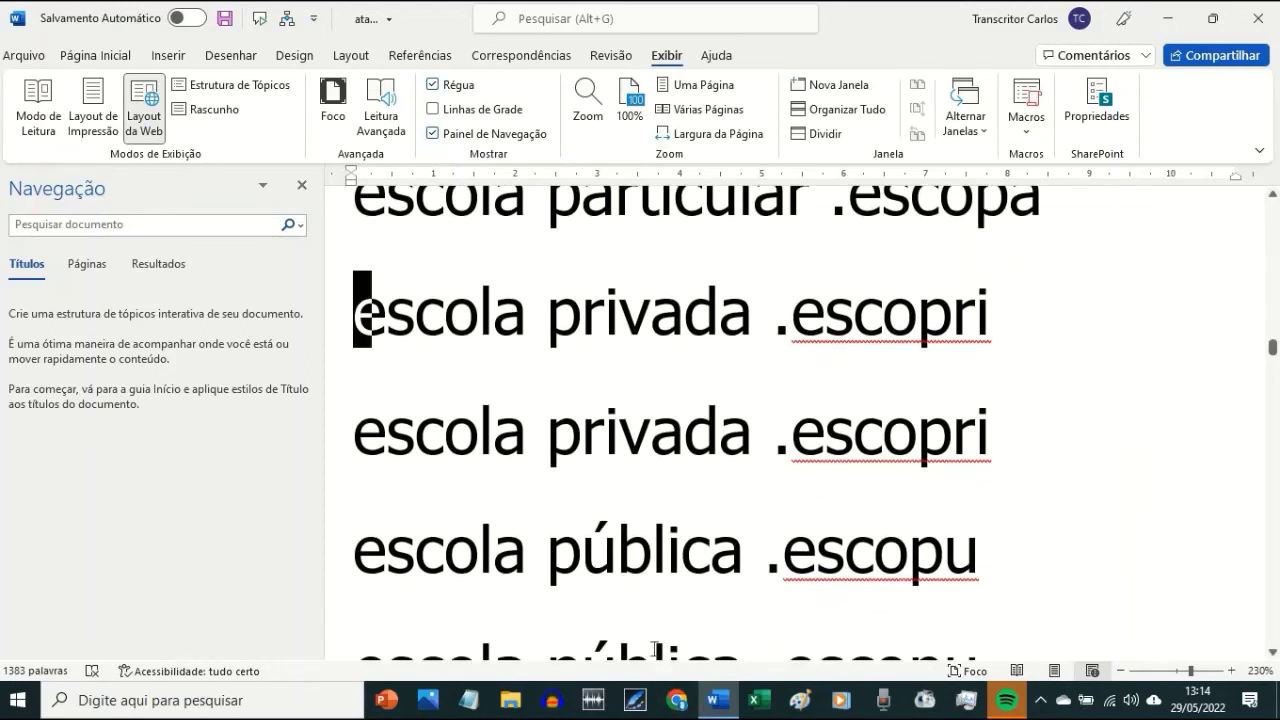
double_click(523, 355)
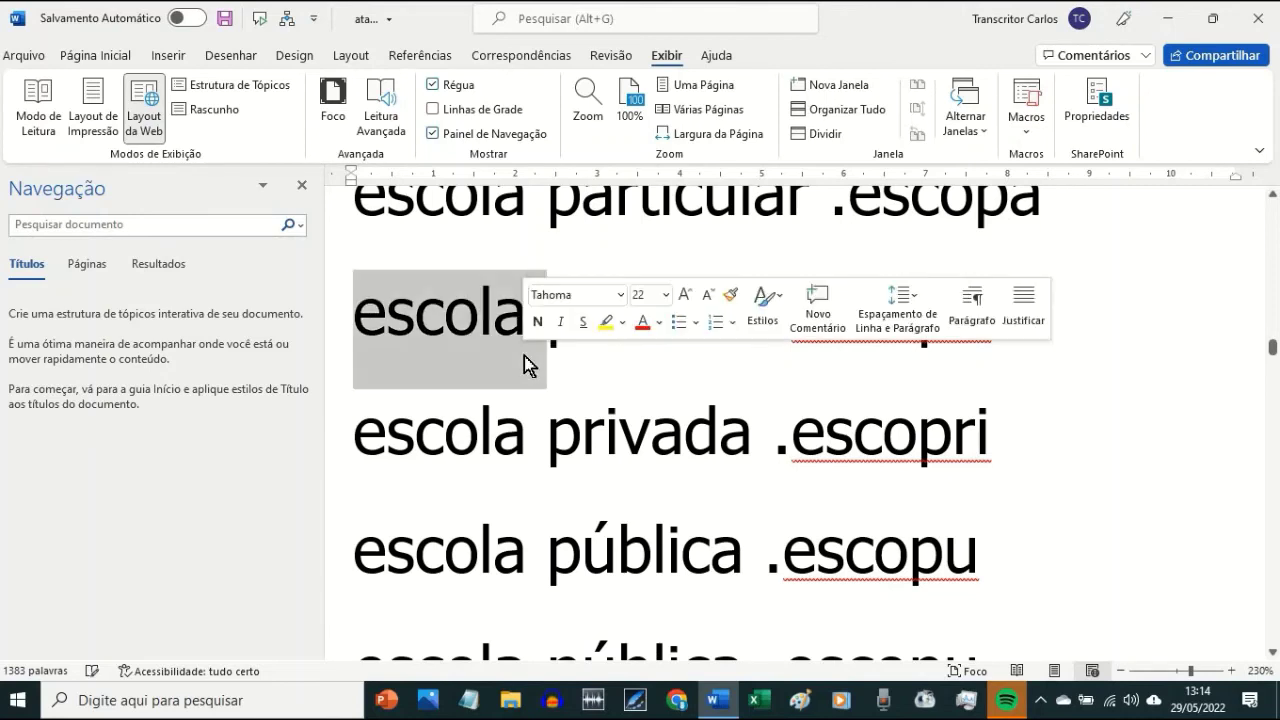
triple_click(406, 337)
key("Delete")
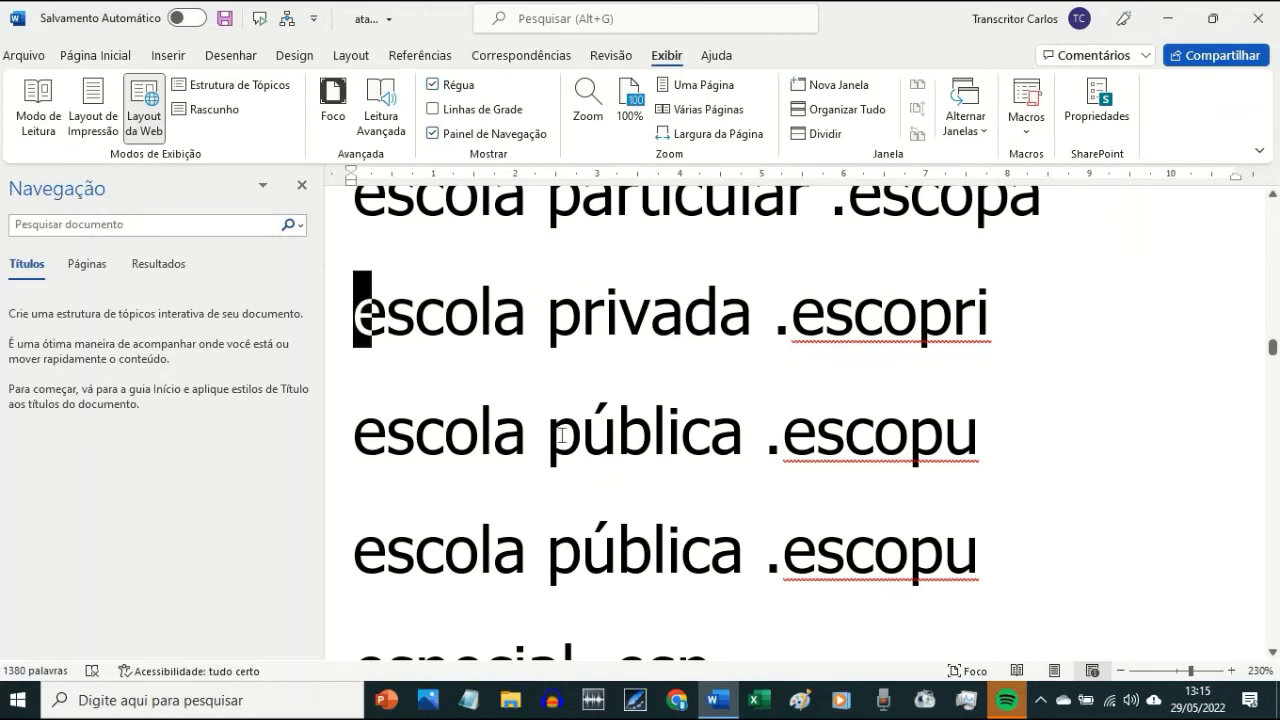
- Delete the duplicate "escola pública .escopu" entry above "especial"
scroll(566, 549, "down", 1)
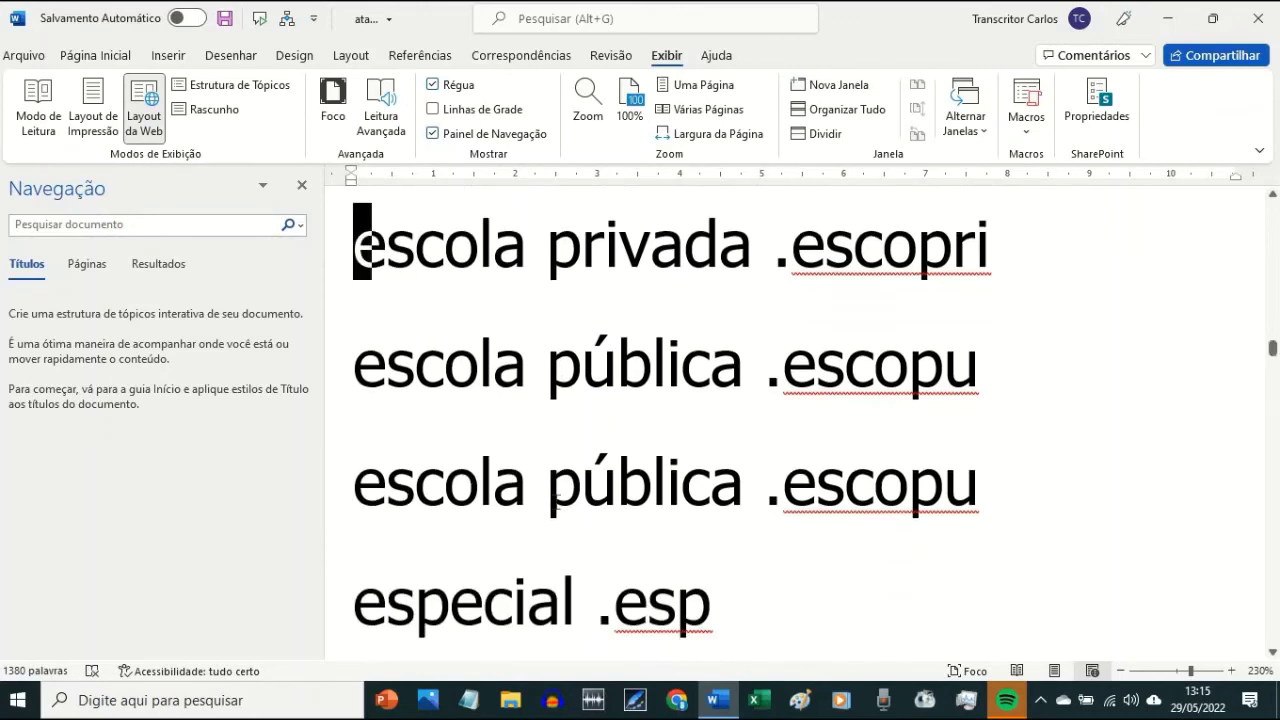
triple_click(557, 510)
key("Delete")
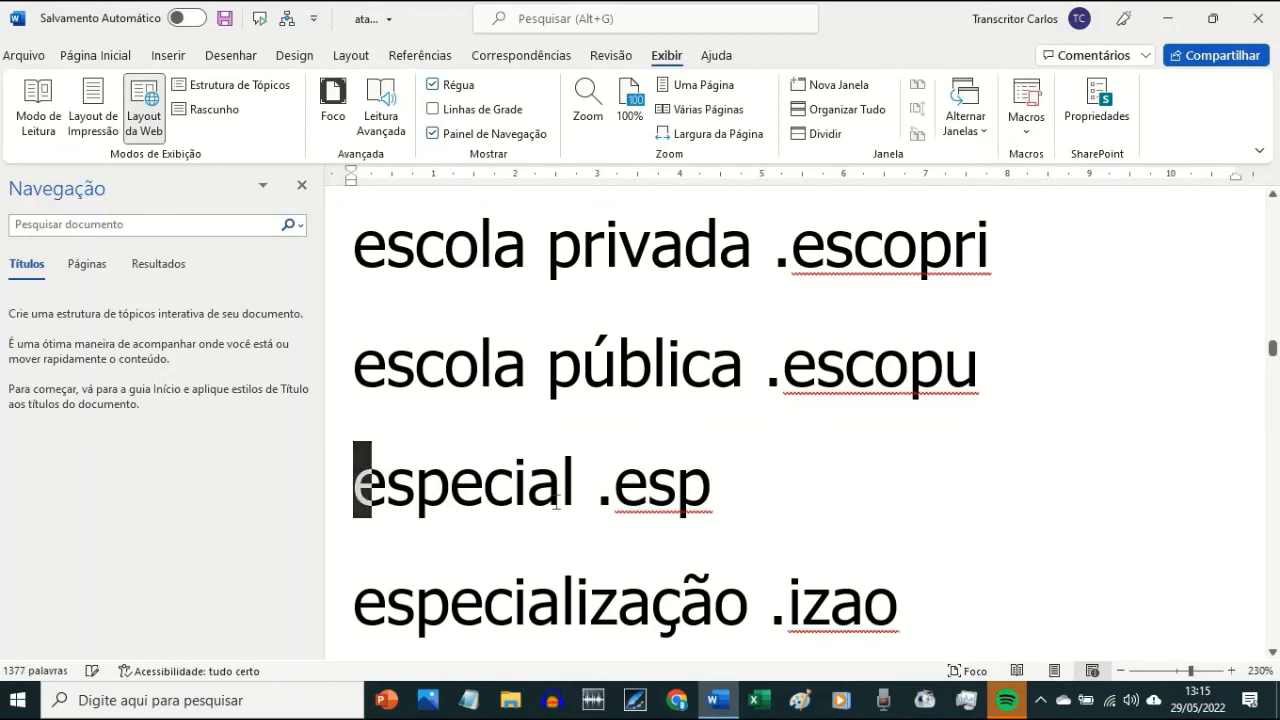
- Add a second "escola" entry with the abbreviation ".scol" on a new line below "escola pública"
scroll(557, 515, "down", 1)
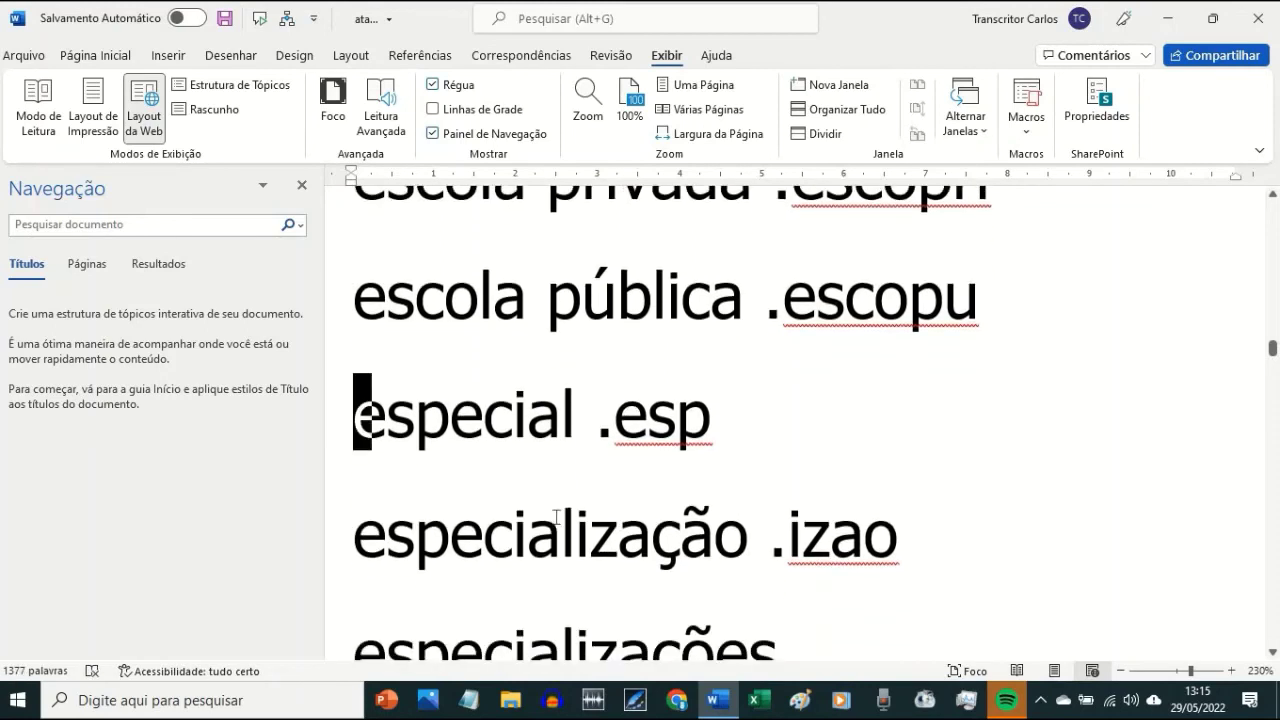
scroll(557, 517, "up", 1)
left_click(536, 330)
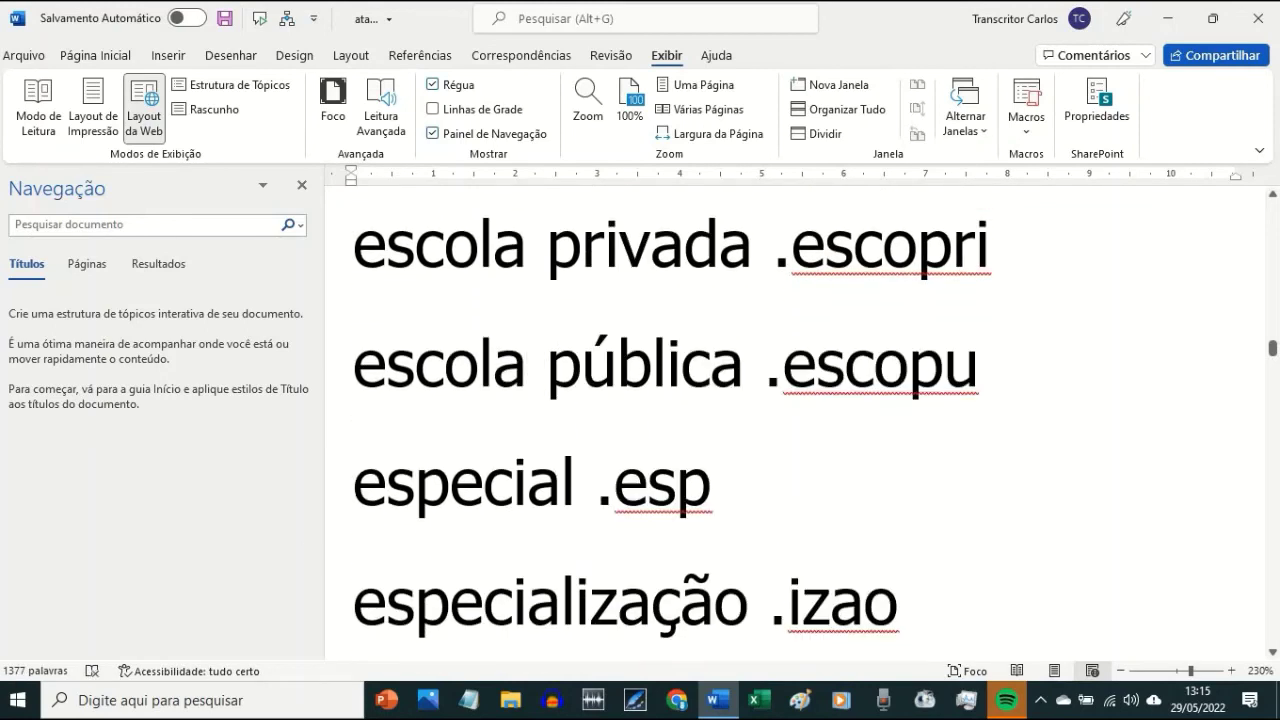
key("End")
key("Return")
type("escor")
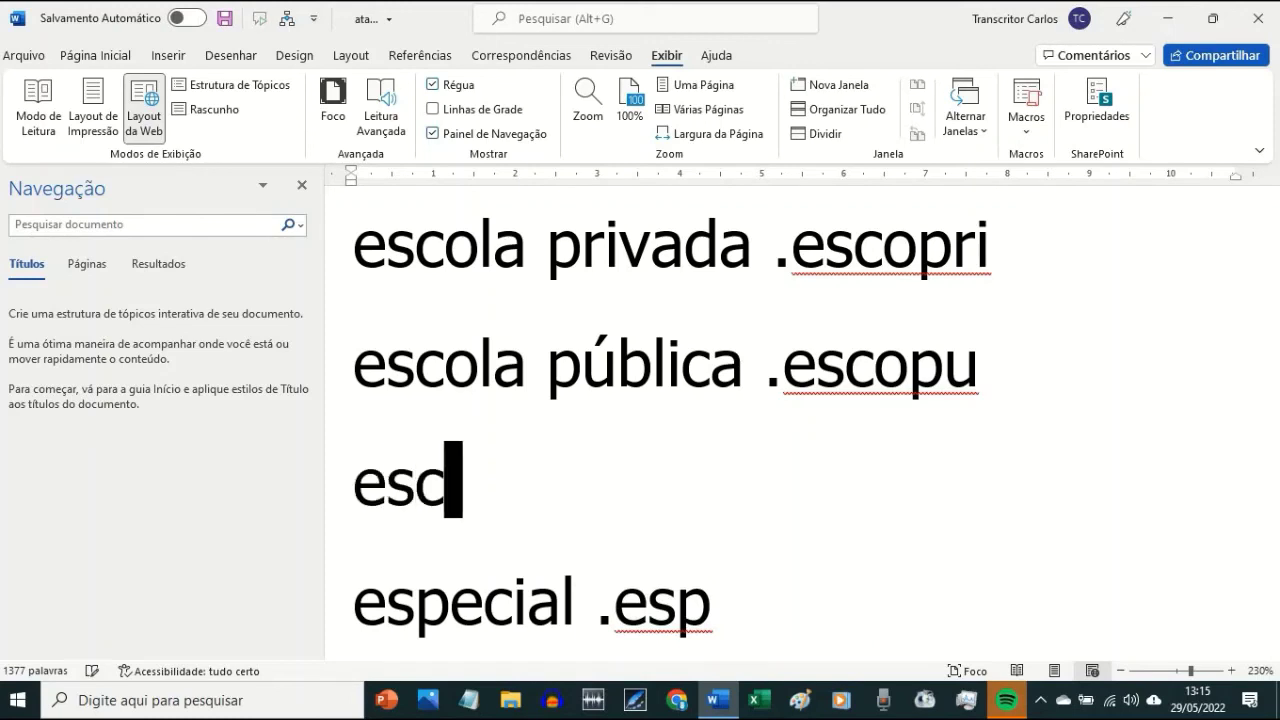
key("BackSpace")
key("BackSpace")
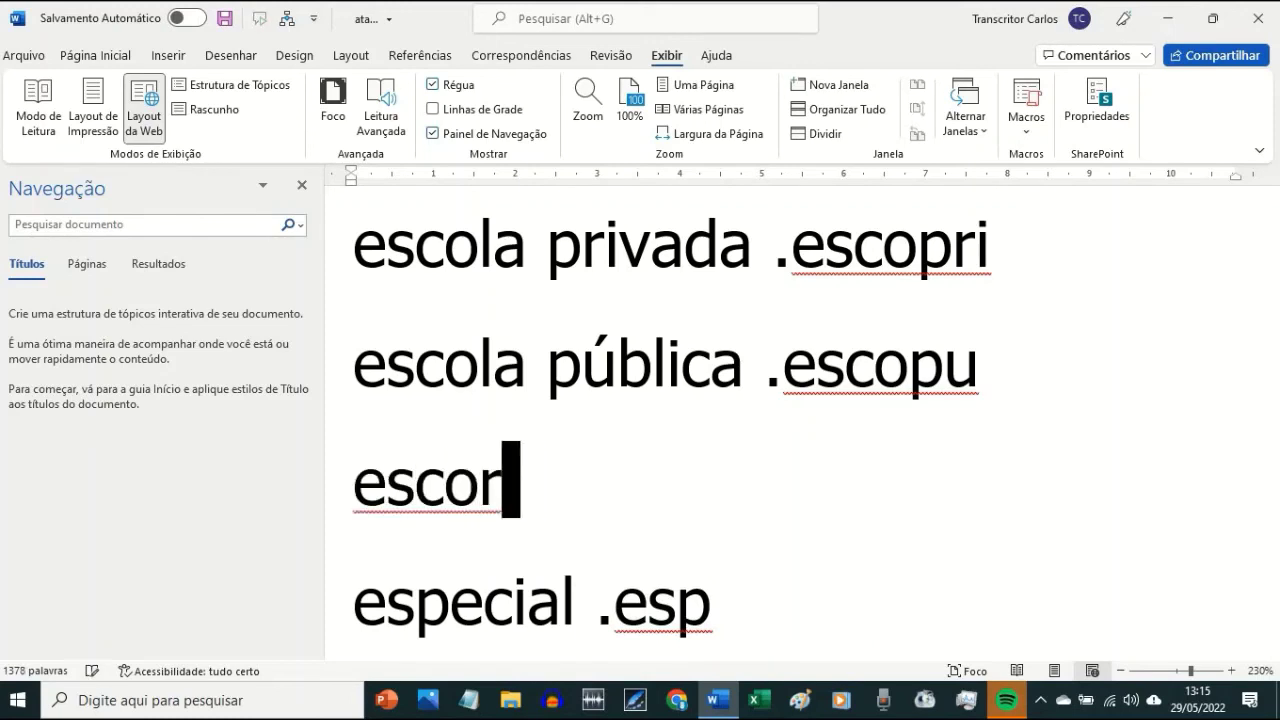
key("BackSpace")
key("BackSpace")
key("BackSpace")
key("BackSpace")
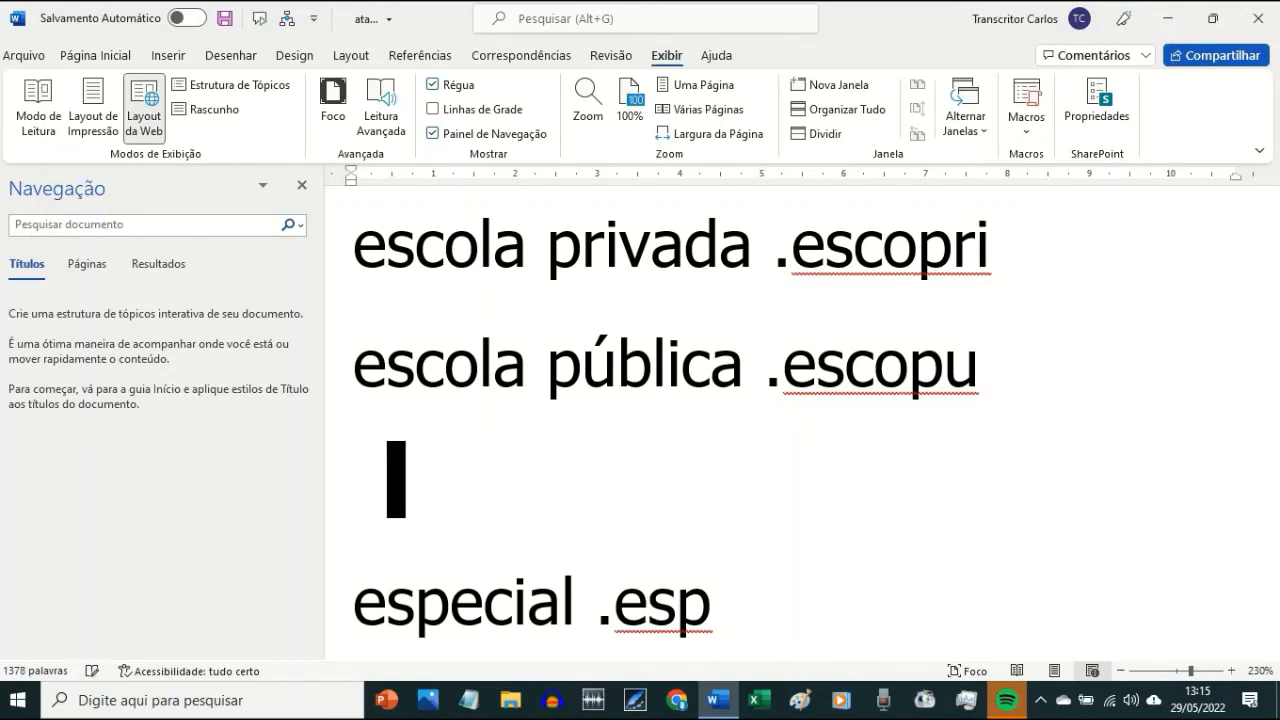
type("scola  ")
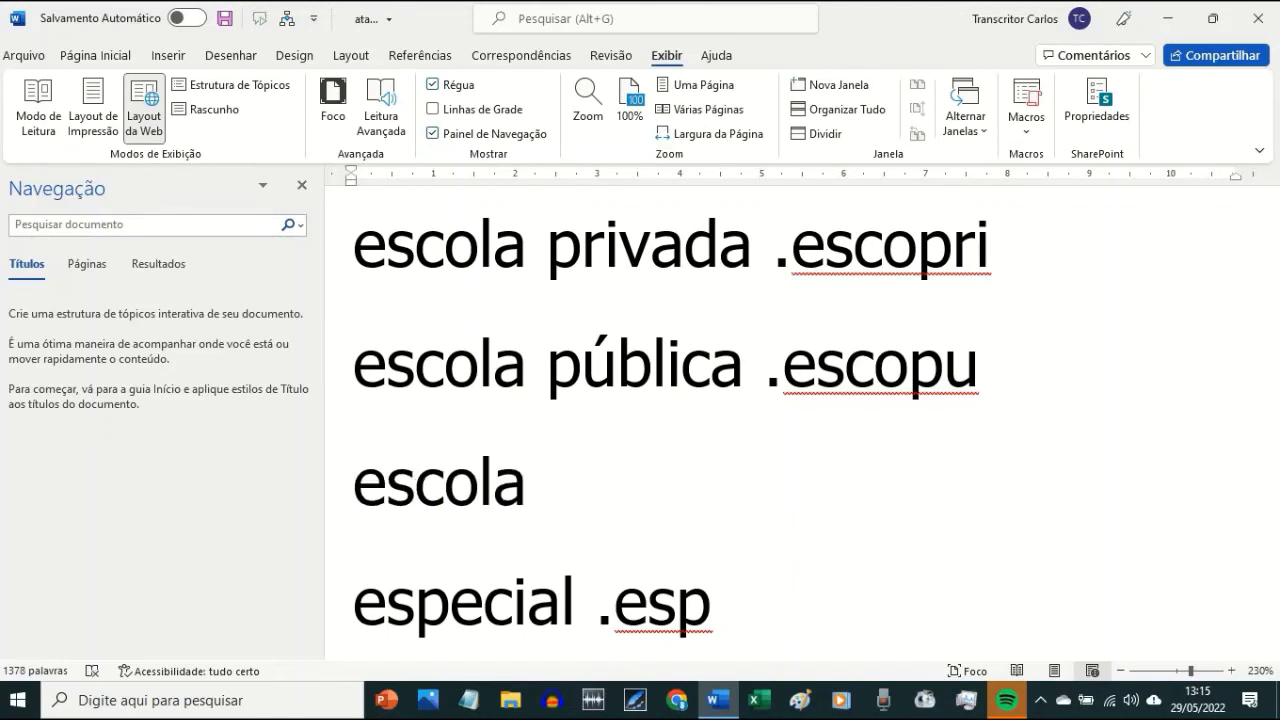
type(".scol")
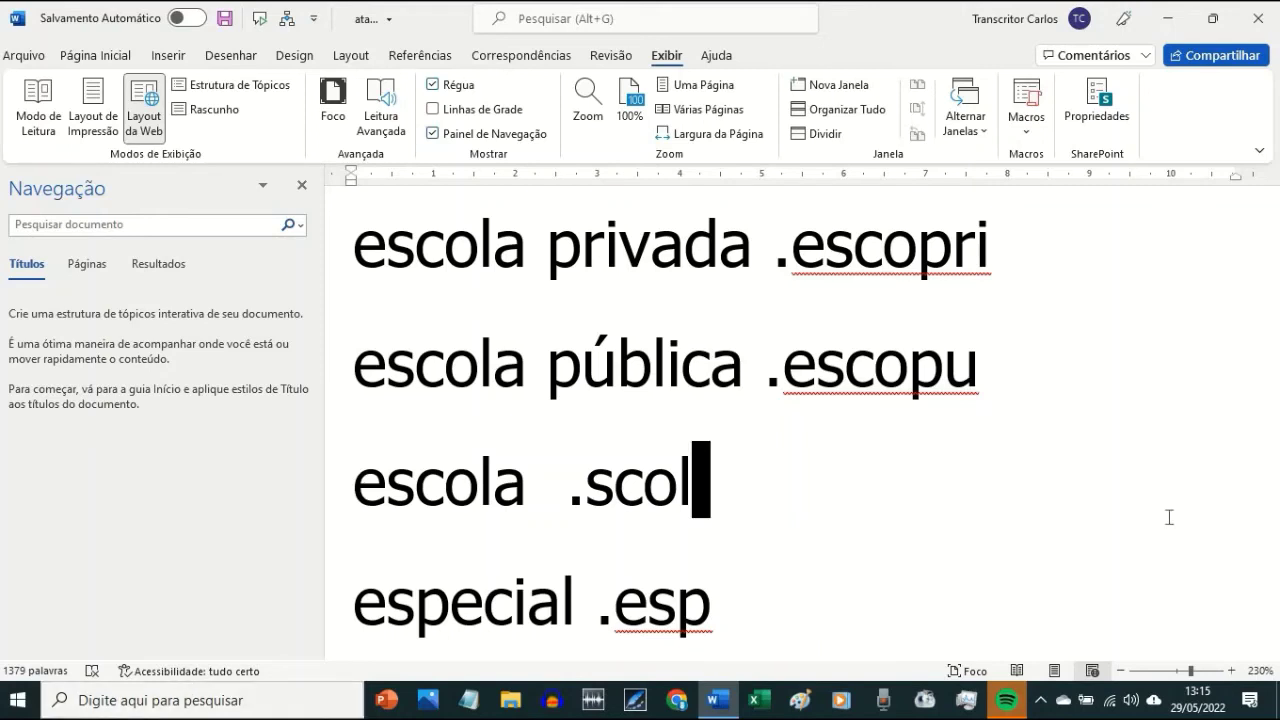
- Add the entry "espaço .espa" on a new line between "escola .scol" and "especial .esp"
scroll(1160, 521, "down", 1)
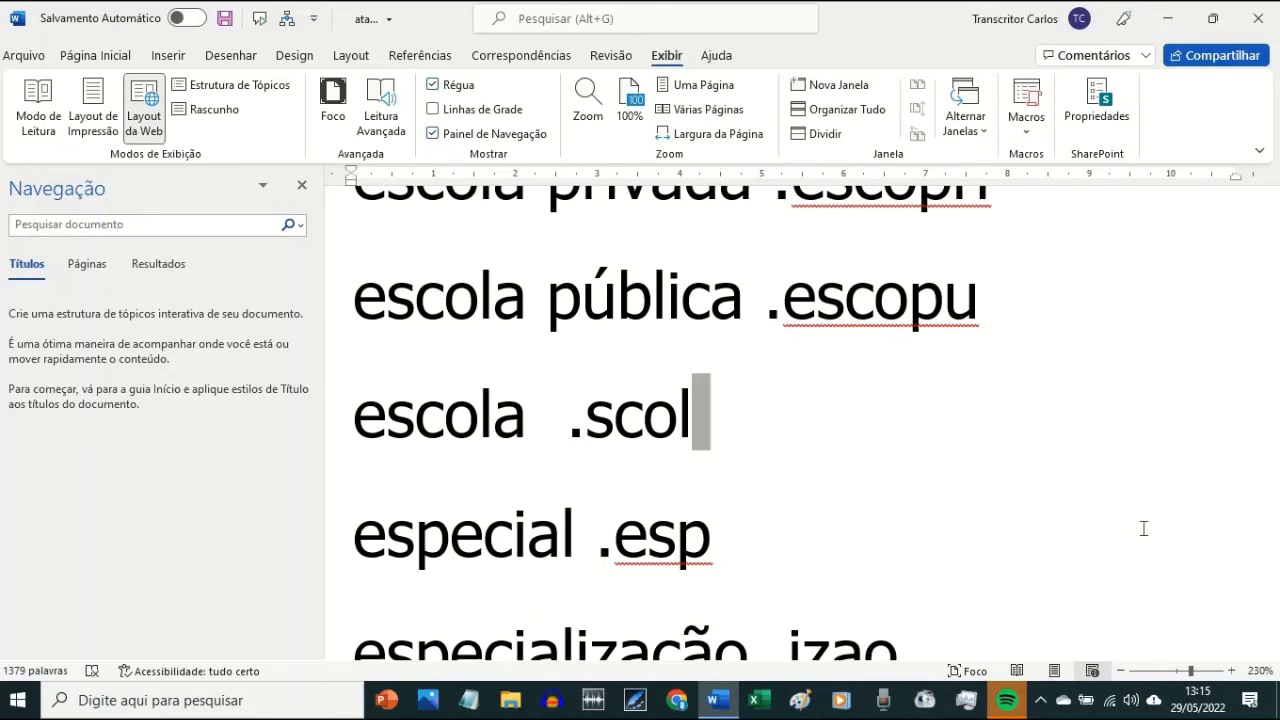
scroll(580, 480, "down", 1)
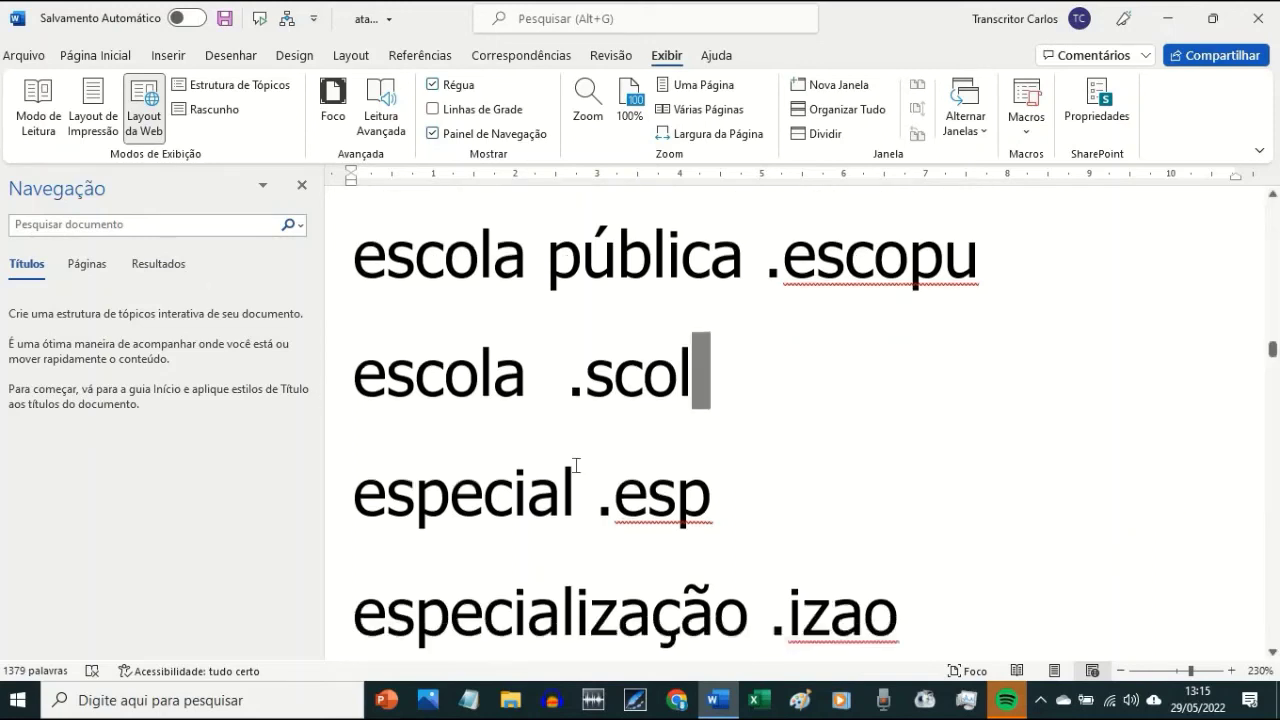
left_click(575, 465)
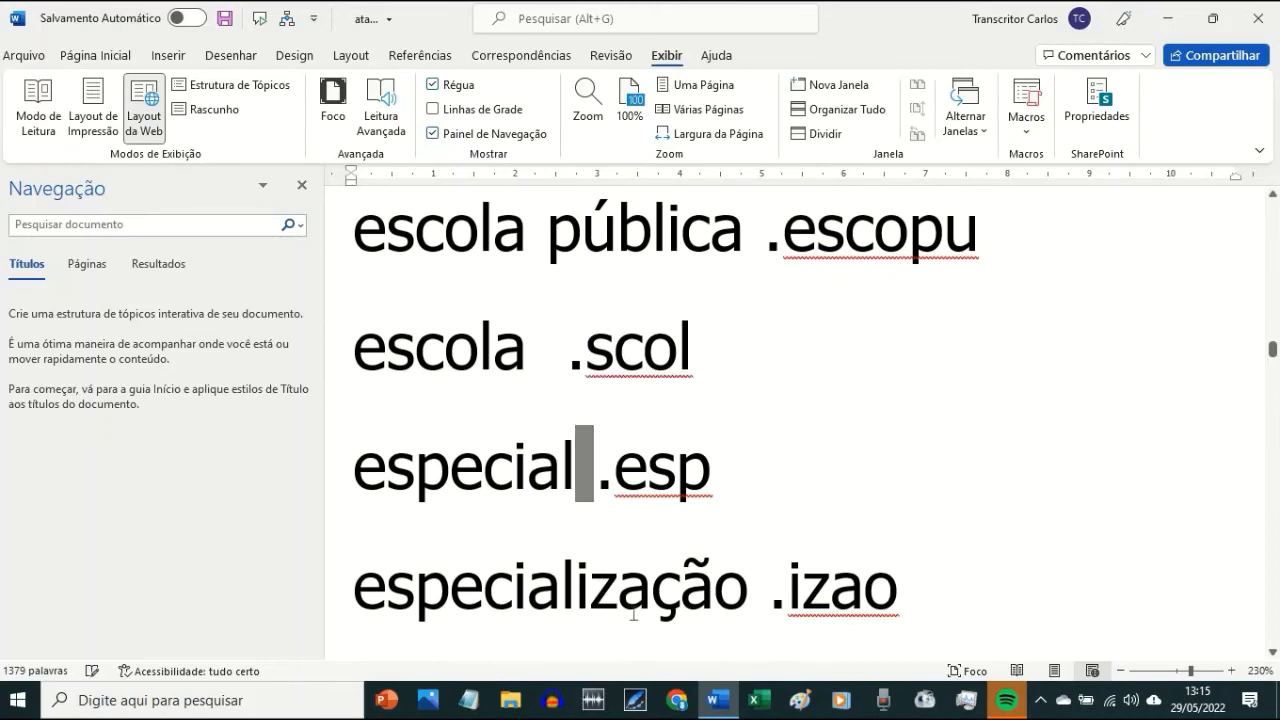
scroll(633, 612, "down", 1)
double_click(687, 415)
left_click(712, 415)
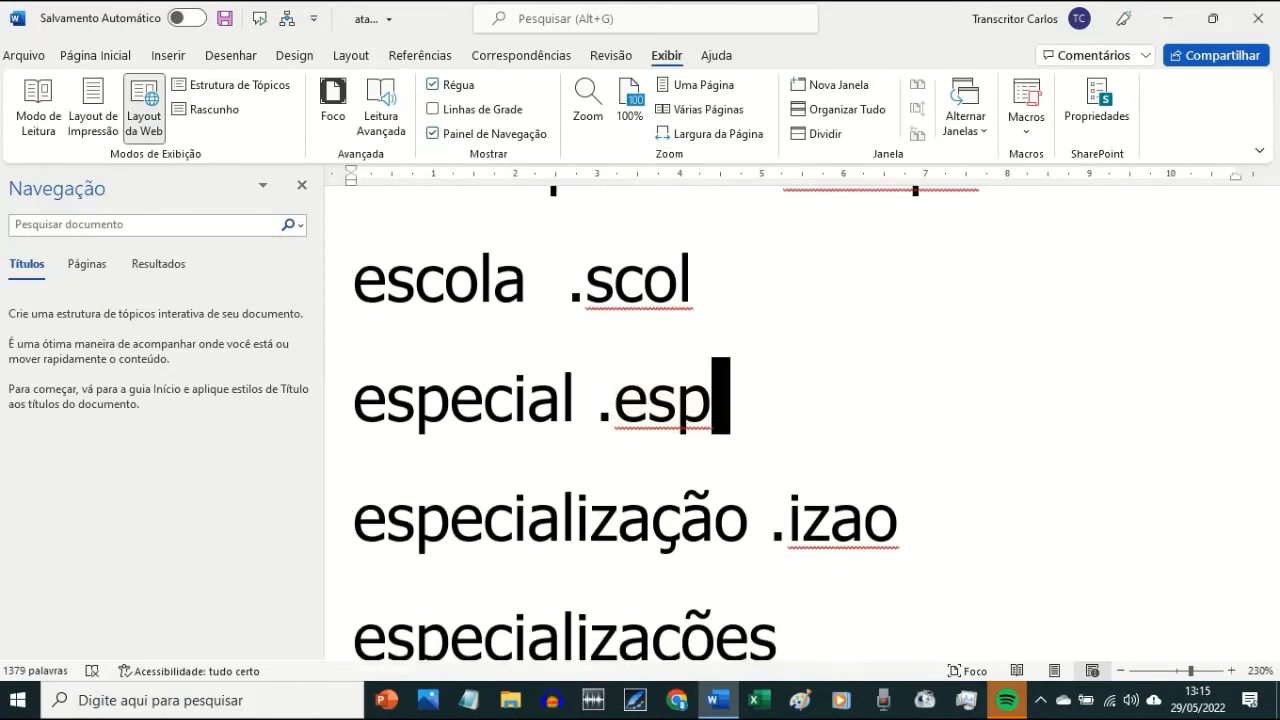
left_click(512, 395)
key("Home")
key("Return")
key("Up")
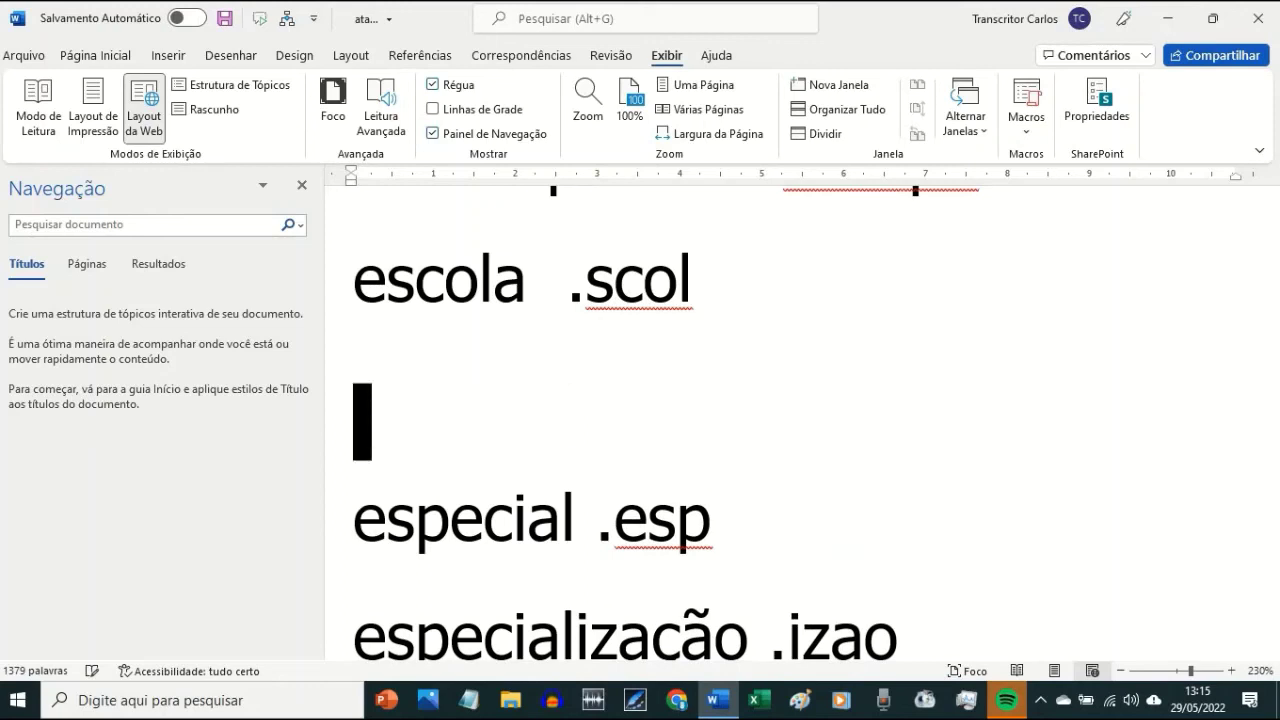
type("espaço ")
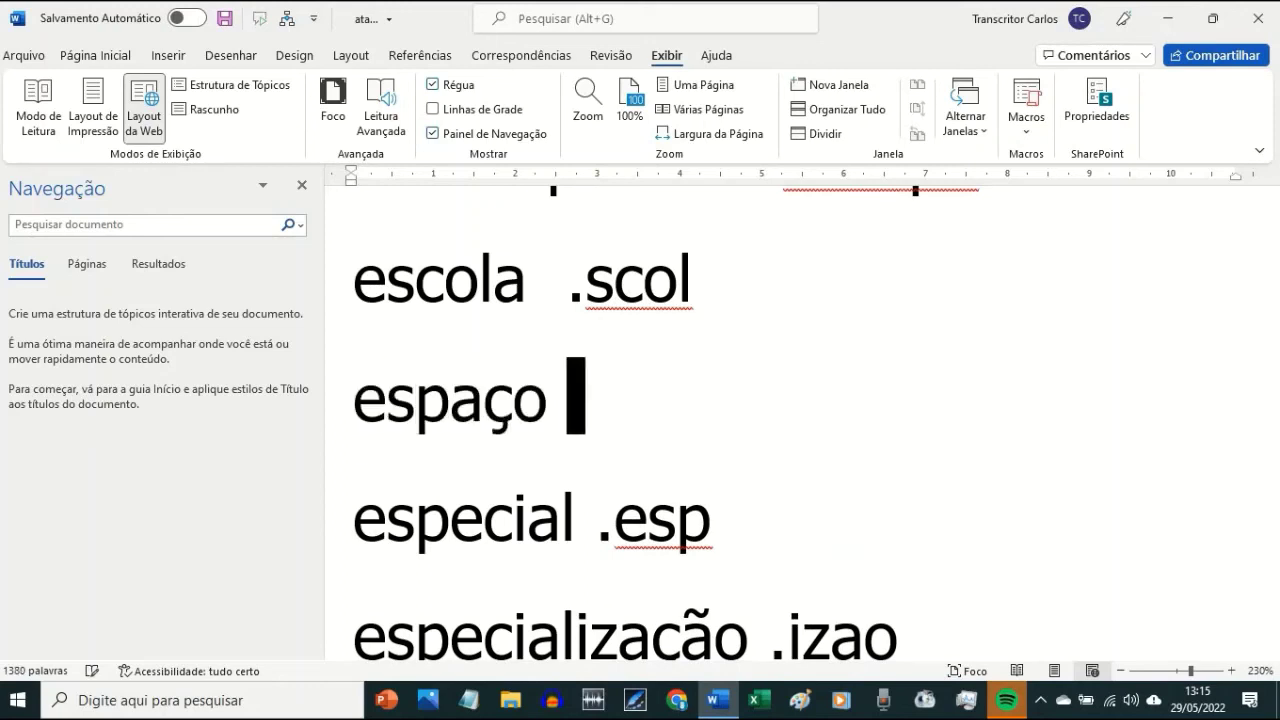
type(".espa")
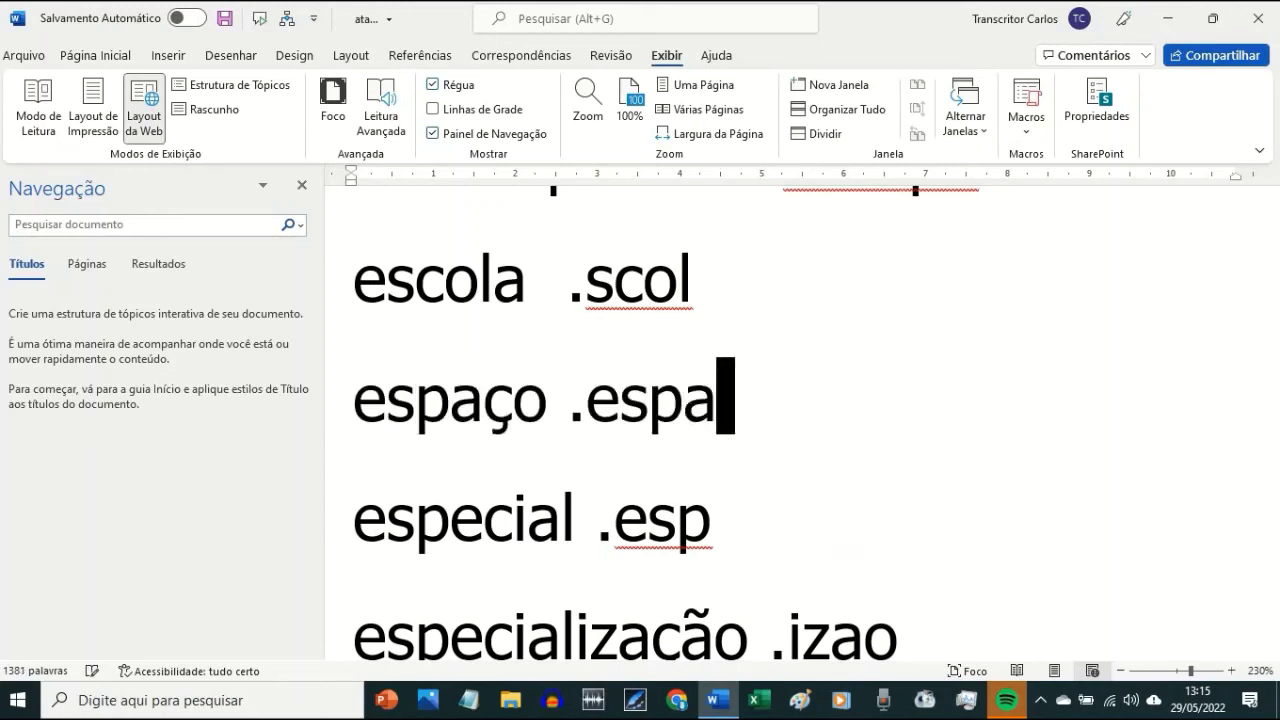
key("Return")
type("e")
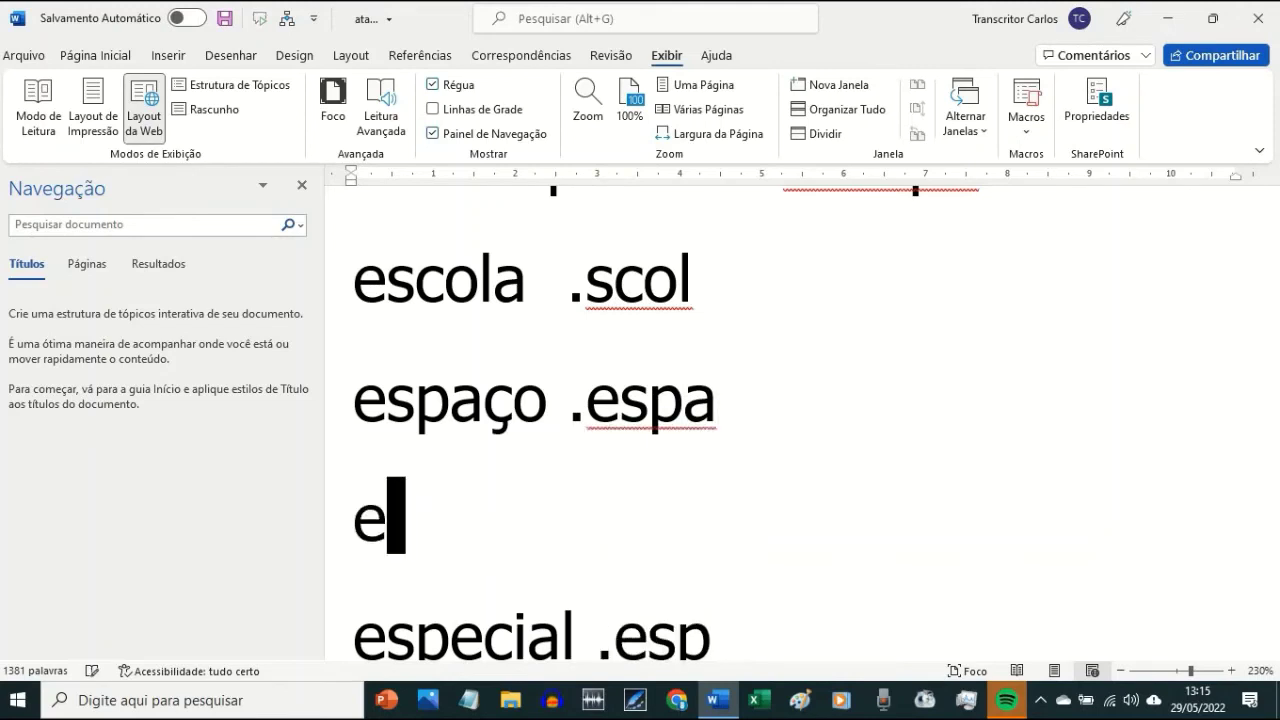
type("spe .")
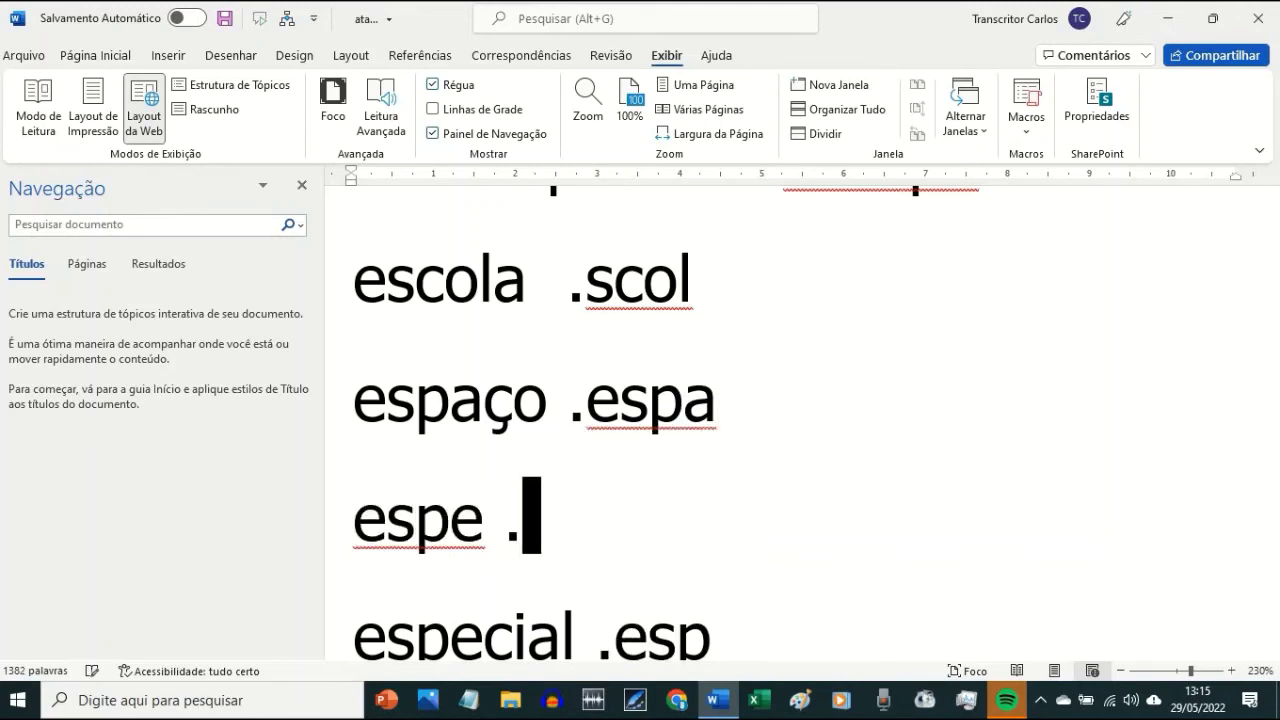
key("BackSpace")
key("BackSpace")
key("BackSpace")
key("BackSpace")
key("BackSpace")
key("BackSpace")
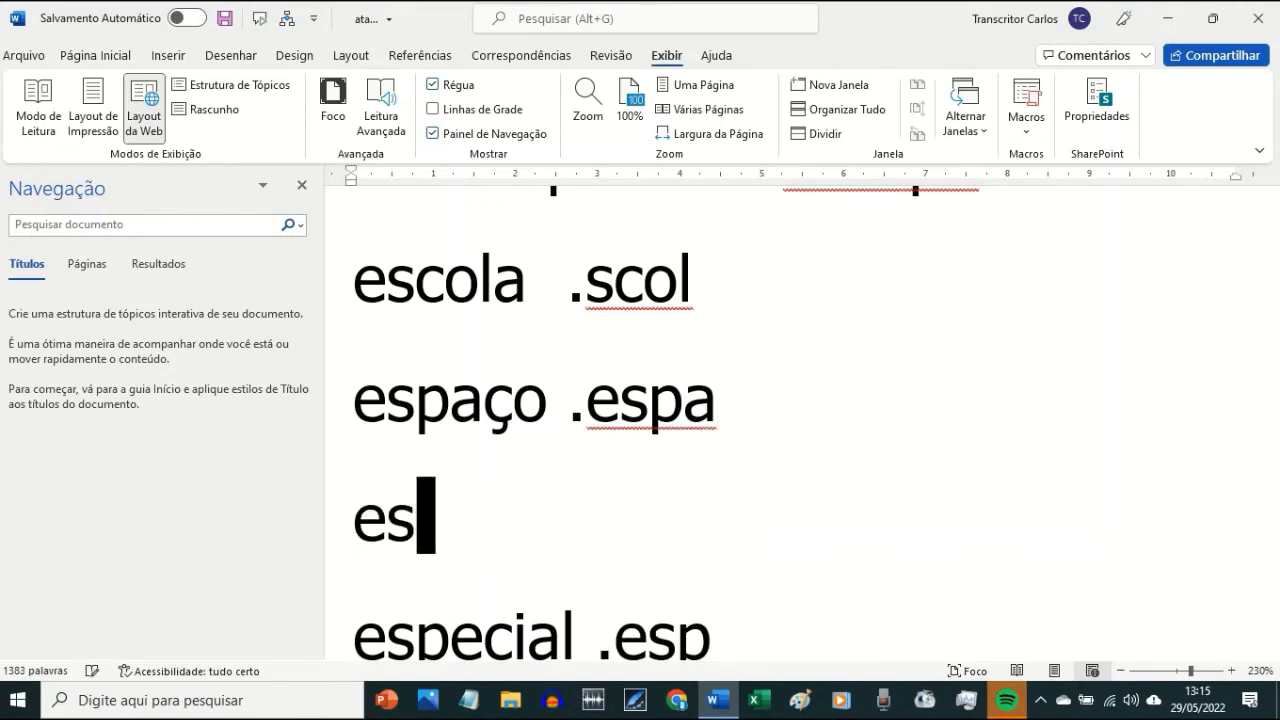
key("BackSpace")
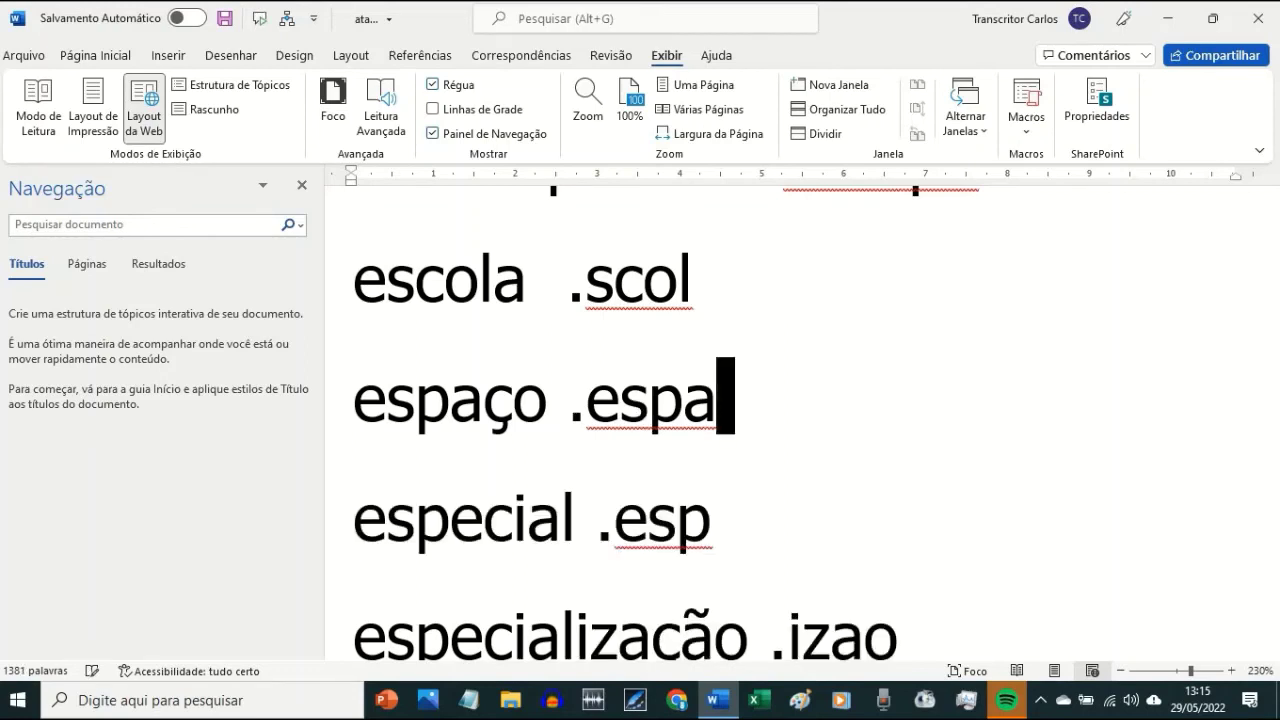
- Make the letters "iza" bold in the word "especialização" of the ".izao" entry
key("Down")
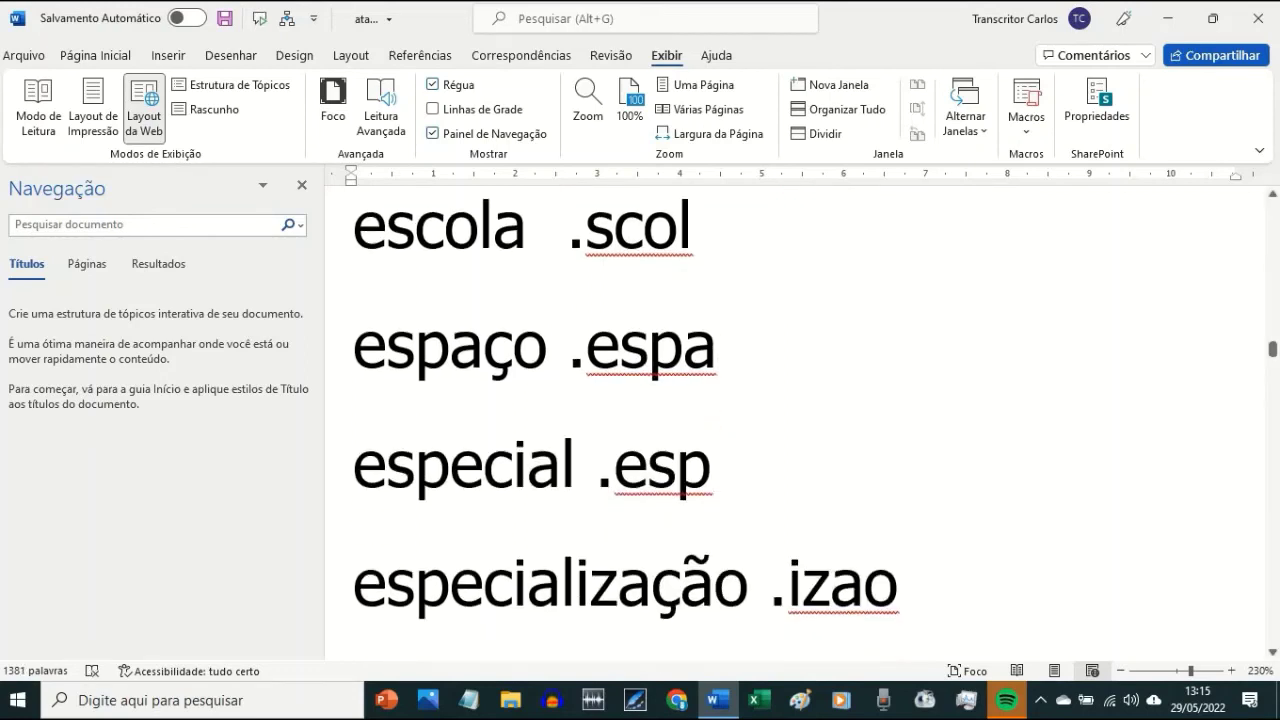
key("Down")
key("Down")
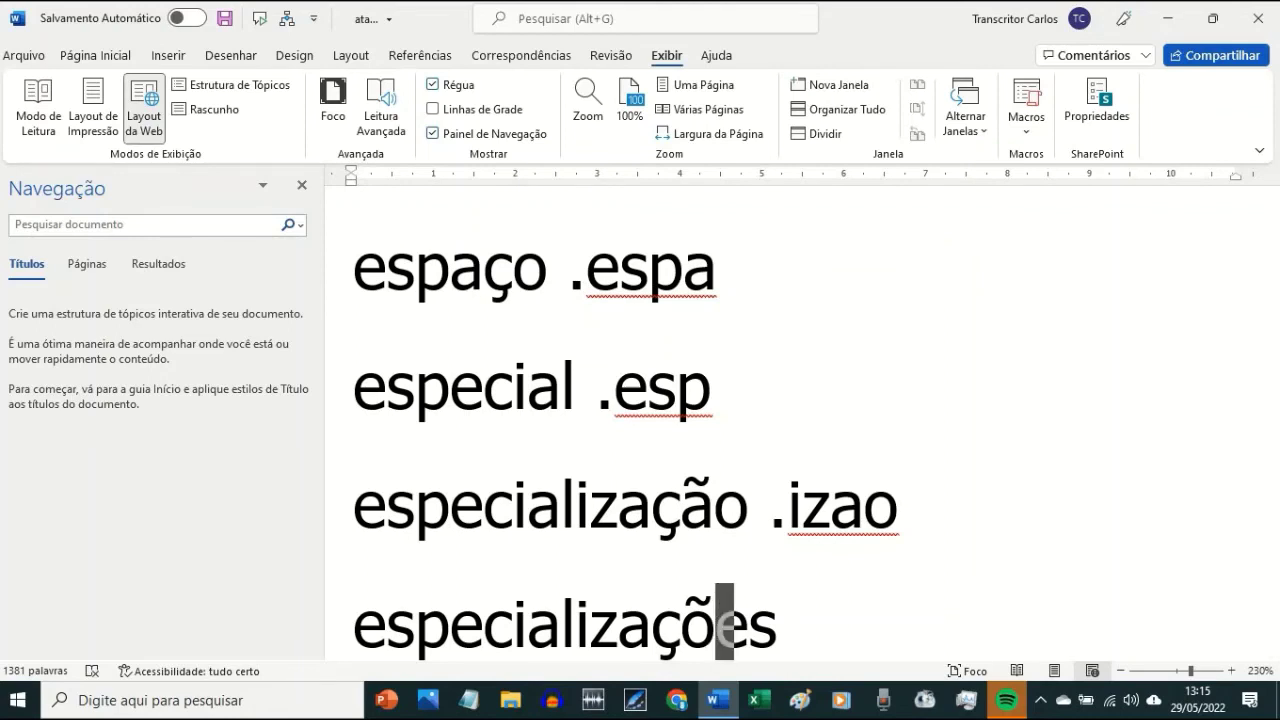
left_click(712, 384)
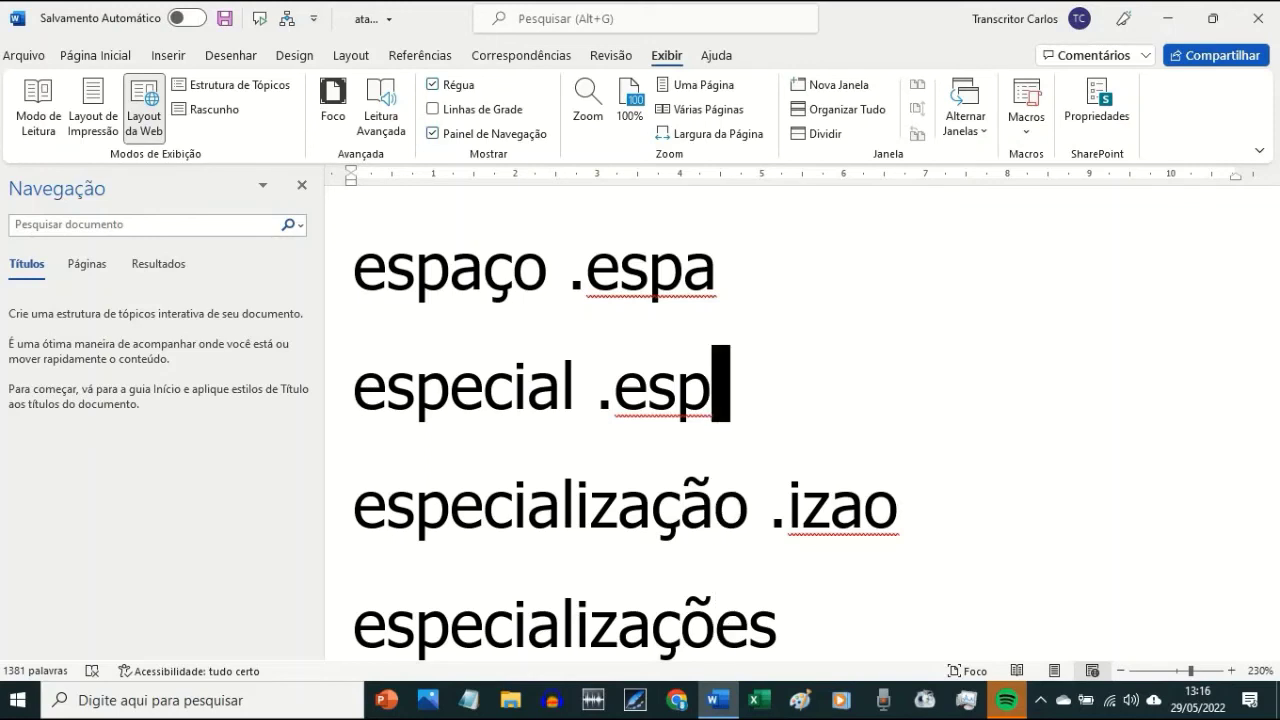
left_click(724, 502)
left_click(716, 384)
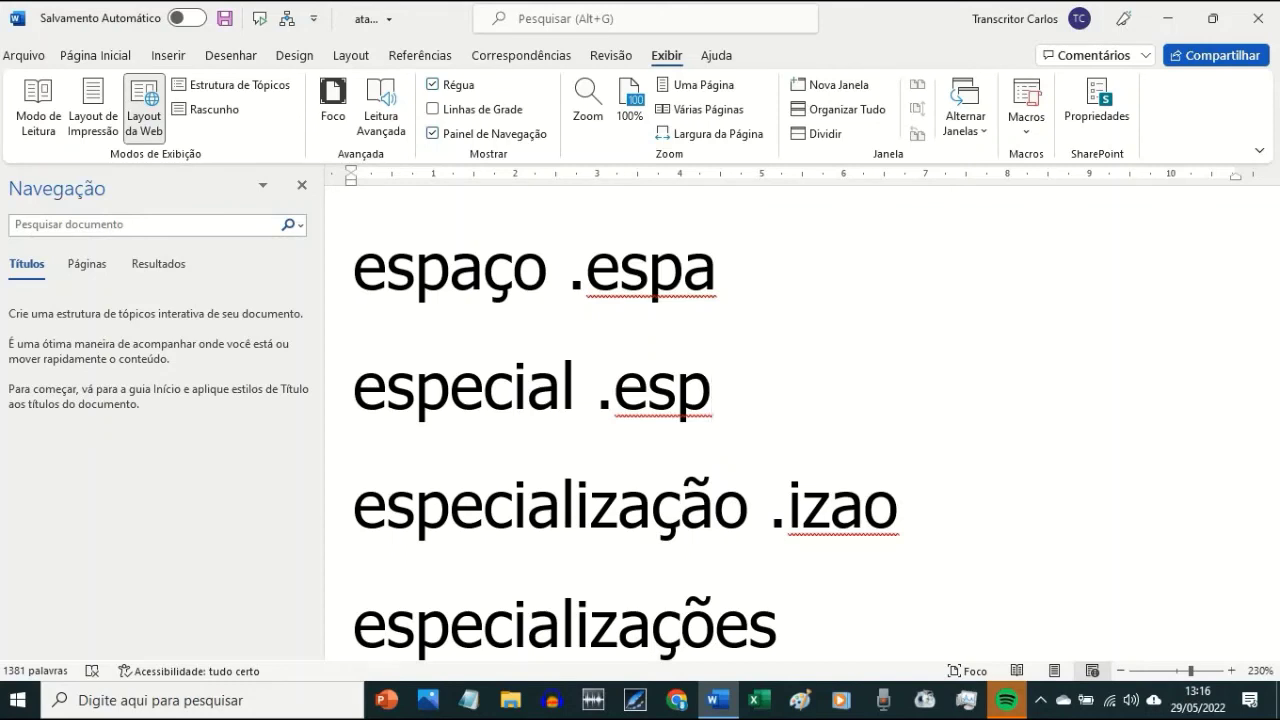
key("Down")
key("Right")
key("Right")
key("Left")
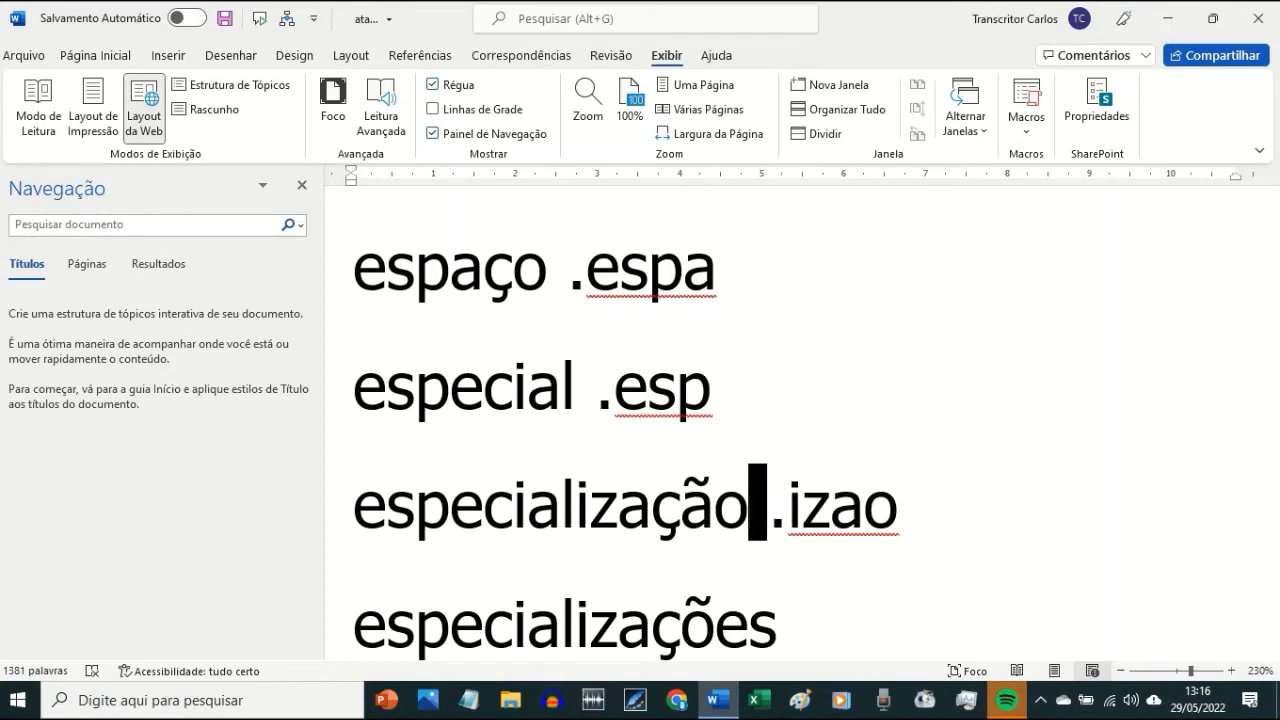
key("Left")
key("Left")
key("Left")
key("Left")
key("Left")
key("Left")
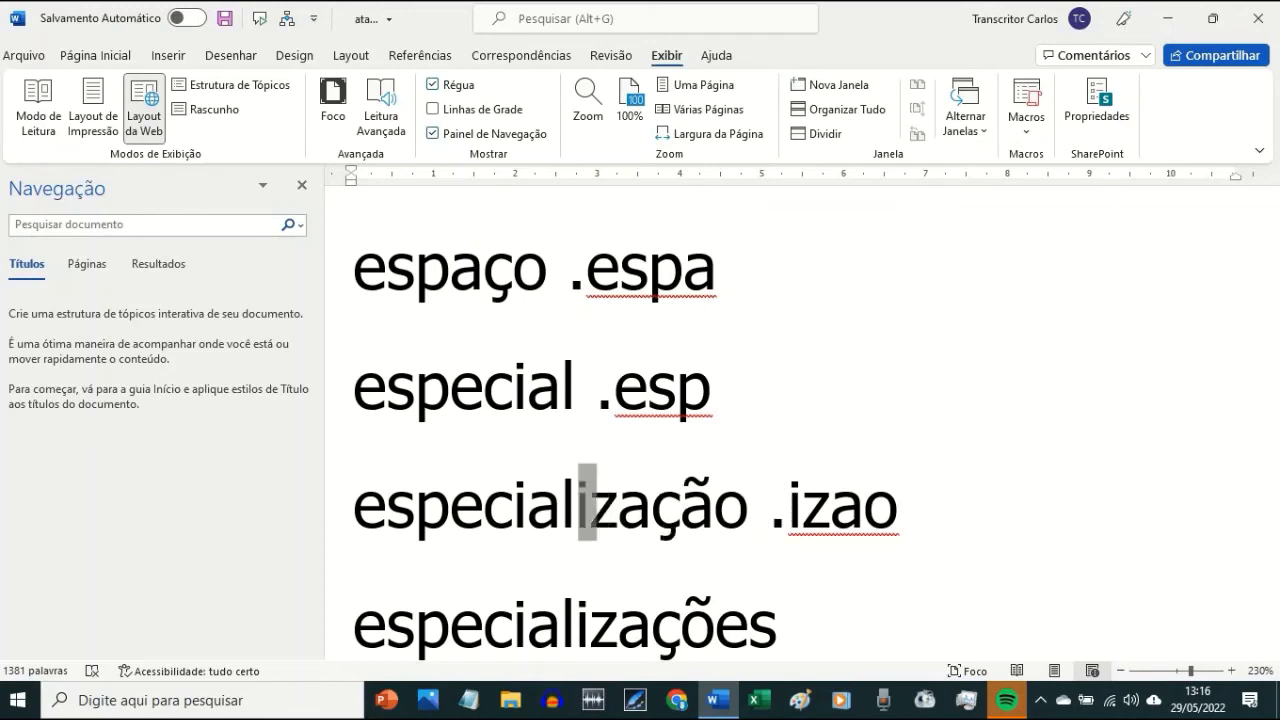
key("shift+Right")
key("shift+Right")
key("shift+Right")
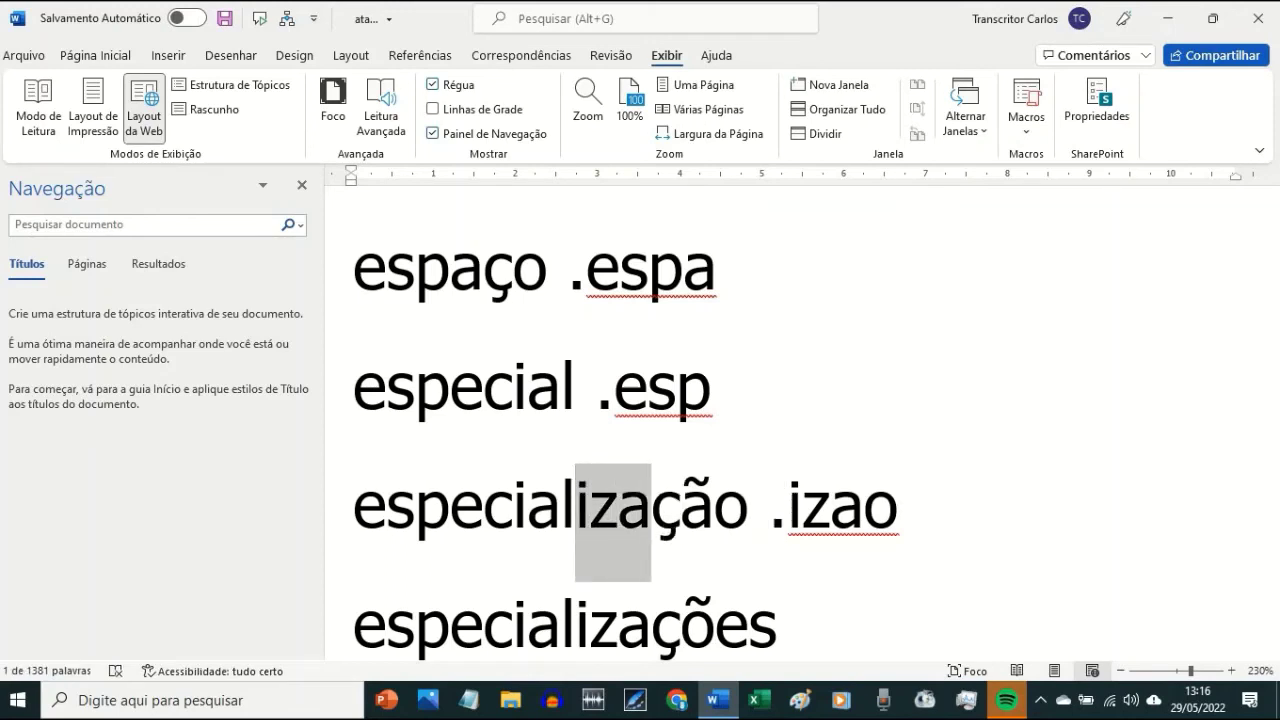
key("ctrl+n")
- Make the final "o" of "especialização" bold as well
key("Right")
key("Right")
key("Right")
key("Right")
key("Left")
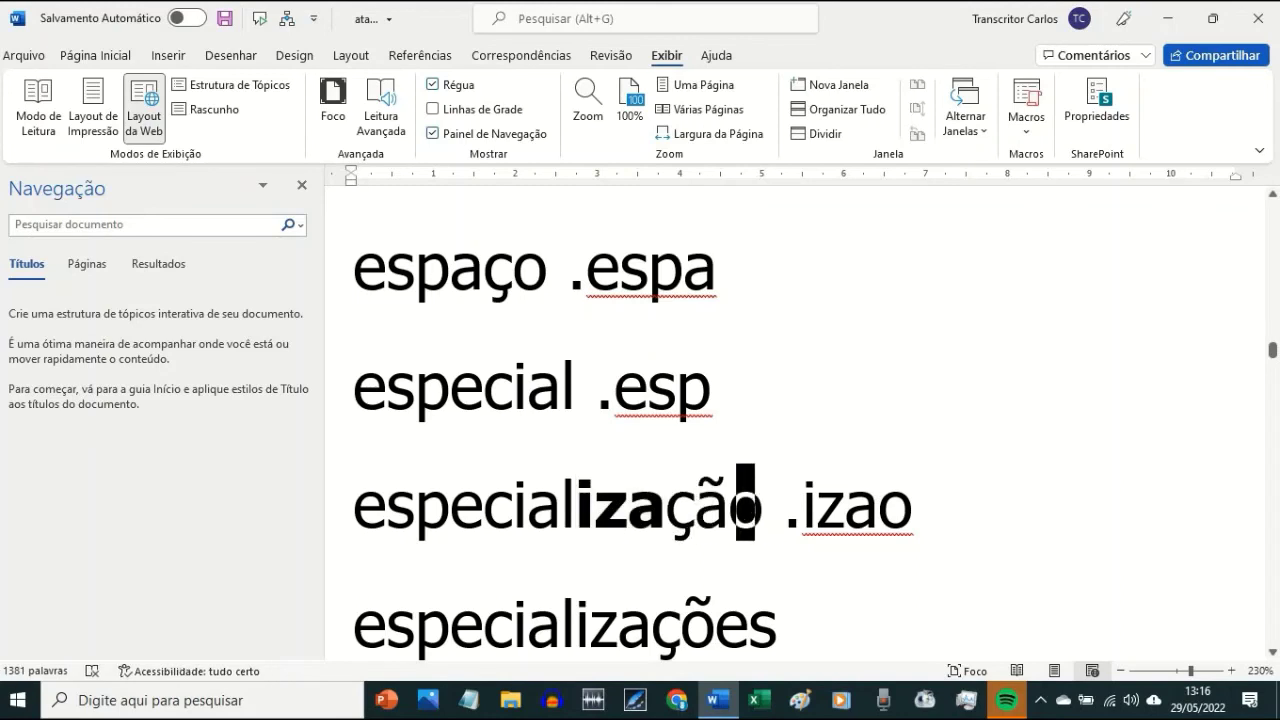
key("ctrl+n")
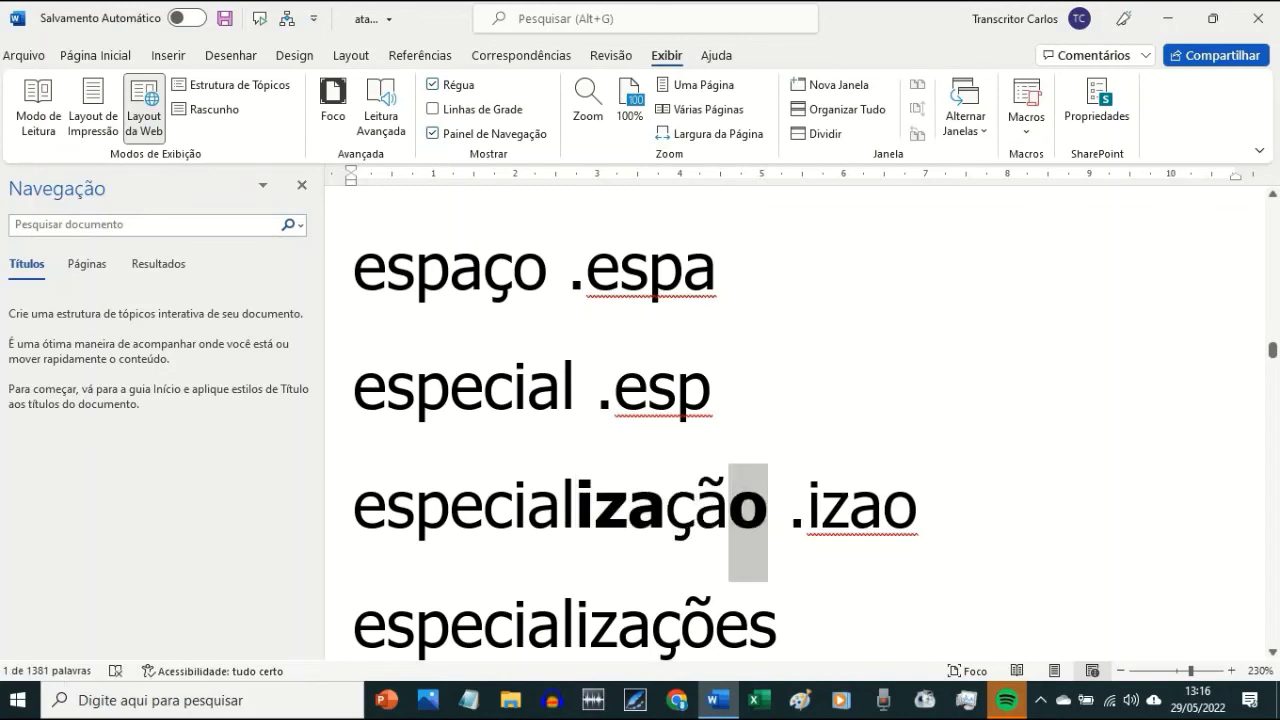
key("Right")
key("Right")
key("Right")
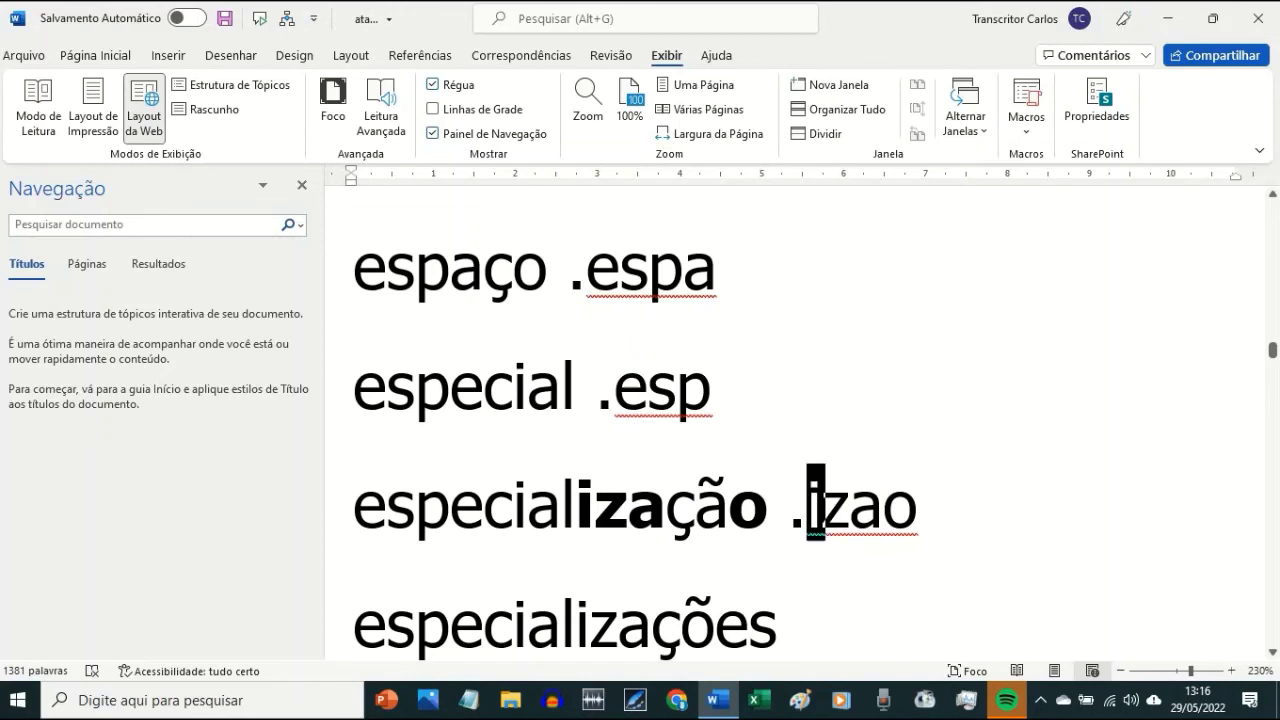
- Review the entries from "especializações" through the "especializada" and "especializado" forms to "está bem", checking each abbreviation
key("Down")
key("Down")
key("Up")
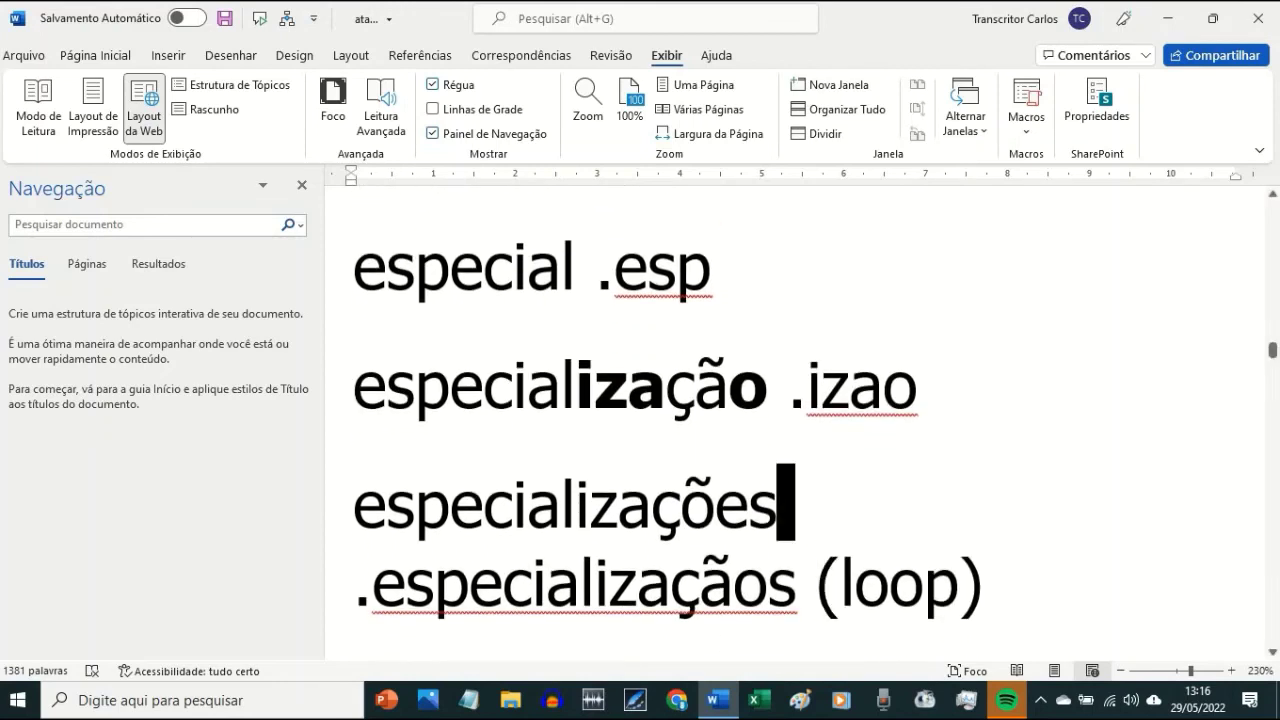
key("Down")
key("Down")
key("Up")
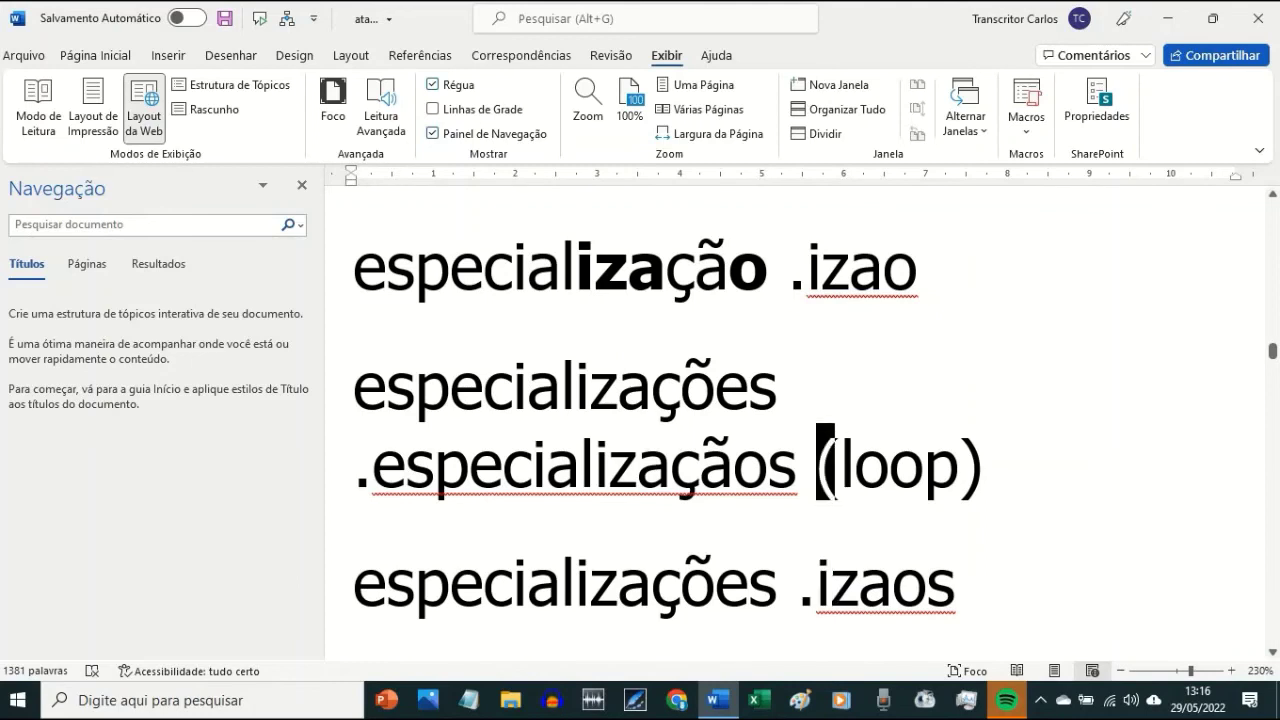
key("Up")
key("Down")
key("Down")
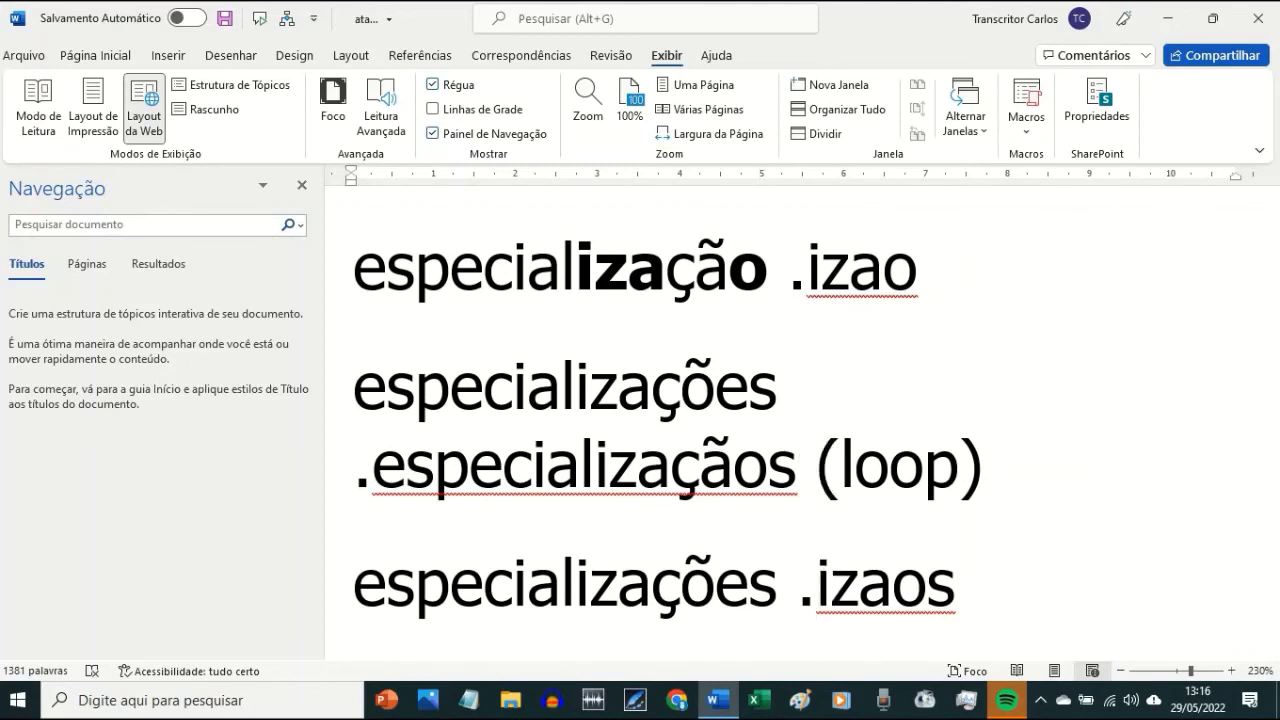
key("Down")
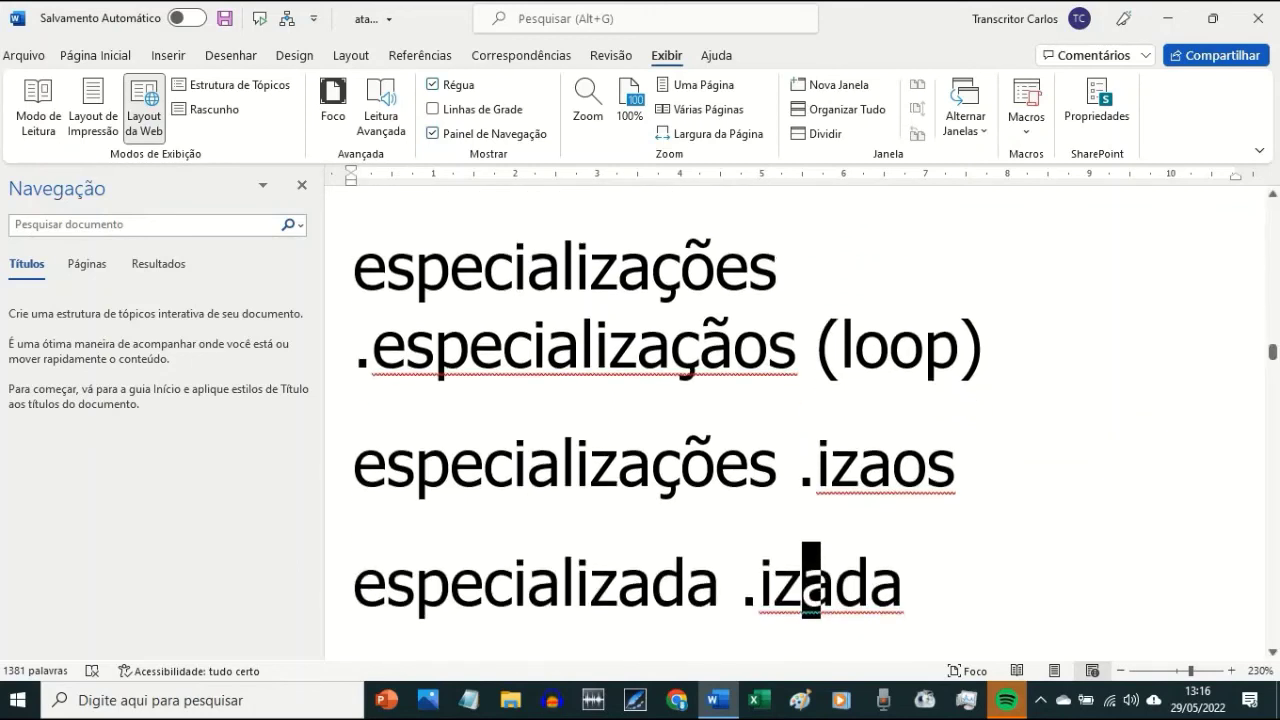
key("Down")
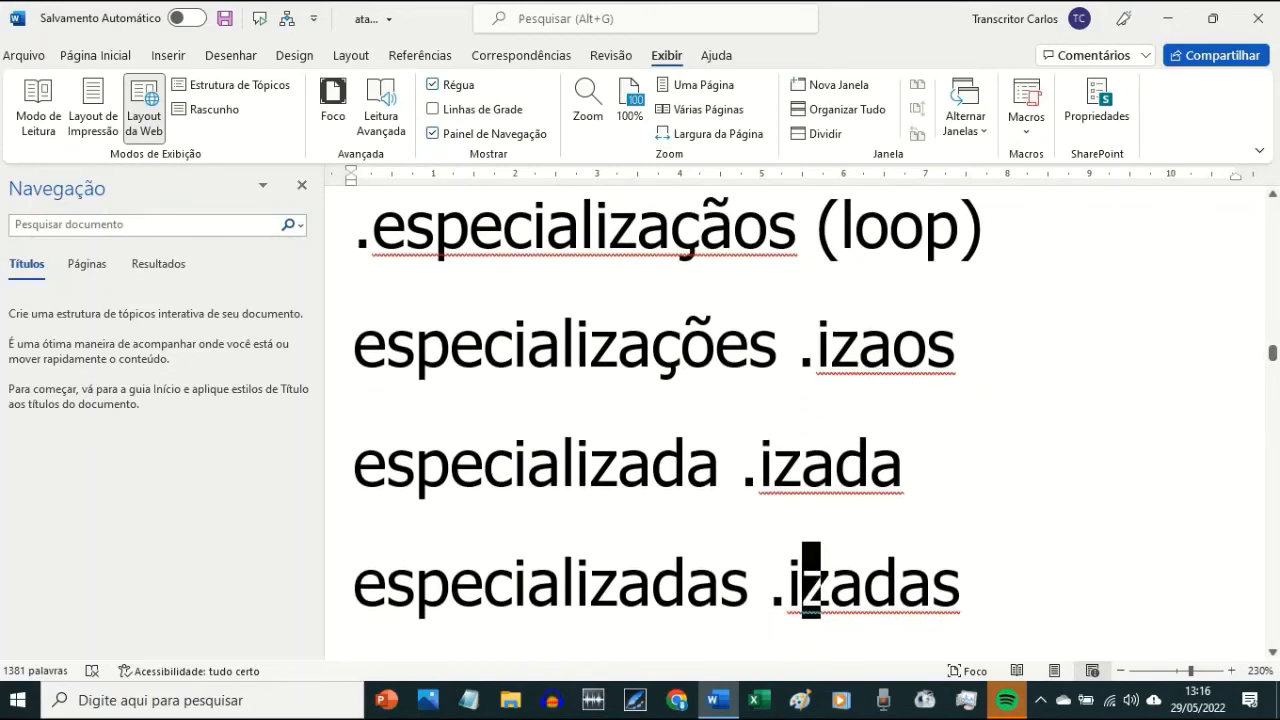
key("Down")
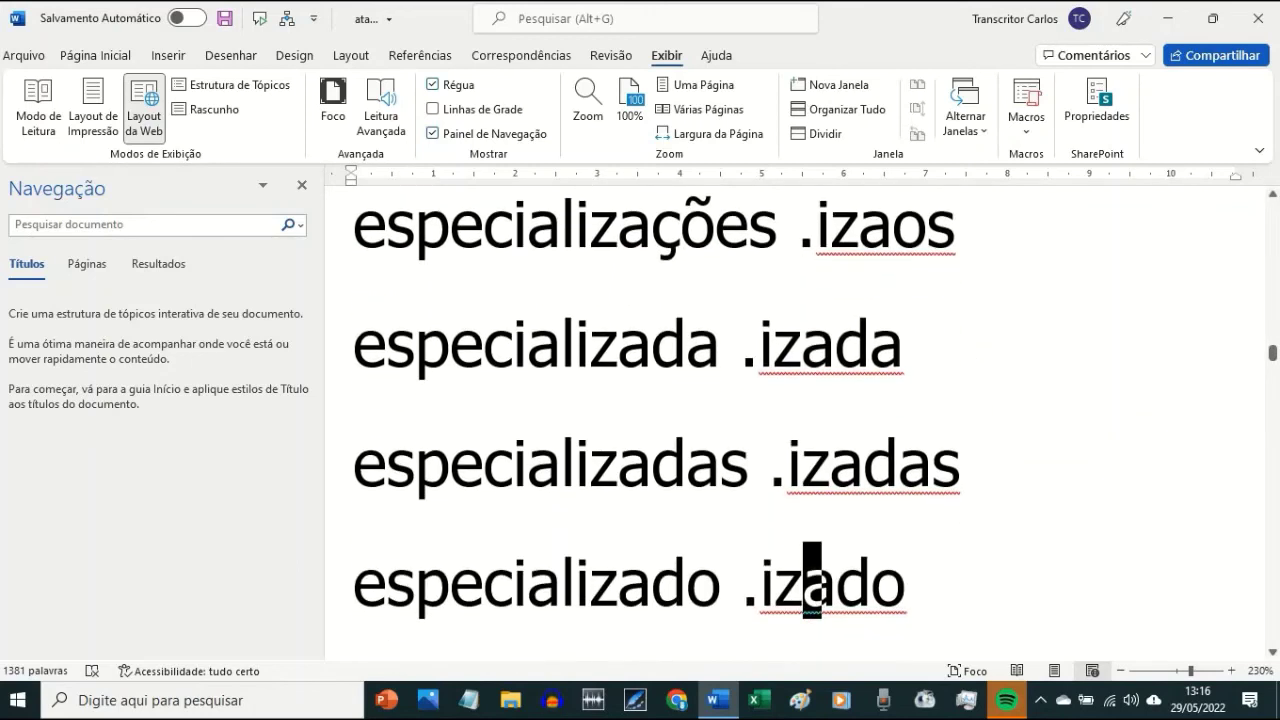
key("Down")
key("Down")
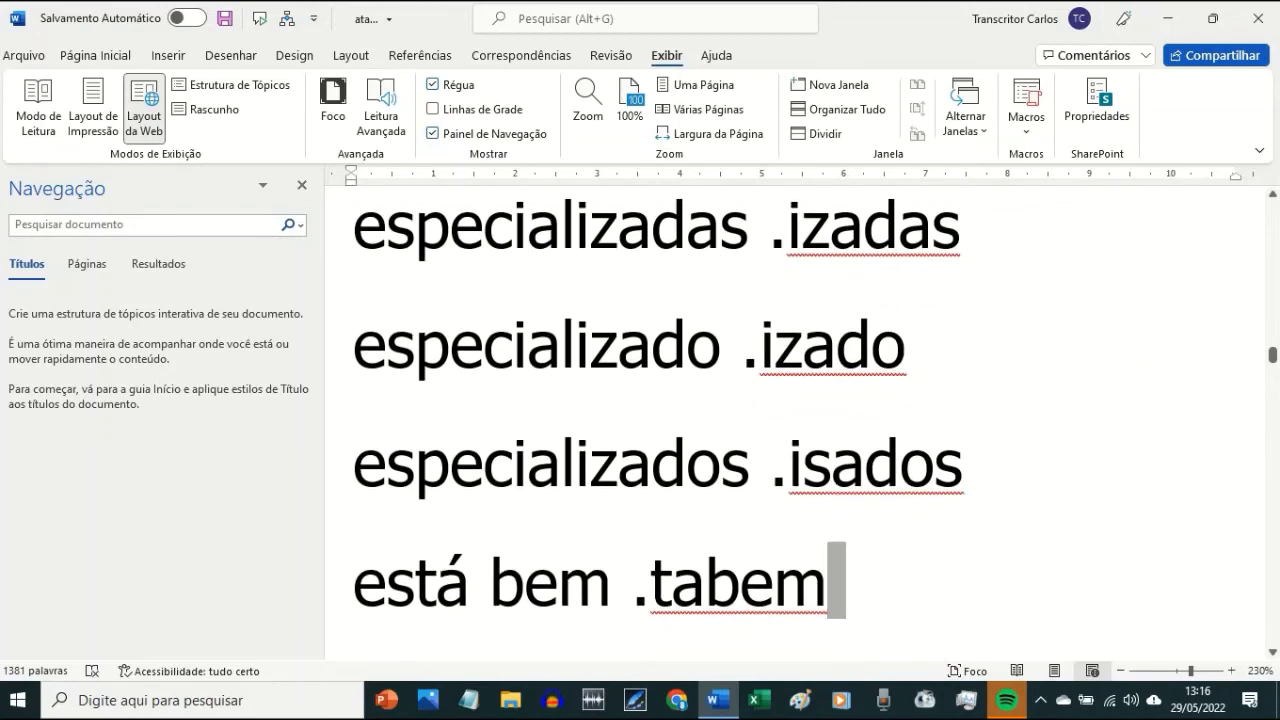
key("Down")
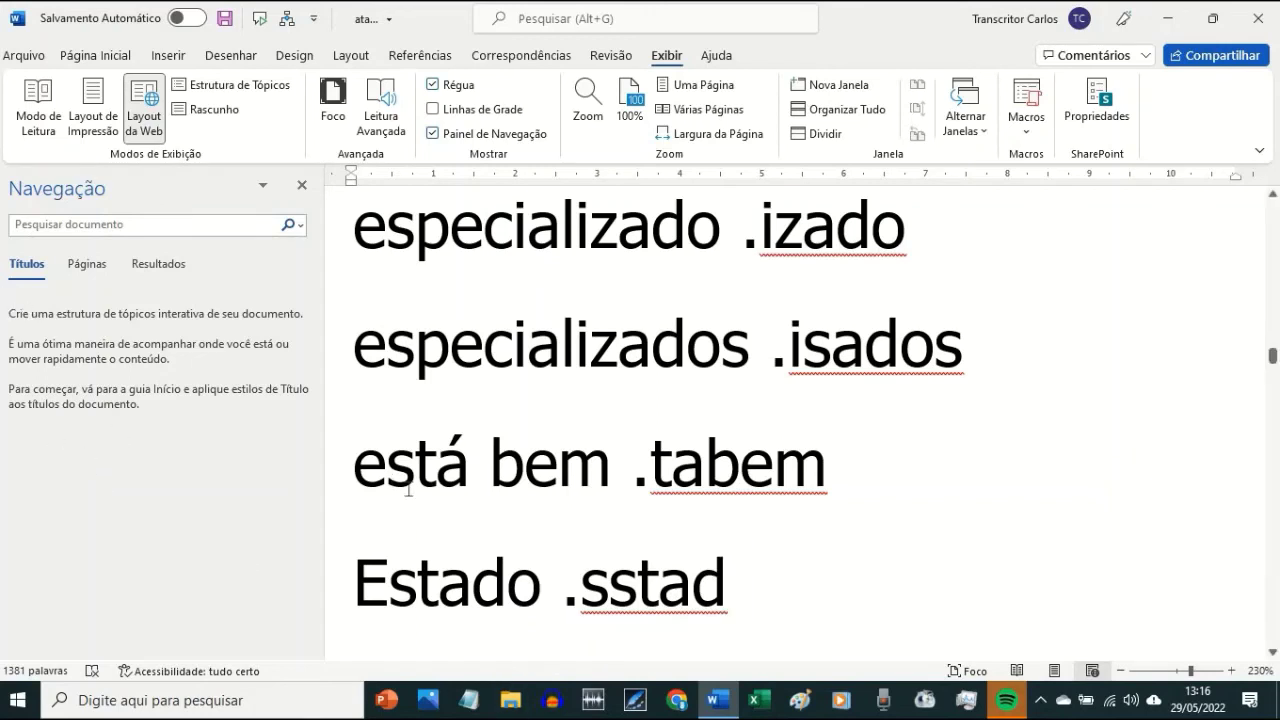
- Compare the abbreviations of "Estado" and "estado" and check the entries from "Estados Unidos" to "estranha"
scroll(395, 486, "down", 1)
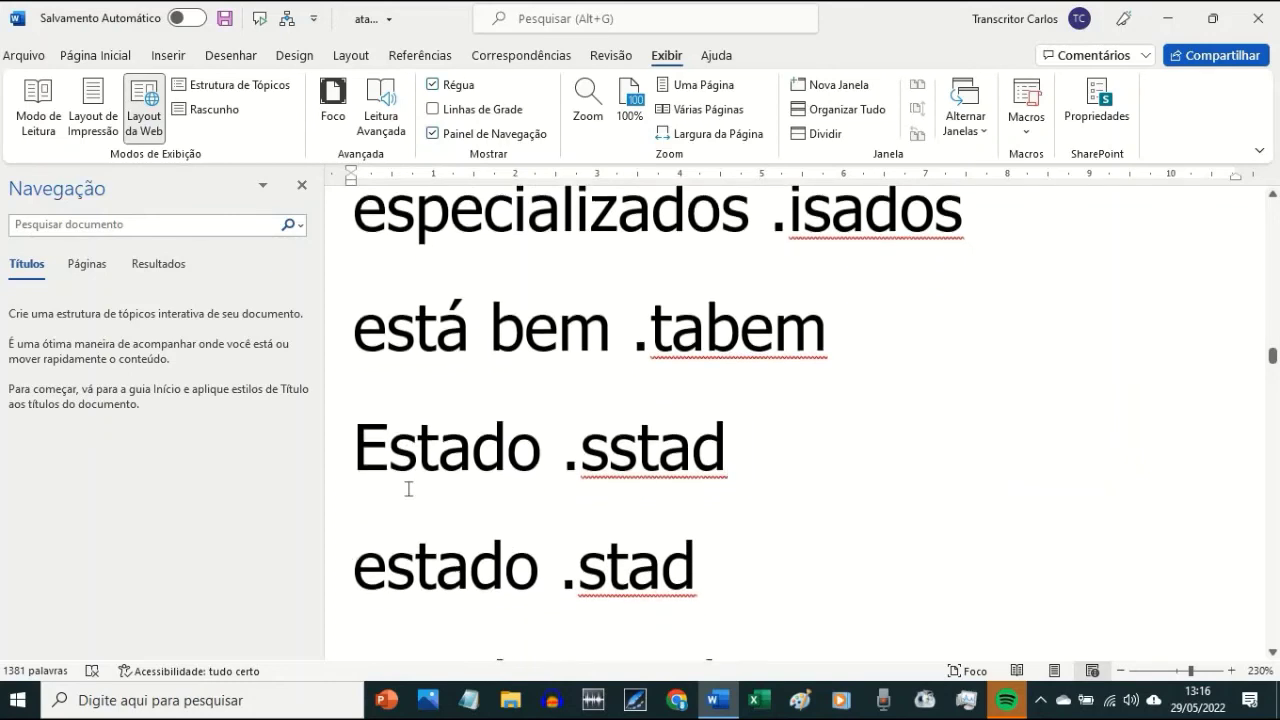
left_click(574, 488)
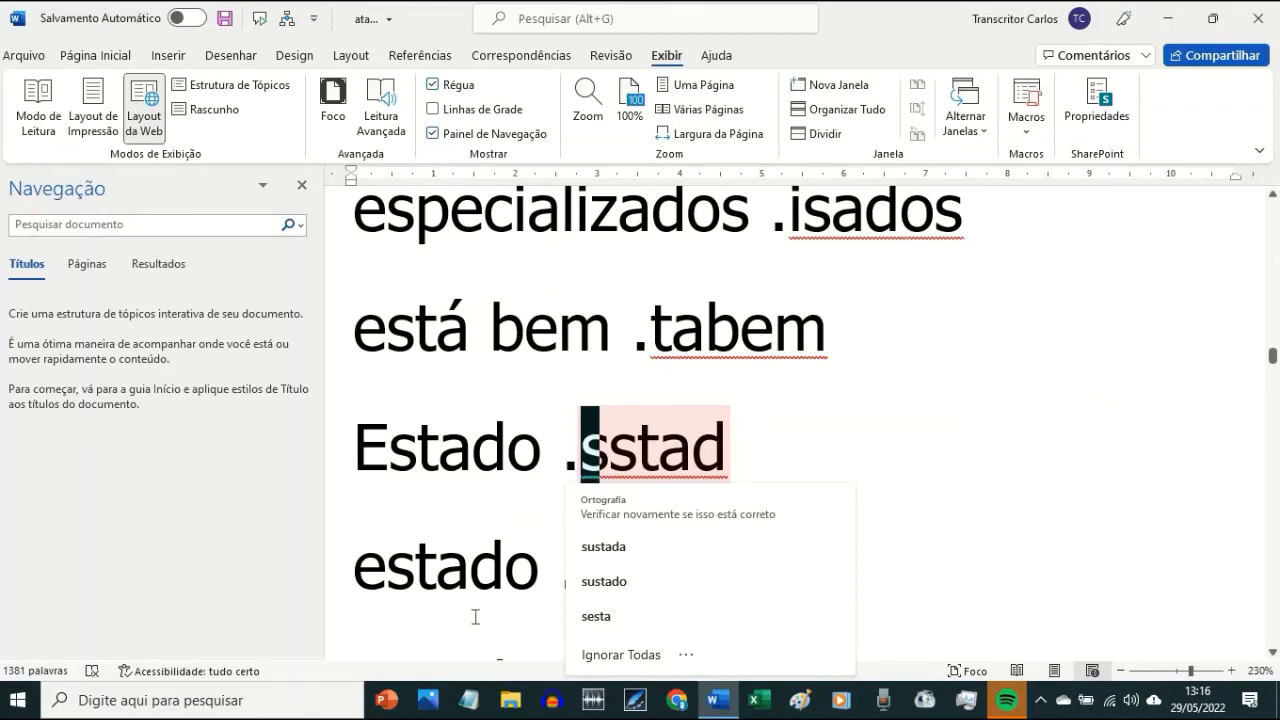
left_click(469, 517)
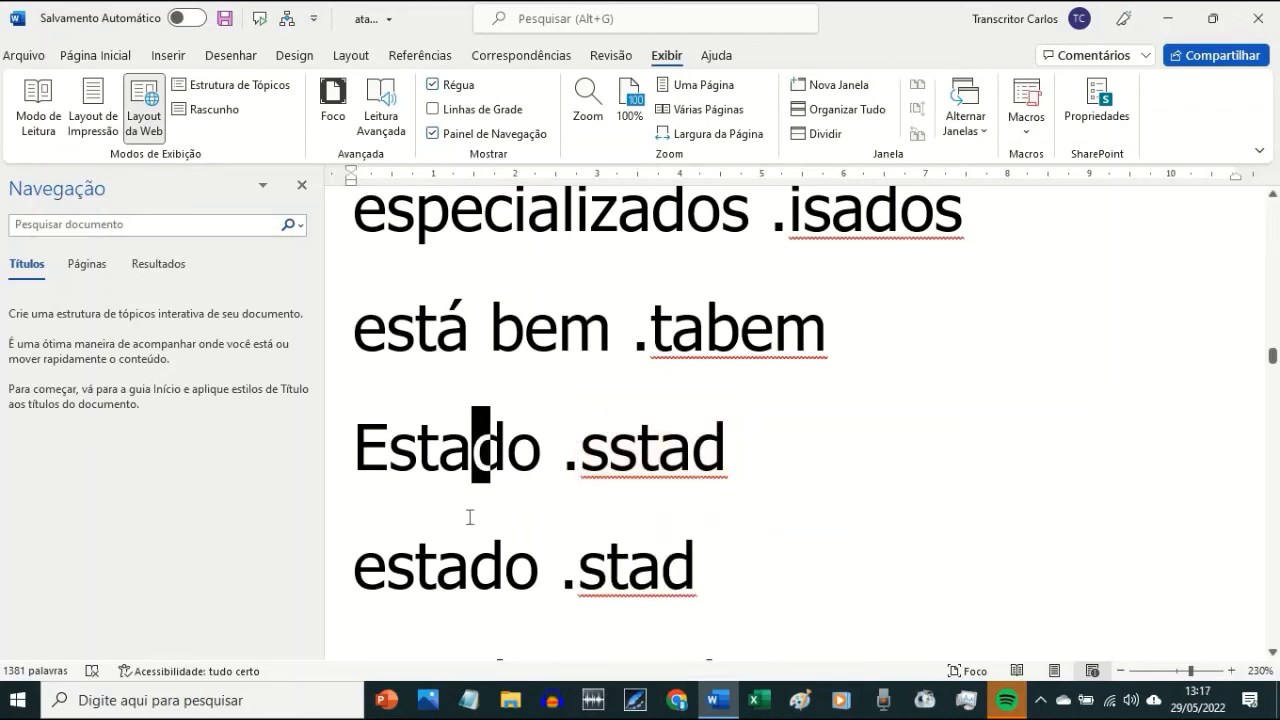
scroll(576, 623, "down", 3)
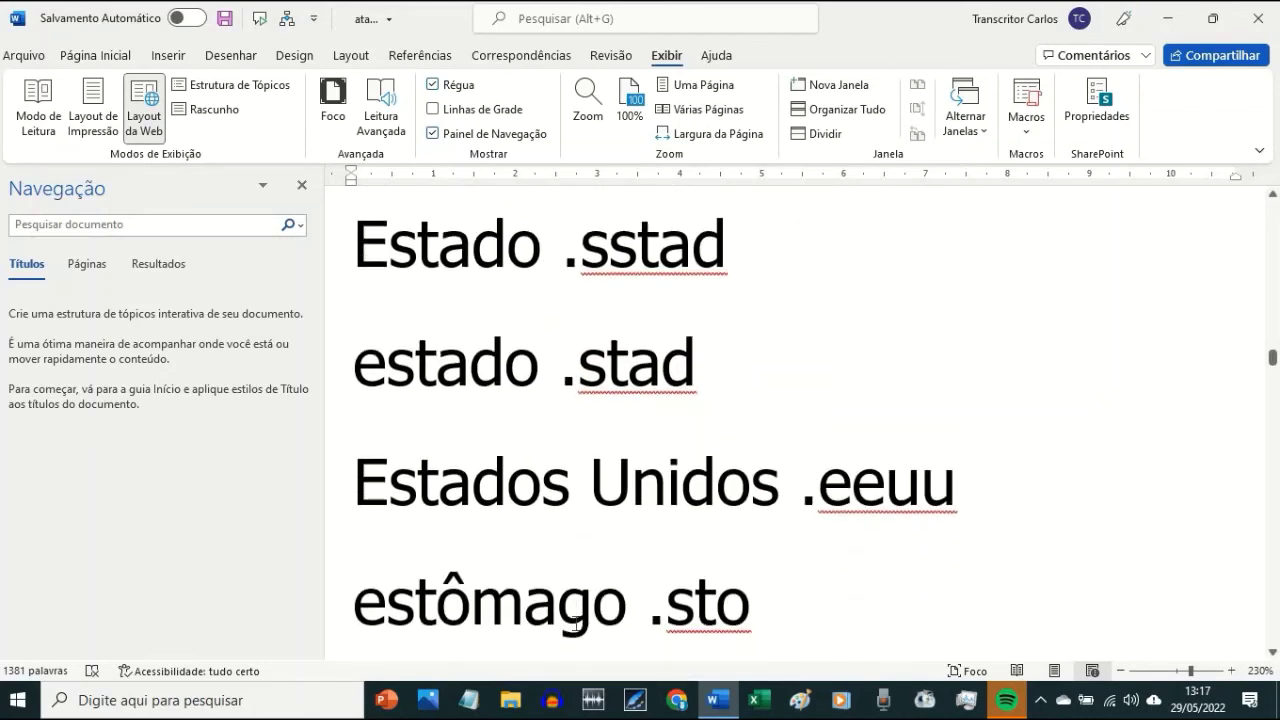
scroll(576, 623, "down", 1)
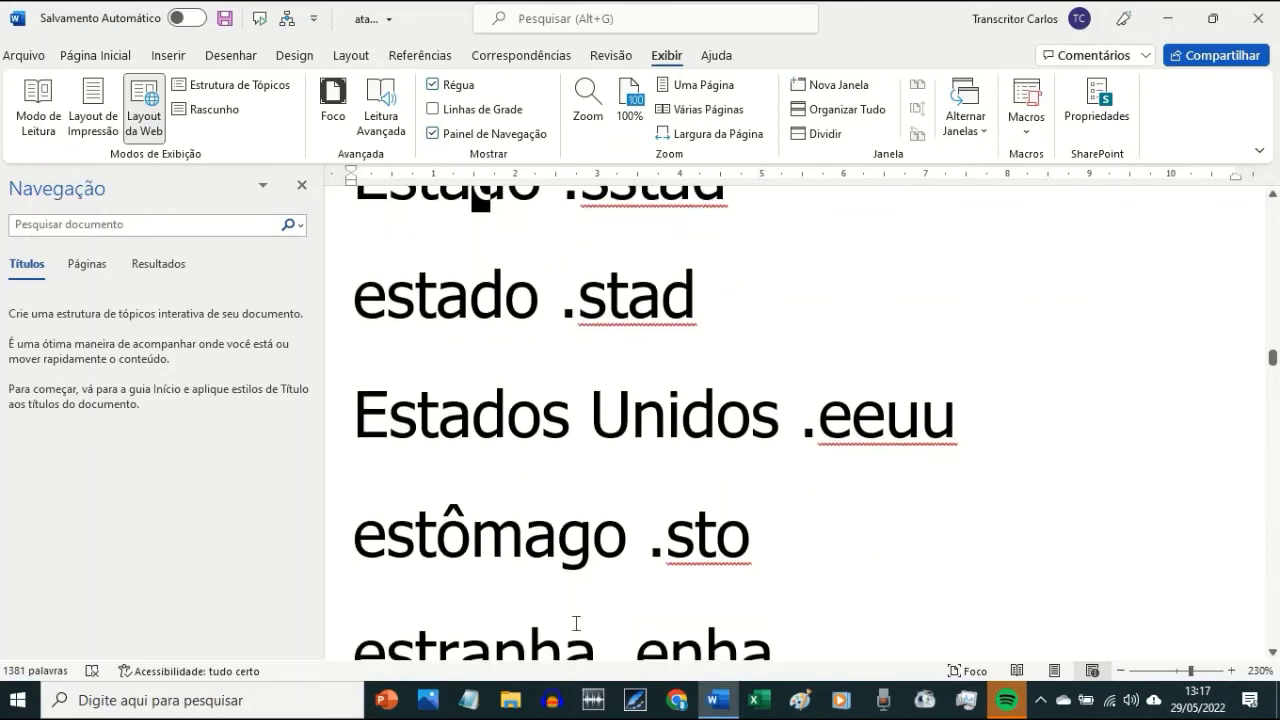
left_click(838, 424)
scroll(944, 563, "down", 1)
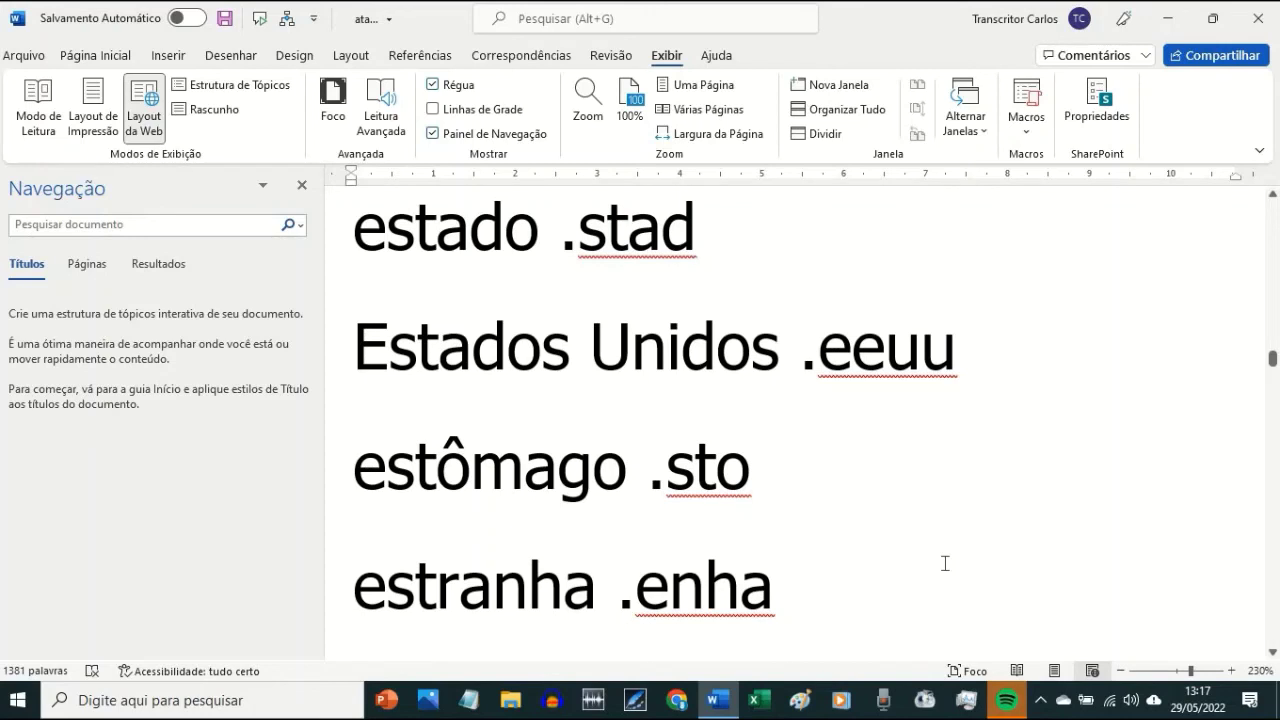
- Compare the two "estranha" abbreviations, .enha and .esnha, and check the neighbouring entries from "Estados Unidos" to "estudante"
scroll(944, 563, "down", 1)
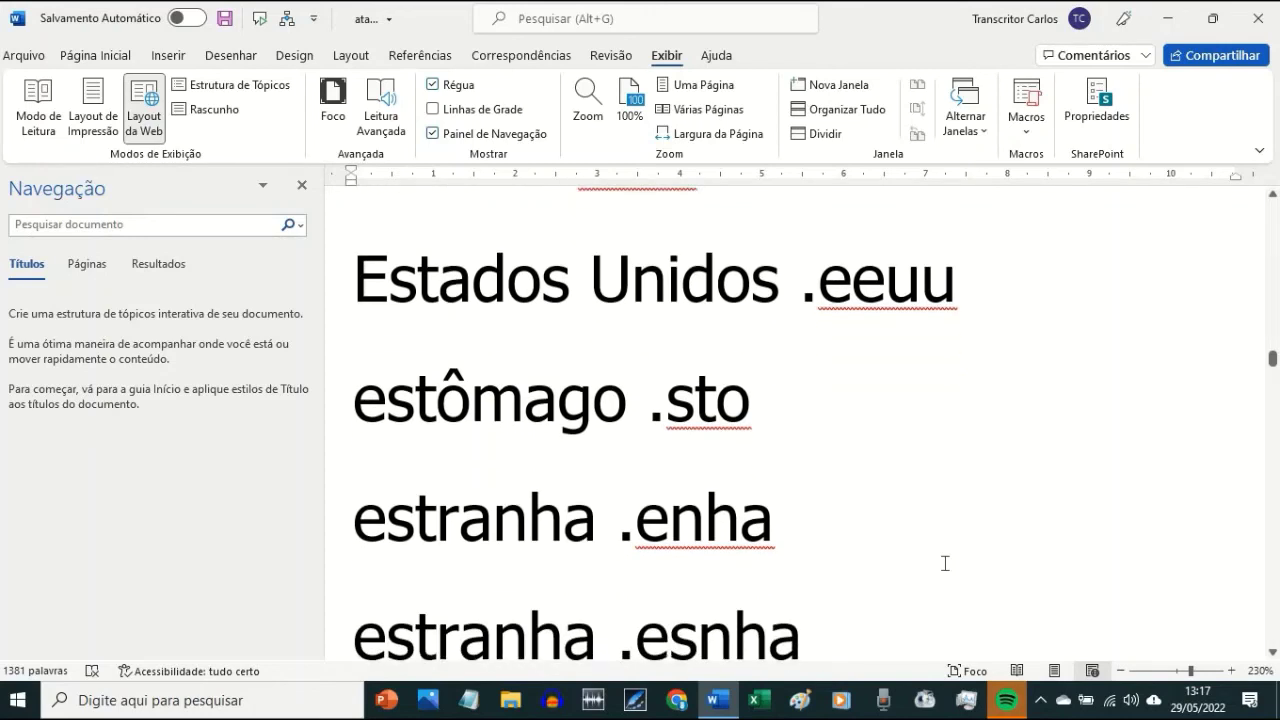
scroll(944, 563, "down", 1)
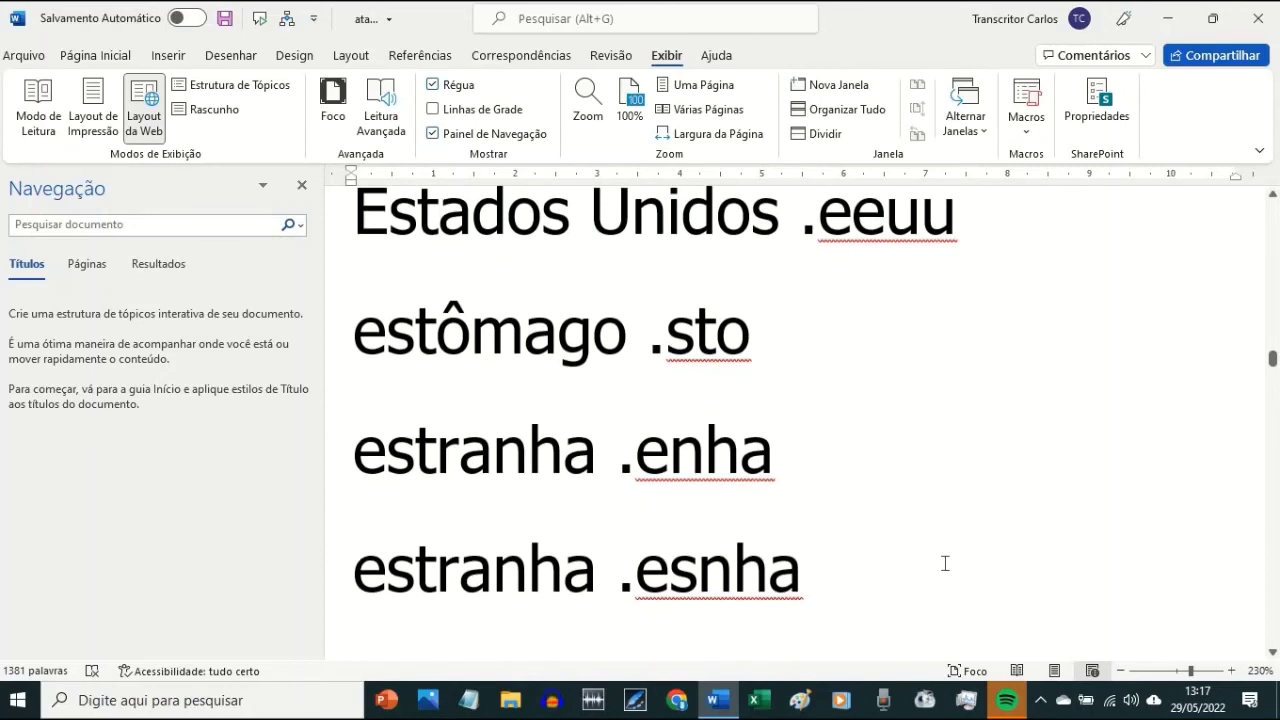
scroll(944, 563, "down", 1)
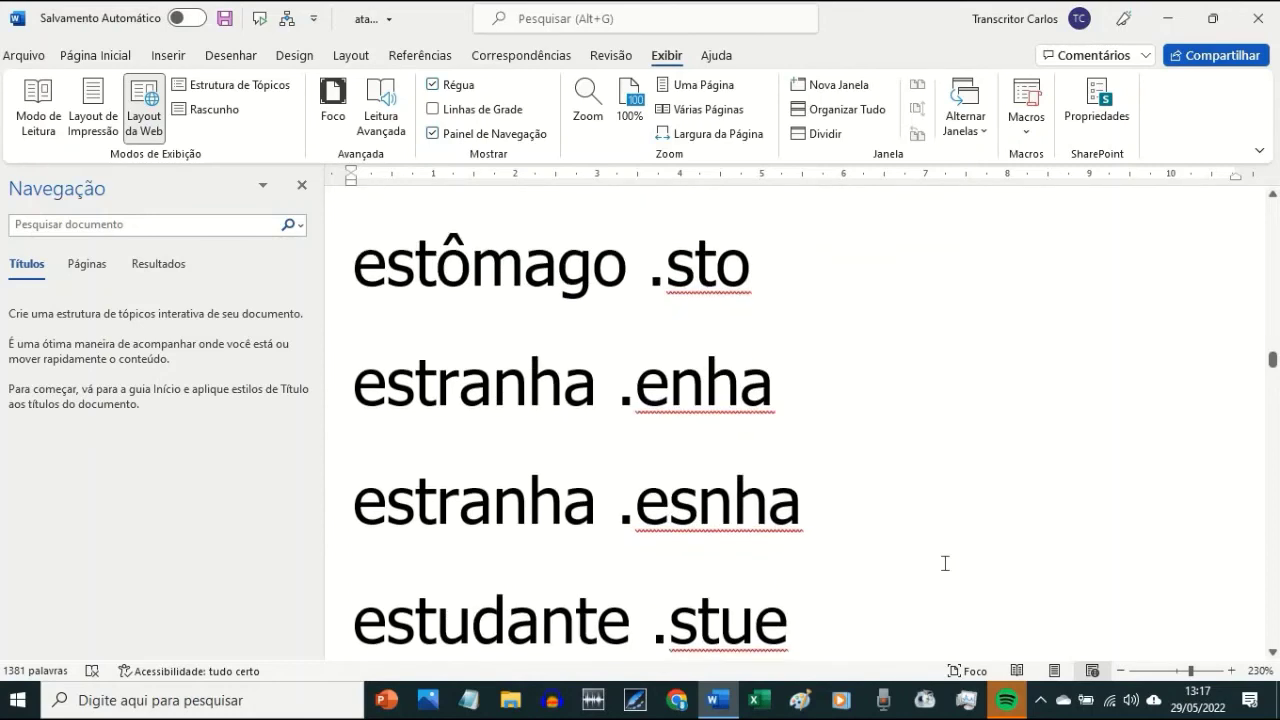
double_click(731, 465)
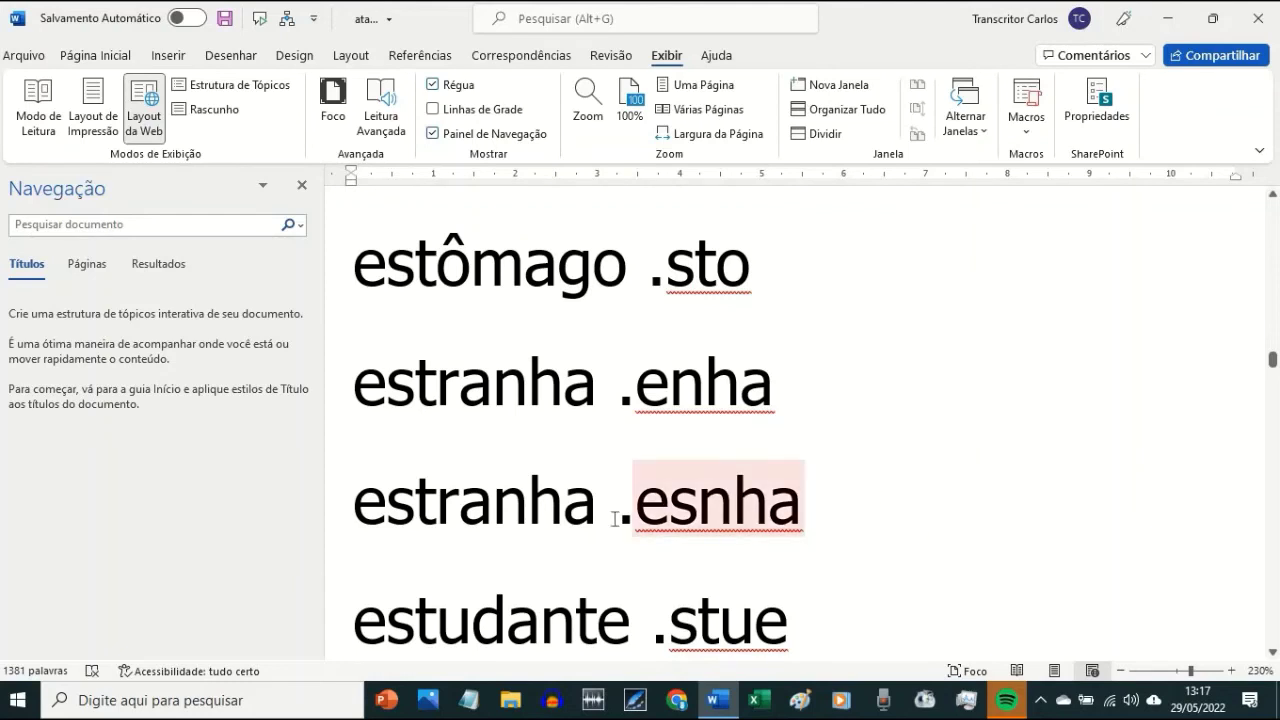
left_click(614, 519)
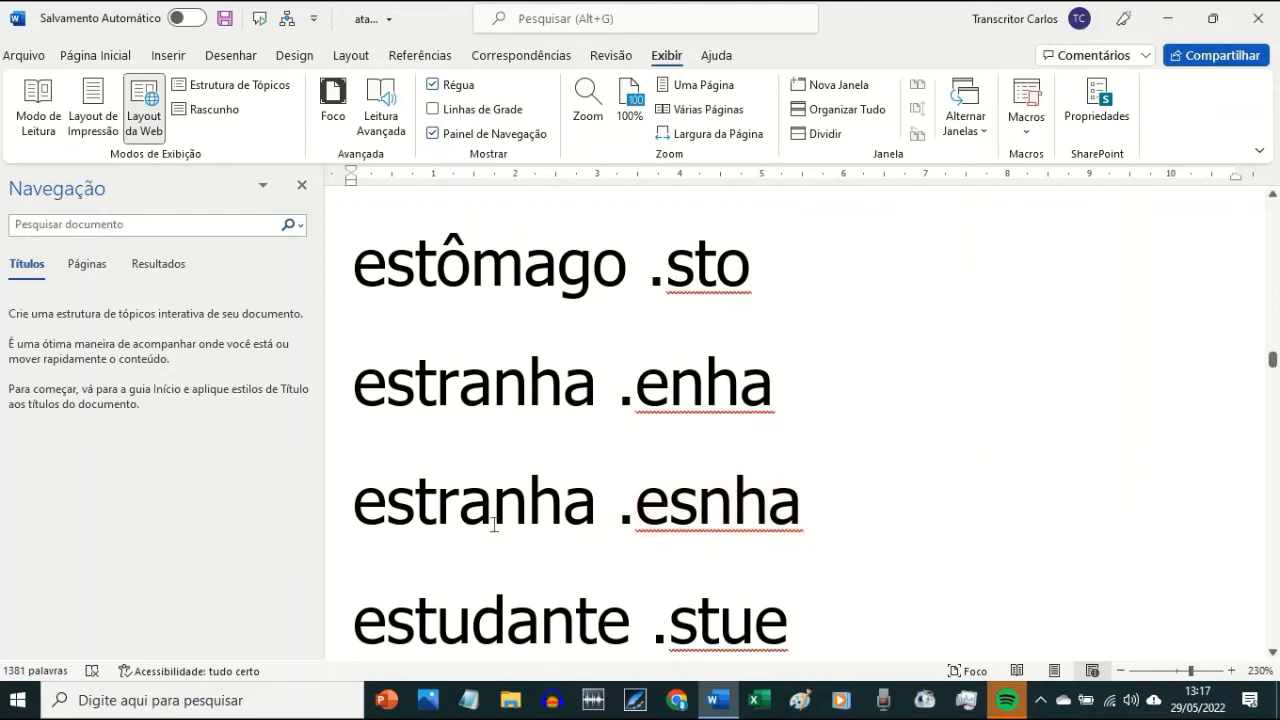
scroll(494, 524, "down", 1)
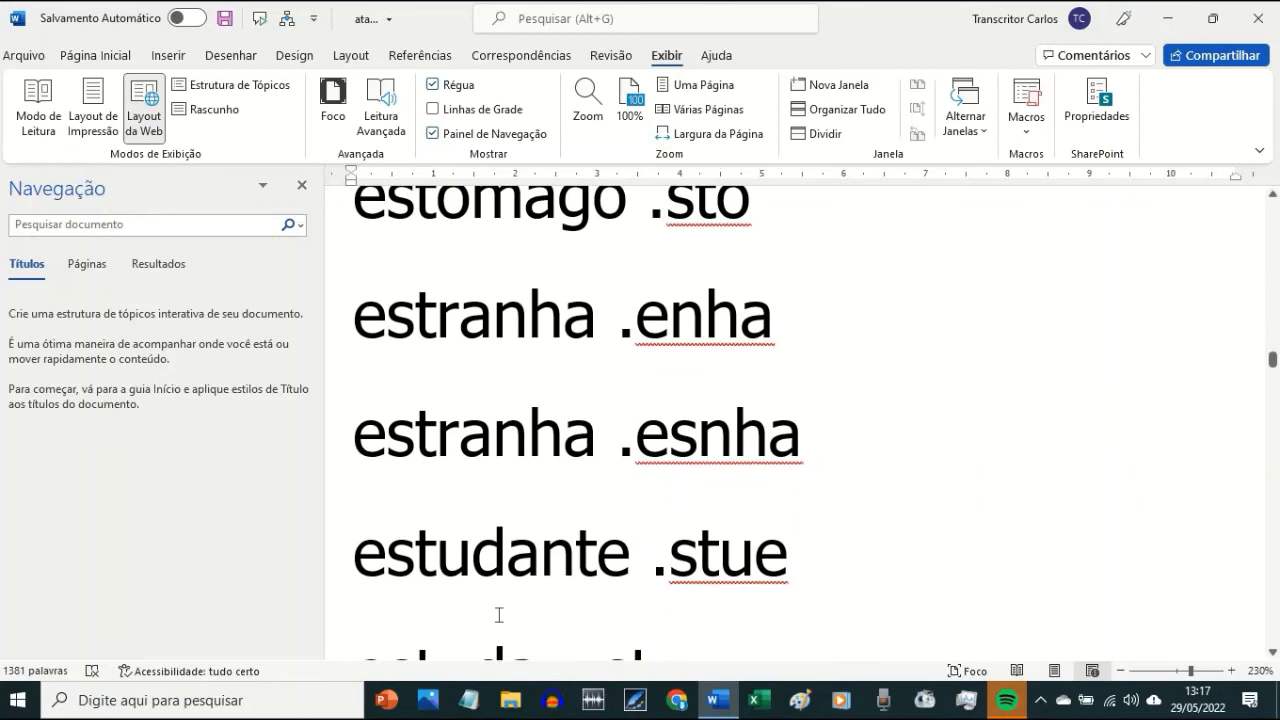
scroll(500, 612, "down", 2)
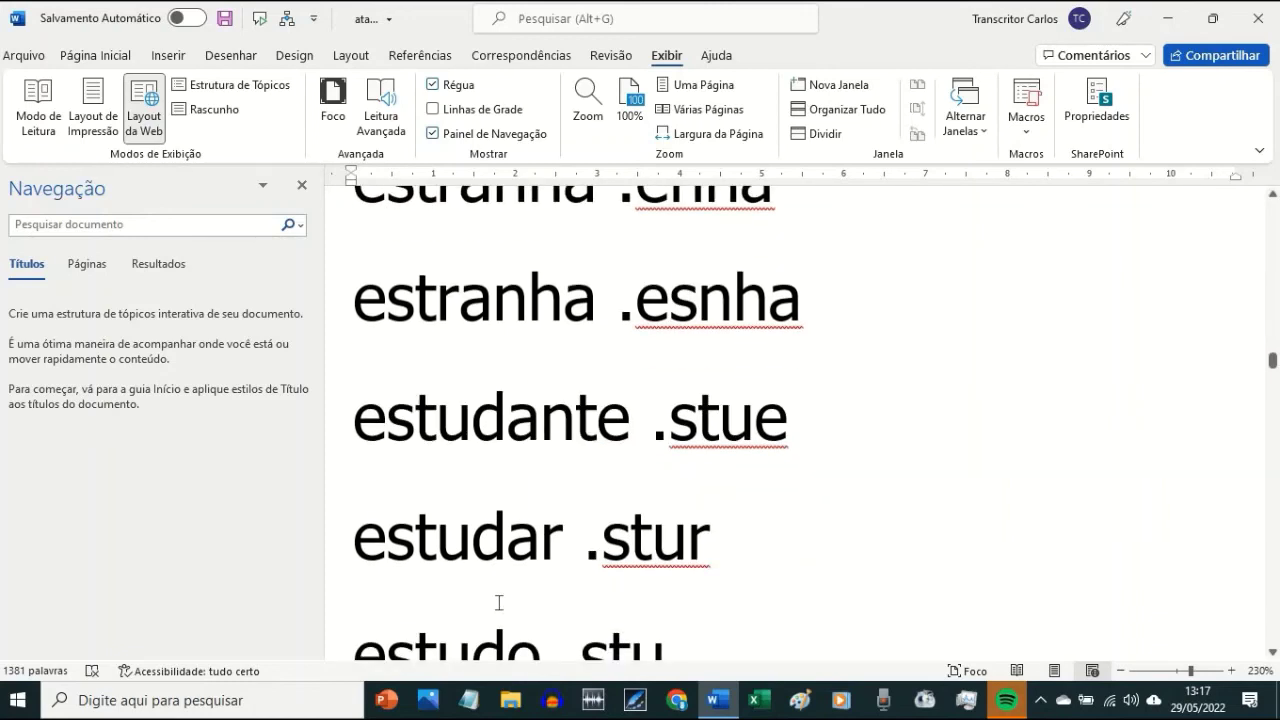
- Check the abbreviations of "estudar" and "estudo" and read on to the two "eu acho" entries
double_click(631, 558)
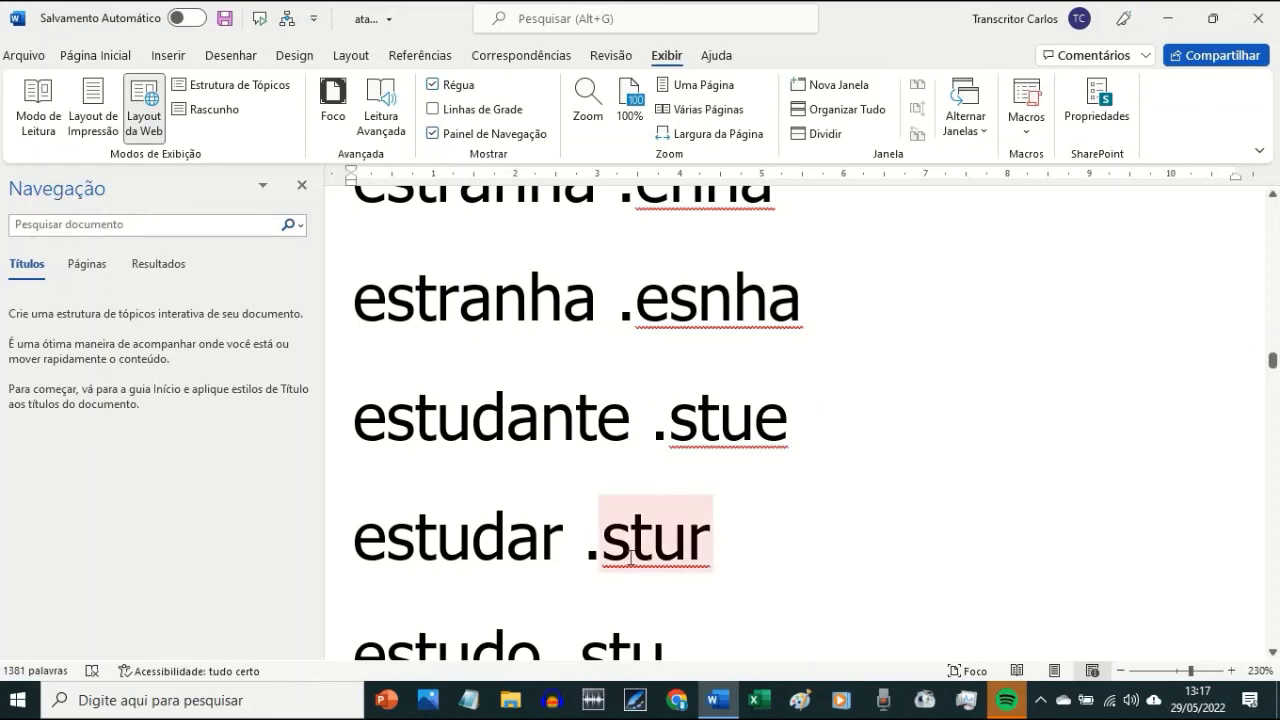
left_click(631, 580)
scroll(632, 578, "down", 1)
double_click(632, 578)
scroll(632, 580, "down", 2)
double_click(632, 583)
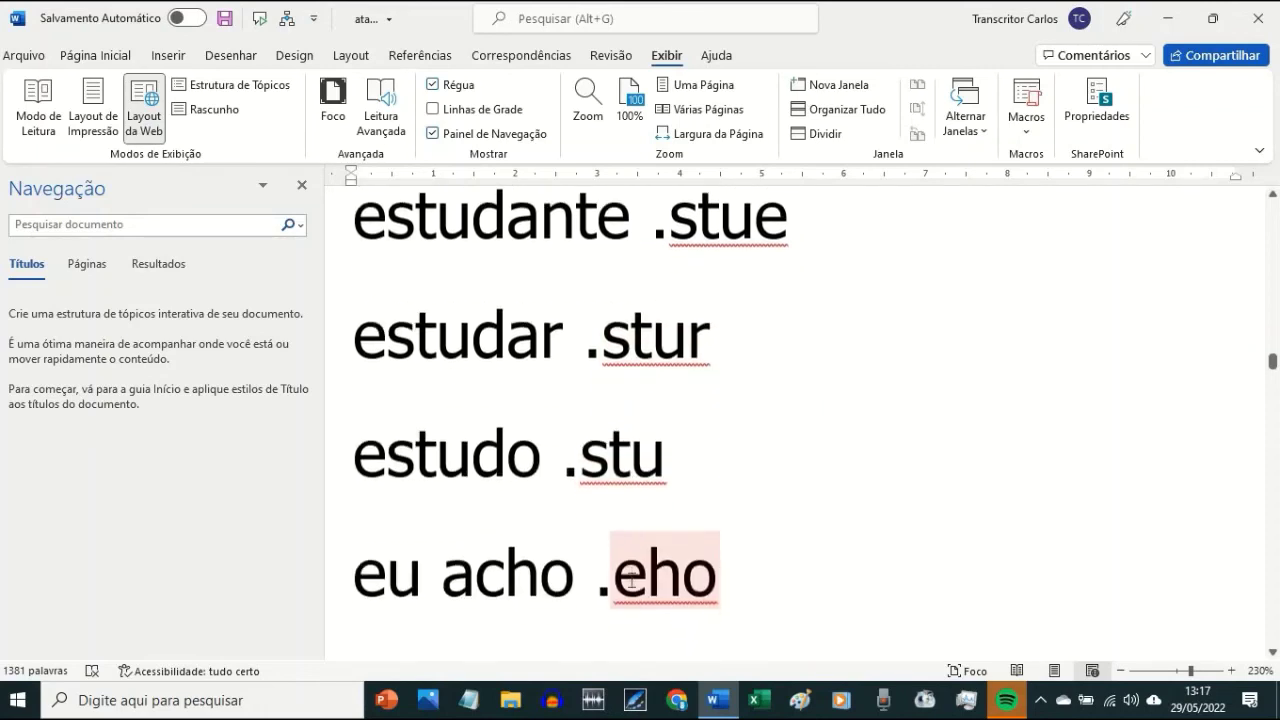
scroll(632, 583, "down", 1)
double_click(631, 580)
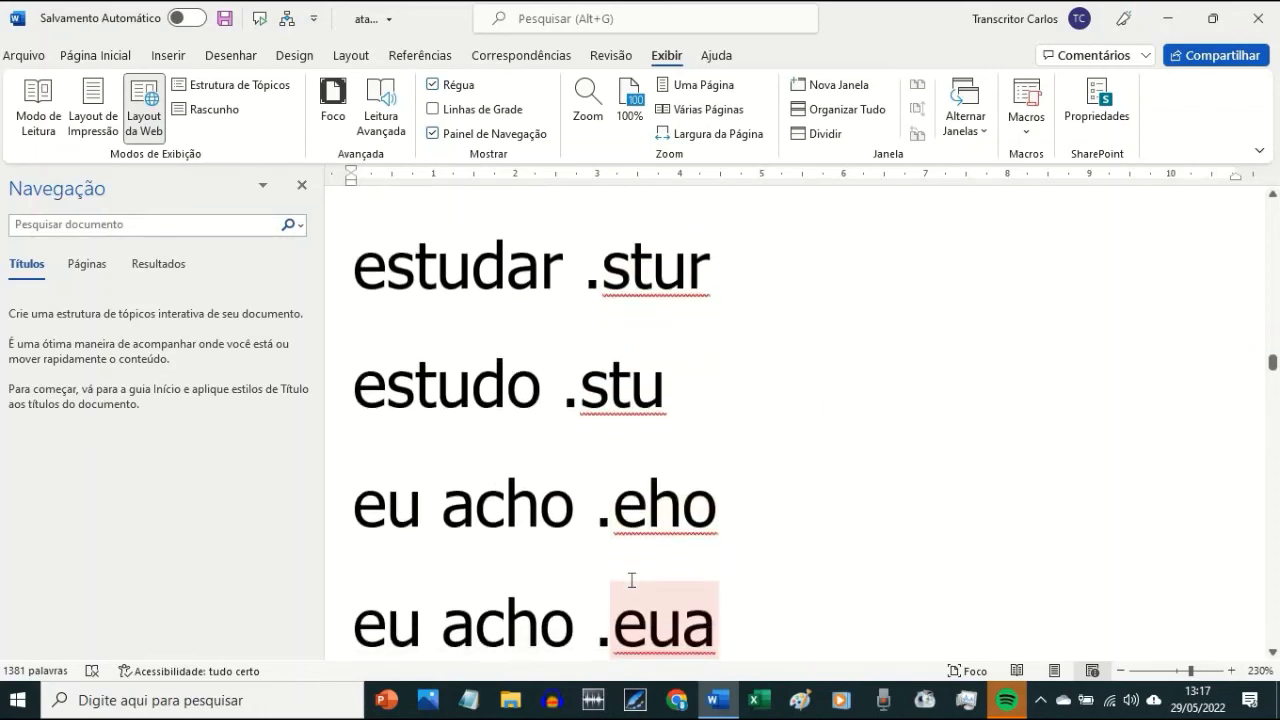
- Compare the .eho and .eua abbreviations of "eu acho" by marking the matching letters in each phrase
scroll(631, 580, "down", 1)
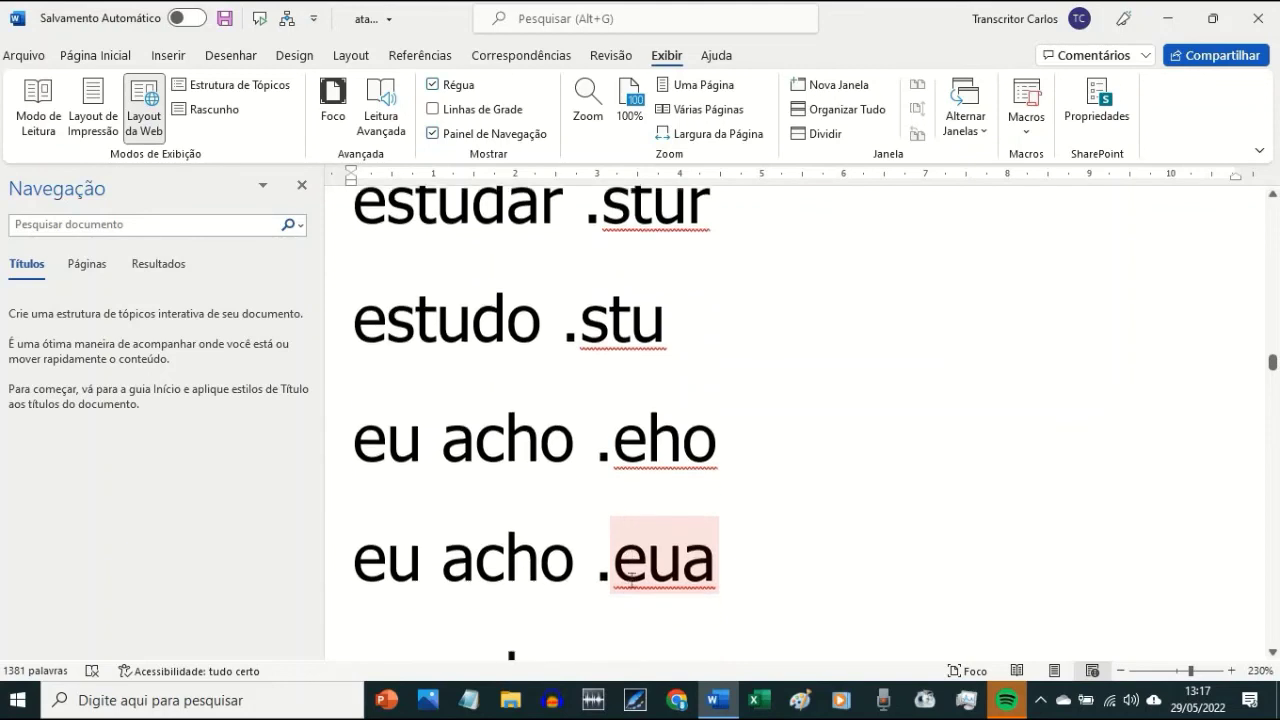
left_click(559, 529)
left_click_drag(357, 455, 329, 455)
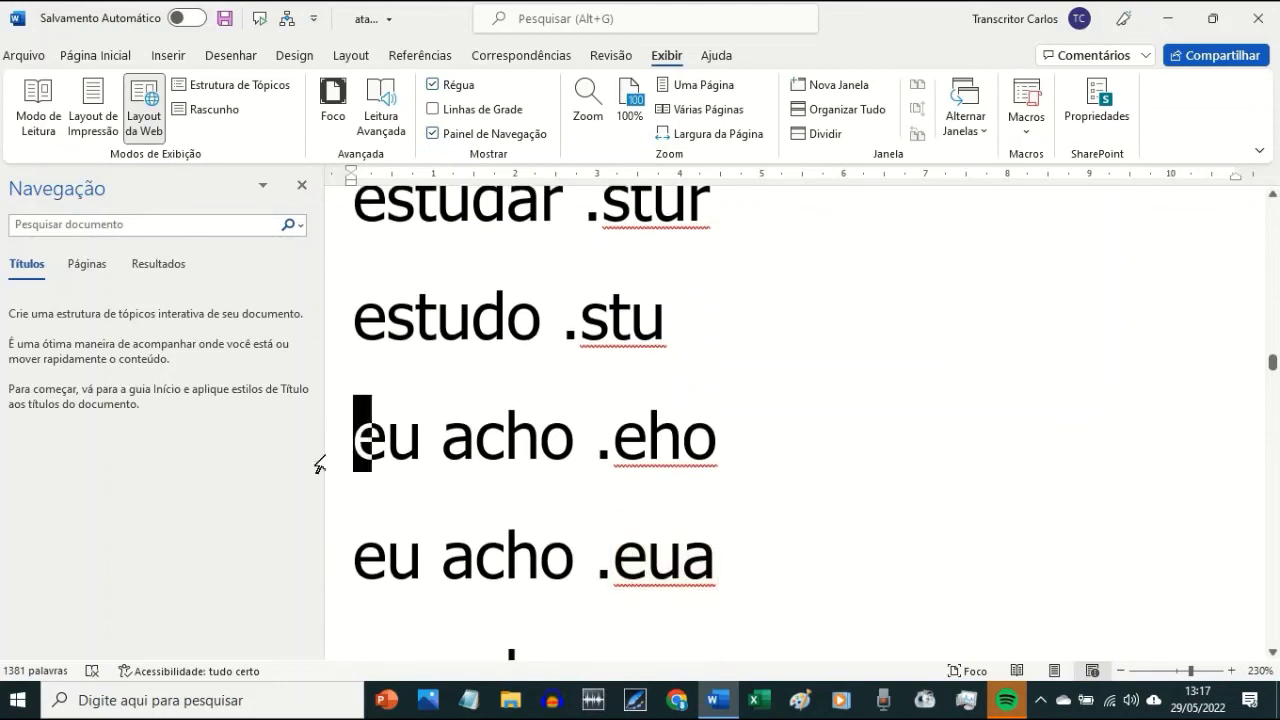
left_click_drag(505, 440, 575, 440)
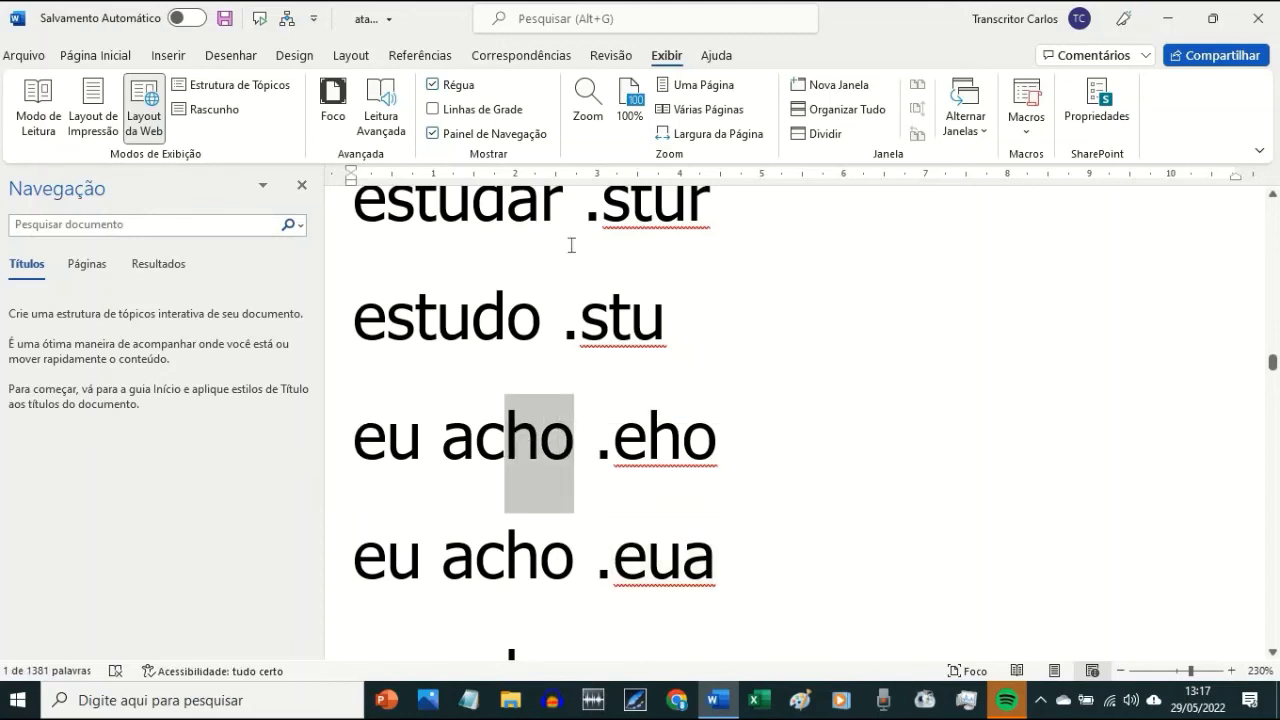
scroll(389, 588, "down", 1)
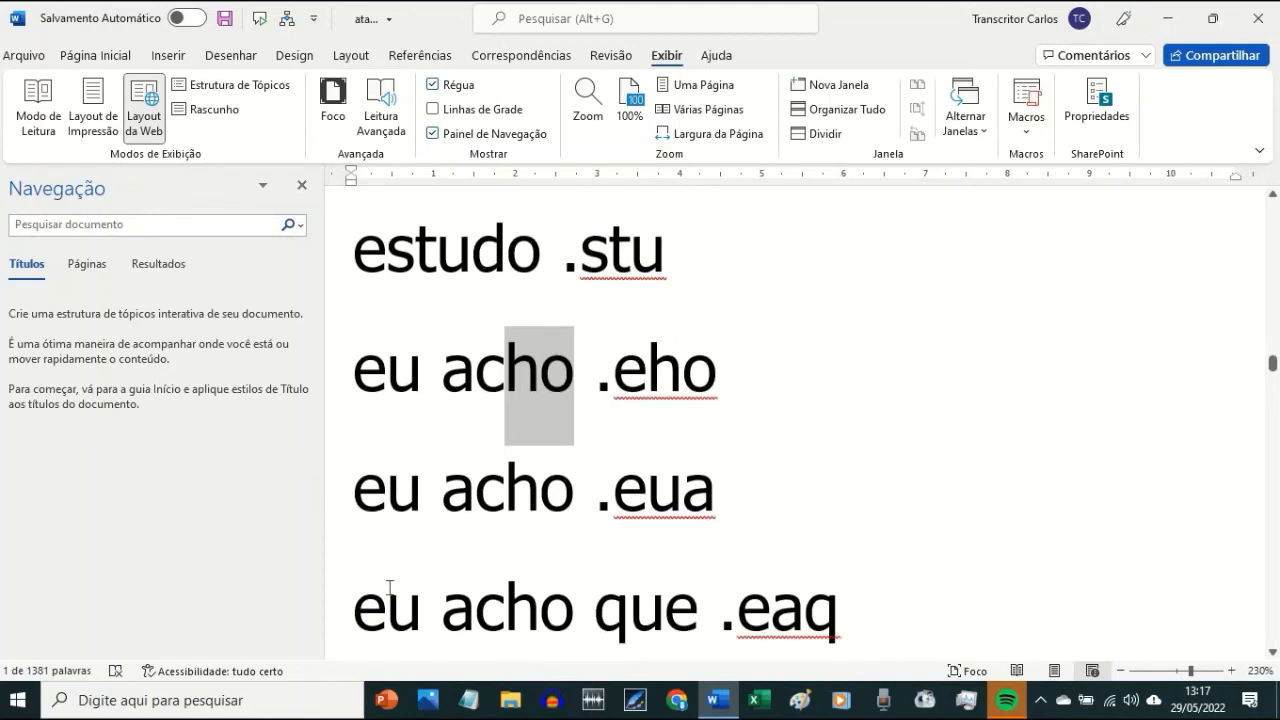
left_click(417, 508)
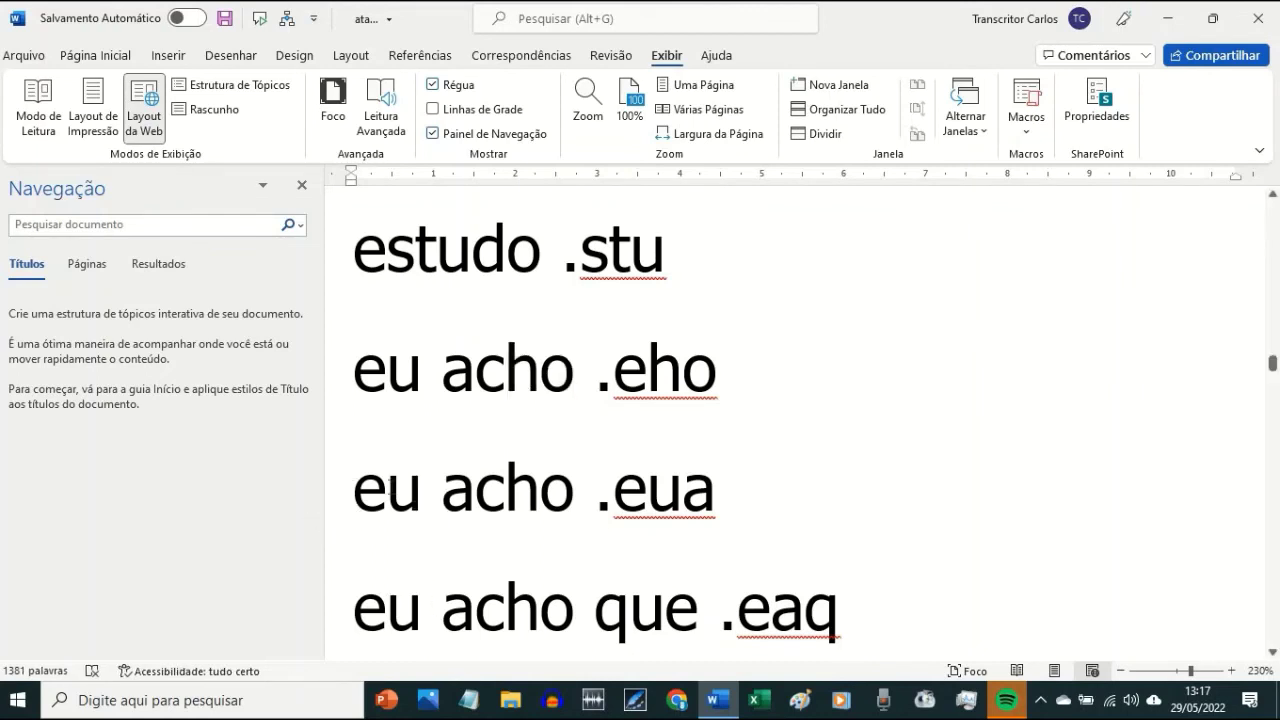
left_click_drag(388, 486, 475, 488)
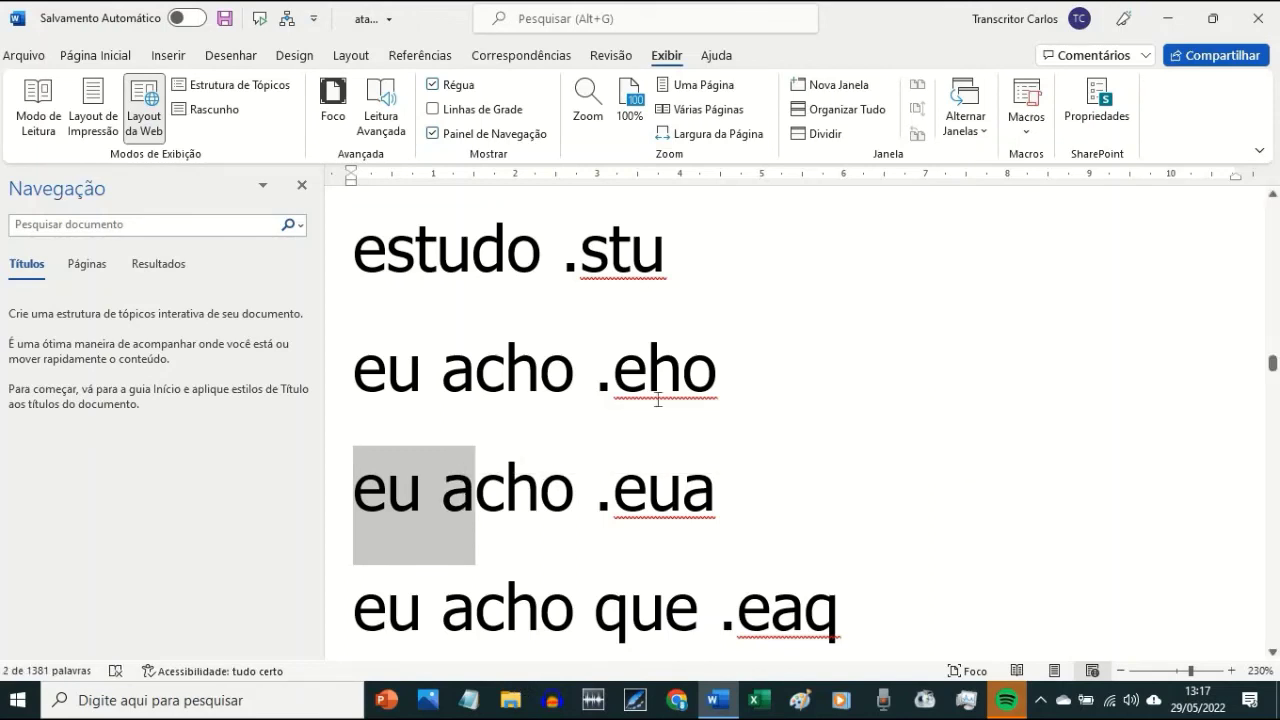
left_click(710, 398)
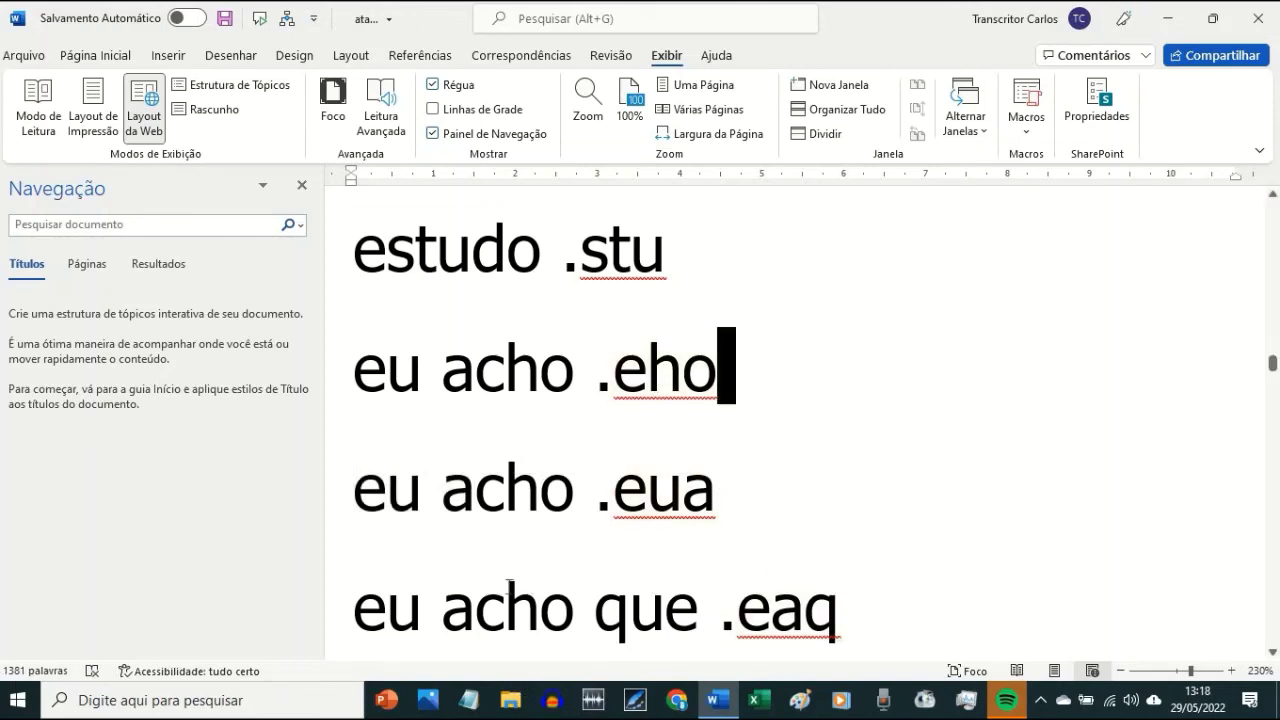
- Review the entries from "eu acho que" through "eu não" and "eu posso" to "eu sei", checking each abbreviation
scroll(510, 586, "down", 3)
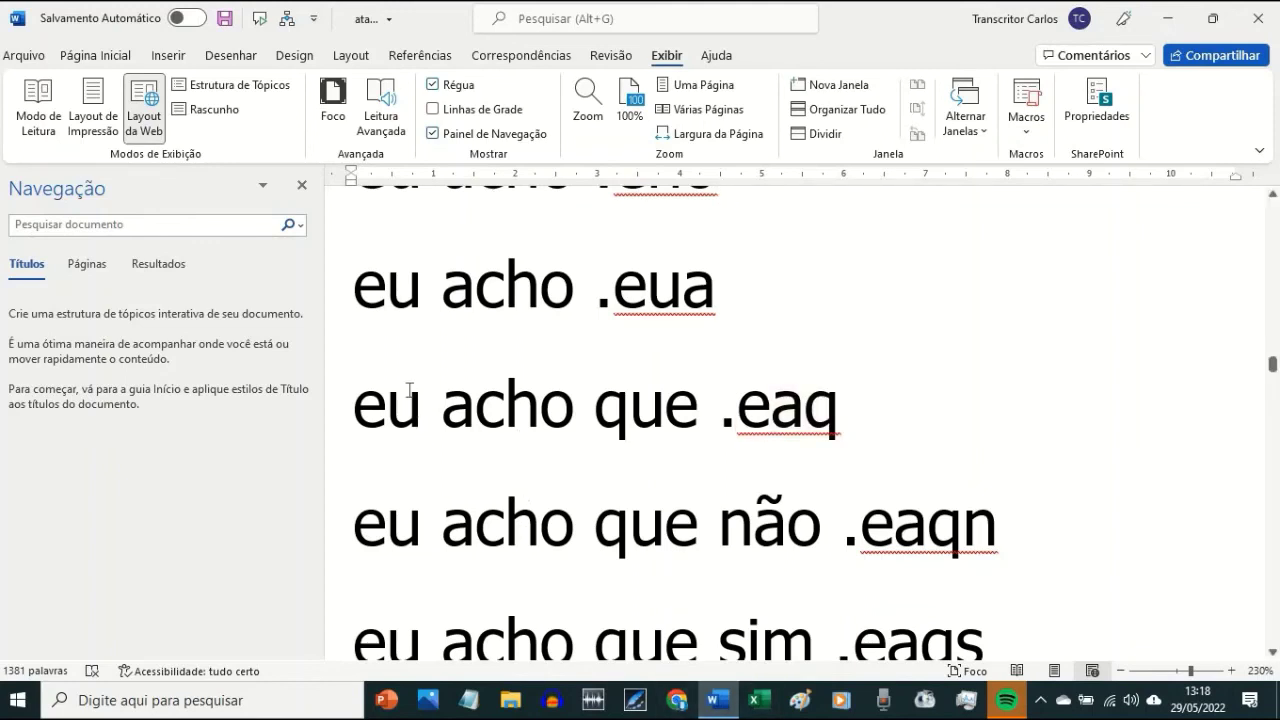
scroll(610, 525, "down", 2)
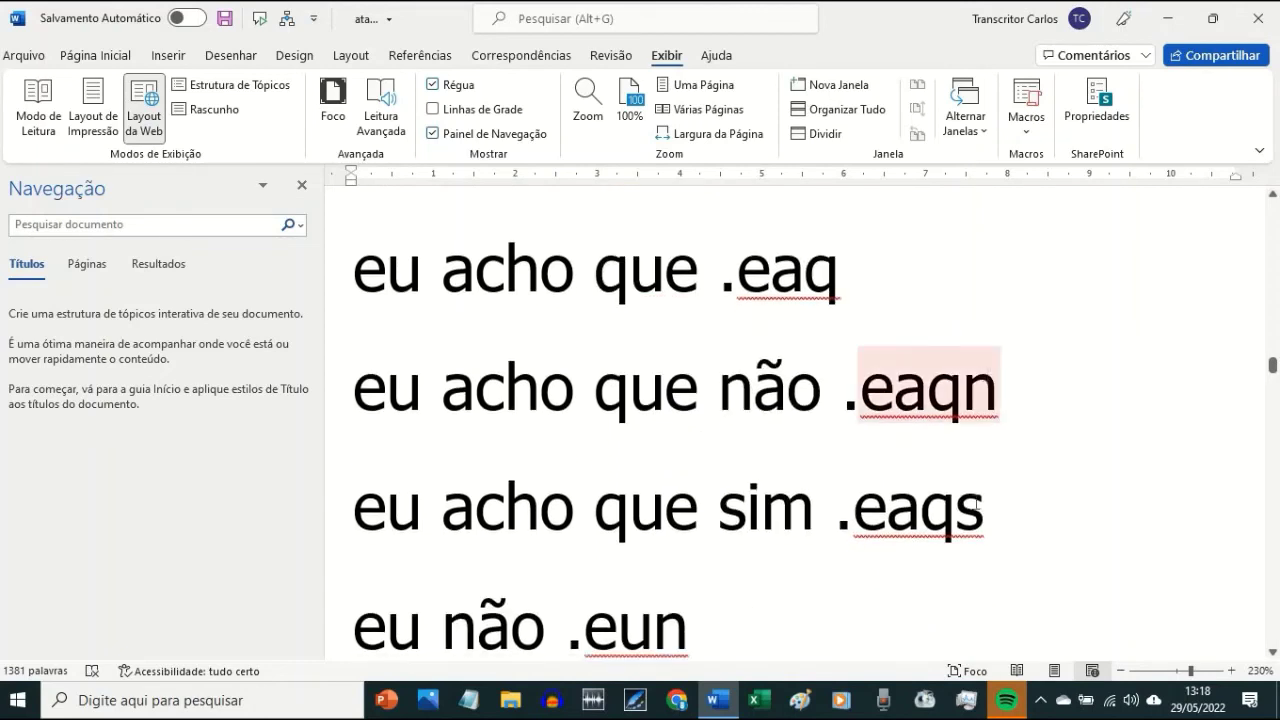
scroll(967, 530, "down", 2)
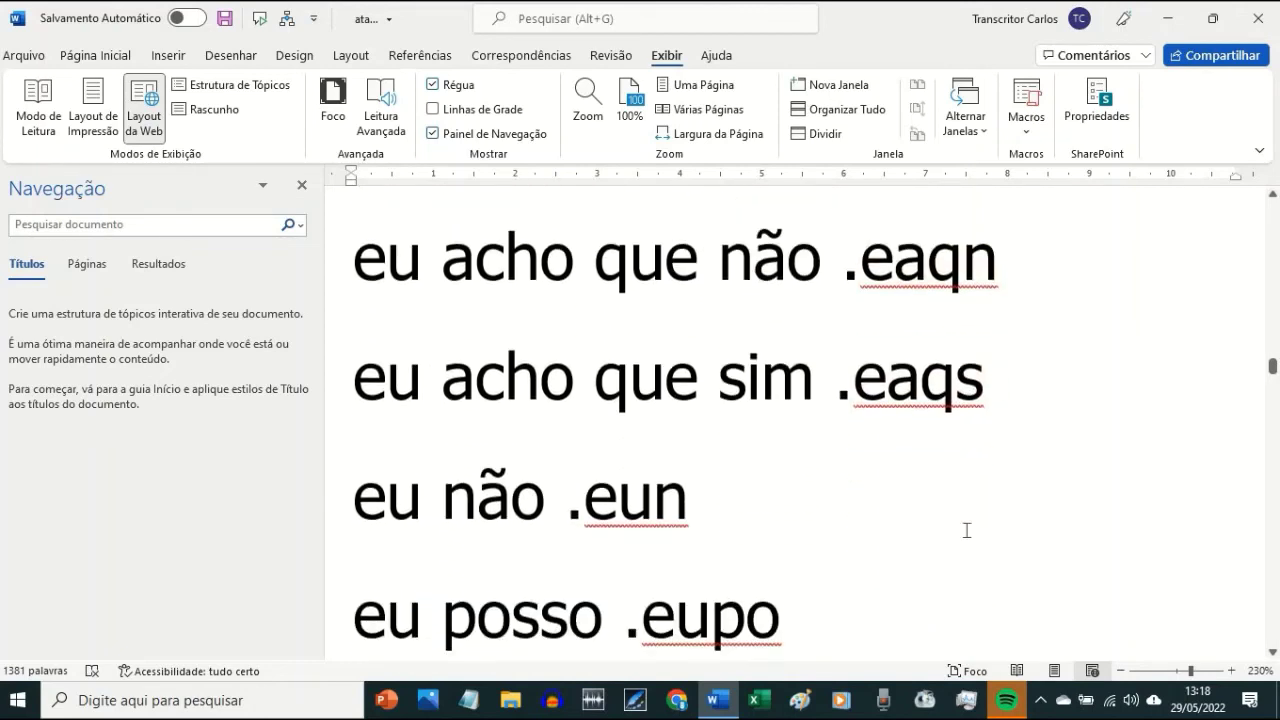
scroll(967, 530, "down", 1)
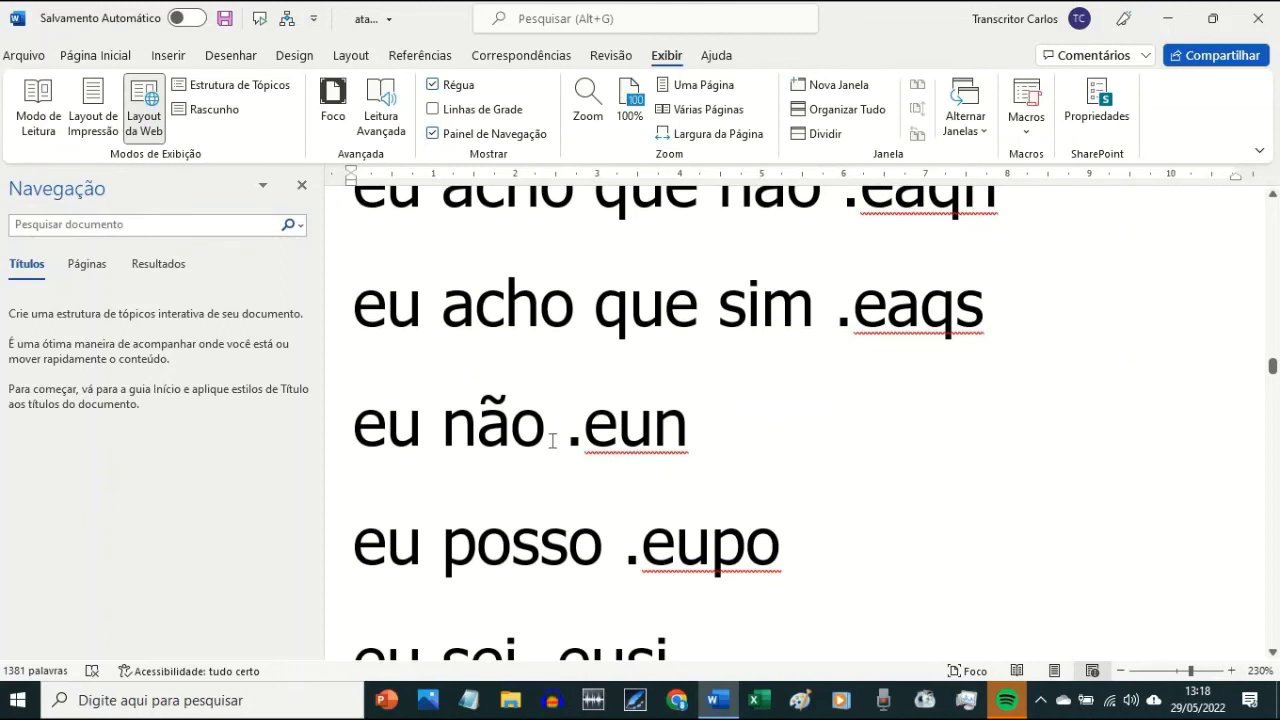
scroll(766, 441, "down", 2)
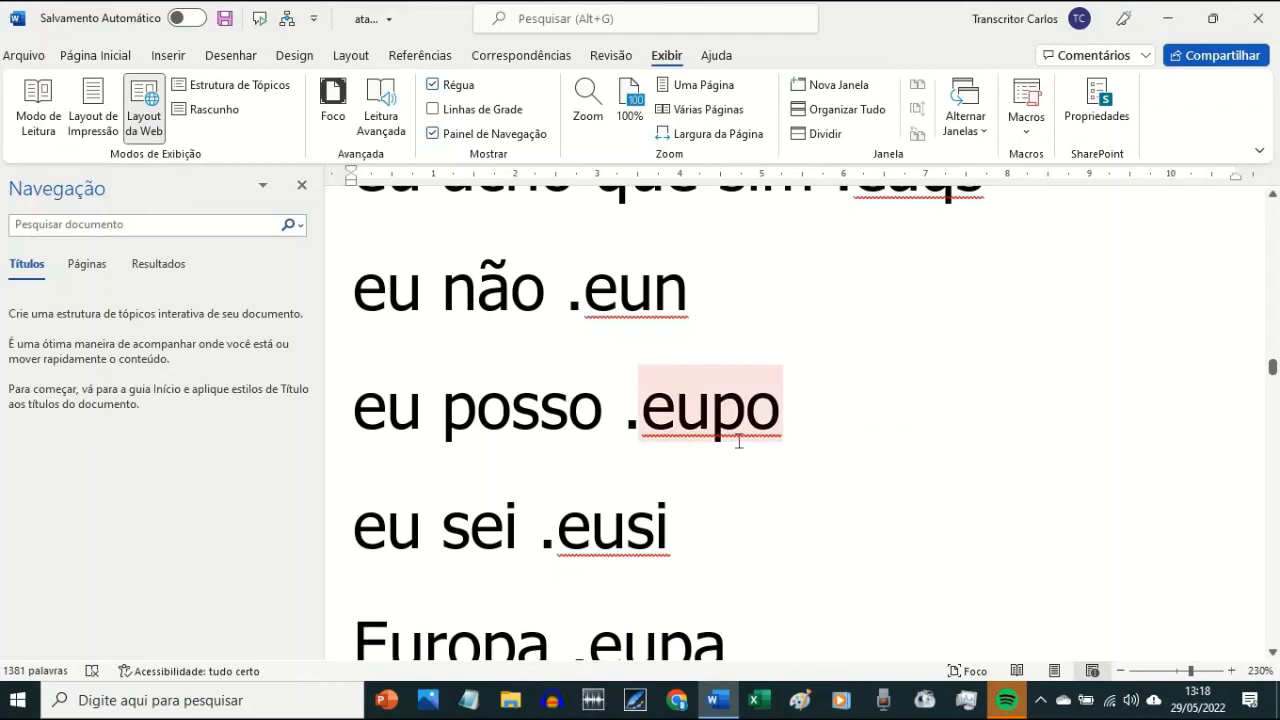
scroll(738, 441, "down", 1)
- Make the letters "Eu" bold in the word "Europa" of the .eupa entry
scroll(371, 534, "down", 3)
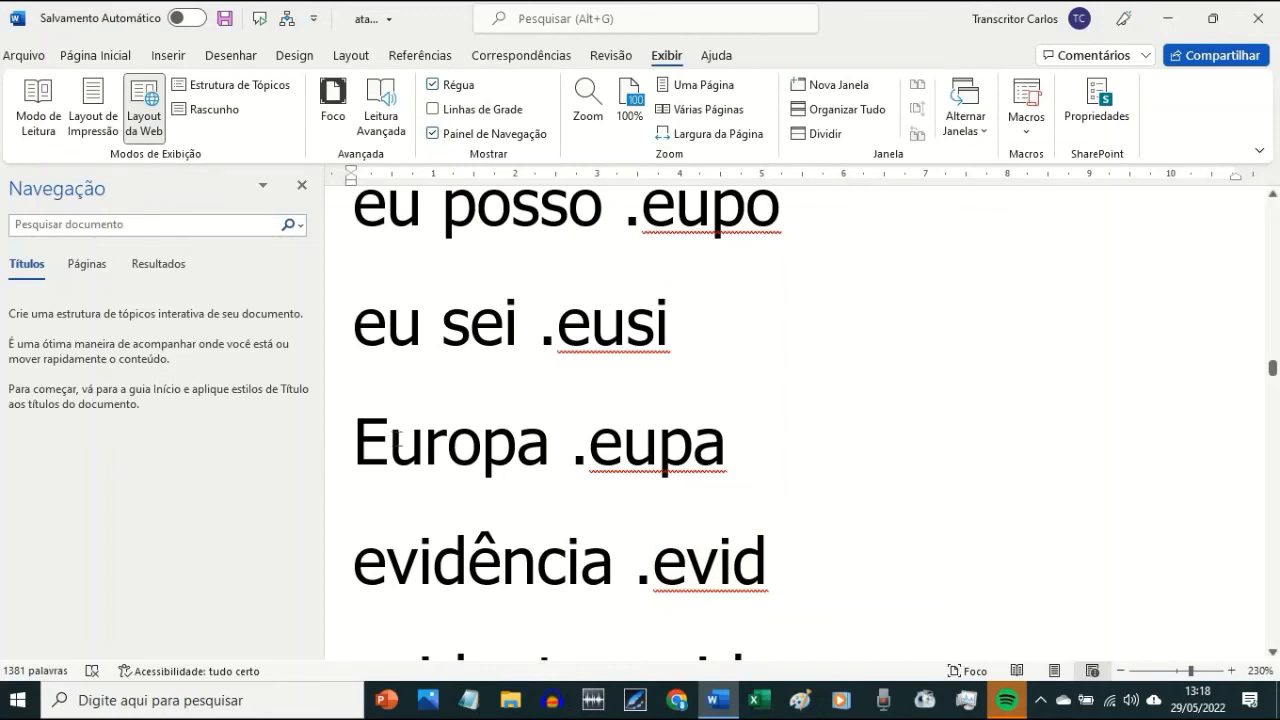
left_click_drag(424, 440, 324, 457)
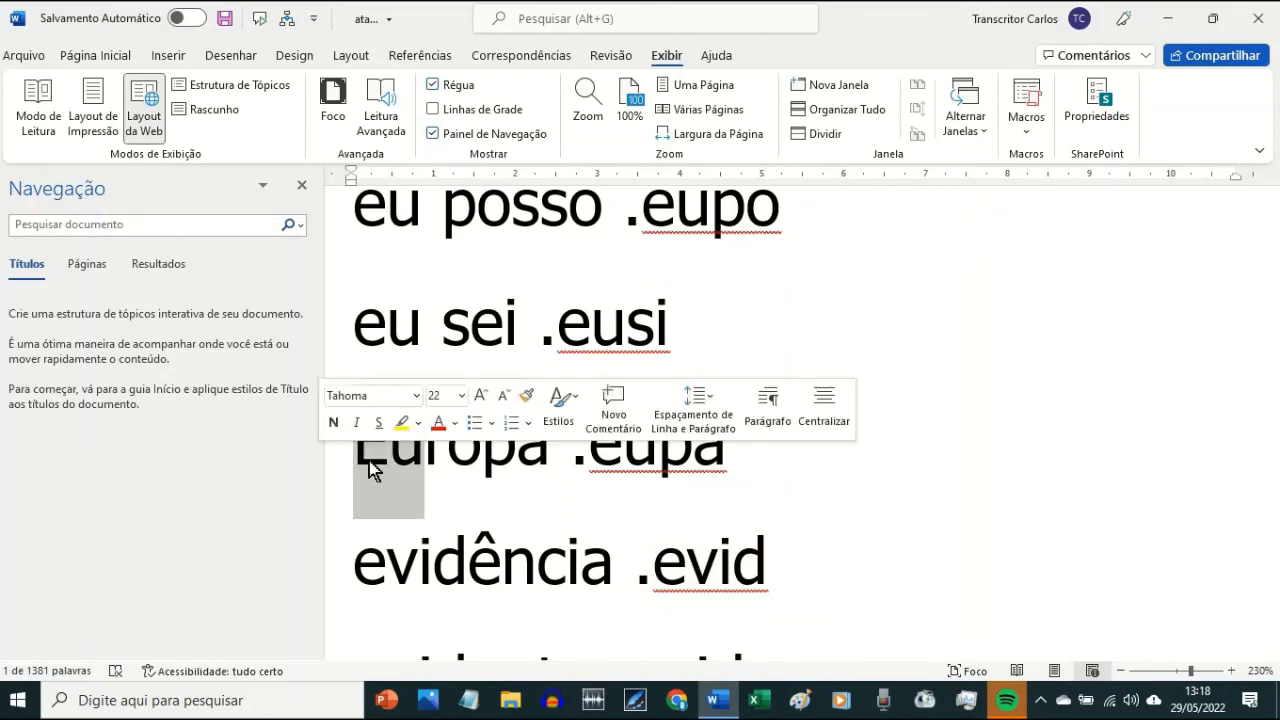
left_click(334, 422)
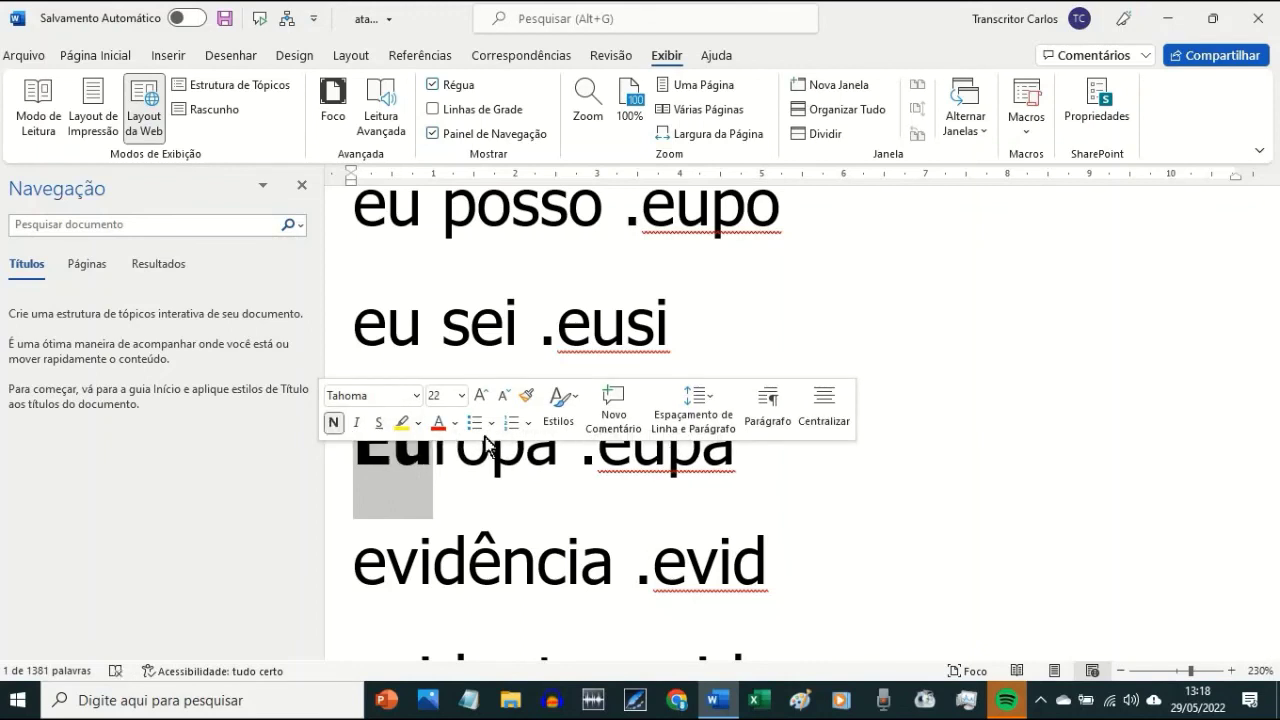
left_click(495, 445)
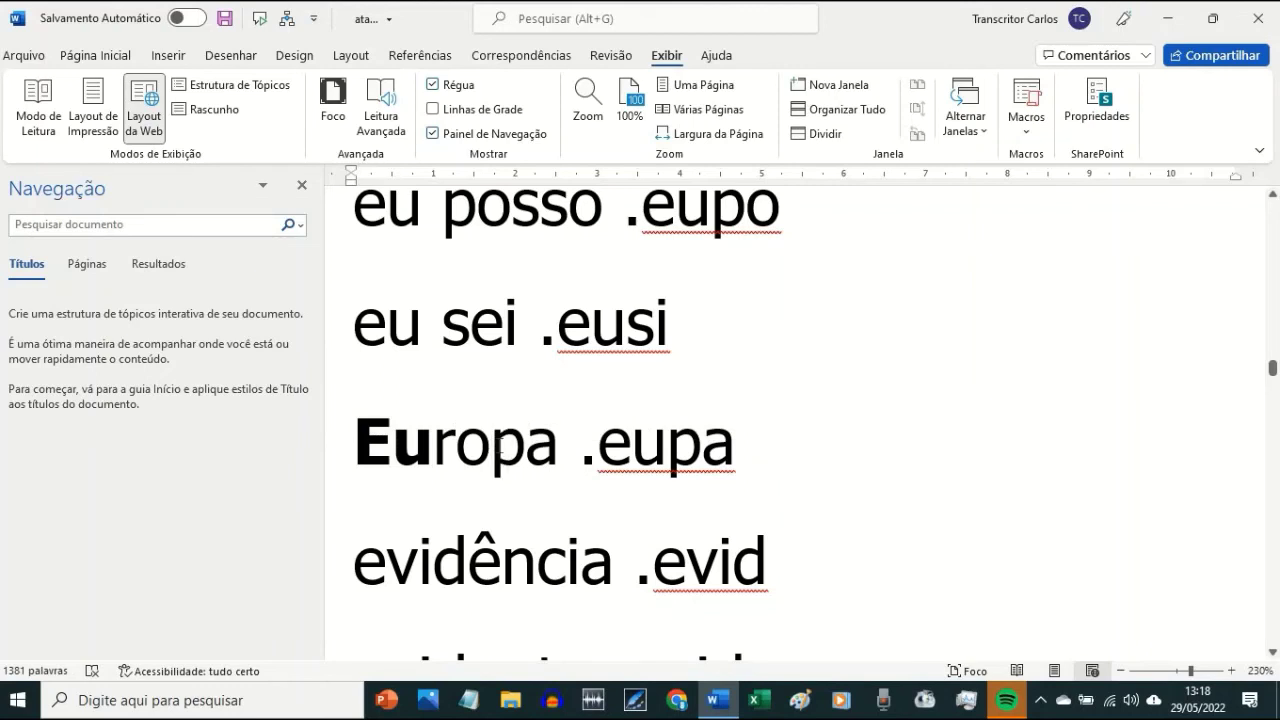
left_click_drag(497, 445, 549, 487)
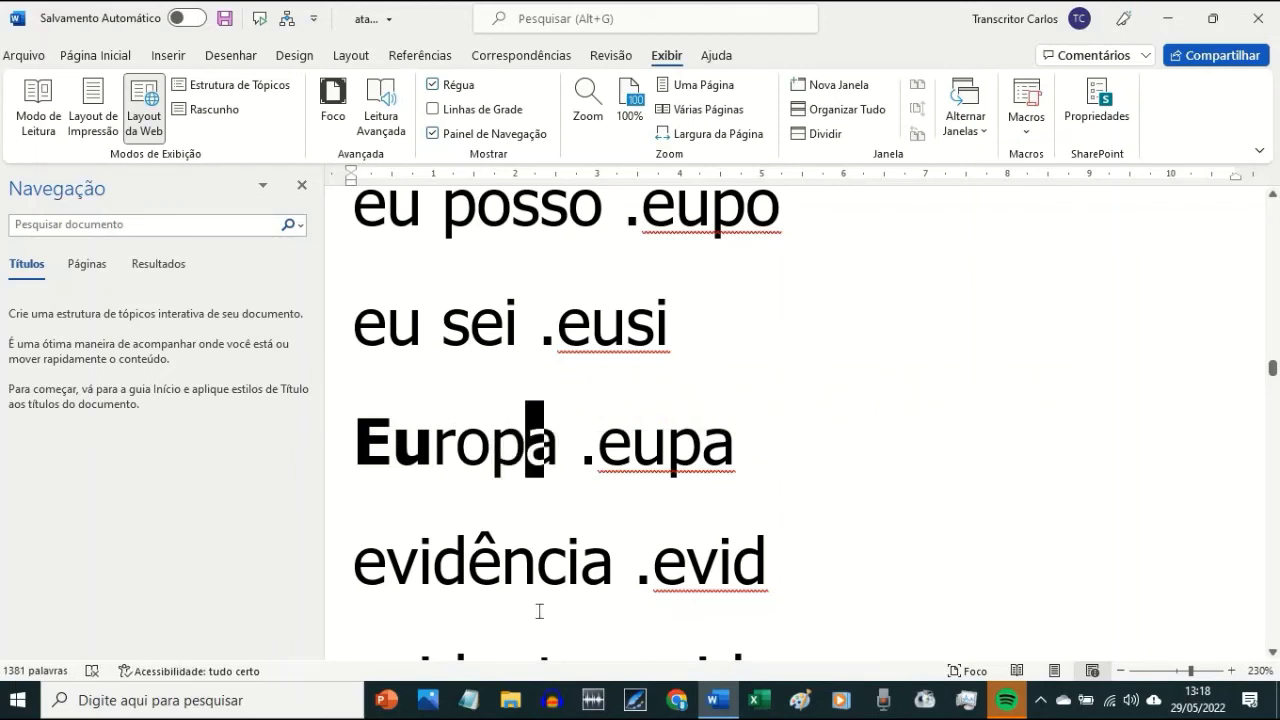
- Examine the entries for "evidência", "evidente" and "evidentemente", comparing their duplicate abbreviations such as .evidentementee, .evie and .evidentee
scroll(539, 640, "down", 2)
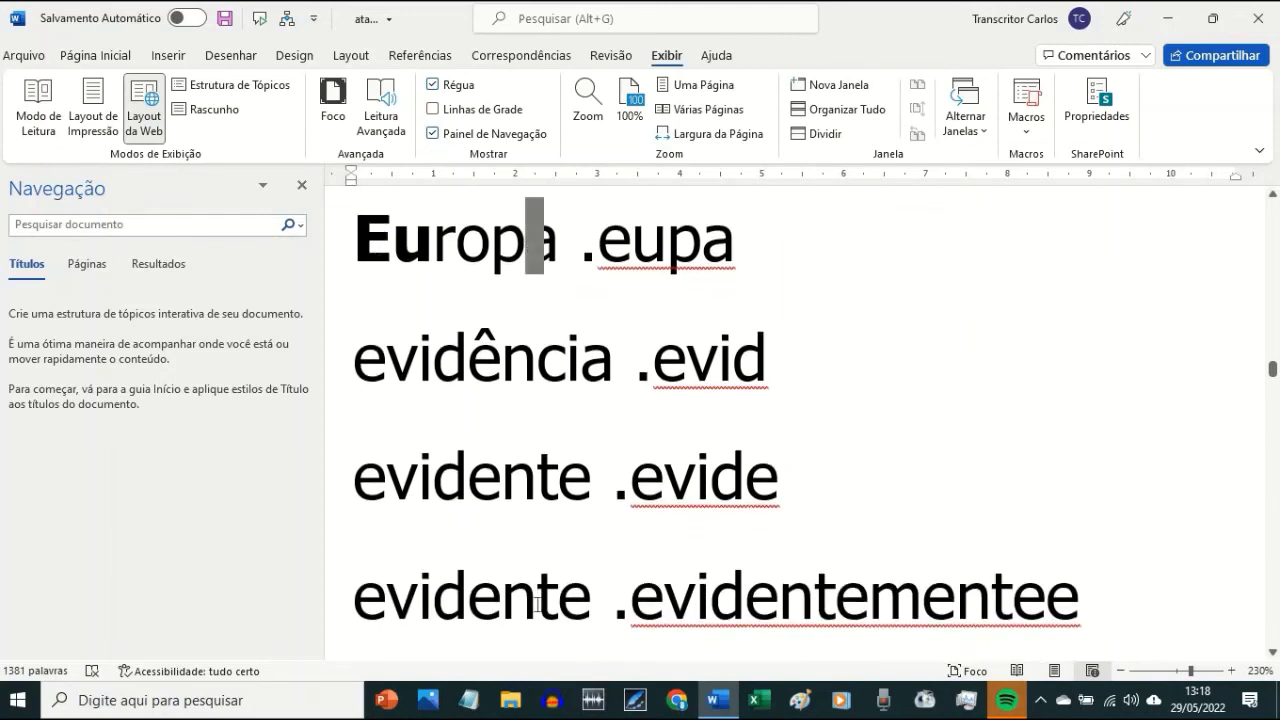
scroll(537, 604, "down", 1)
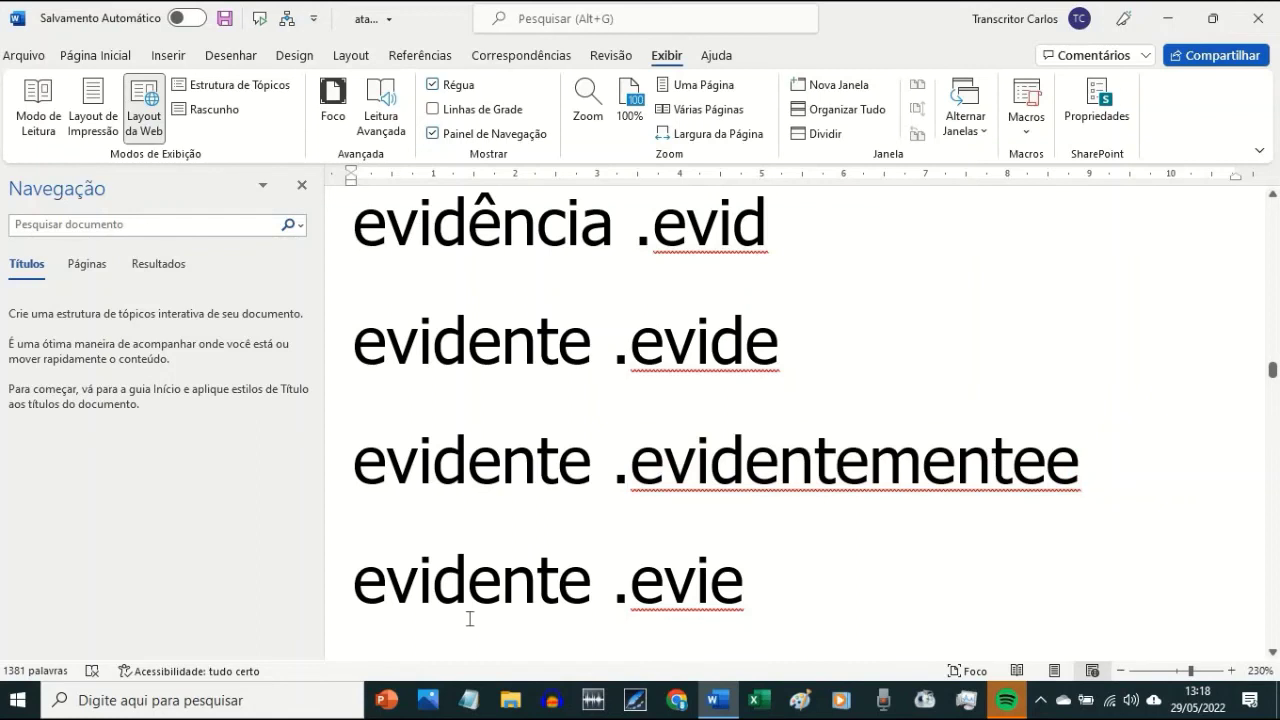
scroll(469, 619, "down", 1)
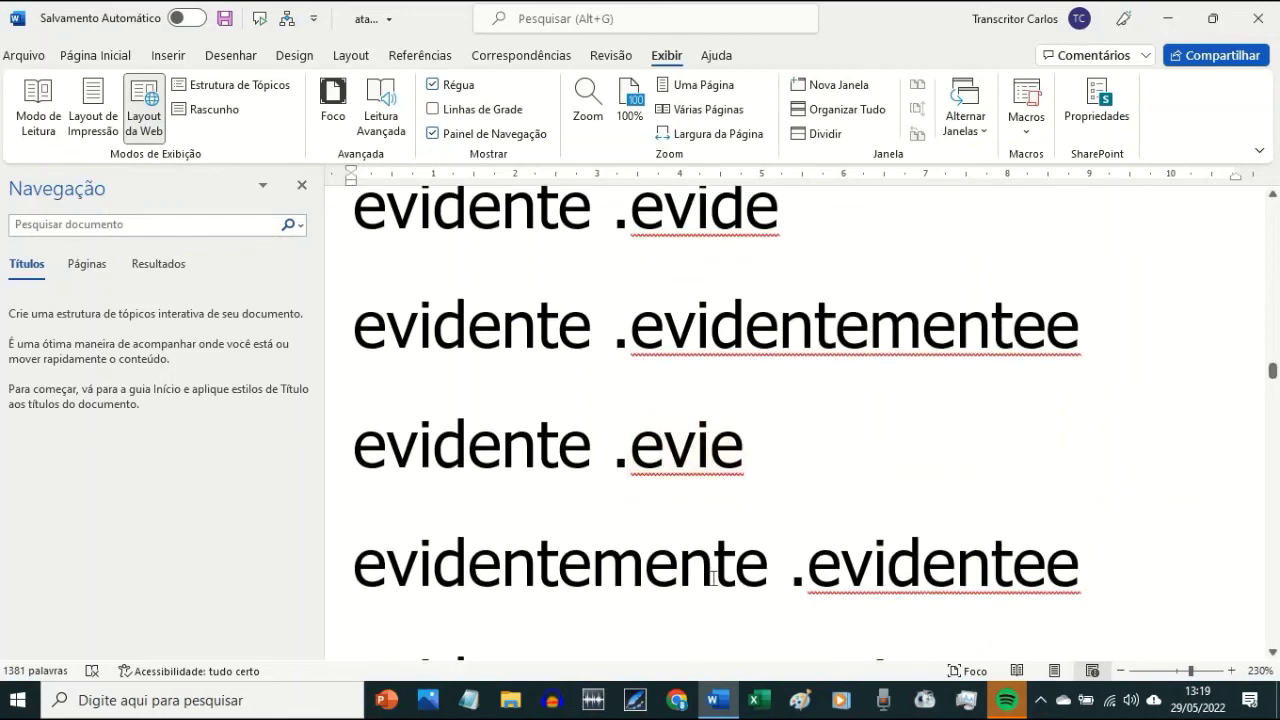
scroll(713, 577, "down", 1)
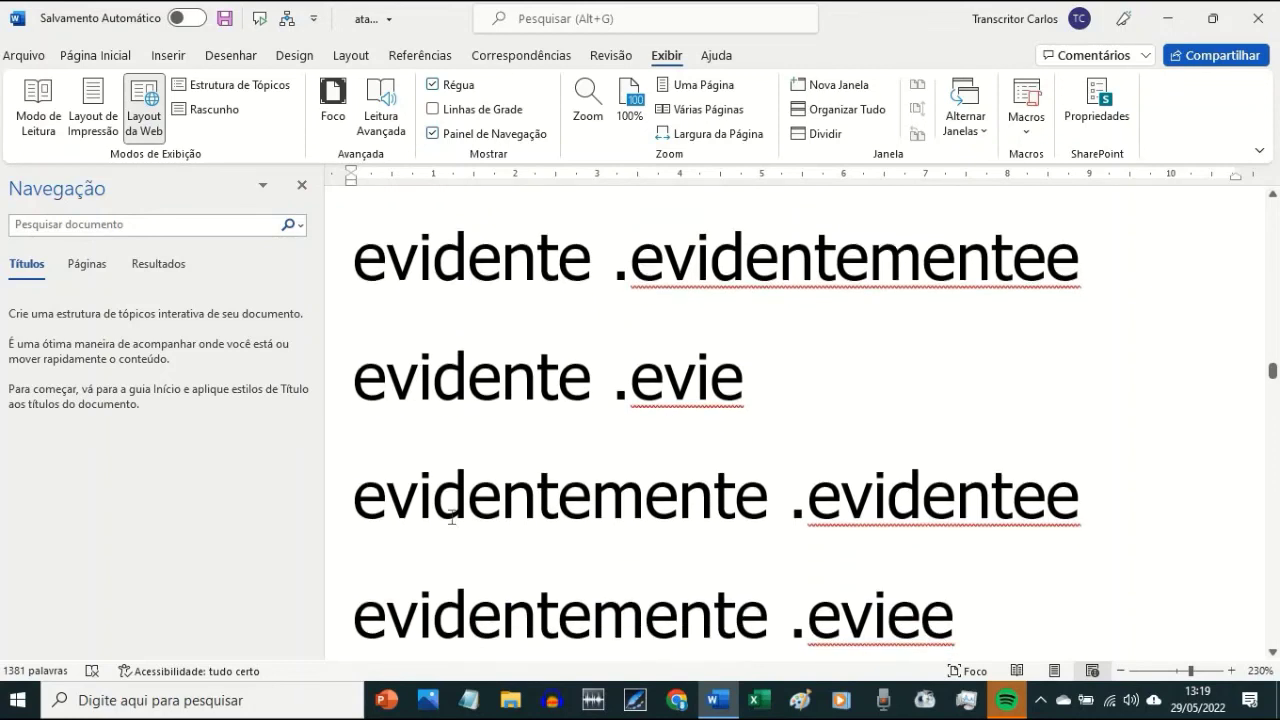
triple_click(452, 375)
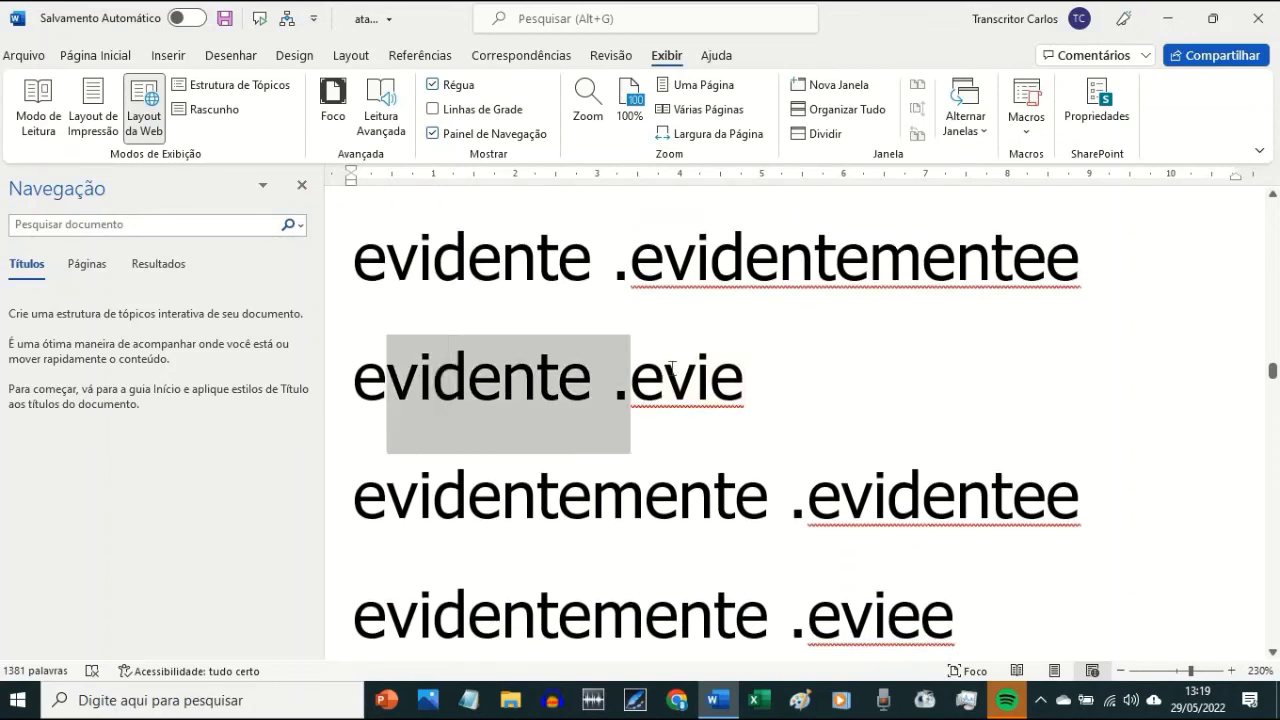
left_click(549, 520)
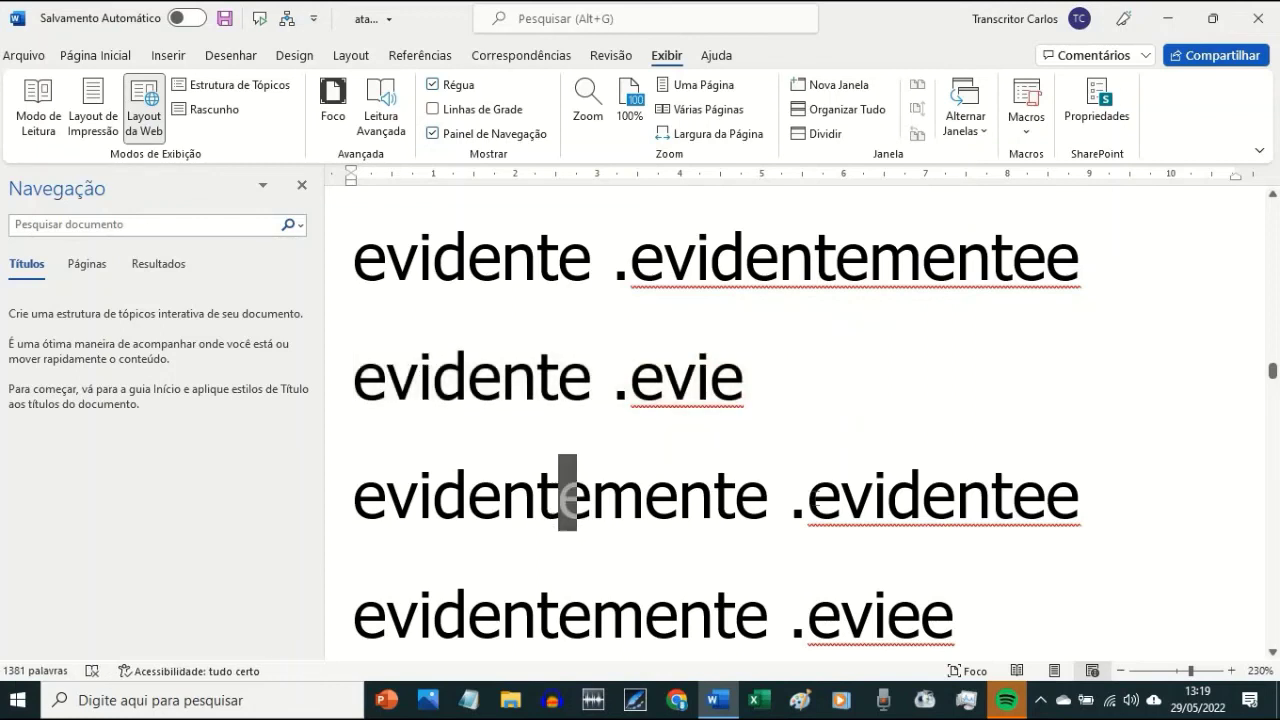
left_click(906, 490)
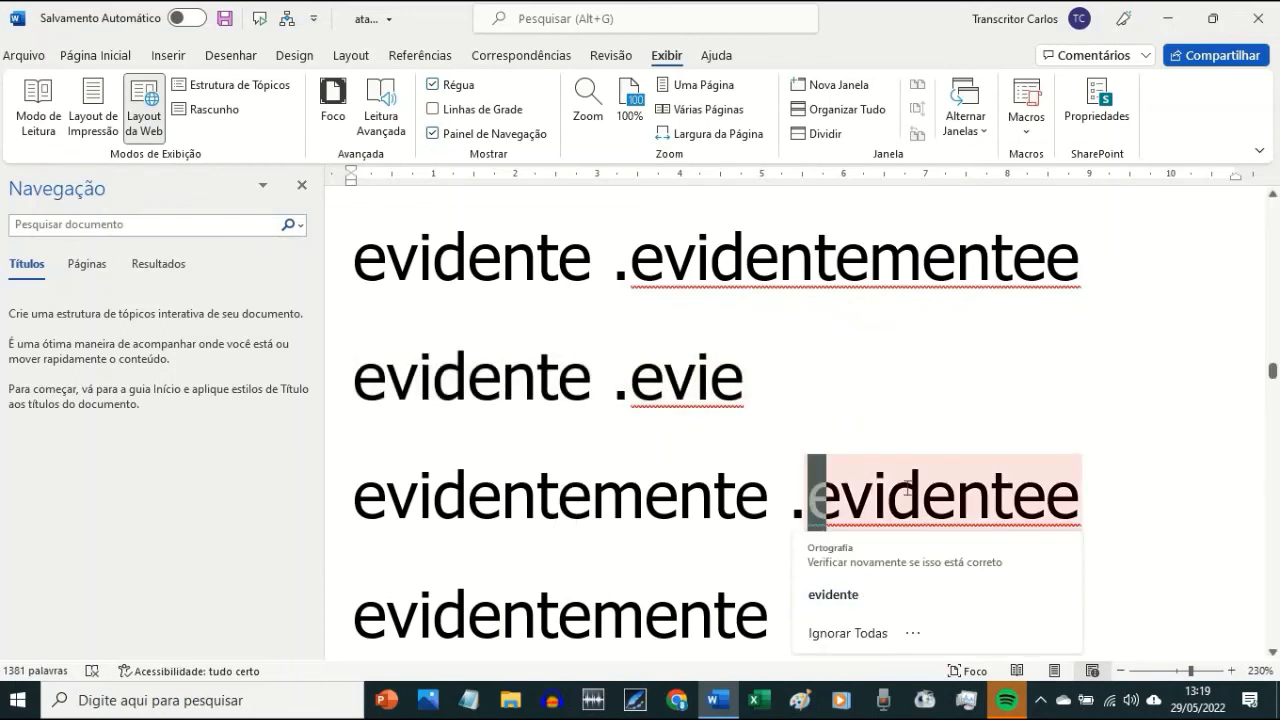
scroll(808, 537, "down", 1)
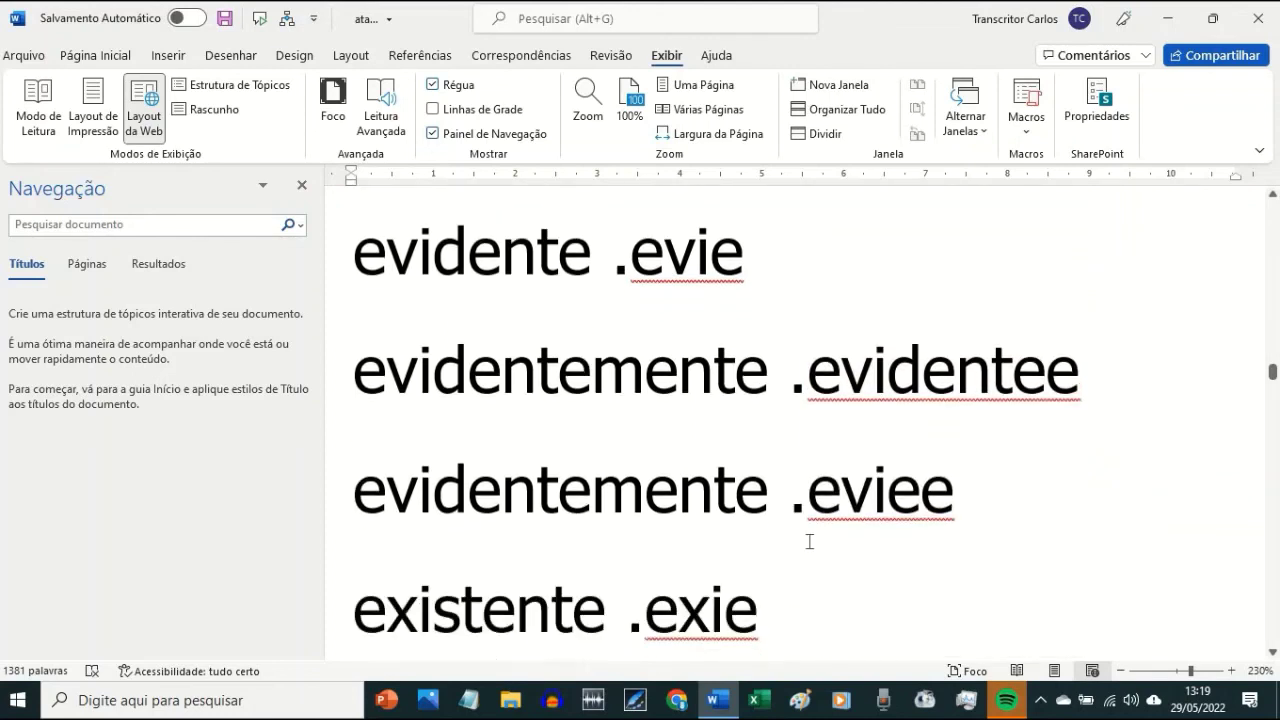
- Review the entries from "evidentemente .eviee" through "existente", "fábrica", "família" and "favela" to "fazer", checking each abbreviation
left_click(681, 490)
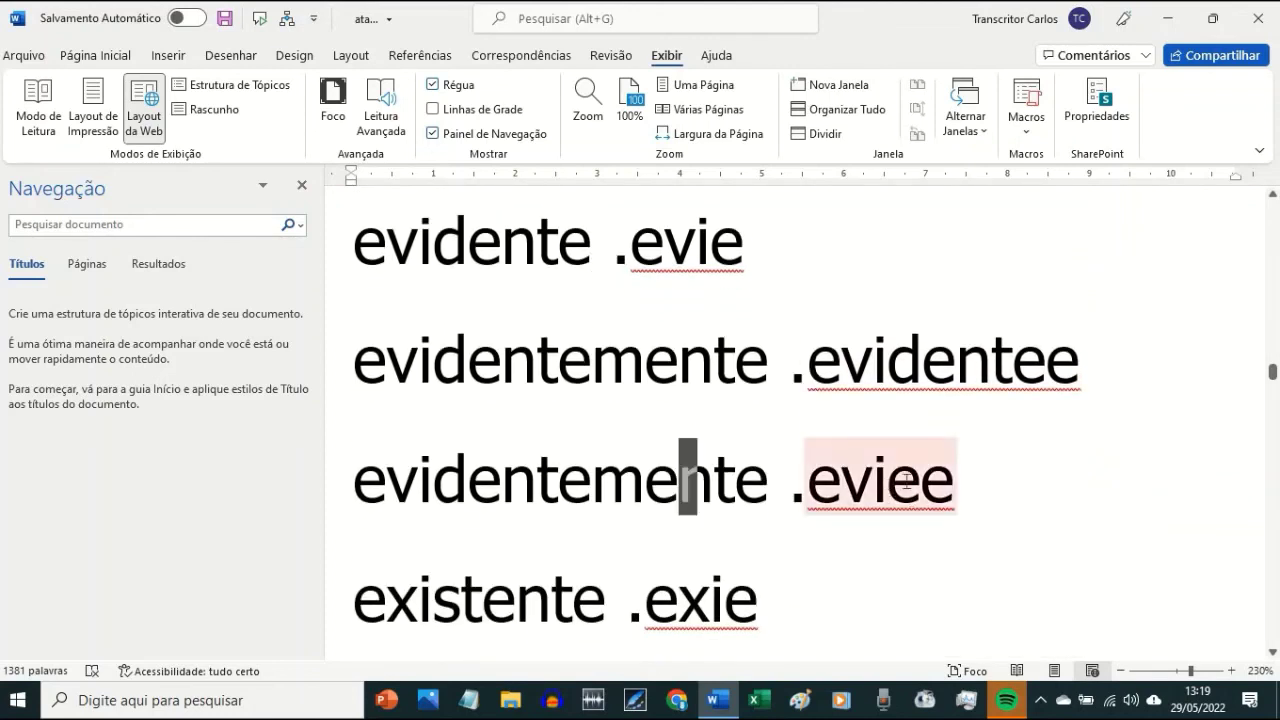
scroll(600, 590, "down", 3)
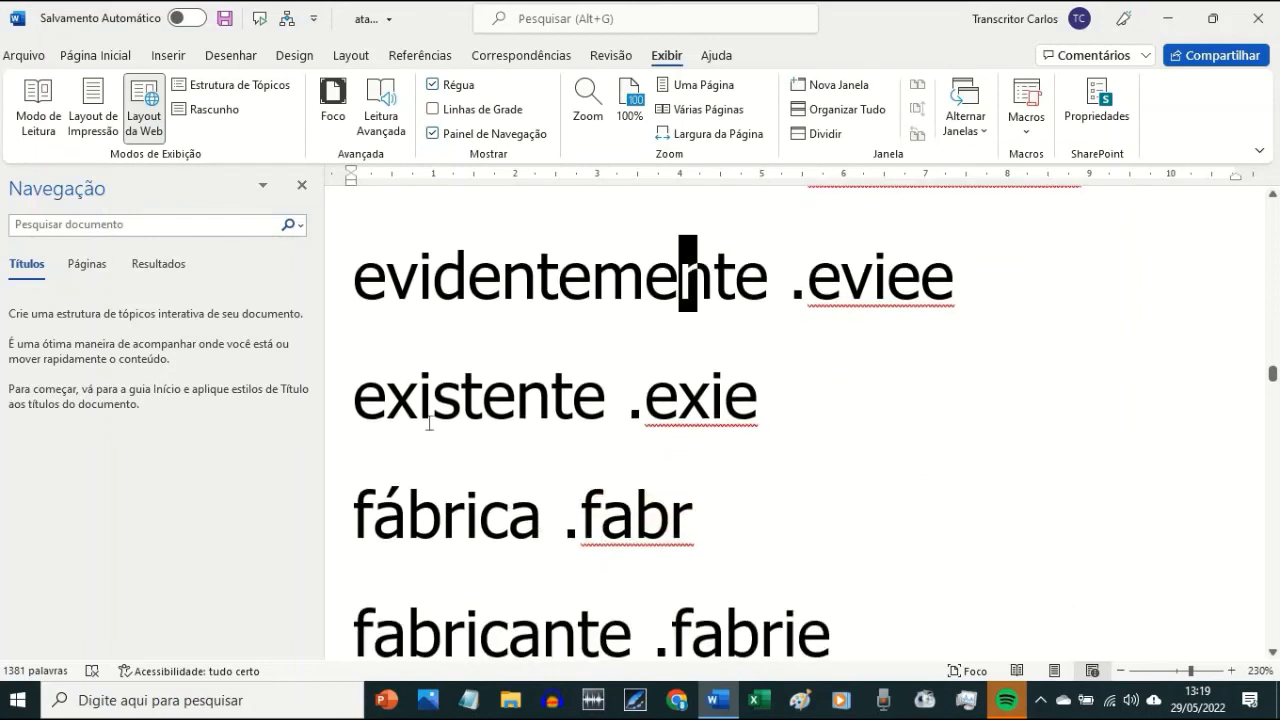
scroll(502, 576, "down", 3)
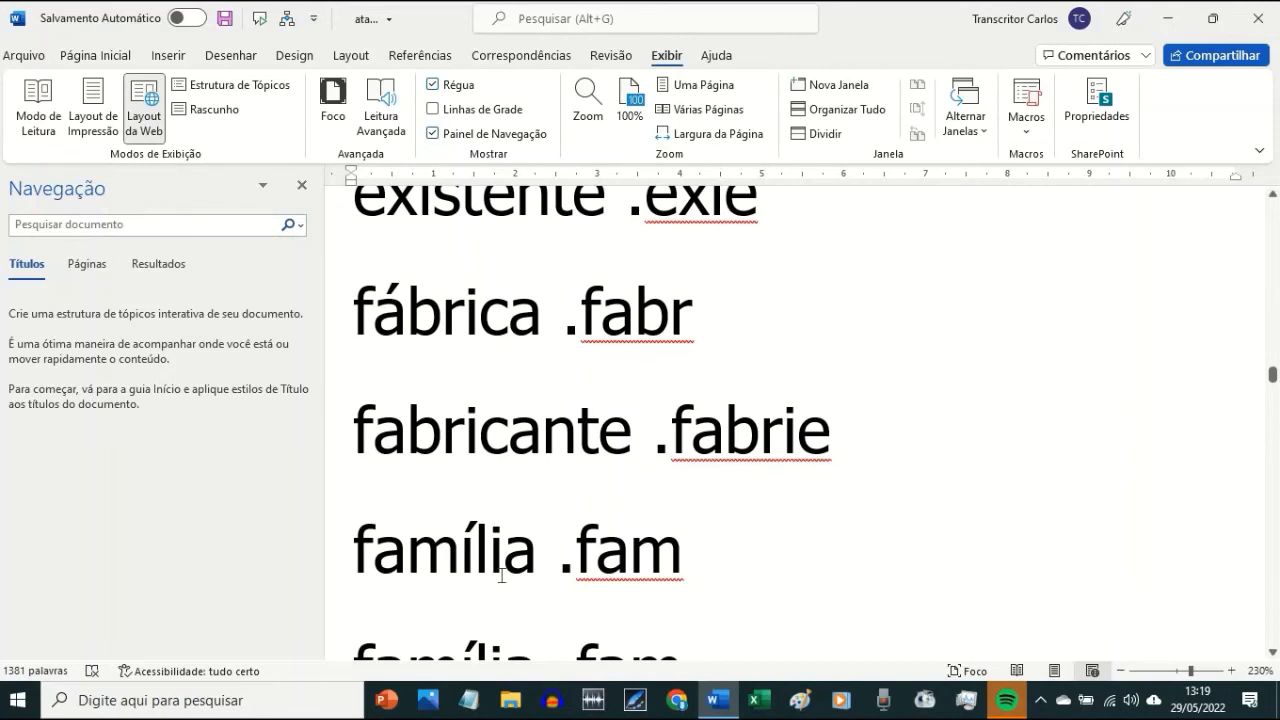
scroll(502, 576, "down", 1)
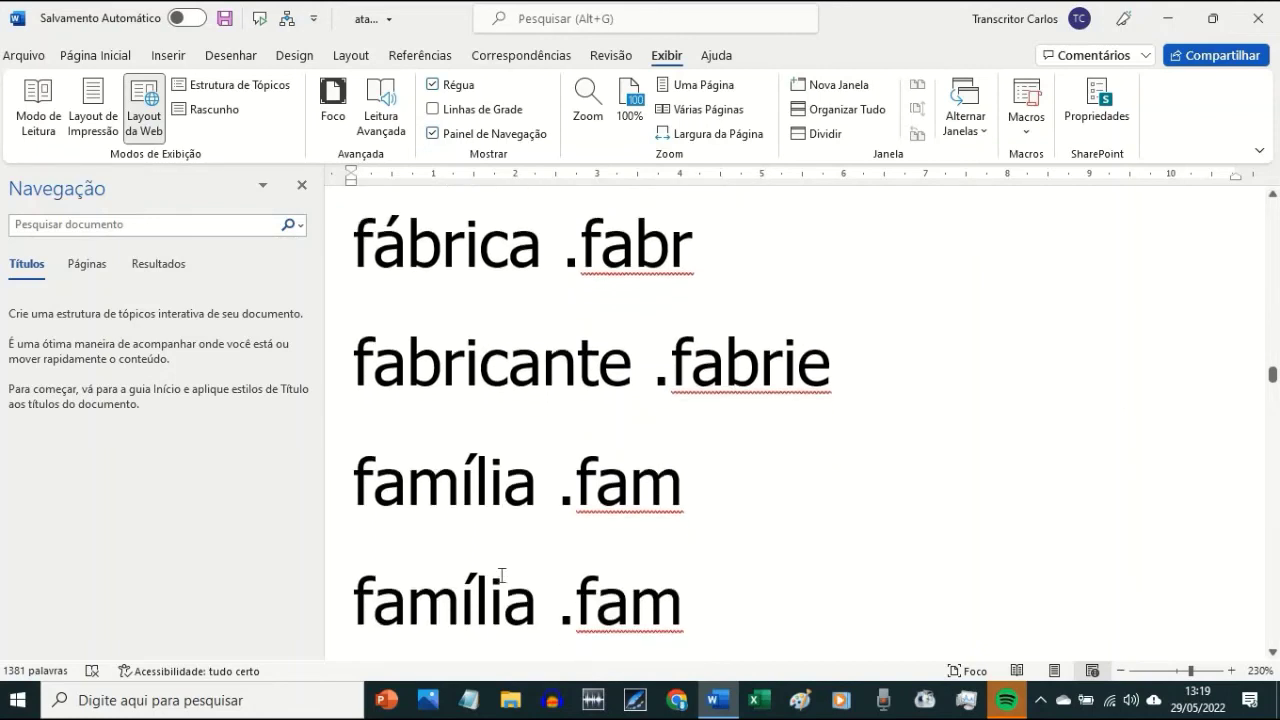
scroll(502, 576, "down", 3)
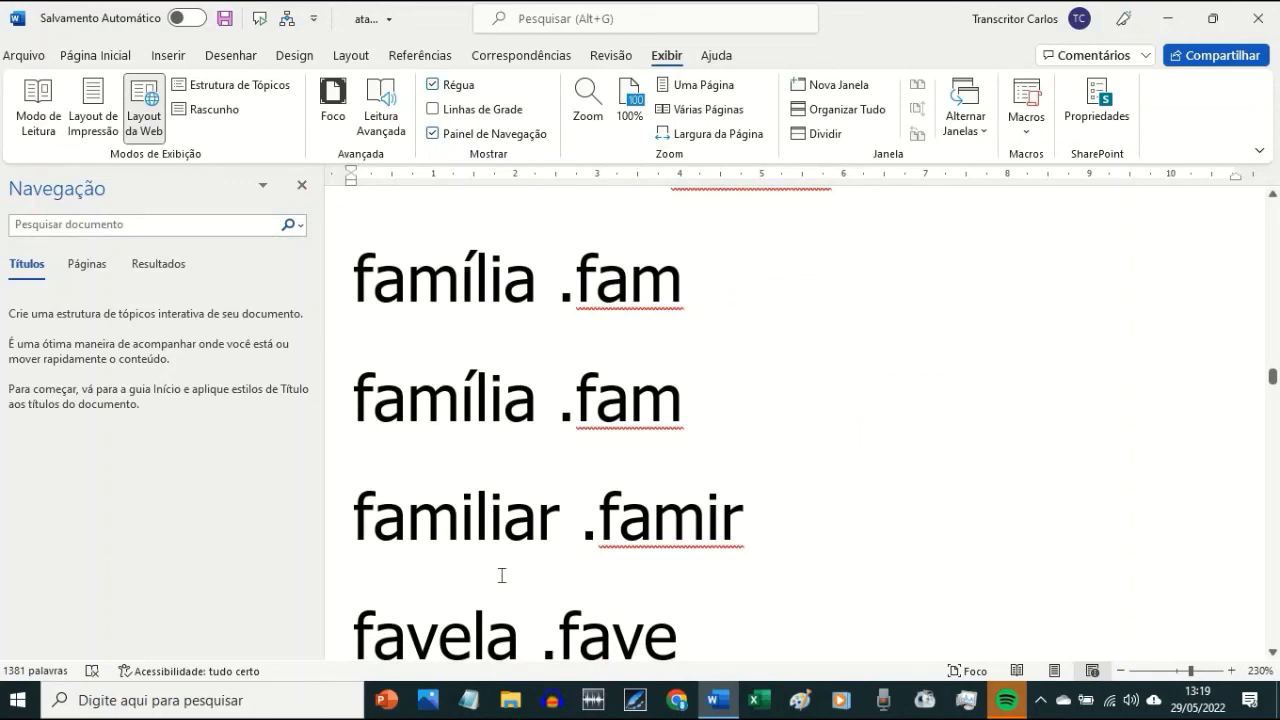
scroll(502, 576, "down", 1)
scroll(502, 576, "down", 2)
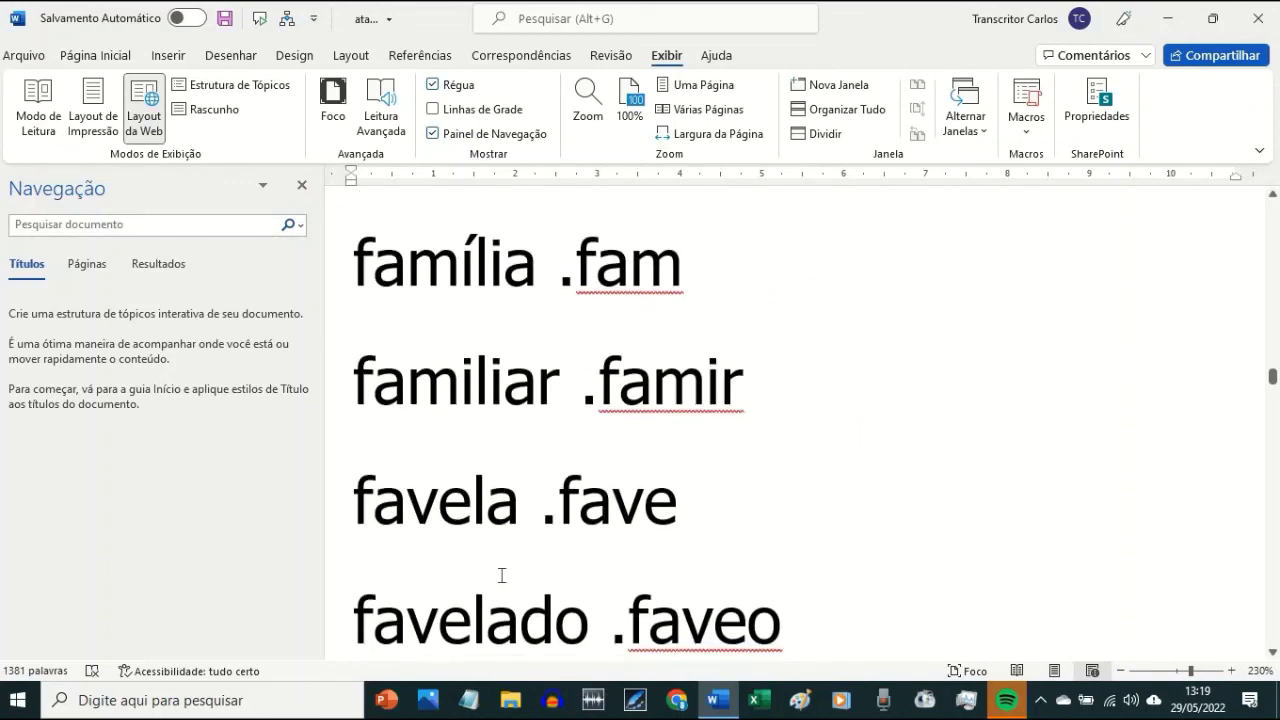
scroll(502, 576, "down", 2)
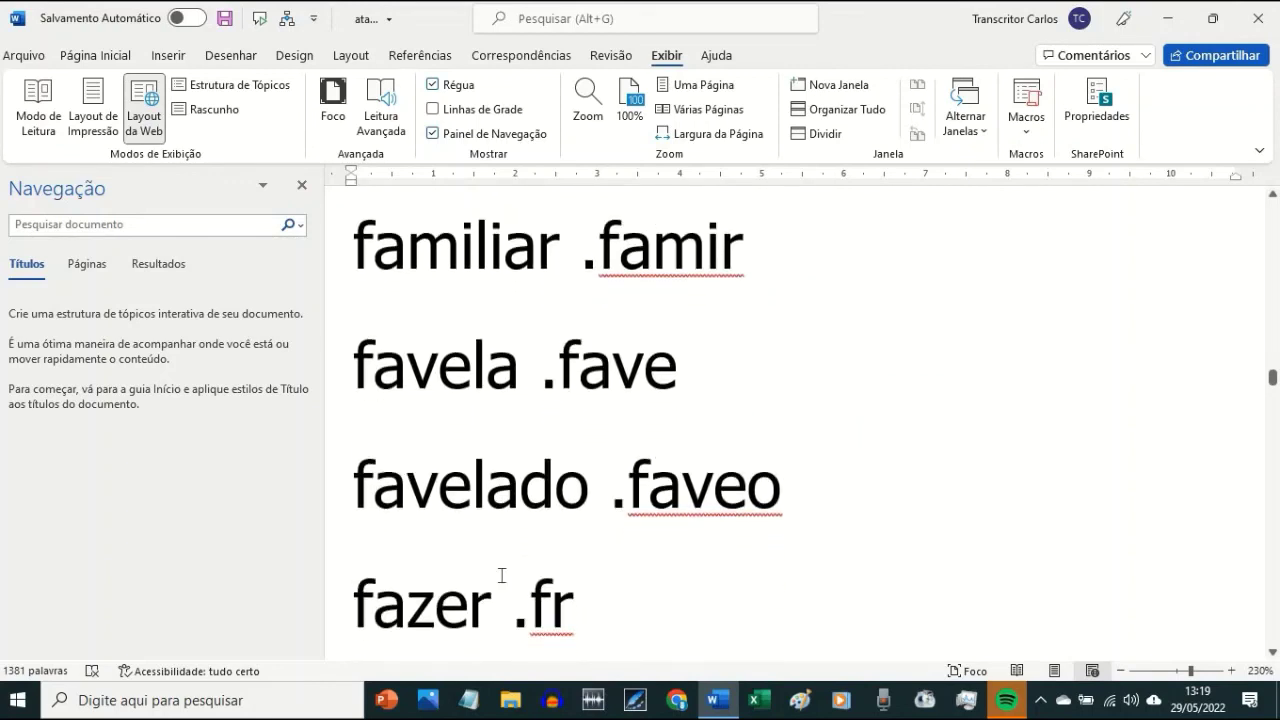
scroll(502, 576, "down", 1)
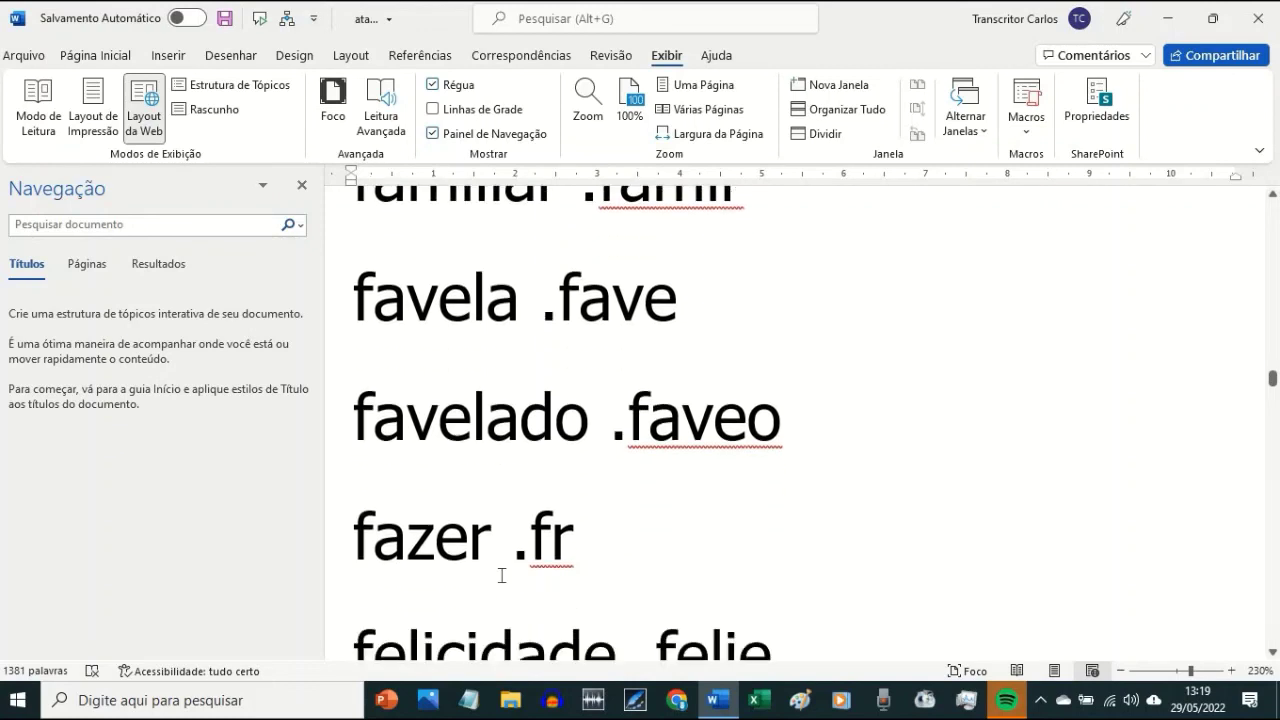
- Add a new entry "favor" with the abbreviation .fav on its own line directly below "favela .fave"
scroll(502, 576, "up", 1)
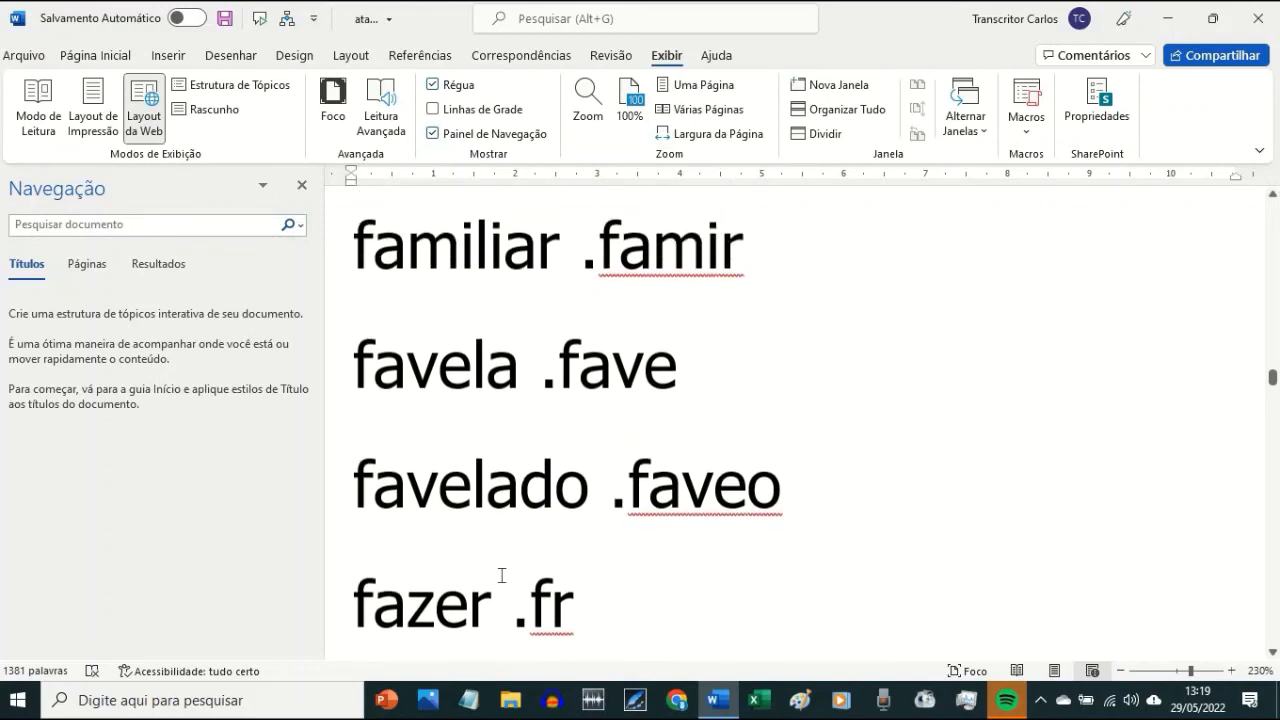
left_click(771, 369)
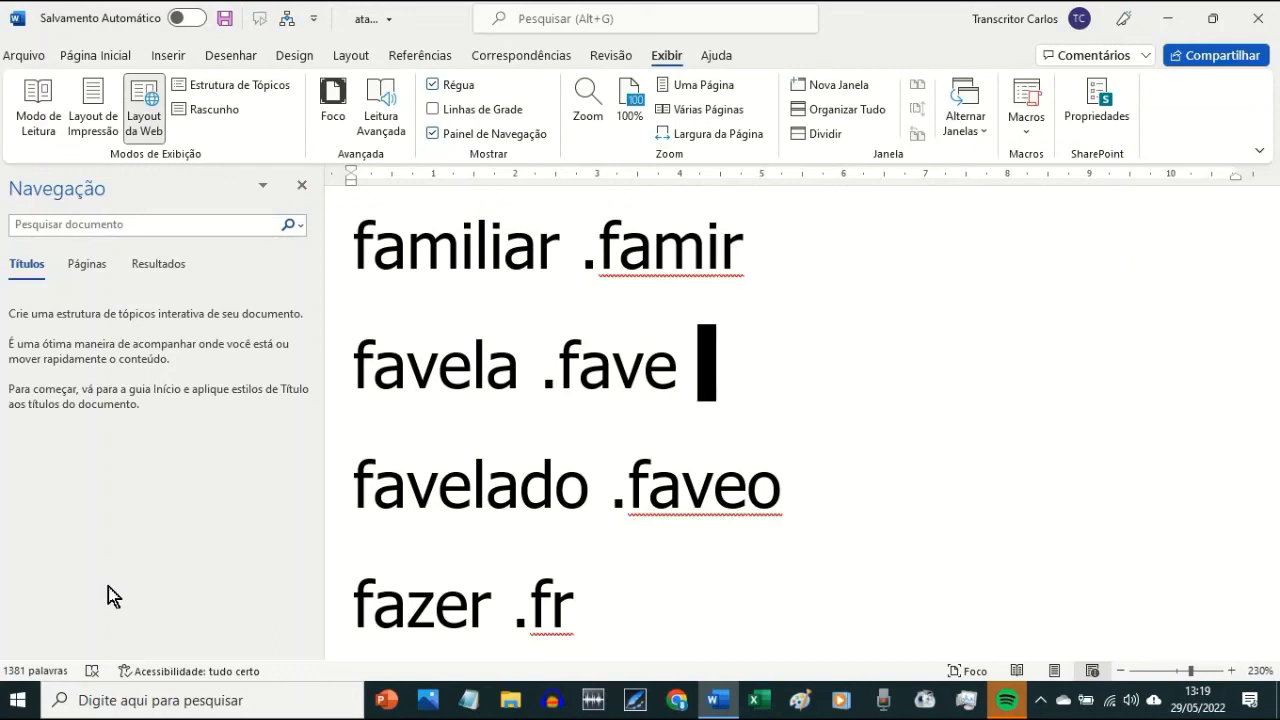
key("Return")
type("favor  ")
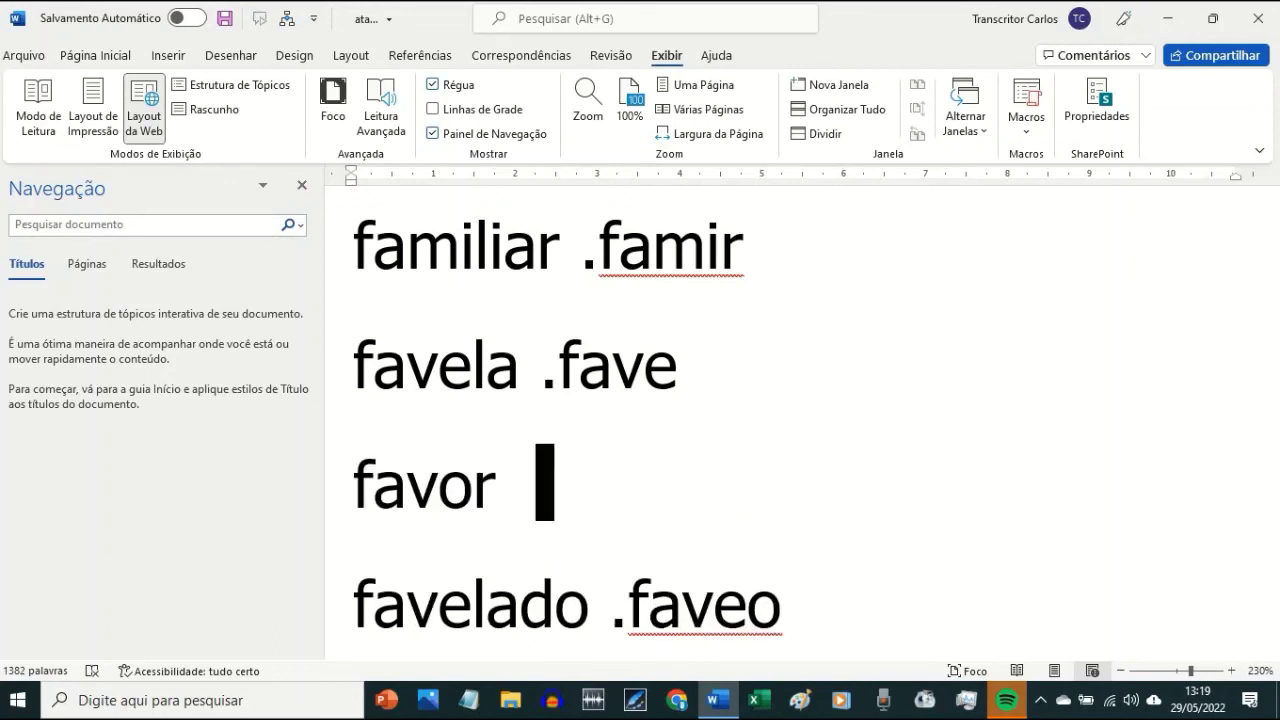
type(".fav")
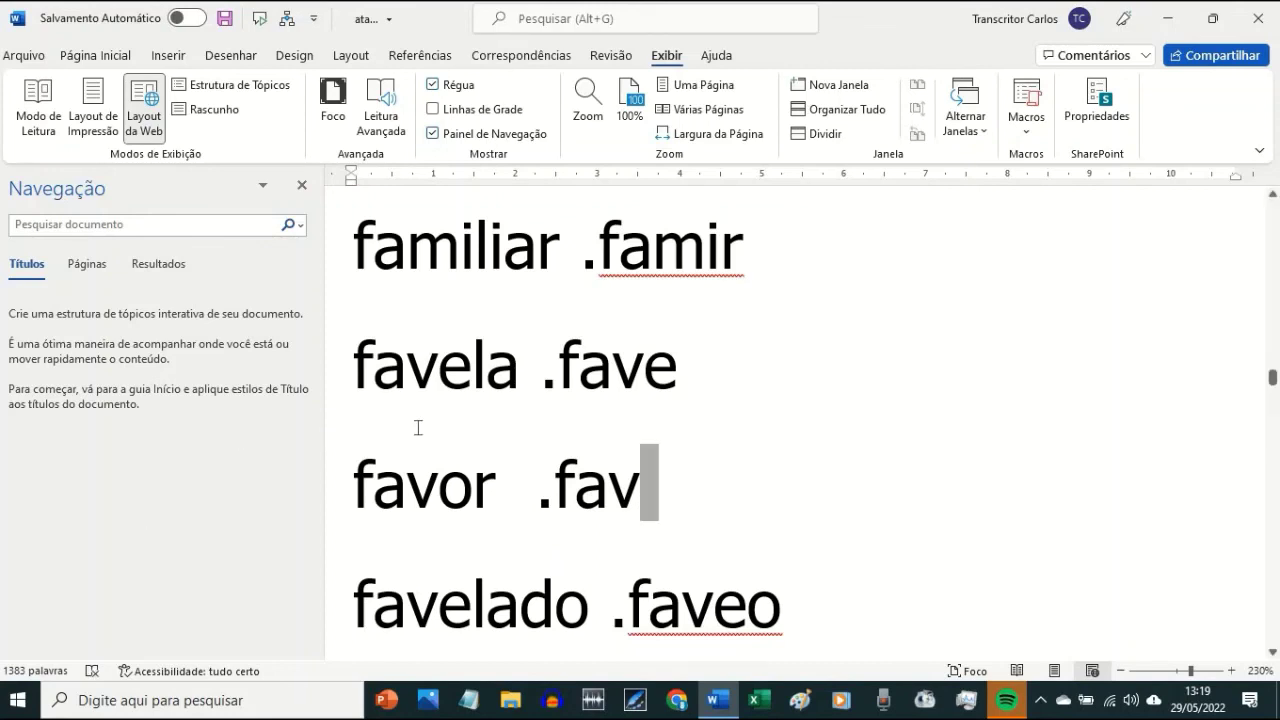
- Review the entries from "favelado" through "felicidade" and "ferramenta" to "fevereiro", checking each abbreviation
scroll(418, 428, "down", 2)
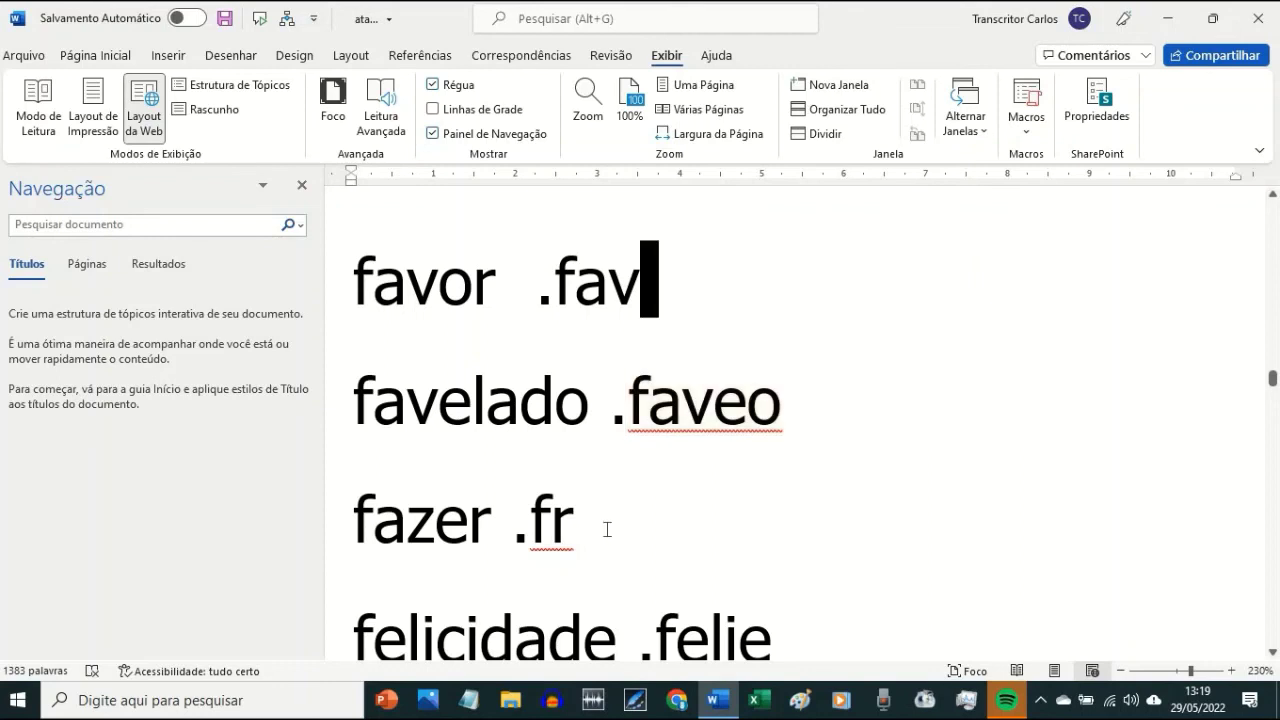
scroll(606, 529, "down", 1)
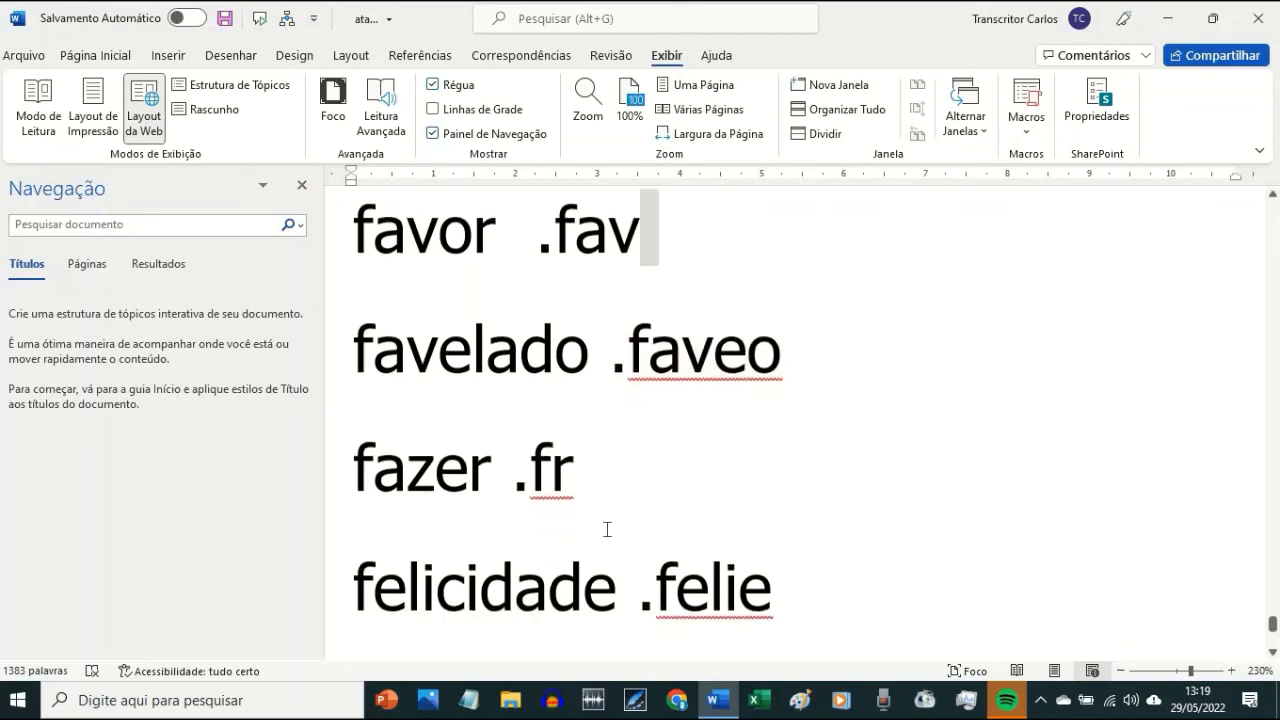
scroll(606, 529, "down", 1)
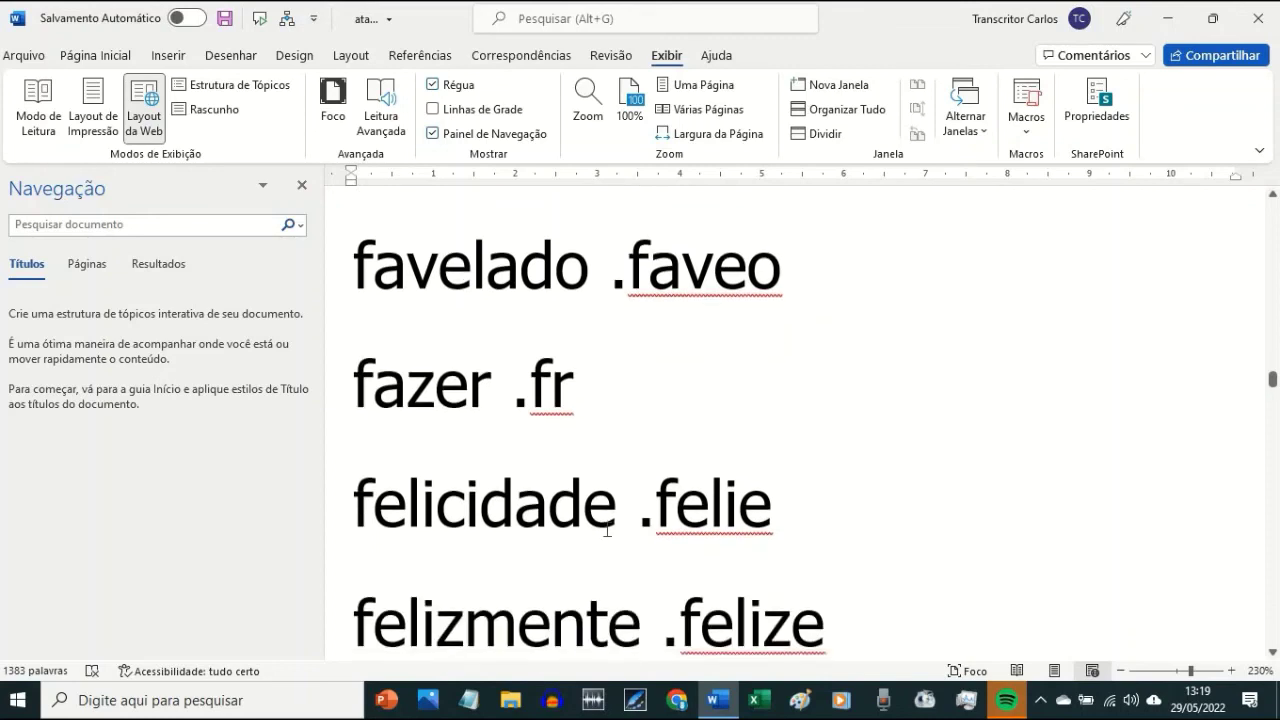
scroll(606, 529, "down", 2)
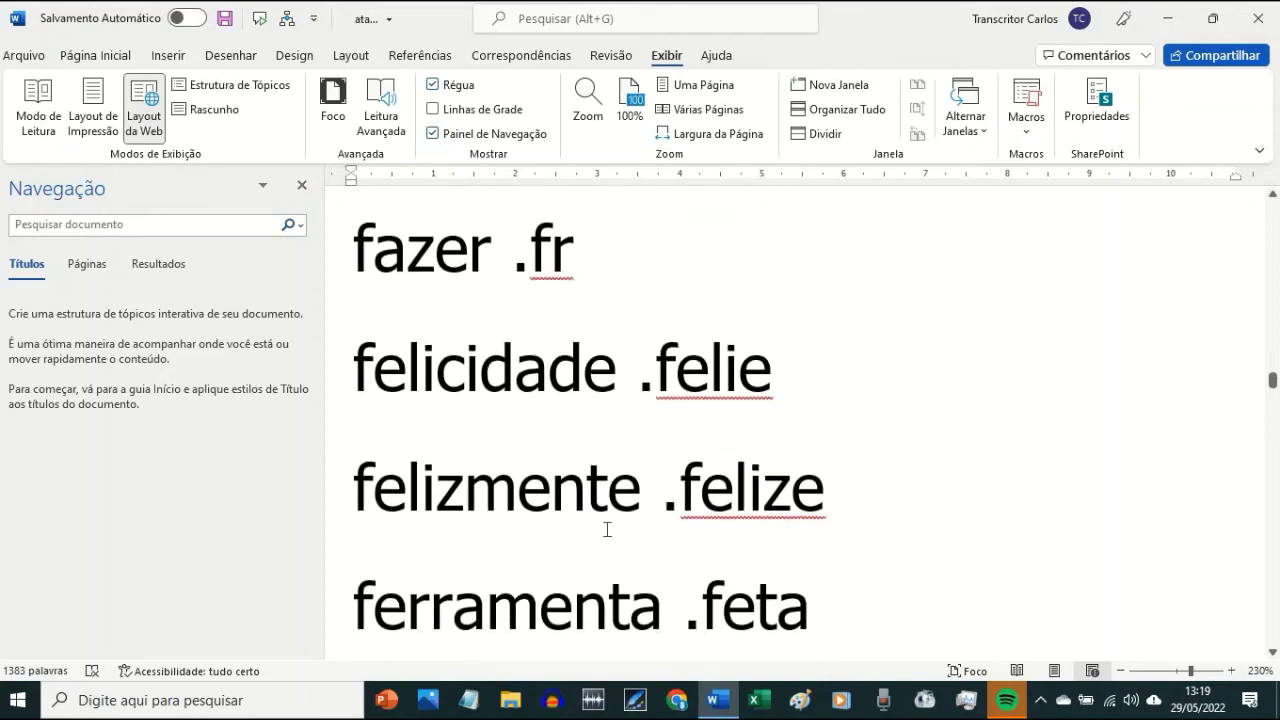
scroll(606, 529, "down", 1)
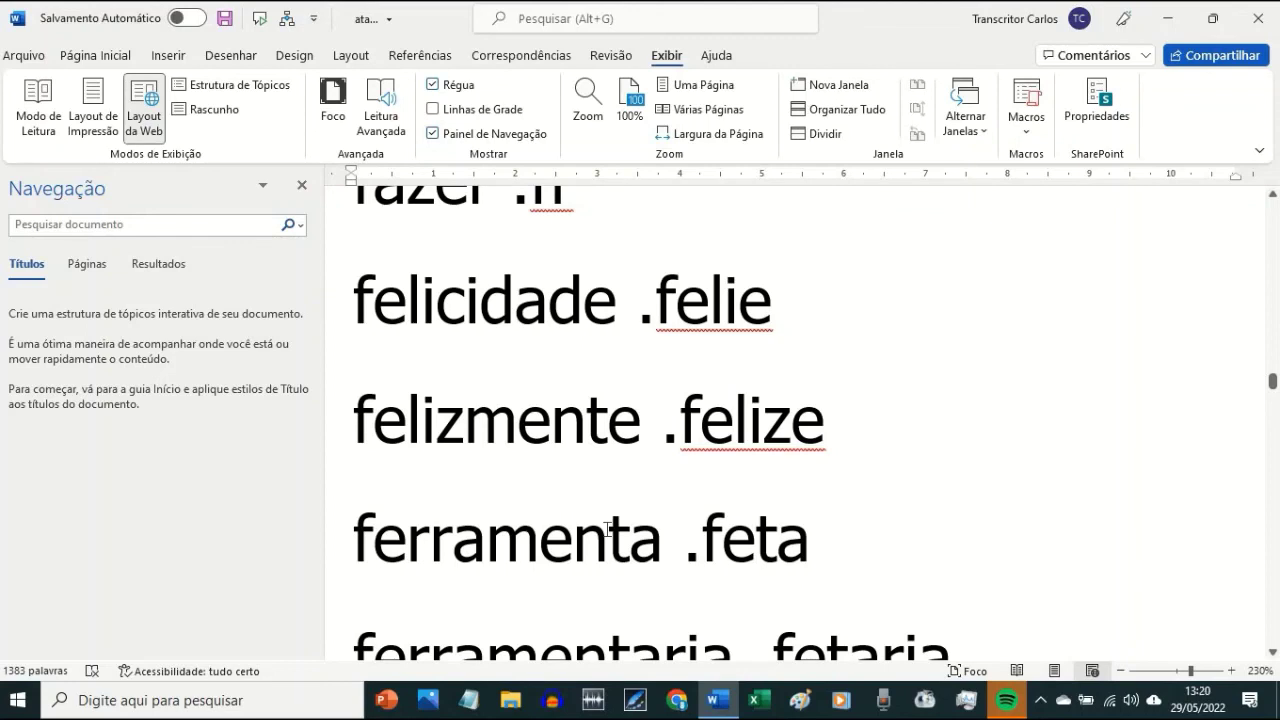
scroll(606, 529, "down", 1)
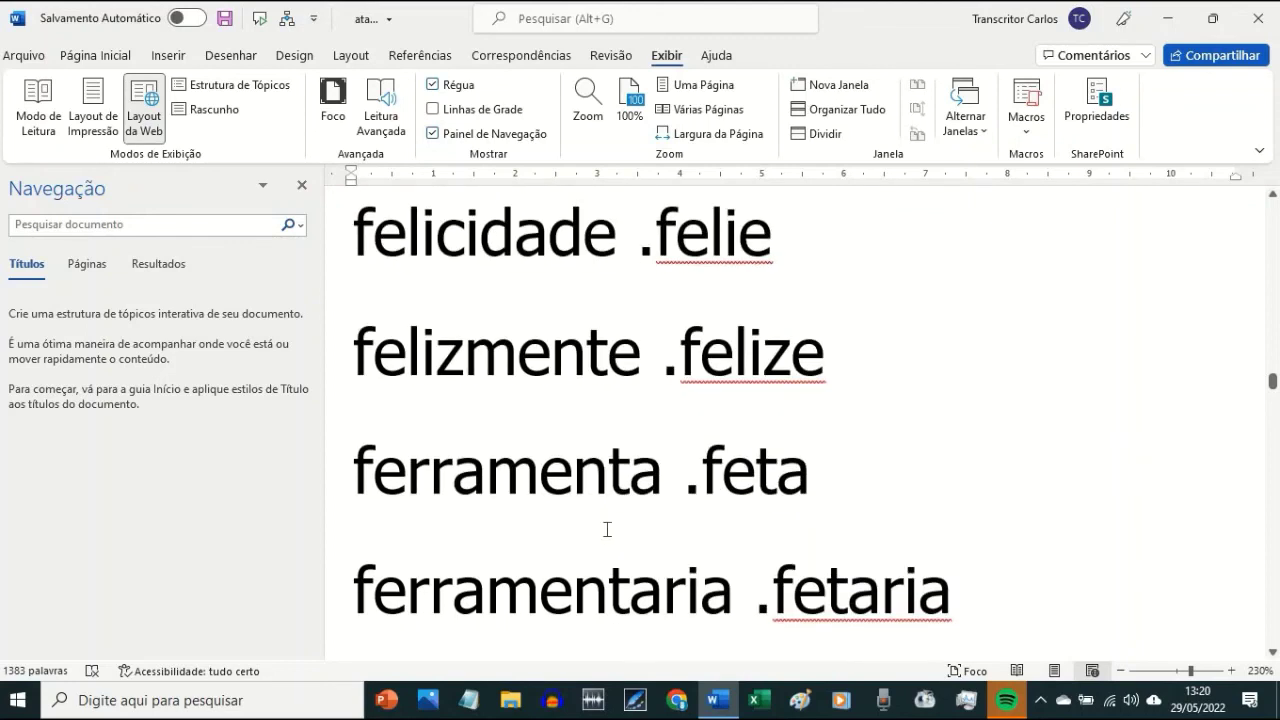
scroll(606, 529, "down", 1)
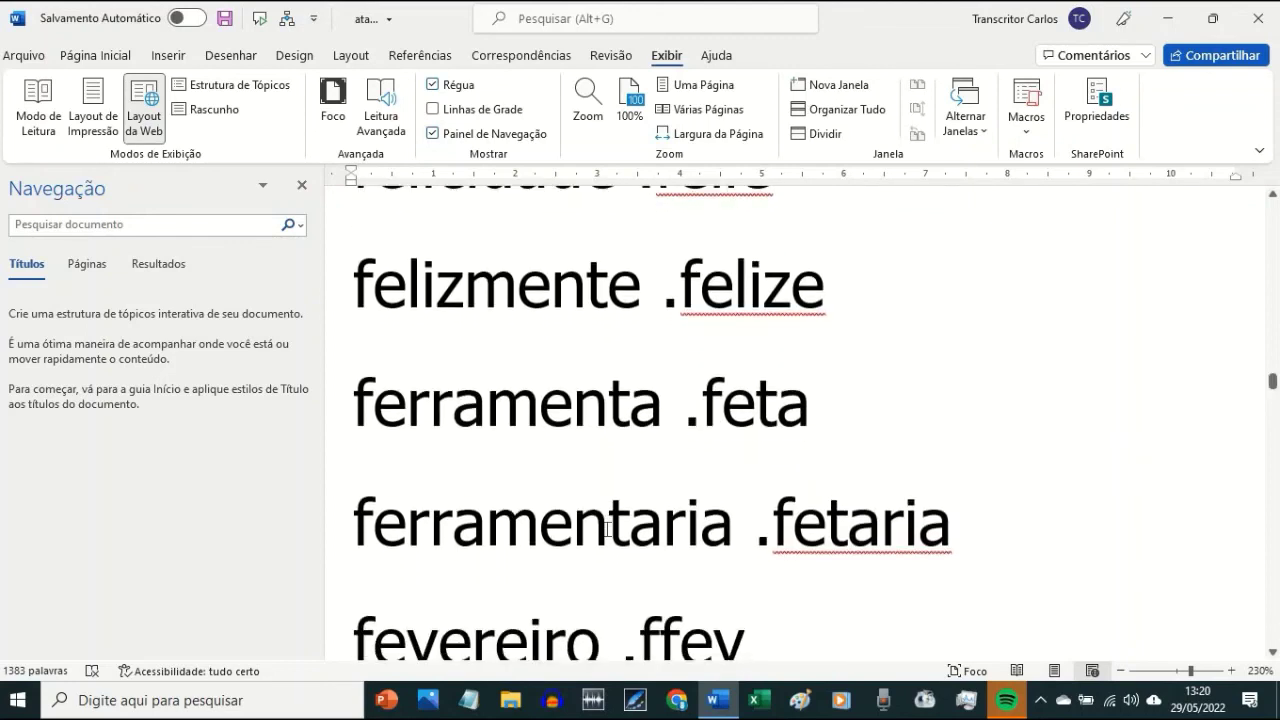
scroll(606, 529, "down", 1)
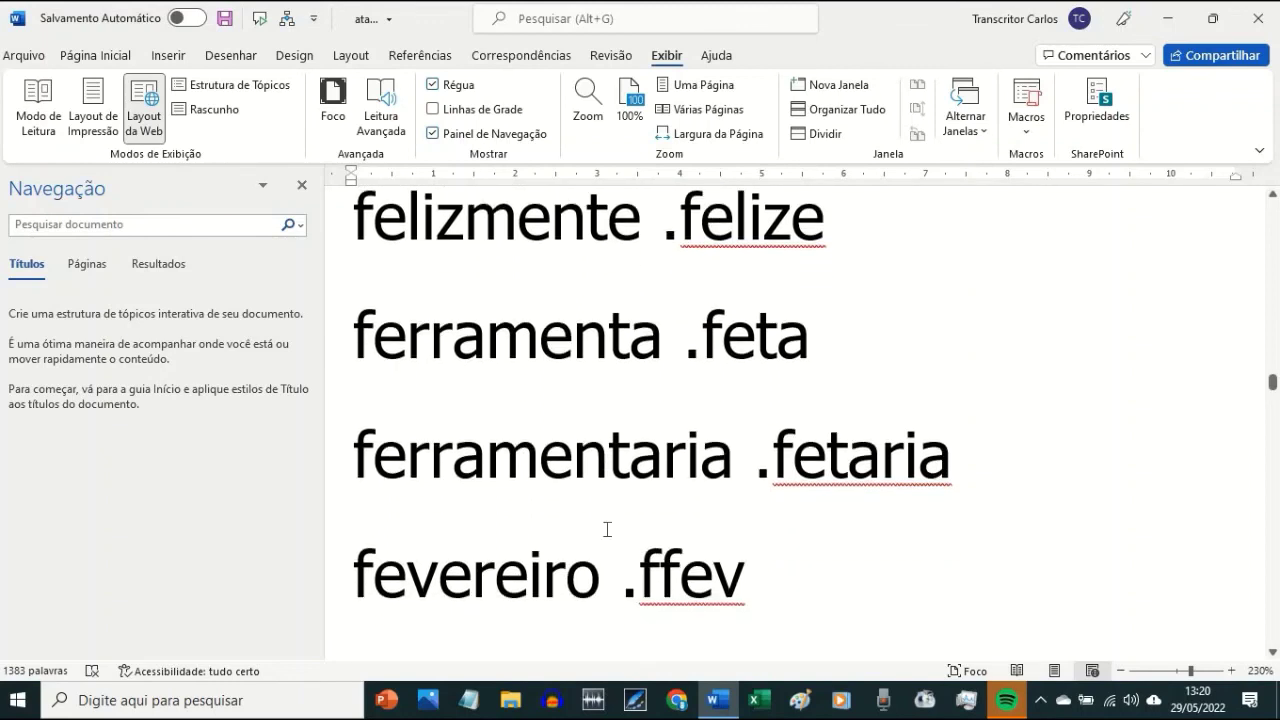
- Examine the entries from "figura" through the "fim de" phrases to "final de semana", comparing .fda with .fdal and .fds with .fdsl
scroll(606, 529, "down", 2)
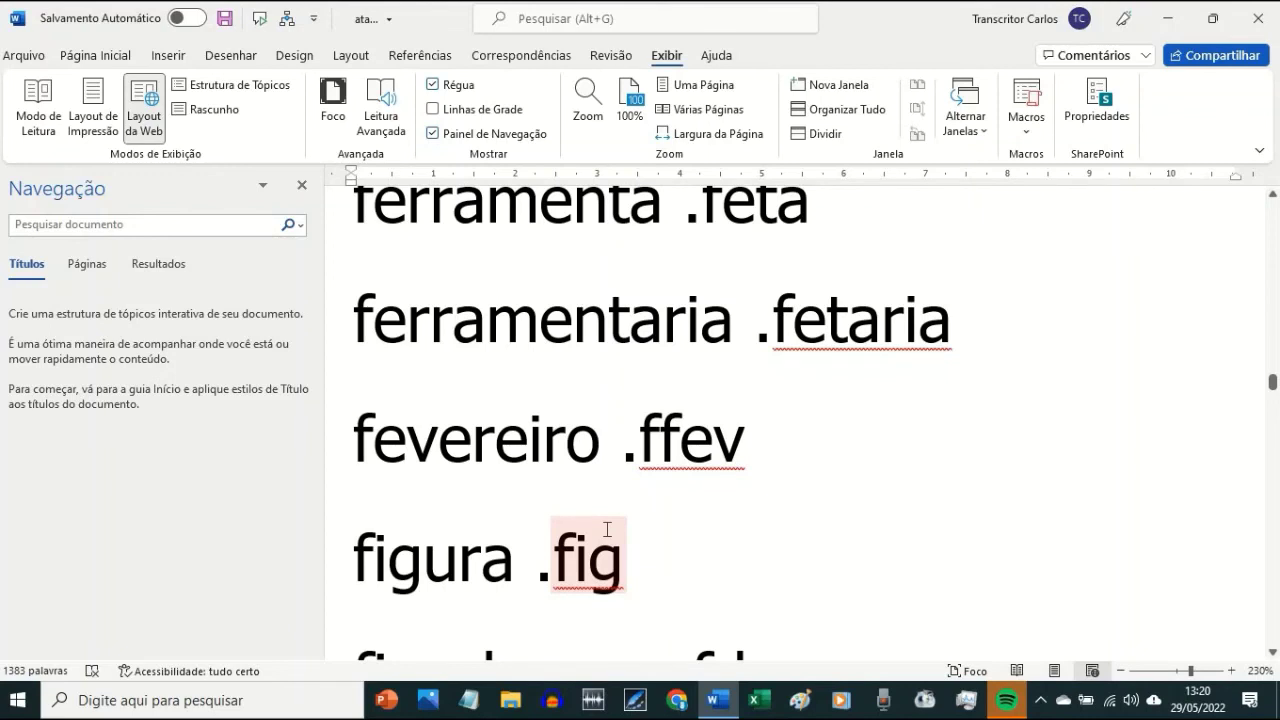
scroll(606, 529, "down", 2)
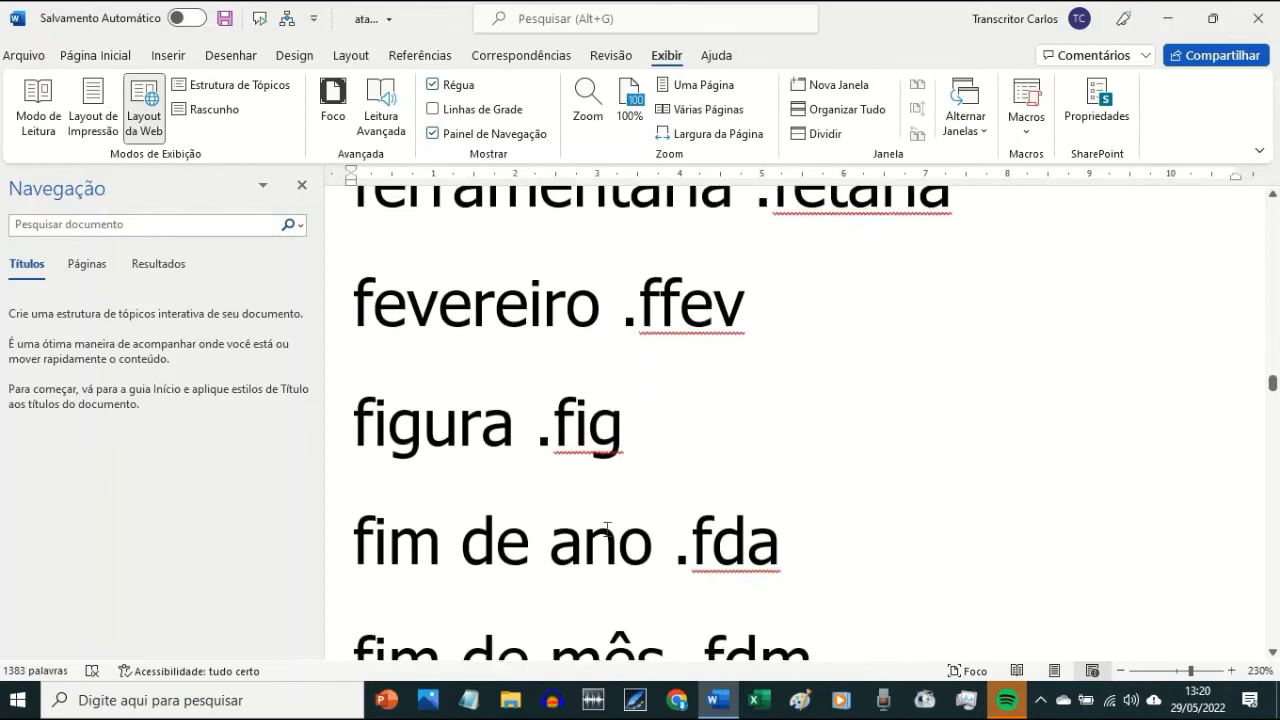
scroll(606, 529, "down", 2)
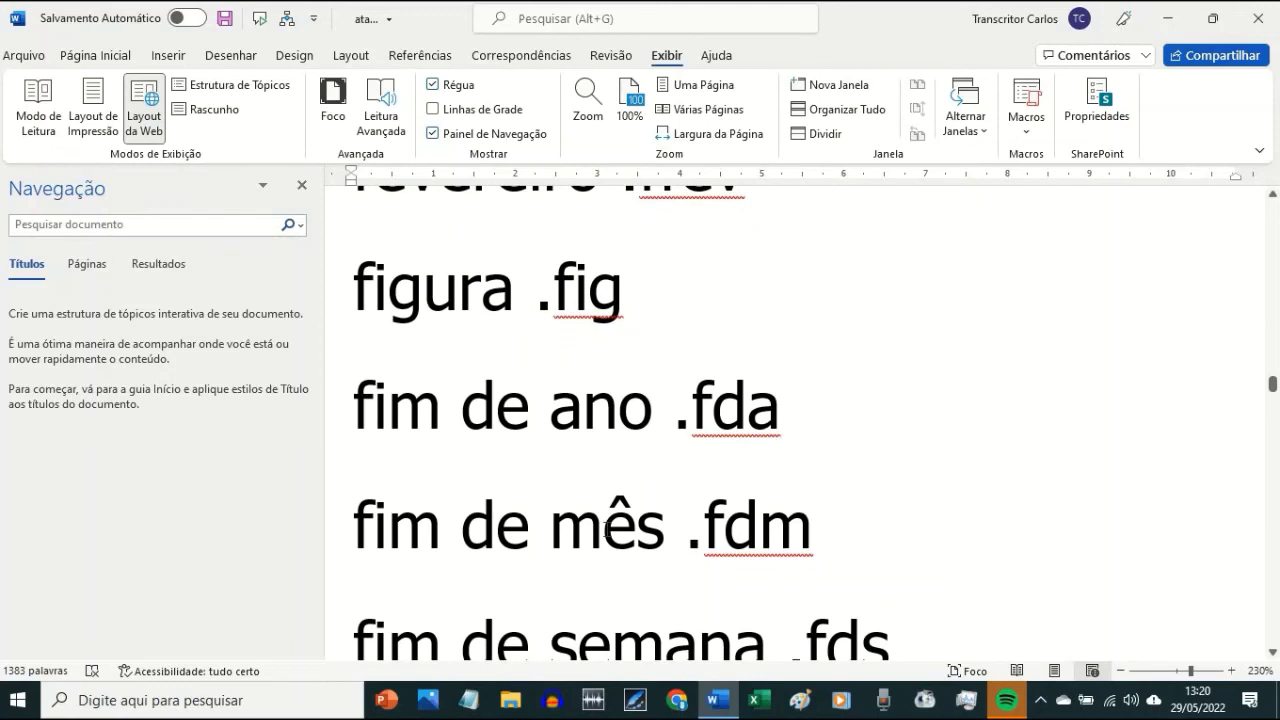
scroll(606, 529, "down", 2)
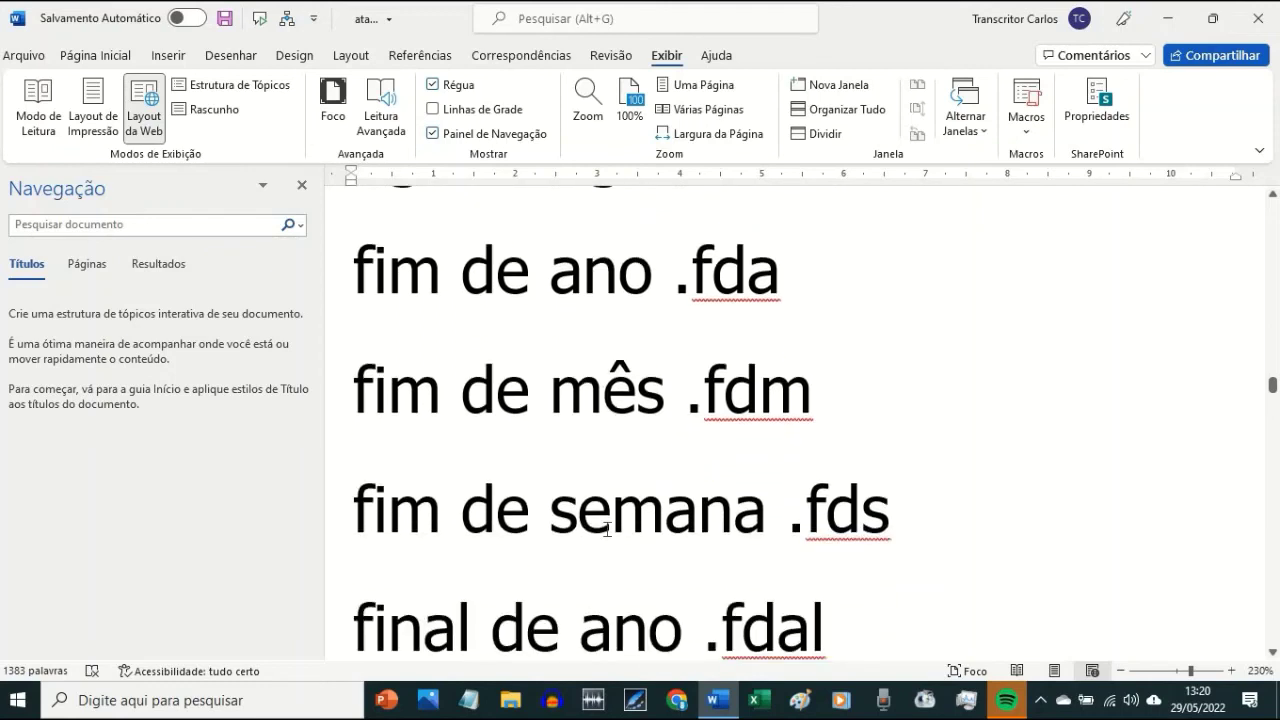
scroll(606, 529, "down", 1)
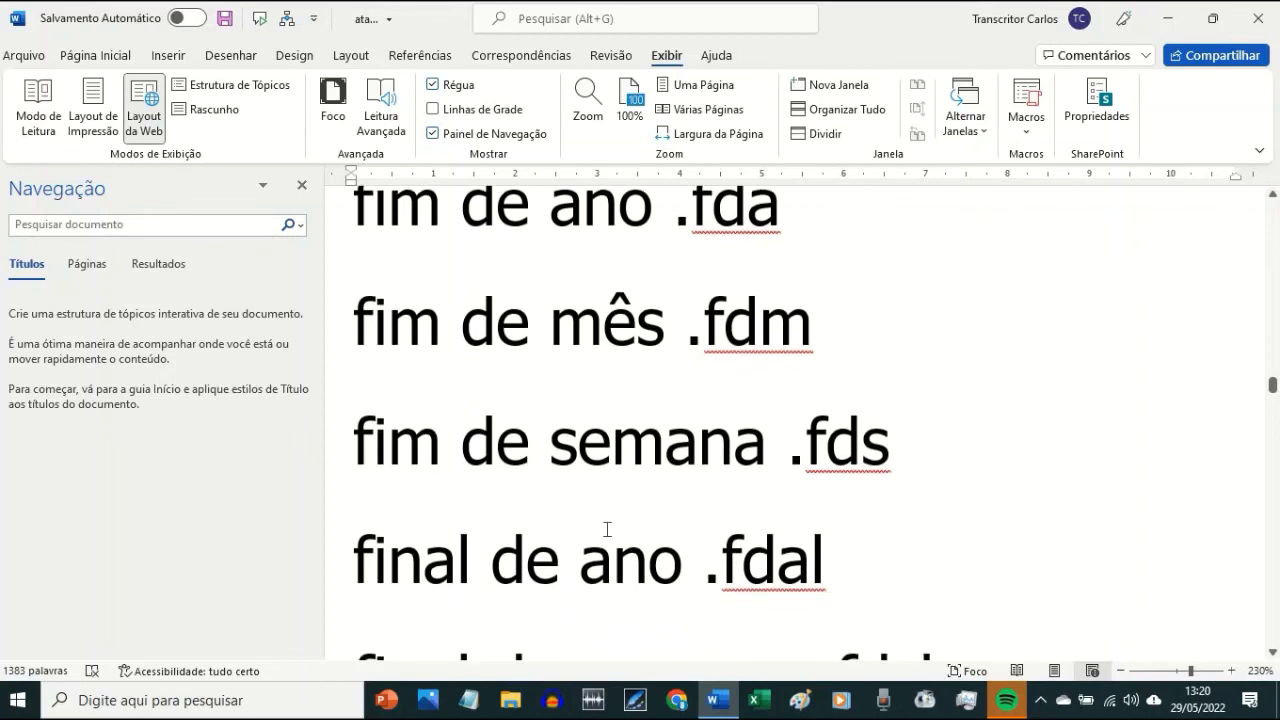
scroll(606, 529, "down", 1)
scroll(606, 529, "down", 1)
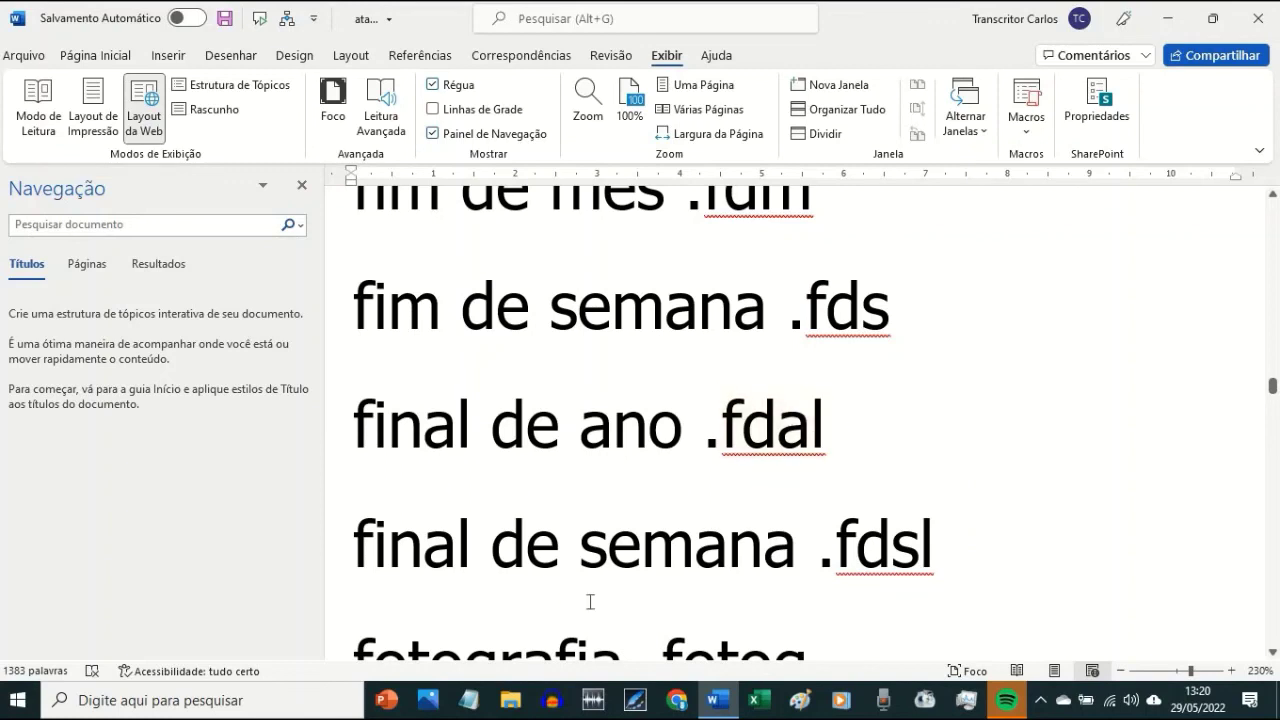
- Review the entries from "fotografia" through "função" to "fundamental", checking in particular the .funcionao abbreviation of "funcionamento"
scroll(589, 600, "down", 3)
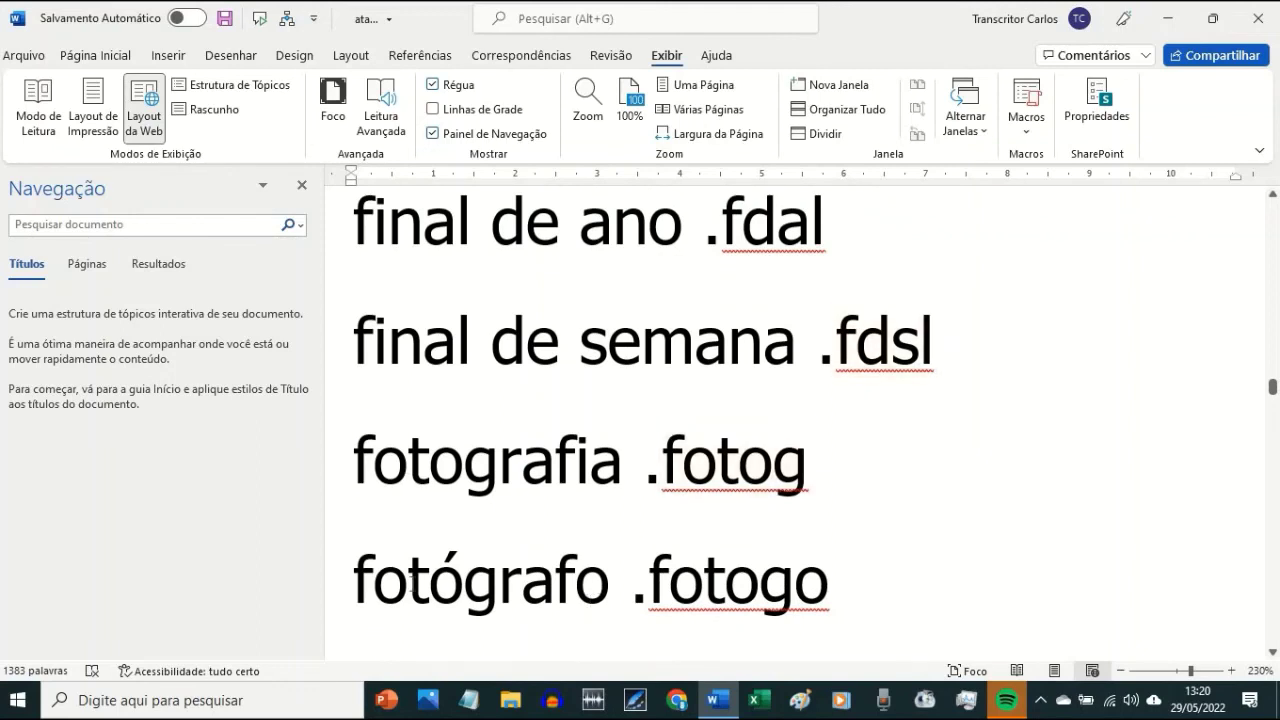
scroll(412, 580, "down", 3)
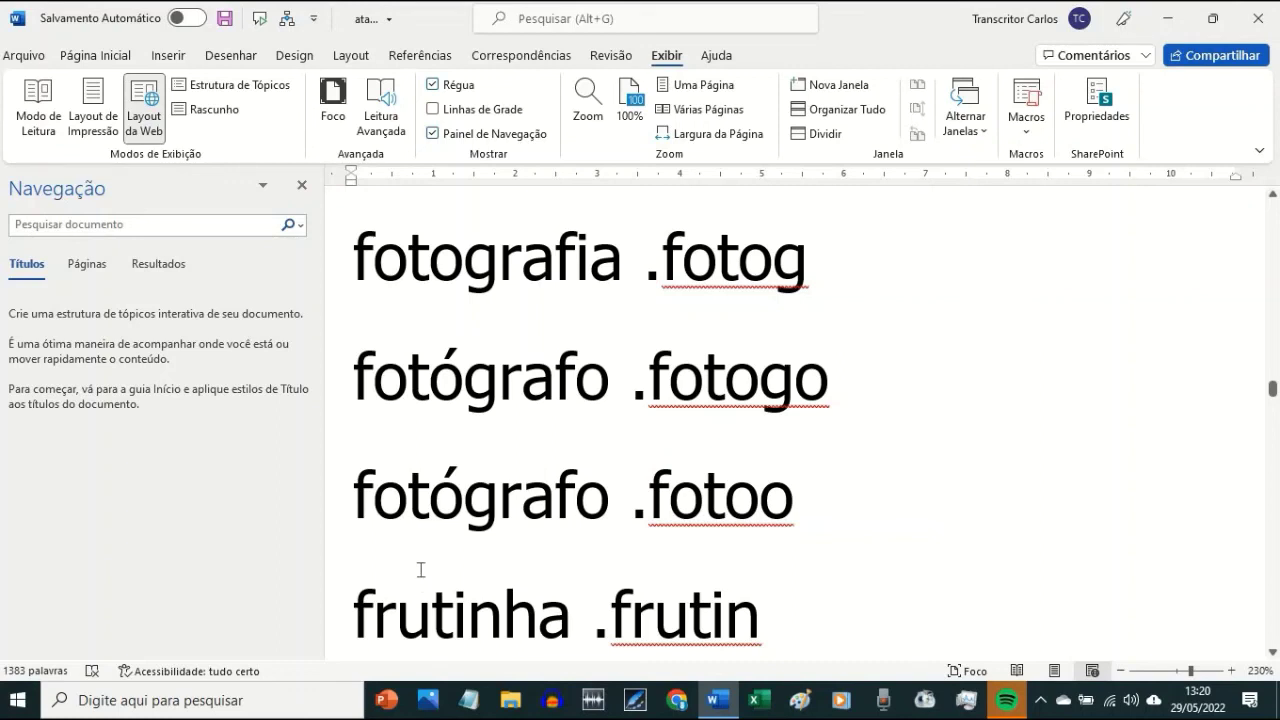
scroll(420, 570, "down", 1)
scroll(420, 570, "down", 2)
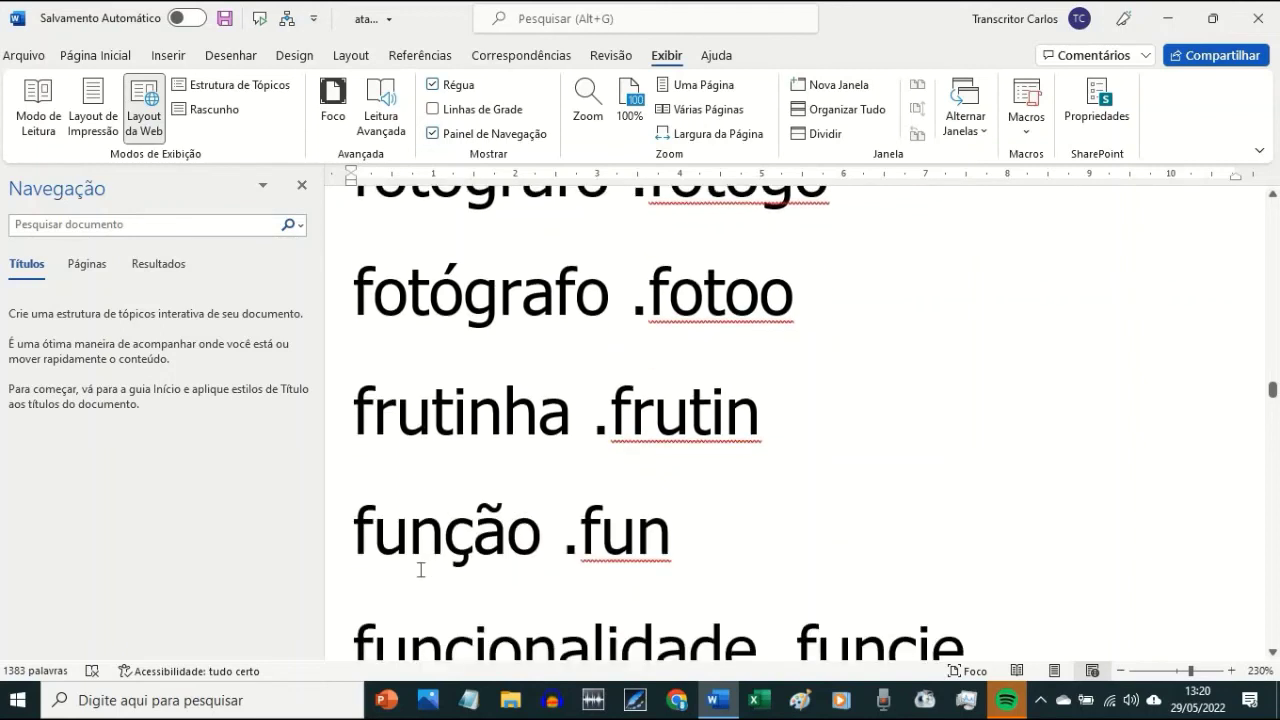
scroll(420, 570, "down", 1)
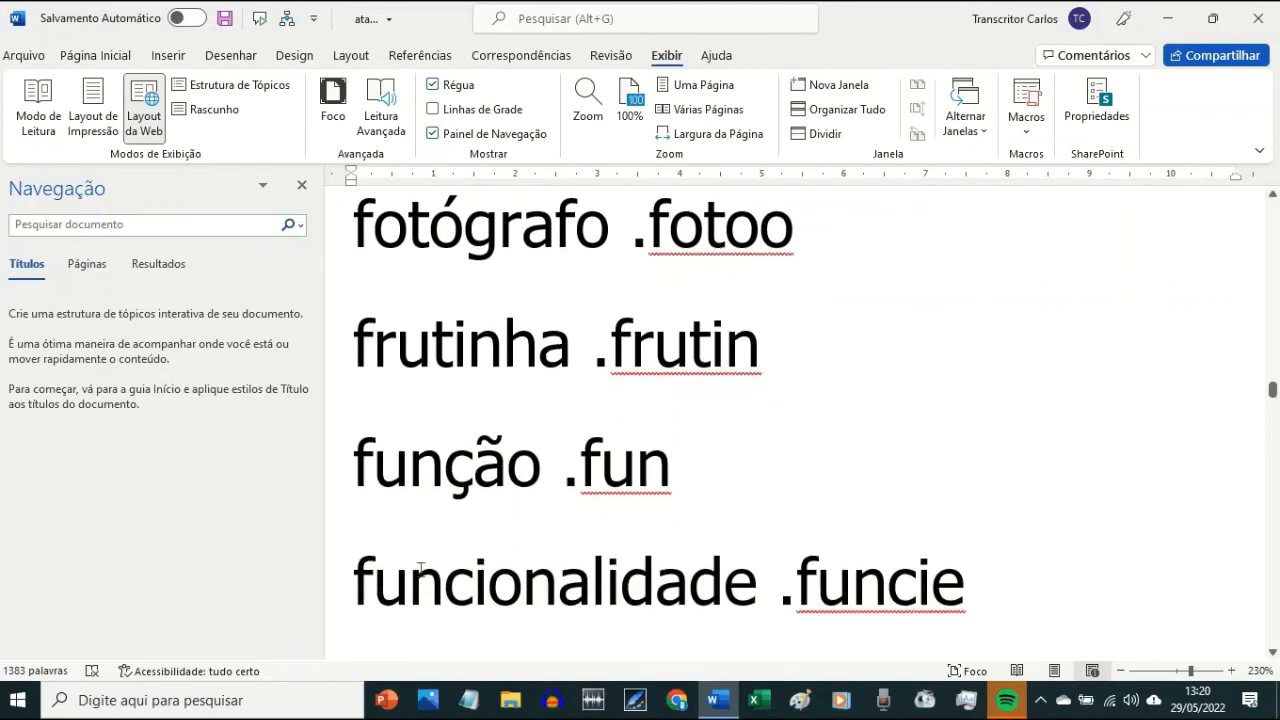
scroll(420, 570, "down", 2)
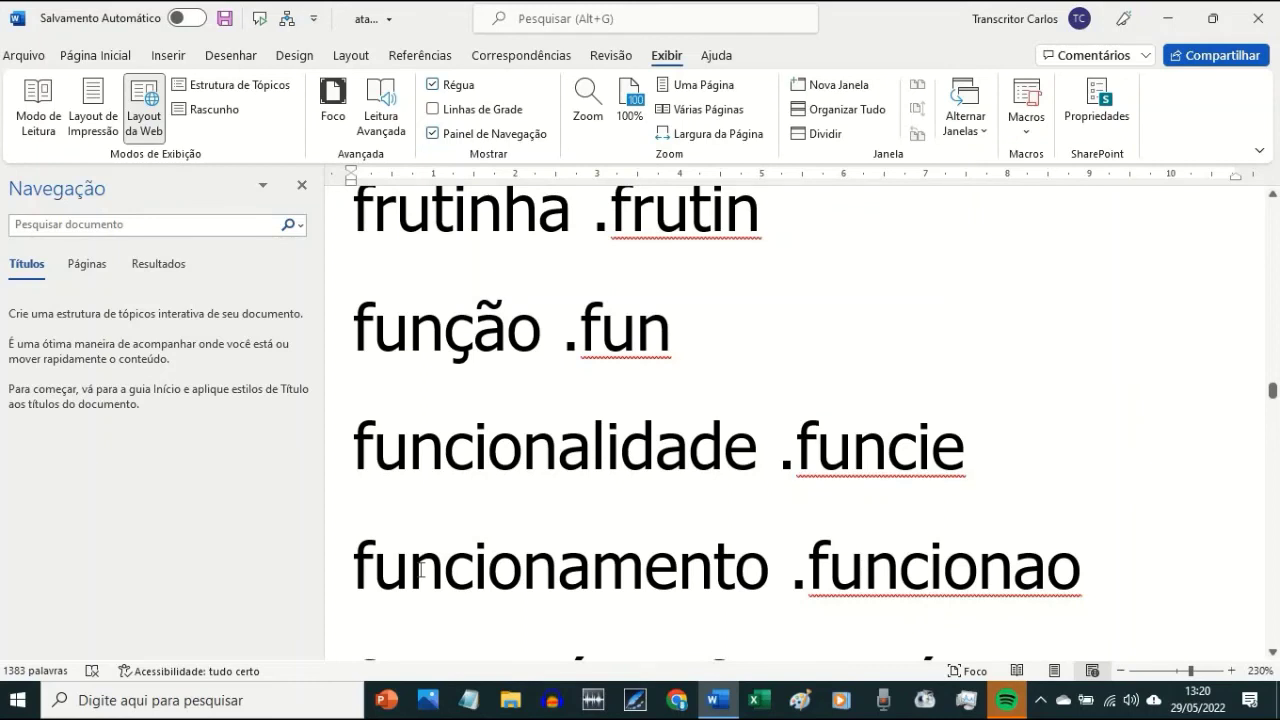
scroll(420, 570, "down", 2)
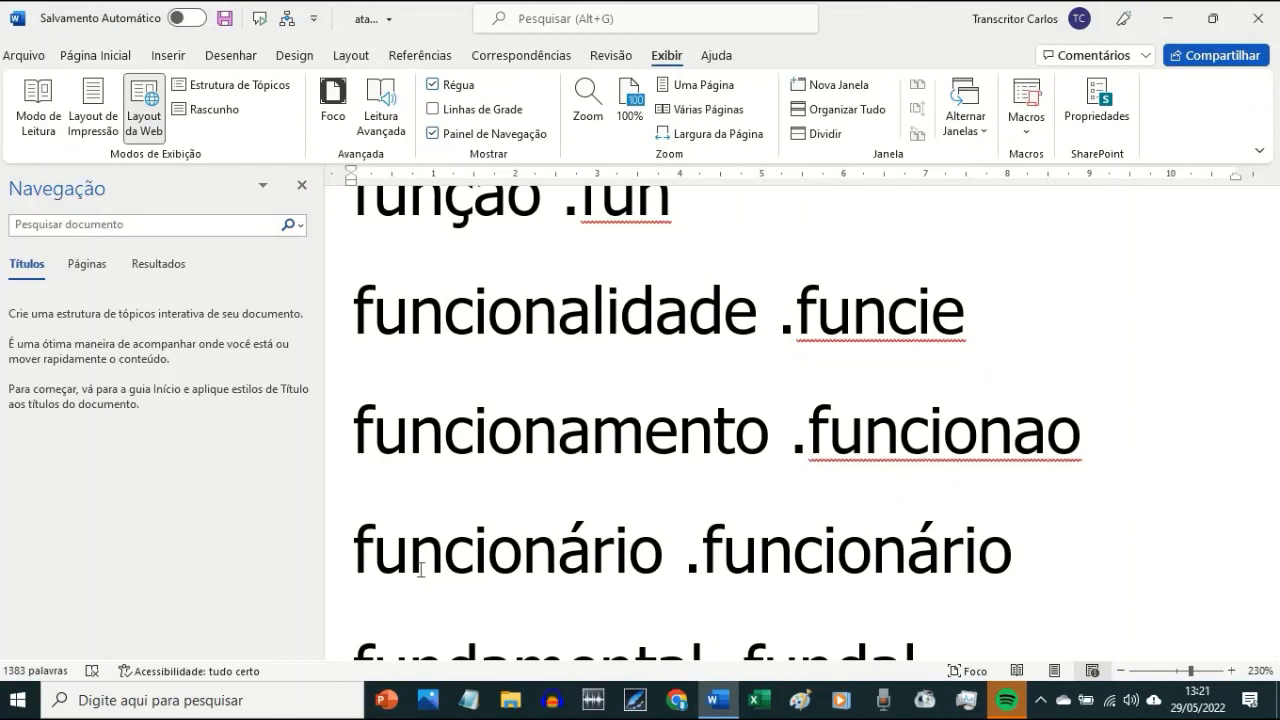
scroll(420, 570, "down", 1)
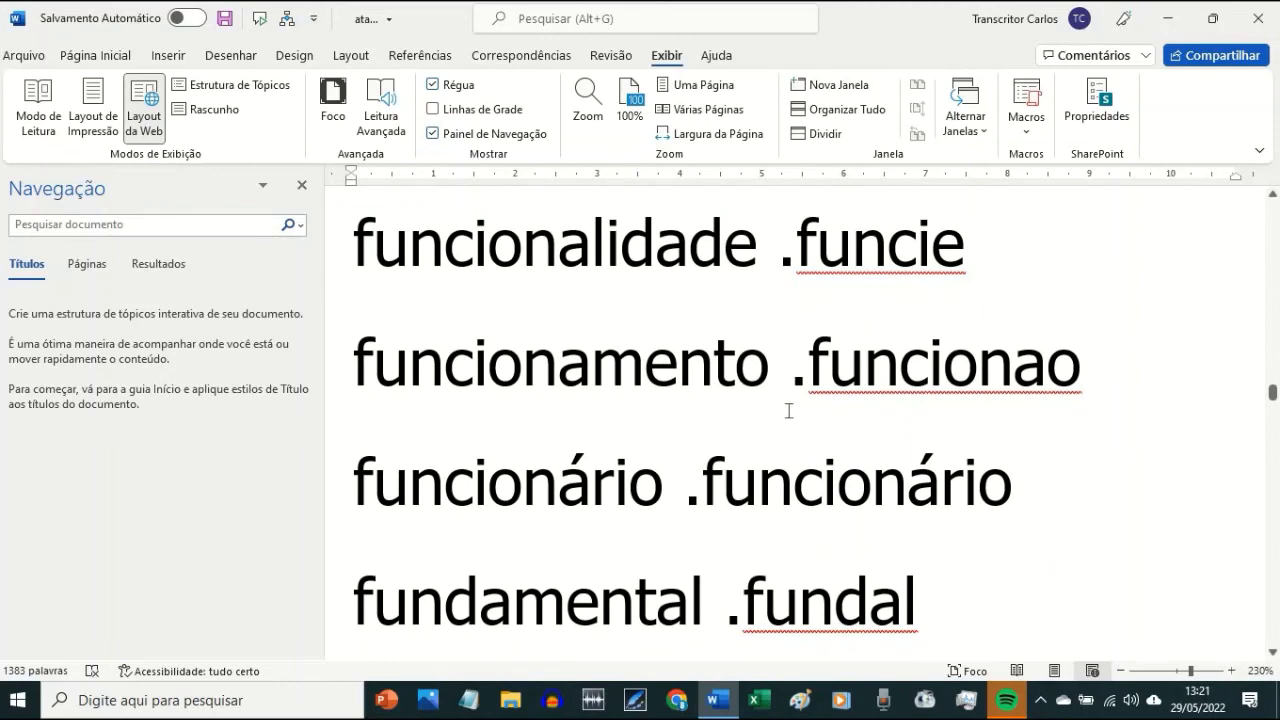
right_click(1028, 390)
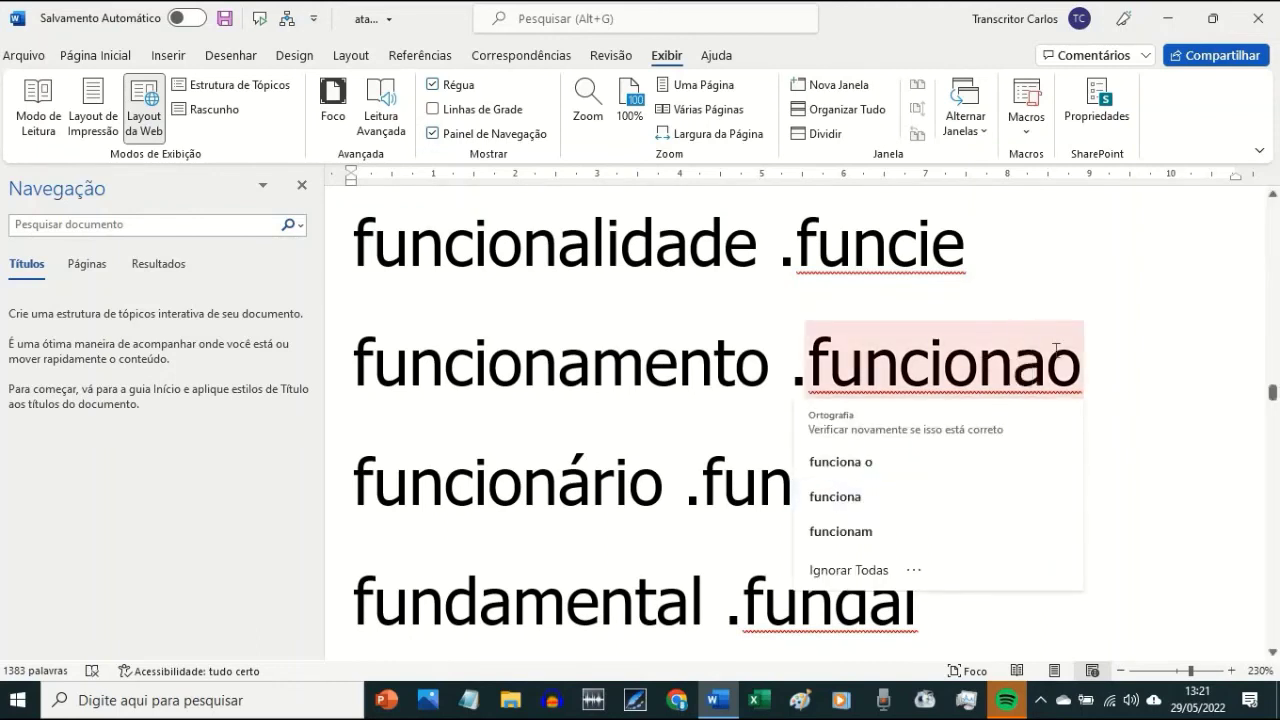
left_click(1137, 352)
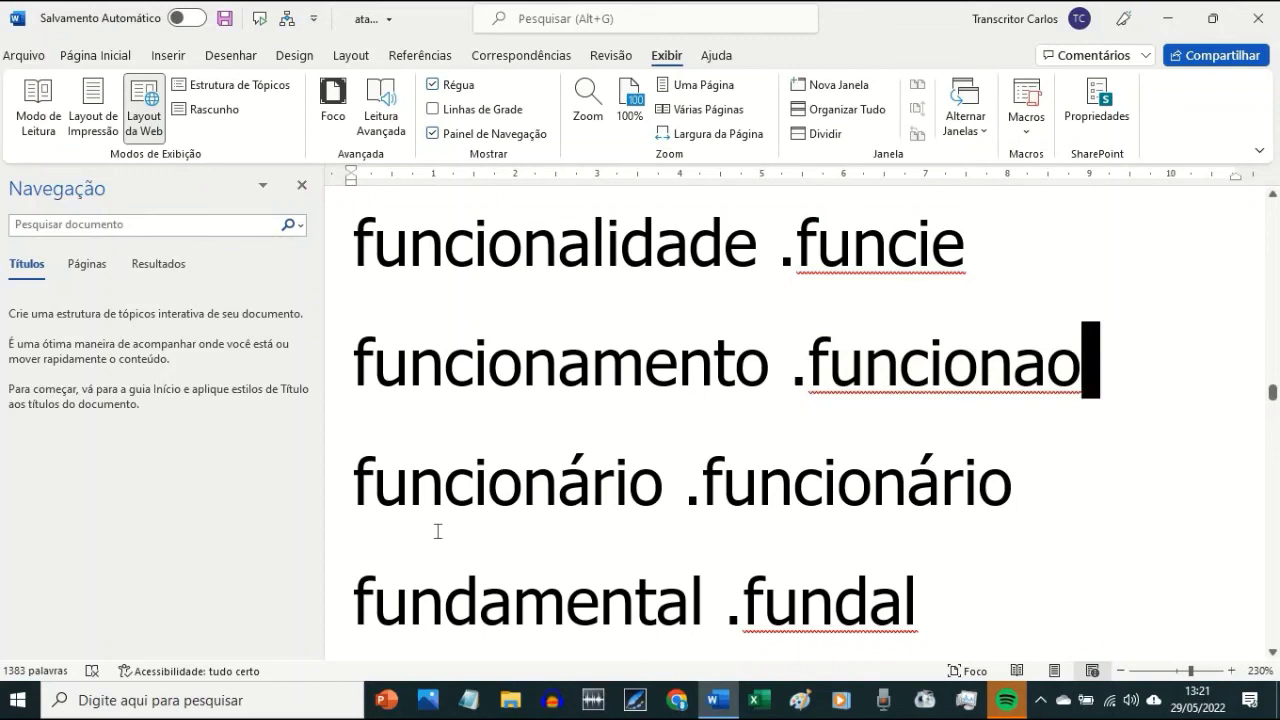
- Replace the abbreviation of the "funcionário" entry with .funco
scroll(437, 531, "down", 1)
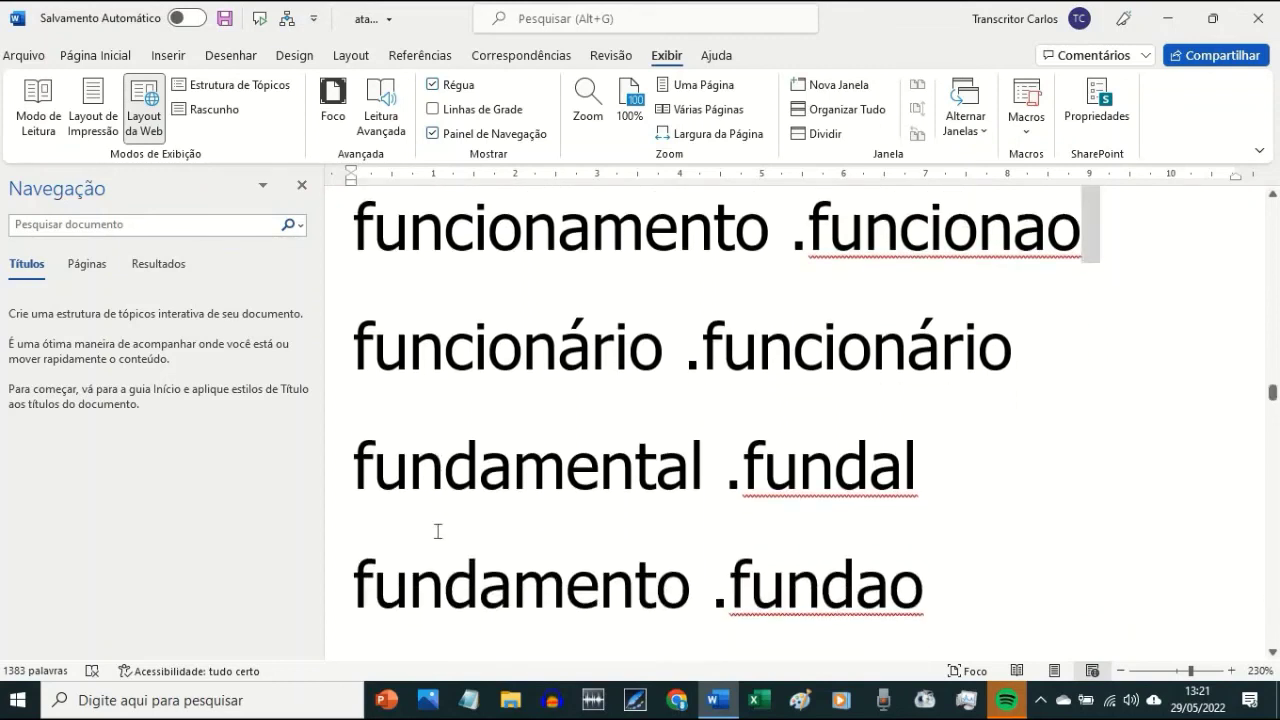
left_click(735, 358)
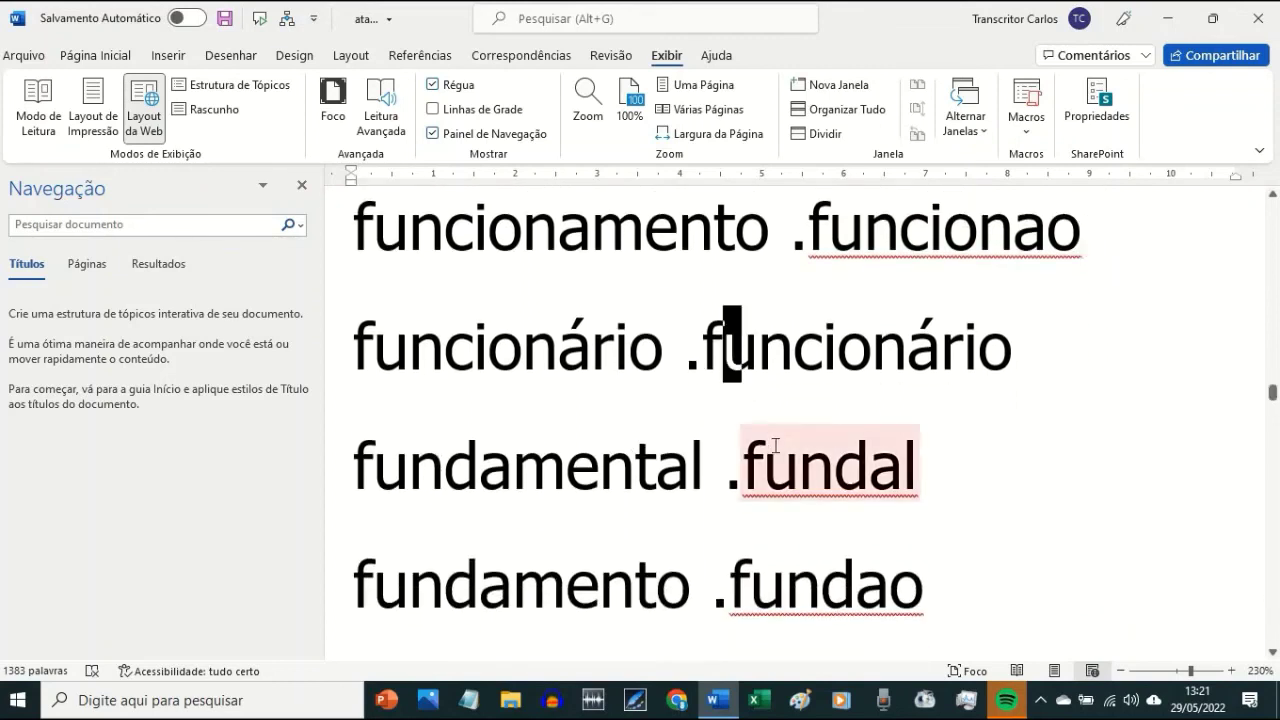
key("shift+End")
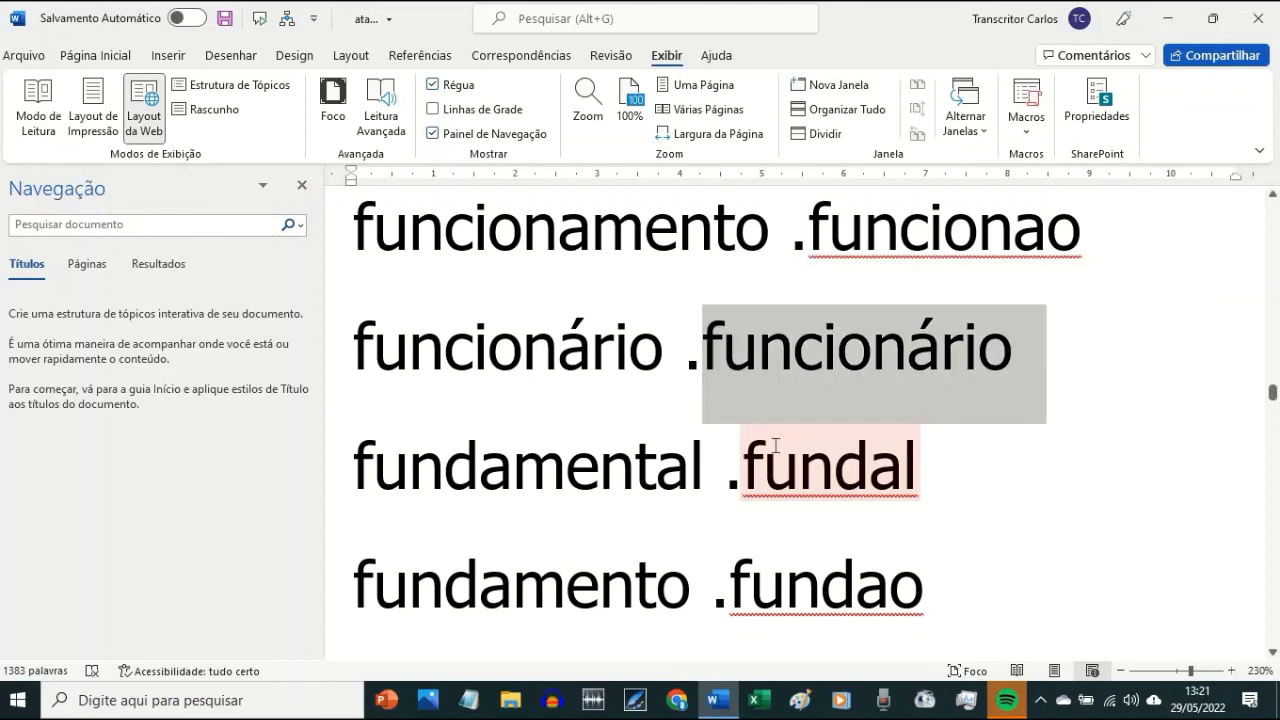
key("Delete")
type("unco")
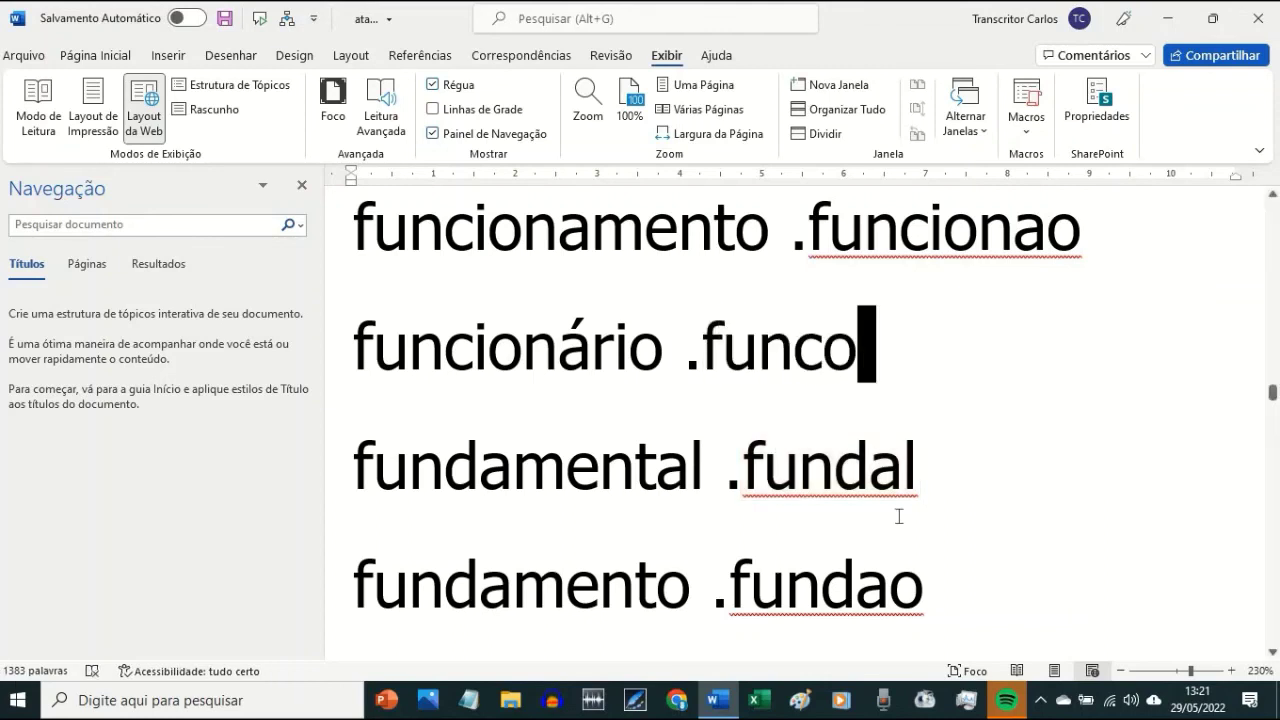
- Review the entries from "fundamental" through "futuro" and "garante" to "global", checking the abbreviation of each word
scroll(897, 517, "down", 1)
scroll(814, 266, "down", 1)
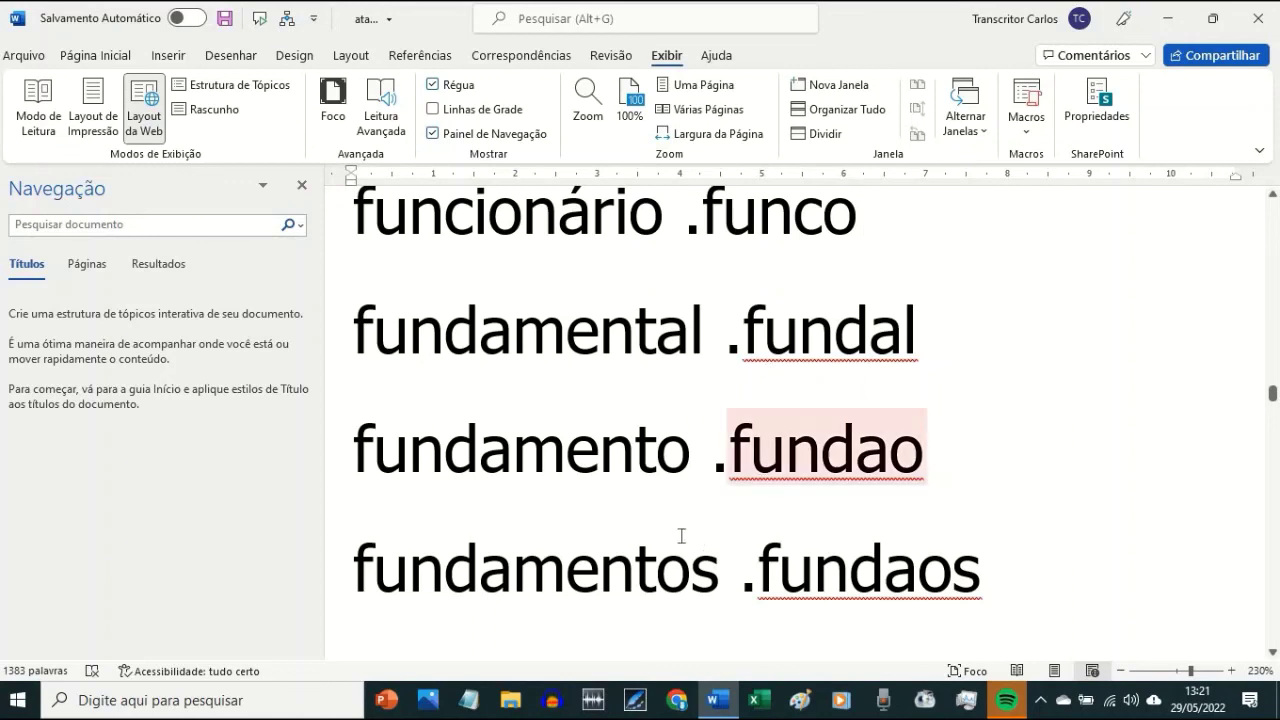
scroll(604, 513, "down", 1)
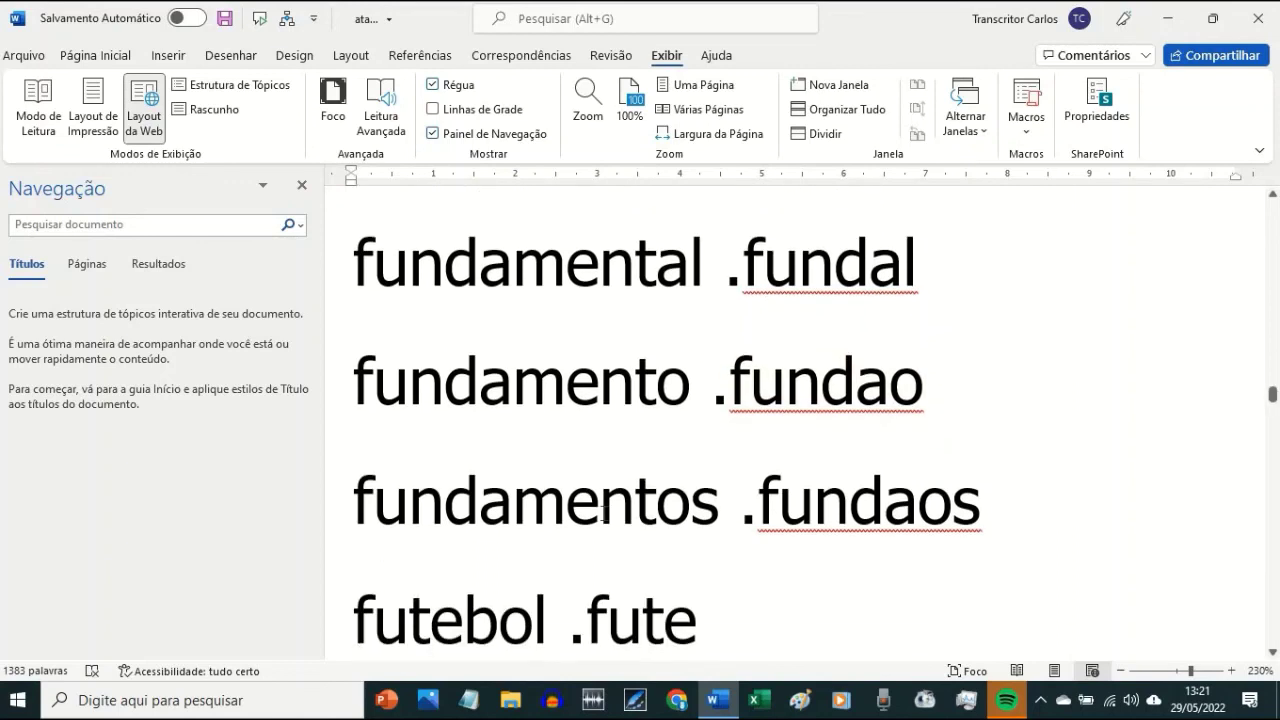
scroll(604, 513, "down", 1)
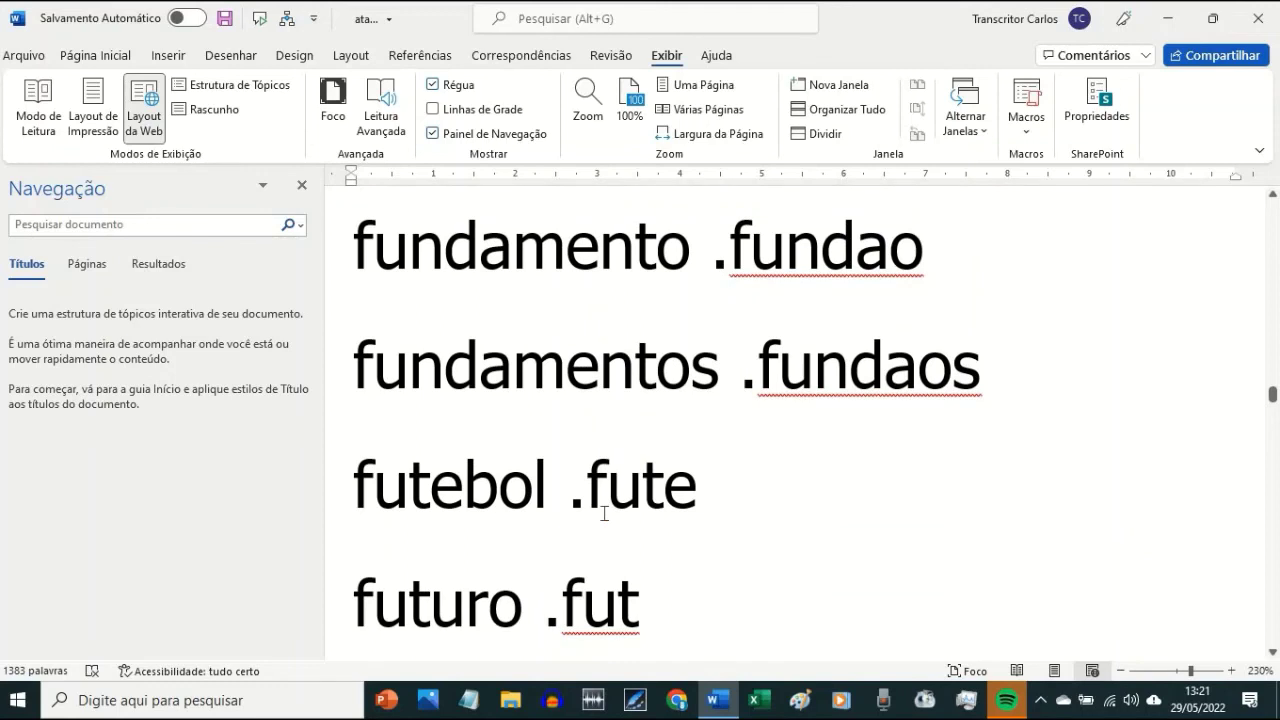
scroll(604, 513, "down", 1)
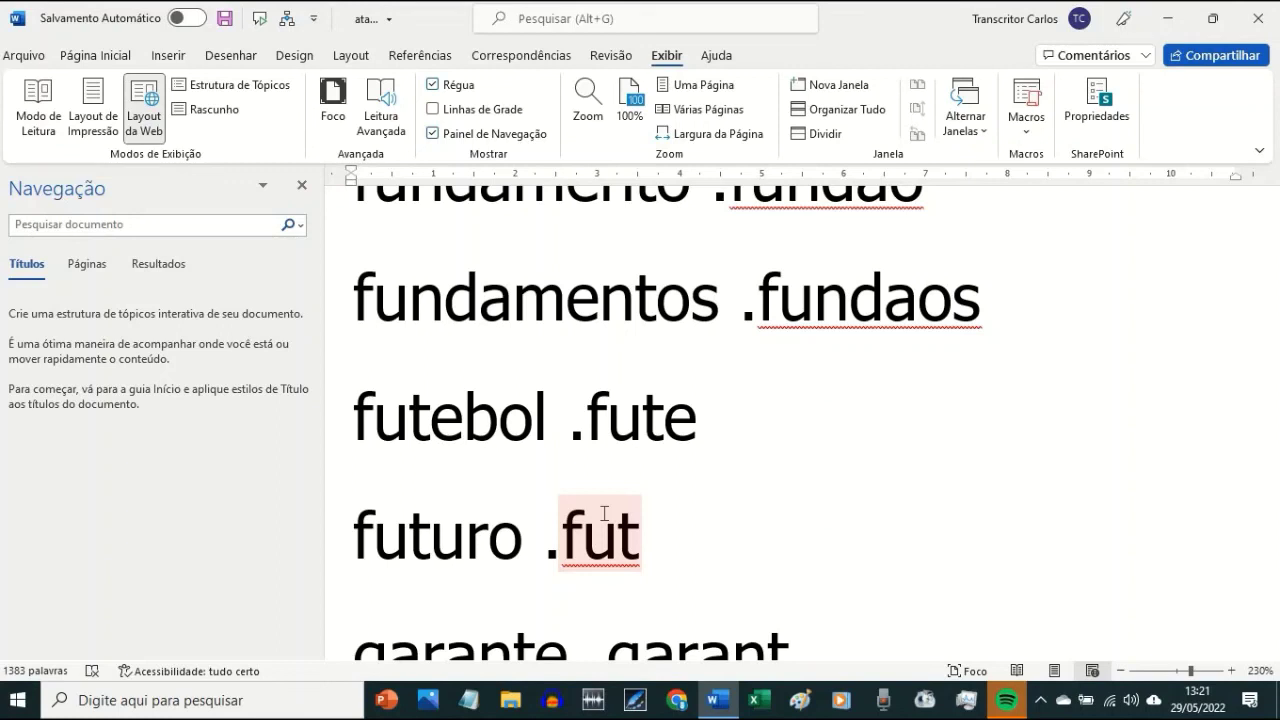
scroll(604, 513, "down", 5)
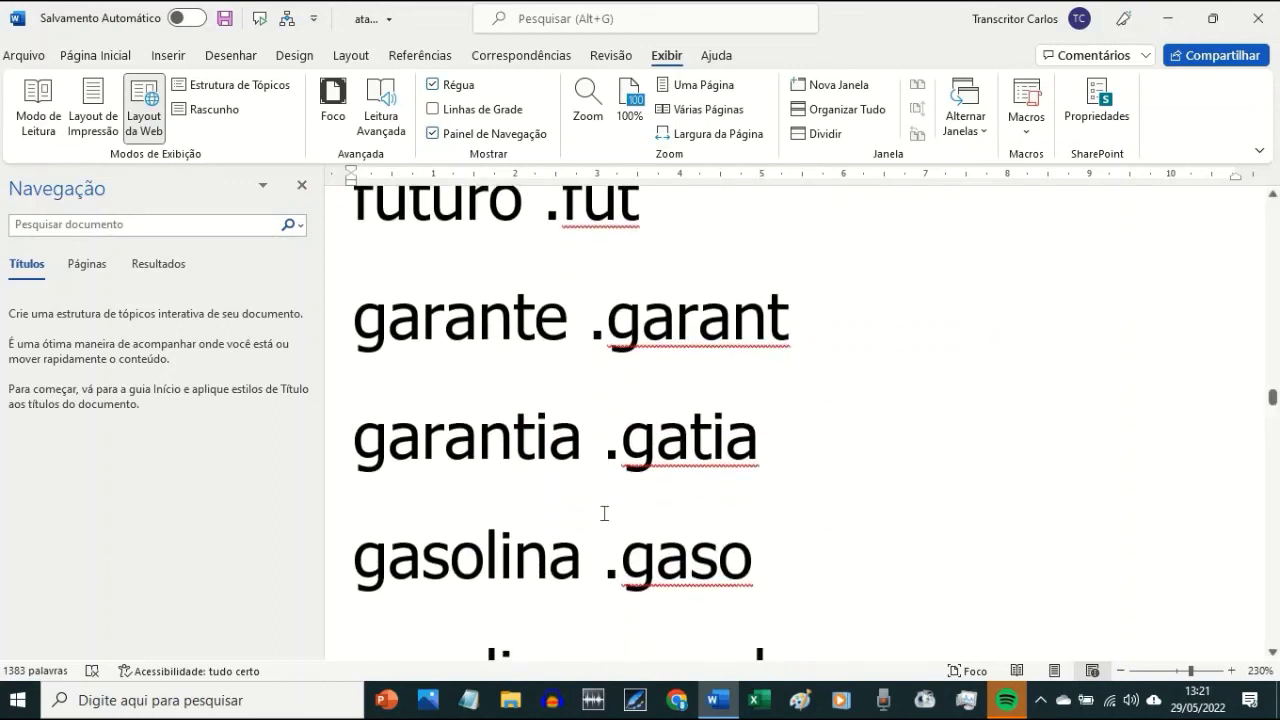
scroll(604, 513, "down", 9)
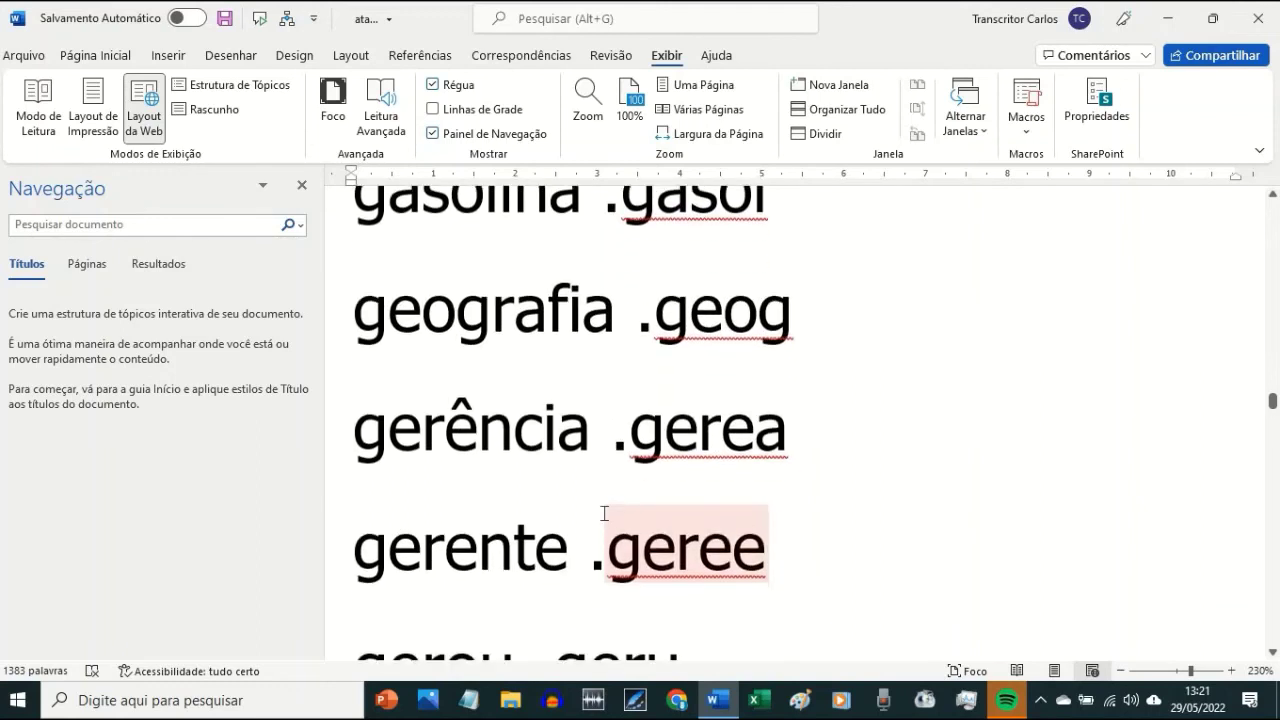
scroll(604, 513, "down", 2)
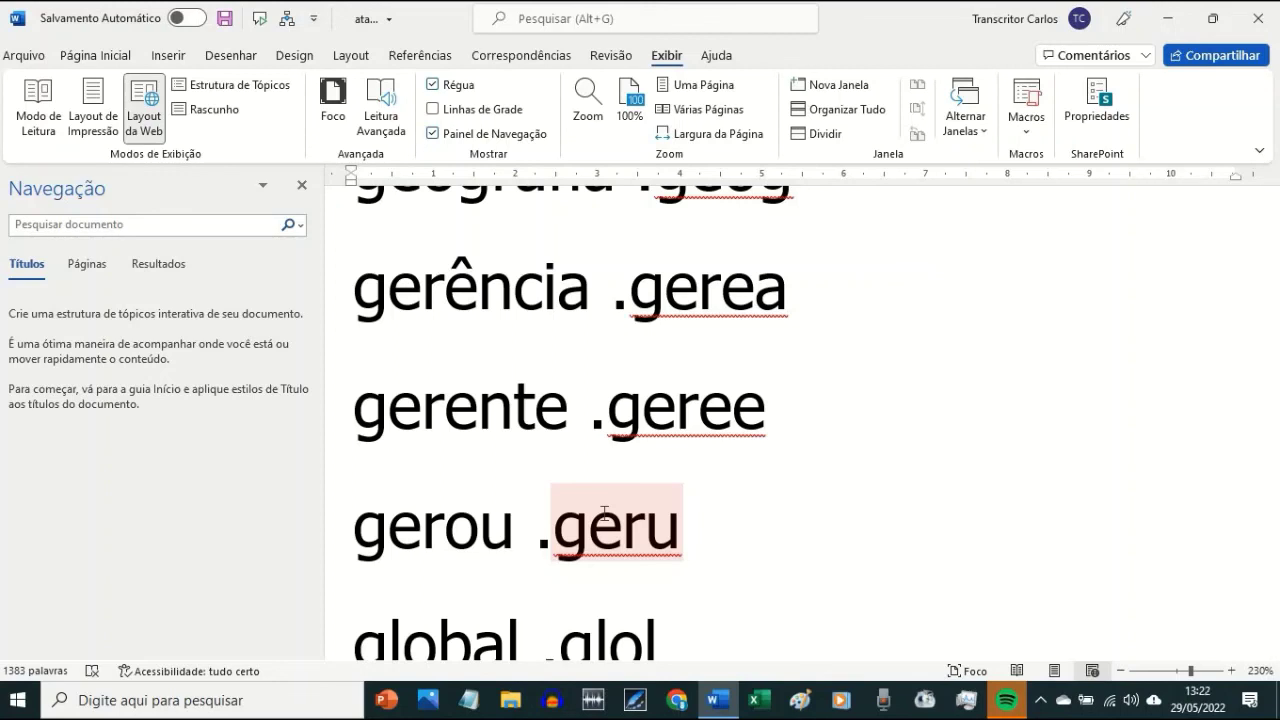
scroll(604, 513, "down", 1)
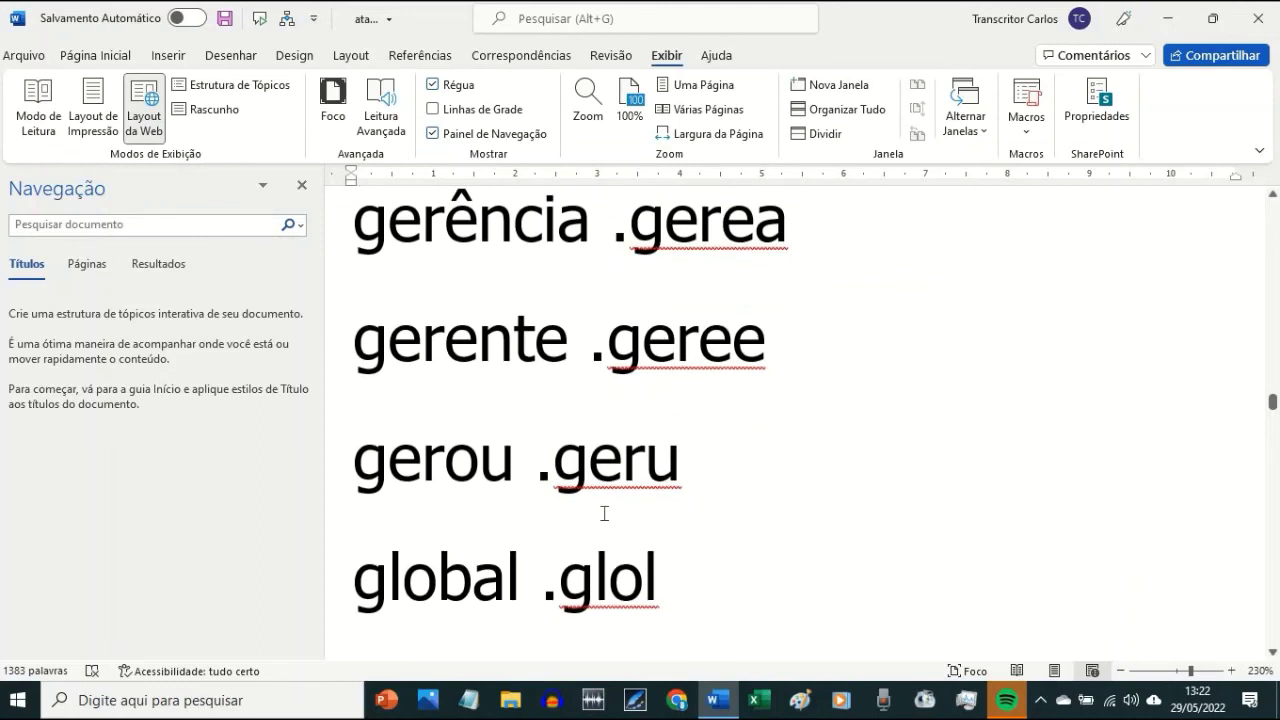